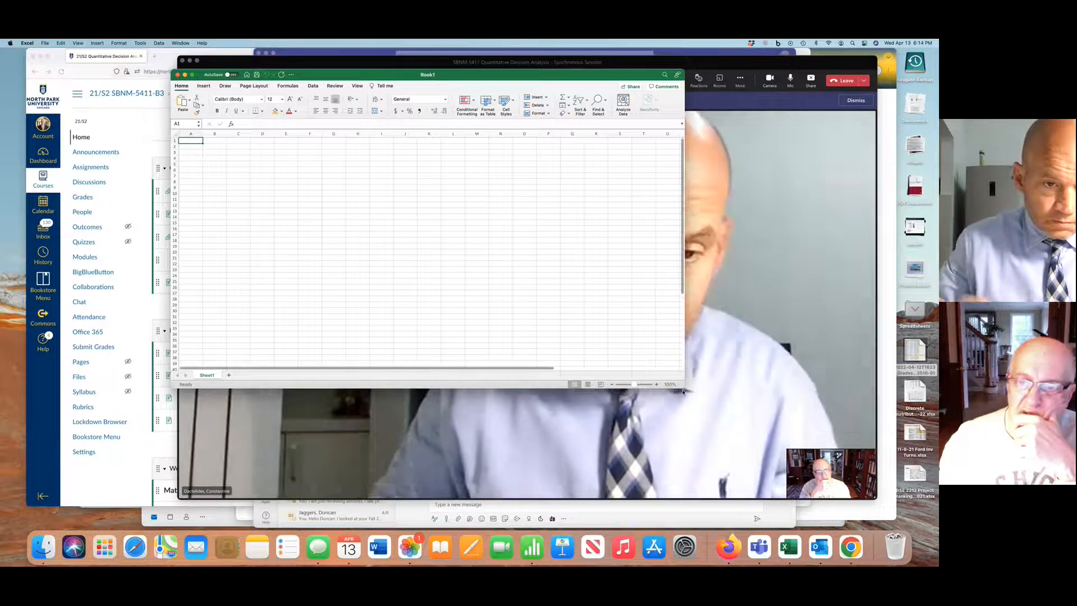
Enlarge the blank workbook window to cover most of the desktop
{"action": "left_click_drag", "start_coordinate": [684, 387], "coordinate": [862, 494]}
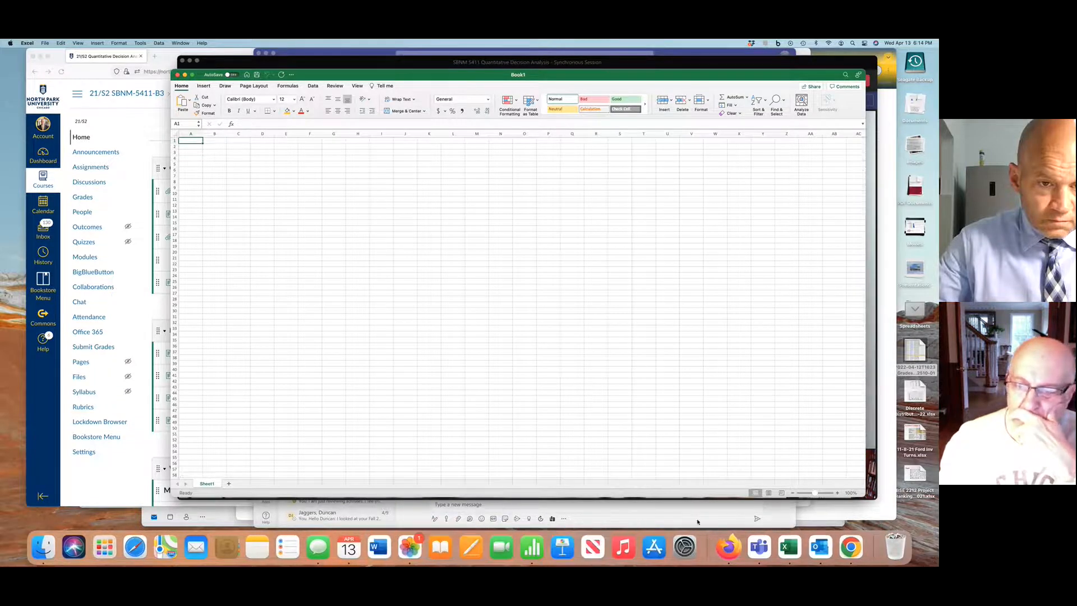
Switch to Teams and open Render QA for Mgt.pdf from the files of the SBNM 5411 team's General channel
{"action": "left_click", "coordinate": [747, 539]}
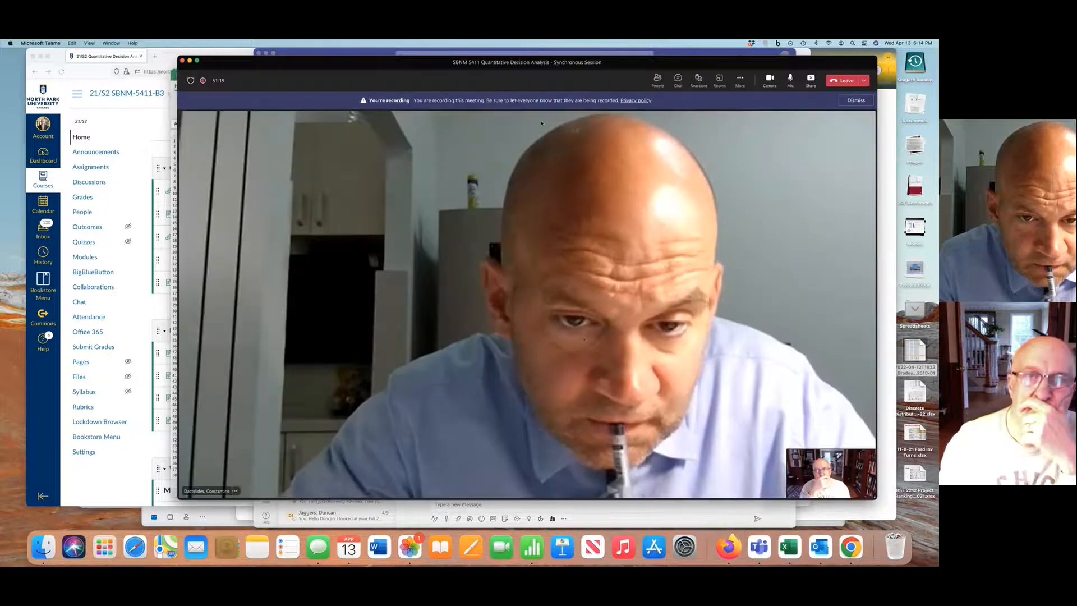
{"action": "left_click", "coordinate": [368, 52]}
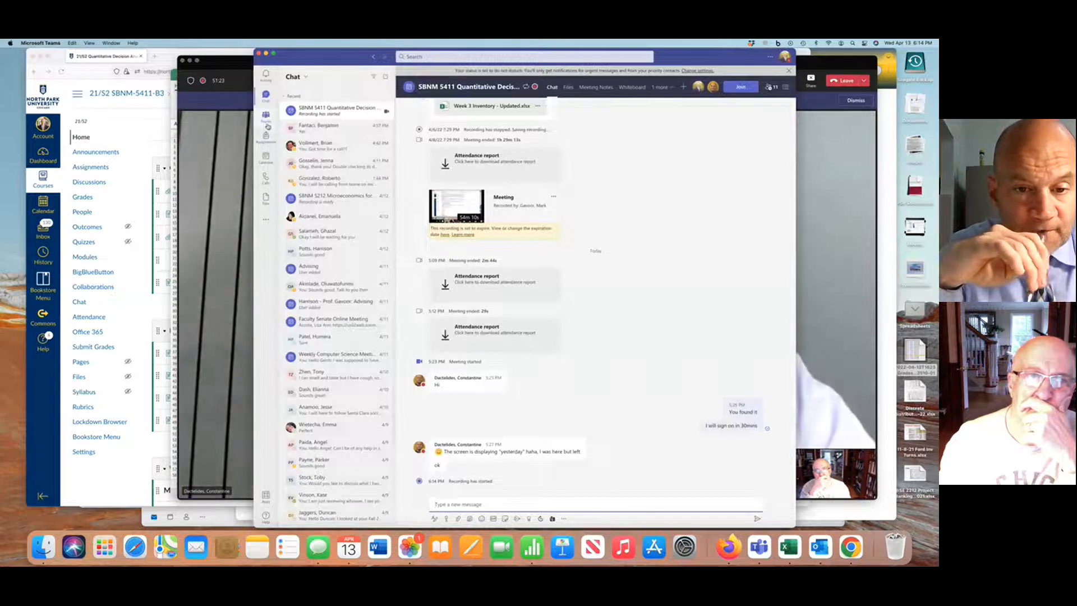
{"action": "left_click", "coordinate": [267, 119]}
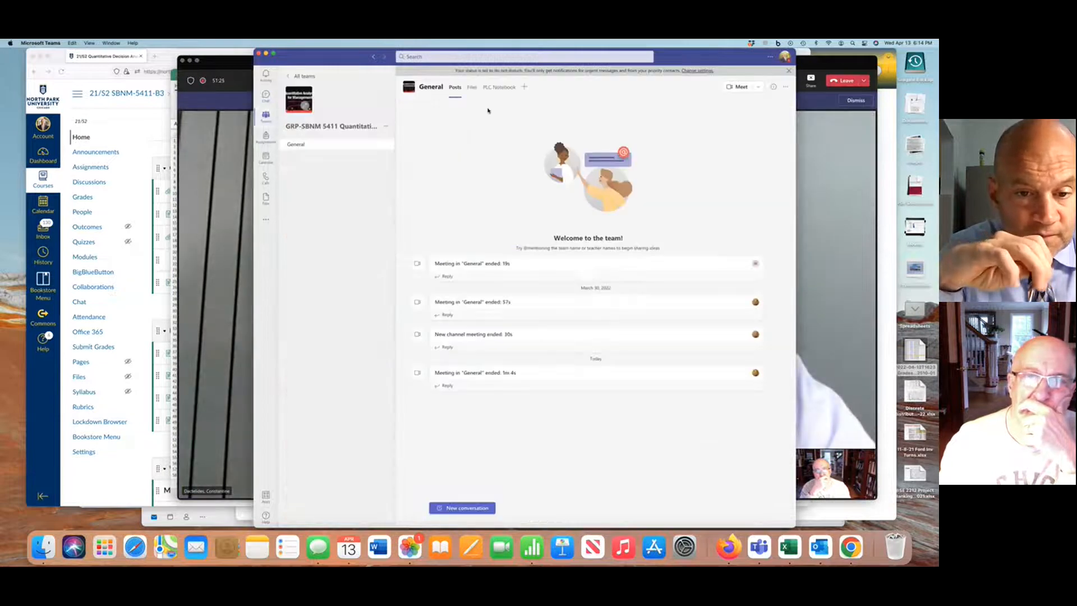
{"action": "left_click", "coordinate": [472, 87]}
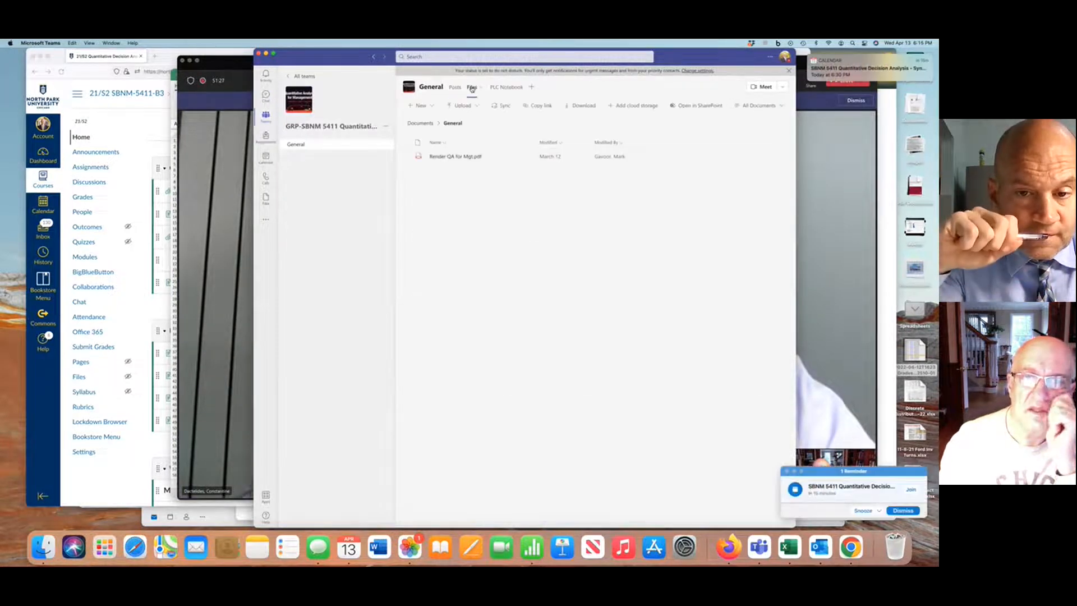
{"action": "left_click", "coordinate": [464, 156]}
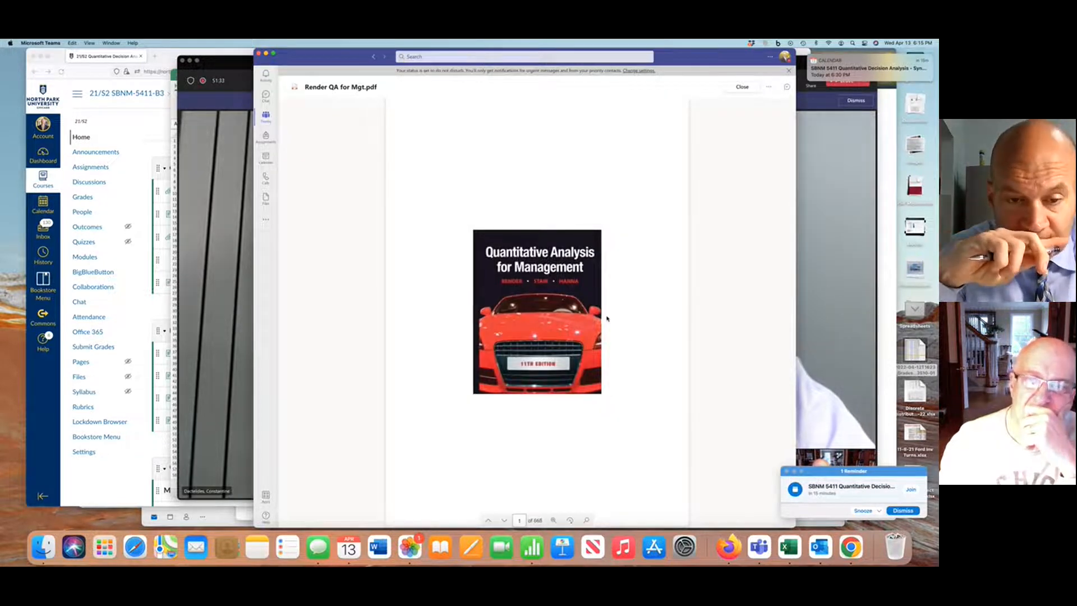
Find problem 4-31 on textbook page 144 and take a screenshot of its table of team payrolls and victories
{"action": "scroll", "coordinate": [607, 318], "scroll_direction": "down", "scroll_amount": 20}
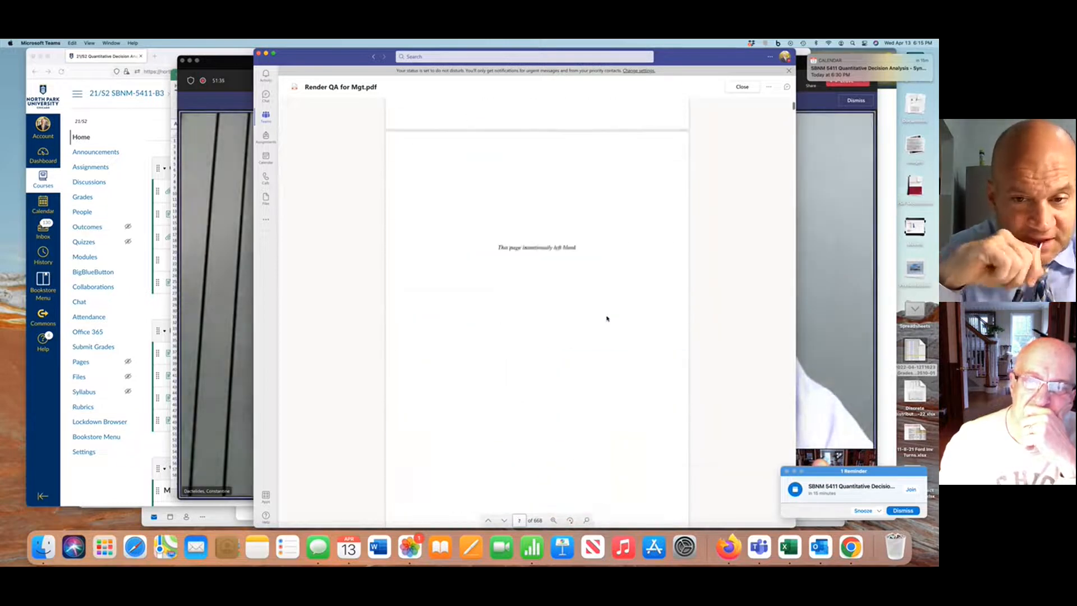
{"action": "scroll", "coordinate": [607, 319], "scroll_direction": "down", "scroll_amount": 10}
{"action": "scroll", "coordinate": [607, 319], "scroll_direction": "down", "scroll_amount": 15}
{"action": "scroll", "coordinate": [607, 318], "scroll_direction": "down", "scroll_amount": 20}
{"action": "scroll", "coordinate": [607, 319], "scroll_direction": "down", "scroll_amount": 15}
{"action": "scroll", "coordinate": [607, 319], "scroll_direction": "down", "scroll_amount": 12}
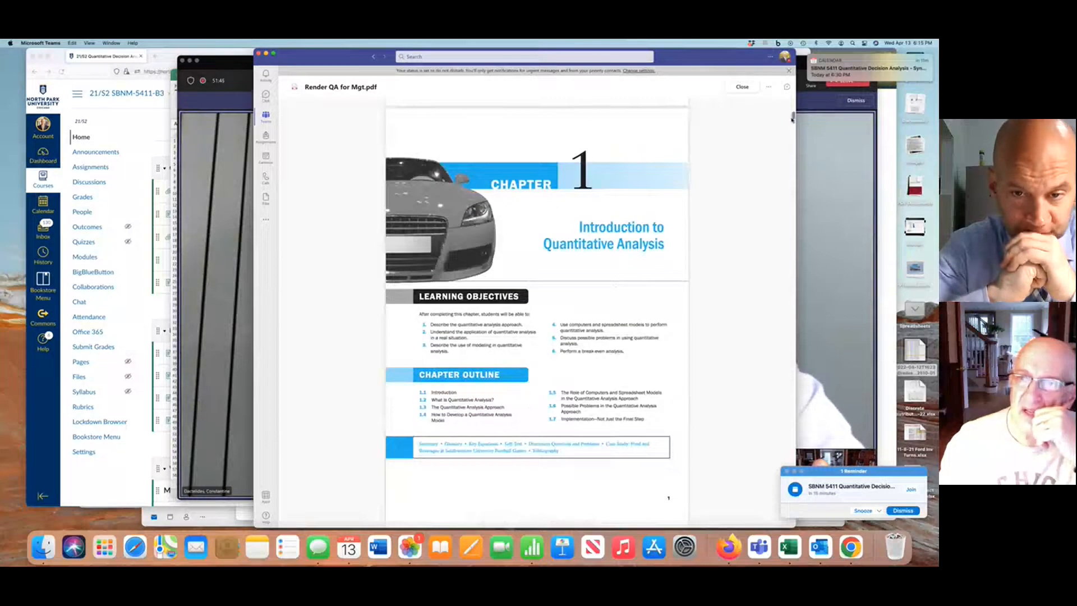
{"action": "left_click_drag", "start_coordinate": [793, 116], "coordinate": [794, 280]}
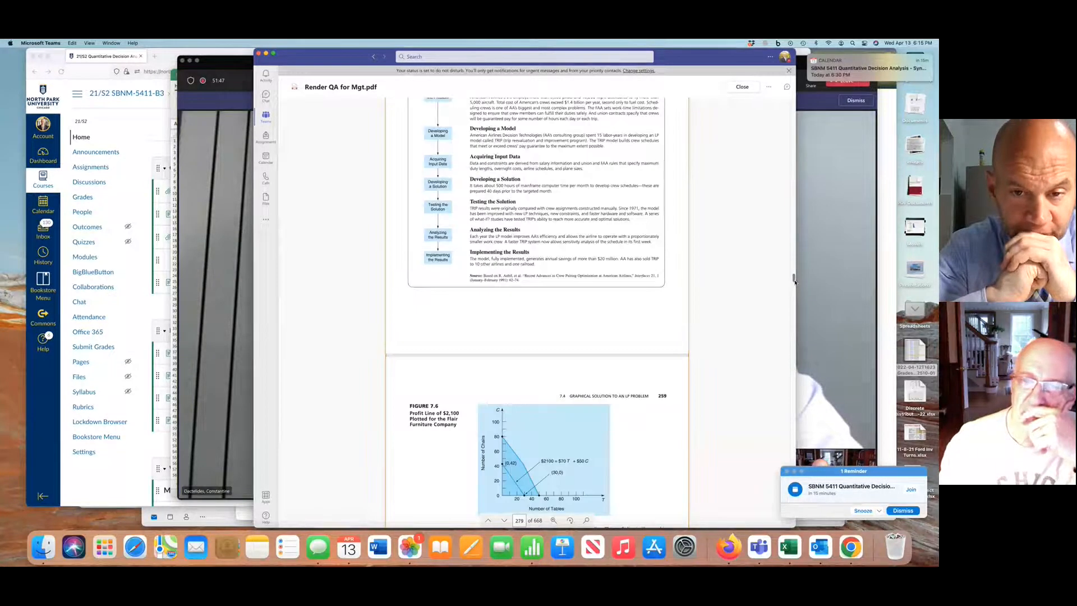
{"action": "left_click_drag", "start_coordinate": [794, 282], "coordinate": [787, 212]}
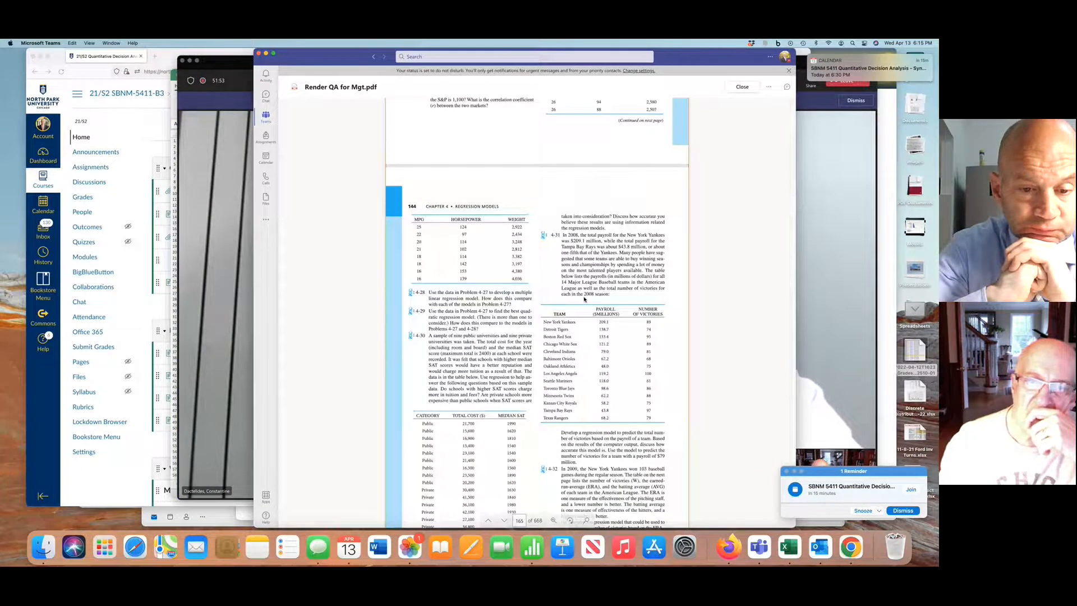
{"action": "scroll", "coordinate": [584, 299], "scroll_direction": "down", "scroll_amount": 5}
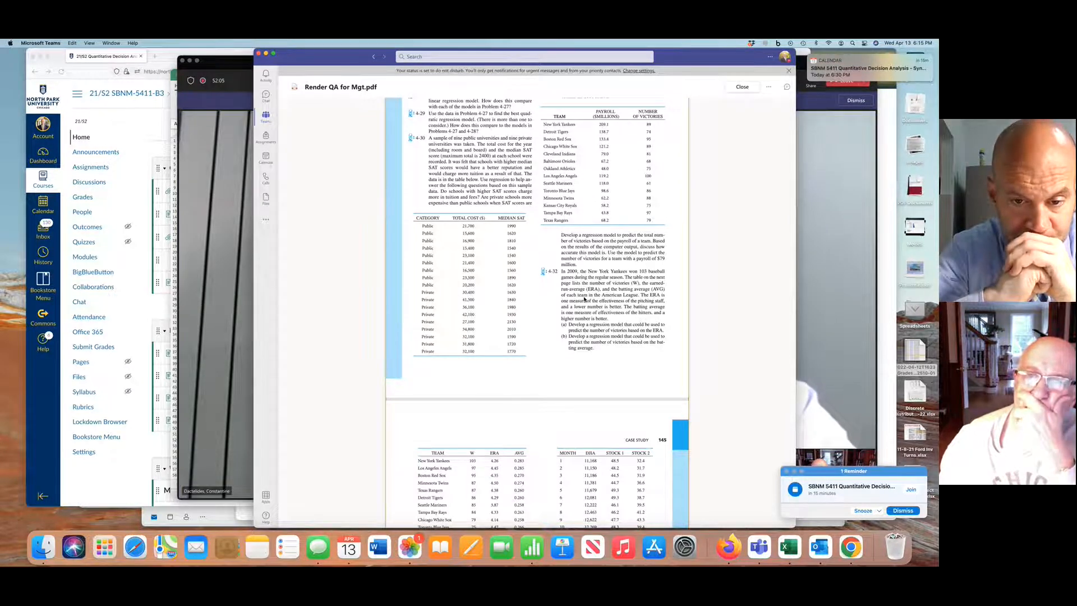
{"action": "scroll", "coordinate": [584, 299], "scroll_direction": "up", "scroll_amount": 3}
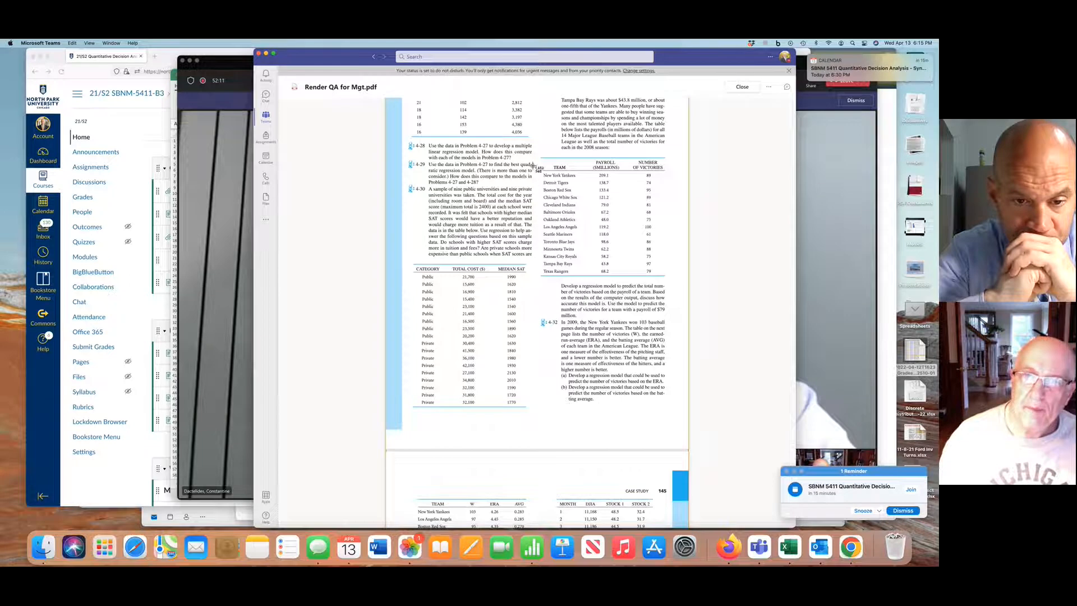
{"action": "left_click_drag", "start_coordinate": [540, 153], "coordinate": [675, 280]}
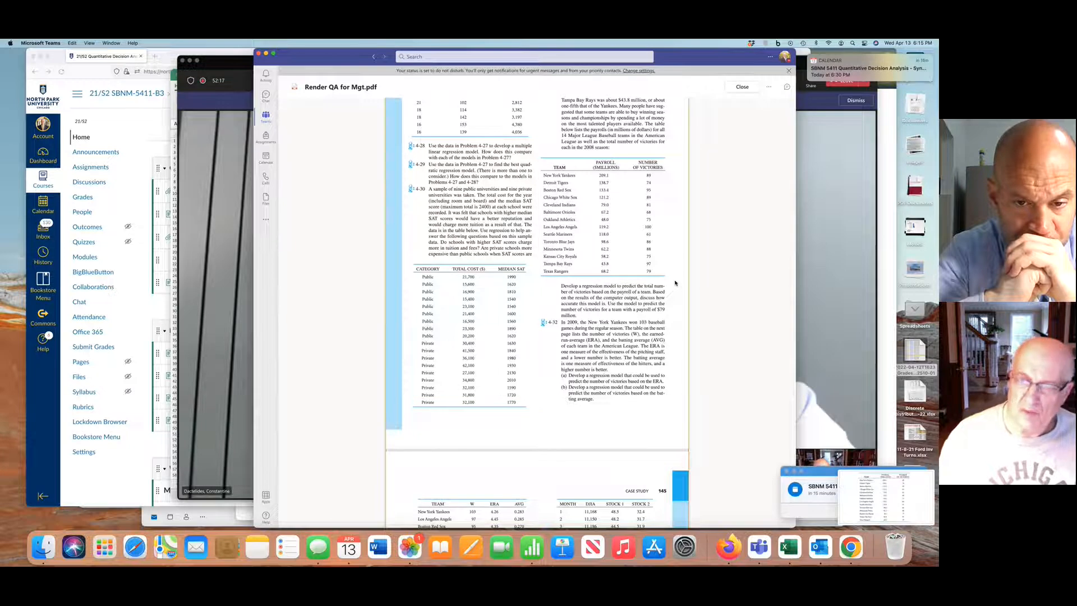
{"action": "scroll", "coordinate": [627, 299], "scroll_direction": "up", "scroll_amount": 3}
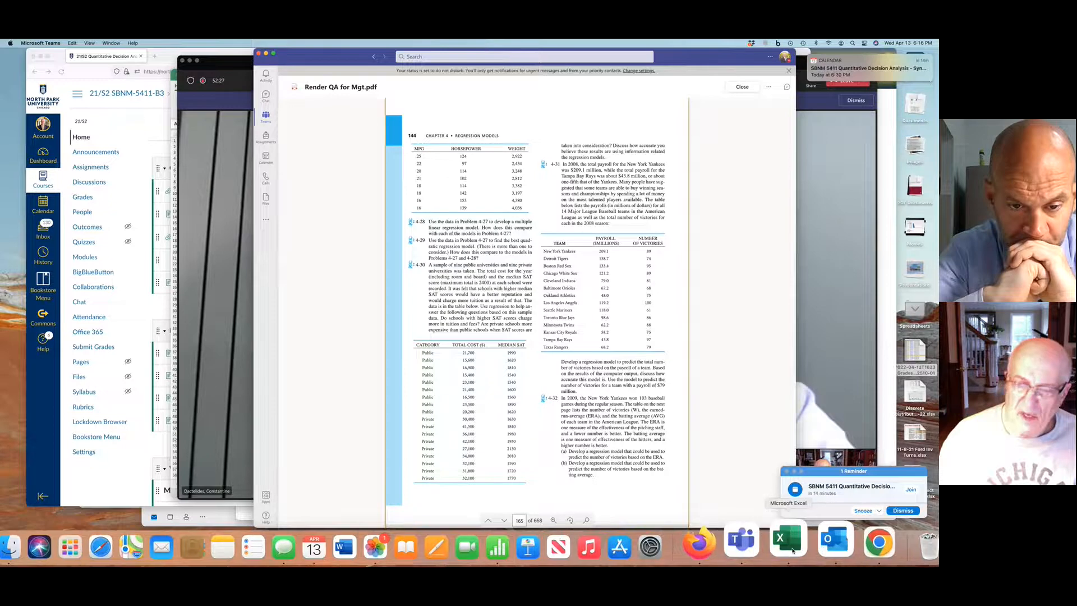
Switch to Excel, rename Sheet1 as 4-31 and add a second worksheet, keeping 4-31 as the active sheet
{"action": "left_click", "coordinate": [785, 540]}
{"action": "double_click", "coordinate": [205, 484]}
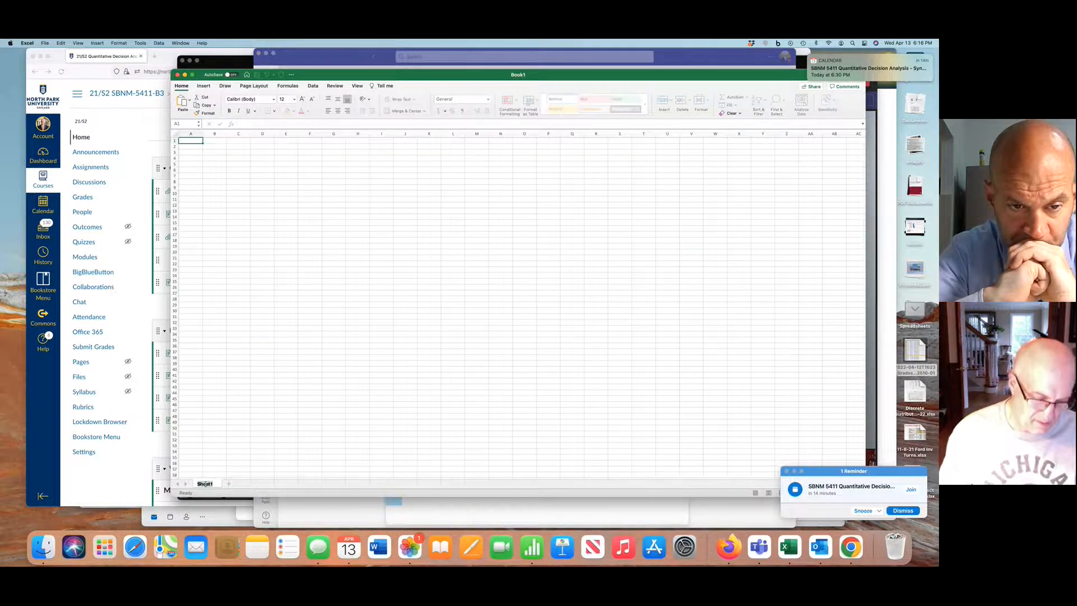
{"action": "type", "text": "4-31"}
{"action": "key", "text": "Return"}
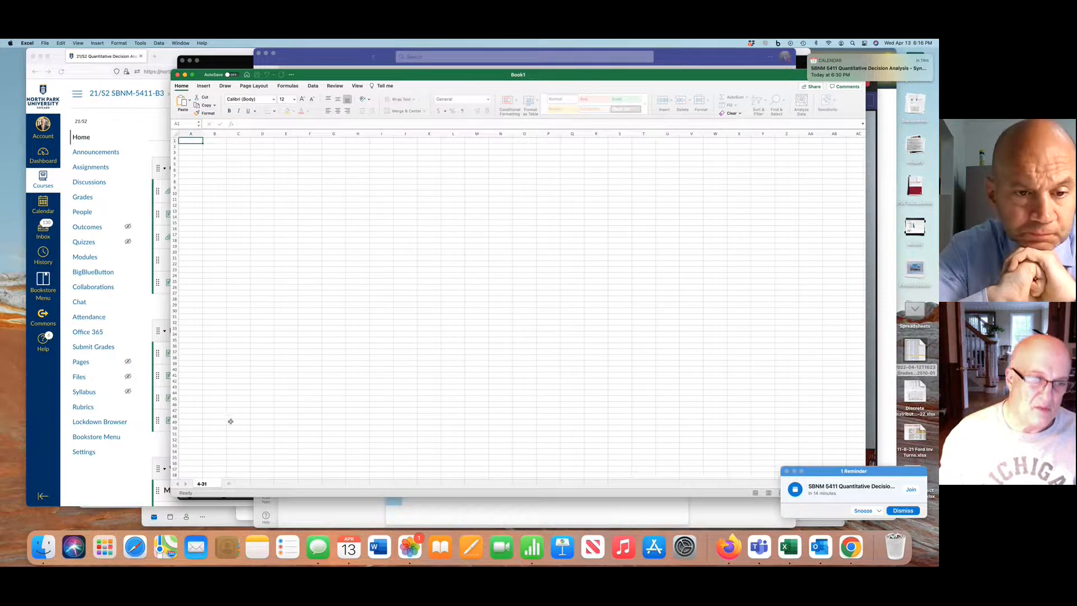
{"action": "left_click", "coordinate": [228, 484]}
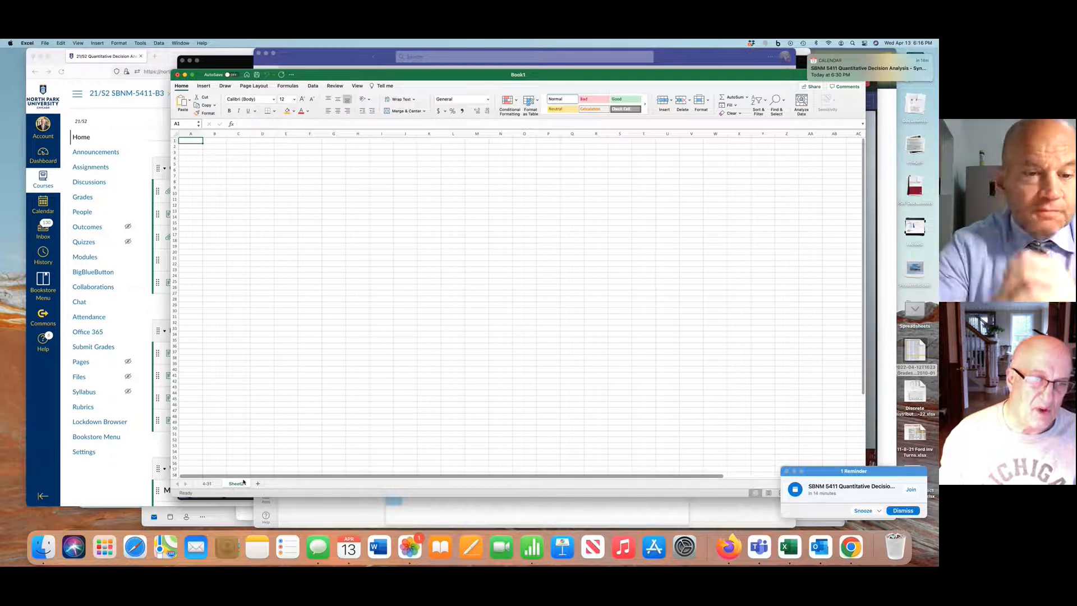
{"action": "left_click", "coordinate": [207, 483]}
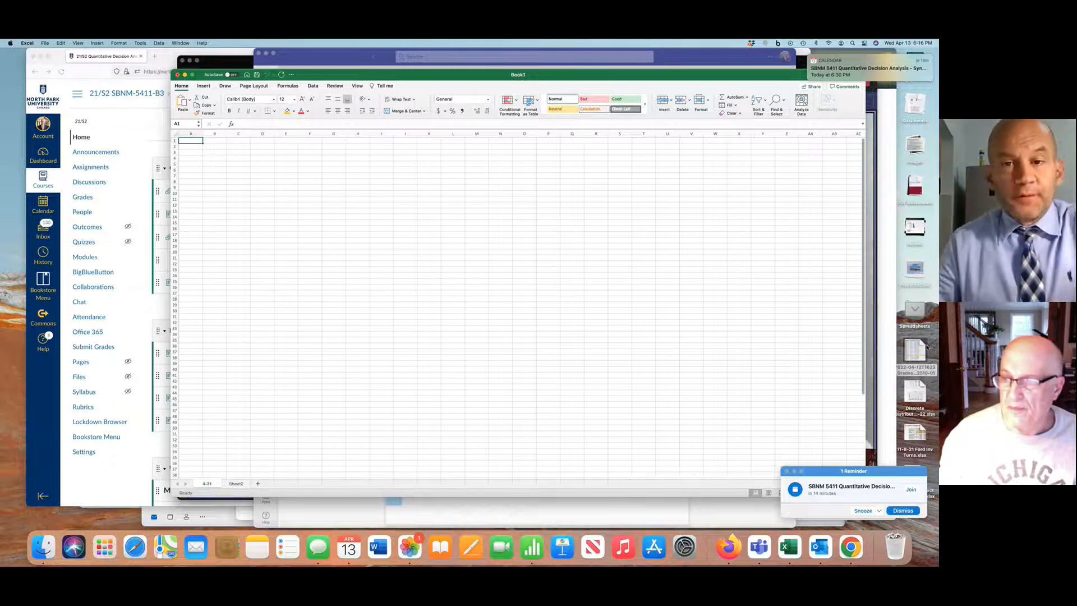
Insert the captured payroll table image from the desktop's Screen Shots stack near cell A1 of sheet 4-31
{"action": "left_click", "coordinate": [914, 310]}
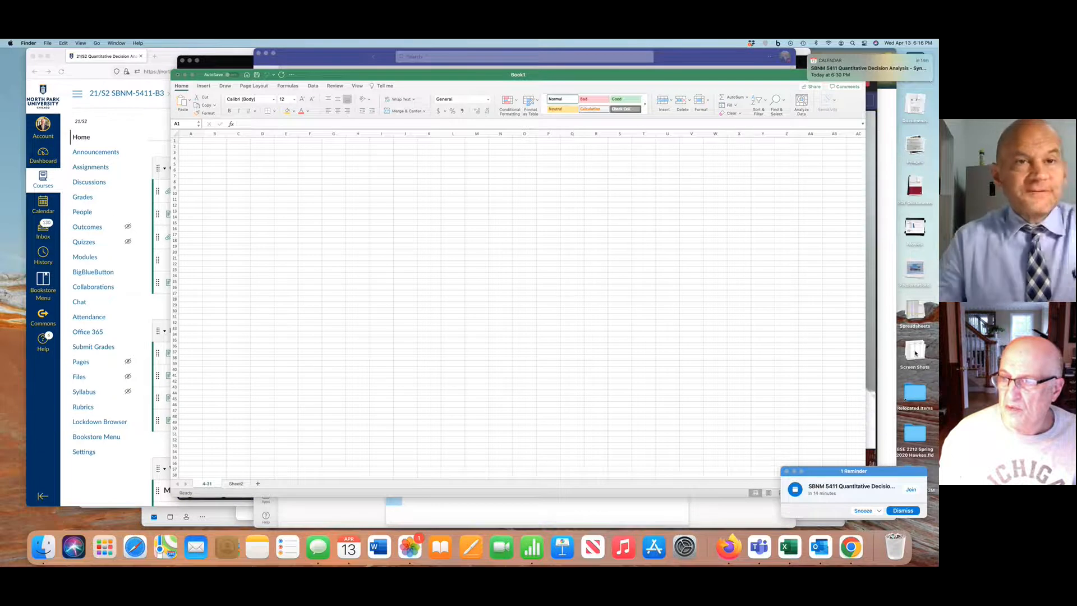
{"action": "left_click", "coordinate": [915, 351]}
{"action": "left_click", "coordinate": [915, 391]}
{"action": "left_click_drag", "start_coordinate": [914, 391], "coordinate": [381, 244]}
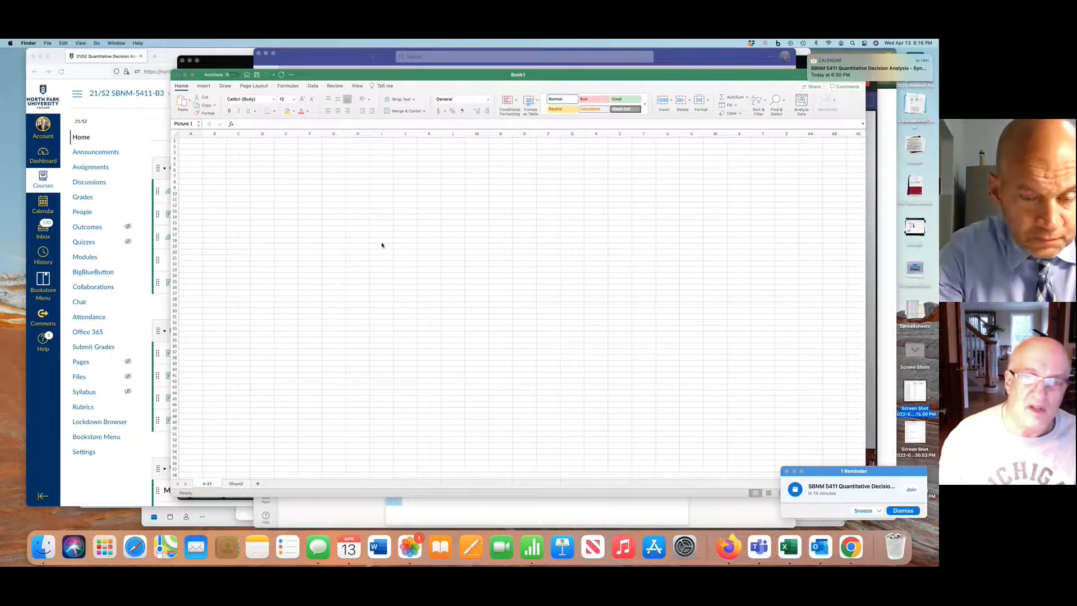
{"action": "left_click_drag", "start_coordinate": [918, 391], "coordinate": [215, 142]}
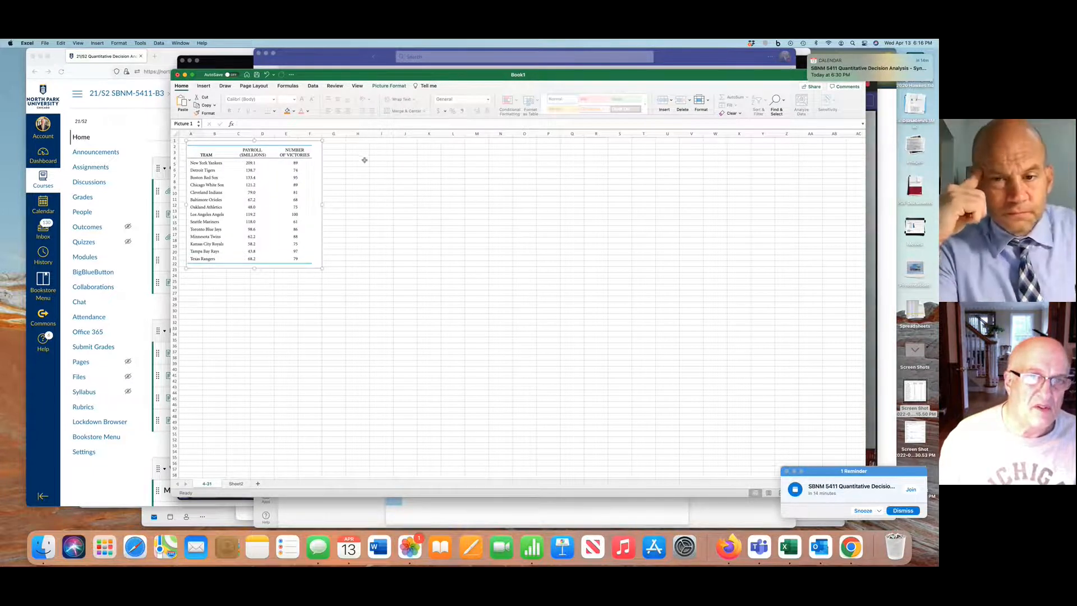
Dismiss the meeting reminder and magnify the worksheet to 160%
{"action": "left_click", "coordinate": [903, 510]}
{"action": "left_click", "coordinate": [838, 492]}
{"action": "left_click", "coordinate": [837, 492]}
{"action": "left_click", "coordinate": [838, 493]}
{"action": "left_click", "coordinate": [838, 493]}
{"action": "left_click", "coordinate": [838, 492]}
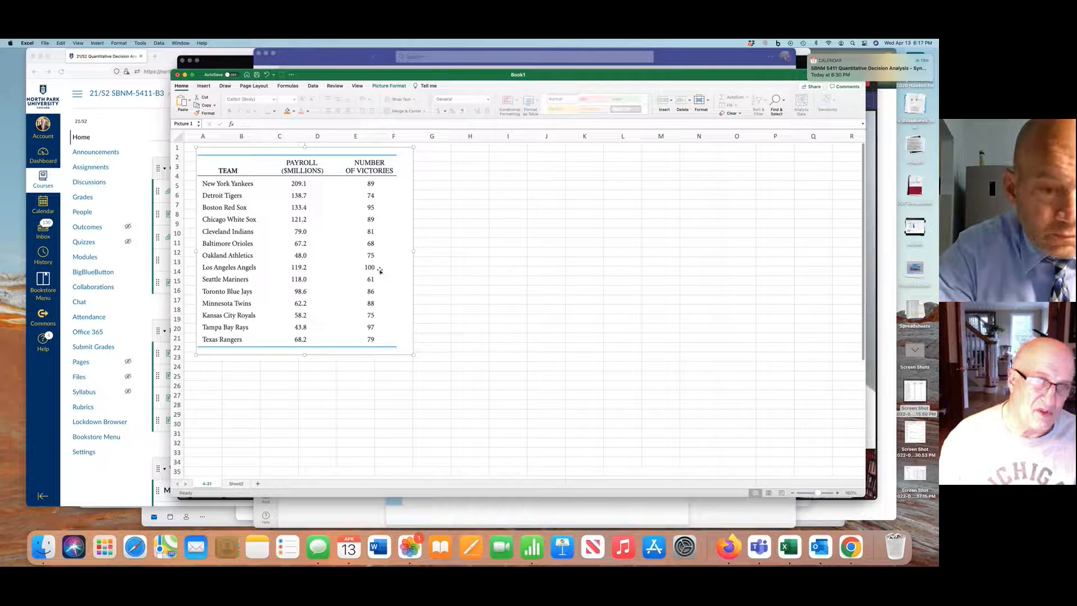
Enter the heading Payroll in H3 and the payroll values 209.1, 138.7 and 133.4 in H4 to H6
{"action": "left_click", "coordinate": [469, 166]}
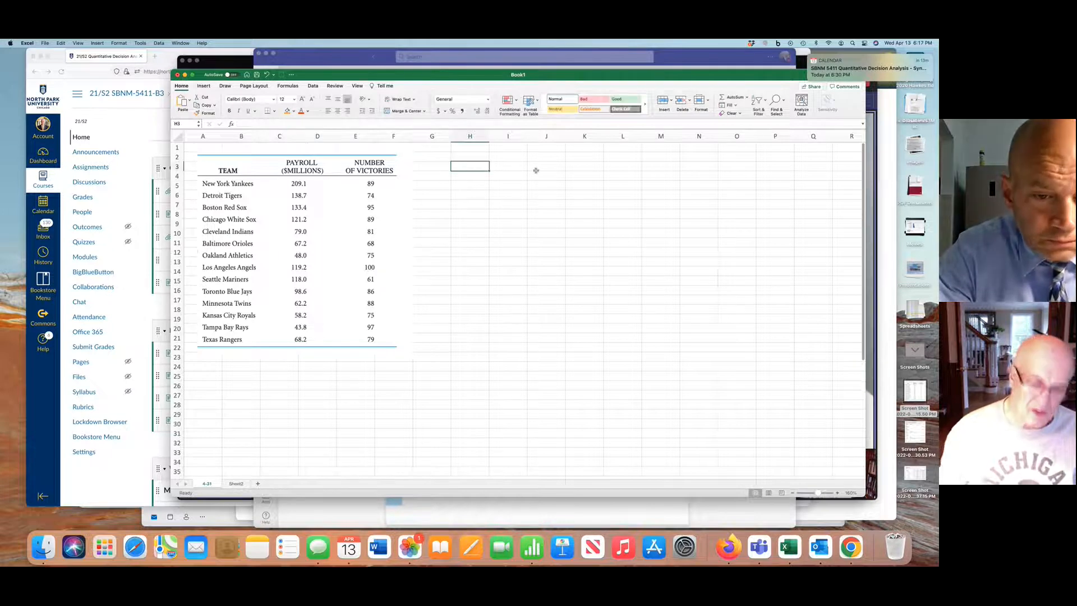
{"action": "type", "text": "Payroll"}
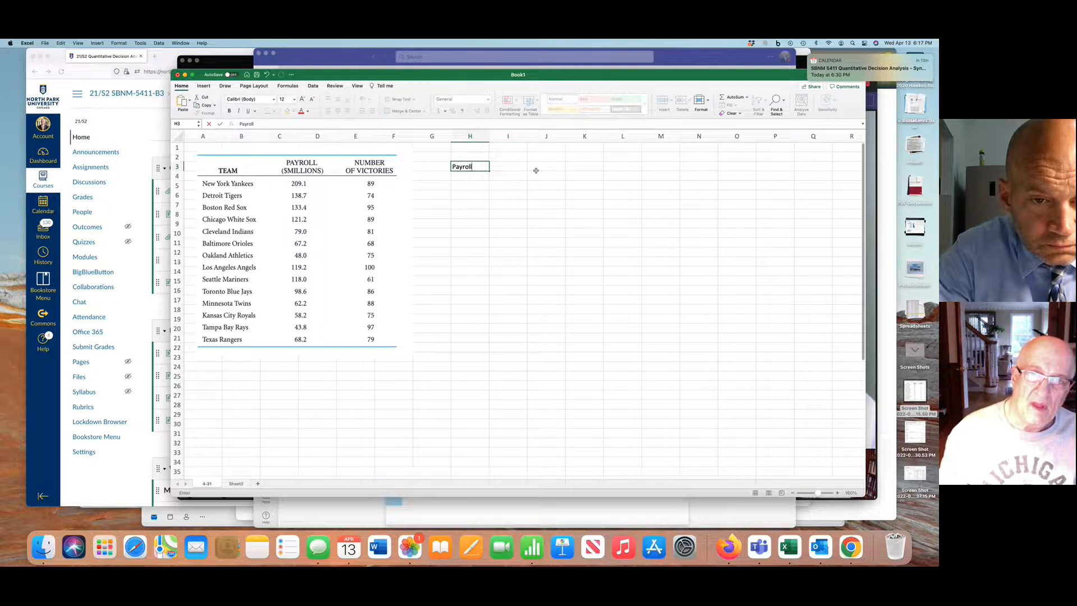
{"action": "key", "text": "Return"}
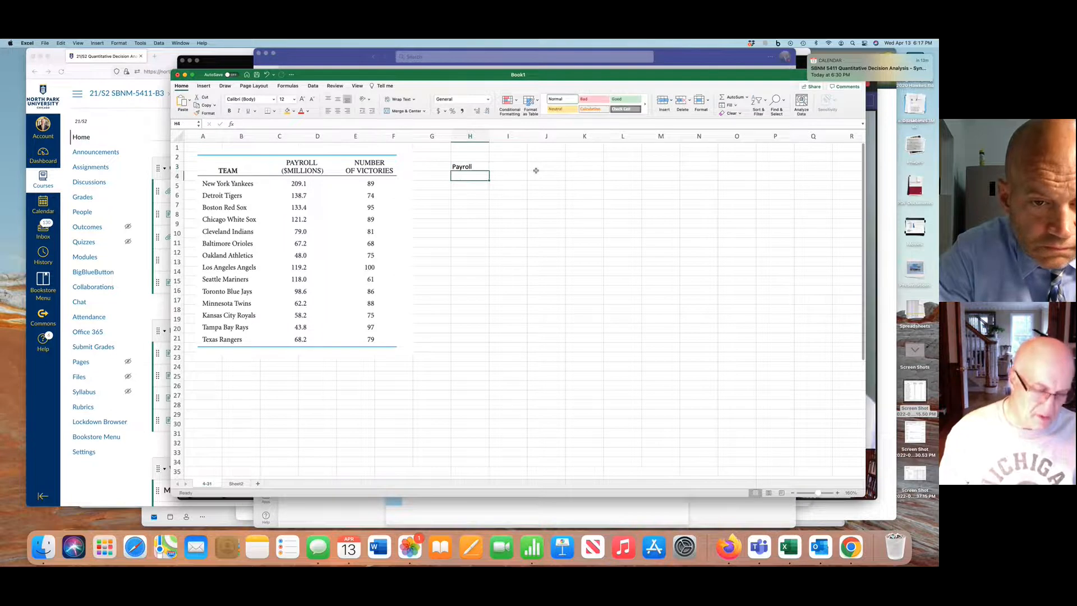
{"action": "type", "text": "209."}
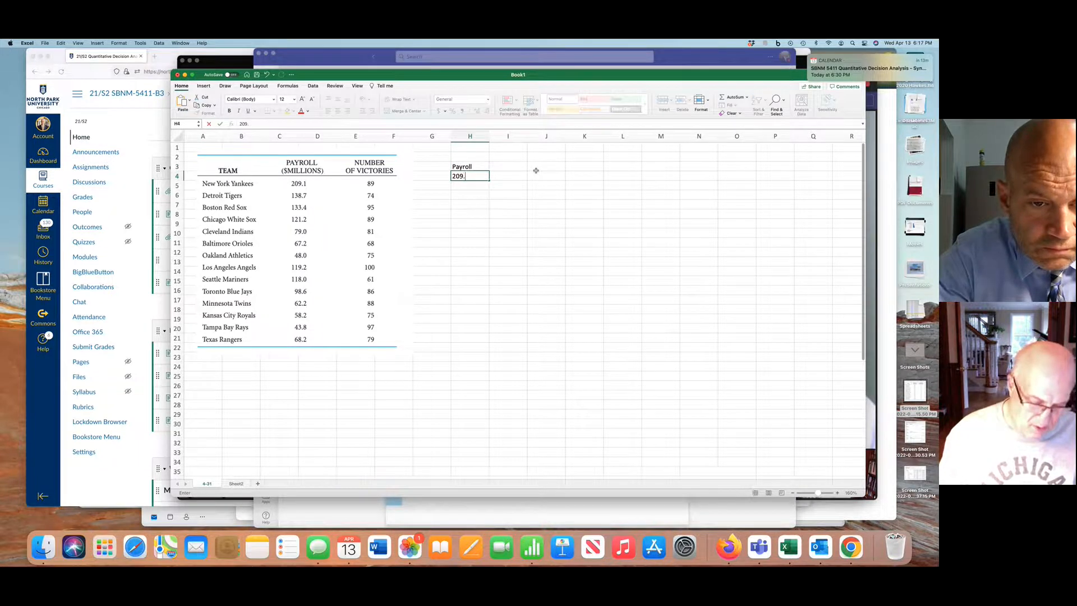
{"action": "type", "text": "1"}
{"action": "key", "text": "Return"}
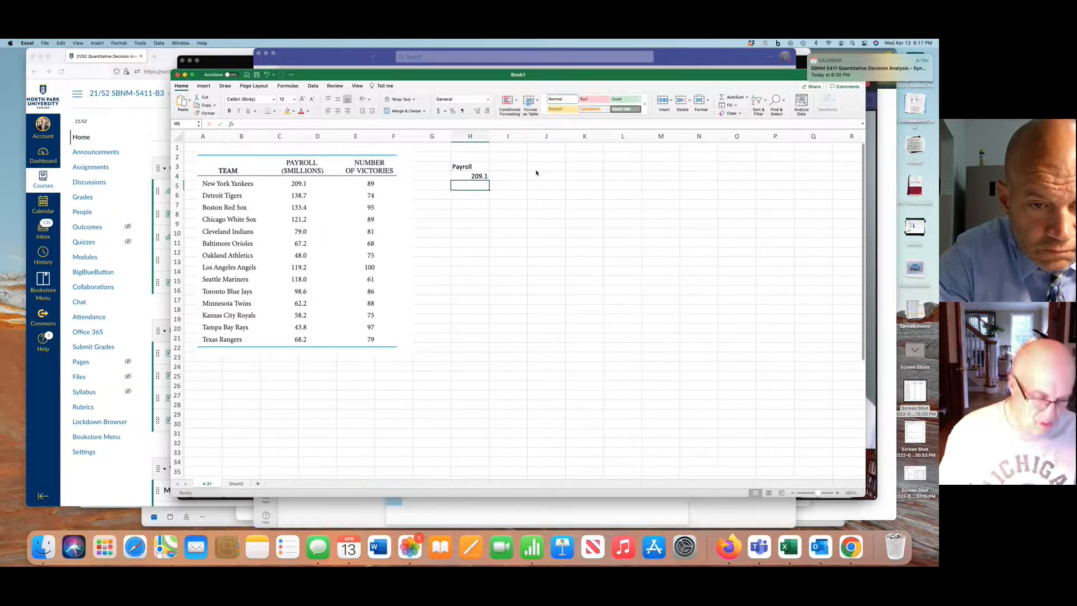
{"action": "type", "text": "138.7"}
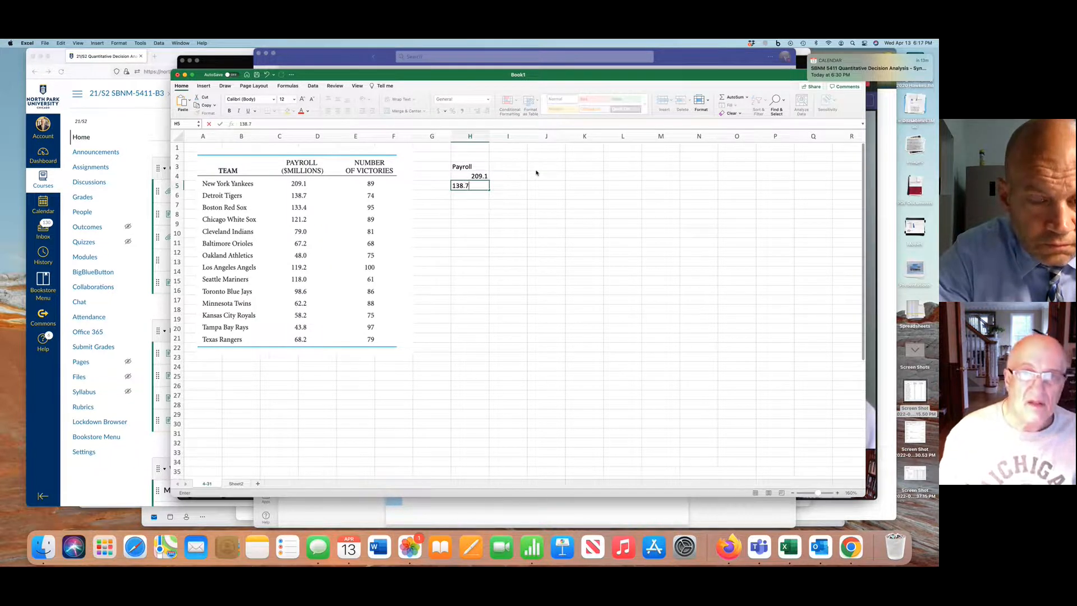
{"action": "key", "text": "Return"}
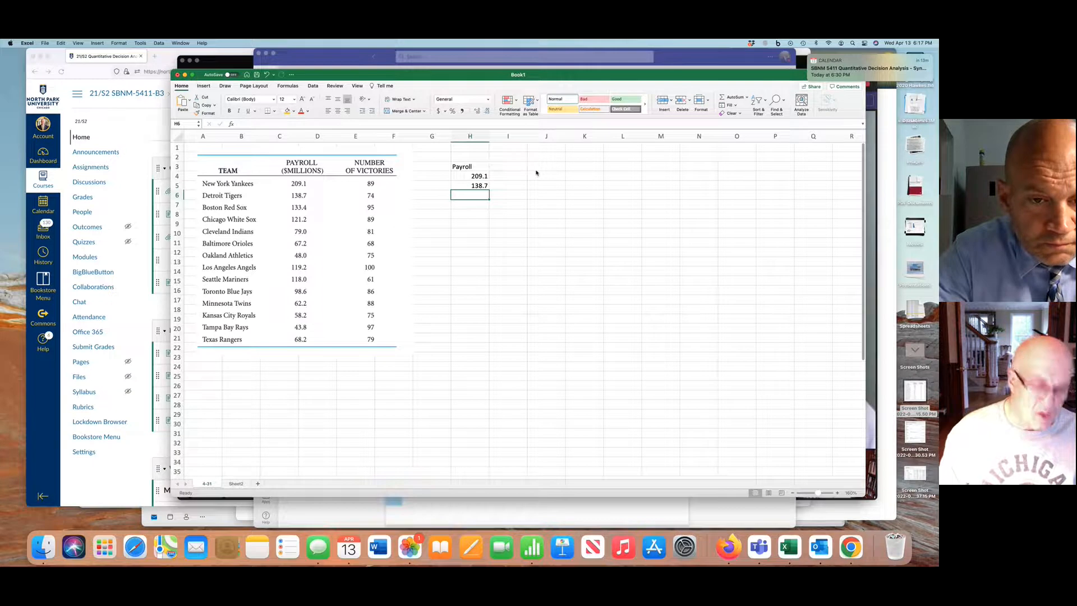
{"action": "type", "text": "133.4"}
{"action": "key", "text": "Return"}
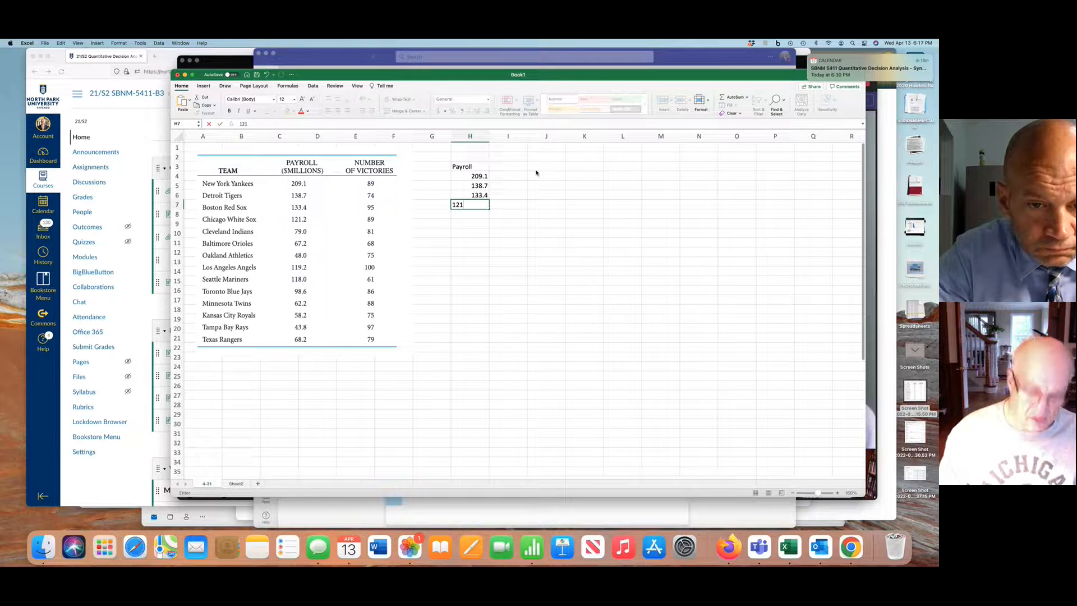
Continue the Payroll column with 121.2, 79, 67.2 and 48 in H7 to H10
{"action": "type", "text": "121.2"}
{"action": "key", "text": "Return"}
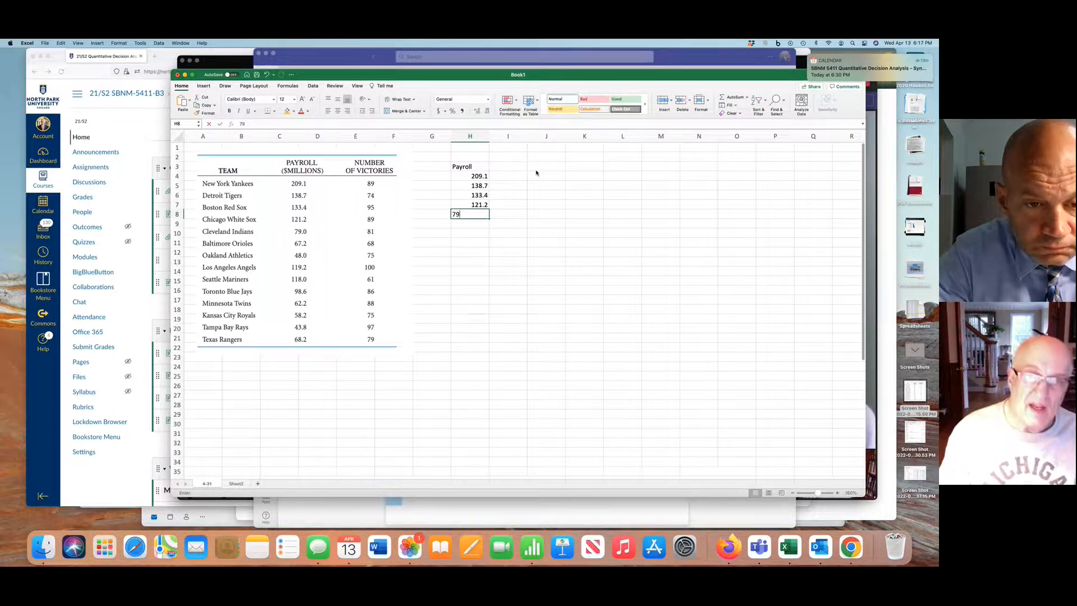
{"action": "type", "text": "79"}
{"action": "key", "text": "Return"}
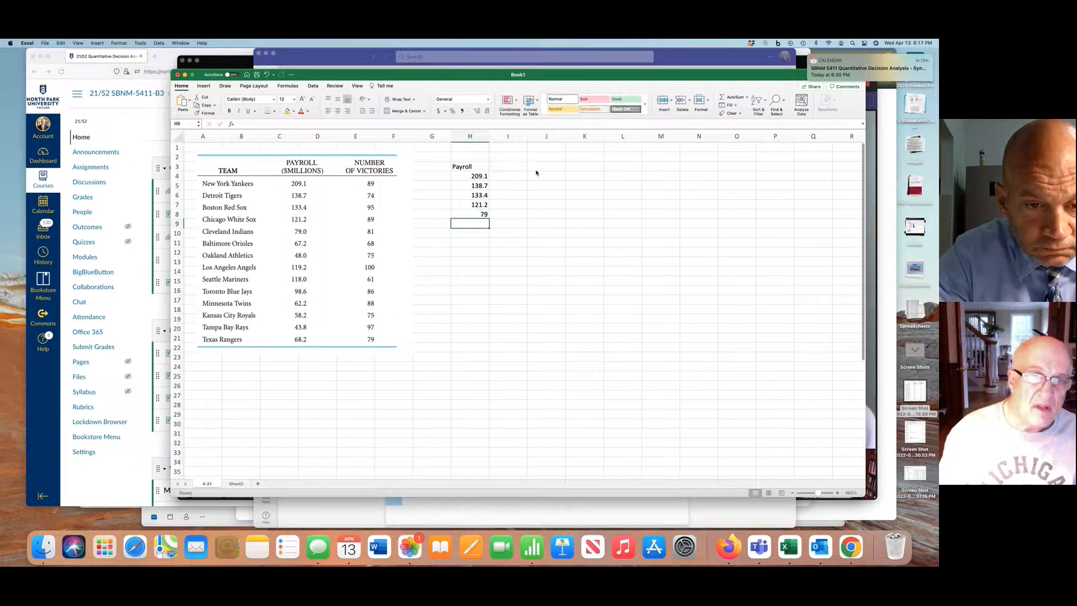
{"action": "type", "text": "7"}
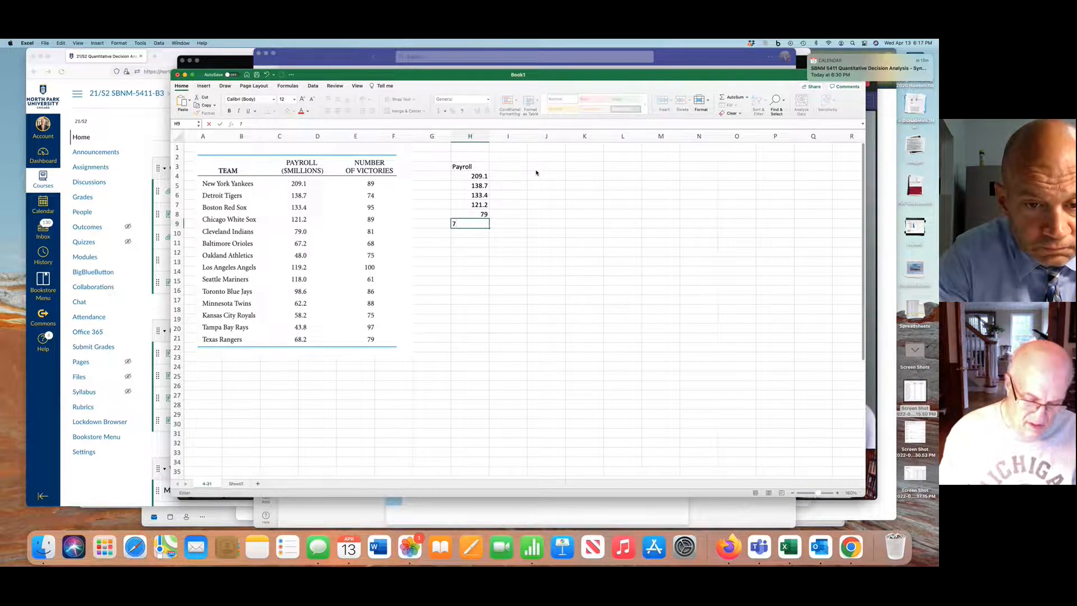
{"action": "type", "text": ".2"}
{"action": "key", "text": "Return"}
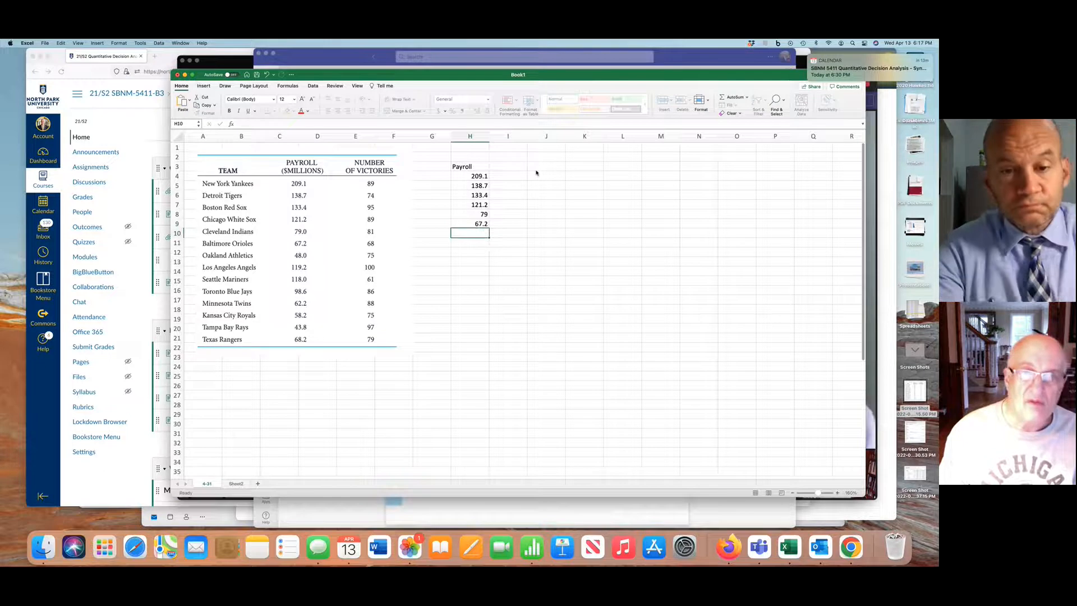
{"action": "type", "text": "48"}
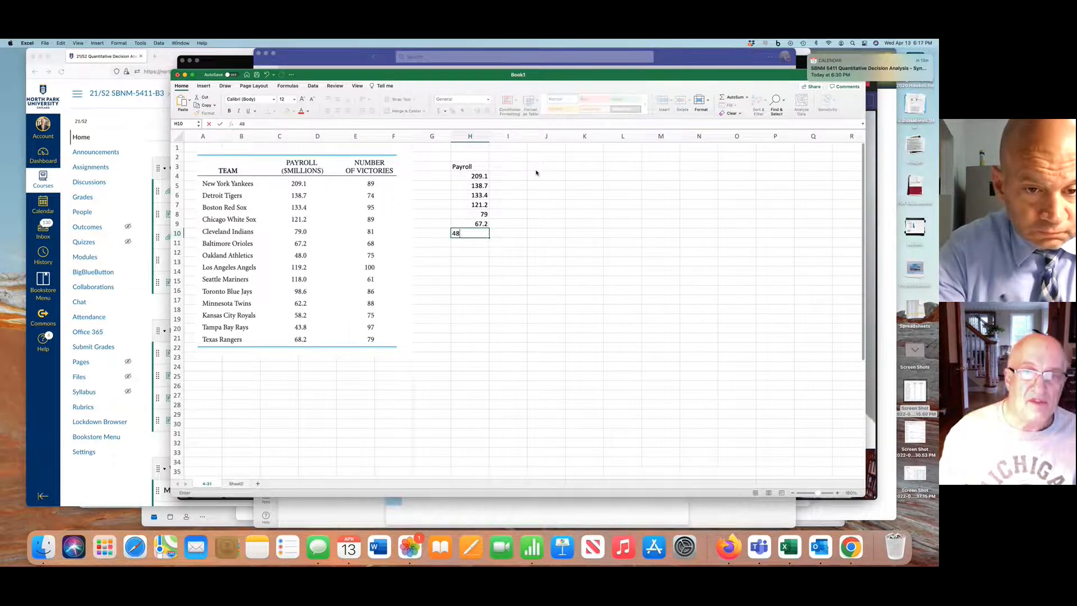
{"action": "key", "text": "Return"}
Enter the payroll values 119.2, 118 and 98.6 in H11 to H13
{"action": "type", "text": "119"}
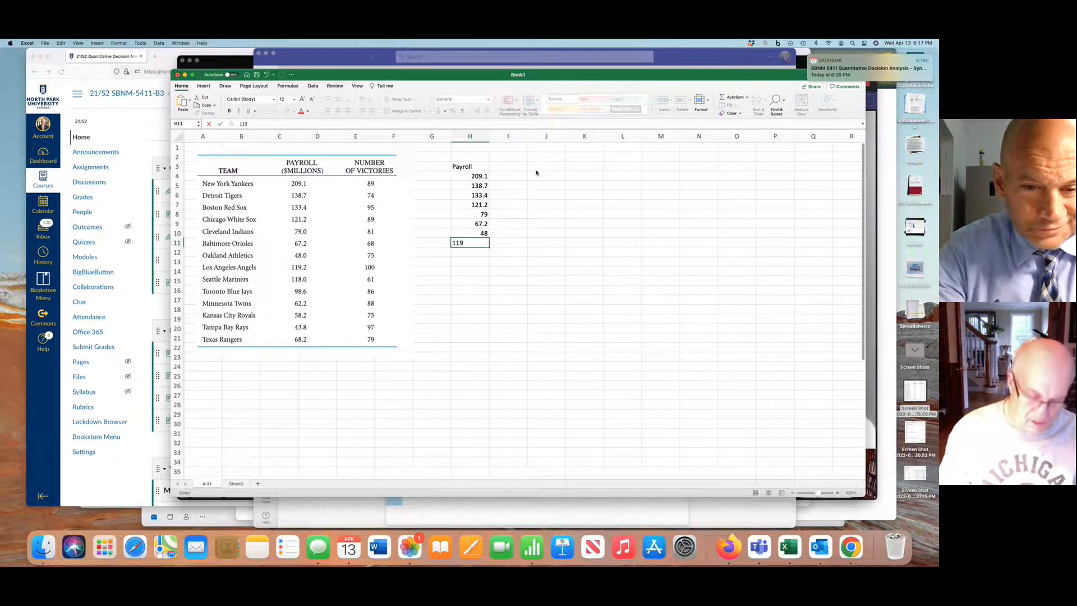
{"action": "type", "text": ".2"}
{"action": "key", "text": "Return"}
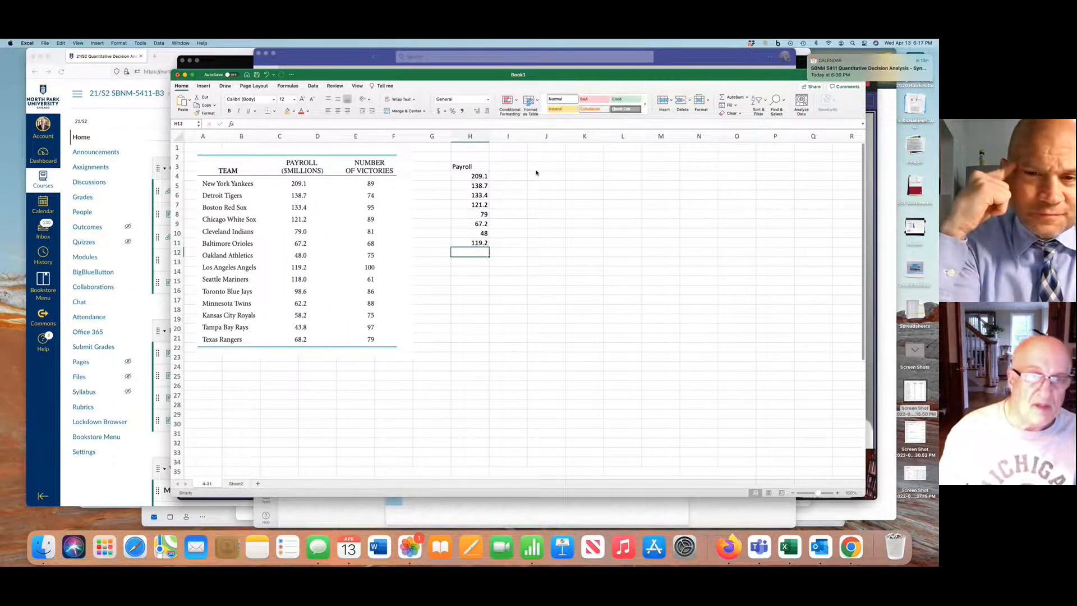
{"action": "type", "text": "1"}
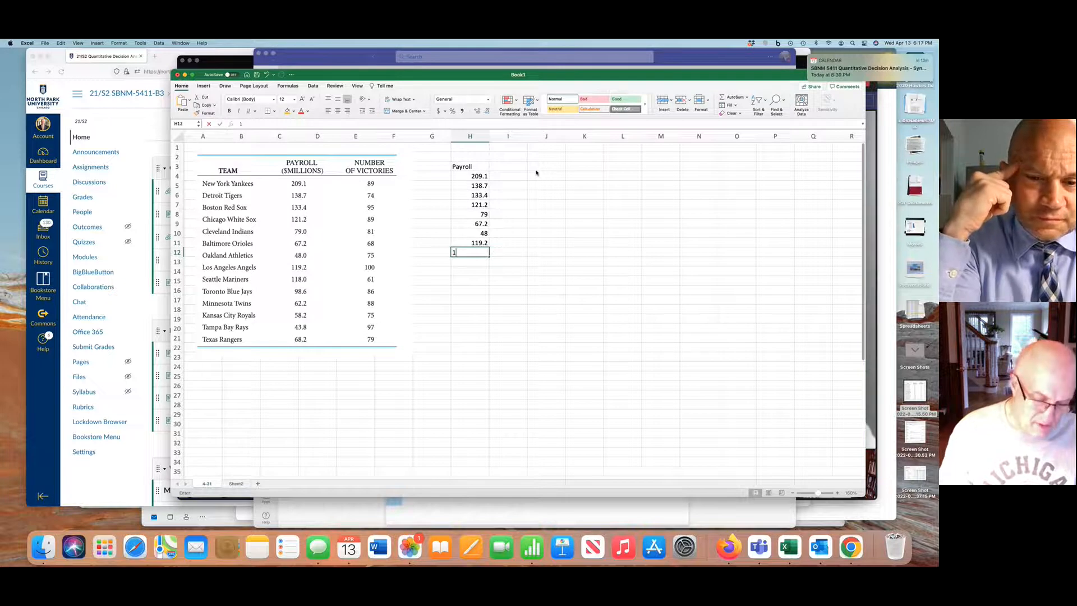
{"action": "type", "text": "18"}
{"action": "key", "text": "Return"}
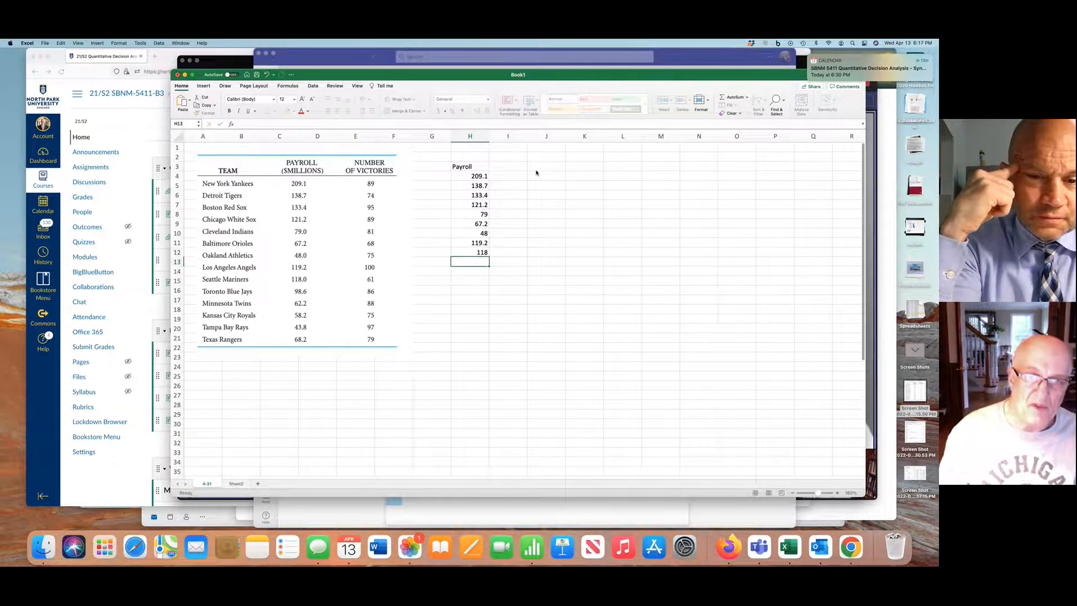
{"action": "type", "text": "9"}
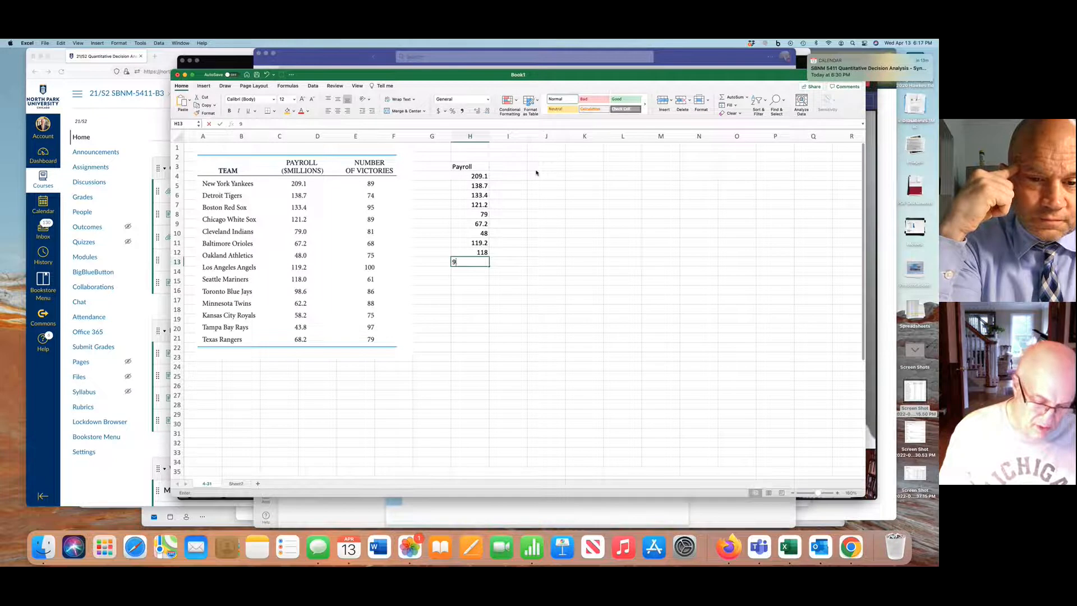
{"action": "type", "text": "8.6"}
{"action": "key", "text": "Return"}
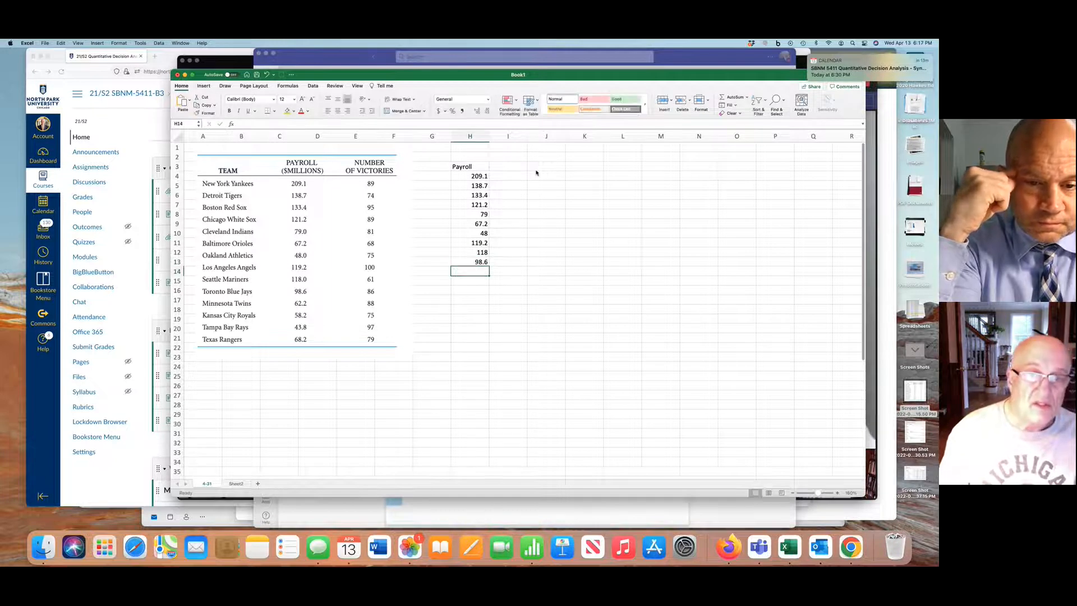
Complete the Payroll column with 62.2, 58.2, 43.8 and 68.2 in H14 to H17
{"action": "type", "text": "6"}
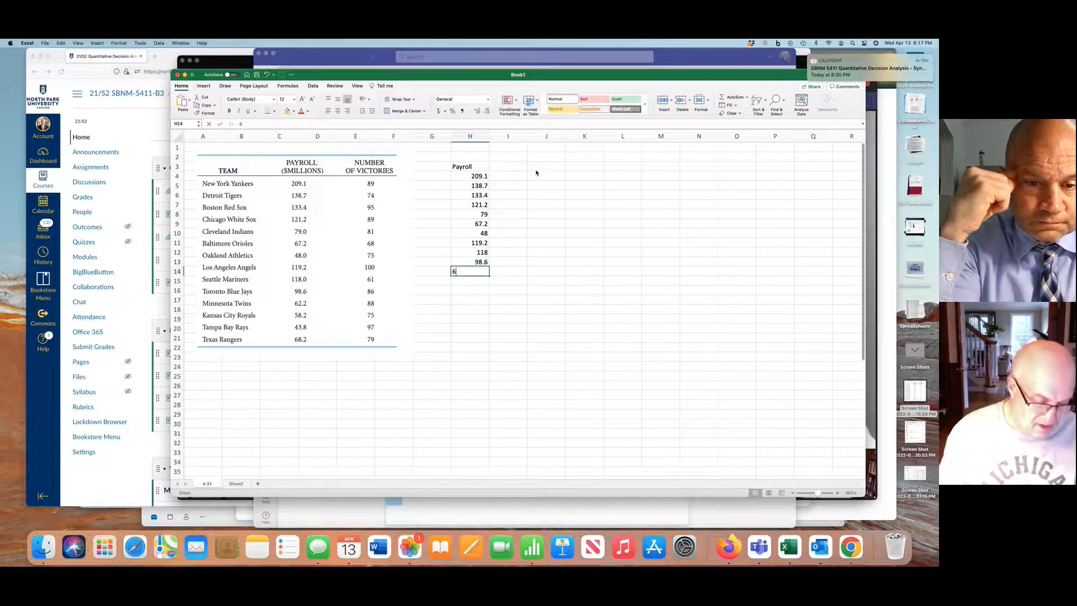
{"action": "type", "text": "2.2"}
{"action": "key", "text": "Return"}
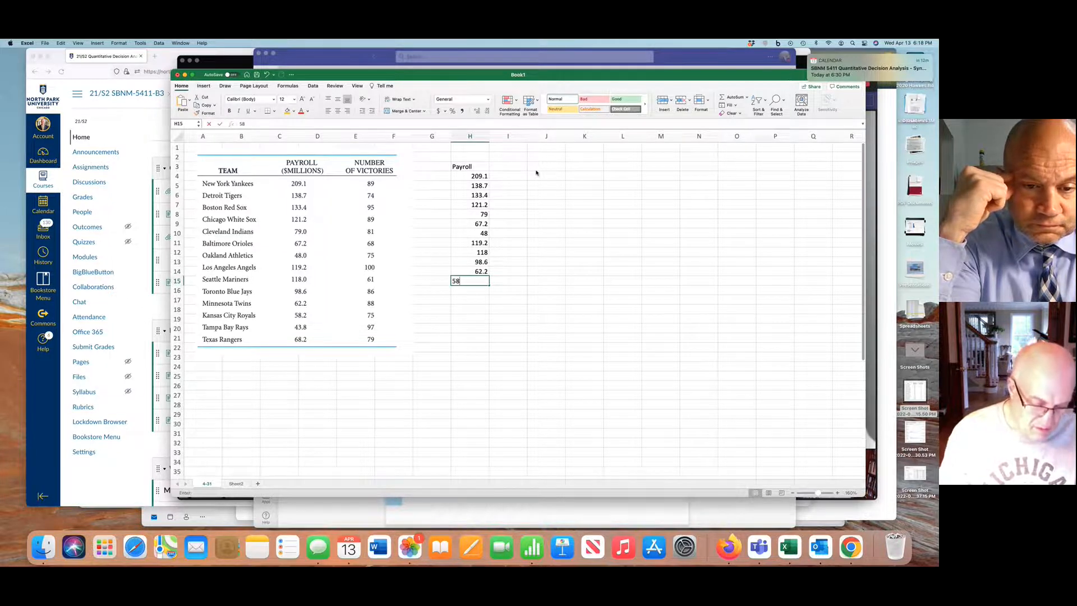
{"action": "key", "text": "Return"}
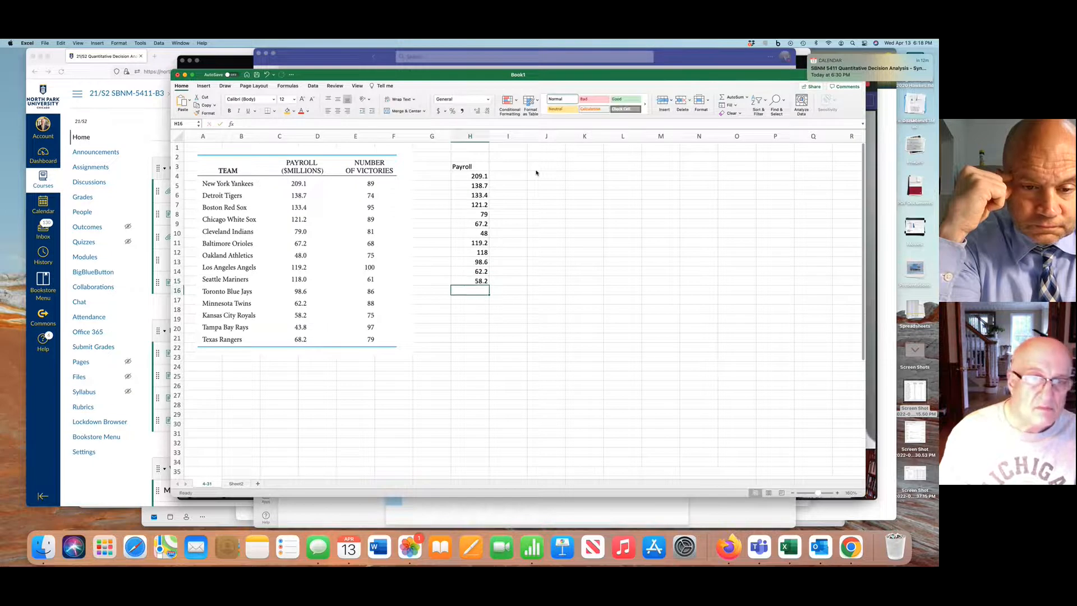
{"action": "type", "text": "43.8"}
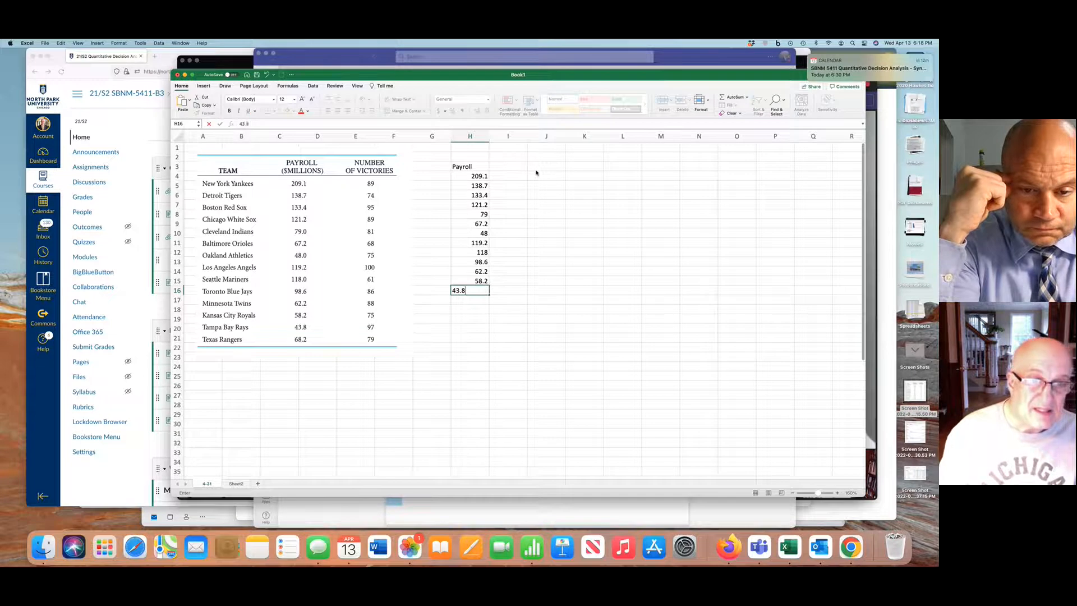
{"action": "key", "text": "Return"}
{"action": "type", "text": "69"}
{"action": "key", "text": "BackSpace"}
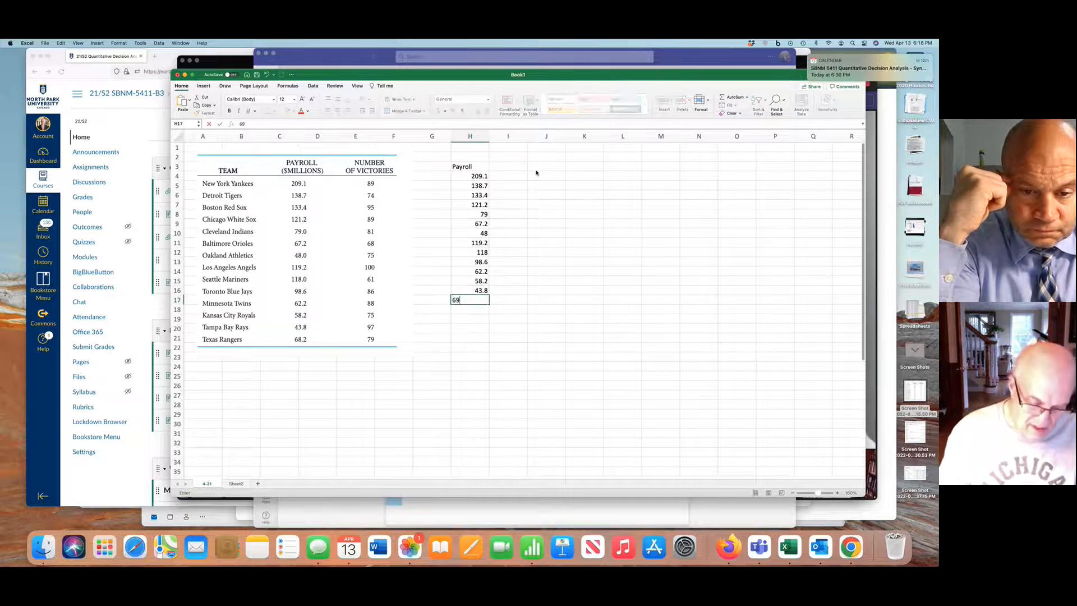
{"action": "type", "text": "8"}
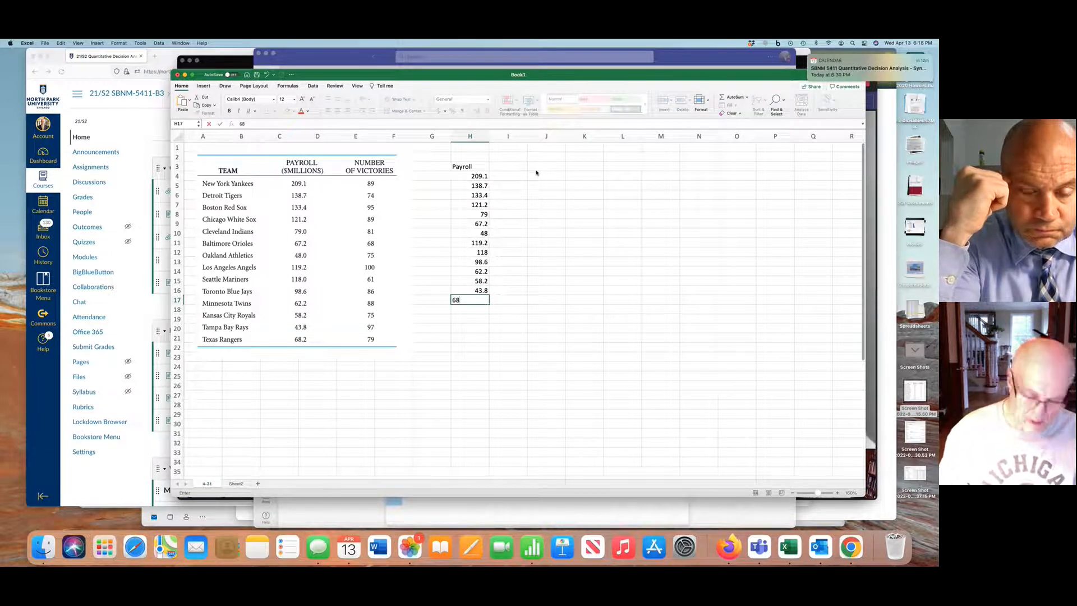
{"action": "type", "text": ".2"}
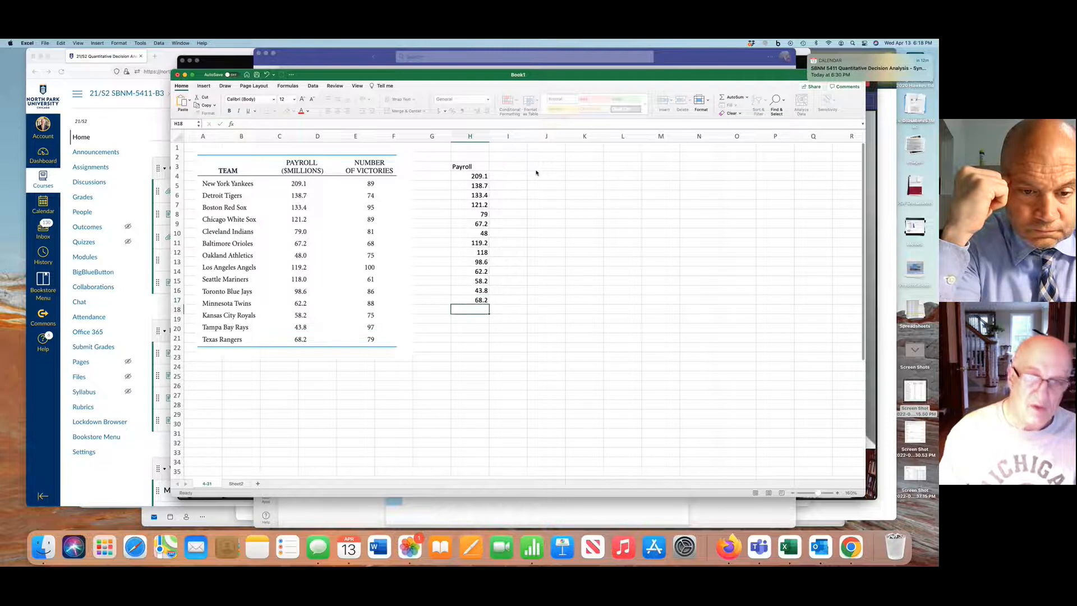
{"action": "key", "text": "Return"}
Enter the heading Wins in I3, beside the Payroll heading
{"action": "left_click", "coordinate": [511, 165]}
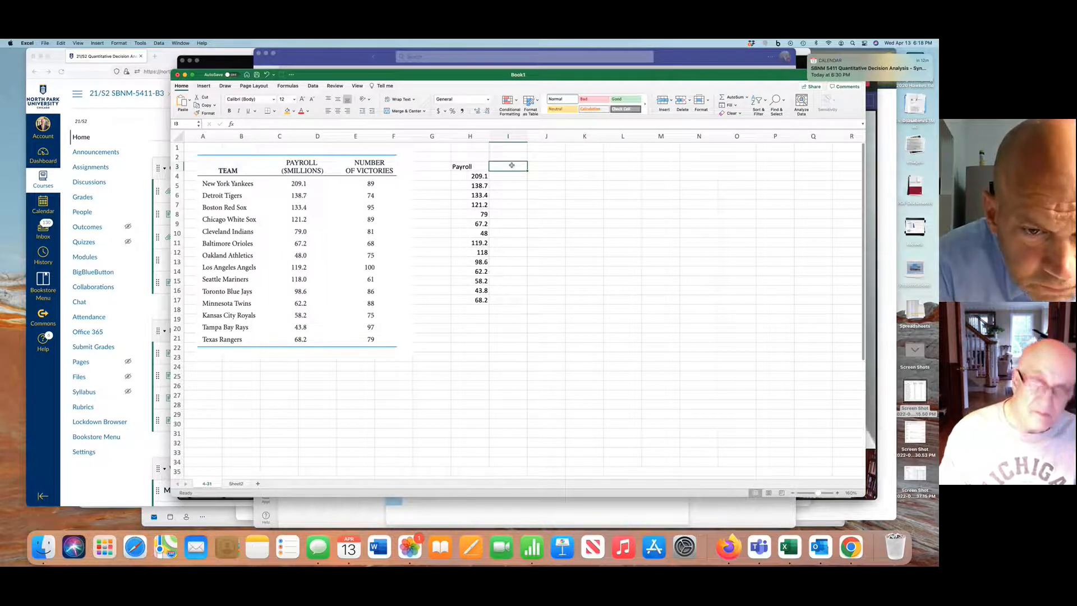
{"action": "type", "text": "#"}
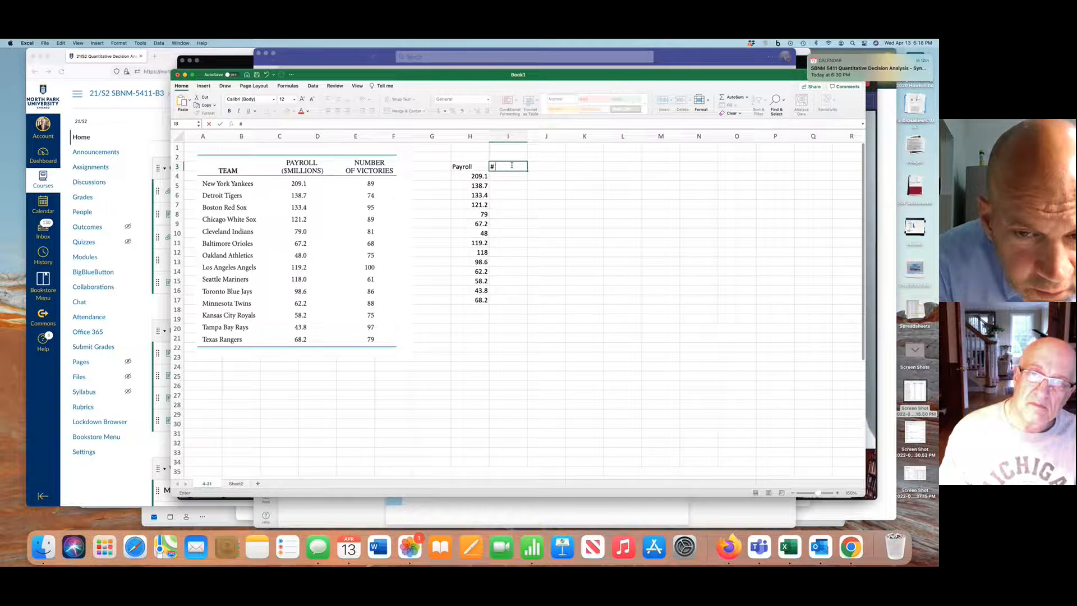
{"action": "key", "text": "BackSpace"}
{"action": "type", "text": "Wins"}
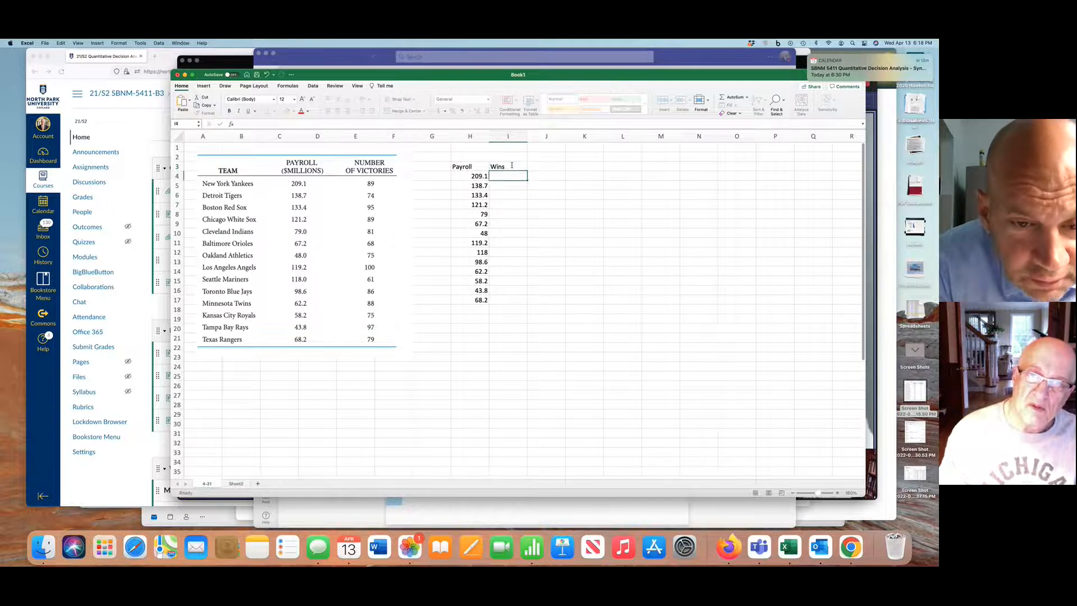
{"action": "key", "text": "Return"}
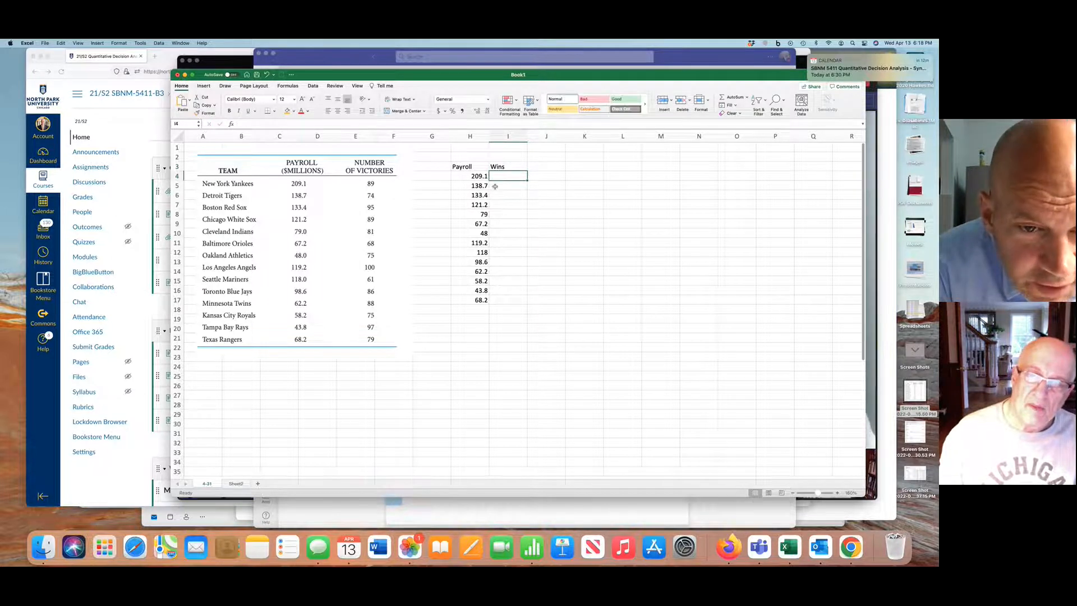
Right-align the Payroll and Wins headings in H3:I3
{"action": "left_click", "coordinate": [836, 492]}
{"action": "left_click", "coordinate": [837, 493]}
{"action": "left_click", "coordinate": [837, 492]}
{"action": "left_click", "coordinate": [837, 493]}
{"action": "left_click", "coordinate": [837, 493]}
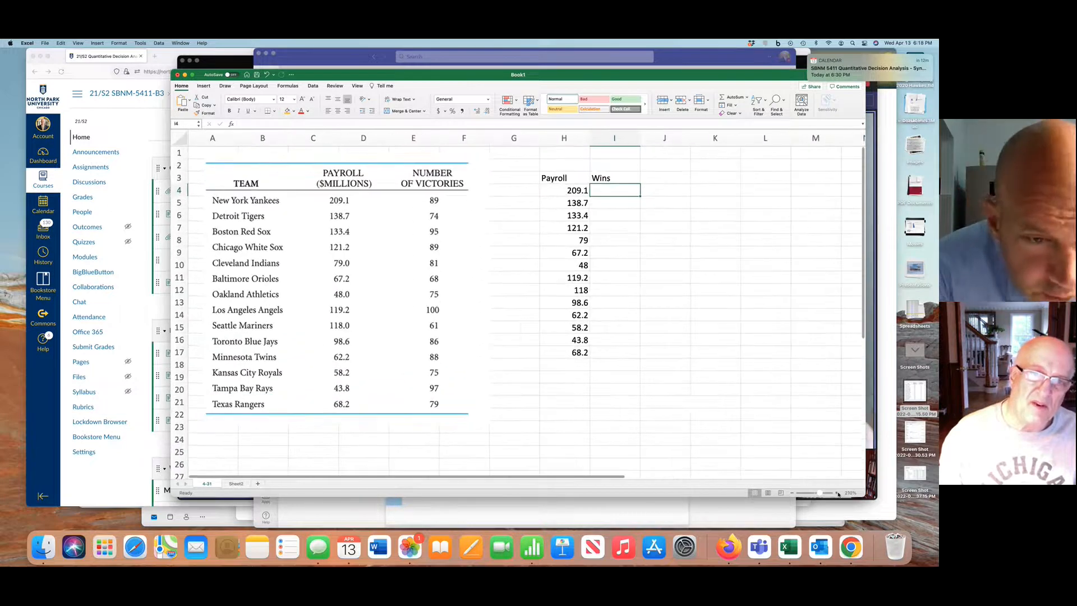
{"action": "scroll", "coordinate": [690, 412], "scroll_direction": "right", "scroll_amount": 3}
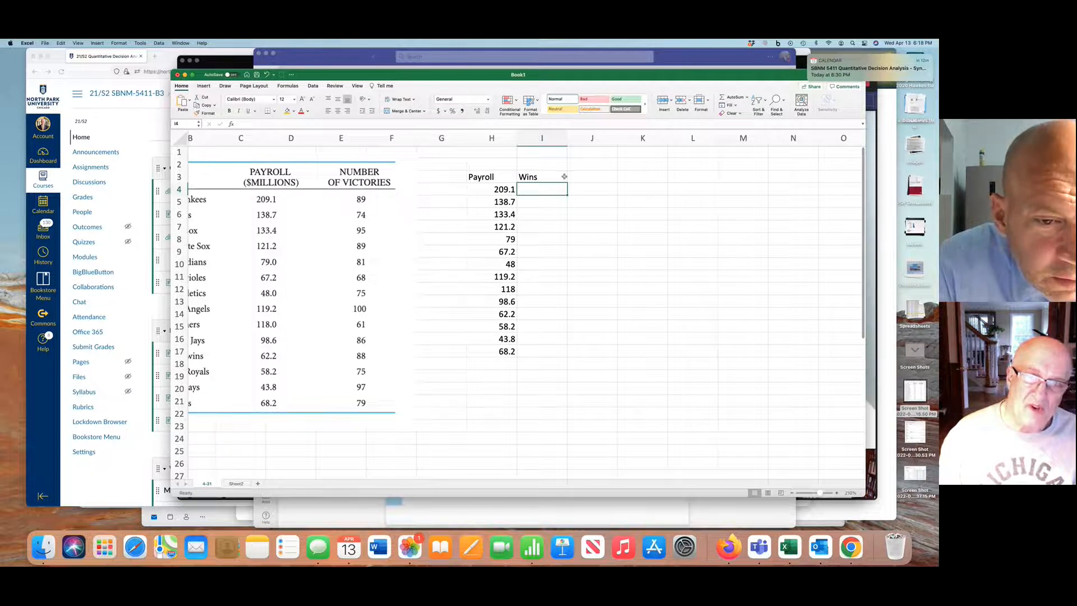
{"action": "left_click_drag", "start_coordinate": [501, 176], "coordinate": [536, 177]}
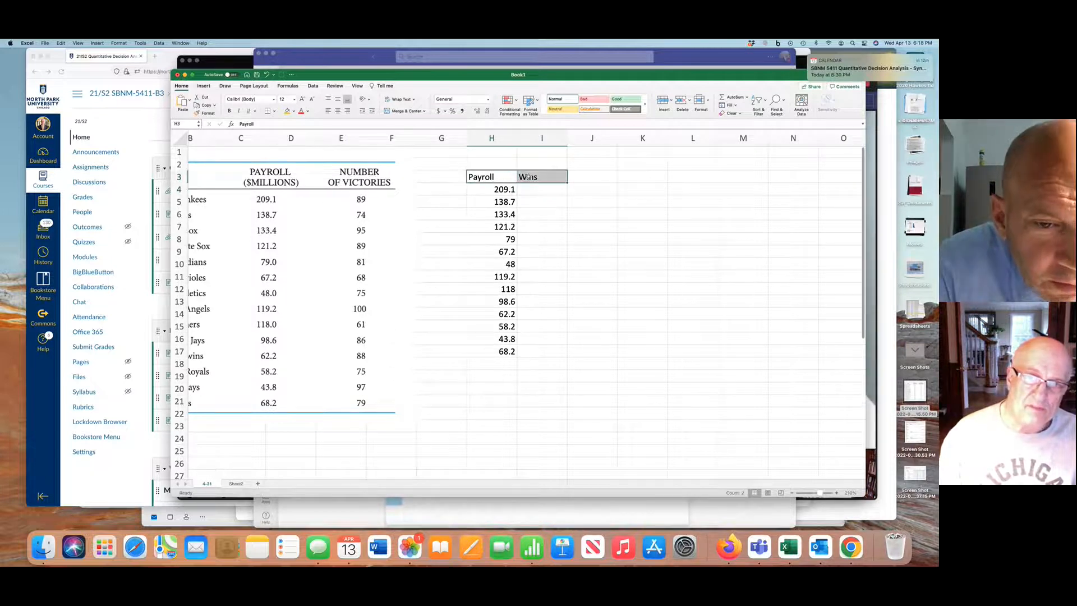
{"action": "left_click", "coordinate": [347, 112]}
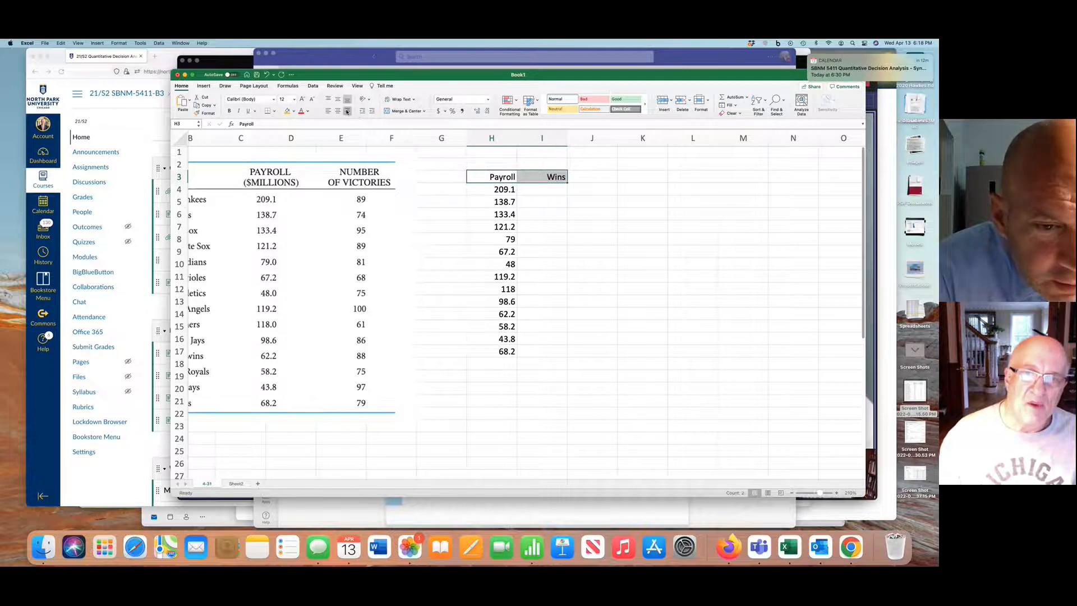
Enter the victory counts 89, 74 and 95 in I4 to I6 under Wins
{"action": "left_click", "coordinate": [551, 189]}
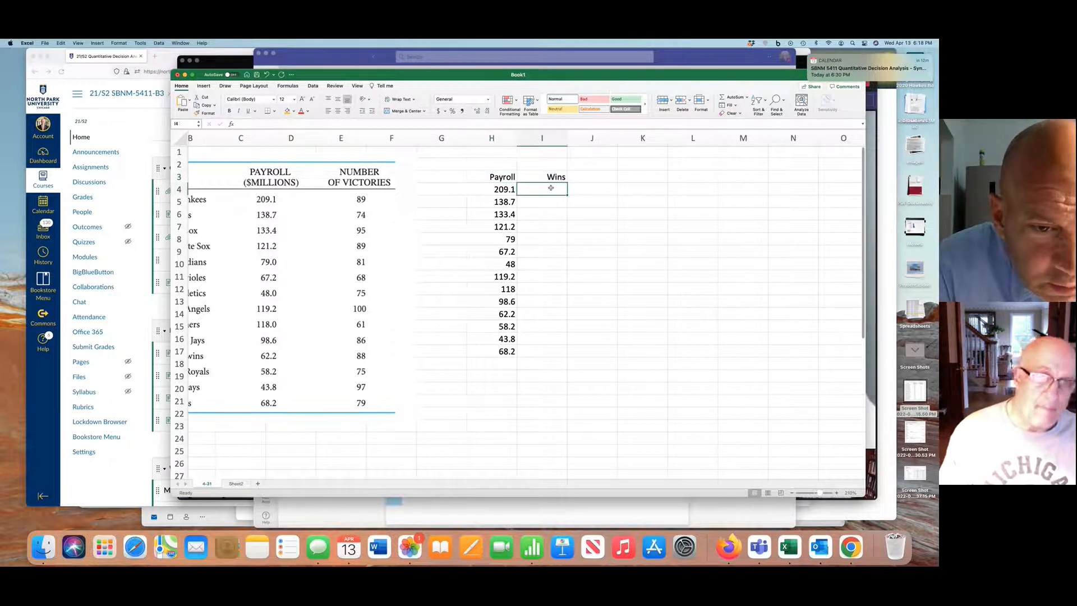
{"action": "type", "text": "89"}
{"action": "key", "text": "Return"}
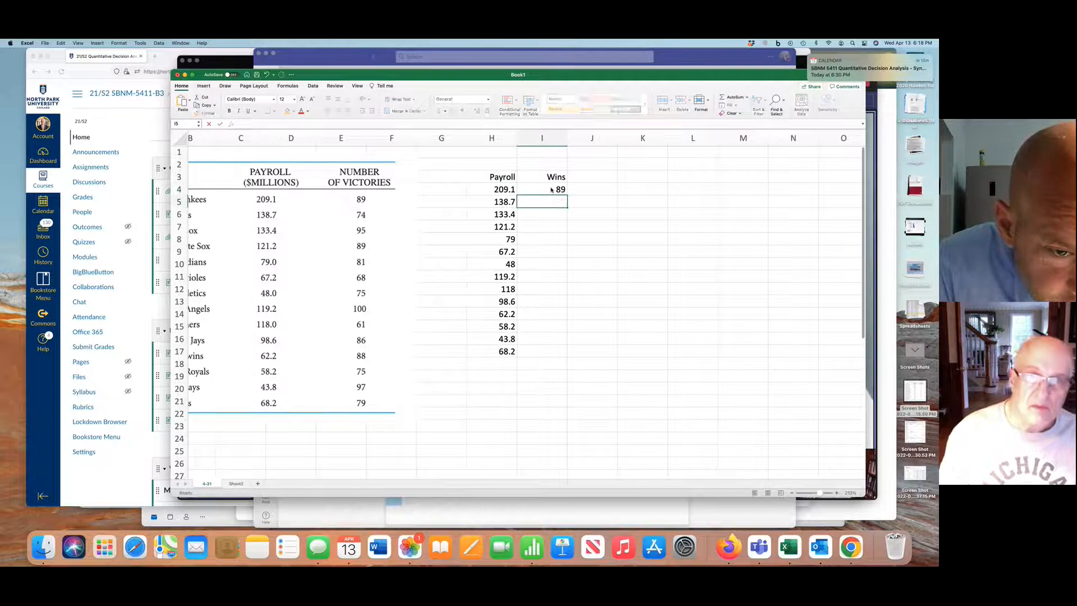
{"action": "type", "text": "74"}
{"action": "key", "text": "Return"}
{"action": "type", "text": "95"}
{"action": "key", "text": "Return"}
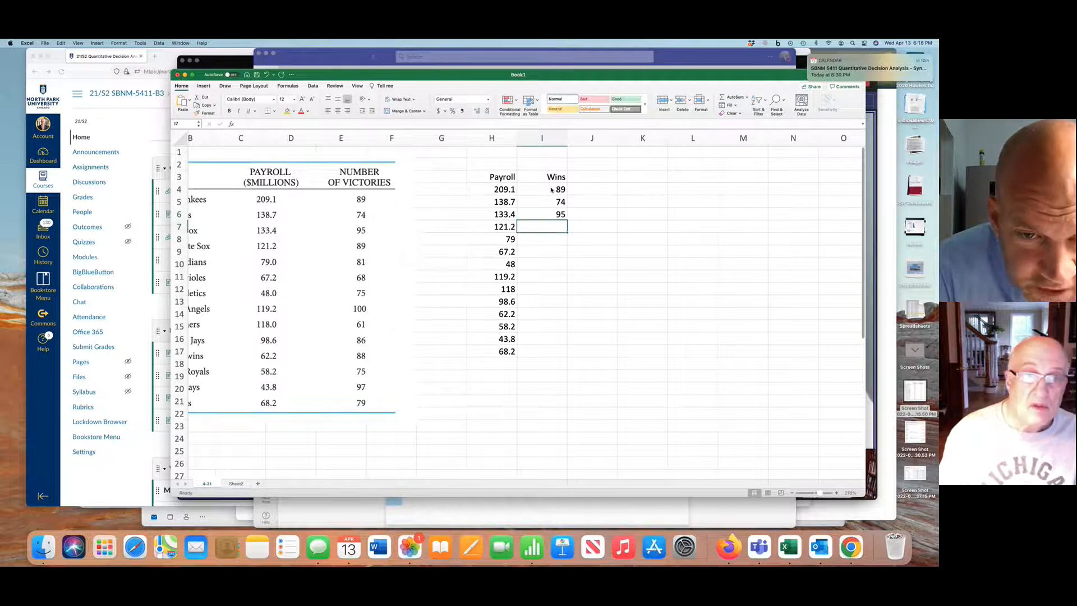
Continue the Wins column with 89, 81 and 68 in I7 to I9
{"action": "type", "text": "89"}
{"action": "key", "text": "Return"}
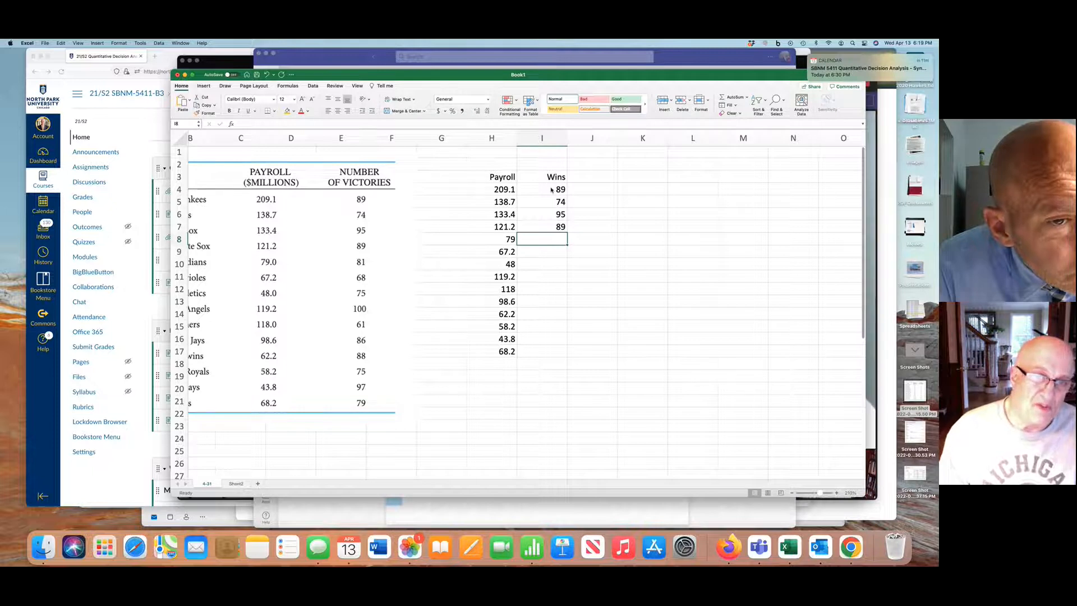
{"action": "type", "text": "81"}
{"action": "key", "text": "Return"}
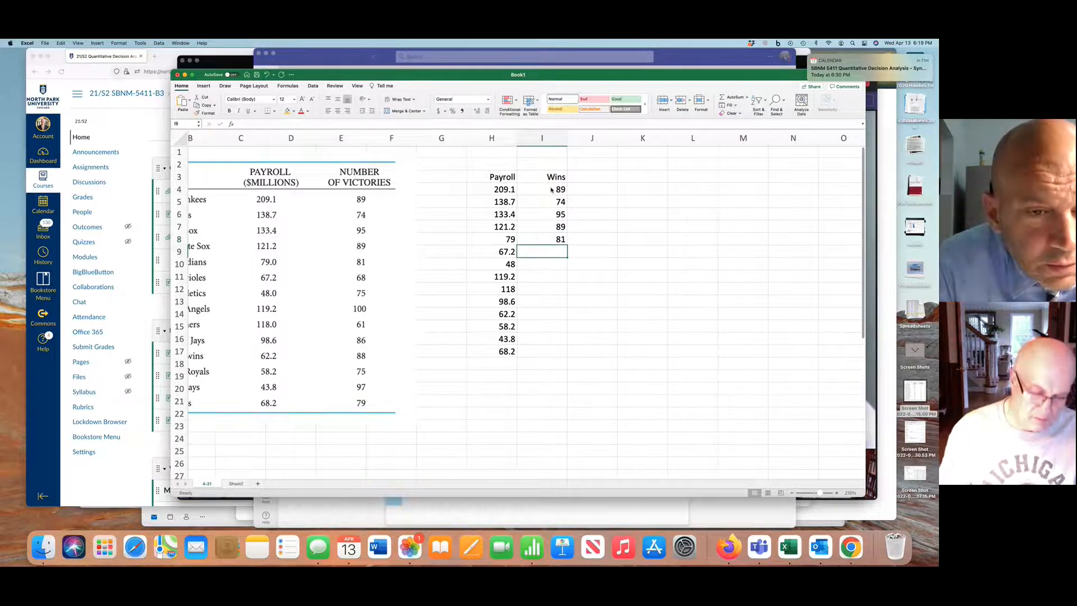
{"action": "type", "text": "68"}
{"action": "key", "text": "Return"}
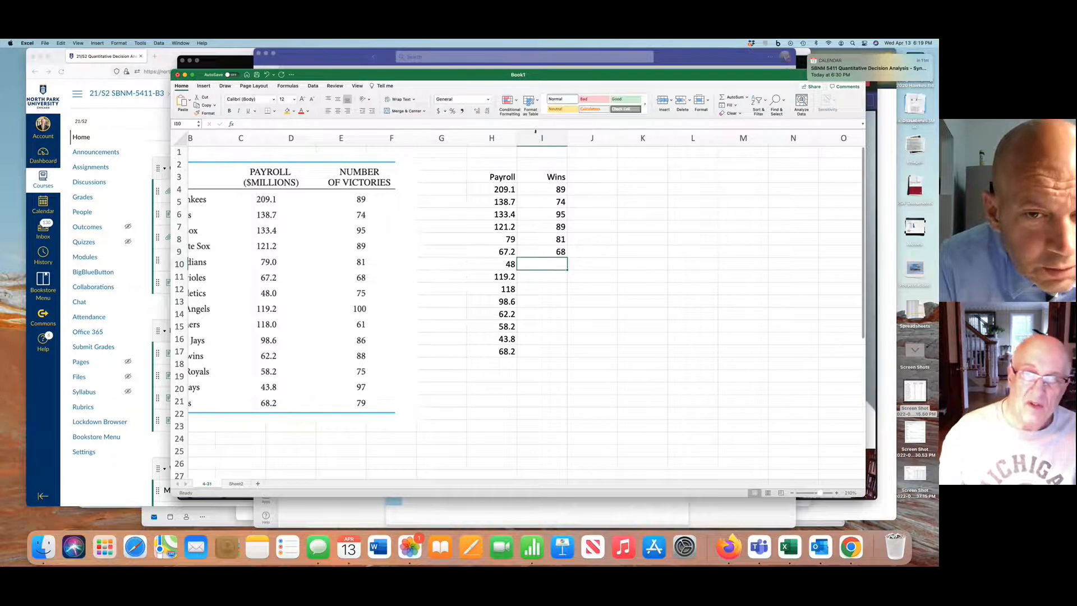
Label the Payroll column X in H2 and the Wins column Y in I2, and right-align both labels
{"action": "left_click", "coordinate": [501, 163]}
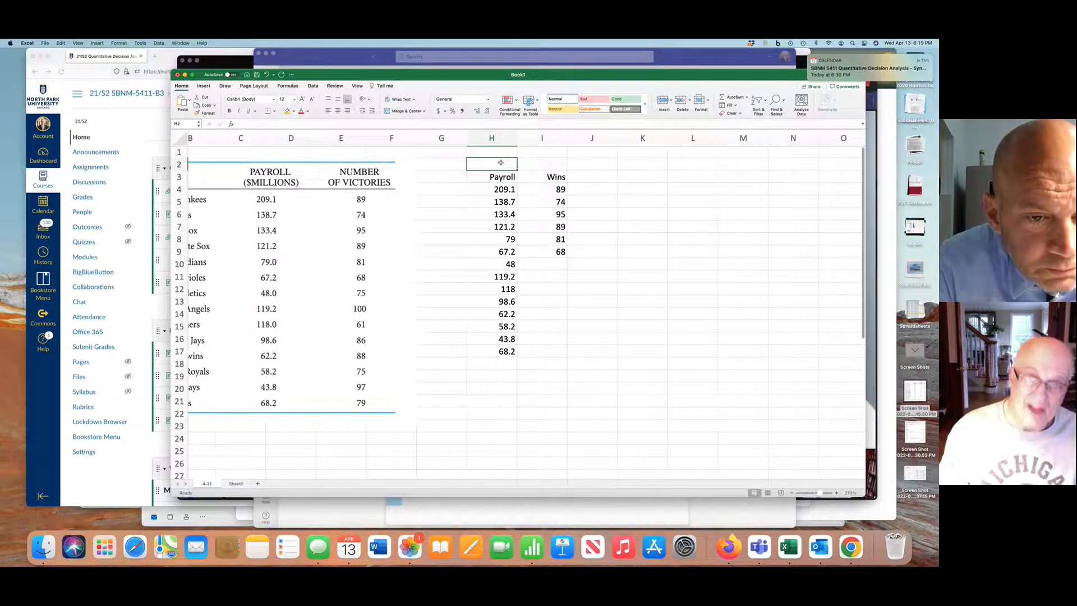
{"action": "type", "text": "X"}
{"action": "left_click", "coordinate": [534, 164]}
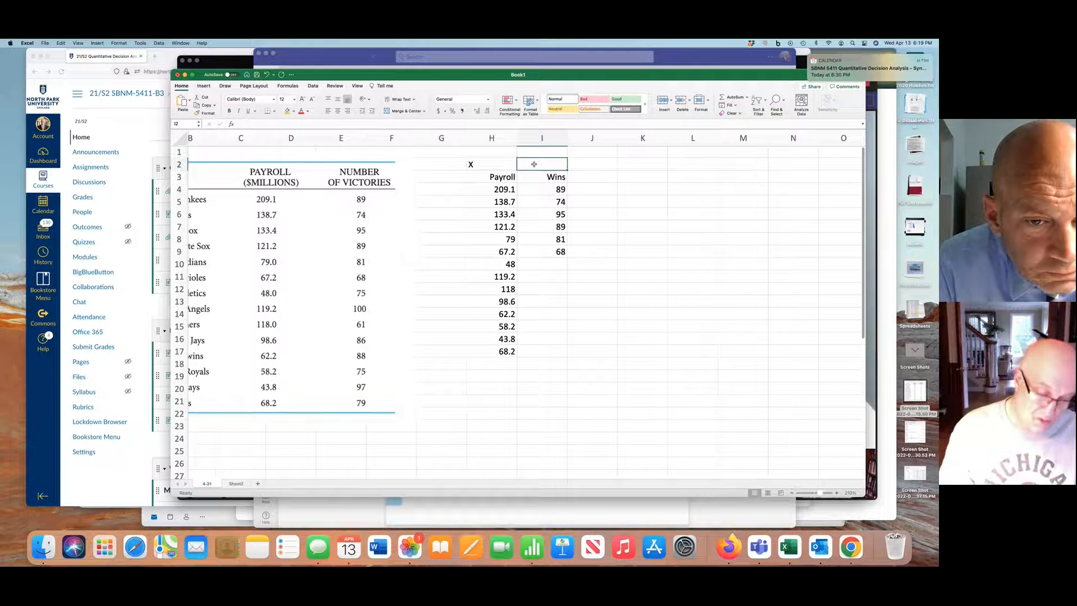
{"action": "type", "text": "Y"}
{"action": "left_click", "coordinate": [542, 214]}
{"action": "left_click", "coordinate": [491, 164]}
{"action": "left_click_drag", "start_coordinate": [491, 164], "coordinate": [542, 165]}
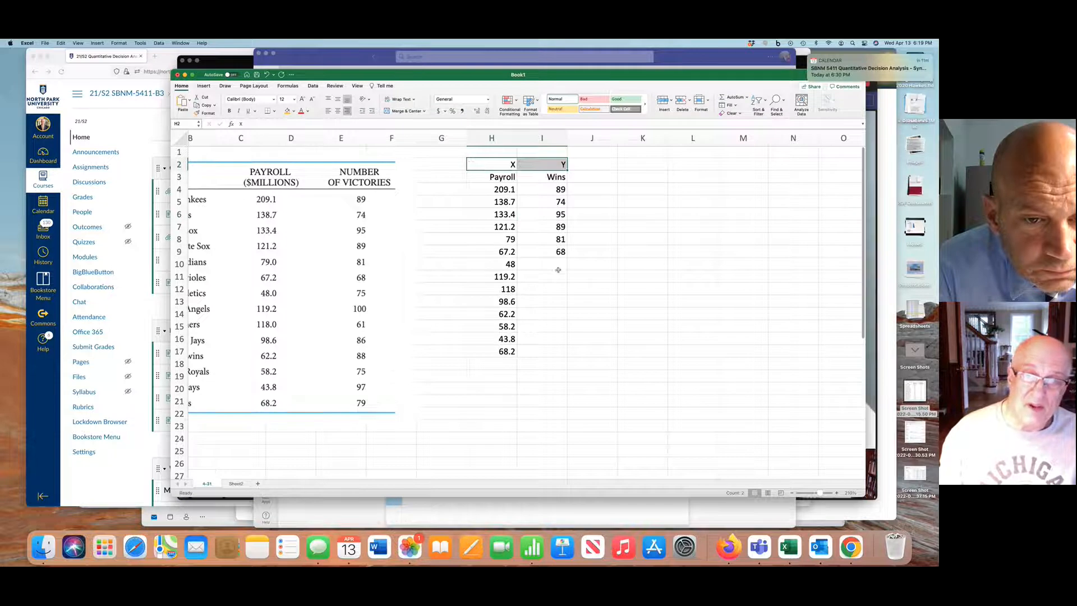
Shift the textbook table picture up and to the right, and enter victory counts 75, 100 and 61 in I10 to I12
{"action": "left_click_drag", "start_coordinate": [321, 217], "coordinate": [344, 197]}
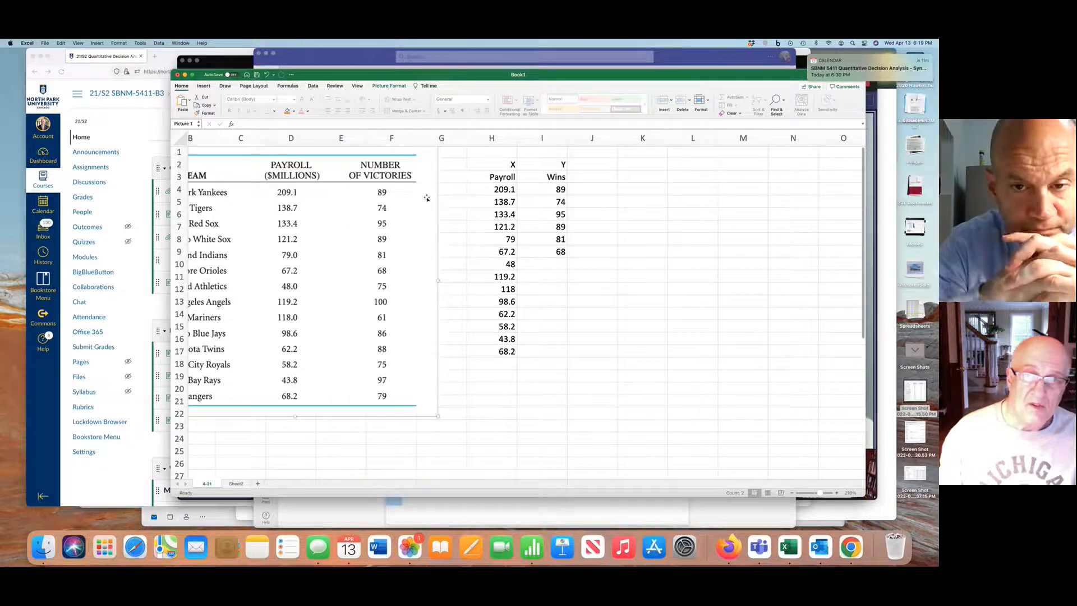
{"action": "left_click", "coordinate": [560, 262]}
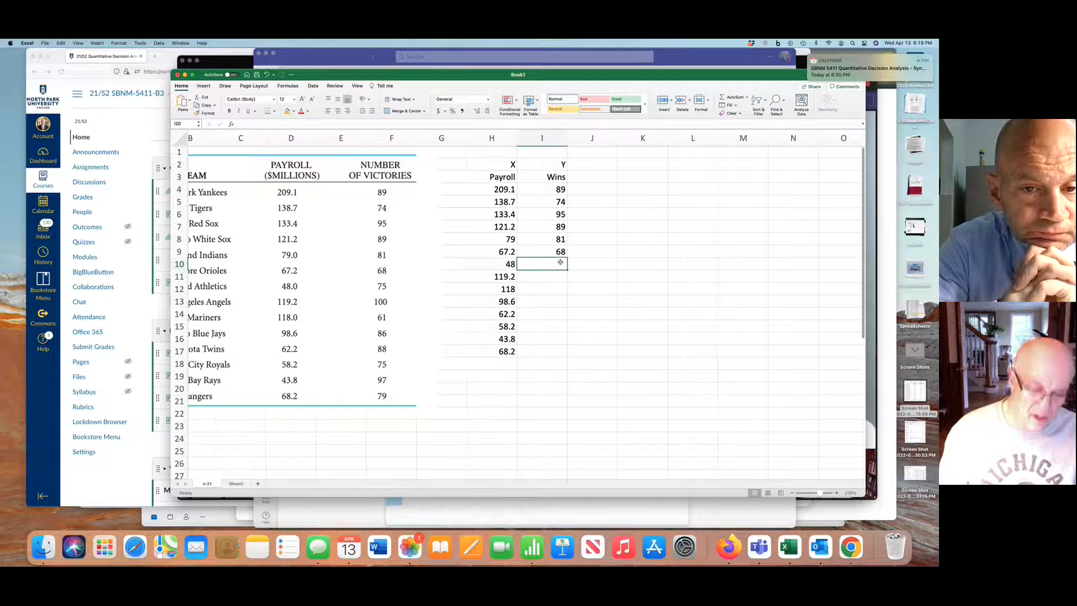
{"action": "key", "text": "Return"}
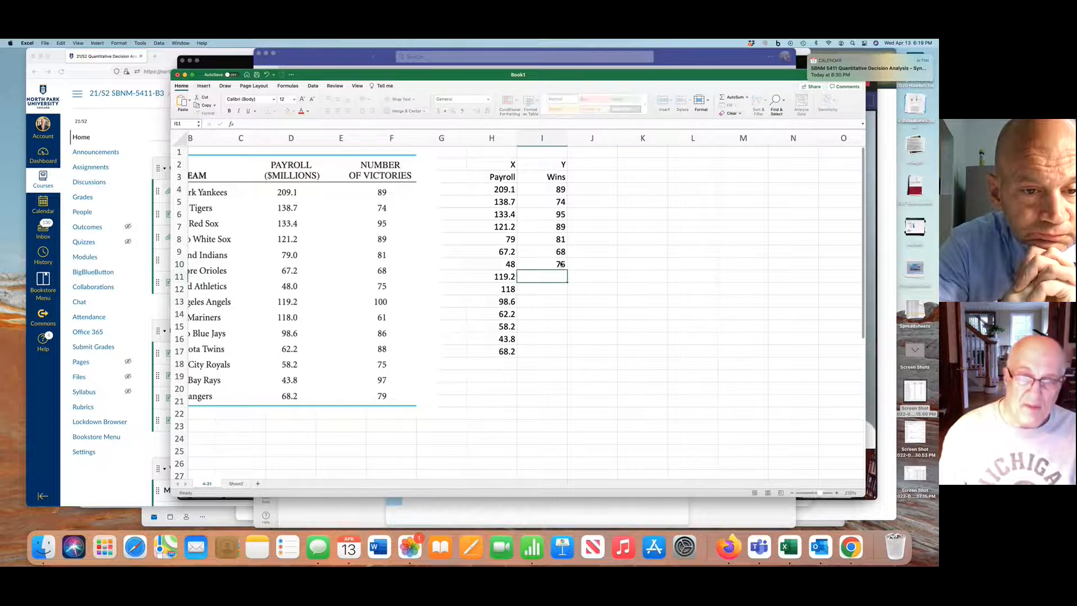
{"action": "type", "text": "100"}
{"action": "key", "text": "Return"}
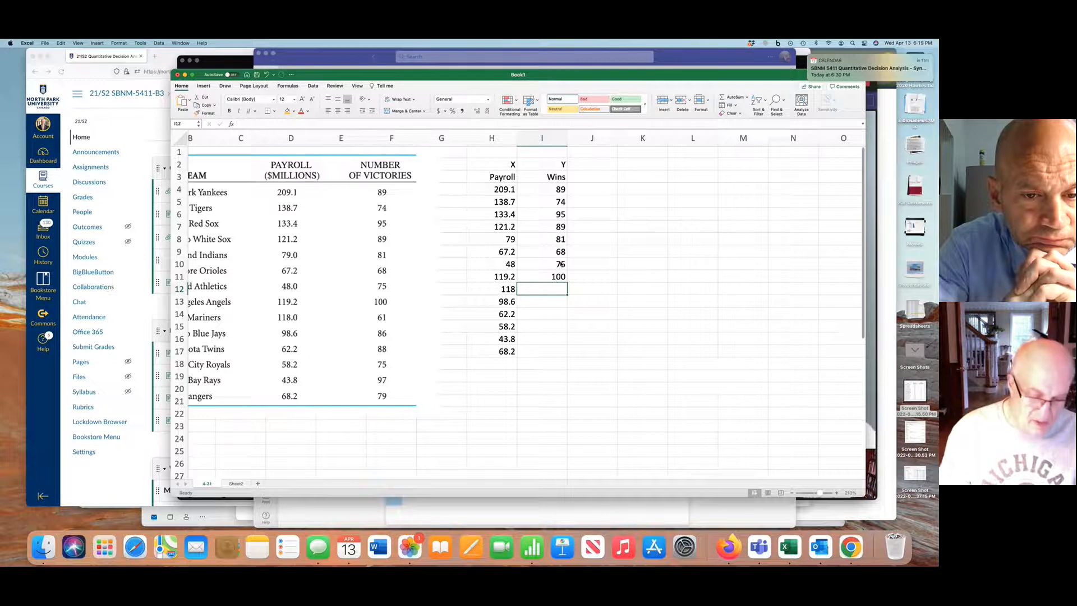
{"action": "type", "text": "61"}
{"action": "key", "text": "Return"}
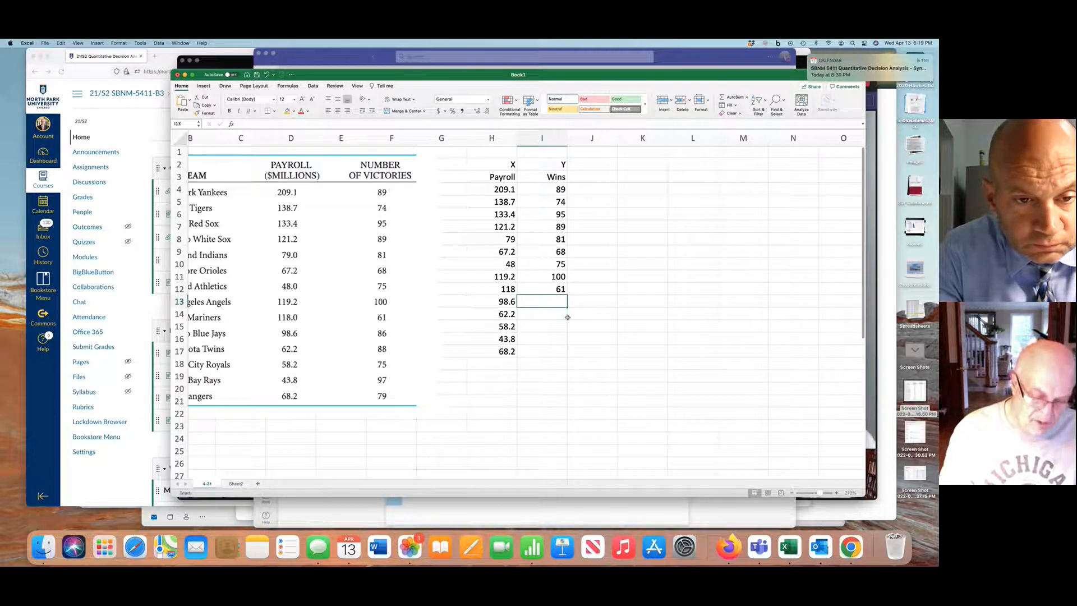
Complete the Wins column with 86, 88, 75, 97 and 79 in I13 to I17
{"action": "key", "text": "Return"}
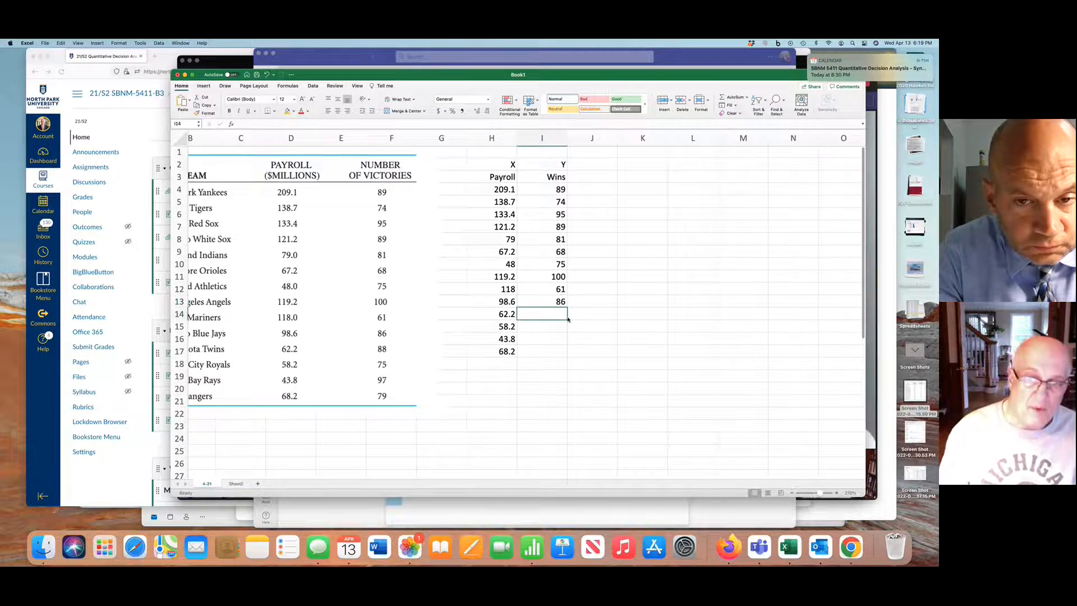
{"action": "type", "text": "88"}
{"action": "key", "text": "Return"}
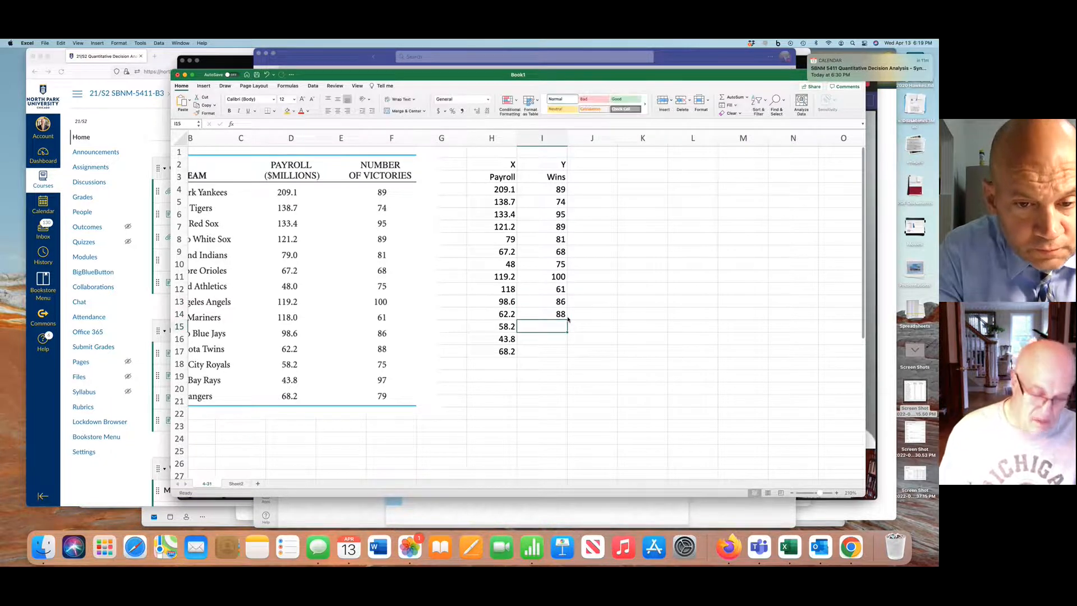
{"action": "type", "text": "75"}
{"action": "key", "text": "Return"}
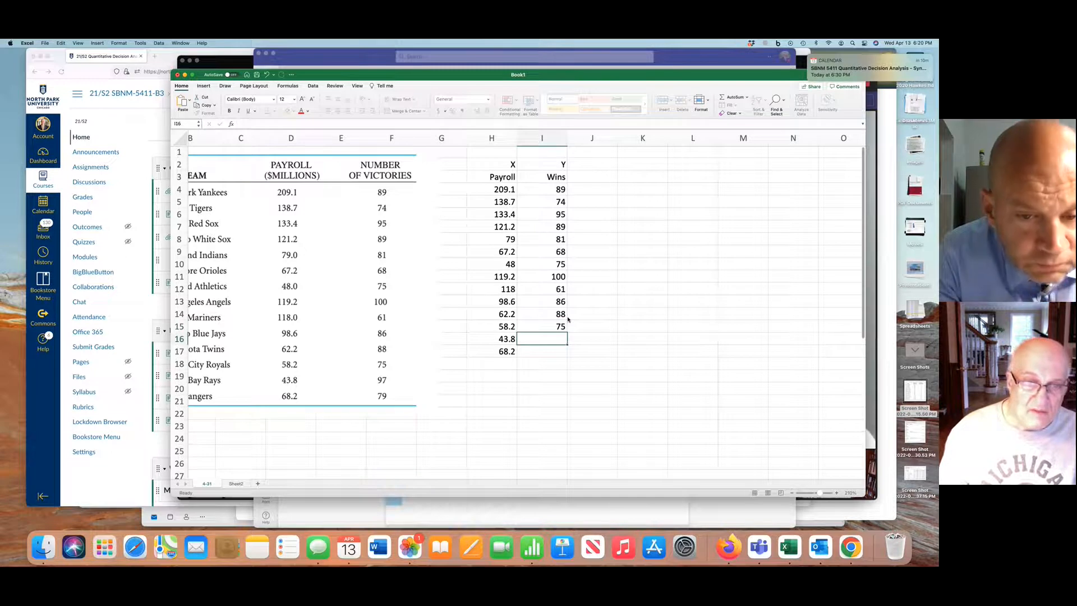
{"action": "type", "text": "97"}
{"action": "key", "text": "Return"}
{"action": "type", "text": "79"}
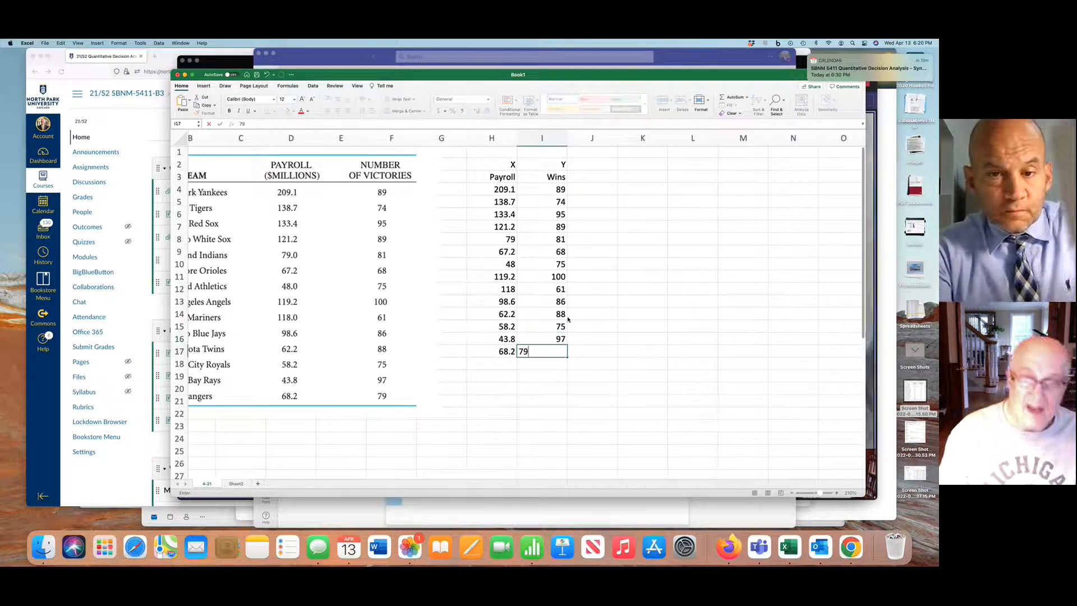
{"action": "key", "text": "Return"}
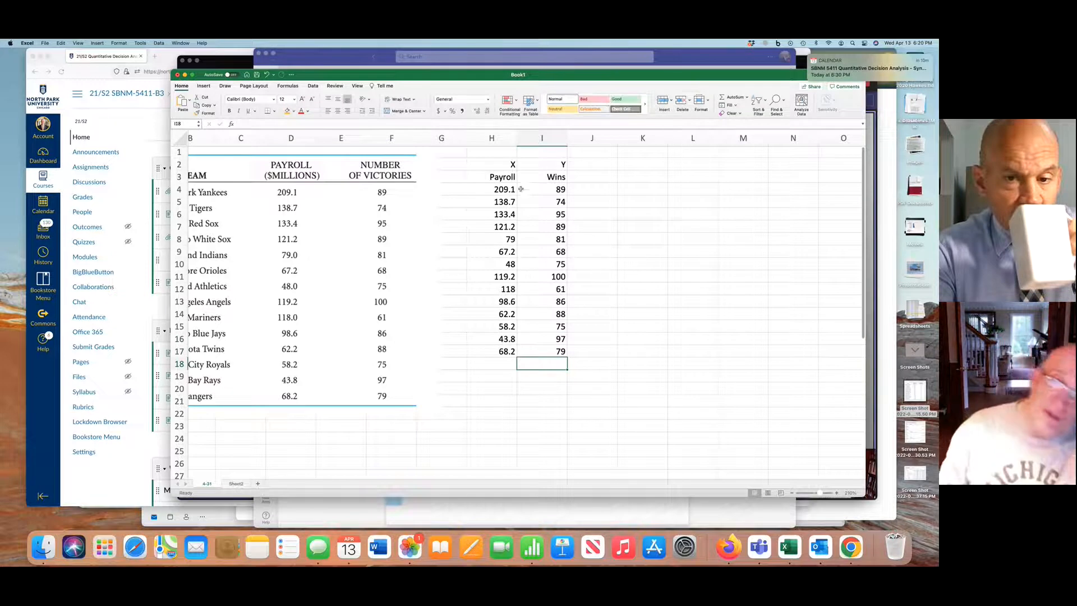
Format the payroll values in H4:H17 to show one decimal place
{"action": "left_click_drag", "start_coordinate": [508, 190], "coordinate": [507, 351]}
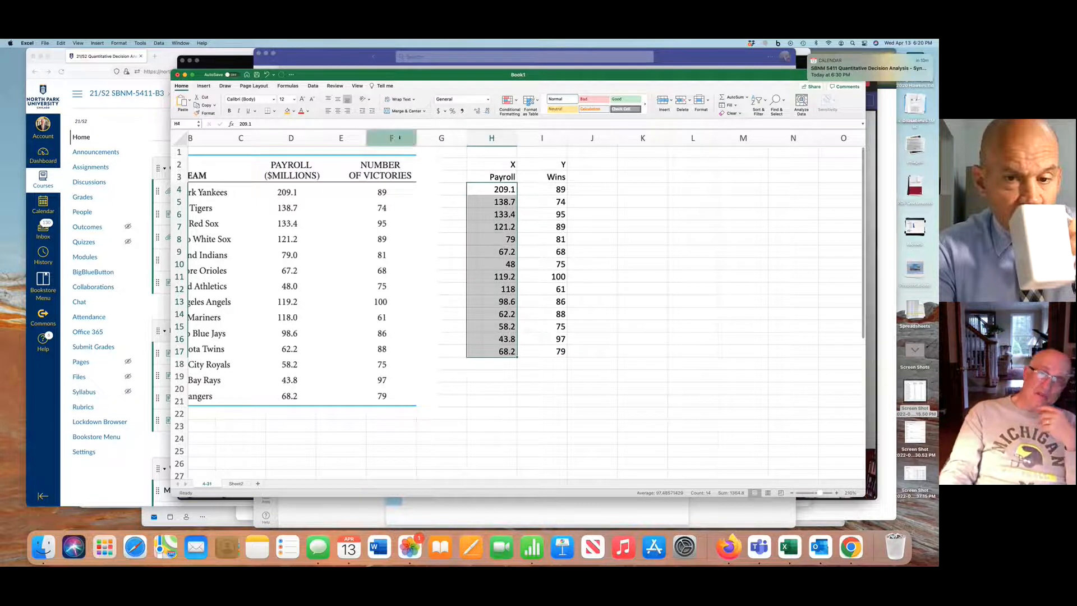
{"action": "left_click", "coordinate": [477, 111]}
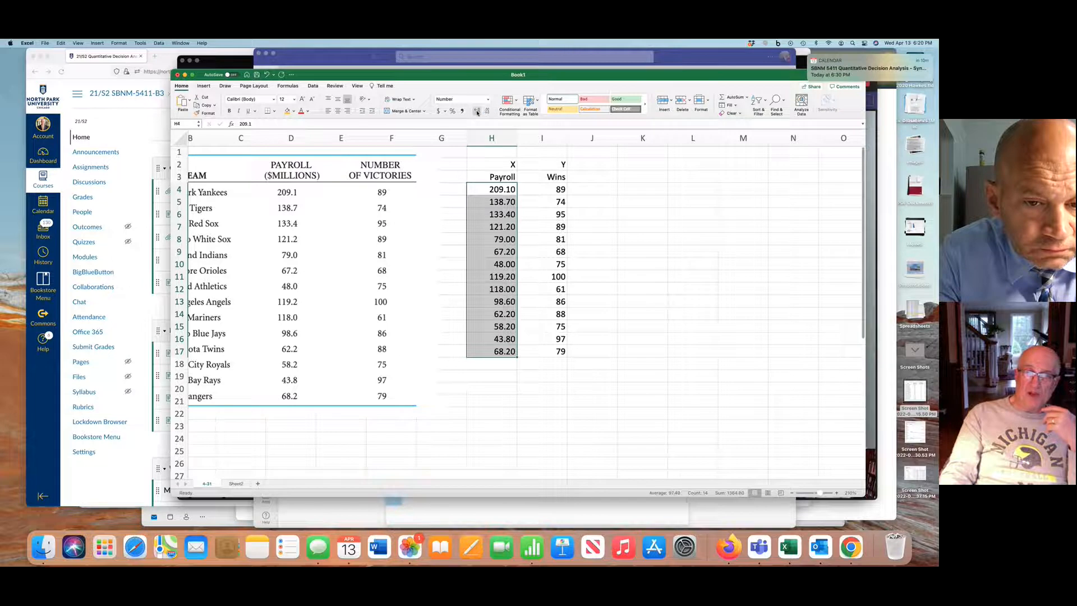
{"action": "left_click", "coordinate": [488, 111]}
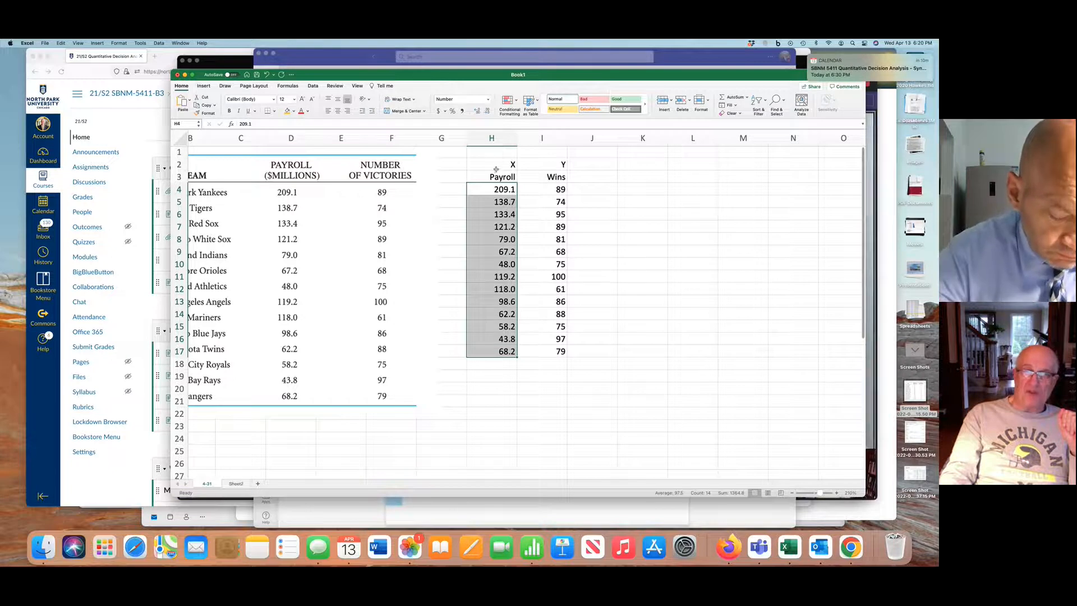
Apply All Borders to the Payroll and Wins table in H3:I17
{"action": "left_click_drag", "start_coordinate": [497, 177], "coordinate": [558, 352]}
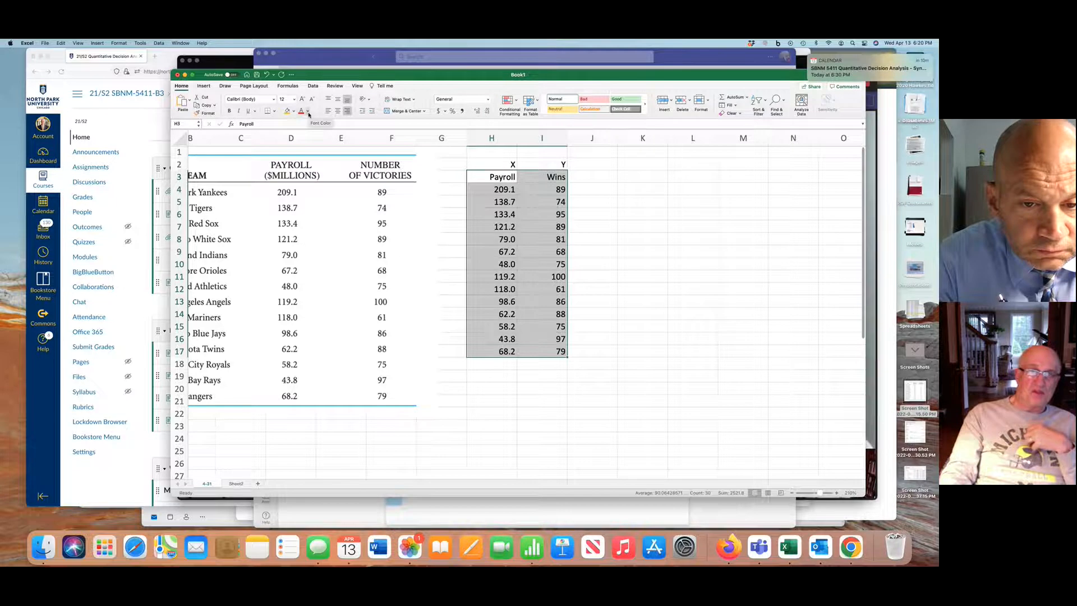
{"action": "left_click", "coordinate": [273, 112]}
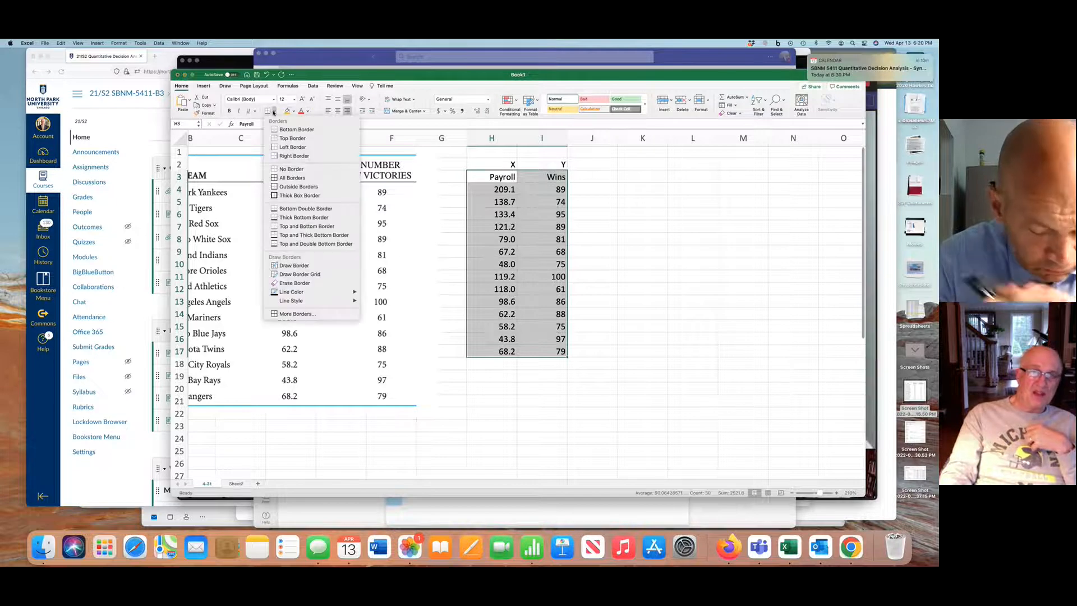
{"action": "left_click", "coordinate": [291, 177]}
Make the Payroll and Wins headings in H3:I3 bold with a light blue fill
{"action": "left_click_drag", "start_coordinate": [494, 177], "coordinate": [531, 177]}
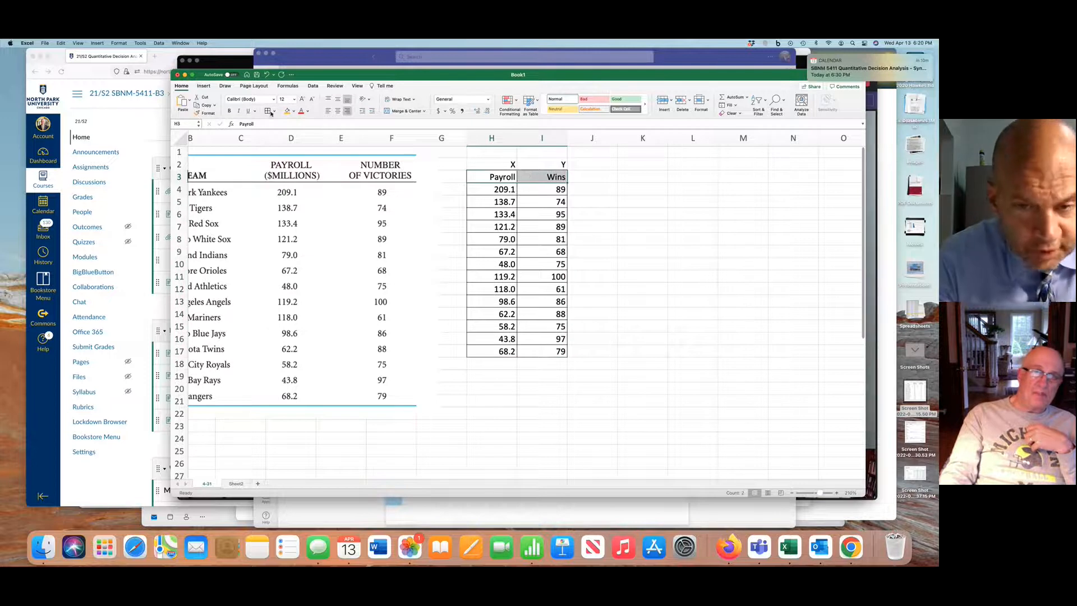
{"action": "left_click", "coordinate": [230, 110]}
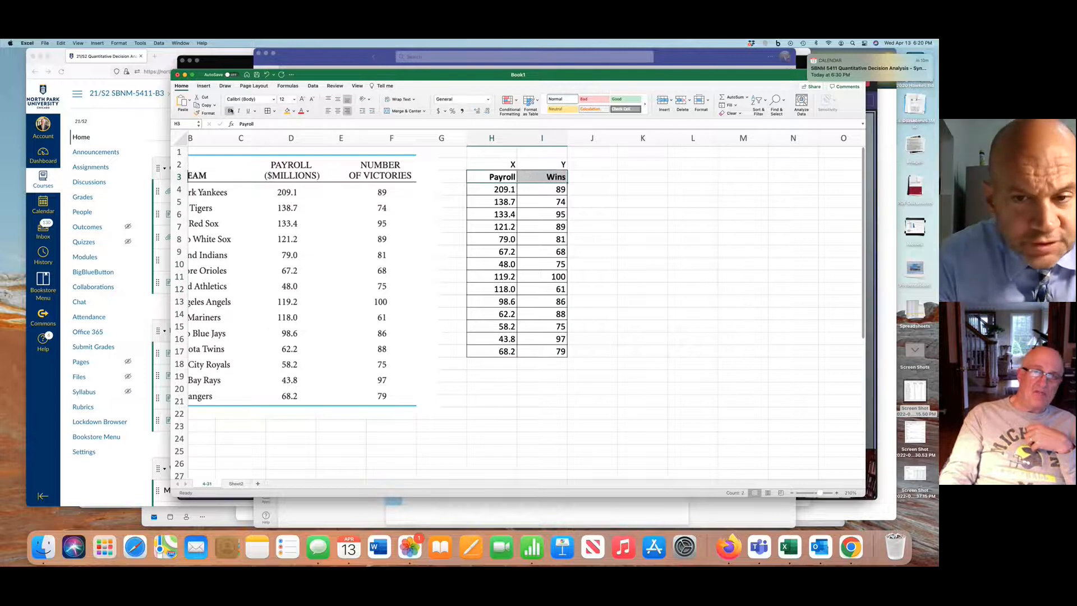
{"action": "left_click", "coordinate": [295, 111]}
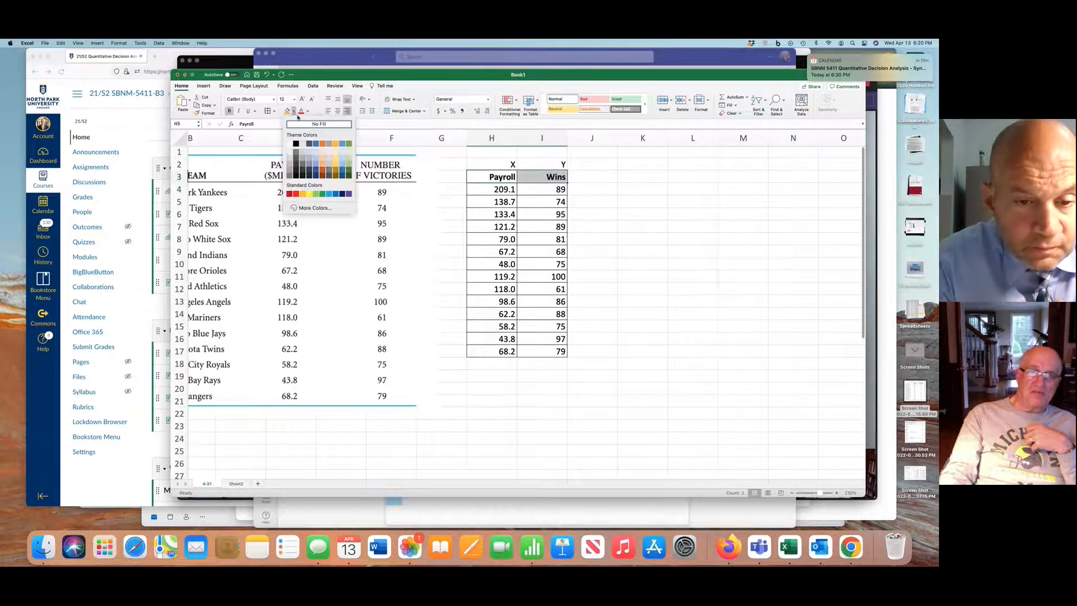
{"action": "left_click", "coordinate": [325, 153]}
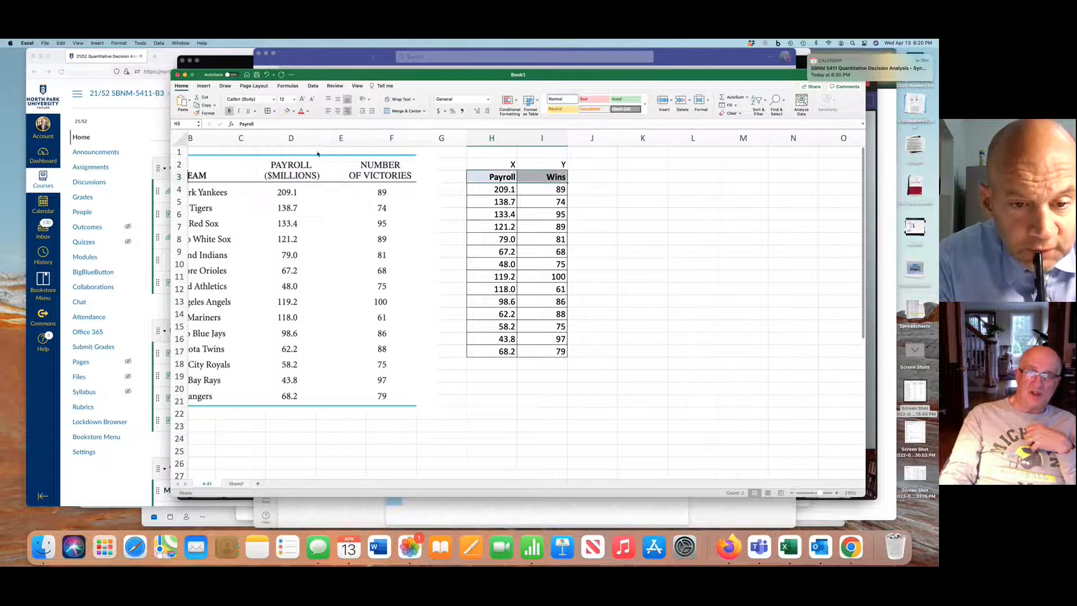
{"action": "left_click", "coordinate": [699, 245]}
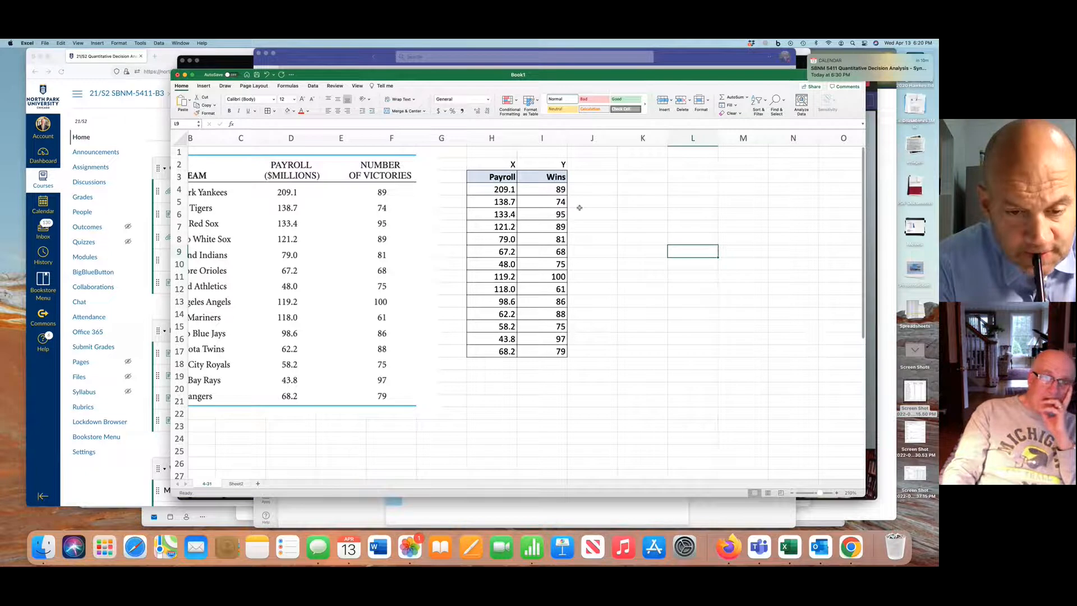
Write the regression line formula "Y = mX + b" as text in K2
{"action": "left_click", "coordinate": [638, 167]}
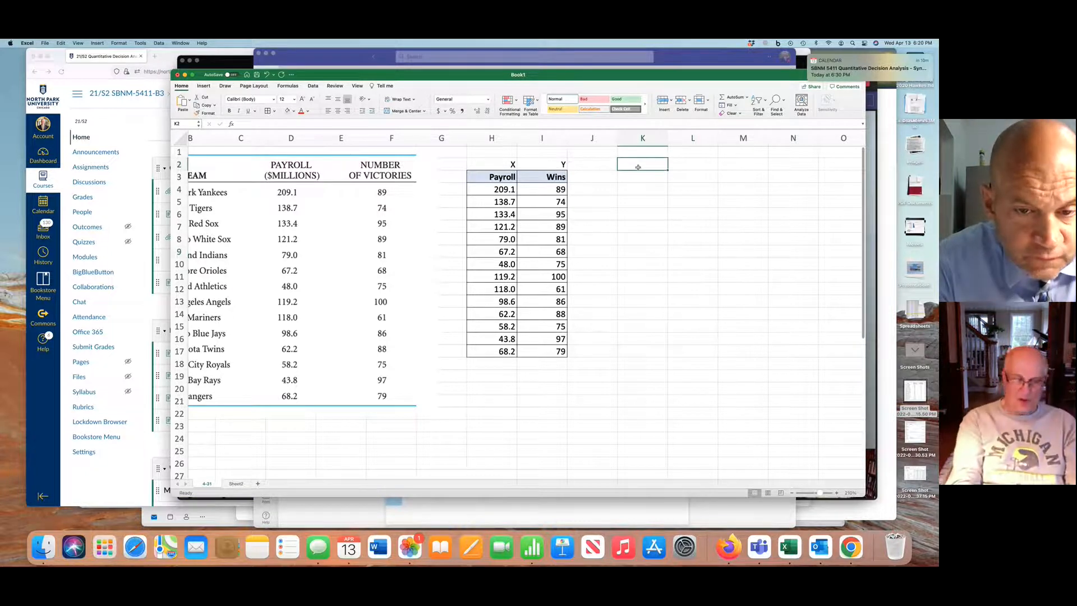
{"action": "type", "text": "Y"}
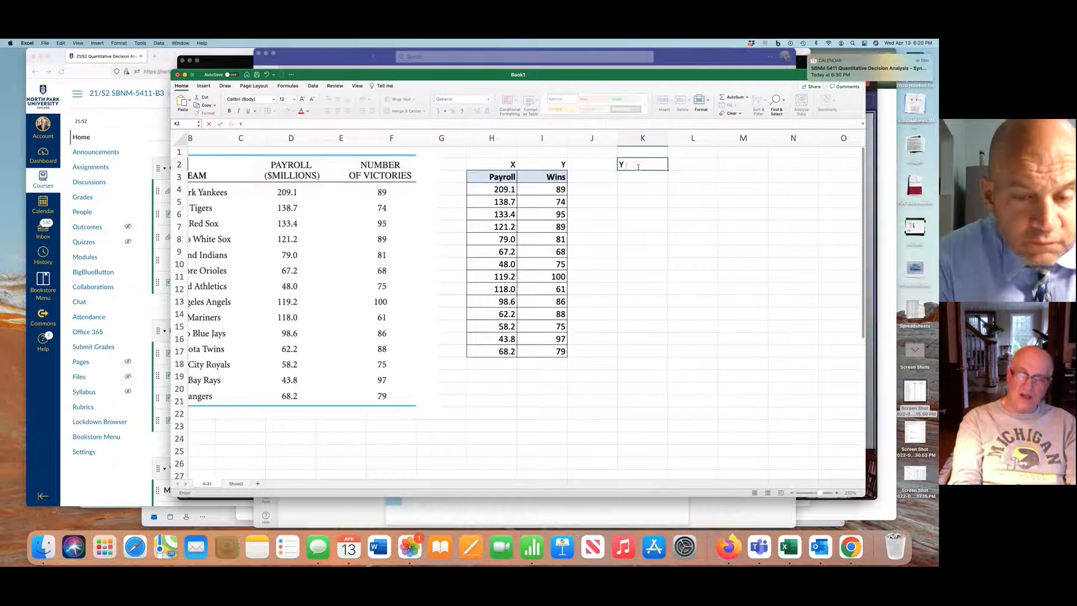
{"action": "type", "text": " = "}
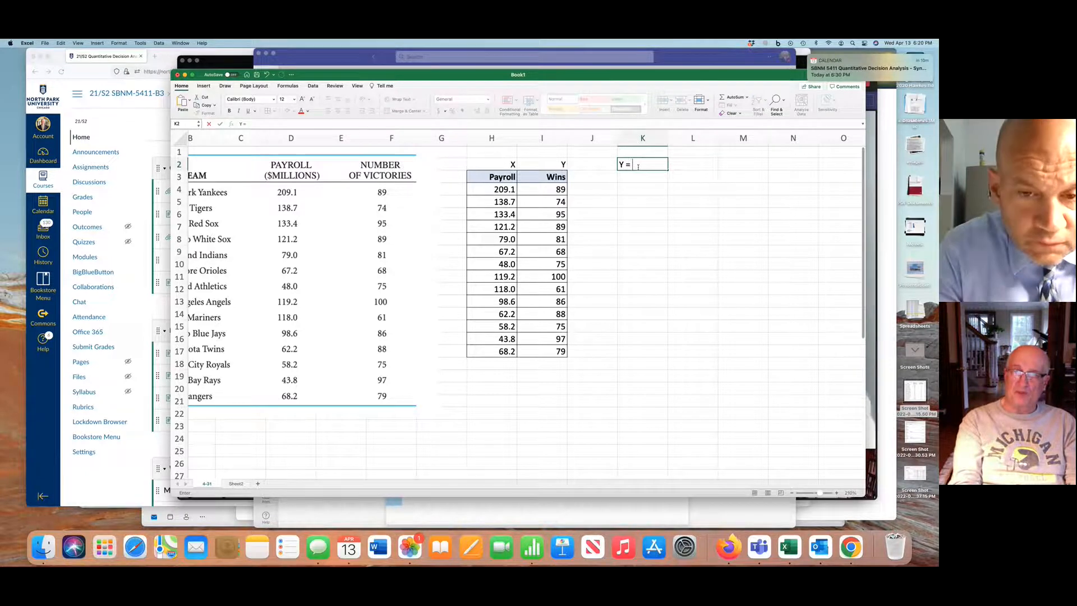
{"action": "type", "text": "mx"}
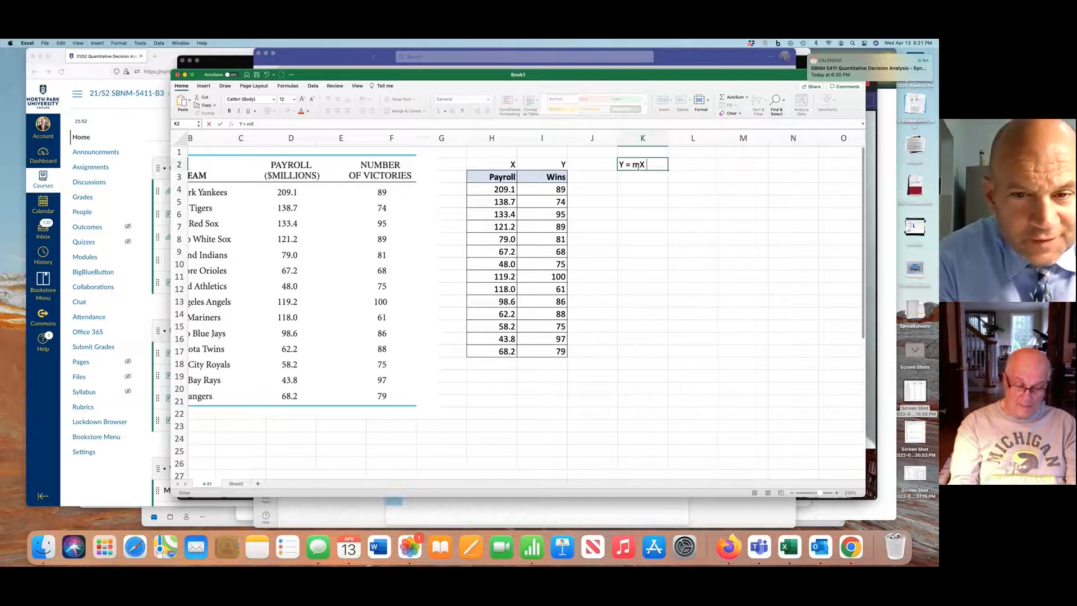
{"action": "type", "text": "+b"}
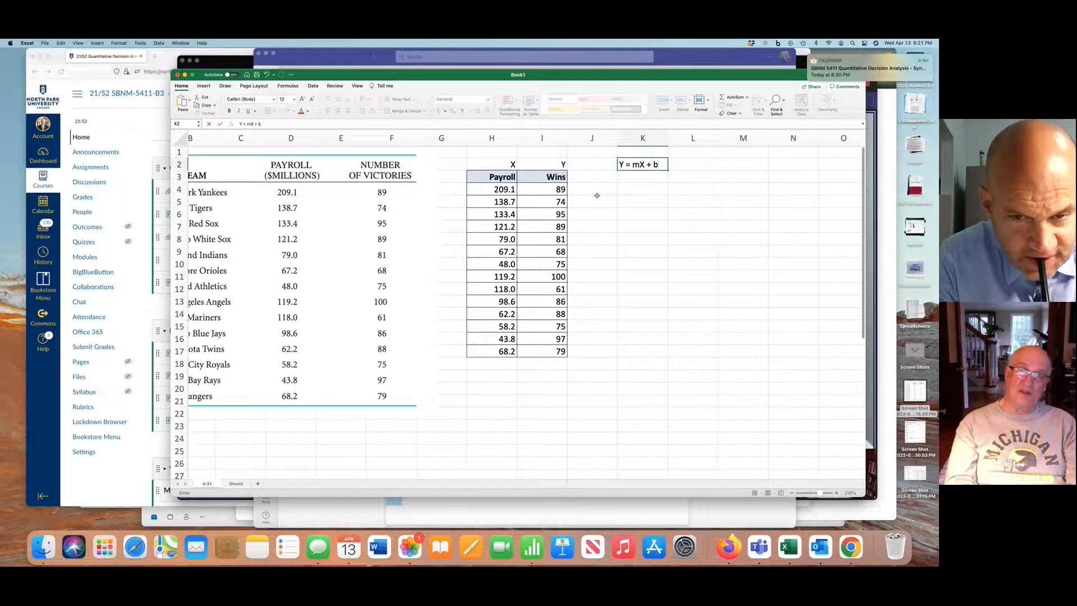
Insert a scatter chart of the Payroll and Wins data in H3:I17 and place it beside the table, below the line formula
{"action": "left_click_drag", "start_coordinate": [499, 177], "coordinate": [524, 347]}
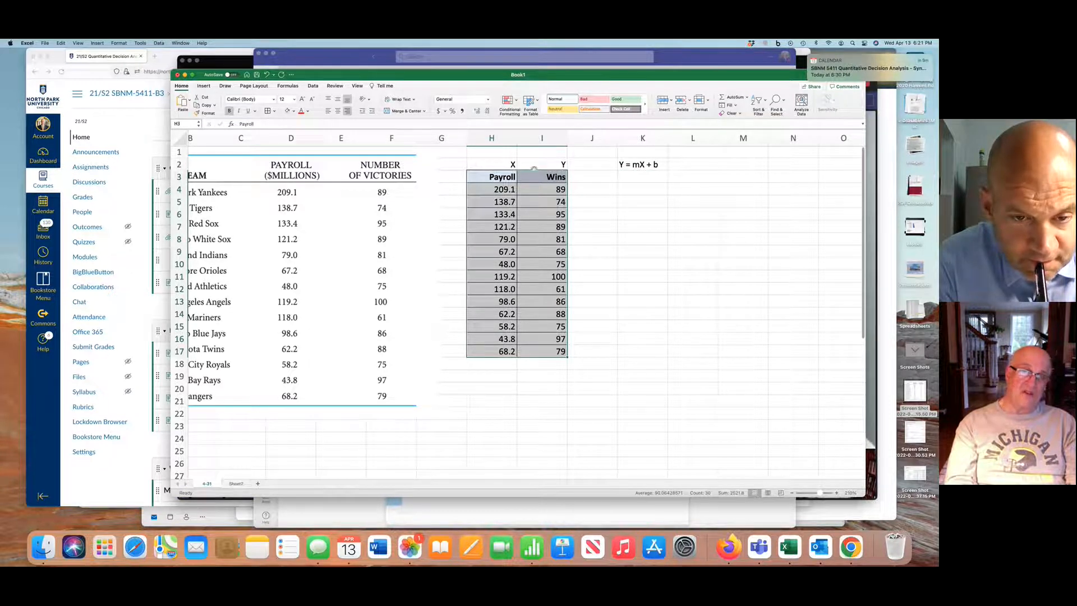
{"action": "left_click", "coordinate": [203, 86]}
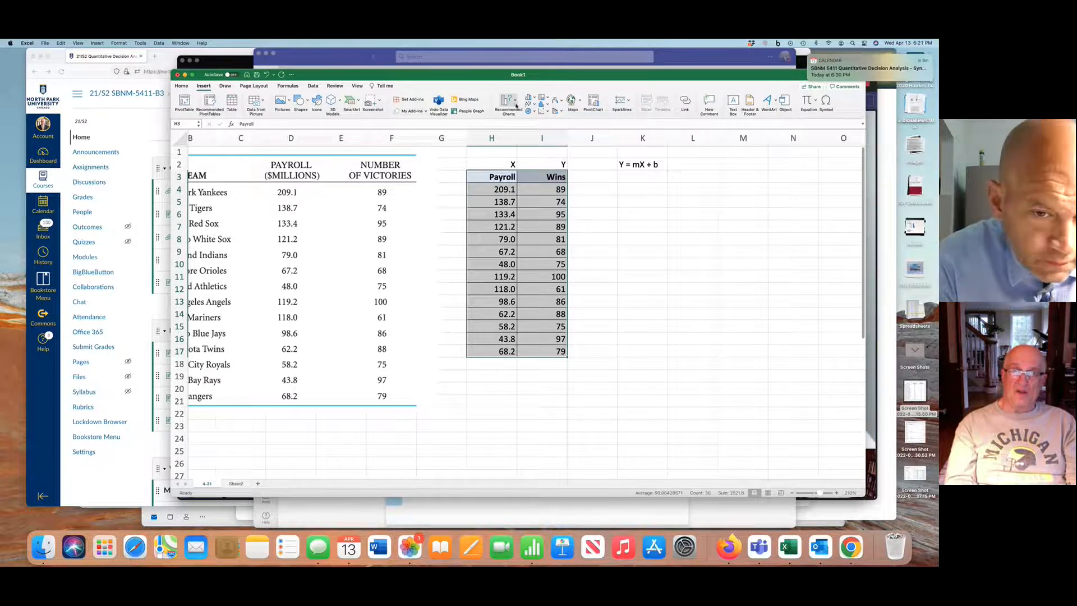
{"action": "left_click", "coordinate": [515, 104]}
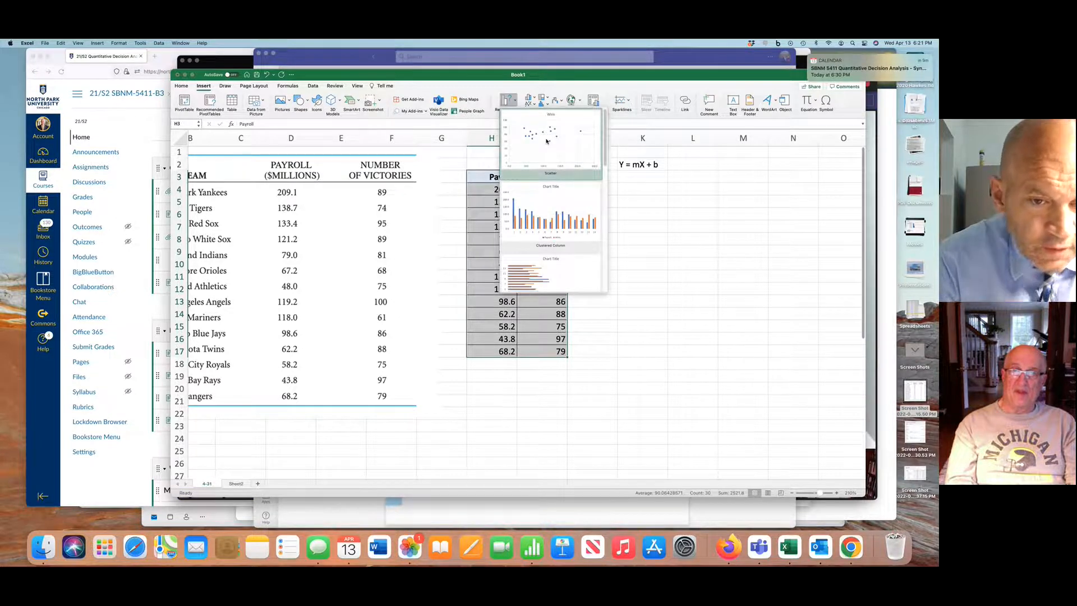
{"action": "left_click", "coordinate": [547, 141]}
{"action": "left_click_drag", "start_coordinate": [552, 229], "coordinate": [770, 176]}
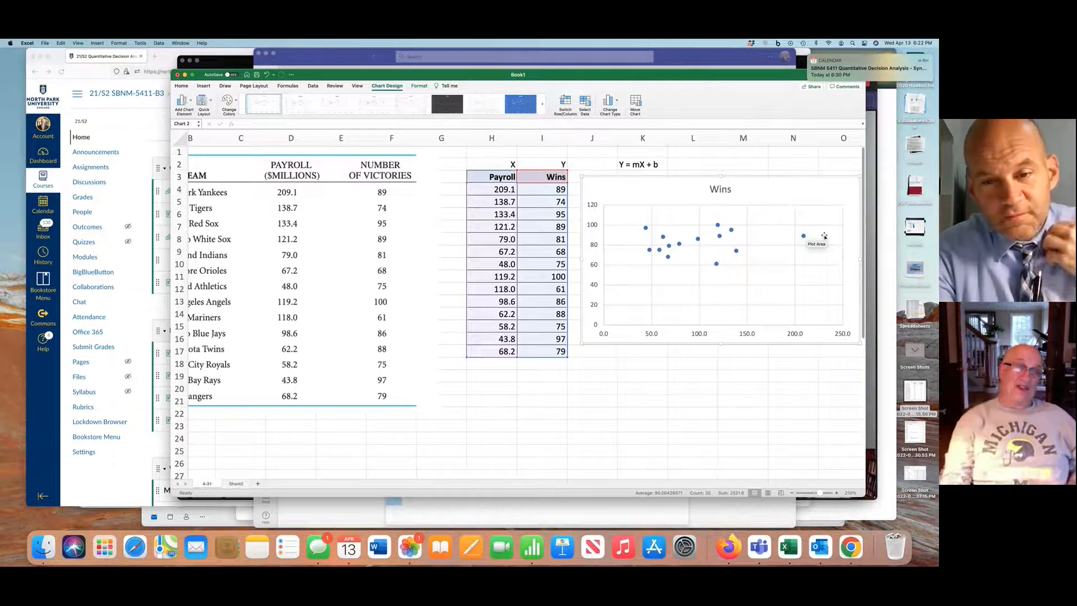
Apply the chart layout with a linear trendline, equation and R², and move the equation label above the plot, beside the chart title
{"action": "left_click", "coordinate": [212, 103]}
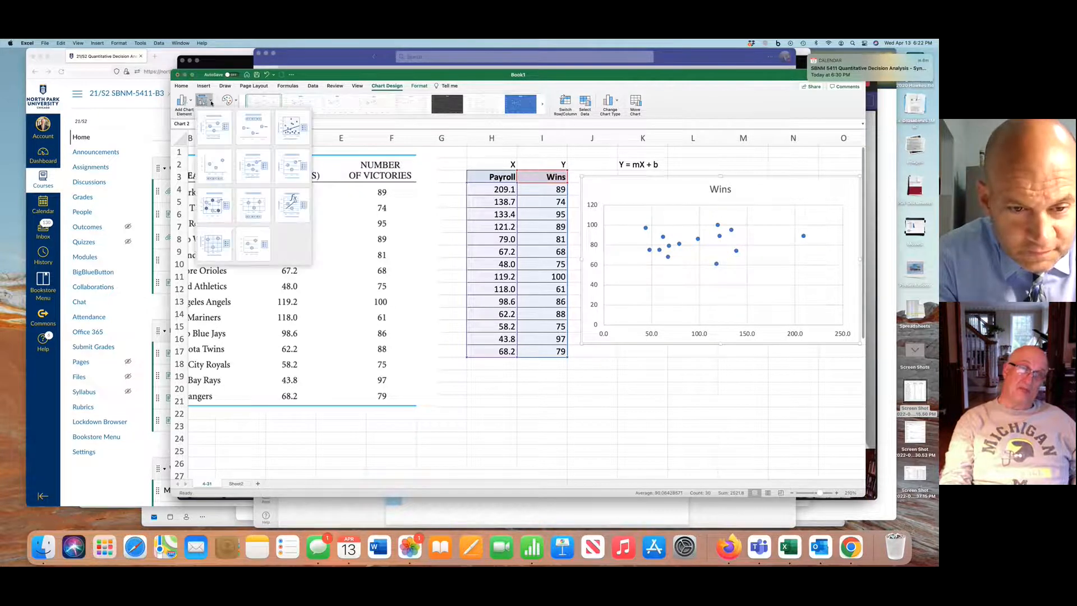
{"action": "left_click", "coordinate": [292, 203]}
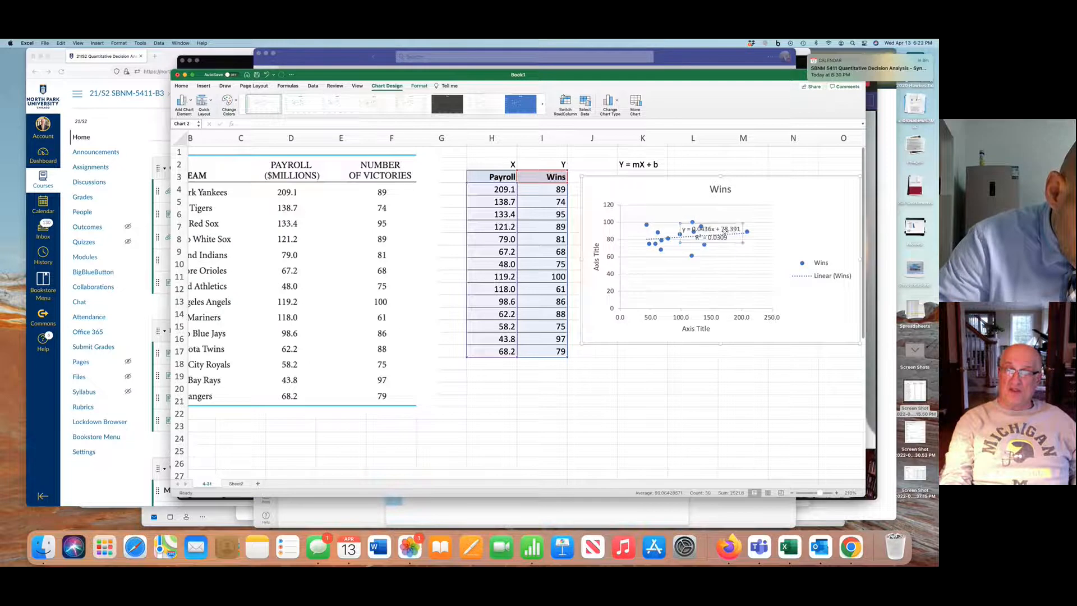
{"action": "left_click_drag", "start_coordinate": [725, 233], "coordinate": [810, 186]}
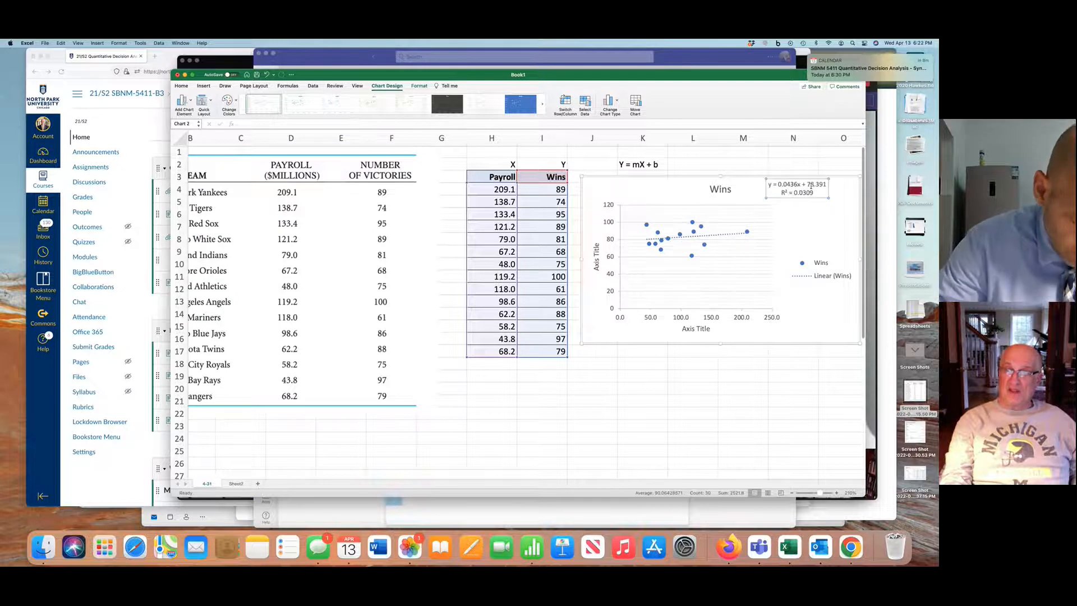
Delete the chart's legend and nudge the chart slightly up and to the left
{"action": "left_click", "coordinate": [822, 267]}
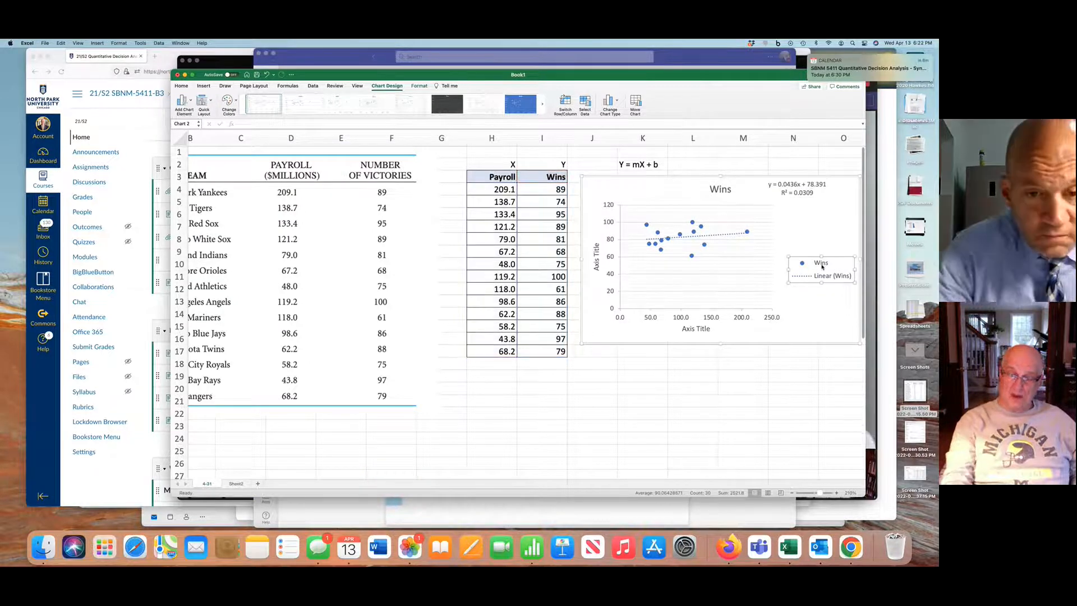
{"action": "key", "text": "Delete"}
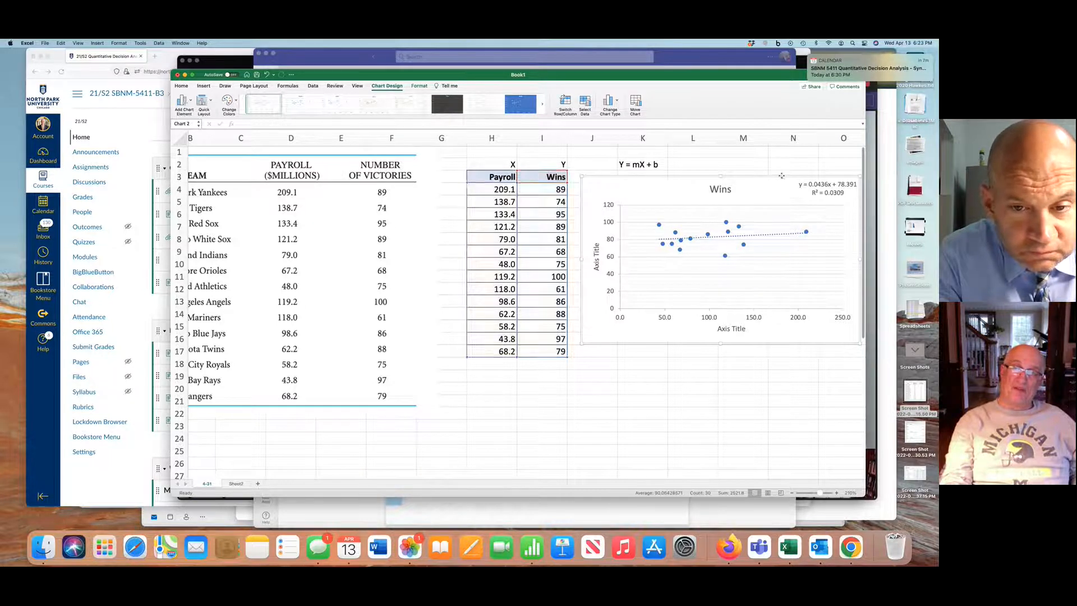
{"action": "left_click_drag", "start_coordinate": [781, 176], "coordinate": [775, 170]}
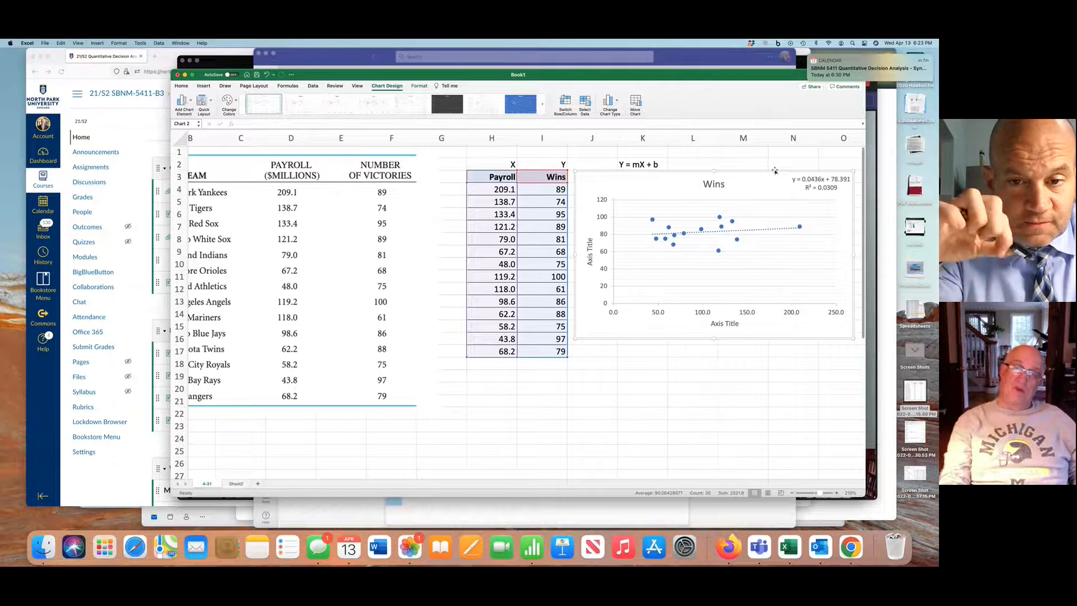
Set the horizontal axis title of the scatter chart to "Payroll in Millions"
{"action": "left_click", "coordinate": [722, 324]}
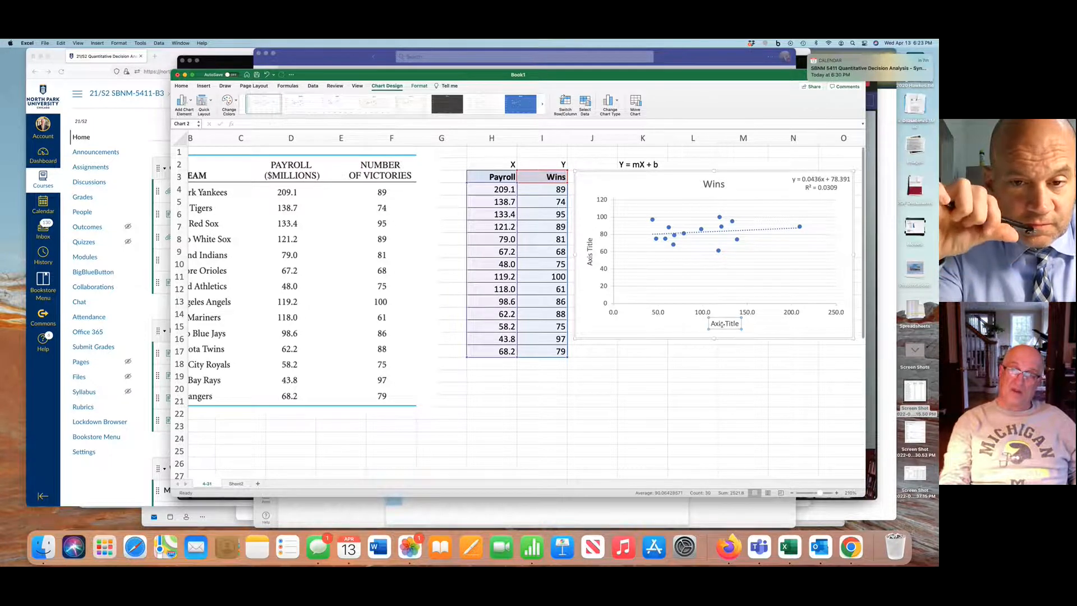
{"action": "double_click", "coordinate": [722, 324]}
{"action": "left_click_drag", "start_coordinate": [711, 324], "coordinate": [736, 324]}
{"action": "type", "text": "Payroll"}
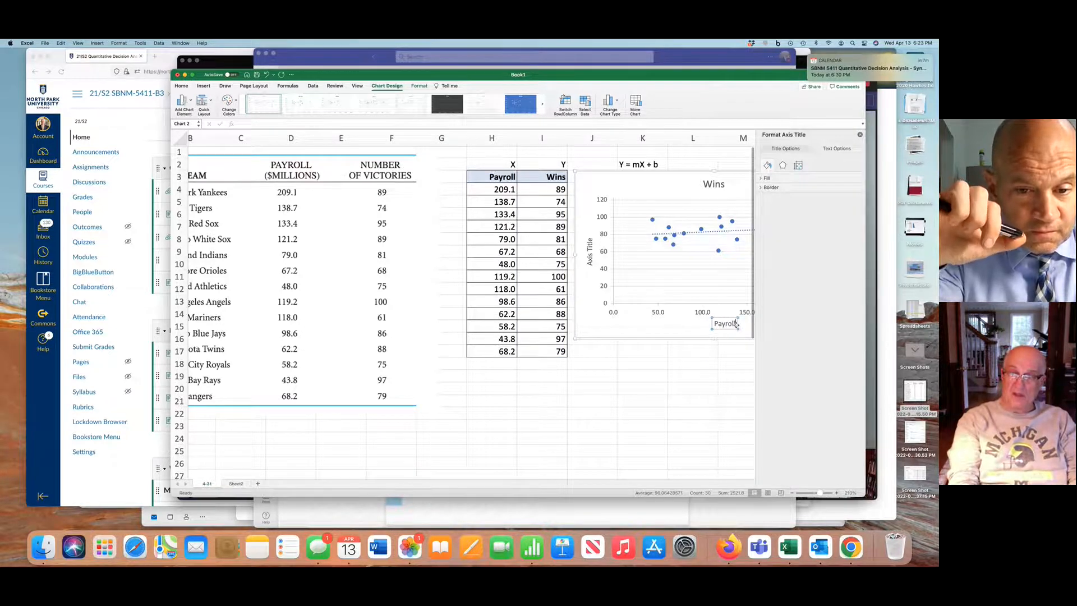
{"action": "type", "text": " in M"}
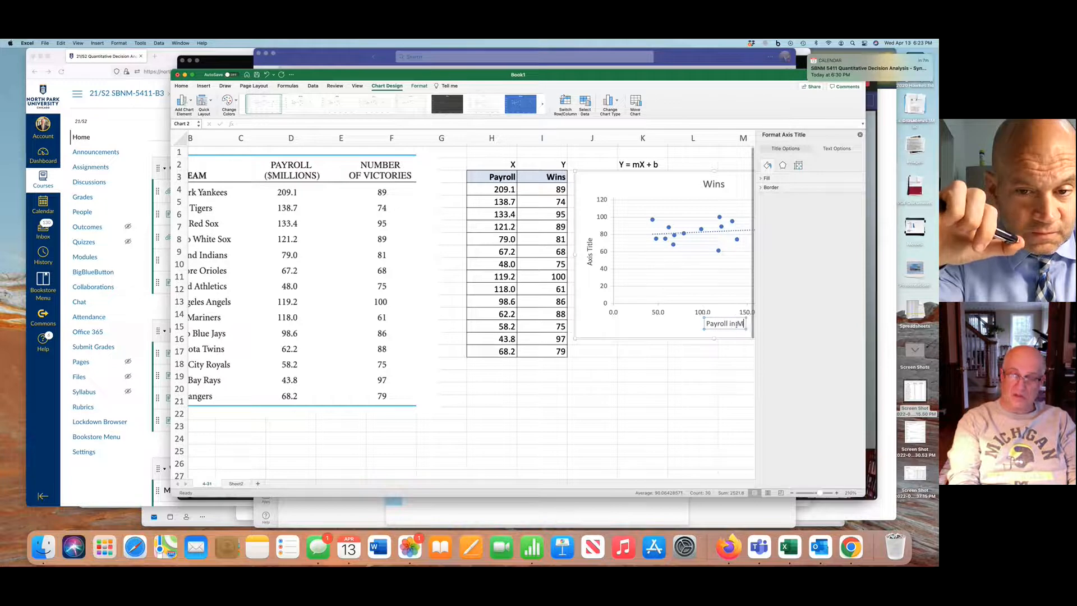
{"action": "type", "text": "illions"}
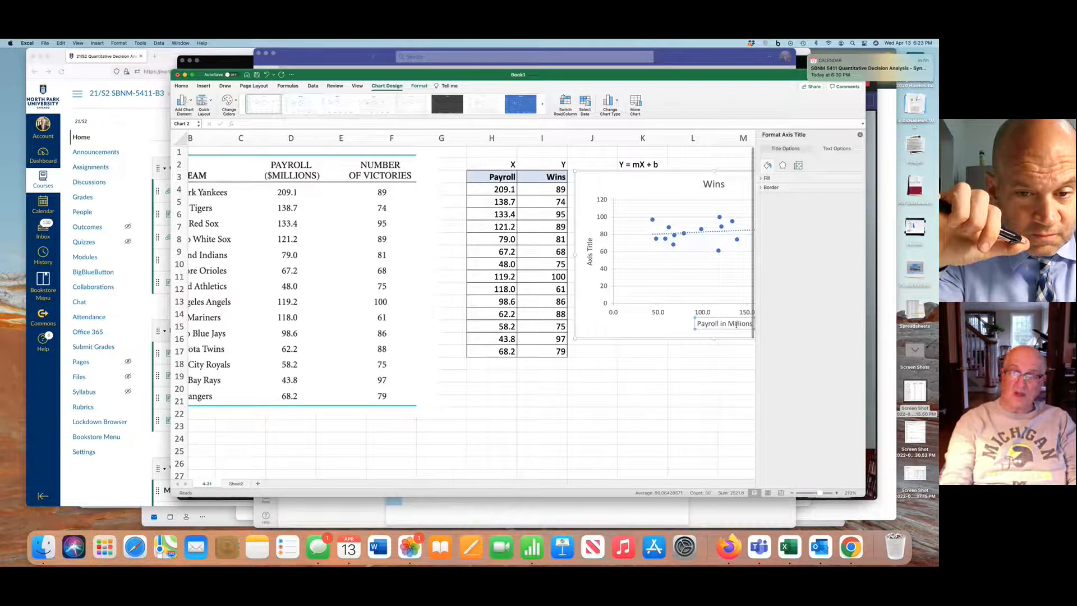
Set the vertical axis title of the scatter chart to "Wins"
{"action": "left_click", "coordinate": [589, 254]}
{"action": "double_click", "coordinate": [589, 247]}
{"action": "double_click", "coordinate": [590, 251]}
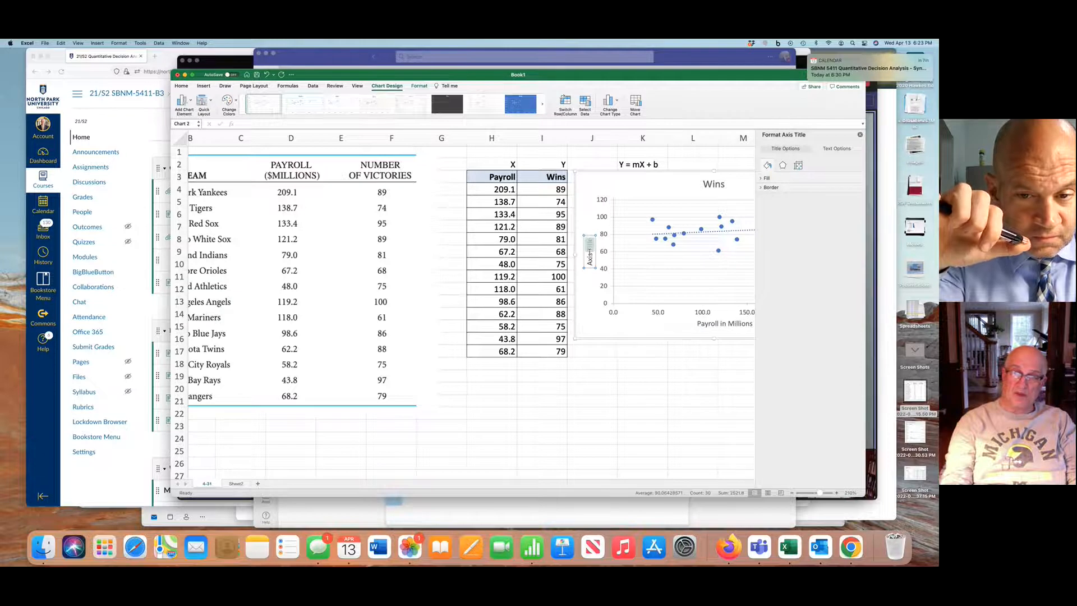
{"action": "triple_click", "coordinate": [590, 252]}
{"action": "type", "text": "Wins"}
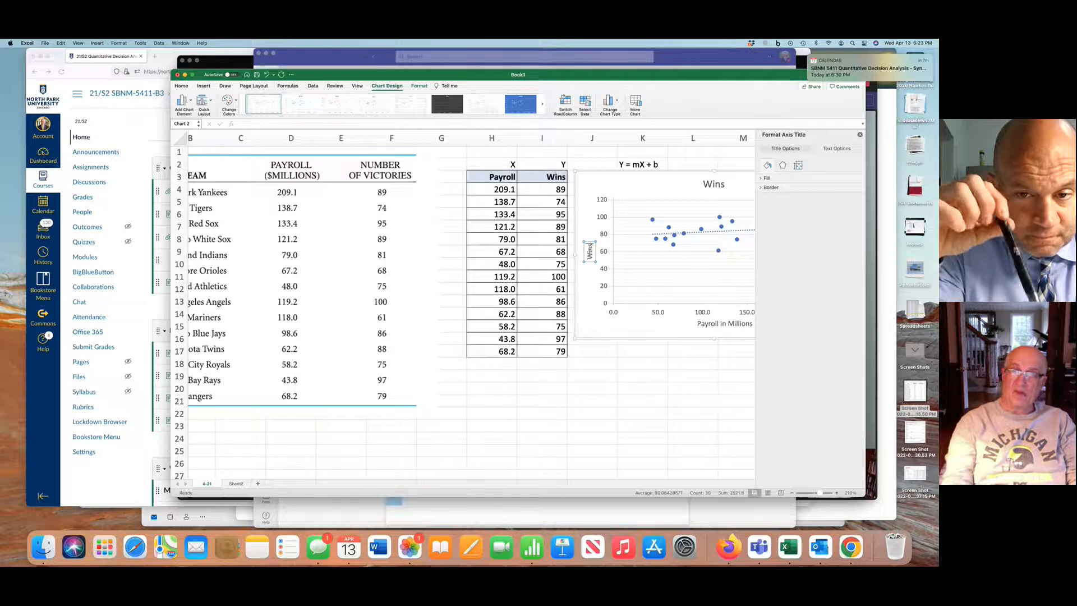
Change the chart title to "Wins vs Payroll" and close the title formatting options
{"action": "left_click", "coordinate": [715, 180]}
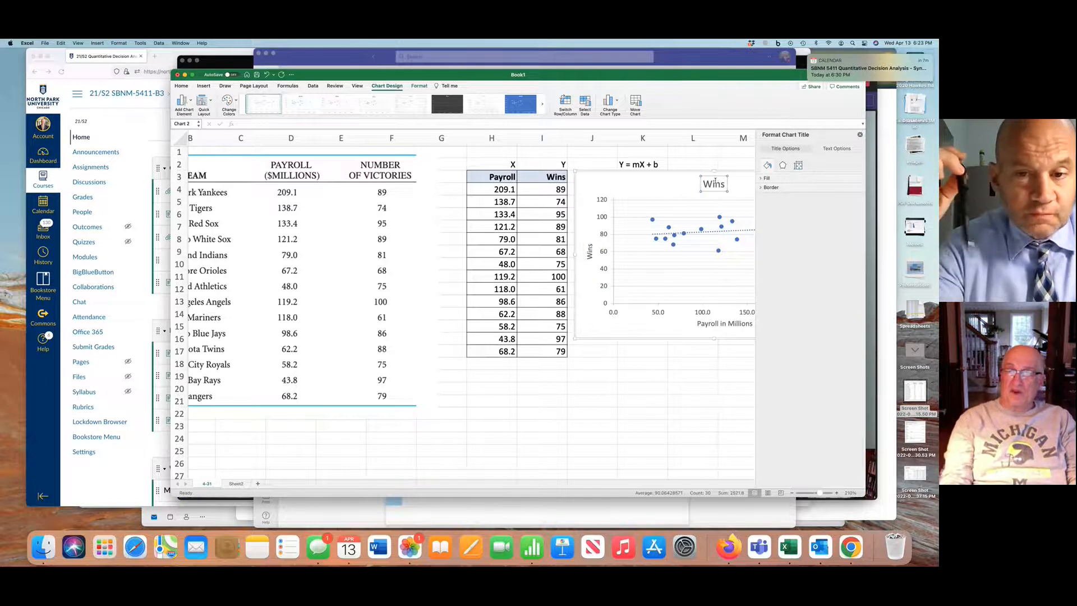
{"action": "double_click", "coordinate": [718, 185]}
{"action": "type", "text": "Wins vs Pau"}
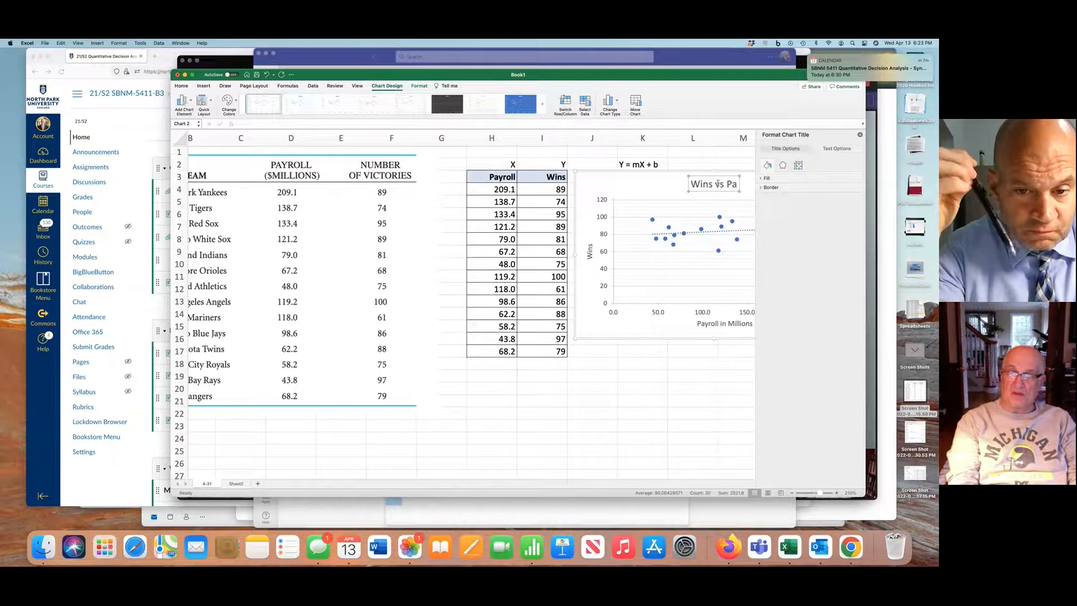
{"action": "key", "text": "BackSpace"}
{"action": "key", "text": "BackSpace"}
{"action": "type", "text": "ayroll"}
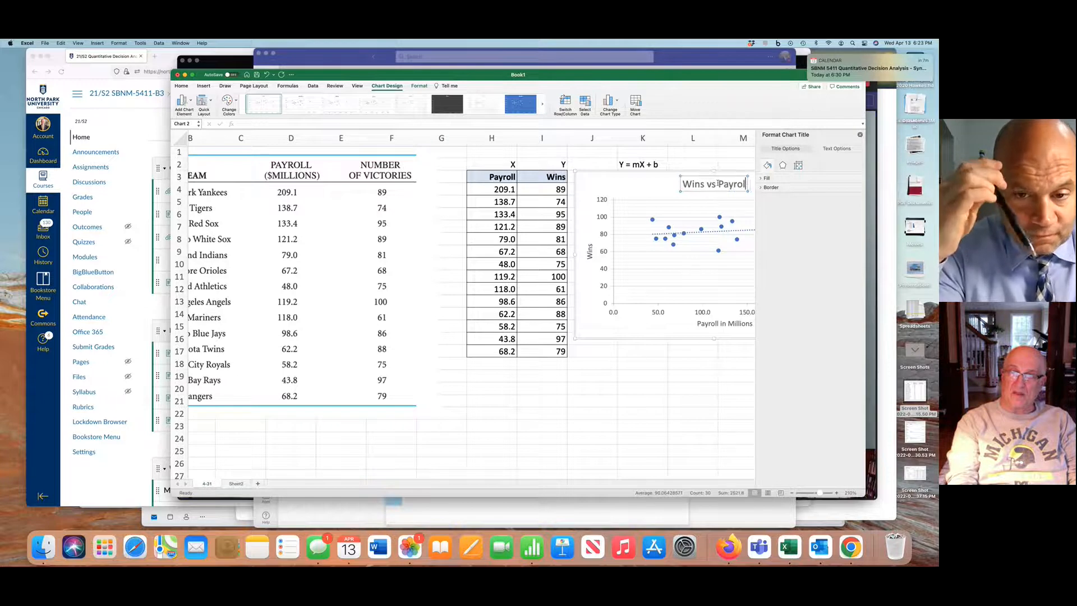
{"action": "left_click", "coordinate": [642, 413]}
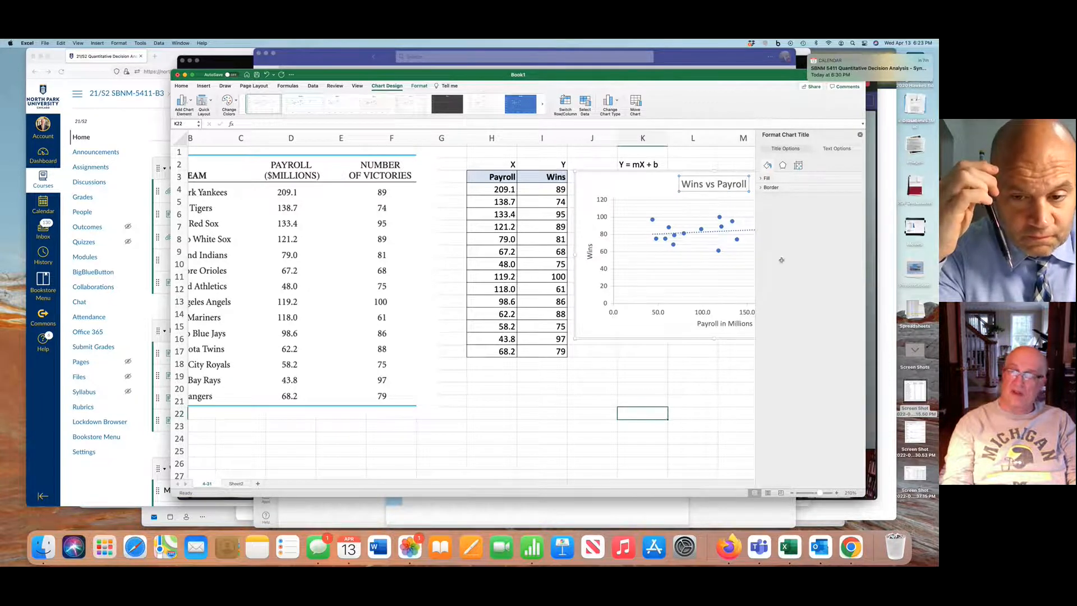
{"action": "left_click", "coordinate": [860, 136]}
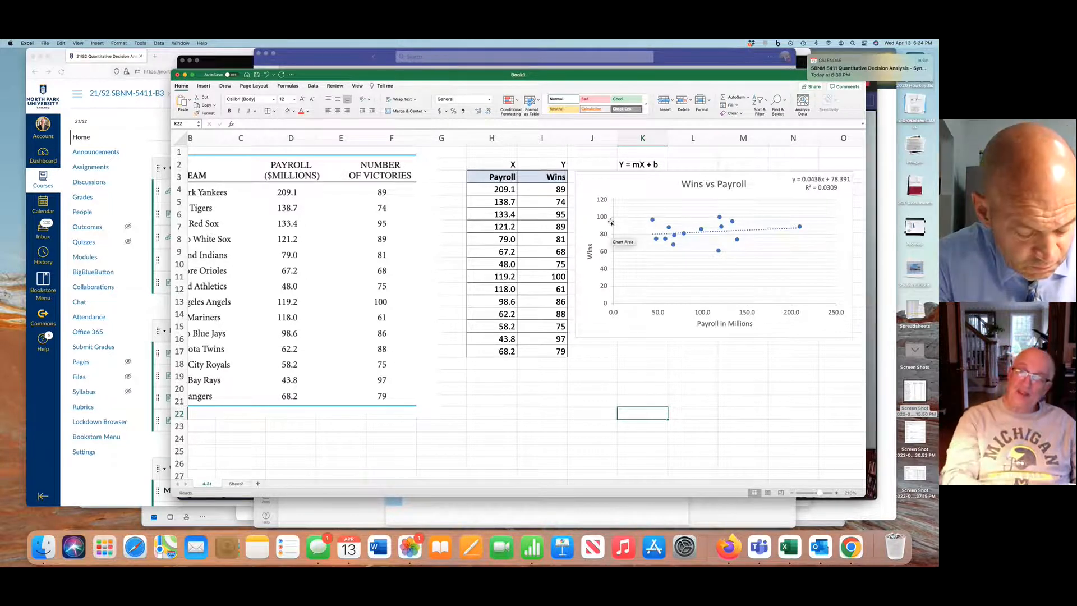
Insert a second scatter chart from the payroll and wins data in H5:I17, leaving out the Yankees row
{"action": "mouse_move", "coordinate": [802, 229]}
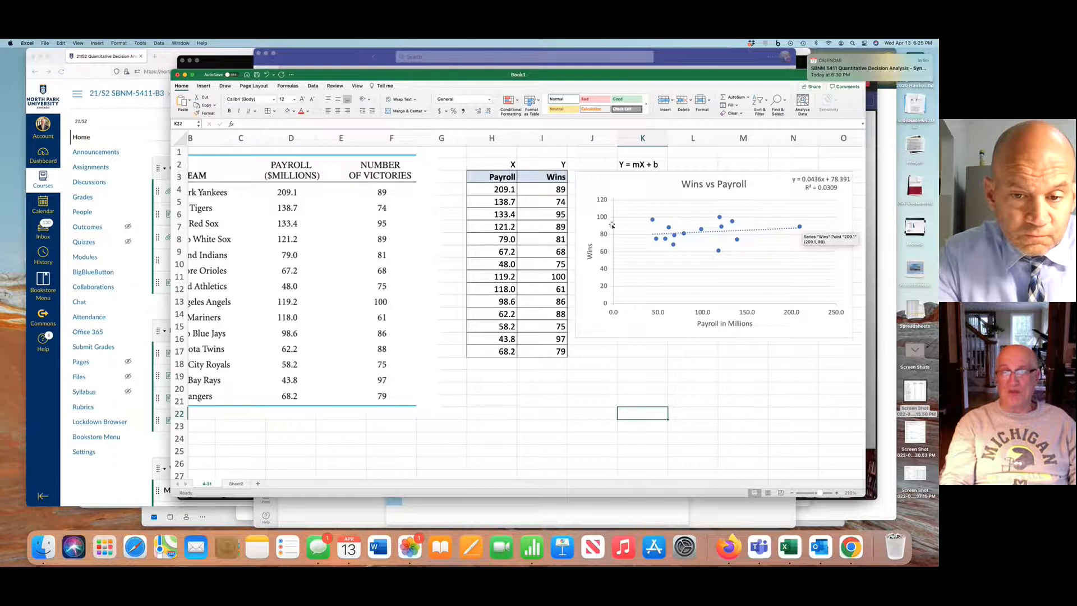
{"action": "left_click_drag", "start_coordinate": [505, 197], "coordinate": [528, 348]}
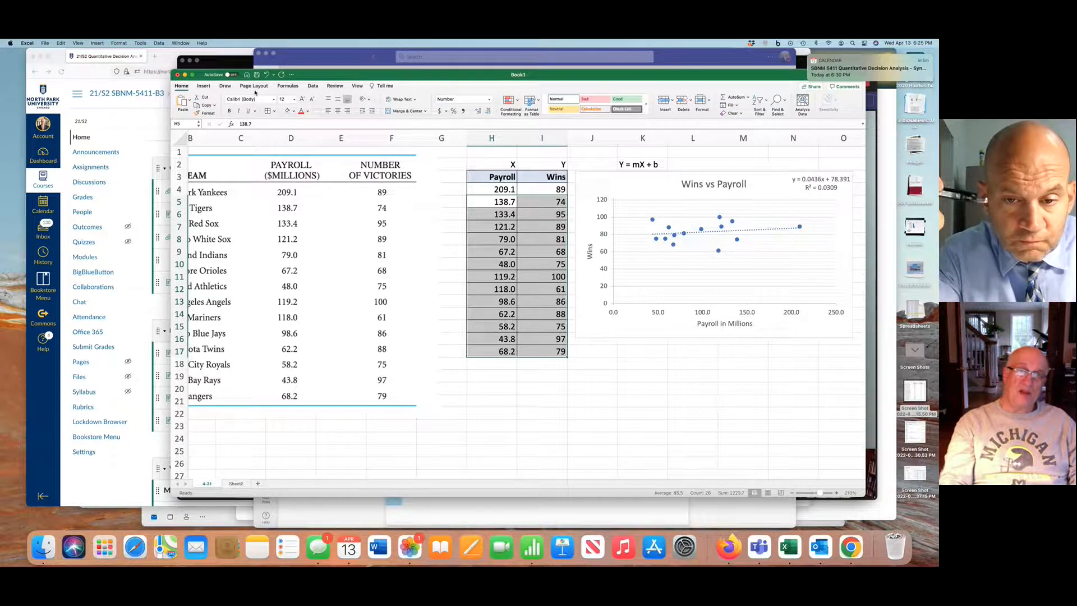
{"action": "left_click", "coordinate": [202, 86]}
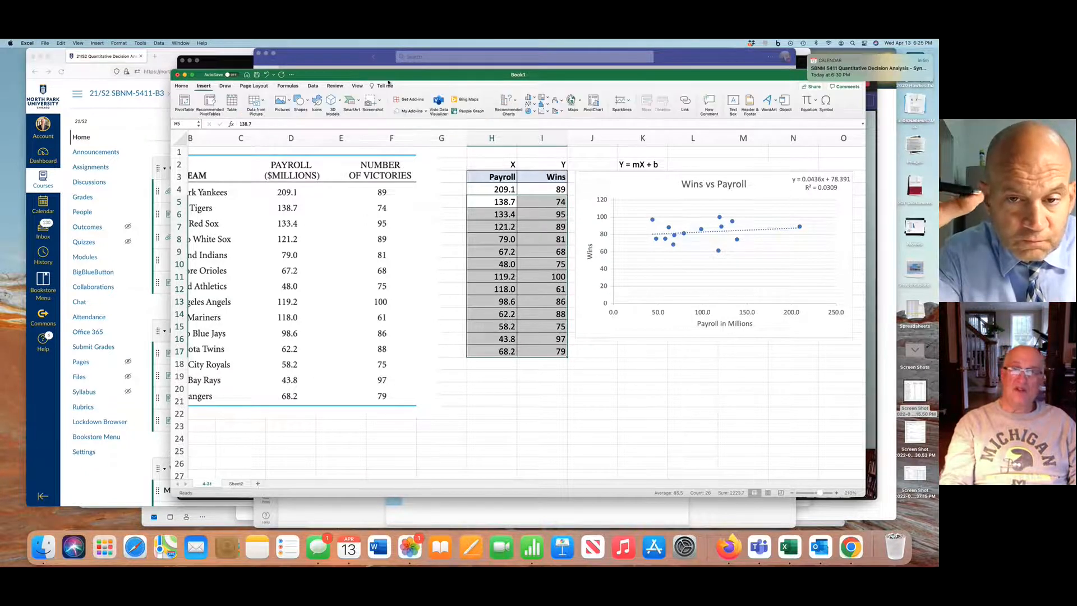
{"action": "left_click", "coordinate": [515, 105]}
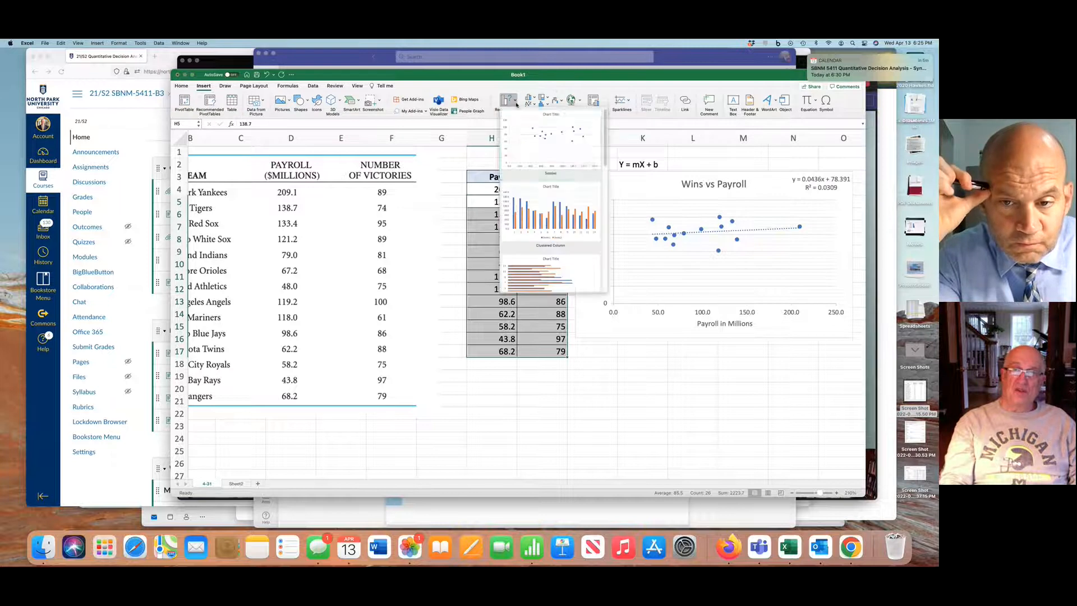
{"action": "left_click", "coordinate": [542, 139]}
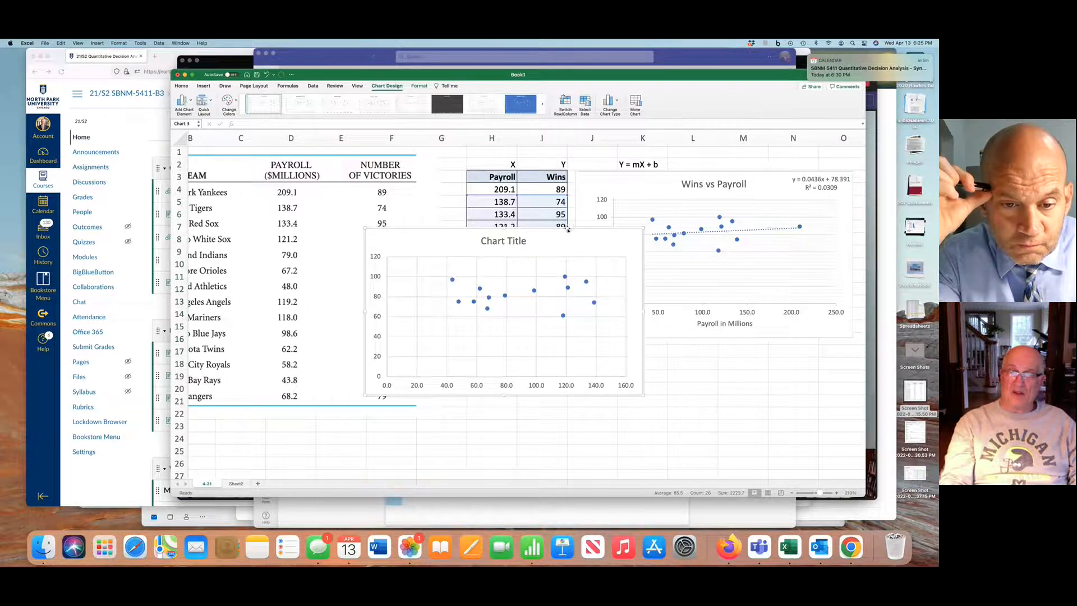
{"action": "left_click_drag", "start_coordinate": [567, 230], "coordinate": [747, 333]}
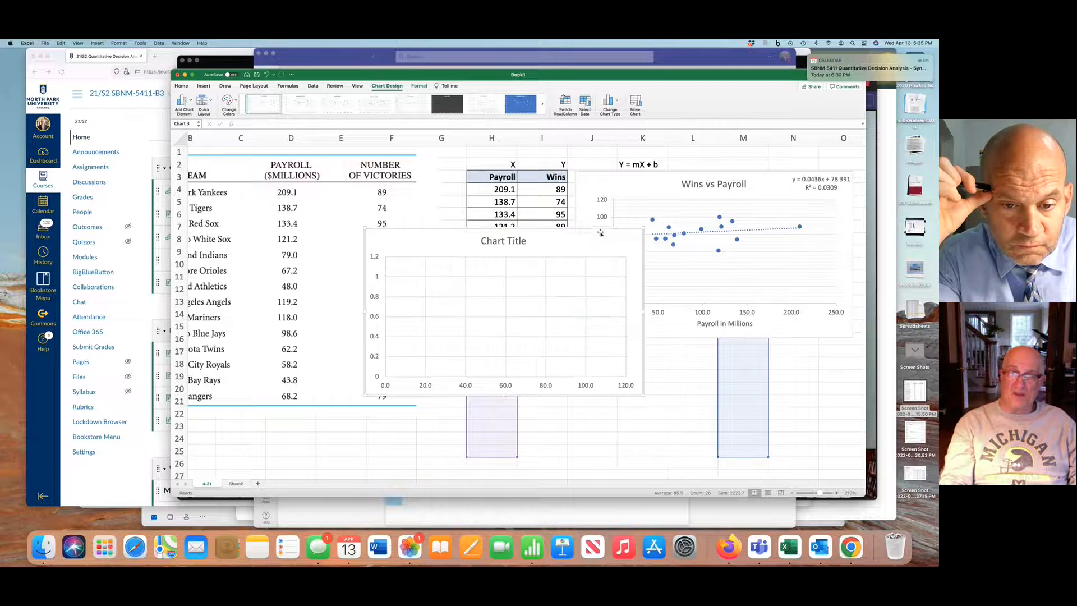
{"action": "left_click_drag", "start_coordinate": [595, 233], "coordinate": [802, 349]}
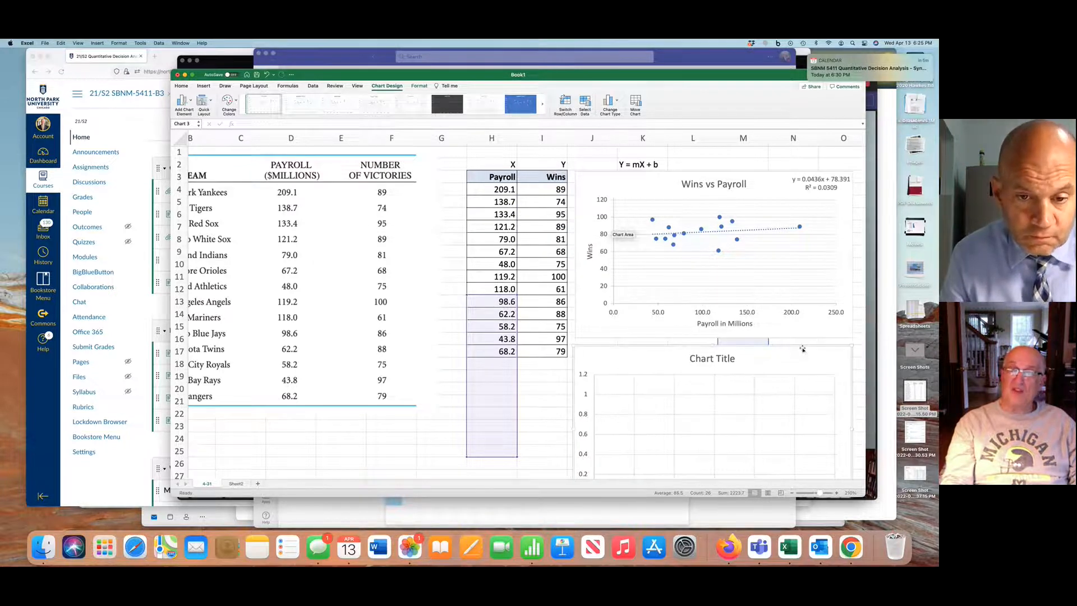
{"action": "scroll", "coordinate": [799, 365], "scroll_direction": "down", "scroll_amount": 10}
{"action": "scroll", "coordinate": [795, 384], "scroll_direction": "up", "scroll_amount": 3}
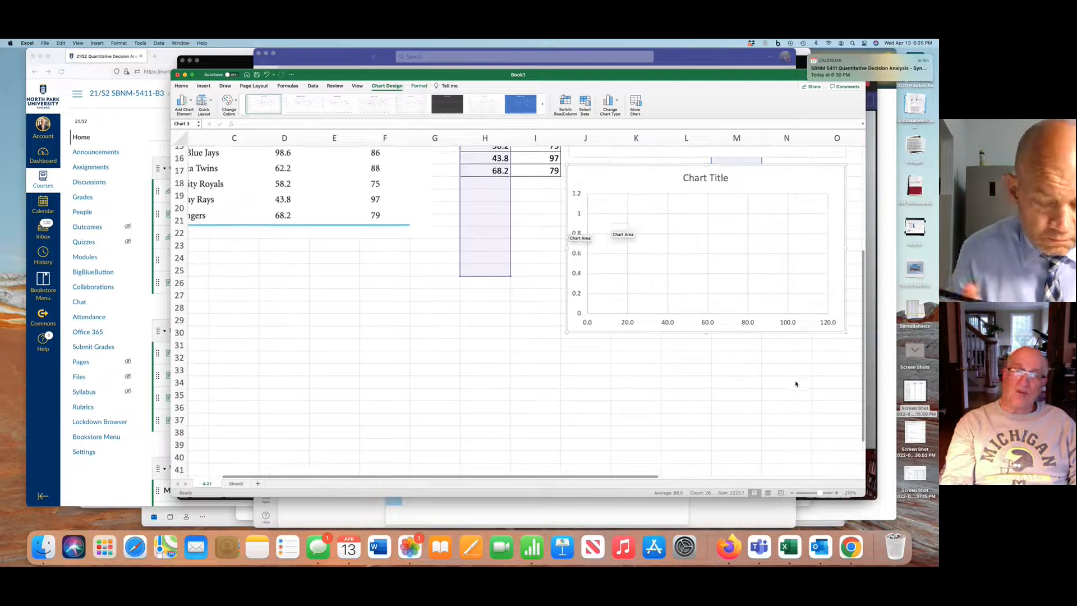
{"action": "key", "text": "Escape"}
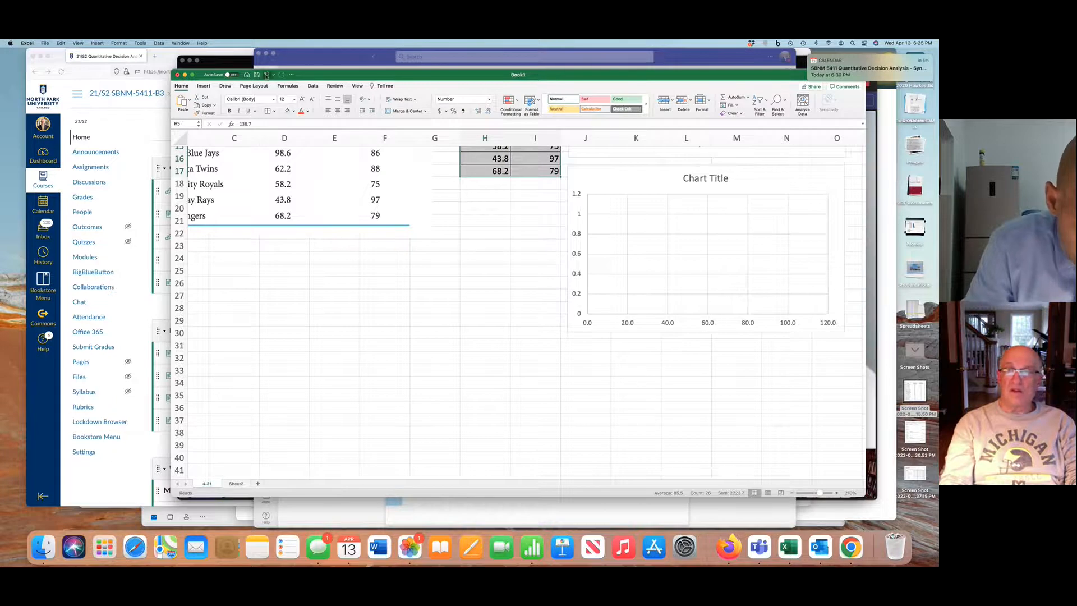
{"action": "left_click", "coordinate": [267, 75]}
{"action": "left_click", "coordinate": [266, 75]}
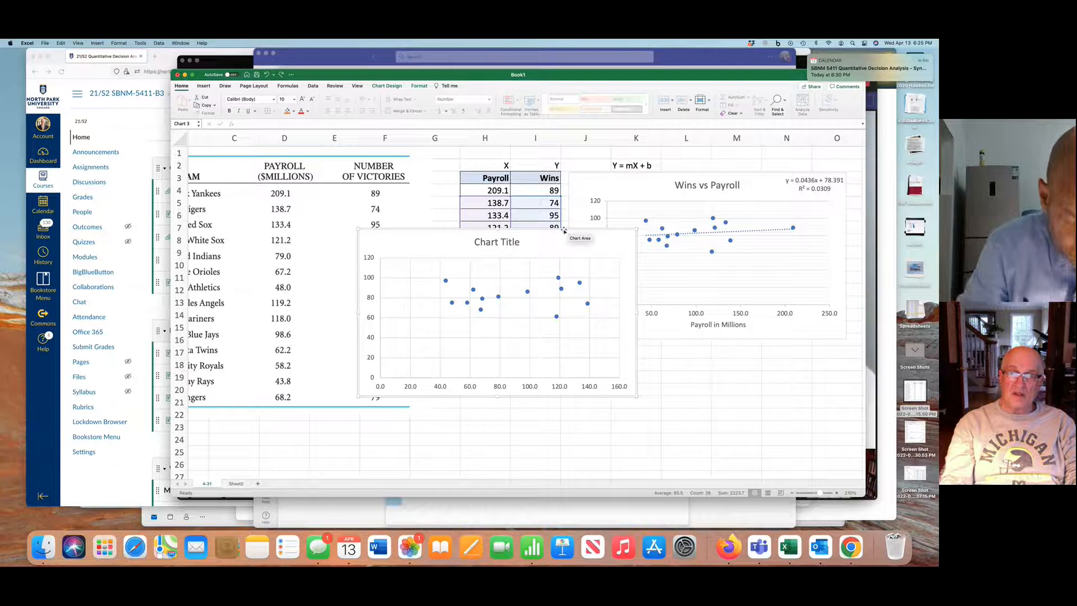
Move the new scatter chart directly below the first chart and title it "Wins vs Payroll w/o NYY"
{"action": "left_click_drag", "start_coordinate": [566, 230], "coordinate": [776, 349]}
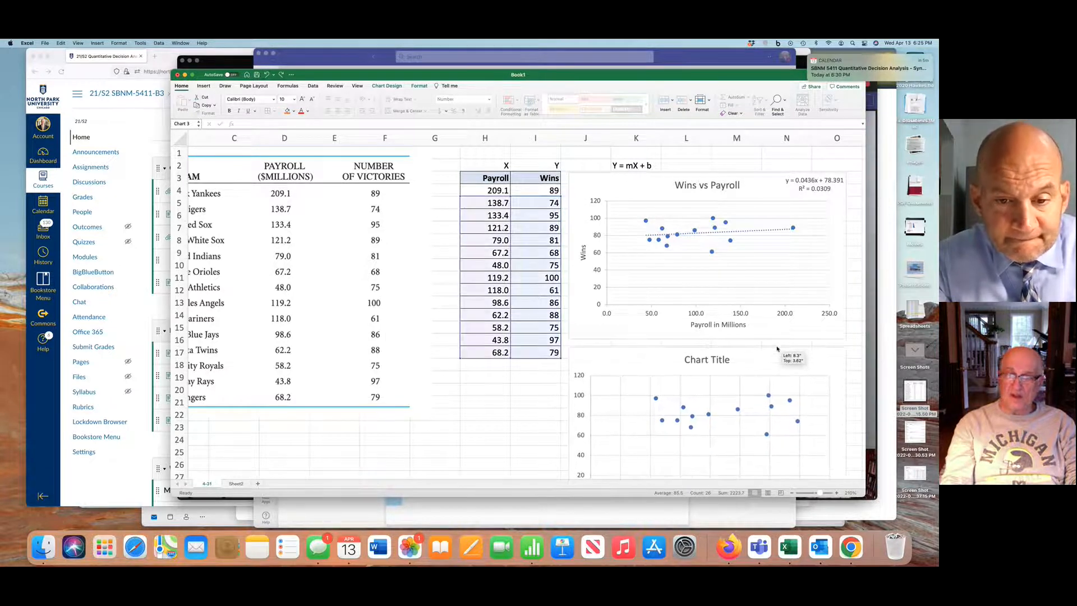
{"action": "left_click", "coordinate": [714, 359]}
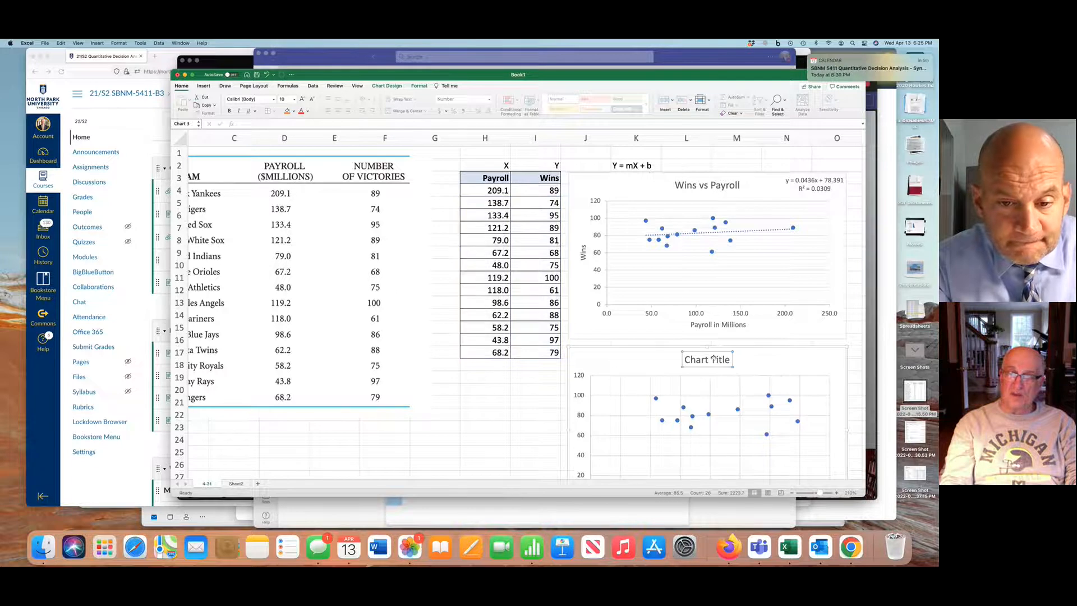
{"action": "double_click", "coordinate": [713, 359]}
{"action": "triple_click", "coordinate": [707, 358]}
{"action": "double_click", "coordinate": [707, 359]}
{"action": "left_click", "coordinate": [707, 360]}
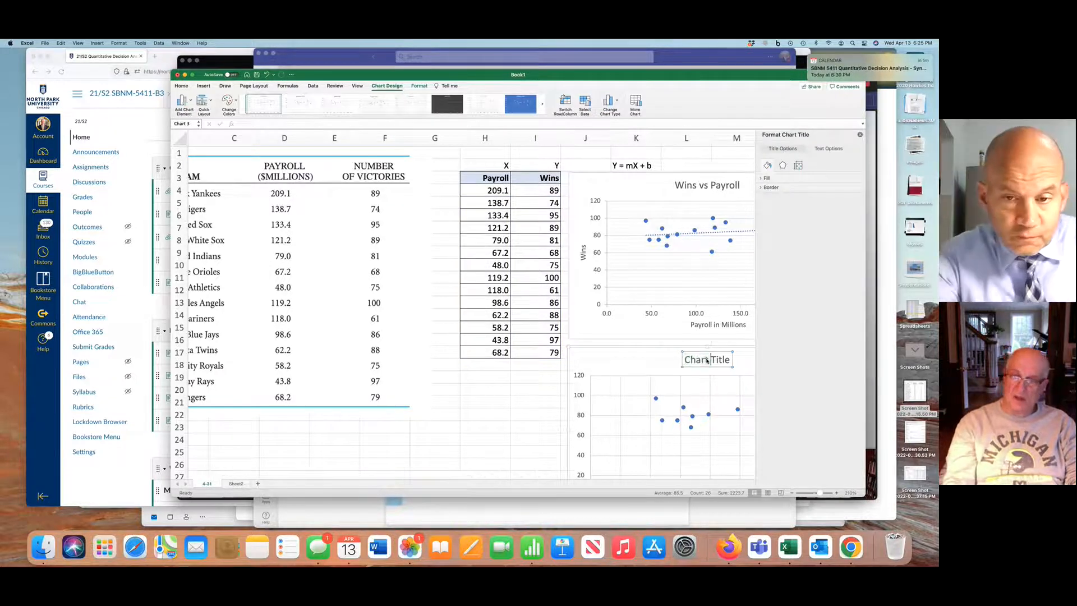
{"action": "key", "text": "BackSpace"}
{"action": "key", "text": "BackSpace"}
{"action": "key", "text": "BackSpace"}
{"action": "key", "text": "BackSpace"}
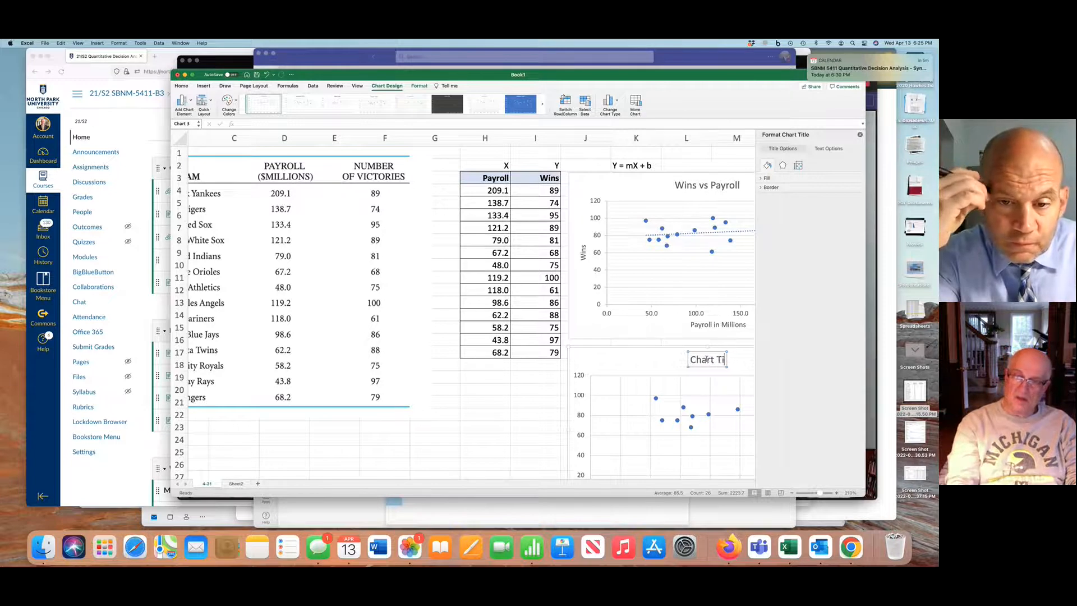
{"action": "key", "text": "BackSpace"}
{"action": "key", "text": "BackSpace"}
{"action": "key", "text": "BackSpace"}
{"action": "key", "text": "BackSpace"}
{"action": "key", "text": "BackSpace"}
{"action": "key", "text": "BackSpace"}
{"action": "key", "text": "BackSpace"}
{"action": "type", "text": "W"}
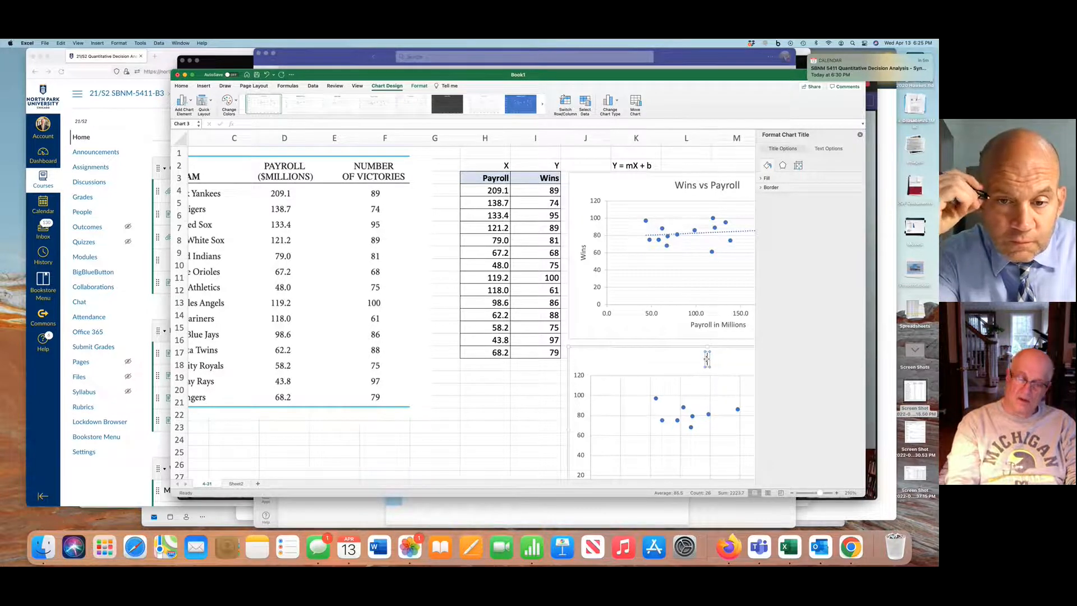
{"action": "type", "text": "im"}
{"action": "key", "text": "BackSpace"}
{"action": "type", "text": "ns"}
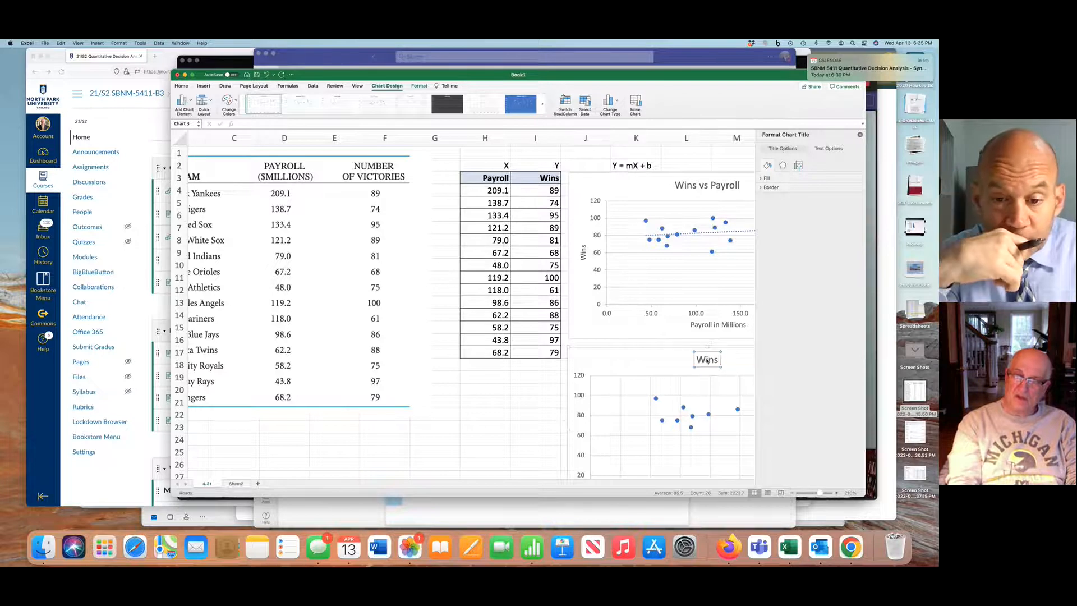
{"action": "type", "text": " vs P"}
{"action": "key", "text": "BackSpace"}
{"action": "type", "text": "P"}
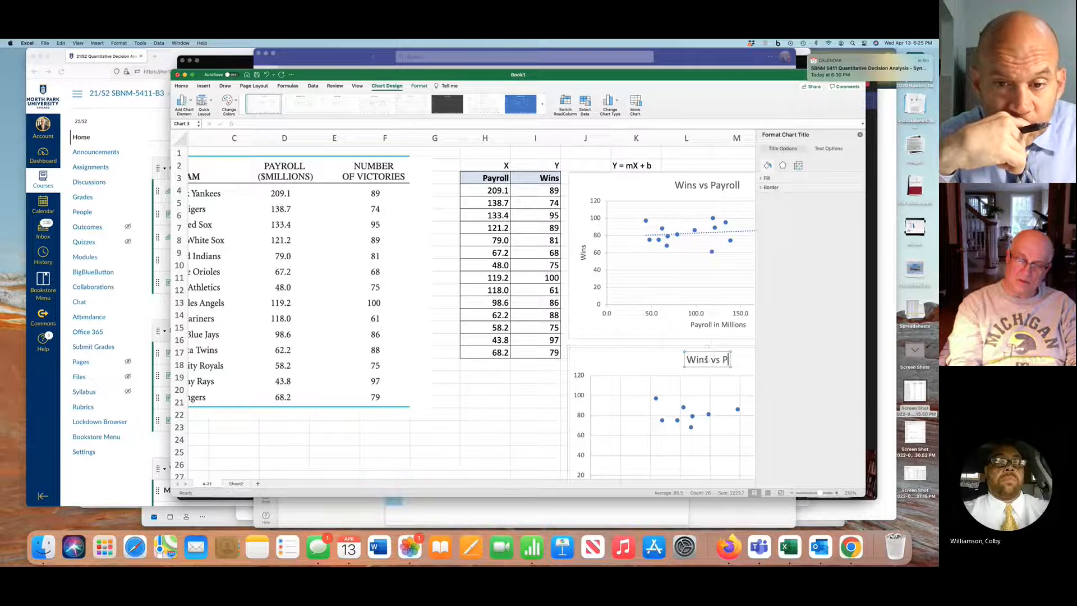
{"action": "type", "text": "ayroll"}
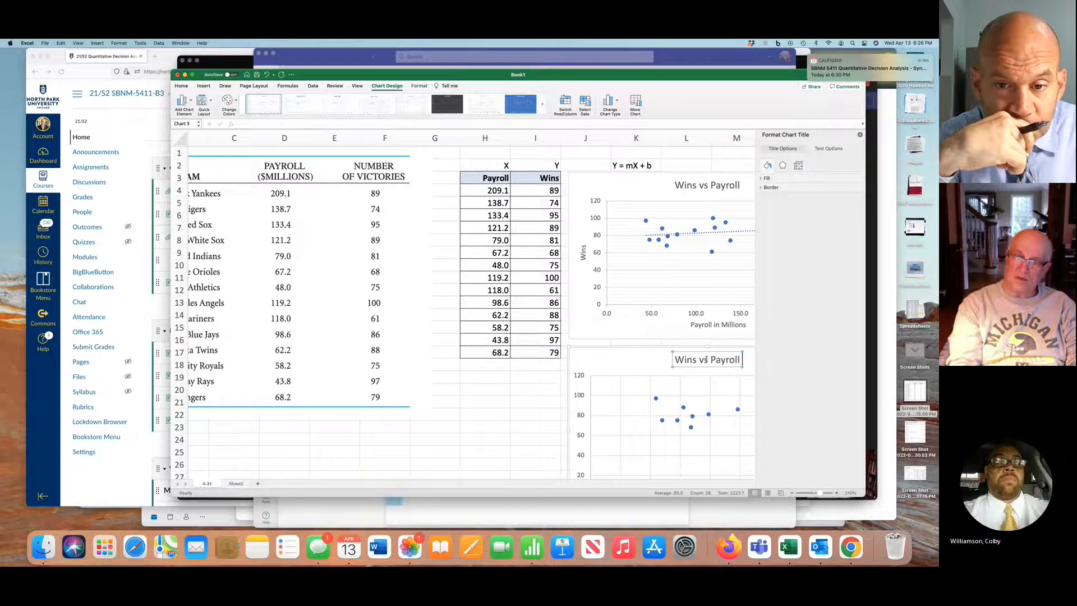
{"action": "type", "text": " /o"}
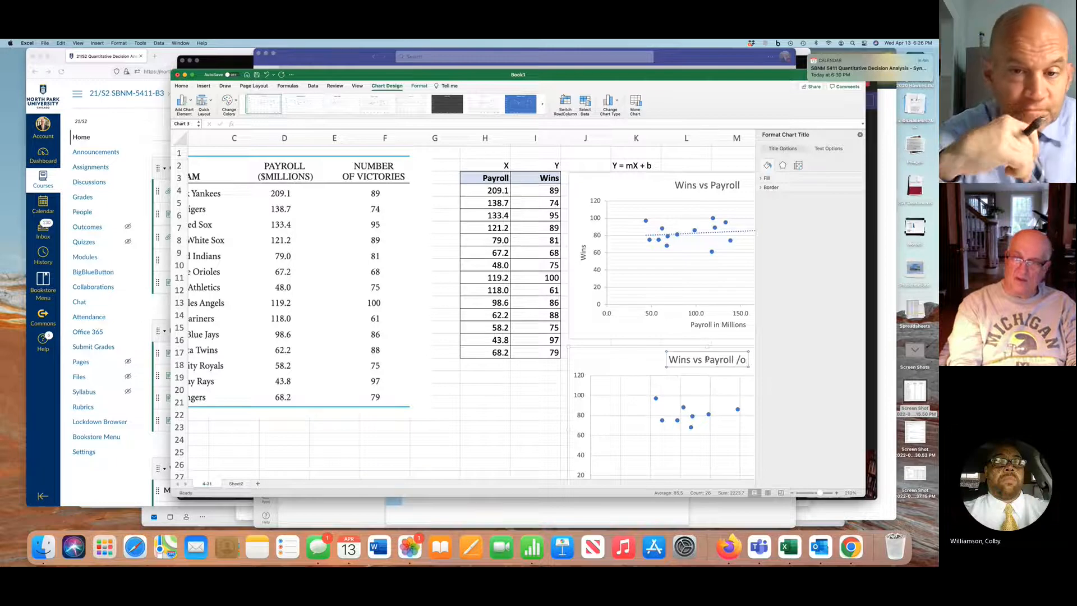
{"action": "key", "text": "BackSpace"}
{"action": "type", "text": "w"}
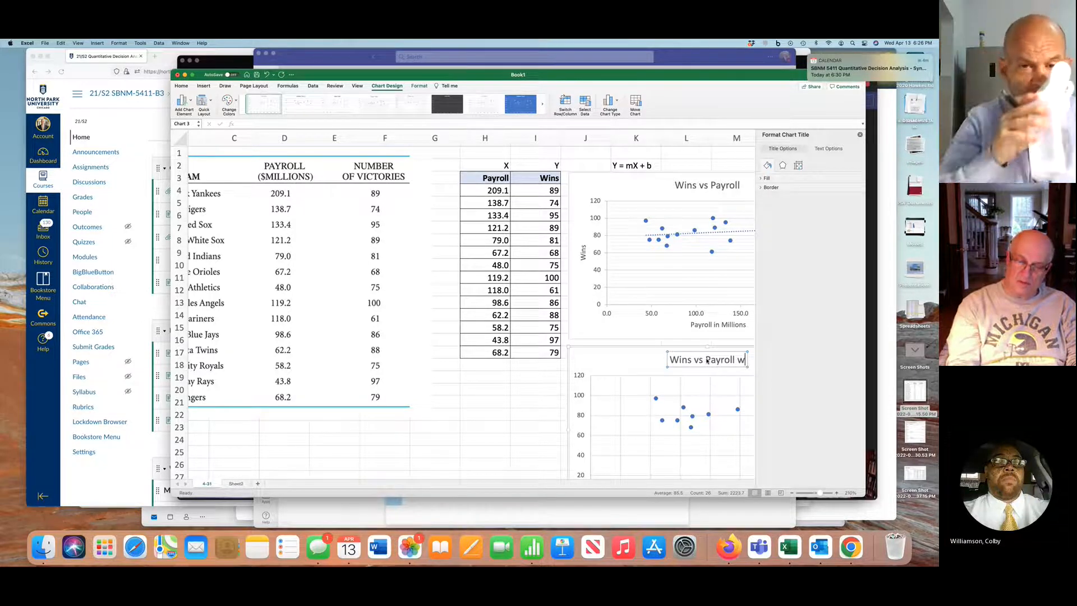
{"action": "type", "text": "/"}
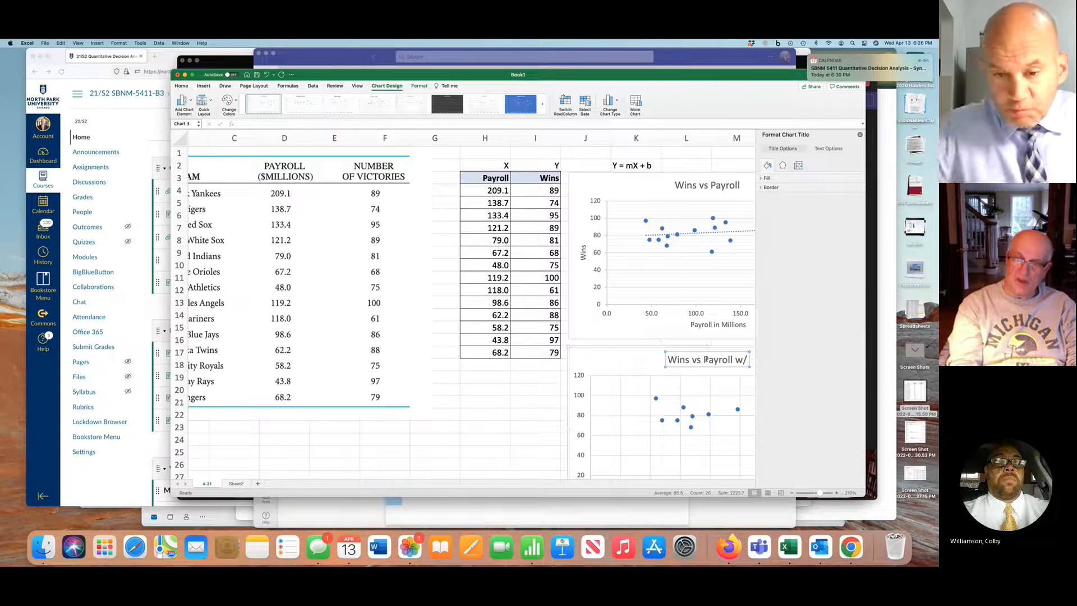
{"action": "type", "text": "o NY"}
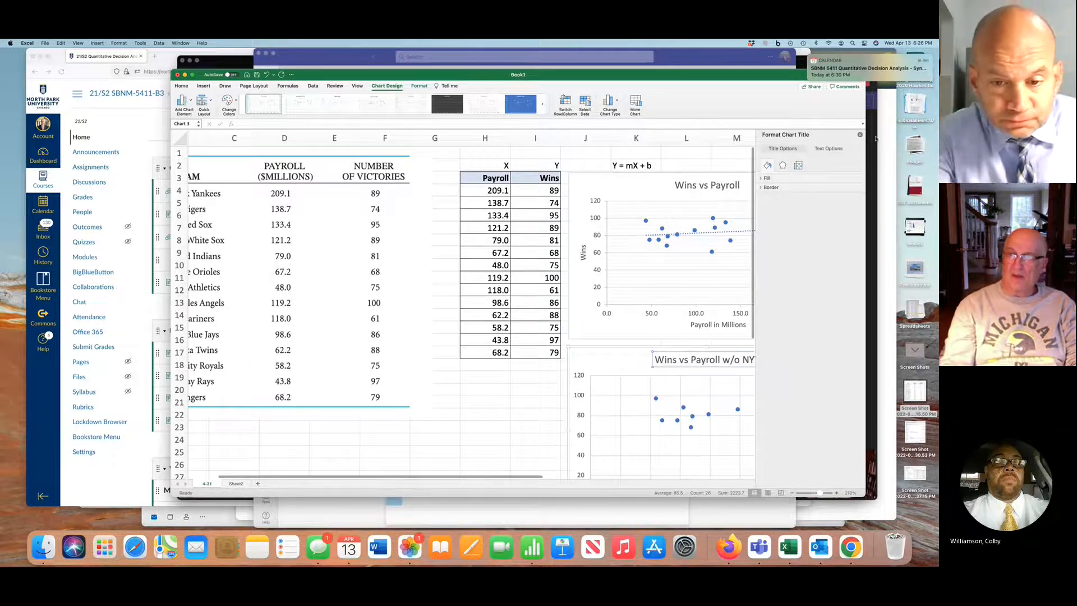
{"action": "left_click", "coordinate": [860, 134]}
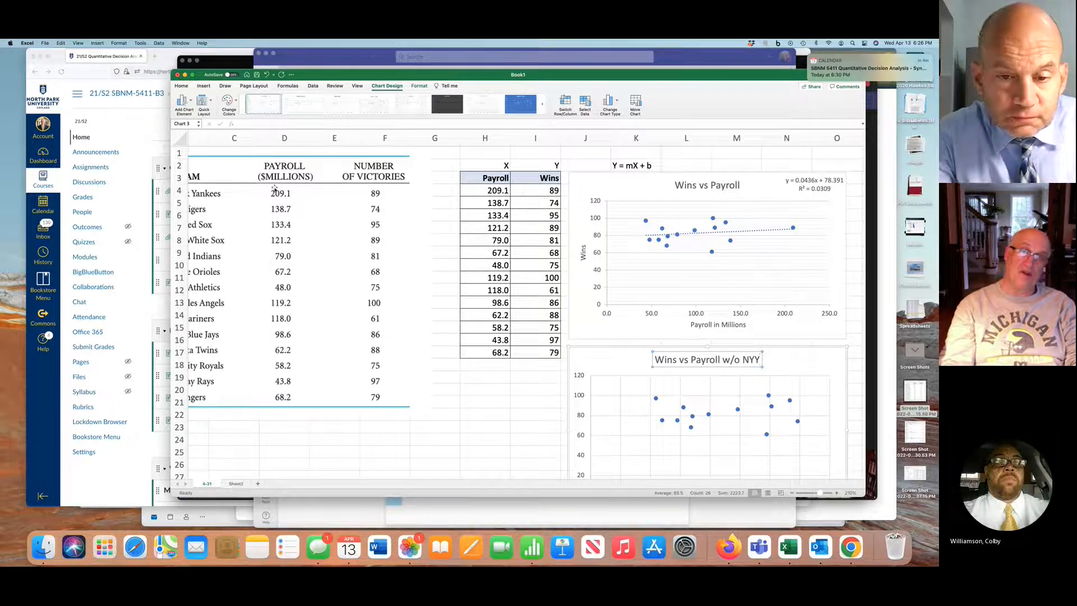
Apply the chart layout with a linear trendline, its equation and R-squared to the "Wins vs Payroll w/o NYY" chart
{"action": "left_click", "coordinate": [211, 102]}
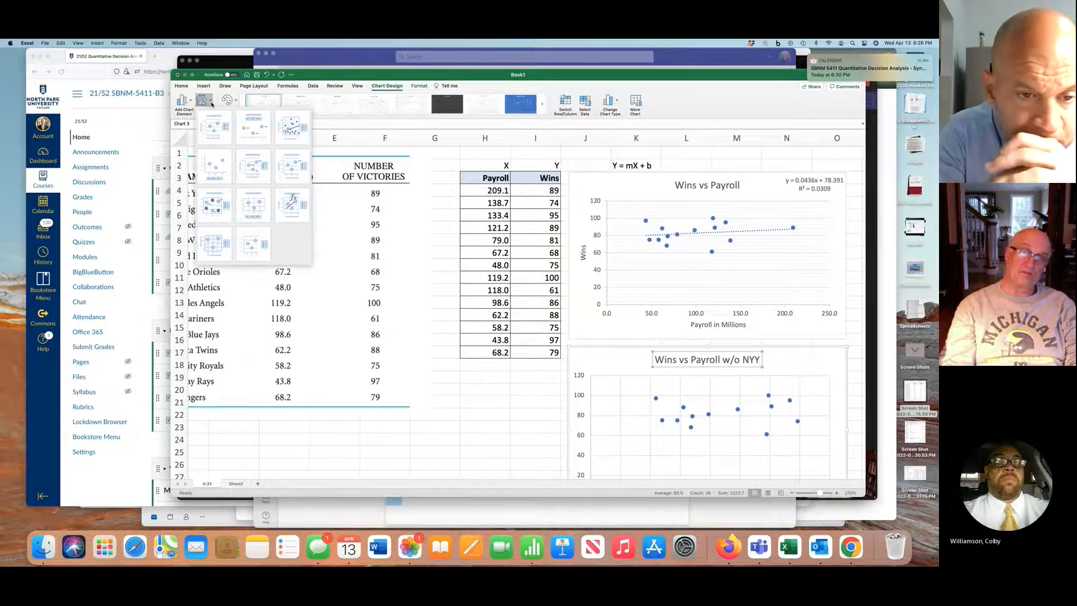
{"action": "left_click", "coordinate": [290, 203]}
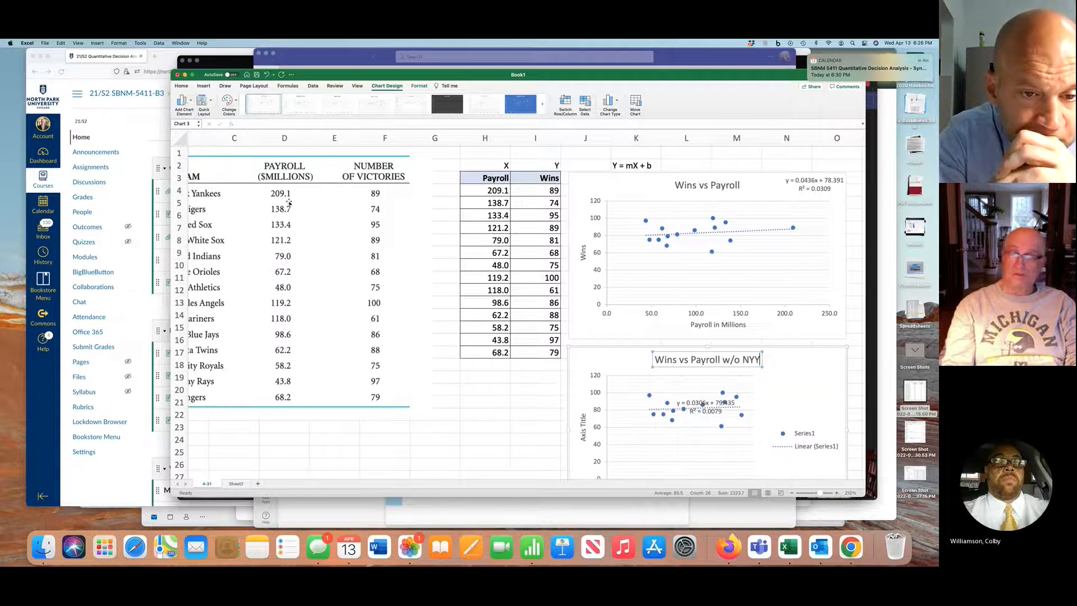
Move the trendline equation label to the second chart's upper-right corner, beside the title, and delete the chart's legend
{"action": "left_click", "coordinate": [711, 402]}
{"action": "left_click_drag", "start_coordinate": [814, 355], "coordinate": [814, 356]}
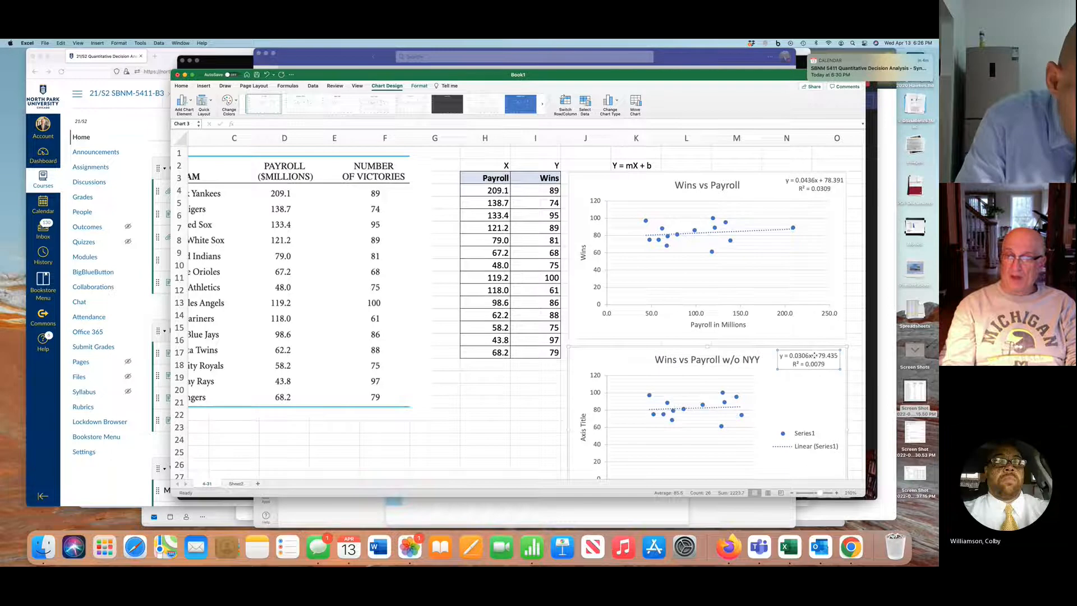
{"action": "left_click", "coordinate": [811, 440]}
{"action": "key", "text": "Delete"}
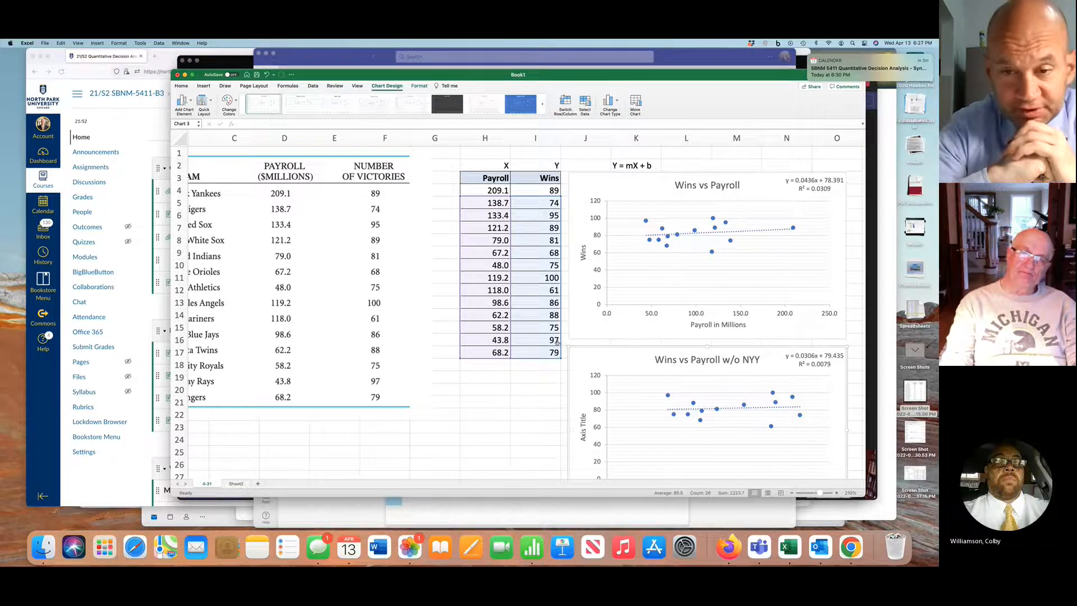
Insert a text box in the empty cells below the data, around rows 32 to 37, reading "r-squared = Coefficient of Determination"
{"action": "scroll", "coordinate": [557, 344], "scroll_direction": "down", "scroll_amount": 5}
{"action": "scroll", "coordinate": [557, 344], "scroll_direction": "right", "scroll_amount": 2}
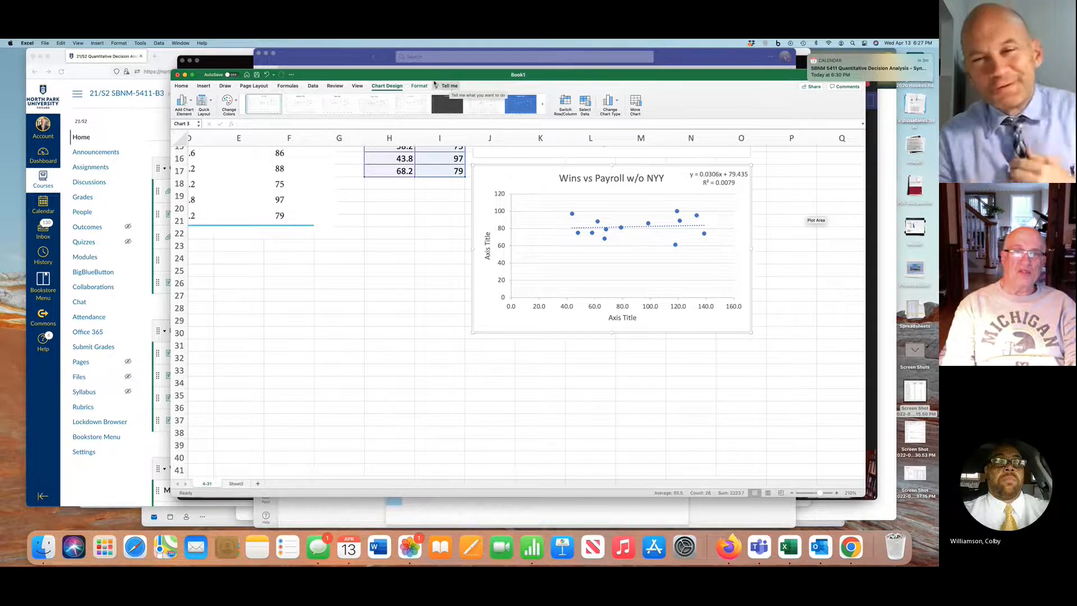
{"action": "left_click", "coordinate": [199, 85]}
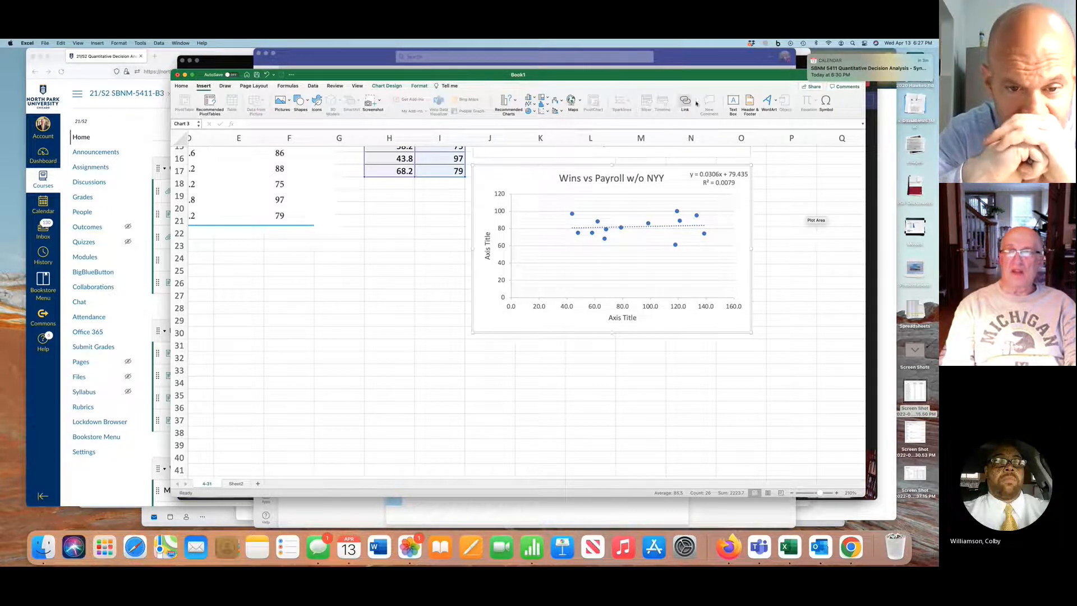
{"action": "left_click", "coordinate": [735, 102]}
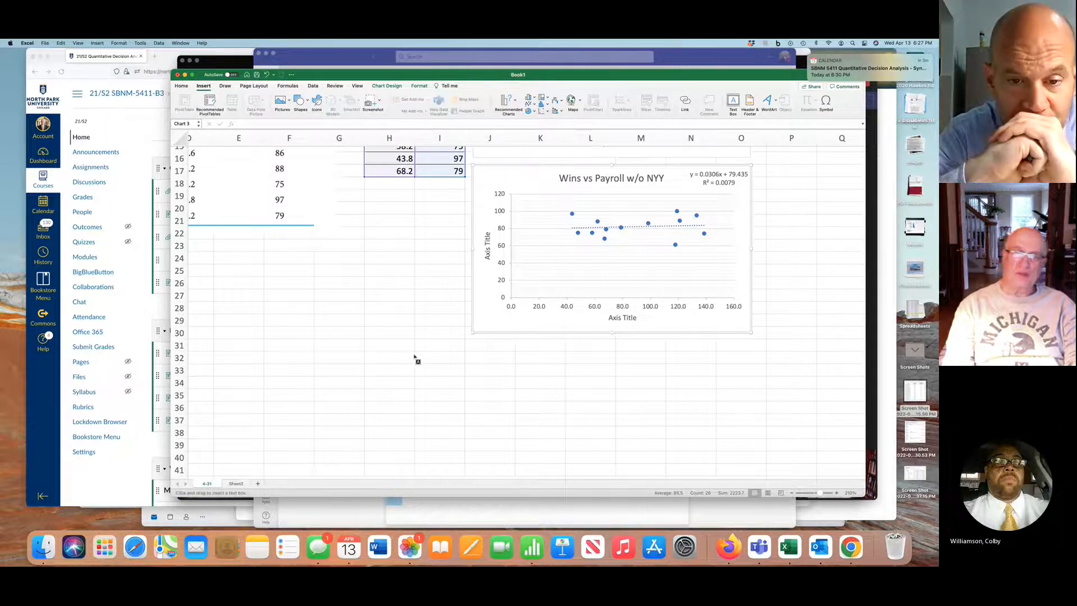
{"action": "left_click_drag", "start_coordinate": [265, 354], "coordinate": [554, 419]}
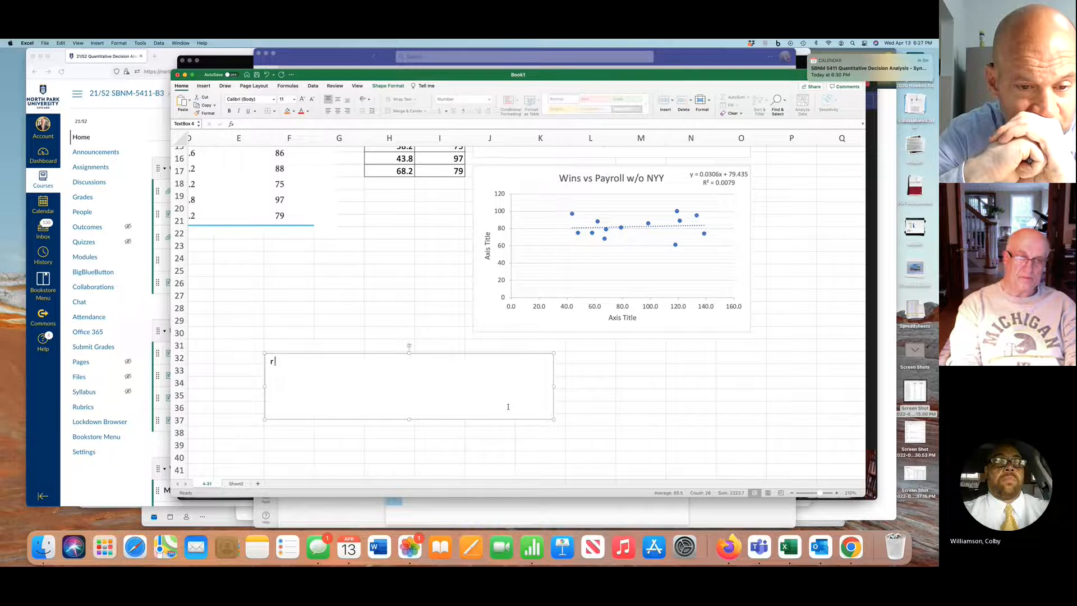
{"action": "type", "text": "r-"}
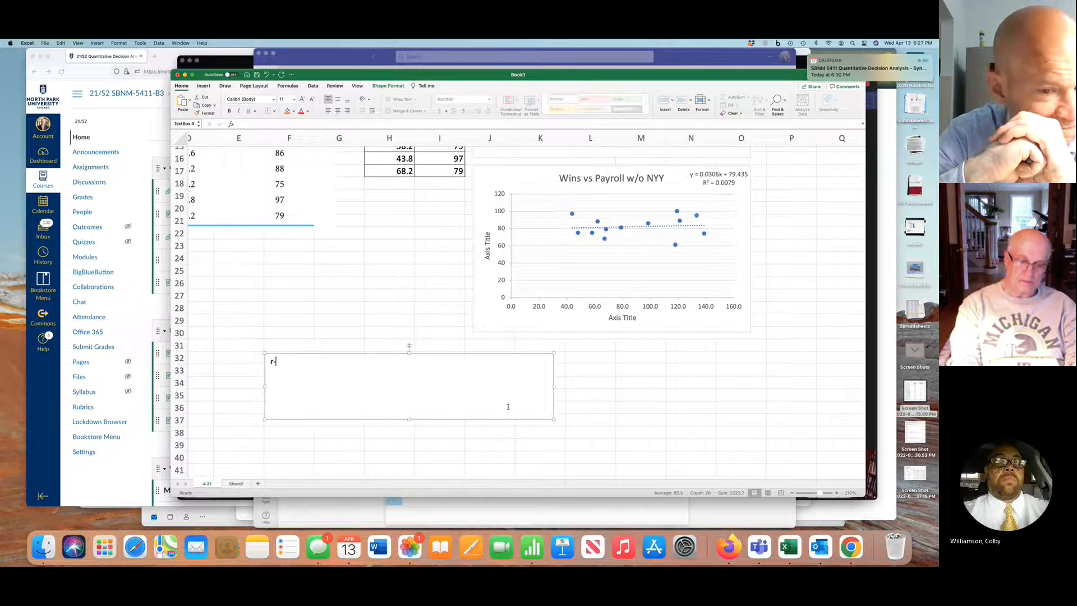
{"action": "type", "text": "qquared "}
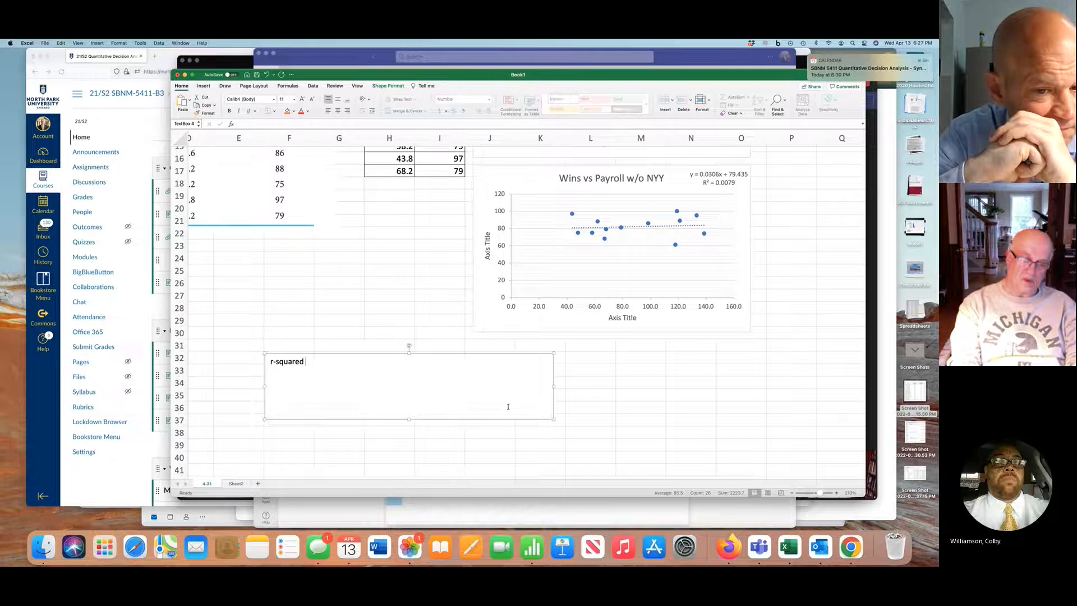
{"action": "type", "text": "= 0"}
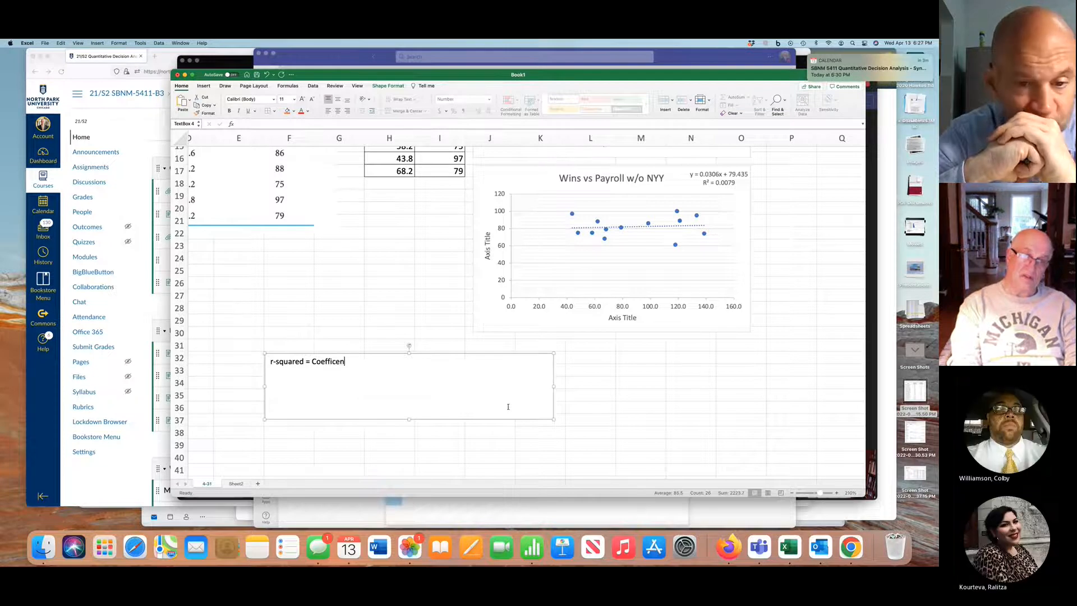
{"action": "type", "text": "ient"}
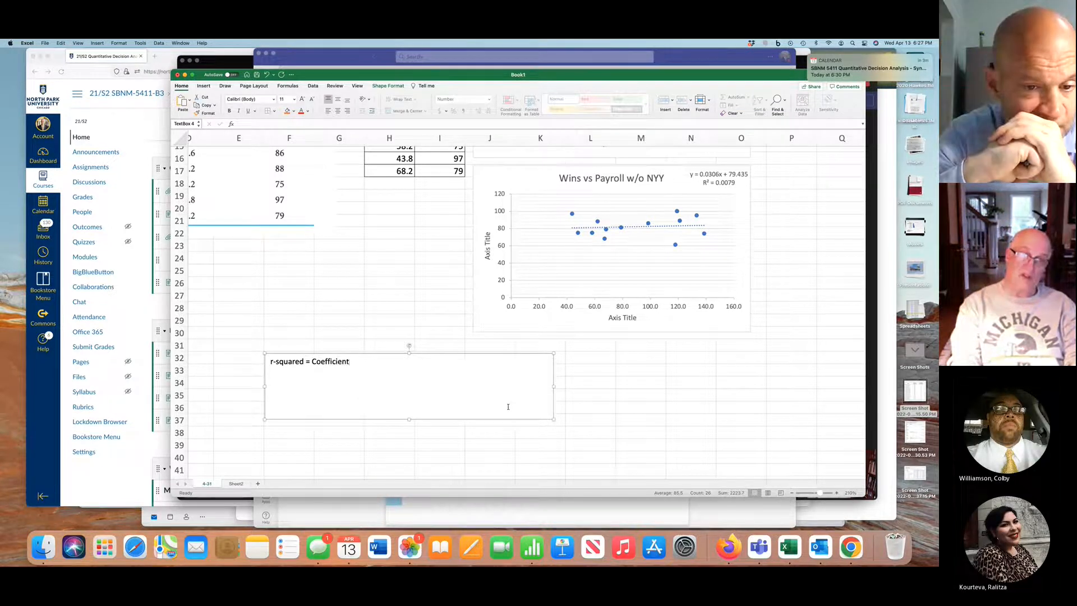
{"action": "type", "text": " of Det"}
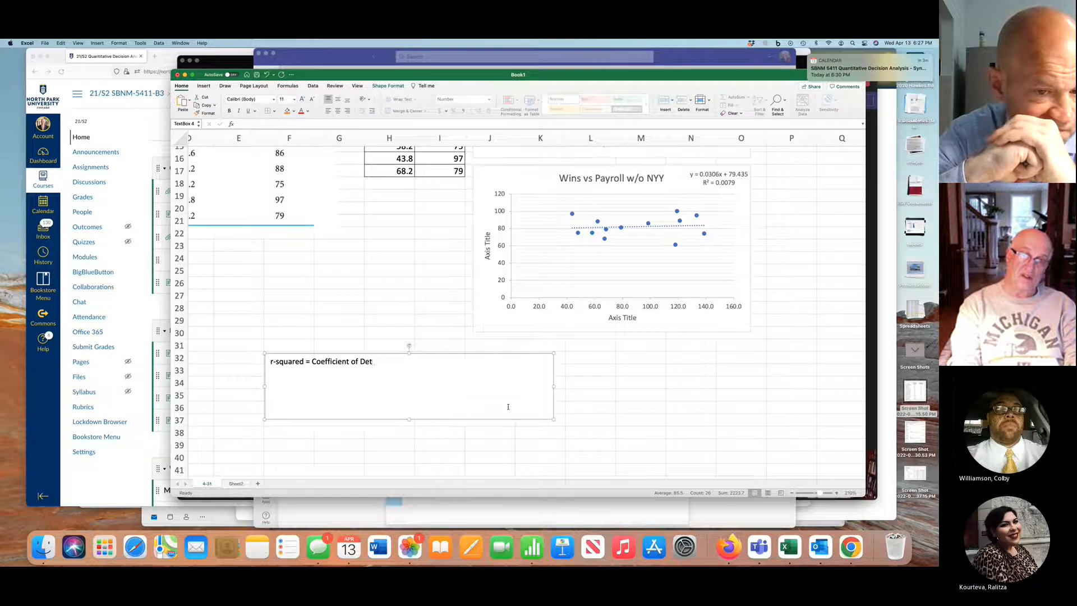
{"action": "type", "text": "ermin"}
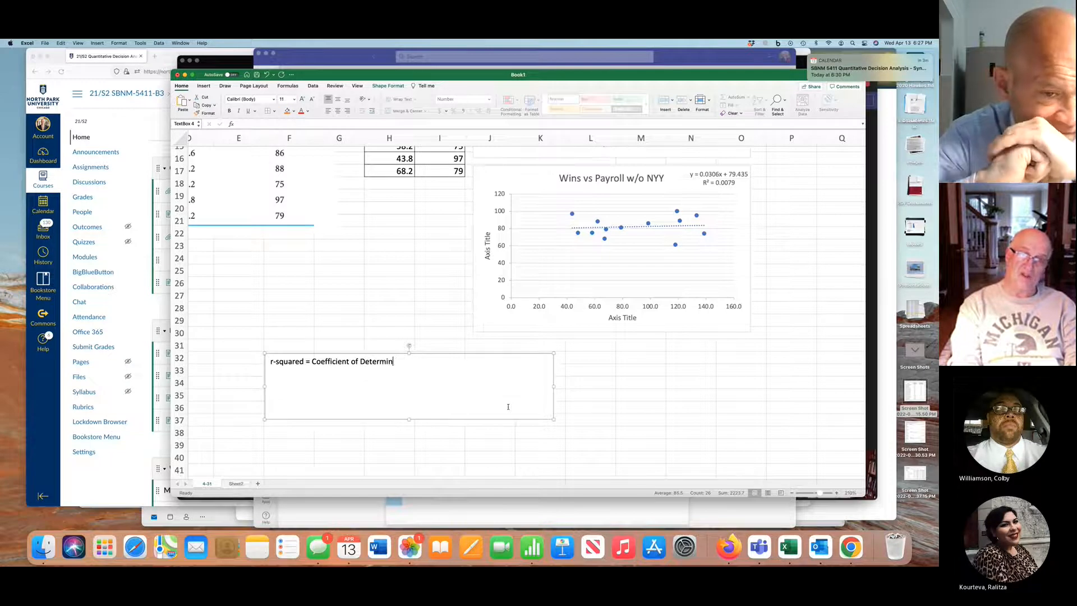
{"action": "type", "text": "ation"}
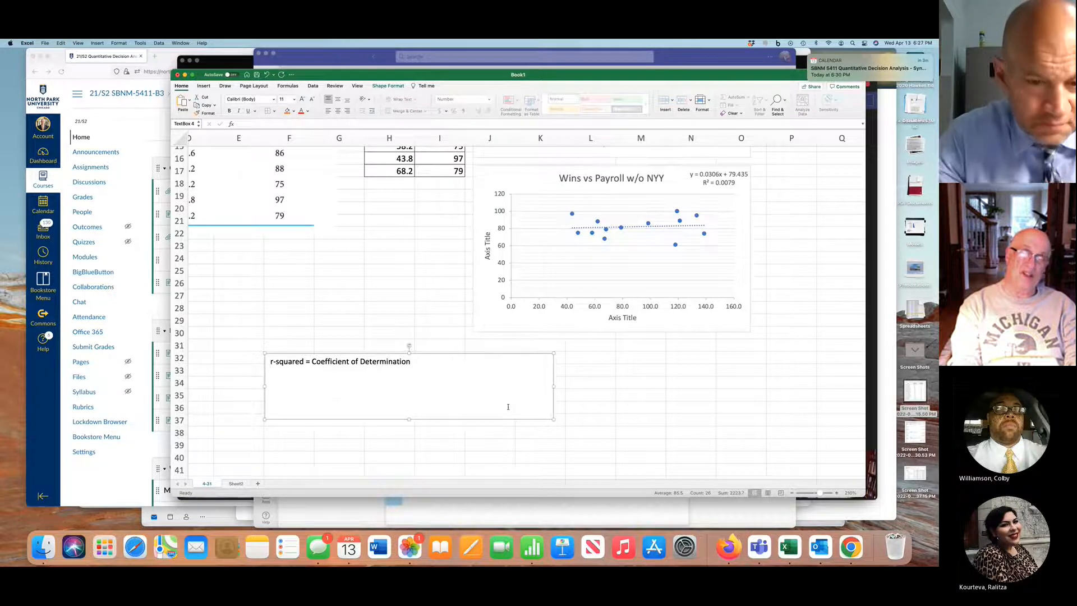
Add a second line to the text box: "r-squared repesents the percentage of variation in the Y data that is explained by the regression model."
{"action": "key", "text": "Return"}
{"action": "type", "text": "T"}
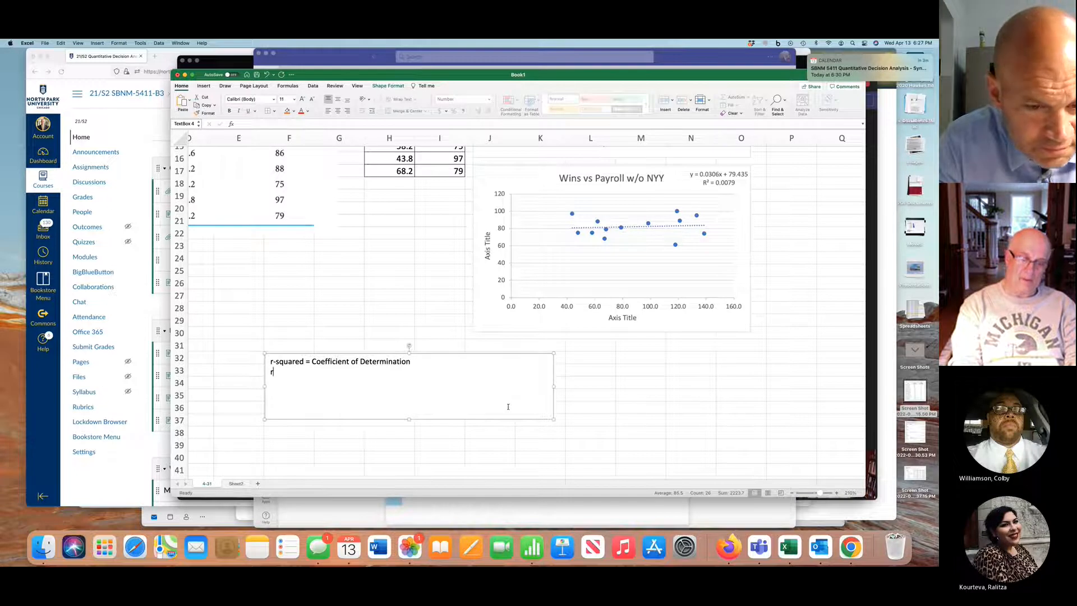
{"action": "type", "text": "-quared"}
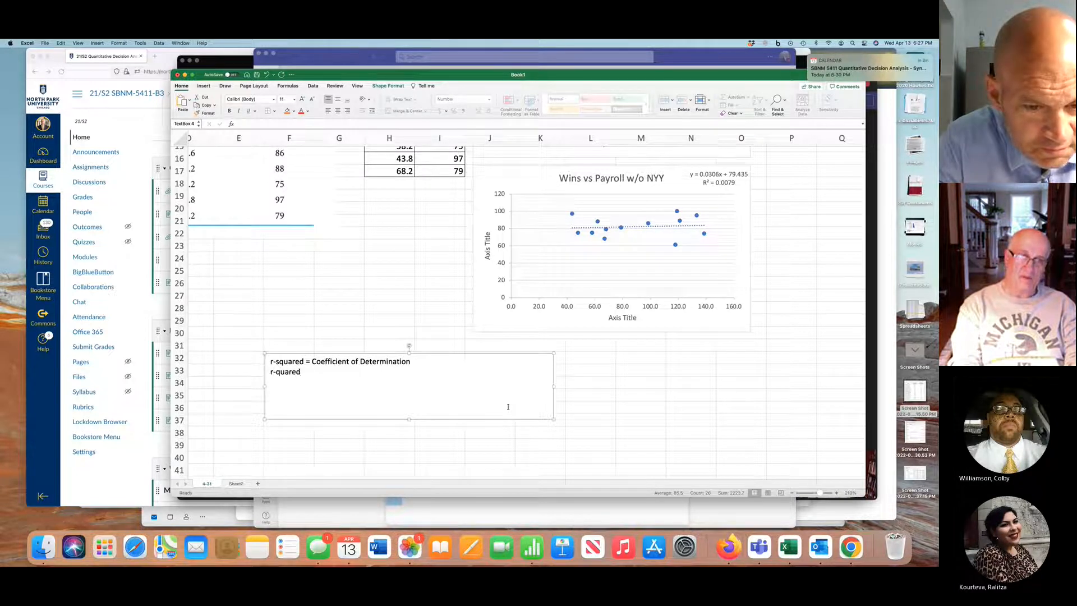
{"action": "key", "text": "BackSpace"}
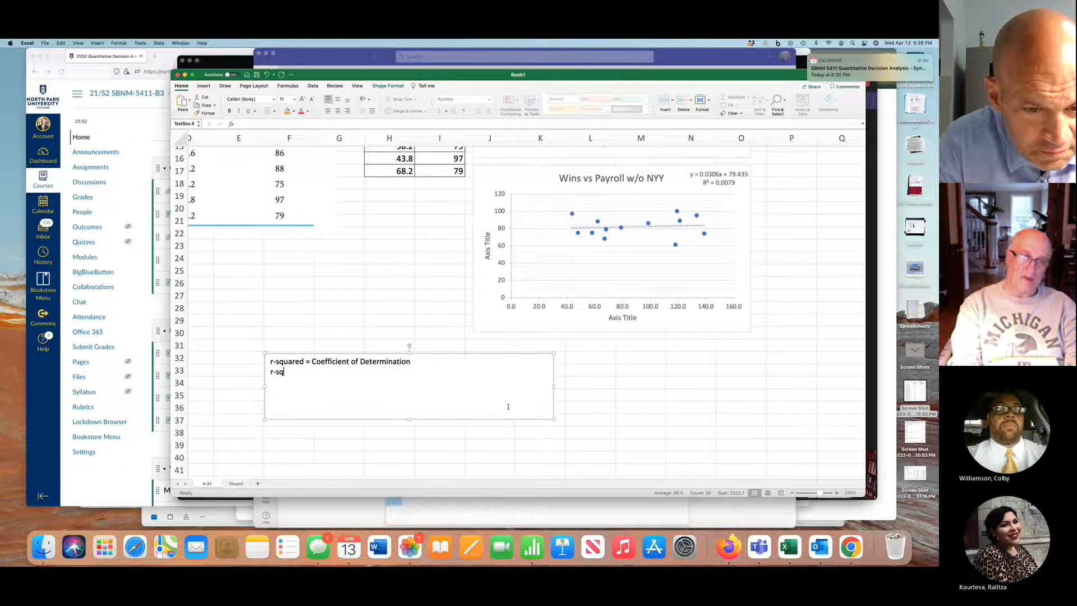
{"action": "type", "text": "-squares"}
{"action": "key", "text": "BackSpace"}
{"action": "type", "text": "d"}
{"action": "type", "text": " repesen"}
{"action": "key", "text": "BackSpace"}
{"action": "type", "text": "sent"}
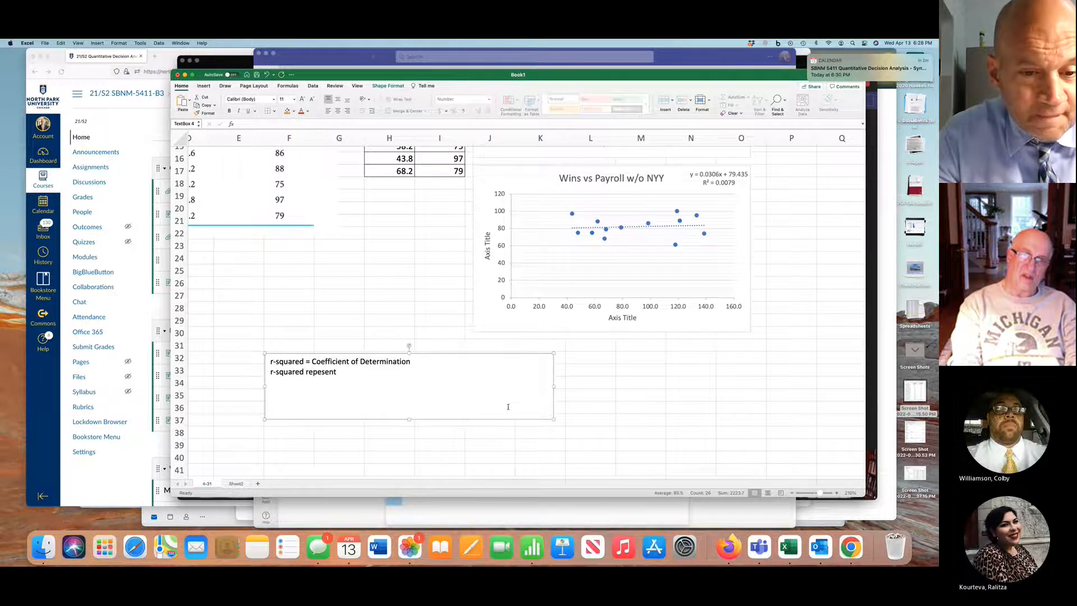
{"action": "type", "text": "s the"}
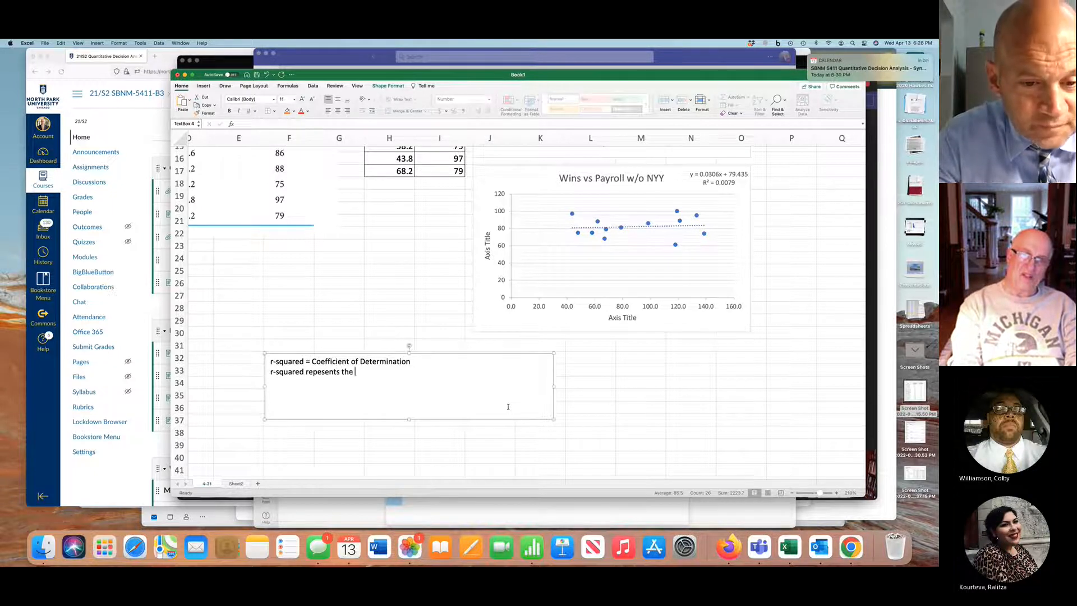
{"action": "type", "text": " per"}
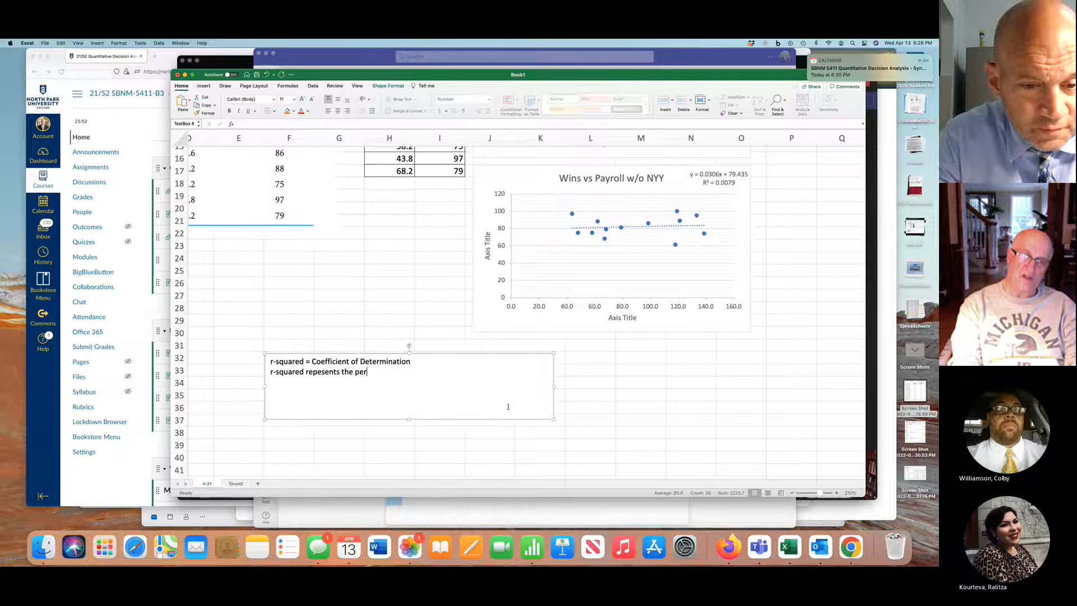
{"action": "type", "text": "centage of"}
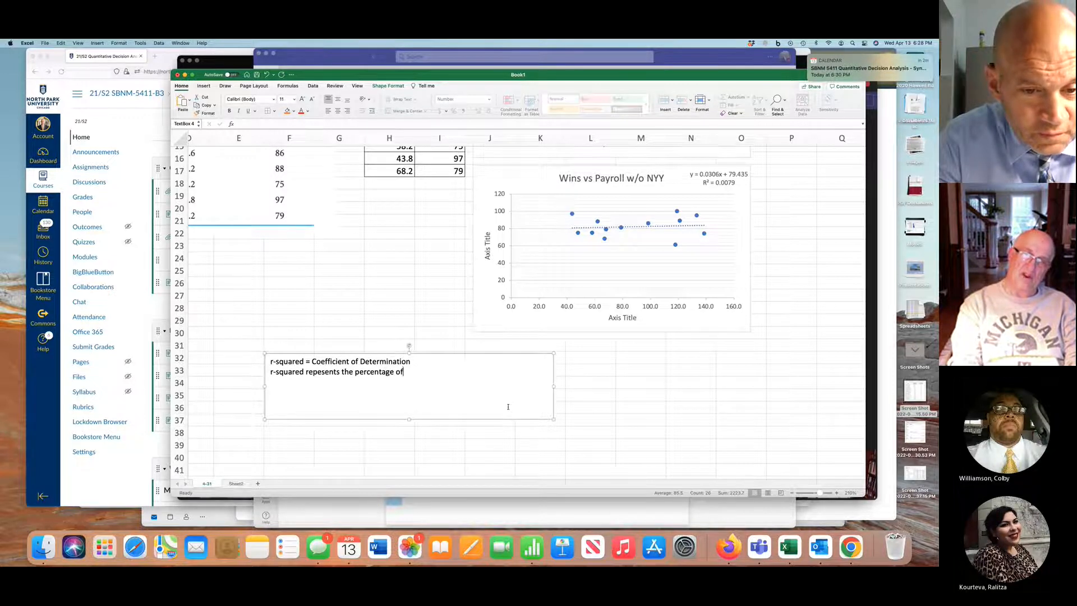
{"action": "type", "text": " varia"}
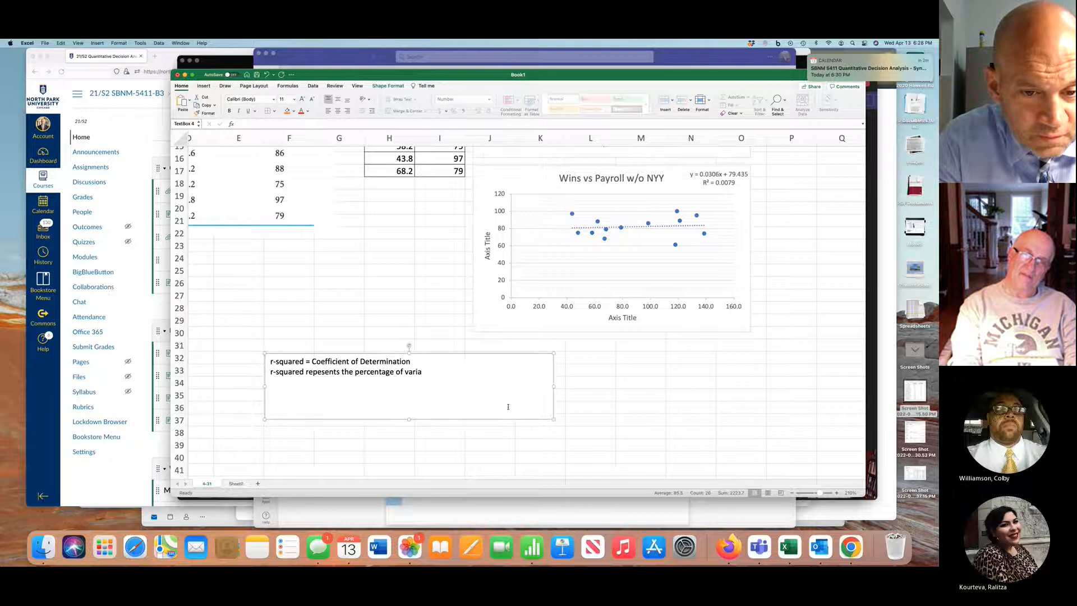
{"action": "type", "text": "tion in the Y data th"}
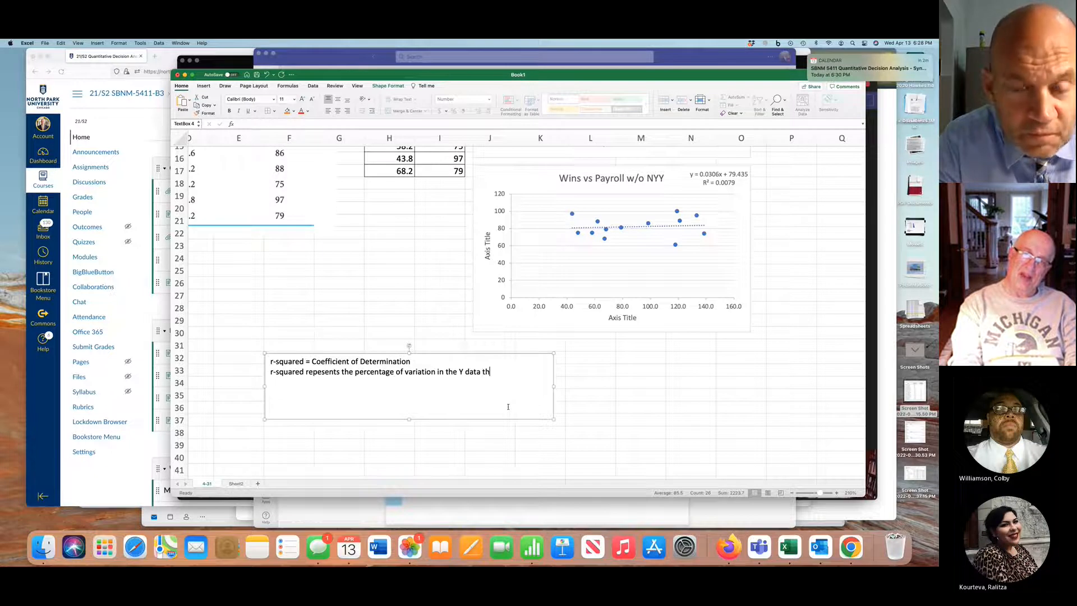
{"action": "type", "text": "at is ex"}
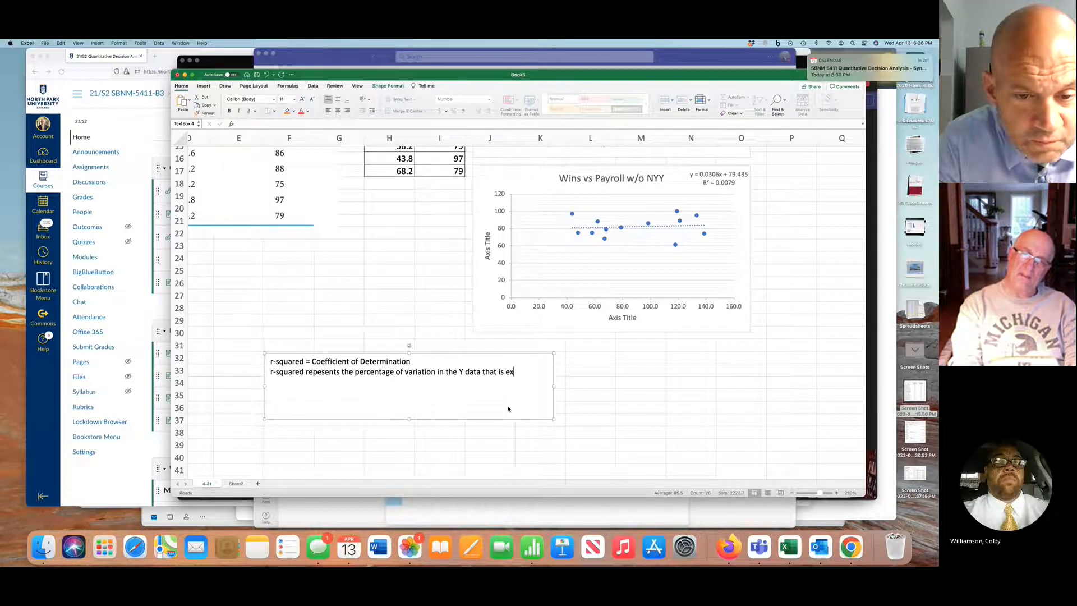
{"action": "type", "text": "plain"}
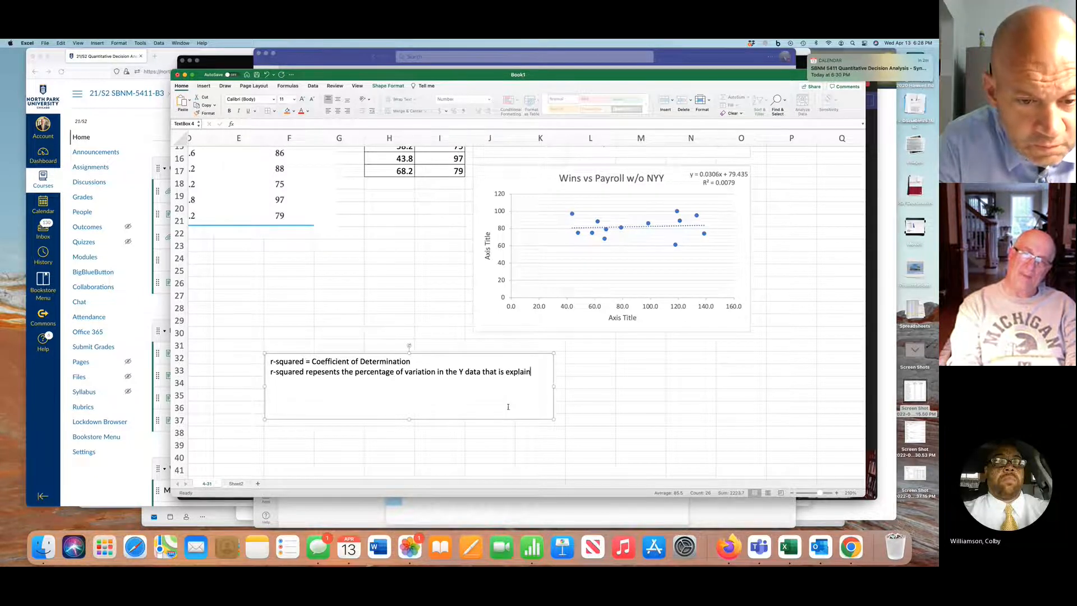
{"action": "type", "text": "ed t"}
{"action": "key", "text": "BackSpace"}
{"action": "type", "text": "by the "}
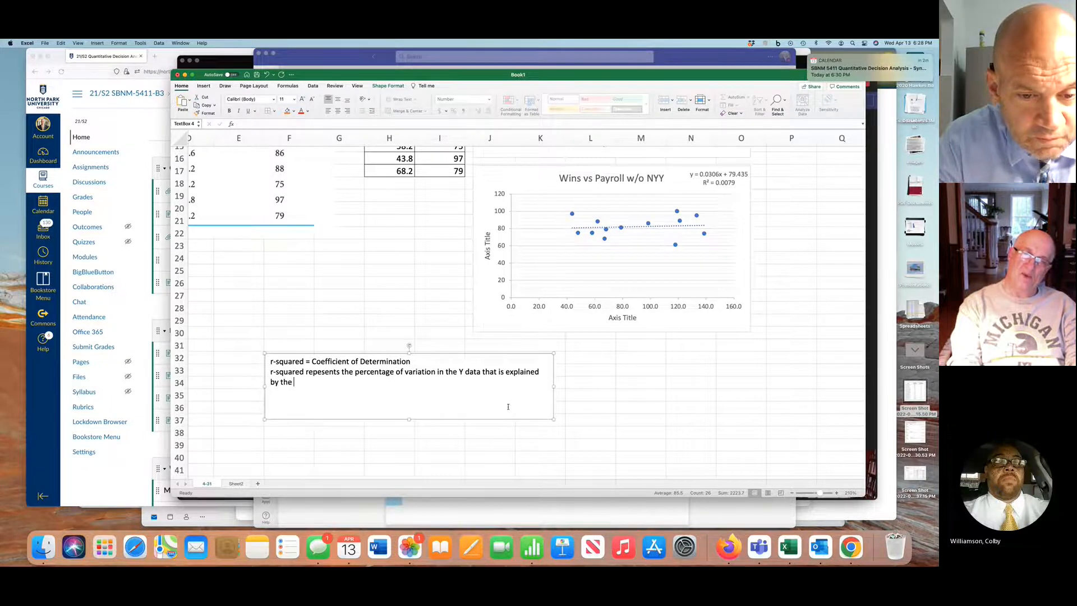
{"action": "type", "text": "regress"}
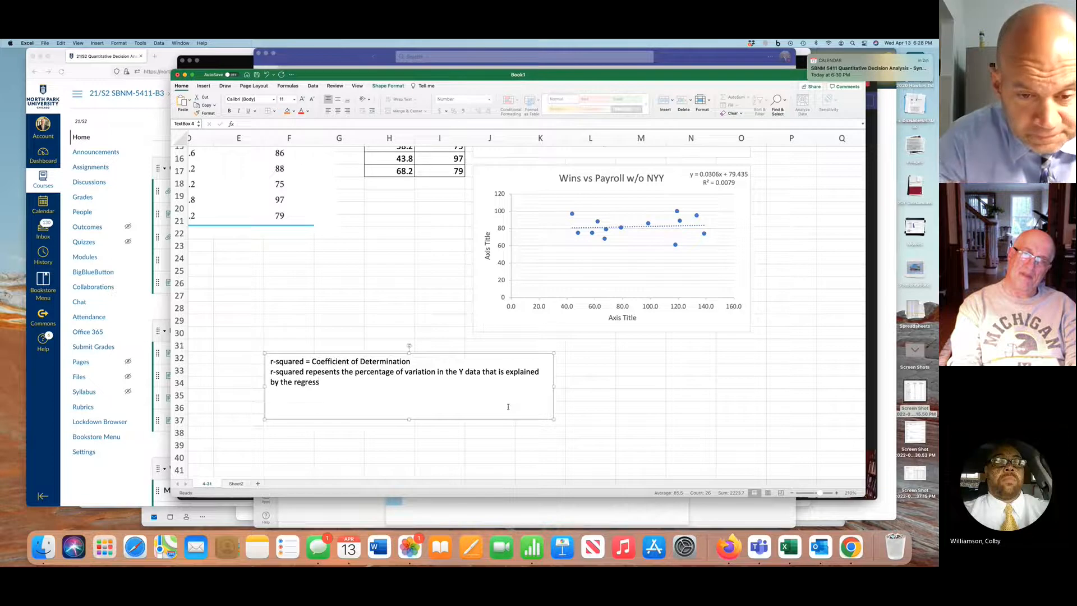
{"action": "type", "text": "ion model."}
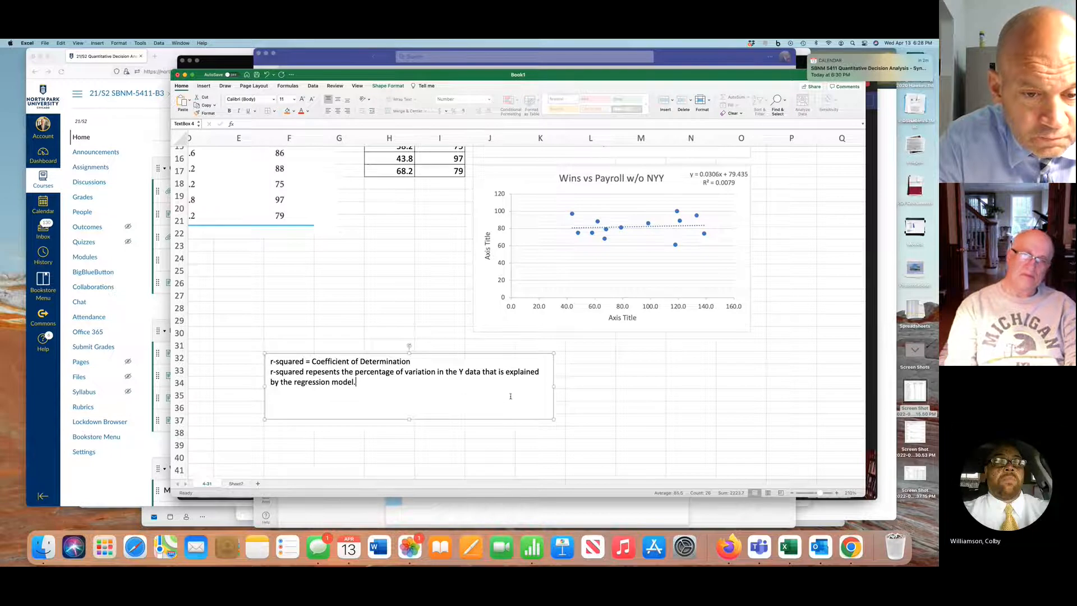
Make the text box's first line, "r-squared = Coefficient of Determination", bold
{"action": "left_click_drag", "start_coordinate": [424, 360], "coordinate": [252, 362]}
{"action": "key", "text": "super+b"}
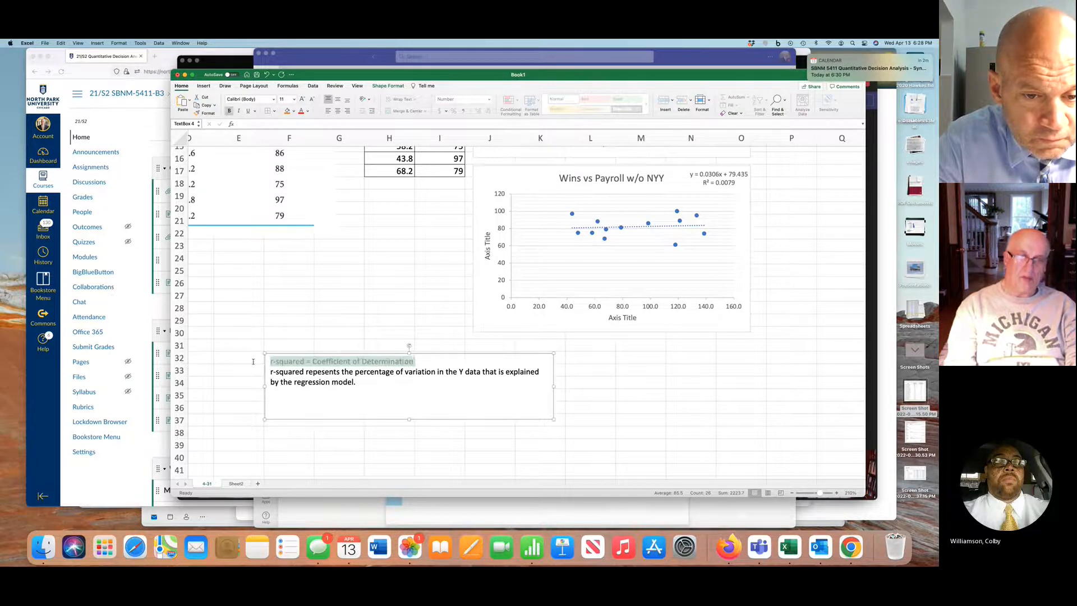
{"action": "left_click", "coordinate": [413, 405]}
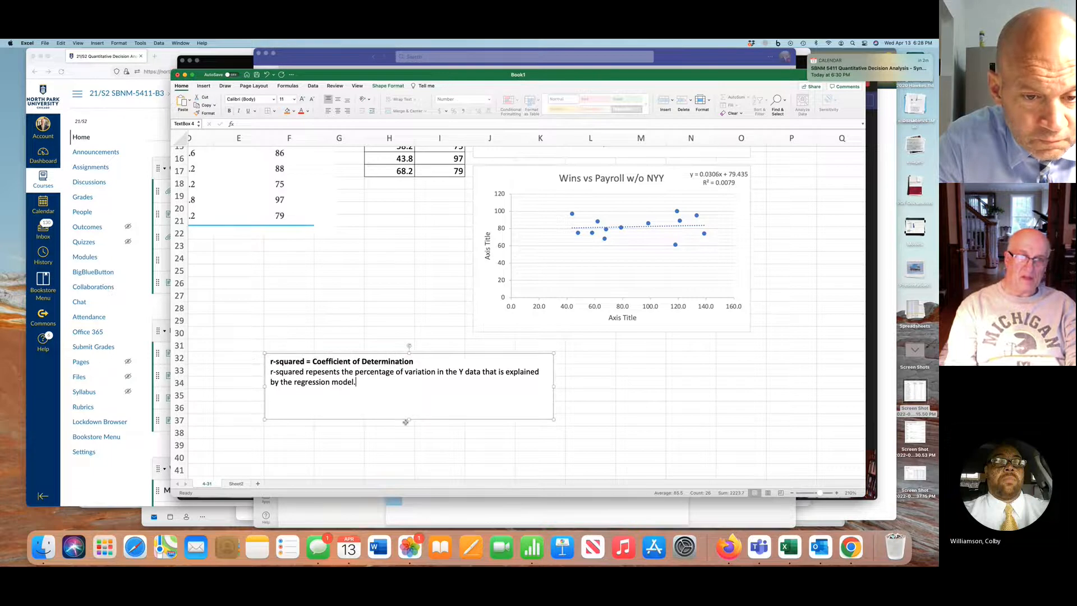
Shorten the text box to fit its text and move it directly below the "Wins vs Payroll w/o NYY" chart
{"action": "left_click_drag", "start_coordinate": [409, 420], "coordinate": [409, 393]}
{"action": "left_click_drag", "start_coordinate": [430, 354], "coordinate": [639, 346]}
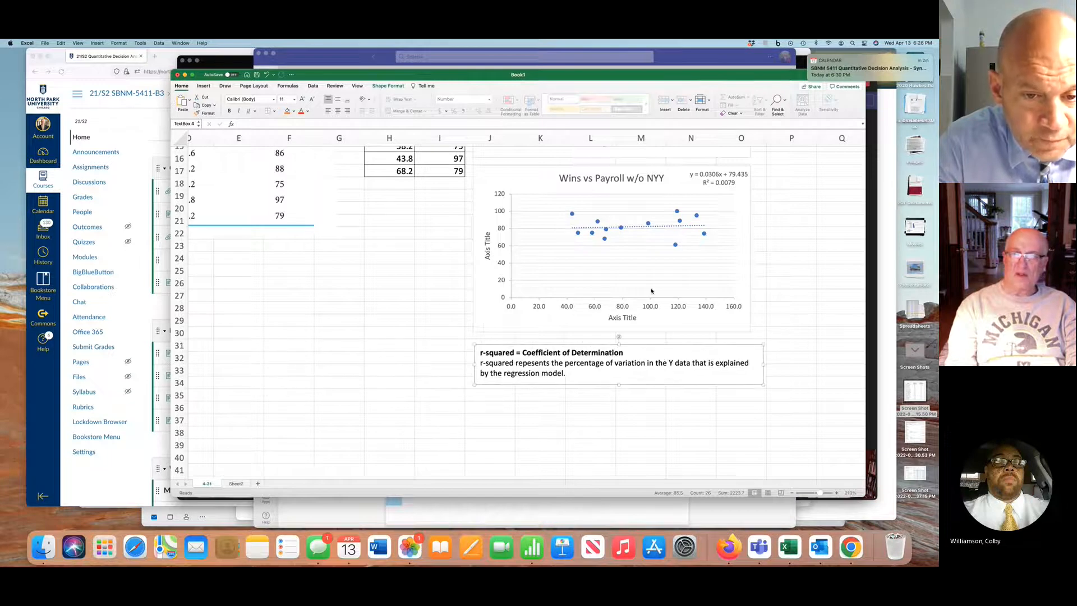
{"action": "scroll", "coordinate": [651, 290], "scroll_direction": "up", "scroll_amount": 7}
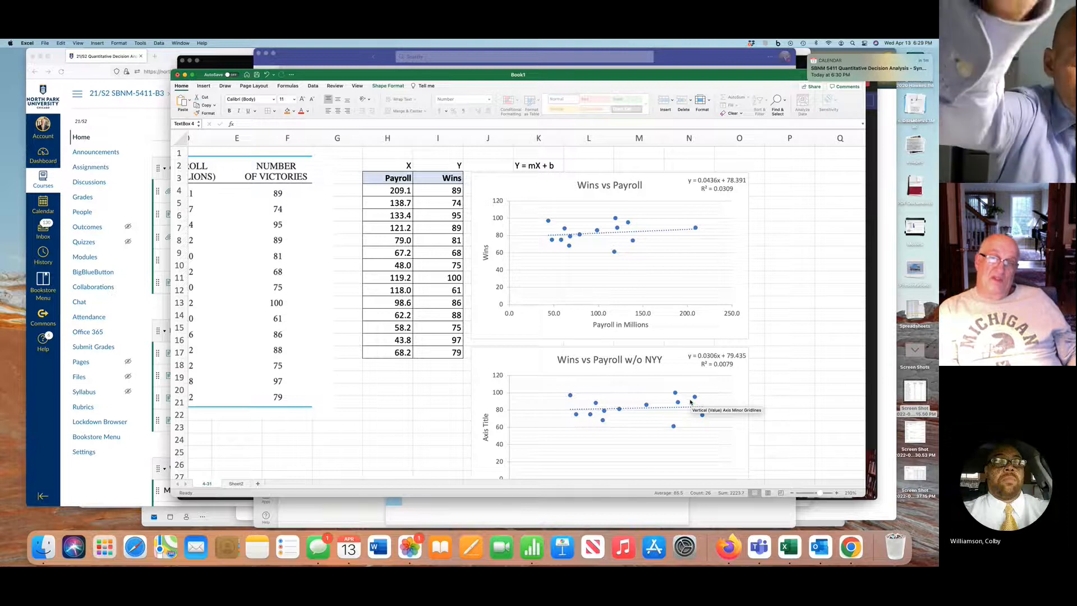
{"action": "scroll", "coordinate": [690, 401], "scroll_direction": "right", "scroll_amount": 2}
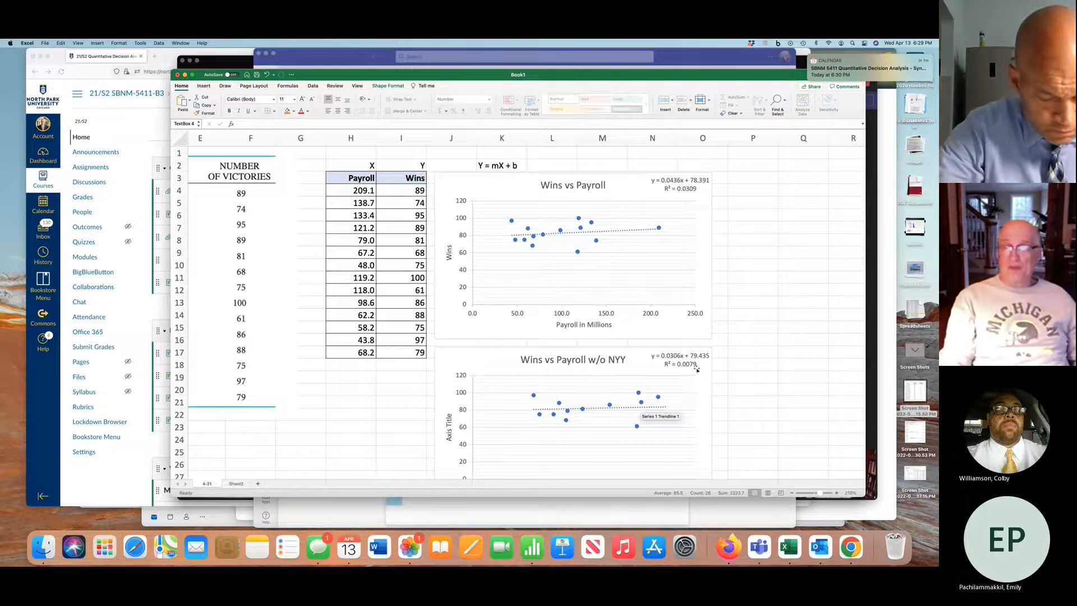
{"action": "scroll", "coordinate": [697, 368], "scroll_direction": "right", "scroll_amount": 5}
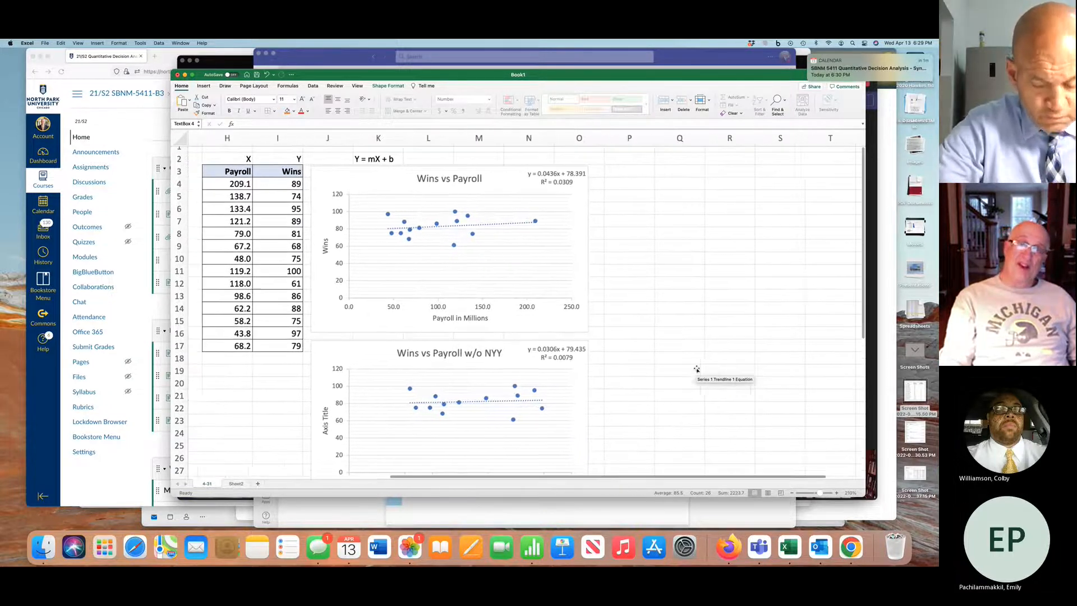
Start a Descriptive Statistics analysis of the Payroll and Wins data in H3:I17, grouped by columns with labels in the first row
{"action": "scroll", "coordinate": [697, 369], "scroll_direction": "left", "scroll_amount": 2}
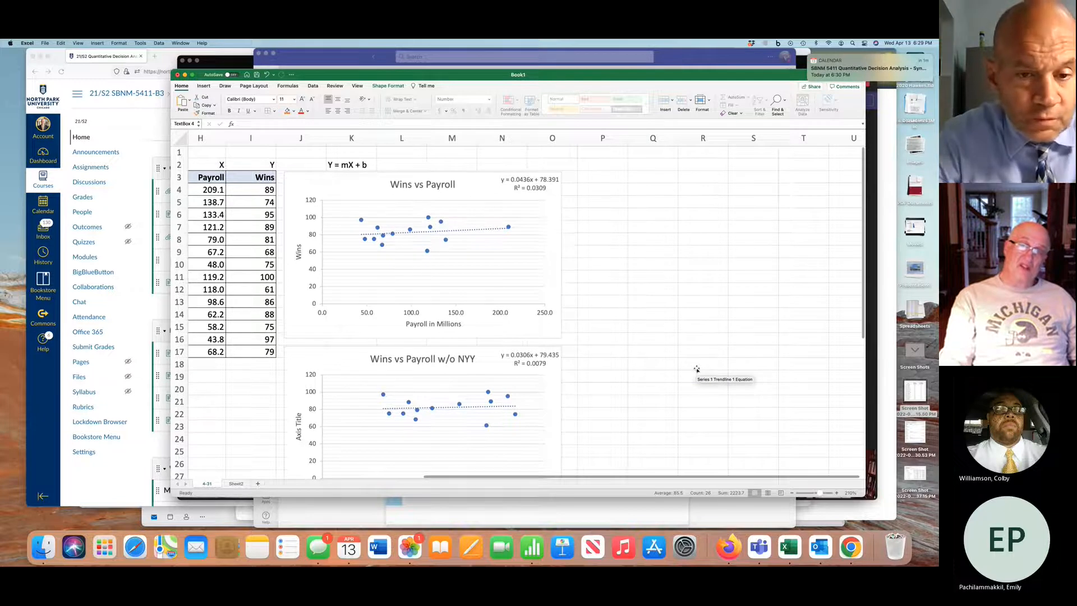
{"action": "scroll", "coordinate": [697, 369], "scroll_direction": "down", "scroll_amount": 1}
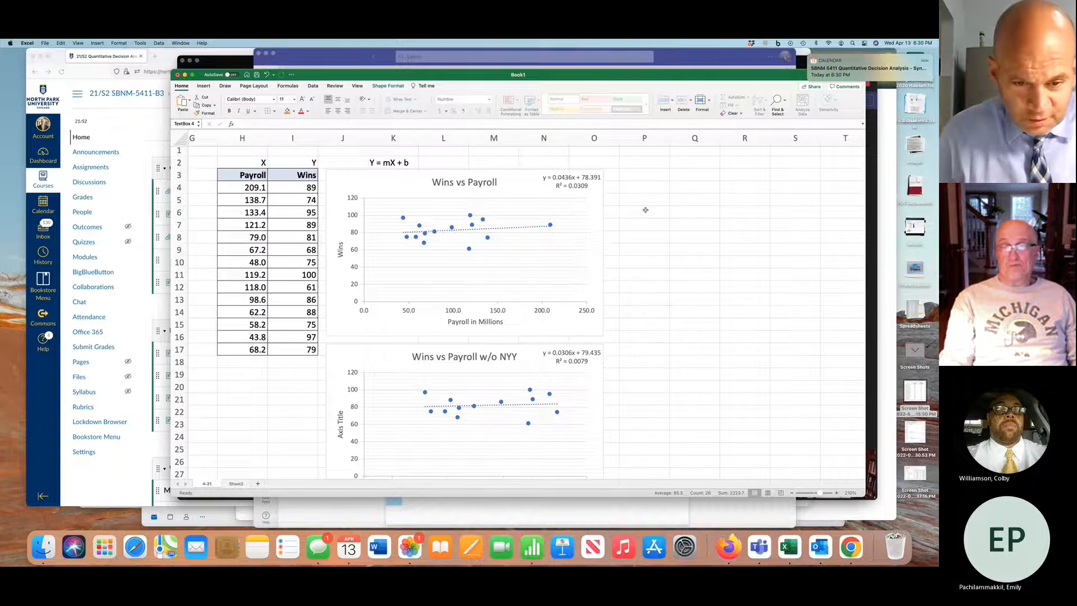
{"action": "scroll", "coordinate": [645, 209], "scroll_direction": "right", "scroll_amount": 1}
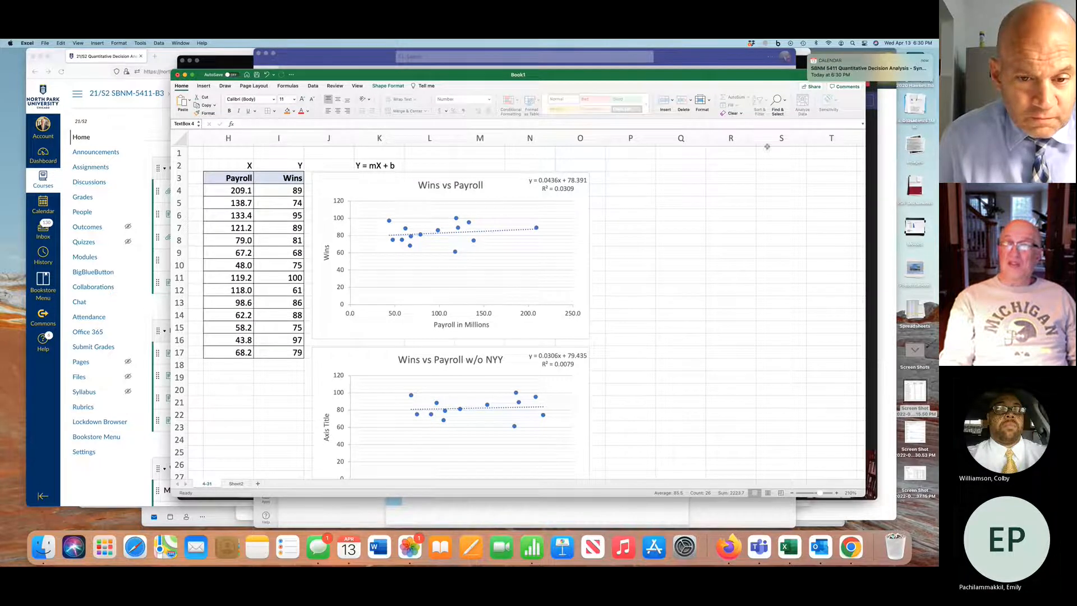
{"action": "left_click", "coordinate": [308, 86]}
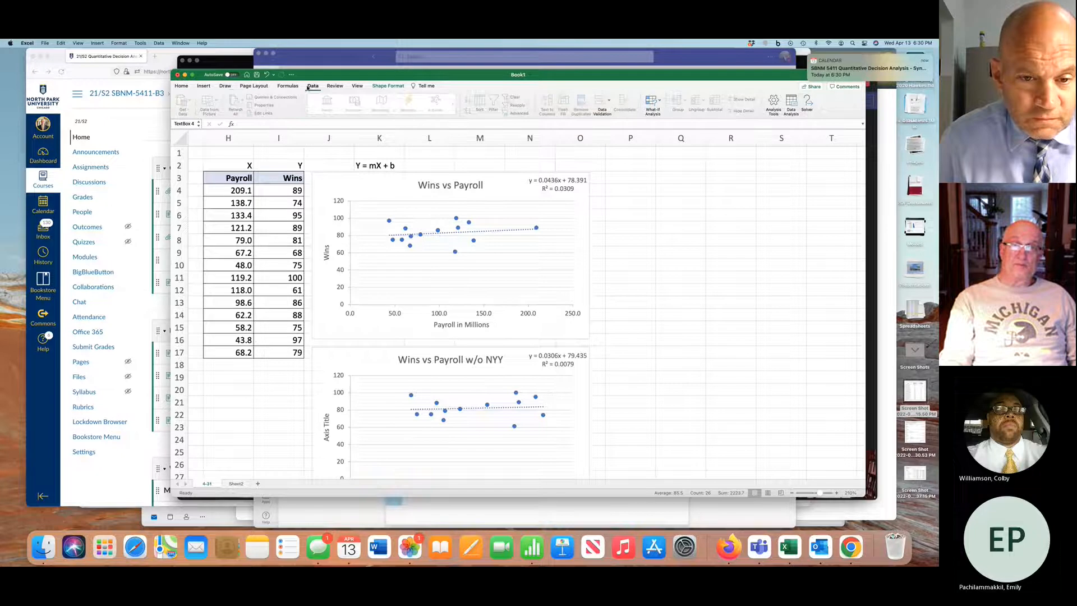
{"action": "left_click", "coordinate": [790, 105]}
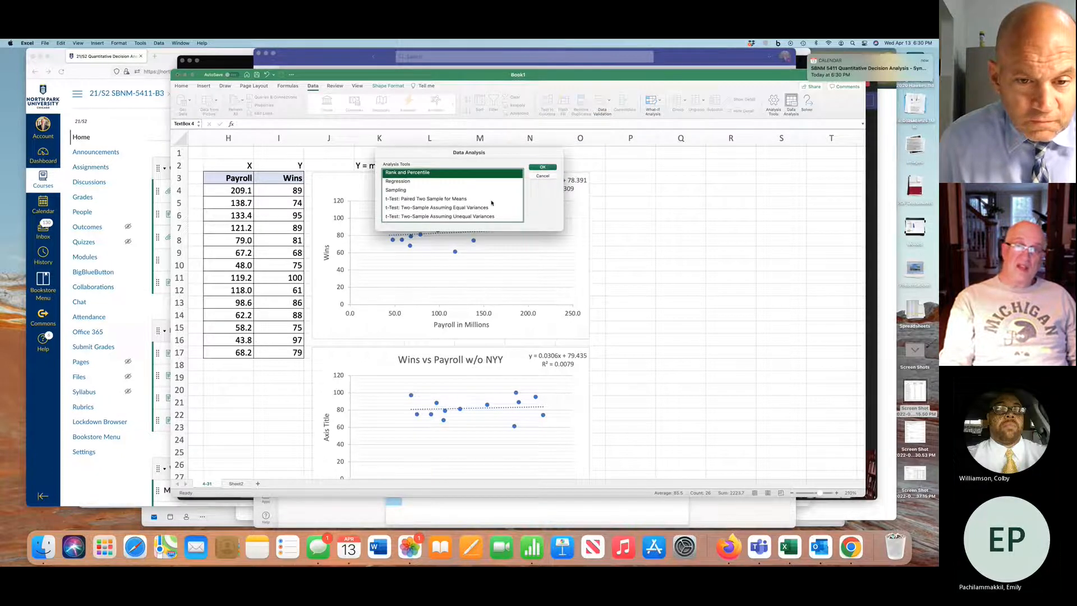
{"action": "scroll", "coordinate": [440, 190], "scroll_direction": "up", "scroll_amount": 5}
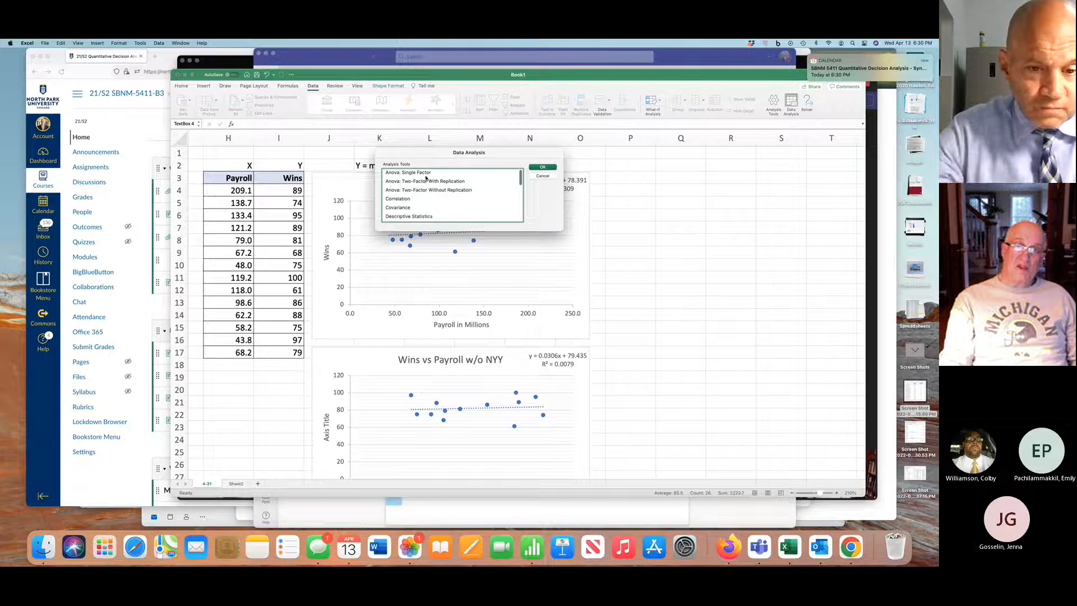
{"action": "scroll", "coordinate": [437, 203], "scroll_direction": "down", "scroll_amount": 2}
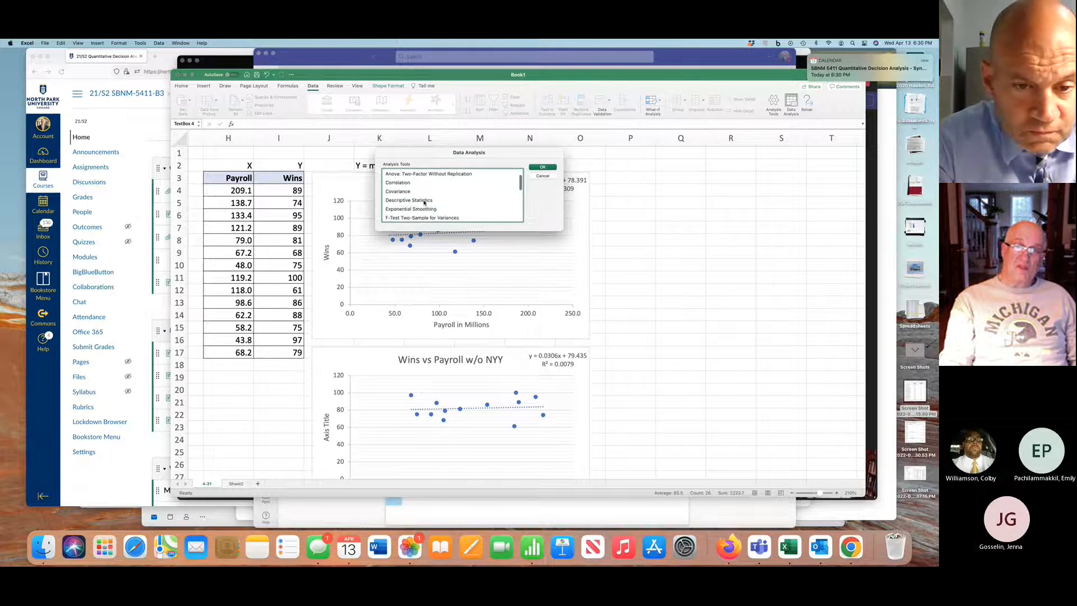
{"action": "left_click", "coordinate": [425, 201]}
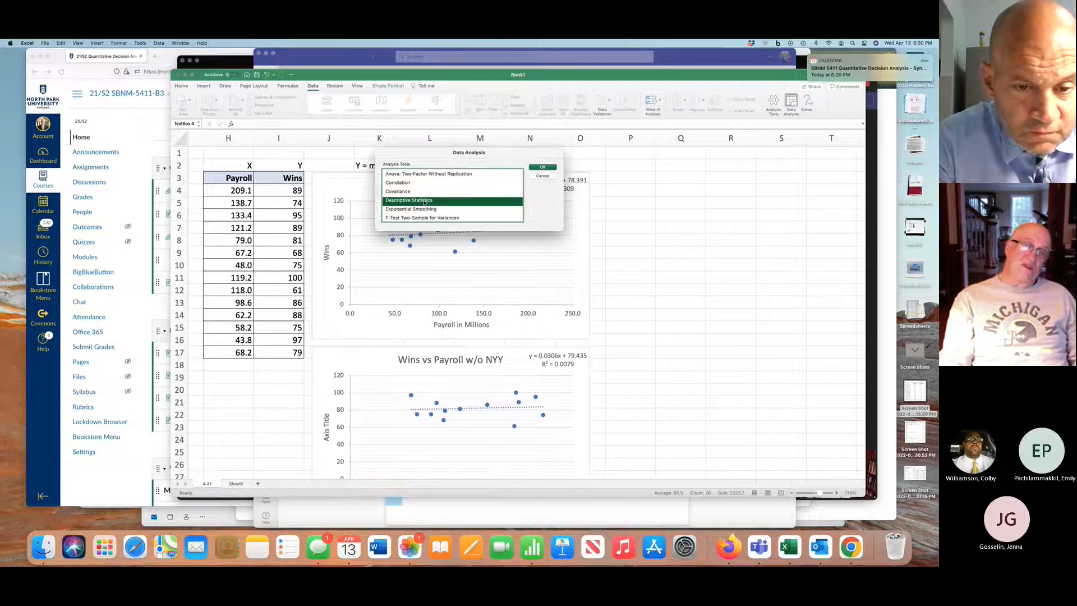
{"action": "double_click", "coordinate": [425, 201]}
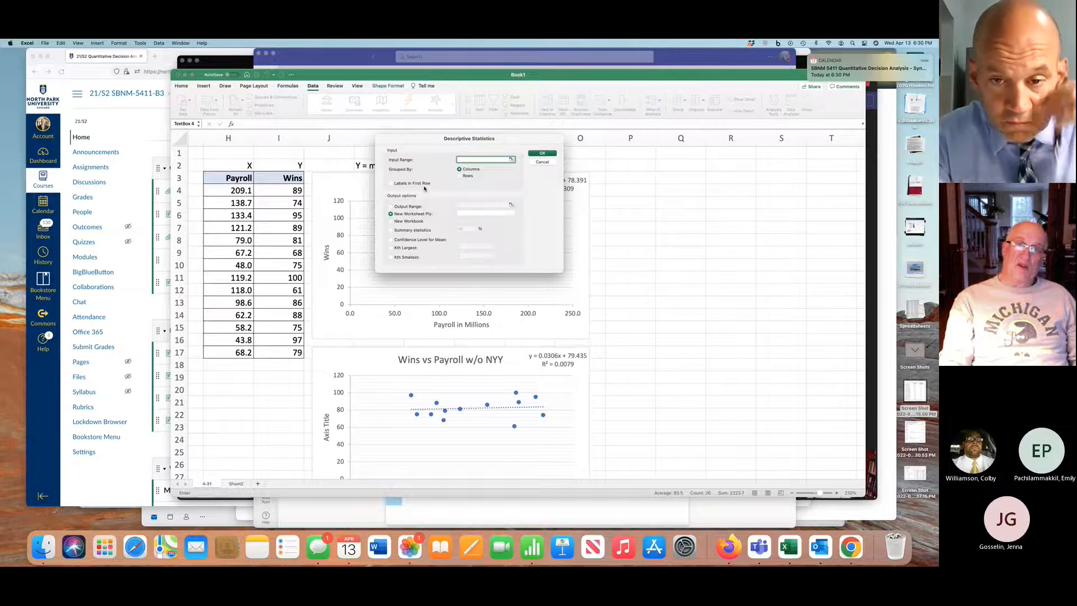
{"action": "left_click", "coordinate": [239, 178]}
{"action": "left_click_drag", "start_coordinate": [238, 178], "coordinate": [266, 350]}
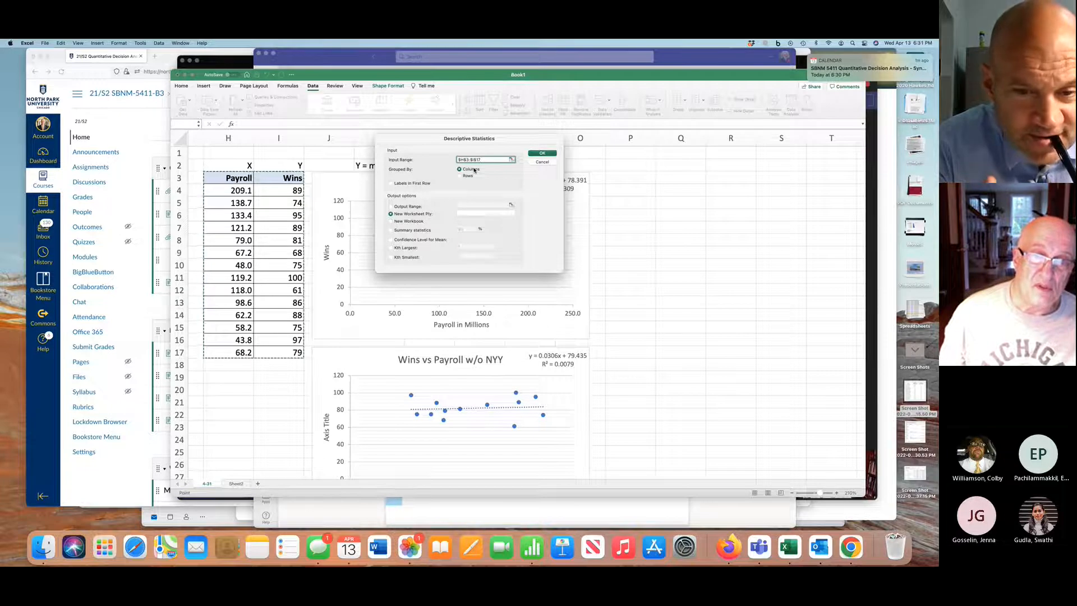
{"action": "left_click", "coordinate": [391, 184]}
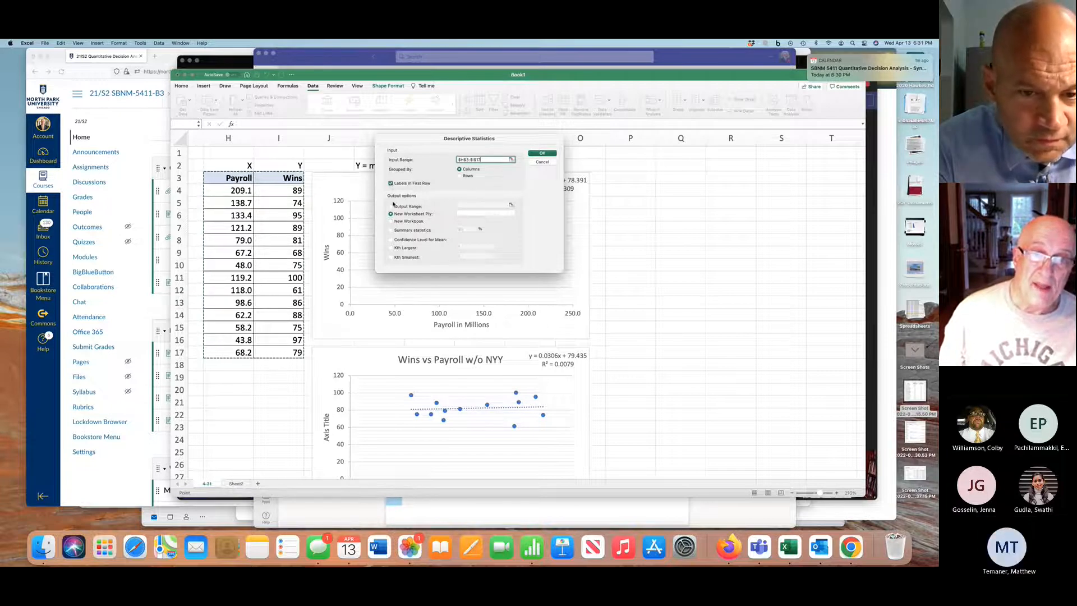
Set the output range to cell Q3, include summary statistics, and run the Descriptive Statistics analysis
{"action": "left_click", "coordinate": [393, 207]}
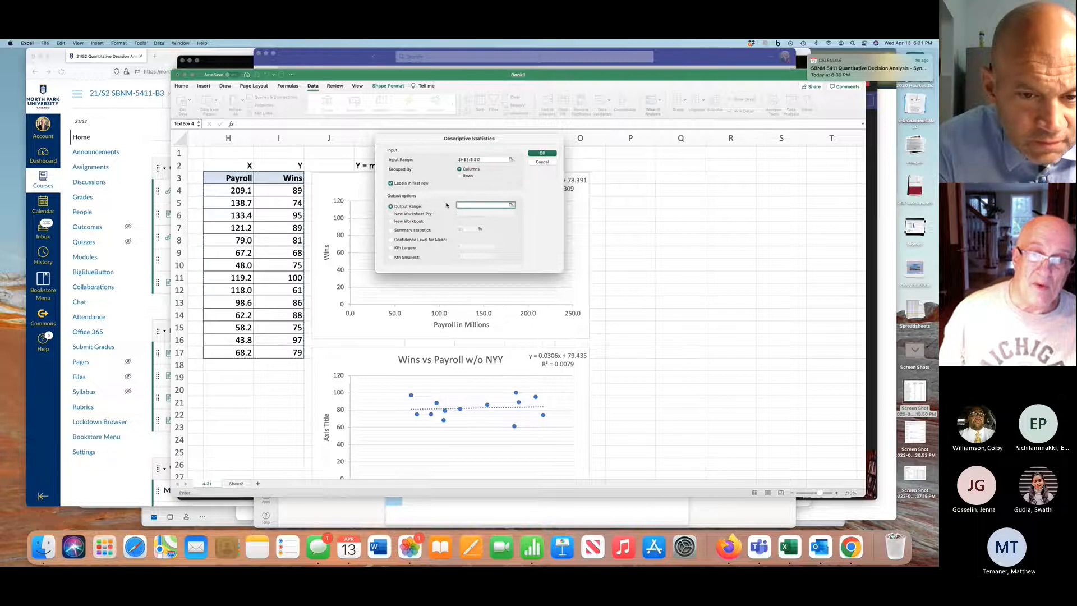
{"action": "left_click", "coordinate": [674, 177]}
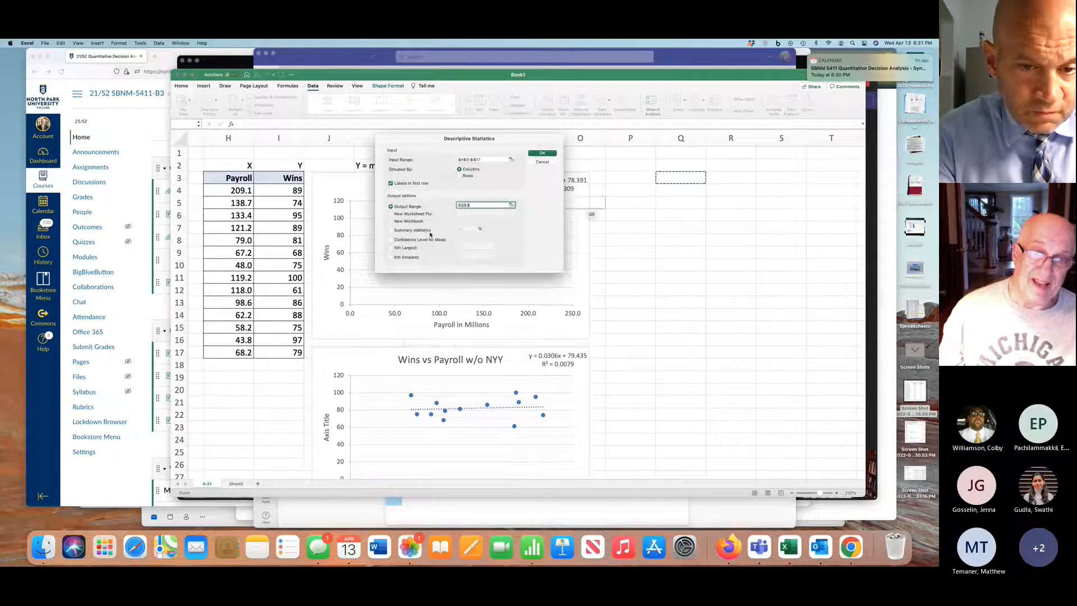
{"action": "left_click", "coordinate": [391, 230]}
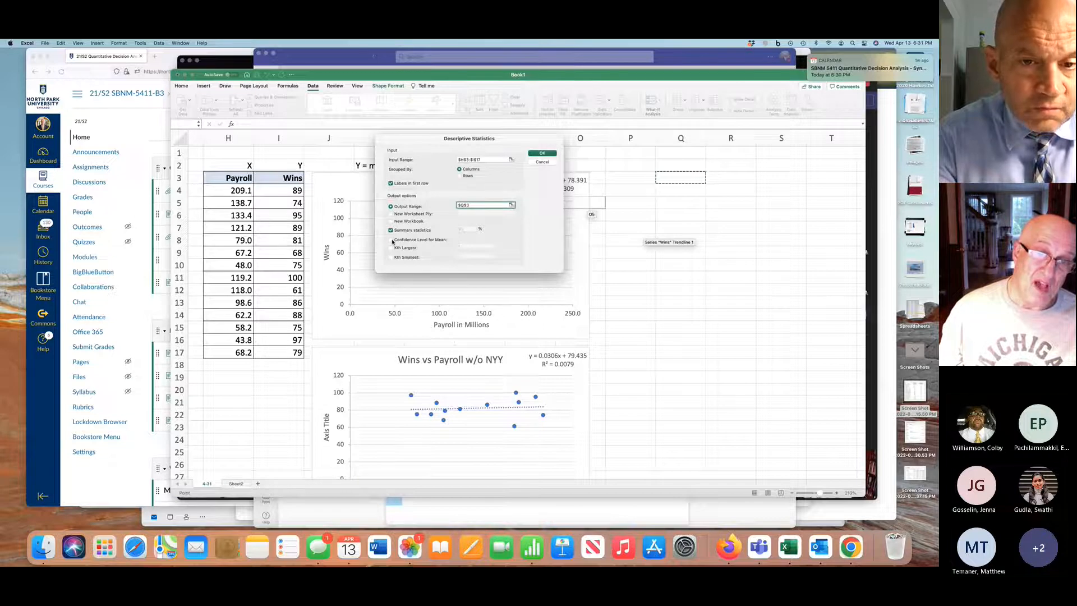
{"action": "left_click", "coordinate": [543, 153]}
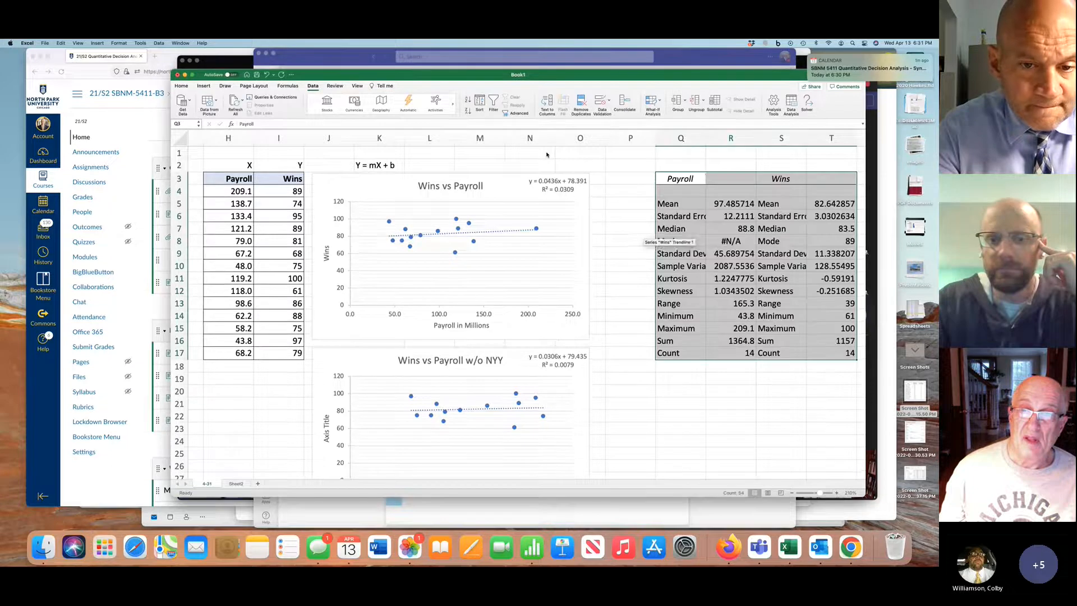
Move the Payroll and Wins headings of the statistics table from Q3:S3 one column over, starting at R3
{"action": "scroll", "coordinate": [746, 192], "scroll_direction": "right", "scroll_amount": 3}
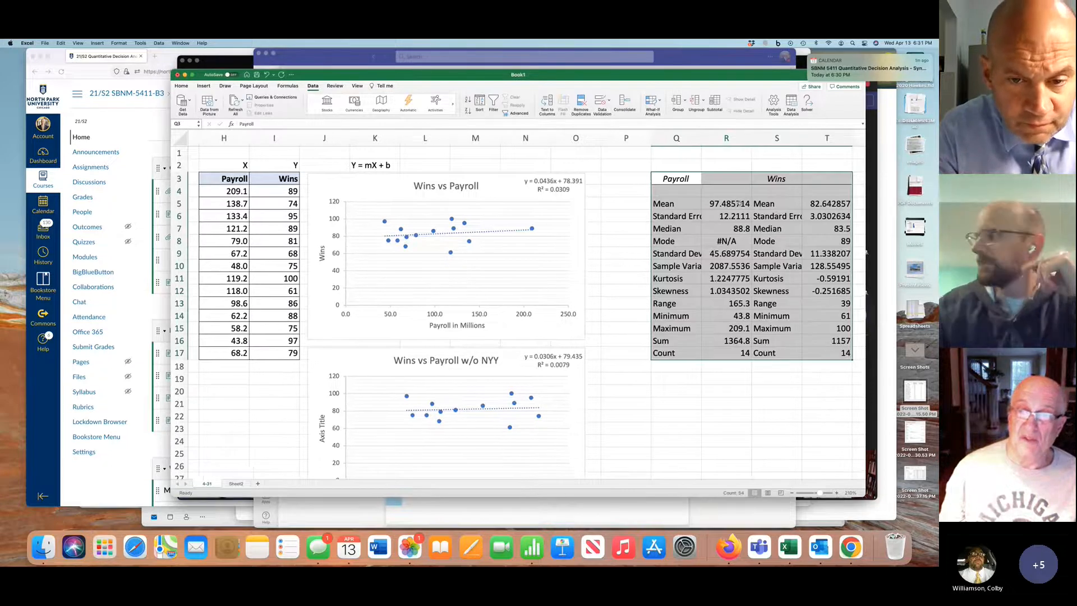
{"action": "left_click_drag", "start_coordinate": [585, 179], "coordinate": [694, 178]}
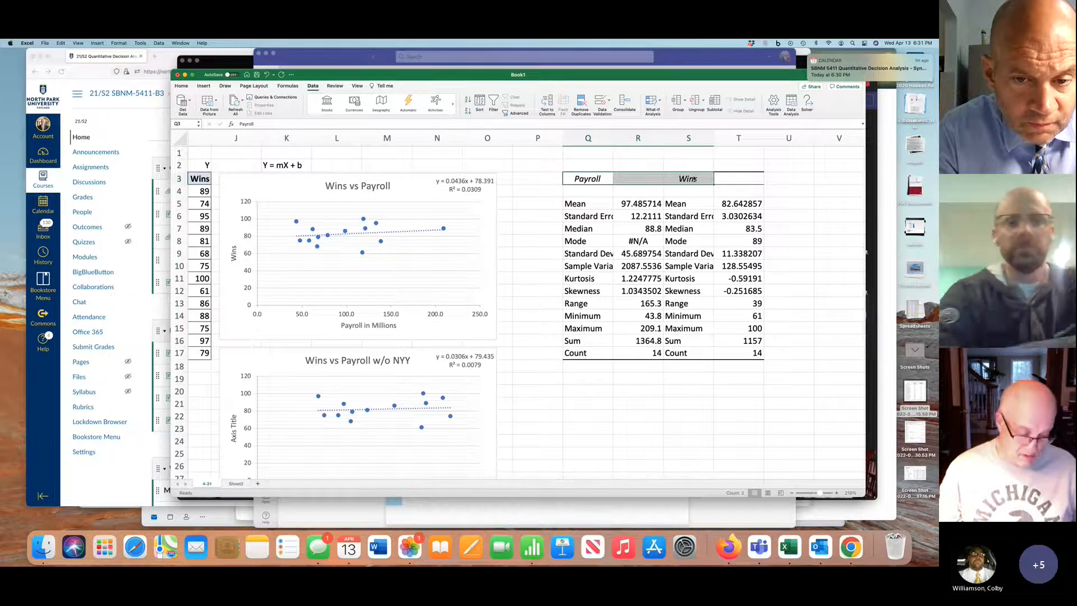
{"action": "key", "text": "super+c"}
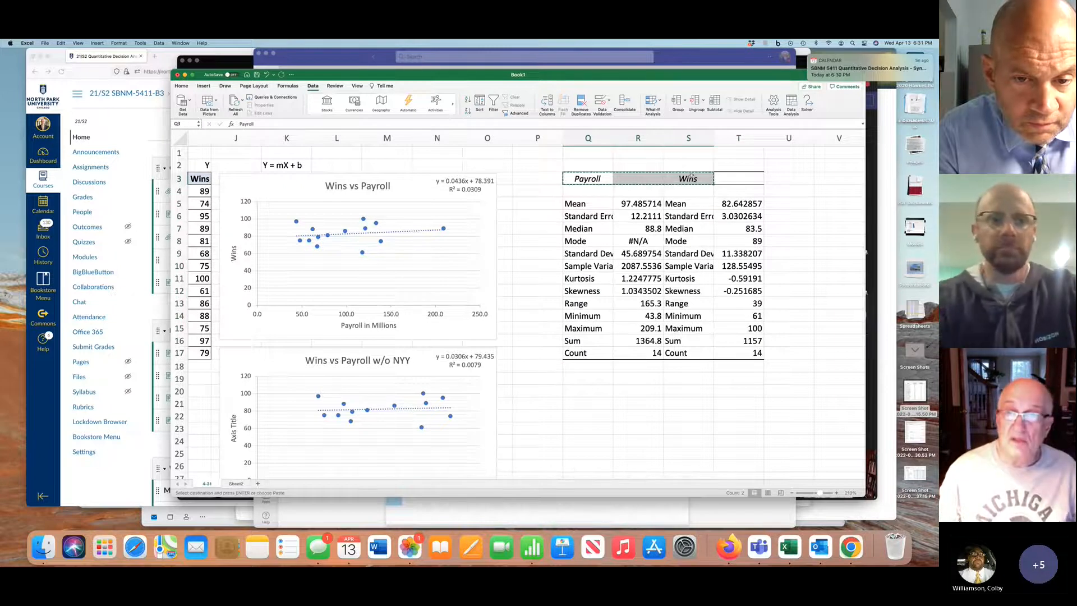
{"action": "left_click", "coordinate": [644, 180]}
{"action": "key", "text": "super+v"}
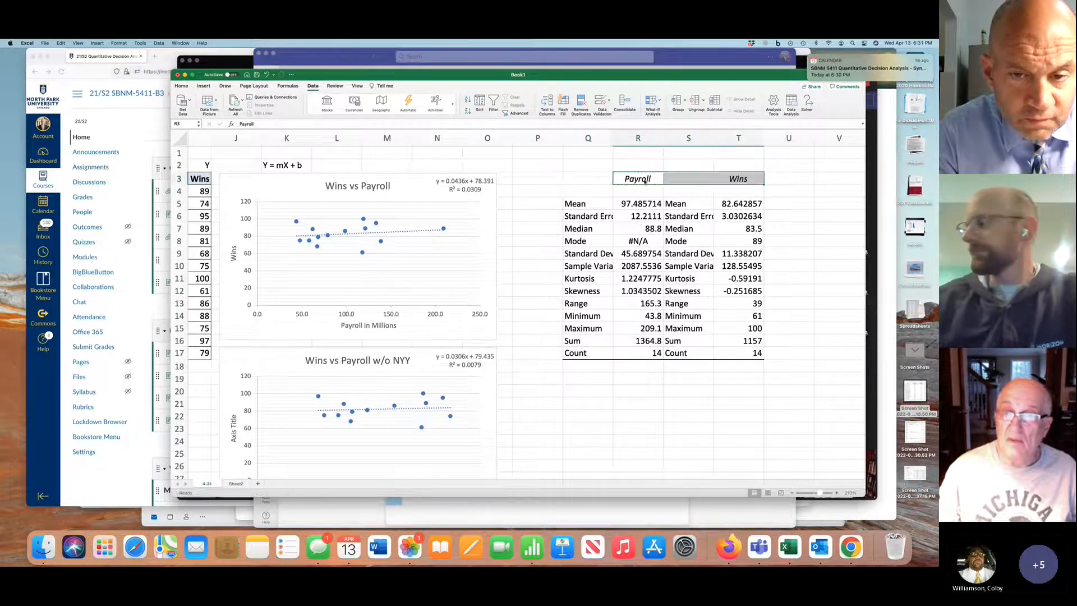
Delete column S, which repeats the statistic labels between the Payroll and Wins values
{"action": "left_click", "coordinate": [686, 139]}
{"action": "right_click", "coordinate": [687, 138]}
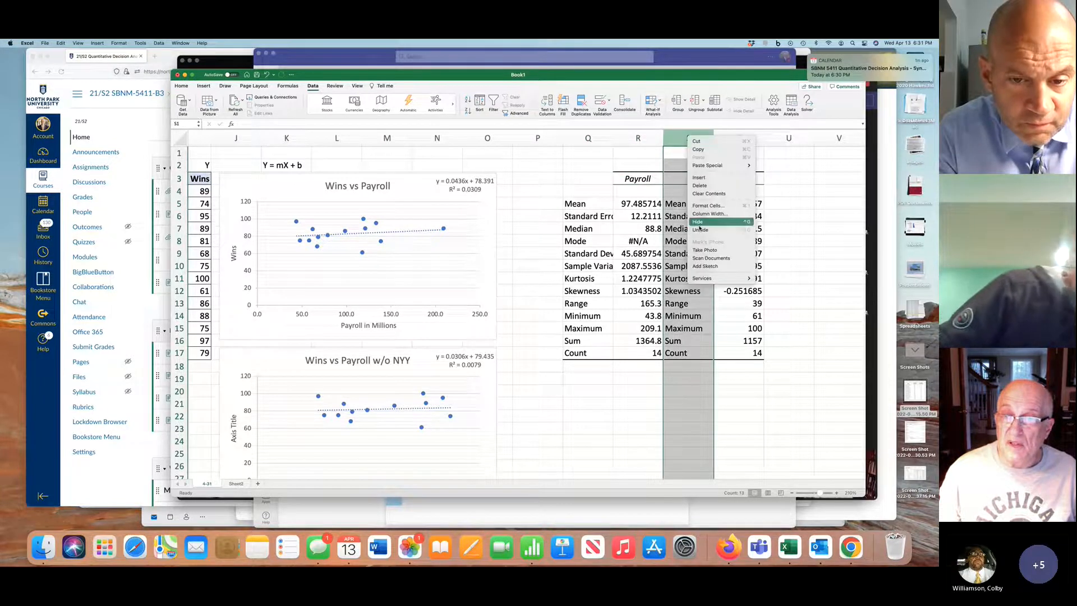
{"action": "left_click", "coordinate": [701, 186]}
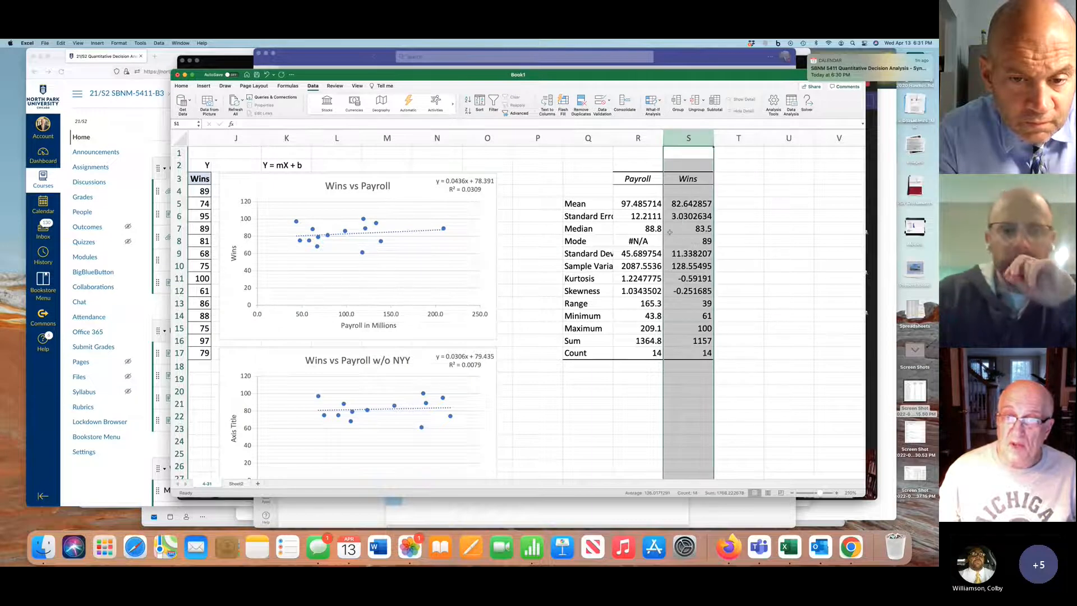
Format the Mean, Standard Error and Median values for Payroll and Wins to one decimal place
{"action": "left_click_drag", "start_coordinate": [648, 207], "coordinate": [671, 223]}
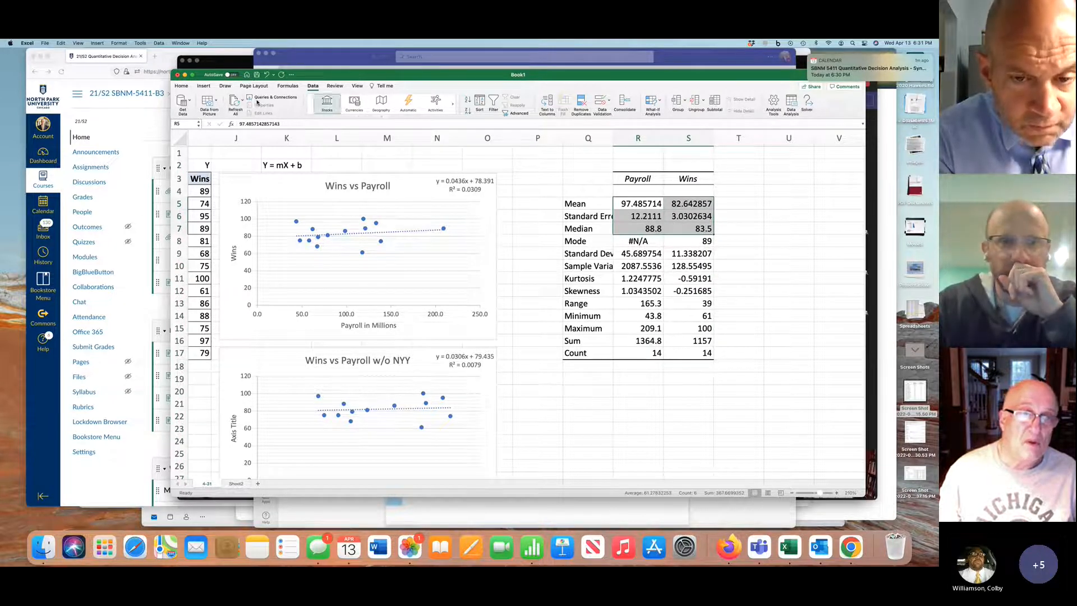
{"action": "left_click", "coordinate": [181, 85]}
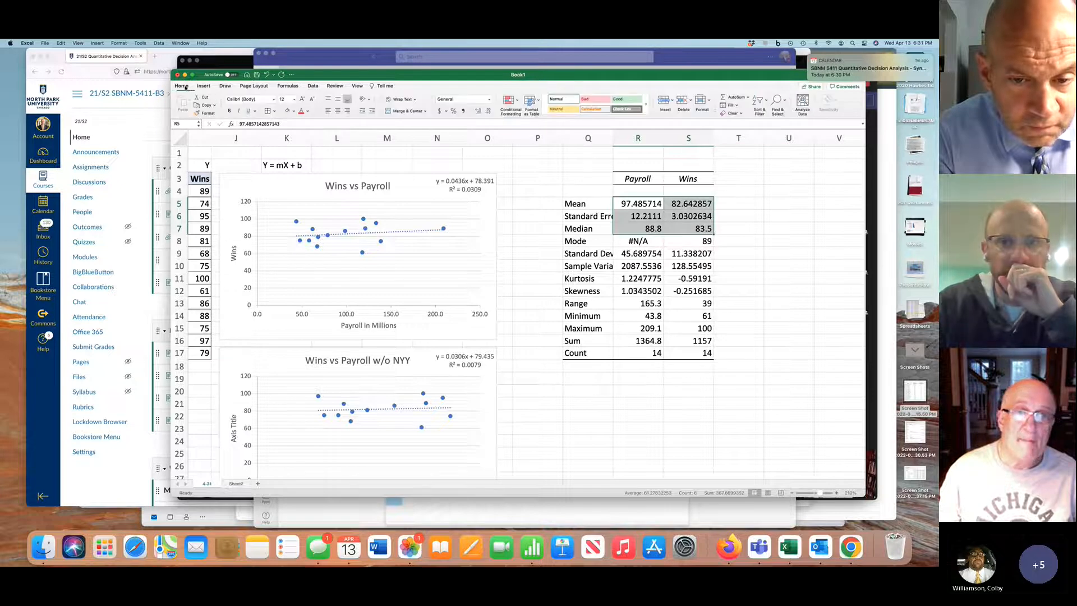
{"action": "left_click", "coordinate": [488, 111]}
{"action": "left_click", "coordinate": [488, 111]}
{"action": "left_click", "coordinate": [488, 111]}
{"action": "left_click", "coordinate": [488, 111]}
{"action": "left_click", "coordinate": [488, 111]}
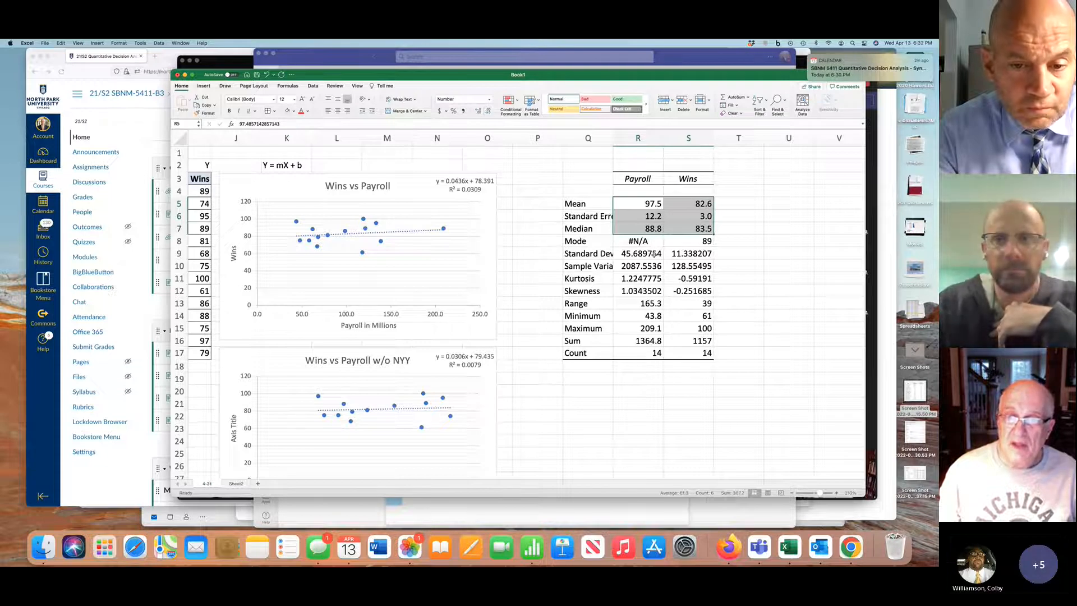
Widen column Q to fit its labels and format the Standard Deviation through Skewness values to three decimal places
{"action": "double_click", "coordinate": [613, 139]}
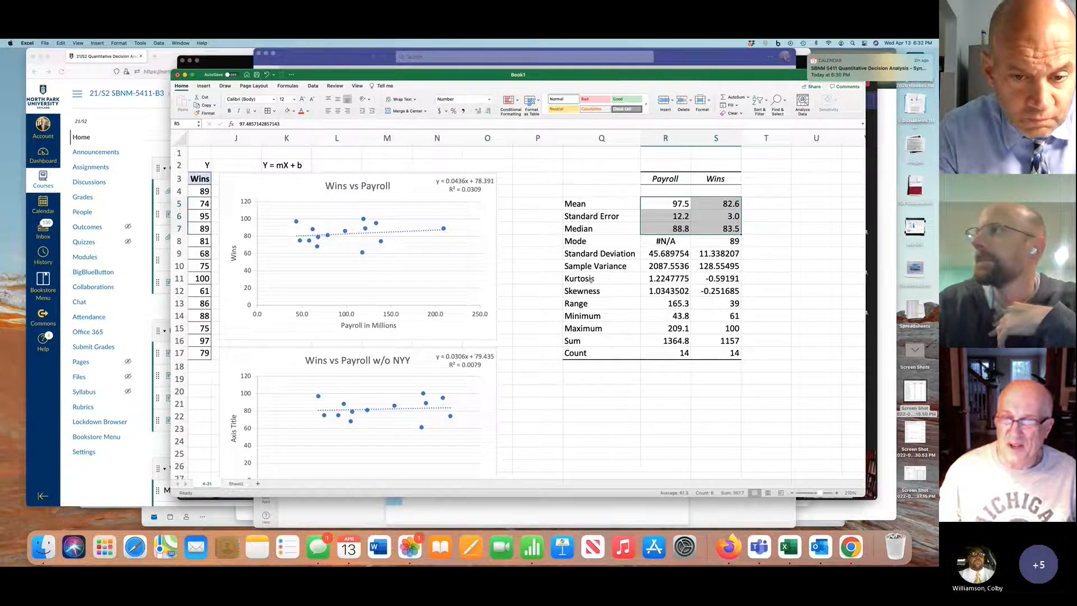
{"action": "left_click_drag", "start_coordinate": [672, 253], "coordinate": [724, 290]}
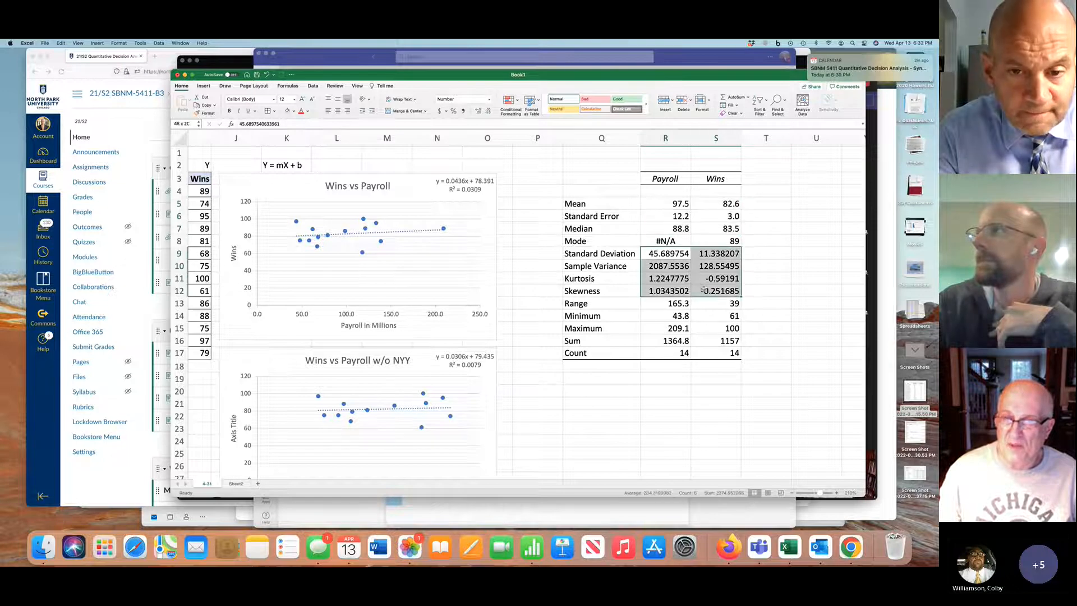
{"action": "left_click", "coordinate": [488, 112]}
{"action": "left_click", "coordinate": [488, 112]}
{"action": "left_click", "coordinate": [487, 112]}
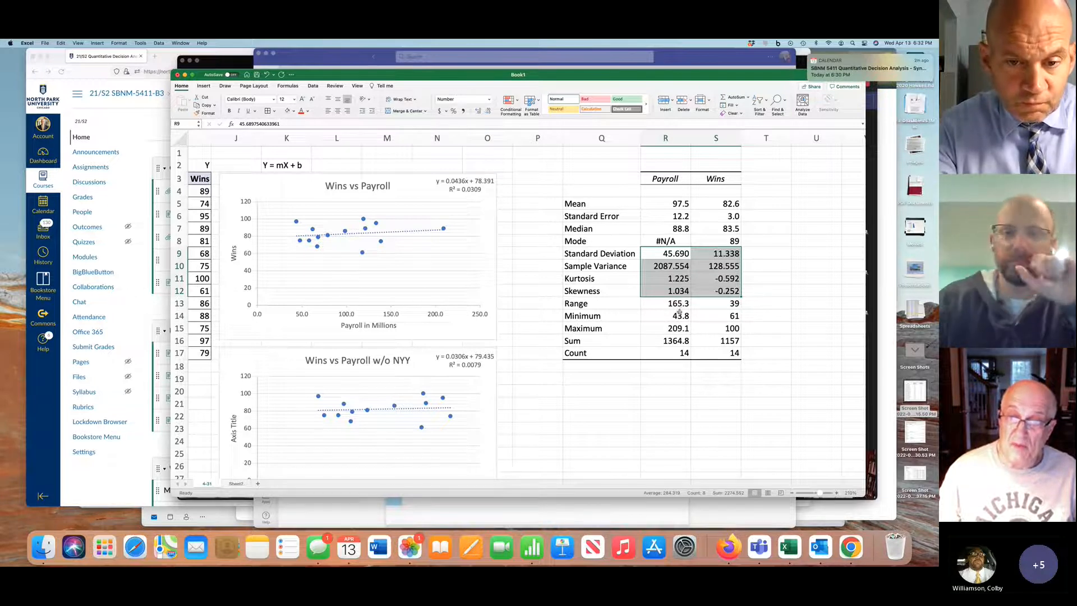
{"action": "left_click", "coordinate": [678, 305]}
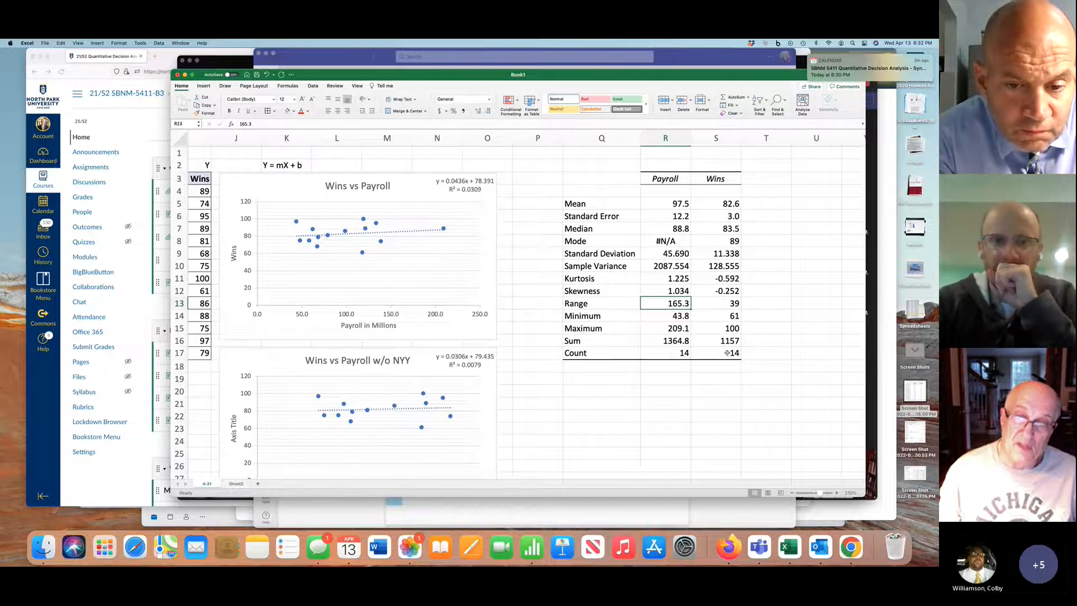
{"action": "scroll", "coordinate": [726, 353], "scroll_direction": "right", "scroll_amount": 5}
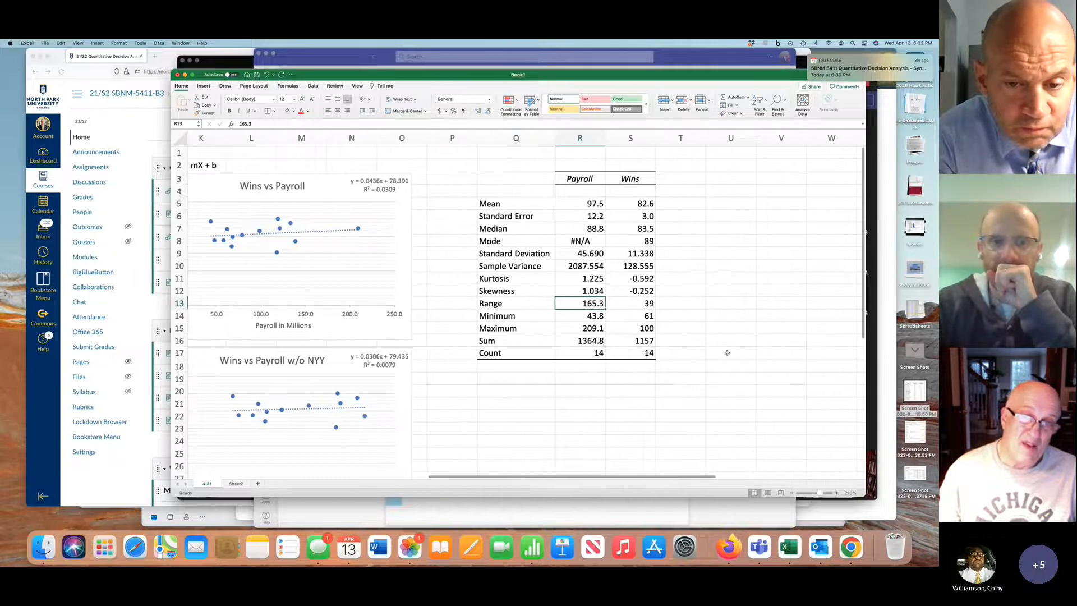
{"action": "scroll", "coordinate": [727, 353], "scroll_direction": "left", "scroll_amount": 3}
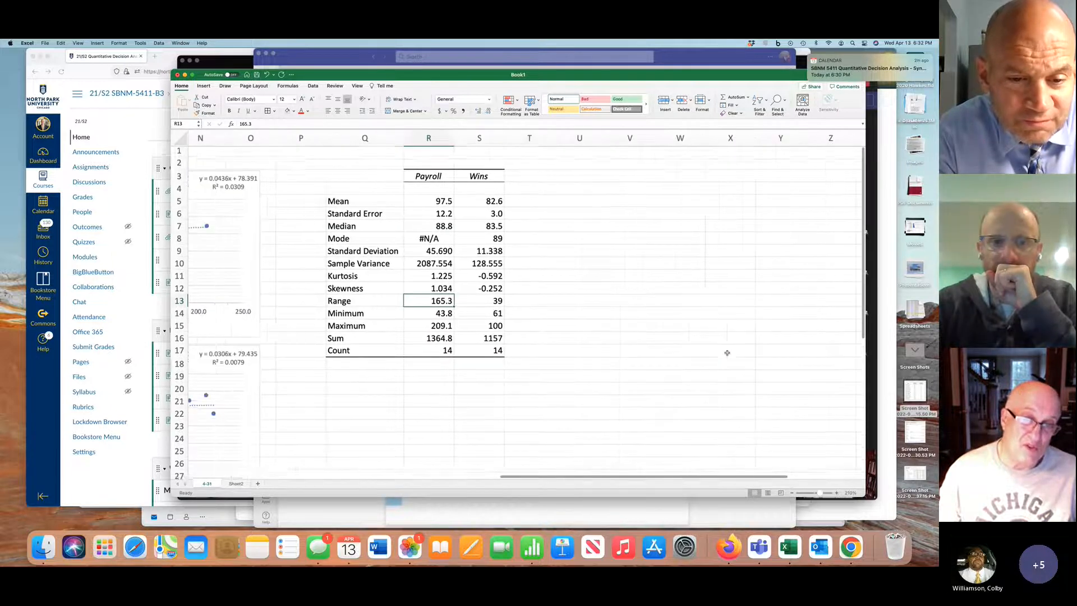
{"action": "scroll", "coordinate": [726, 353], "scroll_direction": "left", "scroll_amount": 2}
{"action": "scroll", "coordinate": [727, 353], "scroll_direction": "right", "scroll_amount": 1}
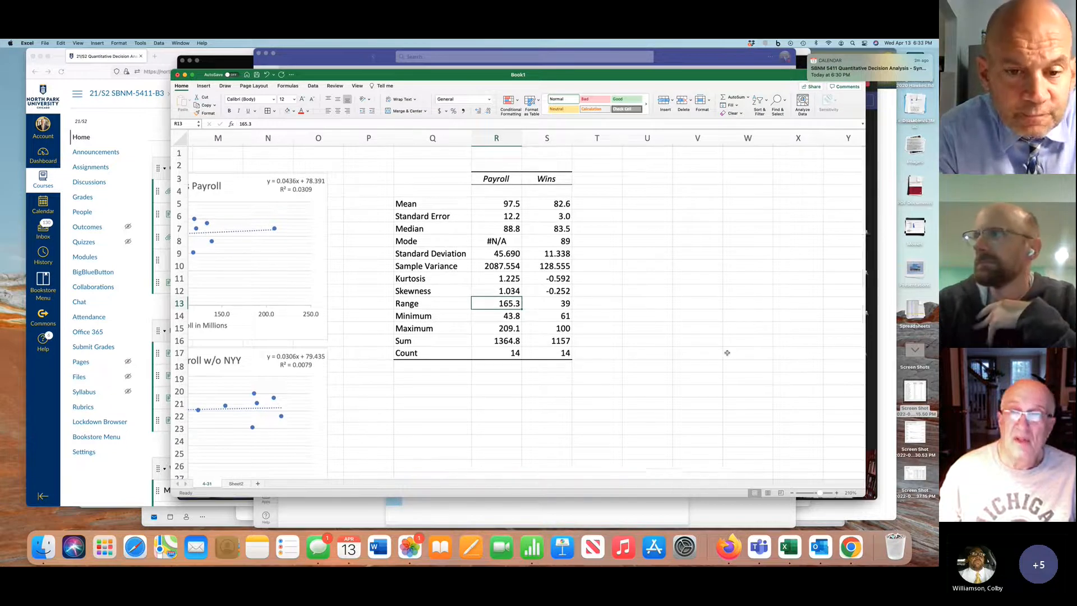
{"action": "scroll", "coordinate": [727, 353], "scroll_direction": "left", "scroll_amount": 10}
{"action": "scroll", "coordinate": [728, 353], "scroll_direction": "right", "scroll_amount": 4}
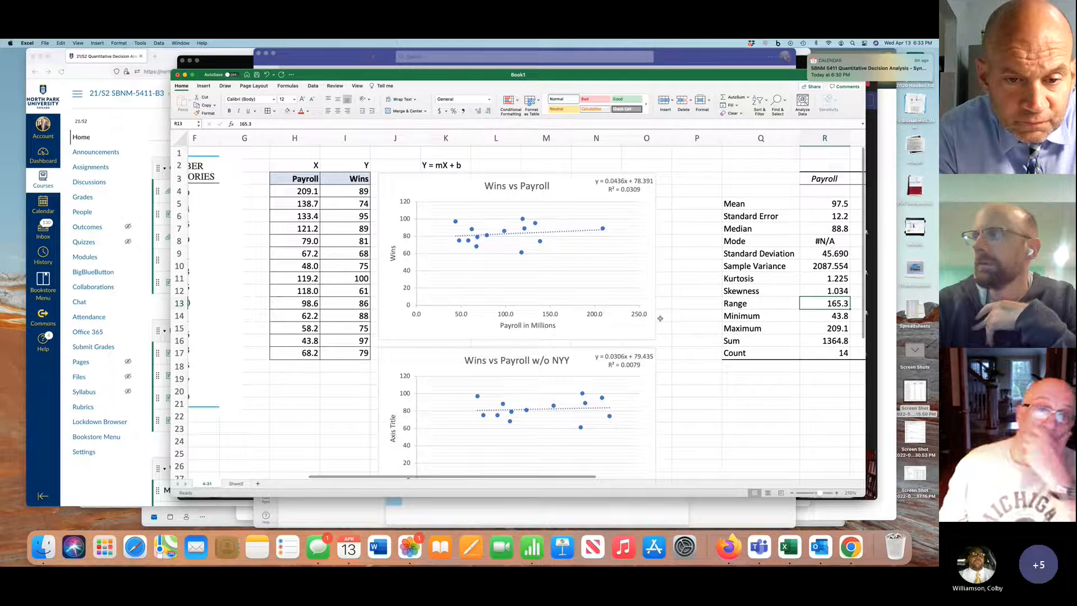
Start a Regression analysis with the Wins column I3:I17 as the Y range and the Payroll column H3:H17 as the X range
{"action": "left_click", "coordinate": [313, 87]}
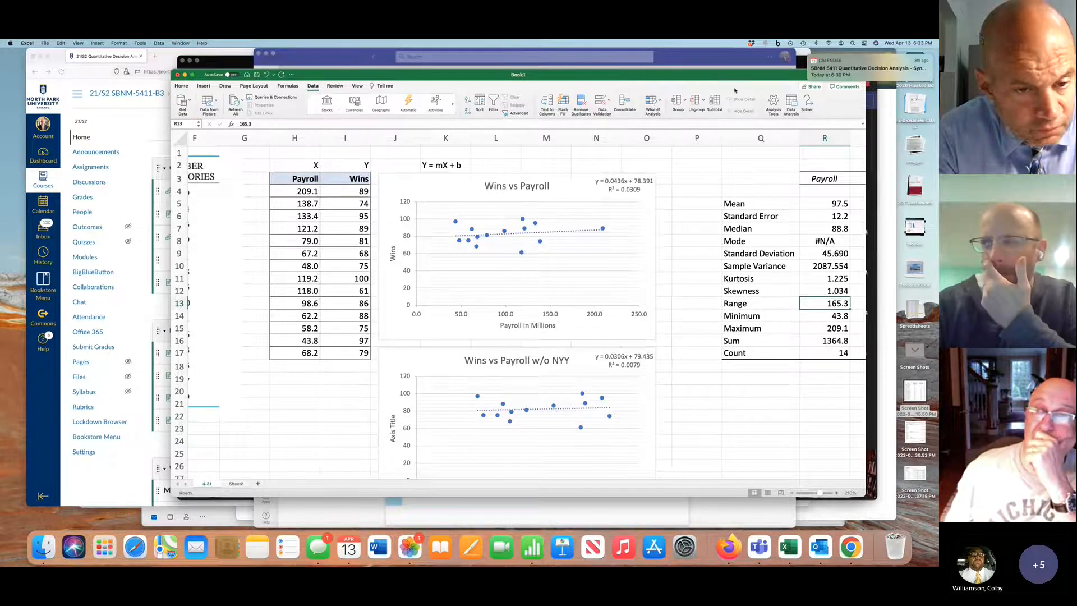
{"action": "left_click", "coordinate": [792, 104]}
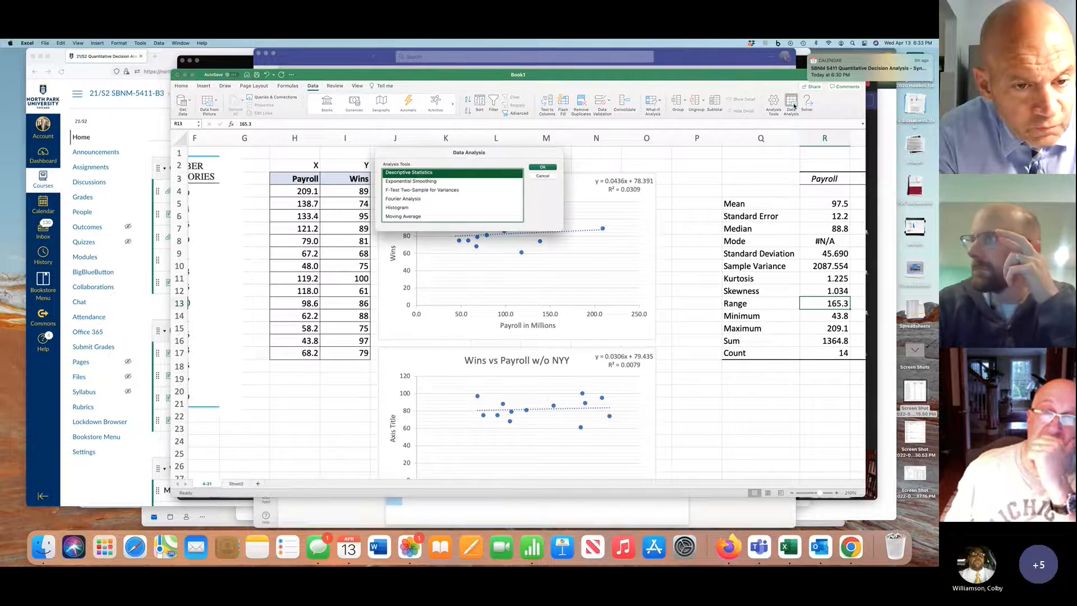
{"action": "scroll", "coordinate": [454, 198], "scroll_direction": "down", "scroll_amount": 3}
{"action": "left_click", "coordinate": [403, 212]}
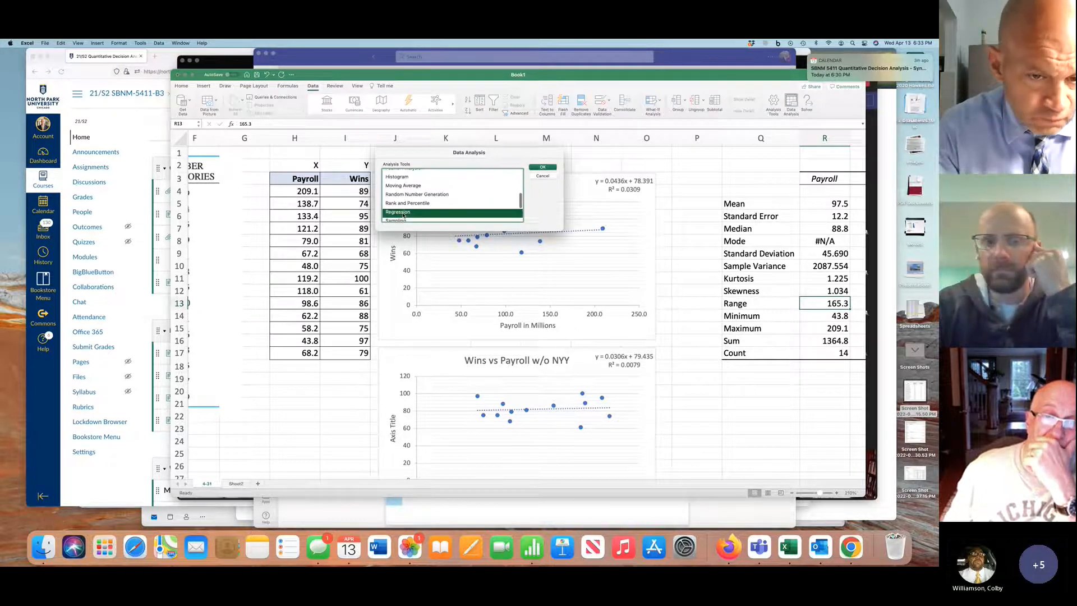
{"action": "left_click", "coordinate": [539, 169]}
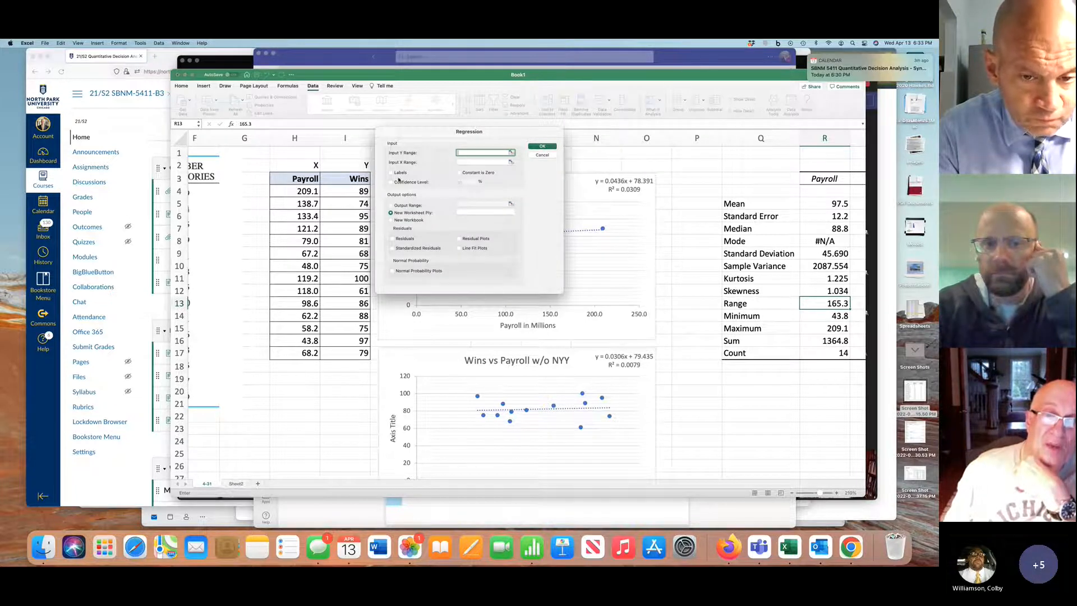
{"action": "left_click_drag", "start_coordinate": [366, 178], "coordinate": [364, 352]}
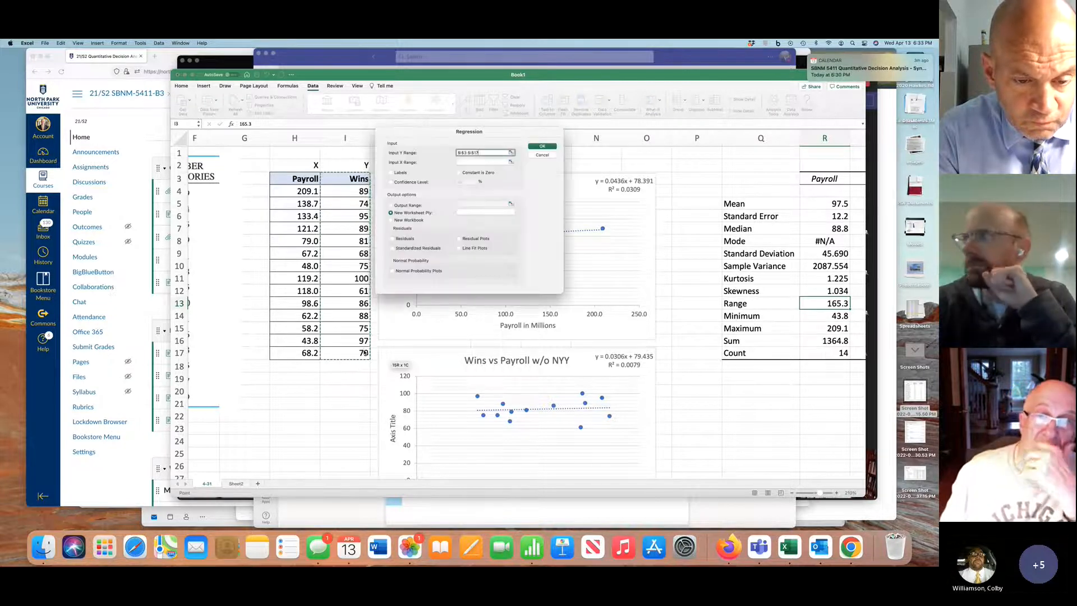
{"action": "left_click", "coordinate": [466, 162]}
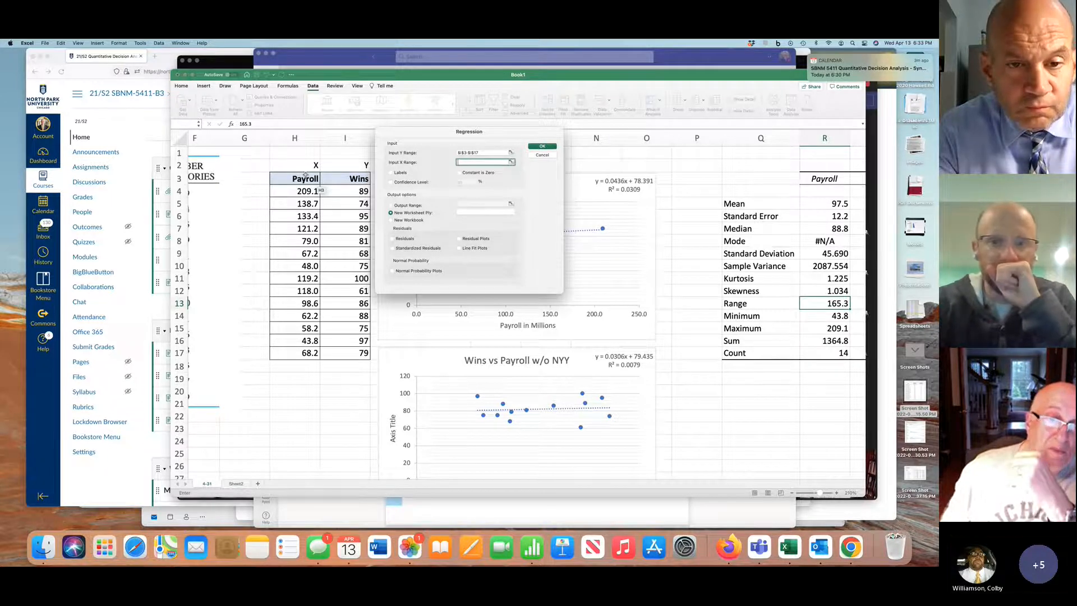
{"action": "left_click_drag", "start_coordinate": [305, 178], "coordinate": [289, 351]}
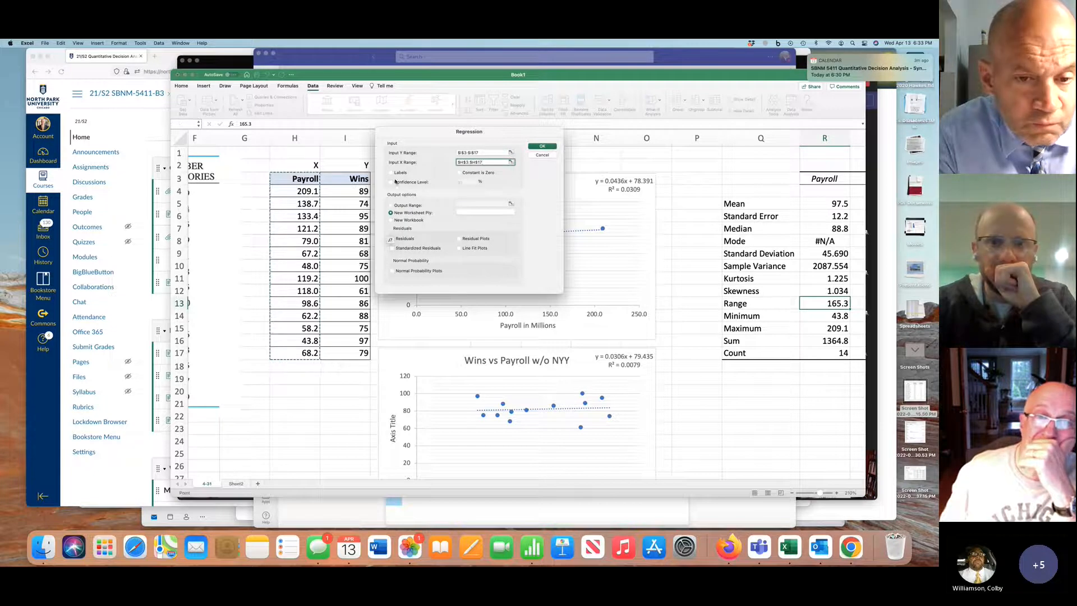
Include labels in the regression, send its output to cell U3 of the current sheet, and run the analysis
{"action": "left_click", "coordinate": [391, 173]}
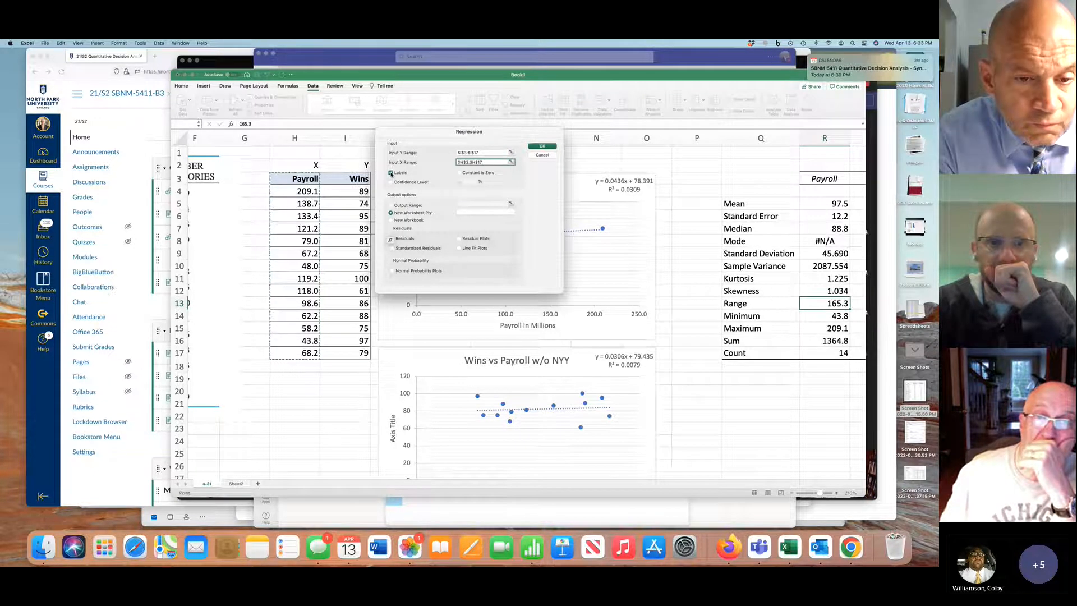
{"action": "left_click", "coordinate": [405, 207]}
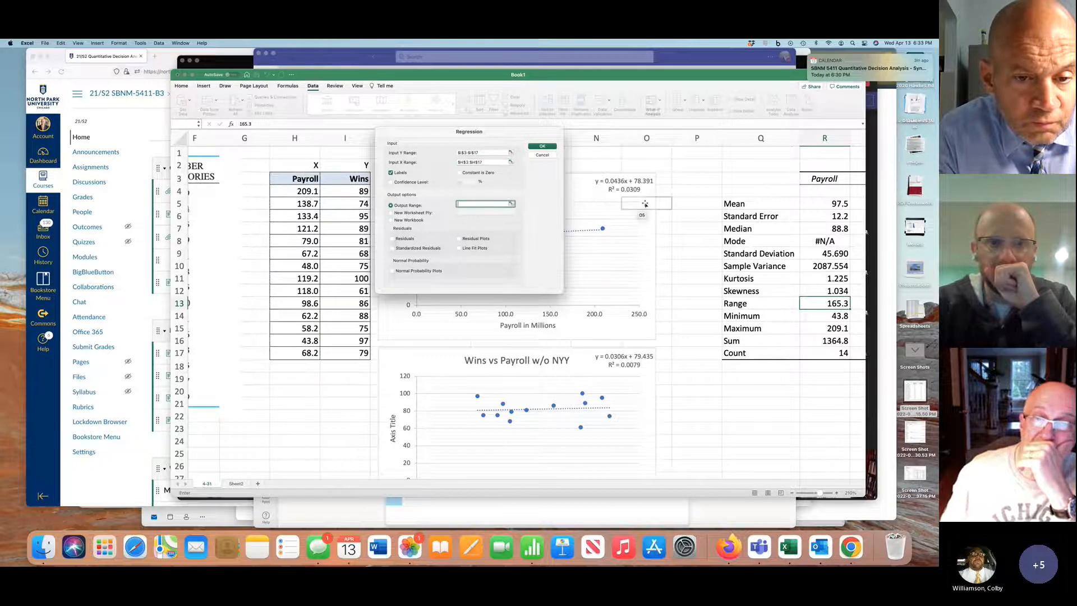
{"action": "scroll", "coordinate": [645, 205], "scroll_direction": "right", "scroll_amount": 1}
{"action": "scroll", "coordinate": [645, 206], "scroll_direction": "right", "scroll_amount": 5}
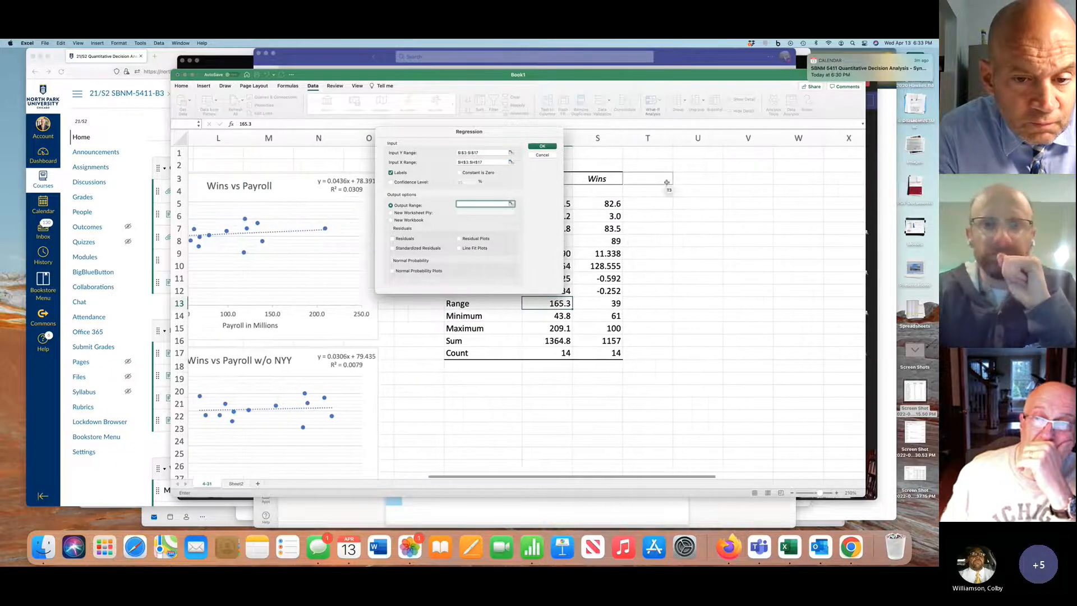
{"action": "left_click", "coordinate": [695, 176]}
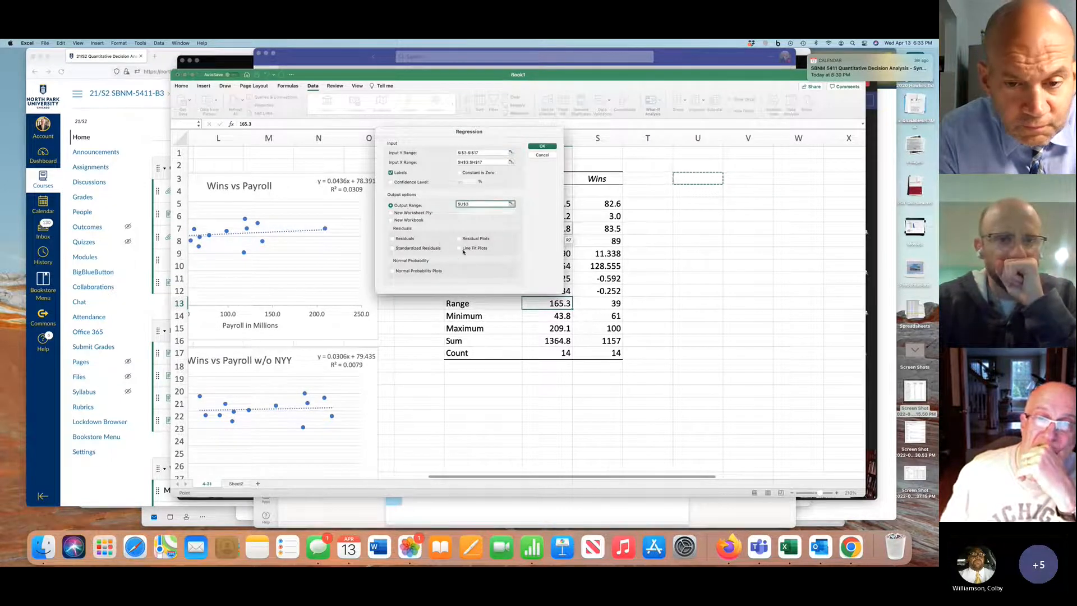
{"action": "left_click", "coordinate": [543, 147]}
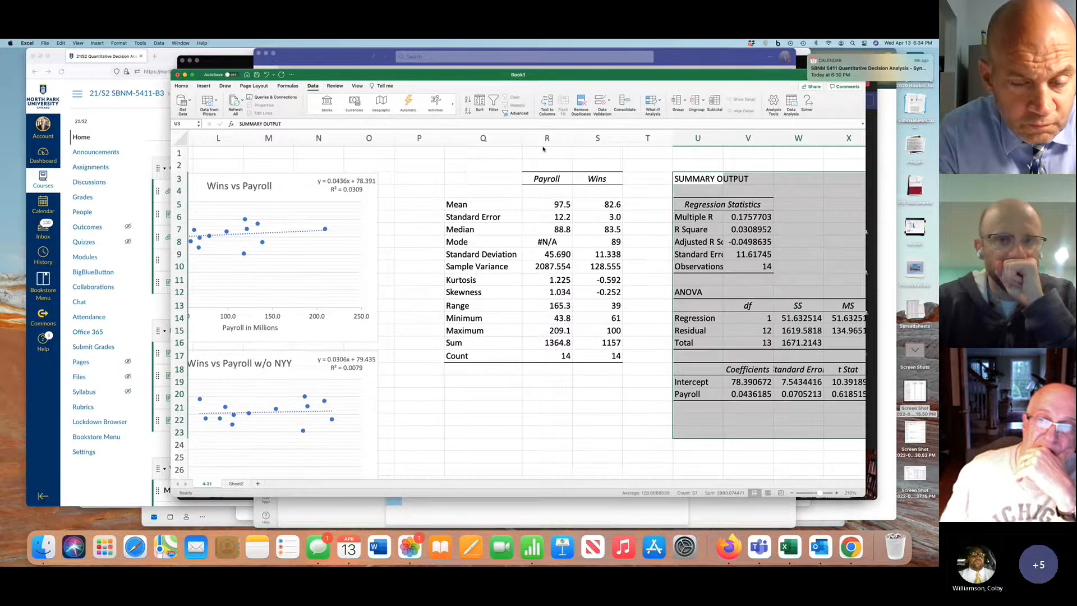
Widen column U to fit its labels and format the Multiple R through Standard Error values in V6:V9 to three decimal places
{"action": "scroll", "coordinate": [602, 265], "scroll_direction": "right", "scroll_amount": 1}
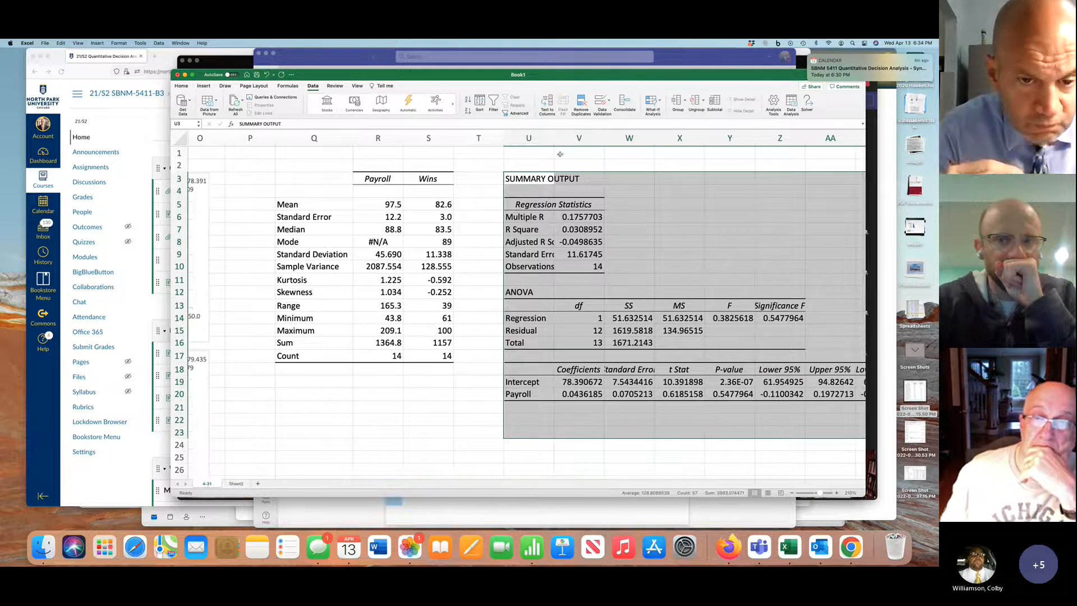
{"action": "mouse_move", "coordinate": [553, 138]}
{"action": "left_mouse_down"}
{"action": "mouse_move", "coordinate": [586, 137]}
{"action": "mouse_move", "coordinate": [552, 138]}
{"action": "left_mouse_up"}
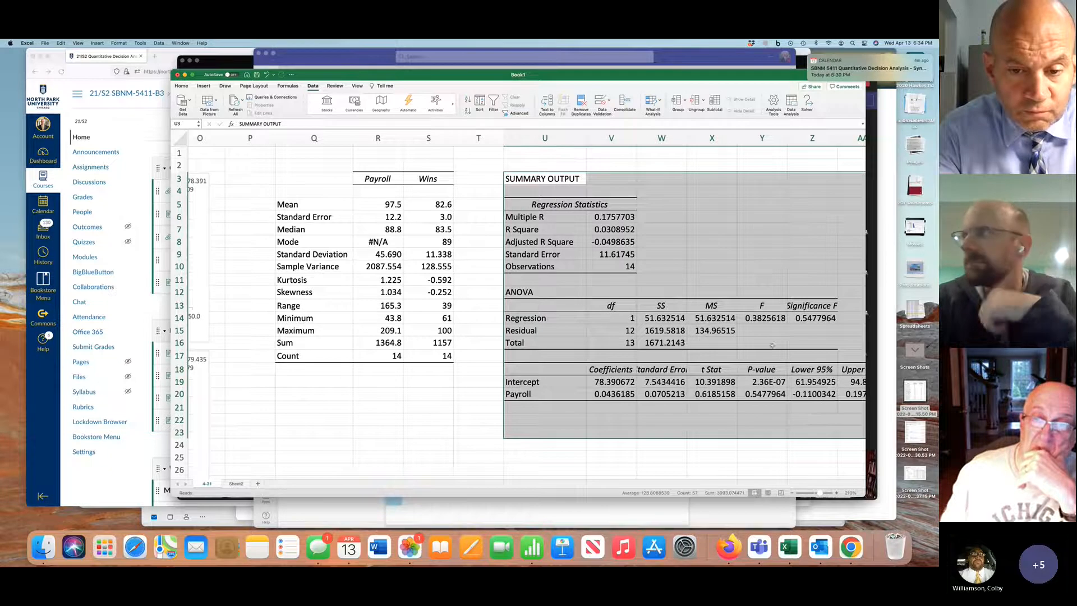
{"action": "left_click_drag", "start_coordinate": [614, 217], "coordinate": [619, 256]}
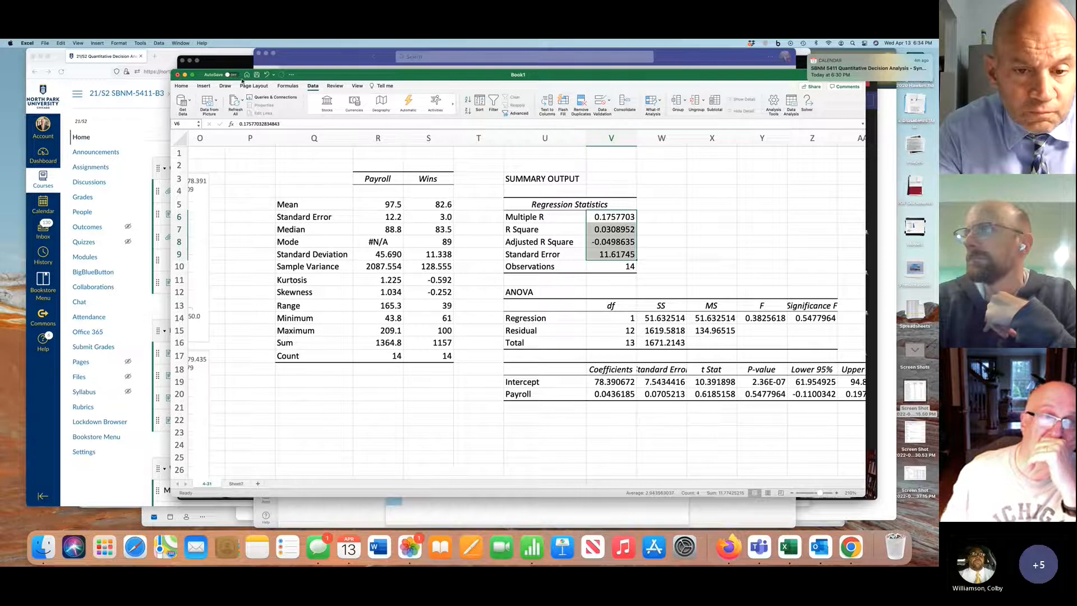
{"action": "left_click", "coordinate": [184, 86]}
{"action": "left_click", "coordinate": [488, 113]}
{"action": "left_click", "coordinate": [488, 112]}
{"action": "left_click", "coordinate": [488, 113]}
{"action": "left_click", "coordinate": [488, 113]}
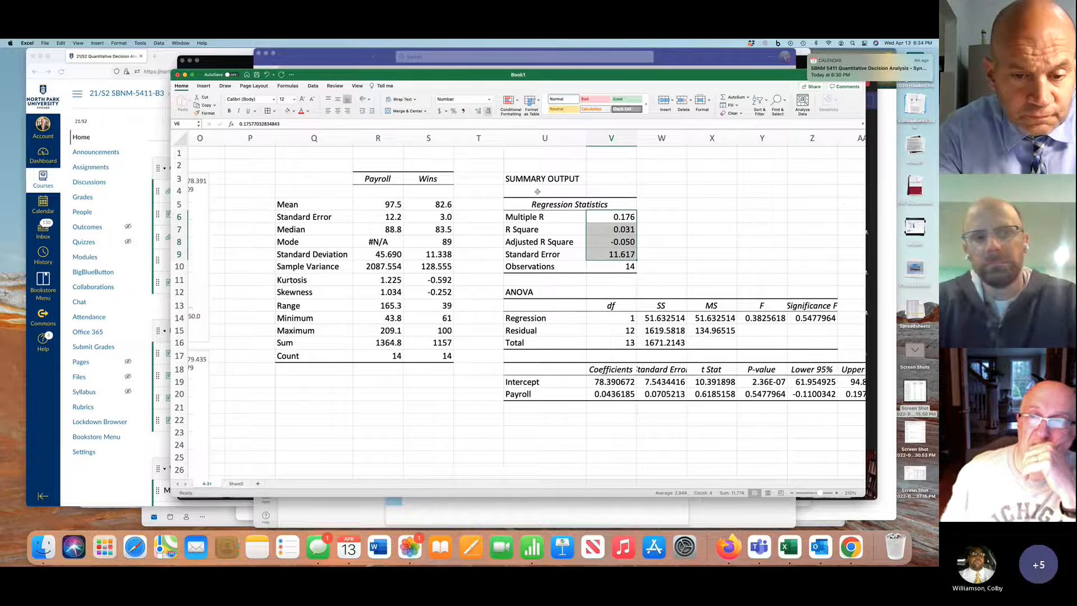
Format the Significance F value in Z14 of the ANOVA table to three decimal places
{"action": "scroll", "coordinate": [721, 368], "scroll_direction": "right", "scroll_amount": 2}
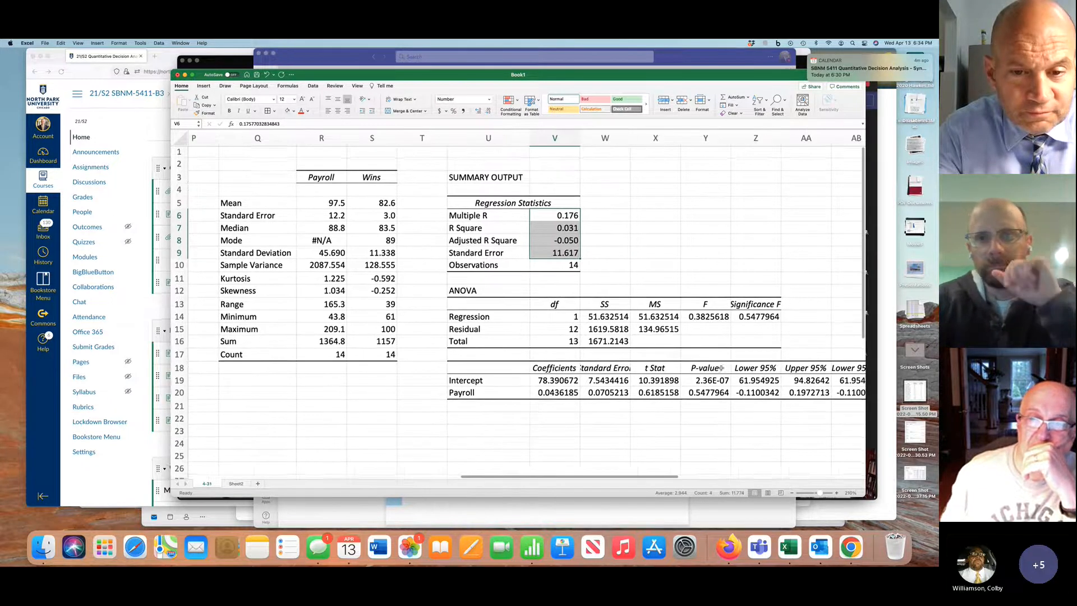
{"action": "scroll", "coordinate": [720, 368], "scroll_direction": "right", "scroll_amount": 2}
{"action": "scroll", "coordinate": [721, 368], "scroll_direction": "down", "scroll_amount": 1}
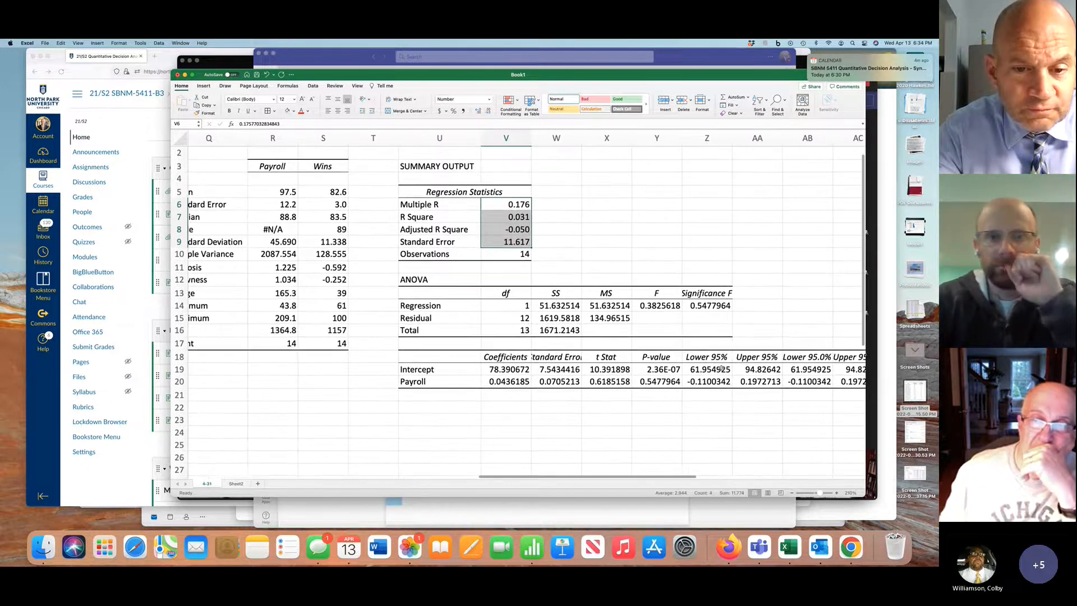
{"action": "left_click", "coordinate": [708, 305]}
{"action": "left_click", "coordinate": [660, 304]}
{"action": "left_click", "coordinate": [689, 304]}
{"action": "left_click", "coordinate": [489, 110]}
{"action": "left_click", "coordinate": [489, 110]}
{"action": "left_click", "coordinate": [488, 111]}
{"action": "left_click", "coordinate": [488, 110]}
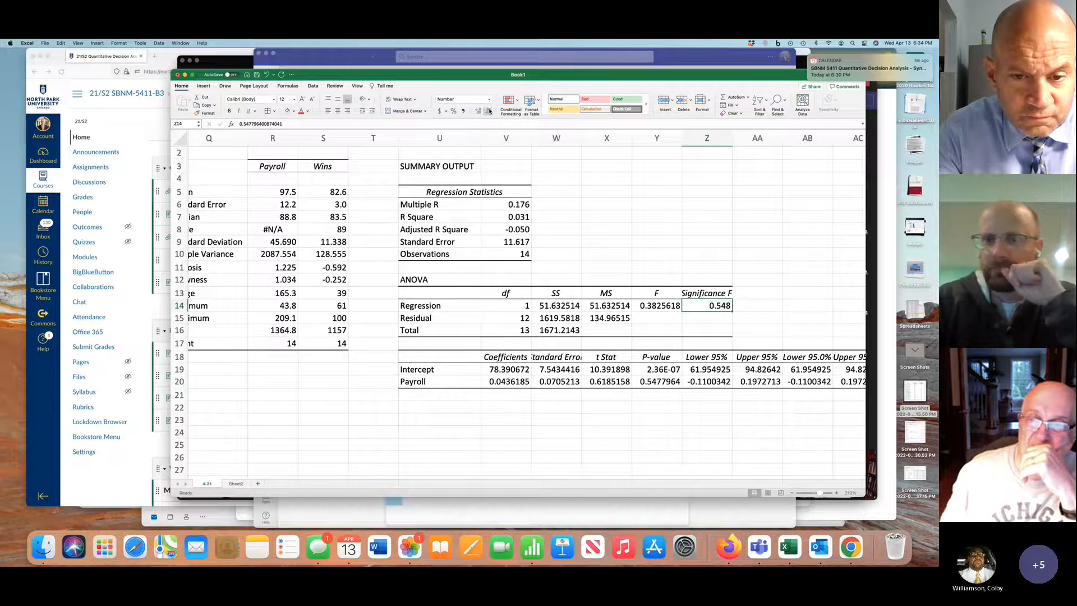
Highlight the R Square value in V7 with a yellow fill
{"action": "left_click", "coordinate": [518, 217]}
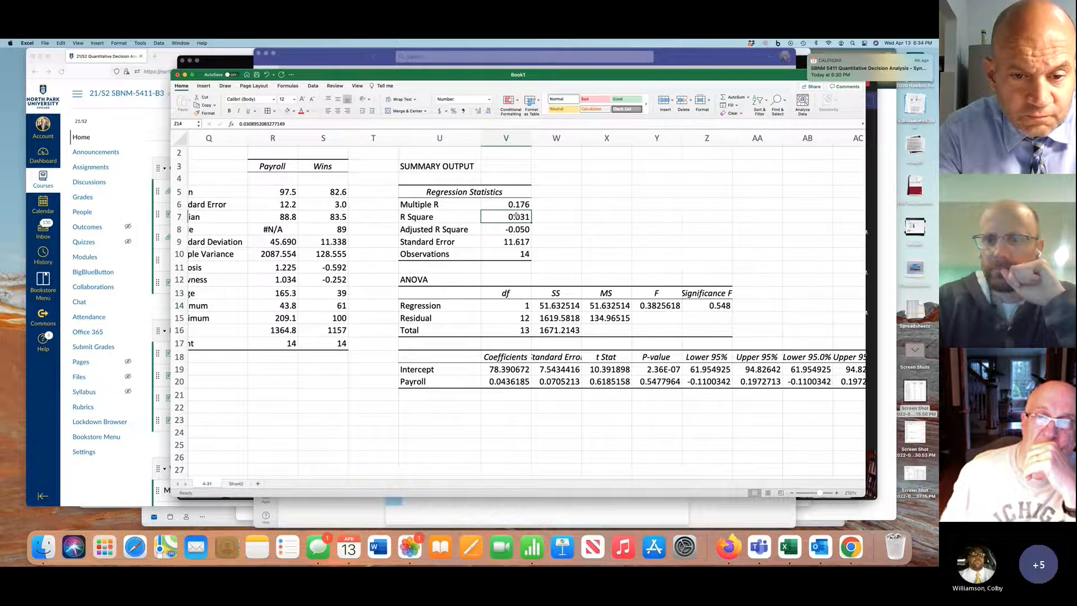
{"action": "left_click", "coordinate": [294, 111]}
{"action": "left_click", "coordinate": [309, 195]}
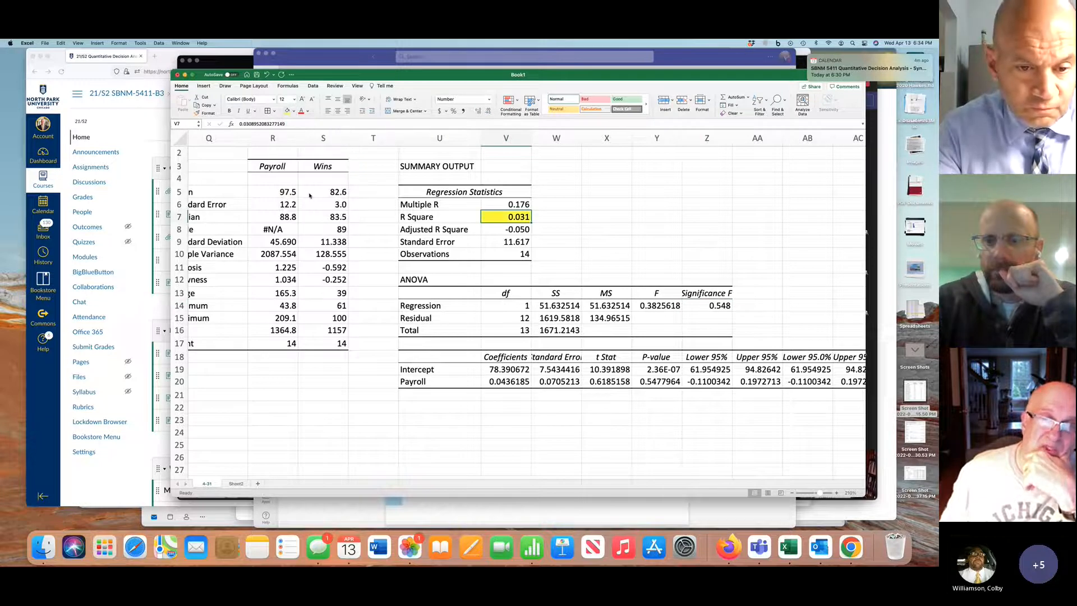
Compare the R Square value in the regression output with the R² on the Wins vs Payroll chart
{"action": "scroll", "coordinate": [407, 270], "scroll_direction": "left", "scroll_amount": 2}
{"action": "scroll", "coordinate": [407, 269], "scroll_direction": "left", "scroll_amount": 5}
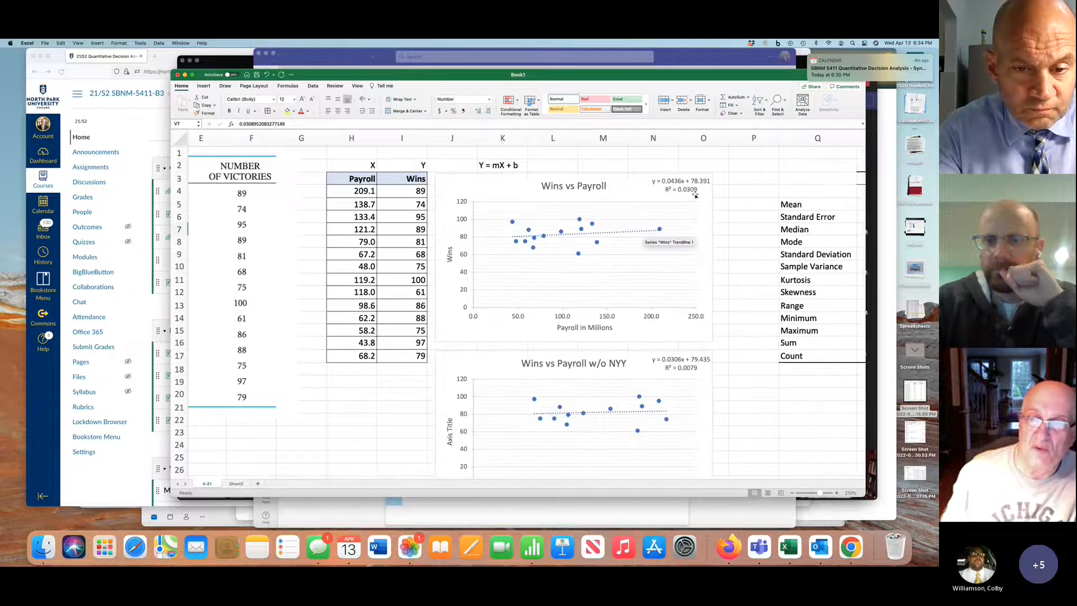
{"action": "scroll", "coordinate": [689, 195], "scroll_direction": "right", "scroll_amount": 10}
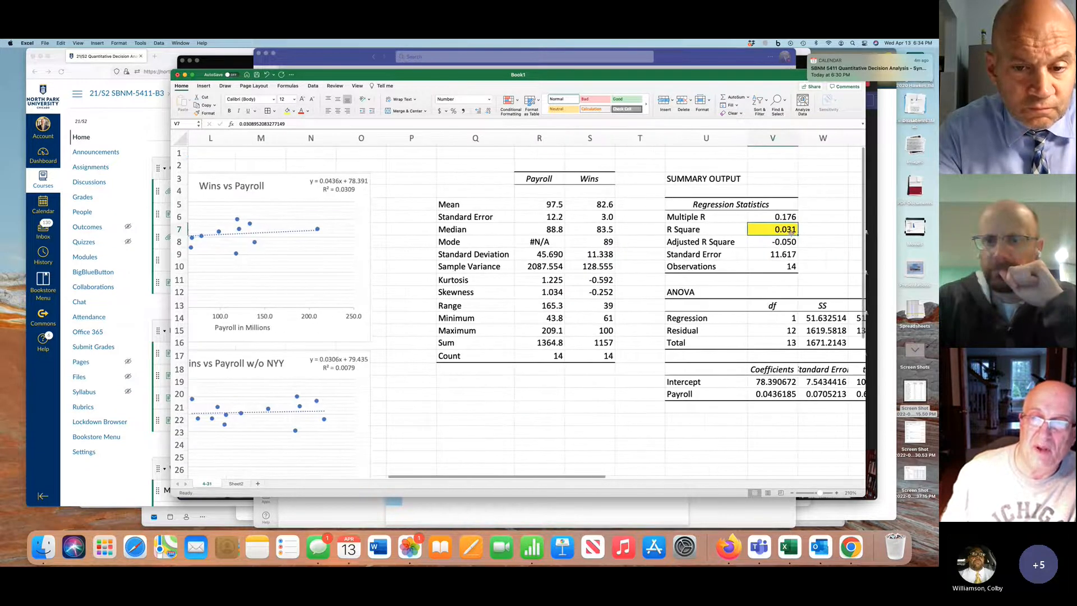
{"action": "left_click", "coordinate": [478, 112]}
{"action": "left_click", "coordinate": [488, 111]}
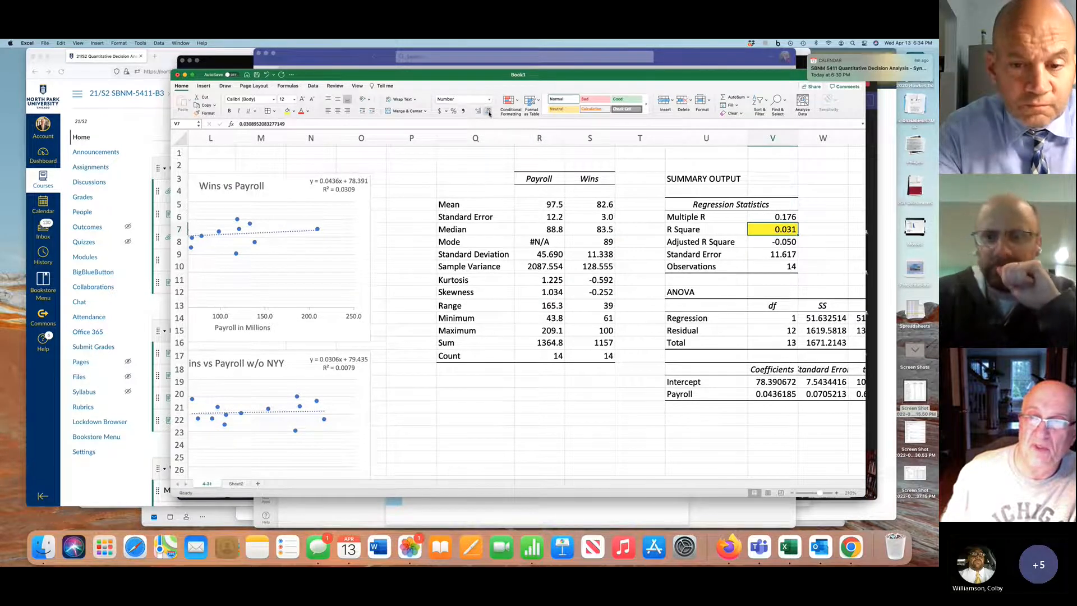
Widen column Z to fit the Significance F heading and fill its value in Z14 with yellow
{"action": "scroll", "coordinate": [586, 203], "scroll_direction": "right", "scroll_amount": 5}
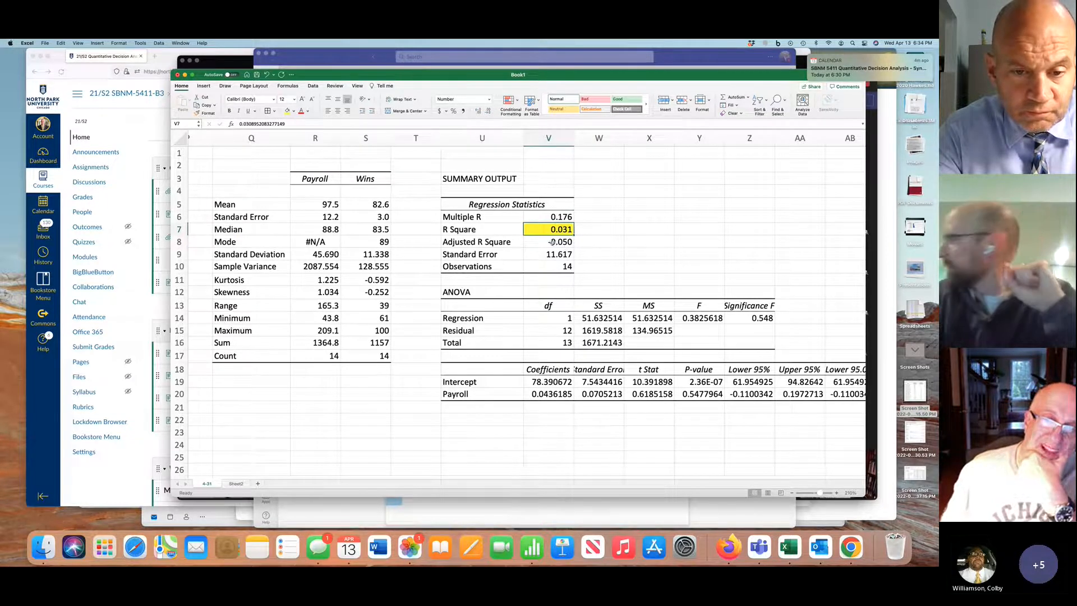
{"action": "left_click", "coordinate": [761, 318]}
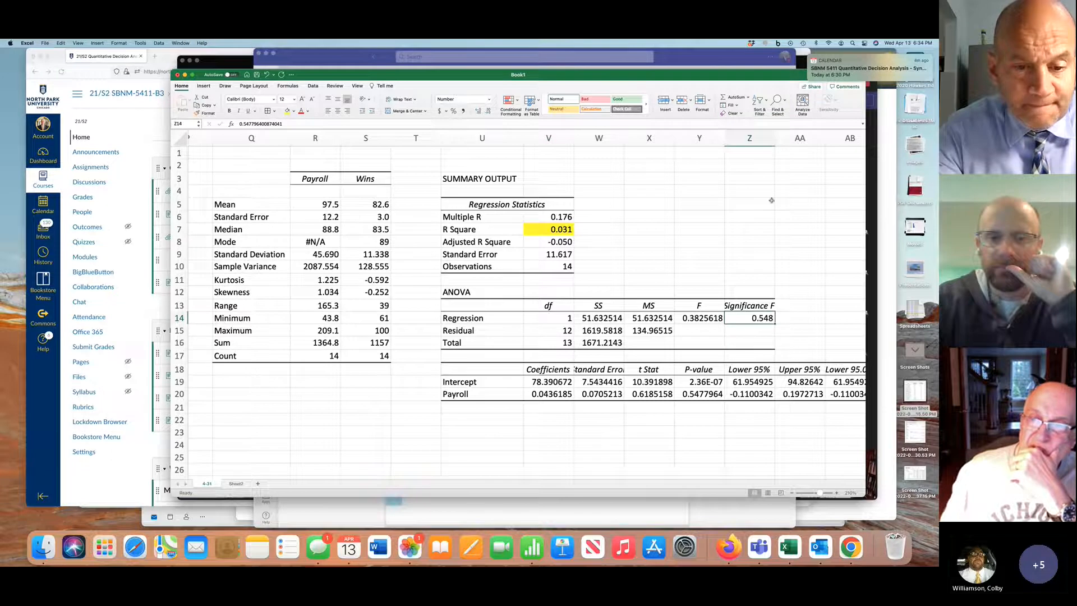
{"action": "left_click_drag", "start_coordinate": [774, 138], "coordinate": [785, 137]}
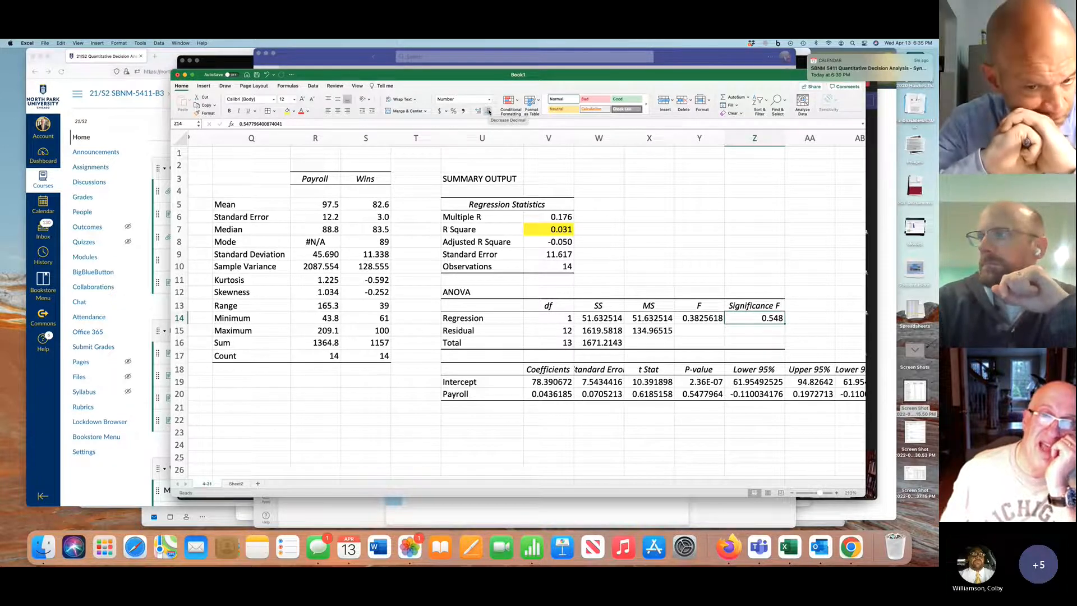
{"action": "left_click", "coordinate": [289, 111]}
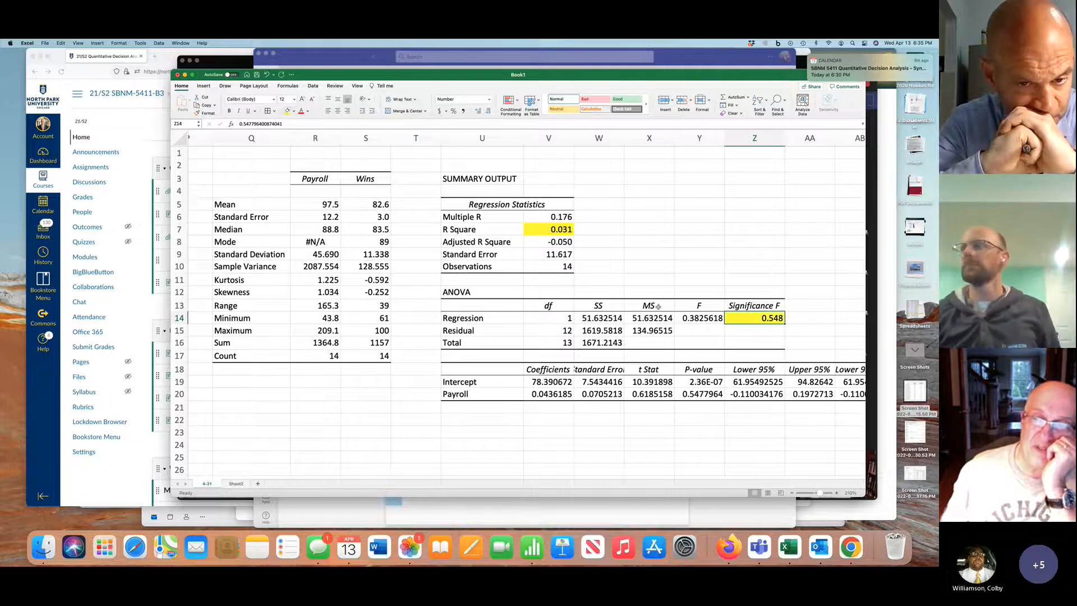
Format the Payroll P-value in Y20 to three decimal places
{"action": "scroll", "coordinate": [677, 423], "scroll_direction": "right", "scroll_amount": 2}
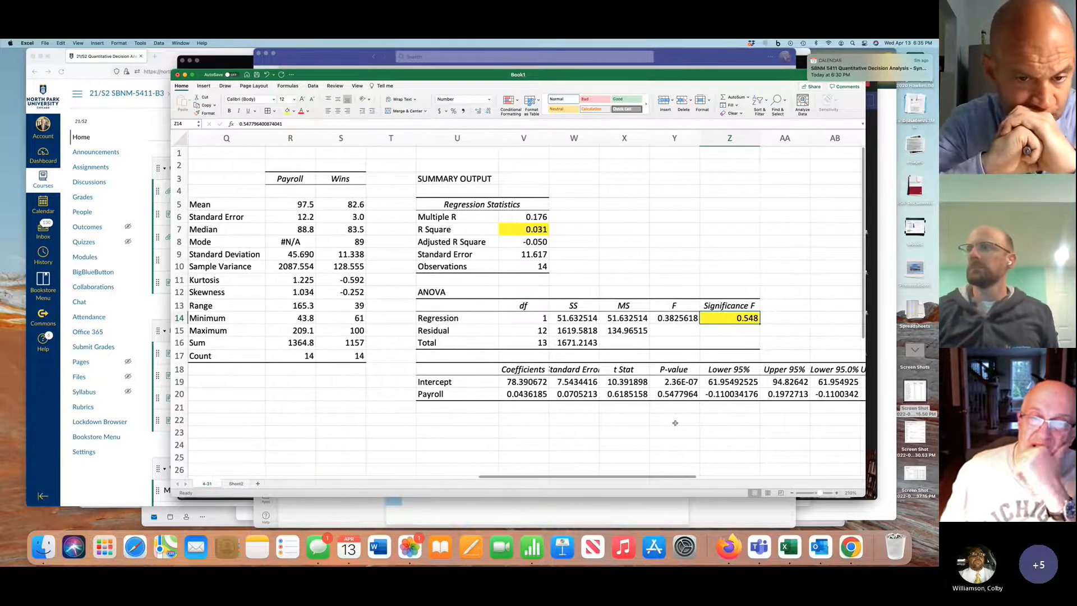
{"action": "left_click", "coordinate": [676, 393]}
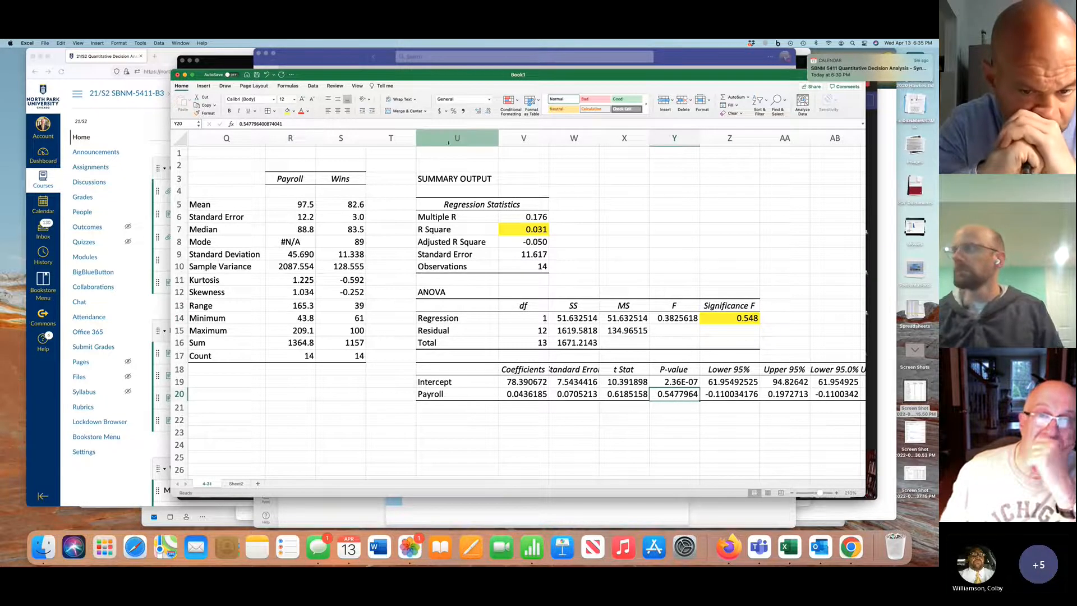
{"action": "left_click", "coordinate": [488, 111]}
{"action": "left_click", "coordinate": [489, 111]}
{"action": "left_click", "coordinate": [488, 111]}
{"action": "left_click", "coordinate": [489, 111]}
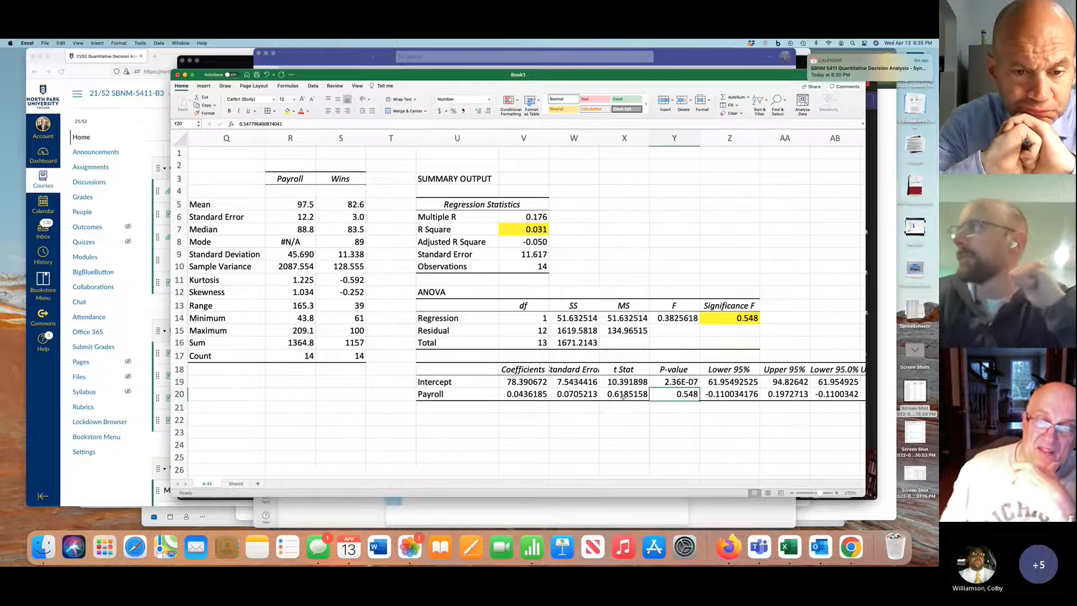
Fill the Coefficients heading and both values beneath it, V18:V20, with yellow
{"action": "left_click", "coordinate": [525, 395]}
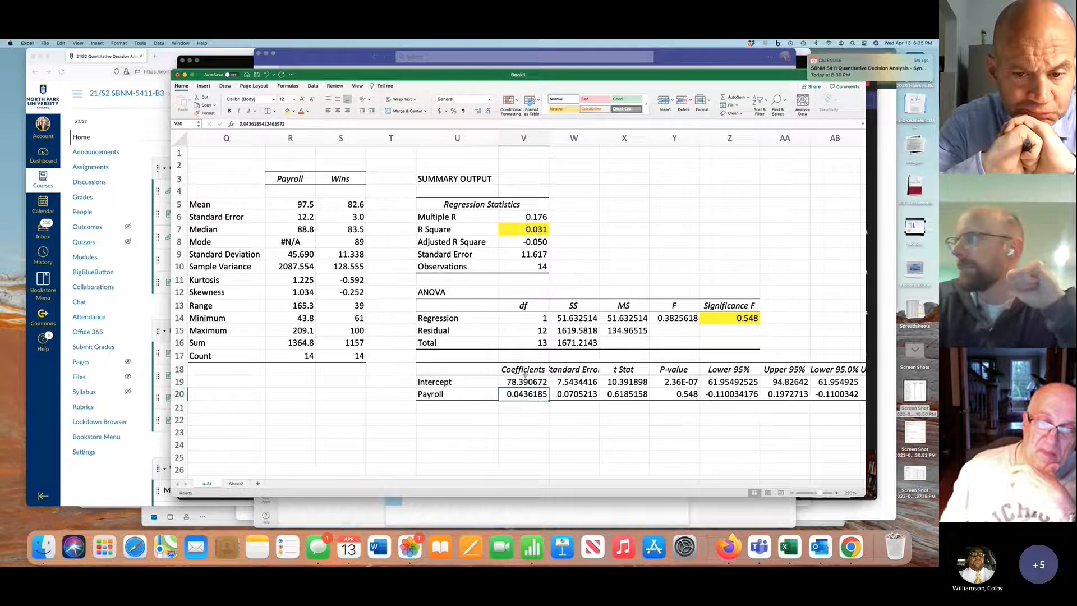
{"action": "left_click", "coordinate": [526, 369]}
{"action": "left_click_drag", "start_coordinate": [528, 383], "coordinate": [526, 395]}
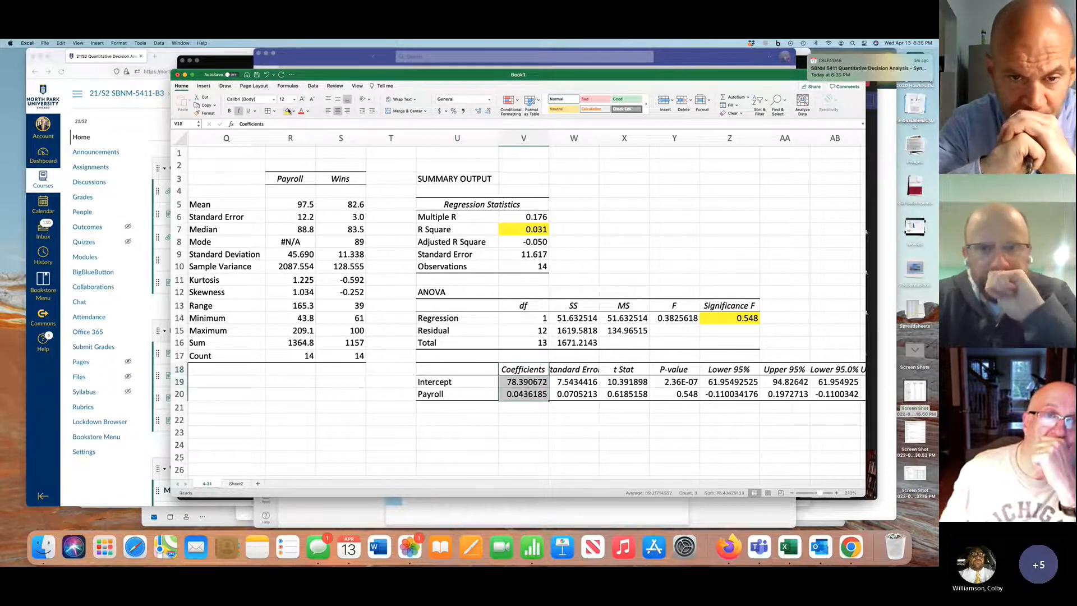
{"action": "left_click", "coordinate": [286, 111]}
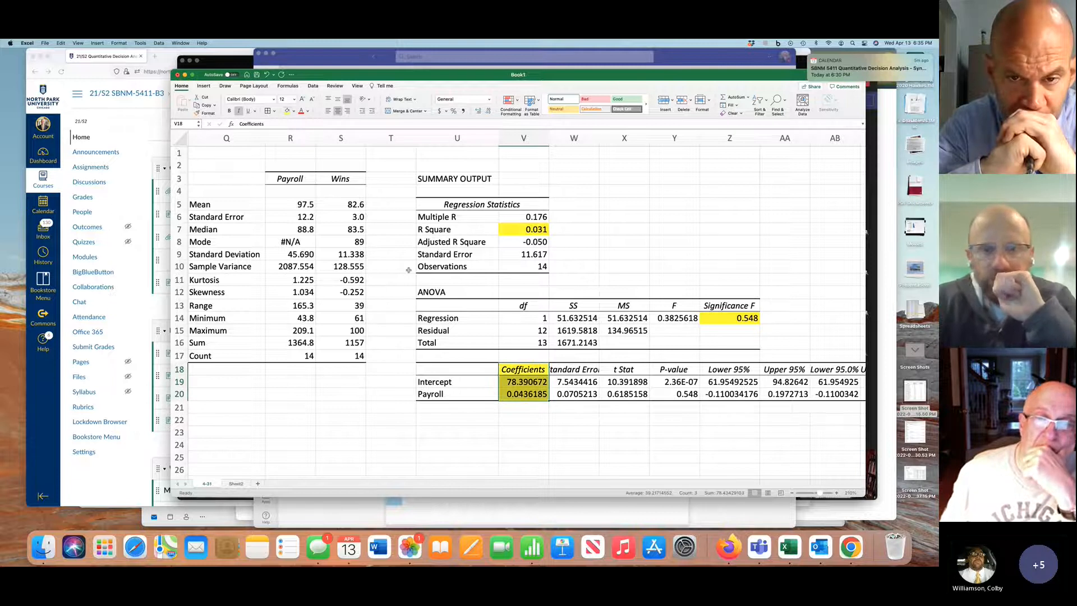
Extend the Payroll row label in U20 of the regression output to read "Payroll = m = slope"
{"action": "scroll", "coordinate": [408, 270], "scroll_direction": "left", "scroll_amount": 5}
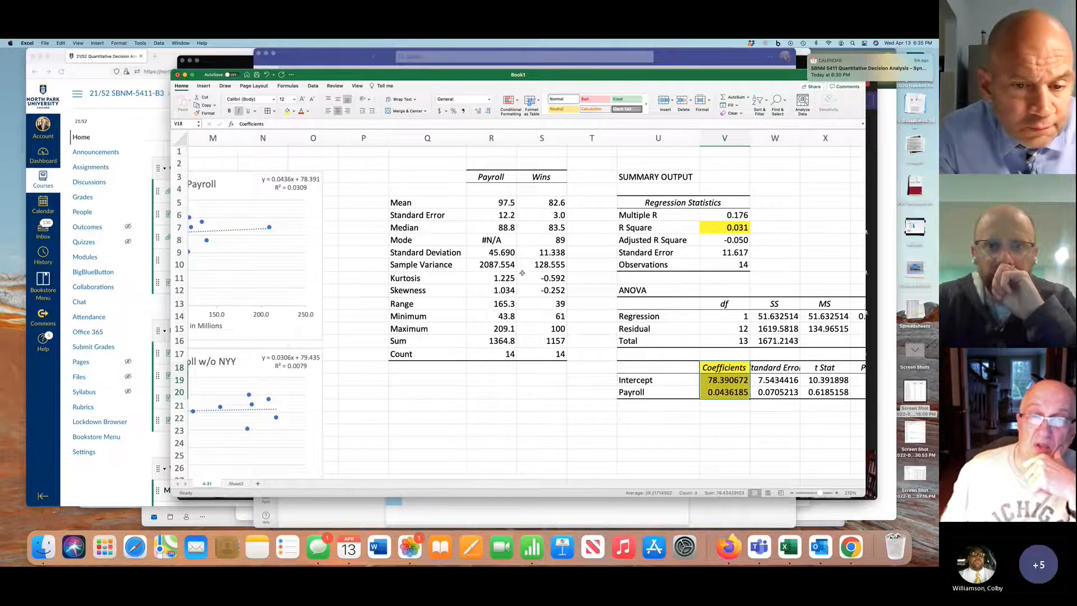
{"action": "left_click", "coordinate": [658, 394]}
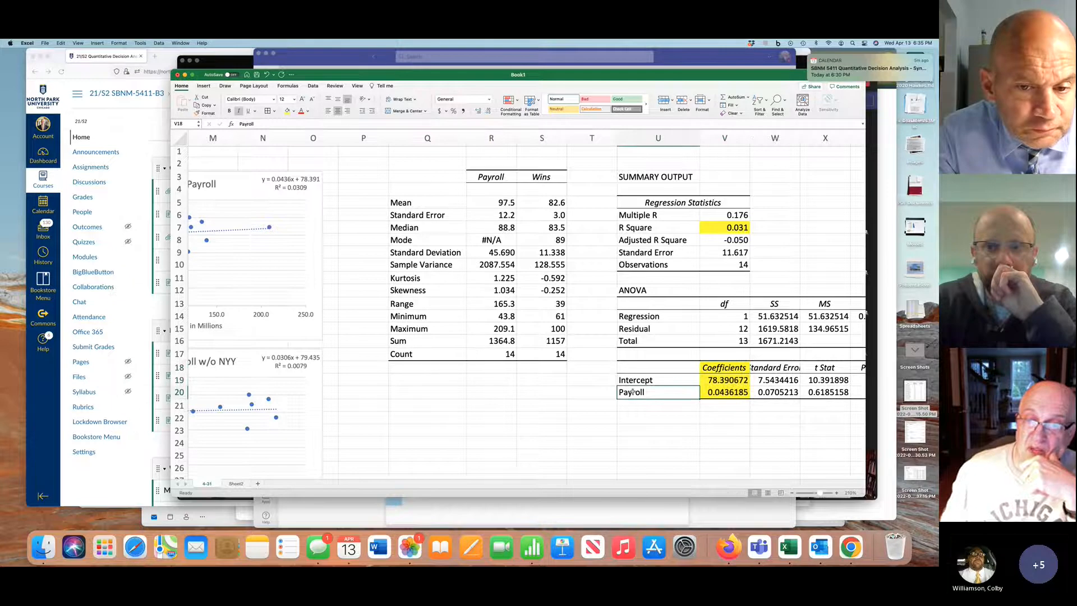
{"action": "left_click", "coordinate": [345, 123]}
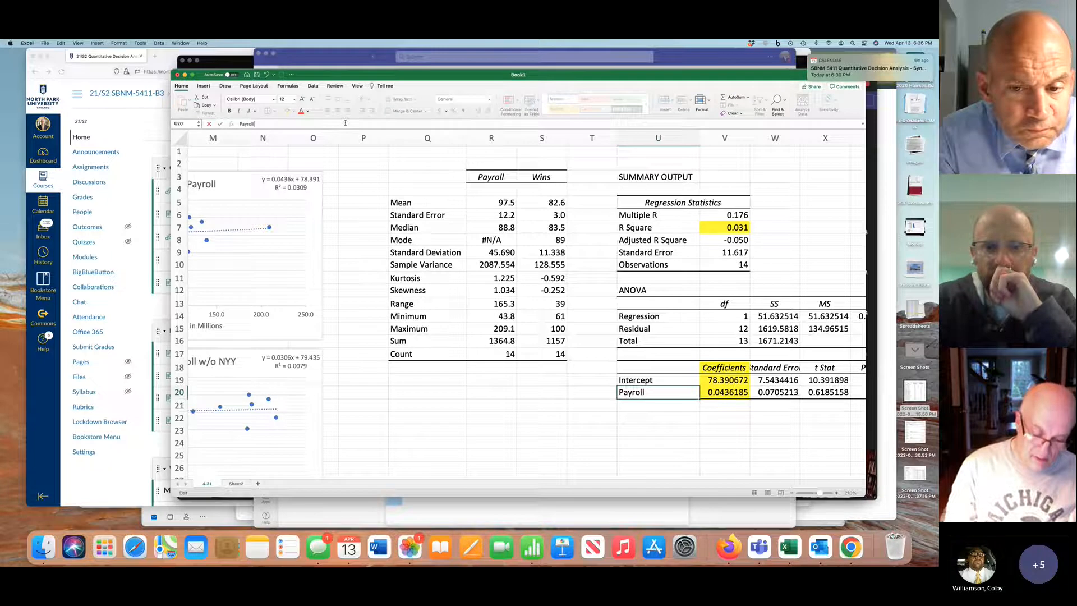
{"action": "type", "text": "= m"}
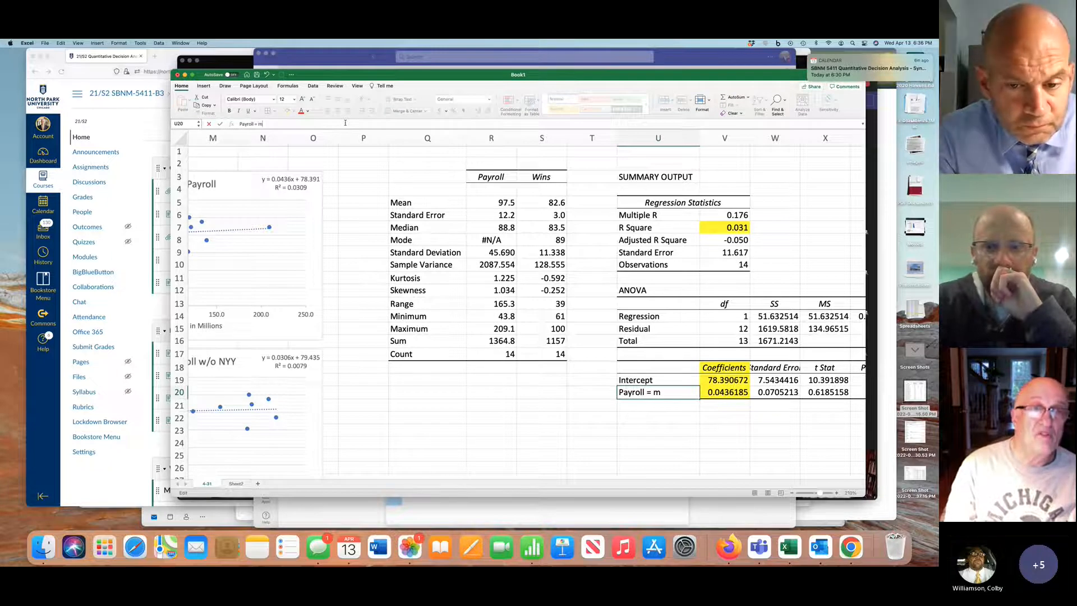
{"action": "type", "text": " = slope"}
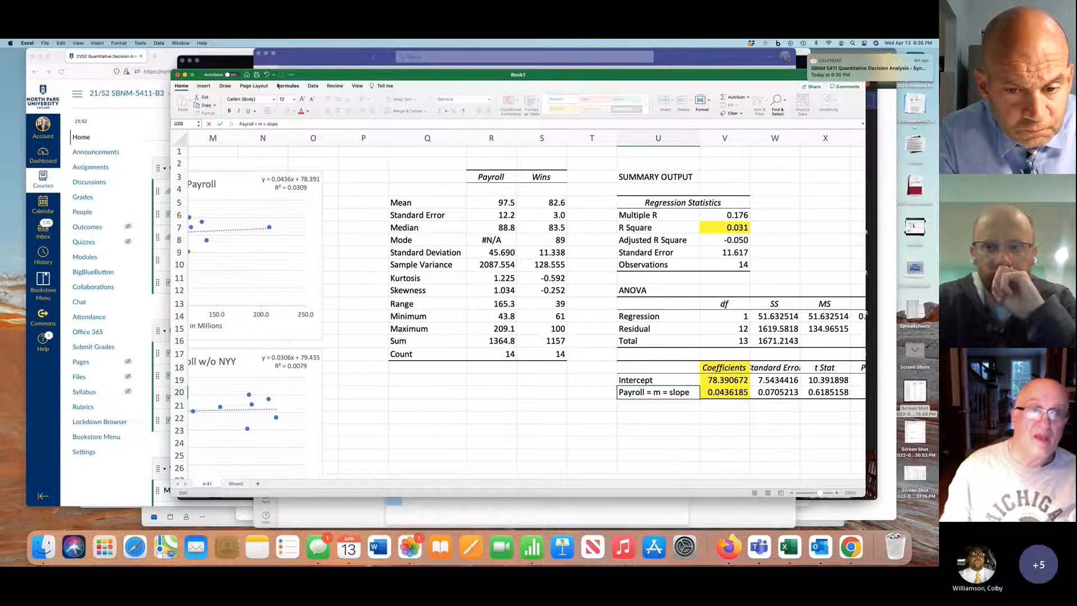
{"action": "key", "text": "Up"}
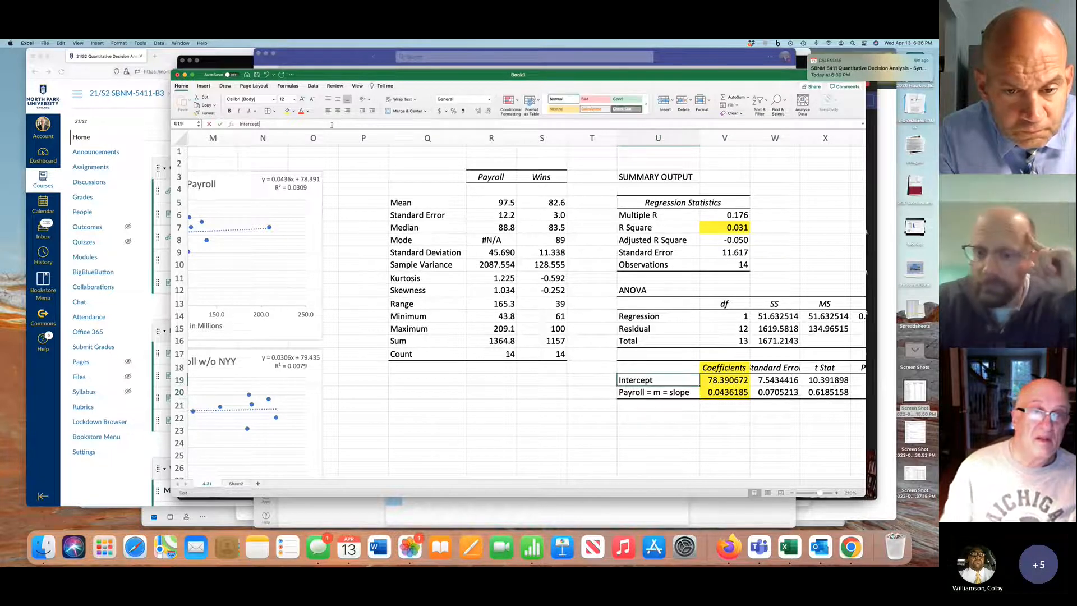
Extend the Intercept row label in U19 to read "Intercept = b"
{"action": "left_click", "coordinate": [331, 124]}
{"action": "type", "text": "= b"}
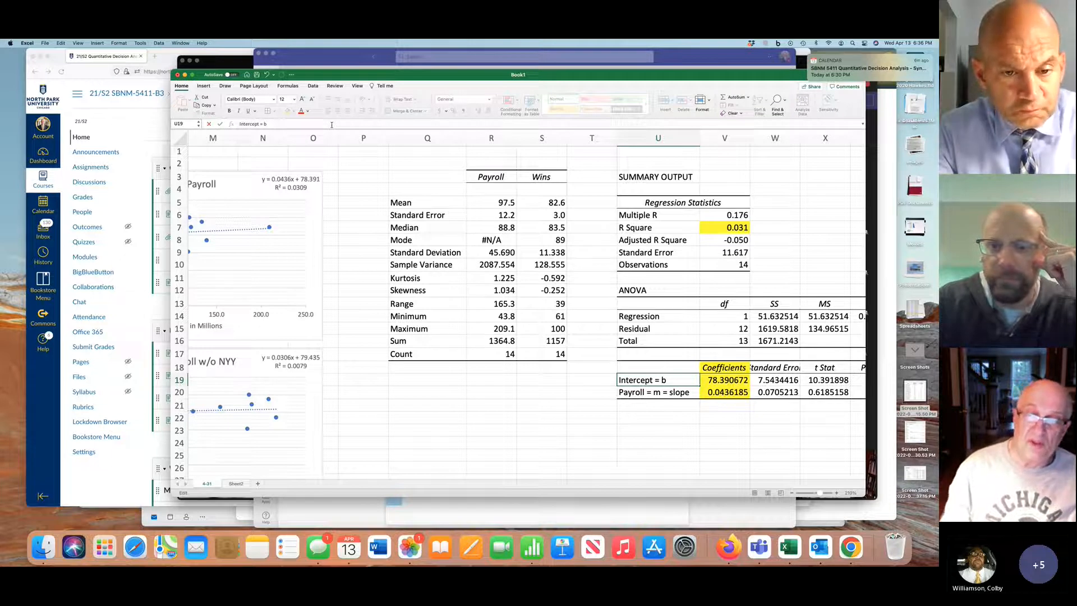
Highlight the Payroll P-value in Y20 with a yellow fill
{"action": "scroll", "coordinate": [639, 206], "scroll_direction": "right", "scroll_amount": 5}
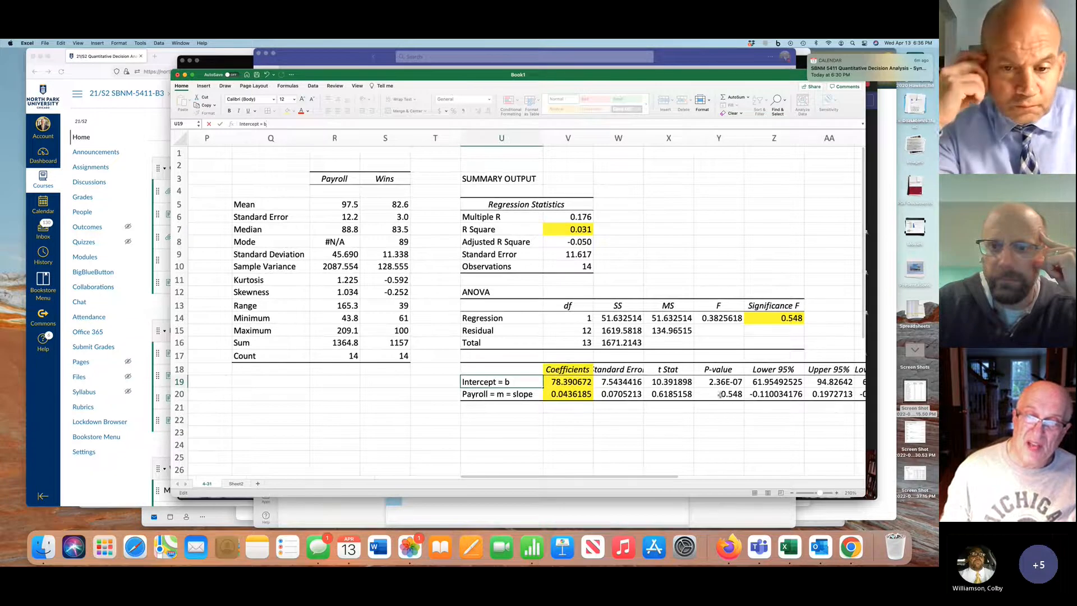
{"action": "left_click", "coordinate": [719, 394]}
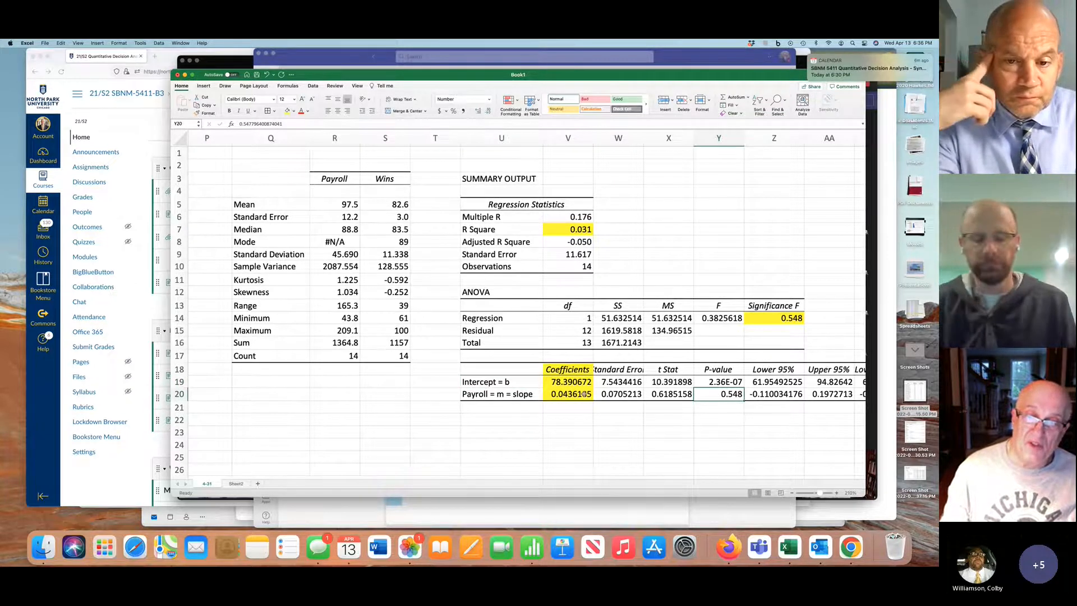
{"action": "left_click", "coordinate": [287, 111]}
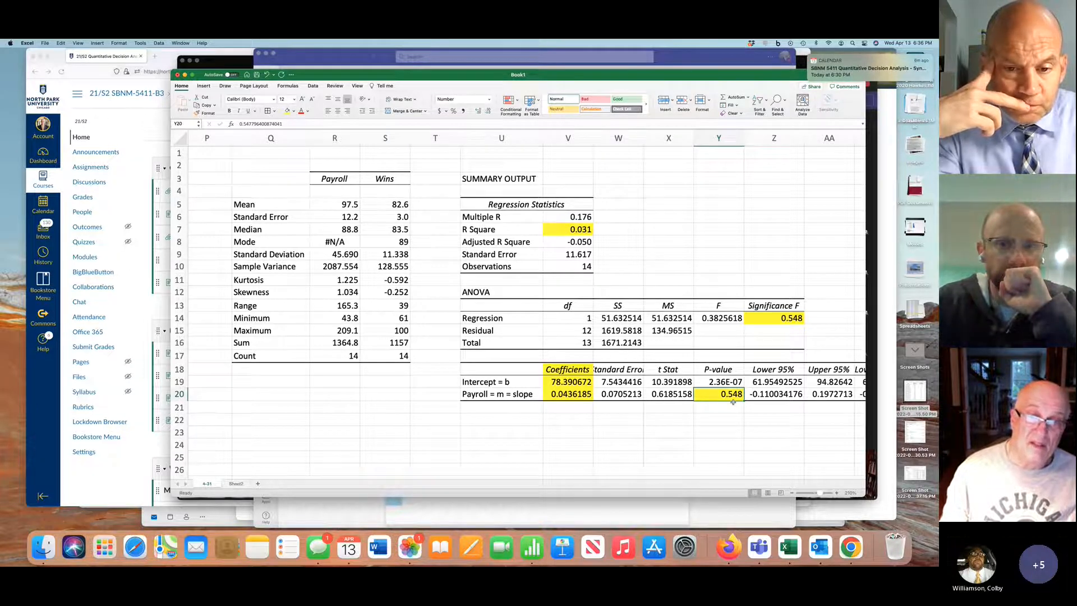
Compare the Wins vs Payroll chart and its trendline equation with the highlighted regression results
{"action": "scroll", "coordinate": [733, 402], "scroll_direction": "left", "scroll_amount": 10}
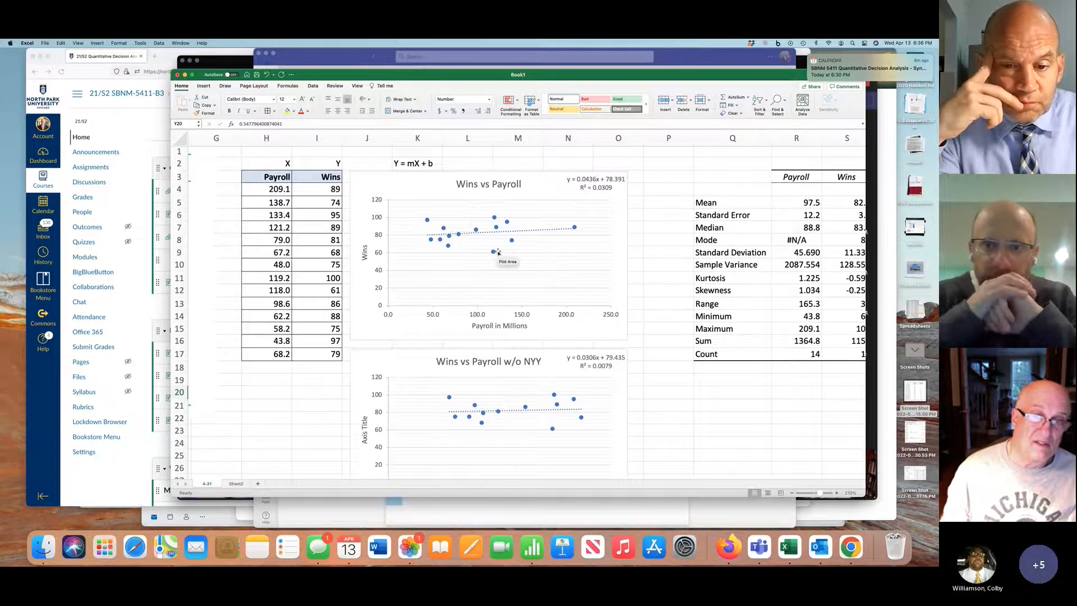
{"action": "scroll", "coordinate": [498, 252], "scroll_direction": "right", "scroll_amount": 10}
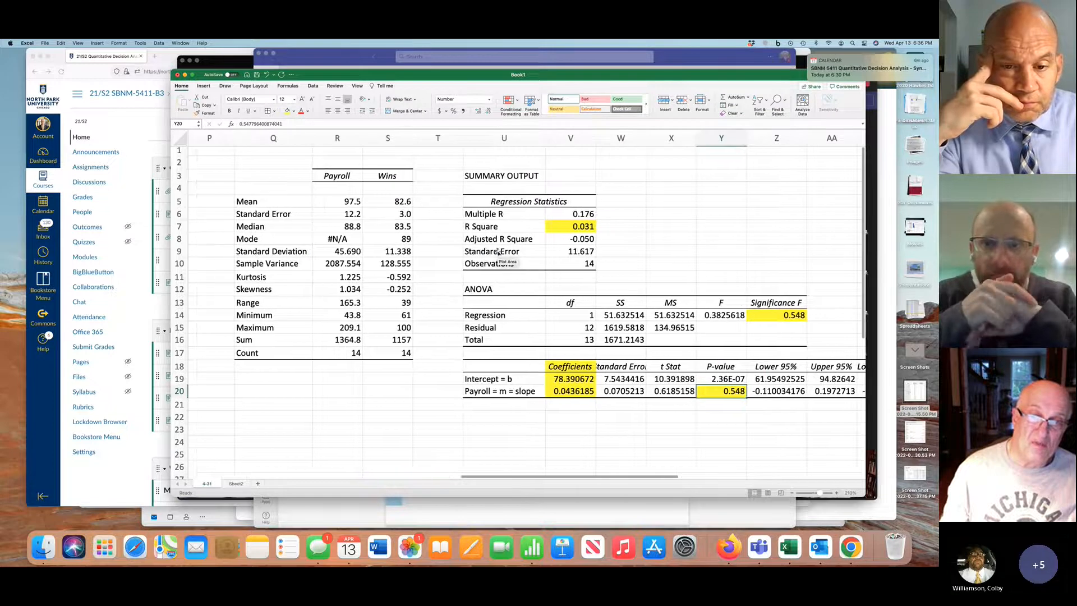
{"action": "scroll", "coordinate": [498, 253], "scroll_direction": "left", "scroll_amount": 10}
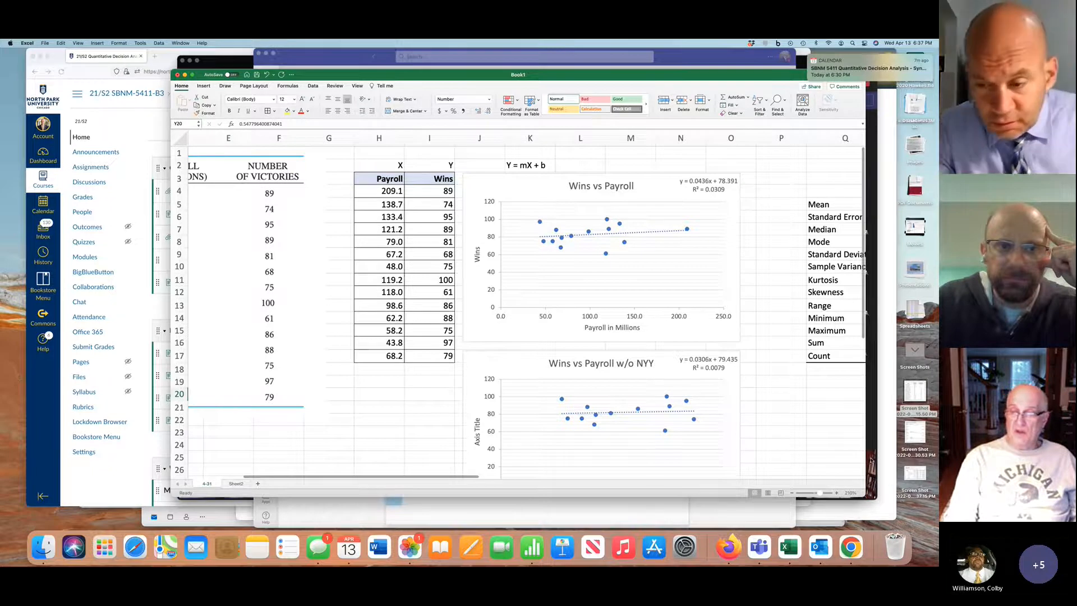
Switch to the Teams meeting window to view the participants, and return to the Excel workbook
{"action": "left_click", "coordinate": [872, 461]}
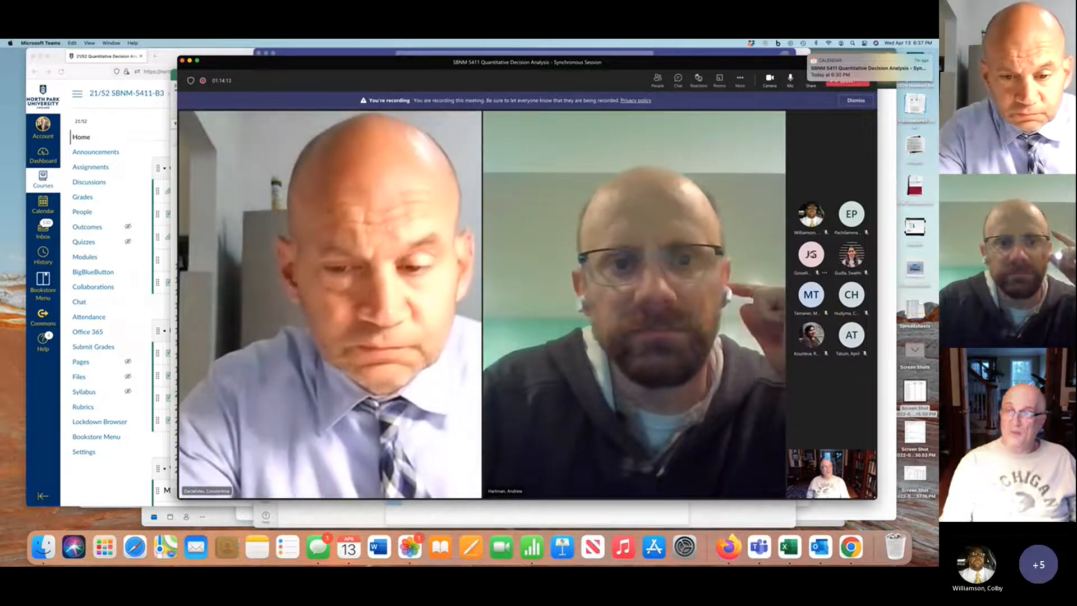
{"action": "mouse_move", "coordinate": [811, 255]}
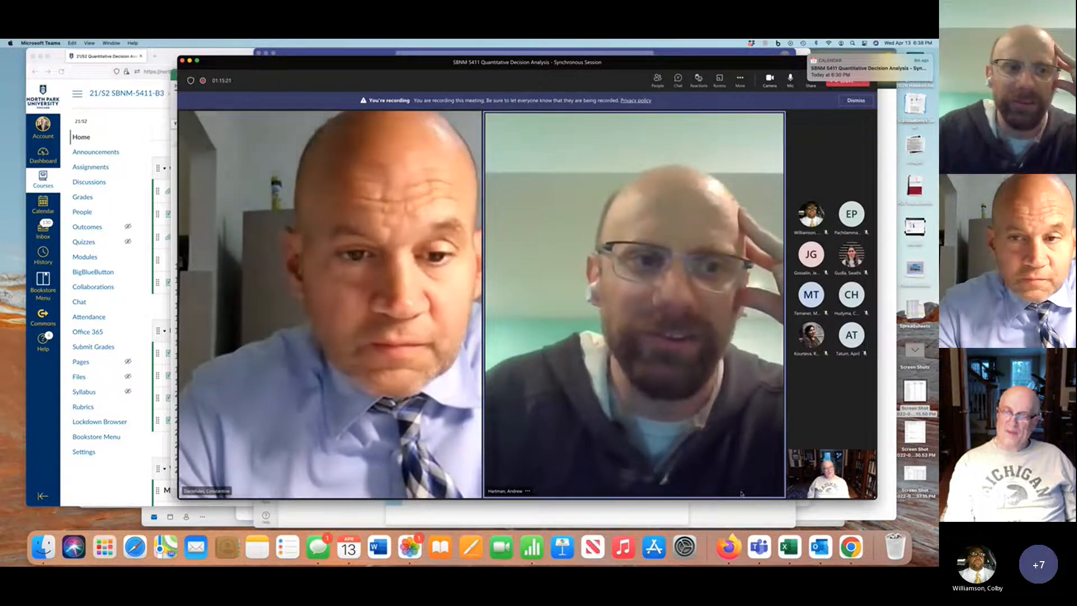
{"action": "left_click", "coordinate": [795, 539]}
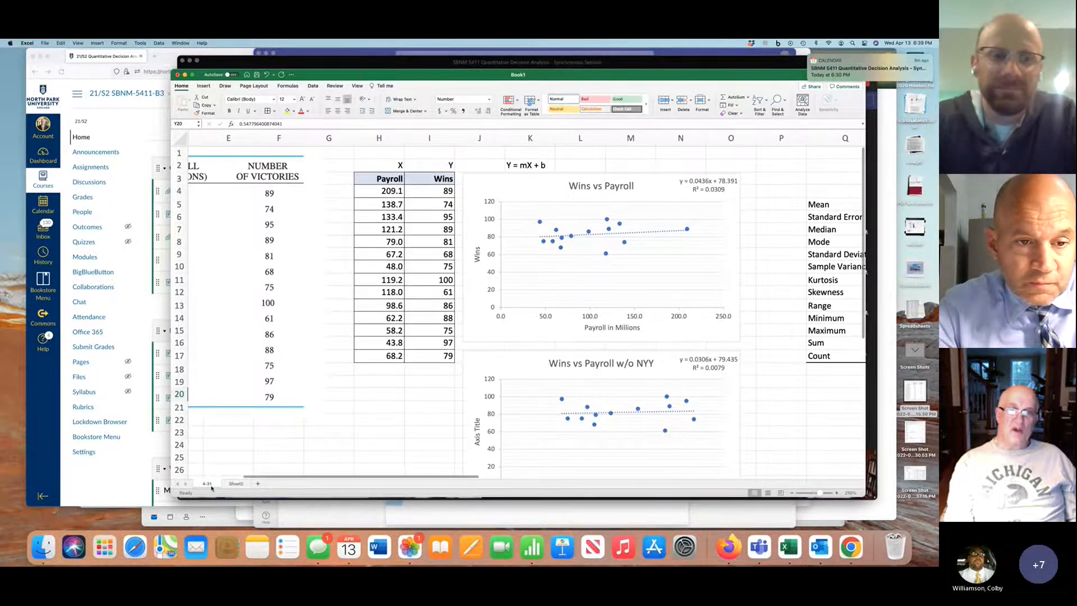
Switch to the textbook PDF open in Teams to reread problem 4-31, and return to the Excel worksheet
{"action": "scroll", "coordinate": [449, 482], "scroll_direction": "left", "scroll_amount": 5}
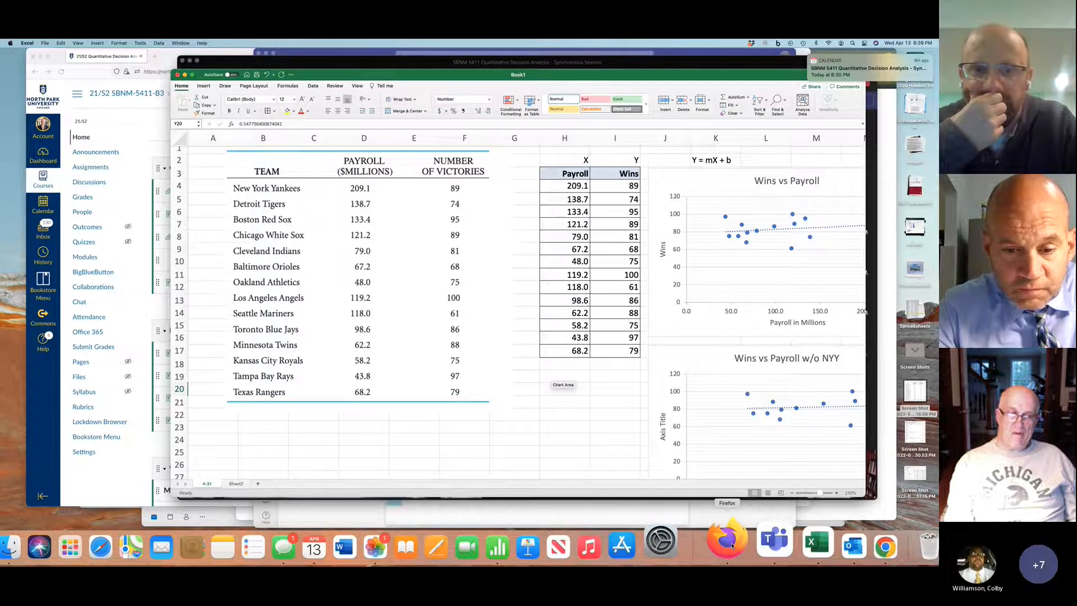
{"action": "key", "text": "super+Tab"}
{"action": "key", "text": "super+Tab"}
{"action": "key", "text": "super+Tab"}
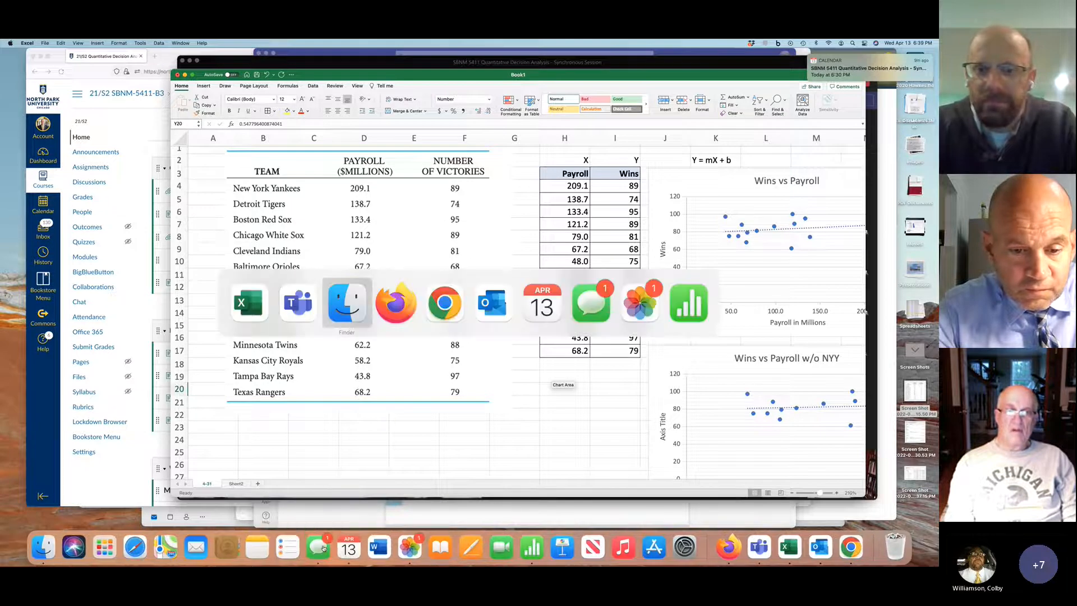
{"action": "key", "text": "super+Tab"}
{"action": "key", "text": "super+Tab"}
{"action": "key", "text": "super+Tab"}
{"action": "key", "text": "super+Tab"}
{"action": "key", "text": "super+Tab"}
{"action": "key", "text": "super+Tab"}
{"action": "key", "text": "super+Tab"}
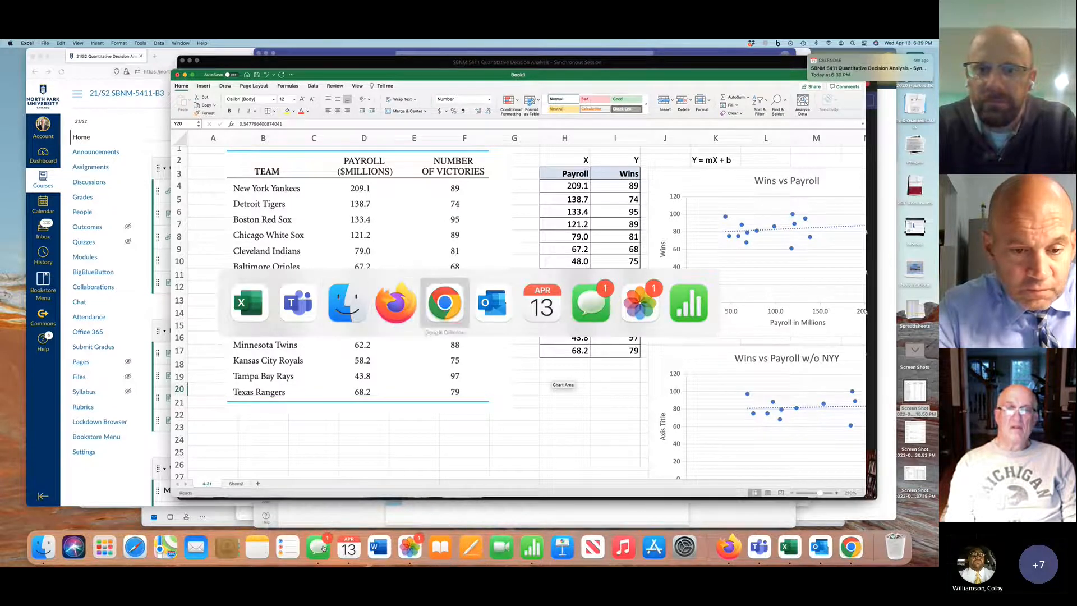
{"action": "key", "text": "super+Tab"}
{"action": "key", "text": "super+Tab"}
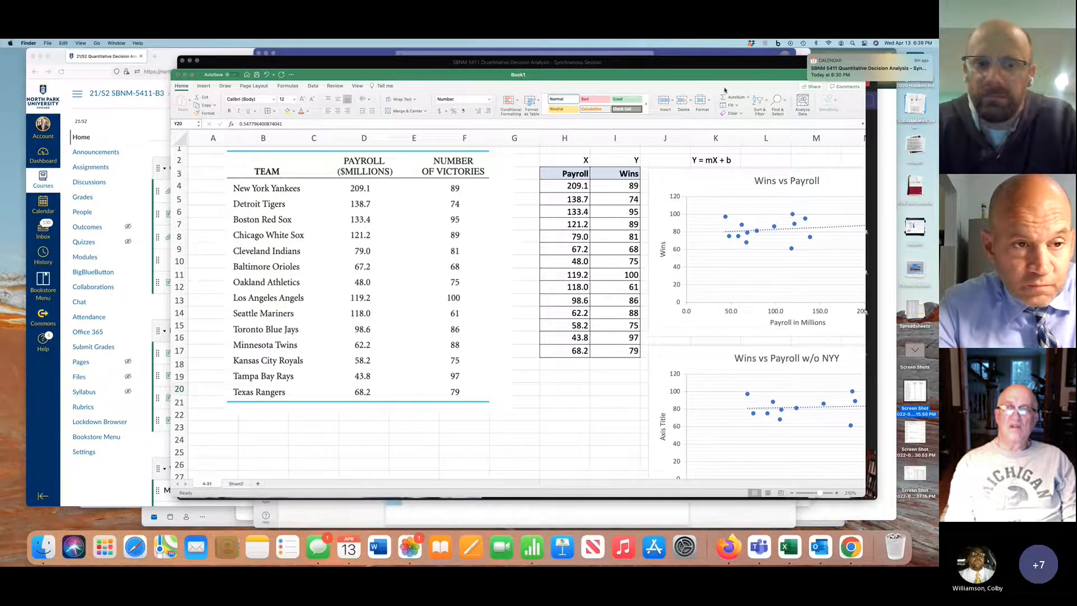
{"action": "left_click", "coordinate": [709, 53]}
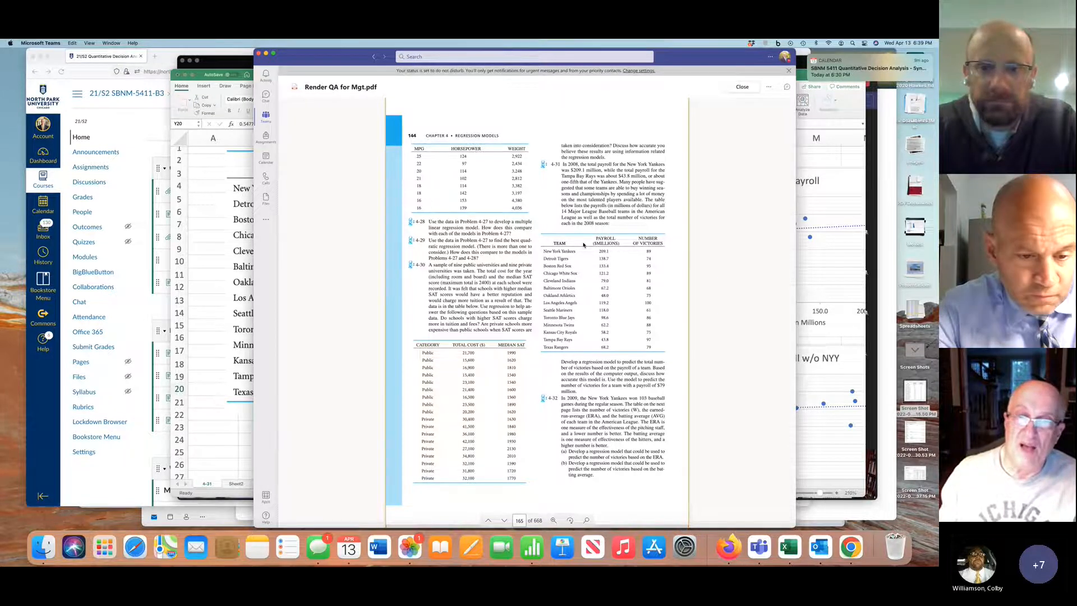
{"action": "left_click", "coordinate": [215, 353]}
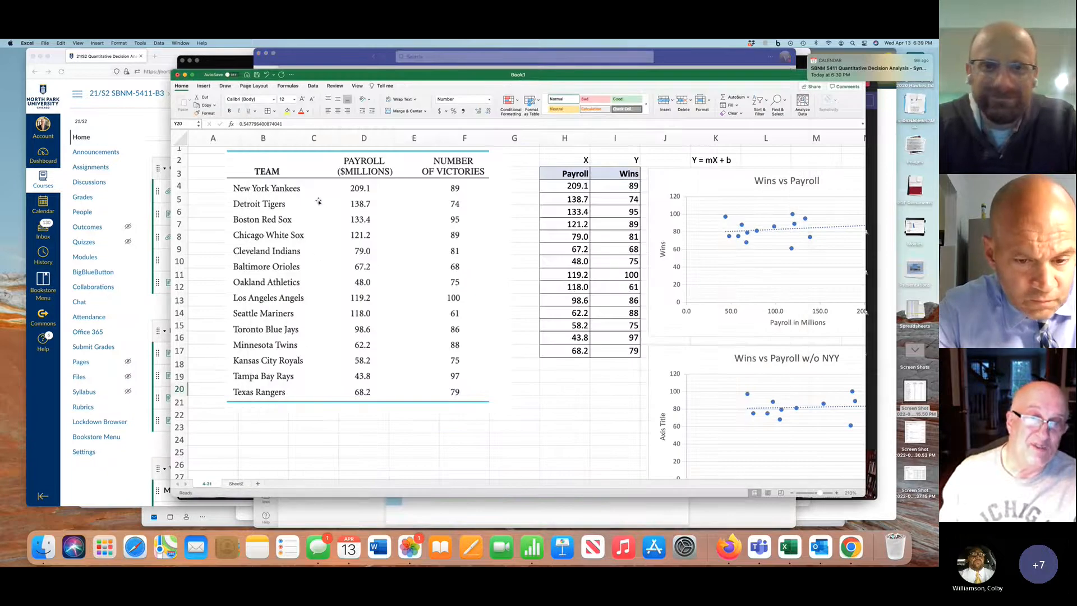
Move the picture of the team payroll and victories table left towards column A, leaving column G clear
{"action": "left_click", "coordinate": [318, 200]}
{"action": "left_click_drag", "start_coordinate": [318, 200], "coordinate": [287, 200]}
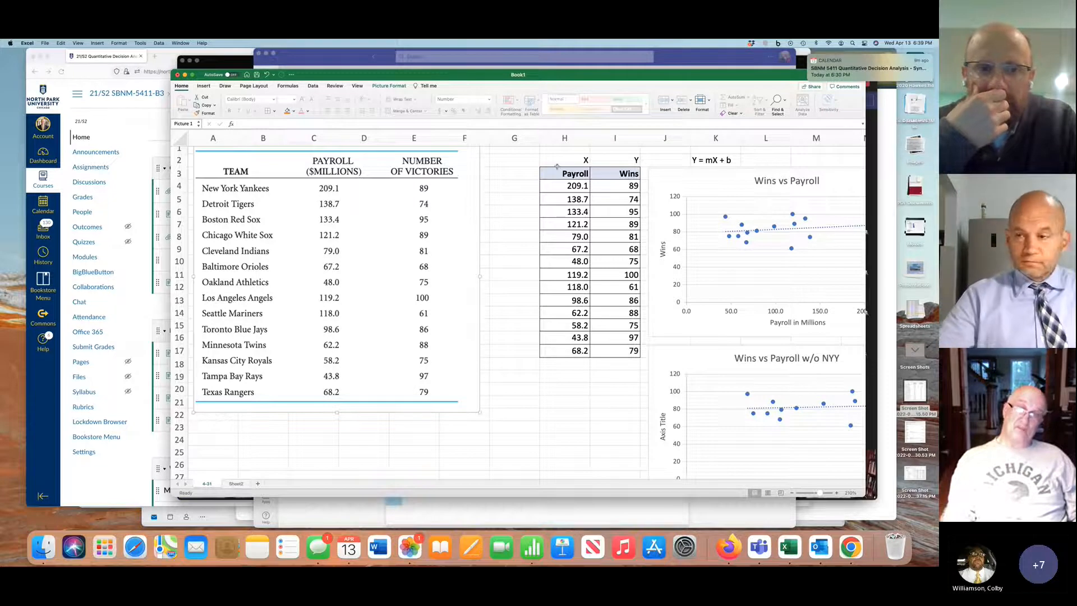
{"action": "left_click", "coordinate": [518, 138]}
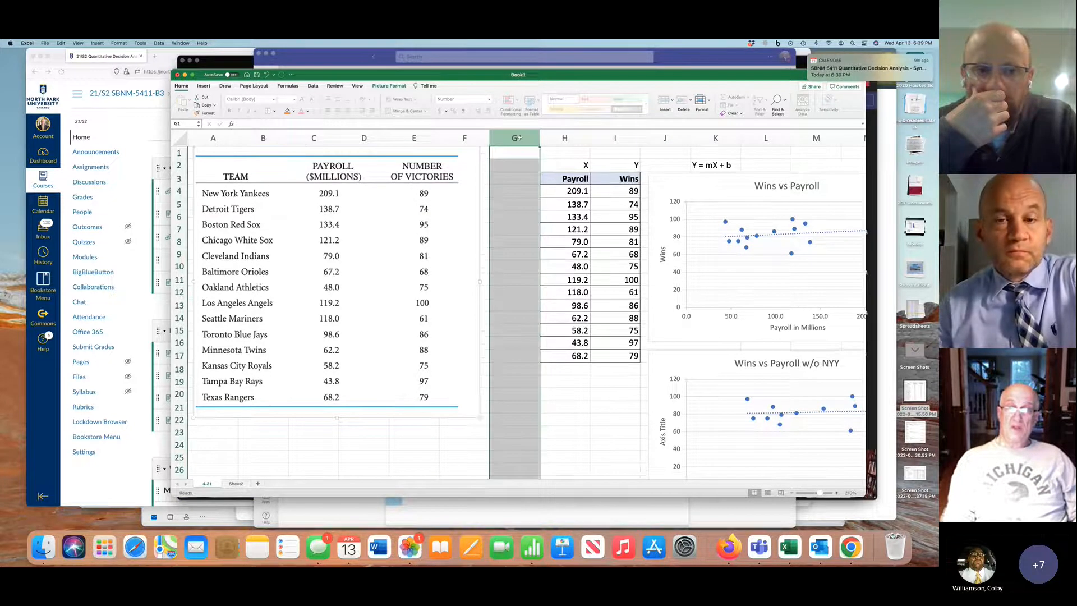
{"action": "scroll", "coordinate": [590, 182], "scroll_direction": "right", "scroll_amount": 4}
{"action": "scroll", "coordinate": [590, 182], "scroll_direction": "left", "scroll_amount": 1}
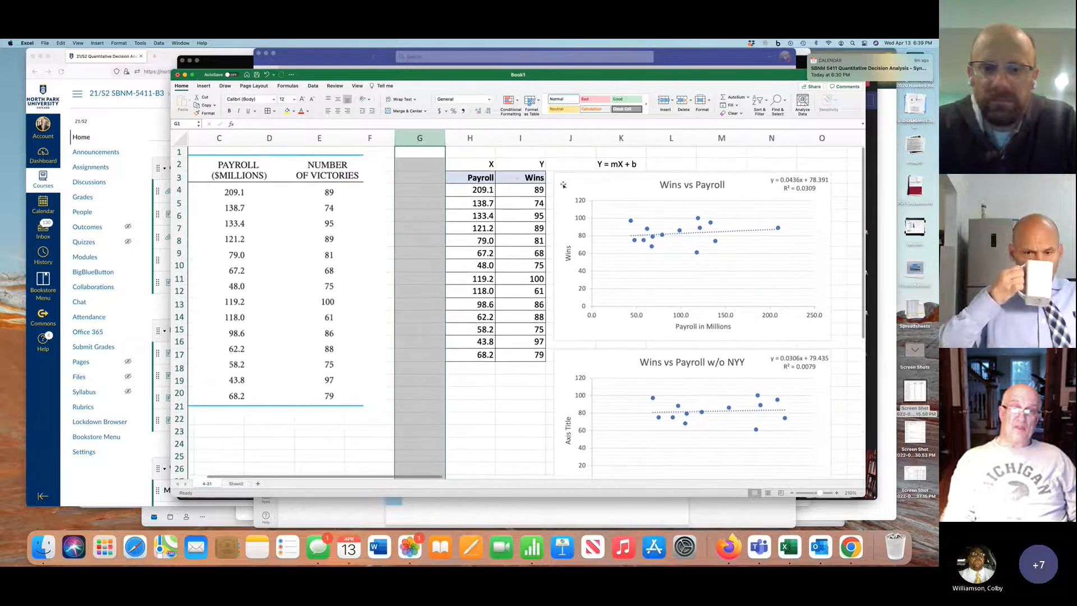
Clear the X and Y labels above the Payroll and Wins headings and the "Y = mX + b" note in K2
{"action": "left_click_drag", "start_coordinate": [492, 164], "coordinate": [526, 166]}
{"action": "key", "text": "Delete"}
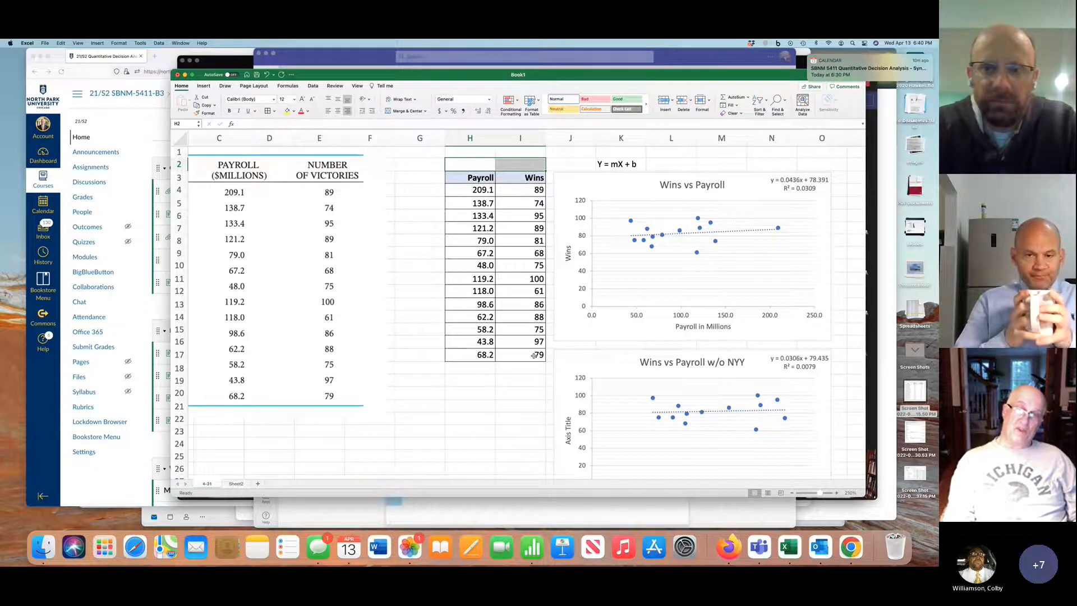
{"action": "left_click", "coordinate": [482, 176]}
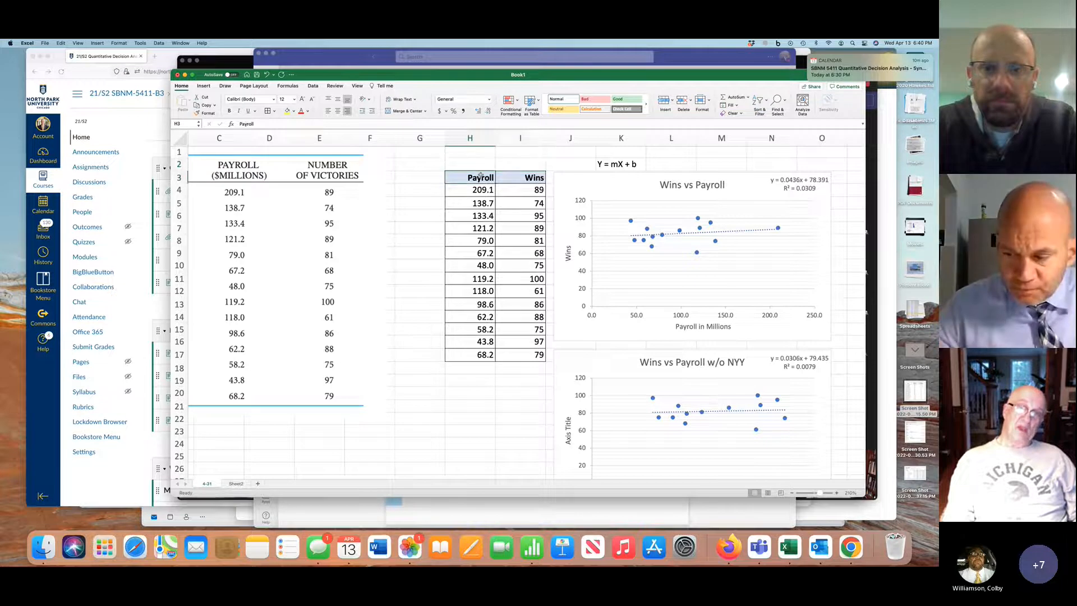
{"action": "left_click", "coordinate": [518, 173]}
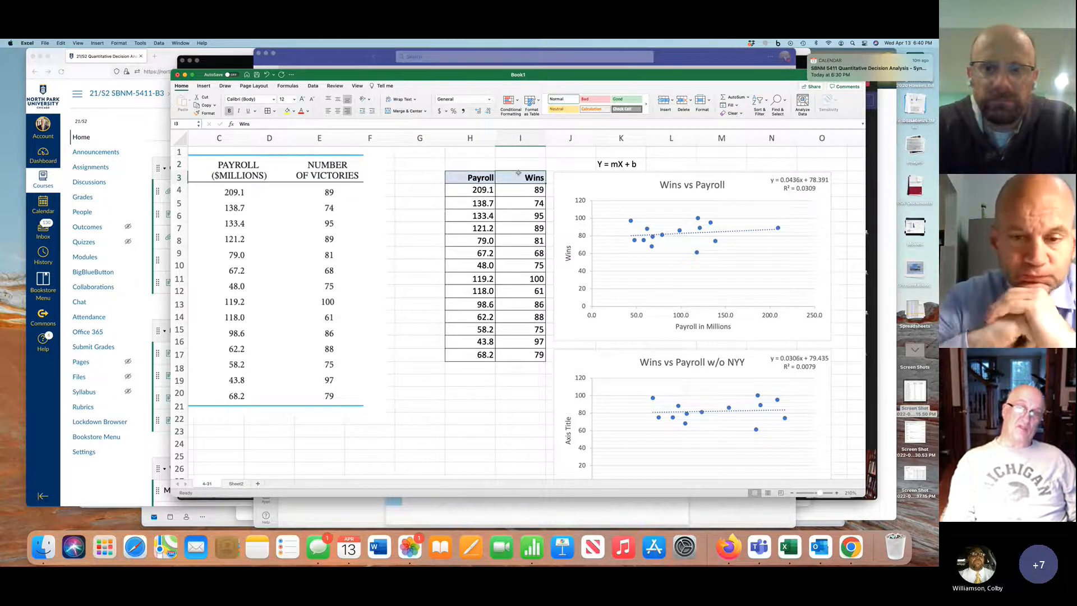
{"action": "scroll", "coordinate": [518, 173], "scroll_direction": "right", "scroll_amount": 2}
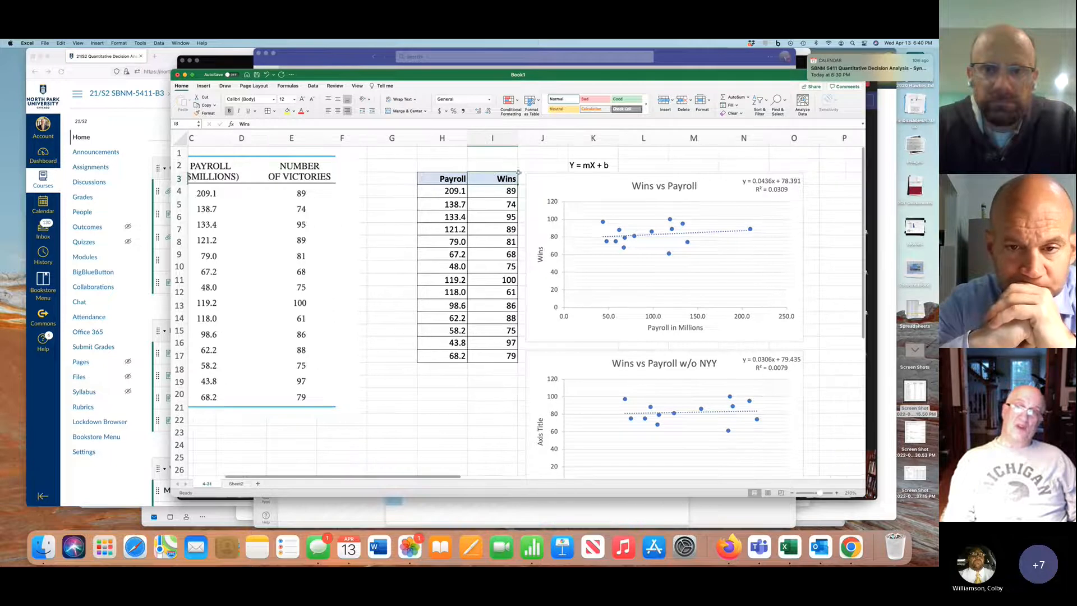
{"action": "left_click", "coordinate": [579, 165]}
{"action": "key", "text": "Delete"}
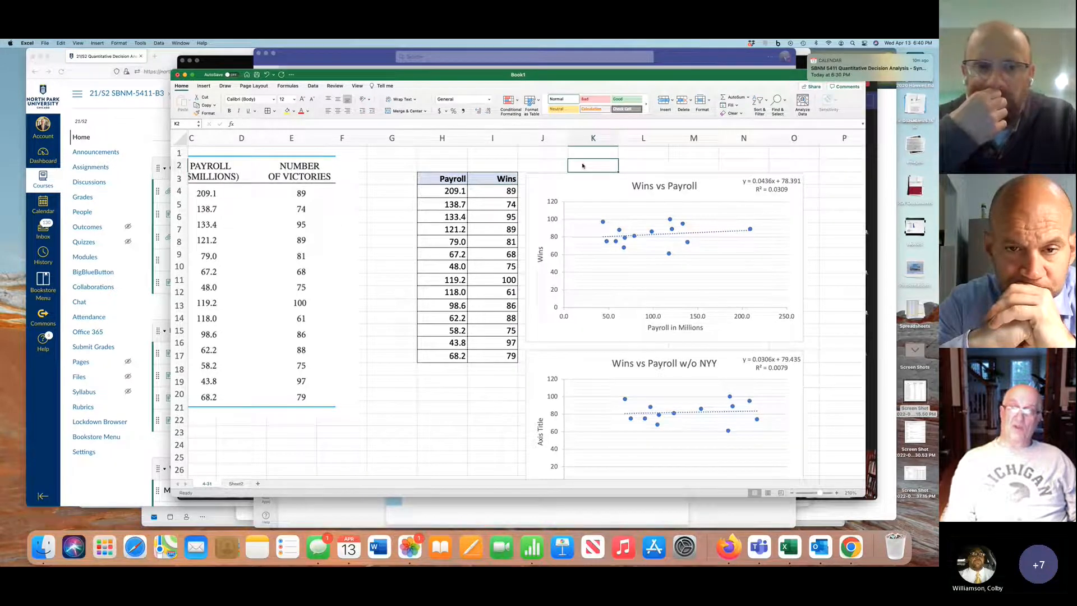
Delete the "Wins vs Payroll" and "Wins vs Payroll w/o NYY" scatter charts from the worksheet
{"action": "left_click", "coordinate": [648, 174]}
{"action": "key", "text": "Delete"}
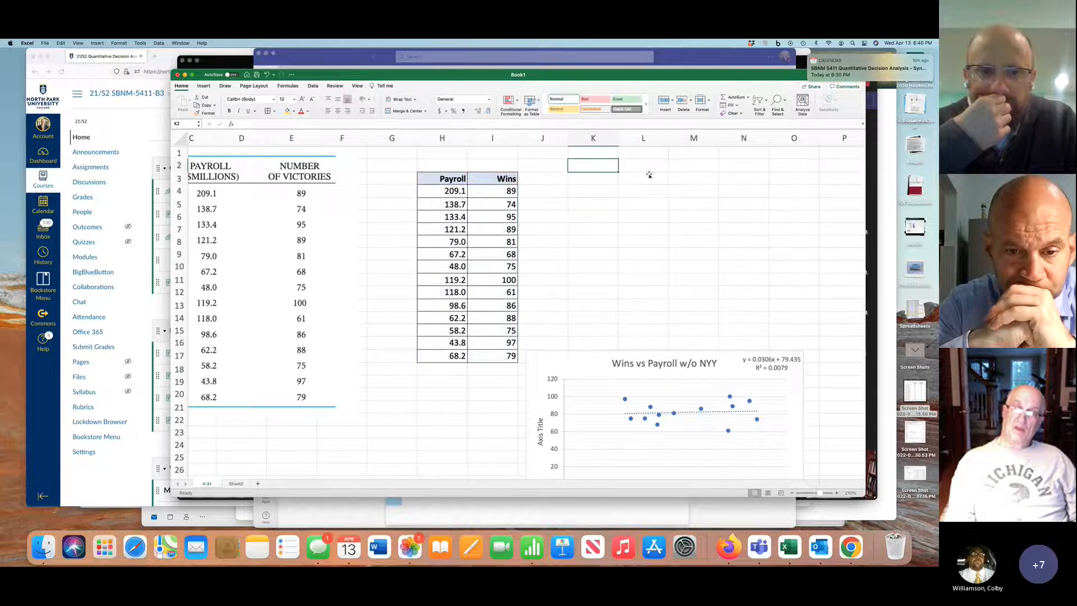
{"action": "left_click", "coordinate": [663, 350]}
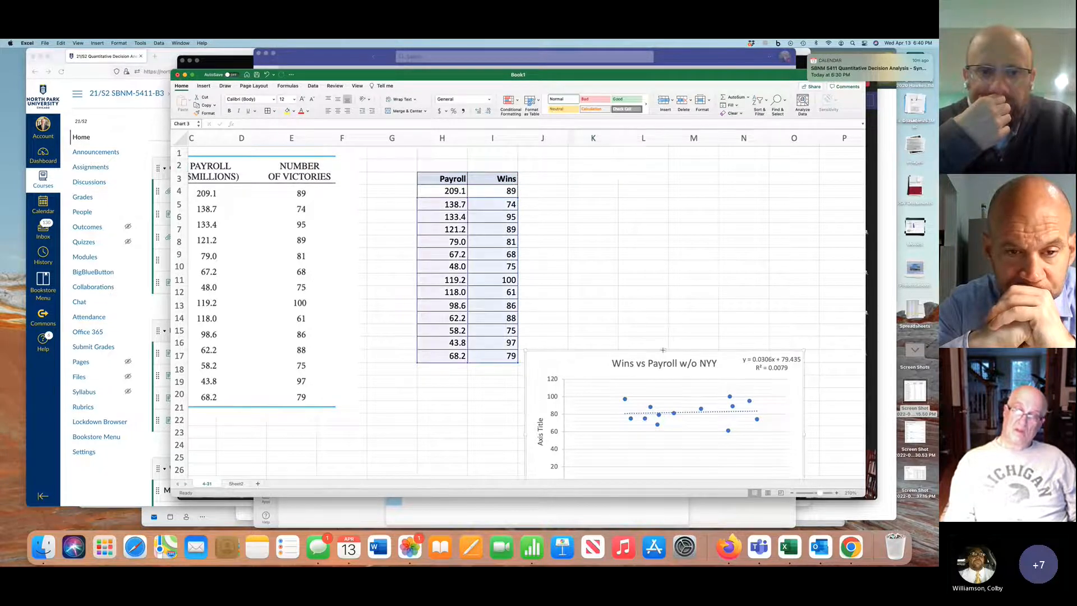
{"action": "key", "text": "Delete"}
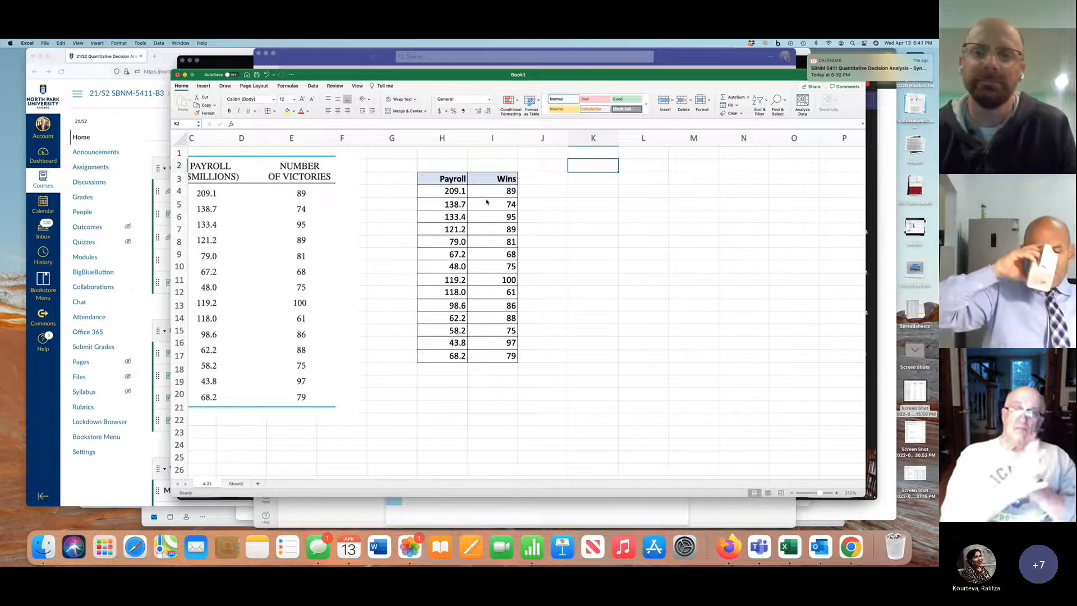
Label the columns by entering X in H2 above Payroll and Y in I2 above Wins
{"action": "left_click", "coordinate": [448, 167]}
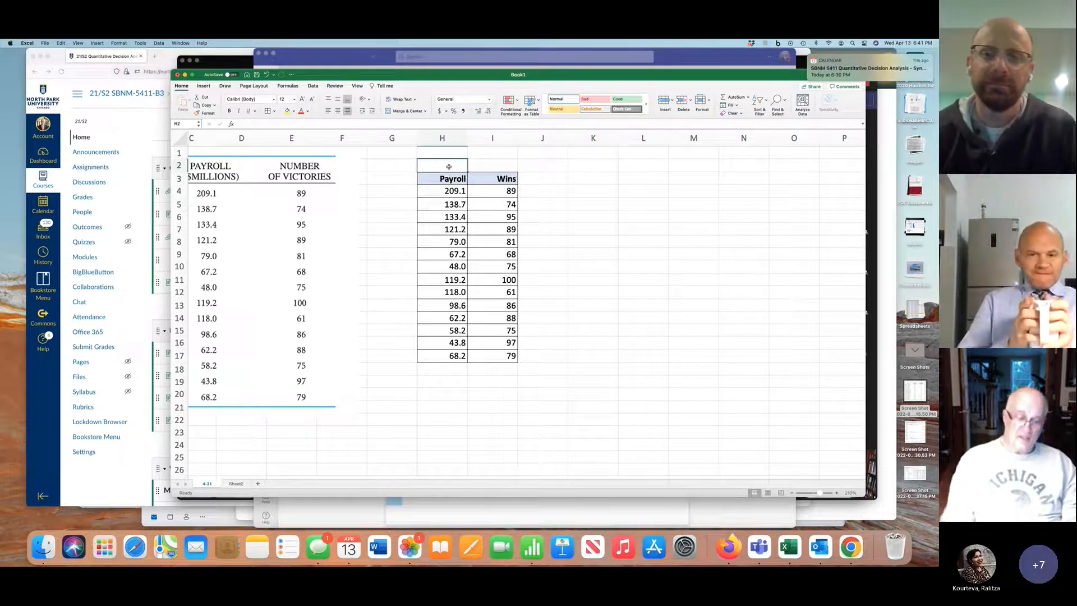
{"action": "type", "text": "X"}
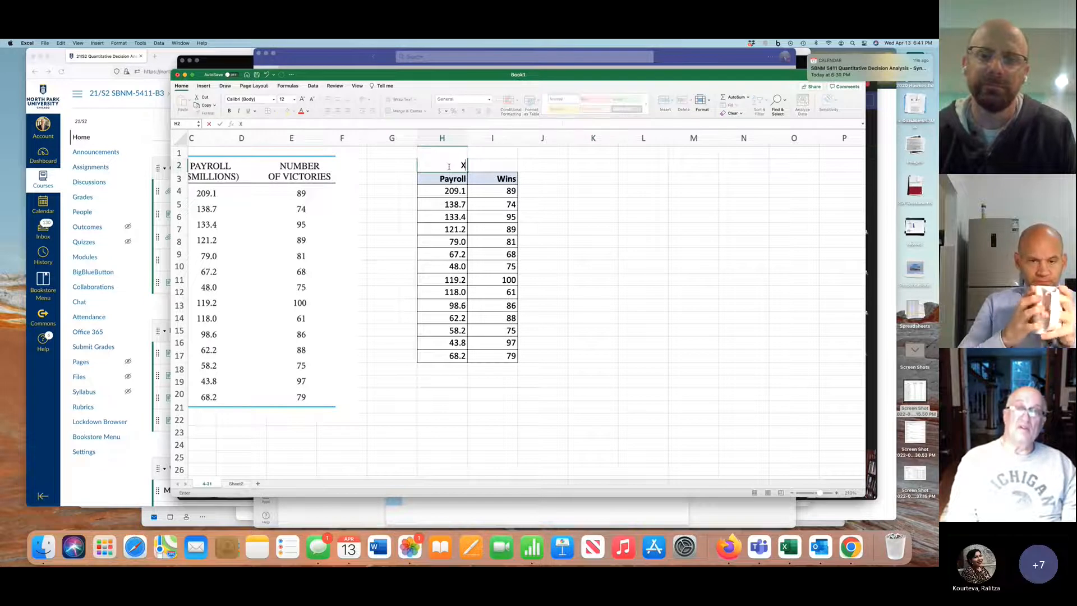
{"action": "left_click", "coordinate": [481, 188]}
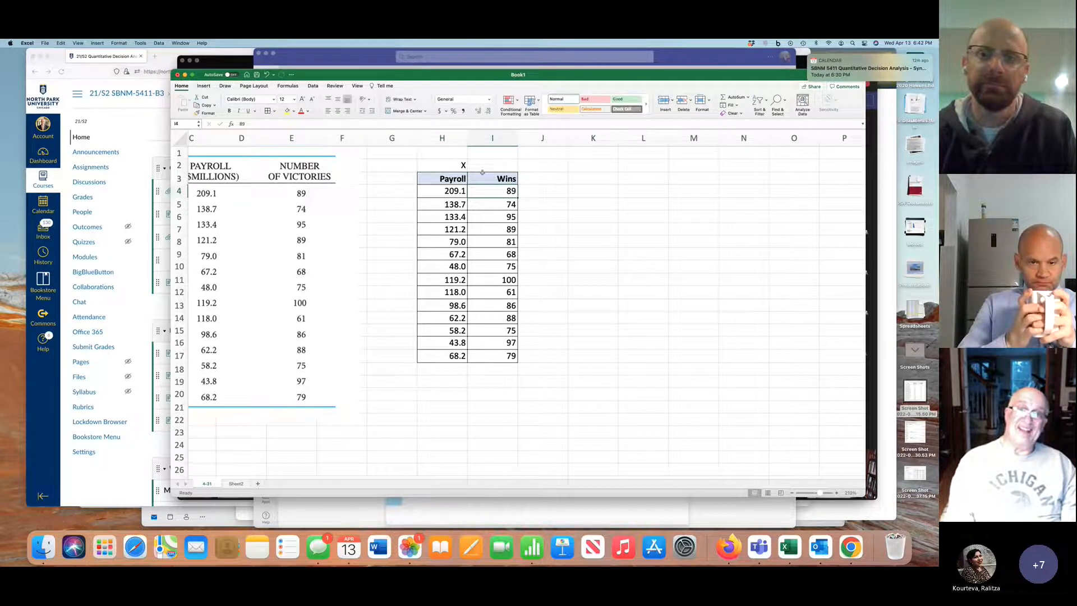
{"action": "left_click", "coordinate": [488, 165]}
{"action": "type", "text": "Y"}
{"action": "key", "text": "Return"}
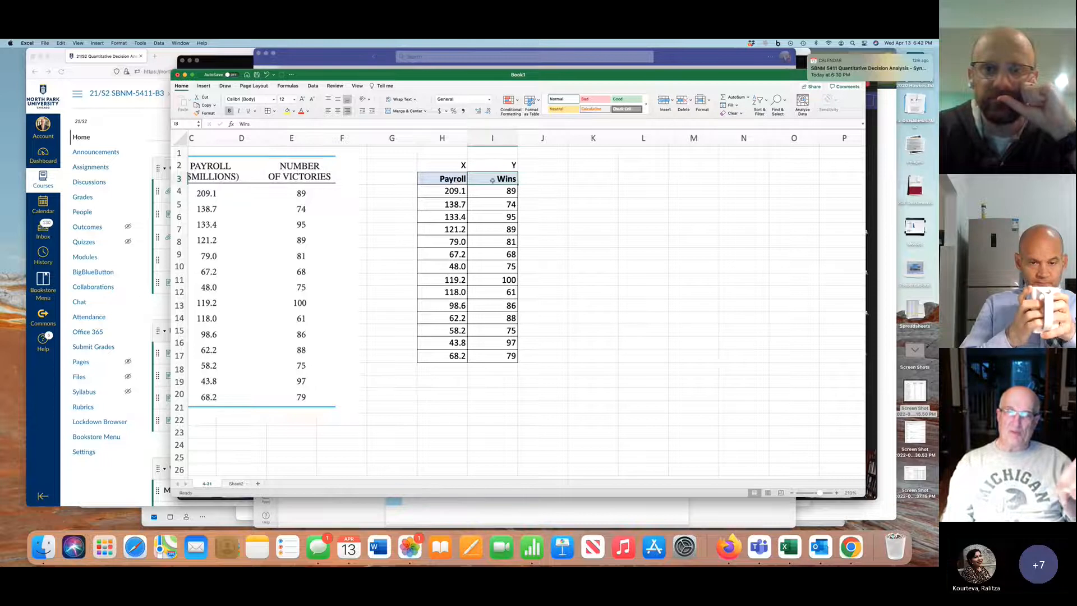
Enter the line equation note "Y = mX + b" in cell K2
{"action": "left_click", "coordinate": [586, 166]}
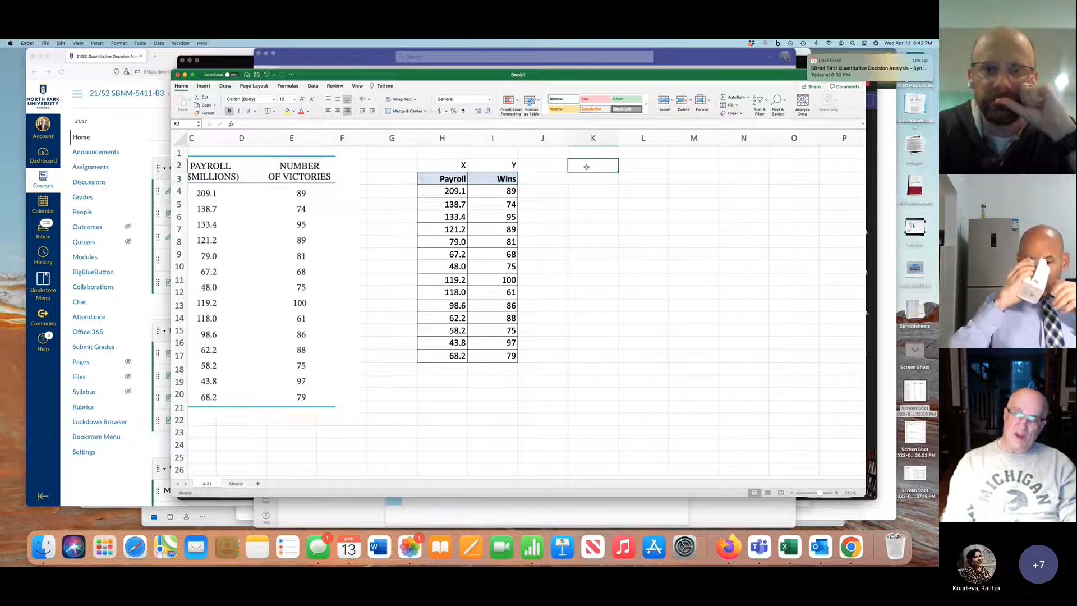
{"action": "type", "text": "Y"}
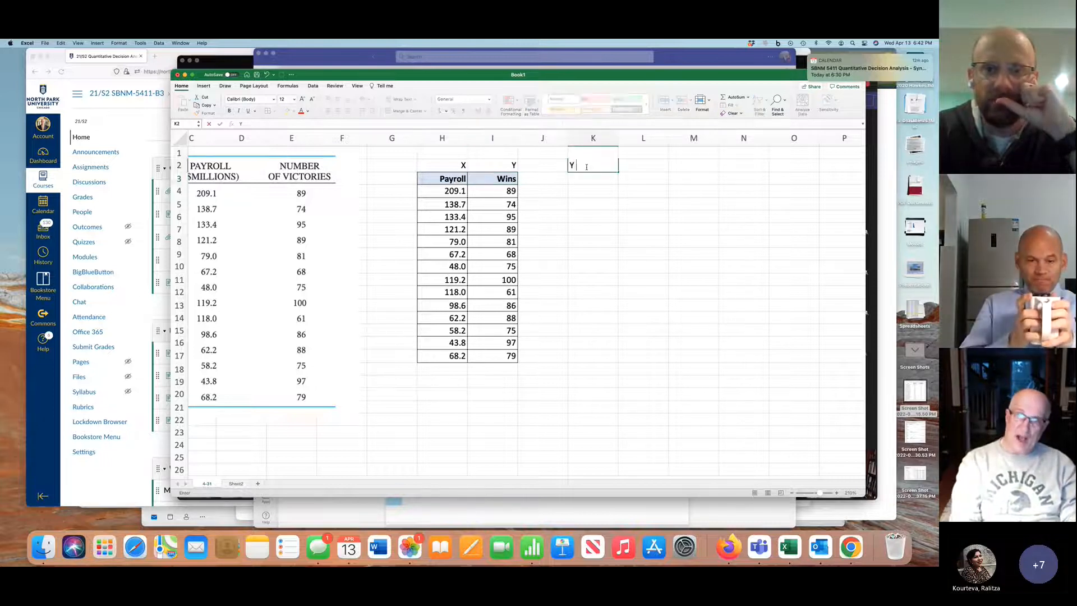
{"action": "type", "text": " = m"}
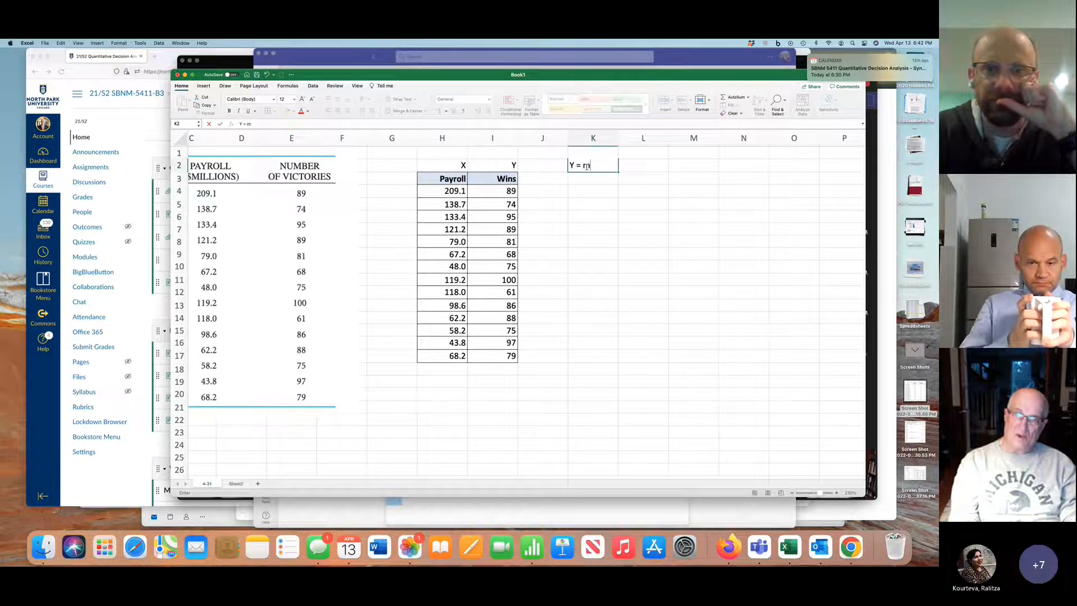
{"action": "type", "text": "X + b"}
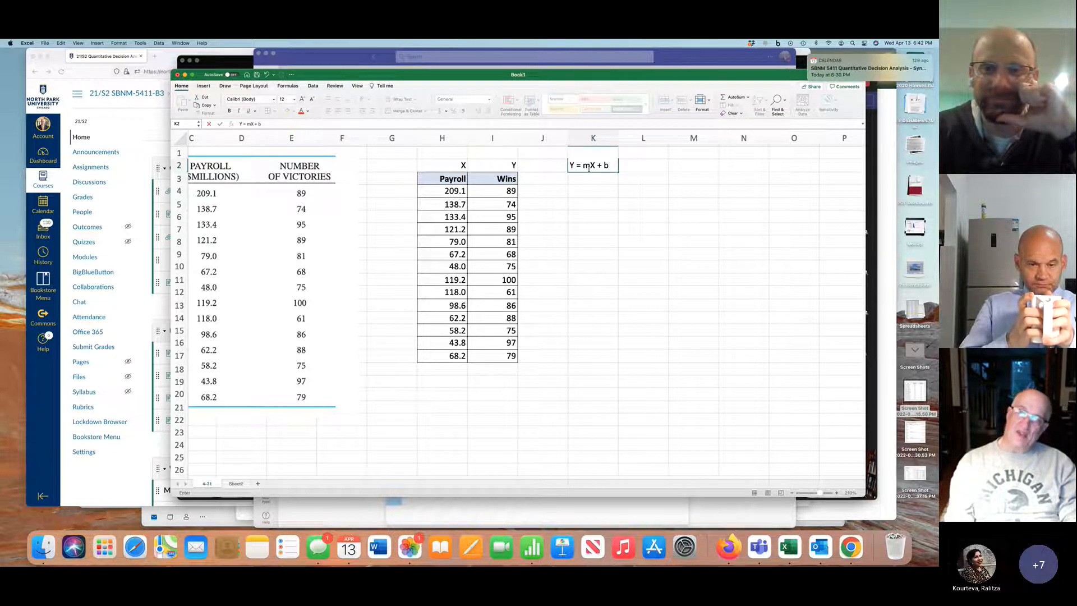
{"action": "left_click_drag", "start_coordinate": [583, 164], "coordinate": [609, 164]}
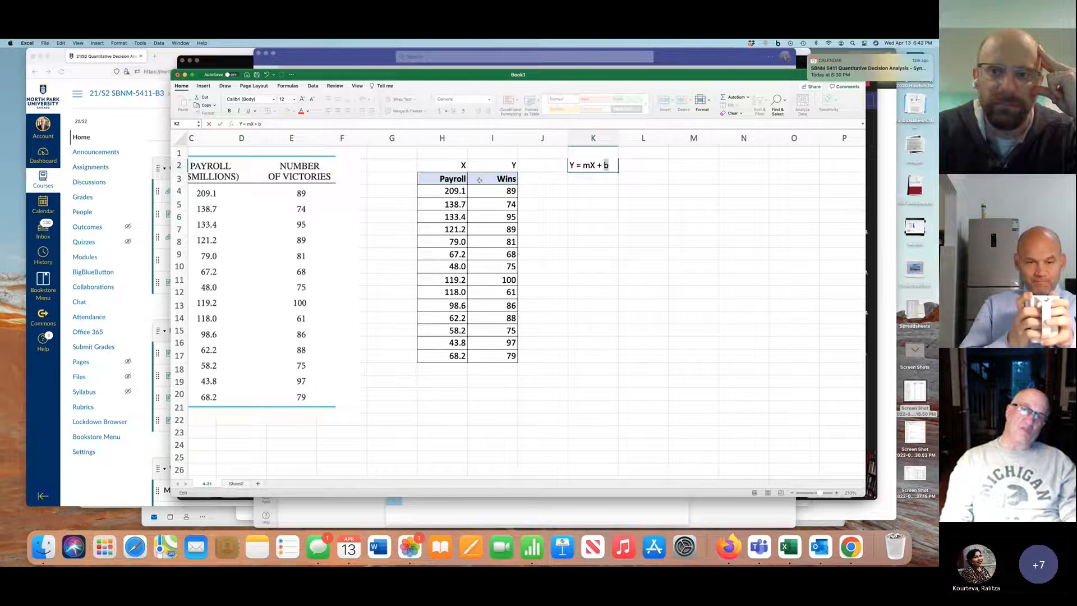
Insert a recommended Scatter chart from the Payroll and Wins data in H3:I17, and place it beside the table below the equation note
{"action": "left_click_drag", "start_coordinate": [451, 176], "coordinate": [475, 353]}
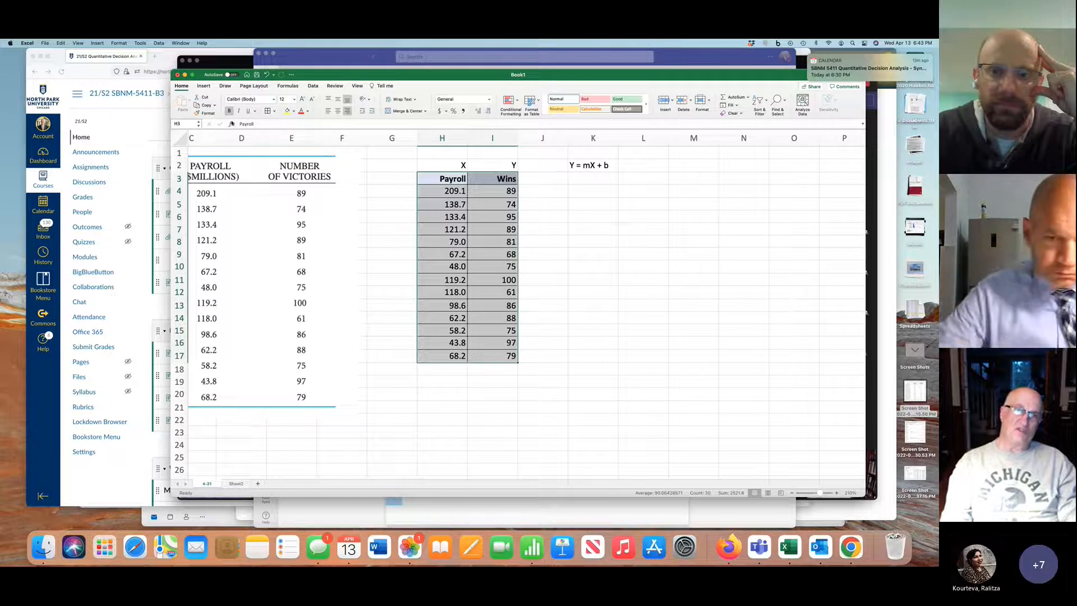
{"action": "left_click", "coordinate": [205, 86]}
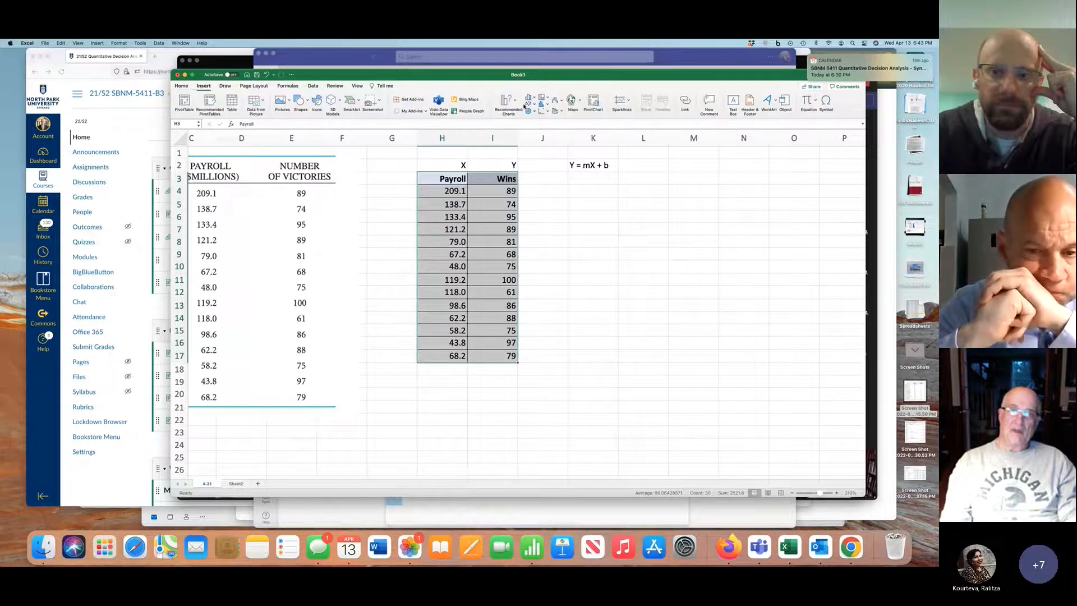
{"action": "left_click", "coordinate": [508, 102]}
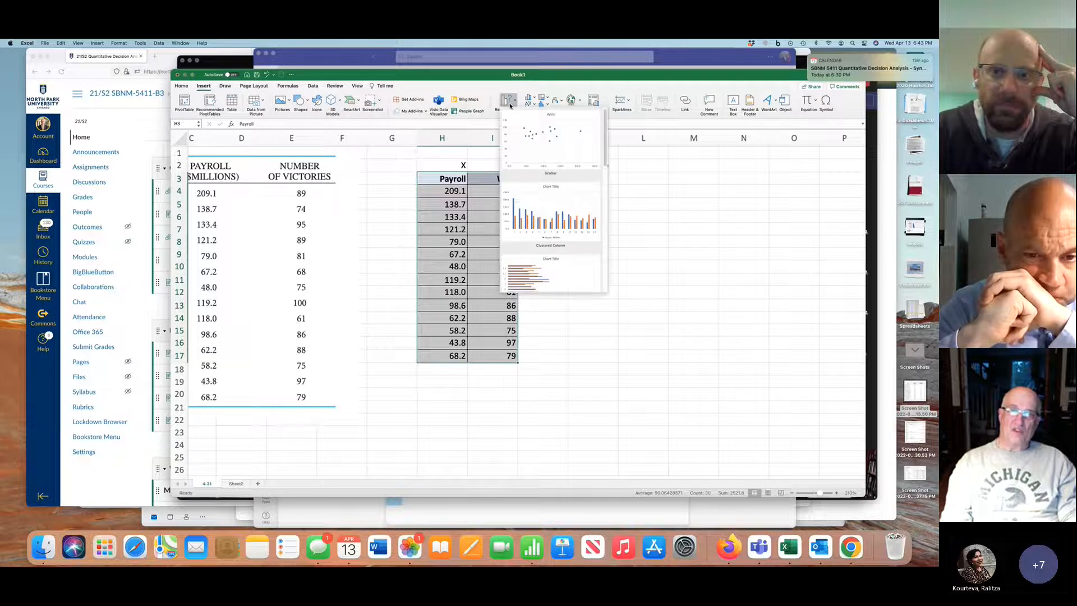
{"action": "left_click", "coordinate": [551, 140]}
{"action": "left_click_drag", "start_coordinate": [550, 229], "coordinate": [717, 176]}
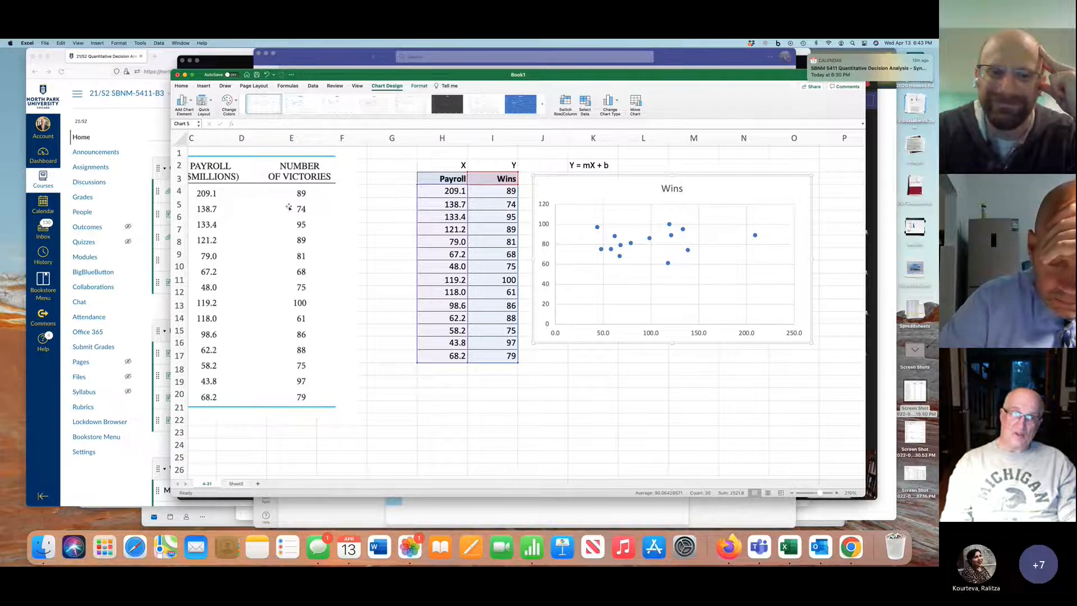
{"action": "scroll", "coordinate": [288, 209], "scroll_direction": "left", "scroll_amount": 3}
{"action": "scroll", "coordinate": [392, 204], "scroll_direction": "right", "scroll_amount": 3}
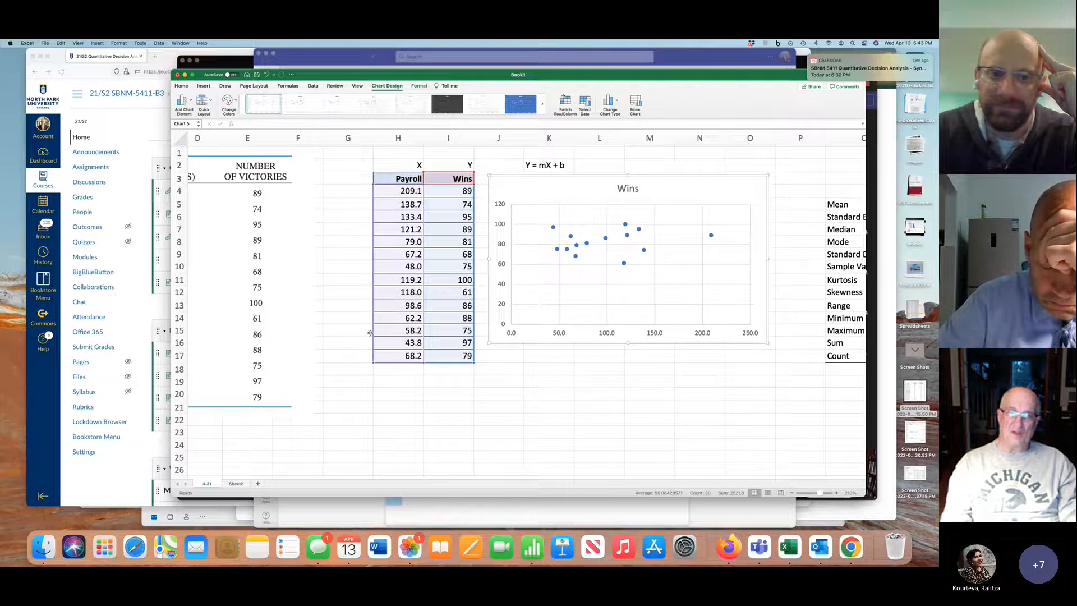
{"action": "scroll", "coordinate": [370, 333], "scroll_direction": "left", "scroll_amount": 4}
{"action": "scroll", "coordinate": [370, 334], "scroll_direction": "right", "scroll_amount": 3}
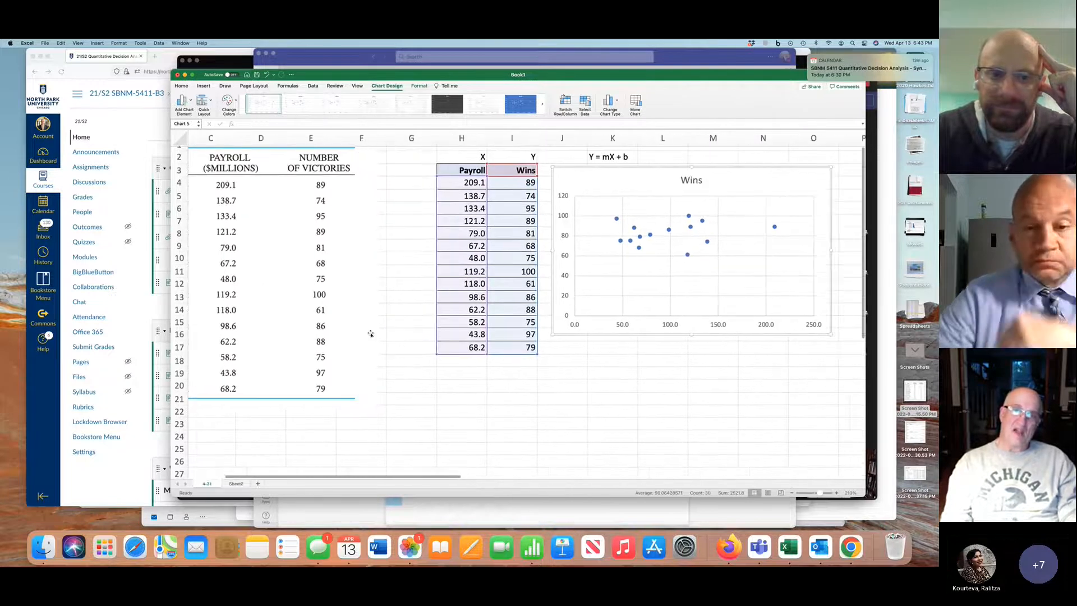
{"action": "scroll", "coordinate": [370, 334], "scroll_direction": "right", "scroll_amount": 2}
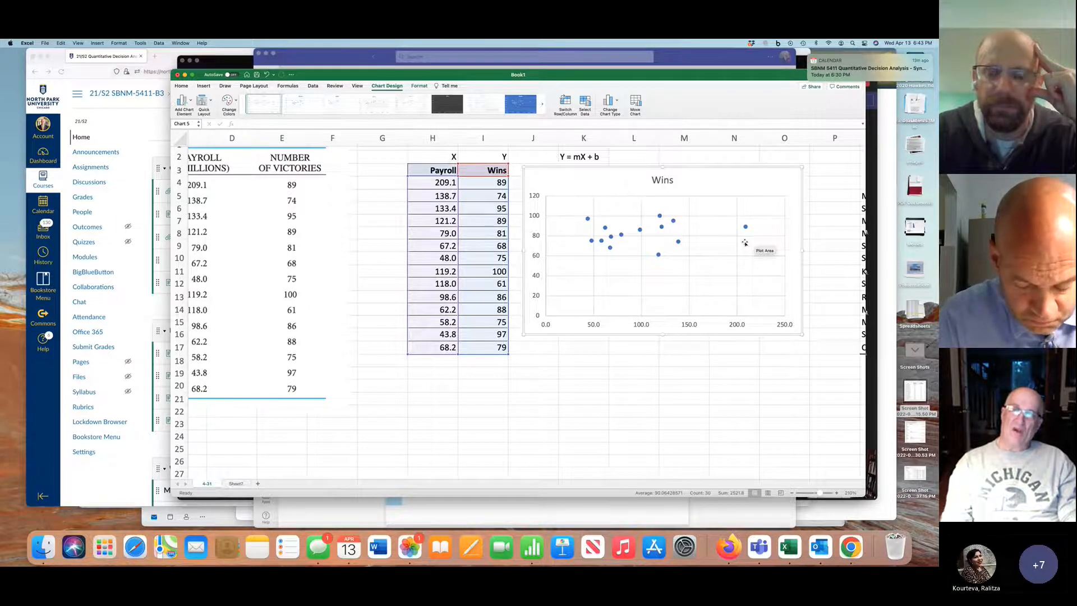
{"action": "scroll", "coordinate": [744, 242], "scroll_direction": "up", "scroll_amount": 1}
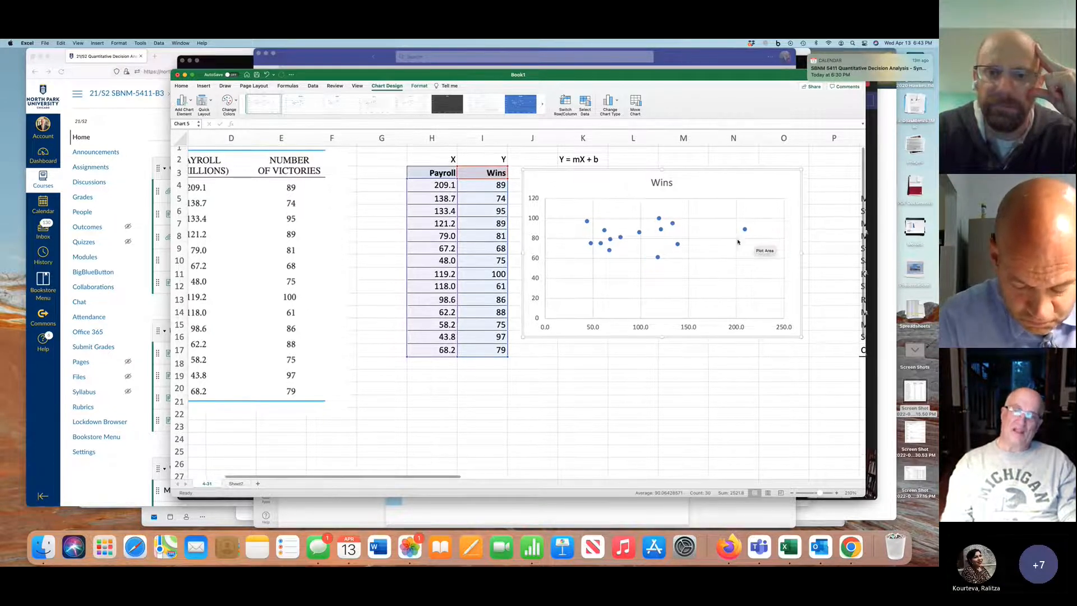
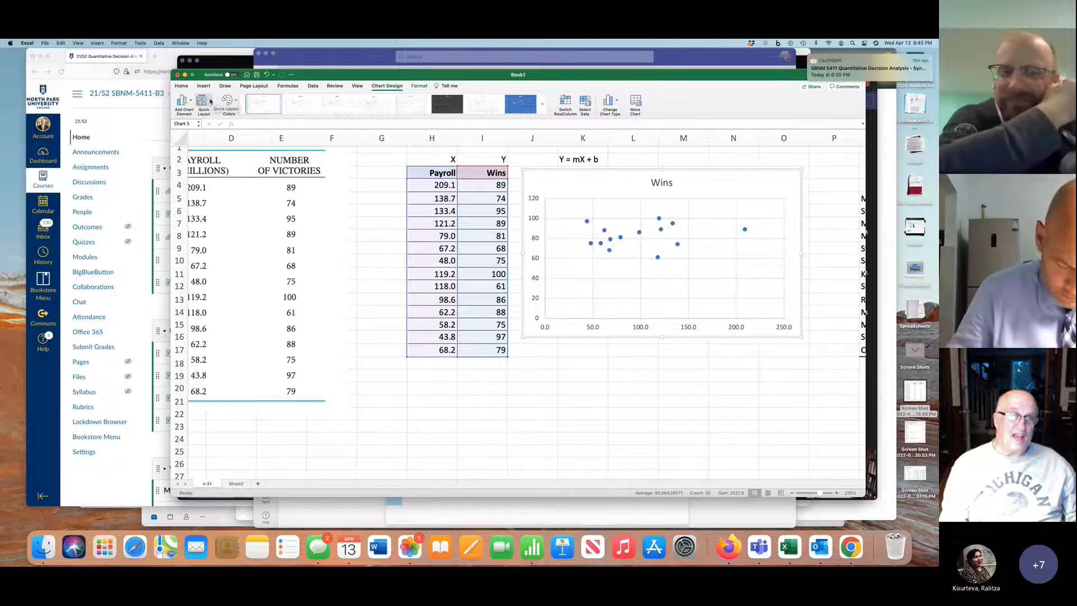
Try a chart layout with axis titles and a legend on the Wins scatter chart, and another that adds data labels
{"action": "left_click", "coordinate": [211, 101]}
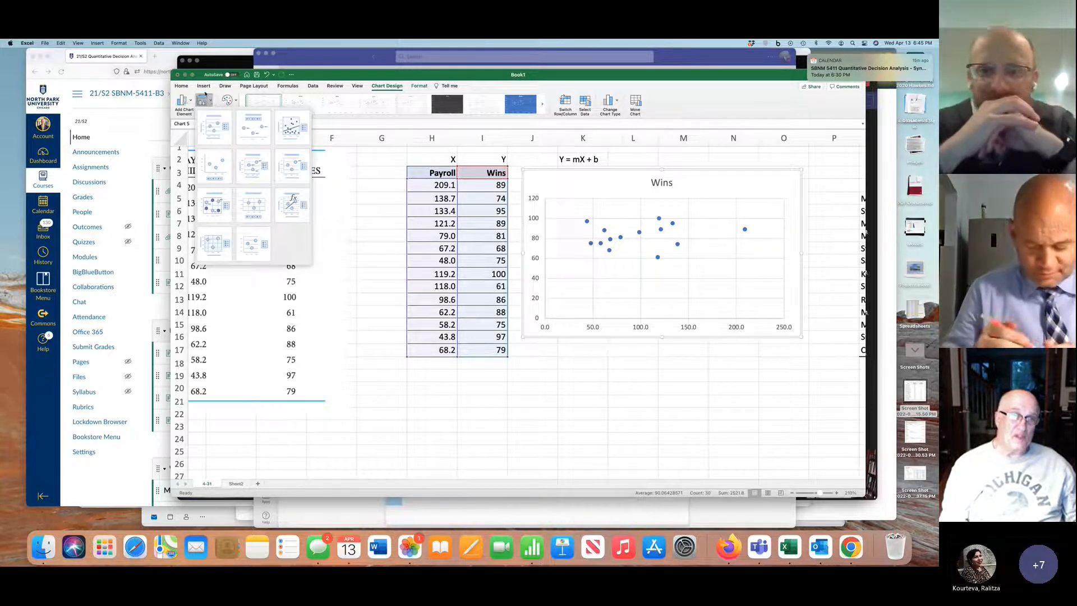
{"action": "left_click", "coordinate": [211, 102]}
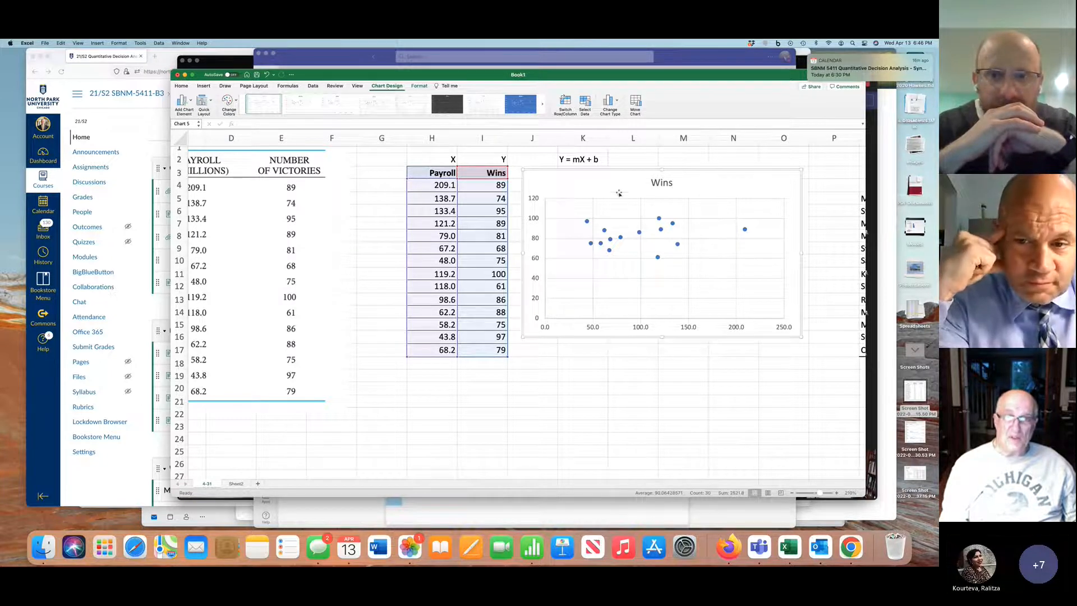
{"action": "left_click", "coordinate": [622, 355]}
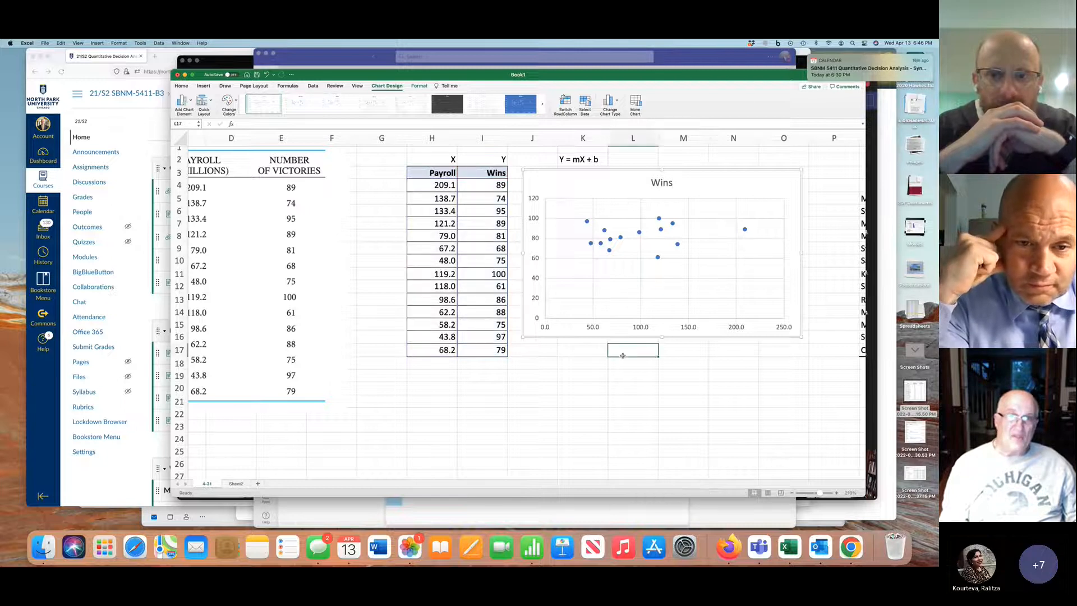
{"action": "left_click", "coordinate": [605, 192]}
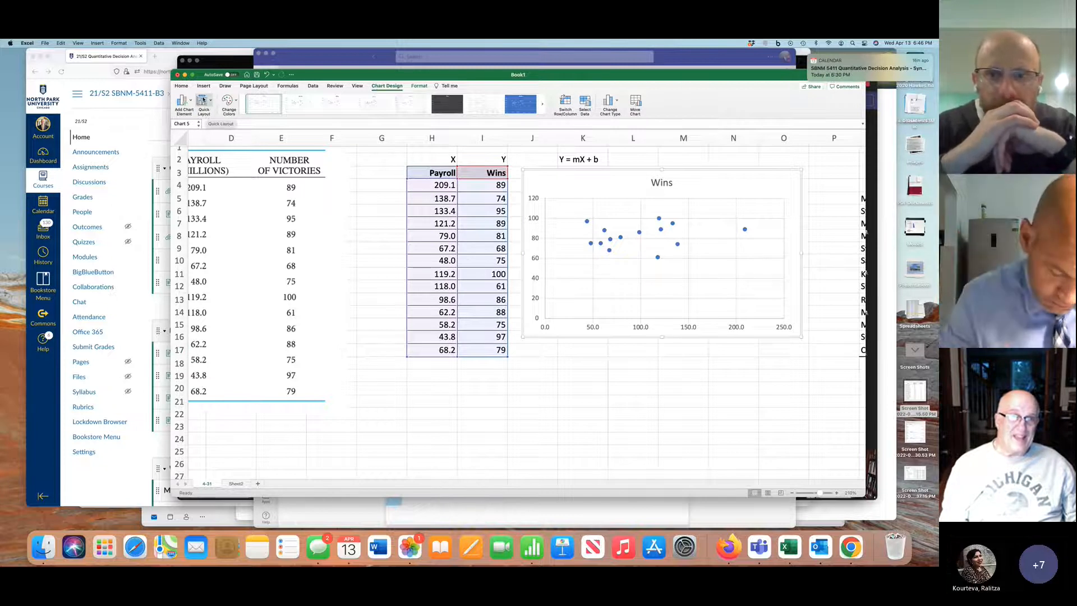
{"action": "left_click", "coordinate": [204, 103]}
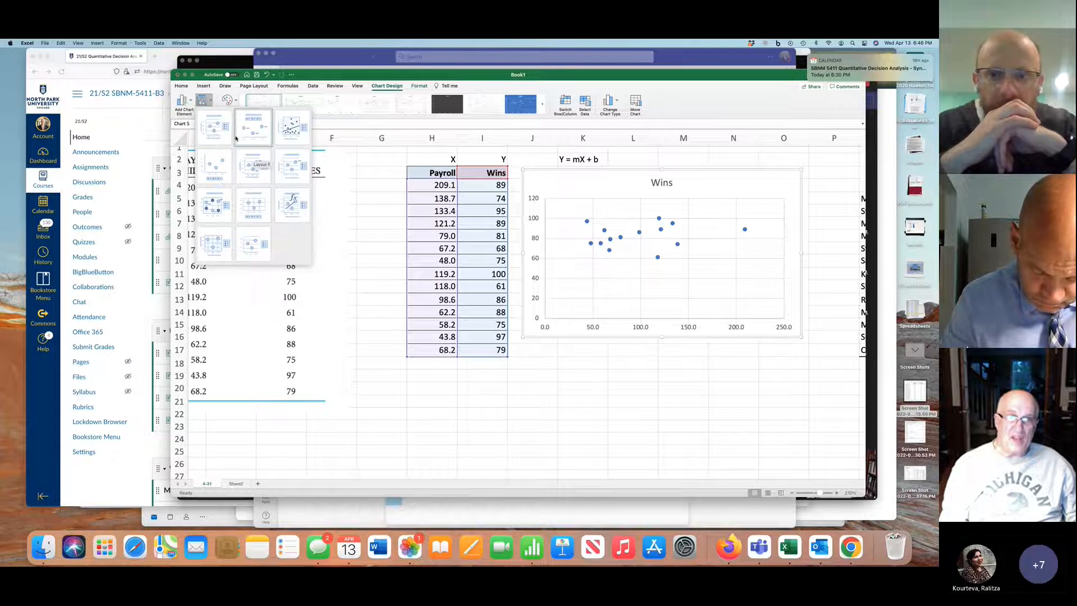
{"action": "left_click", "coordinate": [214, 133]}
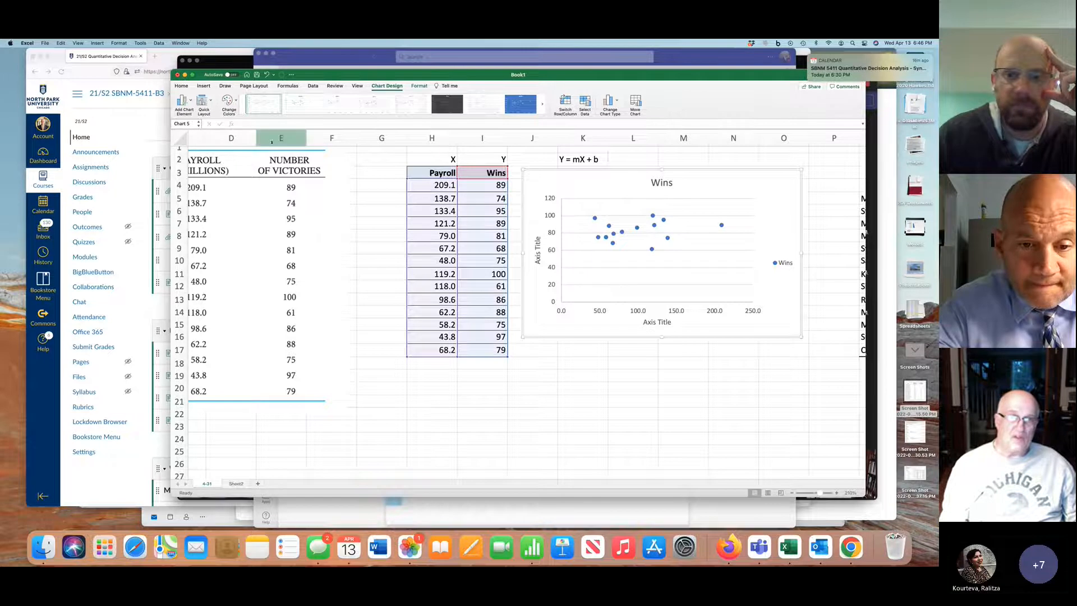
{"action": "left_click", "coordinate": [204, 101]}
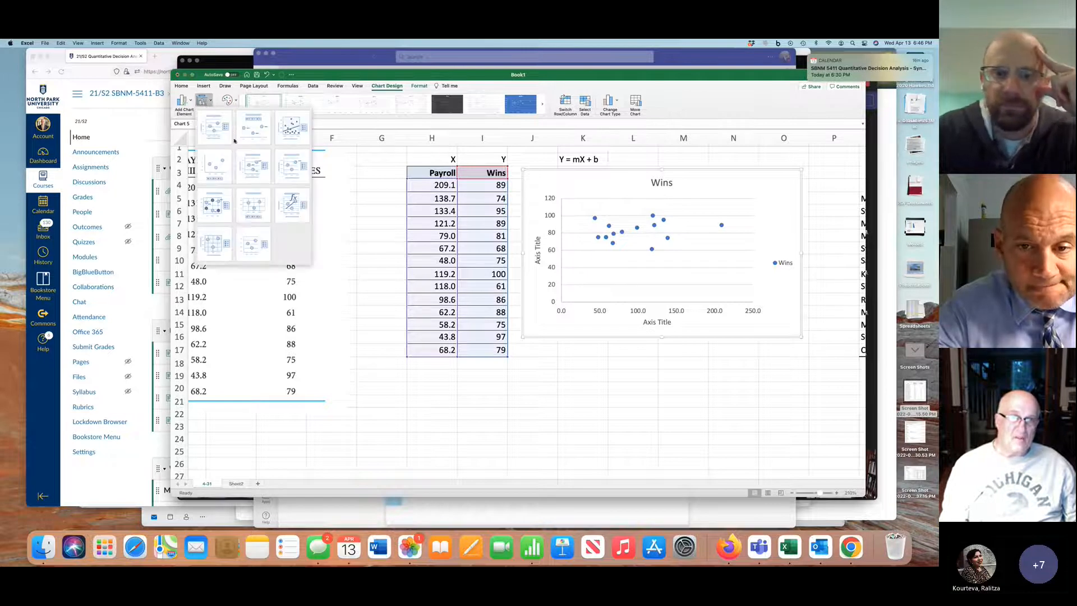
{"action": "left_click", "coordinate": [252, 164]}
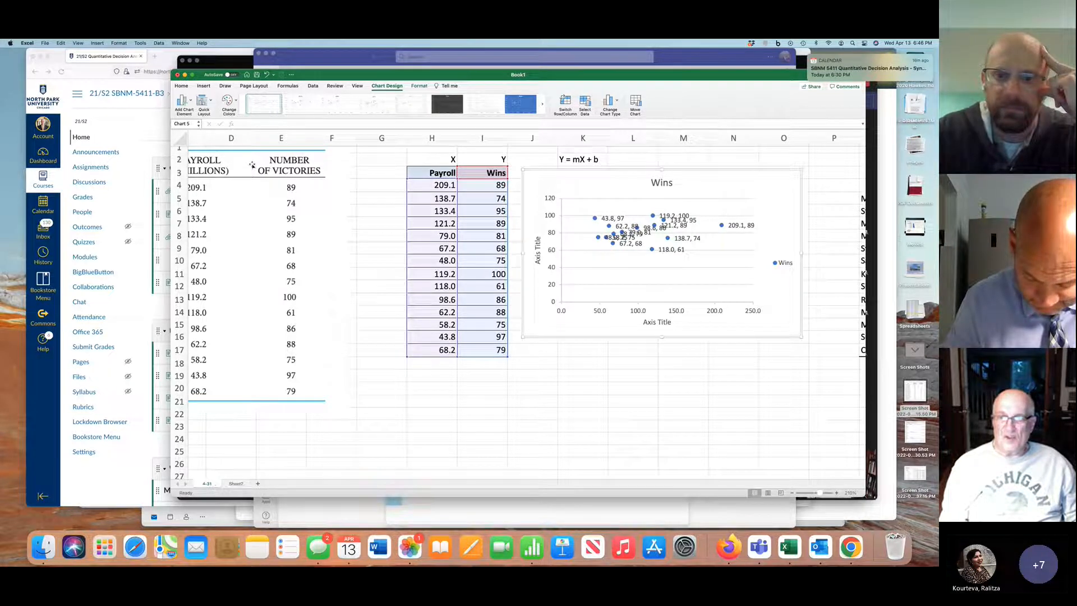
Apply the chart layout with a linear trendline, its equation and R² to the Wins scatter chart
{"action": "left_click", "coordinate": [211, 102]}
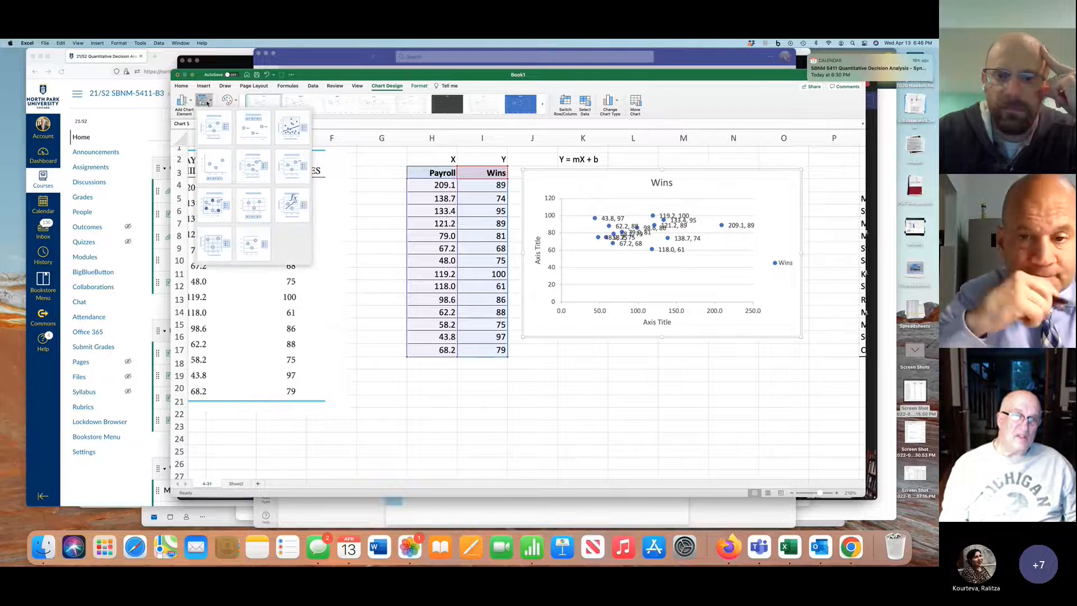
{"action": "left_click", "coordinate": [294, 203]}
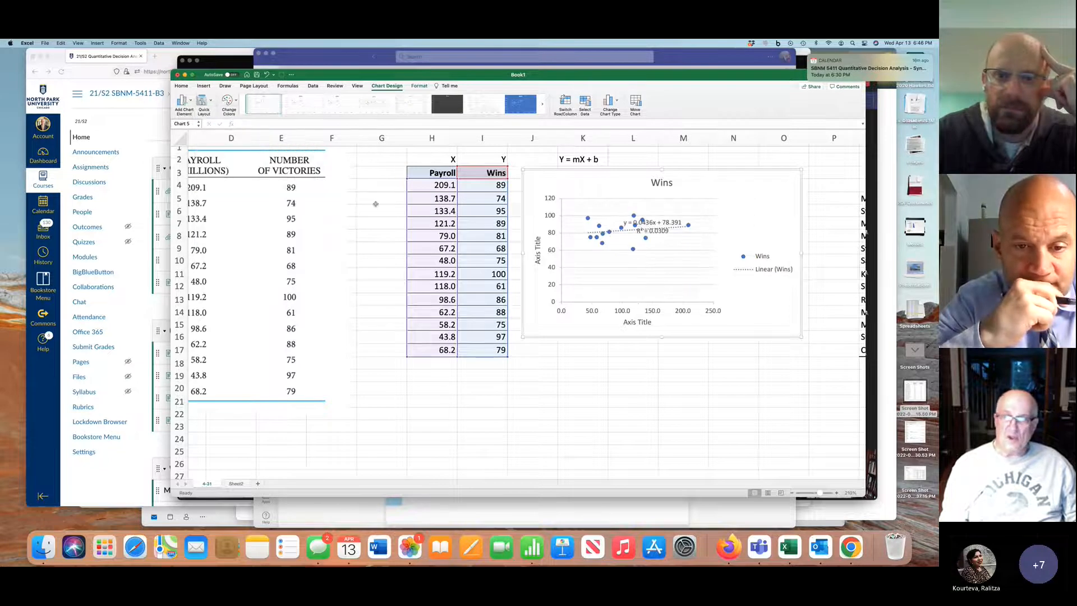
Move the trendline equation label to the Wins chart's upper-right corner and delete the chart's legend
{"action": "left_click", "coordinate": [658, 223]}
{"action": "left_click_drag", "start_coordinate": [659, 224], "coordinate": [758, 172]}
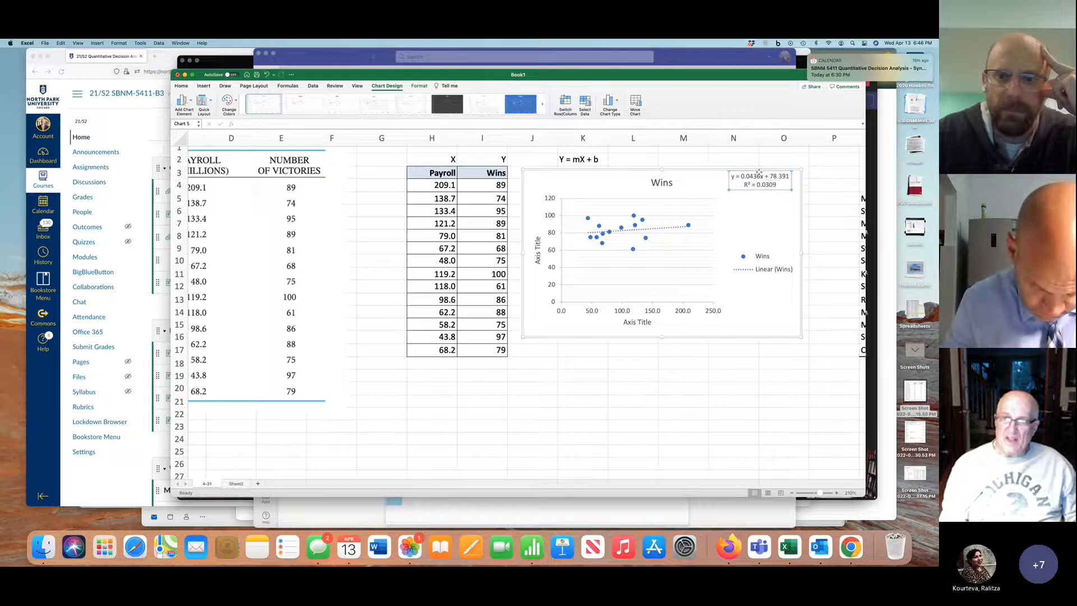
{"action": "left_click", "coordinate": [760, 258]}
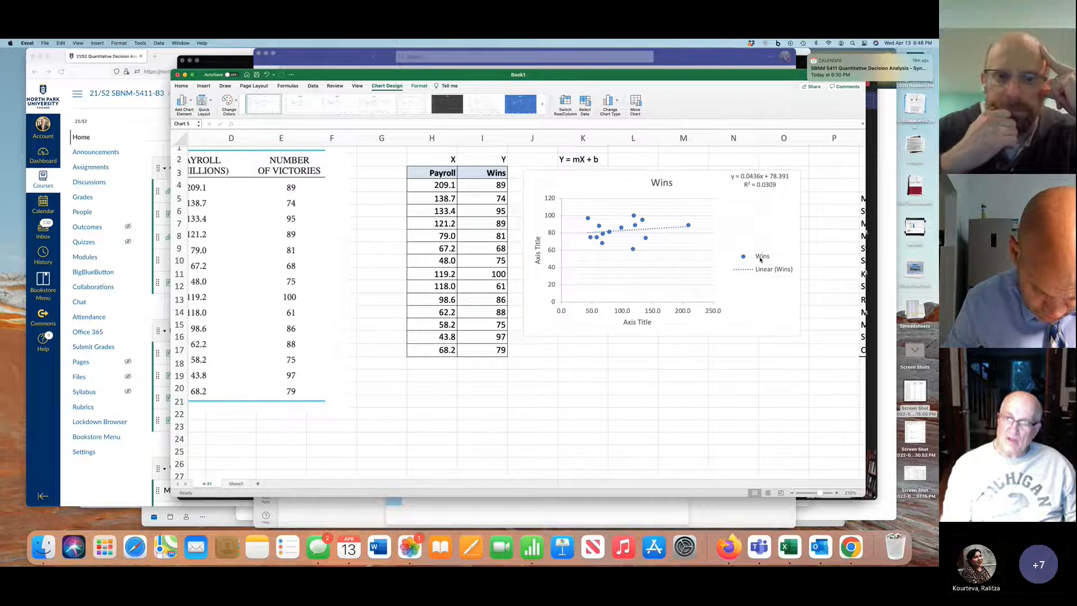
{"action": "key", "text": "Delete"}
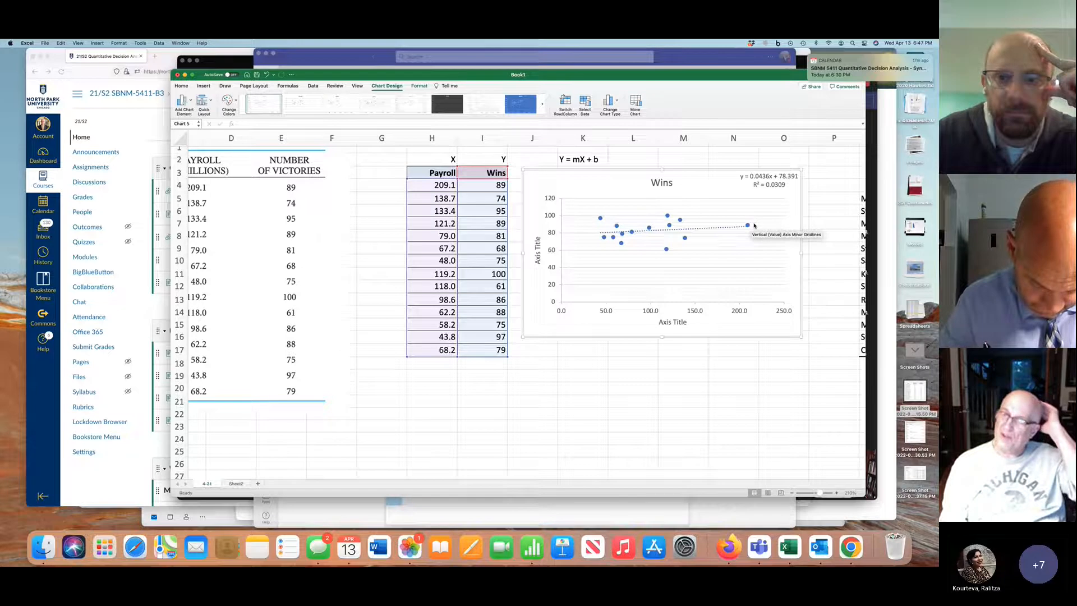
Format the Wins chart's trendline equation and R² label in bold dark red text
{"action": "left_click", "coordinate": [759, 186]}
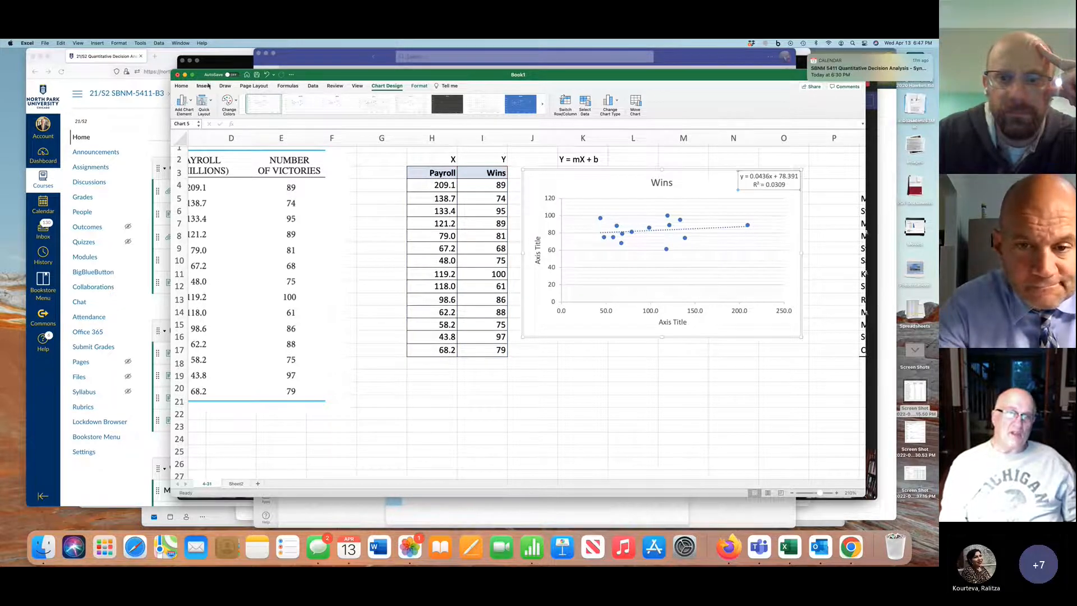
{"action": "left_click", "coordinate": [182, 87]}
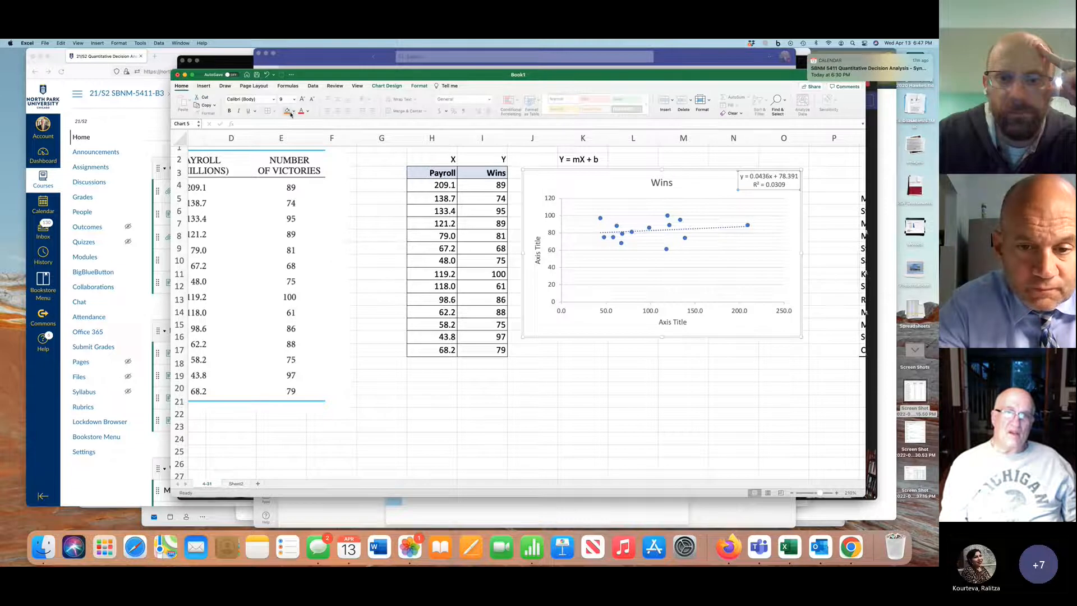
{"action": "left_click", "coordinate": [307, 112]}
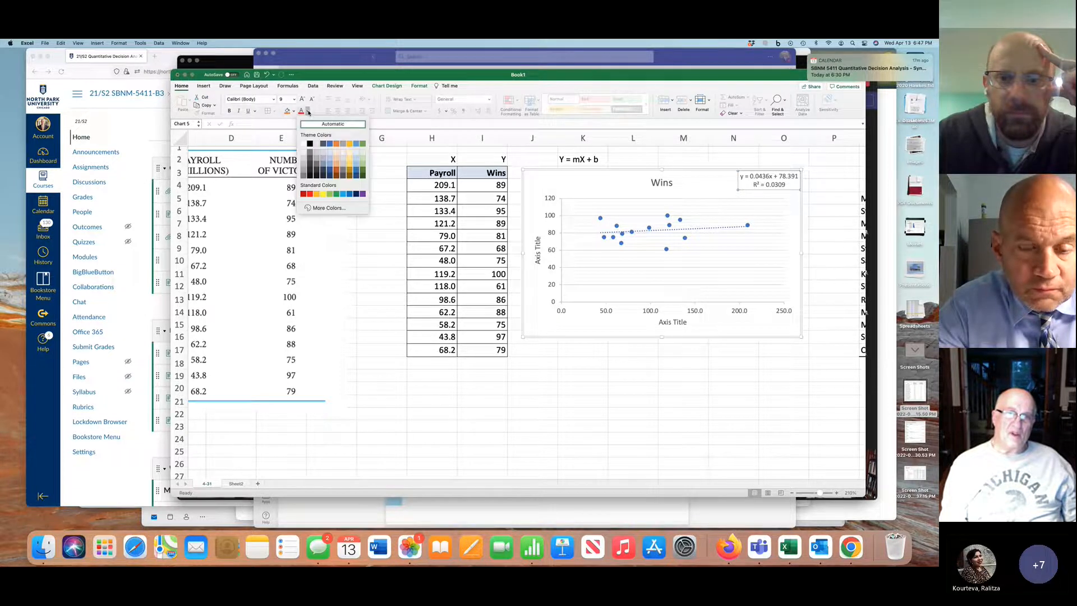
{"action": "left_click", "coordinate": [303, 194]}
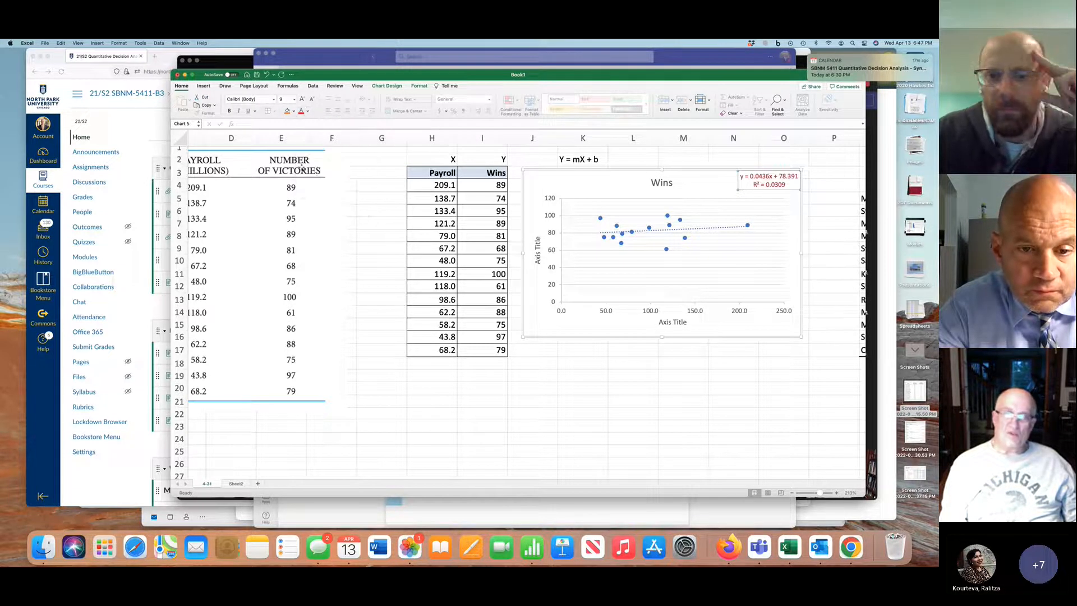
{"action": "left_click", "coordinate": [229, 111]}
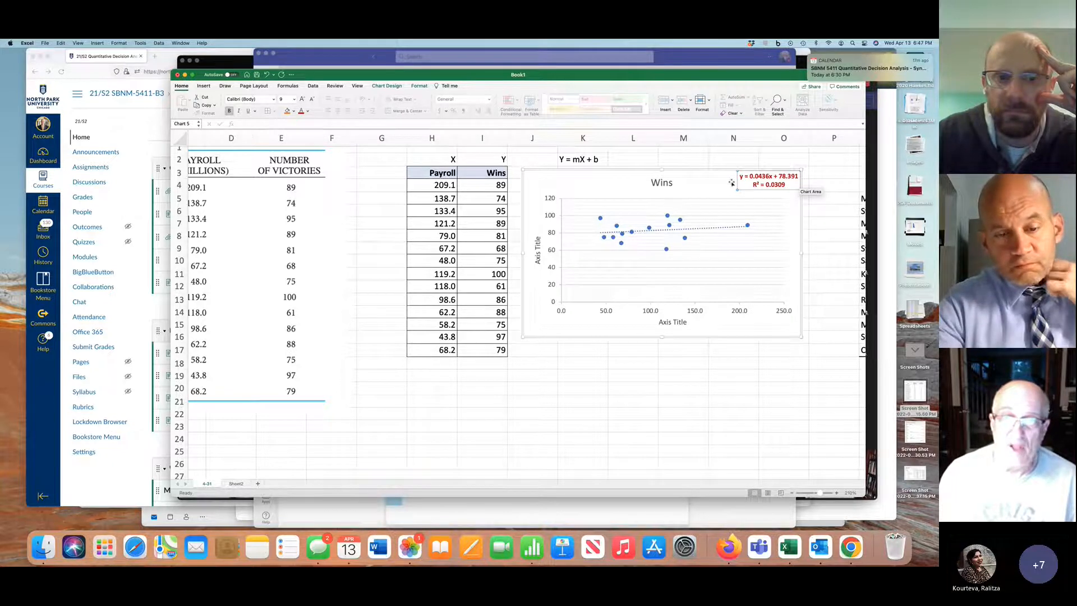
Compare the Wins chart's R² label with the r-squared definition note below the chart and the Wins data in I4:I17
{"action": "left_click", "coordinate": [499, 185]}
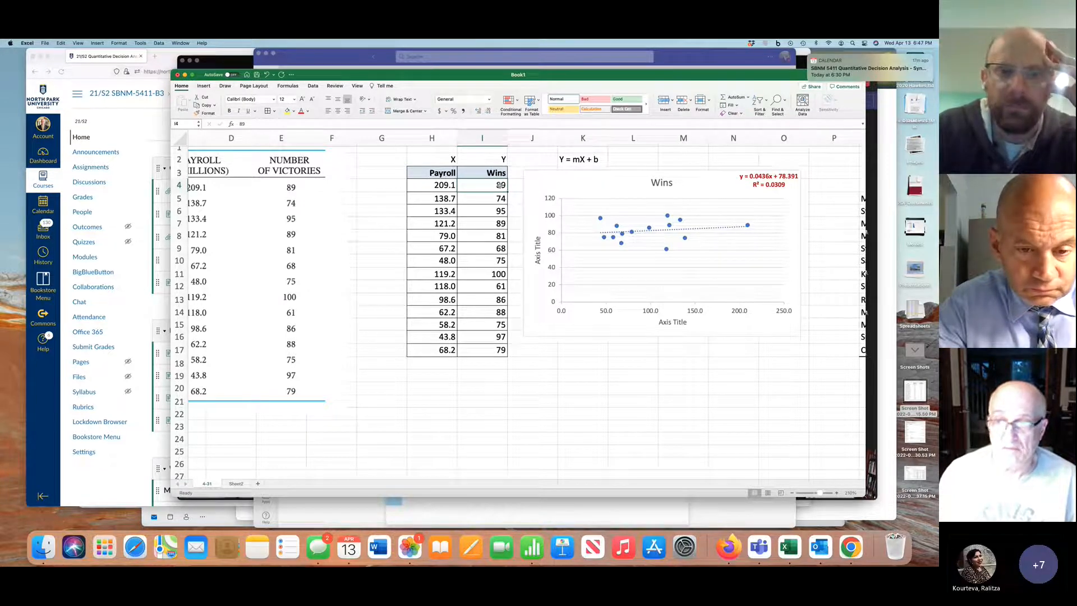
{"action": "left_click", "coordinate": [768, 185]}
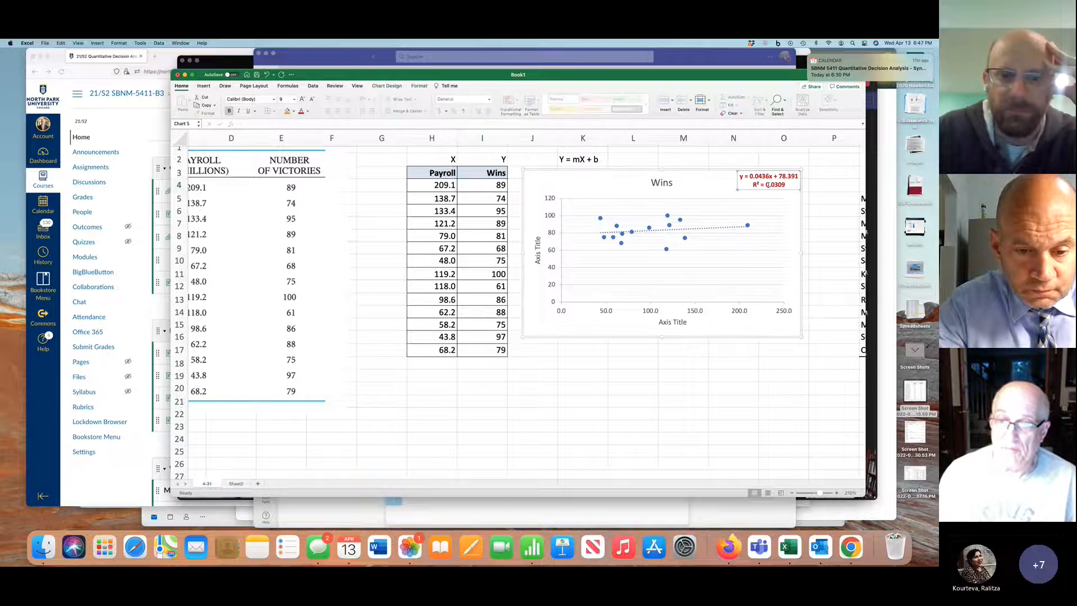
{"action": "scroll", "coordinate": [768, 185], "scroll_direction": "down", "scroll_amount": 5}
{"action": "scroll", "coordinate": [768, 185], "scroll_direction": "up", "scroll_amount": 5}
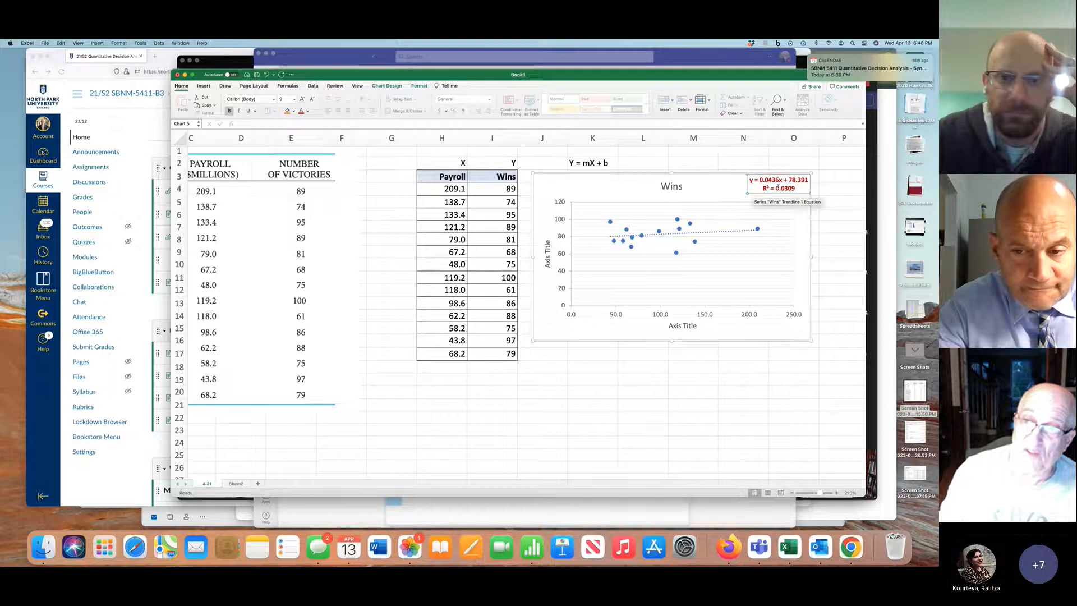
{"action": "scroll", "coordinate": [798, 191], "scroll_direction": "down", "scroll_amount": 6}
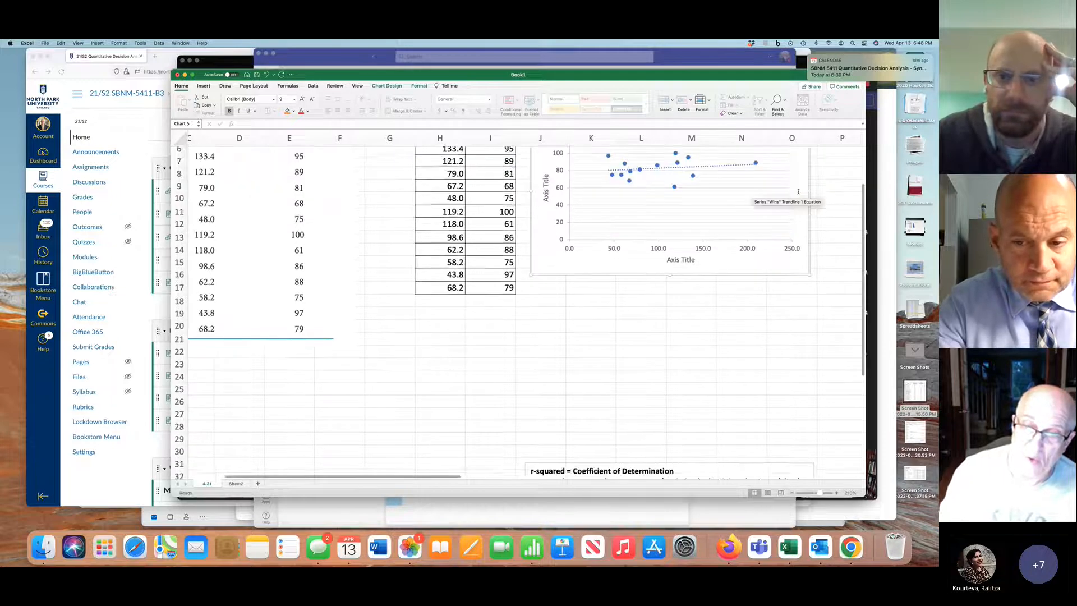
{"action": "scroll", "coordinate": [798, 191], "scroll_direction": "down", "scroll_amount": 1}
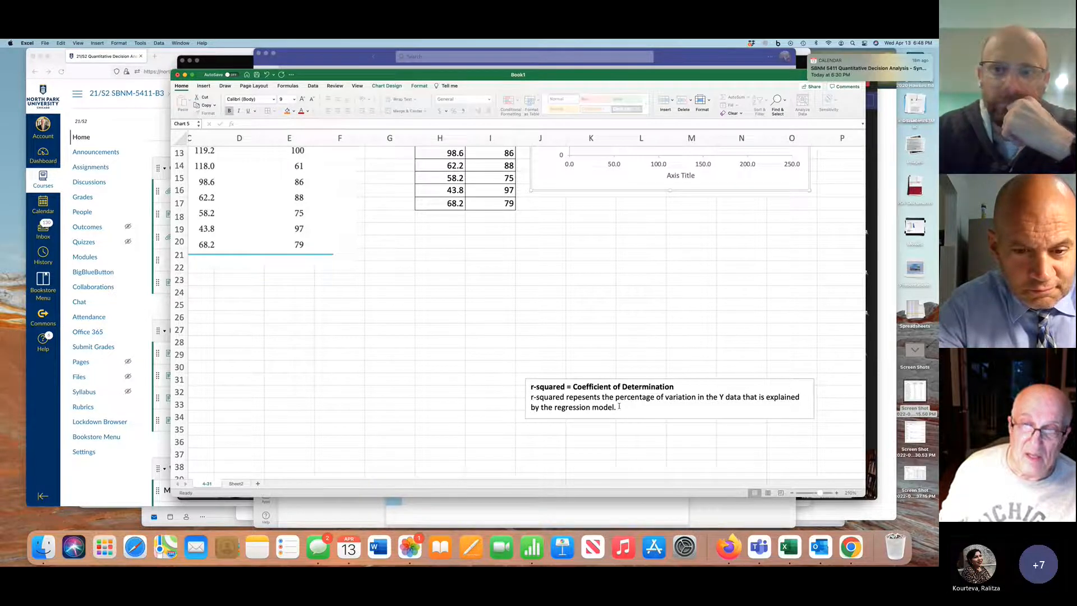
{"action": "scroll", "coordinate": [619, 406], "scroll_direction": "up", "scroll_amount": 6}
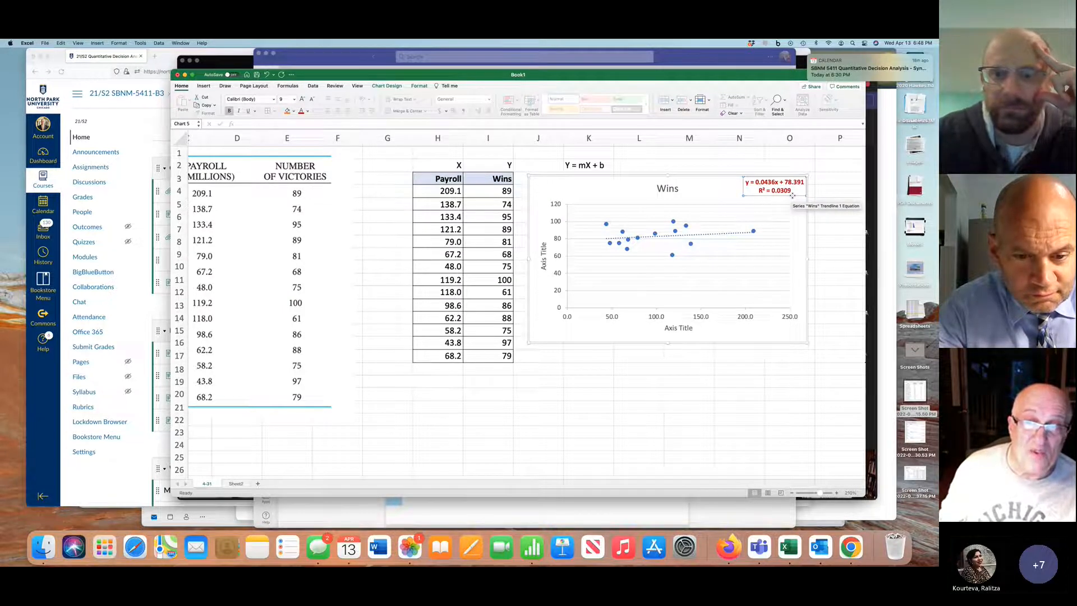
{"action": "left_click", "coordinate": [502, 189]}
{"action": "left_click_drag", "start_coordinate": [502, 189], "coordinate": [505, 353]}
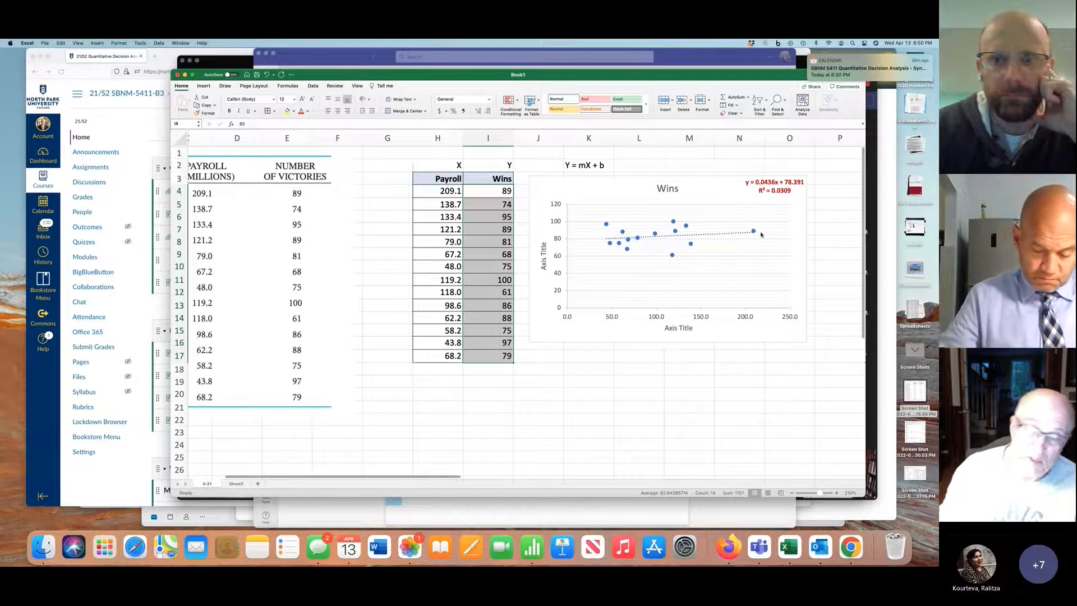
Insert a recommended Scatter chart from H5:I17, leaving out the 209.1 payroll row, and place it below the Wins chart
{"action": "mouse_move", "coordinate": [761, 235]}
{"action": "left_click_drag", "start_coordinate": [443, 204], "coordinate": [475, 349]}
{"action": "left_click_drag", "start_coordinate": [443, 205], "coordinate": [469, 353]}
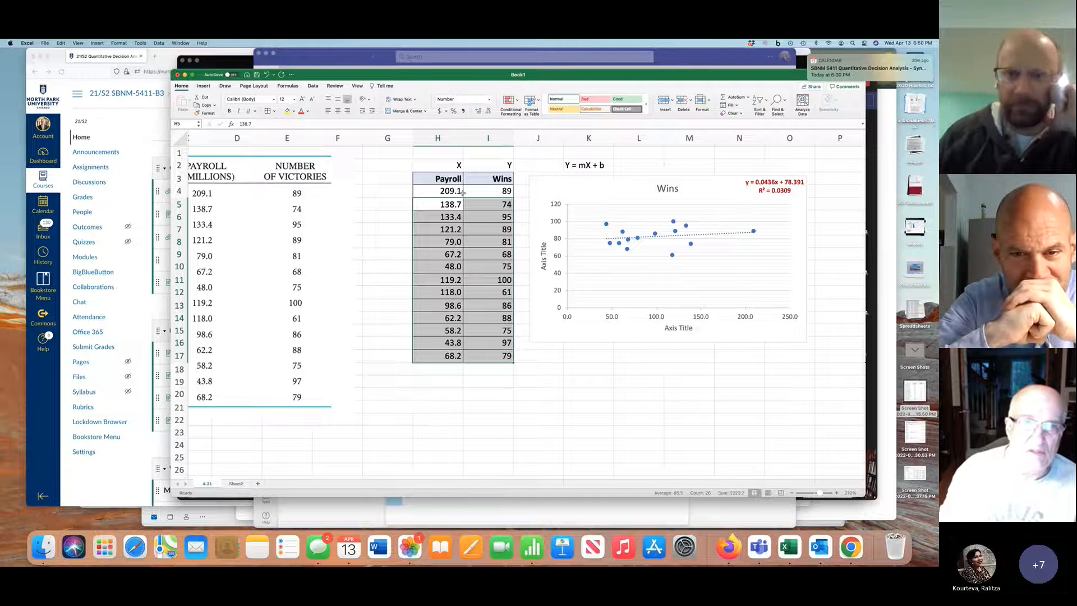
{"action": "left_click", "coordinate": [204, 85]}
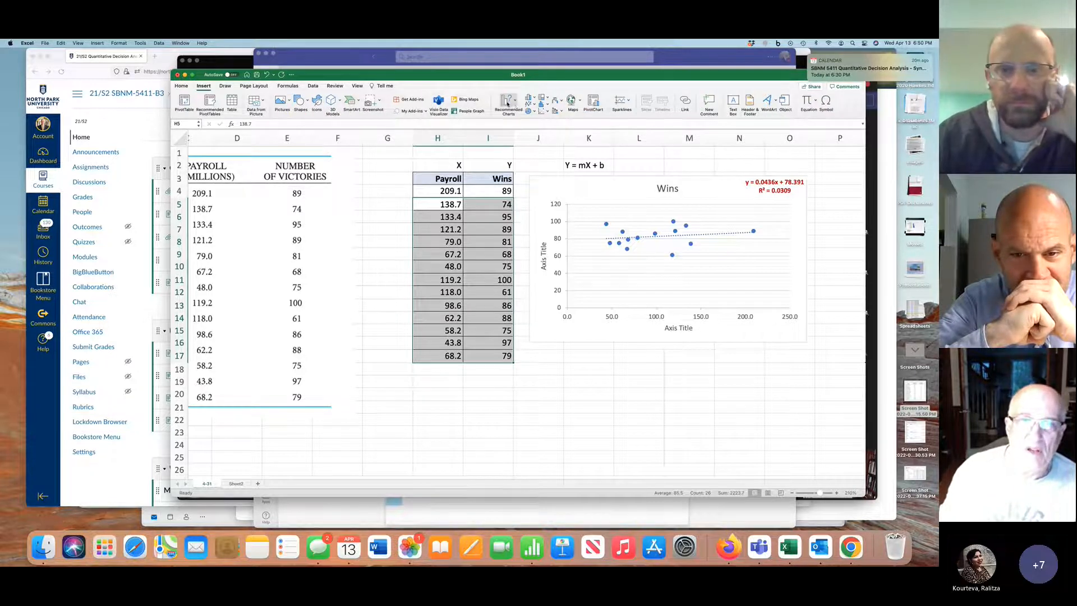
{"action": "left_click", "coordinate": [508, 101]}
{"action": "left_click", "coordinate": [548, 146]}
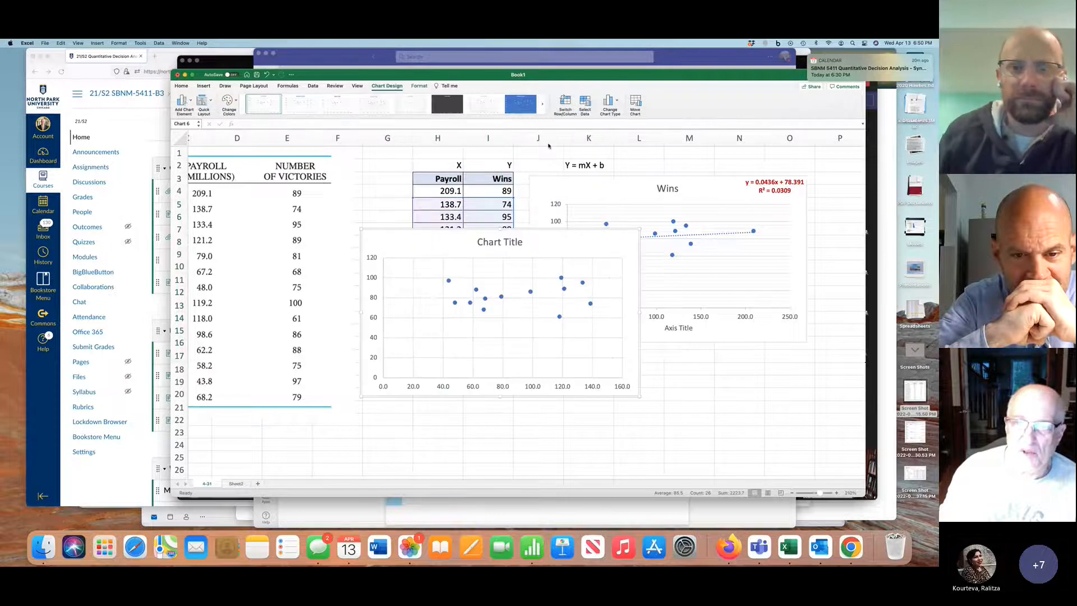
{"action": "left_click_drag", "start_coordinate": [563, 228], "coordinate": [732, 350]}
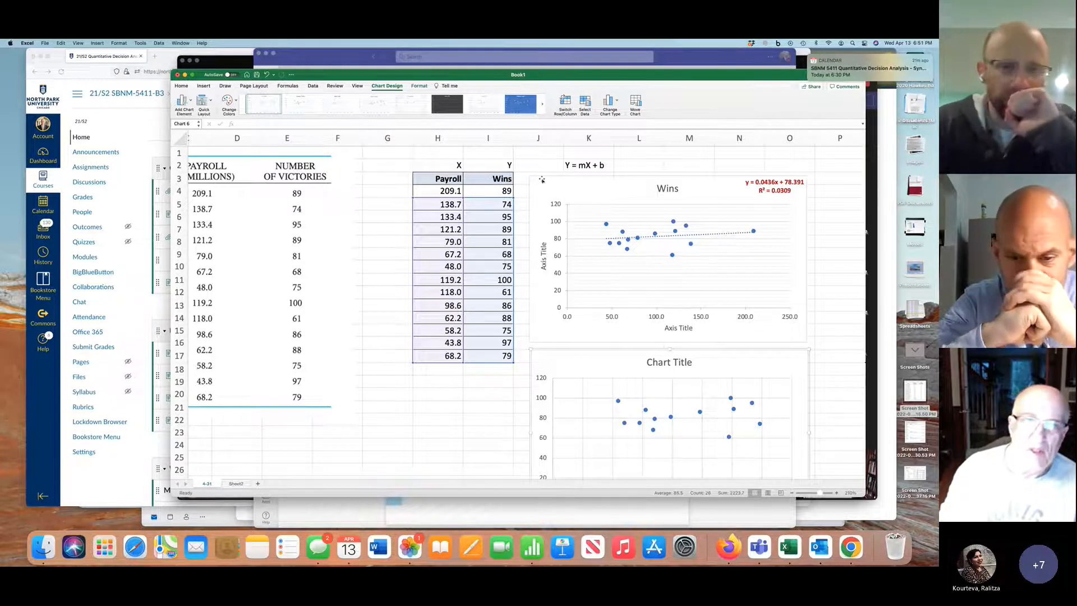
Apply the layout with a linear trendline, equation and R² to the new lower scatter chart
{"action": "left_click", "coordinate": [203, 101]}
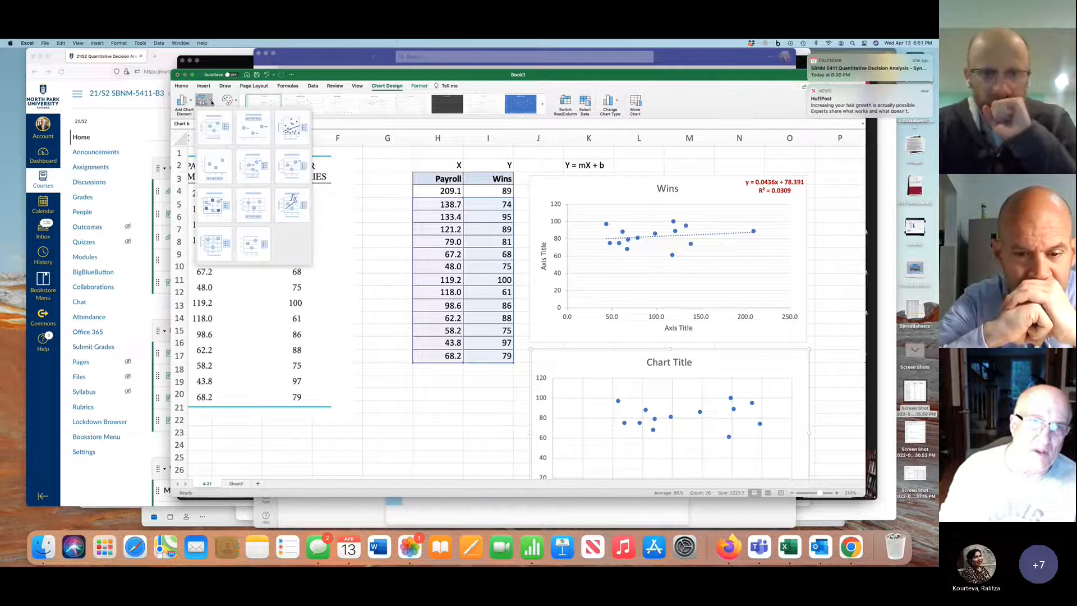
{"action": "left_click", "coordinate": [293, 203]}
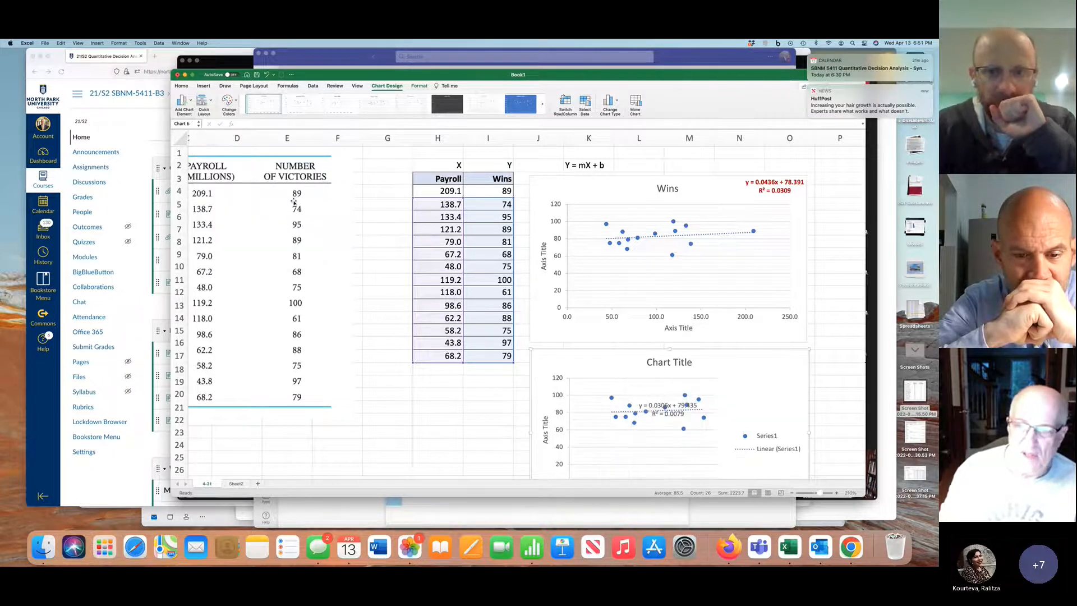
Move the lower chart's trendline equation label to its upper-right corner and delete that chart's legend
{"action": "left_click", "coordinate": [682, 412]}
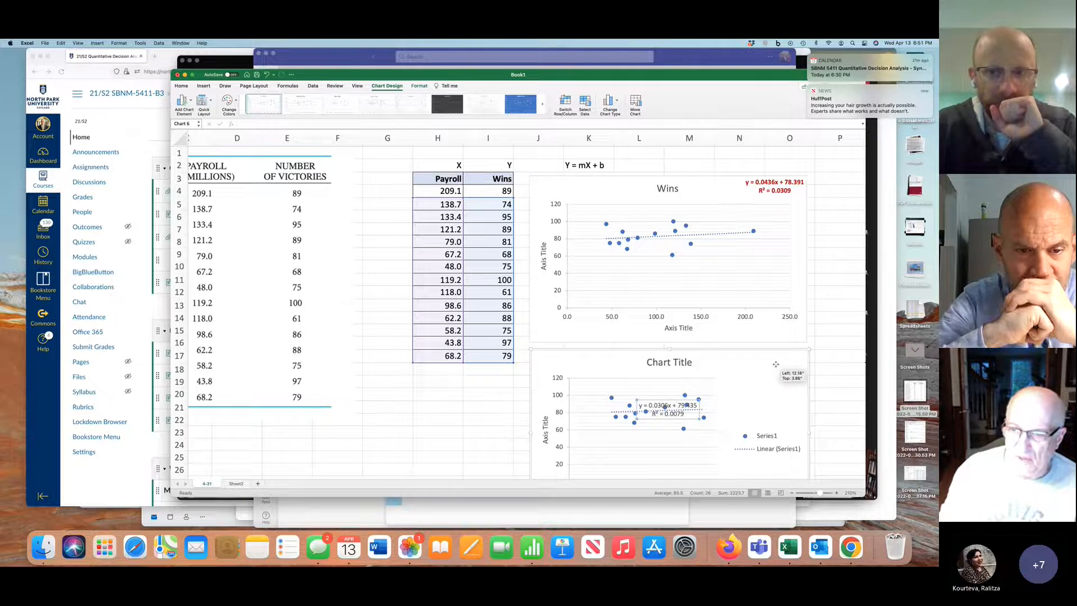
{"action": "left_click_drag", "start_coordinate": [774, 359], "coordinate": [774, 361]}
{"action": "left_click", "coordinate": [771, 436]}
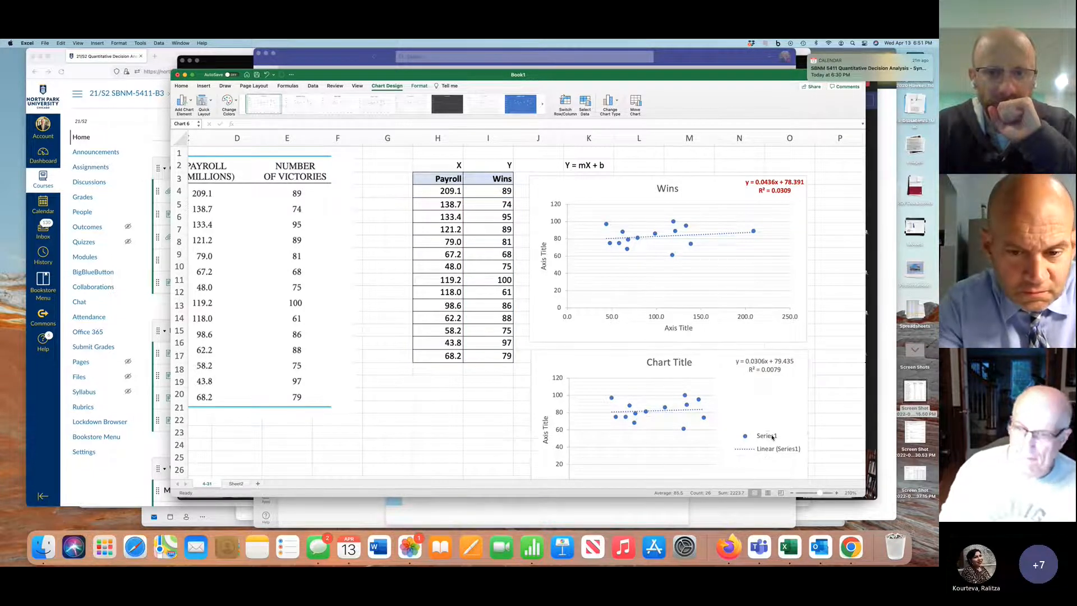
{"action": "key", "text": "Delete"}
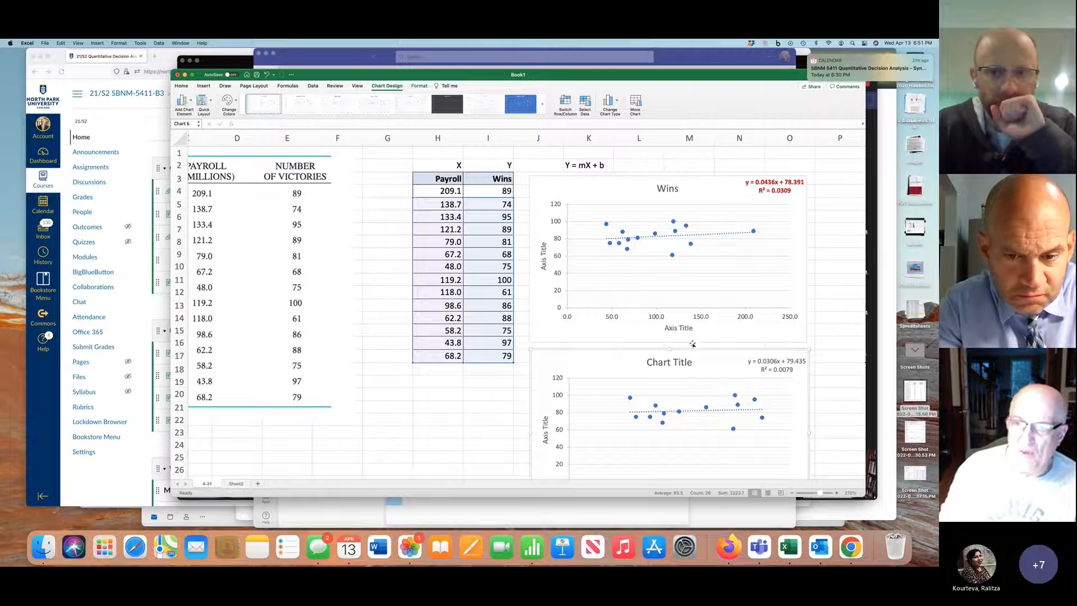
Set the horizontal axis title of the Wins chart to "Payroll"
{"action": "left_click", "coordinate": [676, 328]}
{"action": "left_click_drag", "start_coordinate": [665, 329], "coordinate": [688, 329]}
{"action": "type", "text": "Payroll"}
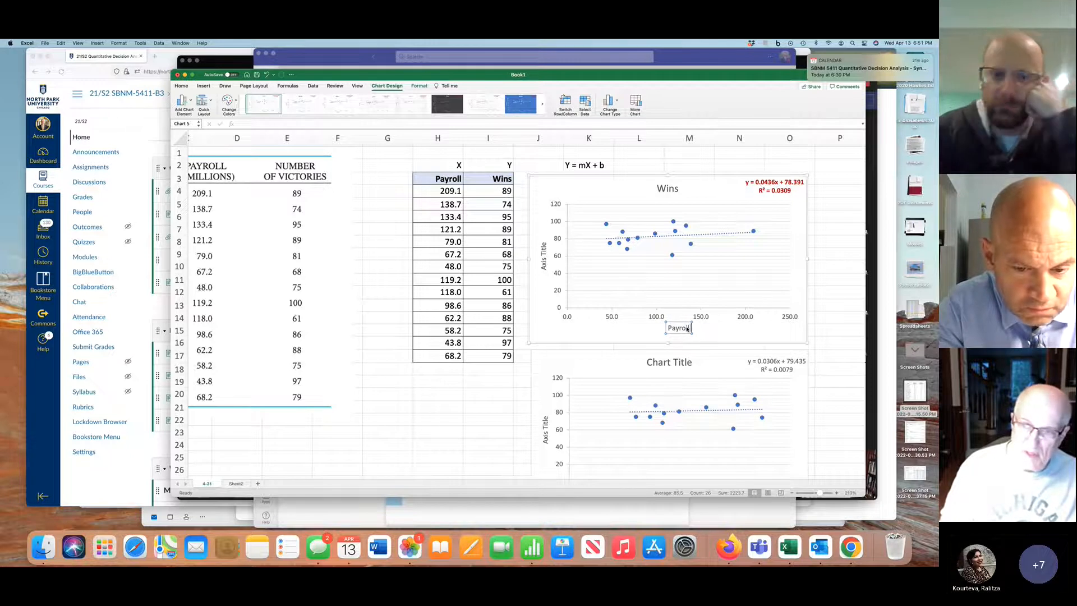
{"action": "type", "text": " in Millions"}
Complete the top chart's horizontal axis title as "Payroll in Millions" and set its vertical axis title to "Wins"
{"action": "left_click", "coordinate": [543, 263]}
{"action": "double_click", "coordinate": [544, 256]}
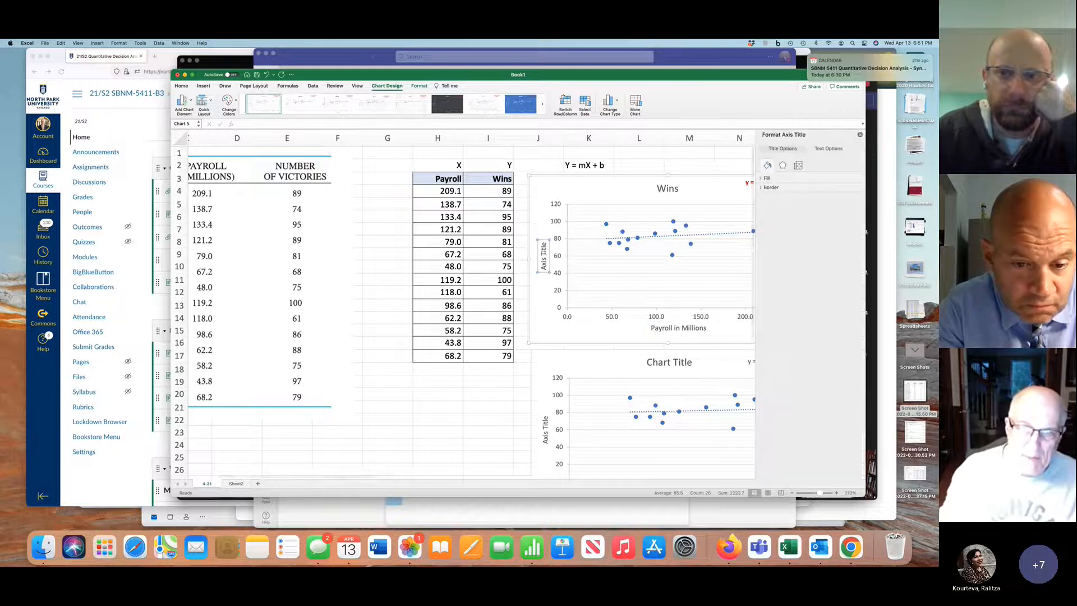
{"action": "triple_click", "coordinate": [544, 263]}
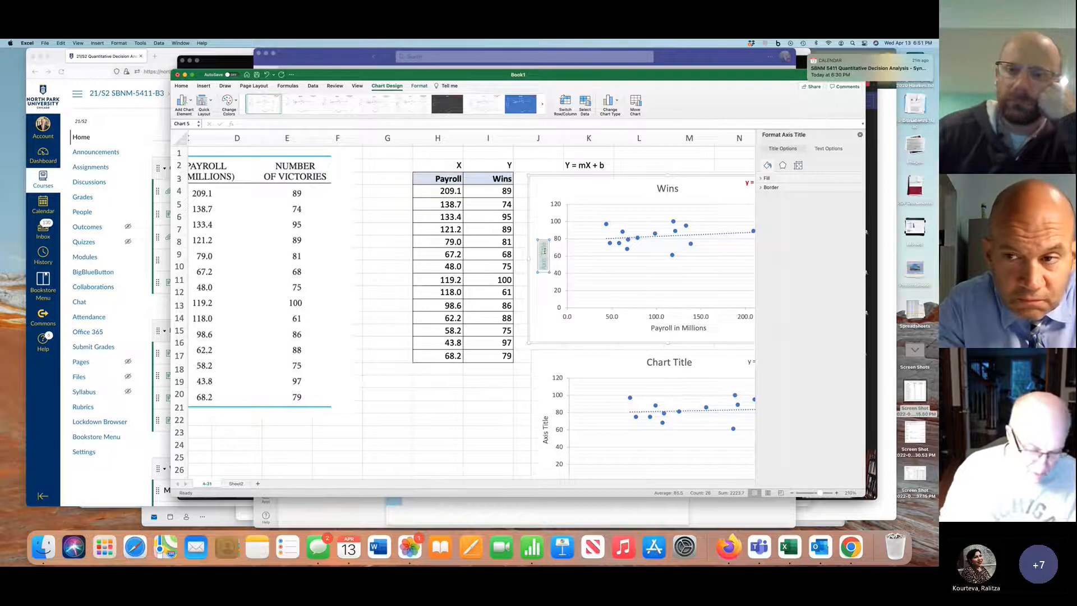
{"action": "type", "text": "Wins"}
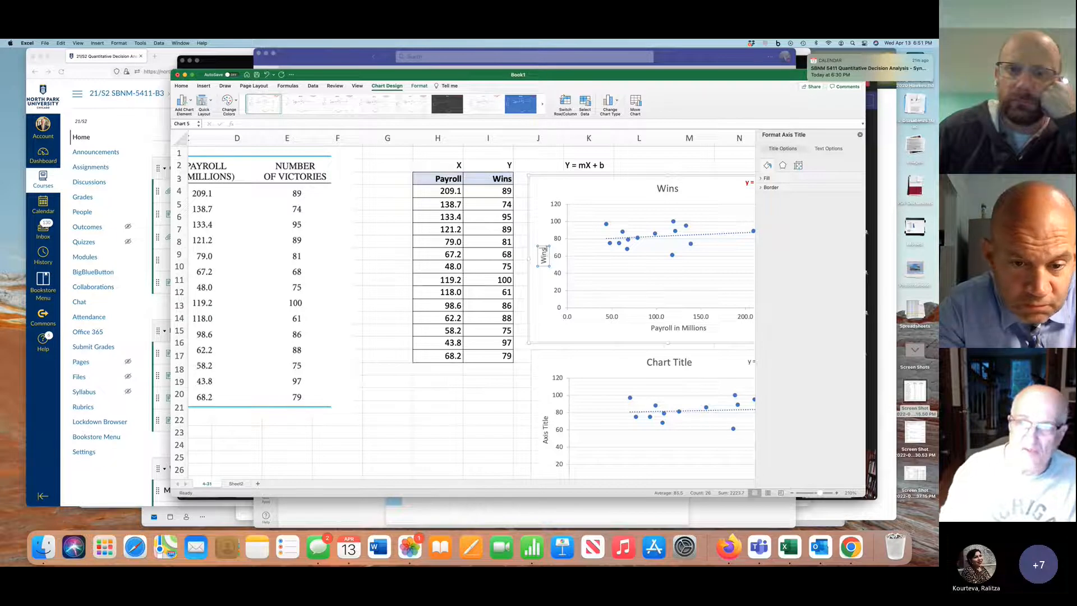
Change the top chart's title to "Wins v Payroll" and close the title formatting pane
{"action": "left_click", "coordinate": [673, 190]}
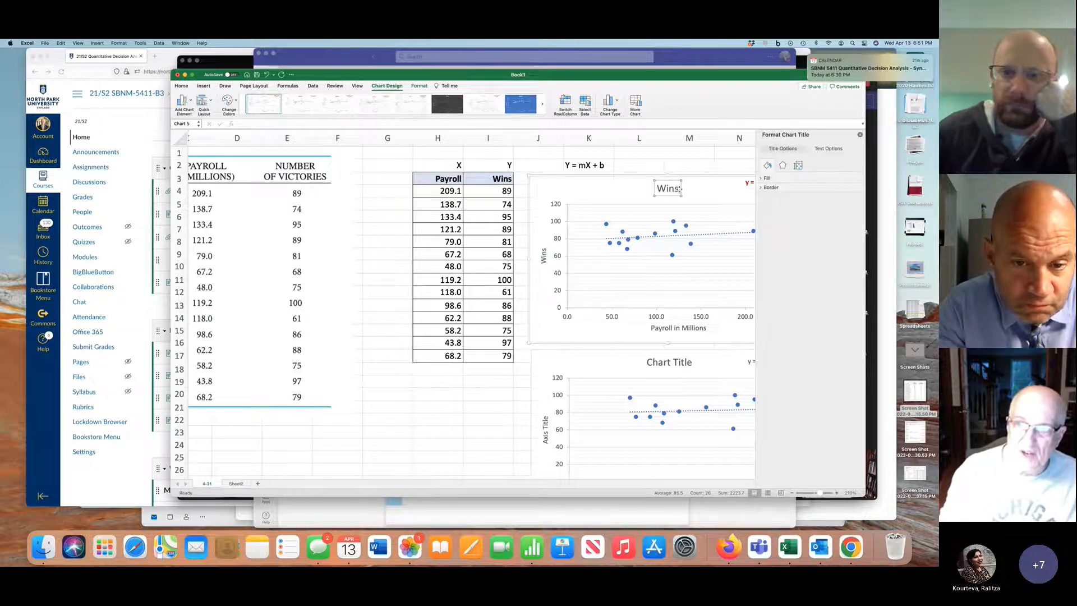
{"action": "type", "text": "vVo"}
{"action": "key", "text": "BackSpace"}
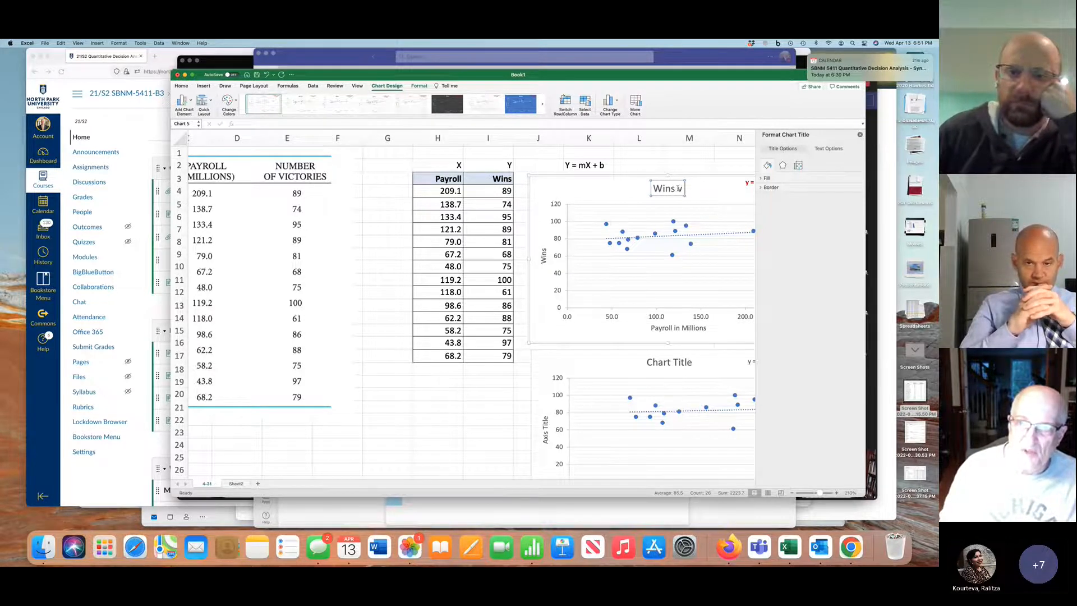
{"action": "type", "text": "{ay"}
{"action": "key", "text": "BackSpace"}
{"action": "key", "text": "BackSpace"}
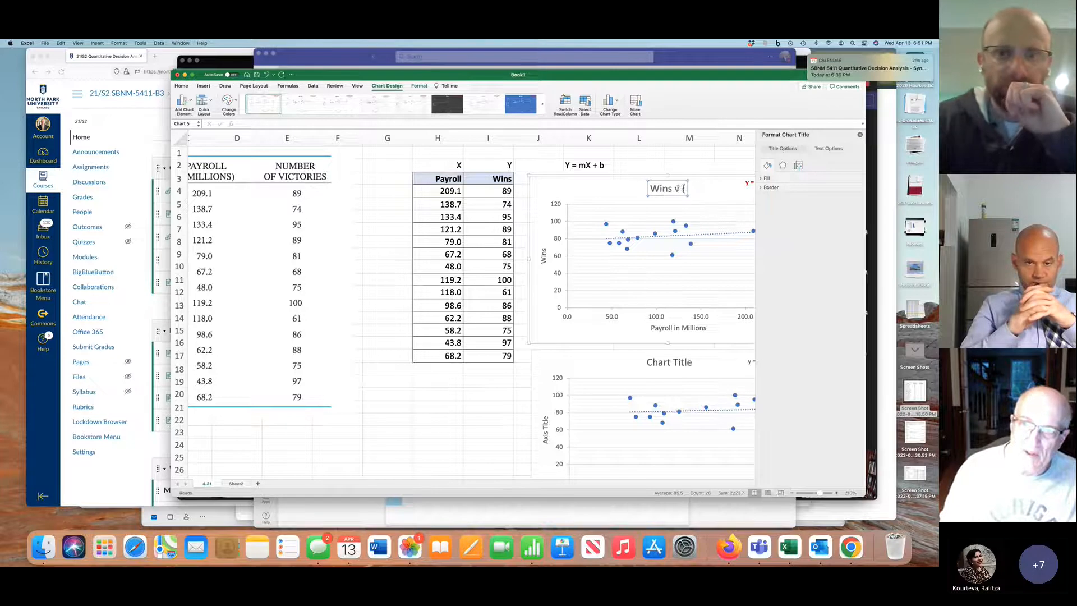
{"action": "type", "text": "Pyr"}
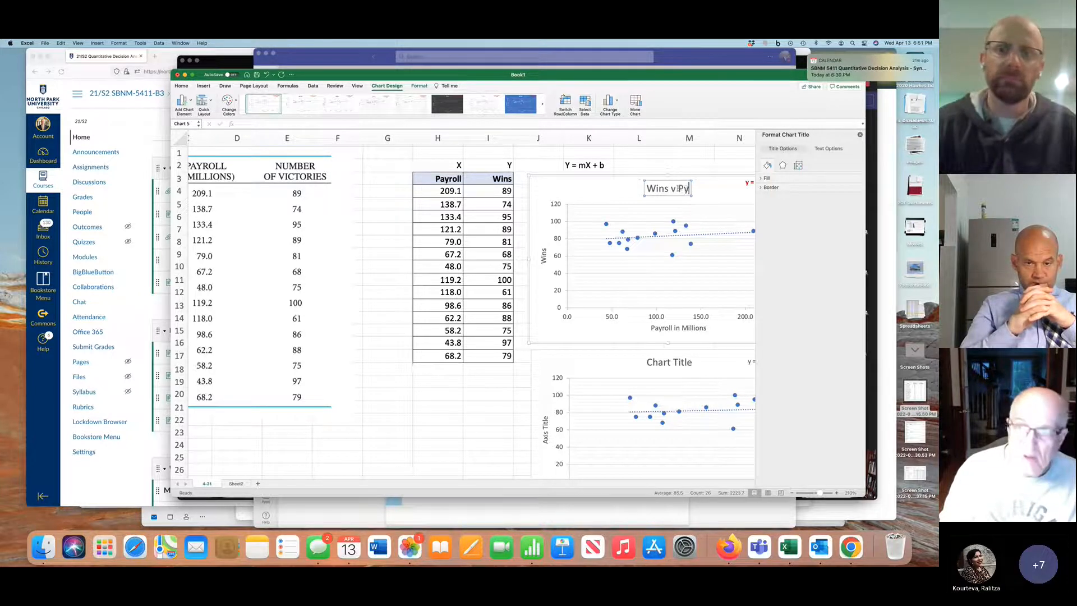
{"action": "key", "text": "BackSpace"}
{"action": "key", "text": "BackSpace"}
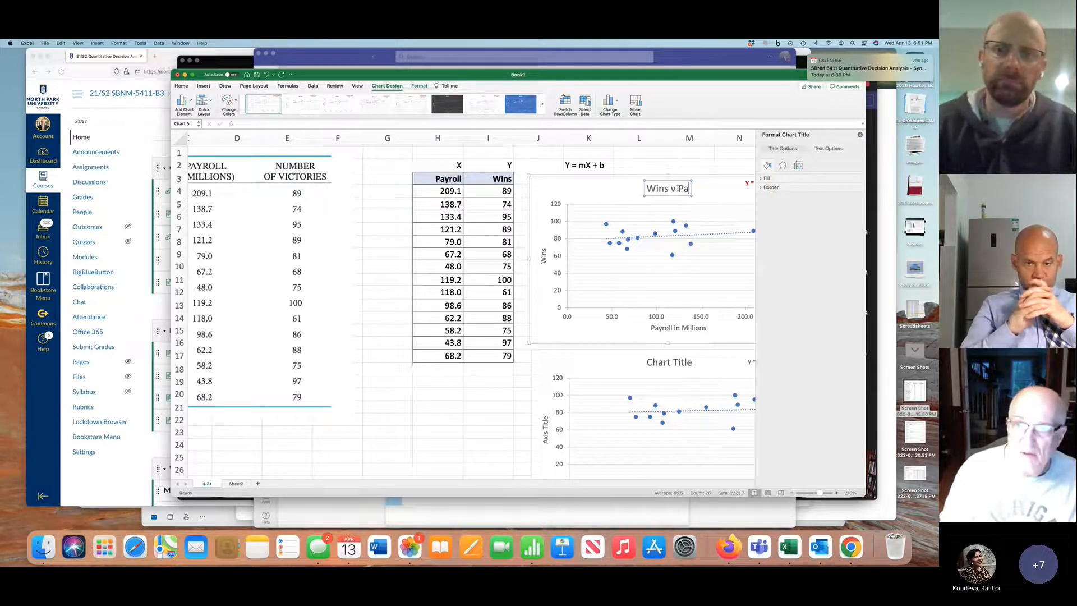
{"action": "type", "text": "ayroll"}
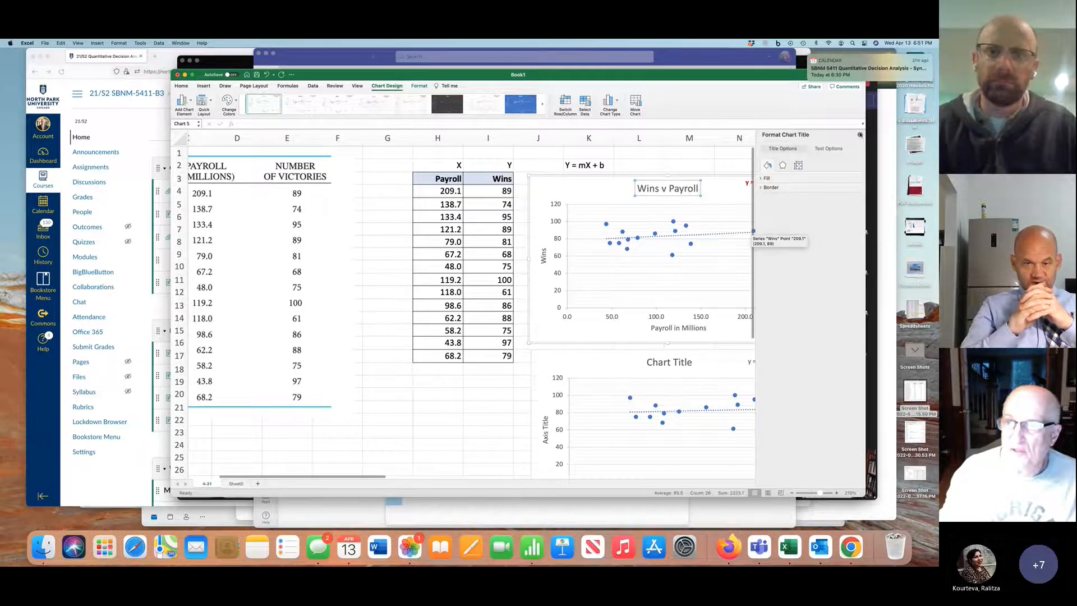
{"action": "left_click", "coordinate": [859, 135]}
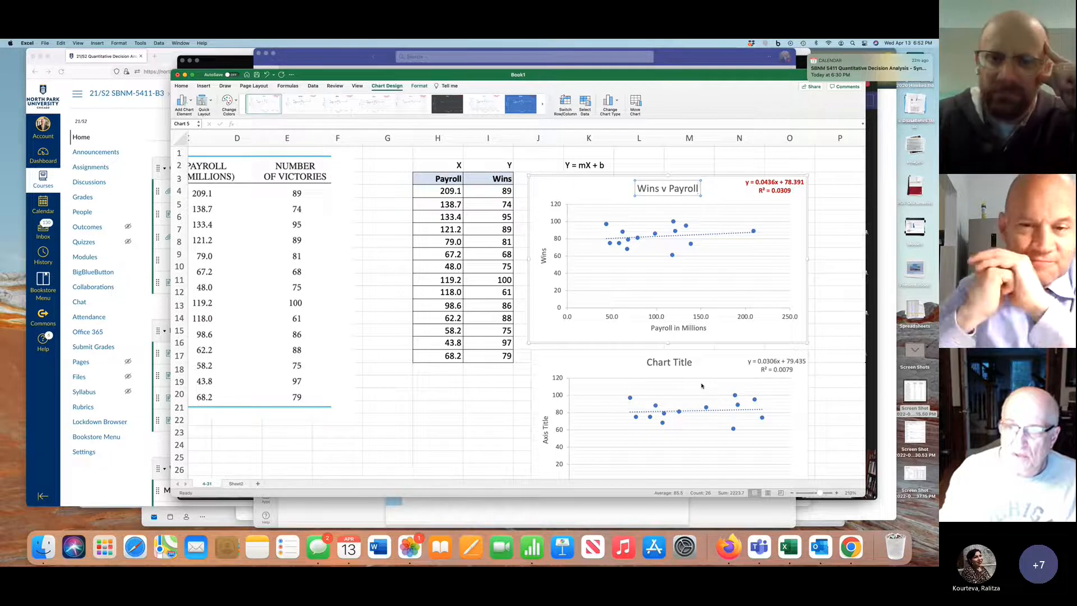
Format the lower chart's trendline equation and R² label in bold dark red at size 10.5
{"action": "scroll", "coordinate": [701, 386], "scroll_direction": "down", "scroll_amount": 1}
{"action": "scroll", "coordinate": [701, 386], "scroll_direction": "down", "scroll_amount": 4}
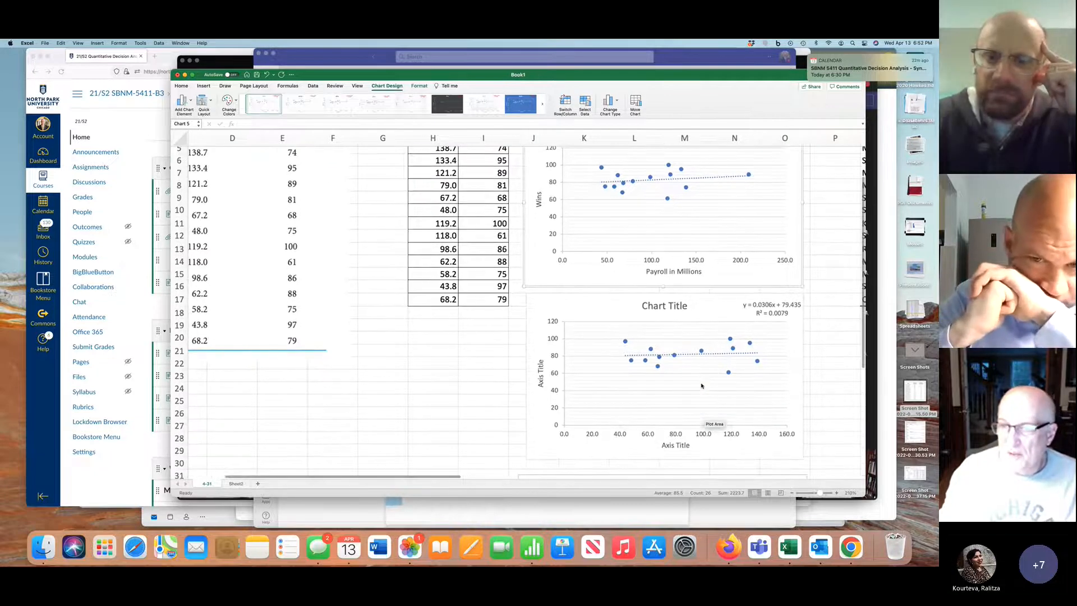
{"action": "left_click", "coordinate": [758, 313]}
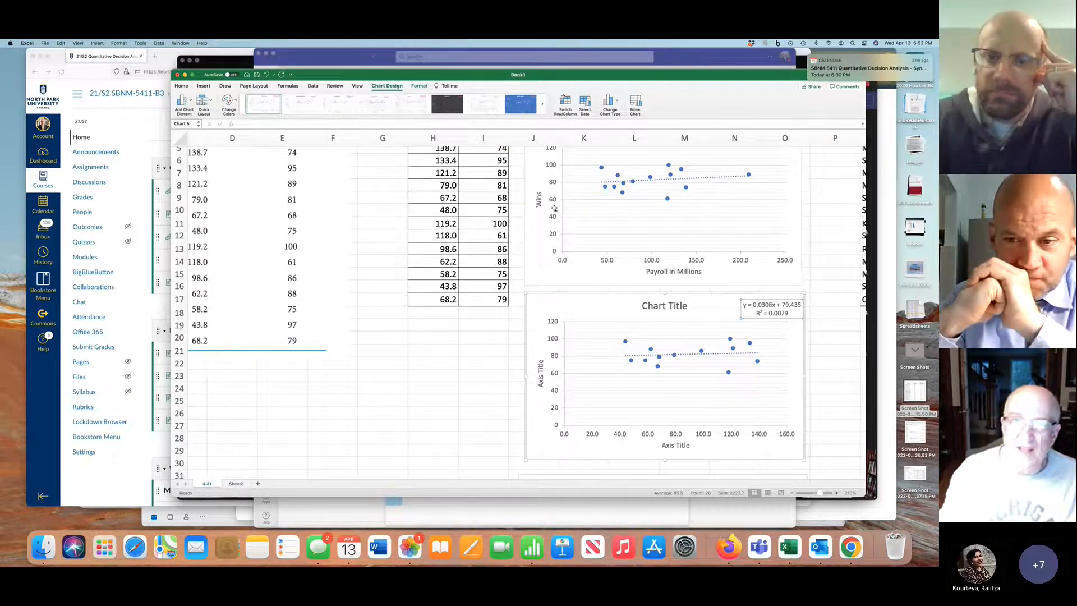
{"action": "left_click", "coordinate": [202, 86]}
{"action": "left_click", "coordinate": [181, 86]}
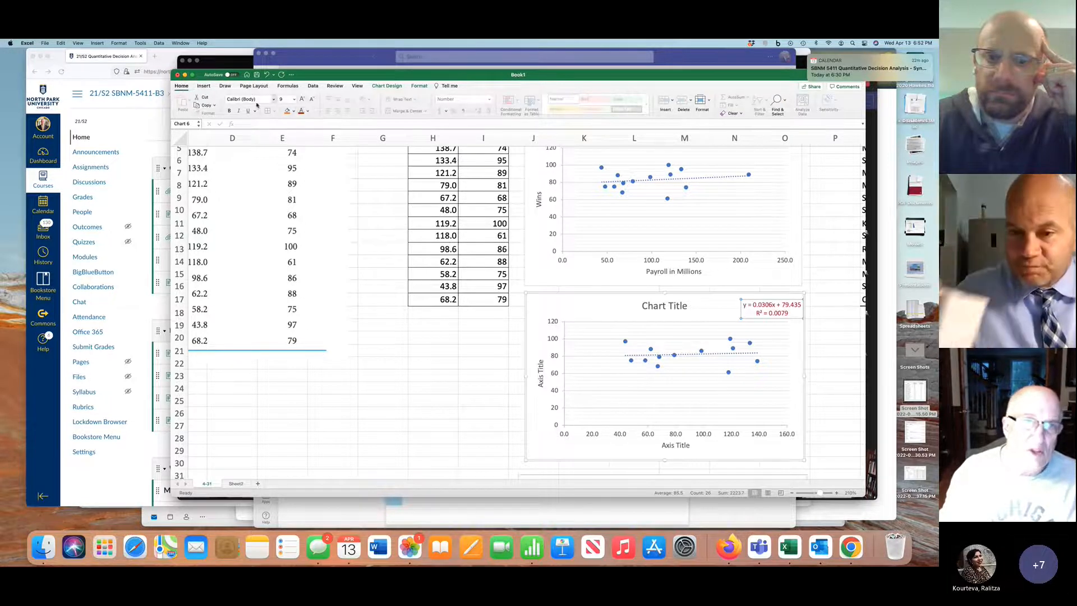
{"action": "left_click", "coordinate": [302, 99]}
{"action": "left_click", "coordinate": [301, 99]}
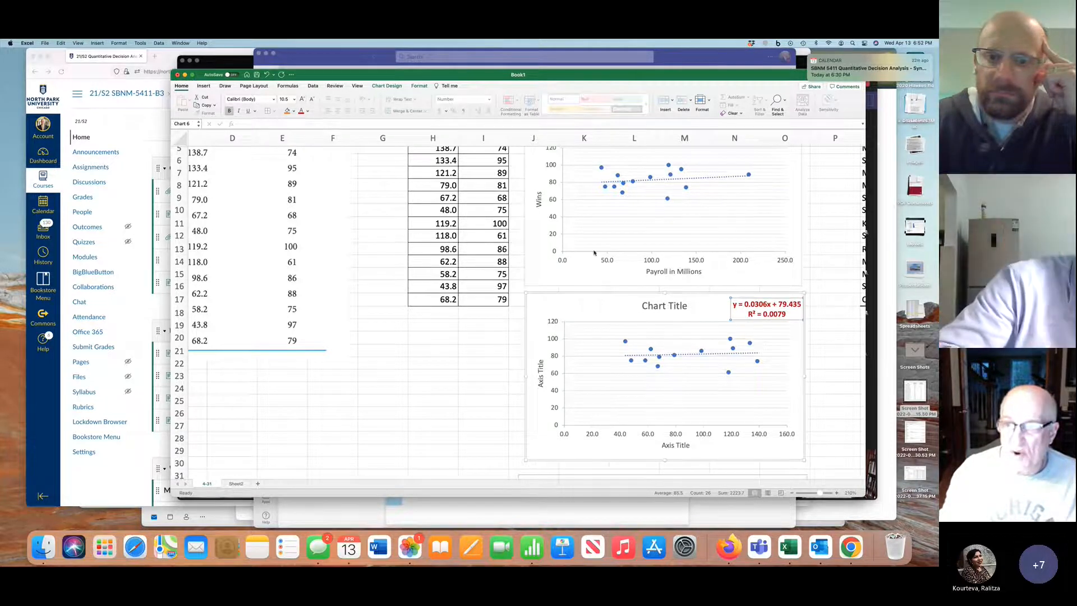
Try an extreme outlier in the first data row with 200 wins in I4 and a 300 payroll in H4, and undo both edits
{"action": "scroll", "coordinate": [600, 260], "scroll_direction": "up", "scroll_amount": 2}
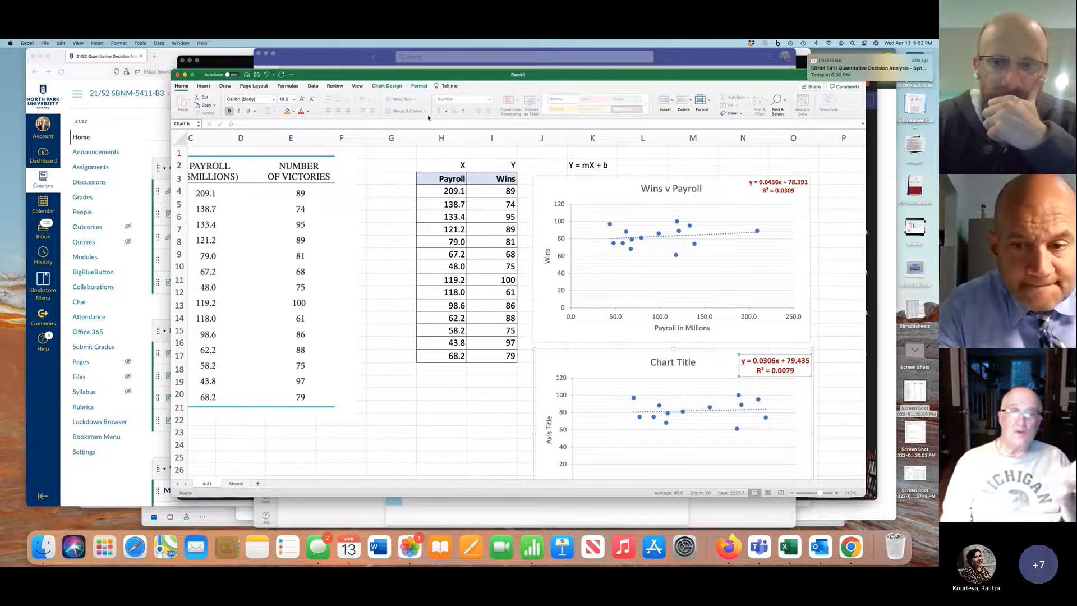
{"action": "scroll", "coordinate": [524, 301], "scroll_direction": "right", "scroll_amount": 3}
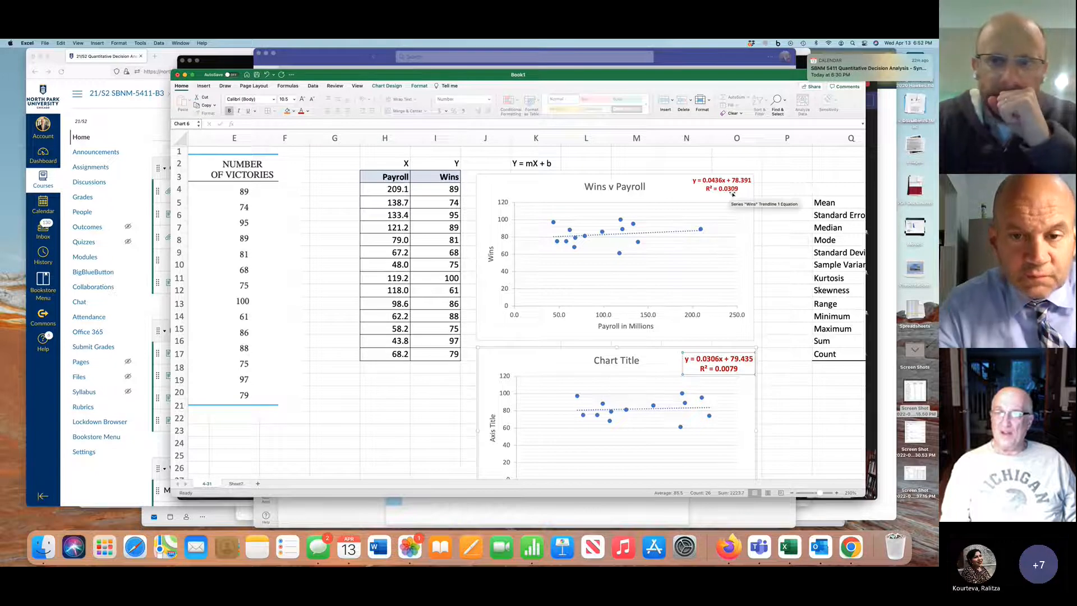
{"action": "left_click", "coordinate": [454, 189]}
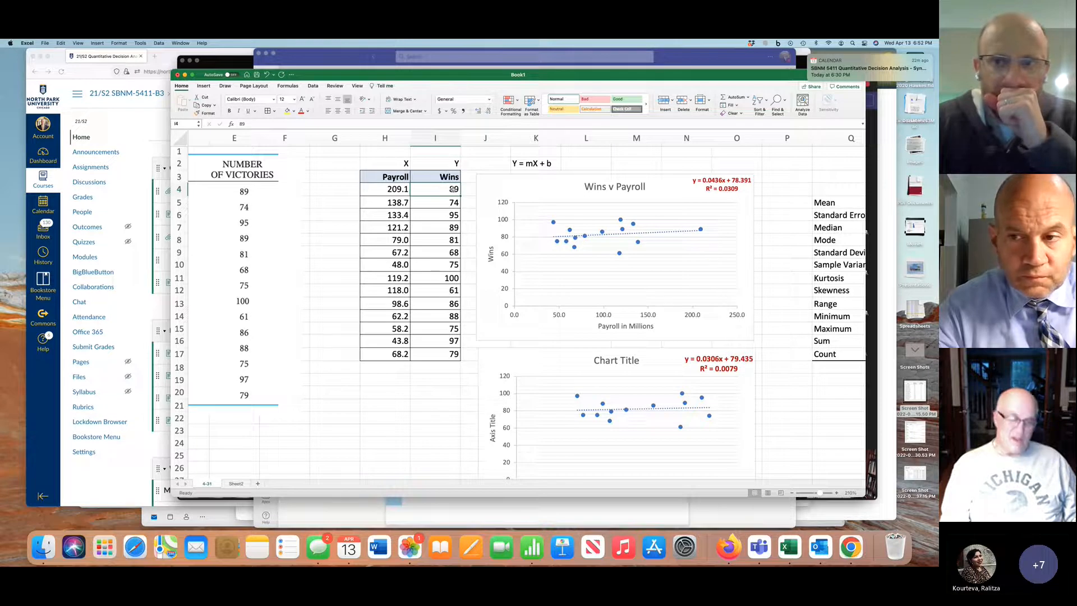
{"action": "type", "text": "200"}
{"action": "key", "text": "Return"}
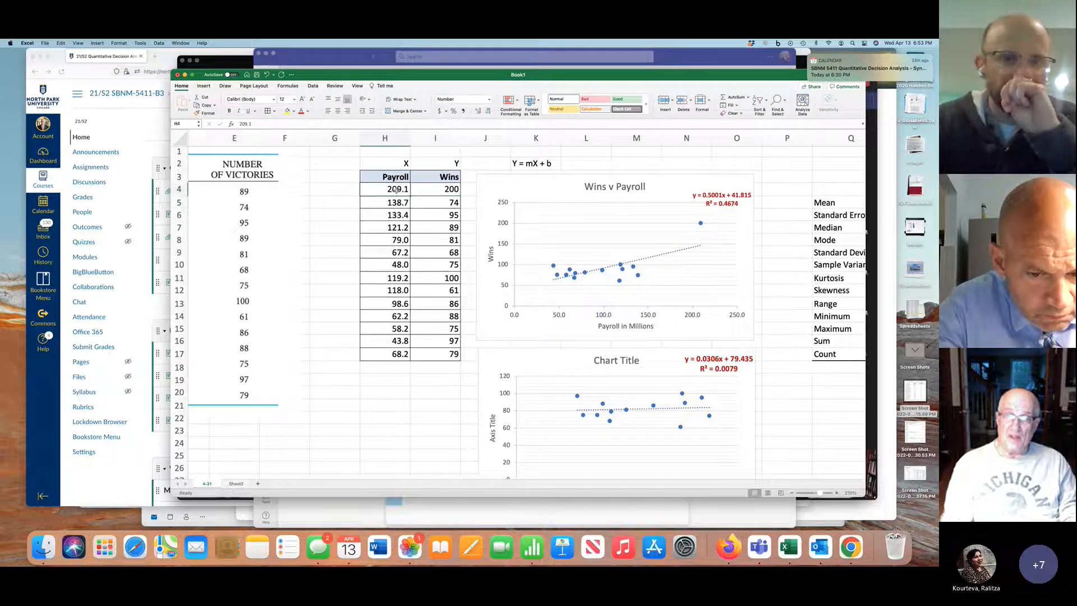
{"action": "left_click", "coordinate": [396, 190]}
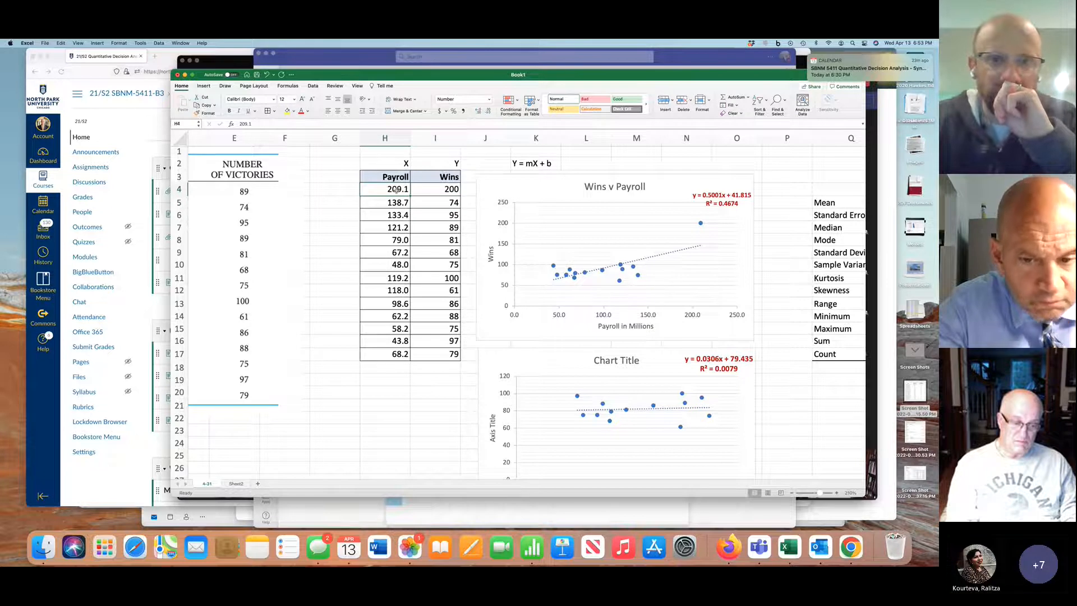
{"action": "type", "text": "300"}
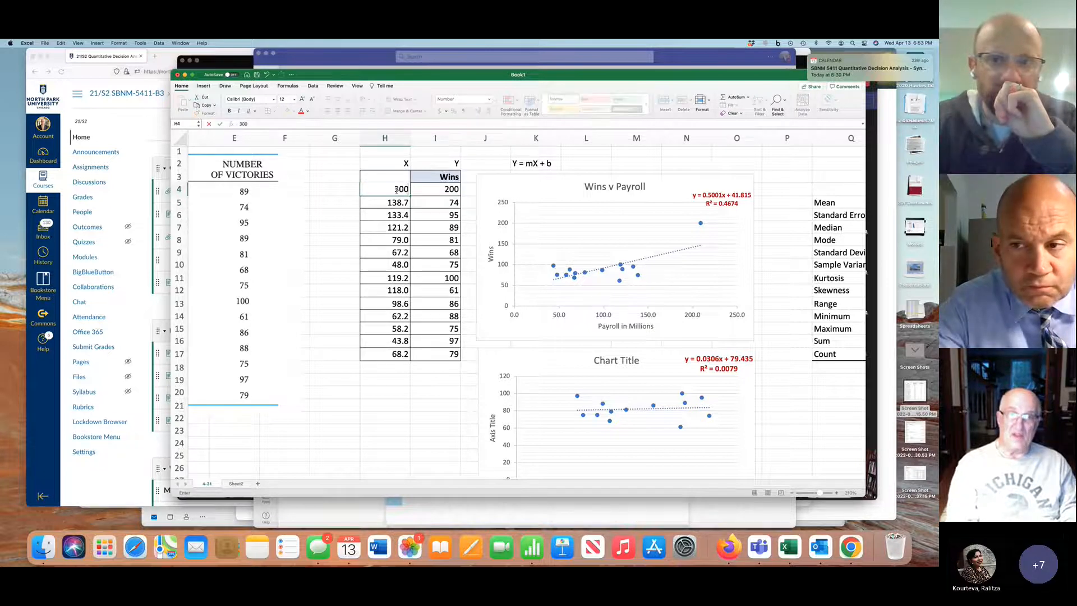
{"action": "key", "text": "Return"}
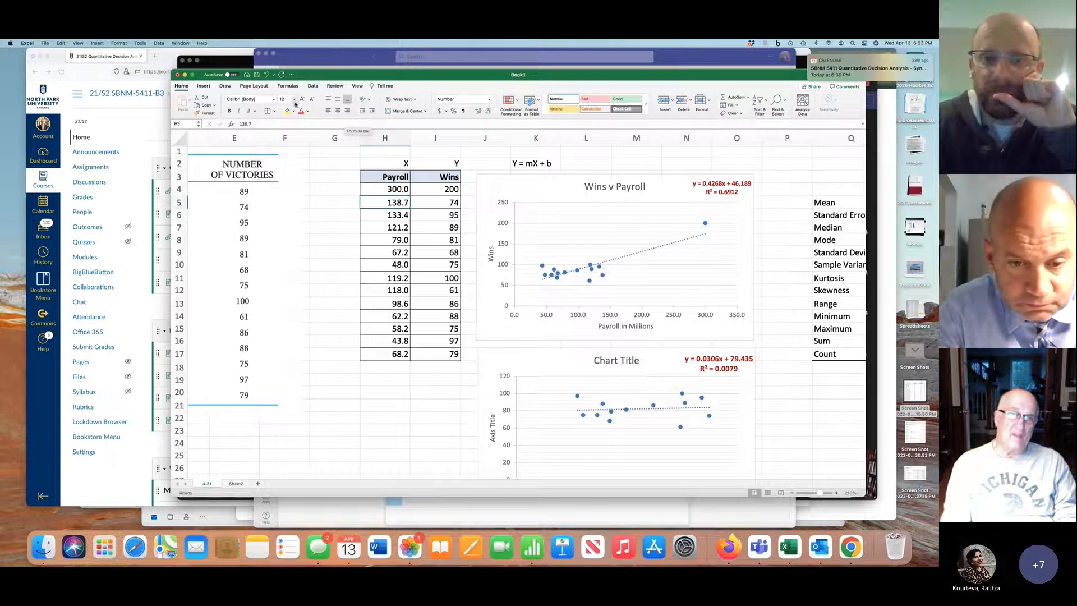
{"action": "left_click", "coordinate": [267, 75]}
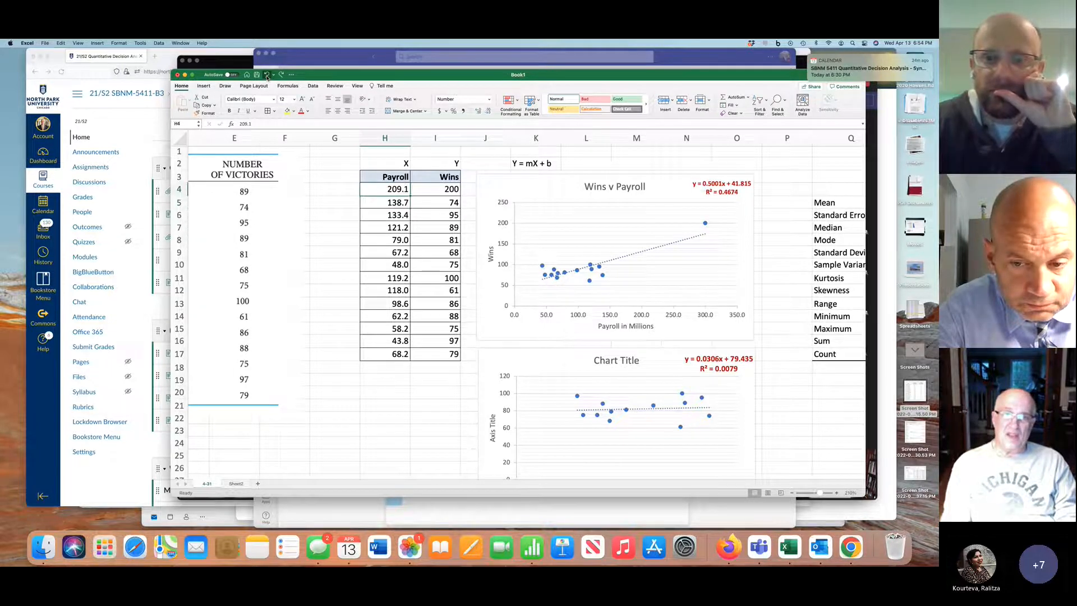
{"action": "left_click", "coordinate": [268, 74]}
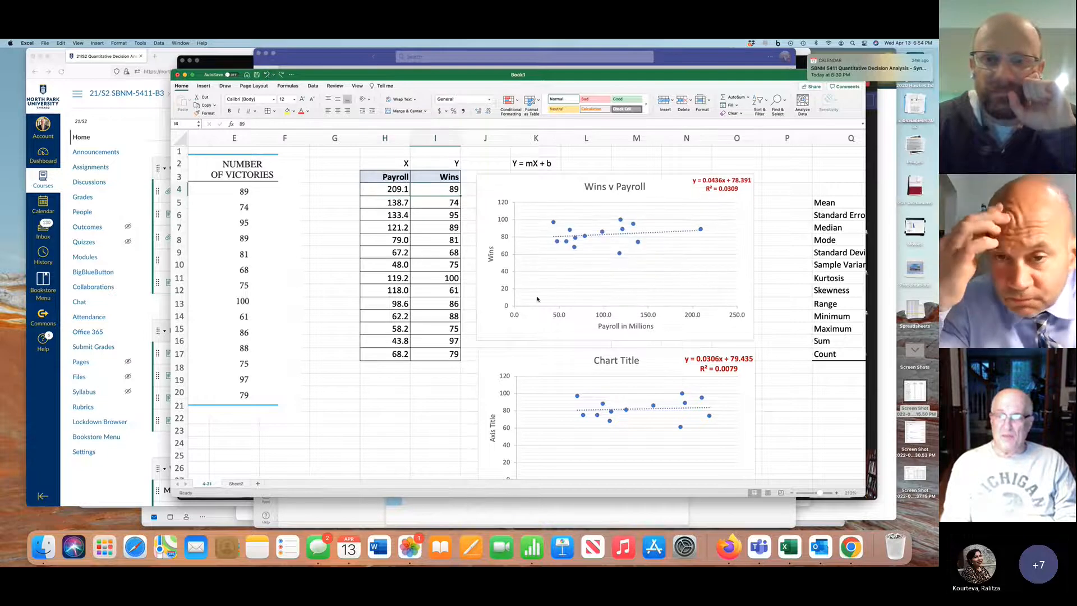
Delete columns Q through AE, which hold the existing descriptive statistics and regression summary output
{"action": "scroll", "coordinate": [537, 298], "scroll_direction": "down", "scroll_amount": 5}
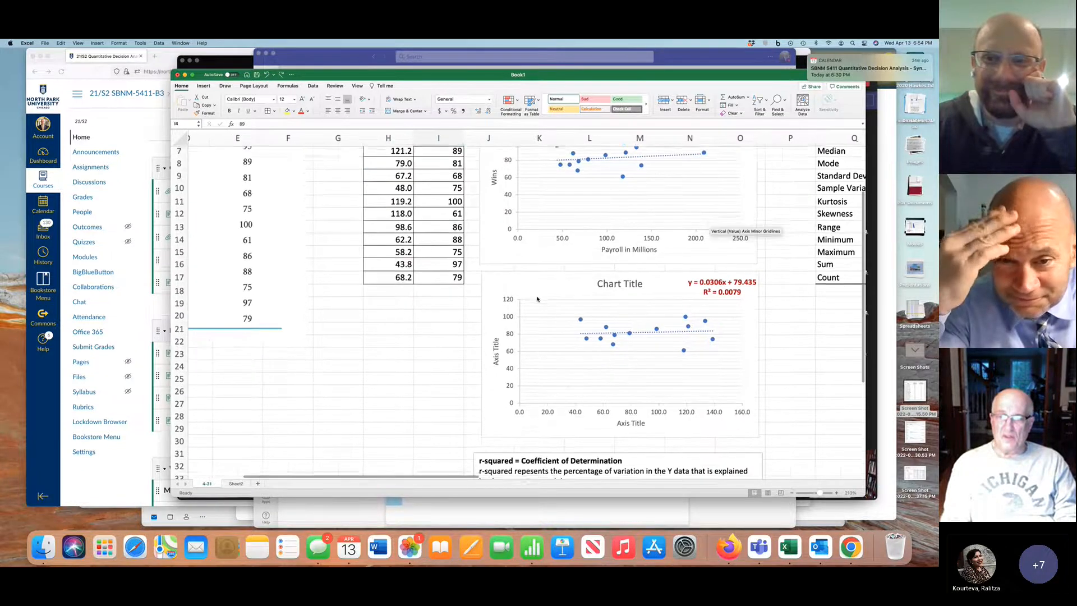
{"action": "scroll", "coordinate": [537, 299], "scroll_direction": "up", "scroll_amount": 3}
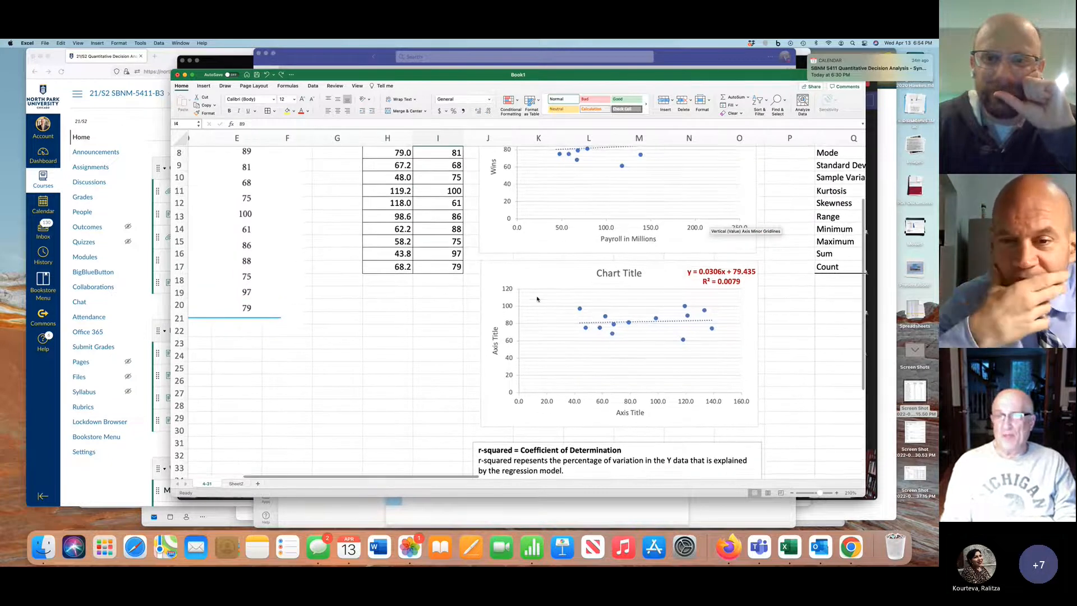
{"action": "scroll", "coordinate": [536, 299], "scroll_direction": "up", "scroll_amount": 3}
{"action": "scroll", "coordinate": [537, 299], "scroll_direction": "right", "scroll_amount": 2}
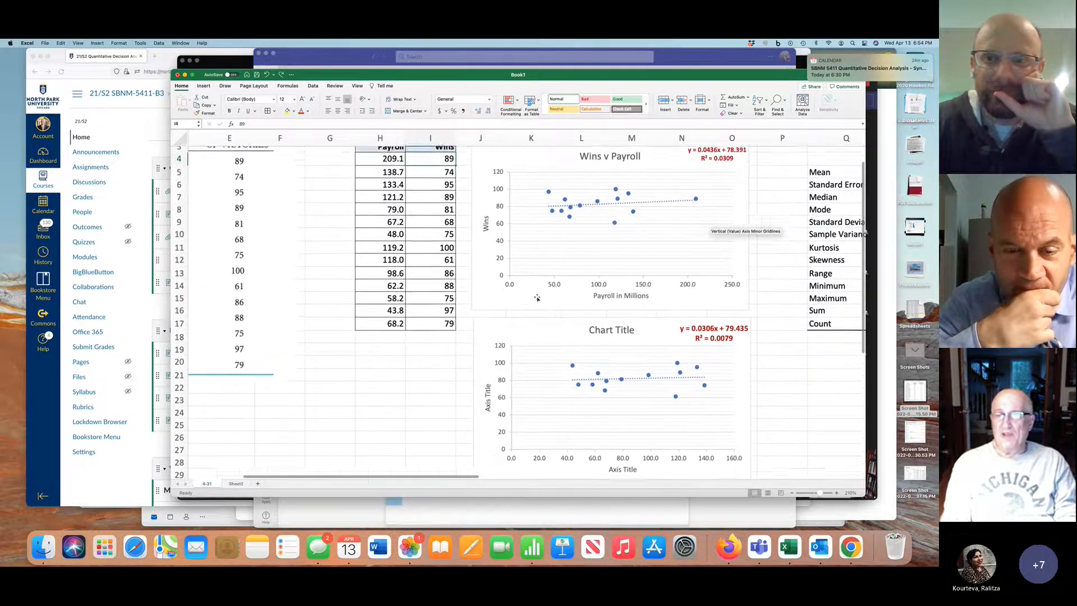
{"action": "scroll", "coordinate": [536, 299], "scroll_direction": "down", "scroll_amount": 1}
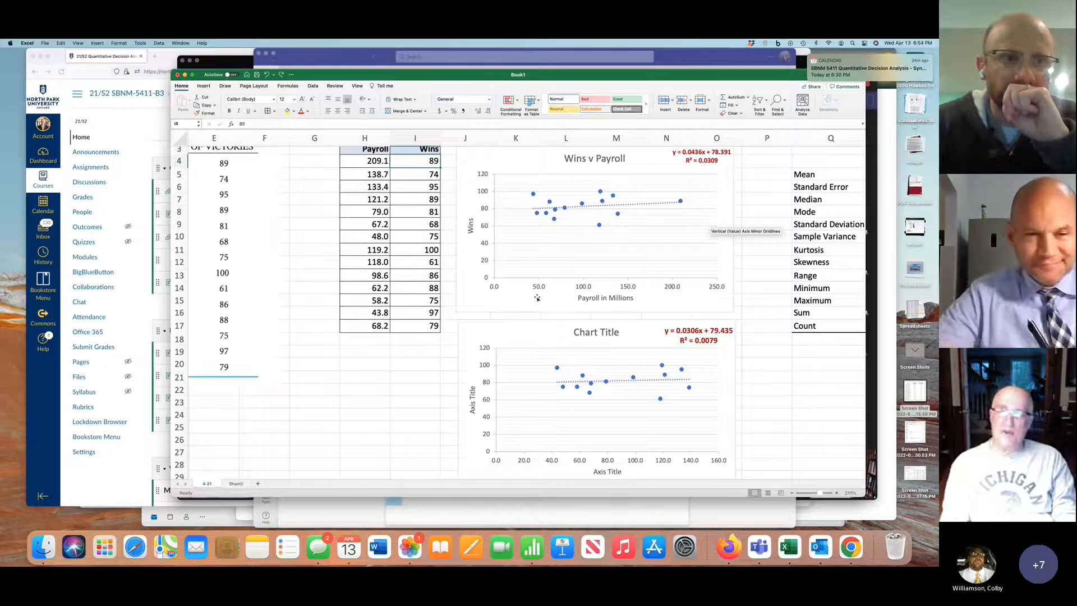
{"action": "scroll", "coordinate": [537, 298], "scroll_direction": "left", "scroll_amount": 1}
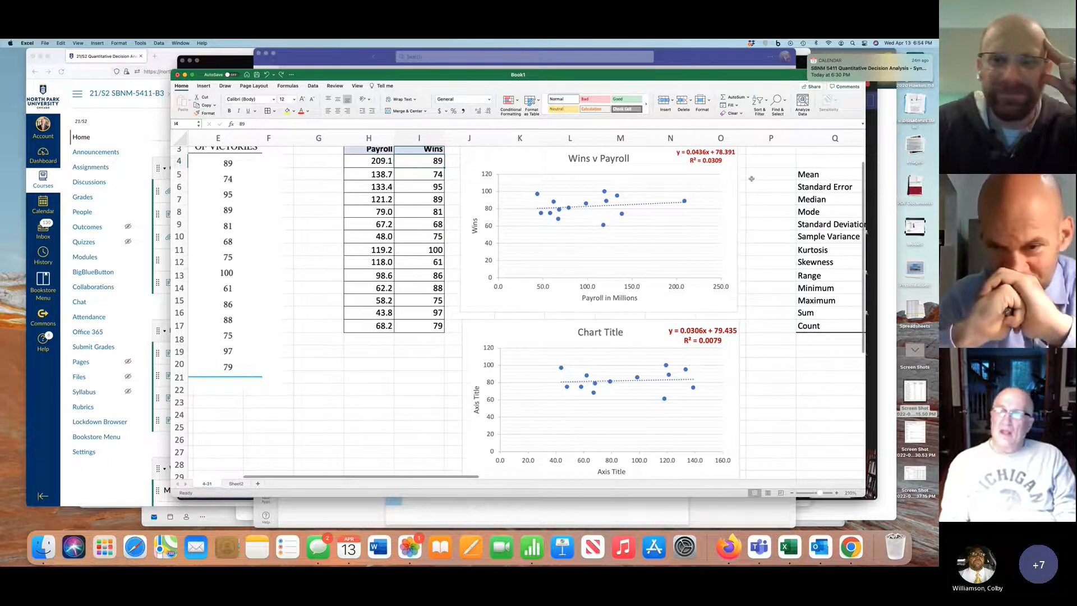
{"action": "left_click", "coordinate": [816, 138]}
{"action": "left_click_drag", "start_coordinate": [816, 138], "coordinate": [754, 140]}
{"action": "right_click", "coordinate": [755, 140]}
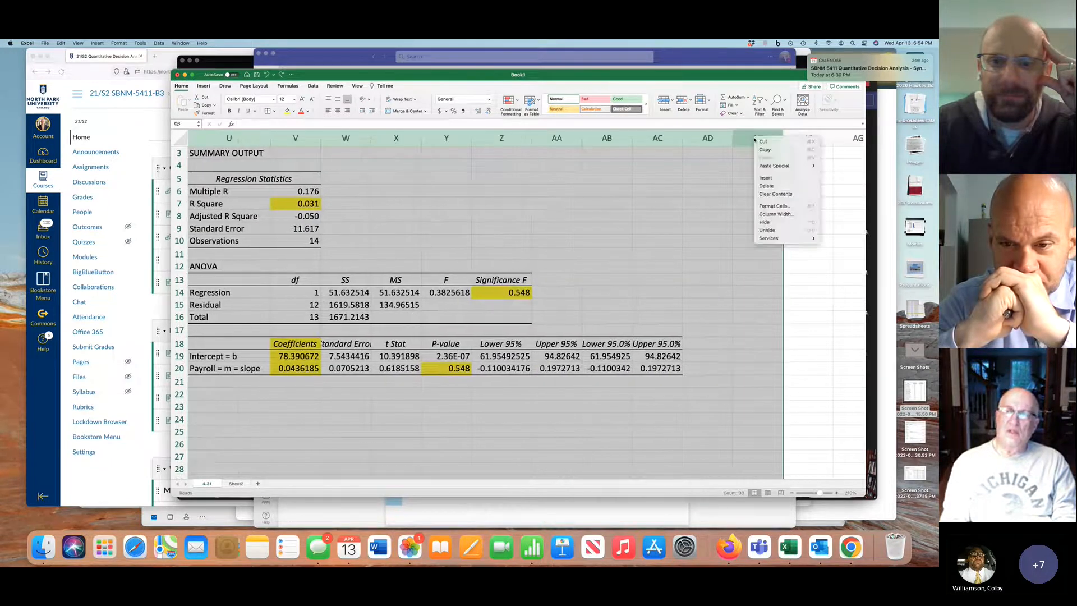
{"action": "left_click", "coordinate": [771, 186]}
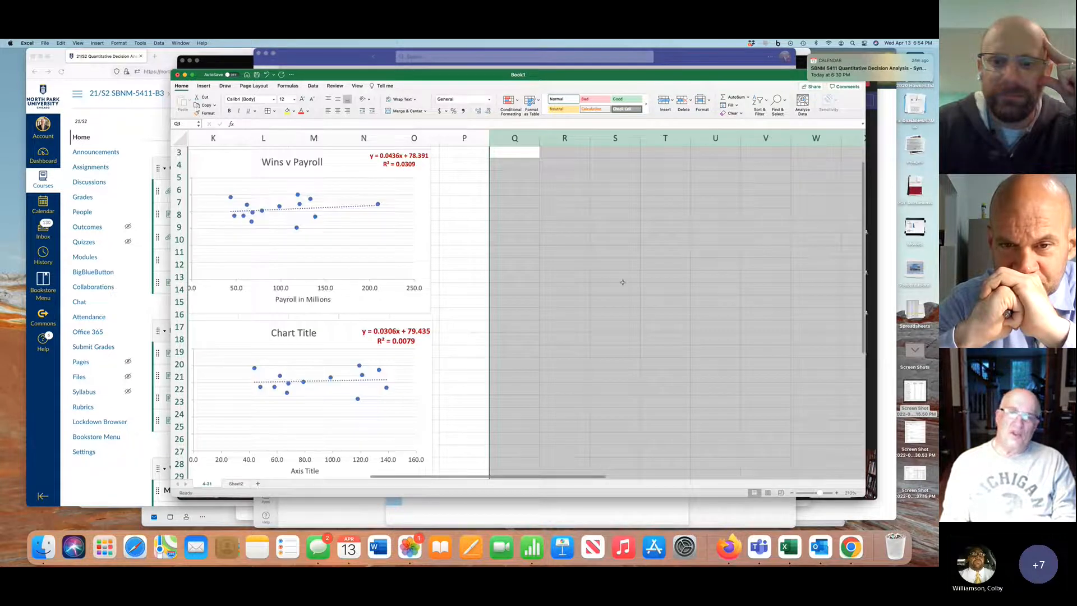
Select cell Q3 in the cleared area beside the charts and show the data analysis commands
{"action": "scroll", "coordinate": [623, 282], "scroll_direction": "up", "scroll_amount": 2}
{"action": "scroll", "coordinate": [622, 282], "scroll_direction": "left", "scroll_amount": 2}
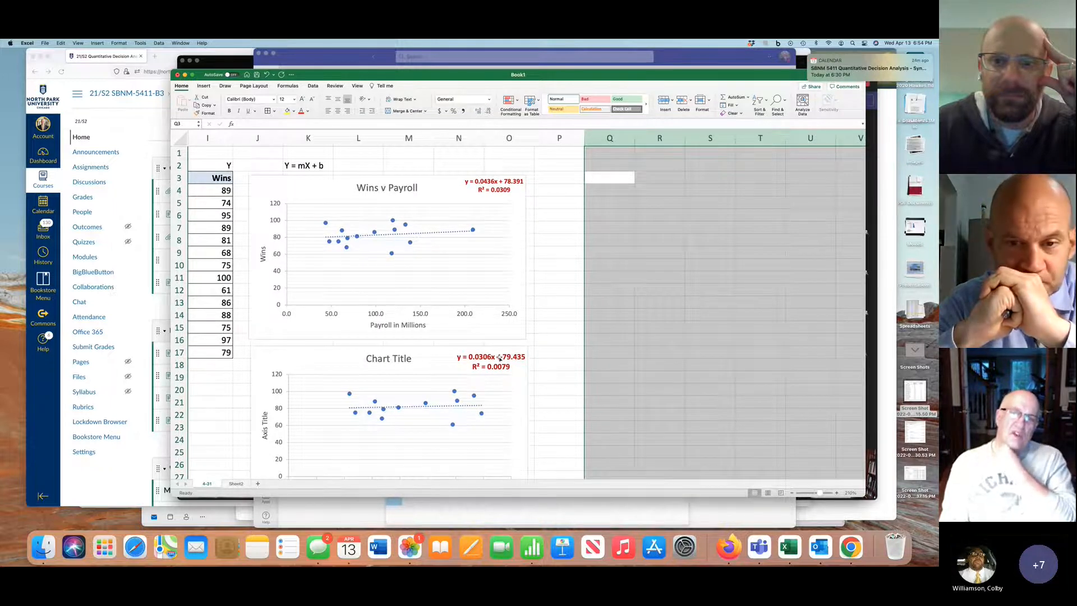
{"action": "scroll", "coordinate": [499, 358], "scroll_direction": "left", "scroll_amount": 5}
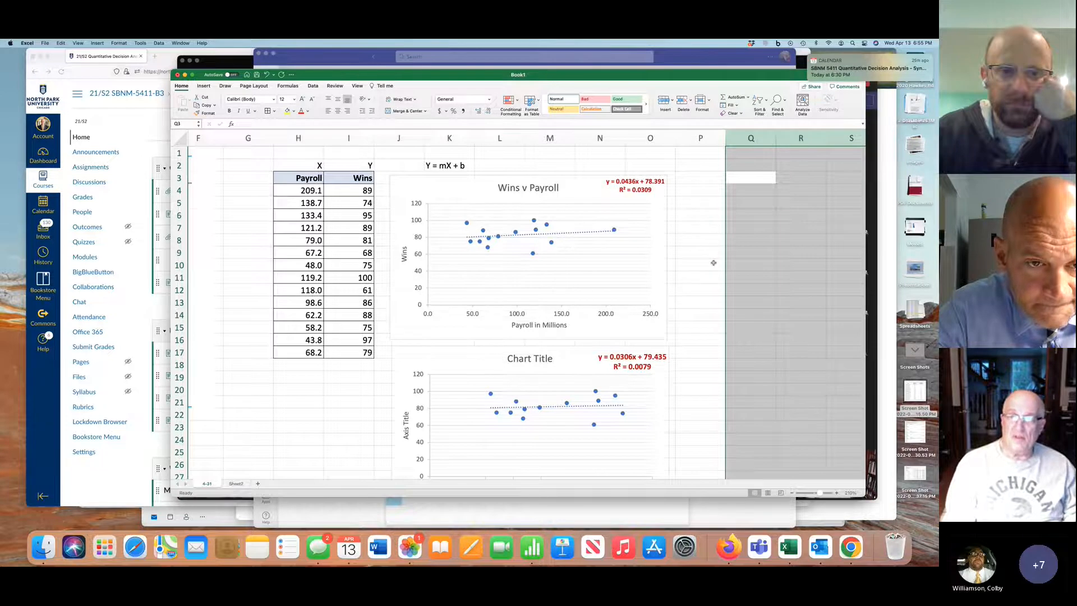
{"action": "scroll", "coordinate": [713, 262], "scroll_direction": "right", "scroll_amount": 3}
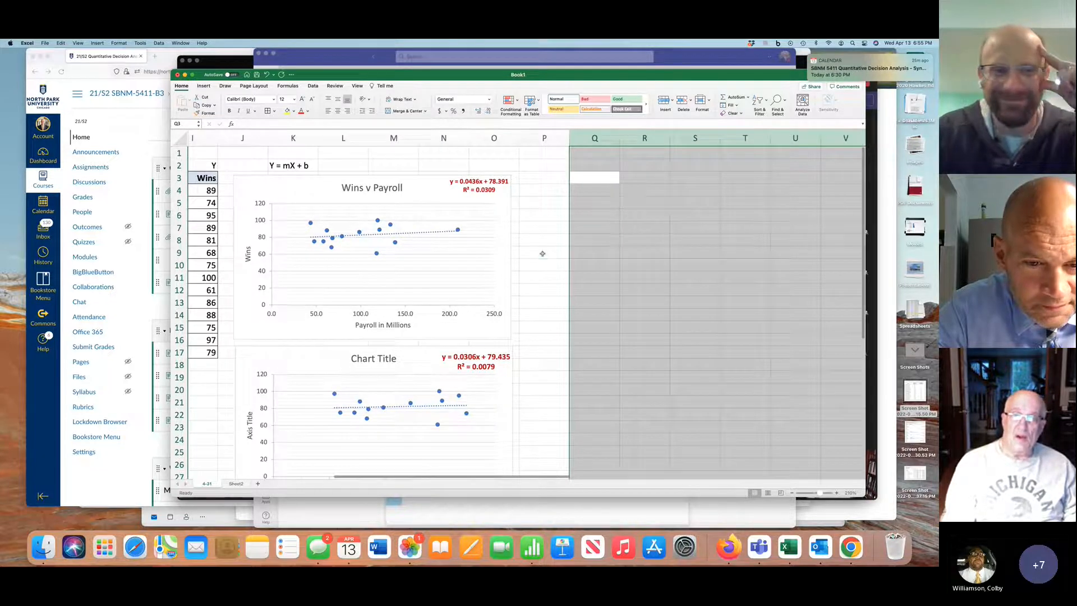
{"action": "left_click", "coordinate": [551, 256]}
{"action": "left_click", "coordinate": [589, 176]}
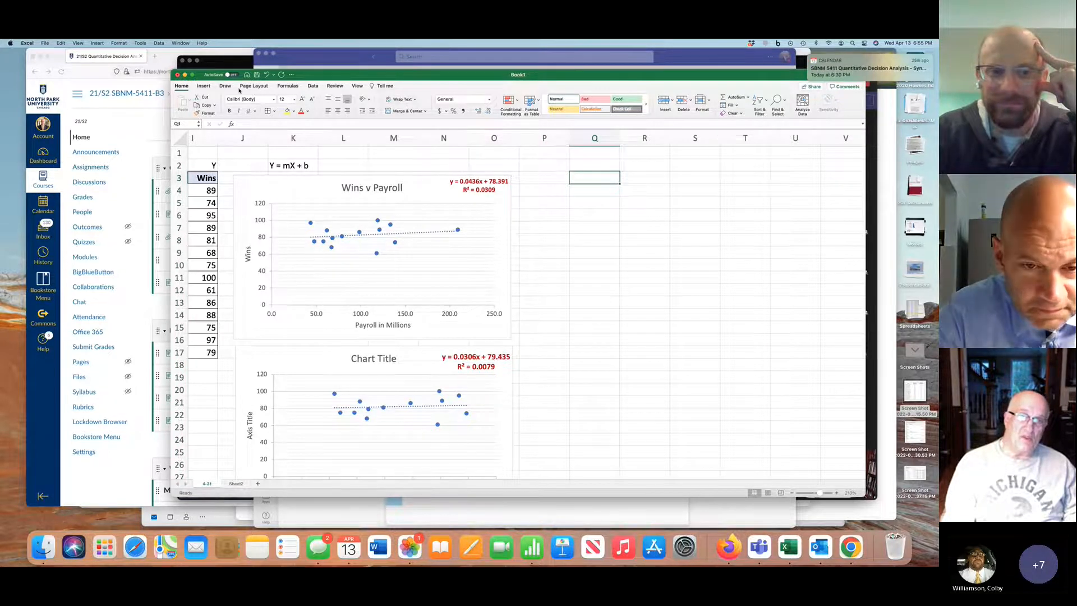
{"action": "left_click", "coordinate": [315, 86]}
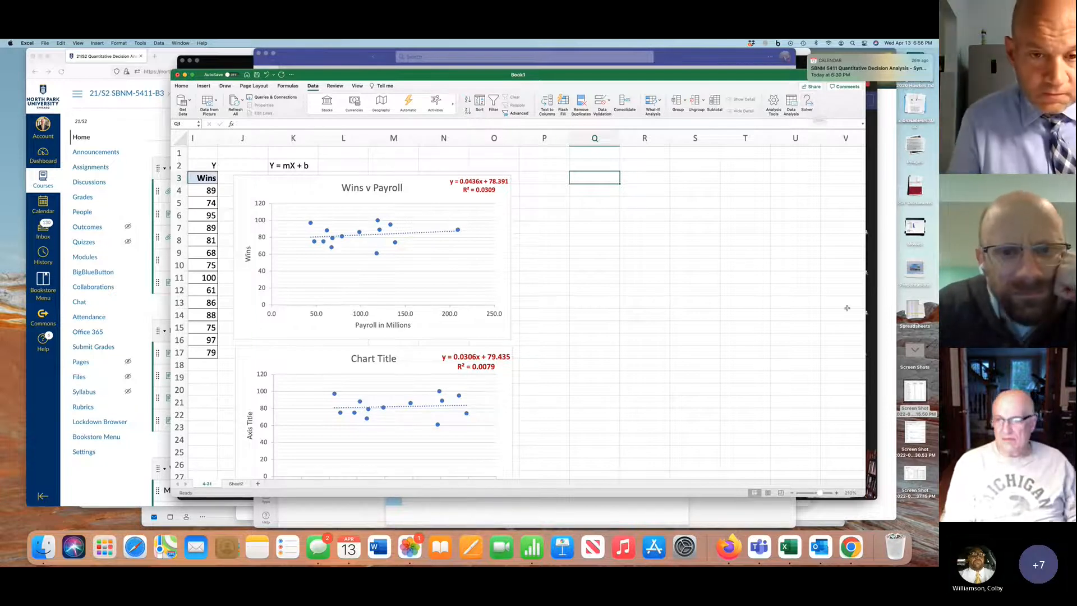
Switch to the Teams meeting and stop sharing the screen
{"action": "left_click", "coordinate": [873, 322]}
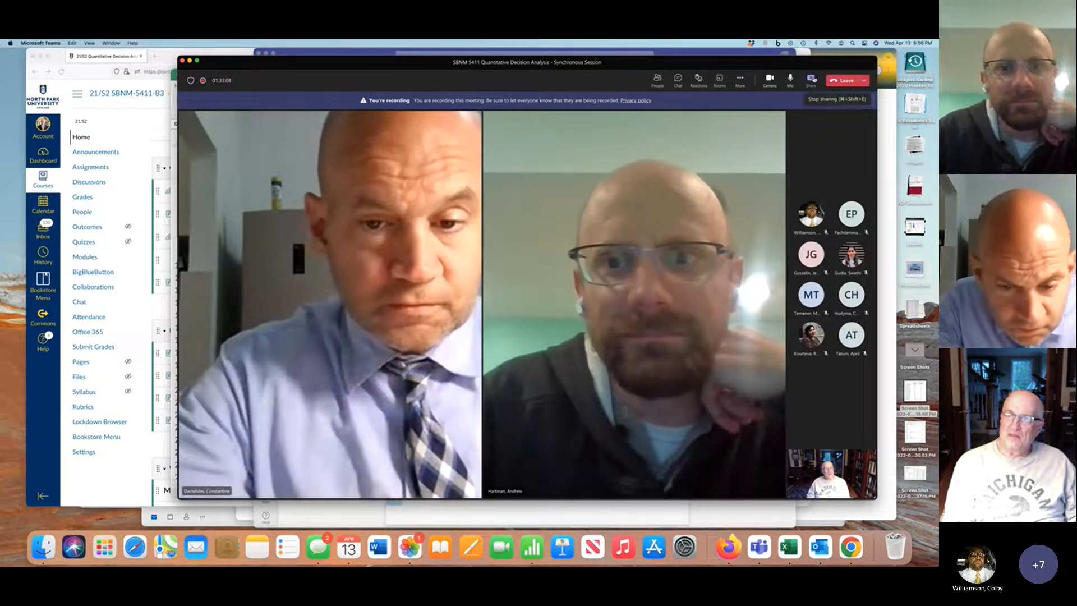
{"action": "left_click", "coordinate": [814, 80]}
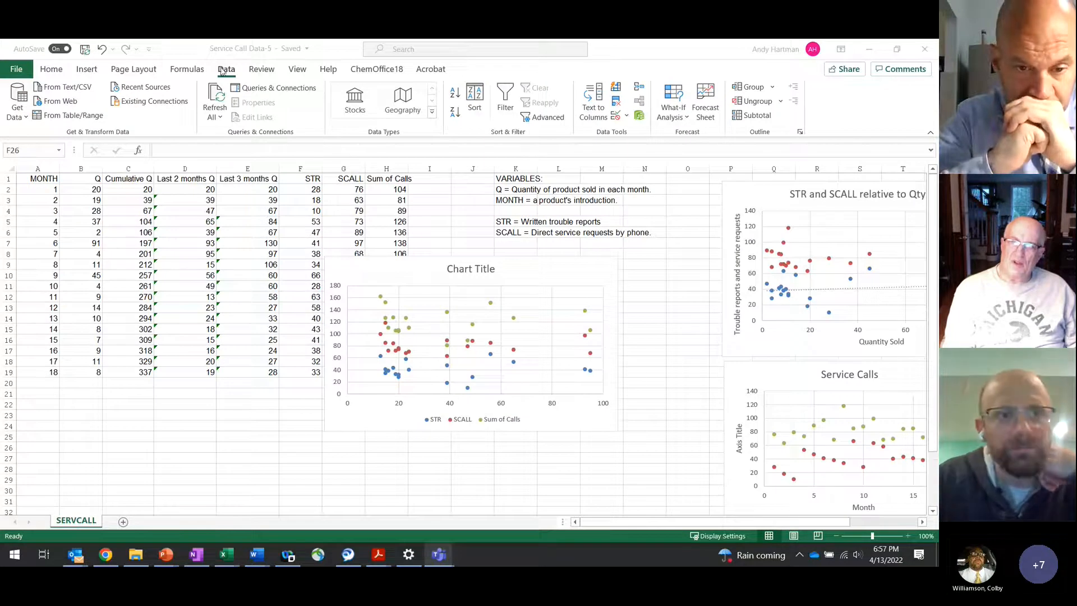
Enable the Analysis ToolPak and Solver Add-in in the Excel add-in options, from the Service Call Data-5 workbook
{"action": "left_click", "coordinate": [247, 48]}
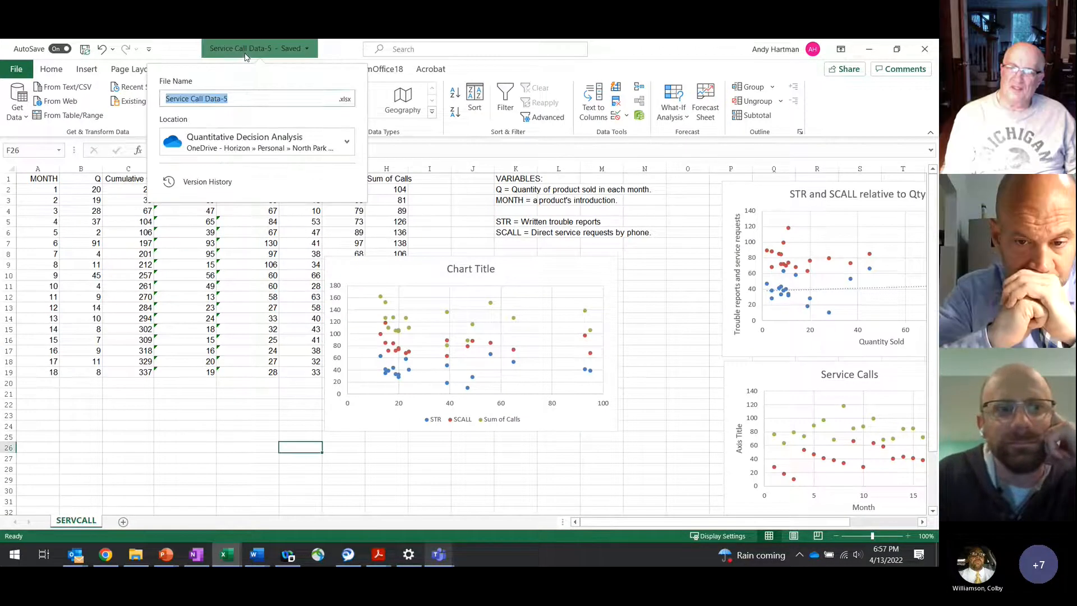
{"action": "left_click", "coordinate": [83, 241]}
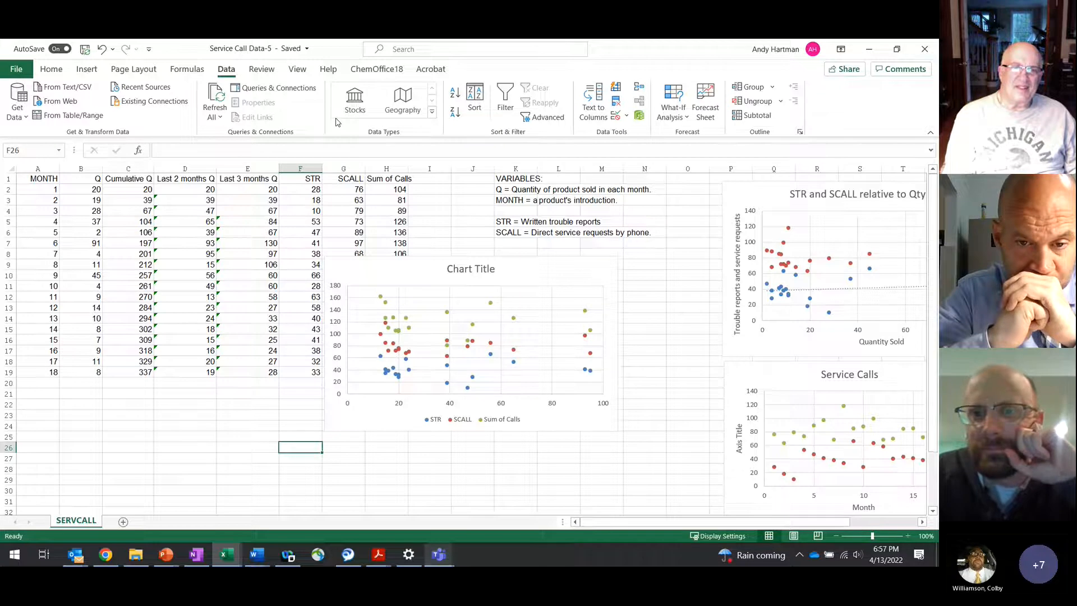
{"action": "left_click", "coordinate": [8, 69]}
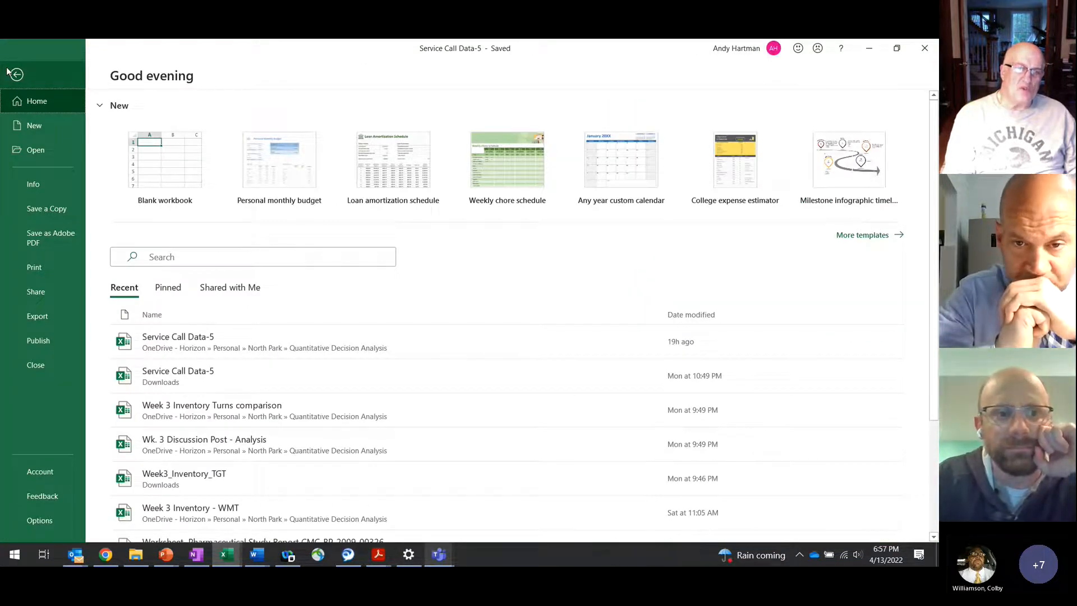
{"action": "left_click", "coordinate": [37, 521]}
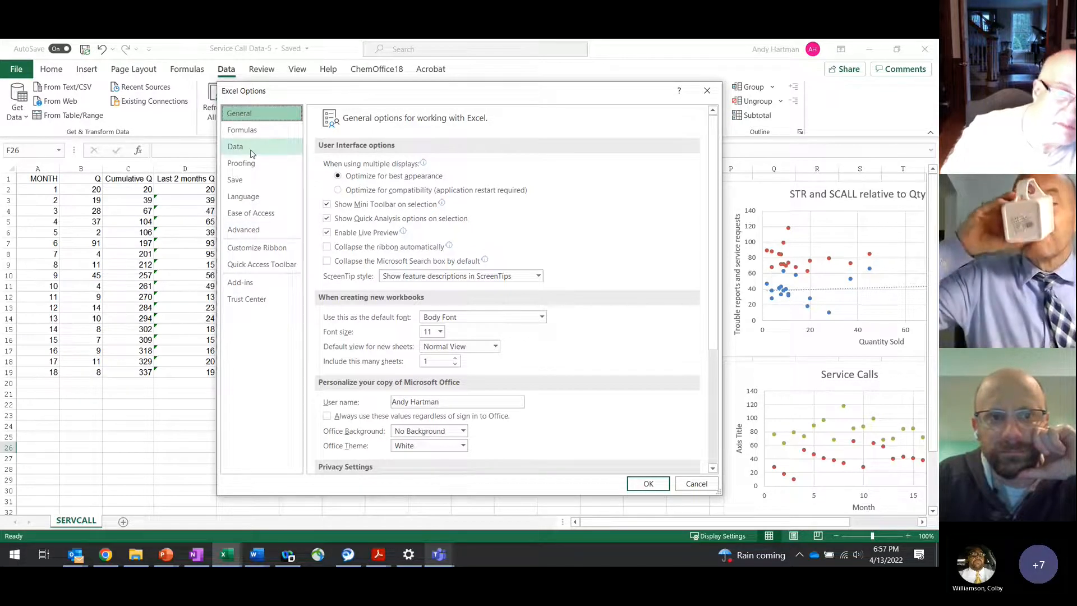
{"action": "left_click", "coordinate": [255, 283]}
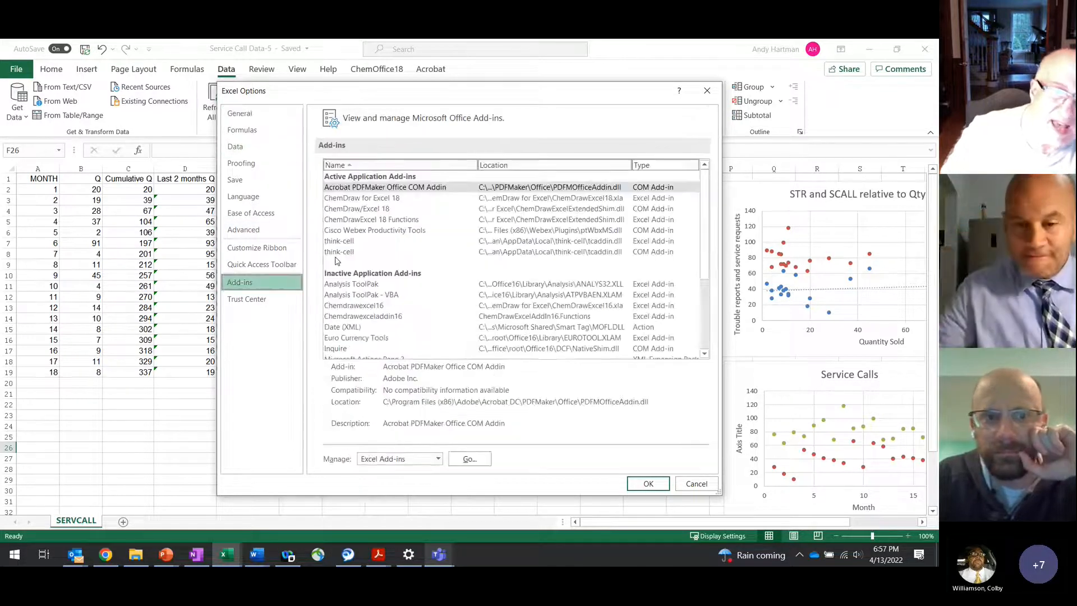
{"action": "left_click_drag", "start_coordinate": [708, 218], "coordinate": [709, 219]}
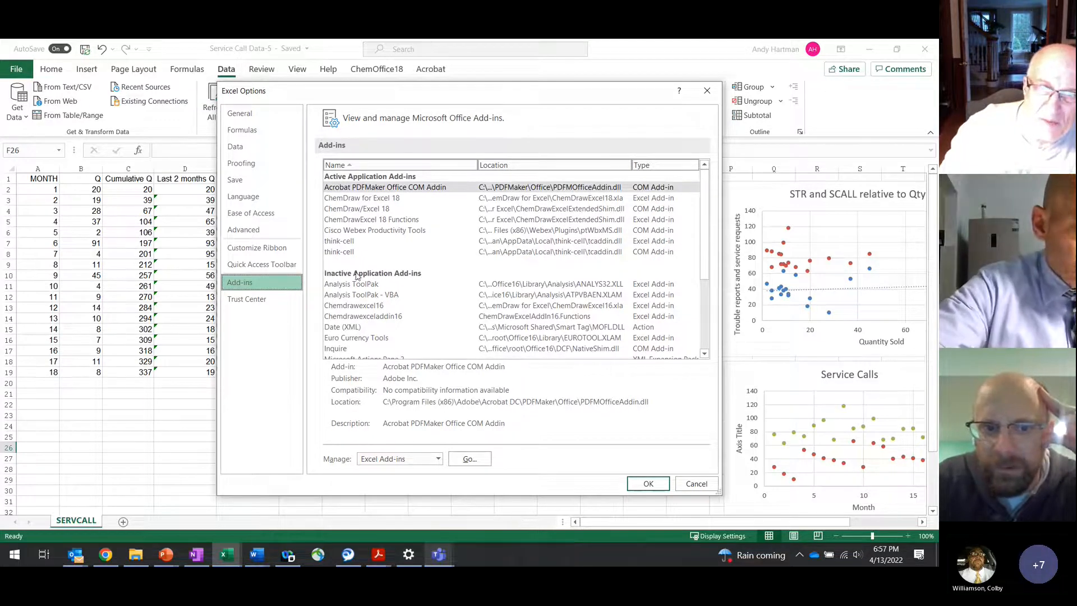
{"action": "left_click", "coordinate": [375, 286]}
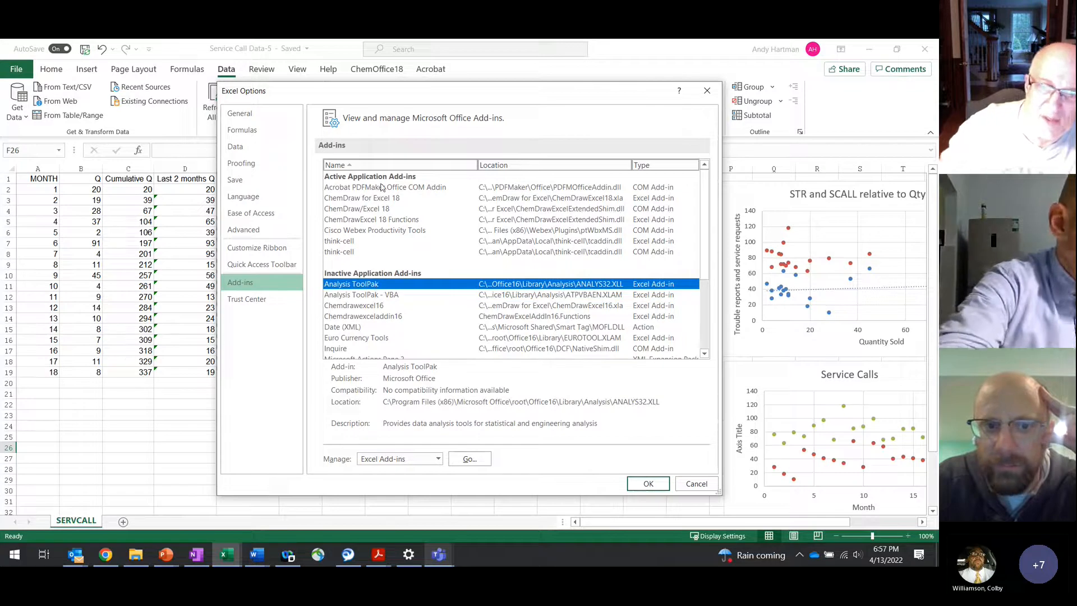
{"action": "left_click", "coordinate": [469, 459]}
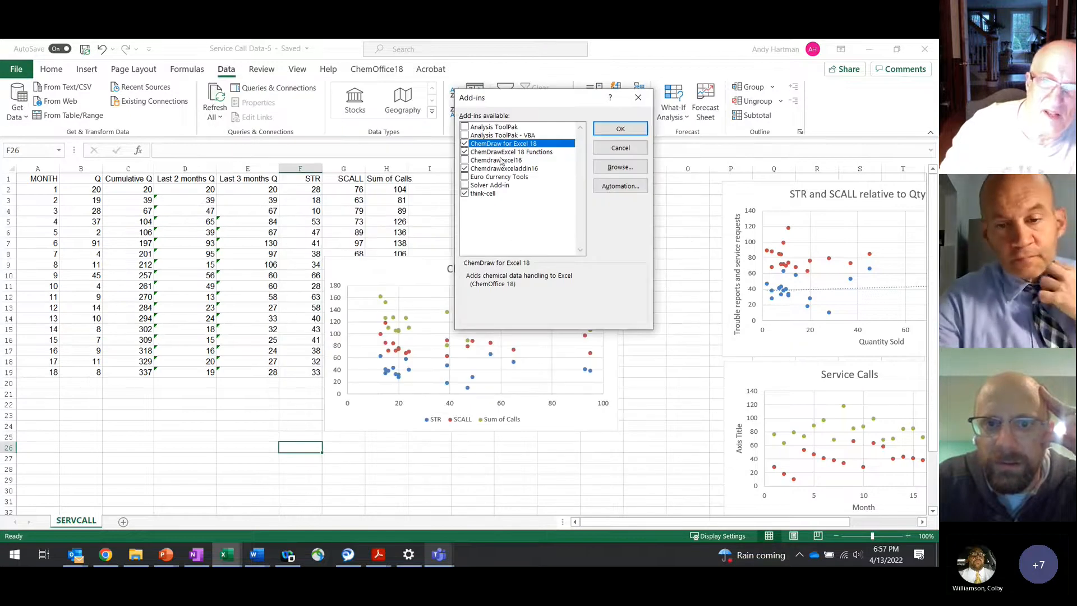
{"action": "left_click", "coordinate": [507, 130]}
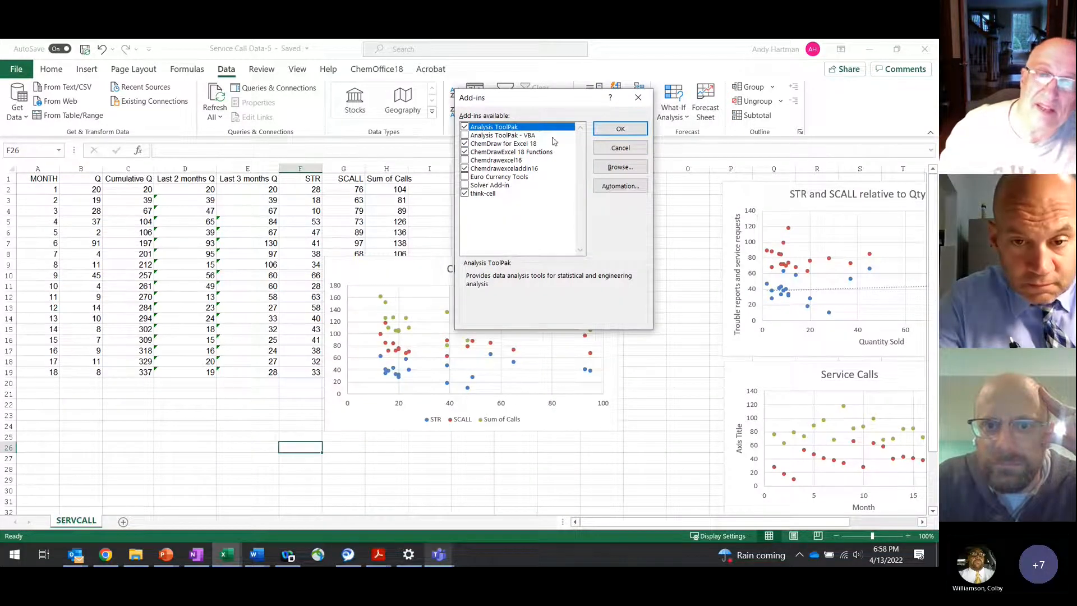
{"action": "left_click", "coordinate": [465, 186]}
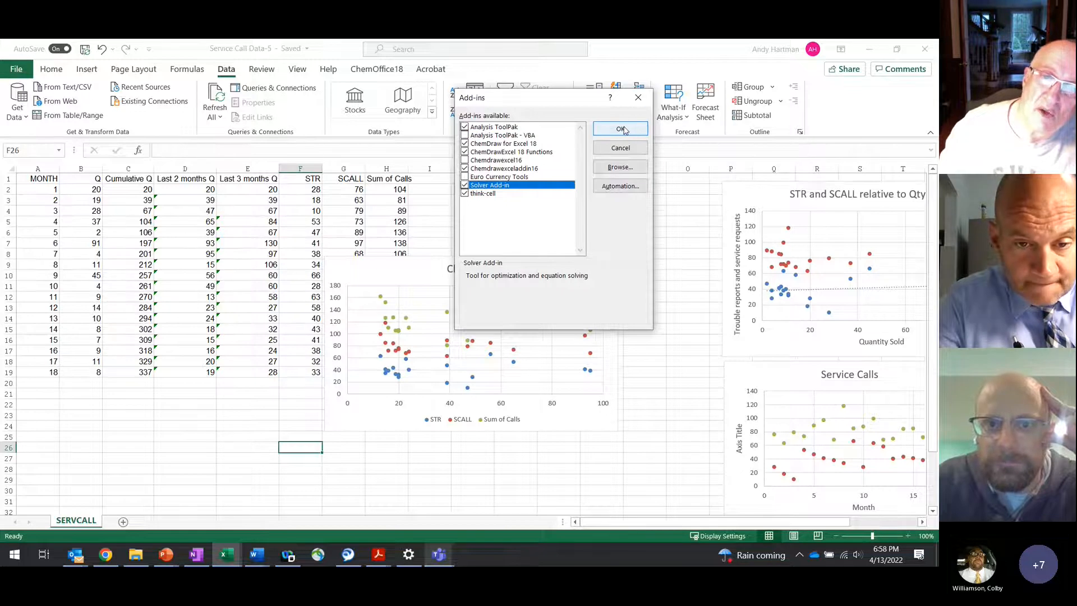
{"action": "left_click", "coordinate": [623, 129]}
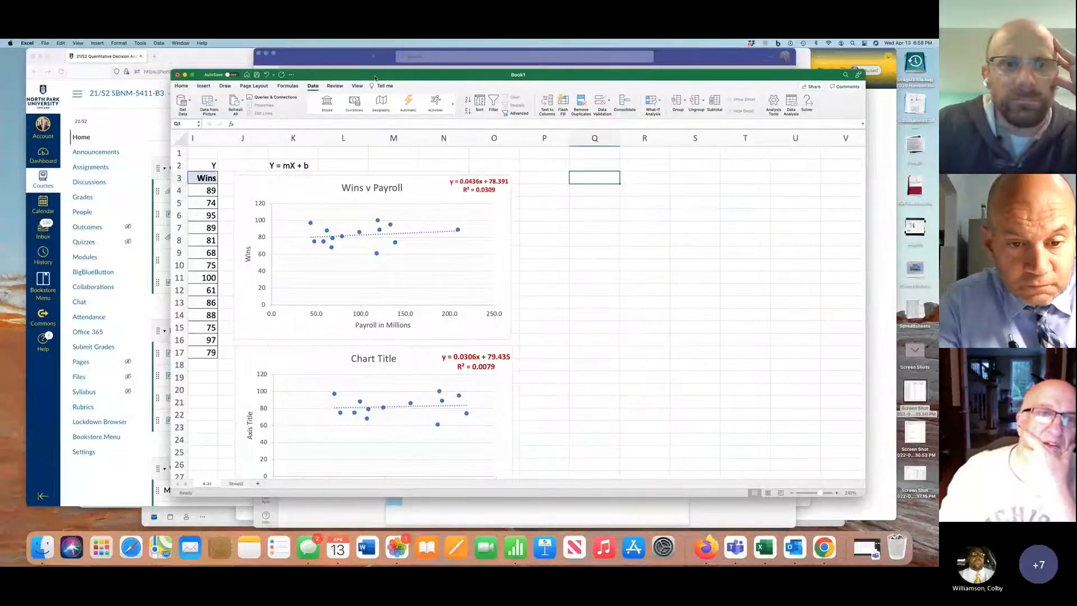
Inspect the available Excel add-ins in Book1, including browsing for add-in files, and cancel without changes
{"action": "left_click", "coordinate": [313, 87]}
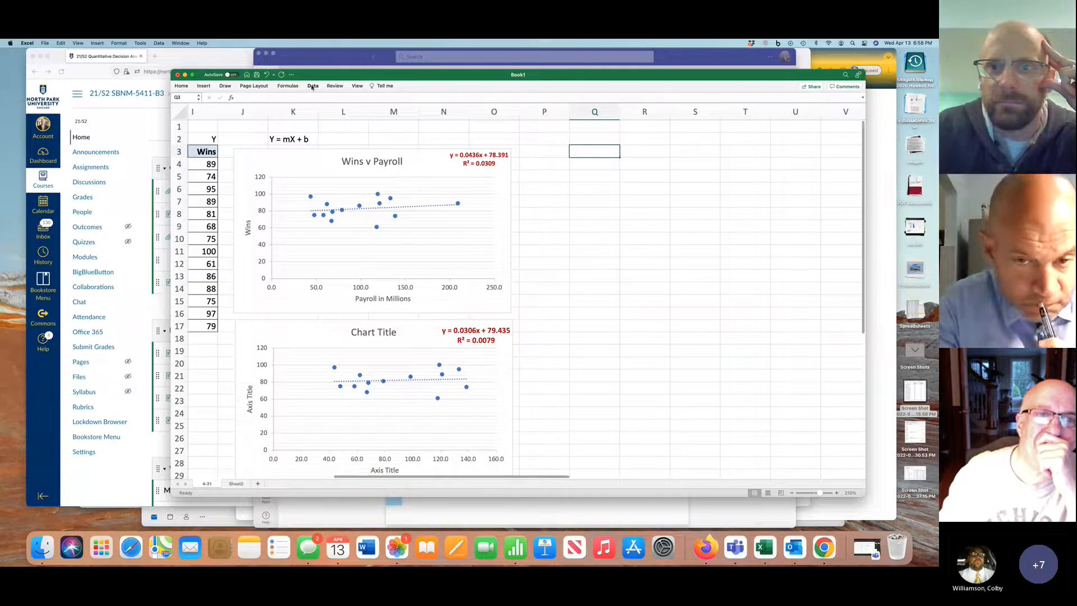
{"action": "left_click", "coordinate": [312, 86]}
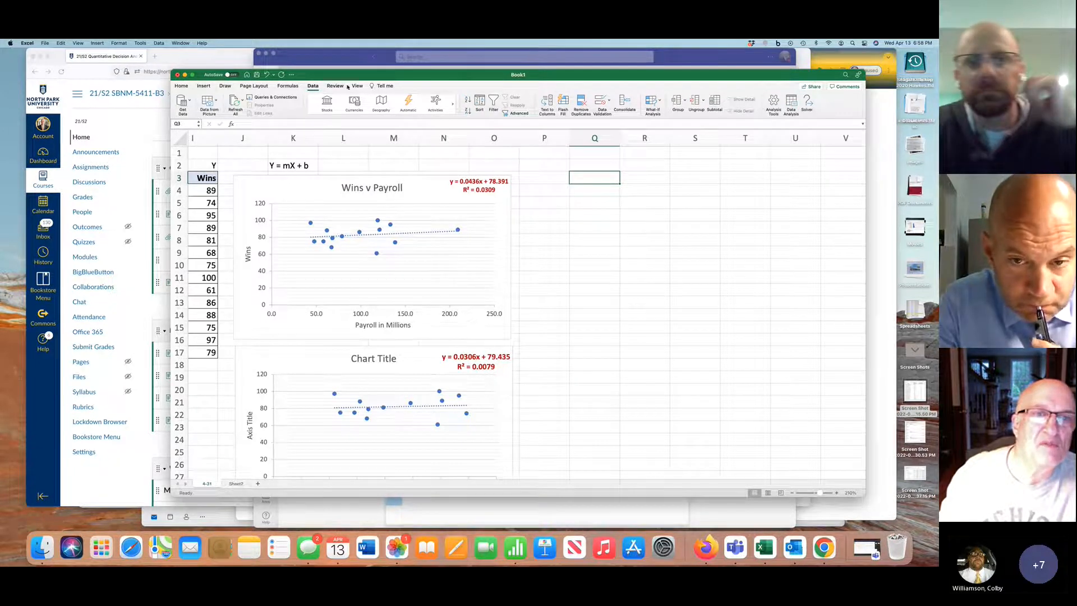
{"action": "left_click", "coordinate": [182, 86]}
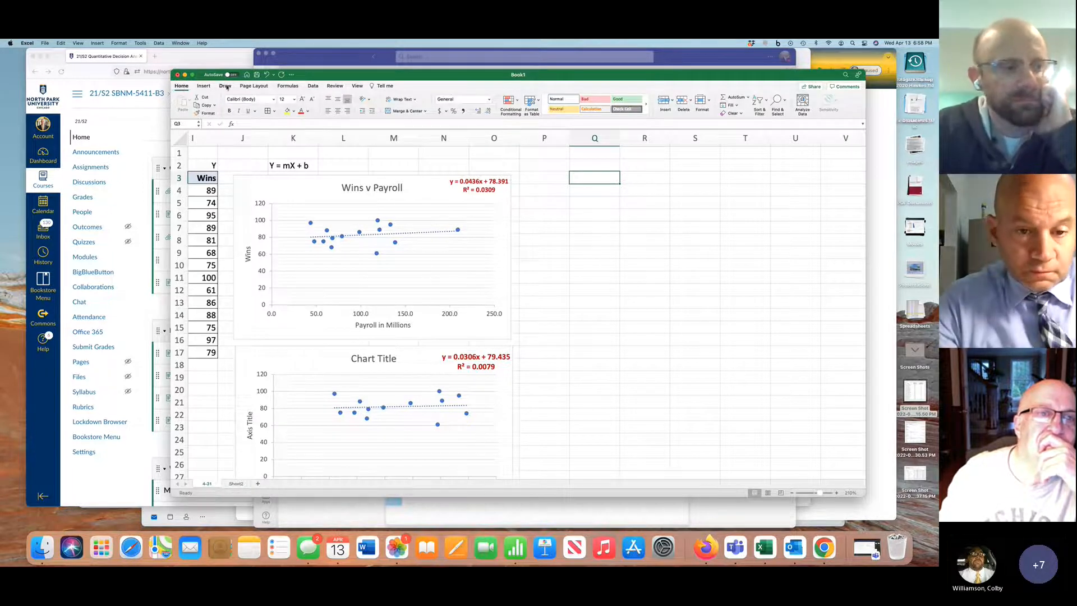
{"action": "left_click", "coordinate": [312, 86]}
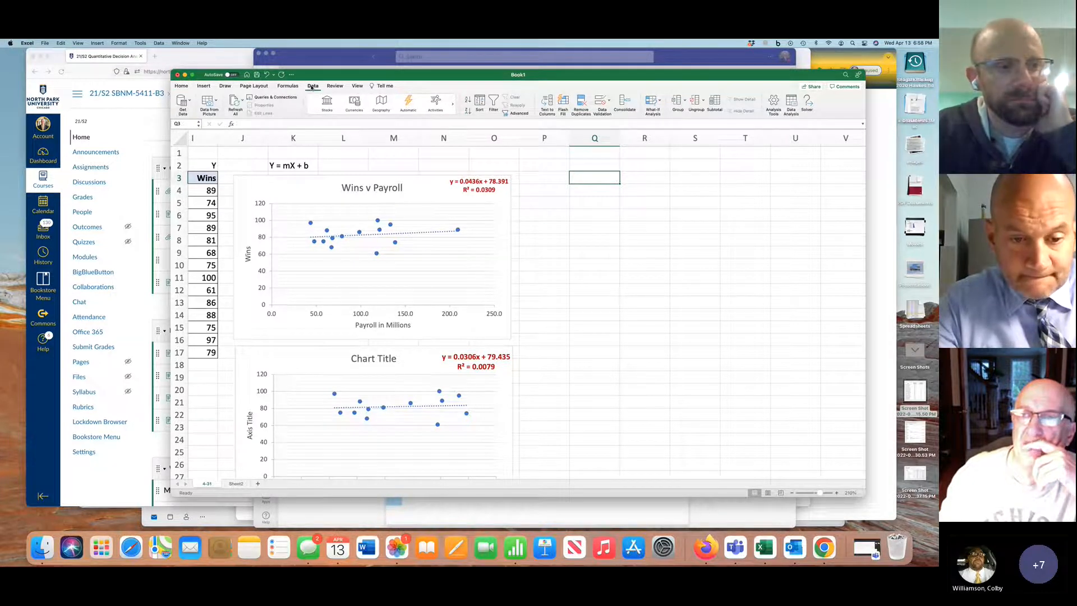
{"action": "left_click", "coordinate": [774, 102]}
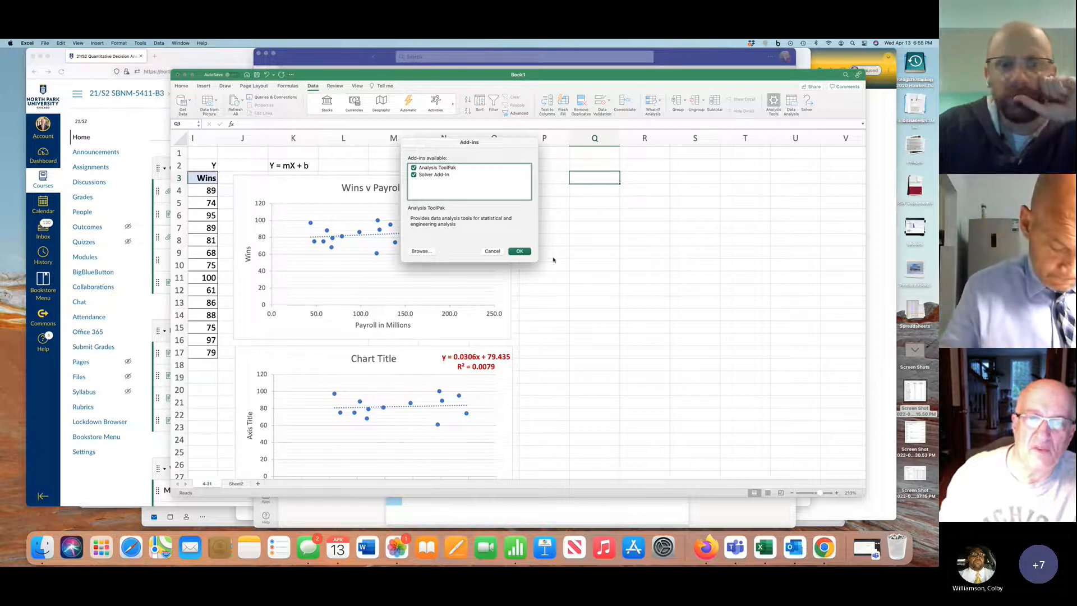
{"action": "left_click", "coordinate": [419, 252]}
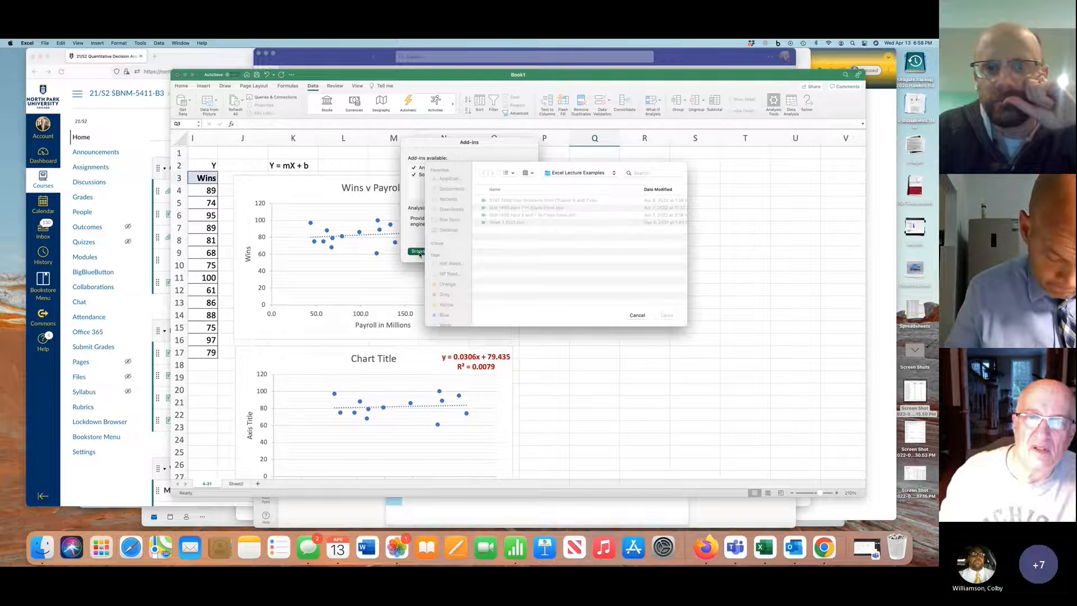
{"action": "left_click", "coordinate": [640, 315]}
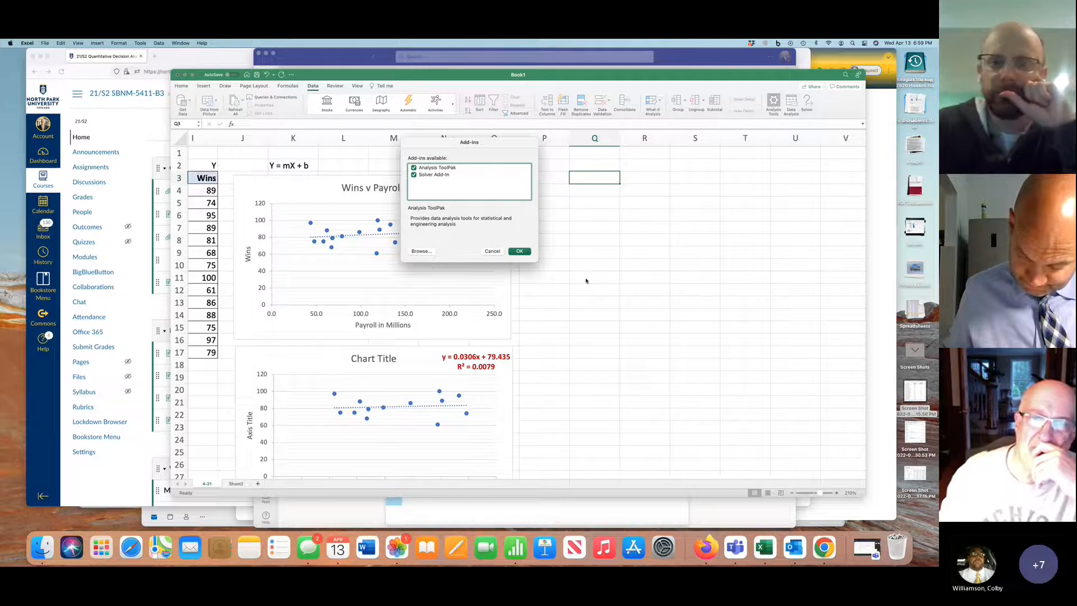
{"action": "left_click", "coordinate": [493, 252]}
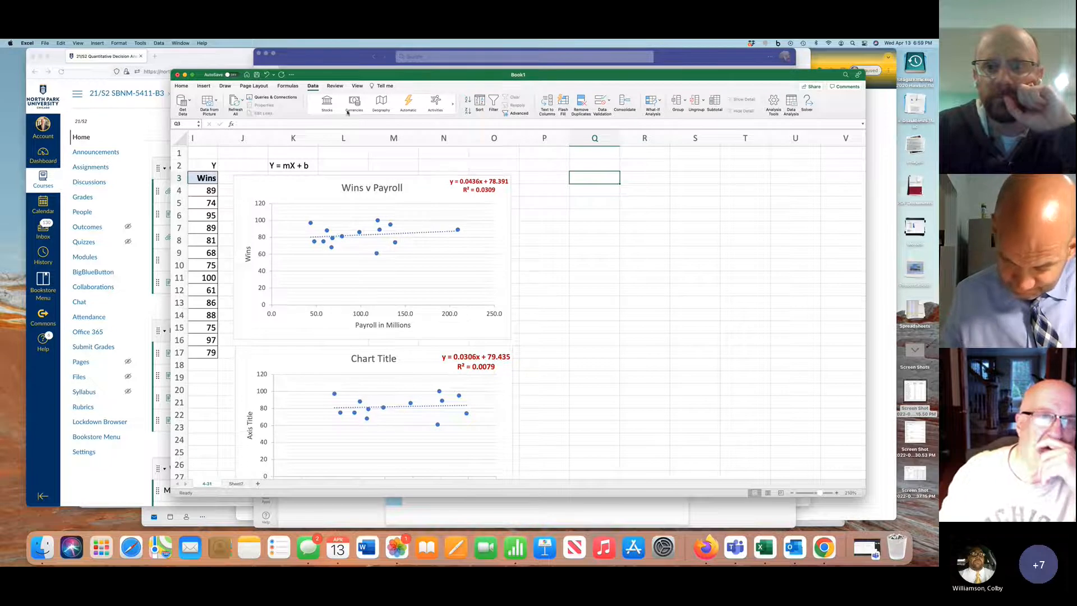
{"action": "left_click", "coordinate": [284, 86]}
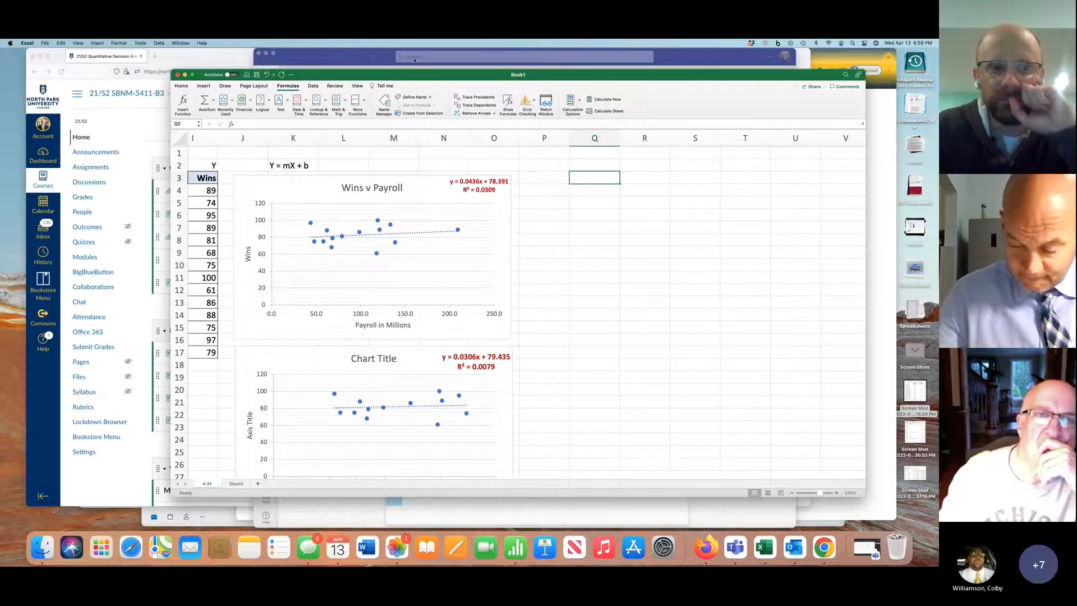
Switch to Firefox and search the web in a new tab for "solver add in excel on mac"
{"action": "left_click", "coordinate": [156, 58]}
{"action": "left_click", "coordinate": [202, 72]}
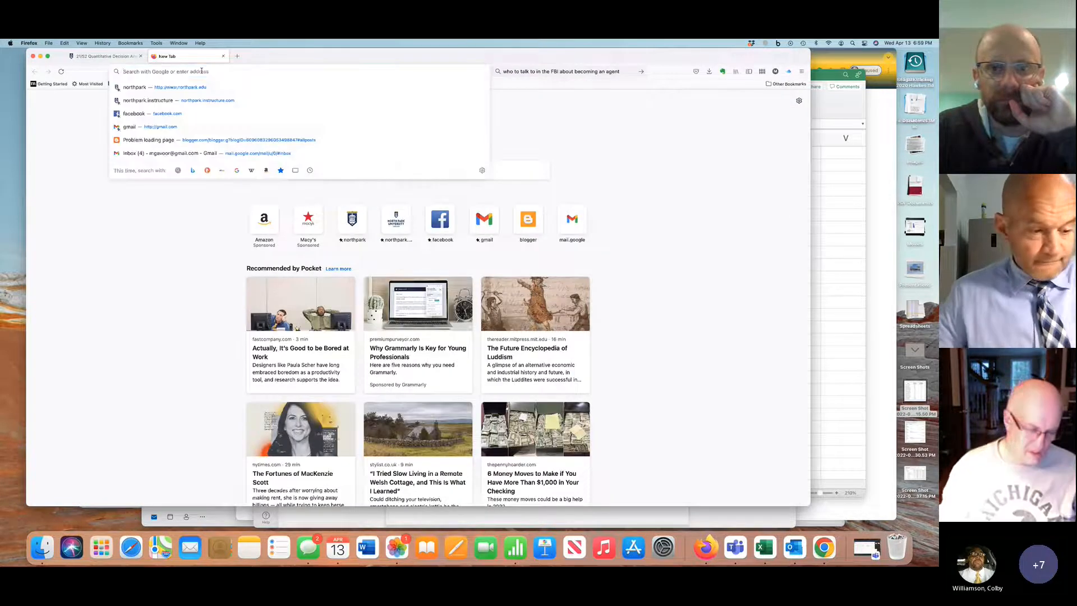
{"action": "type", "text": "adding solver in excel for"}
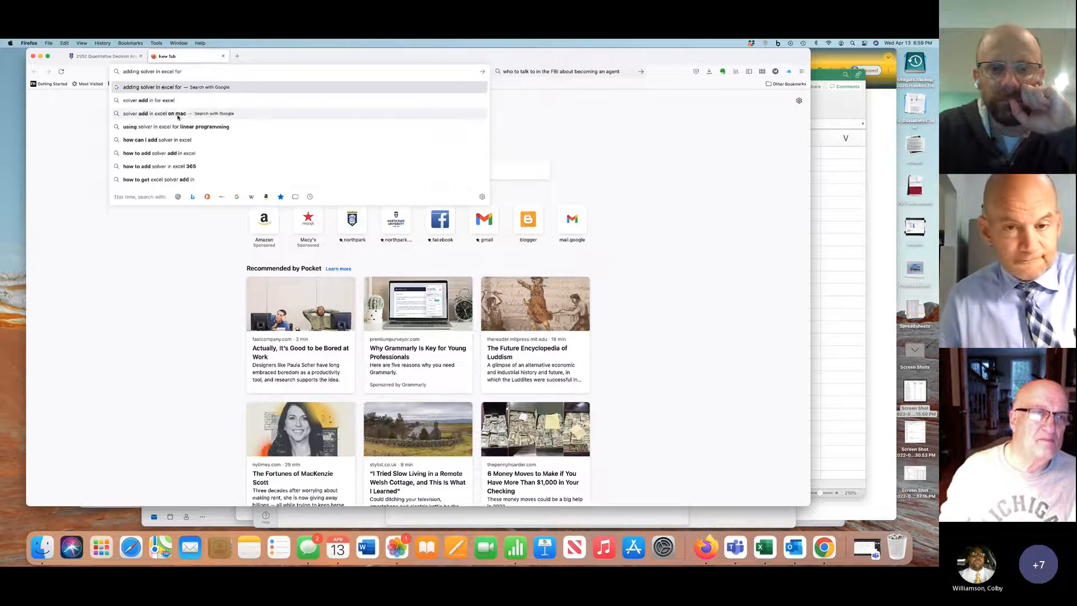
{"action": "left_click", "coordinate": [178, 114]}
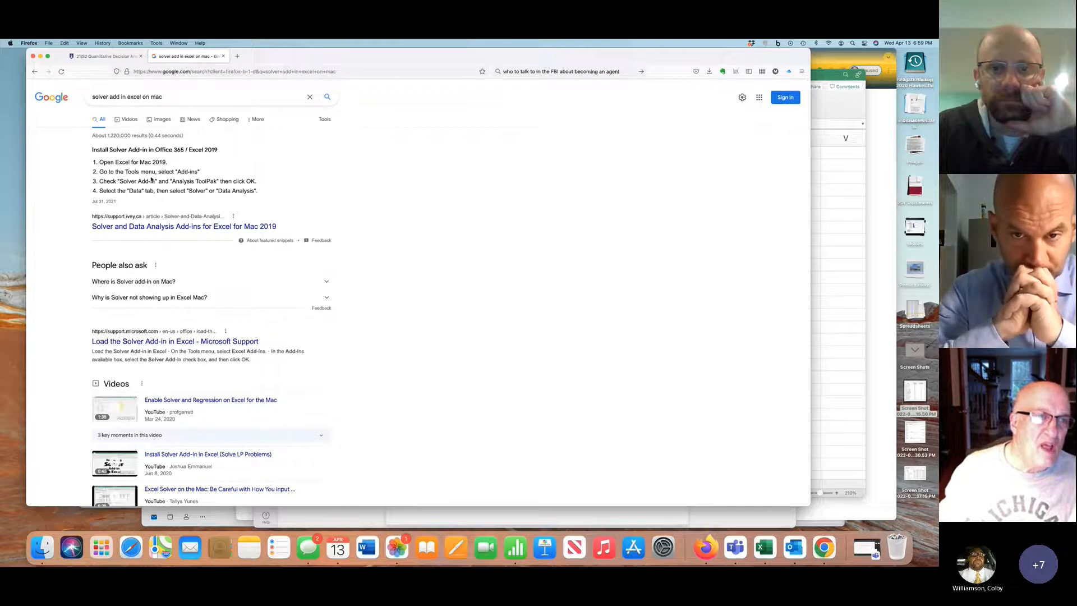
Compare the Solver add-in installation instructions in Firefox with the commands available in Excel
{"action": "key", "text": "super+Tab"}
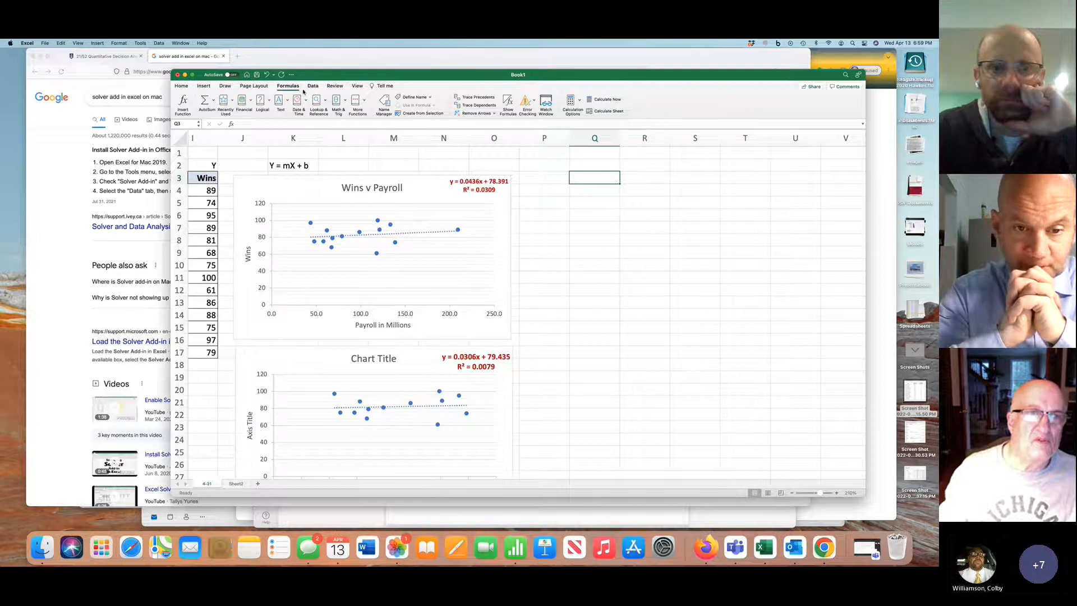
{"action": "key", "text": "super+Tab"}
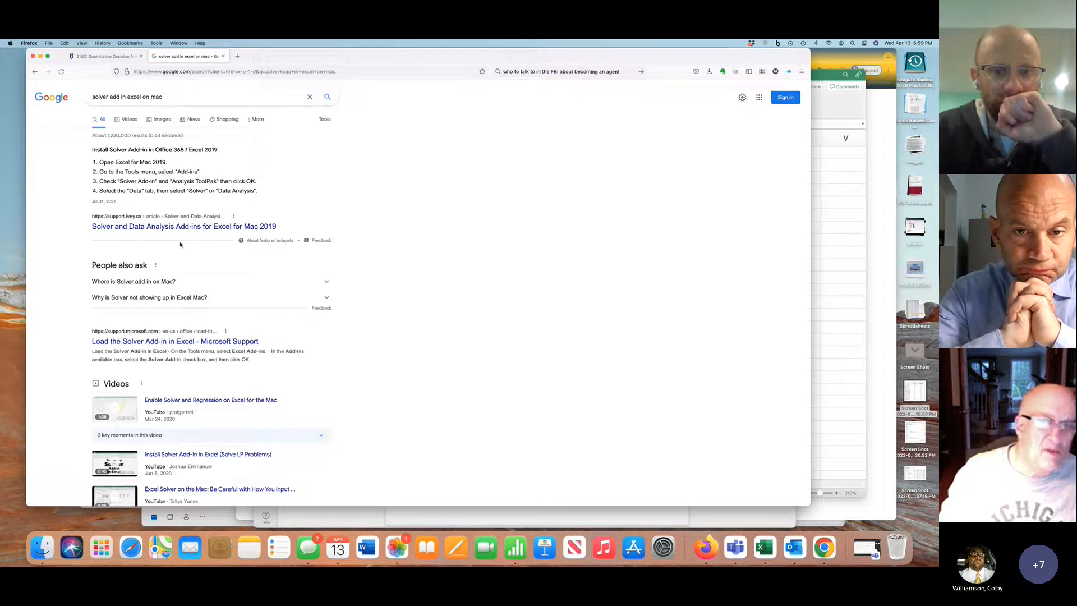
{"action": "key", "text": "super+Tab"}
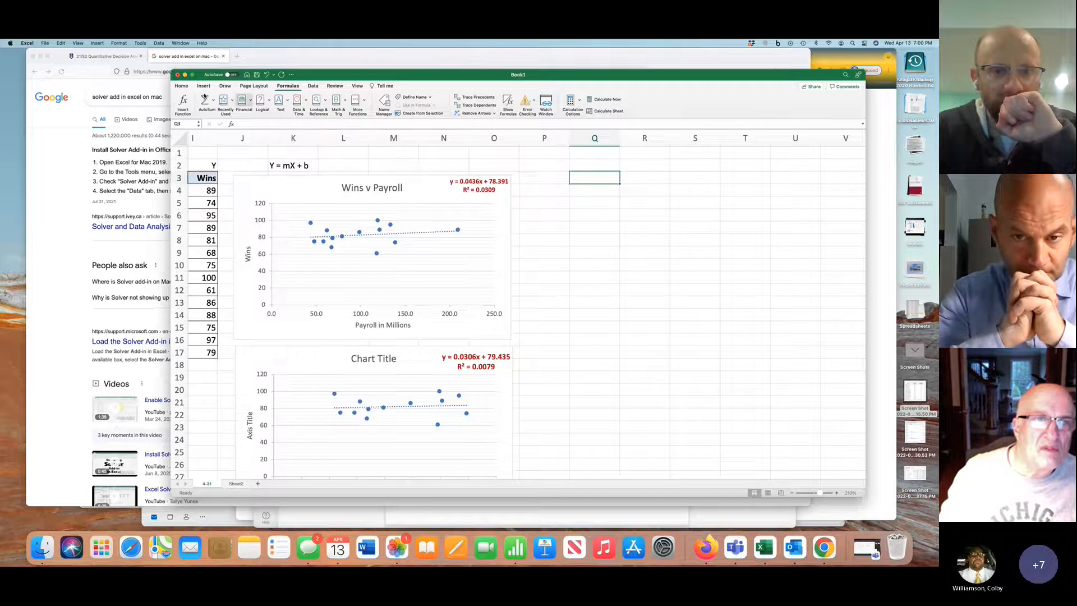
{"action": "left_click", "coordinate": [181, 85]}
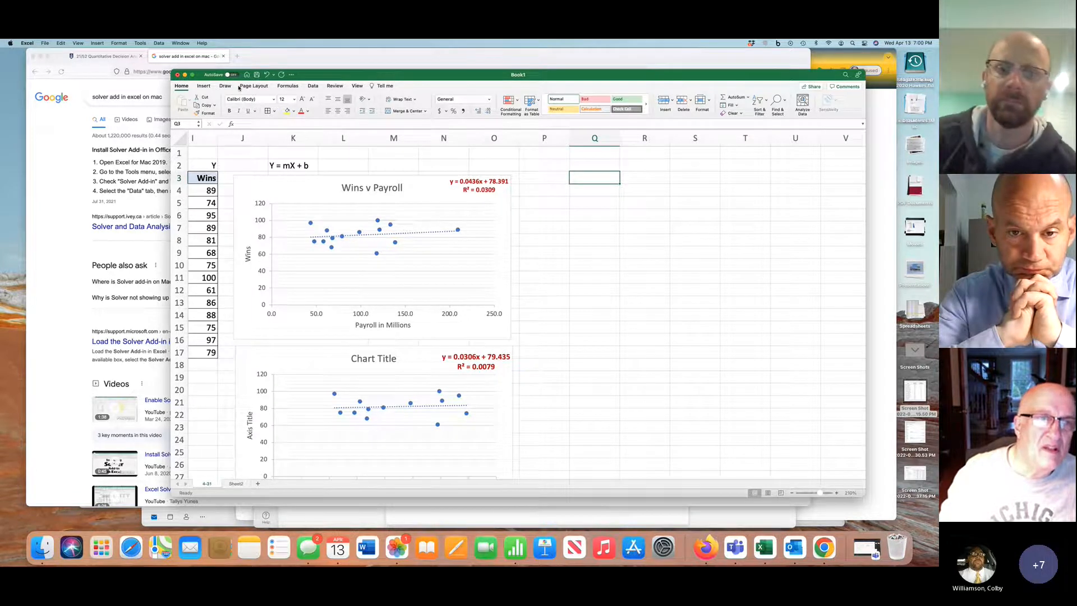
{"action": "left_click", "coordinate": [184, 88]}
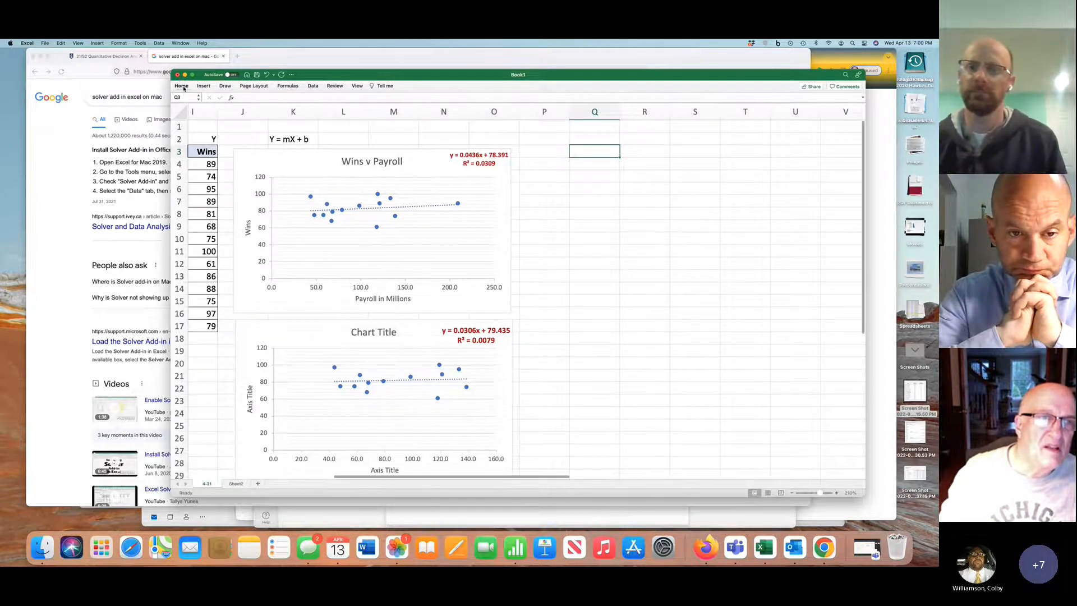
Clear and re-enable the Analysis ToolPak and Solver Add-in in the list of available Excel add-ins
{"action": "left_click", "coordinate": [184, 88]}
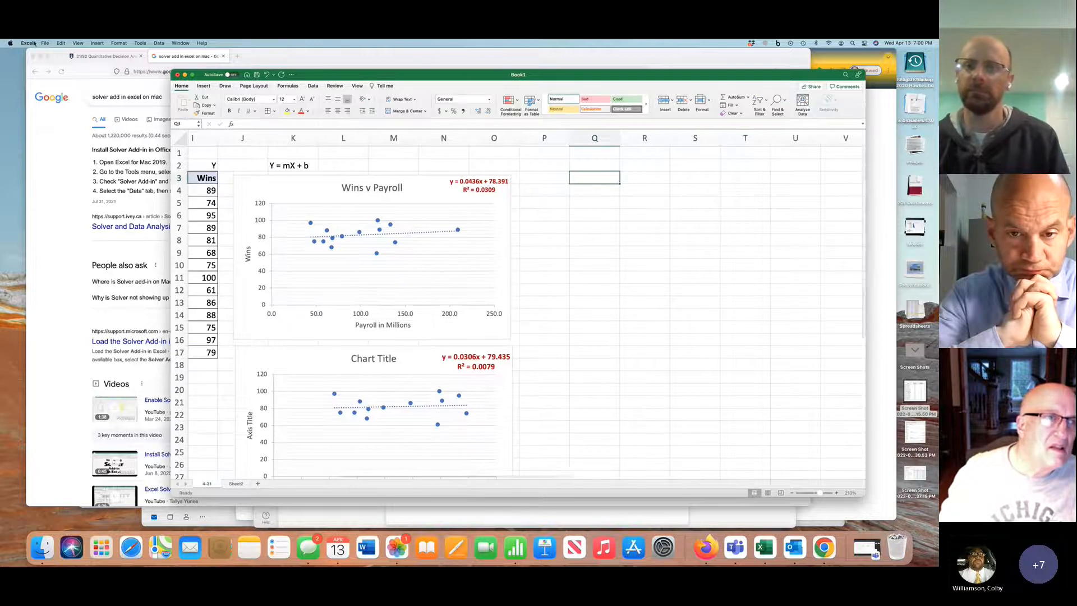
{"action": "left_click", "coordinate": [141, 43]}
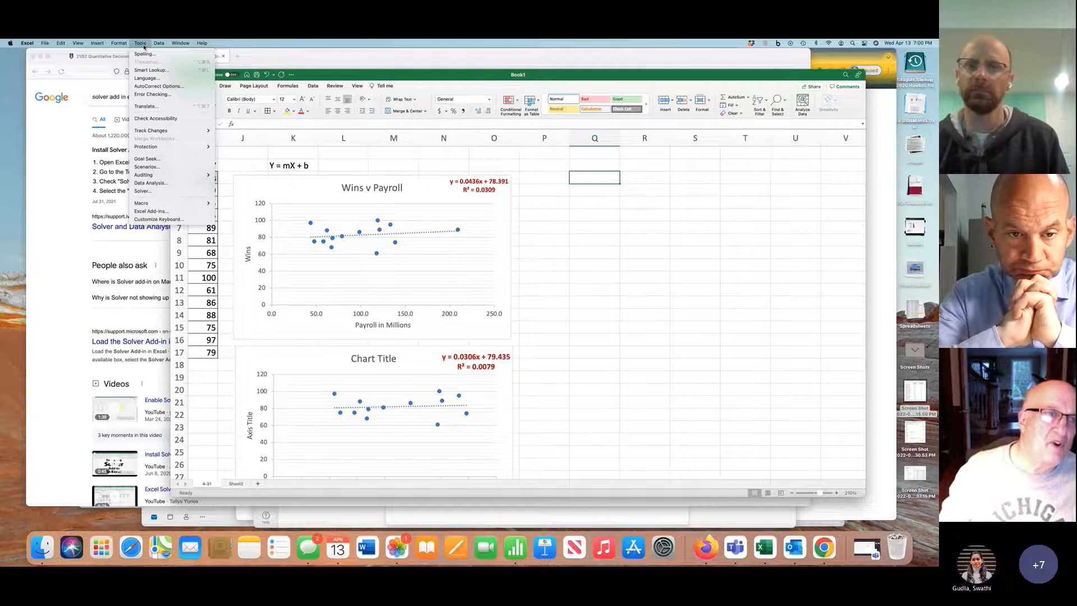
{"action": "left_click", "coordinate": [155, 212]}
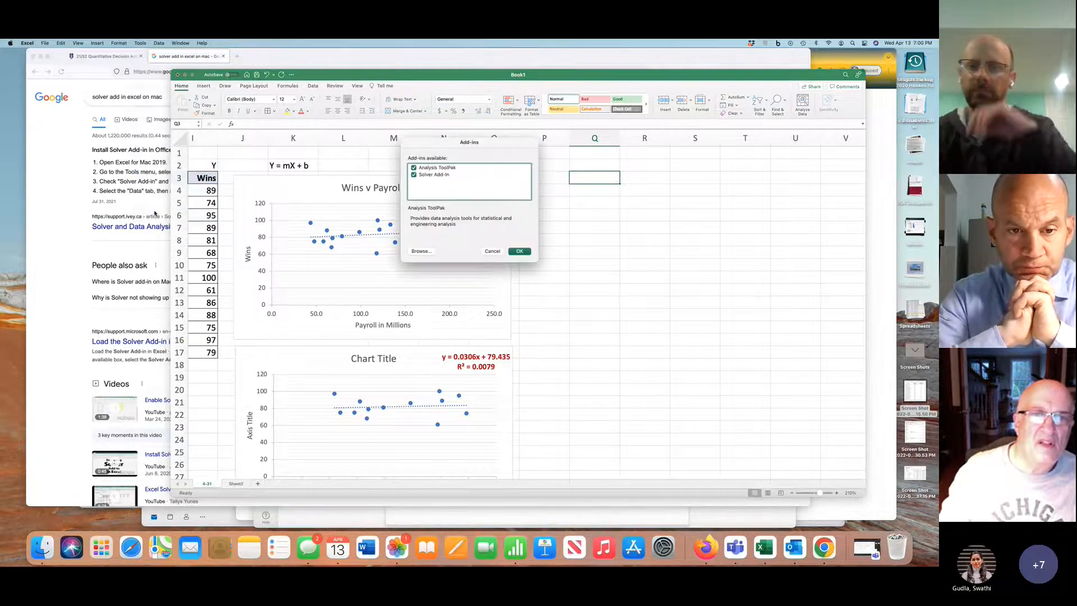
{"action": "left_click", "coordinate": [414, 168]}
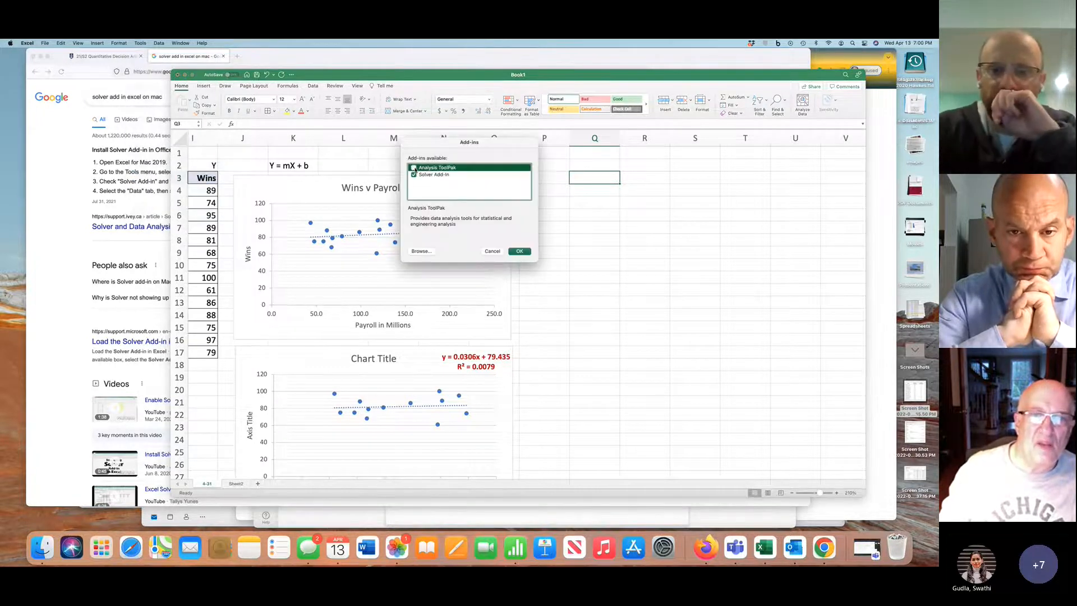
{"action": "left_click", "coordinate": [414, 175]}
{"action": "left_click", "coordinate": [414, 168]}
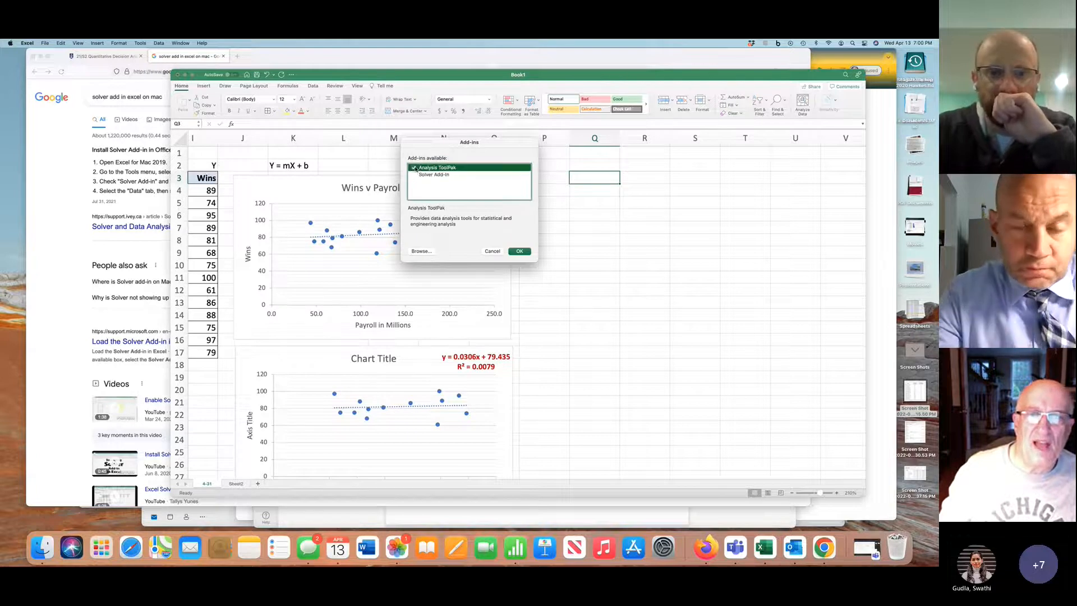
{"action": "left_click", "coordinate": [413, 175]}
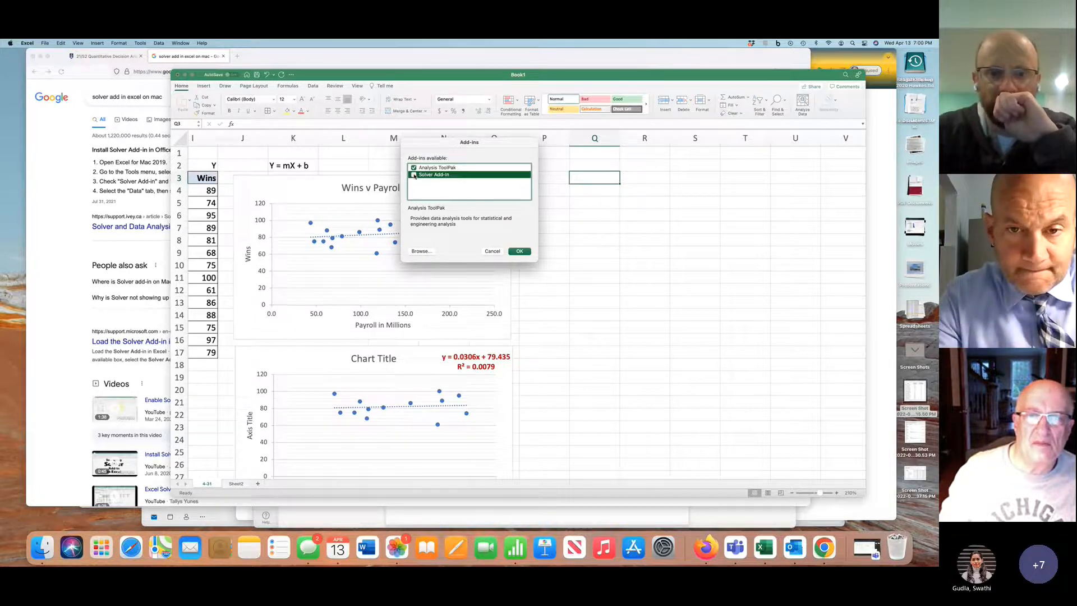
{"action": "left_click", "coordinate": [524, 252]}
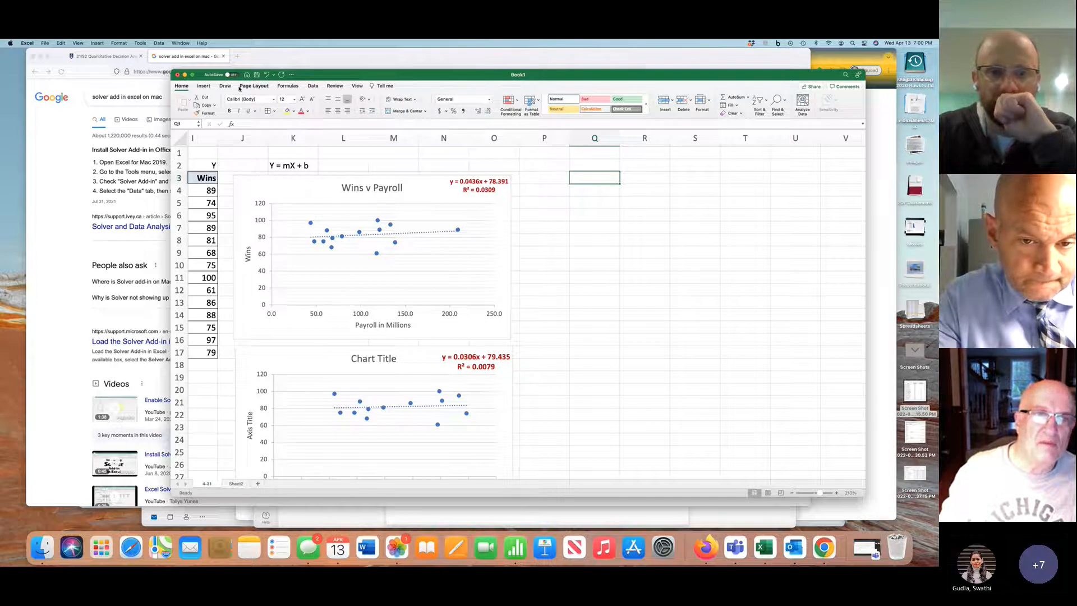
Start the Descriptive Statistics tool from the Data Analysis tools
{"action": "left_click", "coordinate": [313, 86]}
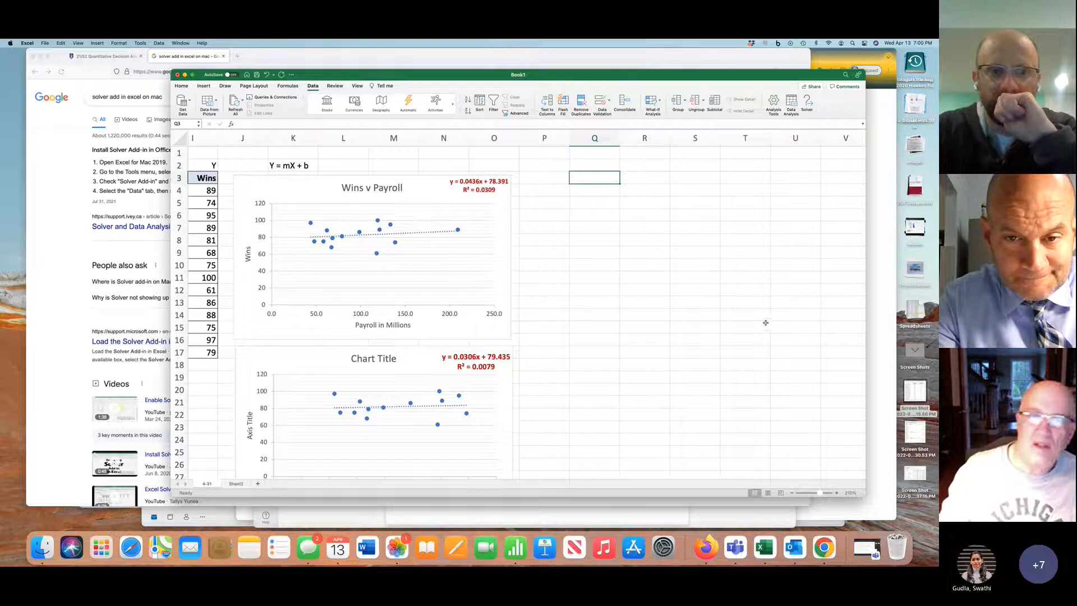
{"action": "scroll", "coordinate": [676, 331], "scroll_direction": "left", "scroll_amount": 3}
{"action": "scroll", "coordinate": [677, 332], "scroll_direction": "right", "scroll_amount": 2}
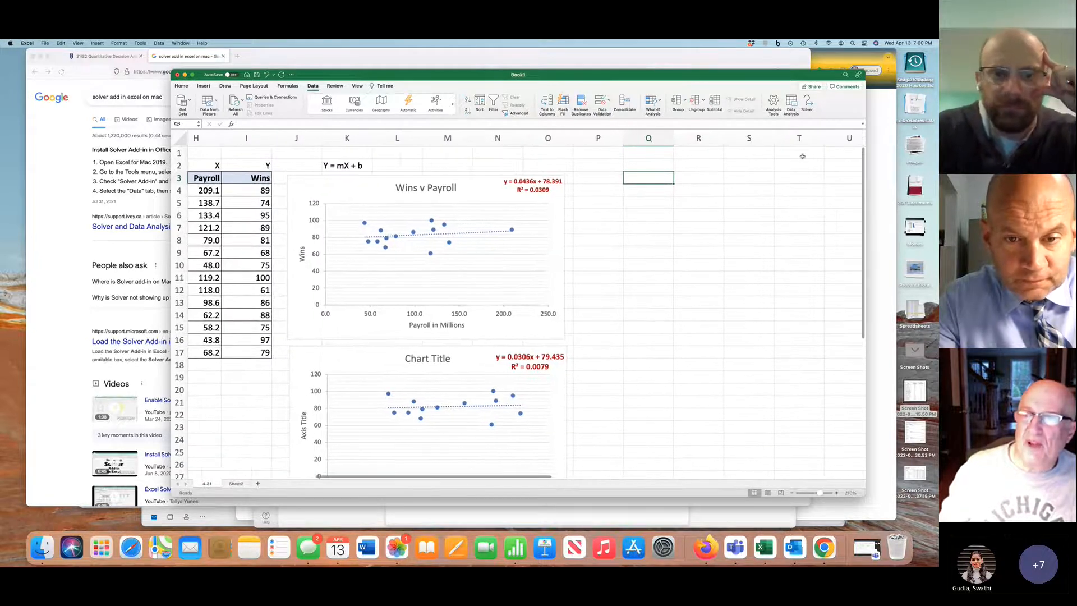
{"action": "left_click", "coordinate": [791, 103]}
{"action": "scroll", "coordinate": [442, 212], "scroll_direction": "up", "scroll_amount": 5}
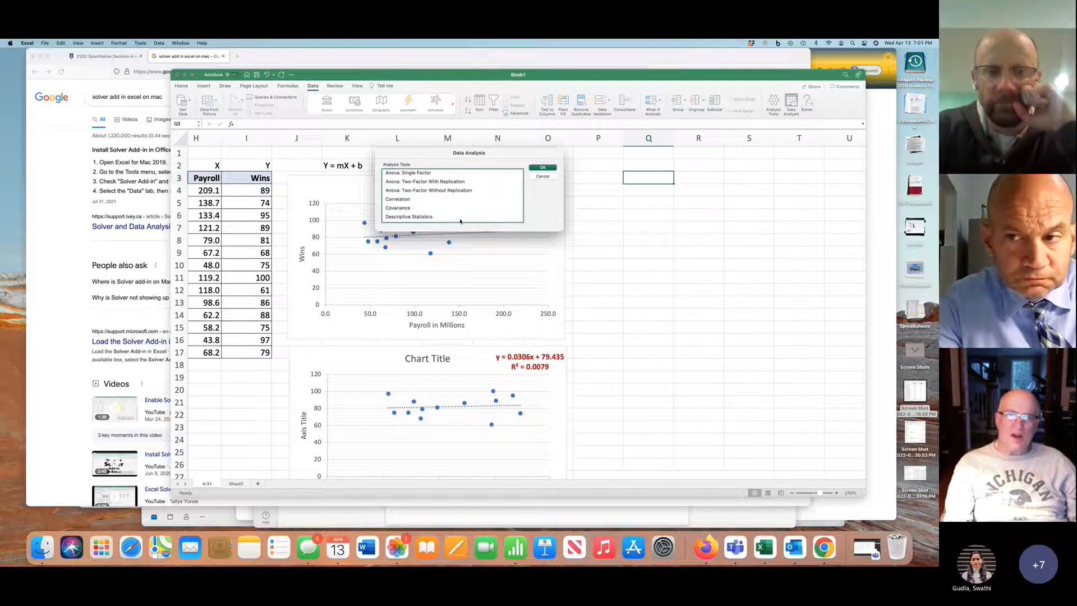
{"action": "scroll", "coordinate": [445, 207], "scroll_direction": "down", "scroll_amount": 3}
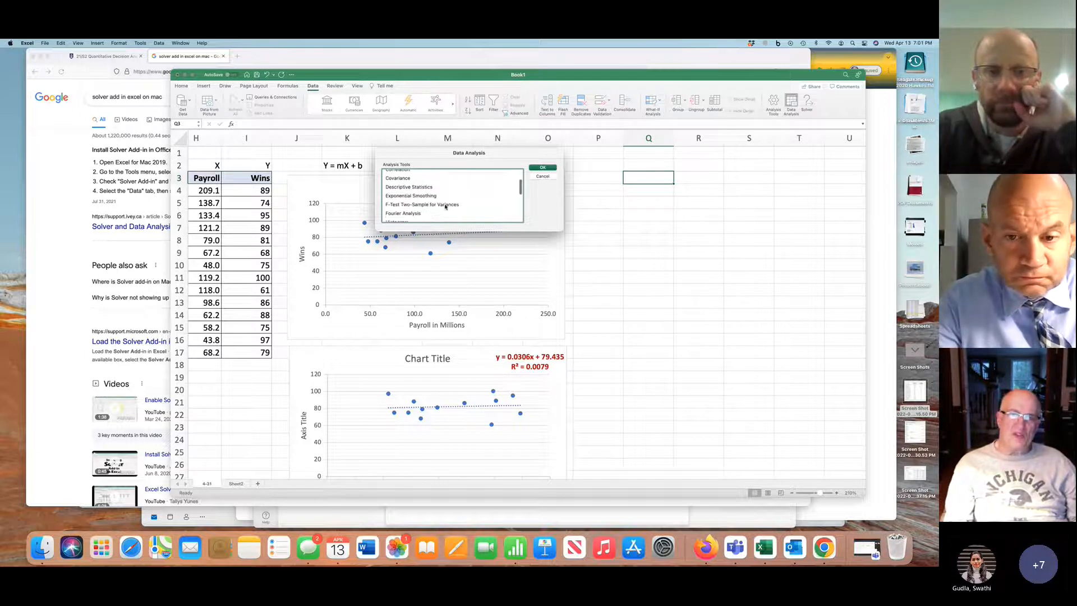
{"action": "left_click", "coordinate": [420, 188]}
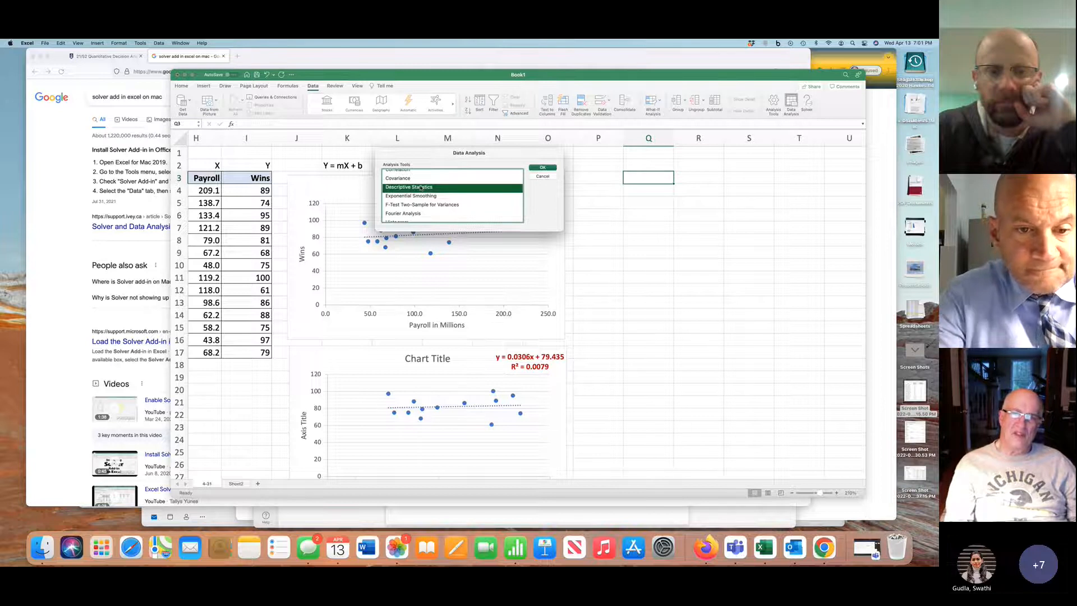
{"action": "left_click", "coordinate": [543, 167]}
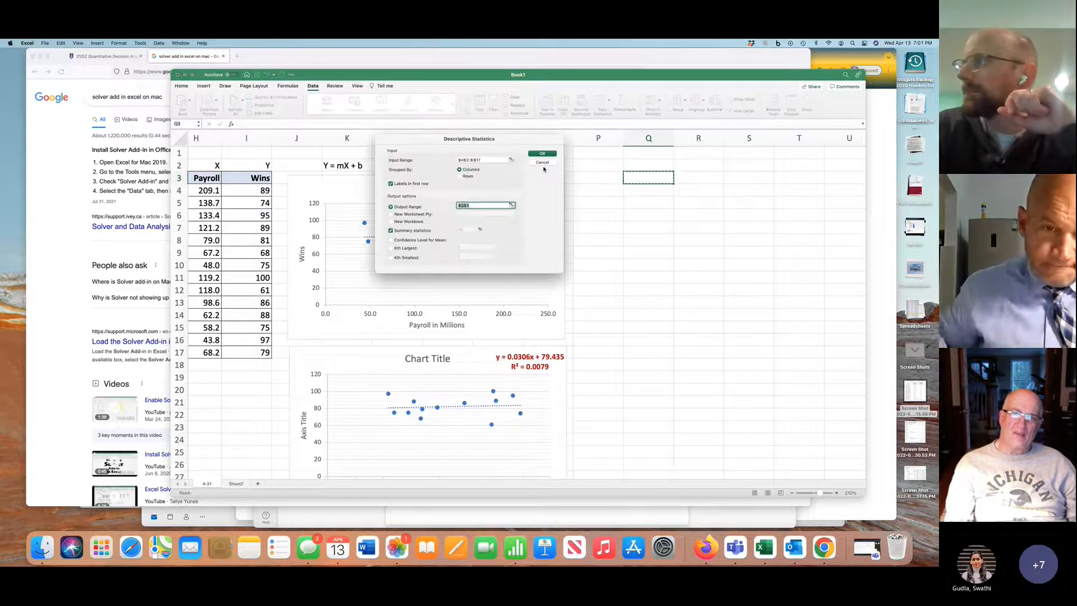
Clear the previous input and output ranges and set the input range to H3:I17, with labels in the first row
{"action": "left_click", "coordinate": [491, 161]}
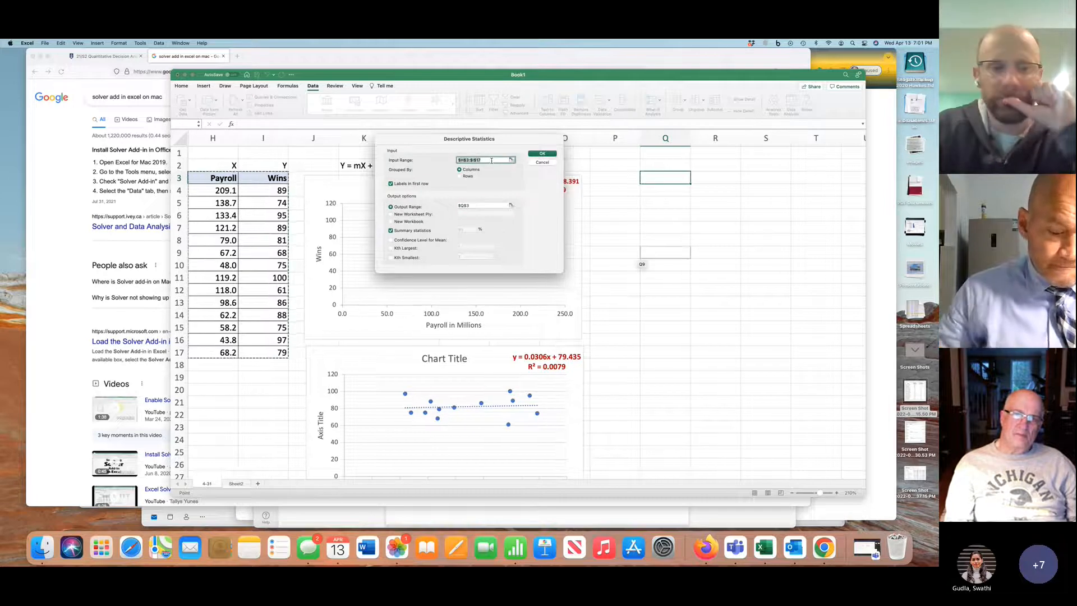
{"action": "key", "text": "BackSpace"}
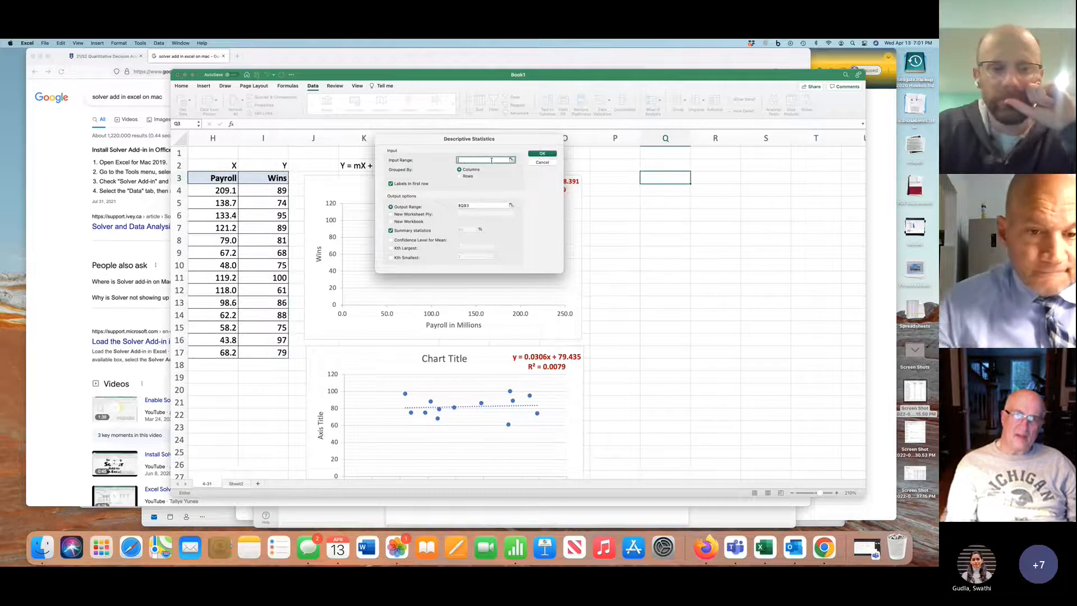
{"action": "left_click", "coordinate": [470, 206]}
{"action": "key", "text": "BackSpace"}
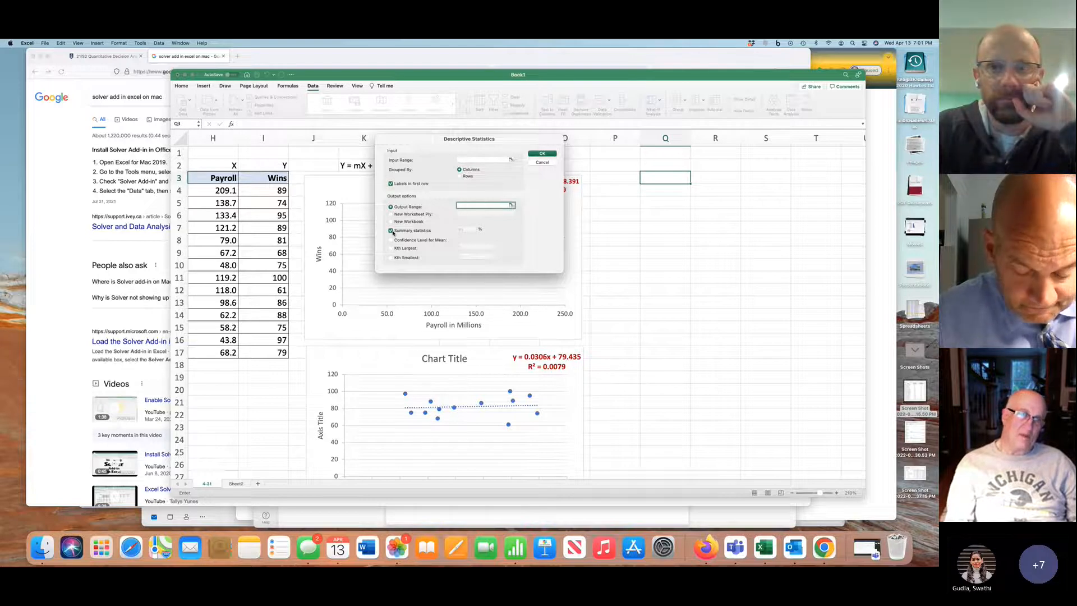
{"action": "left_click", "coordinate": [470, 160]}
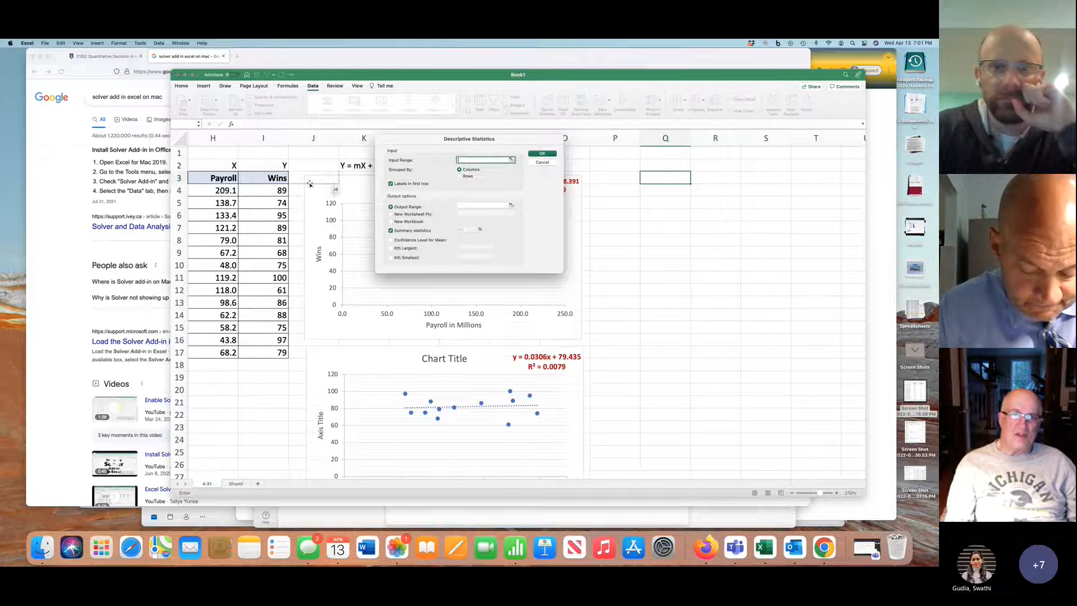
{"action": "left_click_drag", "start_coordinate": [225, 179], "coordinate": [264, 349]}
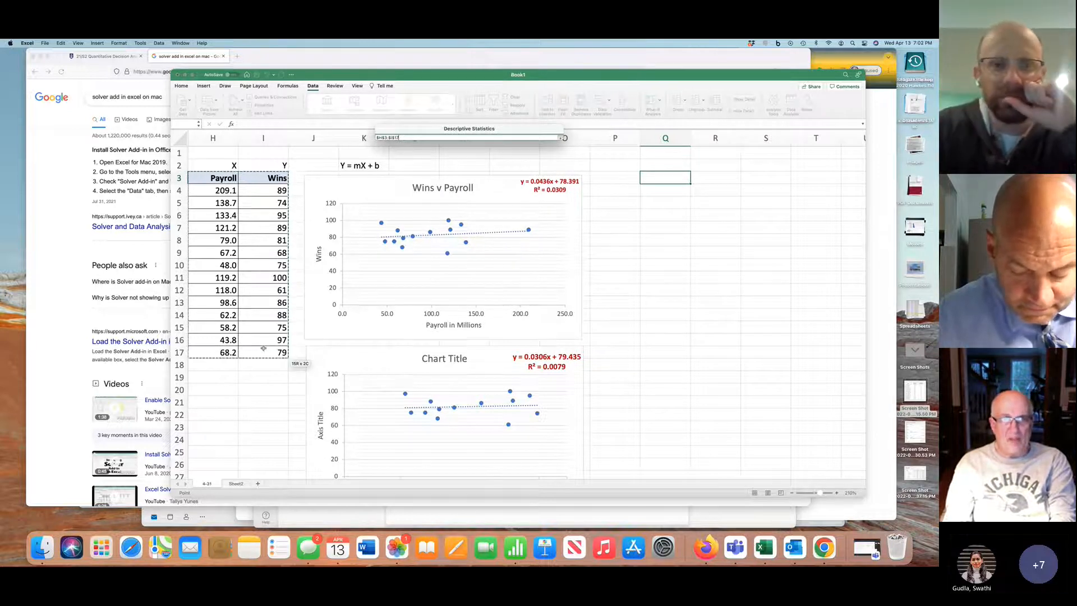
{"action": "left_click_drag", "start_coordinate": [263, 349], "coordinate": [263, 349]}
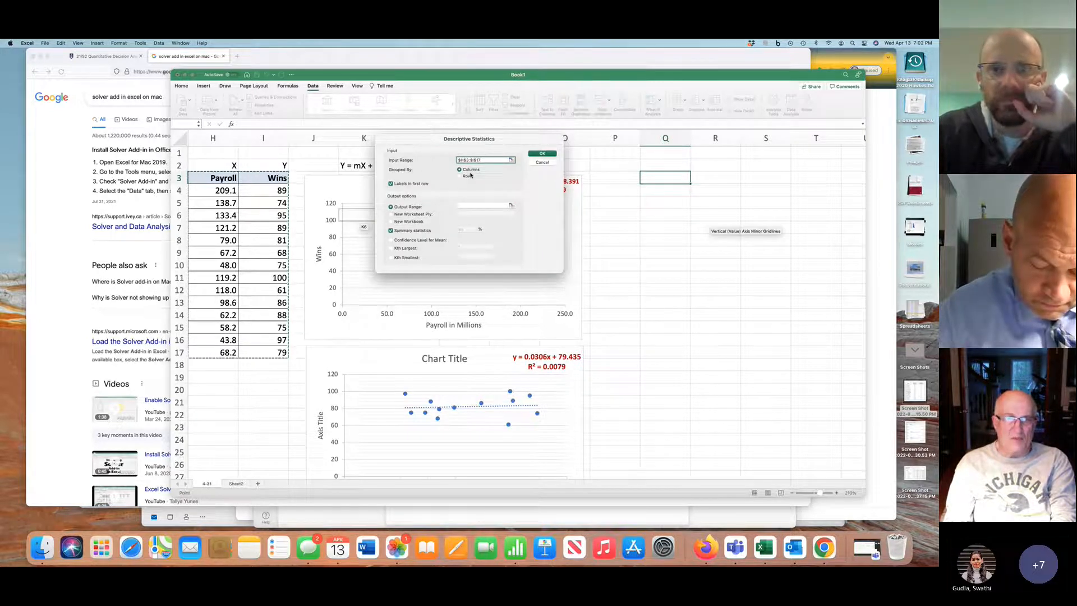
{"action": "left_click", "coordinate": [391, 183]}
{"action": "left_click", "coordinate": [391, 183]}
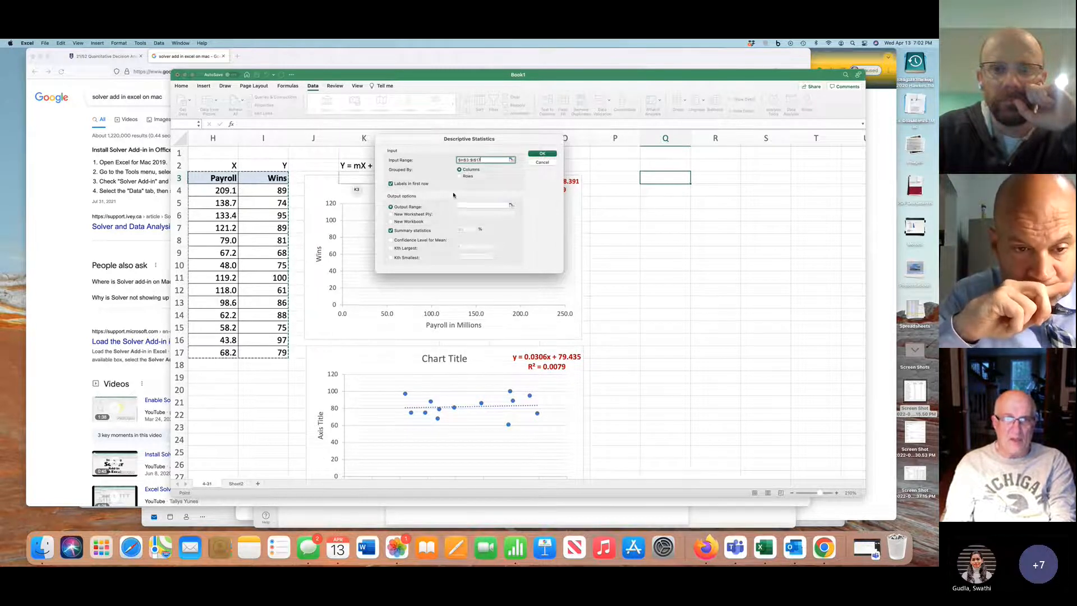
Generate the summary statistics with Q3 as the output range, and fit column Q to its labels
{"action": "left_click", "coordinate": [391, 215]}
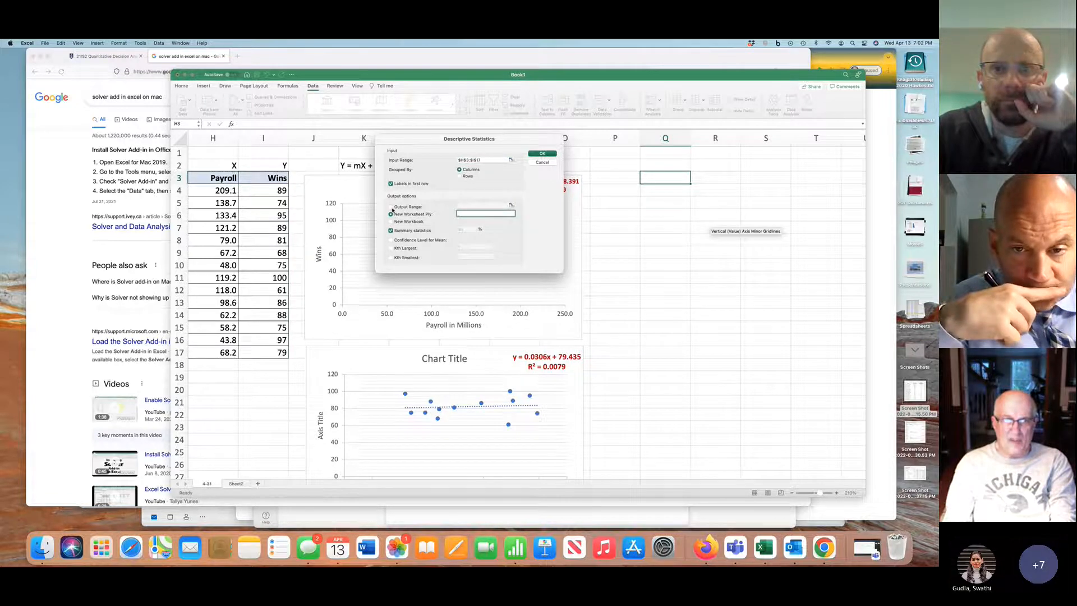
{"action": "left_click", "coordinate": [391, 207]}
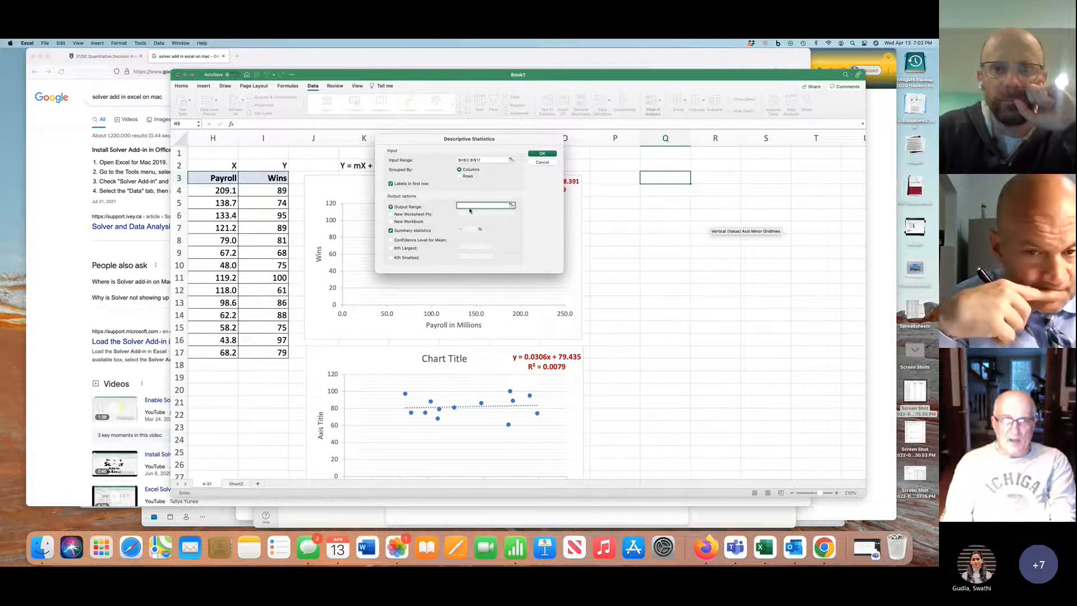
{"action": "left_click", "coordinate": [672, 179]}
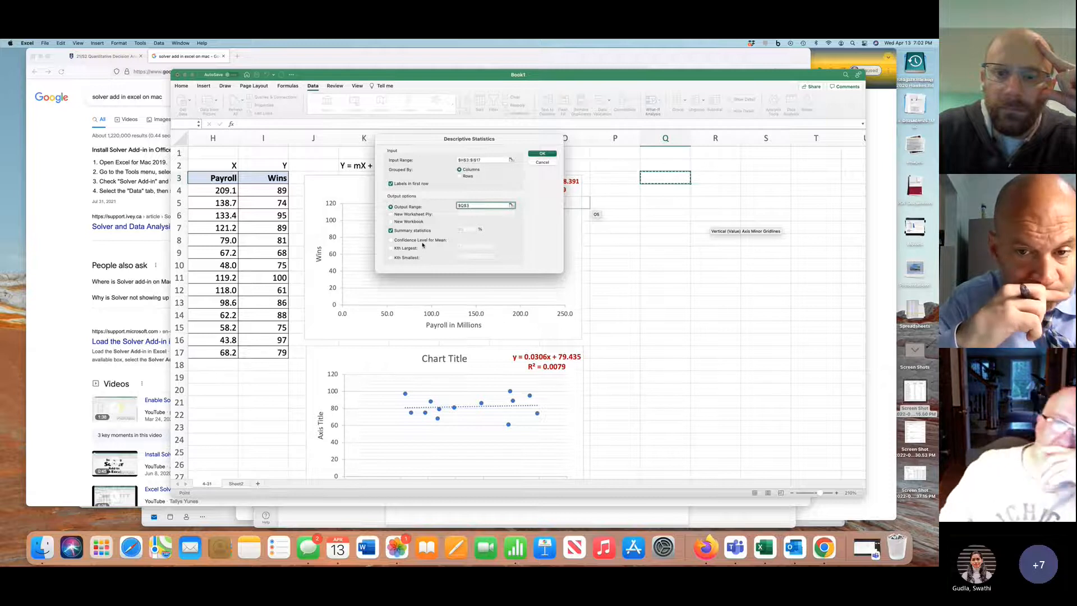
{"action": "left_click", "coordinate": [547, 155]}
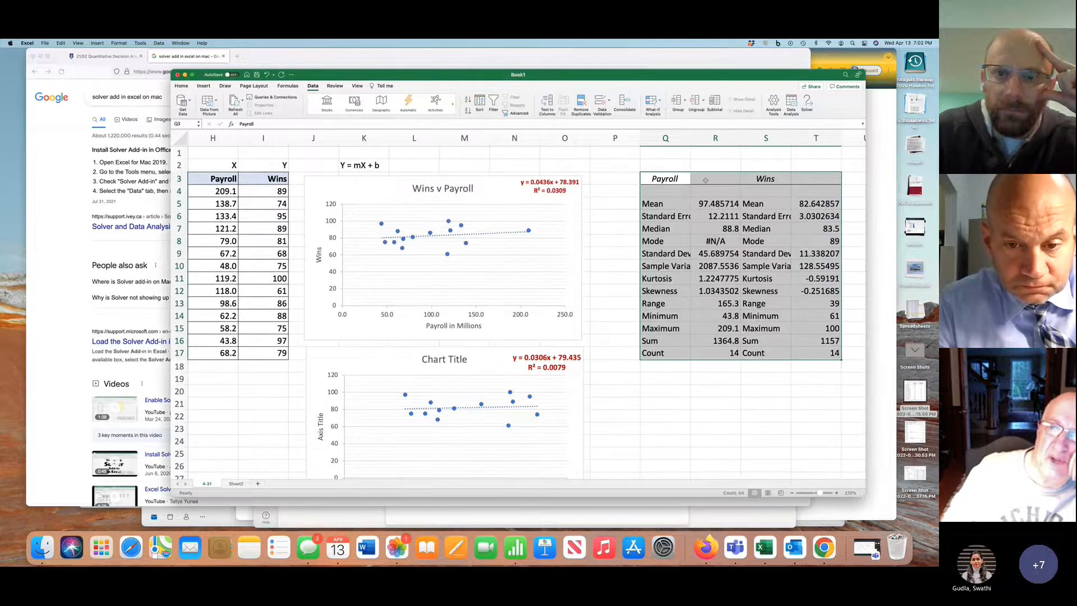
{"action": "double_click", "coordinate": [691, 140]}
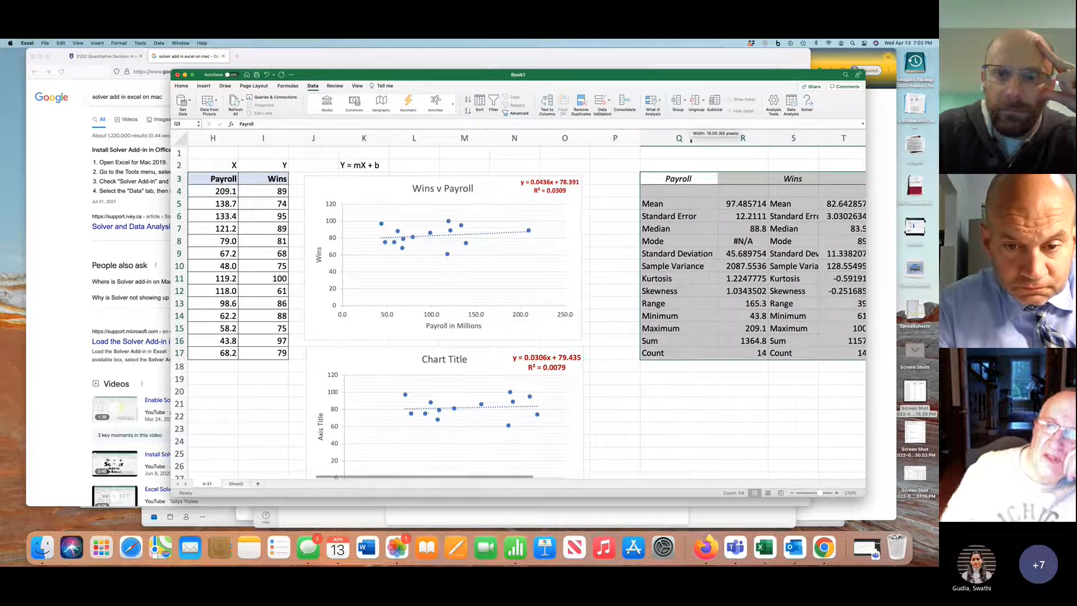
Copy the Payroll and Wins headings from Q3:S3 to R3:T3 and delete the duplicate label column S
{"action": "left_click_drag", "start_coordinate": [674, 181], "coordinate": [785, 179]}
{"action": "key", "text": "super+c"}
{"action": "left_click", "coordinate": [757, 181]}
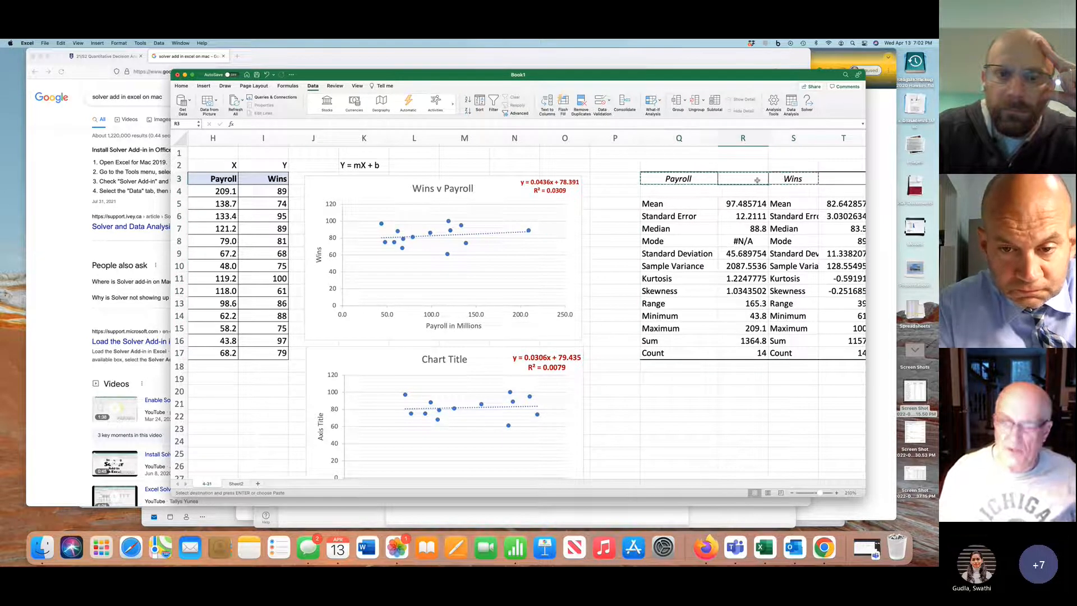
{"action": "key", "text": "Return"}
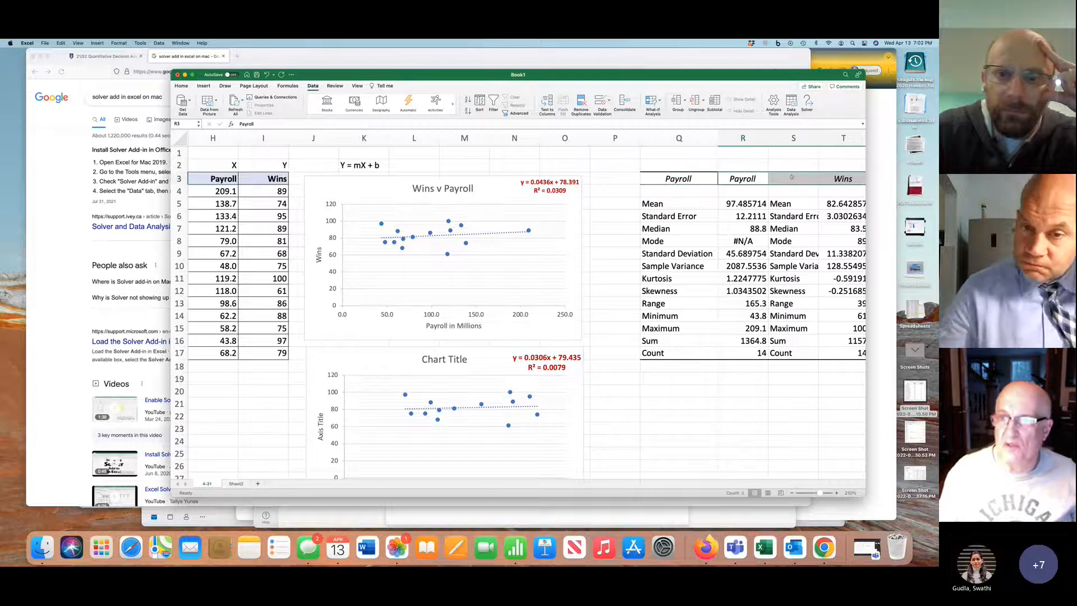
{"action": "right_click", "coordinate": [806, 135]}
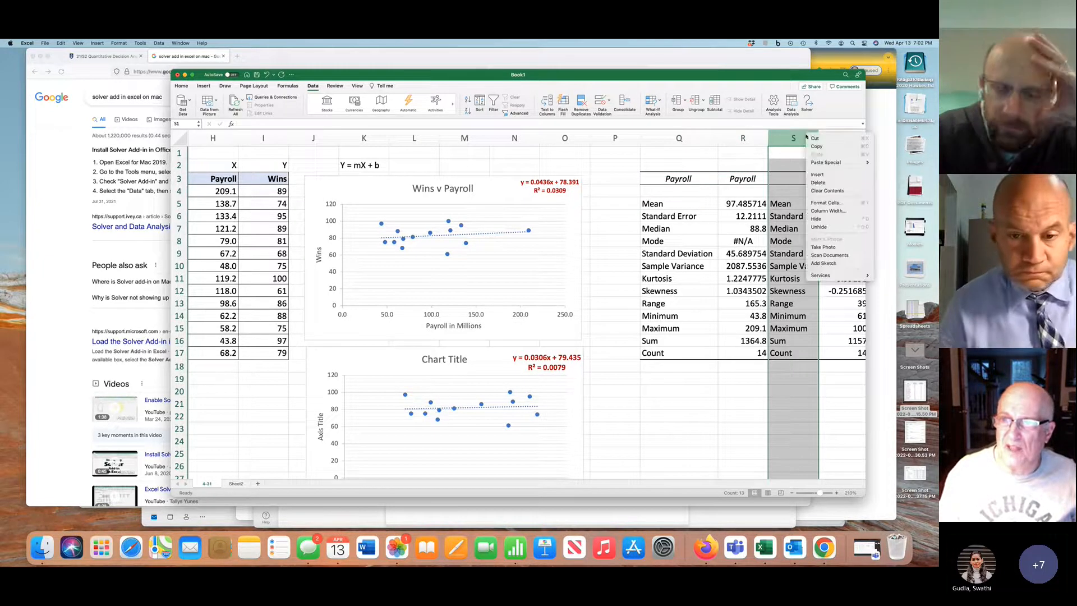
{"action": "left_click", "coordinate": [817, 183]}
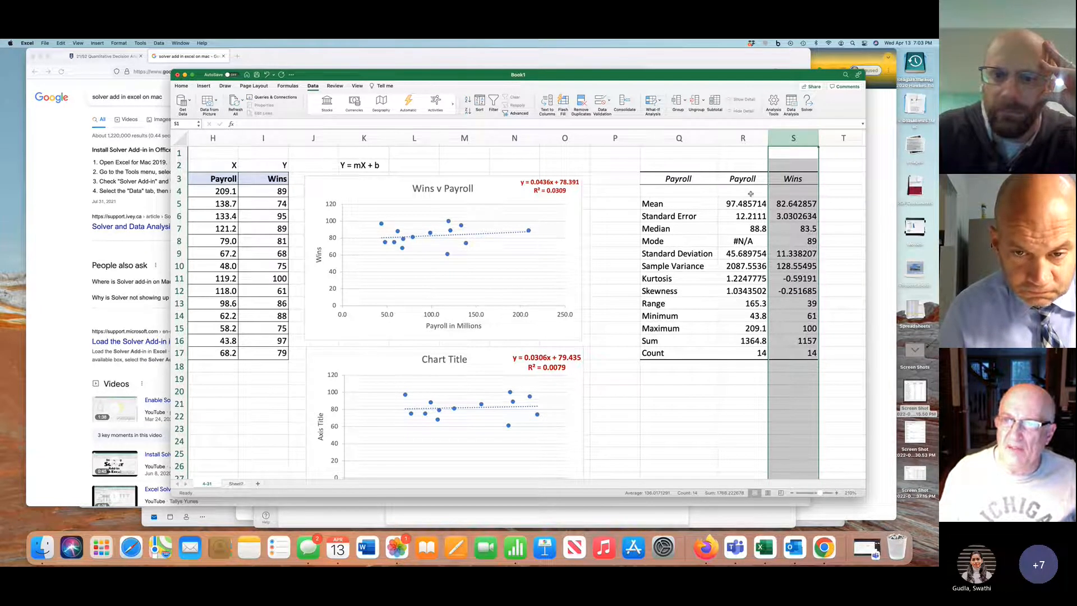
Format the mean, standard error and median values to one decimal place, and the standard deviation through skewness values to three
{"action": "left_click_drag", "start_coordinate": [741, 205], "coordinate": [775, 230]}
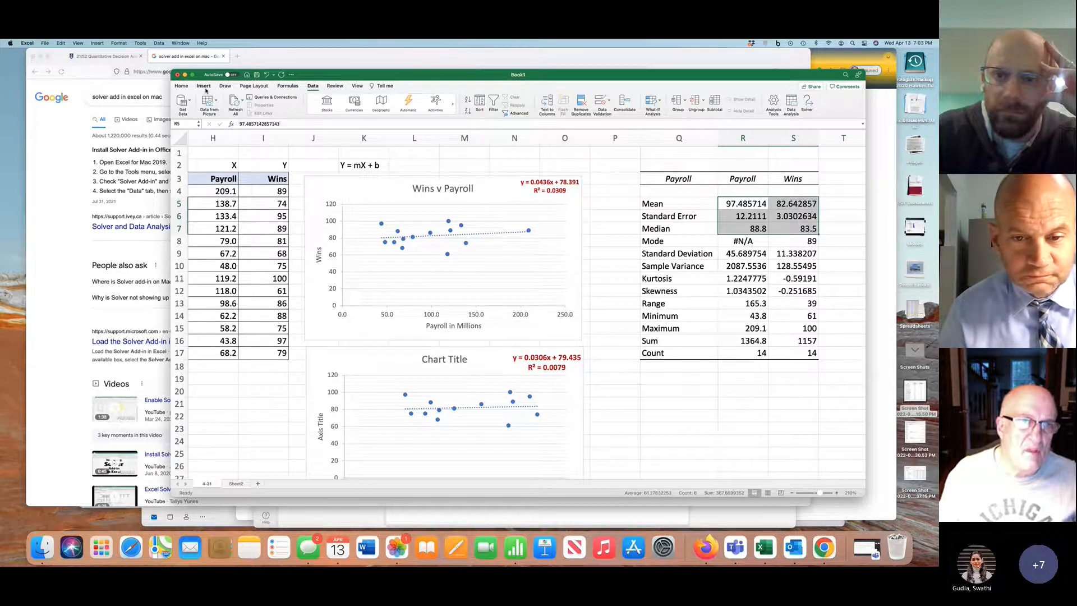
{"action": "left_click", "coordinate": [182, 87]}
{"action": "left_click", "coordinate": [487, 112]}
{"action": "left_click", "coordinate": [487, 112]}
{"action": "left_click", "coordinate": [487, 112]}
{"action": "left_click", "coordinate": [488, 112]}
{"action": "left_click", "coordinate": [488, 112]}
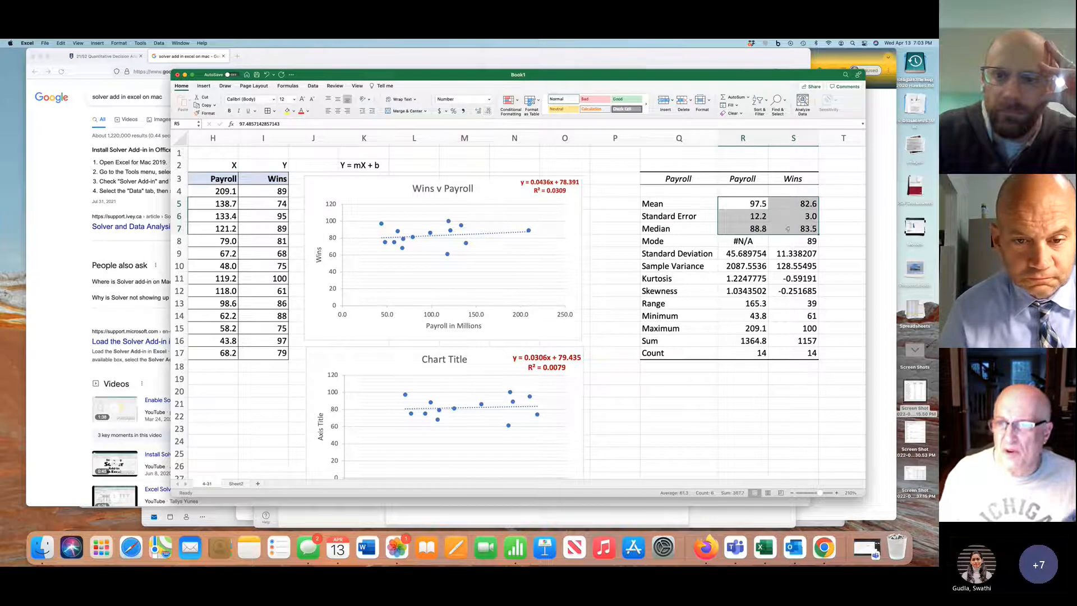
{"action": "left_click_drag", "start_coordinate": [759, 252], "coordinate": [796, 291]}
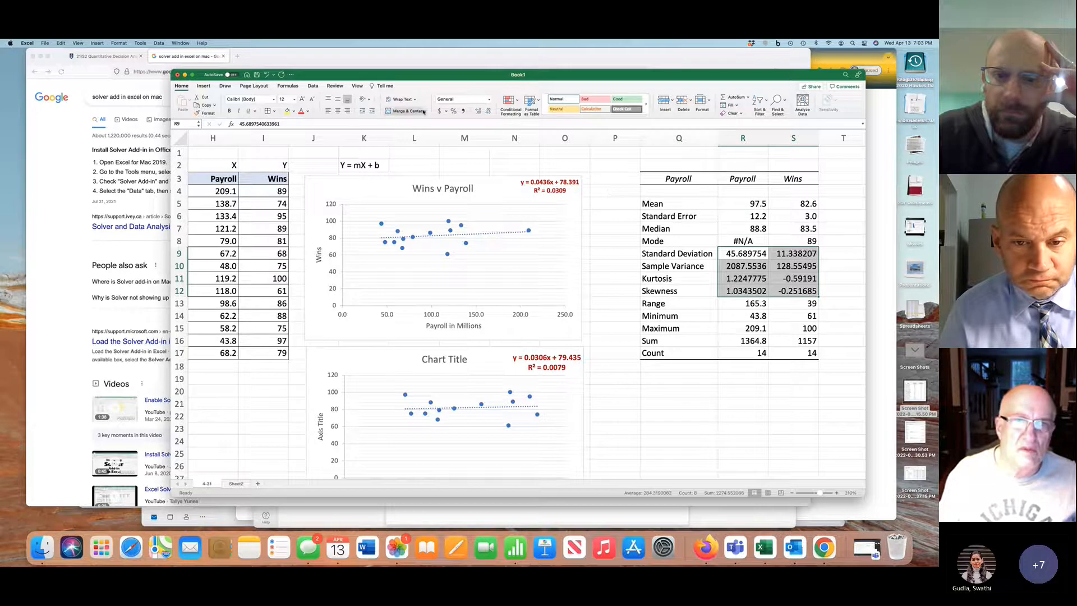
{"action": "left_click", "coordinate": [487, 112]}
{"action": "left_click", "coordinate": [487, 112]}
{"action": "left_click", "coordinate": [488, 111]}
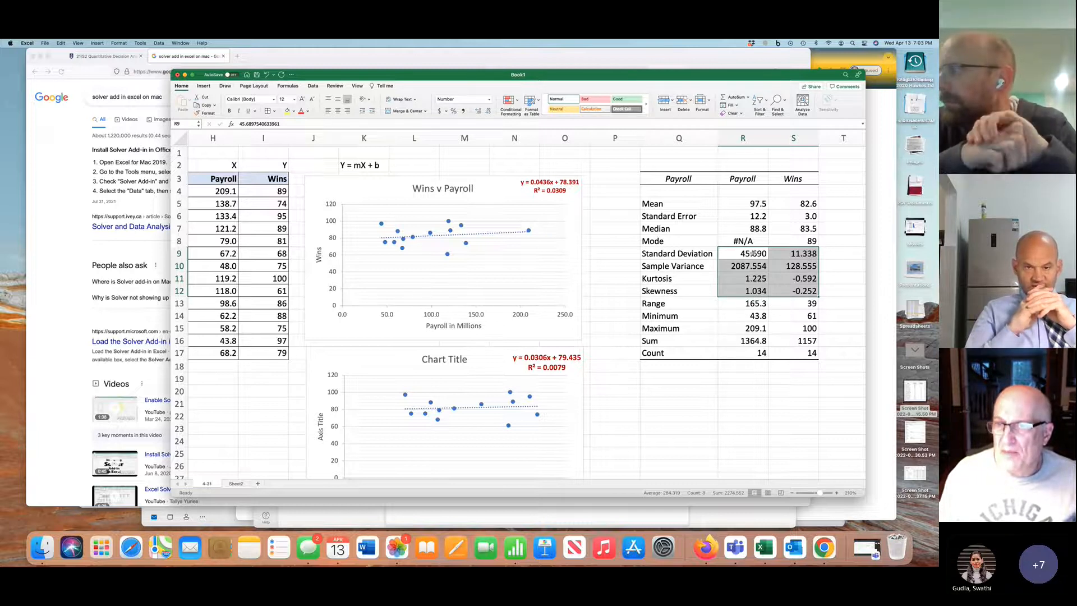
Examine the standard deviations of Payroll and Wins alongside the source payroll data in H4:H17
{"action": "left_click_drag", "start_coordinate": [733, 256], "coordinate": [784, 255]}
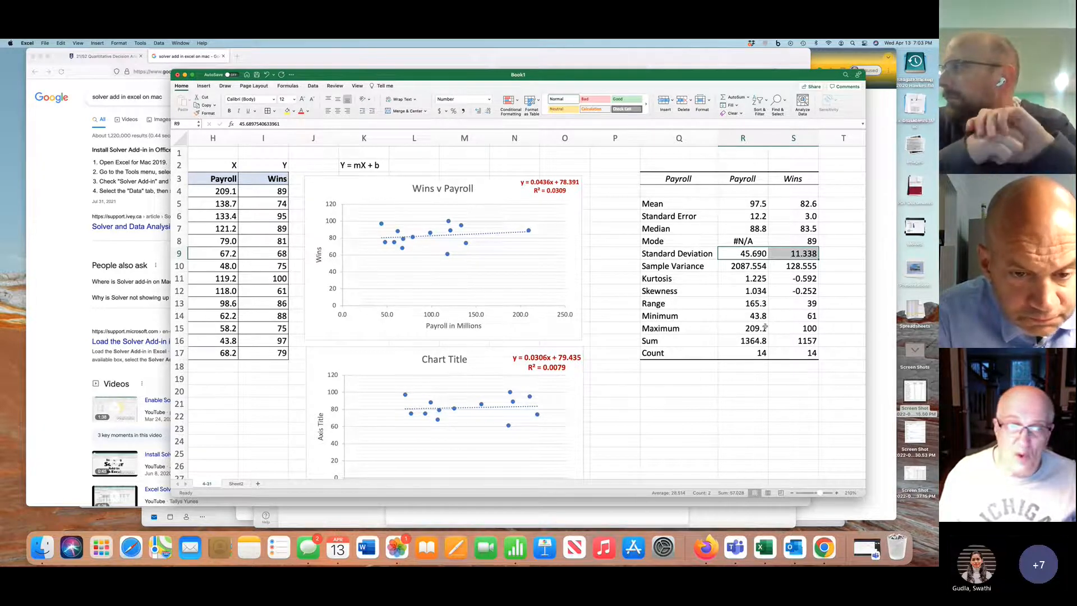
{"action": "left_click_drag", "start_coordinate": [223, 191], "coordinate": [225, 357]}
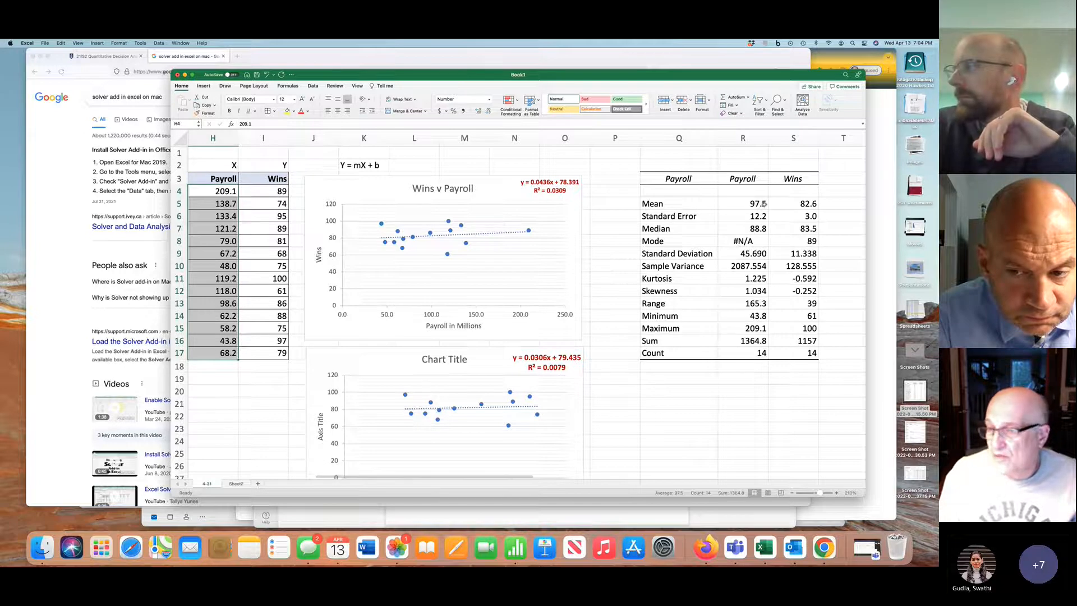
{"action": "left_click", "coordinate": [758, 298]}
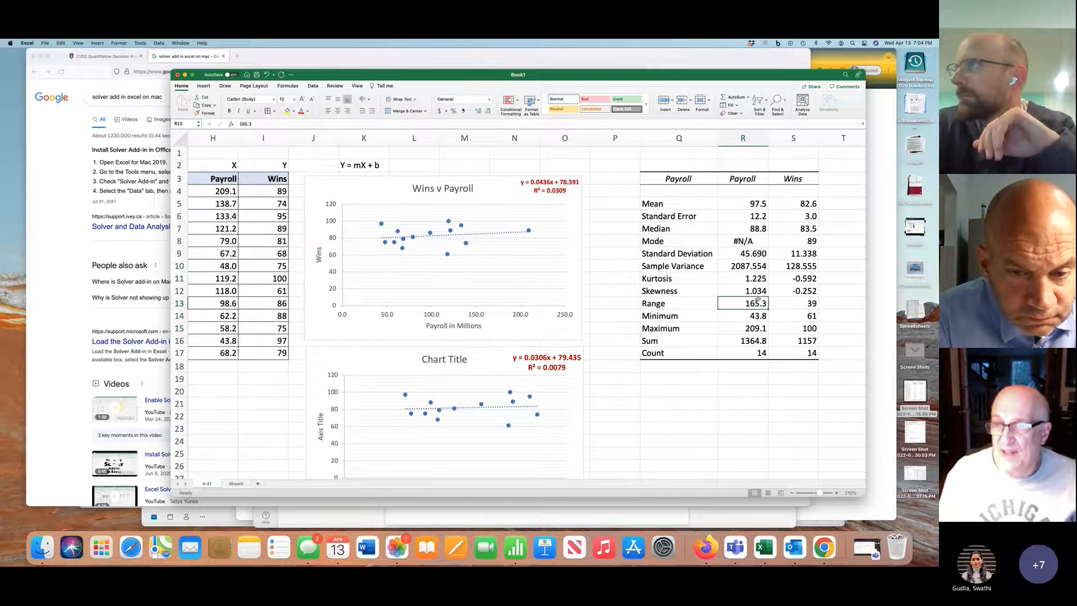
{"action": "scroll", "coordinate": [757, 299], "scroll_direction": "right", "scroll_amount": 3}
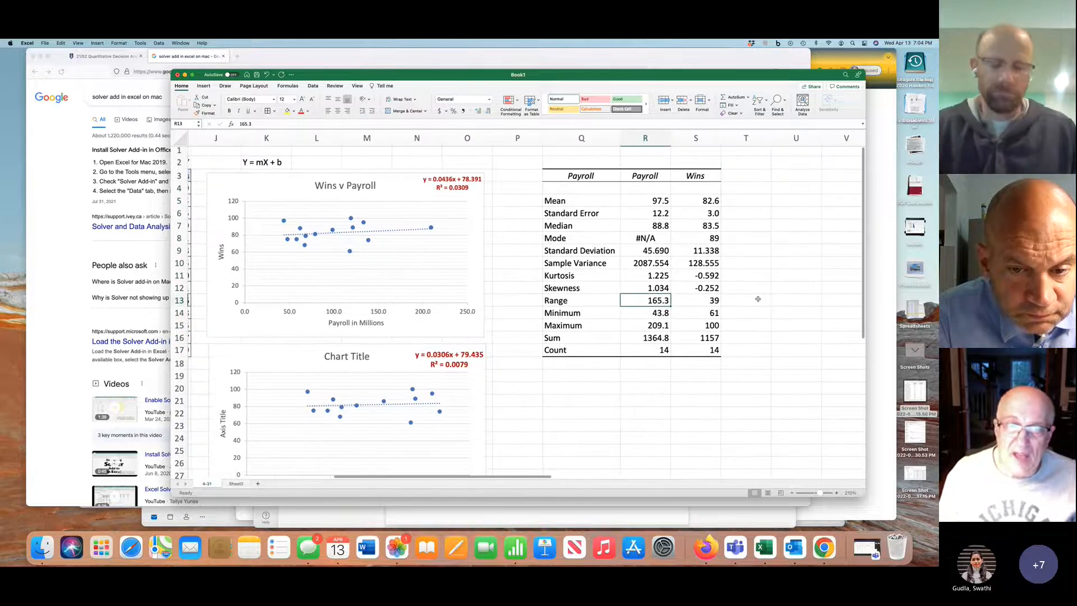
{"action": "scroll", "coordinate": [757, 299], "scroll_direction": "right", "scroll_amount": 2}
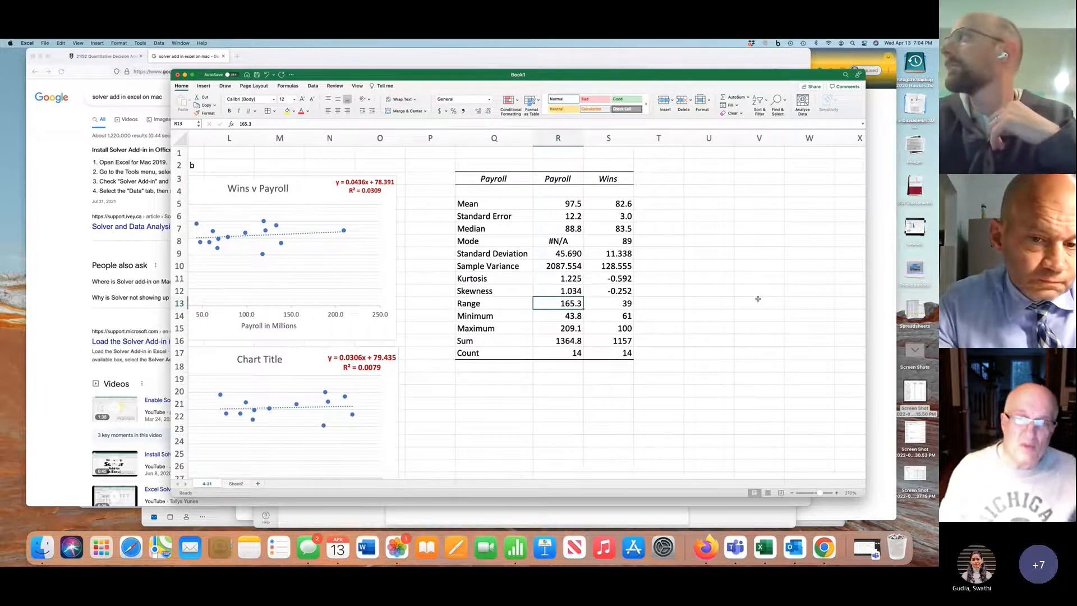
{"action": "scroll", "coordinate": [392, 263], "scroll_direction": "left", "scroll_amount": 2}
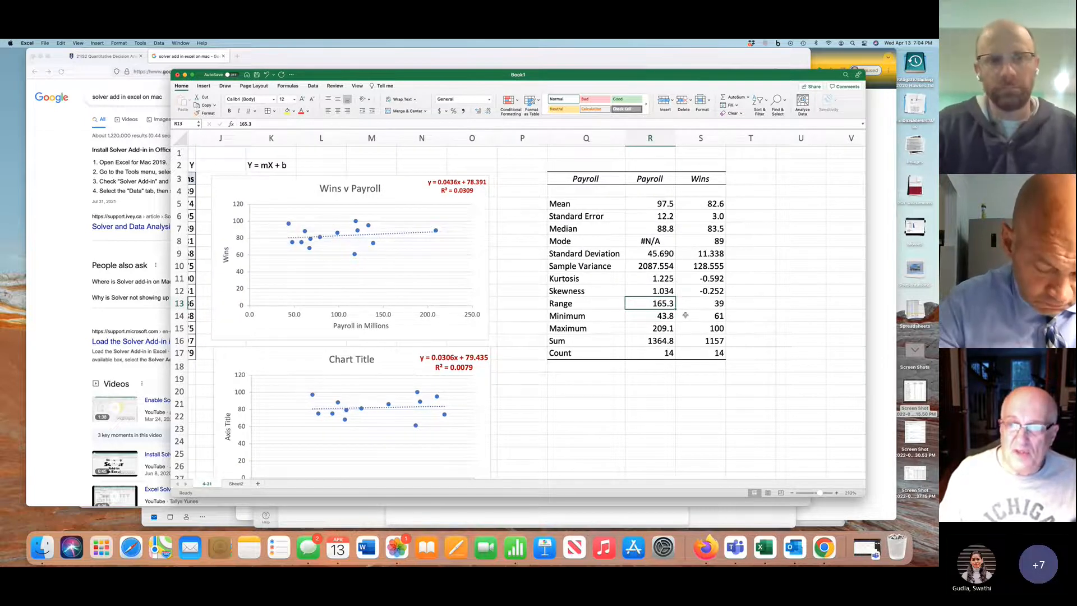
{"action": "scroll", "coordinate": [605, 264], "scroll_direction": "right", "scroll_amount": 8}
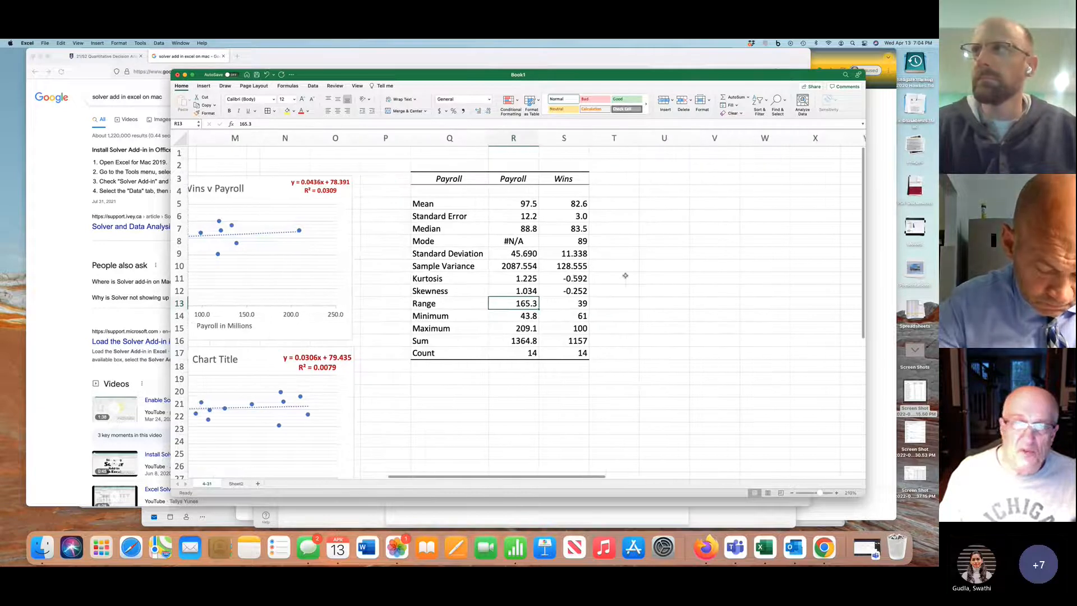
{"action": "scroll", "coordinate": [626, 276], "scroll_direction": "left", "scroll_amount": 6}
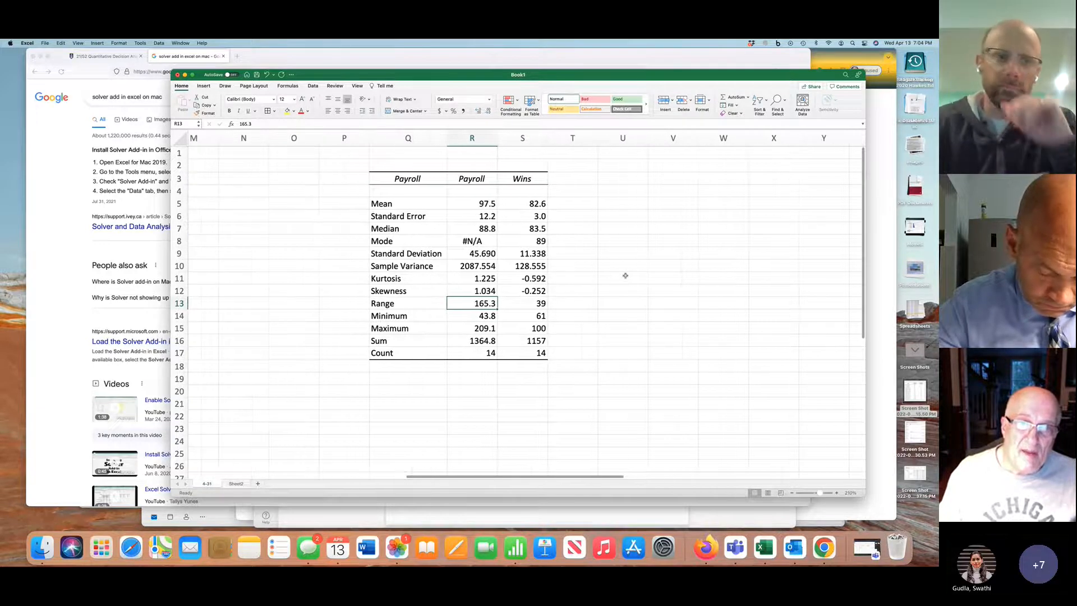
{"action": "scroll", "coordinate": [625, 276], "scroll_direction": "right", "scroll_amount": 2}
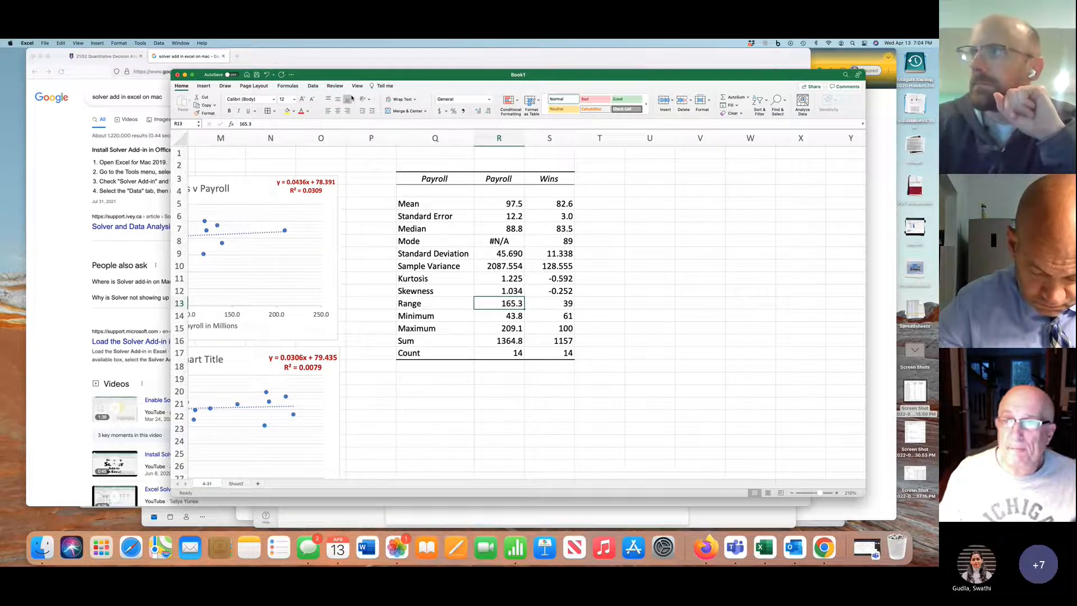
{"action": "left_click", "coordinate": [802, 103]}
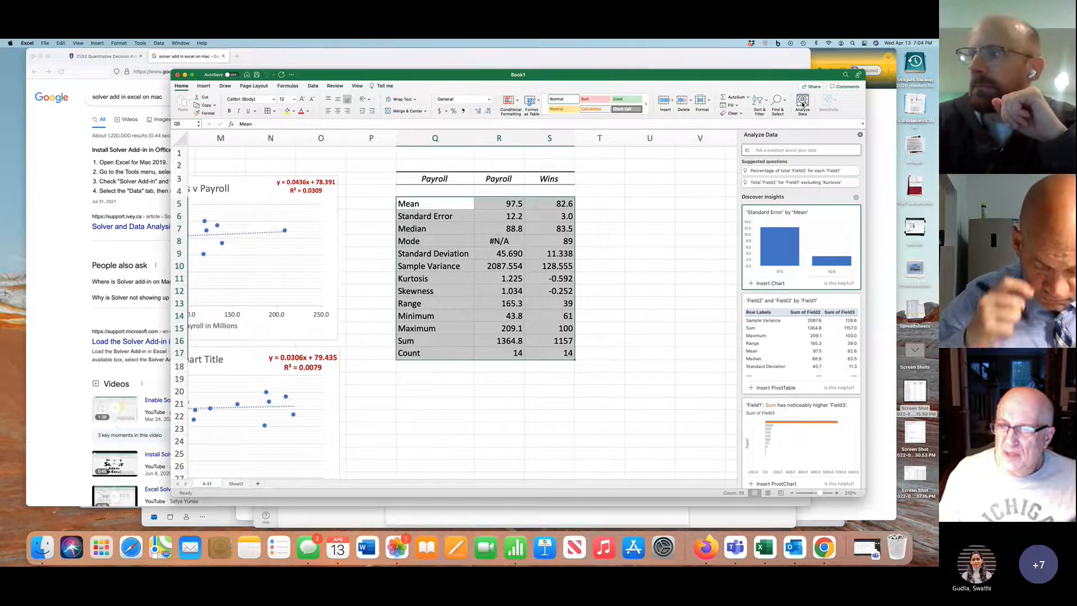
{"action": "left_click", "coordinate": [860, 135]}
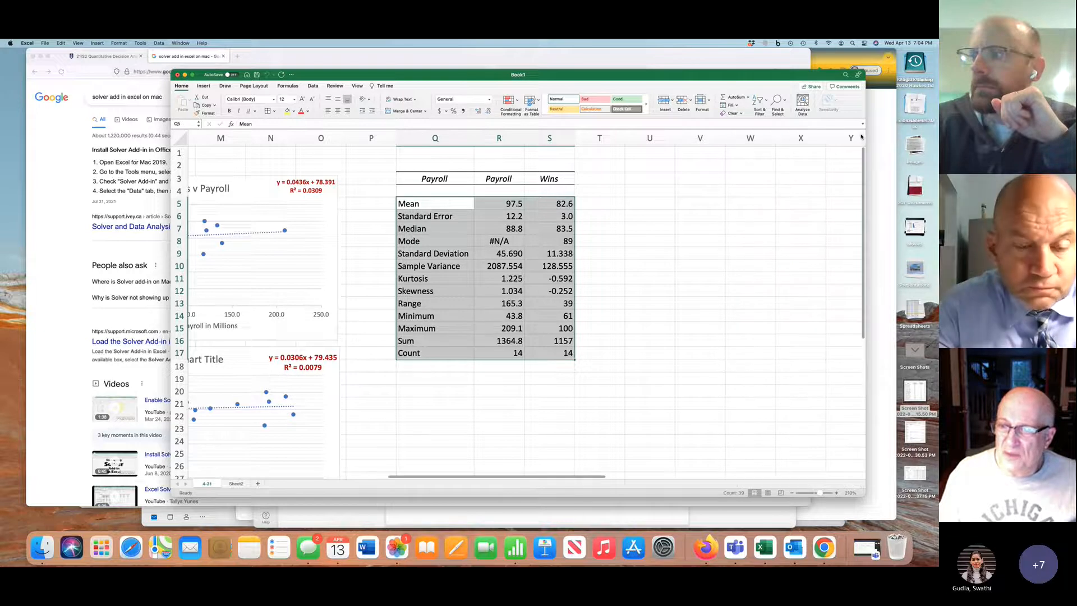
Select cell U3 and open the Regression tool from the Data Analysis tools
{"action": "left_click", "coordinate": [642, 179]}
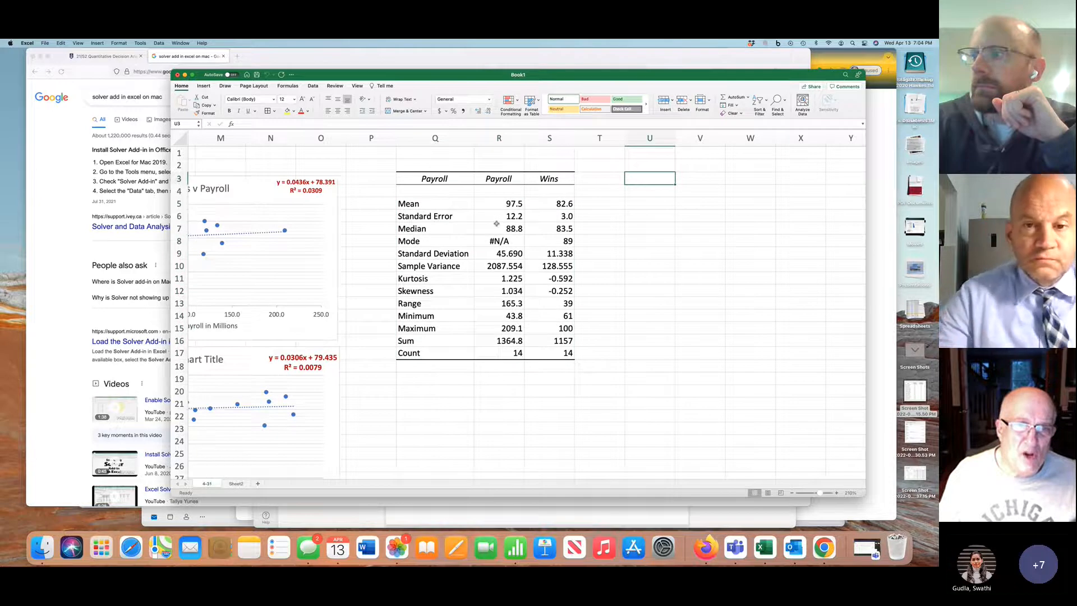
{"action": "scroll", "coordinate": [496, 223], "scroll_direction": "left", "scroll_amount": 10}
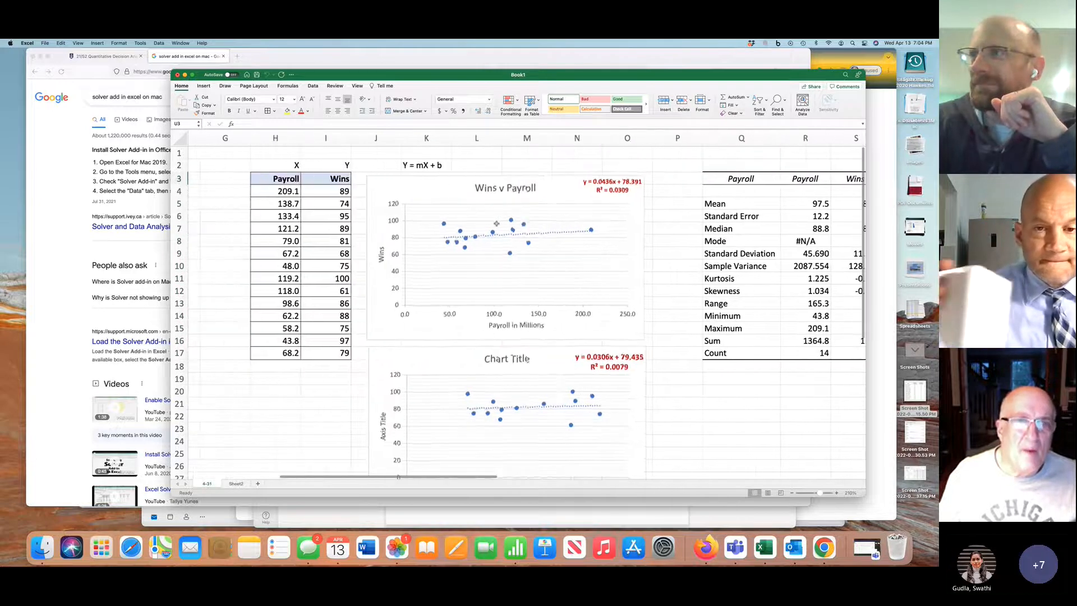
{"action": "scroll", "coordinate": [496, 223], "scroll_direction": "left", "scroll_amount": 1}
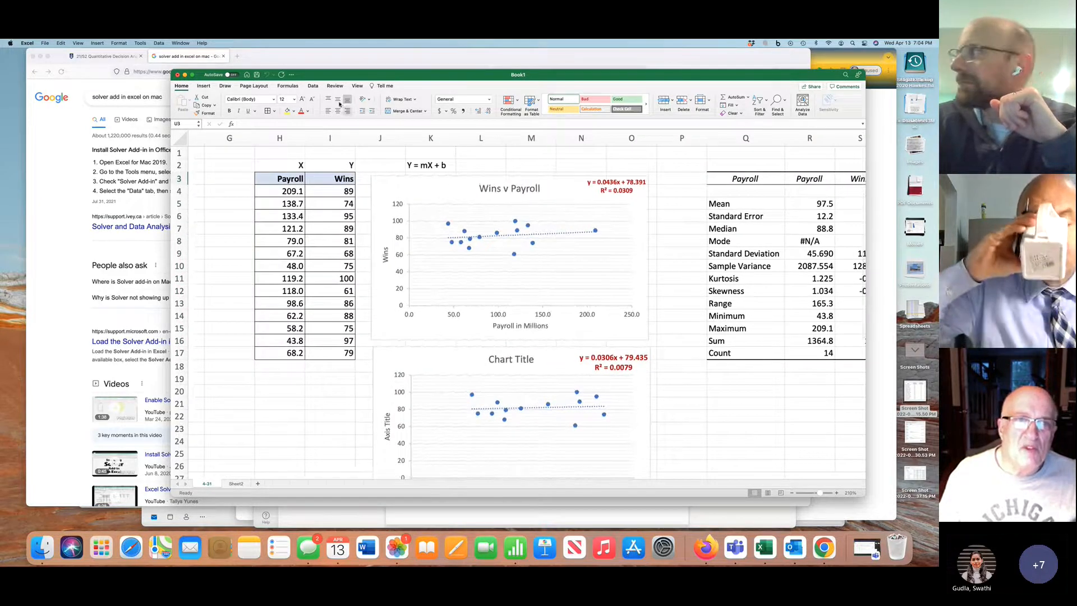
{"action": "left_click", "coordinate": [308, 87]}
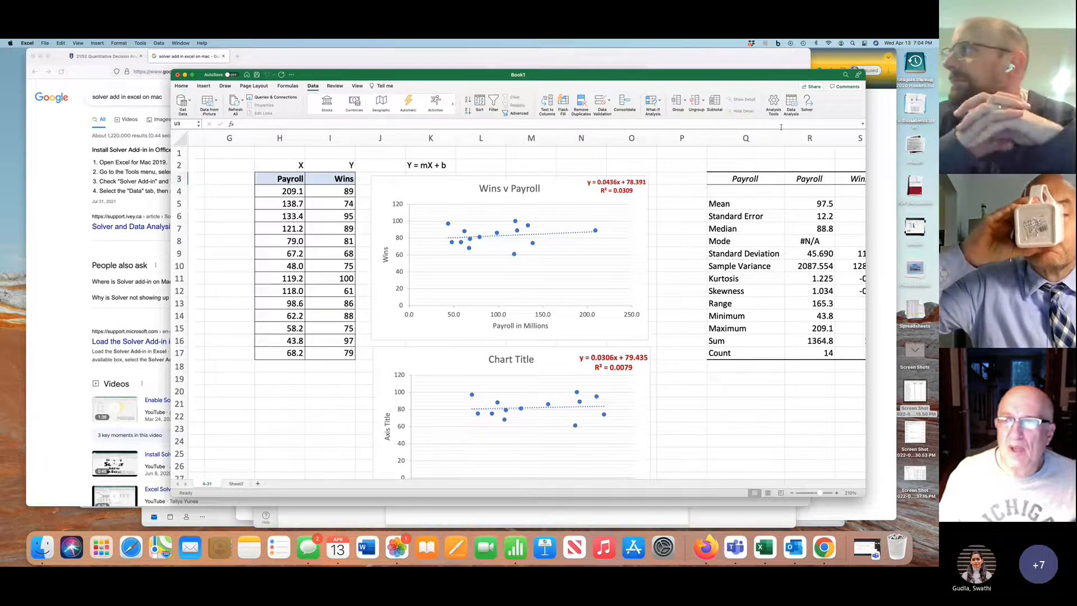
{"action": "left_click", "coordinate": [791, 109]}
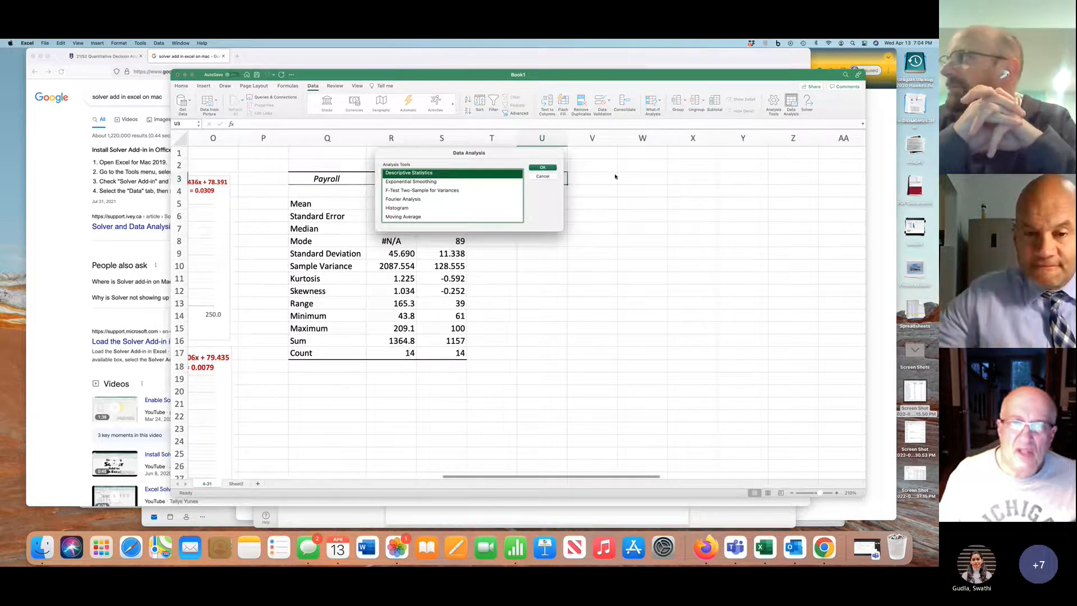
{"action": "scroll", "coordinate": [424, 202], "scroll_direction": "down", "scroll_amount": 5}
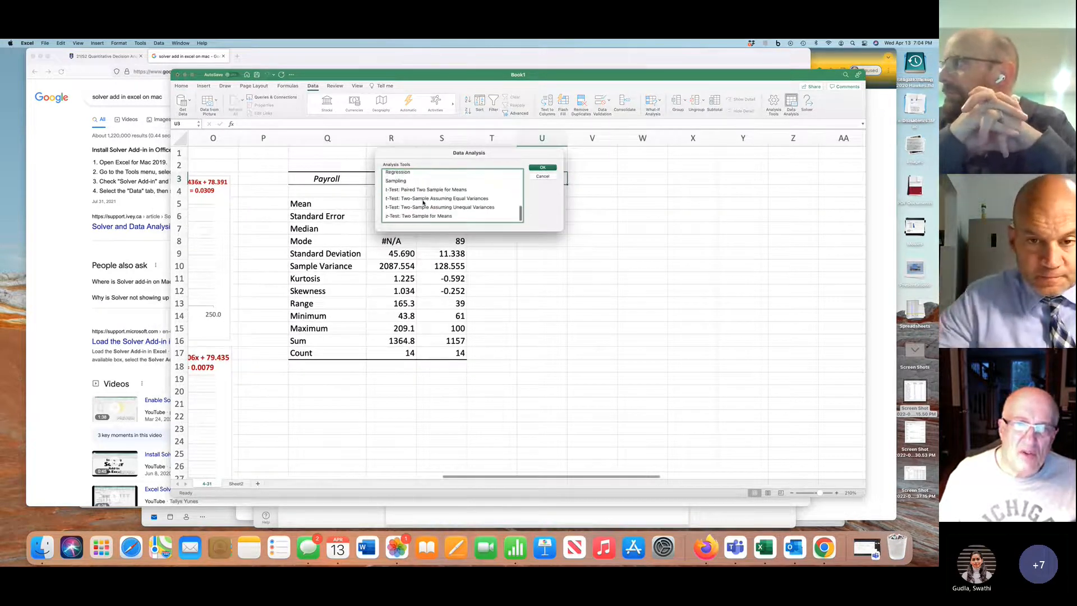
{"action": "left_click", "coordinate": [404, 184]}
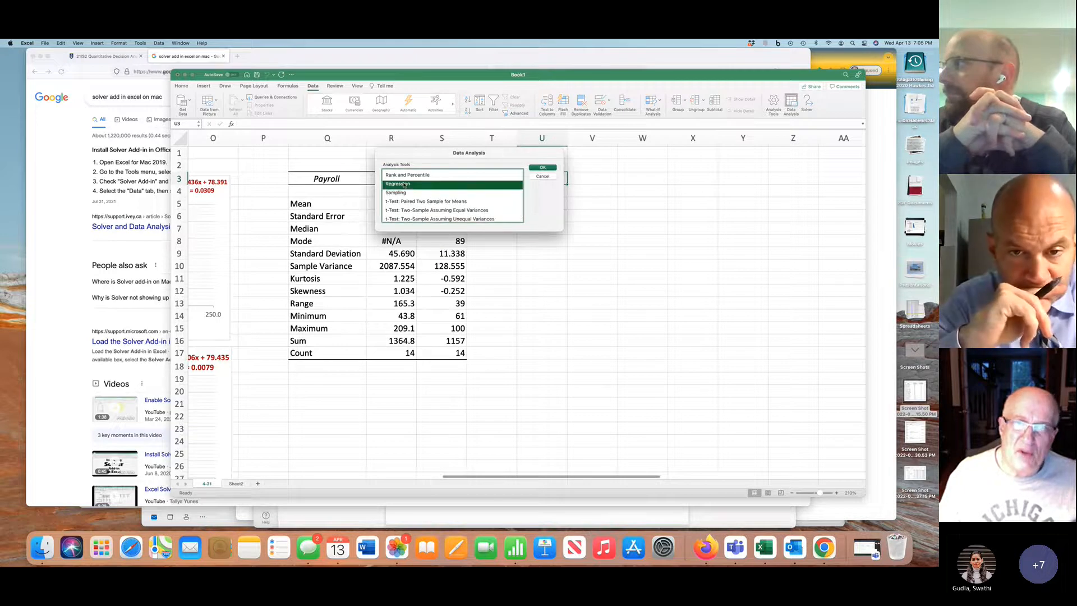
{"action": "left_click", "coordinate": [542, 168]}
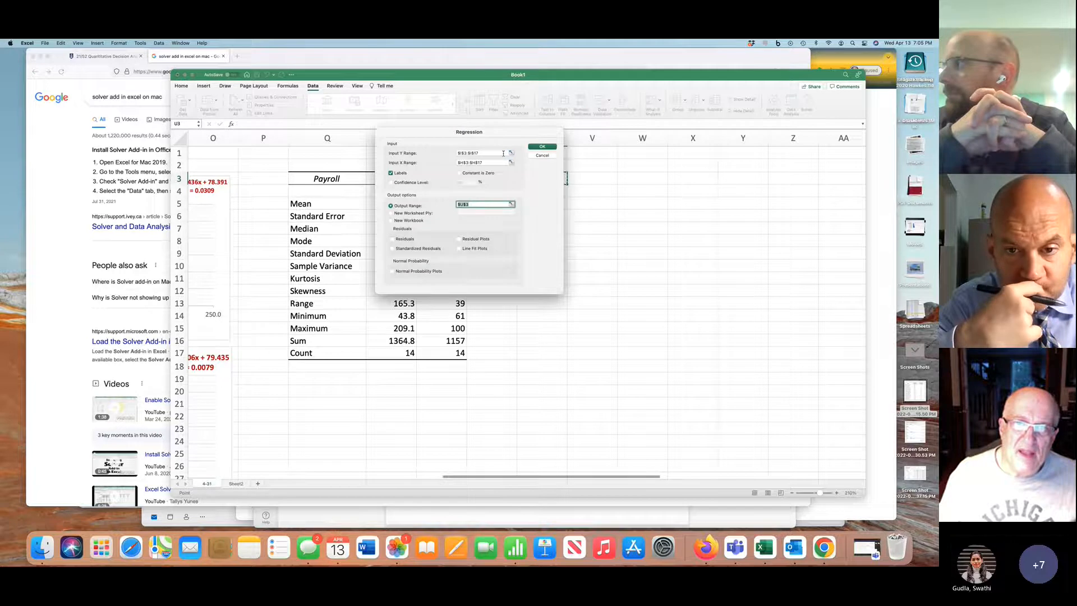
Clear the regression's Y and X input ranges and direct the output to a new worksheet ply
{"action": "scroll", "coordinate": [355, 206], "scroll_direction": "left", "scroll_amount": 10}
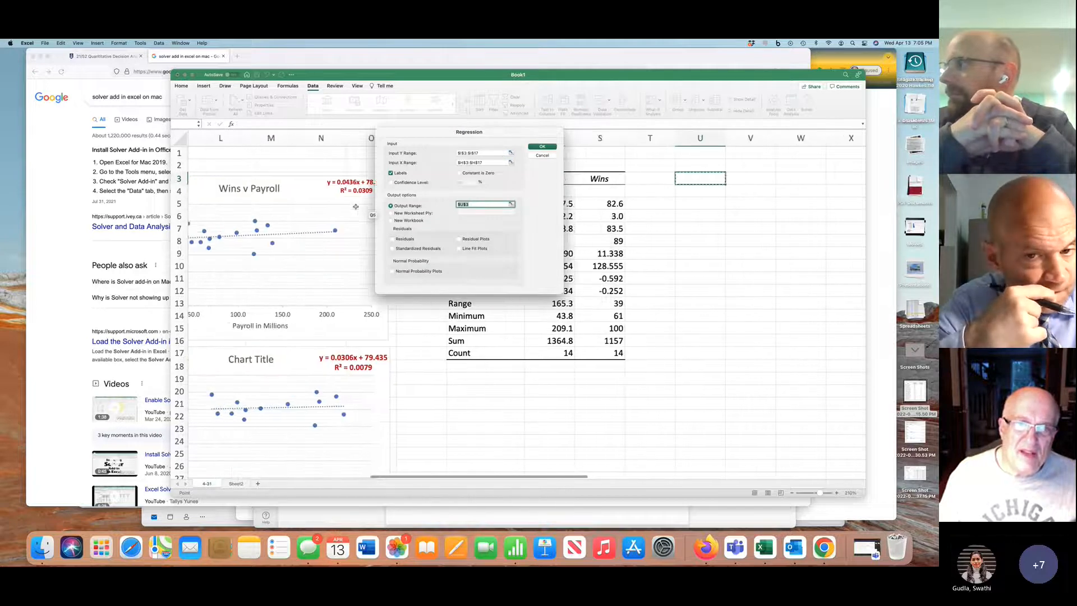
{"action": "scroll", "coordinate": [355, 207], "scroll_direction": "left", "scroll_amount": 2}
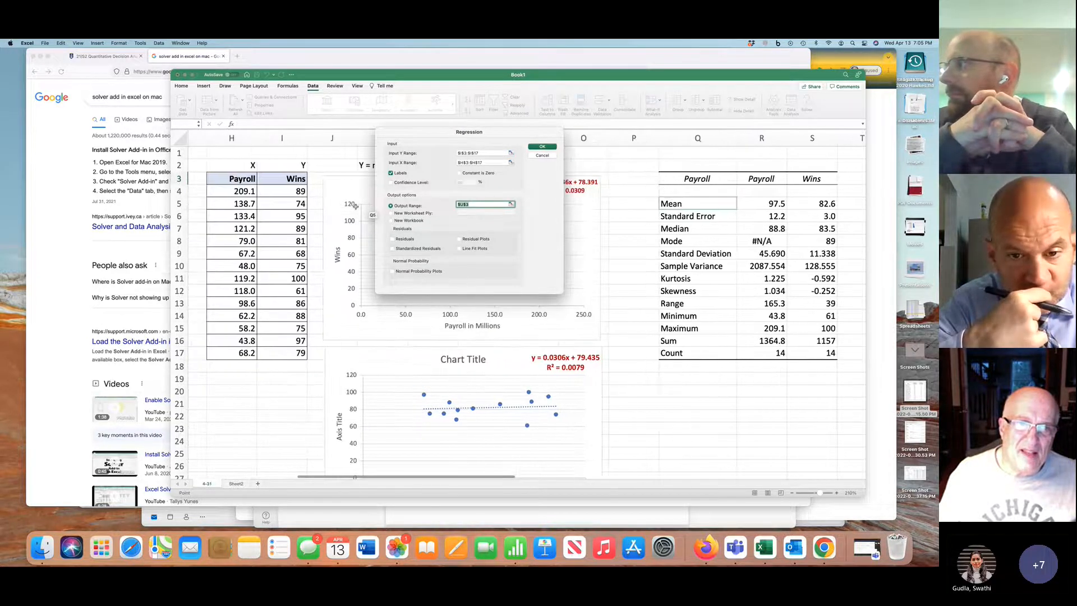
{"action": "left_click", "coordinate": [485, 153]}
{"action": "key", "text": "BackSpace"}
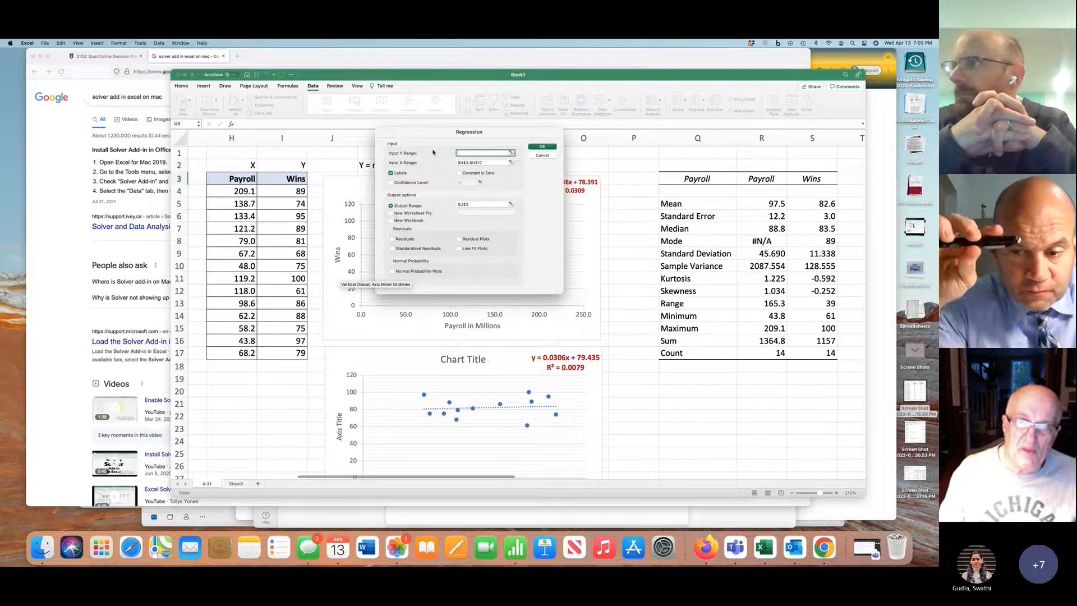
{"action": "left_click", "coordinate": [452, 162]}
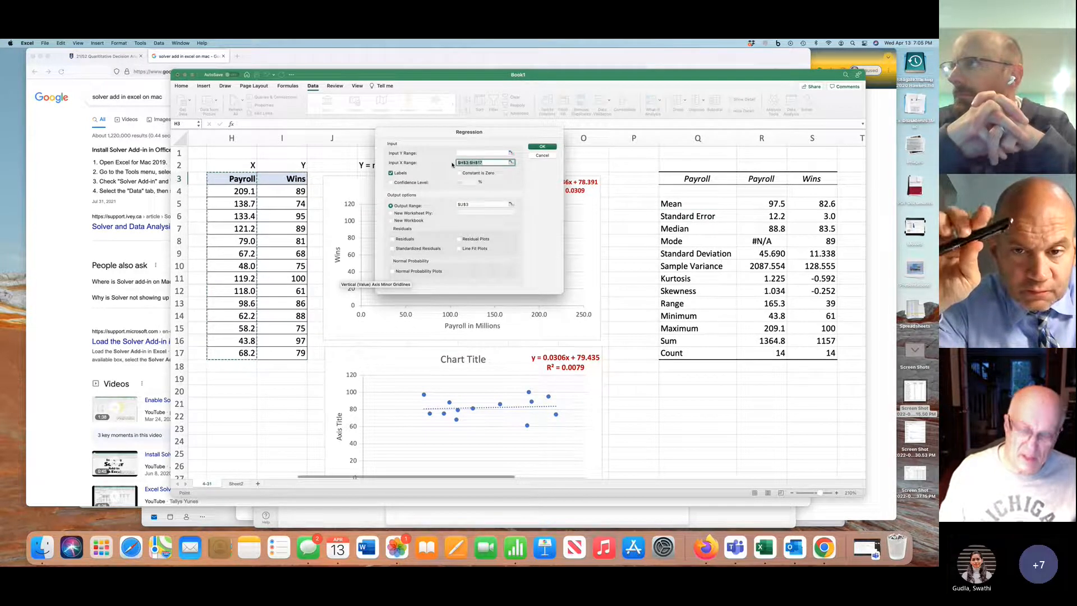
{"action": "key", "text": "BackSpace"}
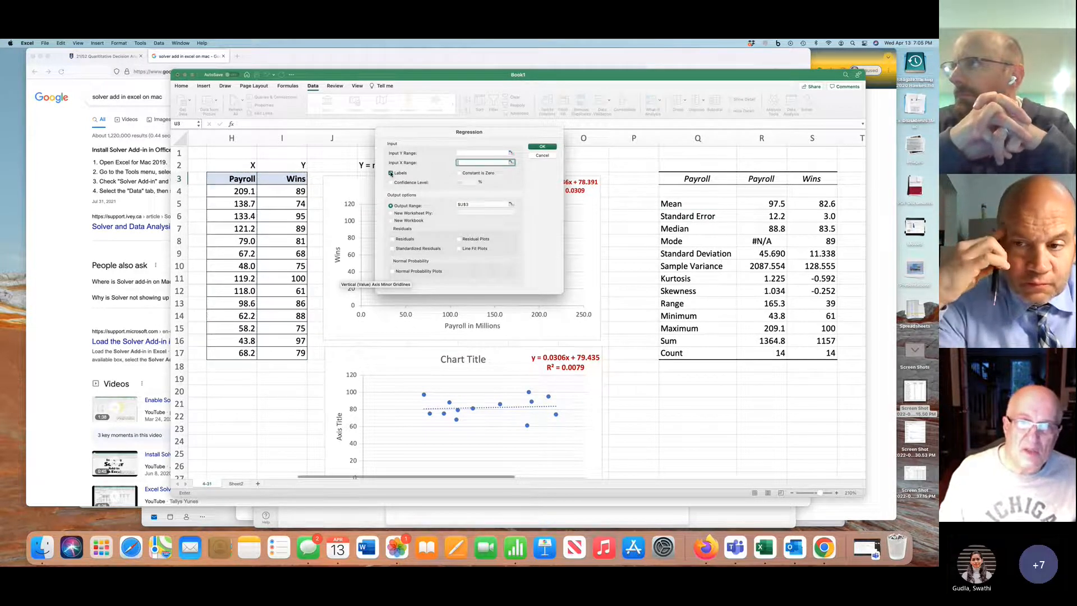
{"action": "left_click", "coordinate": [391, 213]}
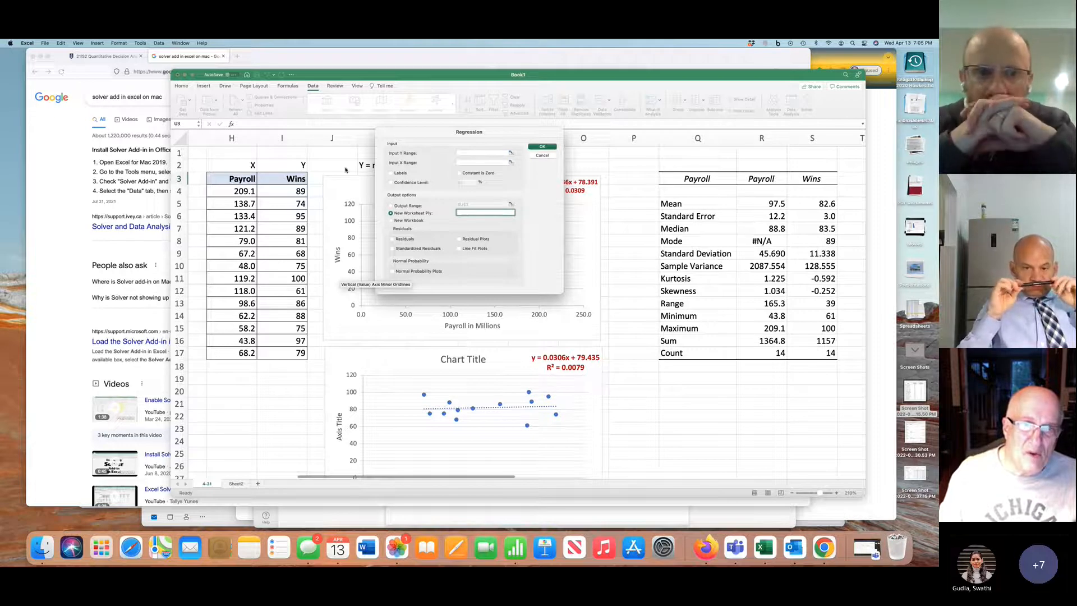
{"action": "left_click", "coordinate": [484, 152]}
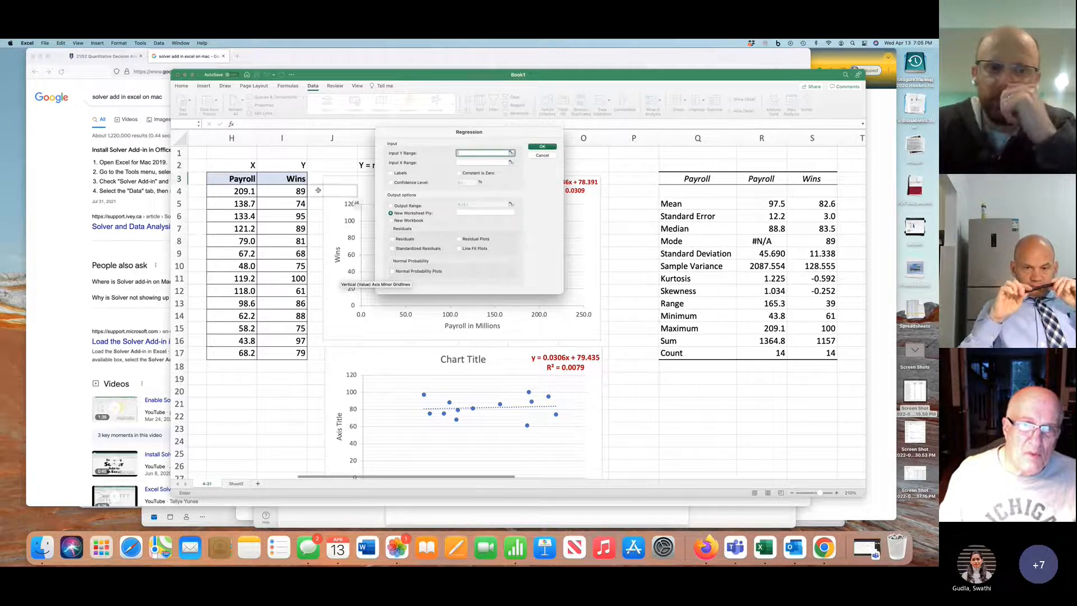
{"action": "left_click", "coordinate": [293, 178]}
{"action": "left_click_drag", "start_coordinate": [293, 179], "coordinate": [289, 350]}
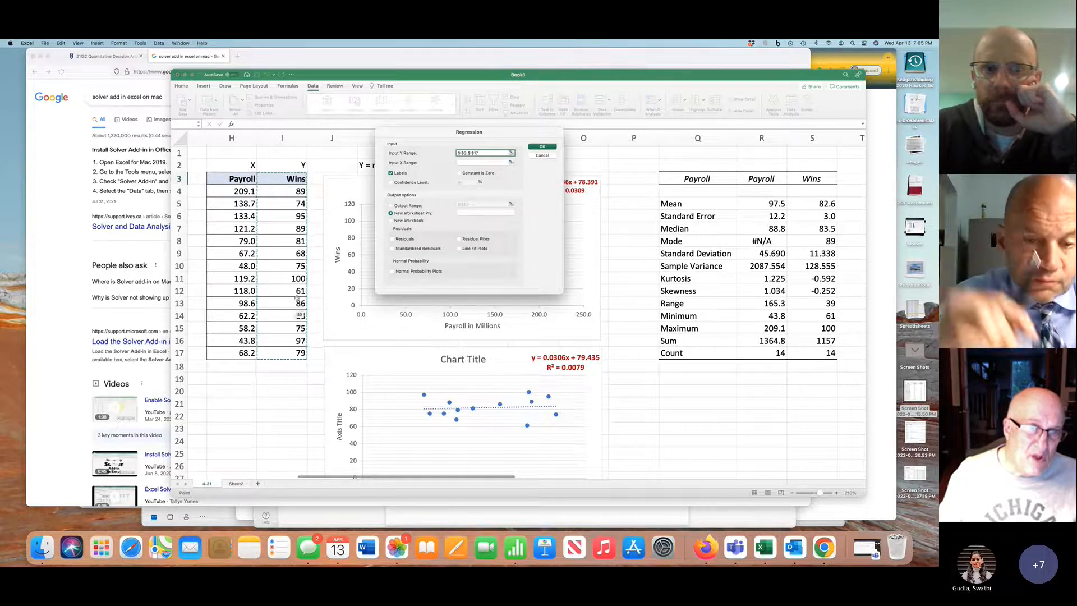
{"action": "left_click", "coordinate": [240, 177]}
{"action": "left_click_drag", "start_coordinate": [240, 178], "coordinate": [240, 350]}
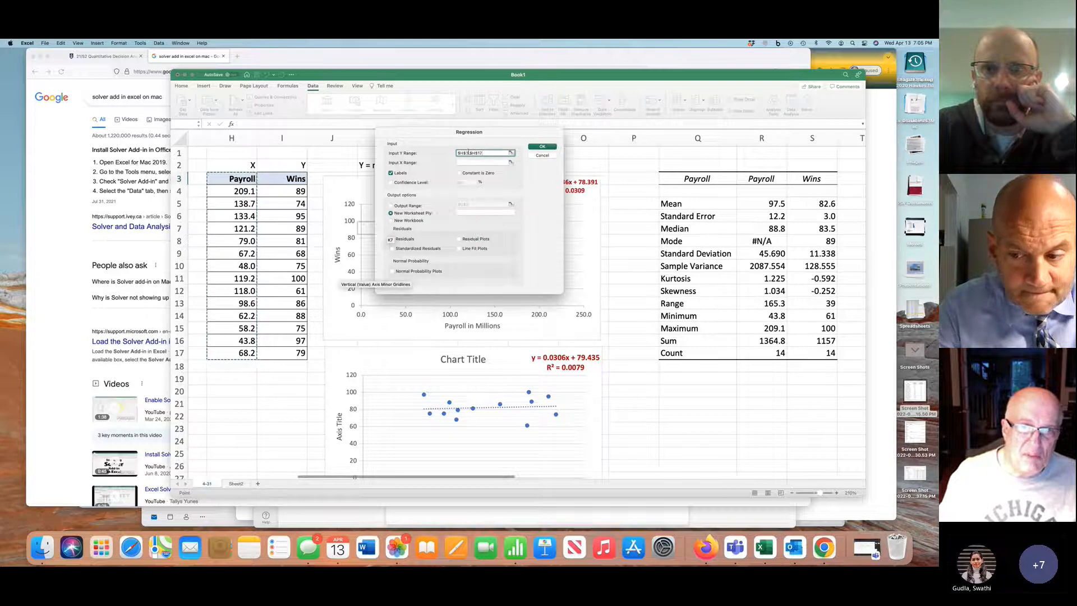
{"action": "triple_click", "coordinate": [468, 152]}
{"action": "key", "text": "BackSpace"}
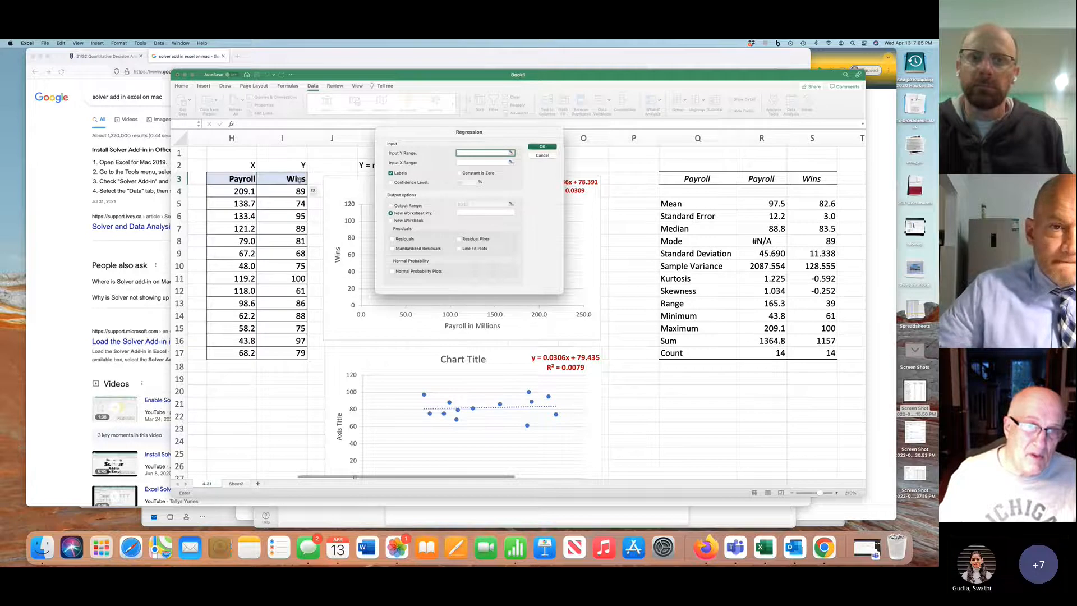
Set the regression's Y range to the Wins column I3:I17 and its X range to the Payroll column H3:H17
{"action": "left_click_drag", "start_coordinate": [299, 178], "coordinate": [291, 352]}
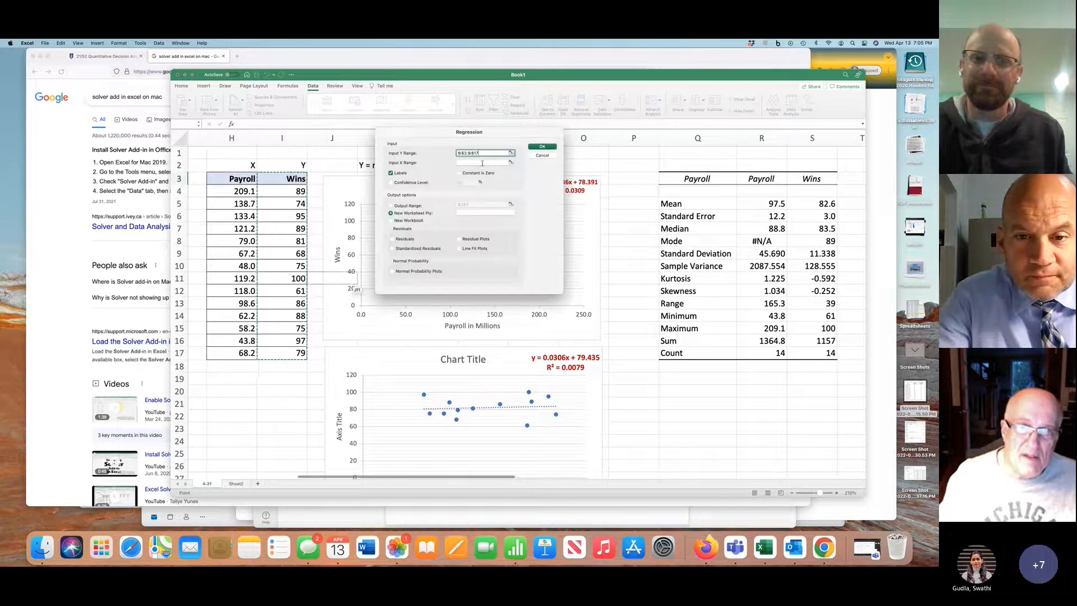
{"action": "left_click", "coordinate": [482, 162]}
{"action": "left_click_drag", "start_coordinate": [245, 179], "coordinate": [247, 352]}
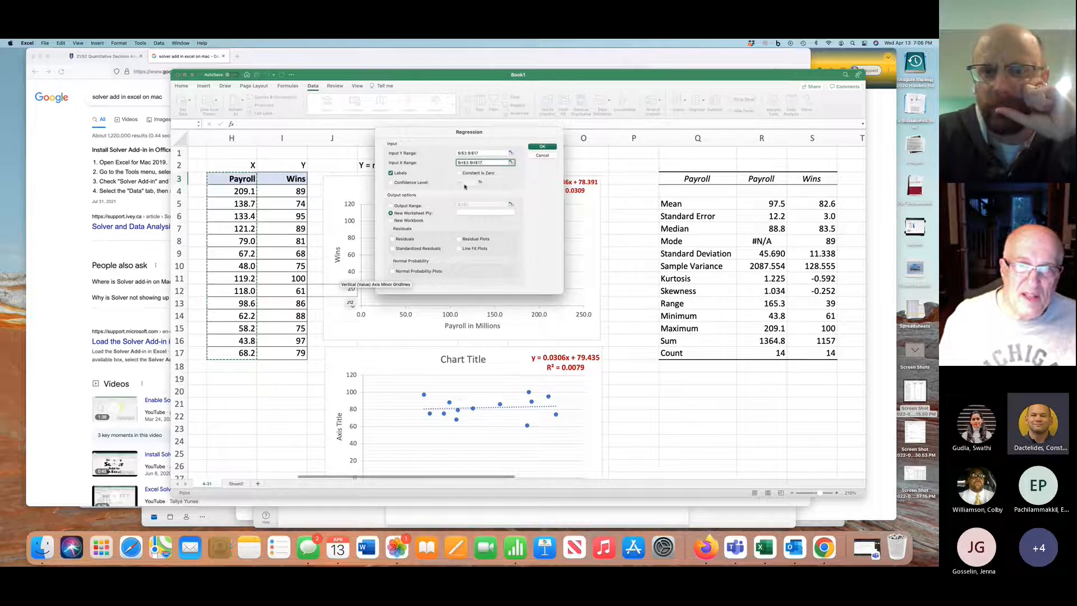
Direct the regression output to range U3 on the current sheet and run the analysis
{"action": "left_click", "coordinate": [408, 205]}
{"action": "left_click", "coordinate": [478, 203]}
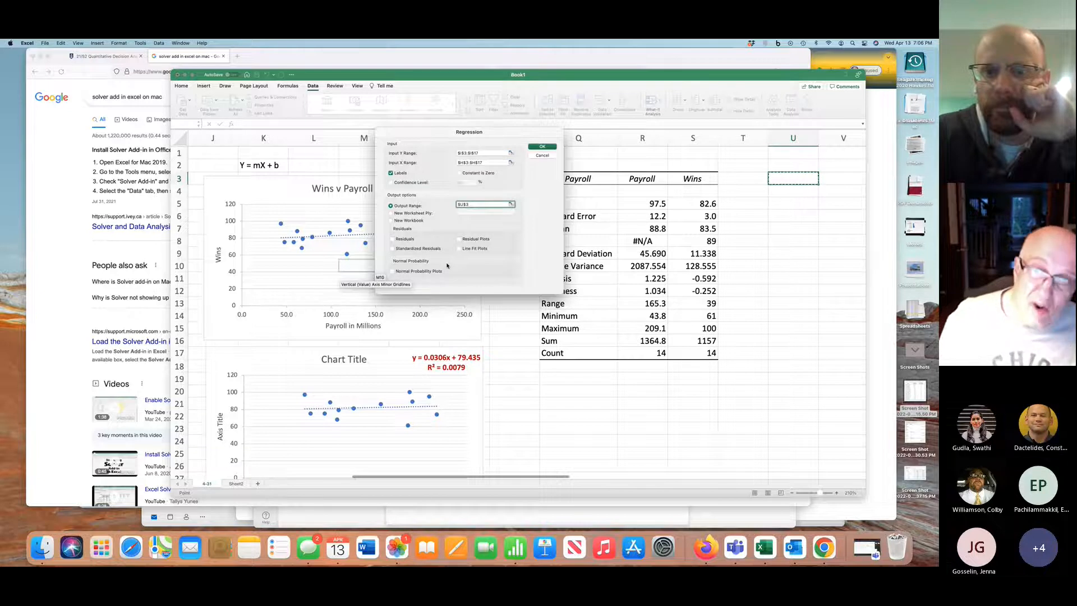
{"action": "left_click", "coordinate": [541, 147]}
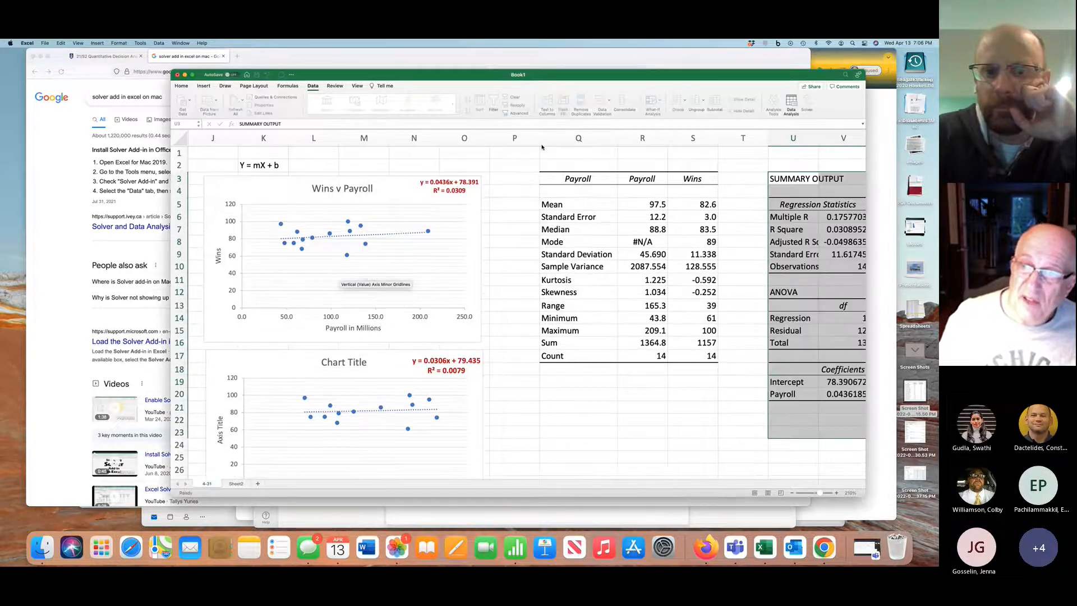
Fit columns U and W of the regression output to their contents
{"action": "scroll", "coordinate": [720, 257], "scroll_direction": "right", "scroll_amount": 5}
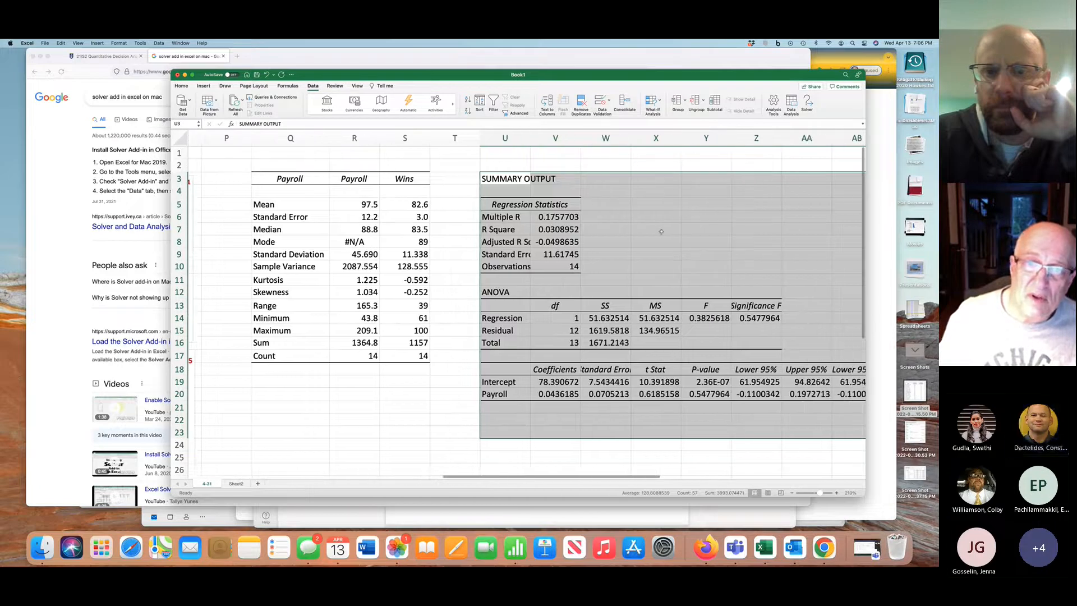
{"action": "double_click", "coordinate": [531, 138]}
{"action": "scroll", "coordinate": [572, 298], "scroll_direction": "right", "scroll_amount": 2}
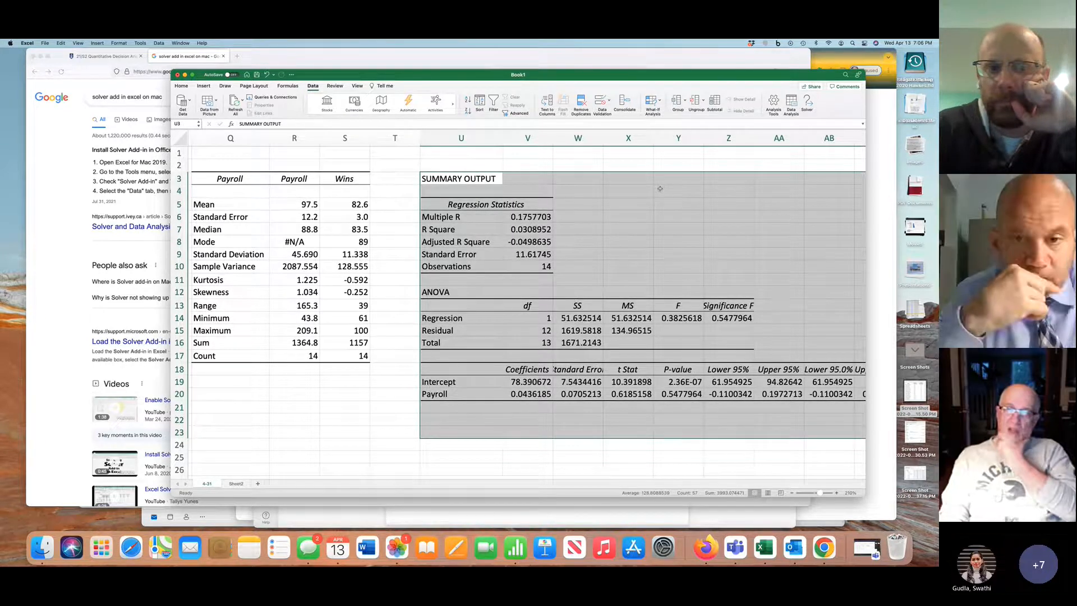
{"action": "double_click", "coordinate": [604, 137]}
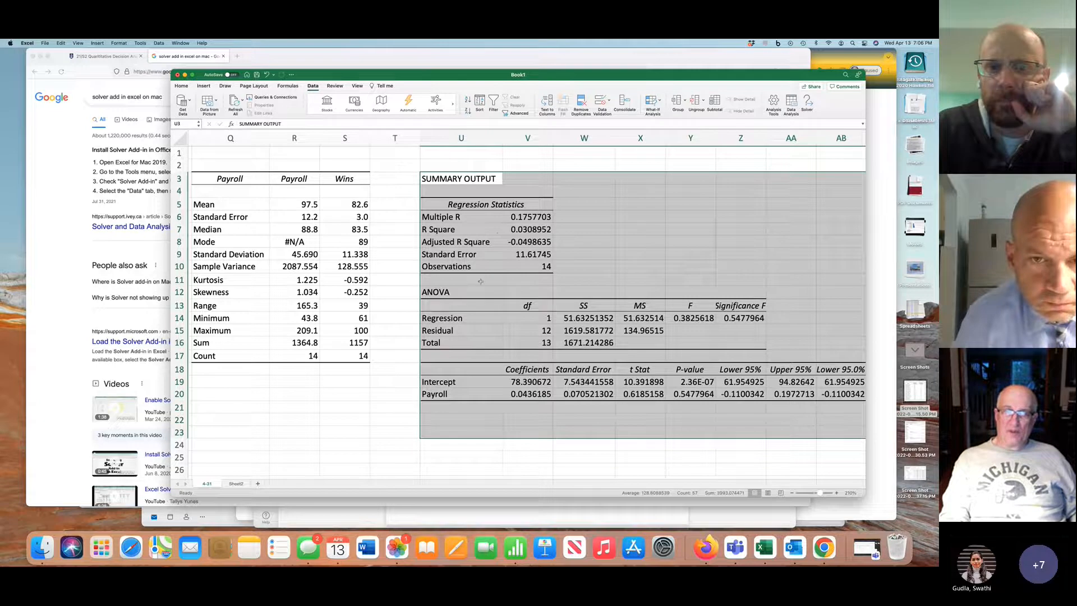
Format the regression statistics in V6:V9, from Multiple R to Standard Error, to show four decimal places
{"action": "left_click_drag", "start_coordinate": [529, 217], "coordinate": [530, 254]}
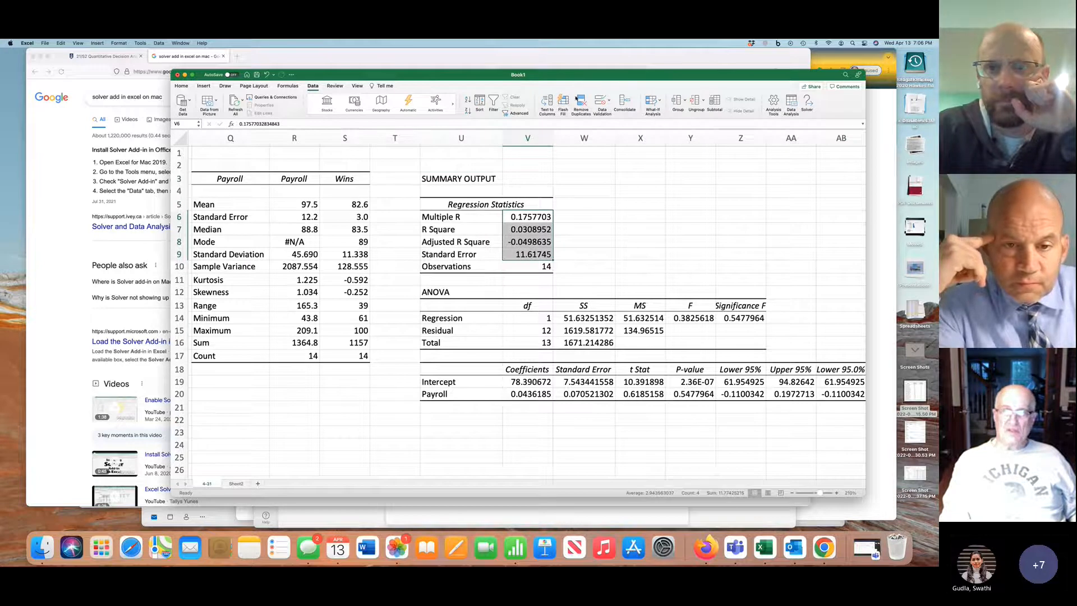
{"action": "left_click", "coordinate": [182, 86]}
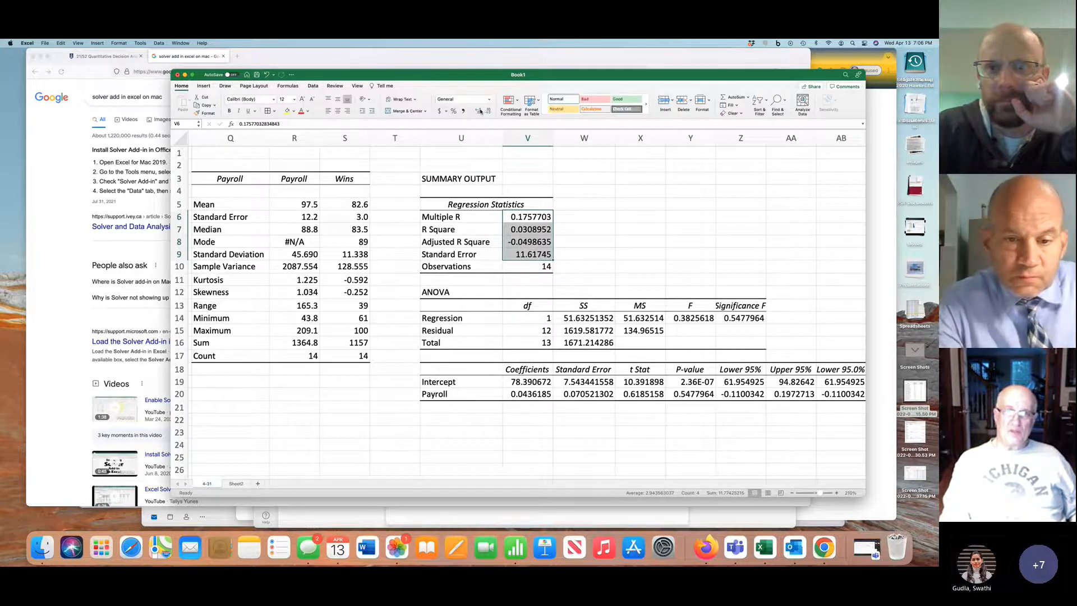
{"action": "left_click", "coordinate": [487, 111]}
{"action": "left_click", "coordinate": [488, 110]}
{"action": "left_click", "coordinate": [488, 111]}
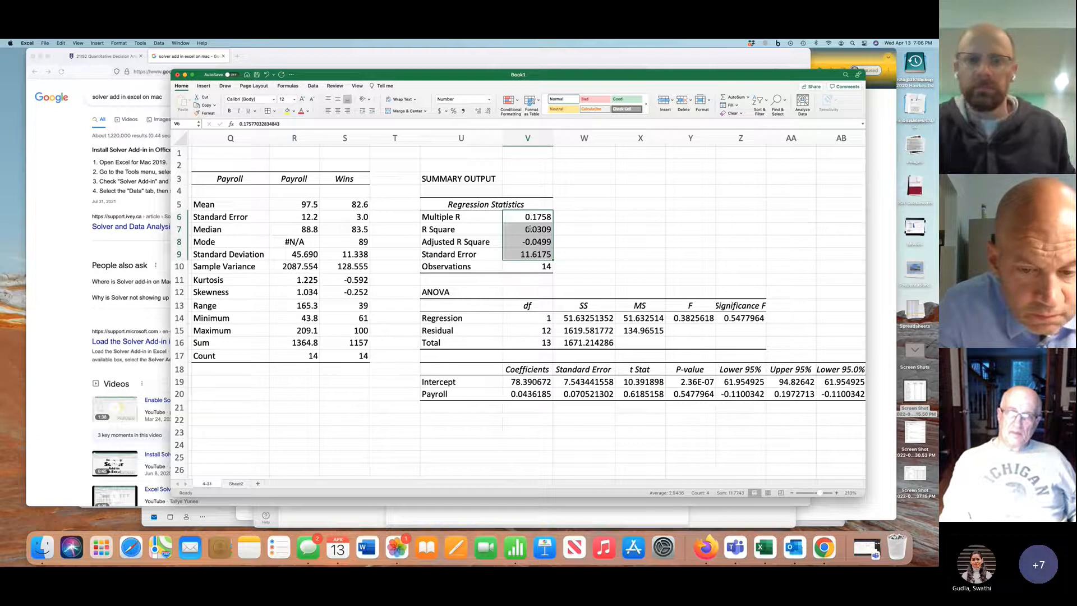
Highlight the R Square label and value in U7:V7 yellow and compare them with the R² on the Wins v Payroll chart
{"action": "left_click_drag", "start_coordinate": [459, 230], "coordinate": [513, 230]}
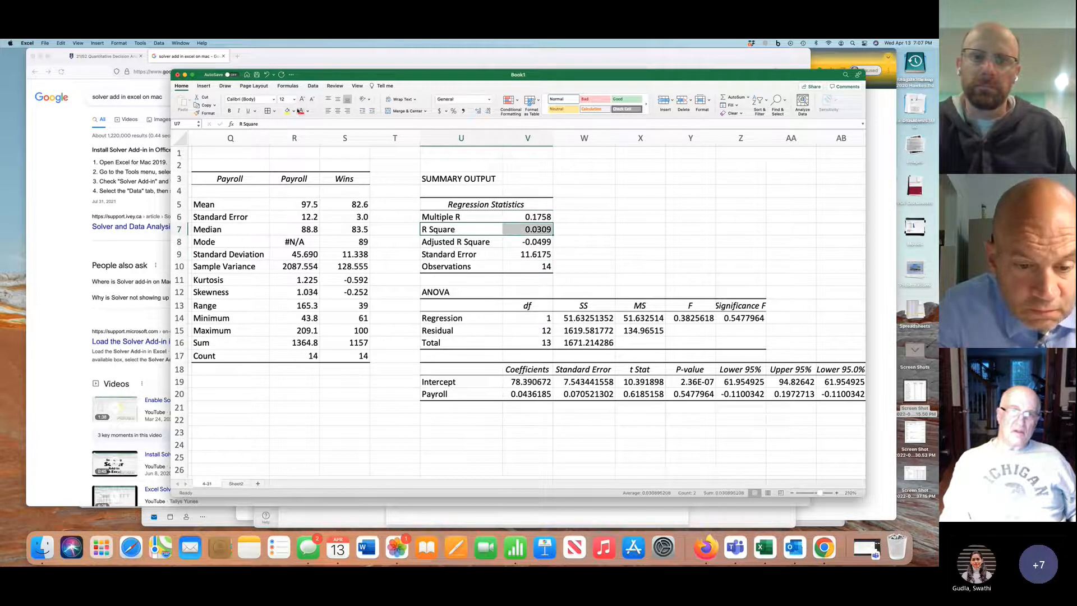
{"action": "left_click", "coordinate": [288, 111]}
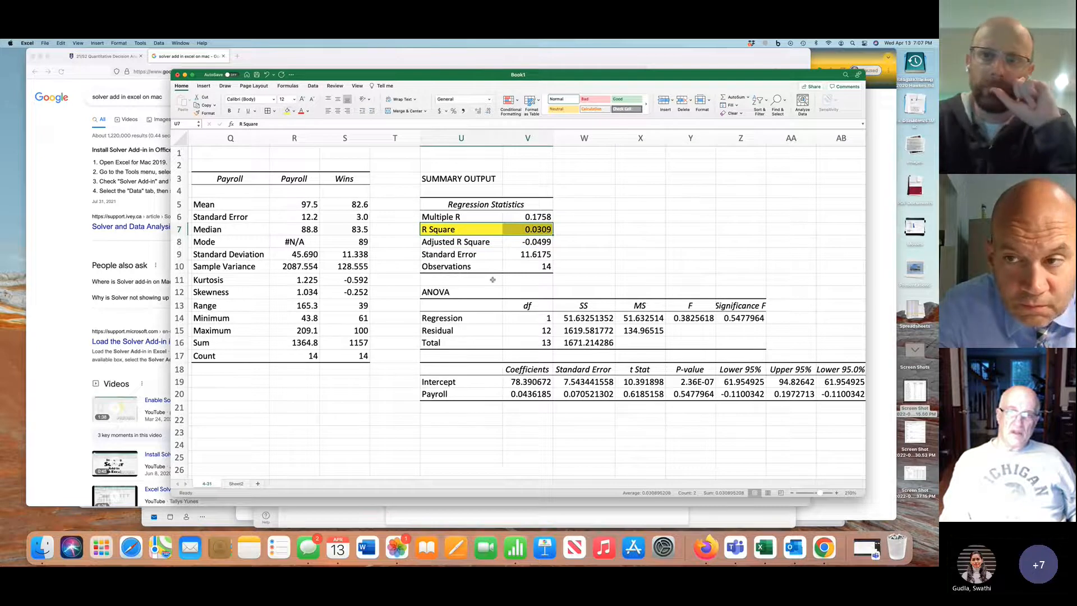
{"action": "scroll", "coordinate": [492, 280], "scroll_direction": "left", "scroll_amount": 2}
{"action": "scroll", "coordinate": [492, 279], "scroll_direction": "left", "scroll_amount": 7}
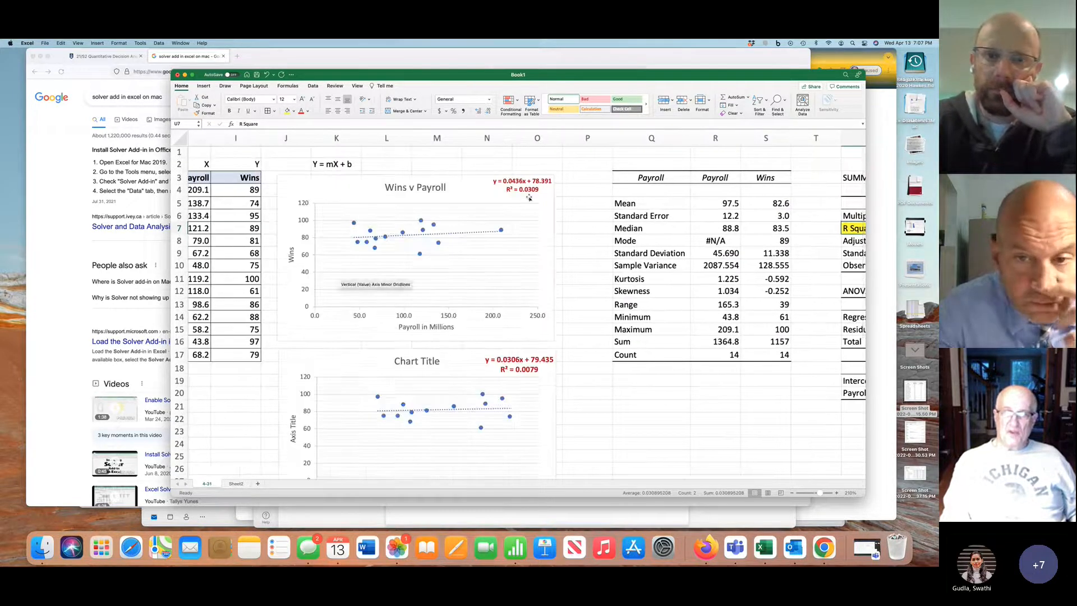
{"action": "scroll", "coordinate": [534, 197], "scroll_direction": "right", "scroll_amount": 6}
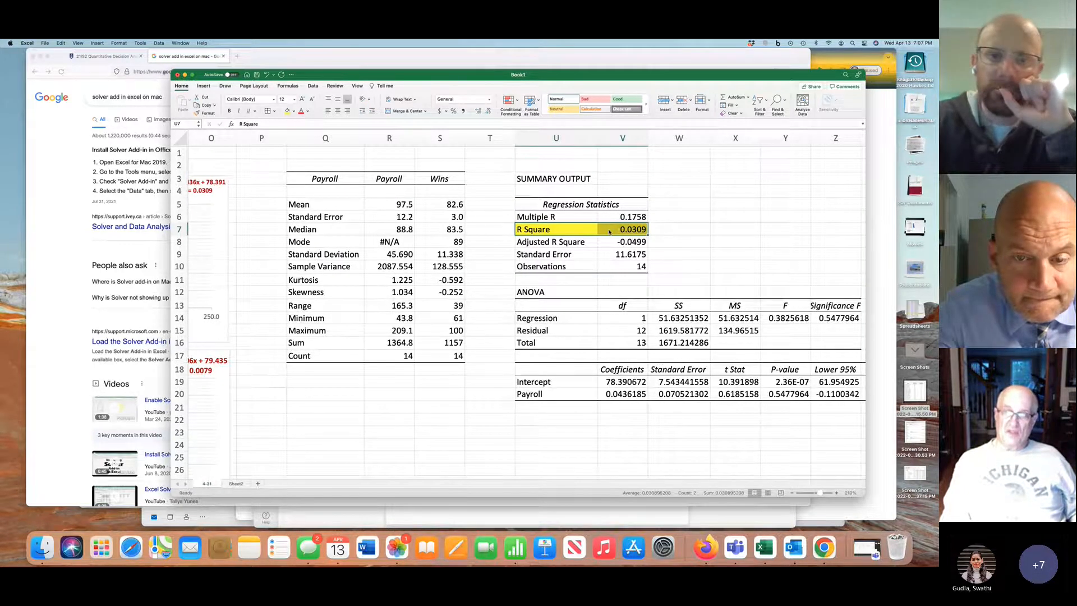
{"action": "scroll", "coordinate": [606, 287], "scroll_direction": "right", "scroll_amount": 3}
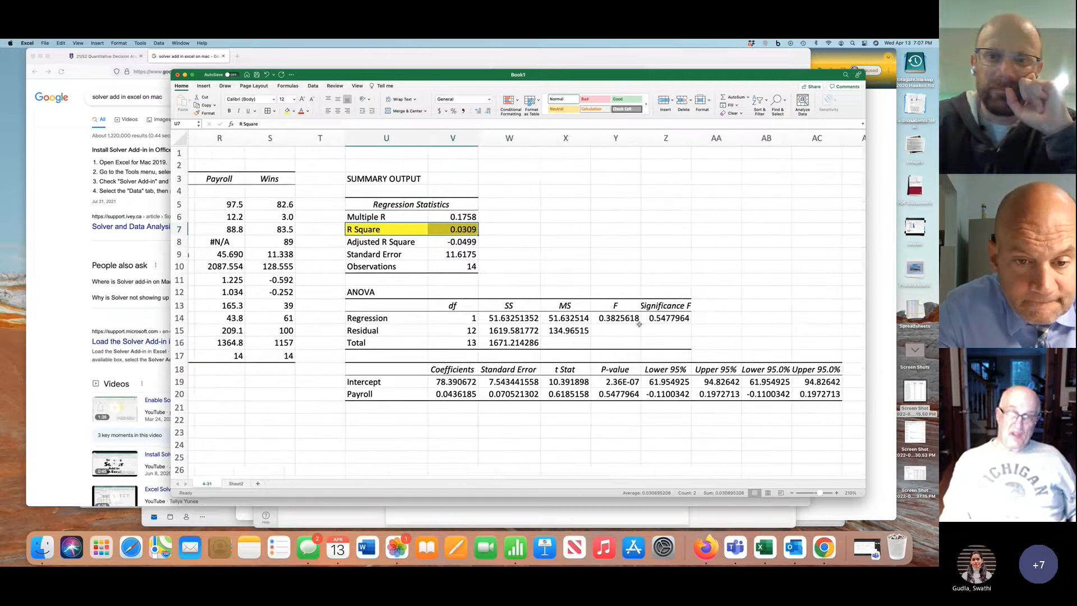
{"action": "left_click", "coordinate": [669, 318]}
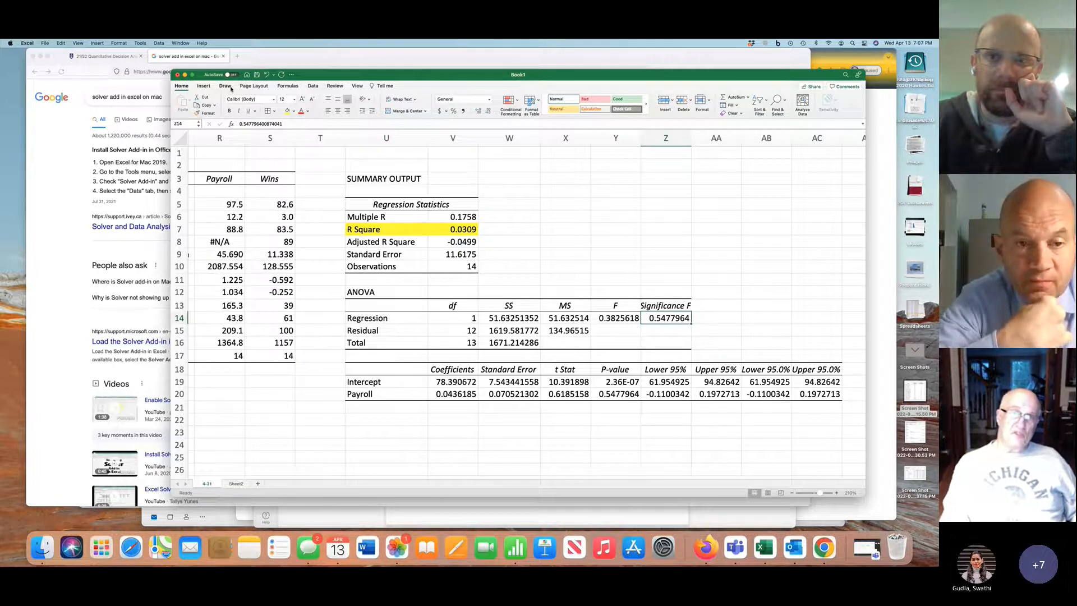
{"action": "left_click", "coordinate": [203, 86]}
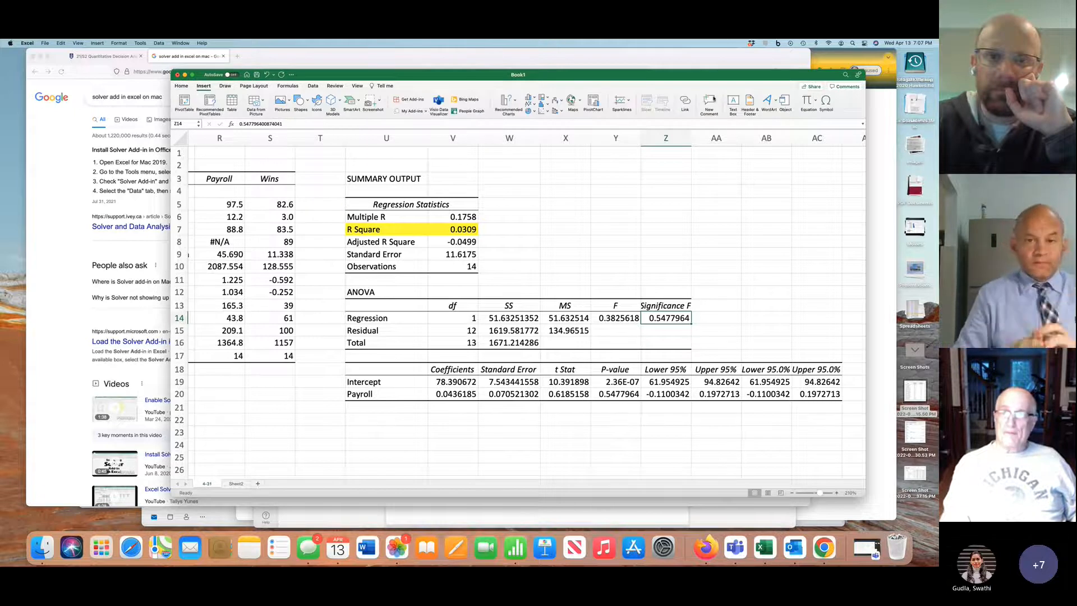
{"action": "left_click", "coordinate": [710, 102]}
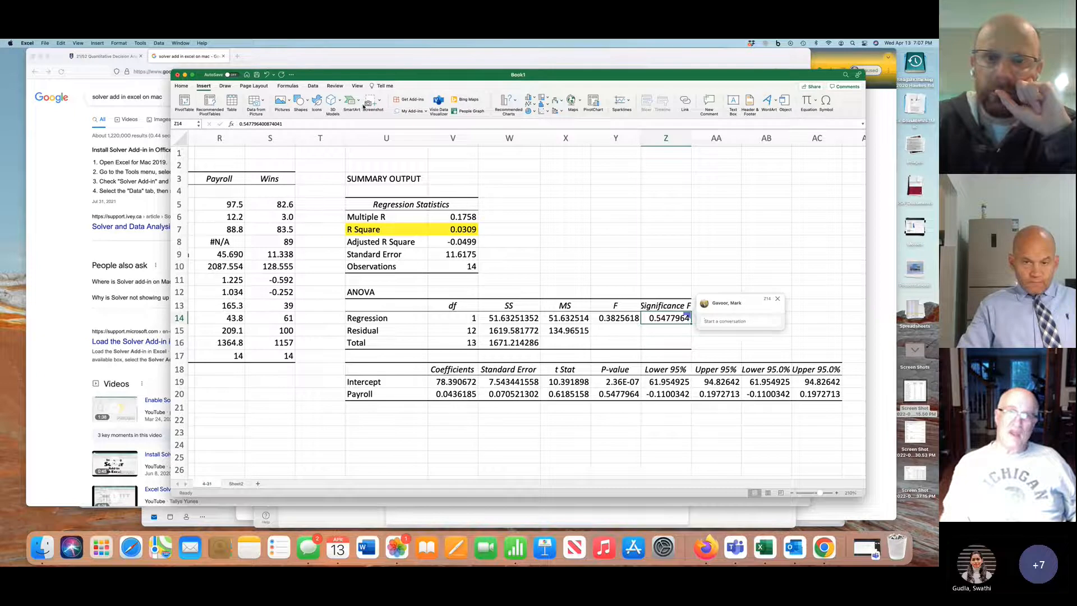
{"action": "left_click", "coordinate": [269, 75]}
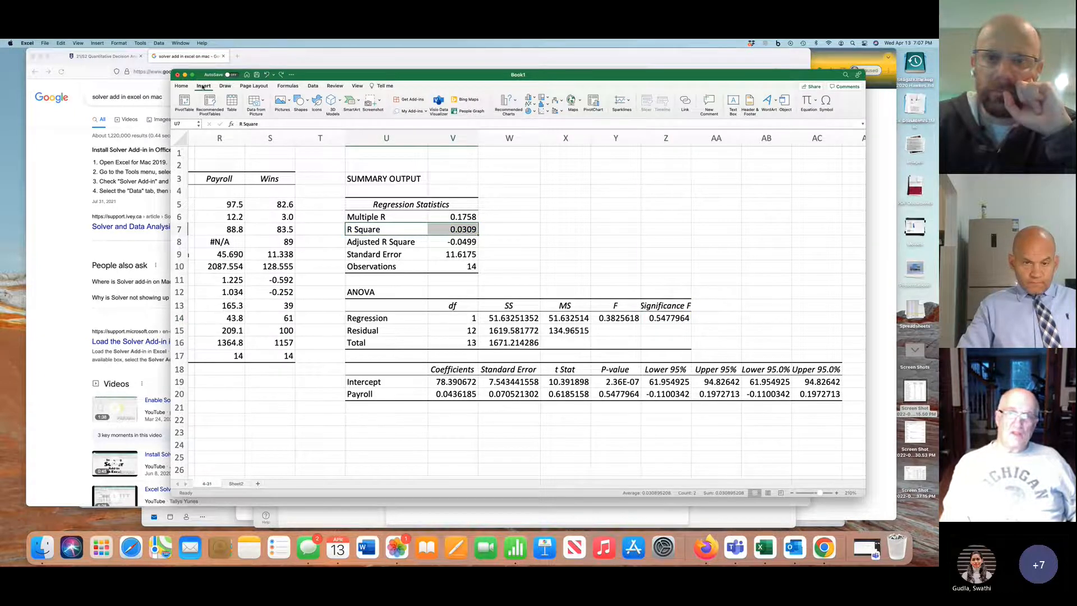
Draw a text box over about Y2:AB7, above the ANOVA table, and enter "Ho: No regression model" in it
{"action": "left_click", "coordinate": [203, 87]}
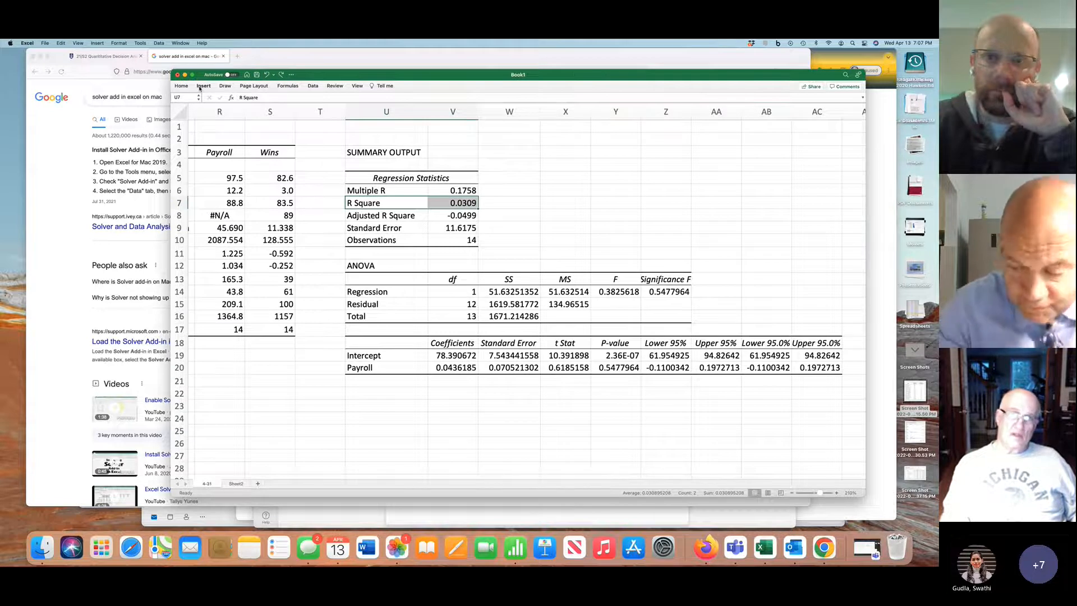
{"action": "left_click", "coordinate": [203, 86]}
{"action": "left_click", "coordinate": [733, 104]}
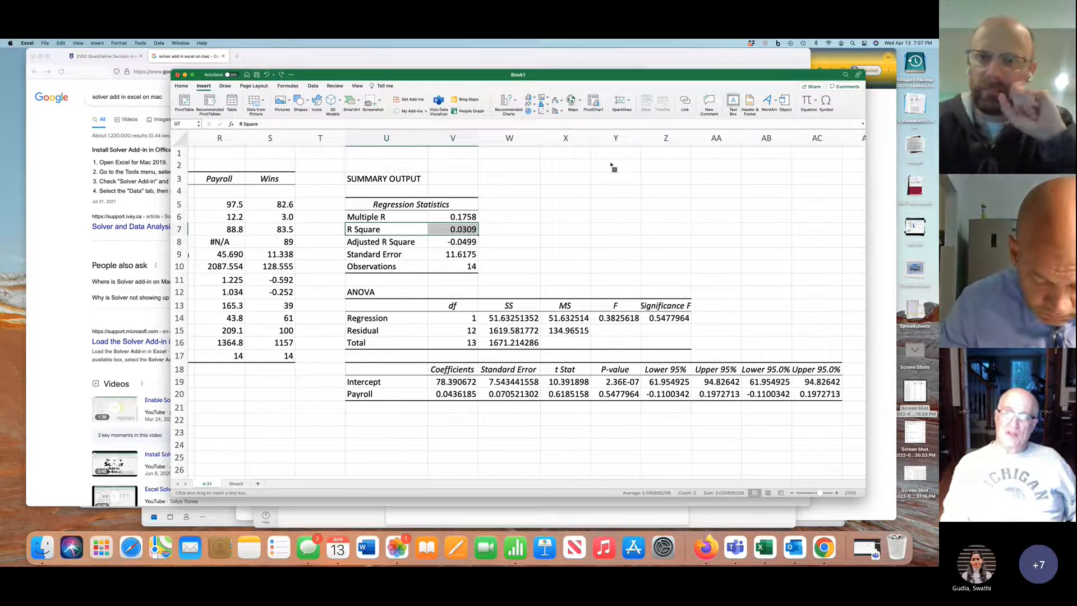
{"action": "left_click_drag", "start_coordinate": [600, 163], "coordinate": [788, 230]}
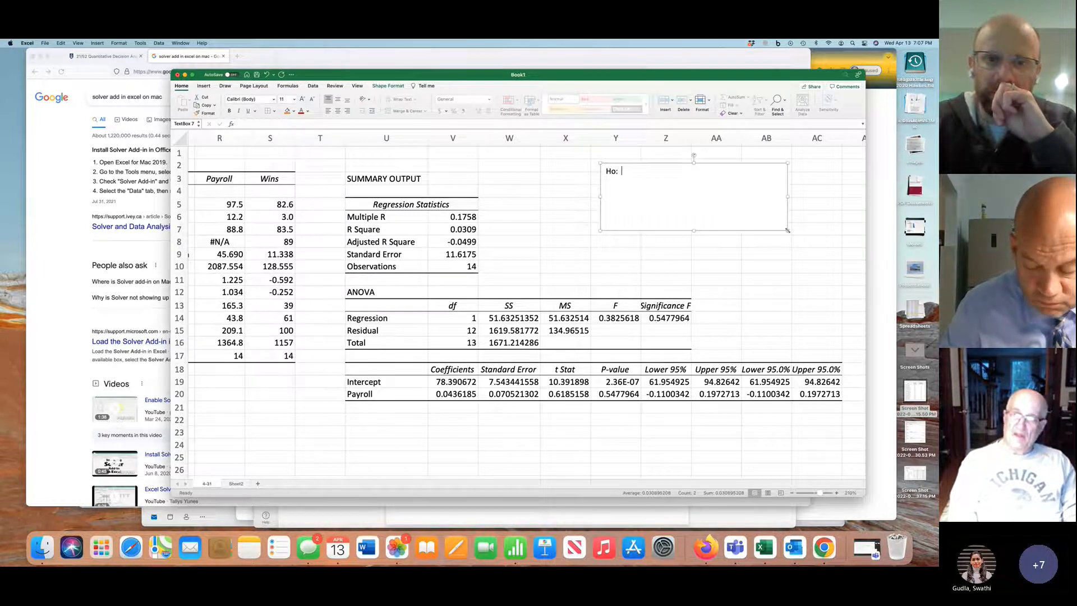
{"action": "type", "text": "Ho:  No regression "}
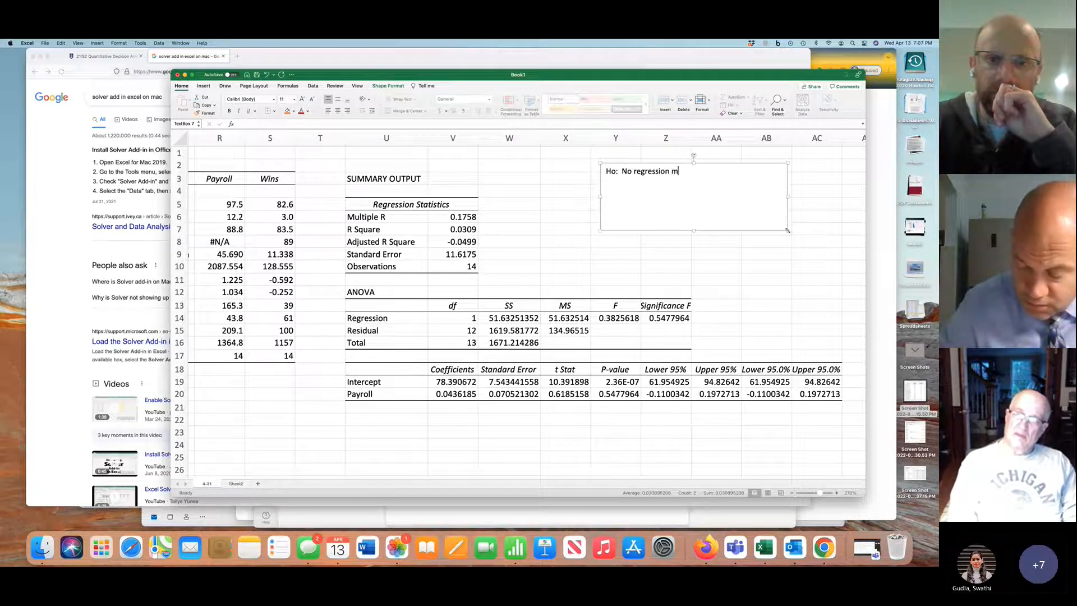
{"action": "type", "text": "model"}
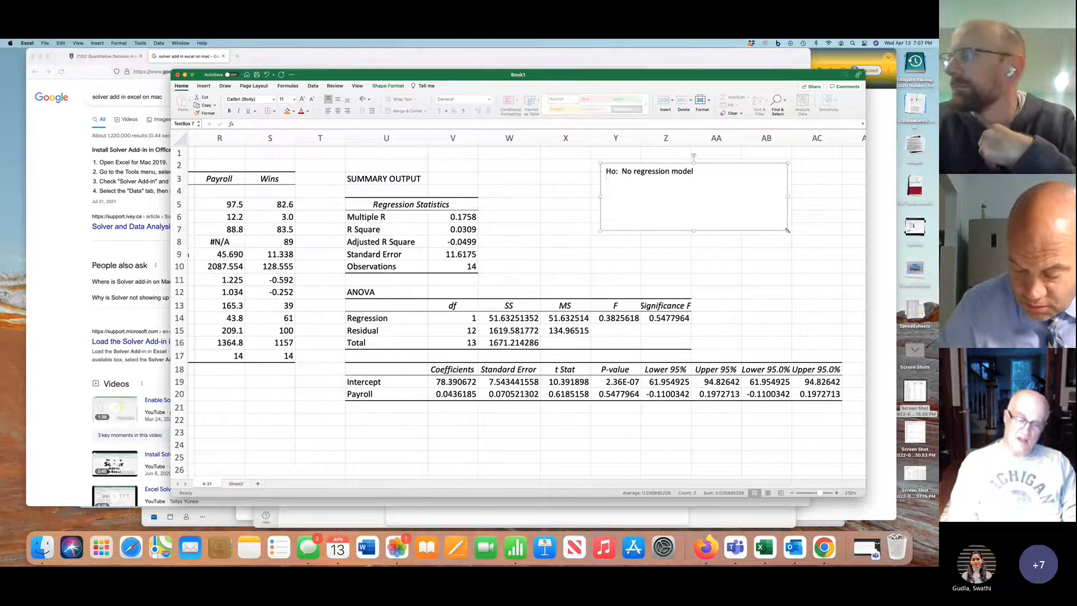
Start a second line in the text box with "Ha: Good" and append "(m = 0)" to the Ho line
{"action": "key", "text": "Return"}
{"action": "type", "text": "Ha"}
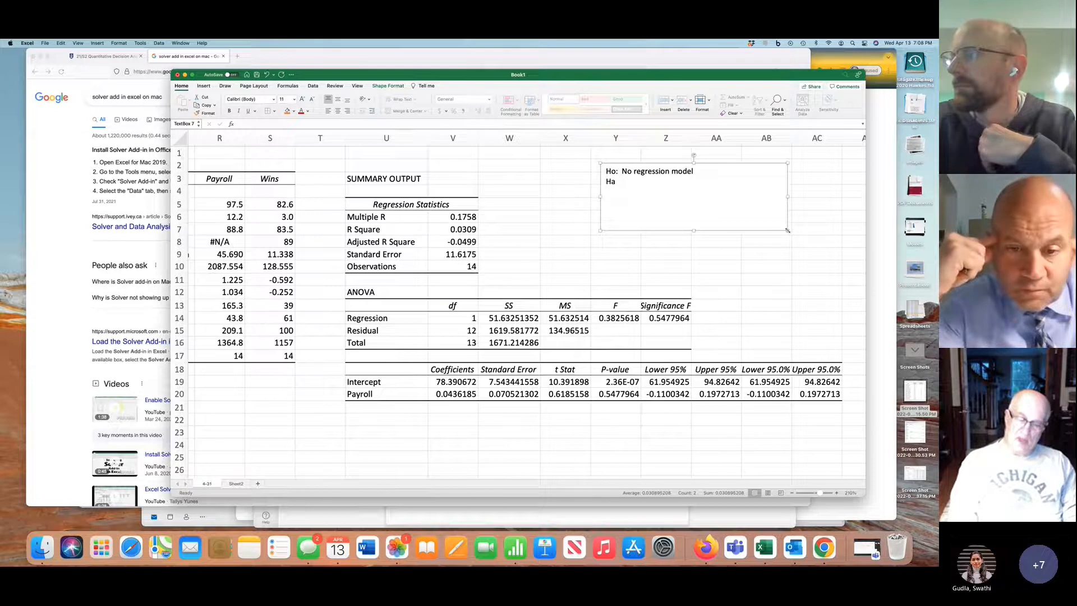
{"action": "type", "text": ":"}
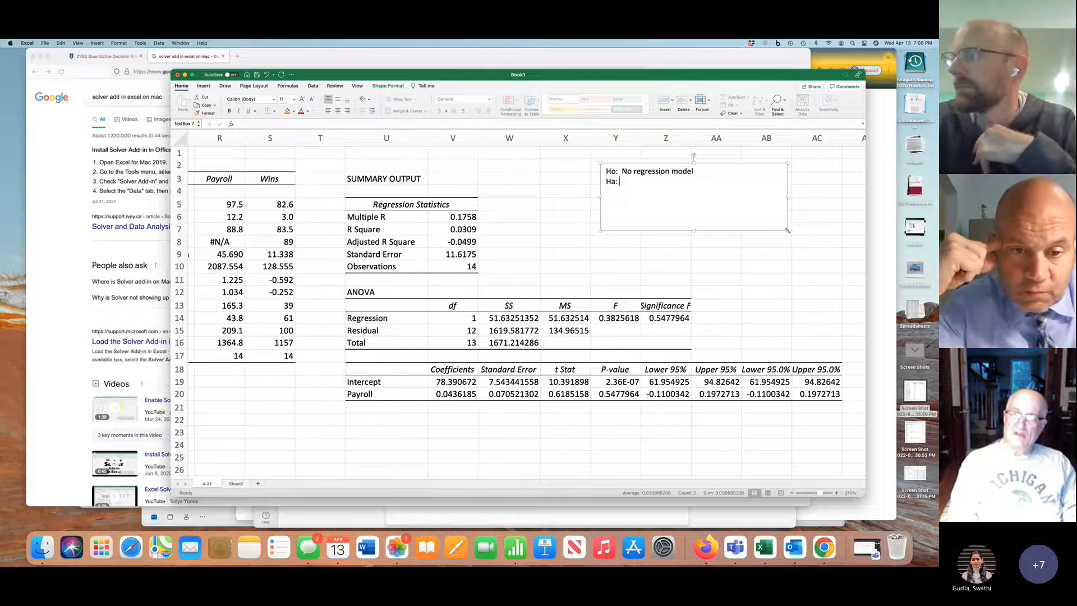
{"action": "type", "text": "  Good"}
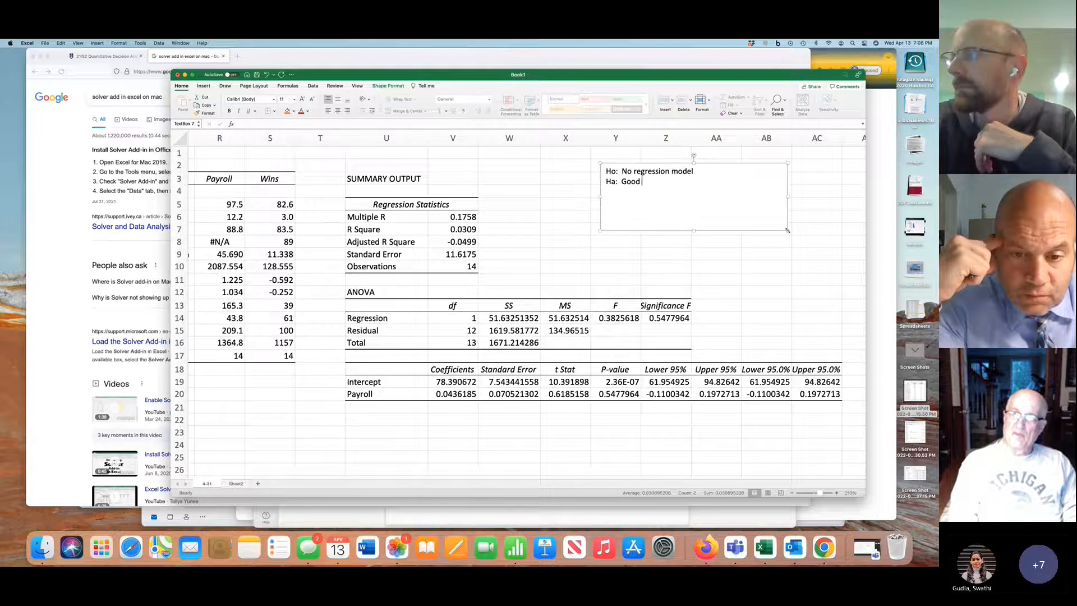
{"action": "left_click", "coordinate": [739, 170]}
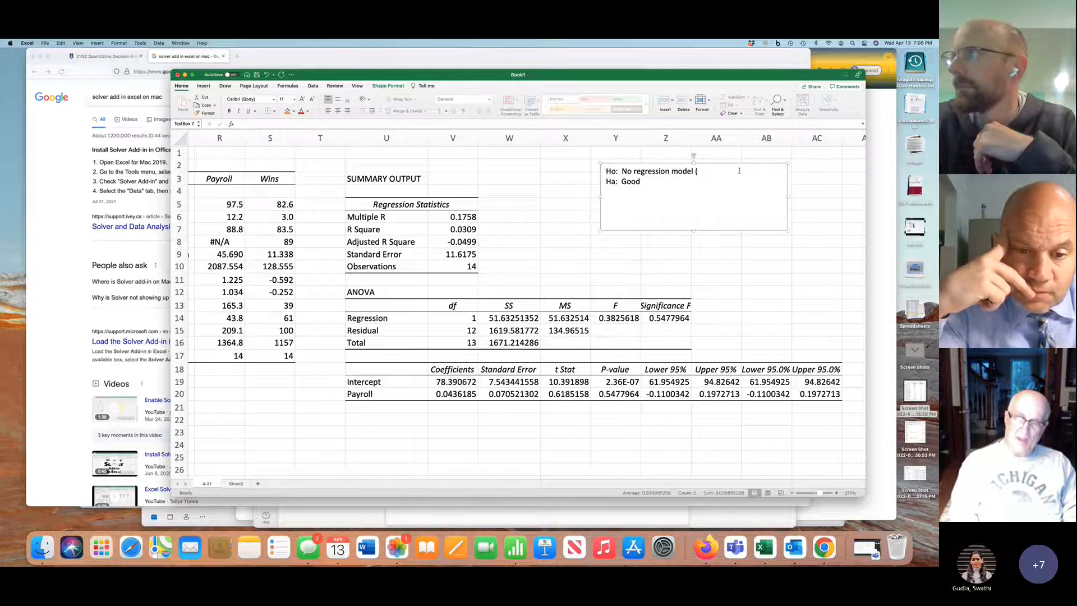
{"action": "type", "text": "(m = "}
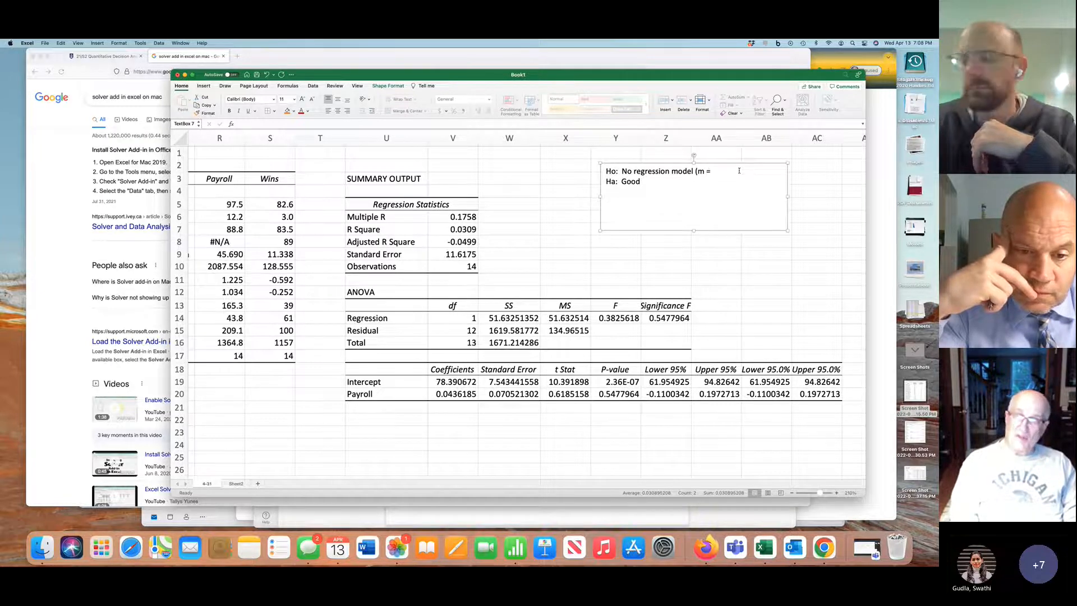
{"action": "type", "text": "0)"}
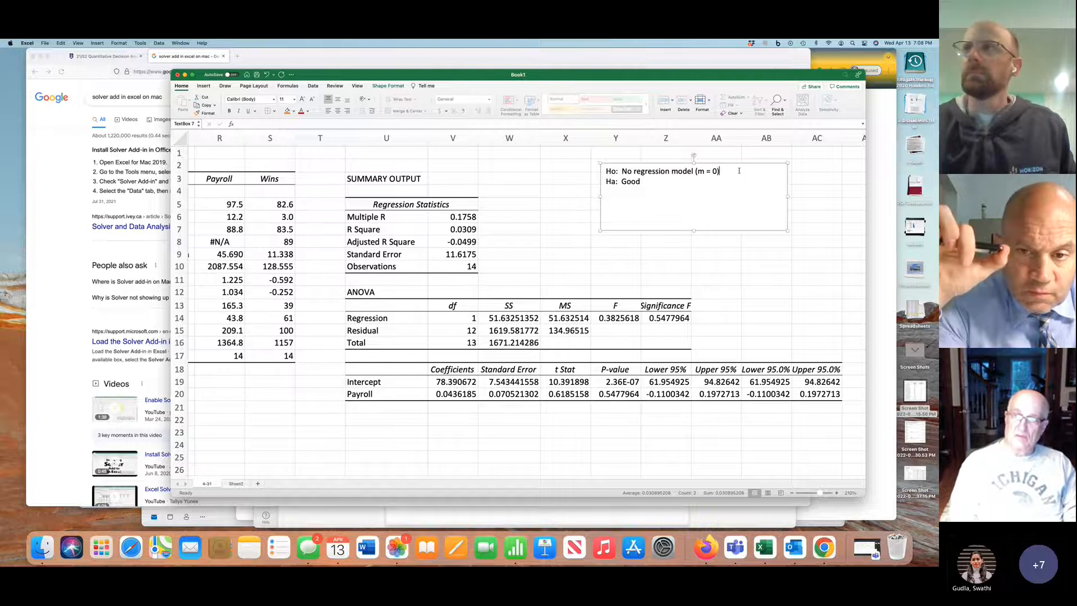
Complete the alternative hypothesis line in the text box as "Ha: Good regression model (m not= 0)"
{"action": "left_click", "coordinate": [662, 179]}
{"action": "type", "text": "regressio"}
{"action": "key", "text": "BackSpace"}
{"action": "type", "text": "ion model"}
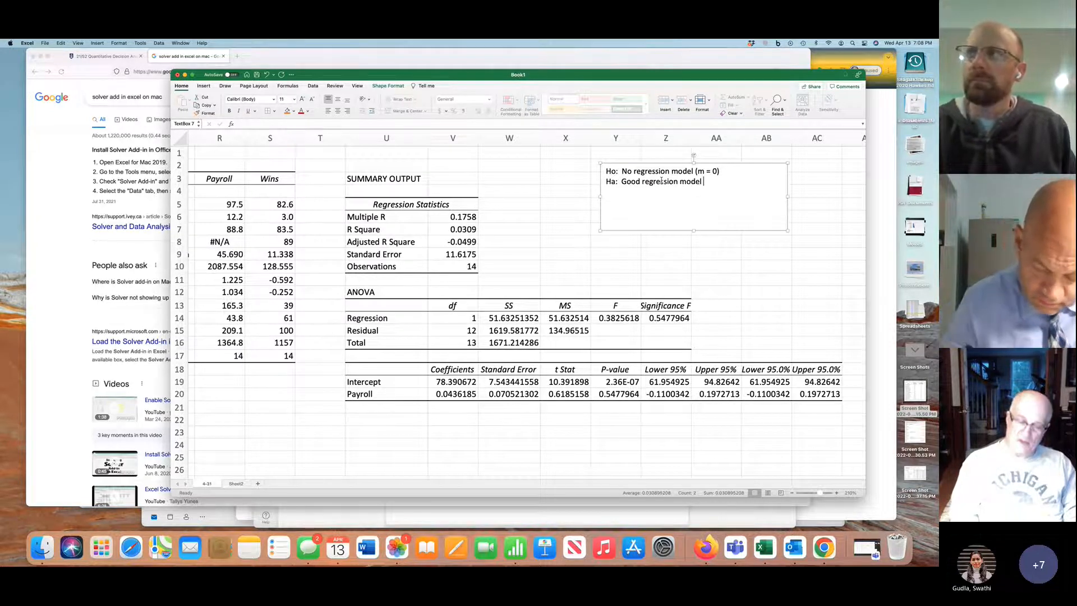
{"action": "type", "text": " (m"}
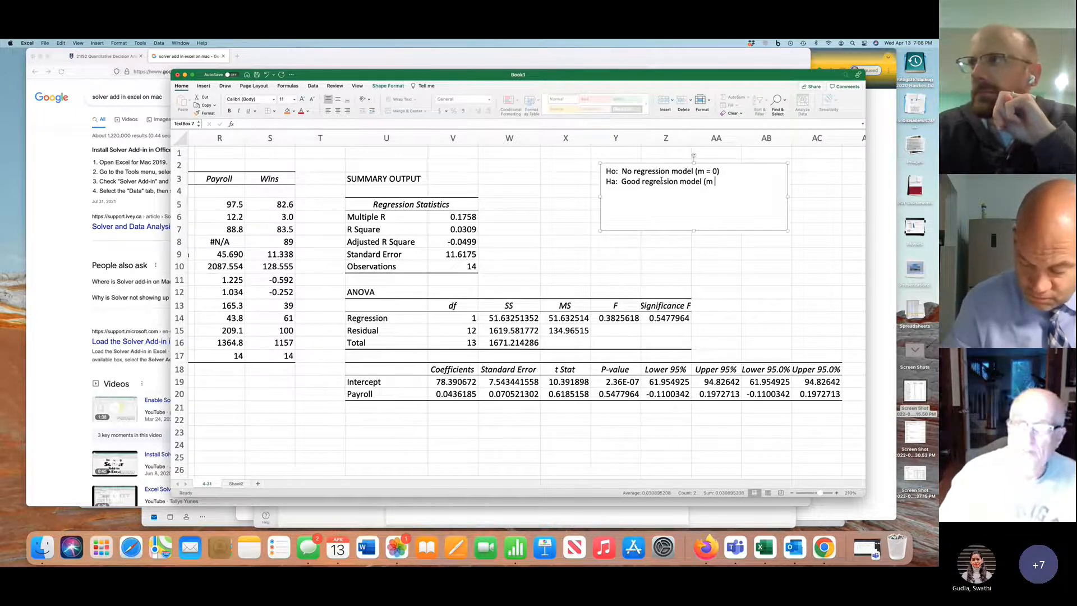
{"action": "type", "text": "ot= 0"}
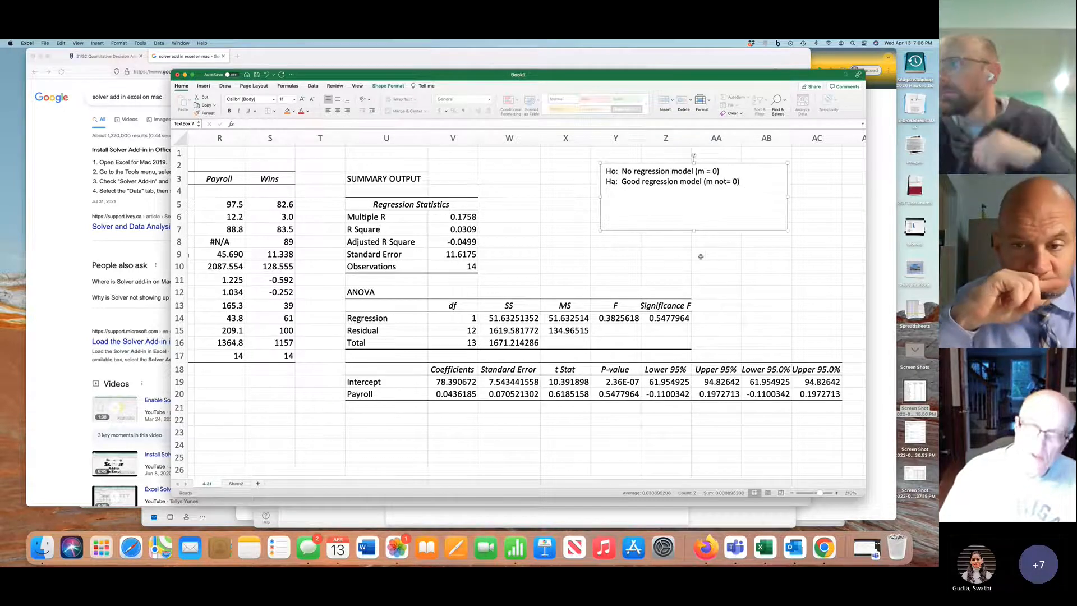
Below a blank line in the text box, add "Significance (alpha) = .05"
{"action": "type", "text": "Si"}
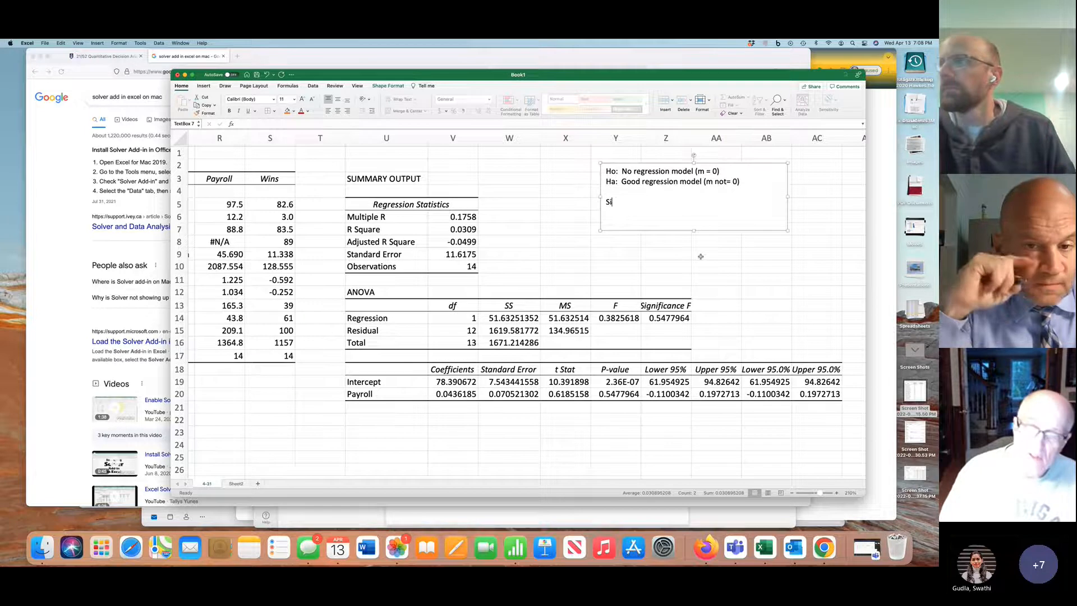
{"action": "type", "text": "gnificance"}
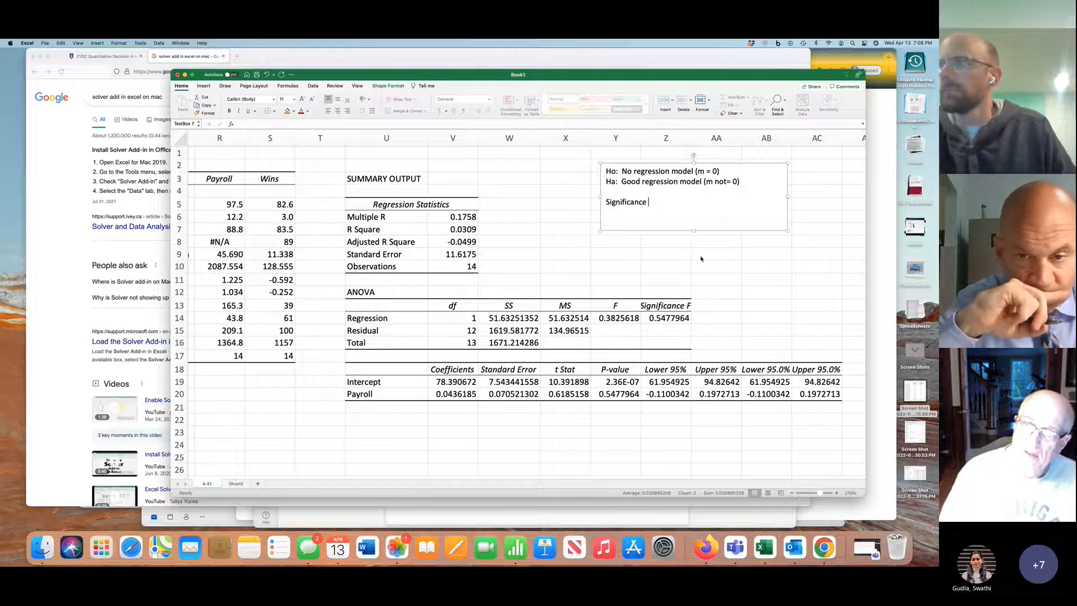
{"action": "type", "text": " (alpha"}
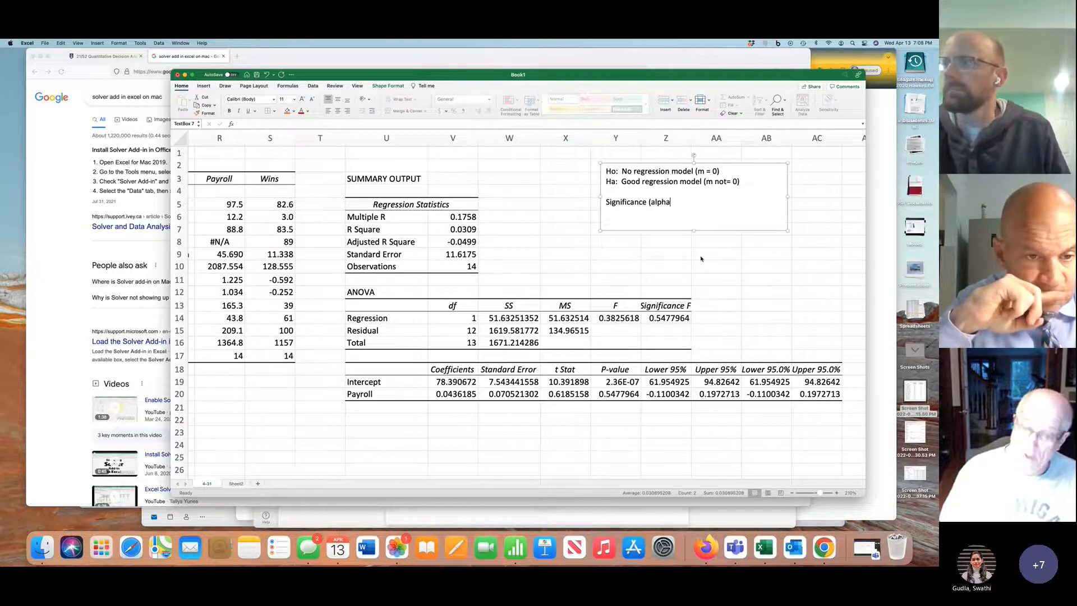
{"action": "type", "text": ") = ."}
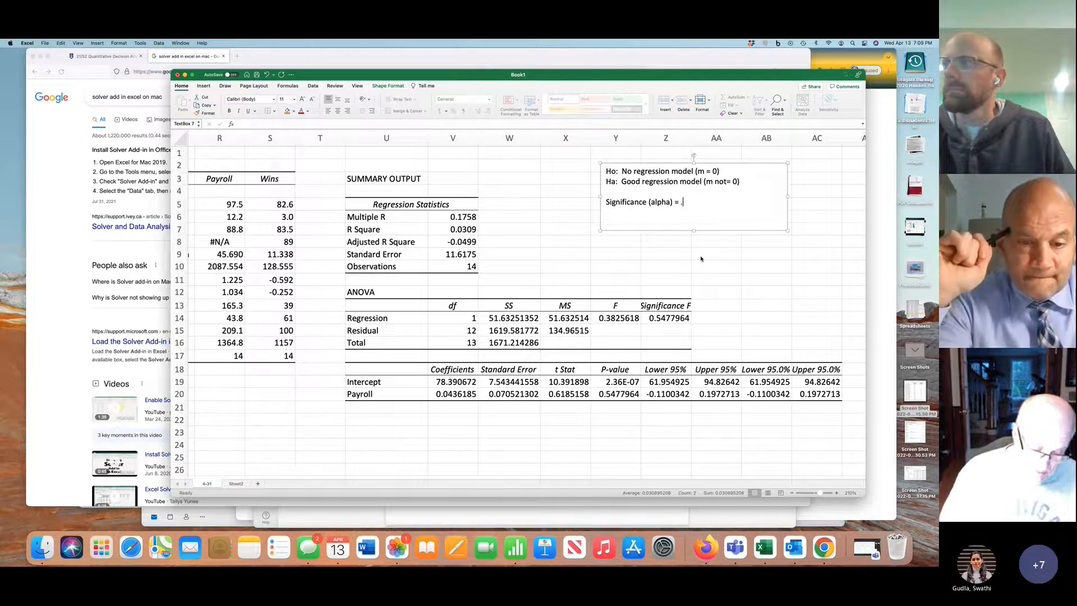
{"action": "type", "text": "05"}
Widen column Z slightly and highlight the Significance F cells Z13:Z14 and the Payroll P-value in Y20 yellow
{"action": "left_click", "coordinate": [669, 303]}
{"action": "left_click_drag", "start_coordinate": [669, 303], "coordinate": [669, 318]}
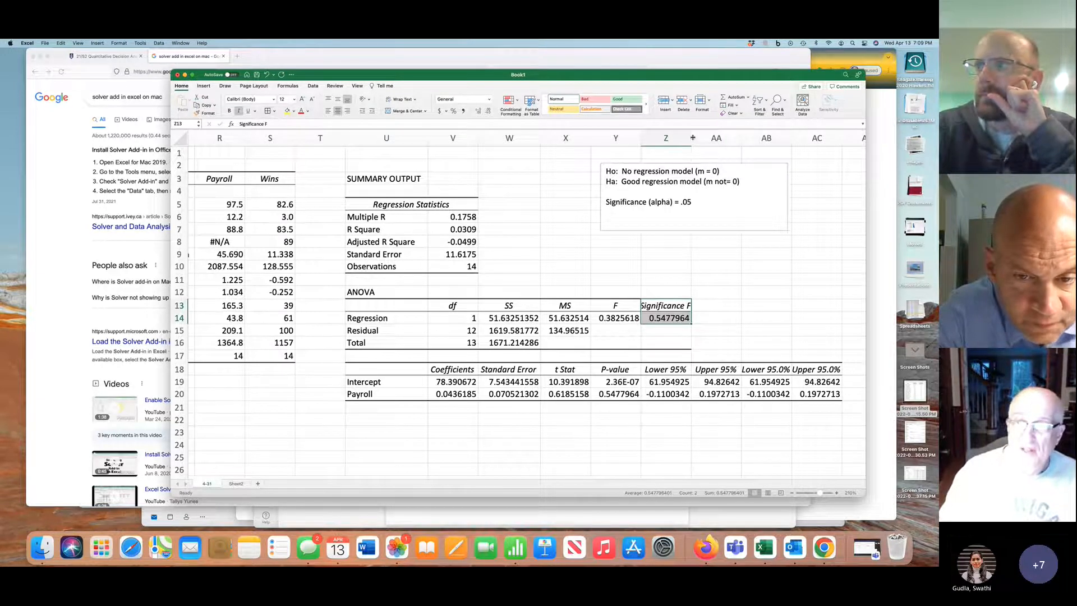
{"action": "left_click_drag", "start_coordinate": [692, 138], "coordinate": [698, 137]}
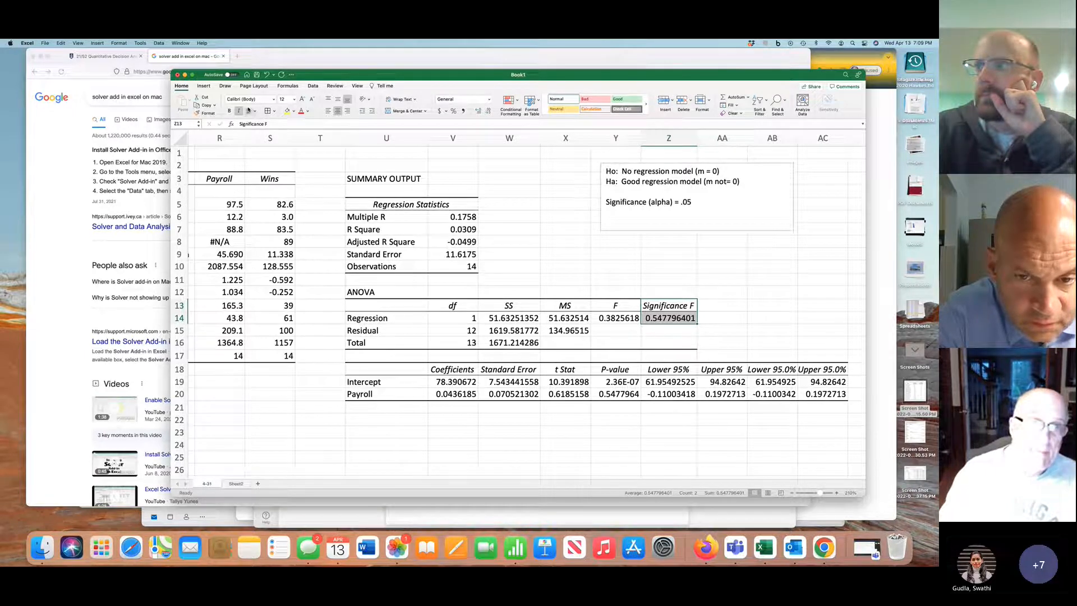
{"action": "left_click", "coordinate": [289, 112]}
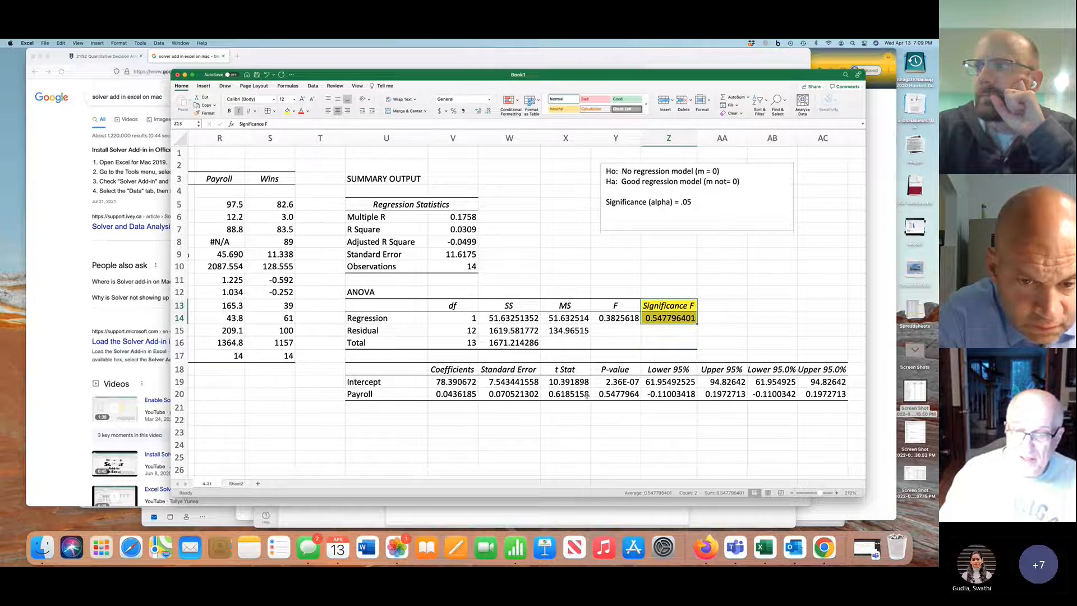
{"action": "left_click", "coordinate": [621, 395]}
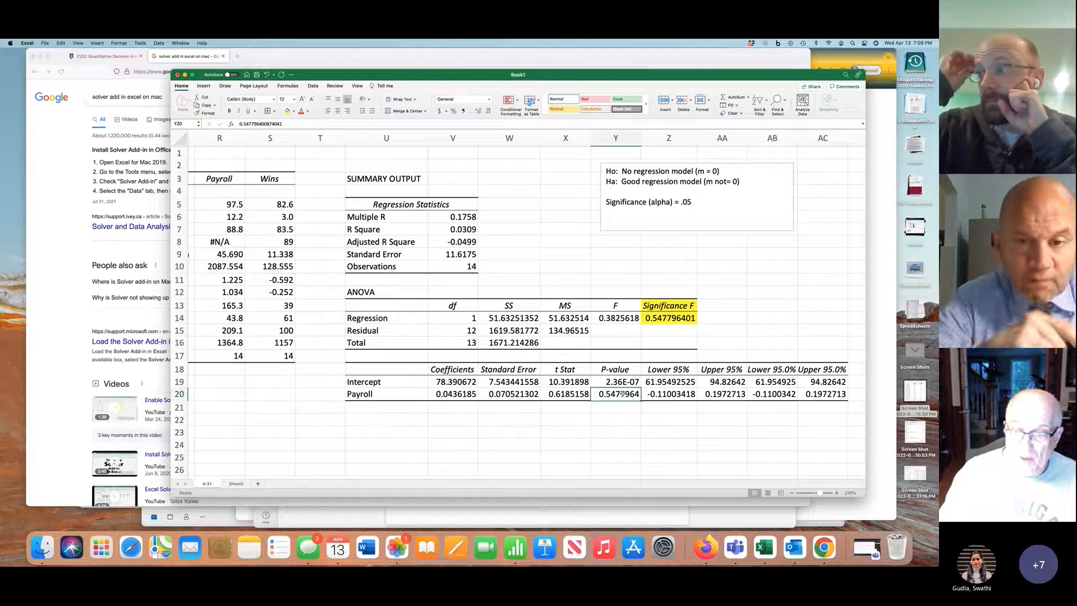
{"action": "left_click", "coordinate": [290, 111]}
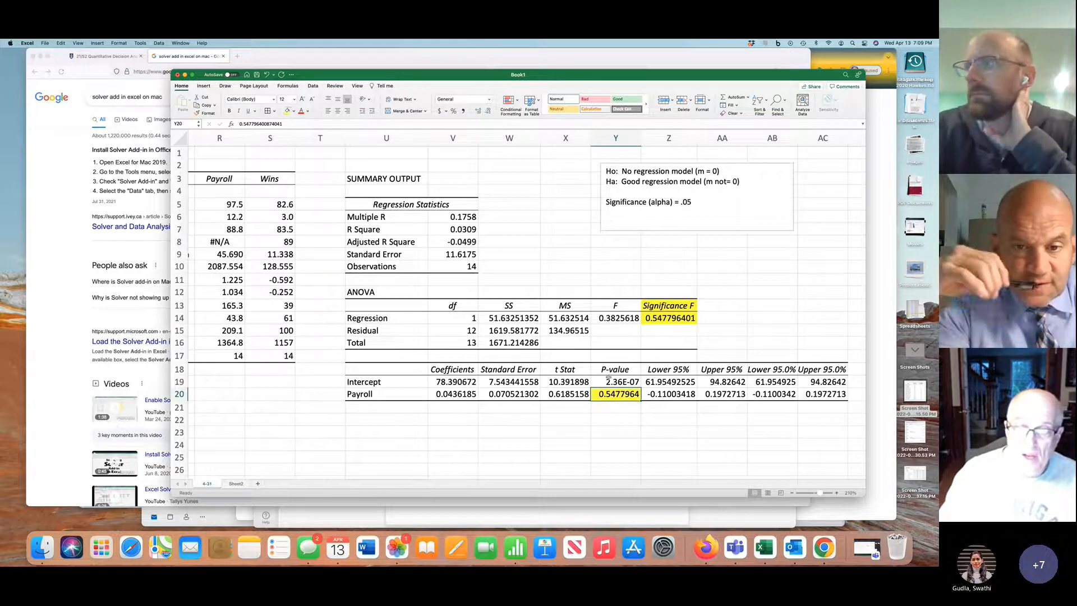
Highlight the P-value header in Y18 yellow and extend the Payroll label in U20 to "Payroll = m = slope"
{"action": "left_click", "coordinate": [615, 371]}
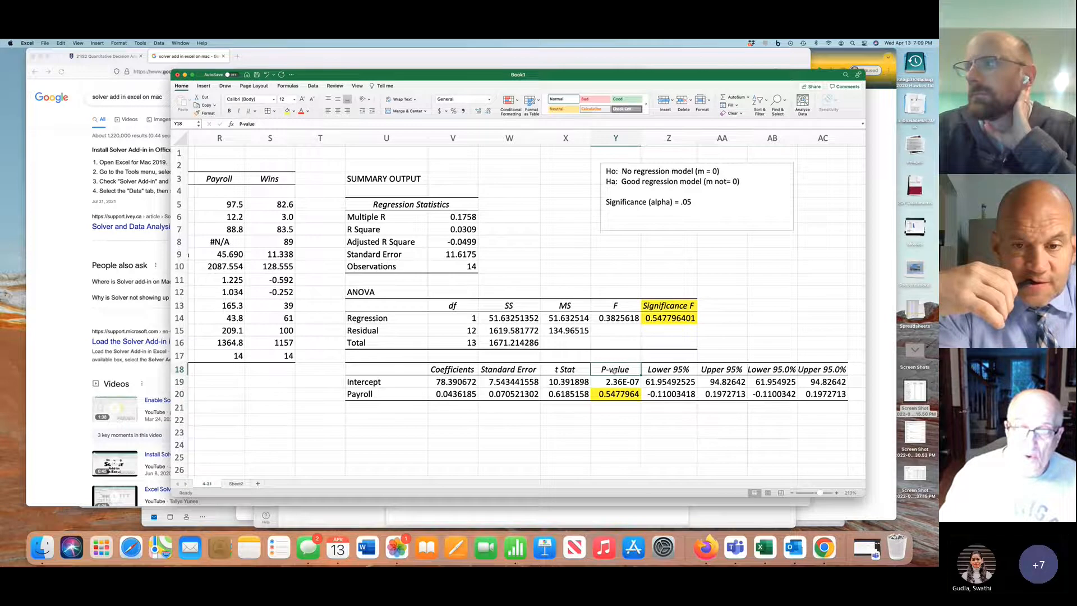
{"action": "left_click", "coordinate": [288, 111]}
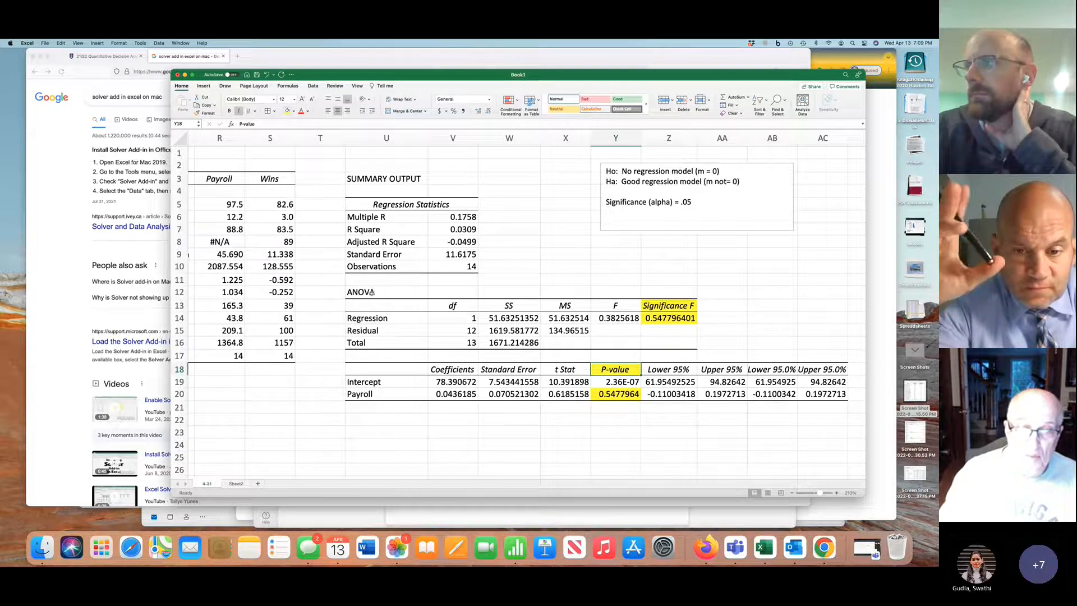
{"action": "left_click", "coordinate": [378, 392]}
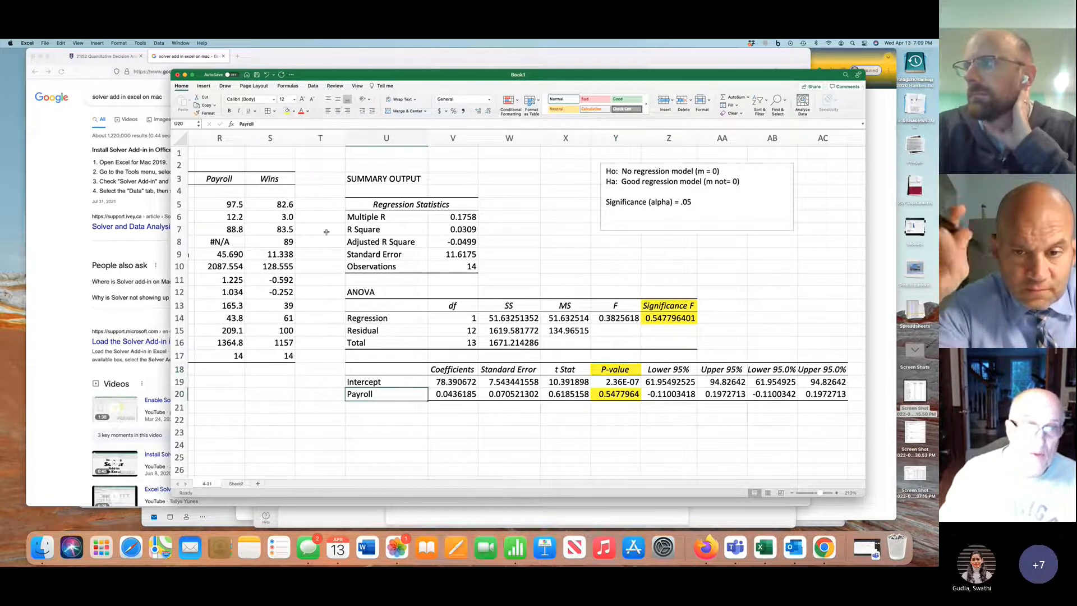
{"action": "left_click", "coordinate": [290, 123]}
{"action": "type", "text": "= m = slope"}
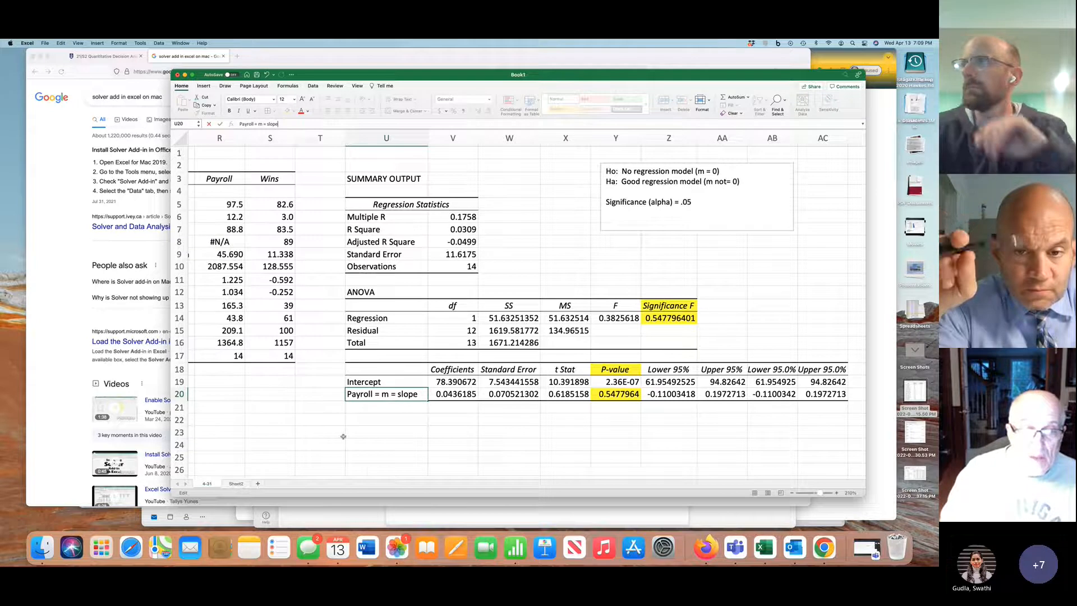
Extend the Intercept label in U19 to read "Intercept = b"
{"action": "left_click", "coordinate": [363, 383]}
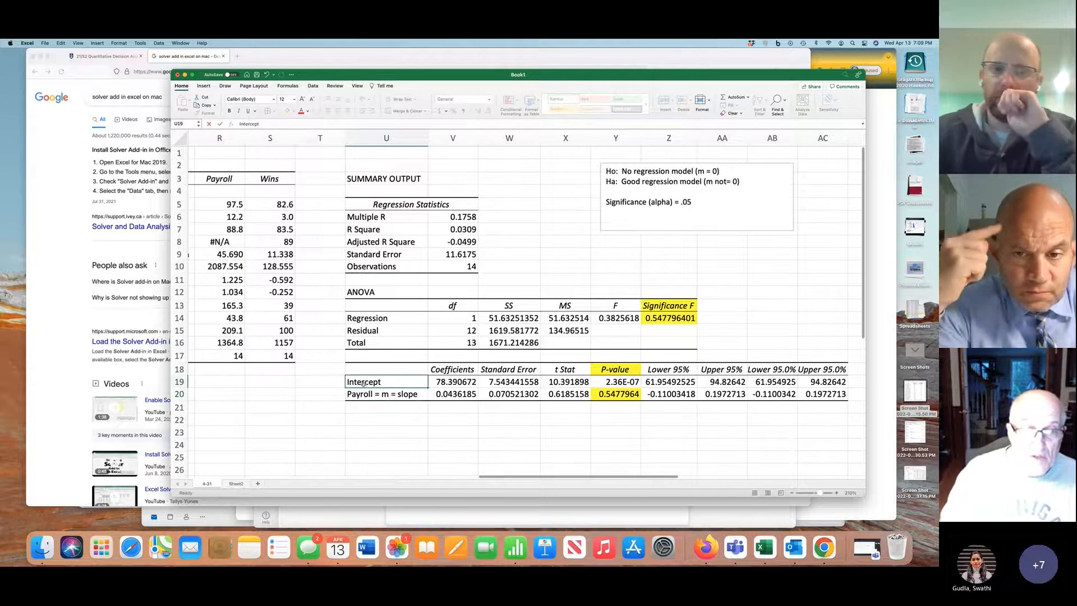
{"action": "left_click", "coordinate": [296, 121]}
{"action": "type", "text": "="}
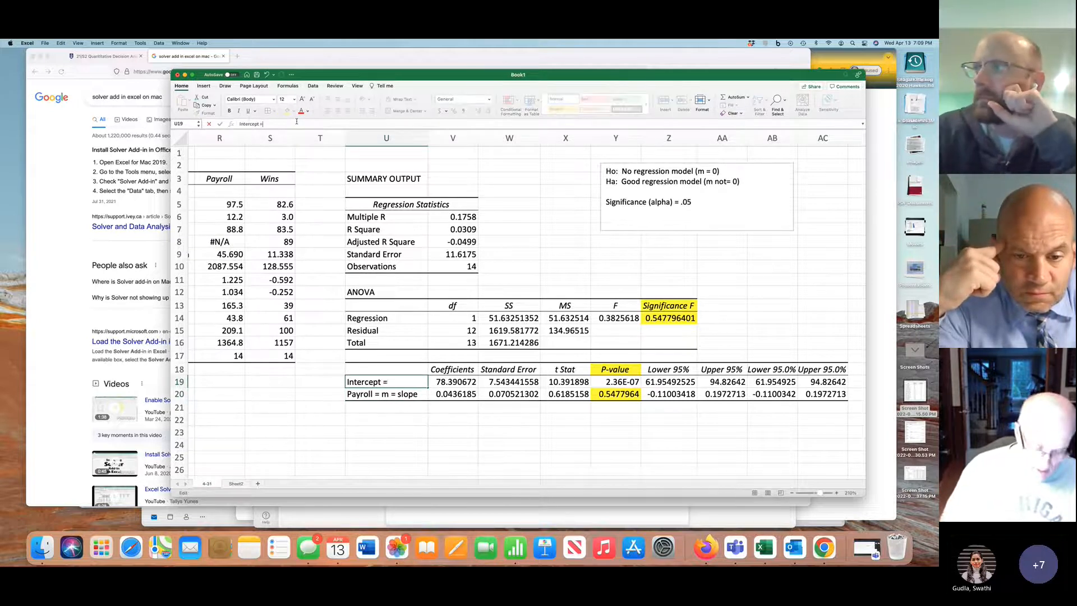
{"action": "type", "text": "b"}
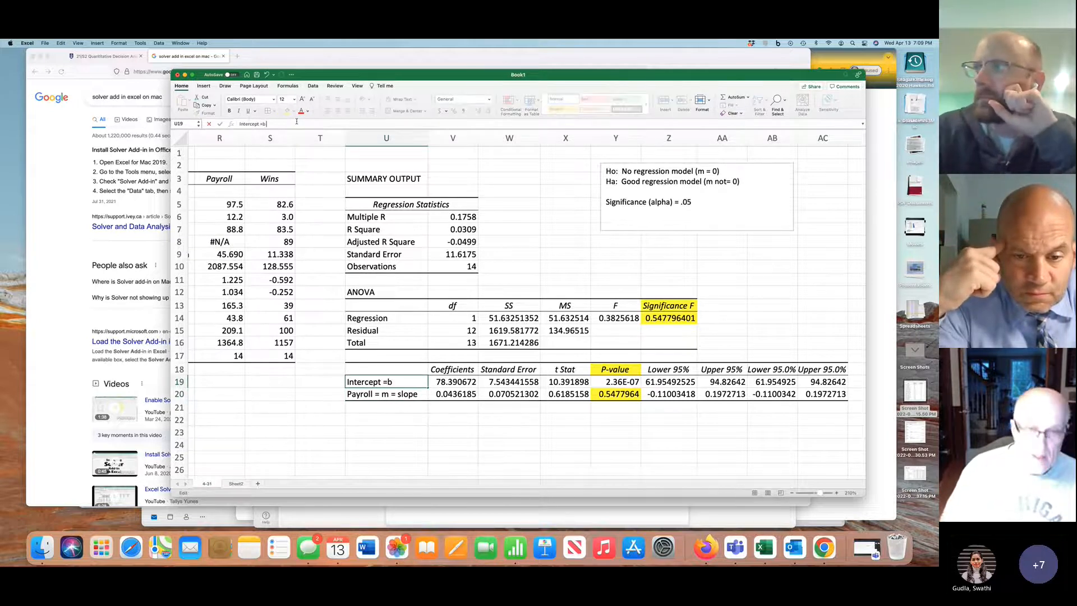
{"action": "left_click", "coordinate": [262, 123]}
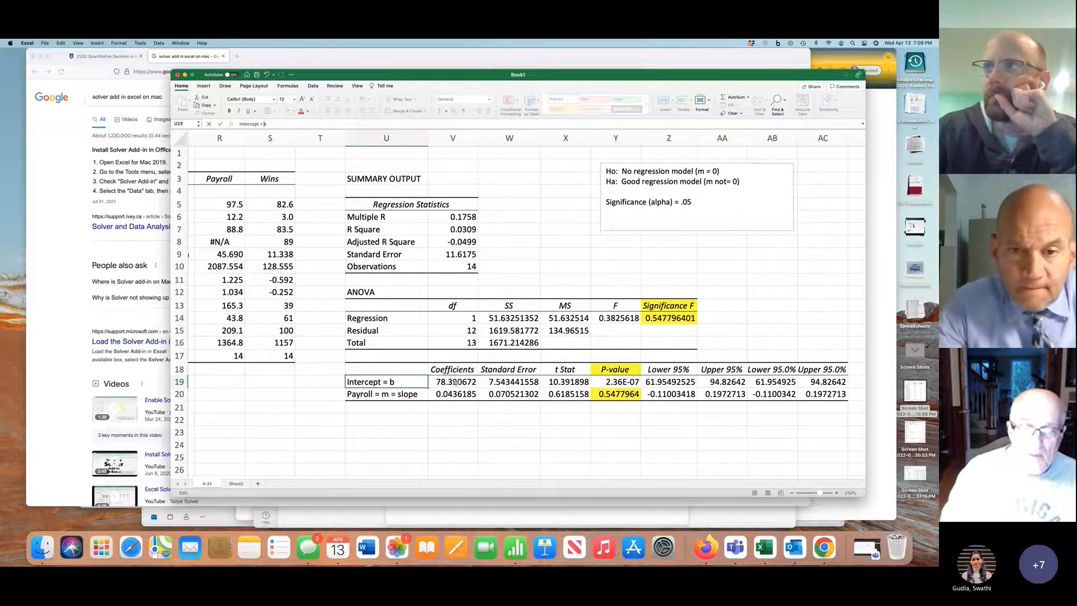
Highlight the intercept and payroll coefficients in V19:V20 yellow and display them with four decimal places
{"action": "left_click_drag", "start_coordinate": [456, 382], "coordinate": [455, 394]}
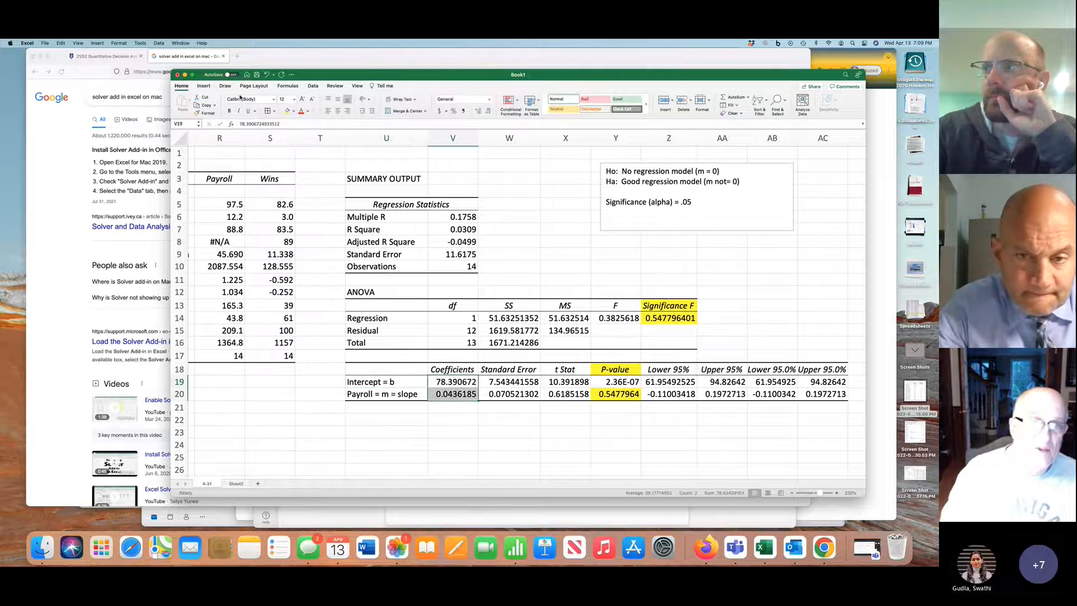
{"action": "left_click", "coordinate": [285, 114]}
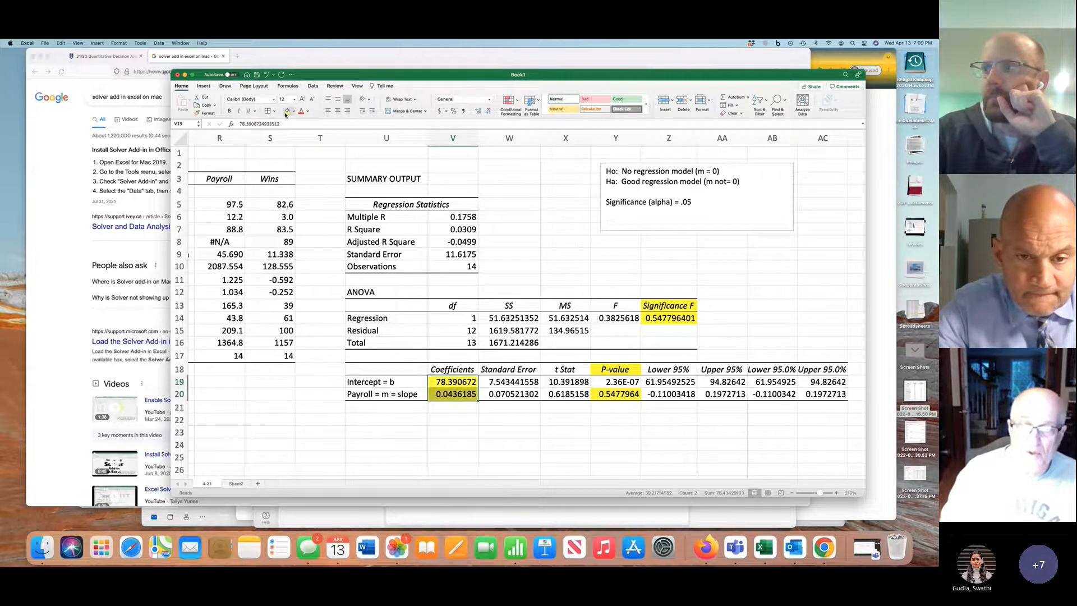
{"action": "scroll", "coordinate": [481, 256], "scroll_direction": "left", "scroll_amount": 4}
{"action": "scroll", "coordinate": [481, 256], "scroll_direction": "down", "scroll_amount": 1}
{"action": "scroll", "coordinate": [484, 259], "scroll_direction": "left", "scroll_amount": 6}
{"action": "scroll", "coordinate": [521, 274], "scroll_direction": "up", "scroll_amount": 1}
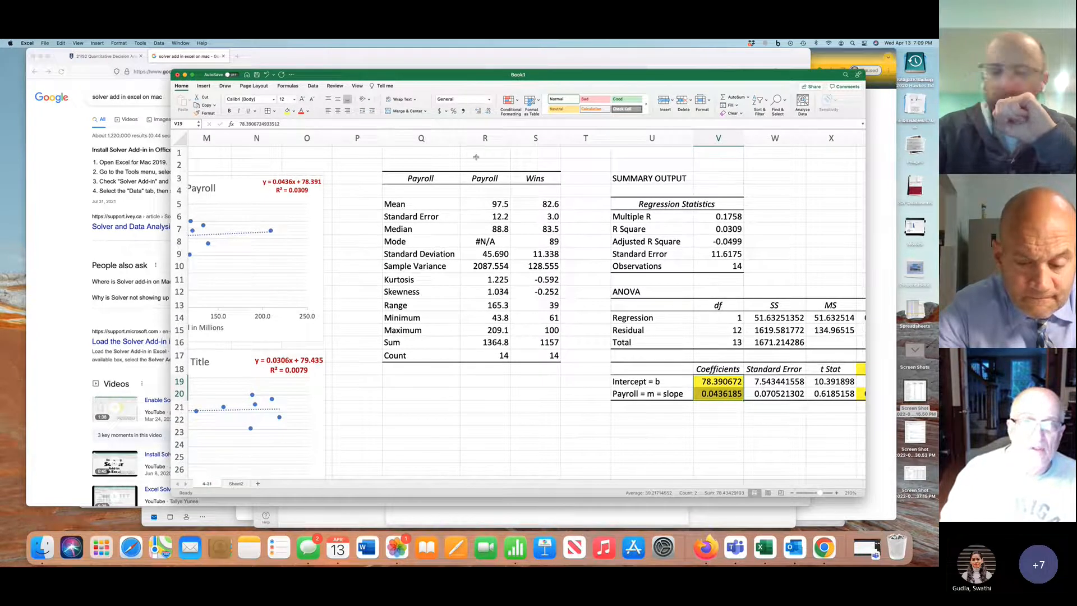
{"action": "left_click", "coordinate": [490, 113]}
{"action": "left_click", "coordinate": [490, 113]}
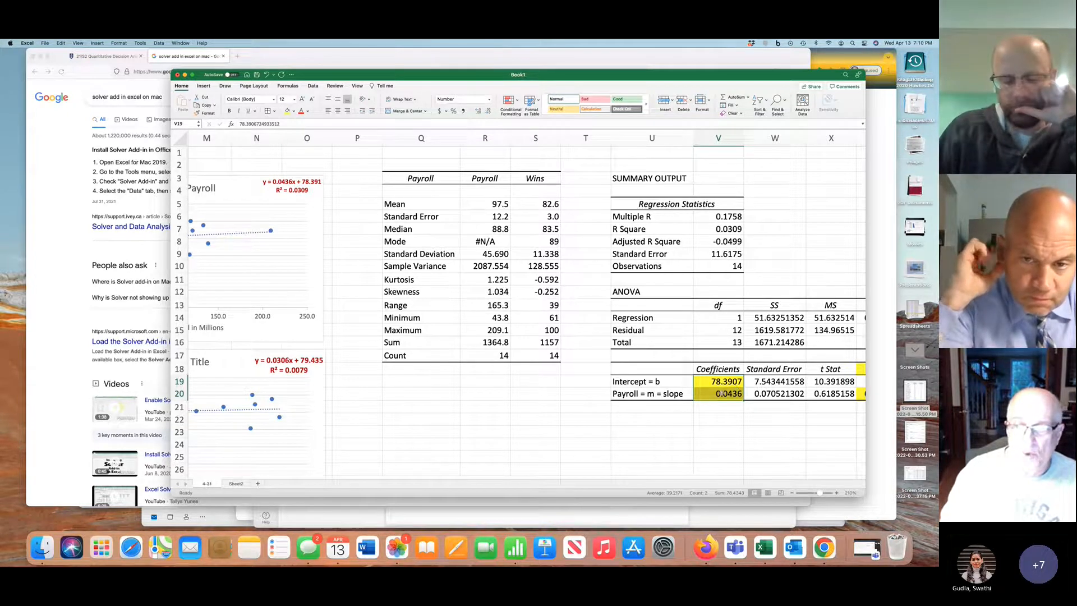
Try to enter "= p-value" in AA13 beside the Significance F header, then clear the entry
{"action": "scroll", "coordinate": [735, 390], "scroll_direction": "right", "scroll_amount": 3}
{"action": "scroll", "coordinate": [721, 393], "scroll_direction": "right", "scroll_amount": 2}
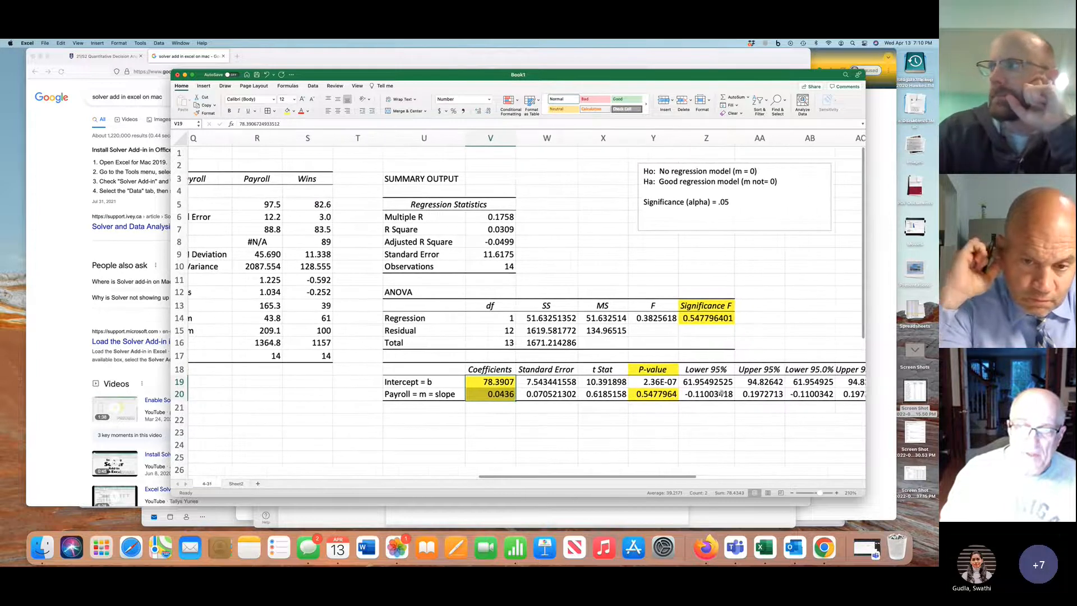
{"action": "left_click", "coordinate": [692, 218]}
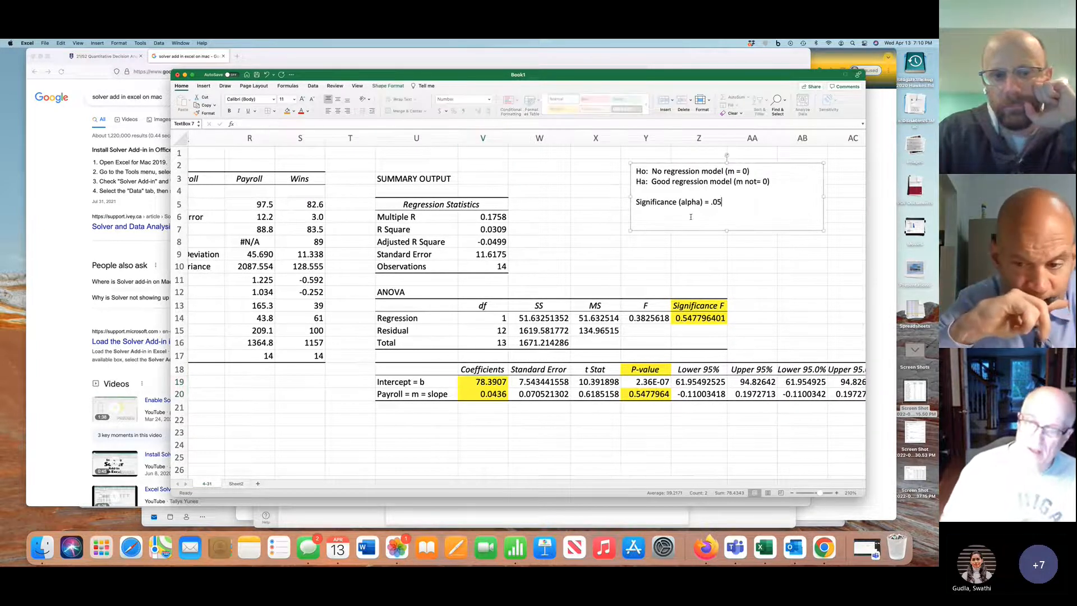
{"action": "left_click", "coordinate": [738, 309]}
{"action": "type", "text": "= p"}
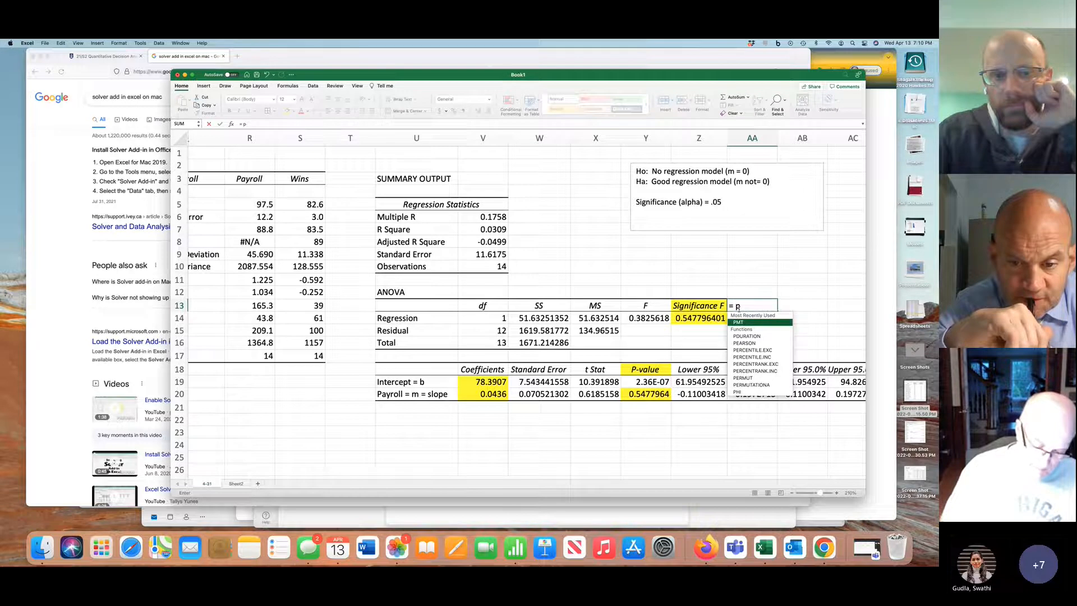
{"action": "type", "text": "-value"}
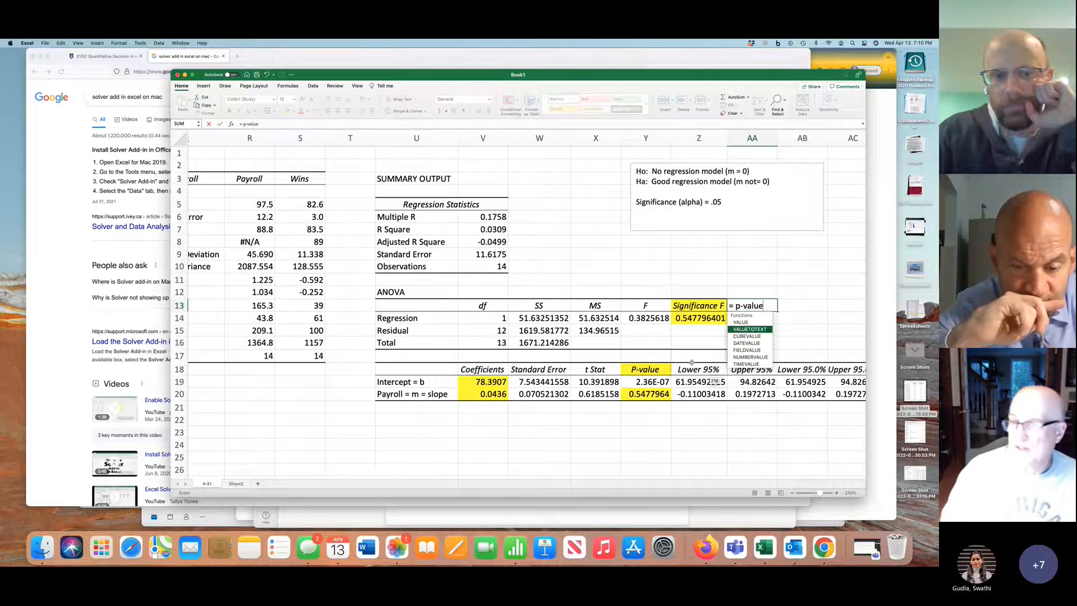
{"action": "key", "text": "Return"}
{"action": "key", "text": "Delete"}
Enter "= p-value" as a text note in AA13 next to the Significance F header
{"action": "type", "text": "="}
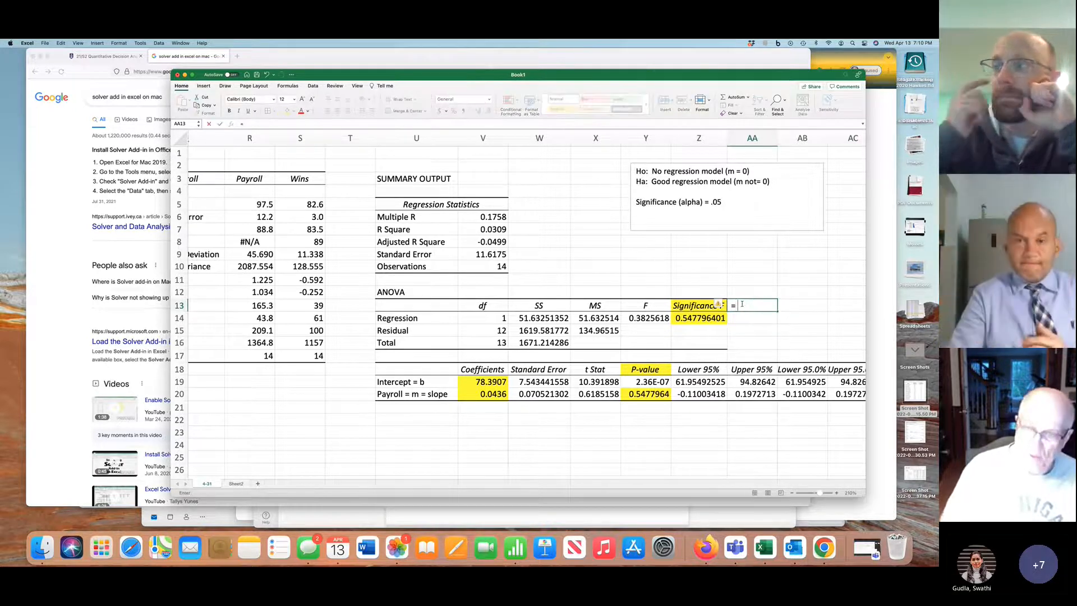
{"action": "type", "text": " p"}
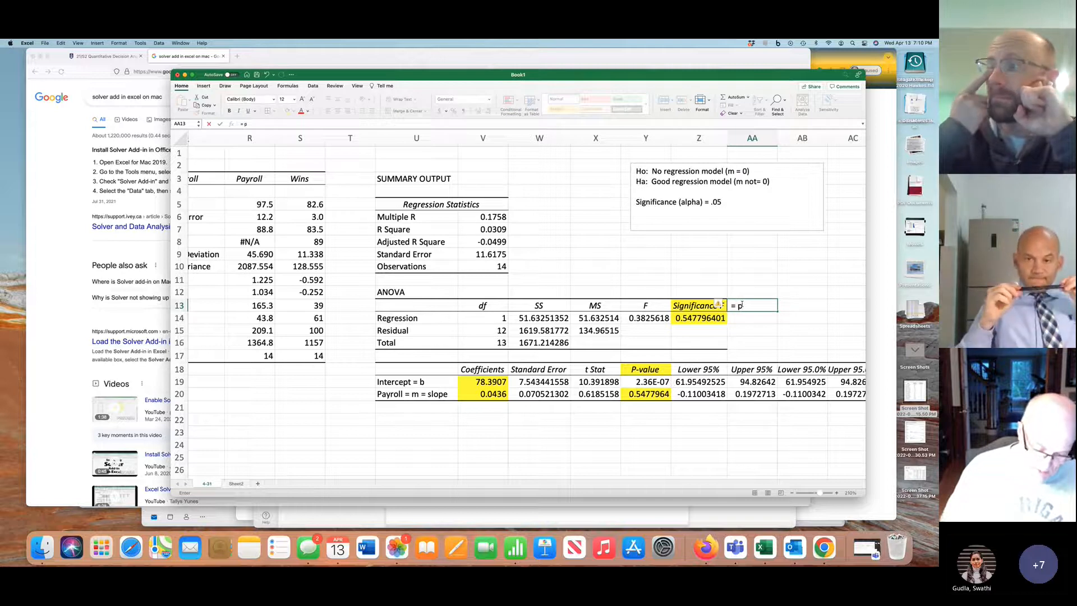
{"action": "type", "text": "-value"}
{"action": "key", "text": "Return"}
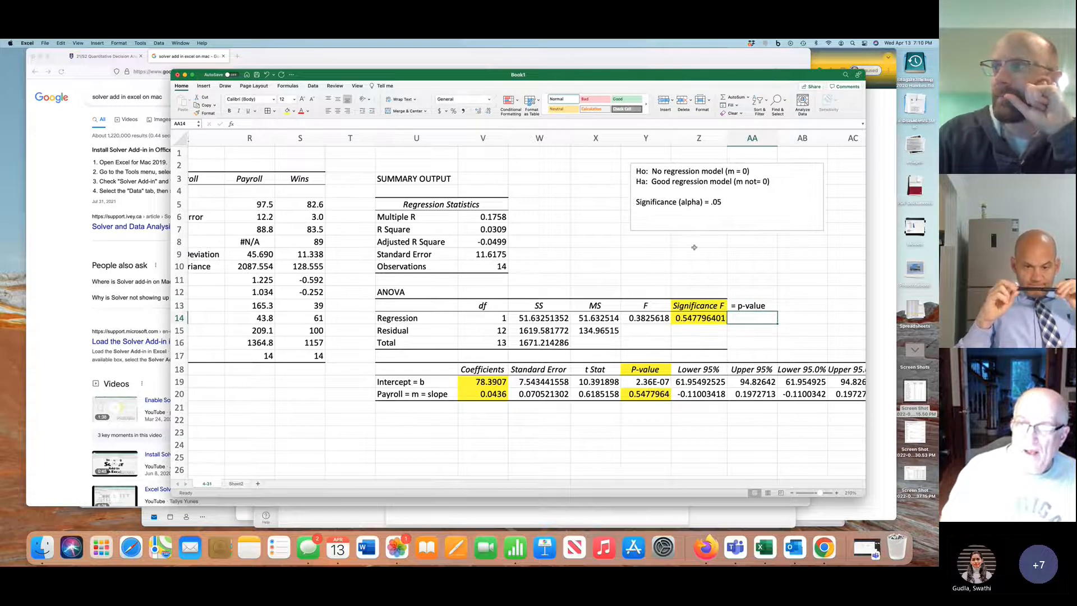
Below a blank line after the significance level in the text box, start a new line with "AS"
{"action": "left_click", "coordinate": [687, 217]}
{"action": "key", "text": "Return"}
{"action": "key", "text": "BackSpace"}
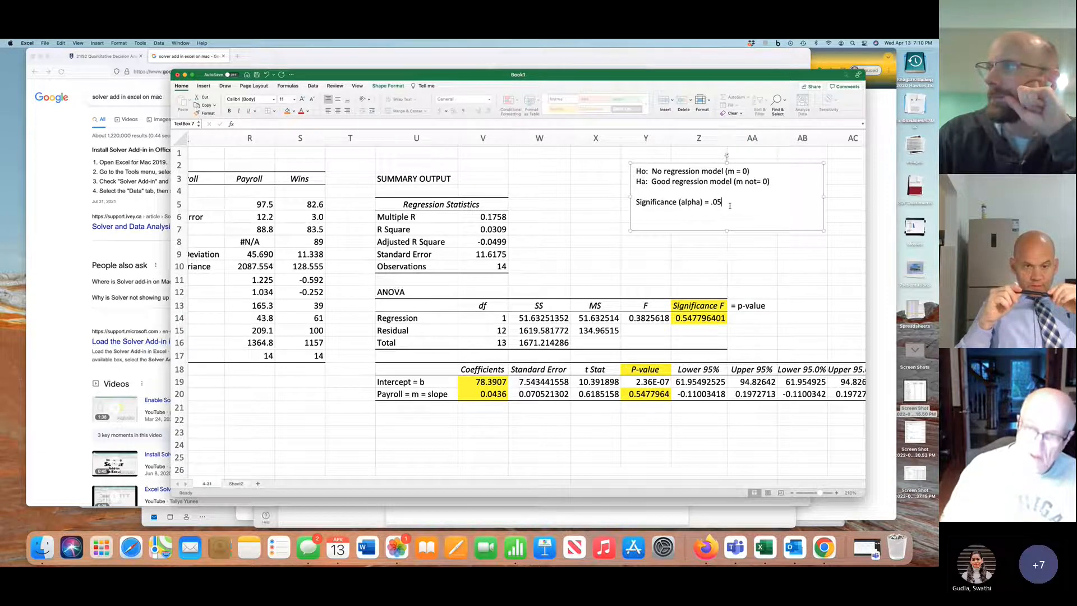
{"action": "type", "text": "AS"}
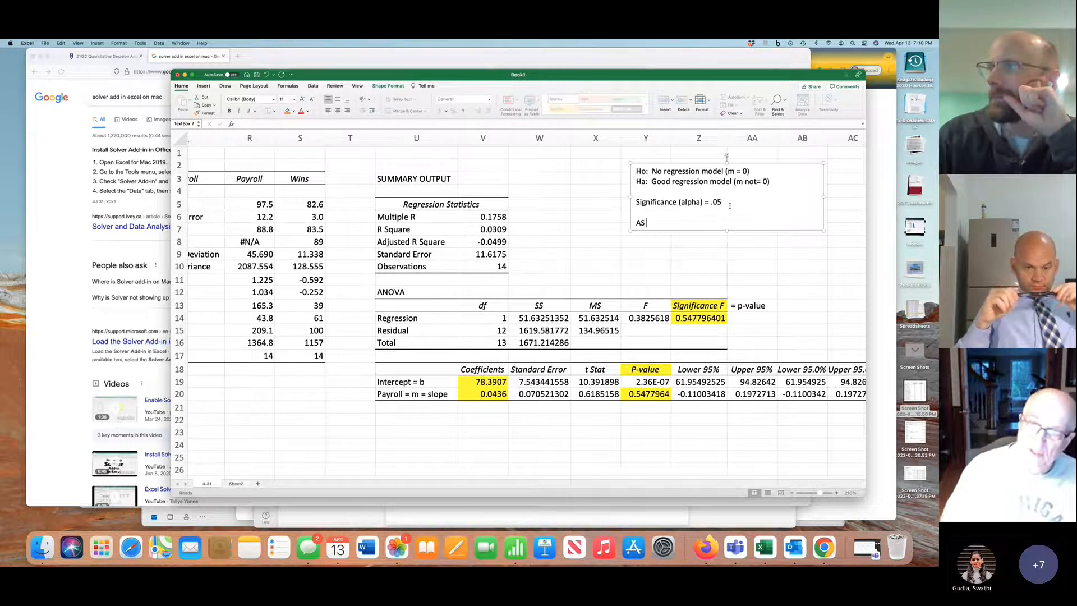
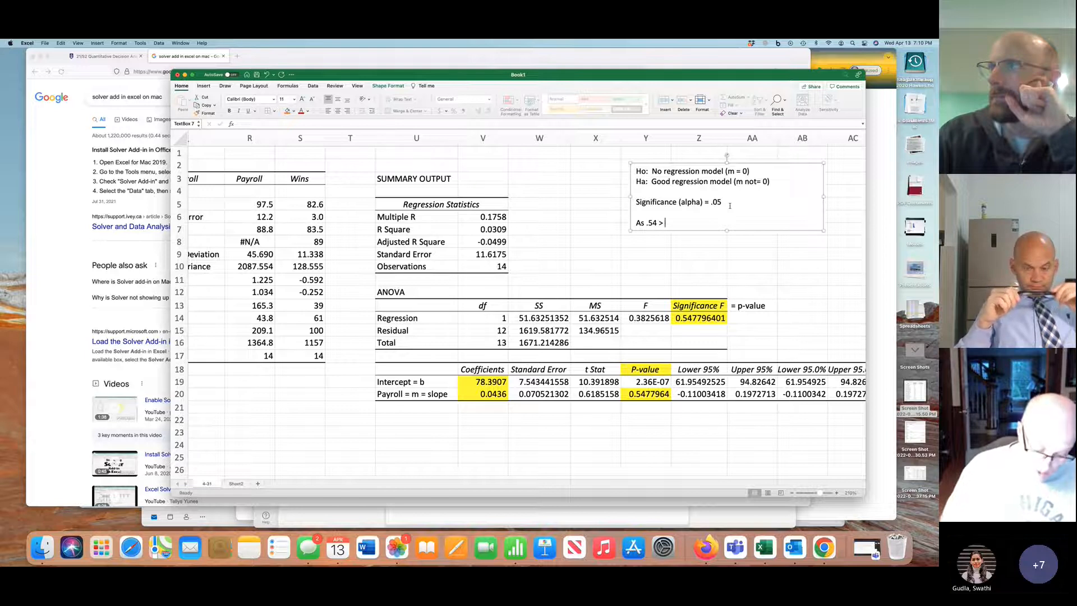
Complete the text box's conclusion line to read "As .54 > .05 we do not evidence to reject Ho"
{"action": "type", "text": "05"}
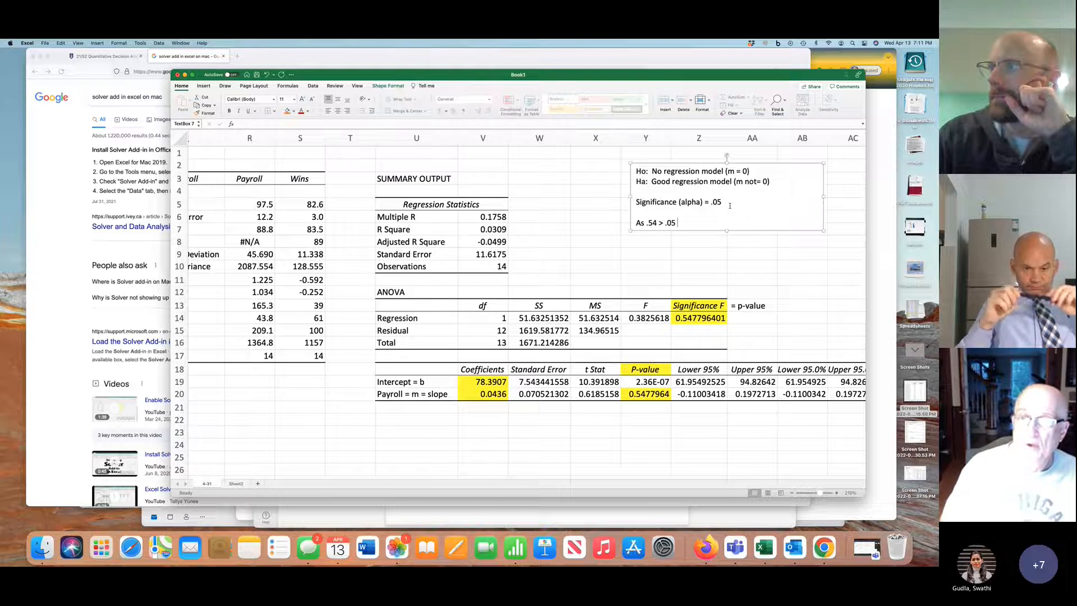
{"action": "type", "text": " we d"}
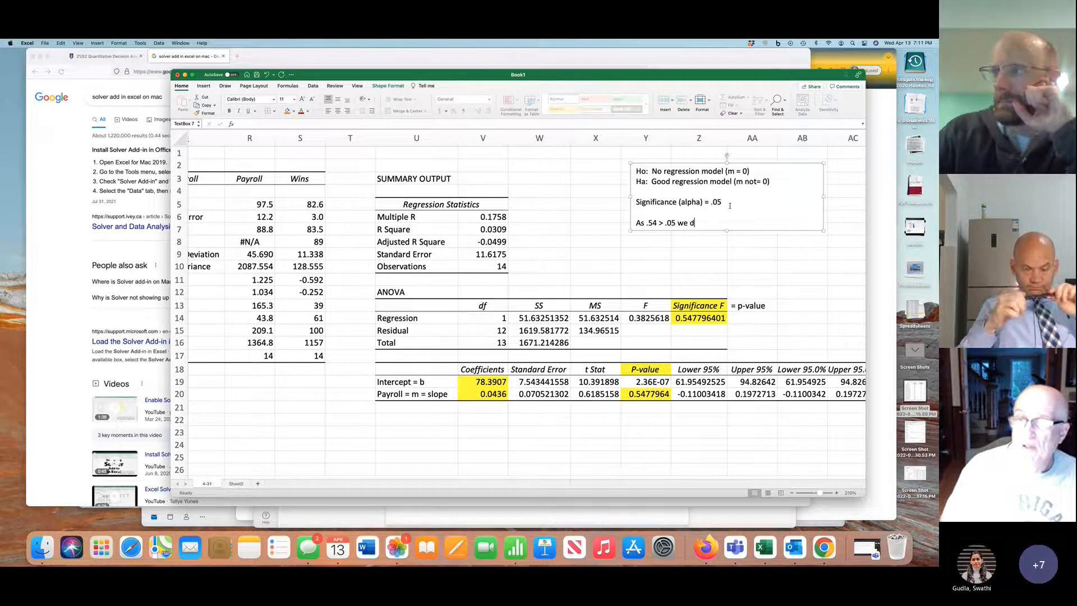
{"action": "type", "text": "o not e"}
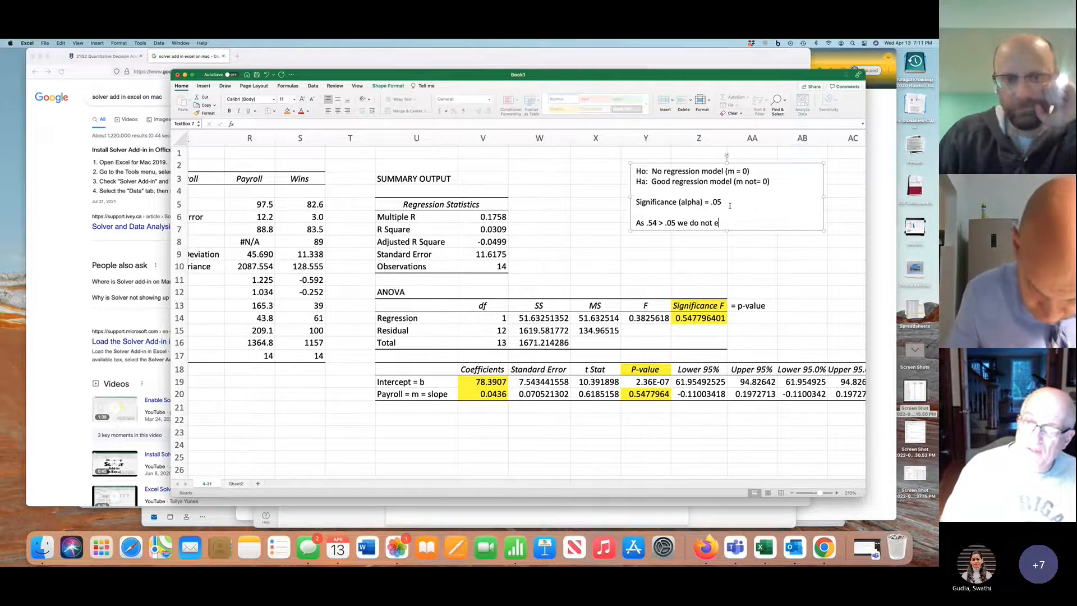
{"action": "type", "text": "vidence to rej"}
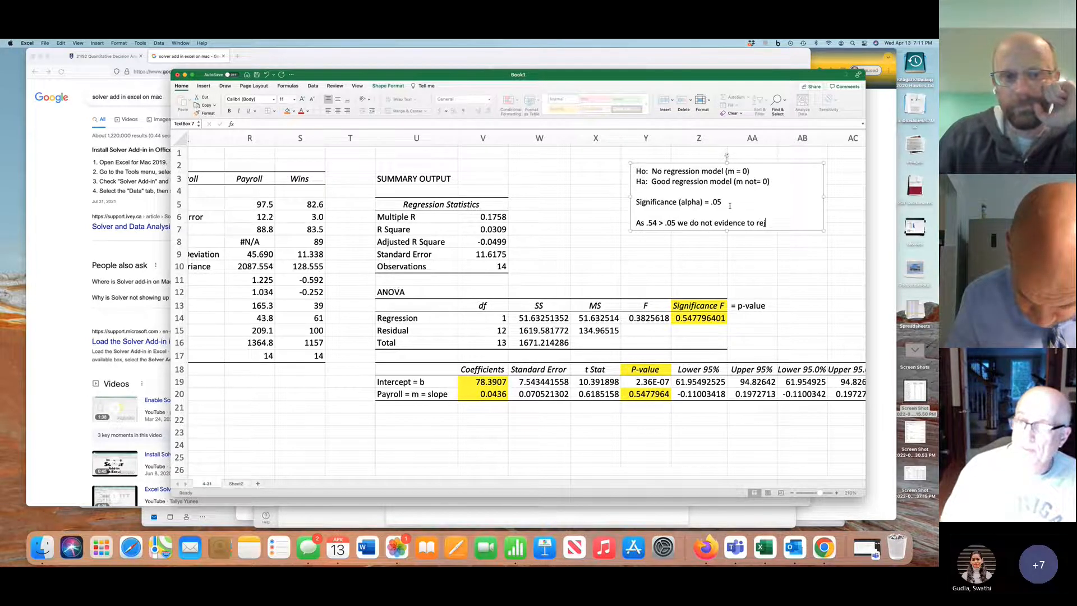
{"action": "type", "text": "ect the H"}
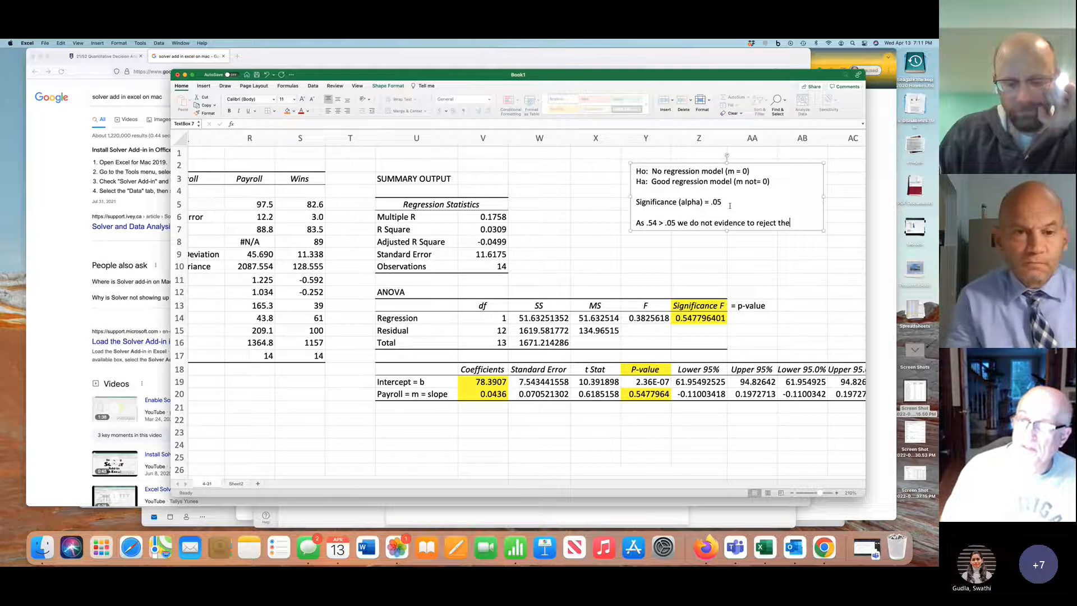
{"action": "key", "text": "BackSpace"}
{"action": "key", "text": "BackSpace"}
{"action": "key", "text": "BackSpace"}
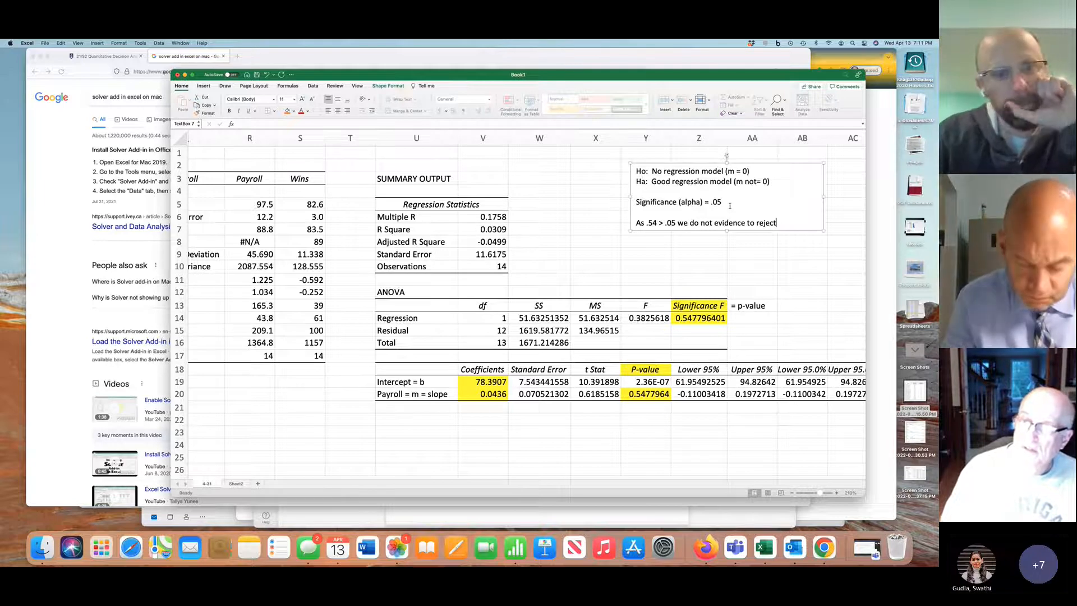
{"action": "type", "text": "H"}
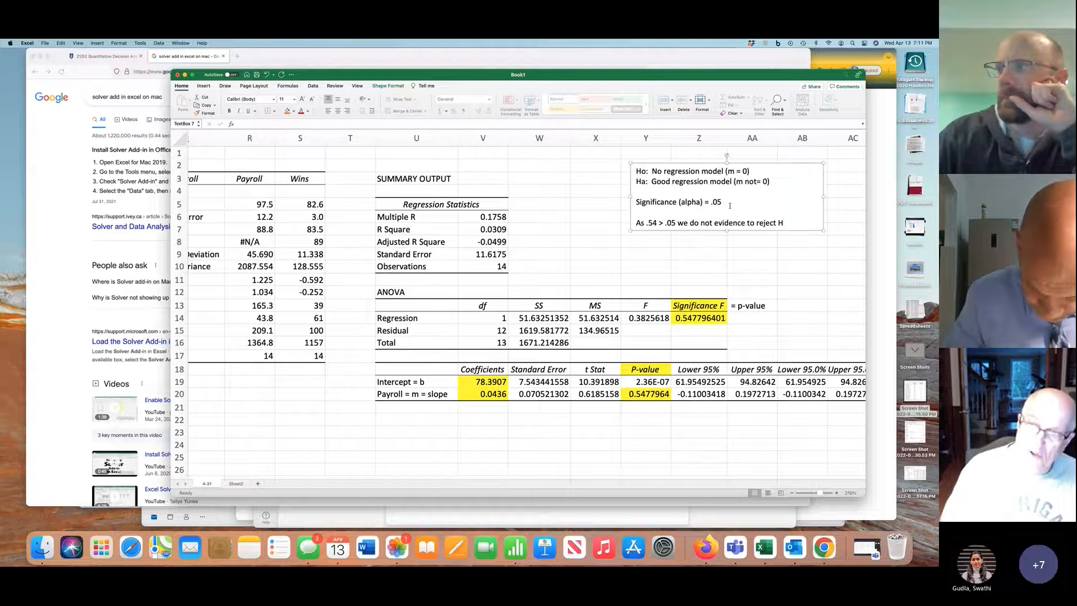
{"action": "type", "text": "o"}
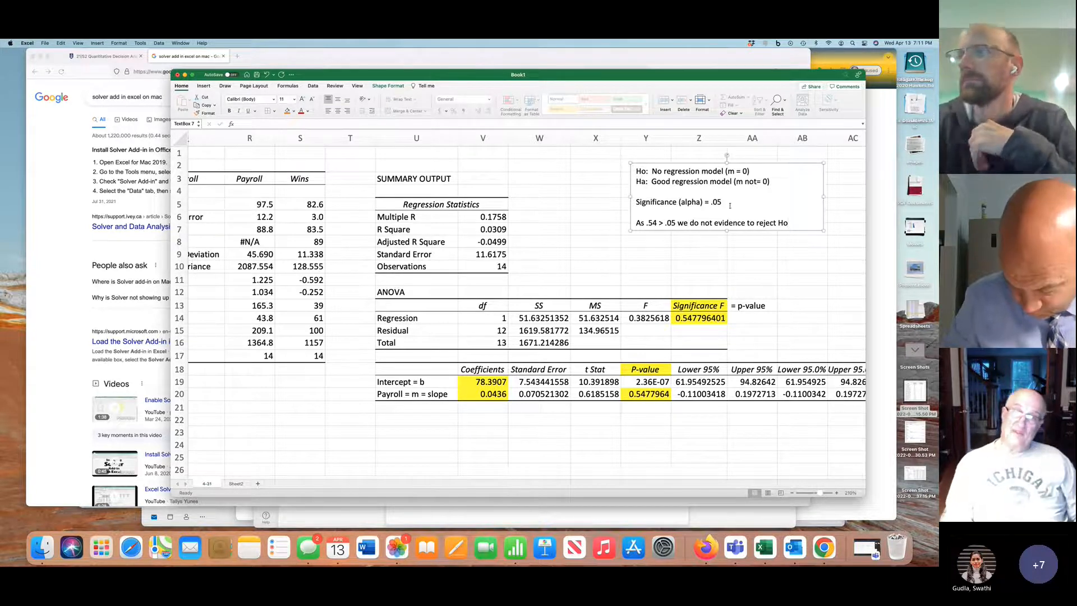
Highlight the R Square label and its value in U7:V7 of the regression statistics yellow
{"action": "left_click", "coordinate": [430, 229]}
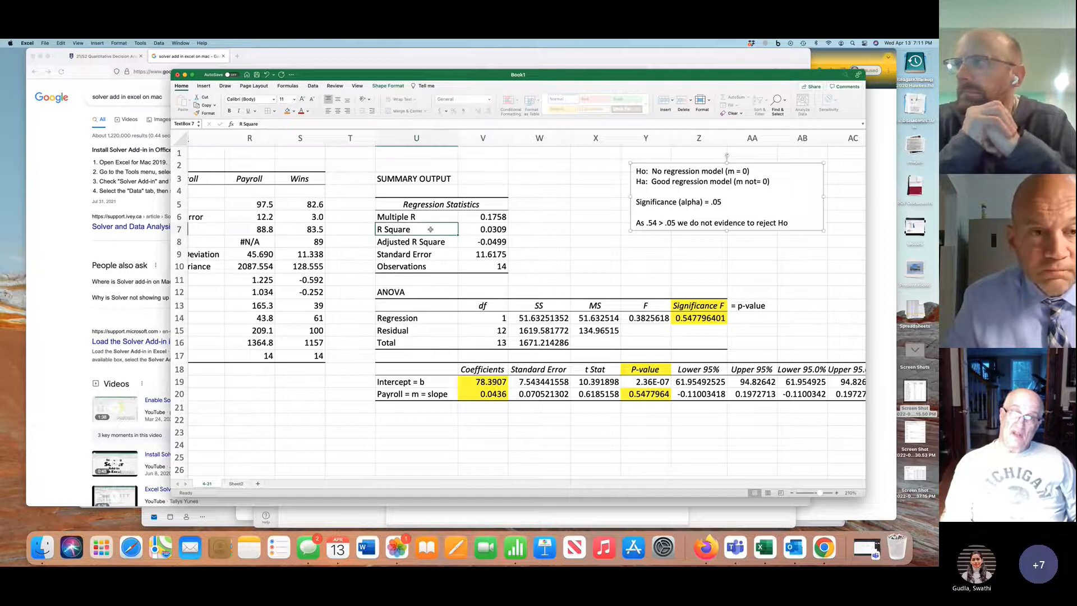
{"action": "left_click_drag", "start_coordinate": [430, 229], "coordinate": [477, 229]}
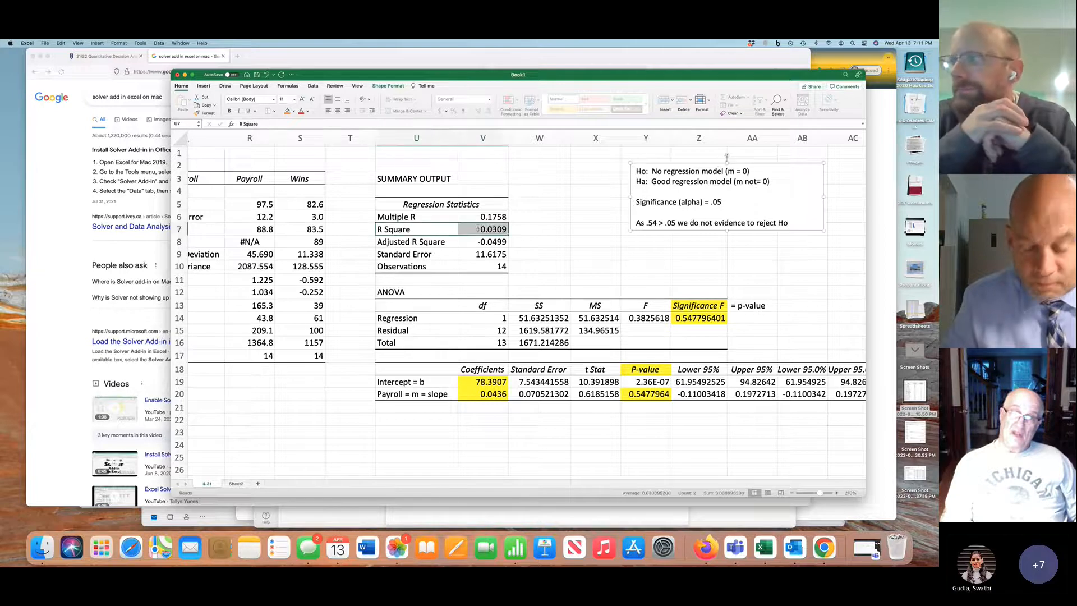
{"action": "left_click", "coordinate": [288, 112]}
Compare the Wins v Payroll chart's trendline equation and R² with the regression output's R Square, coefficients and significance values
{"action": "scroll", "coordinate": [404, 302], "scroll_direction": "left", "scroll_amount": 15}
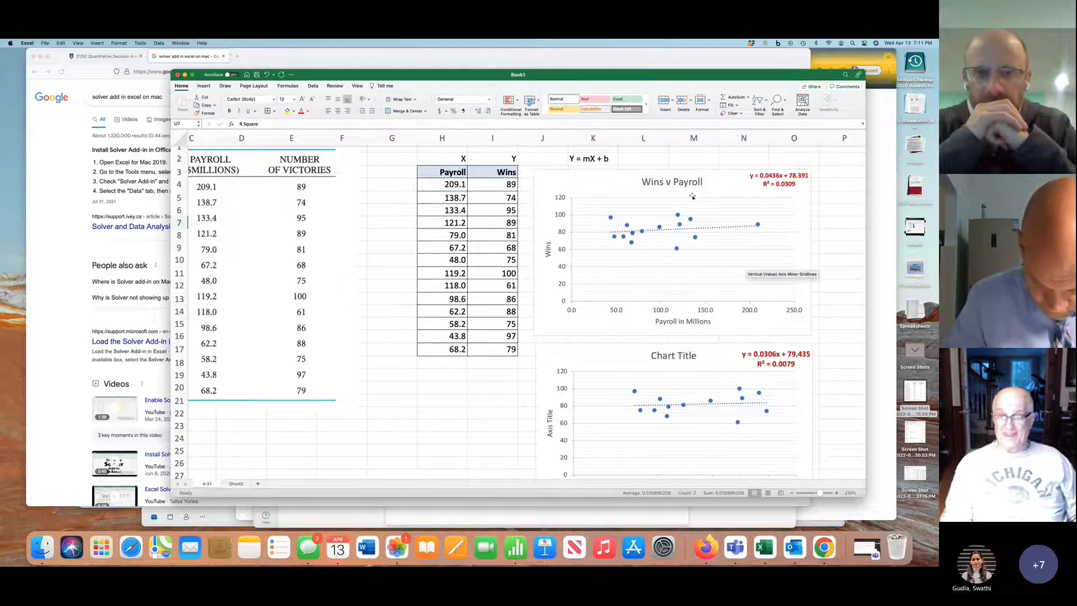
{"action": "scroll", "coordinate": [720, 237], "scroll_direction": "right", "scroll_amount": 10}
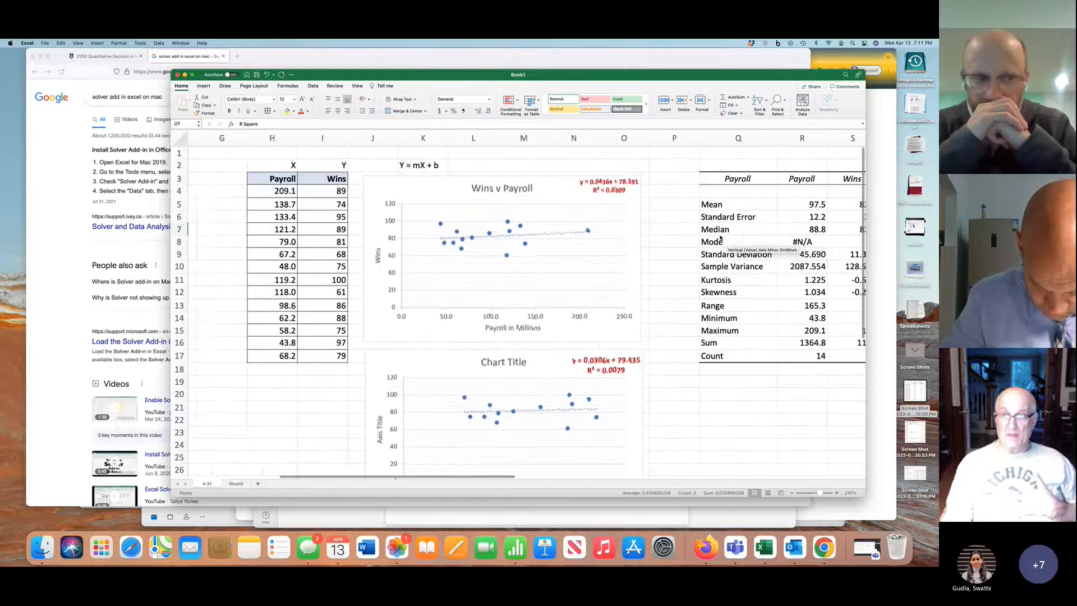
{"action": "scroll", "coordinate": [720, 237], "scroll_direction": "right", "scroll_amount": 2}
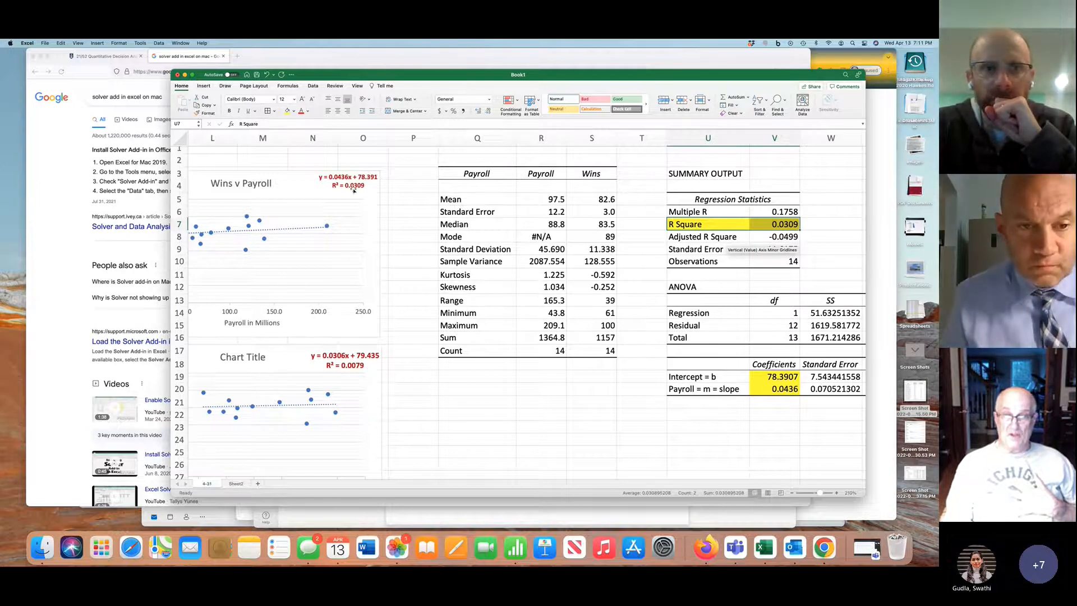
{"action": "scroll", "coordinate": [353, 191], "scroll_direction": "right", "scroll_amount": 5}
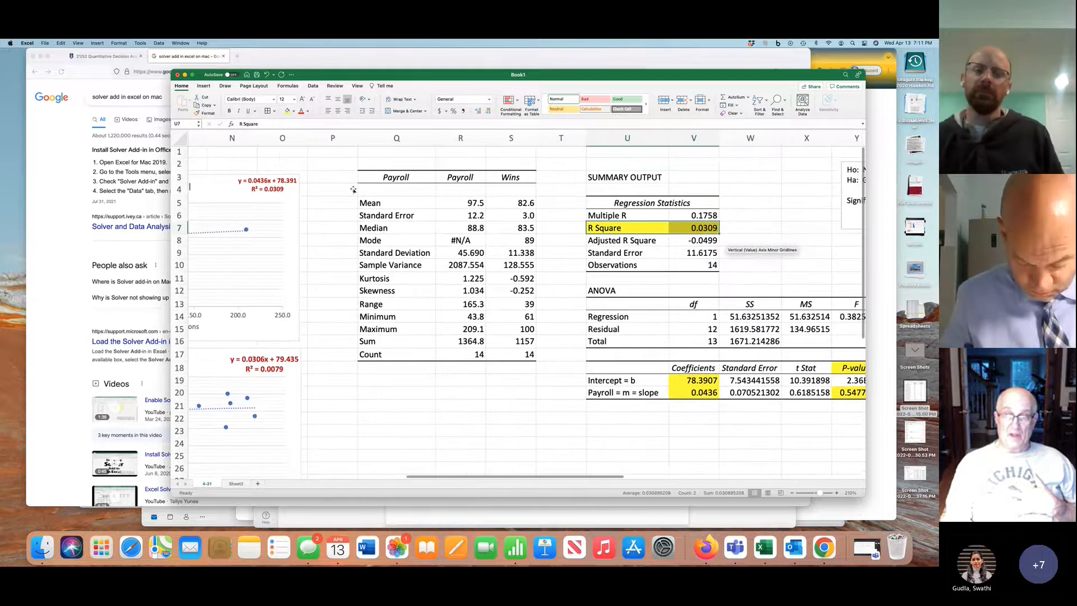
{"action": "scroll", "coordinate": [353, 189], "scroll_direction": "right", "scroll_amount": 5}
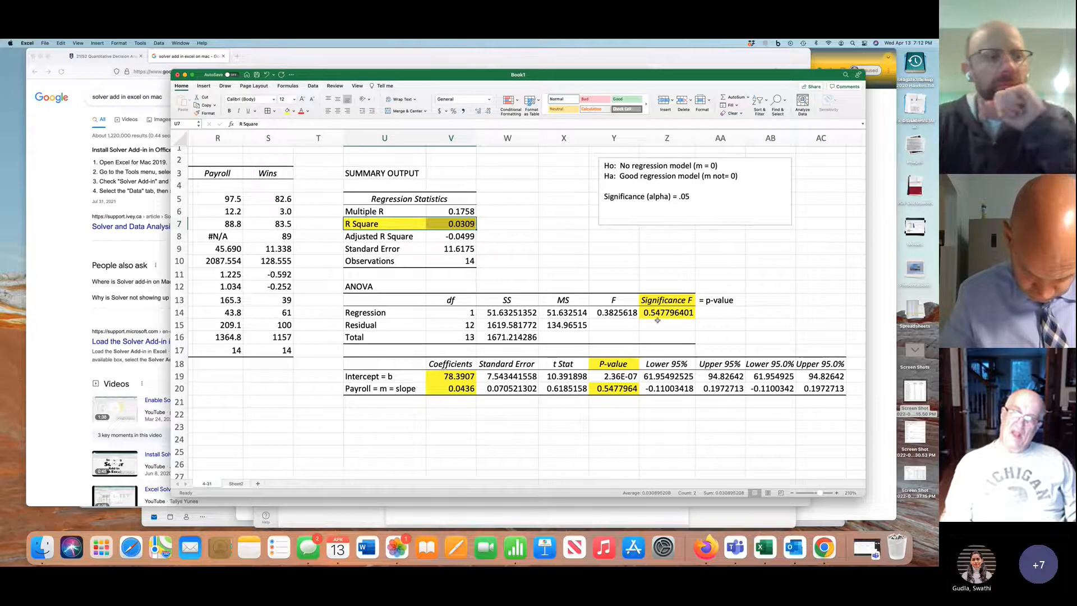
{"action": "scroll", "coordinate": [657, 319], "scroll_direction": "right", "scroll_amount": 2}
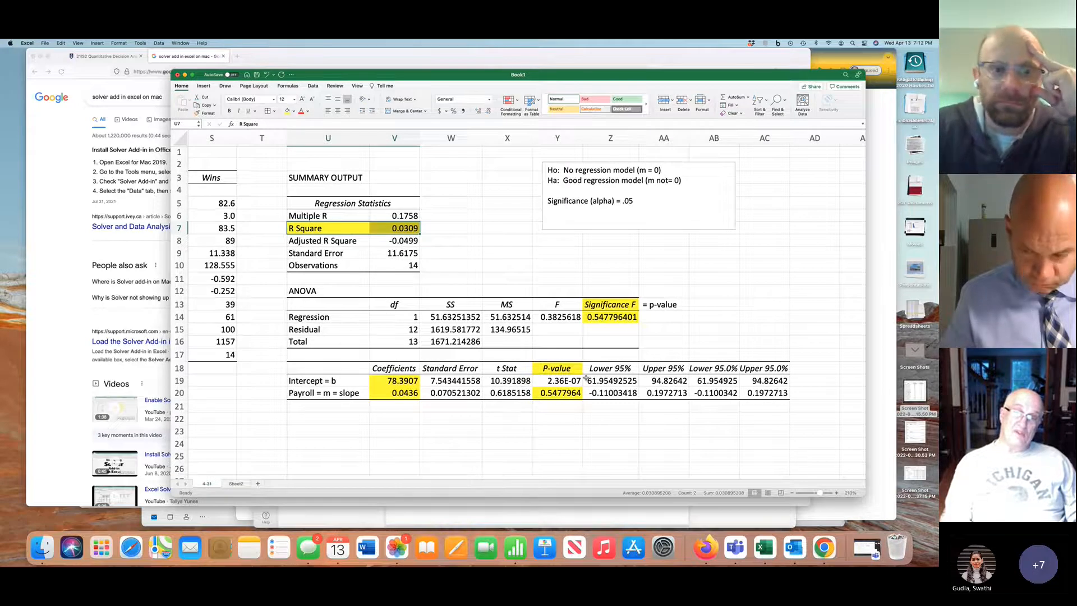
{"action": "scroll", "coordinate": [586, 377], "scroll_direction": "left", "scroll_amount": 10}
{"action": "scroll", "coordinate": [586, 378], "scroll_direction": "left", "scroll_amount": 4}
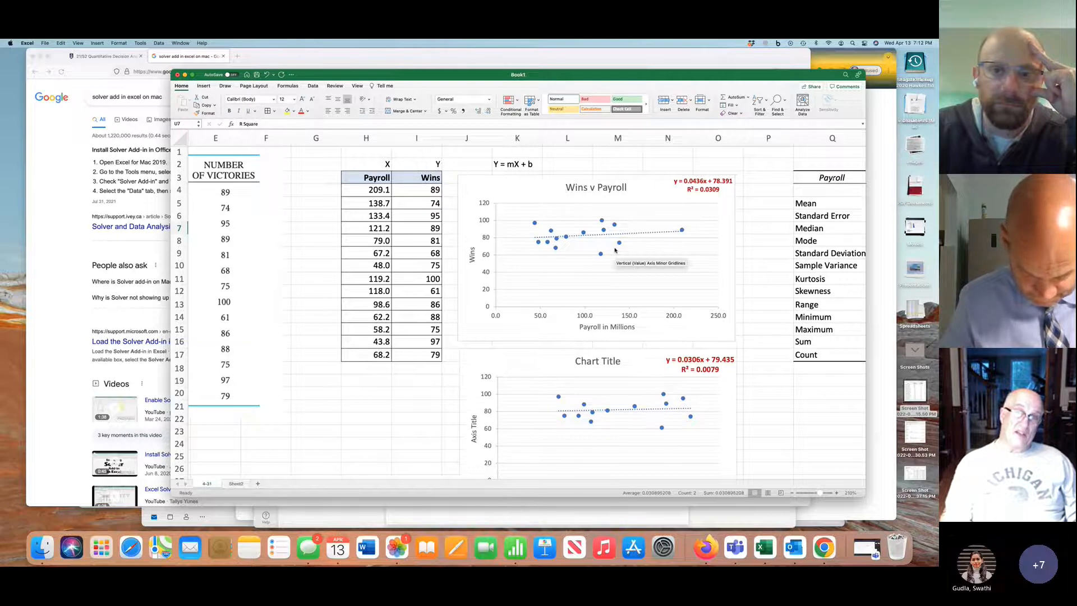
{"action": "scroll", "coordinate": [615, 250], "scroll_direction": "right", "scroll_amount": 10}
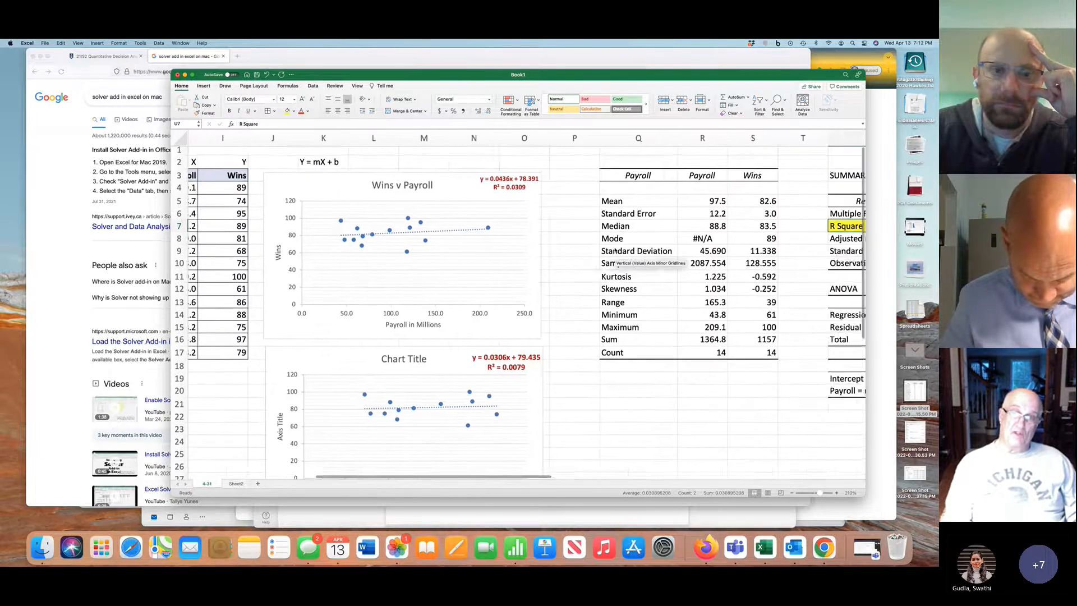
{"action": "scroll", "coordinate": [615, 250], "scroll_direction": "right", "scroll_amount": 5}
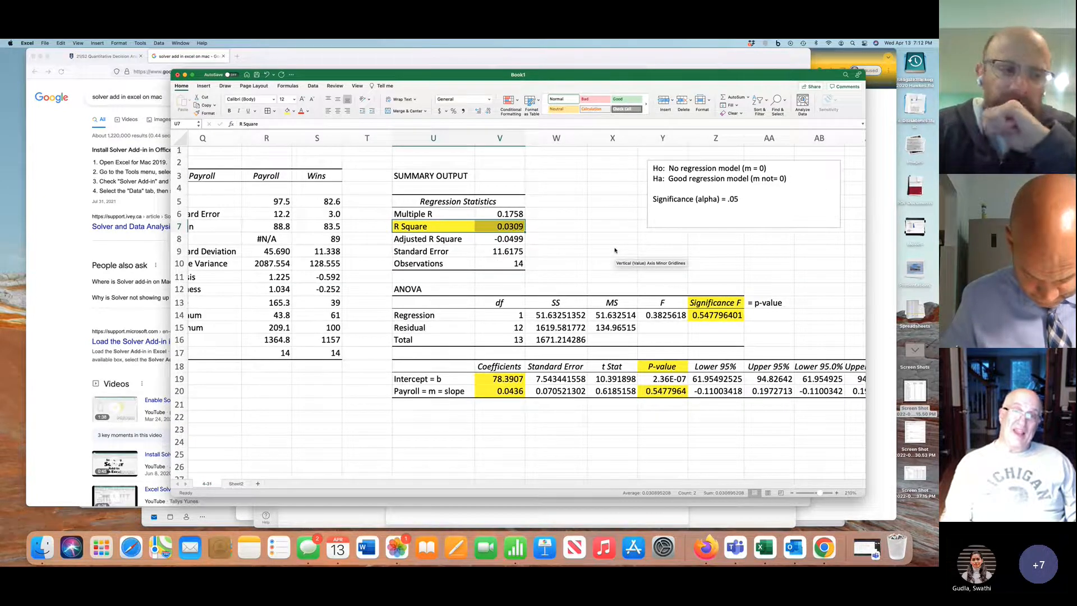
Move the Wins v Payroll chart against the descriptive statistics table and shrink it to a smaller size
{"action": "scroll", "coordinate": [615, 250], "scroll_direction": "left", "scroll_amount": 8}
{"action": "scroll", "coordinate": [615, 250], "scroll_direction": "left", "scroll_amount": 2}
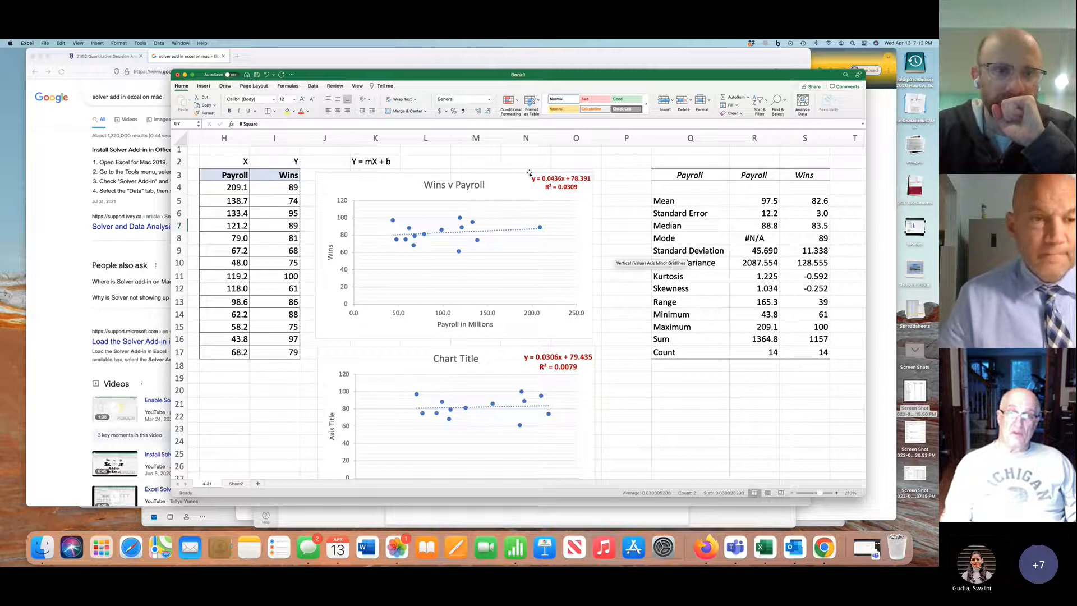
{"action": "left_click_drag", "start_coordinate": [528, 173], "coordinate": [585, 167]}
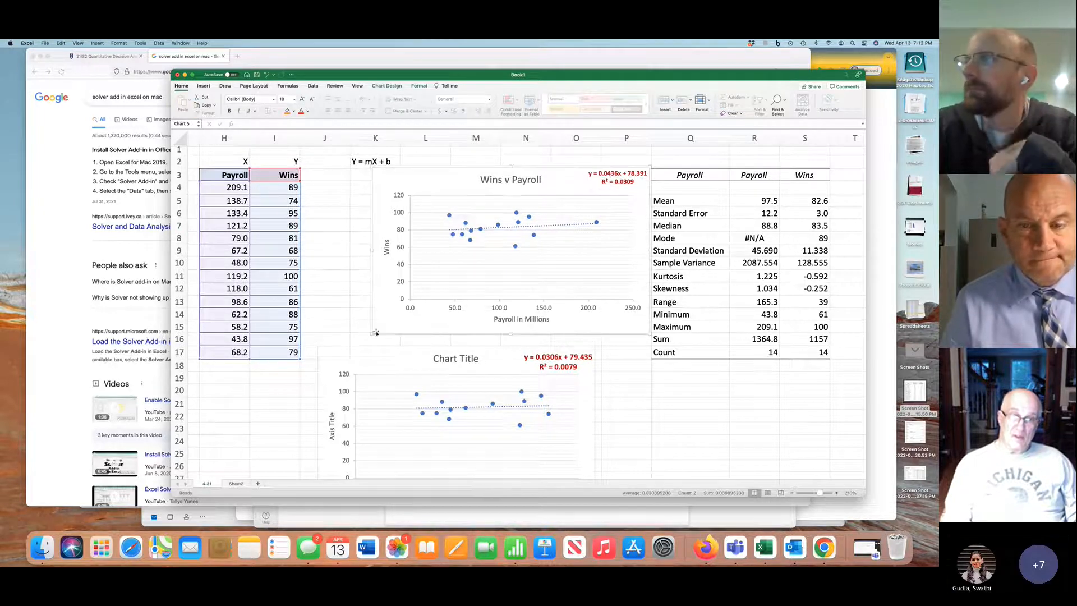
{"action": "left_click_drag", "start_coordinate": [372, 333], "coordinate": [441, 298]}
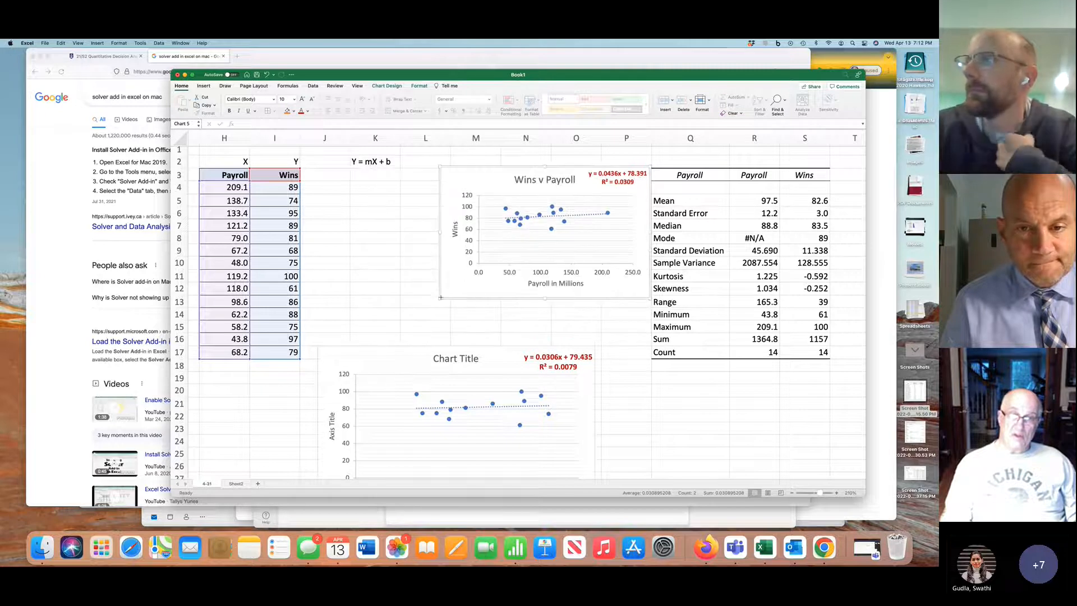
Shrink the second scatter chart and align it directly beneath the Wins v Payroll chart at a similar width
{"action": "left_click", "coordinate": [353, 353]}
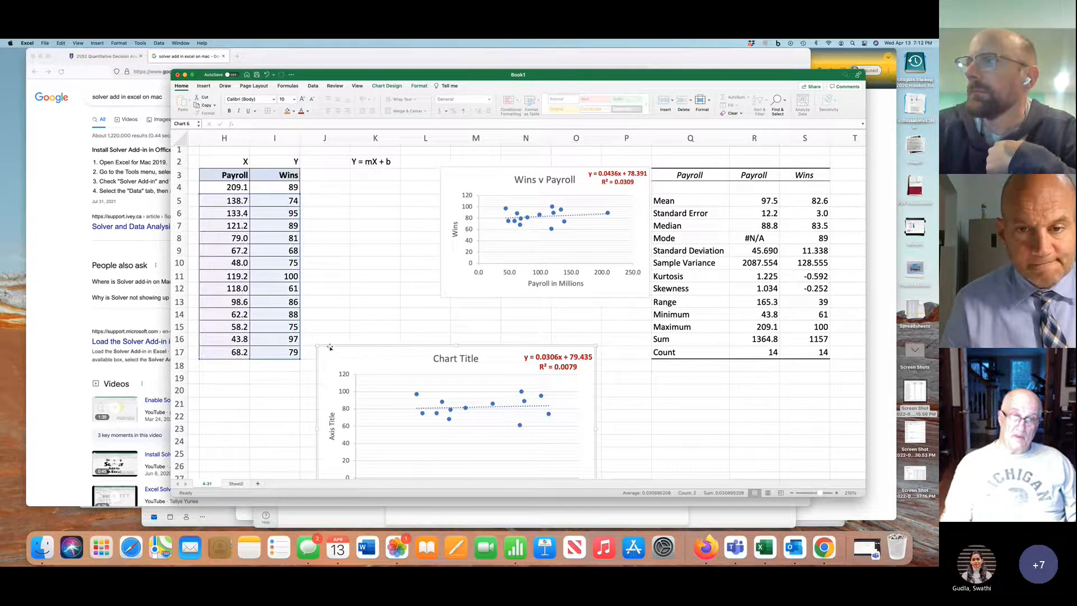
{"action": "left_click_drag", "start_coordinate": [317, 345], "coordinate": [404, 373]}
{"action": "left_click_drag", "start_coordinate": [469, 362], "coordinate": [524, 295]}
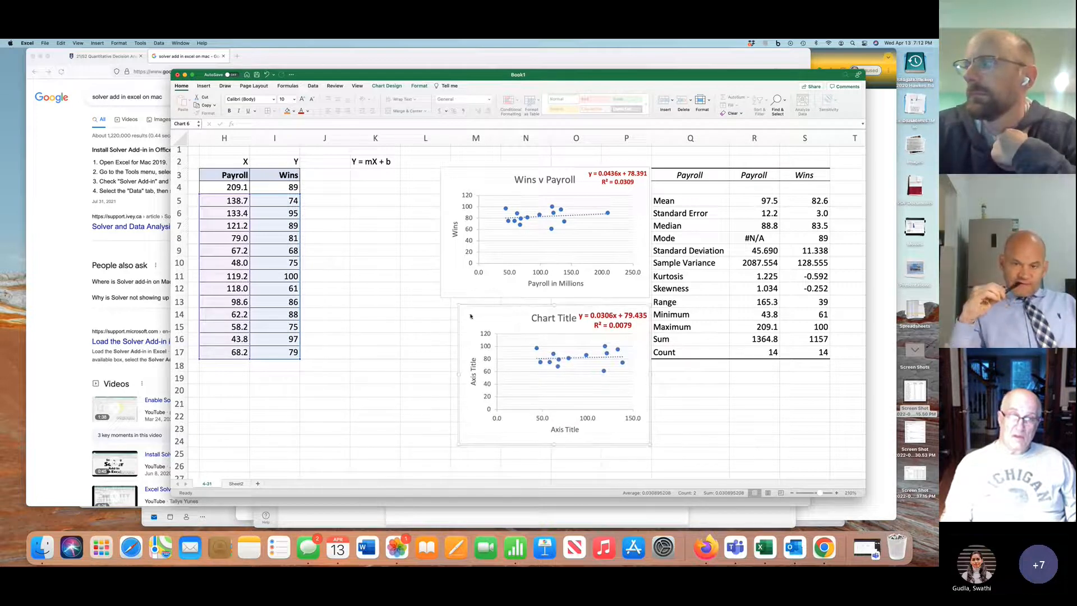
{"action": "left_click_drag", "start_coordinate": [458, 445], "coordinate": [443, 449]}
Delete the "Y = mX + b" label from cell K2
{"action": "left_click", "coordinate": [381, 161]}
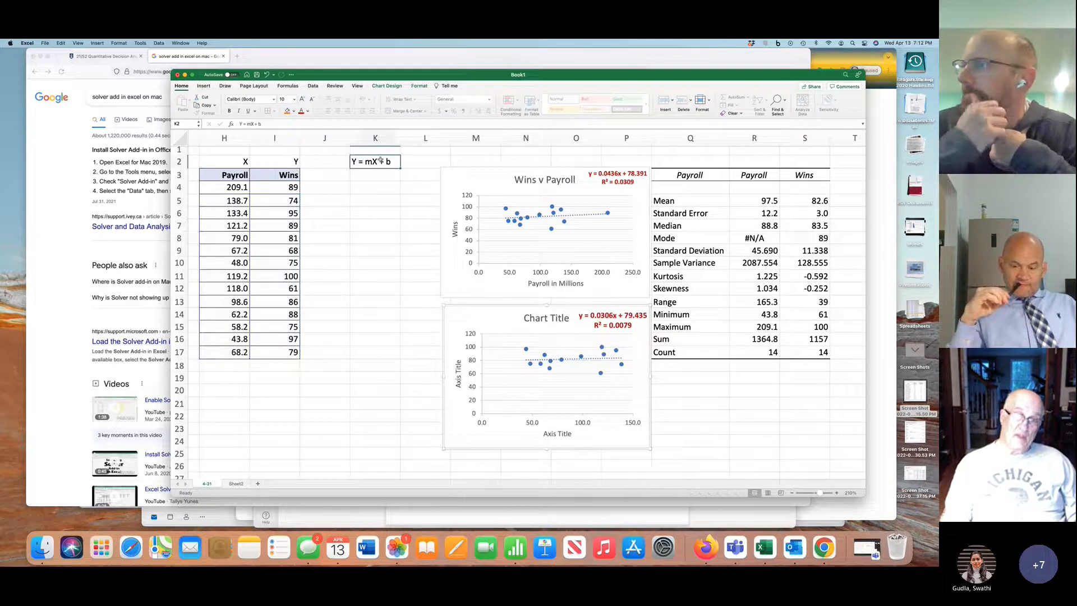
{"action": "key", "text": "Delete"}
{"action": "left_click", "coordinate": [330, 175]}
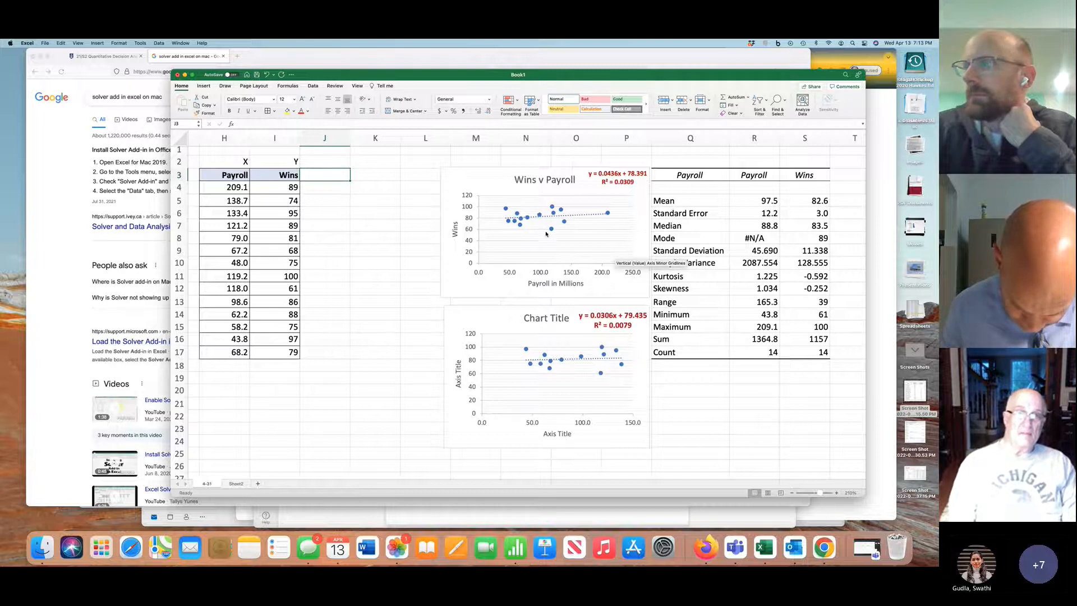
Autofit the widths of the Payroll and Wins data columns, H and I
{"action": "left_click", "coordinate": [247, 135]}
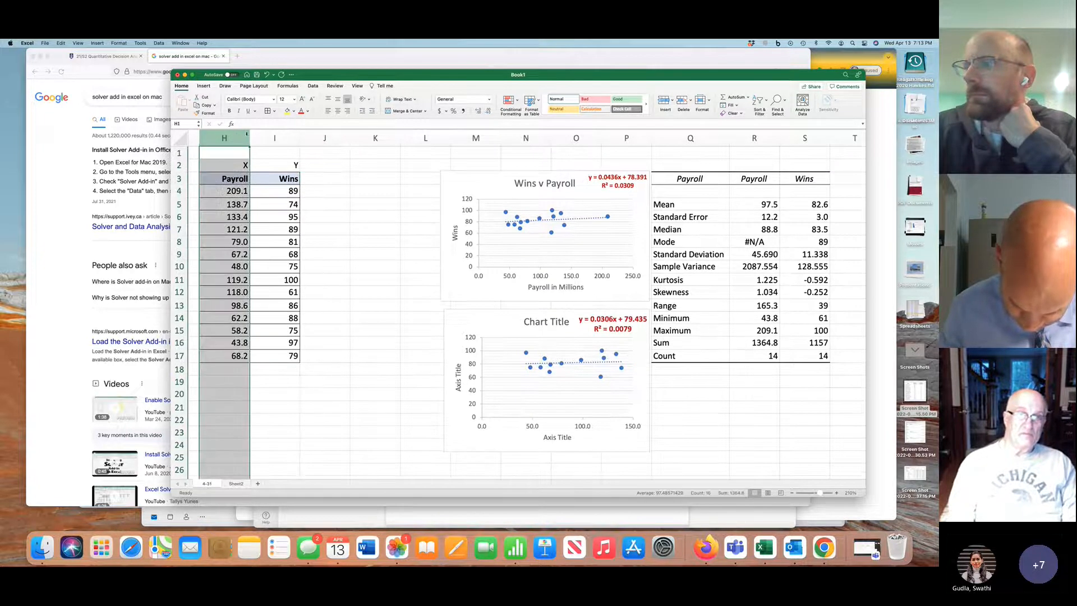
{"action": "double_click", "coordinate": [248, 135]}
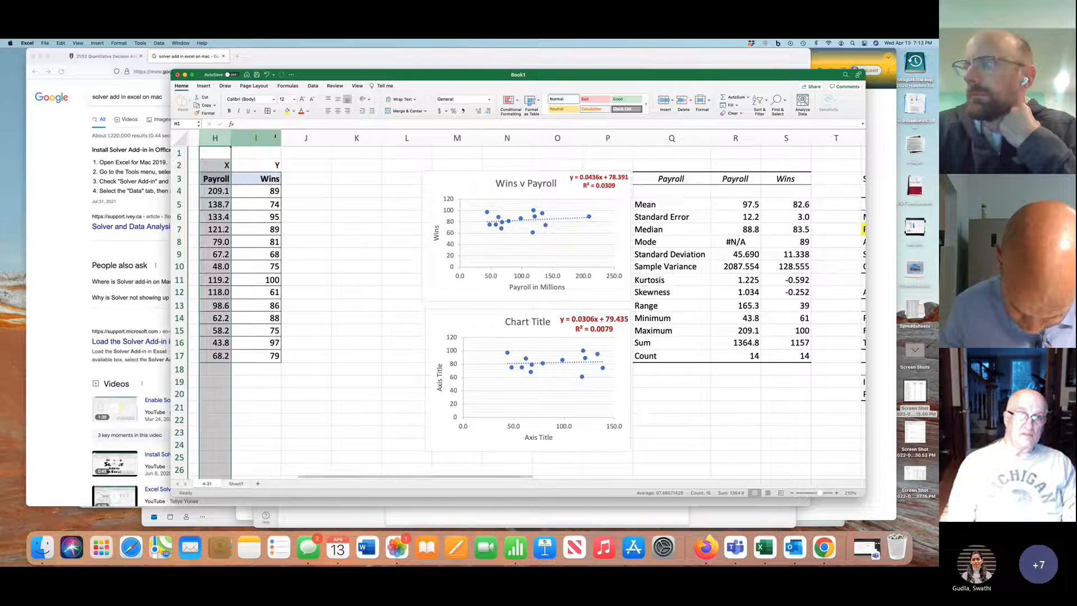
{"action": "left_click", "coordinate": [275, 136]}
{"action": "double_click", "coordinate": [280, 137]}
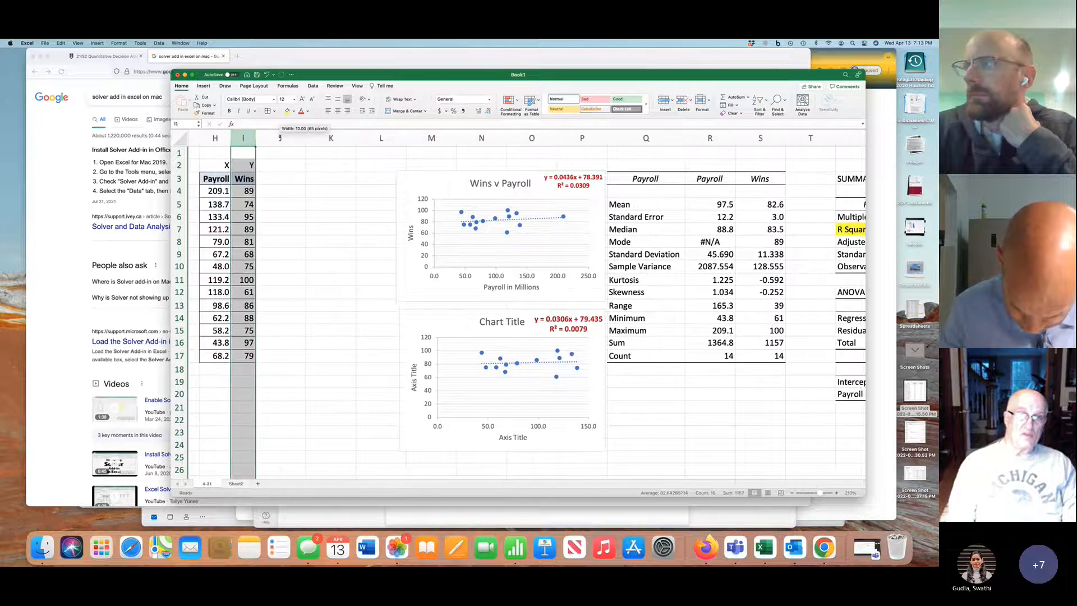
{"action": "left_click", "coordinate": [282, 178]}
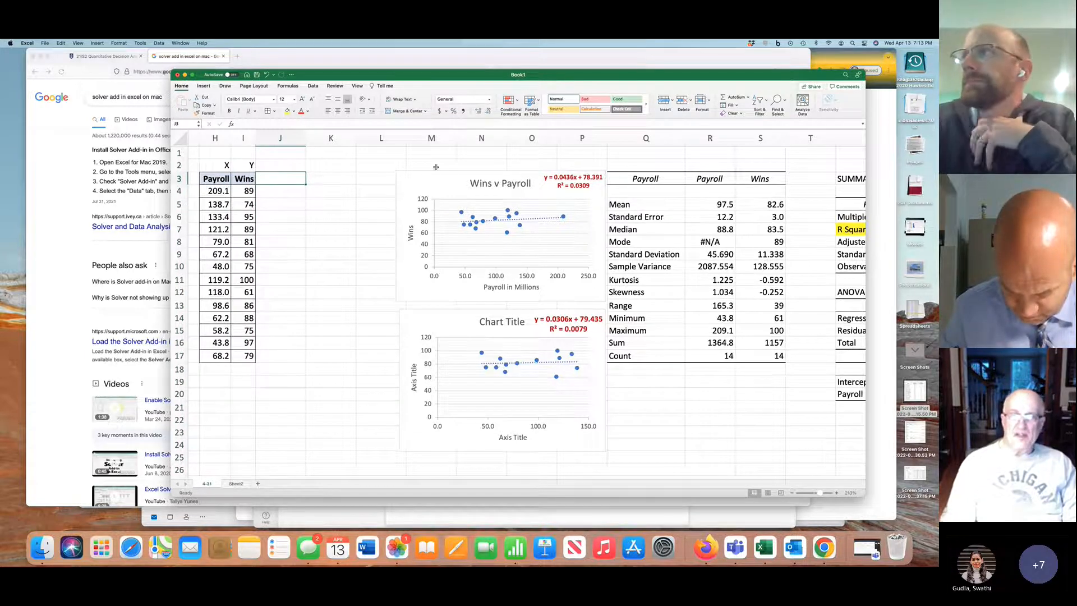
Move both scatter charts and the r-squared explanation text box into a stack below the descriptive statistics table
{"action": "left_click_drag", "start_coordinate": [455, 174], "coordinate": [670, 372]}
{"action": "left_click_drag", "start_coordinate": [505, 309], "coordinate": [721, 495]}
{"action": "scroll", "coordinate": [719, 440], "scroll_direction": "down", "scroll_amount": 1}
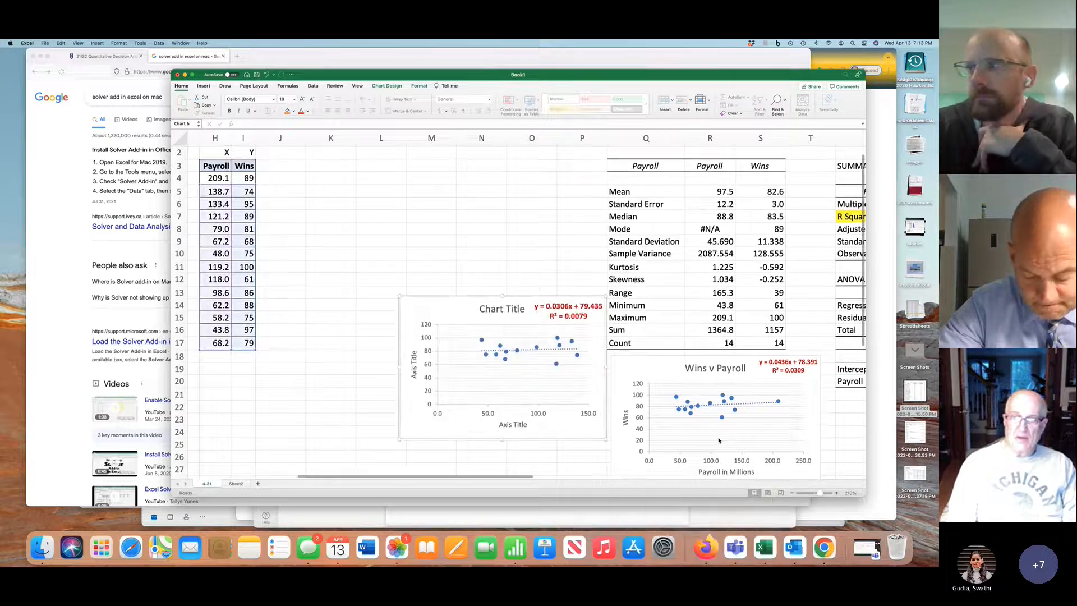
{"action": "scroll", "coordinate": [719, 441], "scroll_direction": "down", "scroll_amount": 10}
{"action": "left_click_drag", "start_coordinate": [571, 183], "coordinate": [779, 376]}
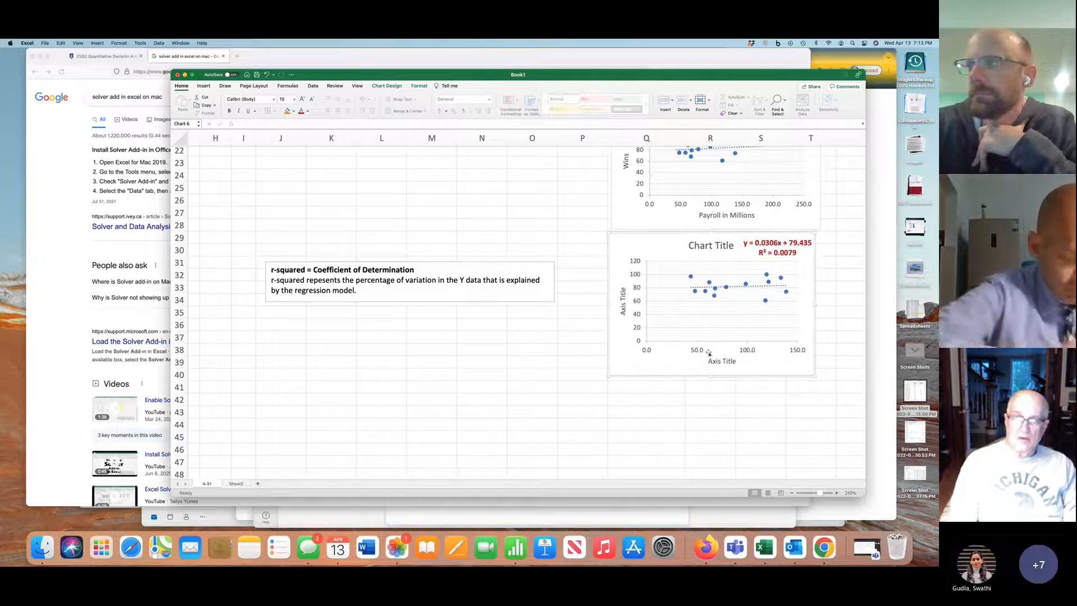
{"action": "left_click", "coordinate": [467, 266]}
{"action": "left_click_drag", "start_coordinate": [465, 262], "coordinate": [782, 389]}
Give columns H through J one equal width, widening the Payroll and Wins data columns
{"action": "scroll", "coordinate": [392, 286], "scroll_direction": "up", "scroll_amount": 10}
{"action": "scroll", "coordinate": [393, 286], "scroll_direction": "left", "scroll_amount": 2}
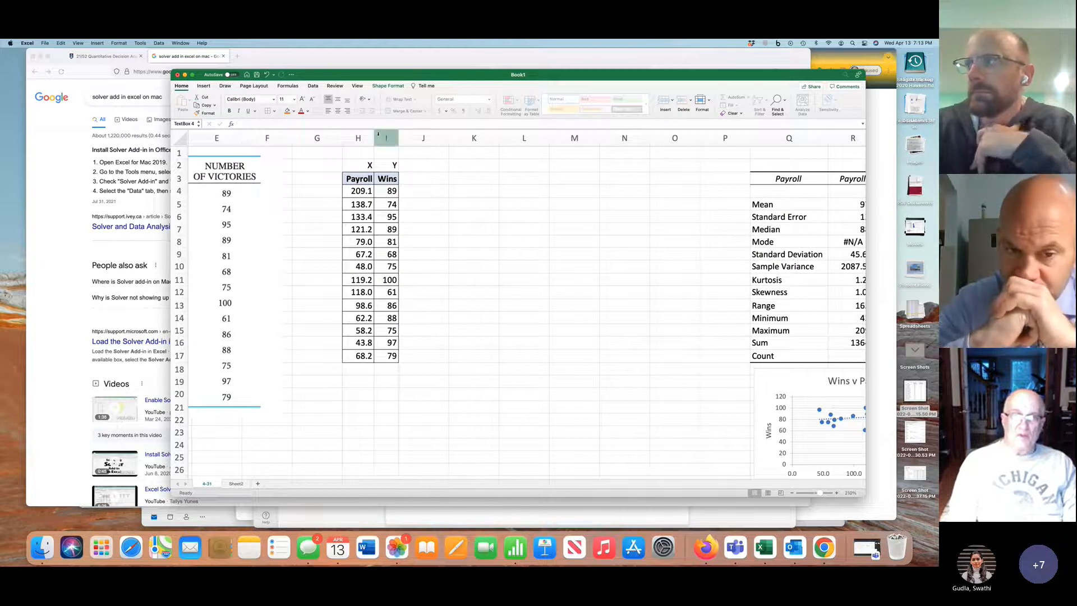
{"action": "left_click_drag", "start_coordinate": [359, 137], "coordinate": [432, 135]}
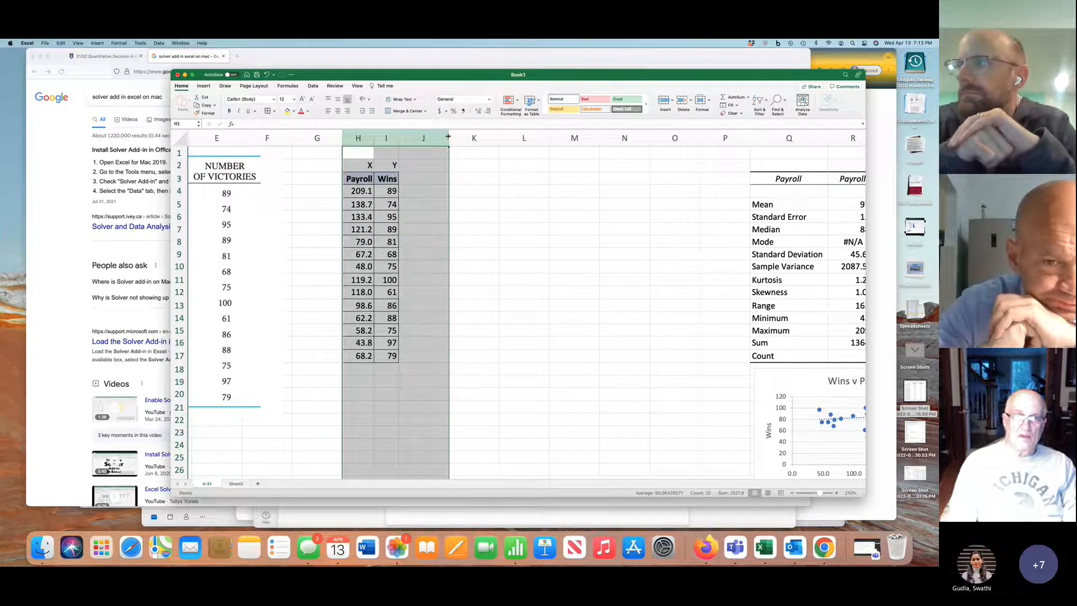
{"action": "left_click_drag", "start_coordinate": [449, 137], "coordinate": [449, 137]}
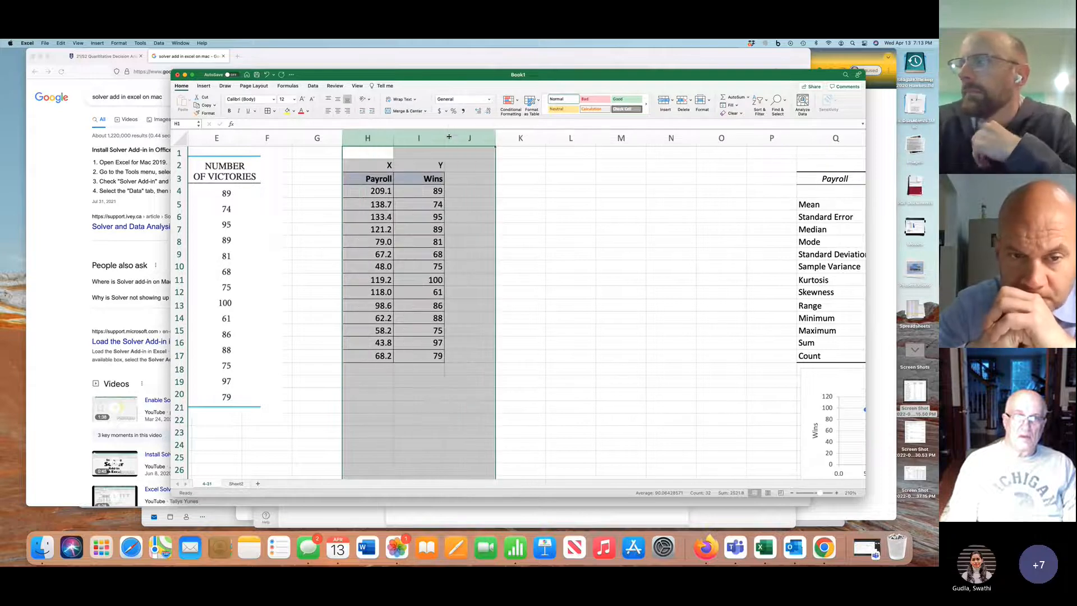
Add a "Predicted Wins" heading in J3 and autofit column J to it
{"action": "left_click", "coordinate": [469, 182]}
{"action": "type", "text": "P"}
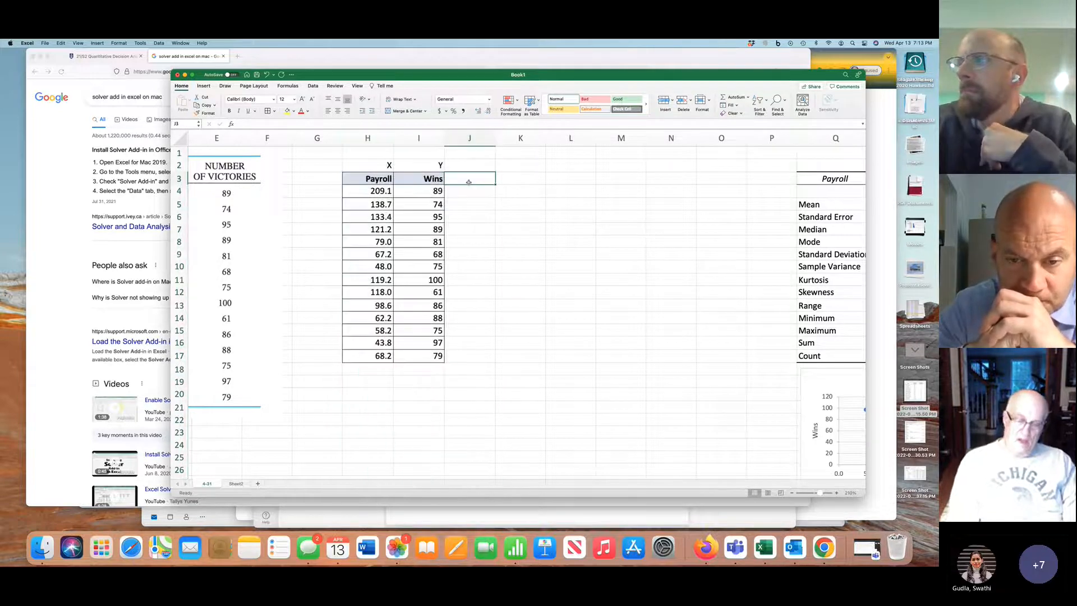
{"action": "type", "text": "red"}
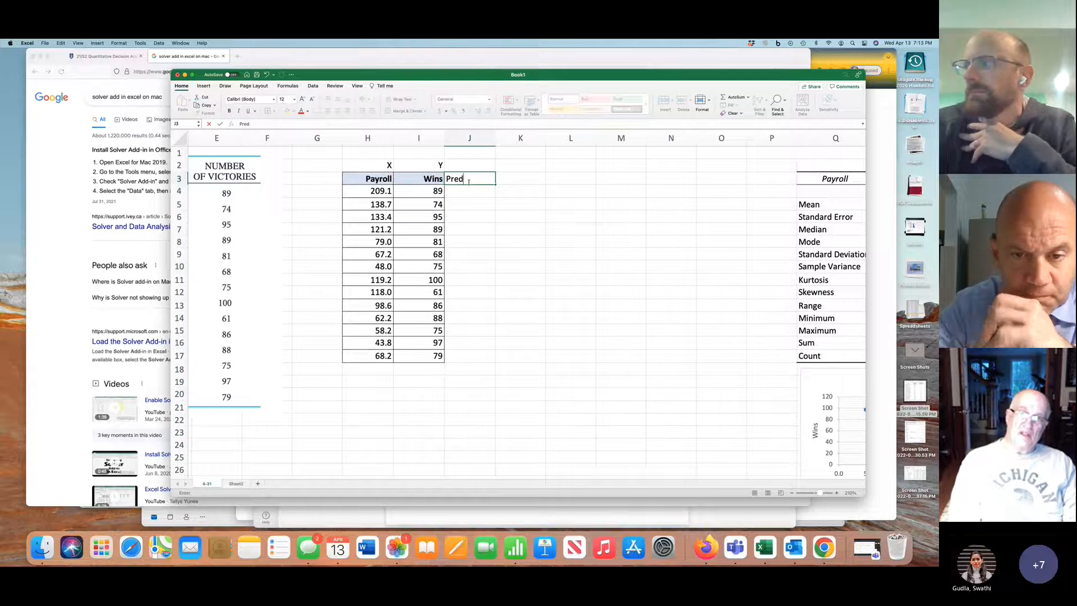
{"action": "type", "text": "icted "}
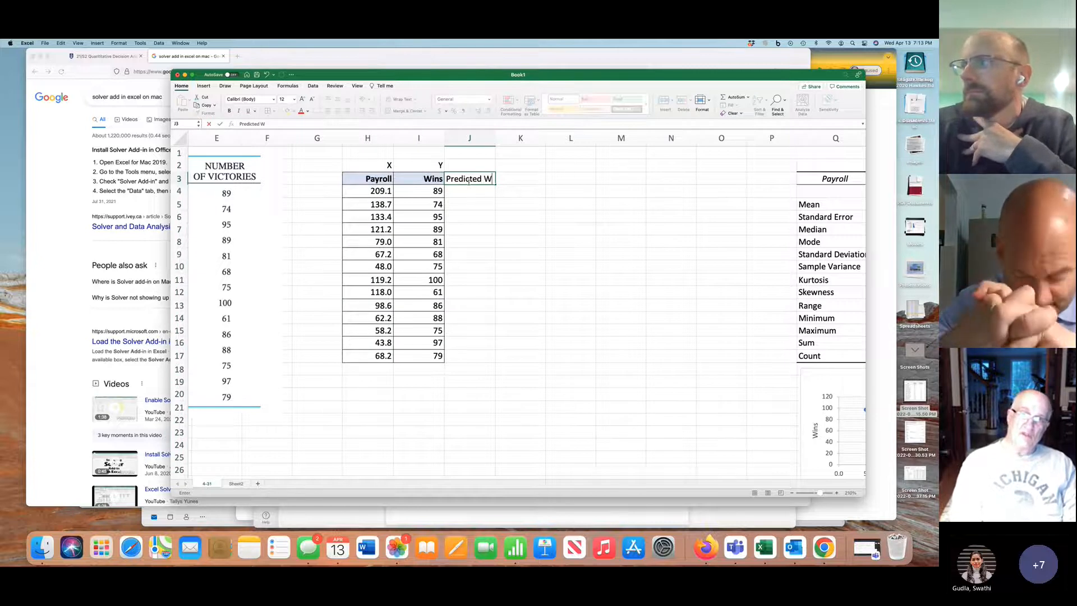
{"action": "type", "text": "Wins"}
{"action": "key", "text": "Return"}
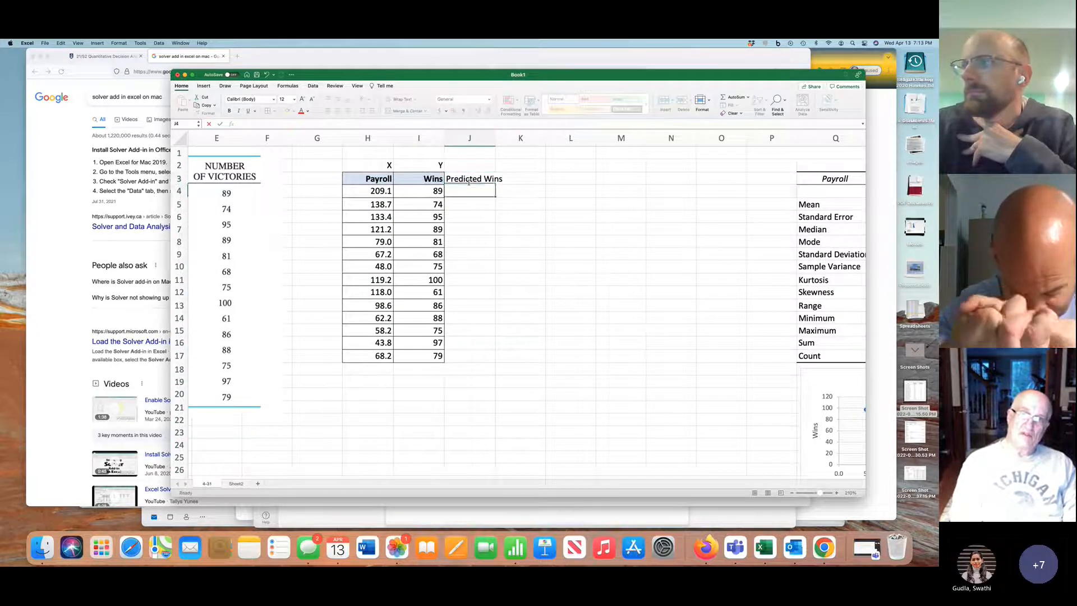
{"action": "double_click", "coordinate": [495, 138]}
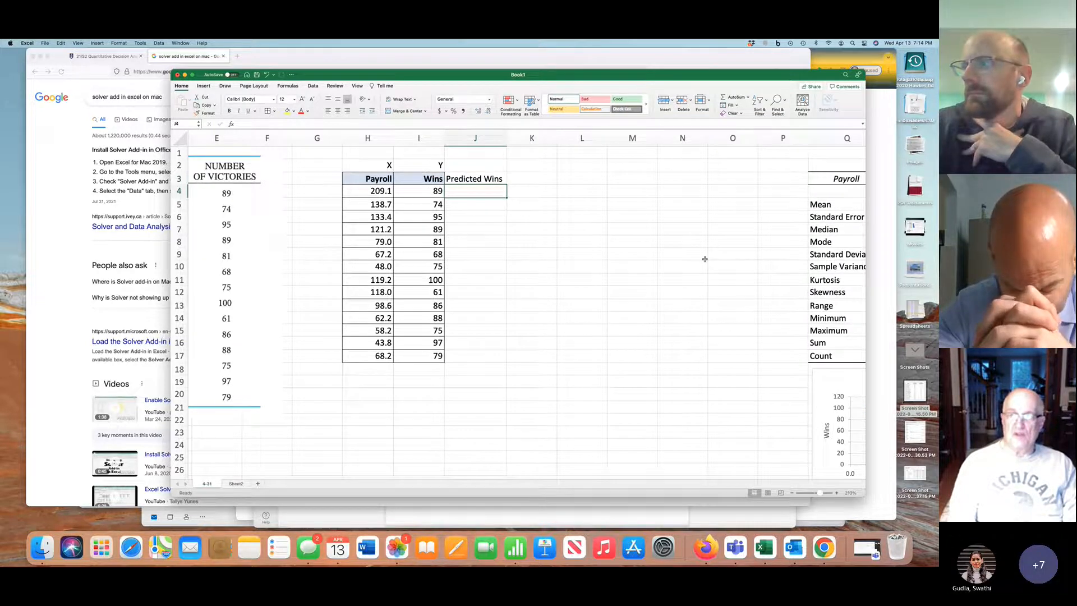
Calculate the first predicted wins value in J4 from the chart's trendline equation with =.0436*H4+78.391
{"action": "scroll", "coordinate": [705, 259], "scroll_direction": "right", "scroll_amount": 5}
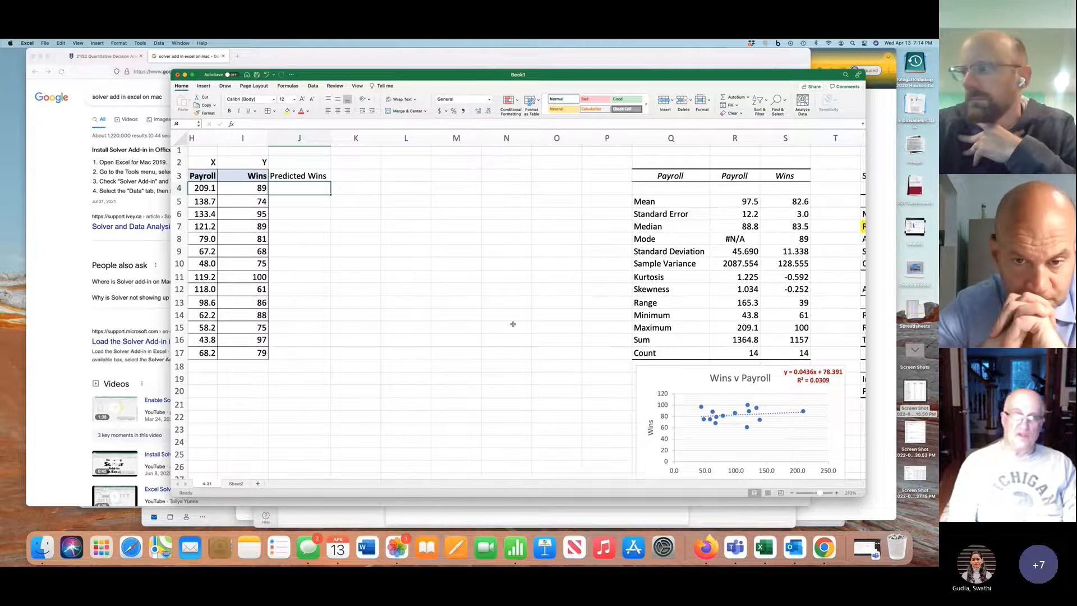
{"action": "scroll", "coordinate": [512, 319], "scroll_direction": "left", "scroll_amount": 3}
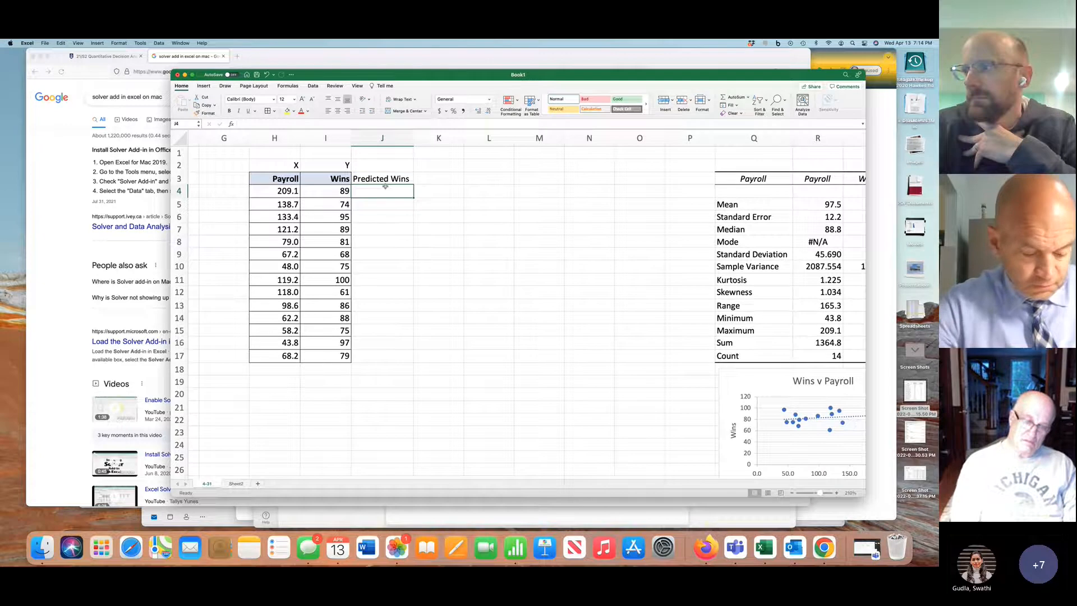
{"action": "type", "text": "=.0436"}
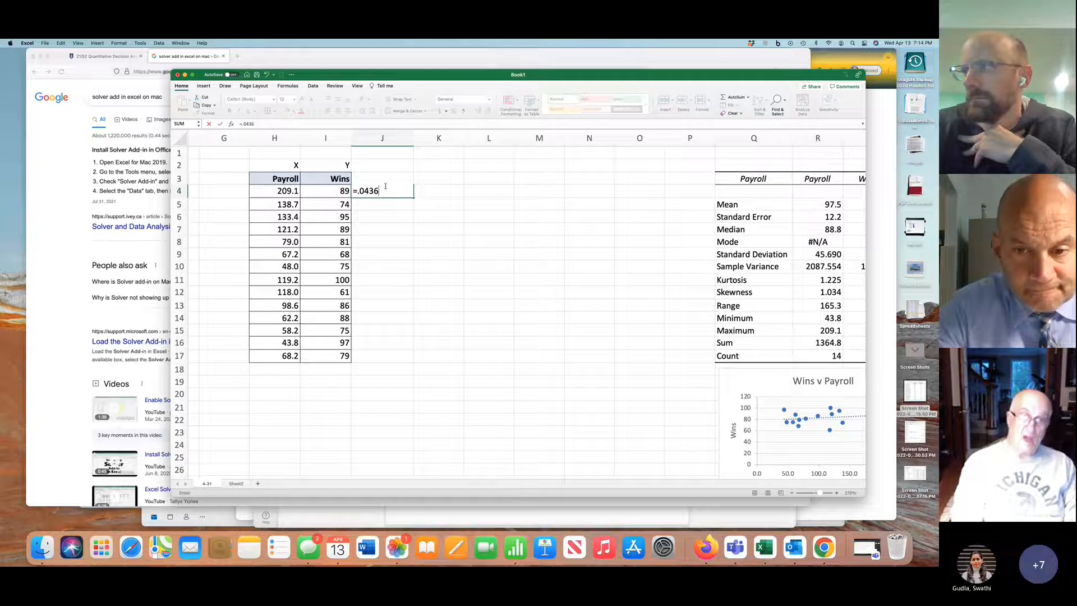
{"action": "type", "text": "*"}
{"action": "left_click", "coordinate": [285, 191]}
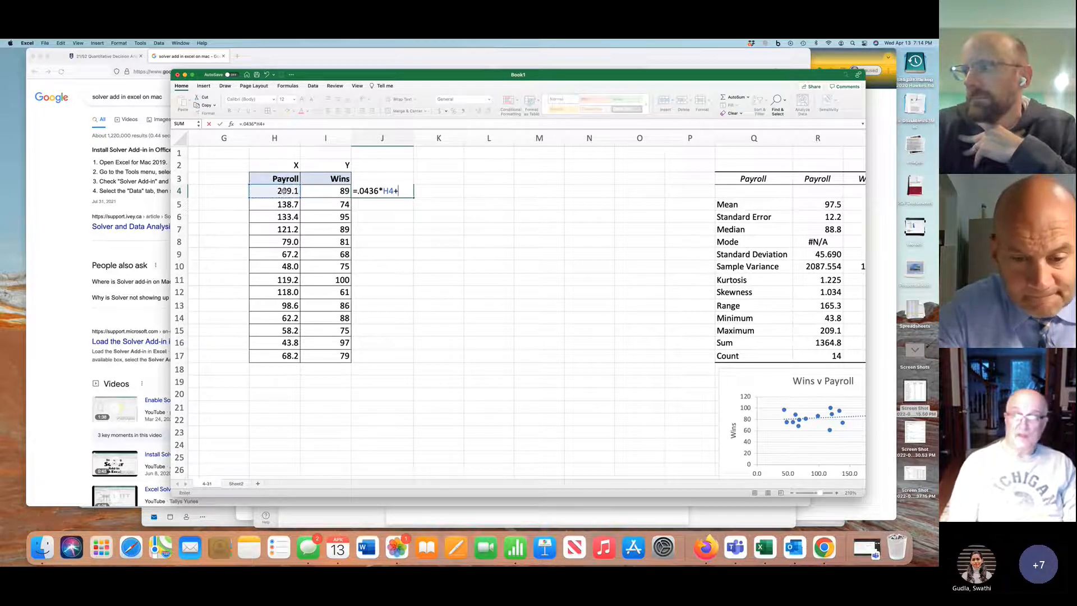
{"action": "scroll", "coordinate": [811, 407], "scroll_direction": "right", "scroll_amount": 3}
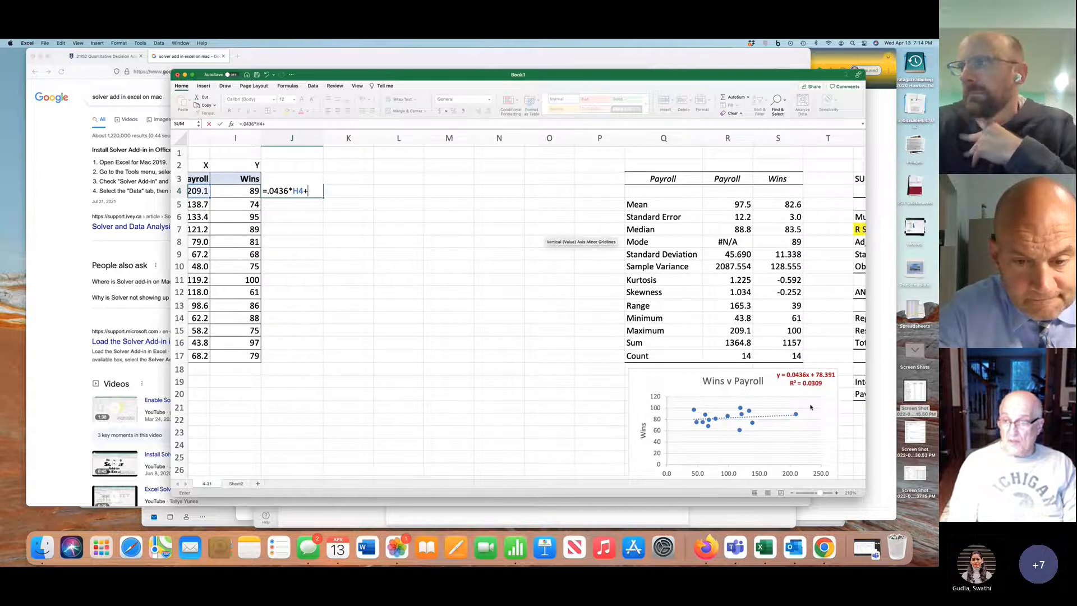
{"action": "scroll", "coordinate": [811, 407], "scroll_direction": "left", "scroll_amount": 3}
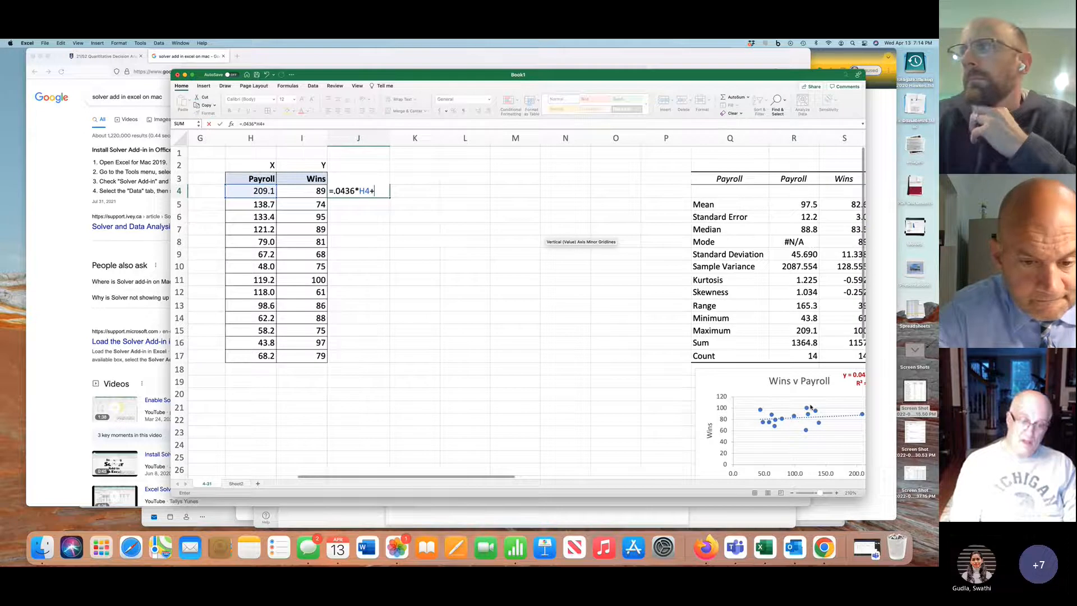
{"action": "type", "text": "78"}
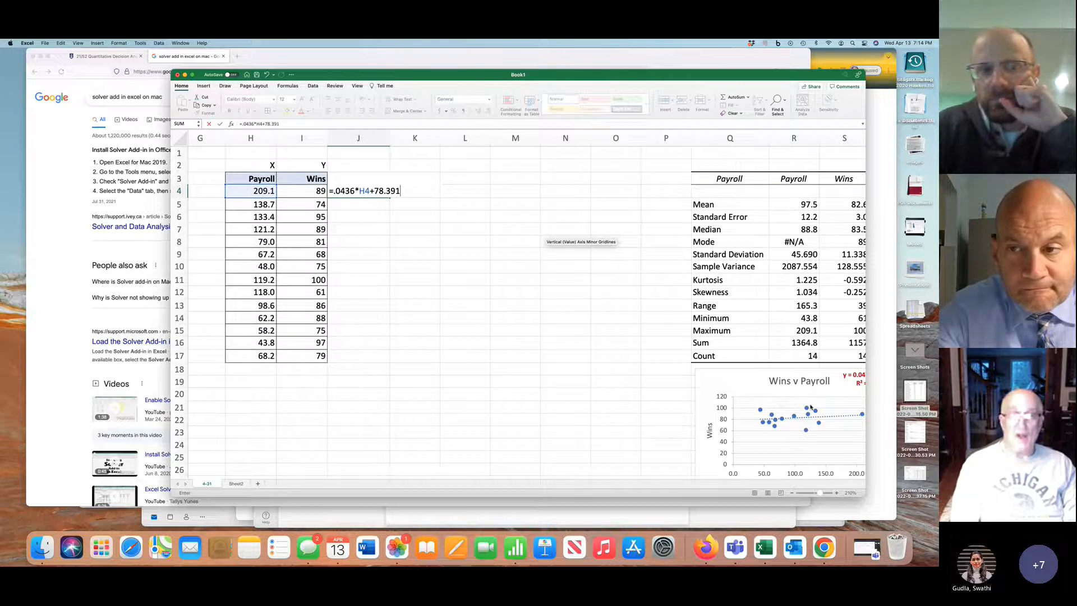
{"action": "type", "text": ".391"}
{"action": "key", "text": "Return"}
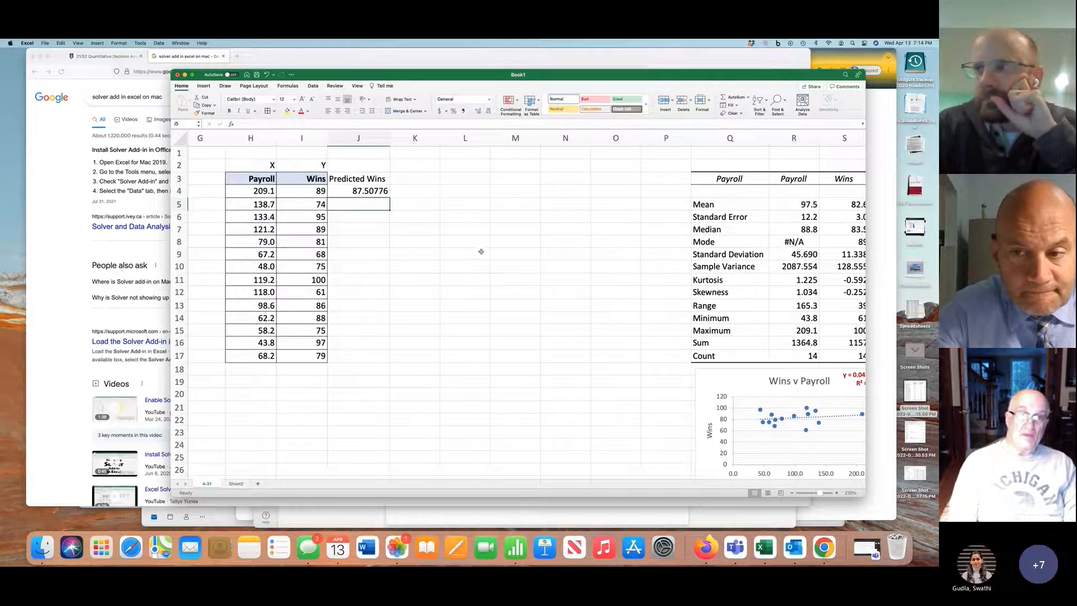
Fill the predicted wins formula from J4 down to J17 and format the values to one decimal place
{"action": "left_click", "coordinate": [376, 190]}
{"action": "left_click_drag", "start_coordinate": [389, 199], "coordinate": [387, 358]}
{"action": "left_click_drag", "start_coordinate": [387, 359], "coordinate": [388, 359]}
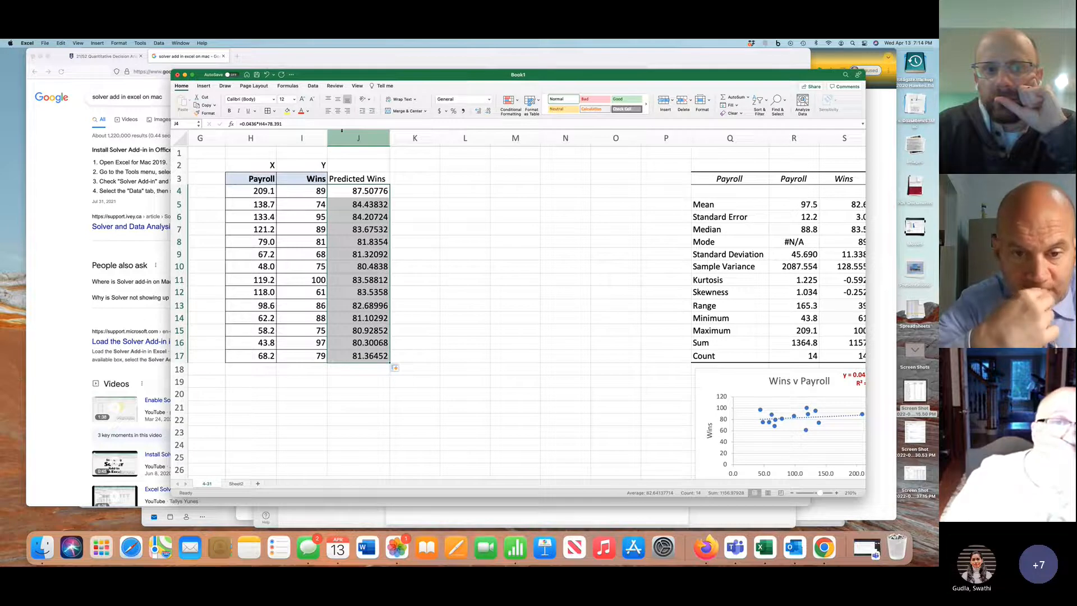
{"action": "left_click", "coordinate": [489, 112]}
{"action": "left_click", "coordinate": [488, 111]}
{"action": "left_click", "coordinate": [489, 111]}
{"action": "left_click", "coordinate": [489, 111]}
{"action": "left_click", "coordinate": [489, 111]}
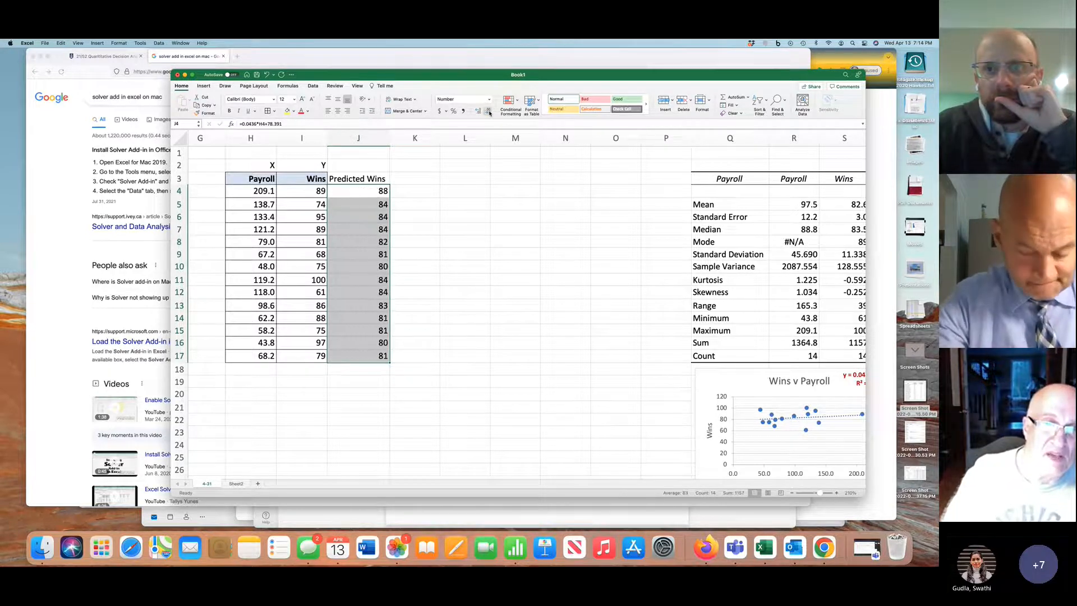
{"action": "left_click", "coordinate": [476, 113]}
Make the "Predicted Wins" heading in J3 bold and right-aligned
{"action": "left_click", "coordinate": [362, 177]}
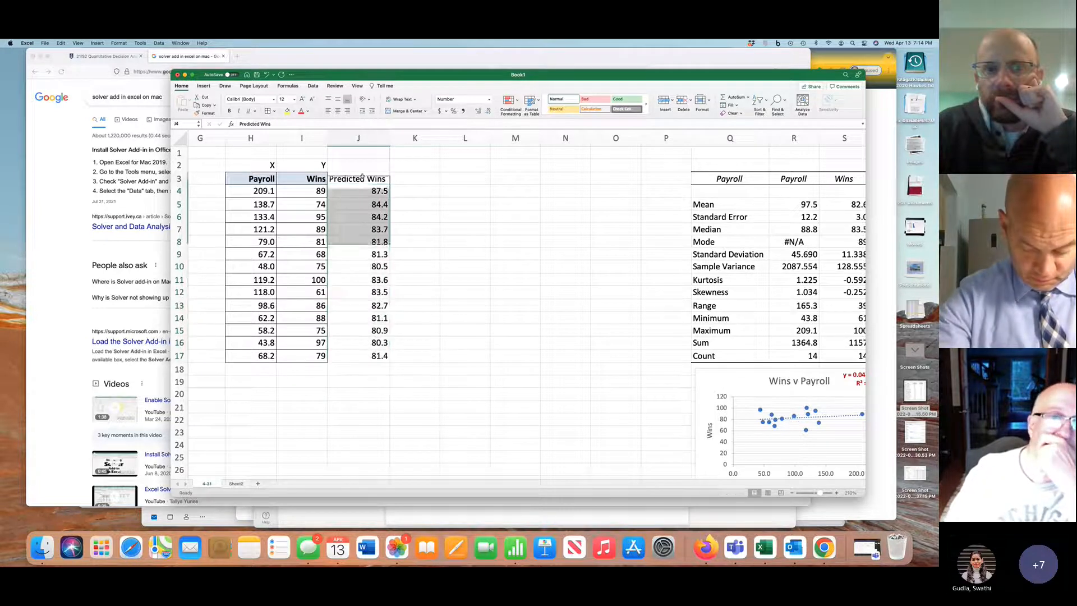
{"action": "left_click", "coordinate": [230, 111]}
{"action": "left_click", "coordinate": [348, 112]}
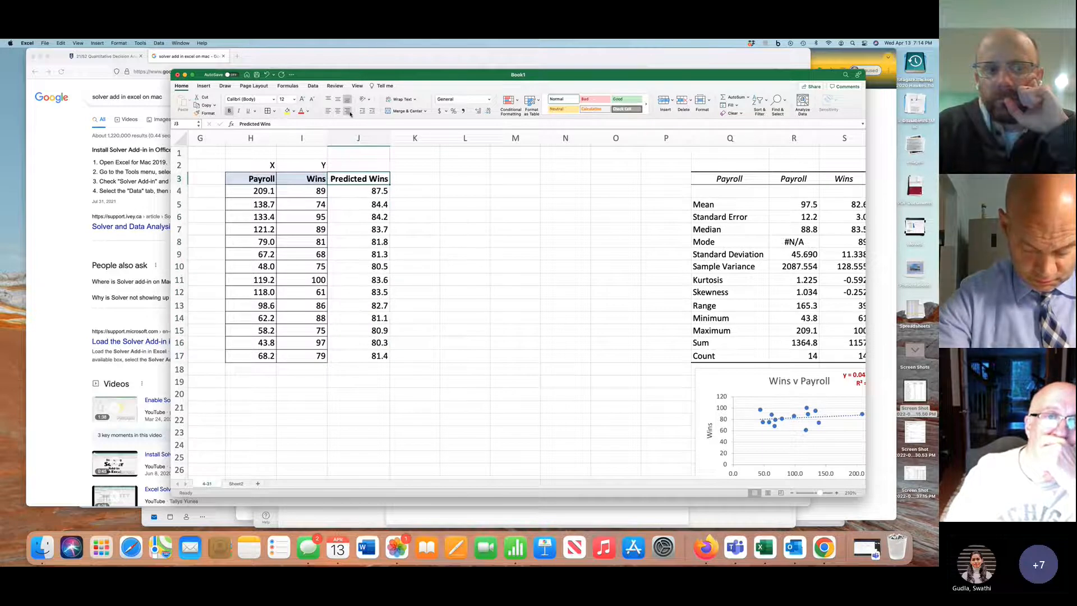
Add an "Absolute Error" heading in cell K3
{"action": "left_click", "coordinate": [423, 179]}
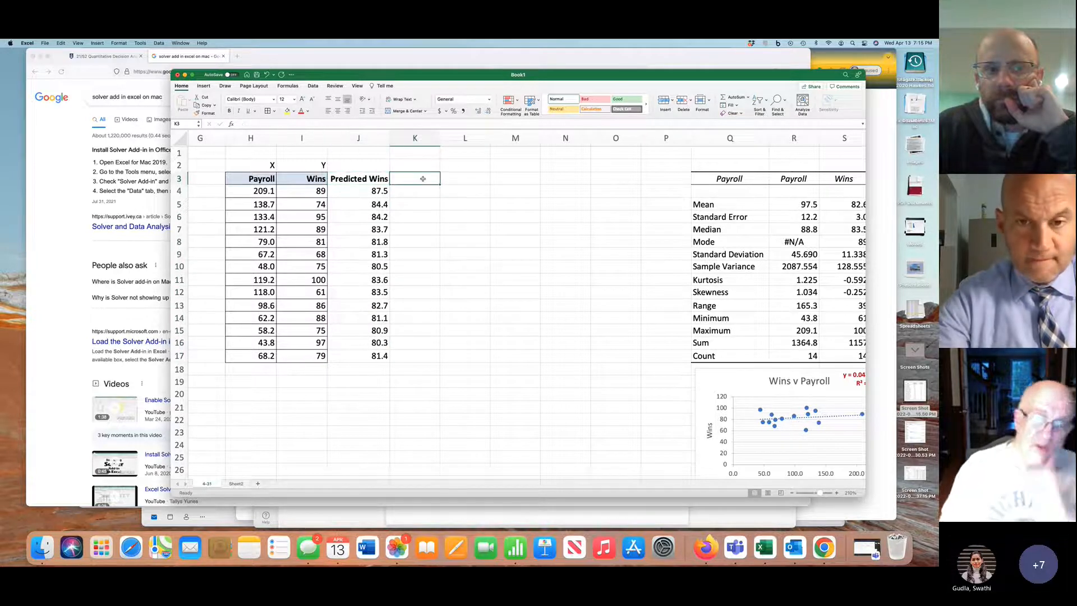
{"action": "type", "text": "Abso"}
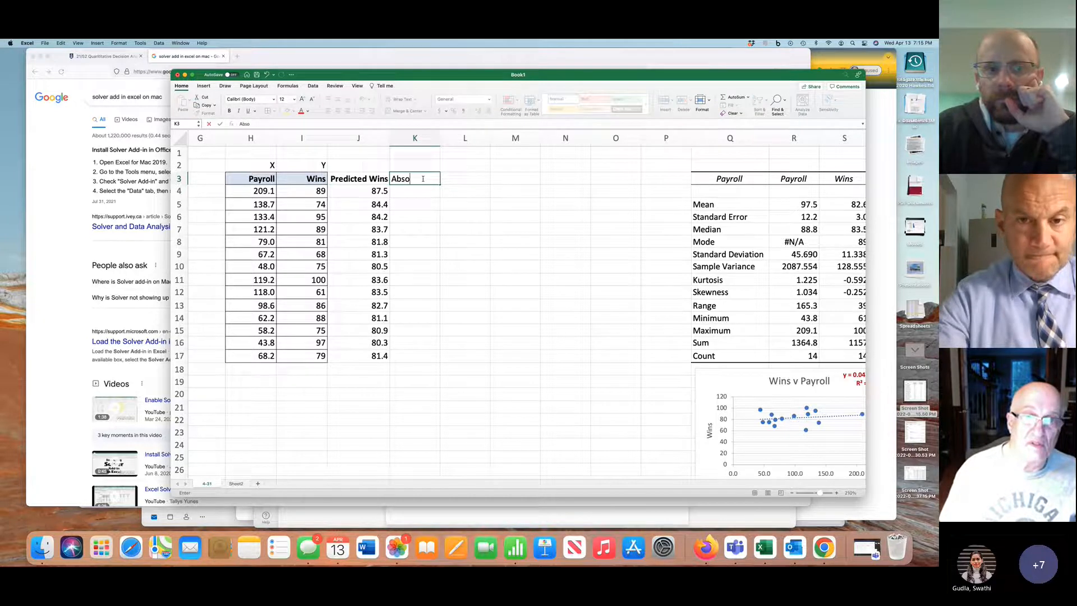
{"action": "type", "text": "ul"}
{"action": "key", "text": "BackSpace"}
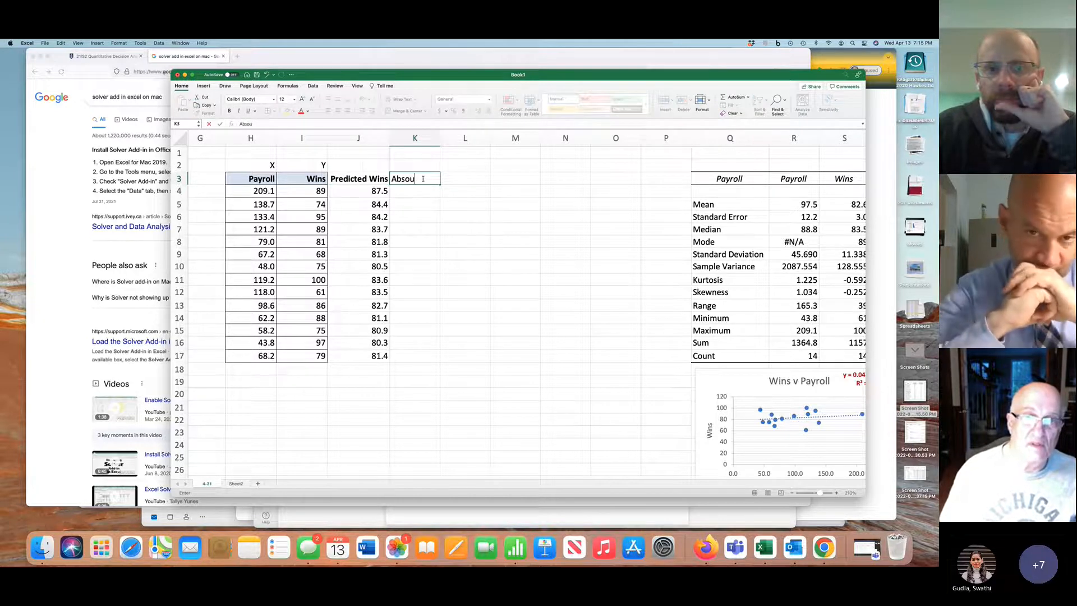
{"action": "key", "text": "BackSpace"}
{"action": "type", "text": "lute"}
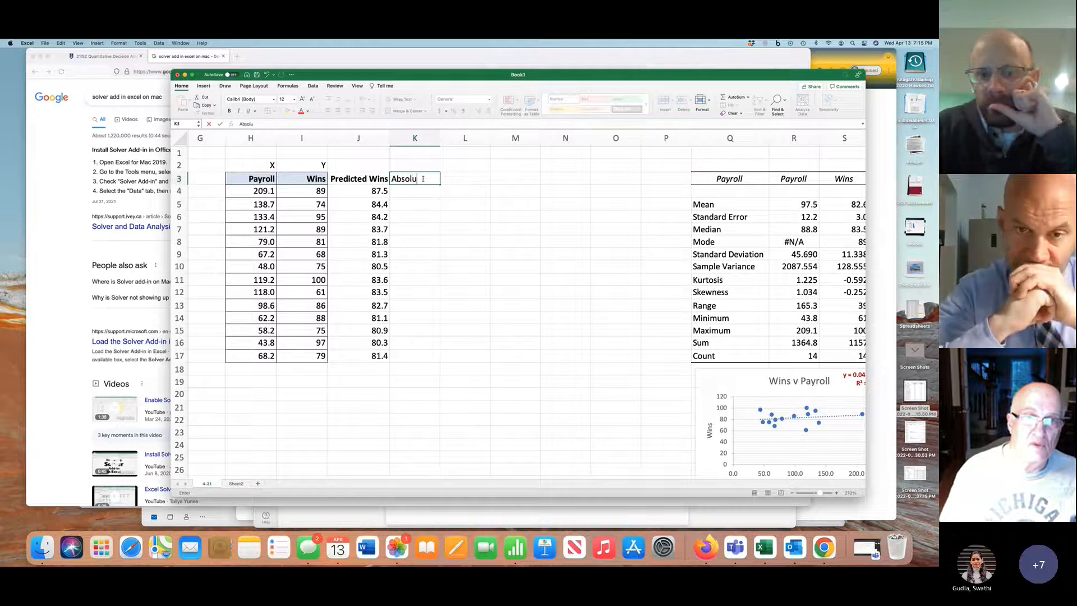
{"action": "type", "text": " Error"}
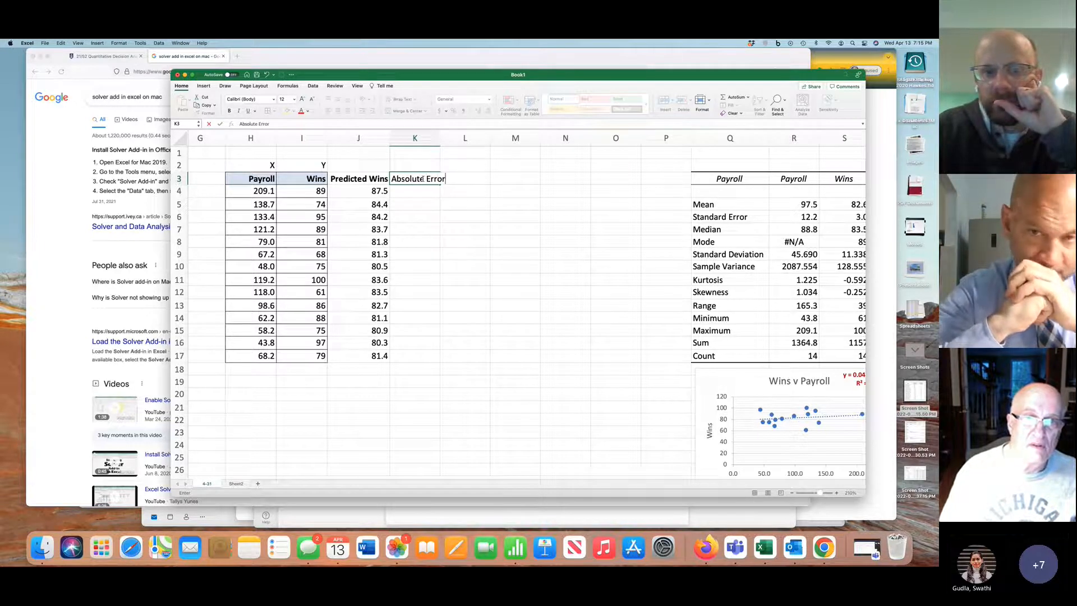
{"action": "left_click", "coordinate": [469, 206]}
Add an "Error^2" heading in cell L3
{"action": "left_click", "coordinate": [471, 177]}
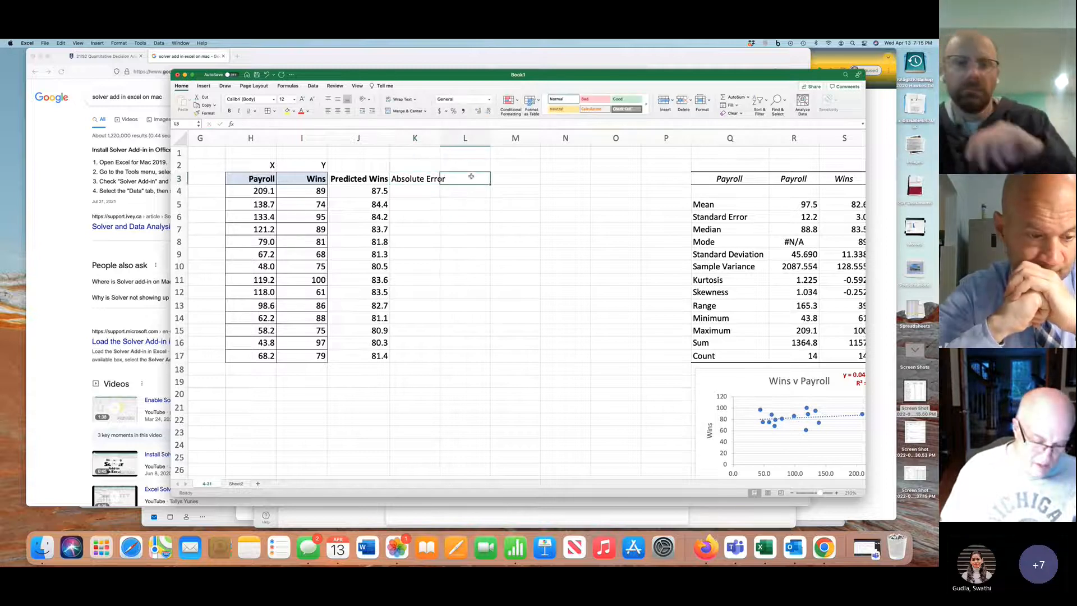
{"action": "type", "text": "Error^"}
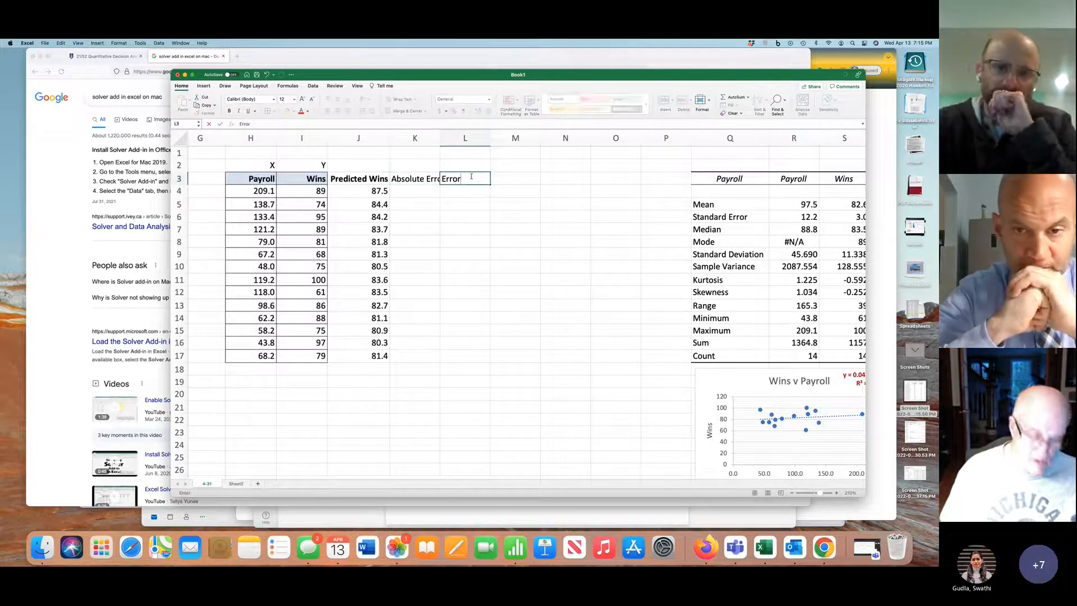
{"action": "type", "text": "2"}
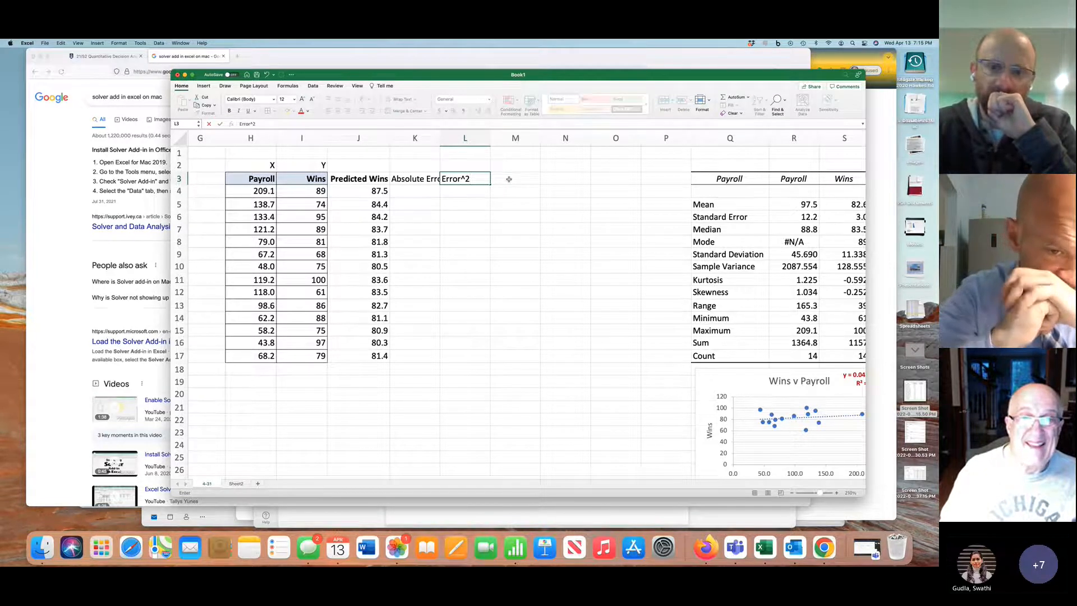
Add an "Abs % Error" heading in cell M3
{"action": "left_click", "coordinate": [509, 179]}
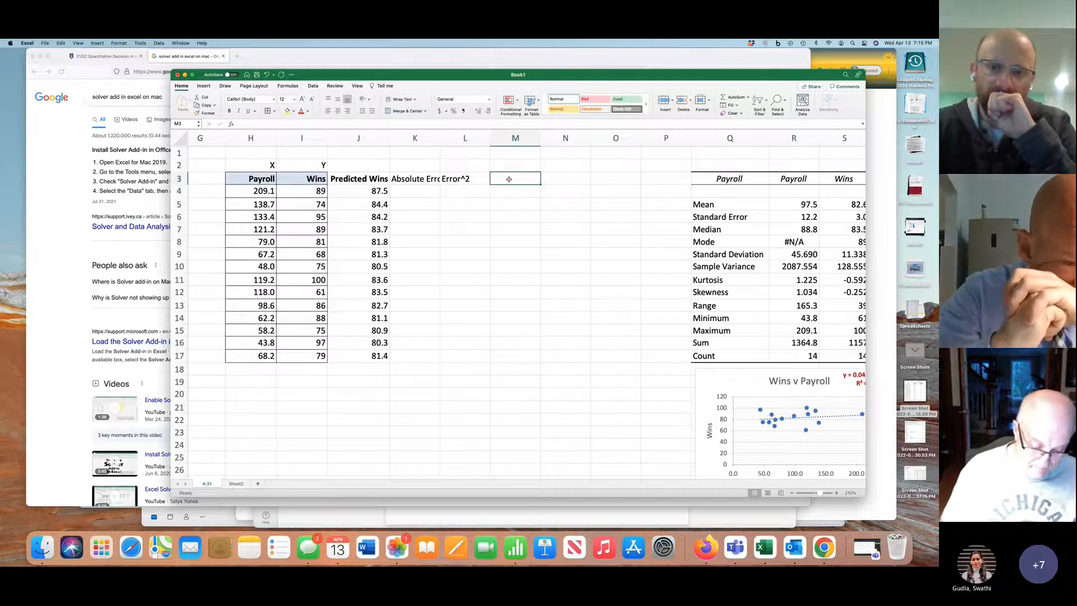
{"action": "double_click", "coordinate": [509, 179]}
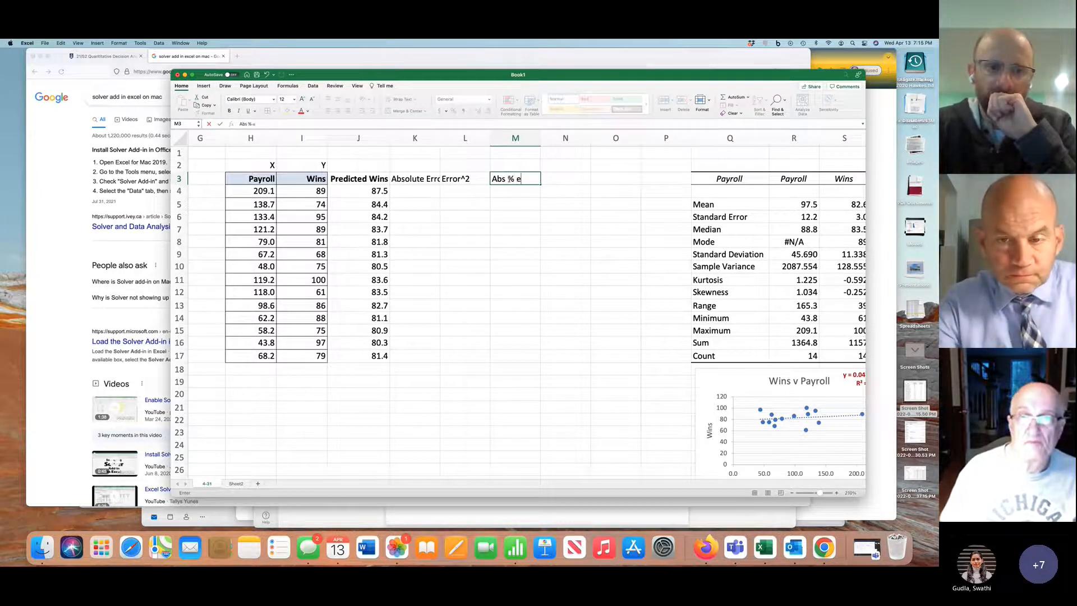
{"action": "key", "text": "BackSpace"}
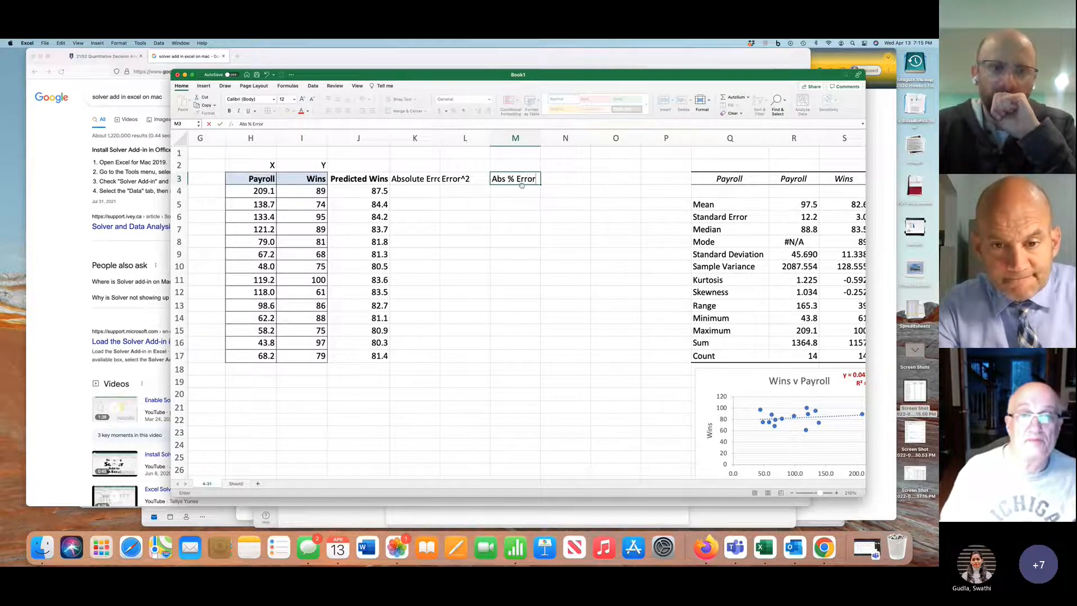
{"action": "left_click", "coordinate": [420, 183]}
{"action": "left_click", "coordinate": [420, 195]}
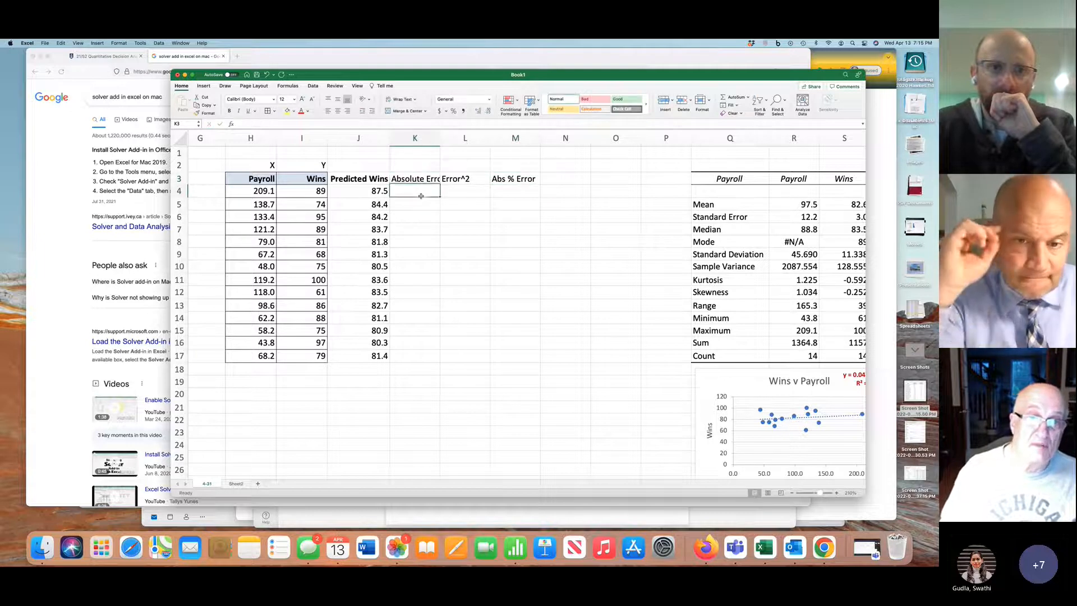
{"action": "type", "text": "="}
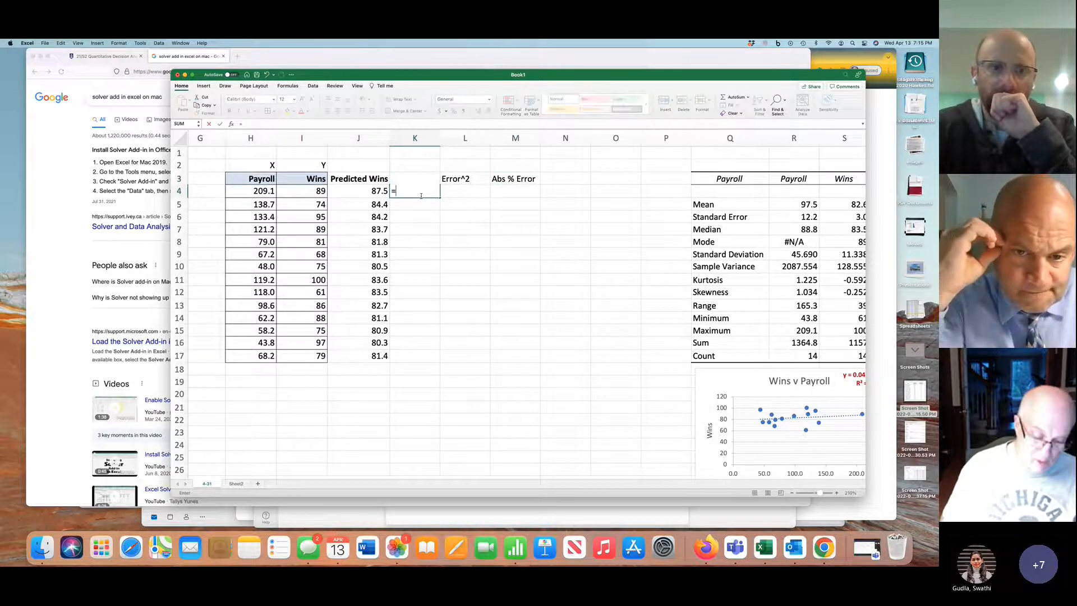
{"action": "type", "text": "abs"}
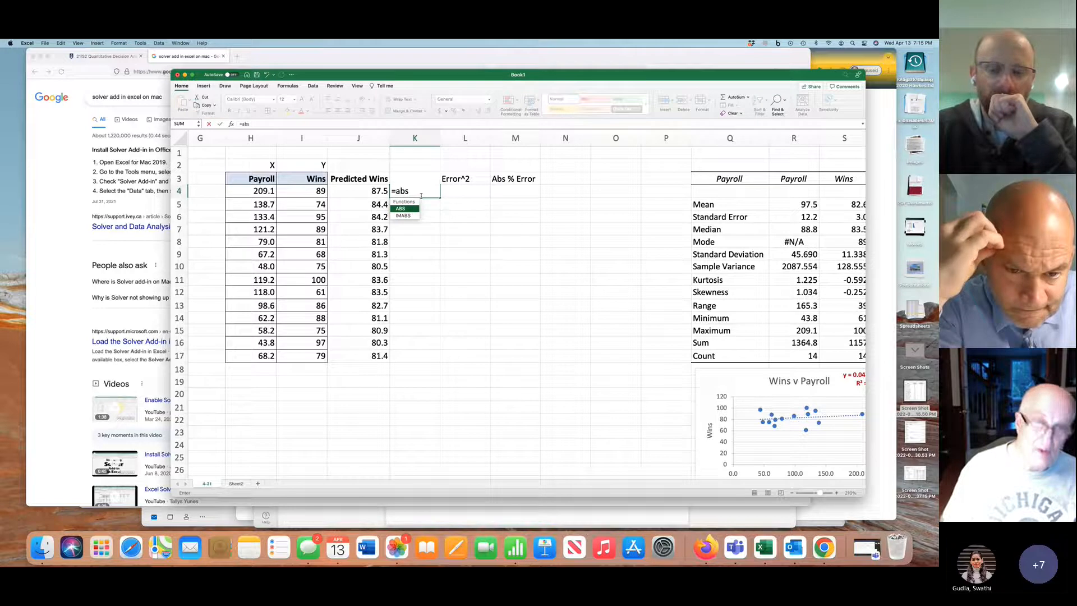
{"action": "type", "text": "("}
{"action": "left_click_drag", "start_coordinate": [425, 191], "coordinate": [383, 190]}
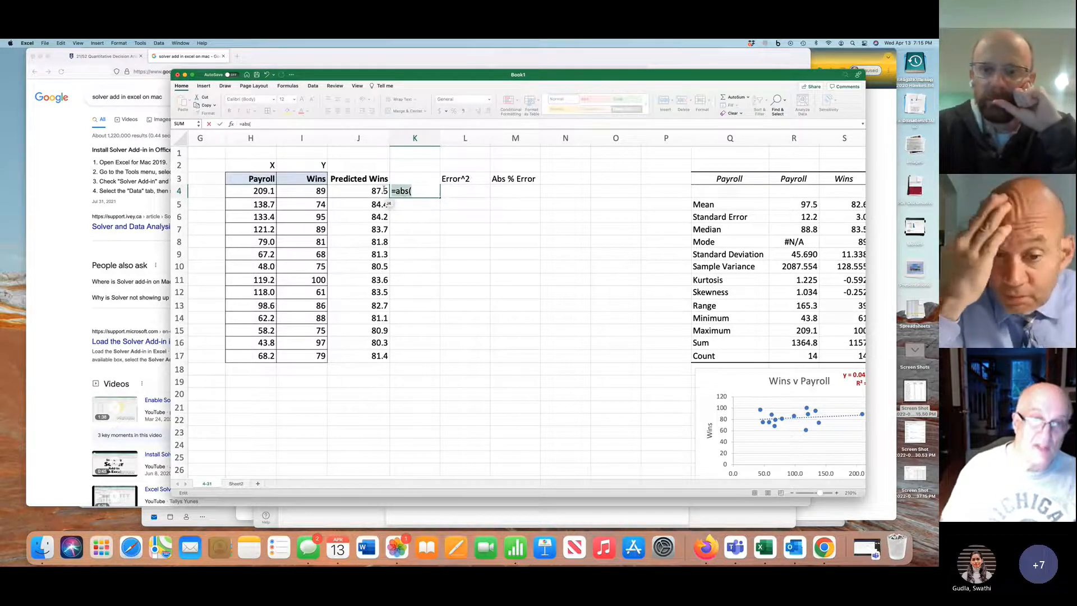
Calculate the first team's error in K4 as predicted minus actual wins with =J4-I4
{"action": "type", "text": "="}
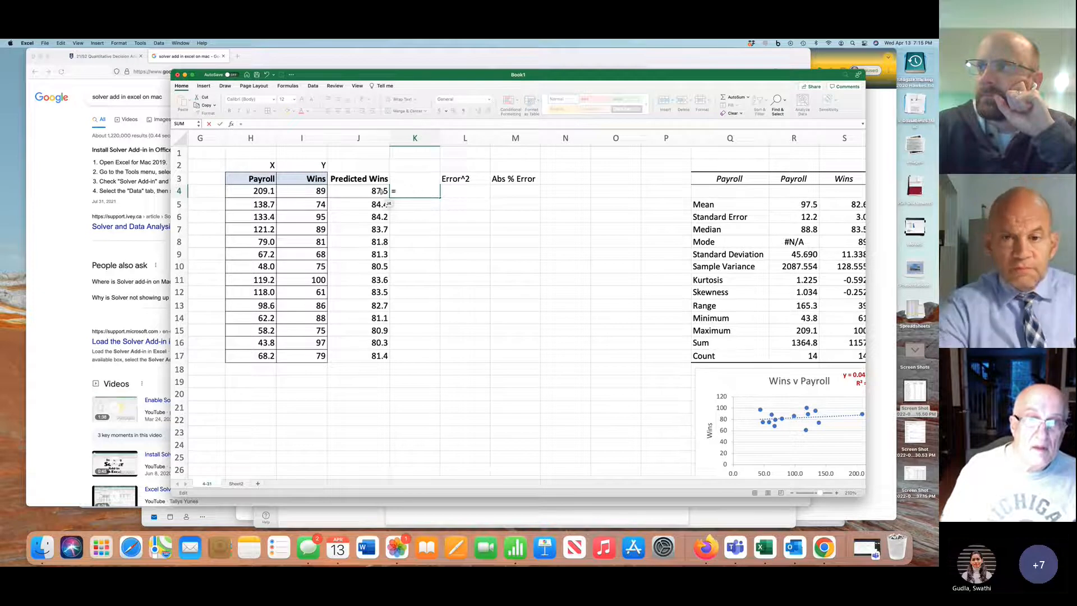
{"action": "left_click", "coordinate": [381, 191]}
{"action": "type", "text": "-"}
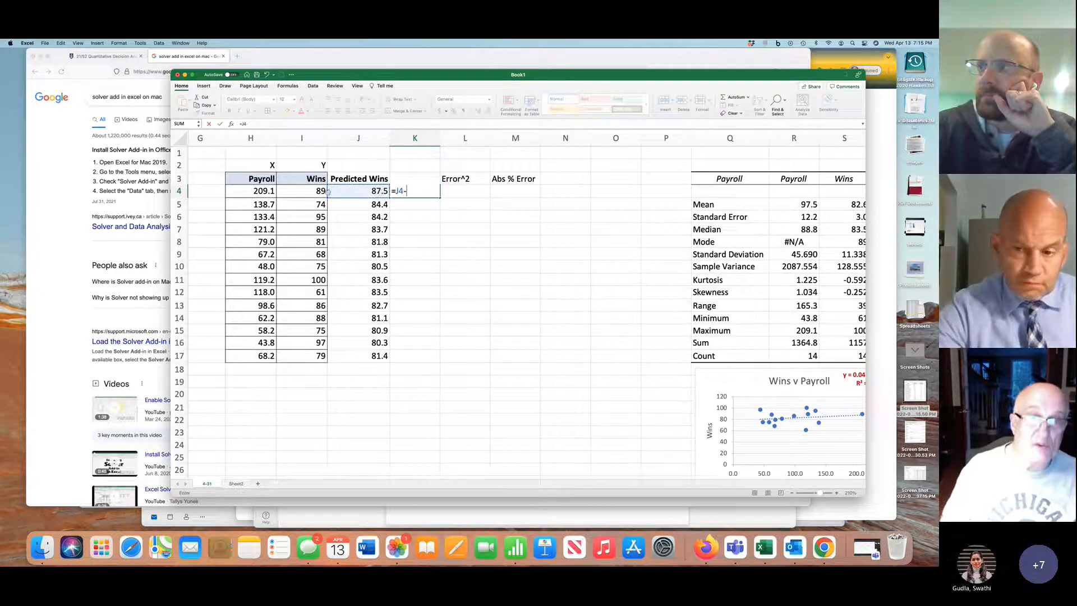
{"action": "left_click", "coordinate": [319, 191]}
{"action": "key", "text": "Return"}
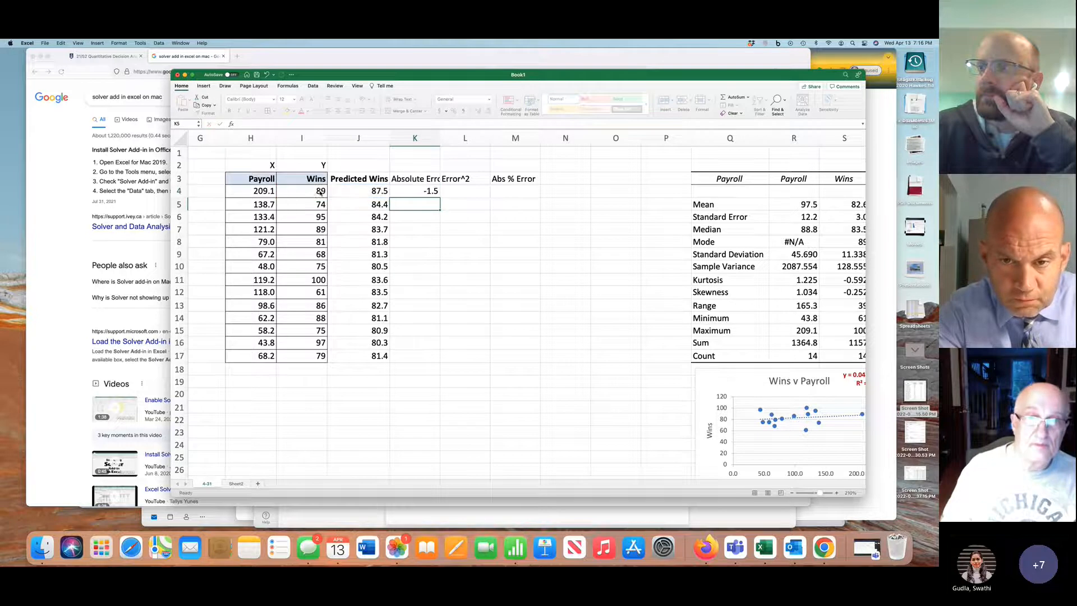
Fill the K4 error formula down through K17 and total the errors in K18 with =SUM(K4:K17)
{"action": "left_click", "coordinate": [420, 194]}
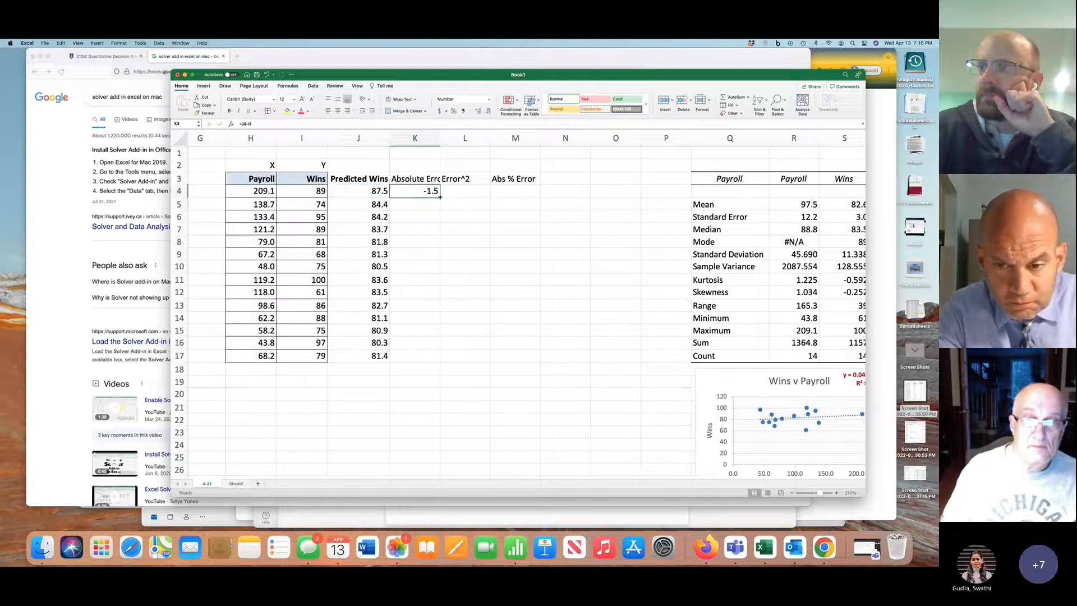
{"action": "double_click", "coordinate": [440, 197]}
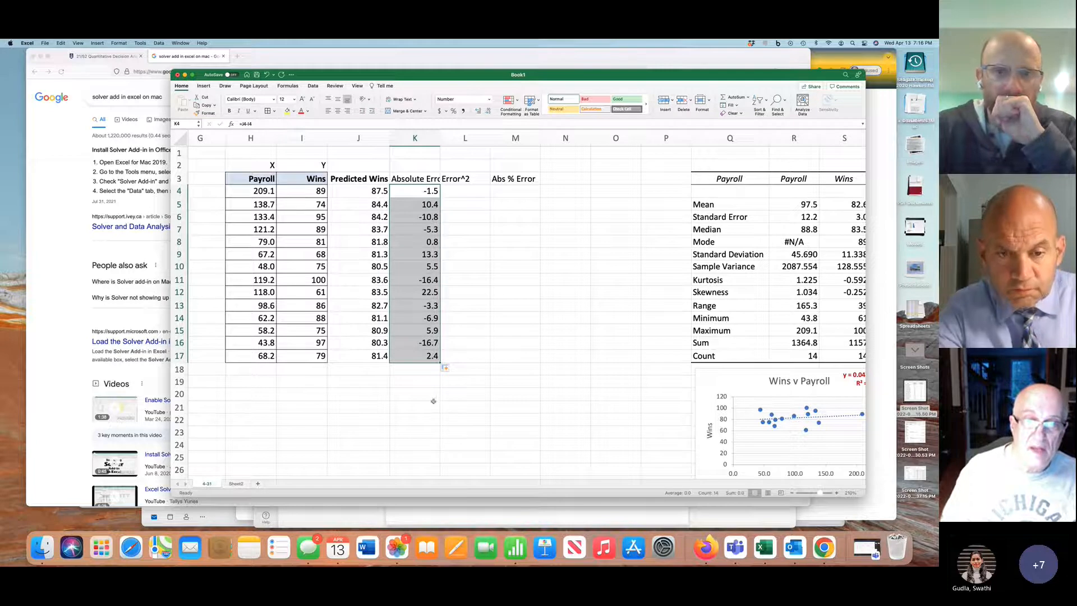
{"action": "left_click", "coordinate": [424, 372]}
{"action": "type", "text": "=sum("}
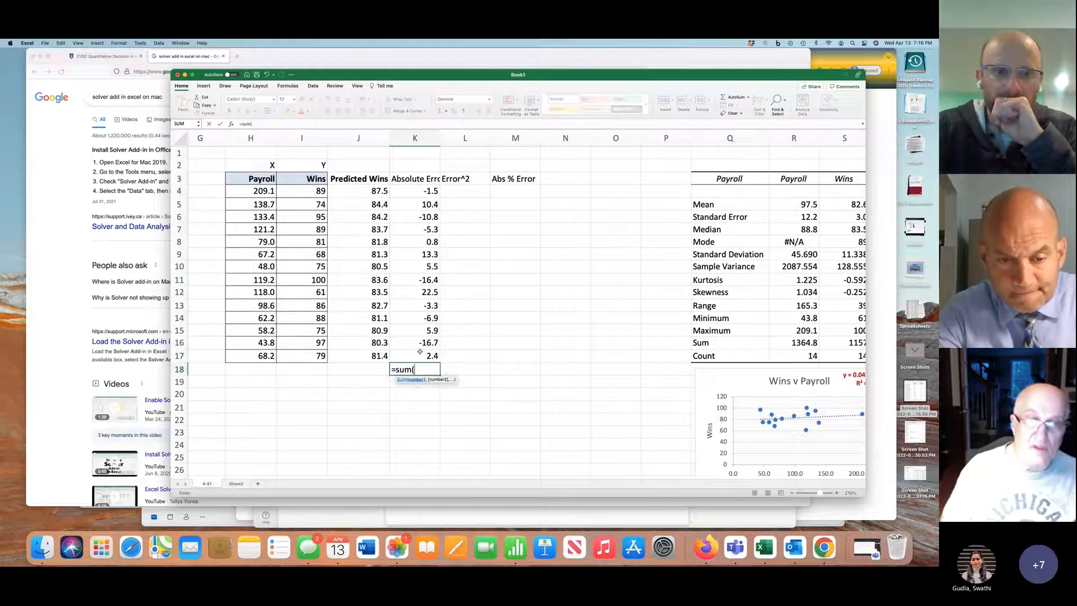
{"action": "left_click", "coordinate": [430, 191]}
{"action": "left_click_drag", "start_coordinate": [425, 259], "coordinate": [426, 359]}
{"action": "key", "text": "Return"}
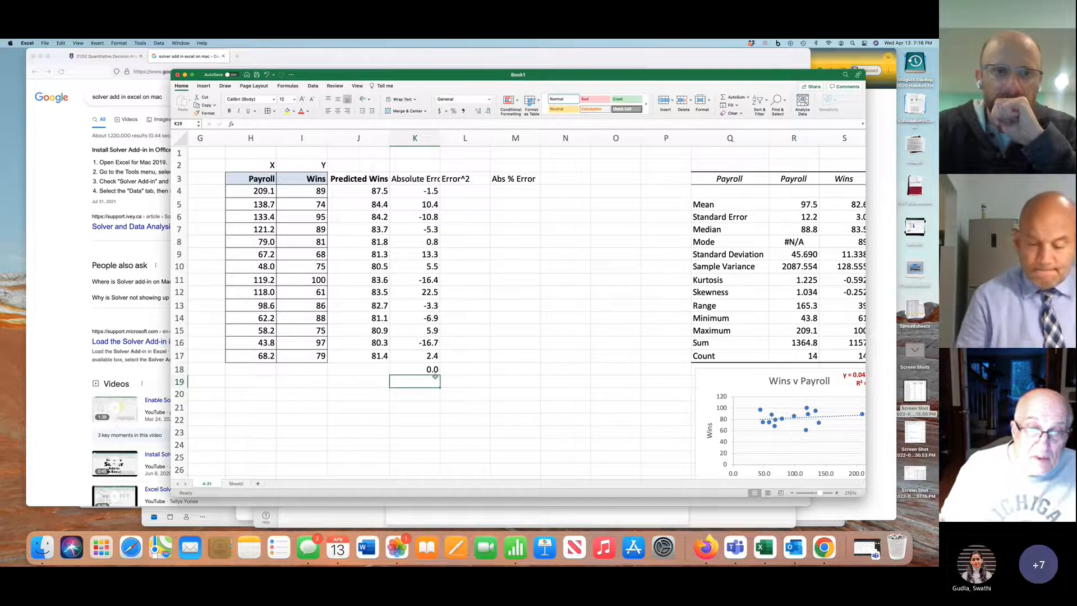
{"action": "scroll", "coordinate": [432, 373], "scroll_direction": "down", "scroll_amount": 2}
{"action": "scroll", "coordinate": [433, 373], "scroll_direction": "right", "scroll_amount": 2}
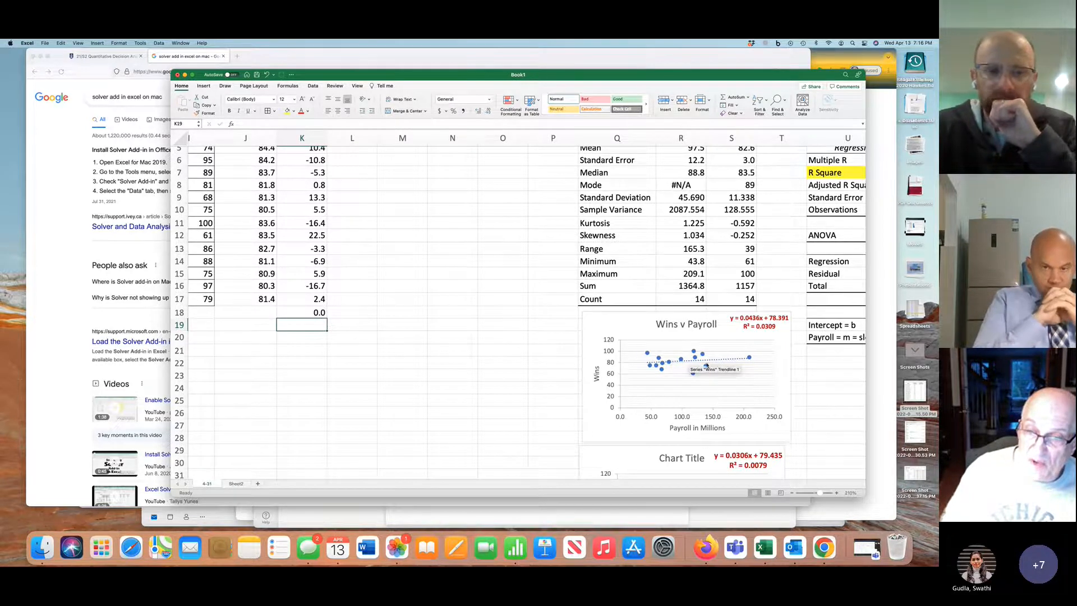
{"action": "scroll", "coordinate": [445, 335], "scroll_direction": "up", "scroll_amount": 2}
{"action": "scroll", "coordinate": [446, 335], "scroll_direction": "left", "scroll_amount": 3}
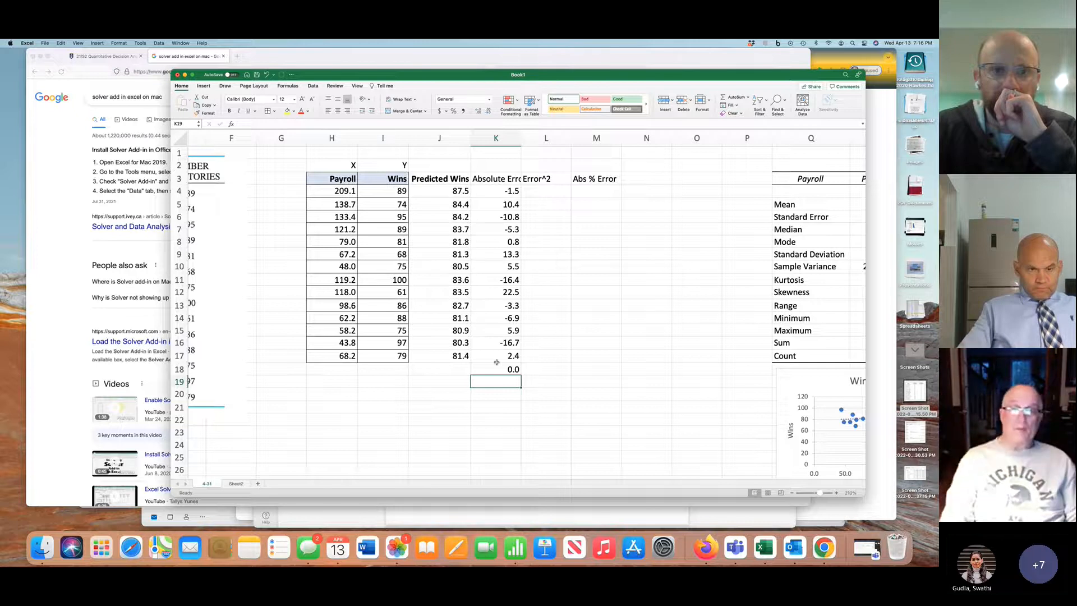
Change the K4 formula to =ABS(J4-I4) and fill it down through K17
{"action": "left_click", "coordinate": [502, 189]}
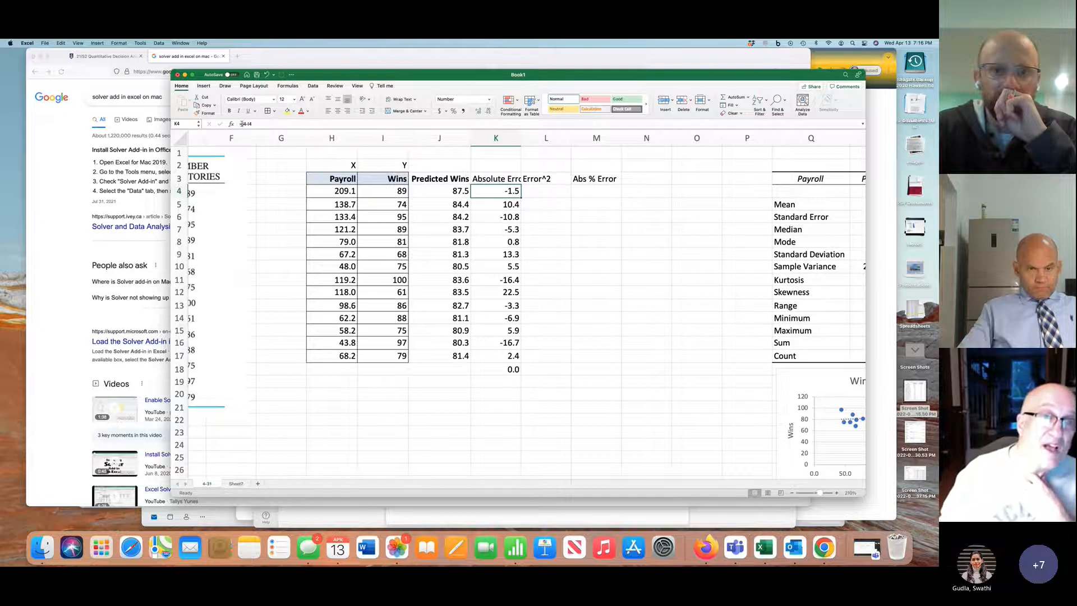
{"action": "left_click", "coordinate": [241, 124]}
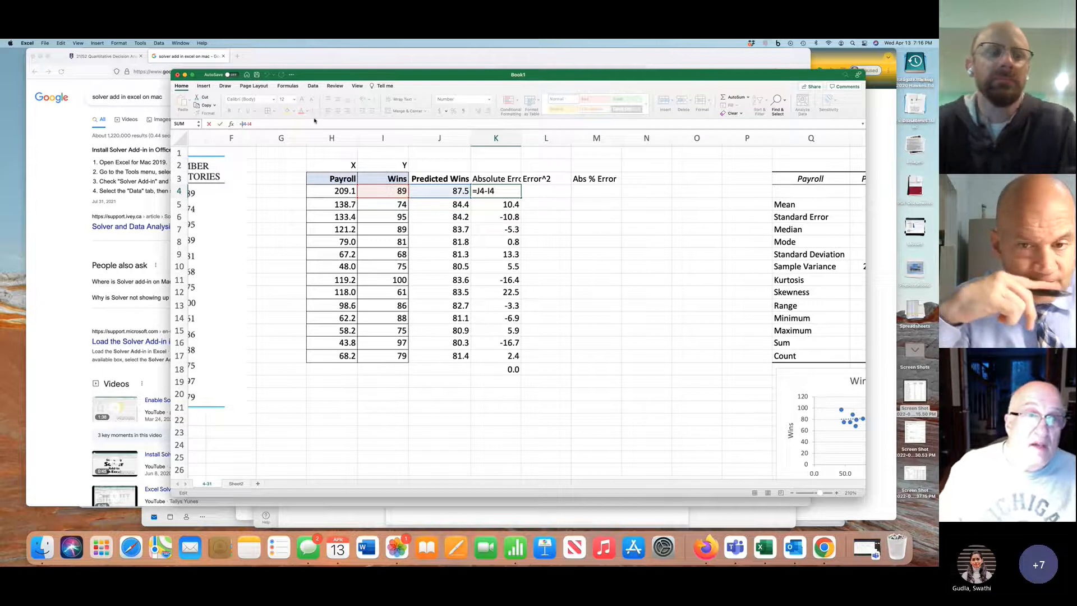
{"action": "type", "text": "abs"}
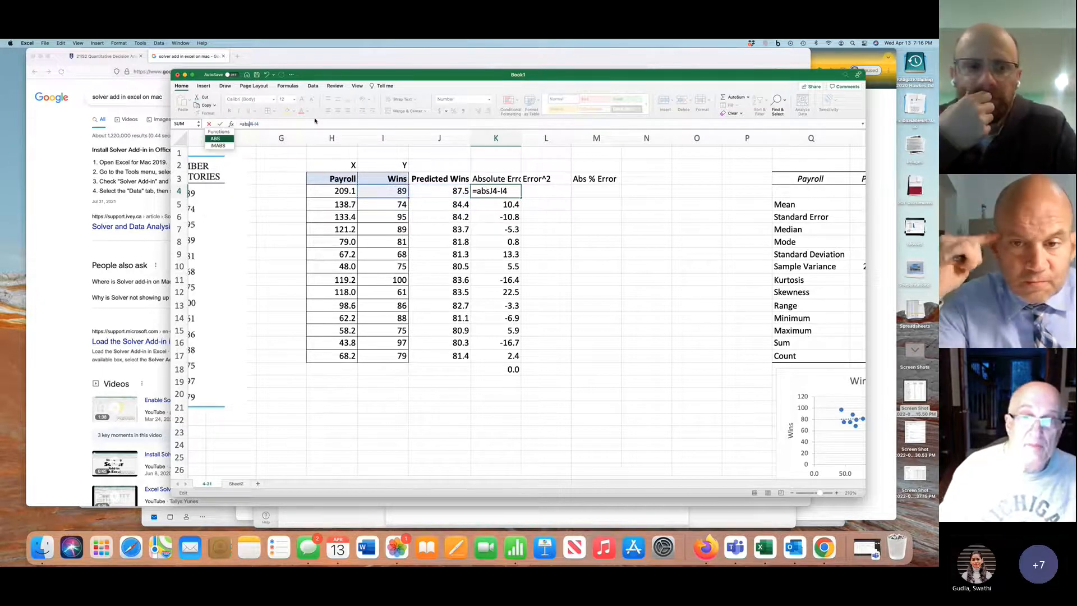
{"action": "type", "text": "("}
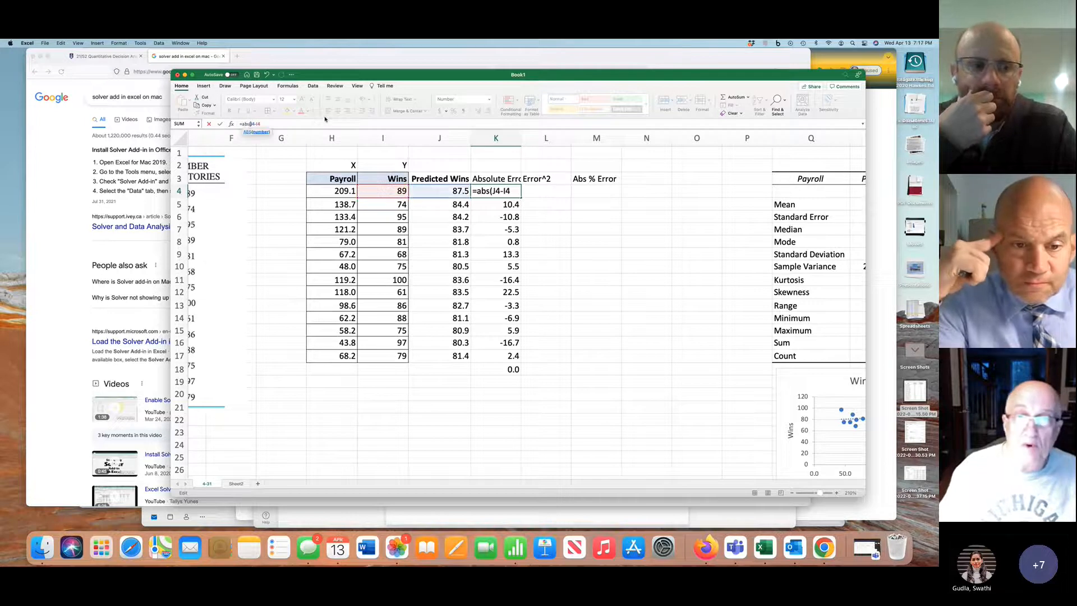
{"action": "left_click", "coordinate": [513, 192]}
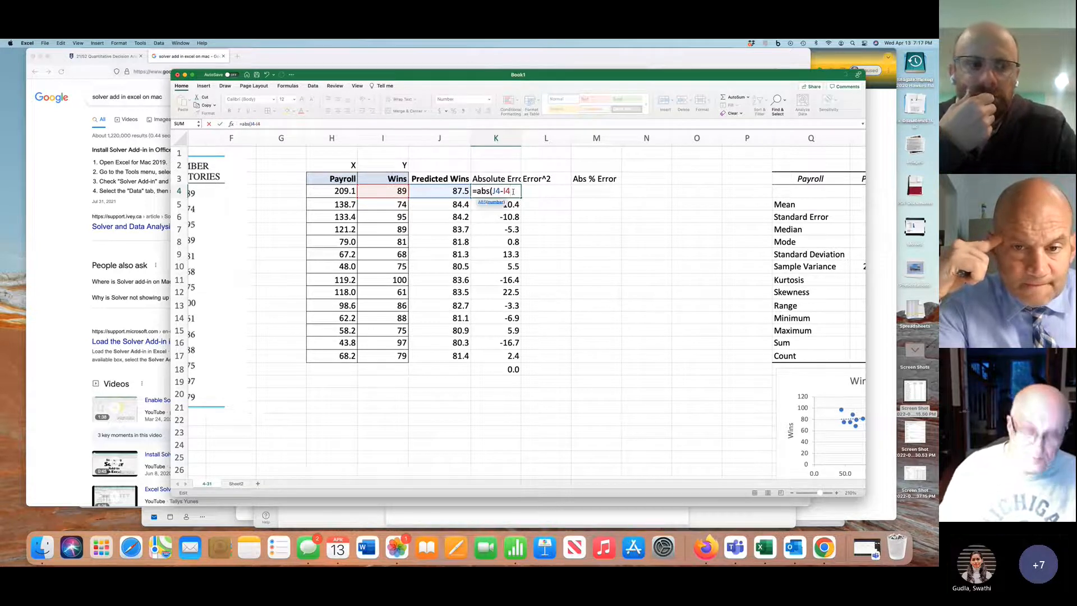
{"action": "type", "text": ")"}
{"action": "key", "text": "Return"}
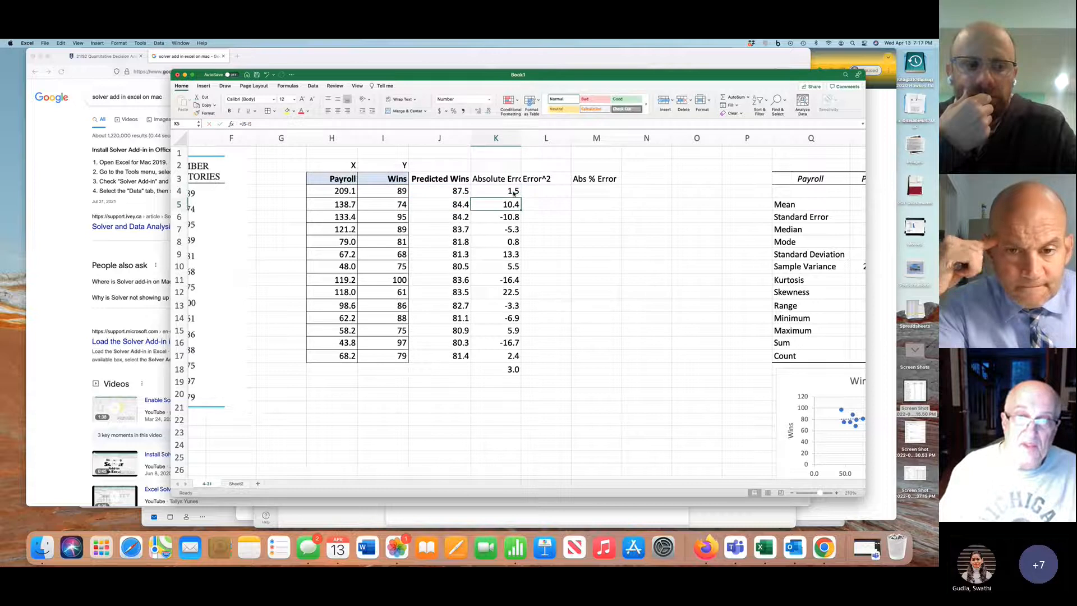
{"action": "left_click", "coordinate": [513, 190]}
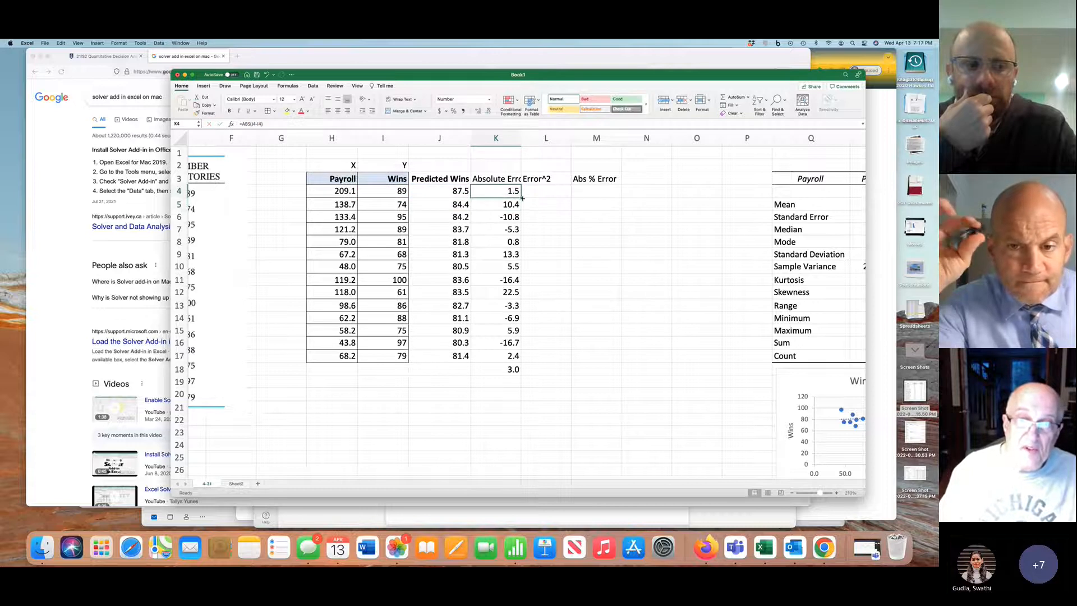
{"action": "left_click_drag", "start_coordinate": [520, 198], "coordinate": [520, 357]}
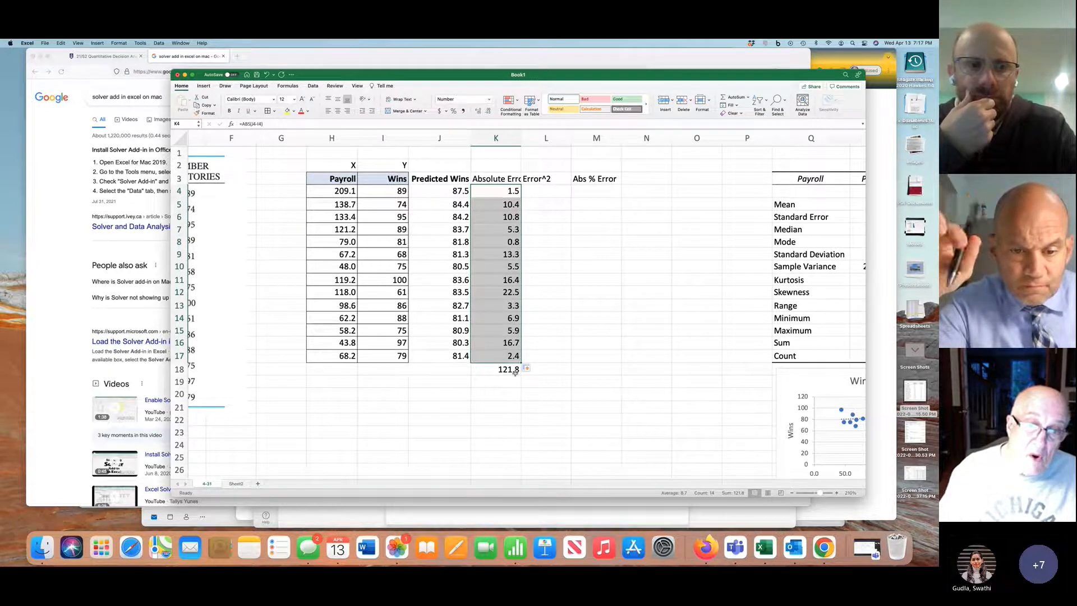
Replace the total in K18 with =AVERAGE(K4:K17) and label it "MAD" in K19
{"action": "left_click", "coordinate": [513, 382]}
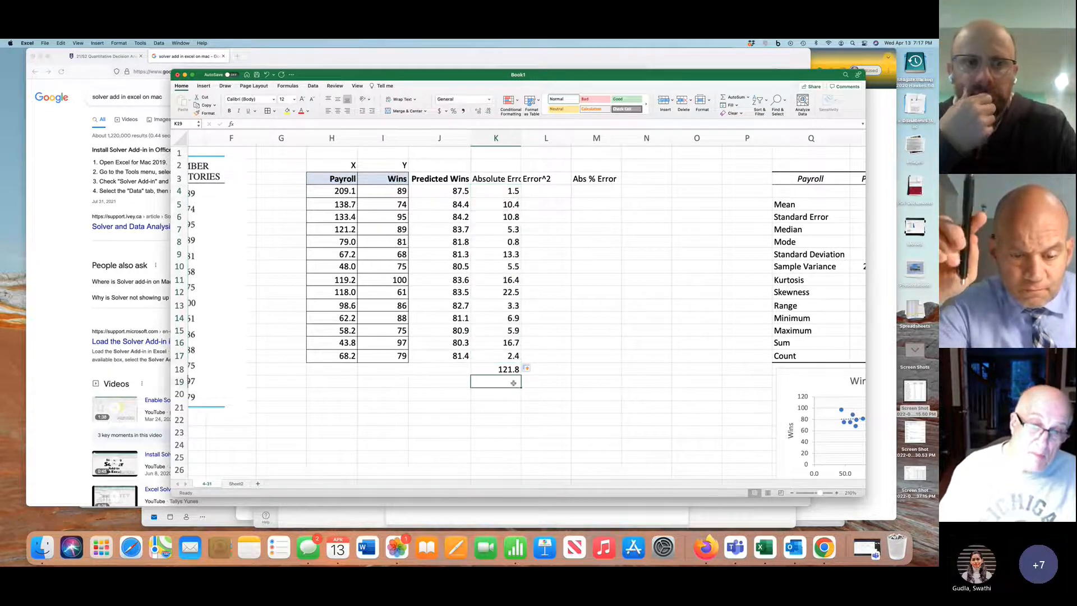
{"action": "left_click", "coordinate": [513, 371]}
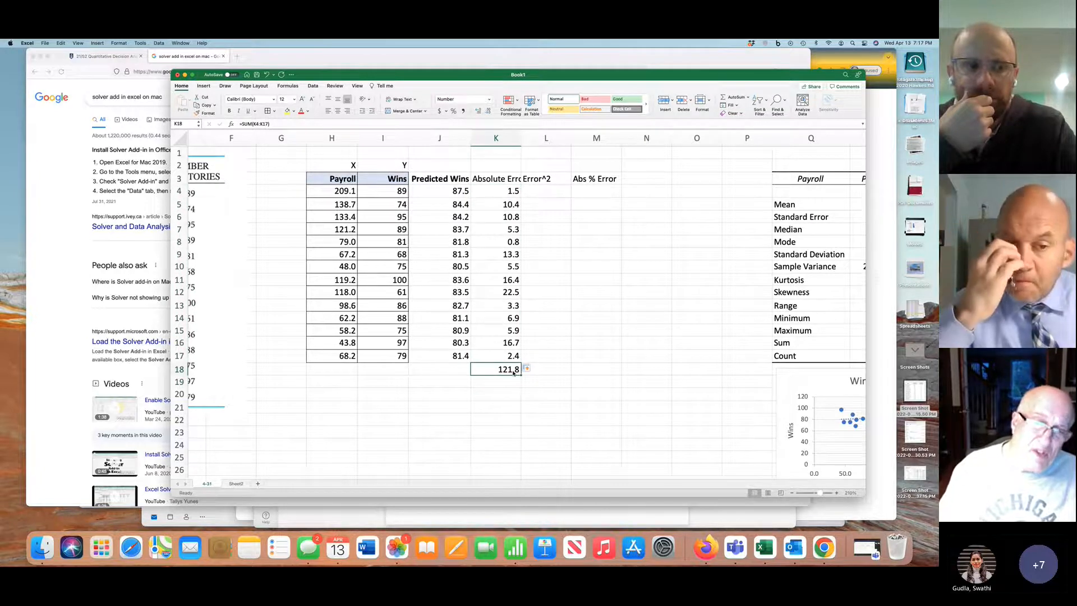
{"action": "type", "text": "="}
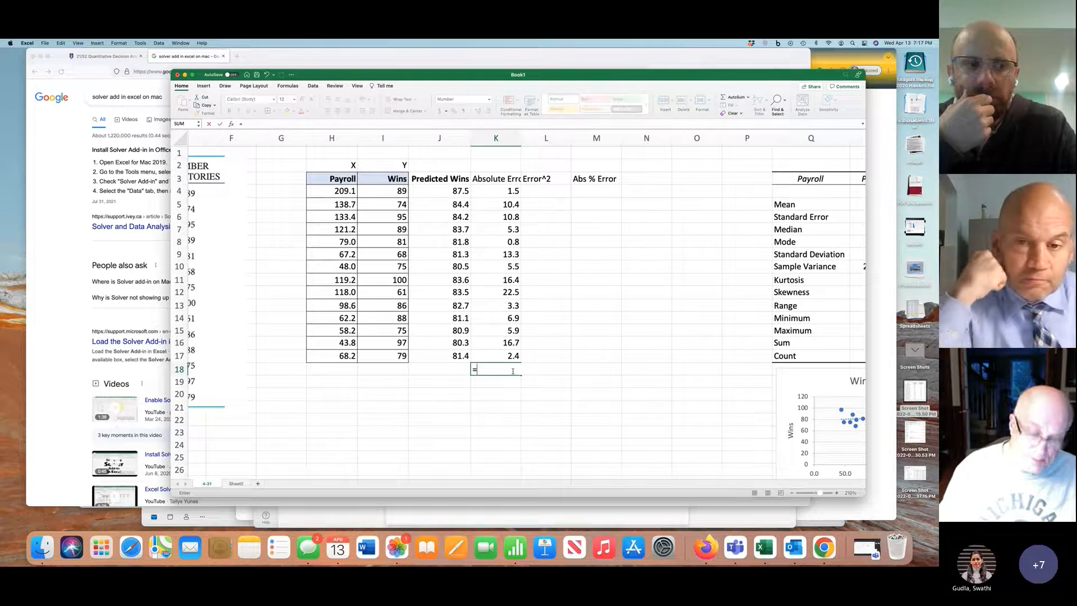
{"action": "type", "text": "averag"}
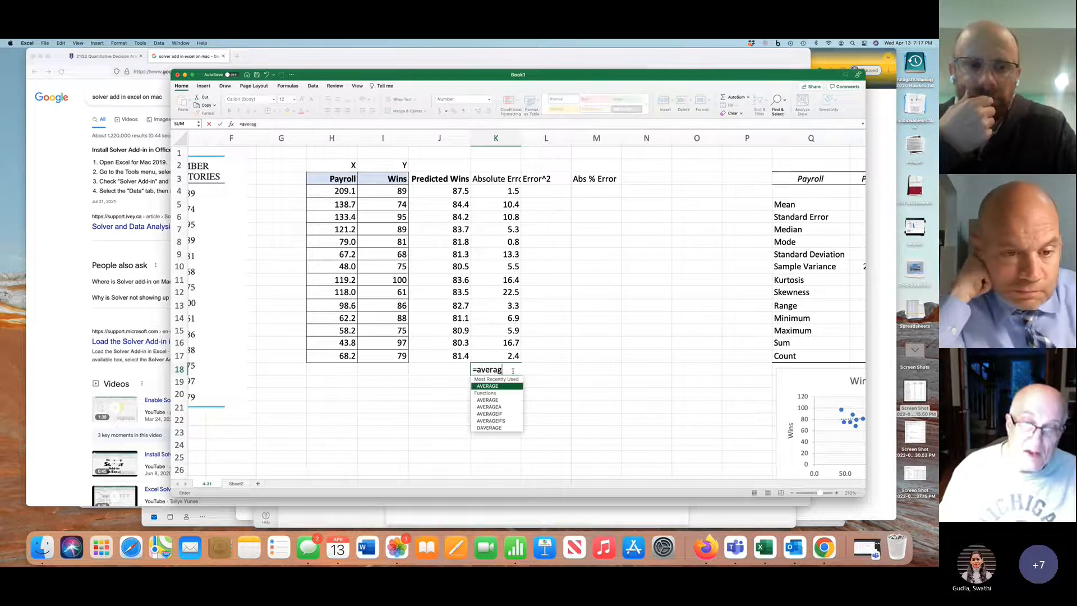
{"action": "type", "text": "e("}
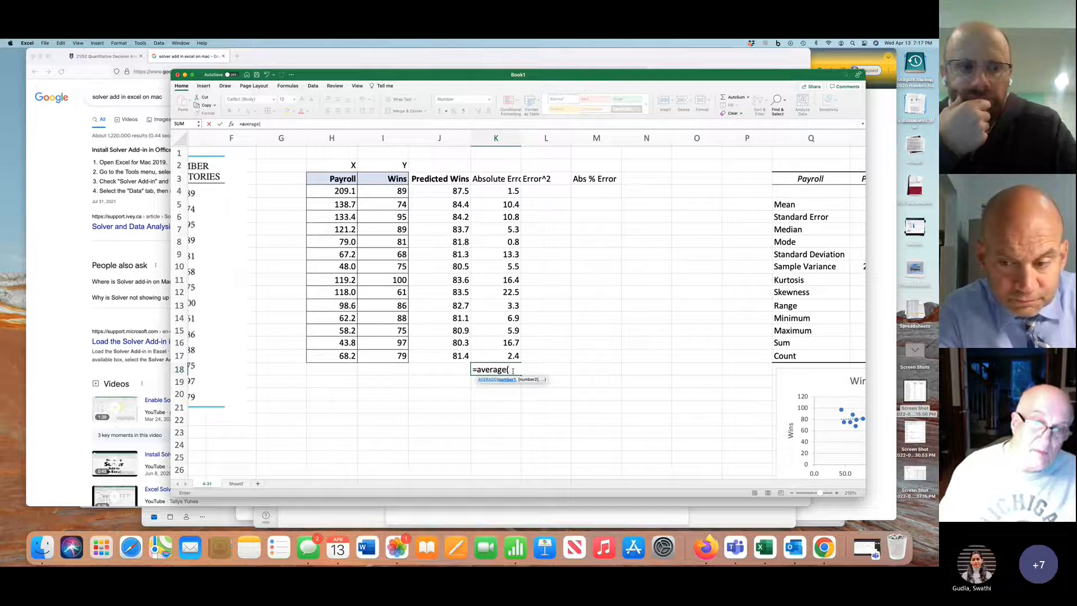
{"action": "left_click_drag", "start_coordinate": [512, 356], "coordinate": [513, 218]}
{"action": "left_click_drag", "start_coordinate": [508, 297], "coordinate": [505, 356]}
{"action": "type", "text": ")"}
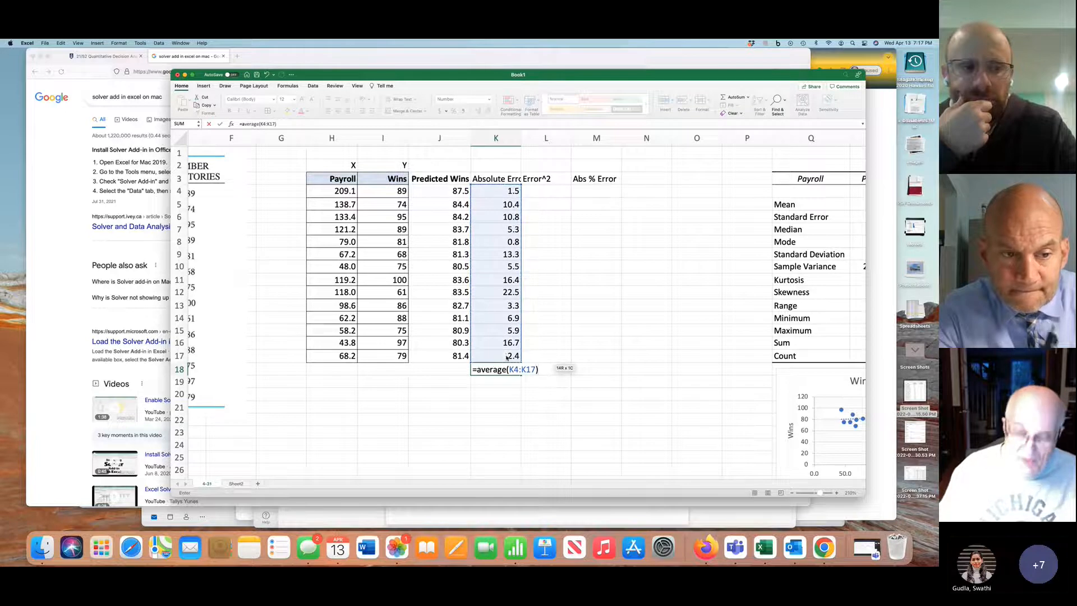
{"action": "key", "text": "Return"}
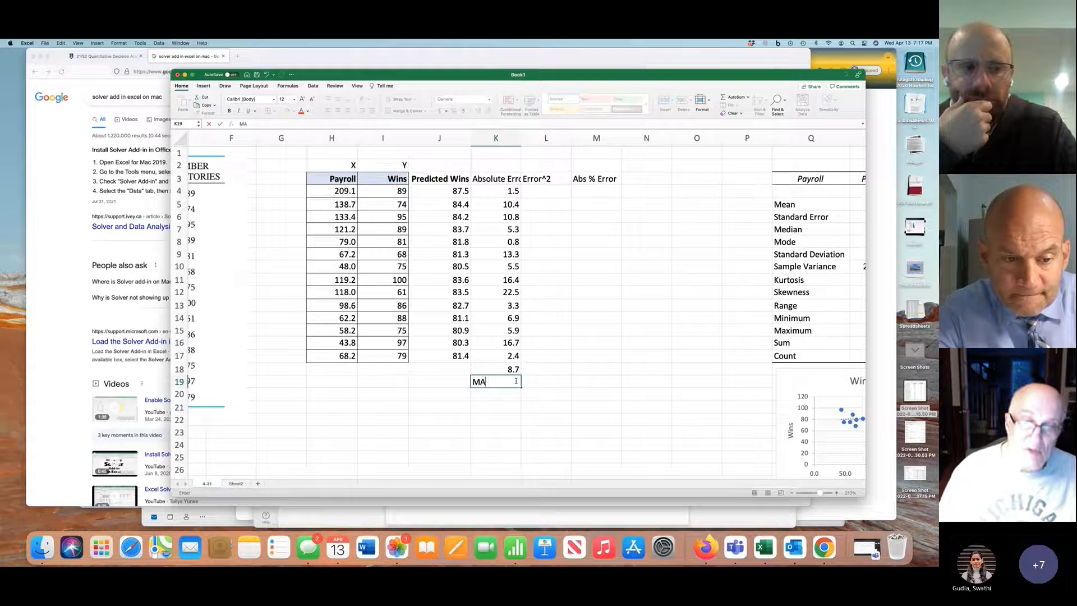
{"action": "key", "text": "Return"}
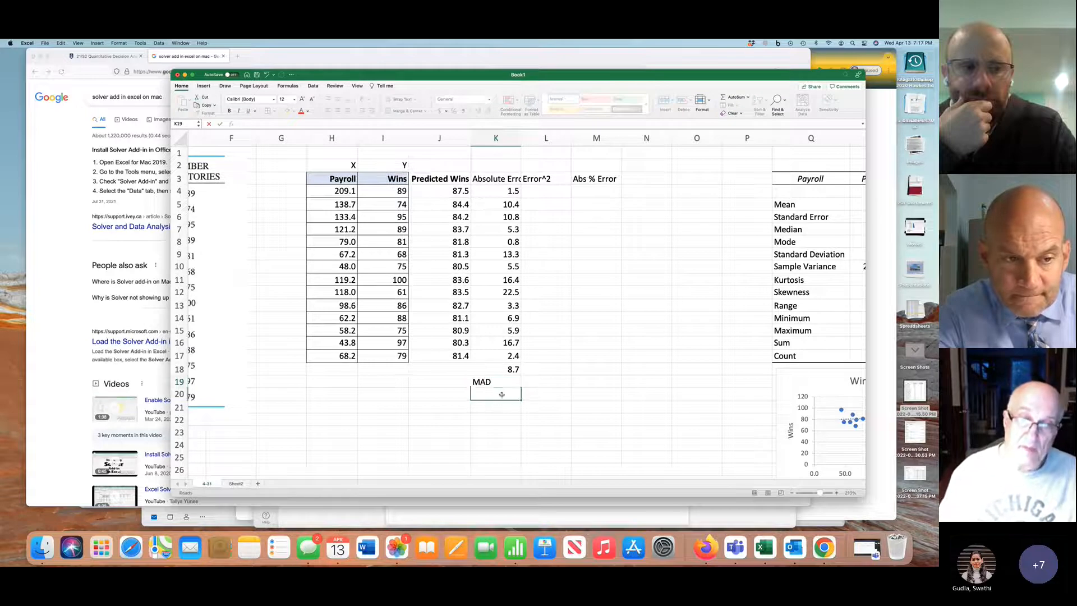
{"action": "left_click", "coordinate": [496, 383]}
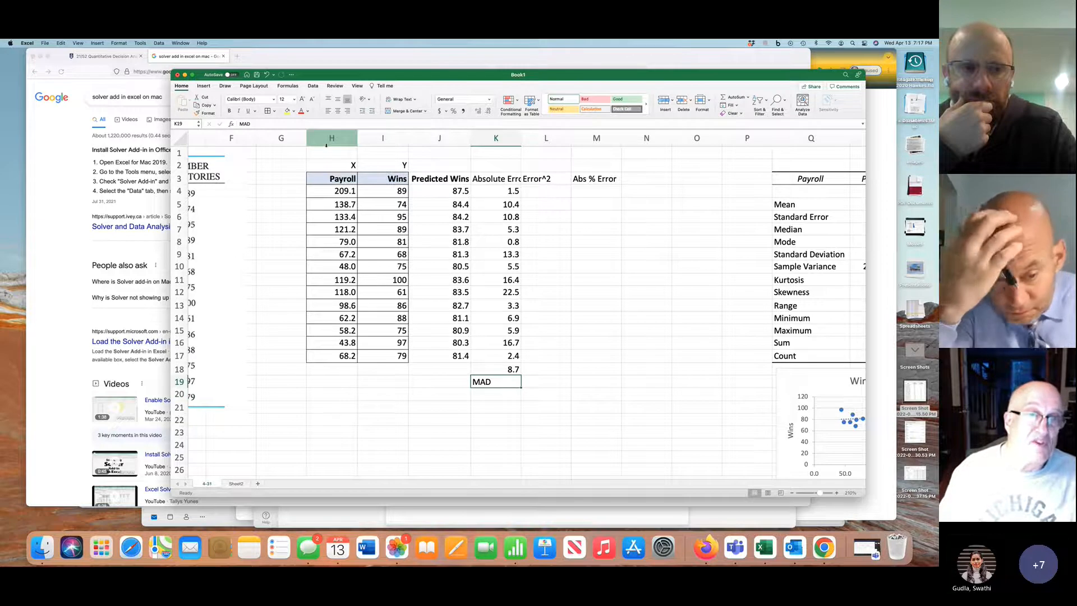
Wrap the text of the Absolute Error and Predicted Wins headings and narrow column J so its heading fits on two lines
{"action": "left_click", "coordinate": [505, 180]}
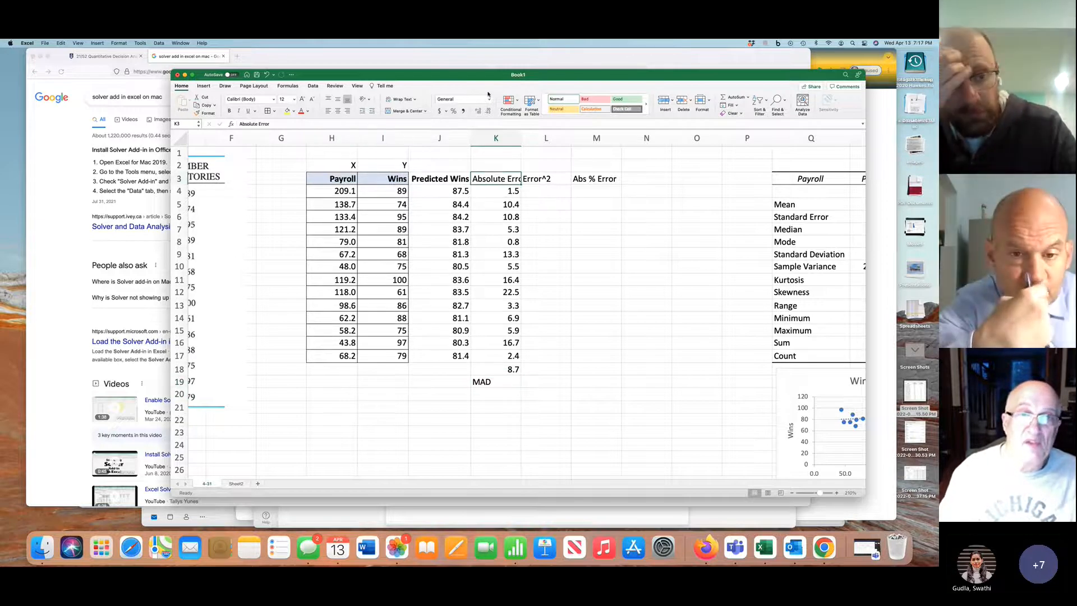
{"action": "left_click", "coordinate": [405, 99]}
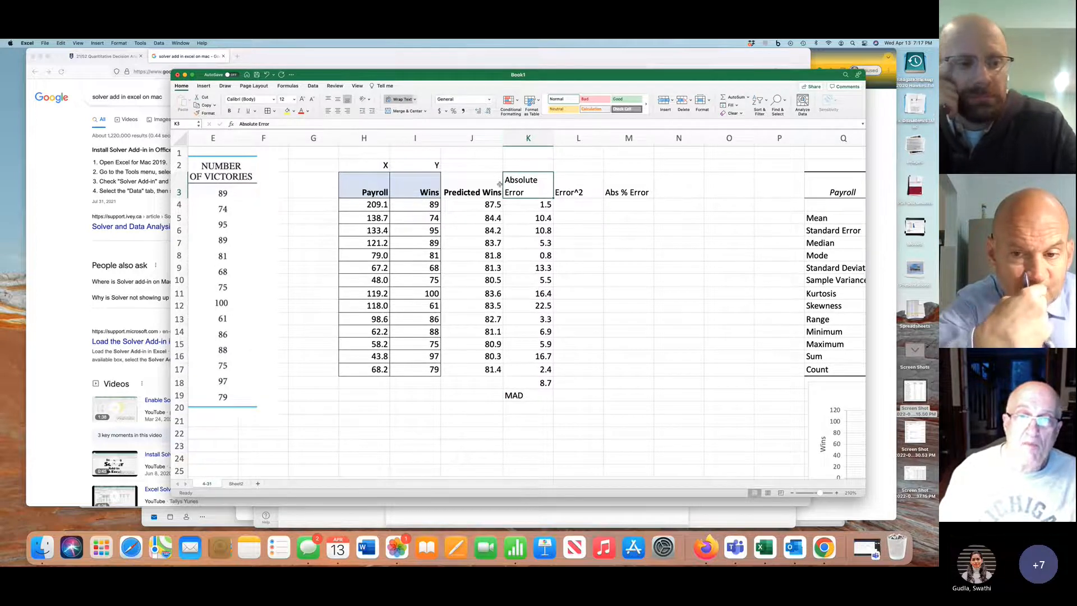
{"action": "left_click", "coordinate": [477, 185]}
{"action": "left_click", "coordinate": [400, 99]}
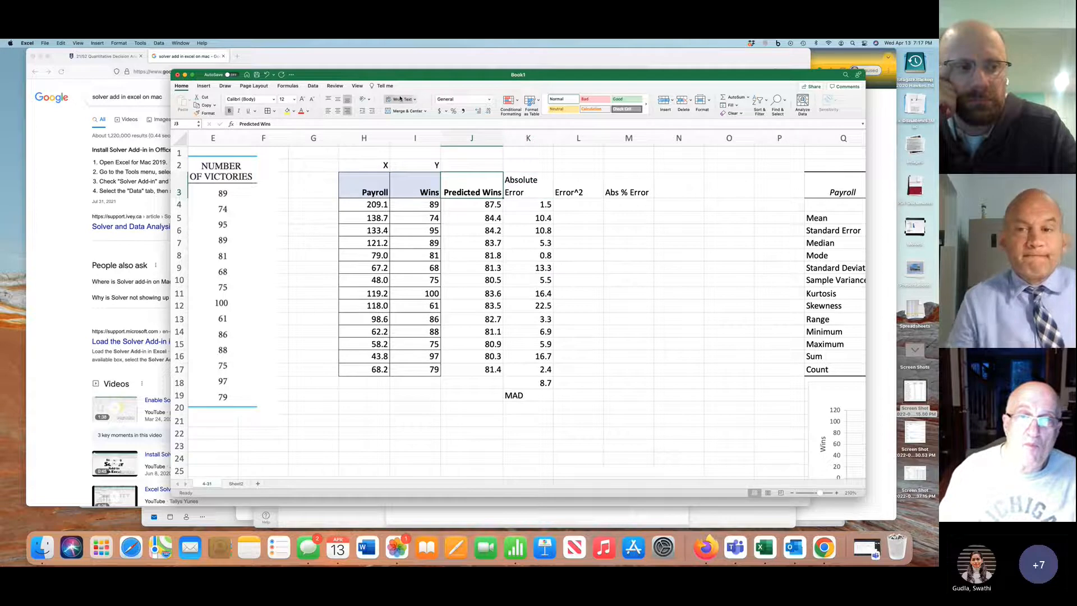
{"action": "left_click_drag", "start_coordinate": [502, 137], "coordinate": [491, 136]}
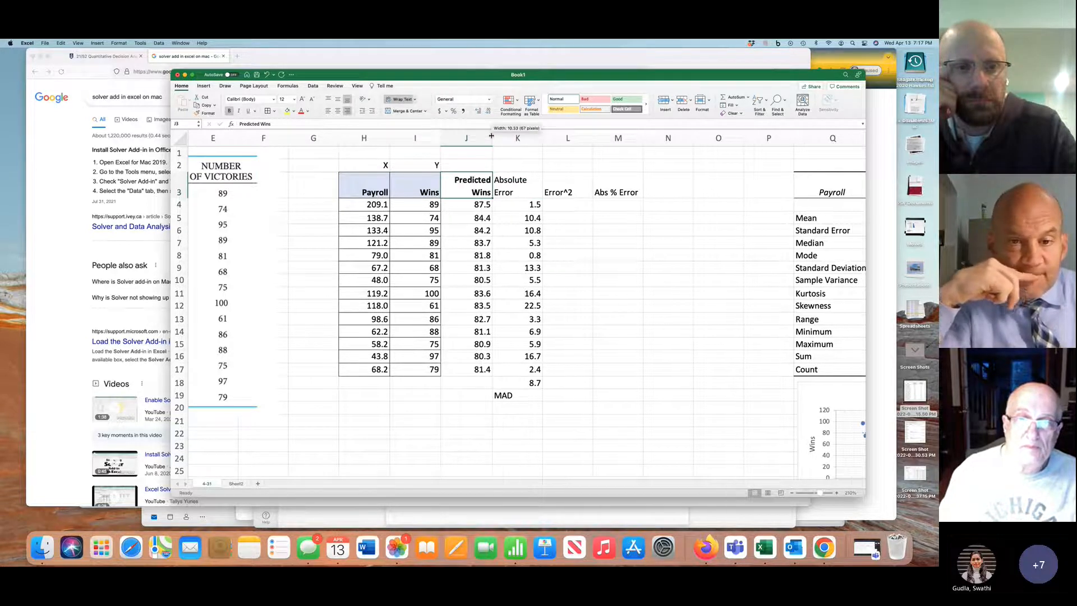
Right-align the error headings in K3:M3 and the MAD label in K19
{"action": "left_click", "coordinate": [523, 182]}
{"action": "left_click_drag", "start_coordinate": [522, 182], "coordinate": [617, 186]}
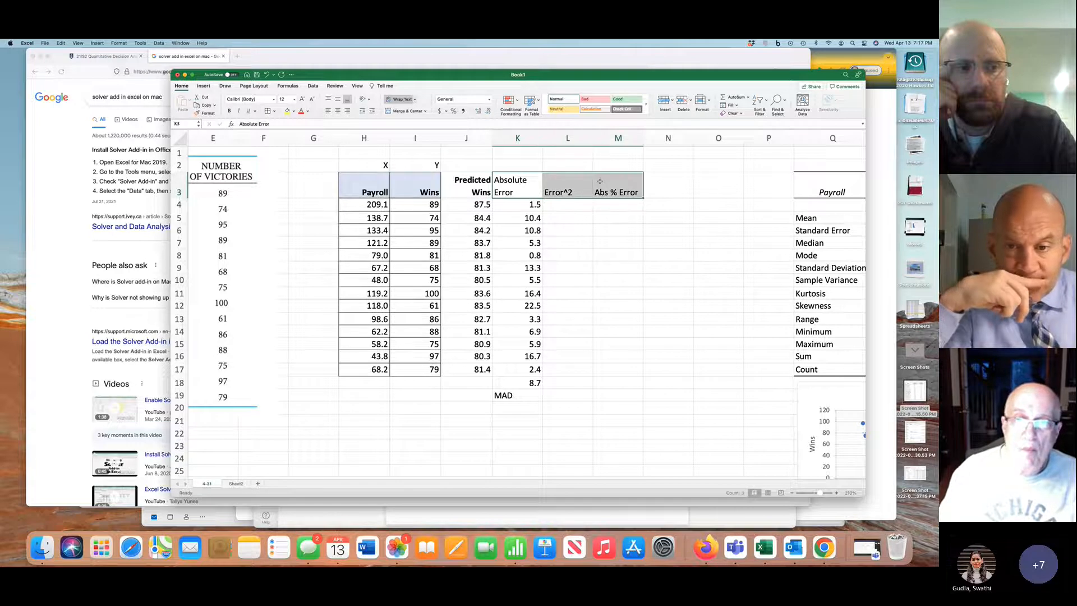
{"action": "left_click", "coordinate": [348, 111]}
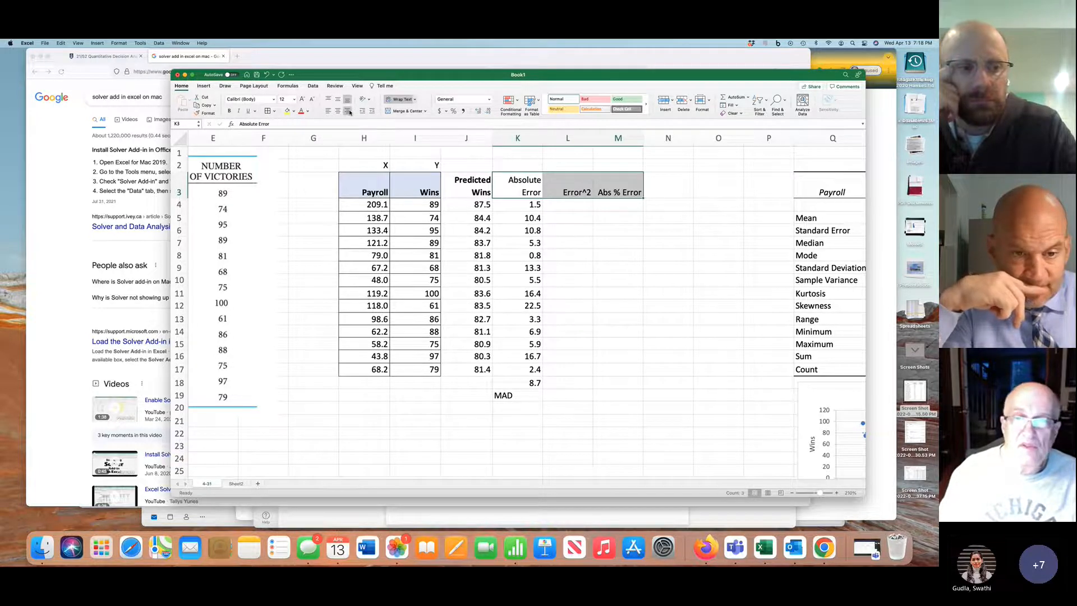
{"action": "left_click", "coordinate": [531, 391]}
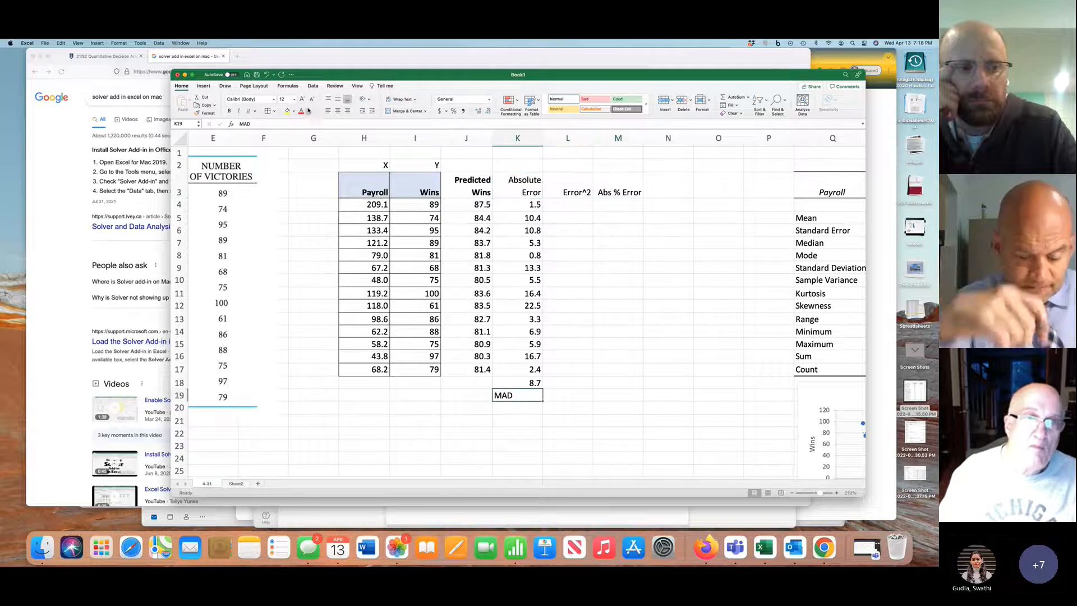
{"action": "left_click", "coordinate": [348, 112]}
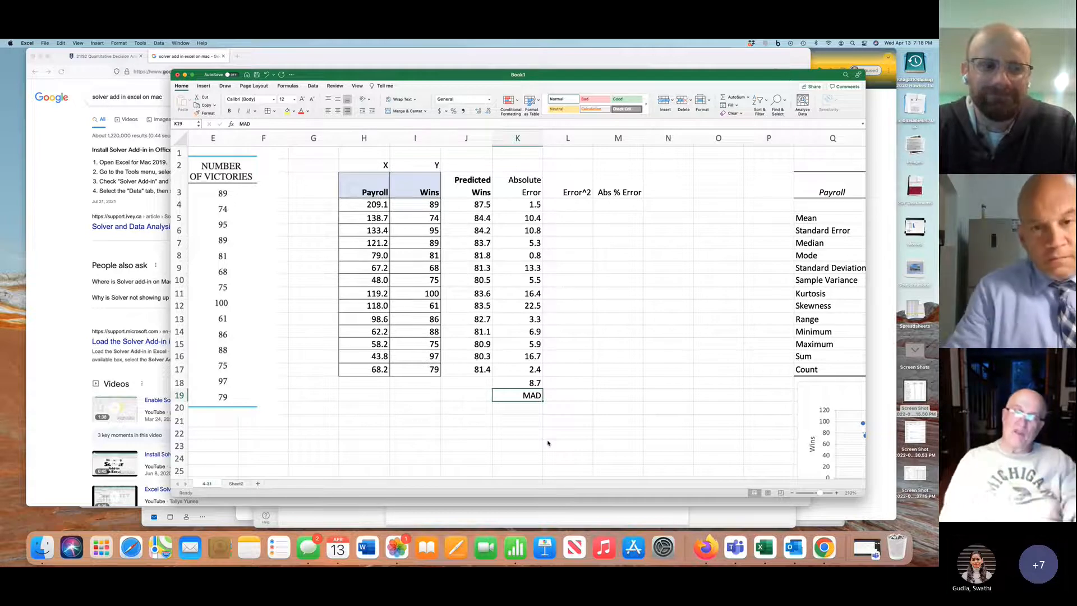
Calculate the first team's squared error in L4 with =K4^2
{"action": "left_click", "coordinate": [574, 204]}
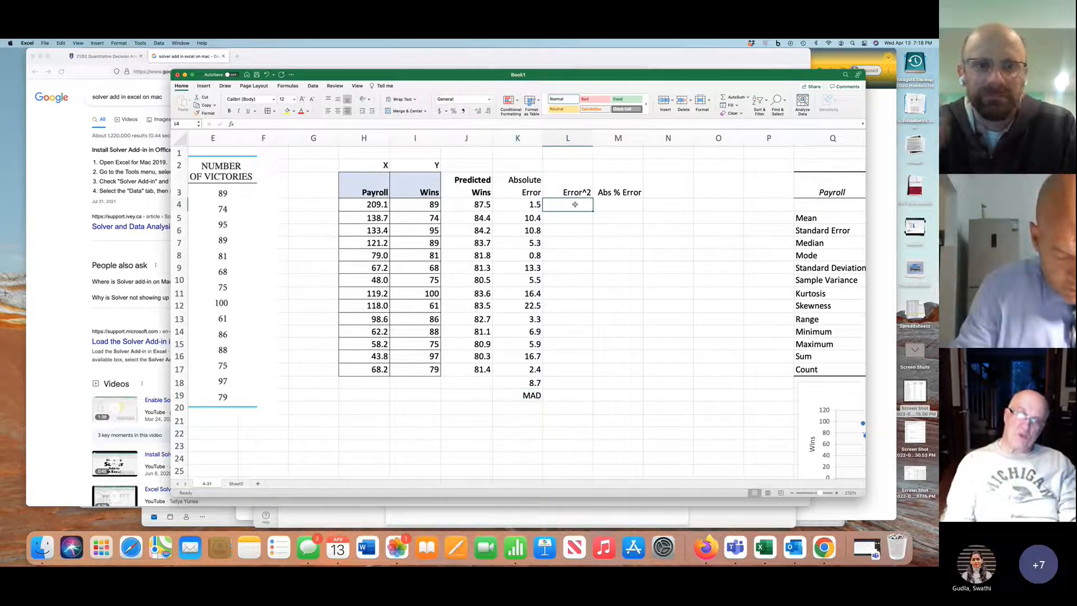
{"action": "type", "text": "="}
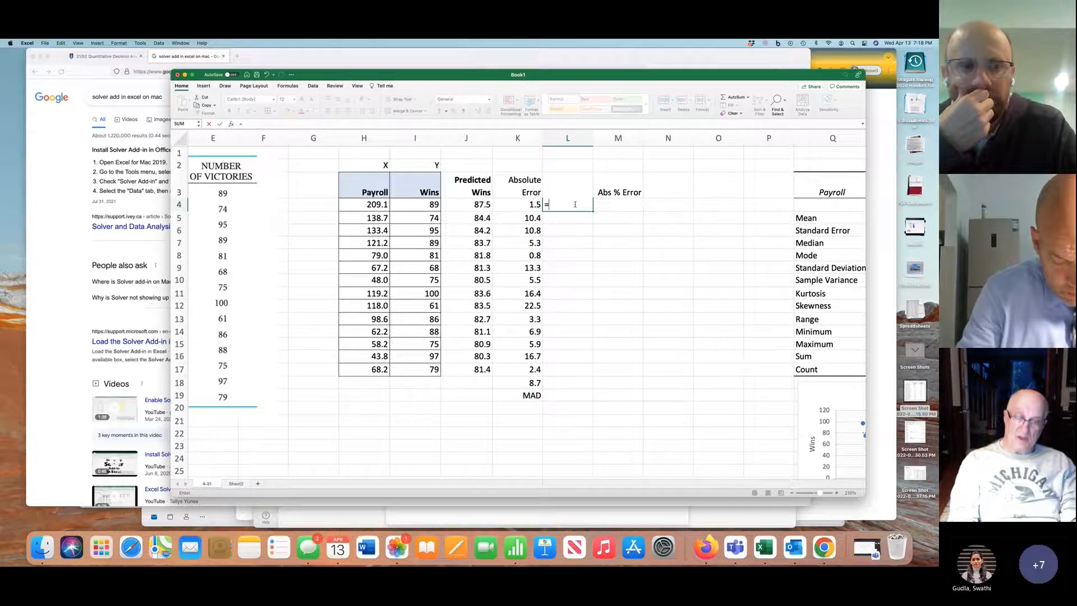
{"action": "key", "text": "Left"}
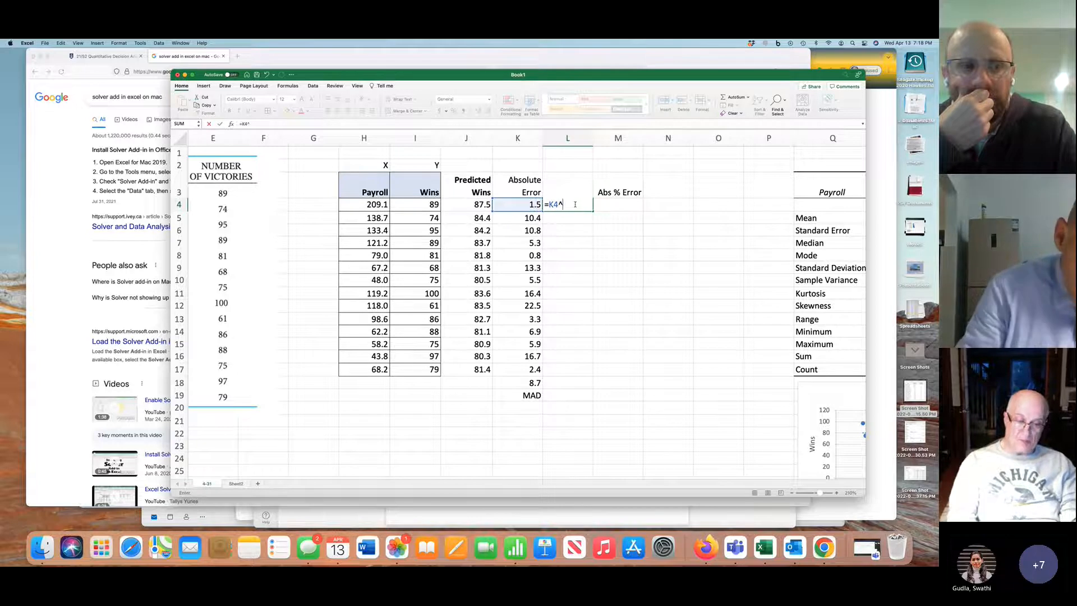
{"action": "type", "text": "^2"}
{"action": "key", "text": "Return"}
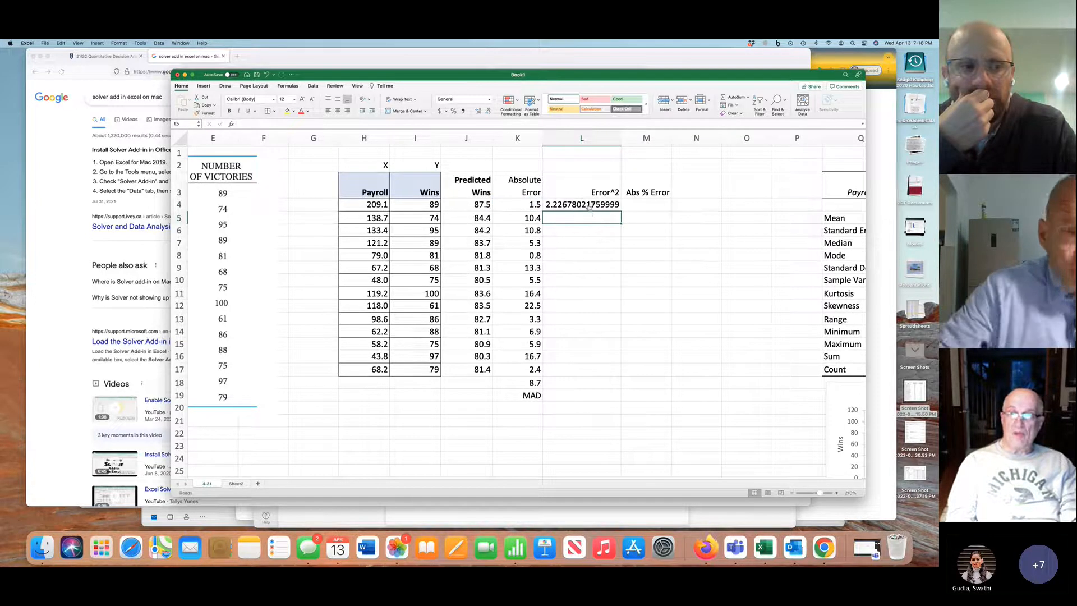
Show the squared error in L4 with two decimal places and narrow column L to fit its heading
{"action": "left_click", "coordinate": [589, 205]}
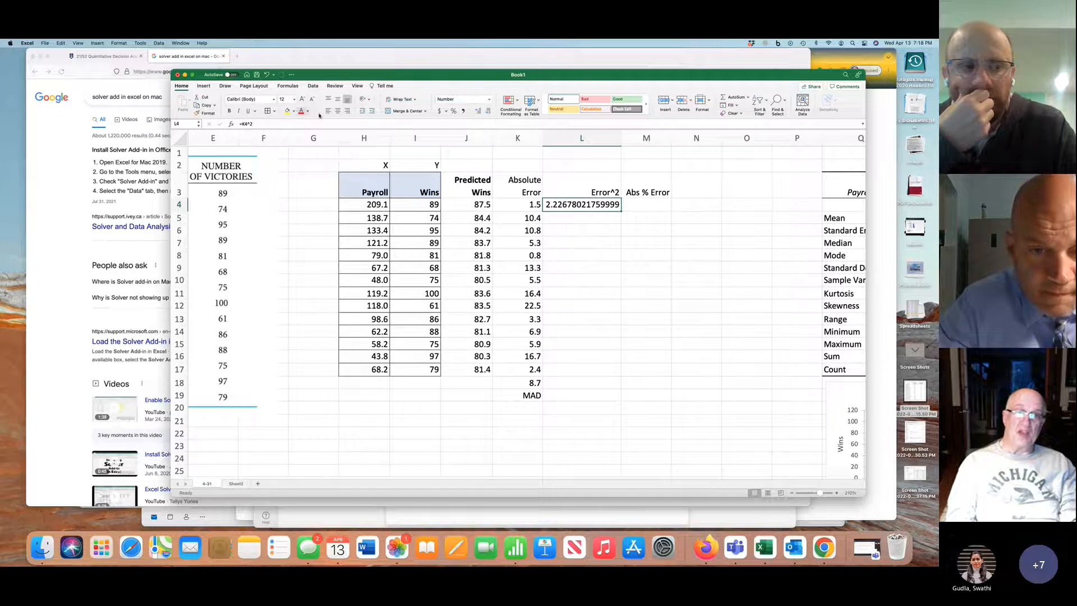
{"action": "left_click", "coordinate": [488, 111]}
{"action": "left_click", "coordinate": [487, 111]}
{"action": "left_click", "coordinate": [488, 112]}
{"action": "left_click", "coordinate": [488, 112]}
{"action": "left_click", "coordinate": [488, 111]}
{"action": "left_click", "coordinate": [488, 111]}
{"action": "left_click", "coordinate": [488, 112]}
{"action": "left_click", "coordinate": [488, 112]}
{"action": "left_click", "coordinate": [488, 111]}
{"action": "left_click", "coordinate": [488, 111]}
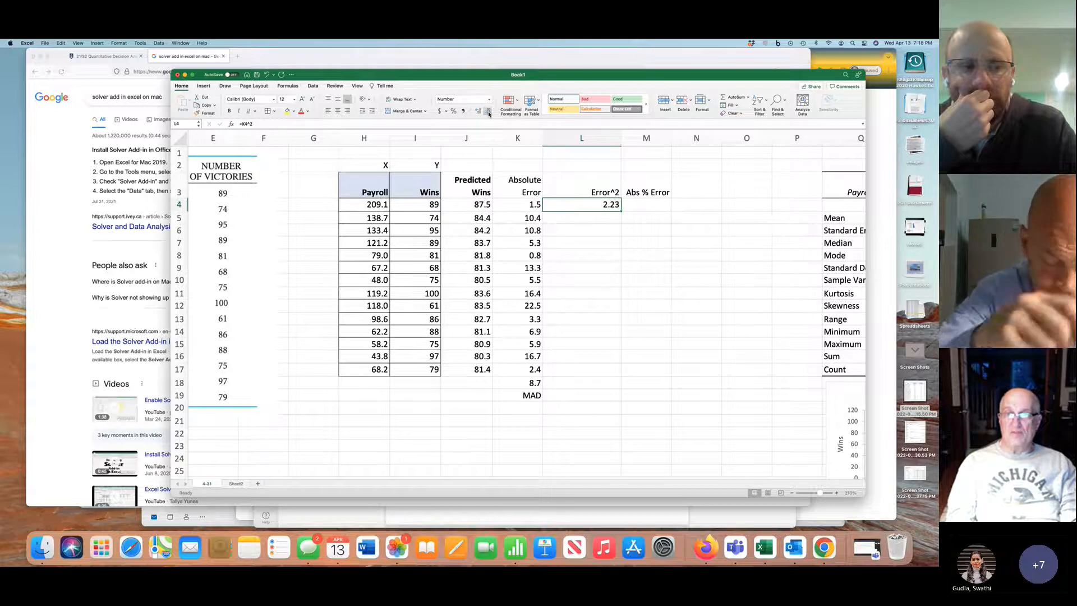
{"action": "left_click_drag", "start_coordinate": [621, 136], "coordinate": [583, 137]}
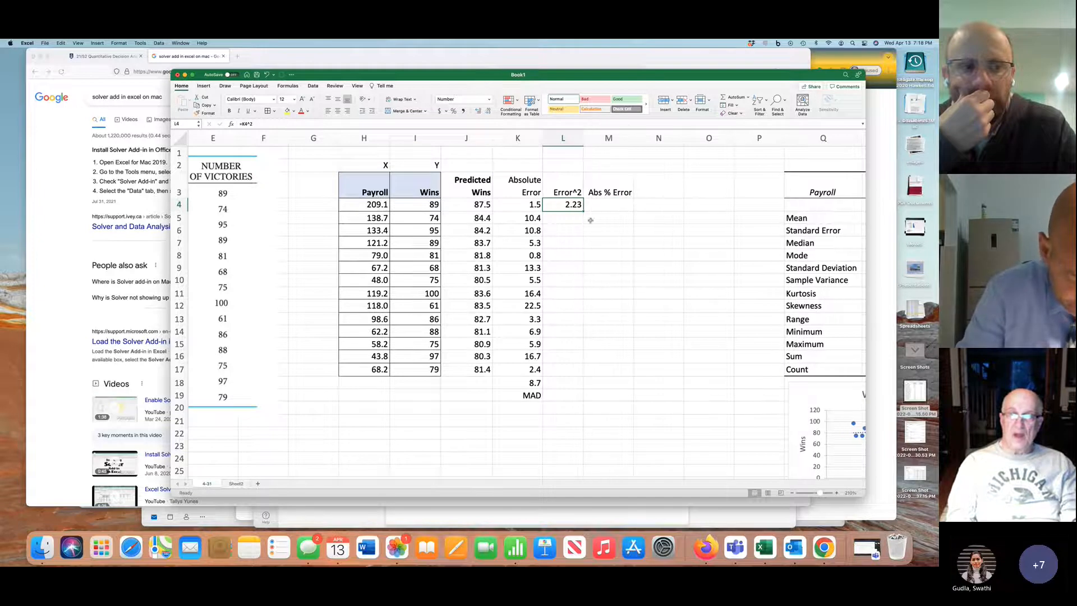
Fill the squared error formula down to L17 and copy the average formula from K18 into L18
{"action": "left_click_drag", "start_coordinate": [583, 211], "coordinate": [583, 372]}
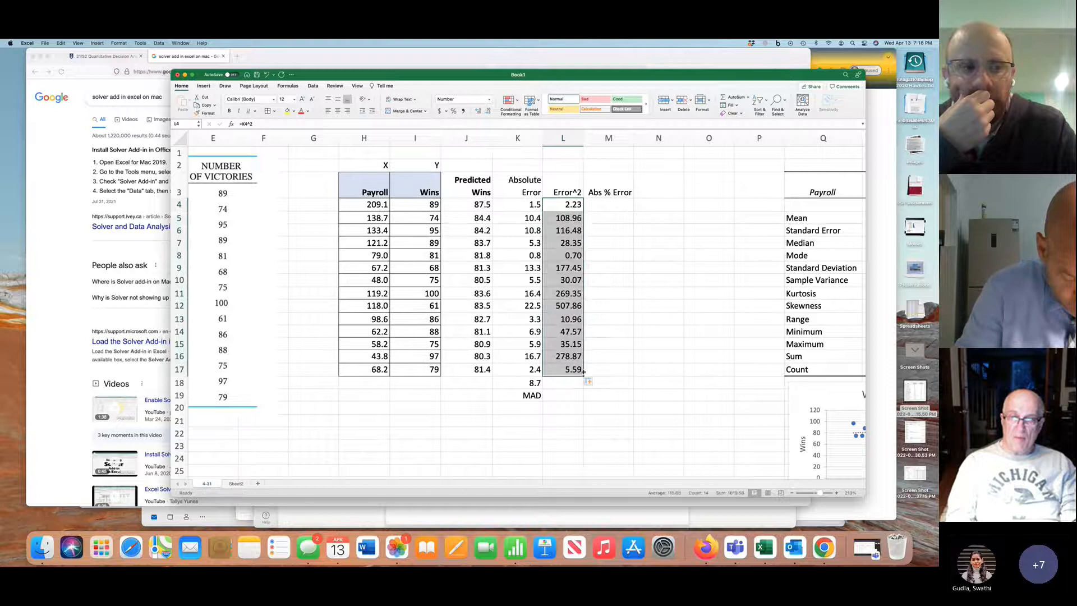
{"action": "left_click", "coordinate": [541, 382]}
{"action": "left_click_drag", "start_coordinate": [543, 389], "coordinate": [579, 388]}
Label L19 "MSE" with right alignment and make the averages and labels in K18:L19 bold
{"action": "left_click", "coordinate": [578, 395]}
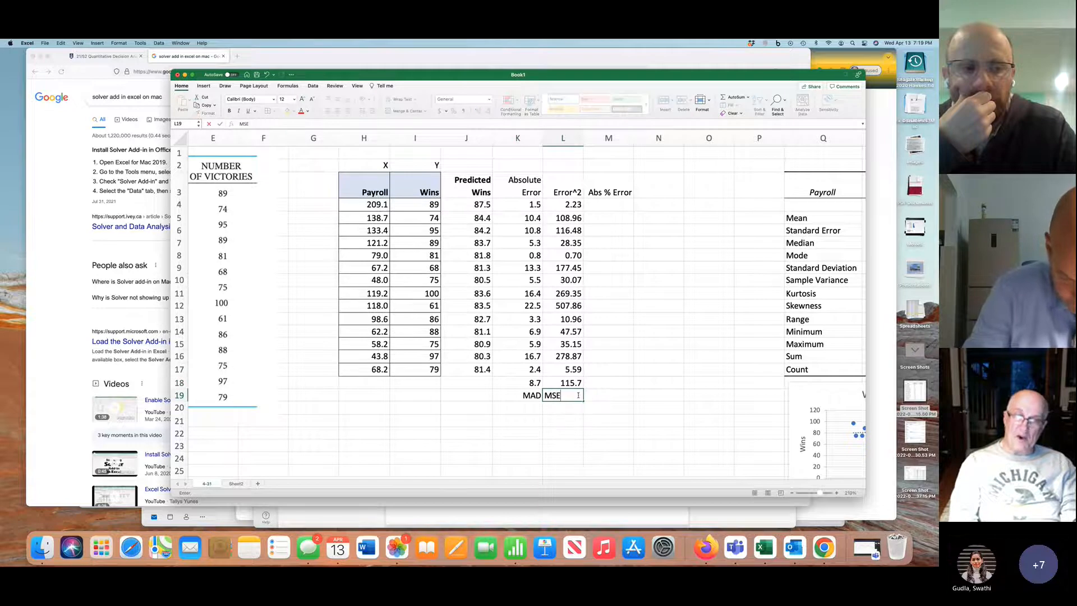
{"action": "left_click", "coordinate": [566, 409]}
{"action": "left_click", "coordinate": [565, 394]}
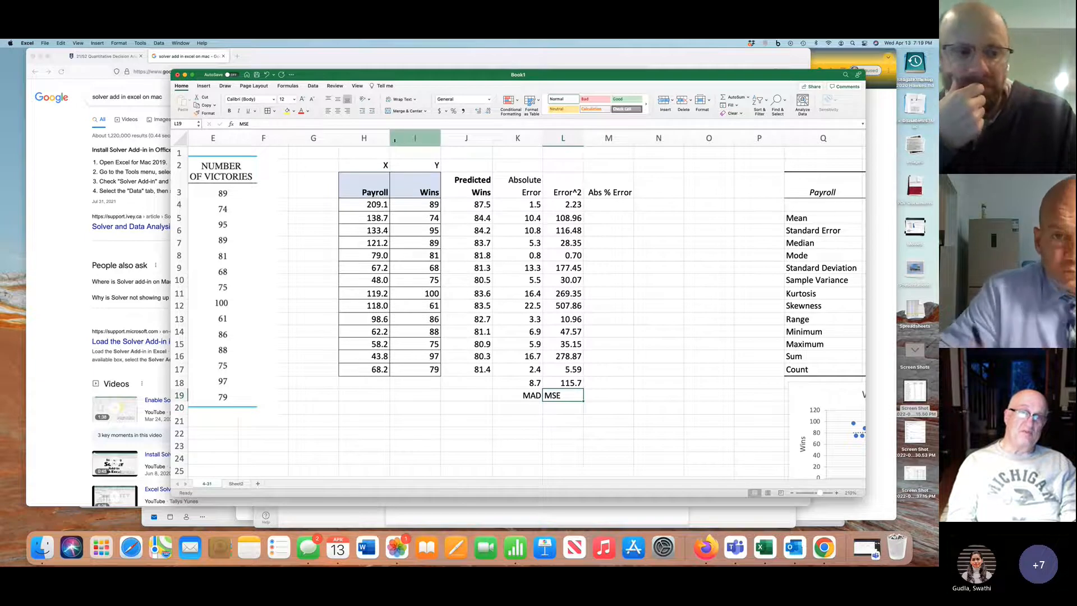
{"action": "left_click", "coordinate": [347, 111]}
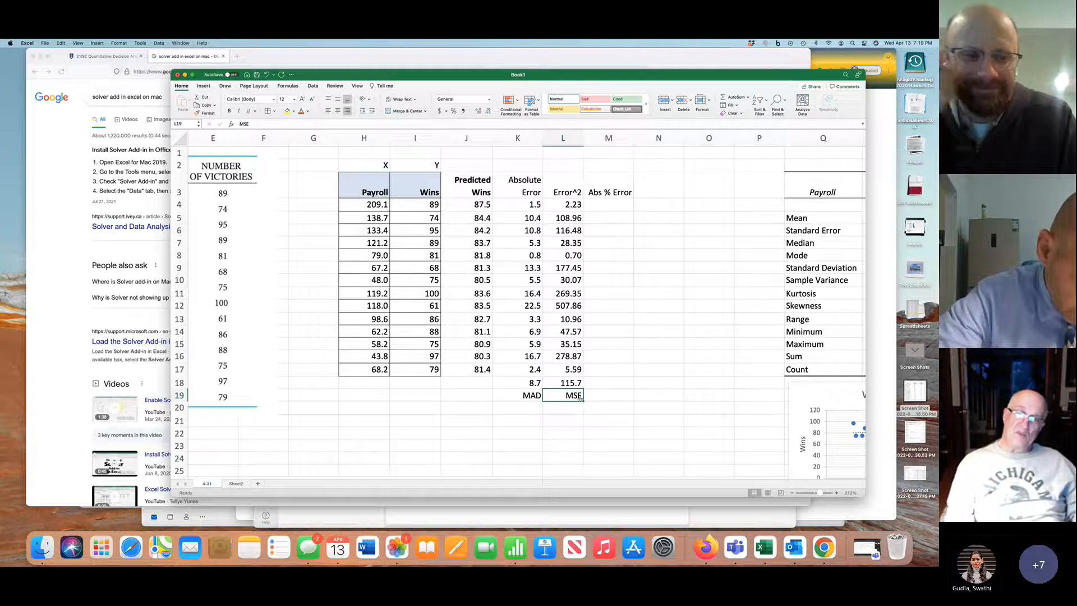
{"action": "left_click_drag", "start_coordinate": [532, 383], "coordinate": [575, 396]}
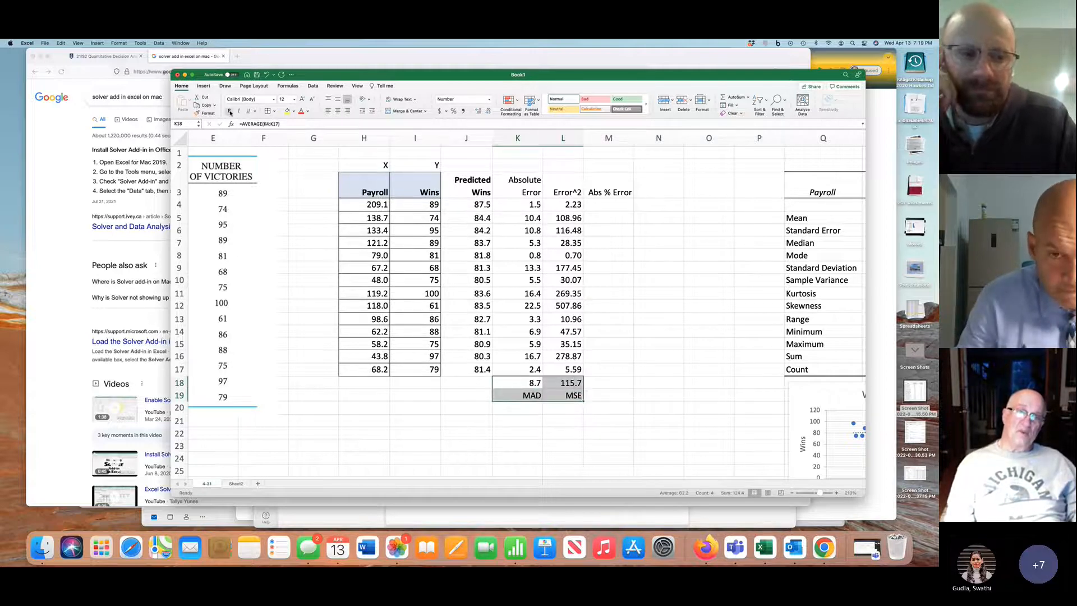
{"action": "left_click", "coordinate": [229, 111]}
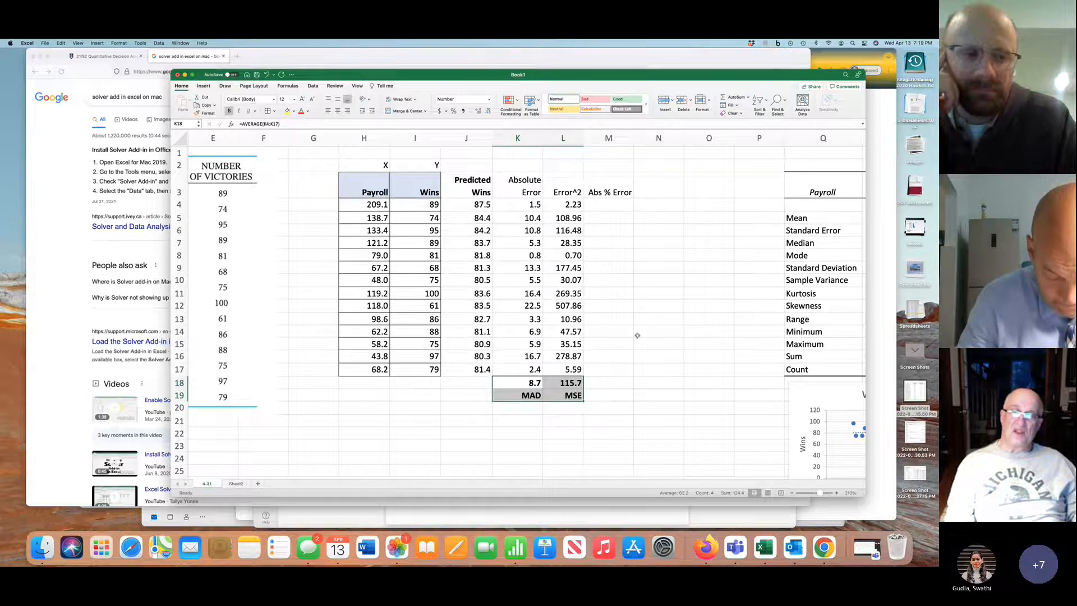
Calculate the first team's absolute percent error in M4 with =K4/I4
{"action": "left_click", "coordinate": [609, 203]}
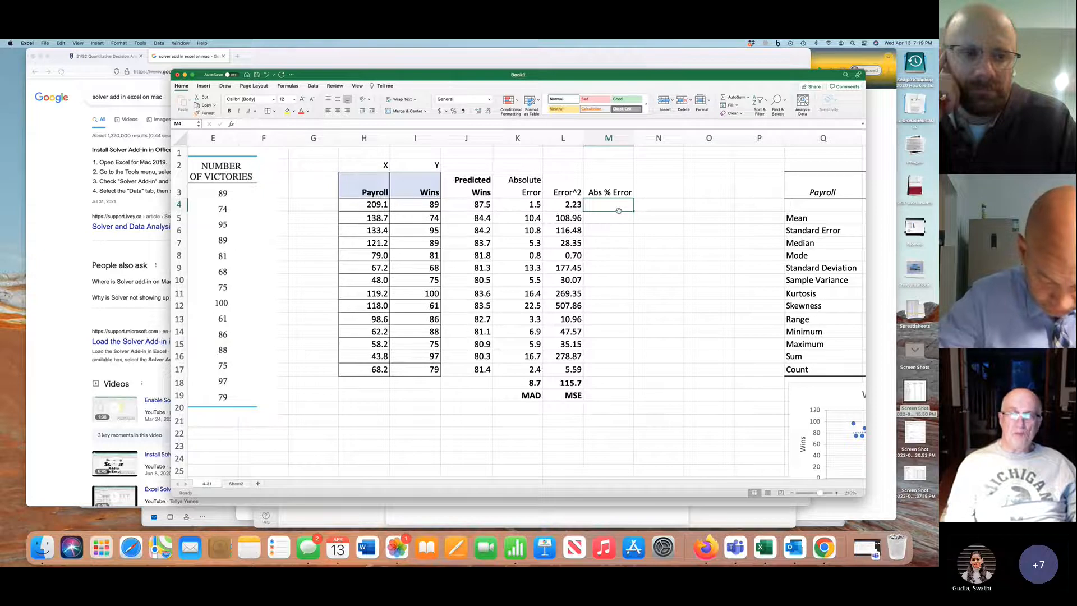
{"action": "key", "text": "ctrl+z"}
{"action": "type", "text": "="}
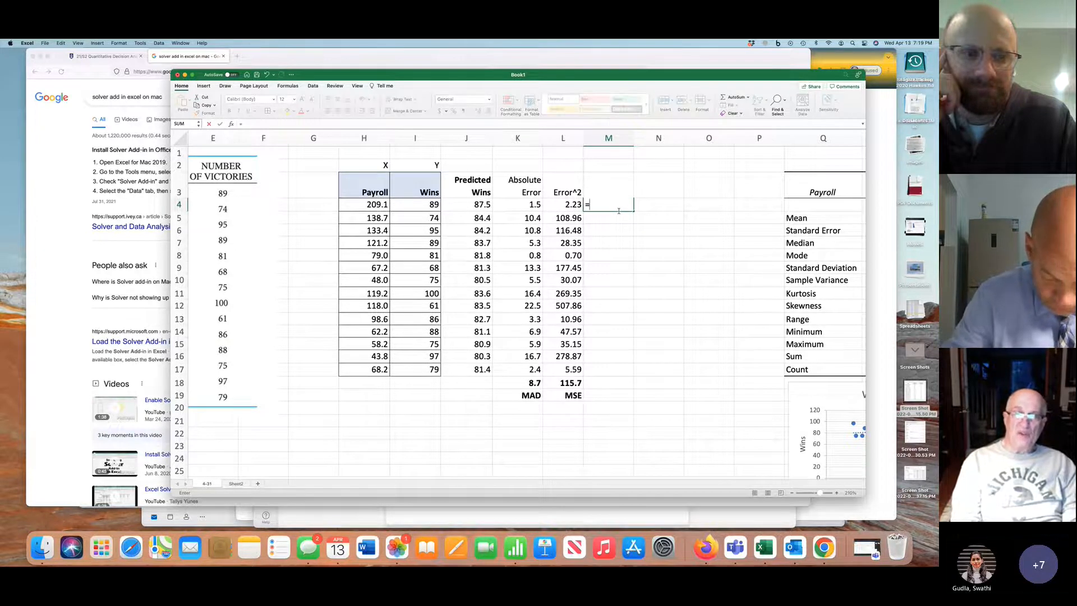
{"action": "left_click", "coordinate": [537, 204]}
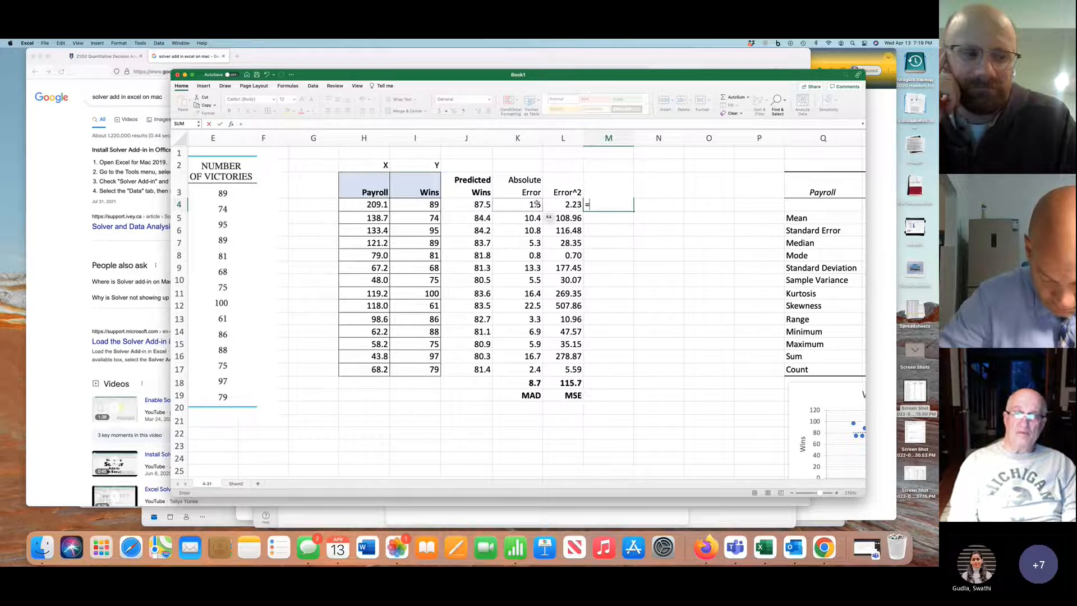
{"action": "left_click", "coordinate": [537, 203]}
{"action": "type", "text": "/"}
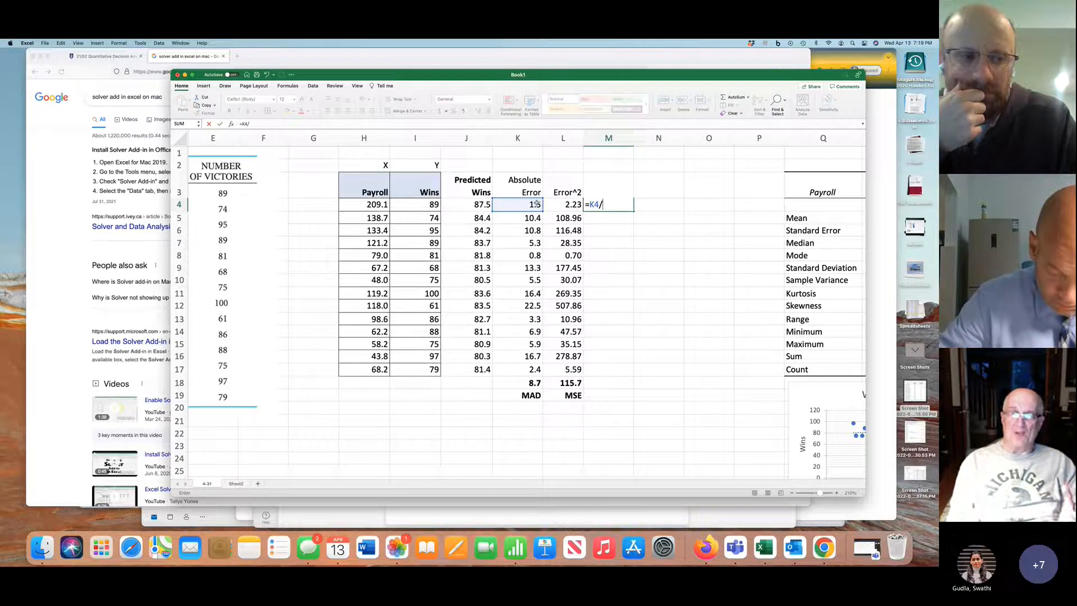
{"action": "left_click", "coordinate": [431, 205]}
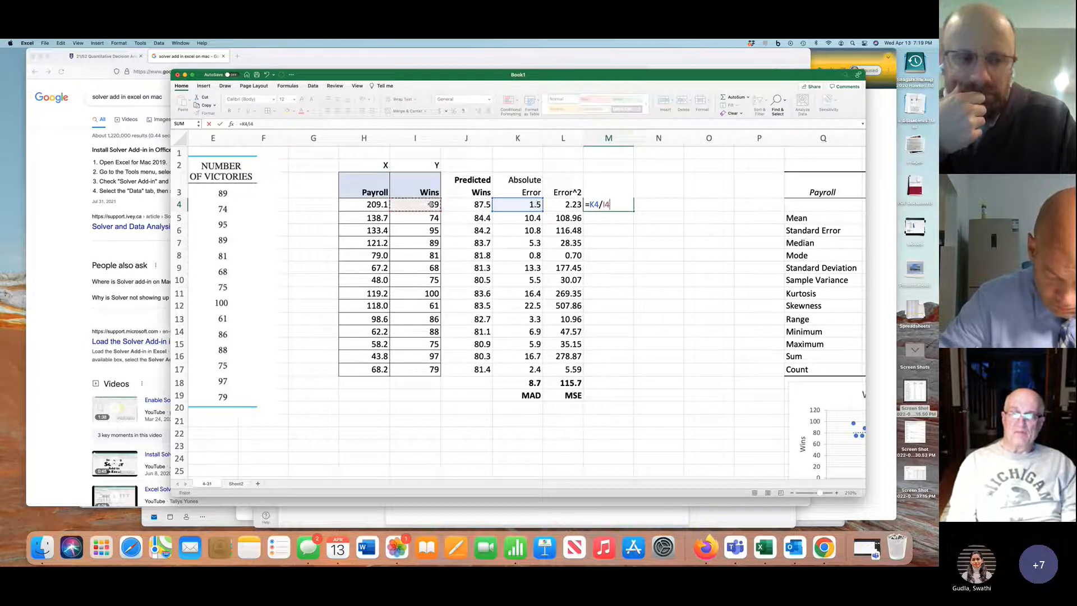
{"action": "key", "text": "Return"}
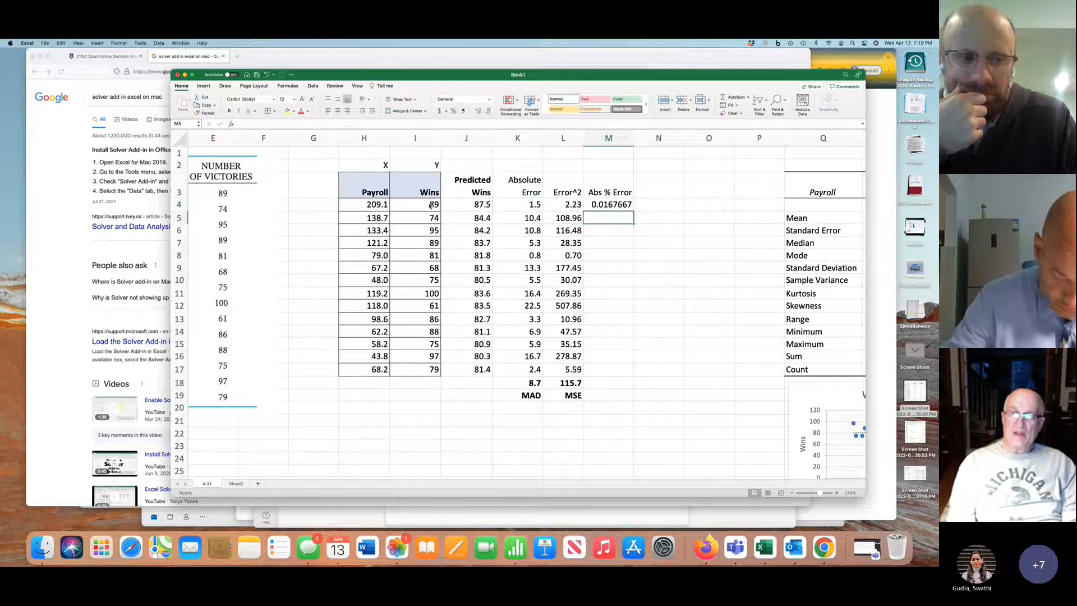
Format M4 as a percentage with one decimal and fill the formula down to M17
{"action": "left_click", "coordinate": [611, 205]}
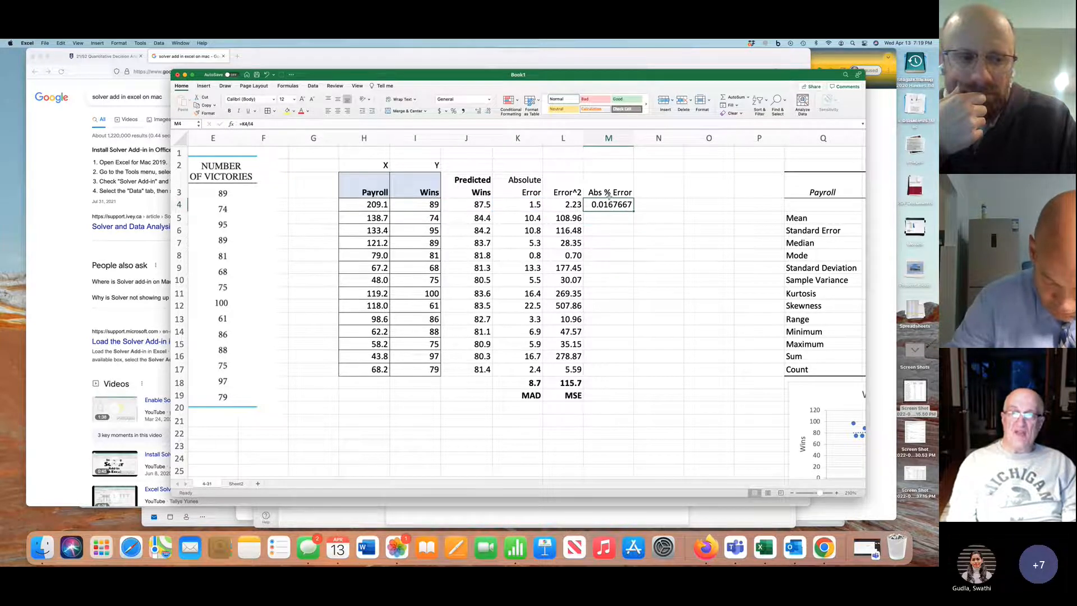
{"action": "left_click", "coordinate": [455, 111]}
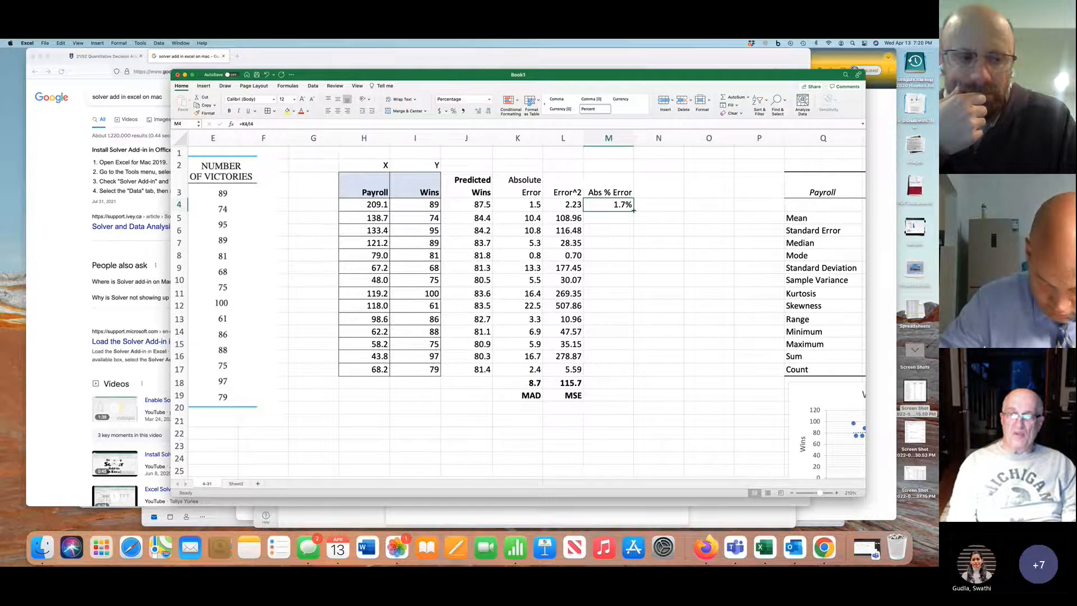
{"action": "left_click_drag", "start_coordinate": [634, 209], "coordinate": [634, 375]}
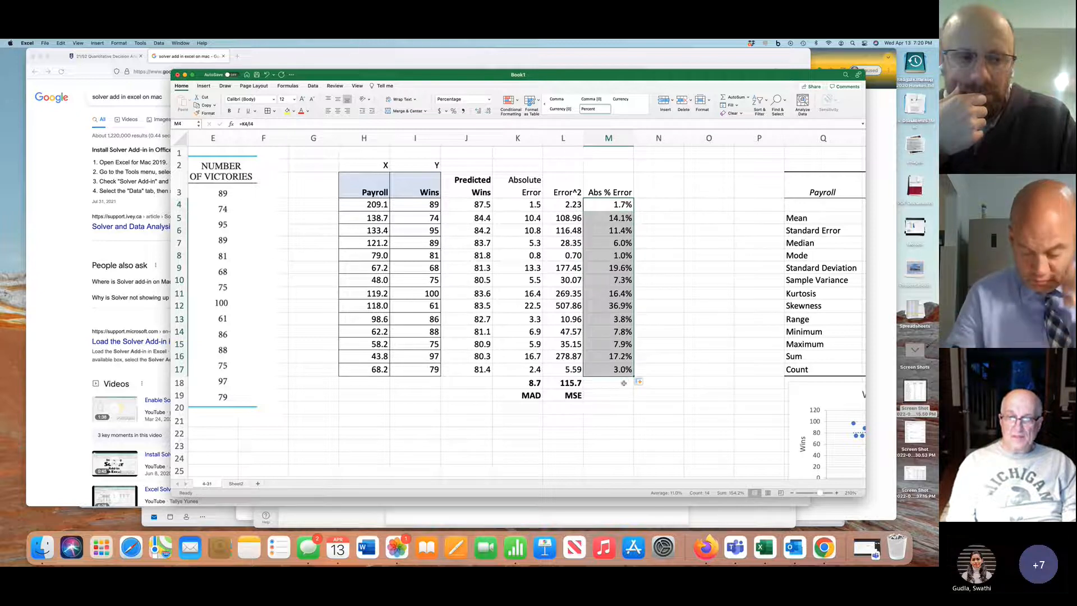
Average the absolute percent errors of M4:M17 in M18 with the AVERAGE function
{"action": "left_click", "coordinate": [624, 383]}
{"action": "type", "text": "=averag"}
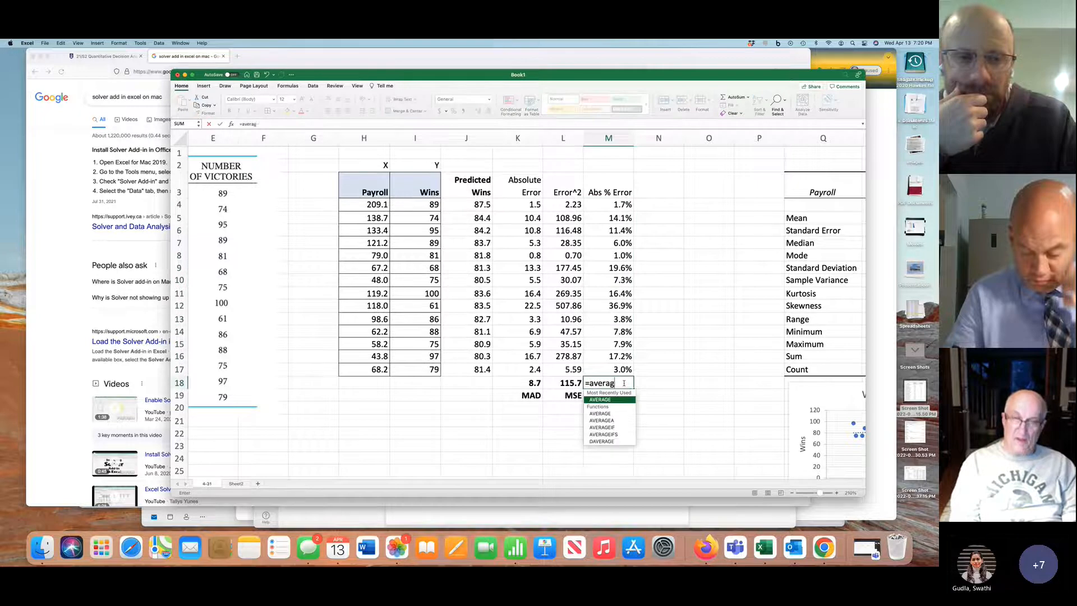
{"action": "type", "text": "e"}
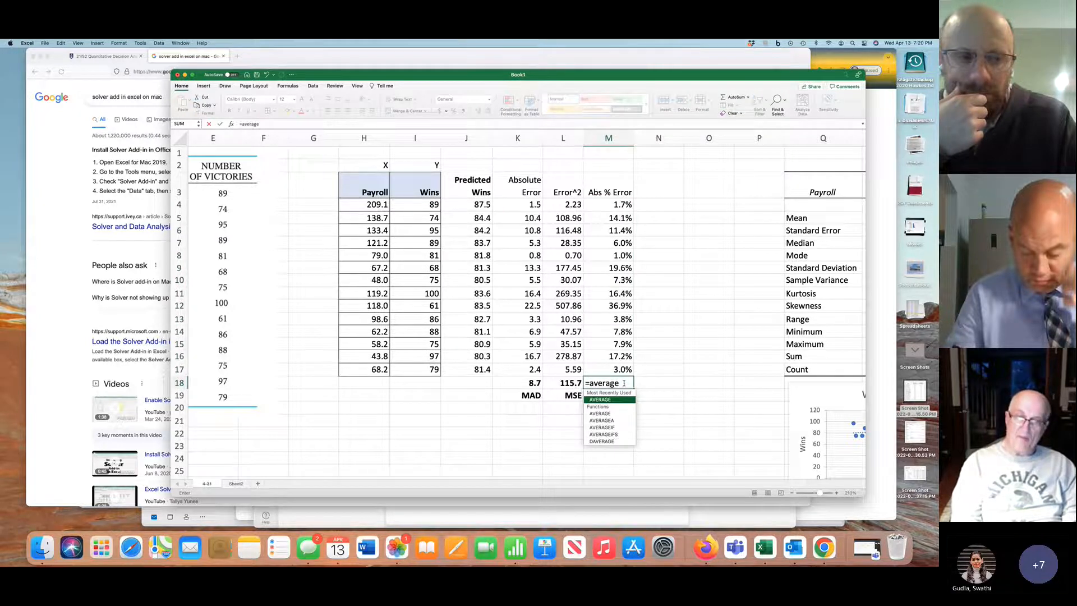
{"action": "type", "text": "("}
{"action": "left_click_drag", "start_coordinate": [617, 208], "coordinate": [617, 376]}
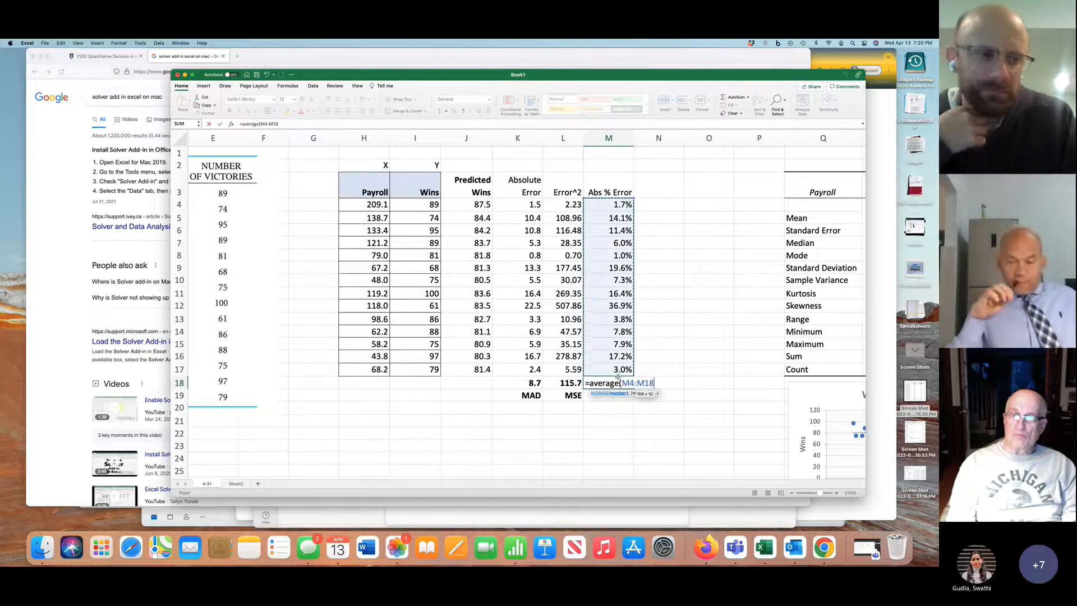
{"action": "key", "text": "Return"}
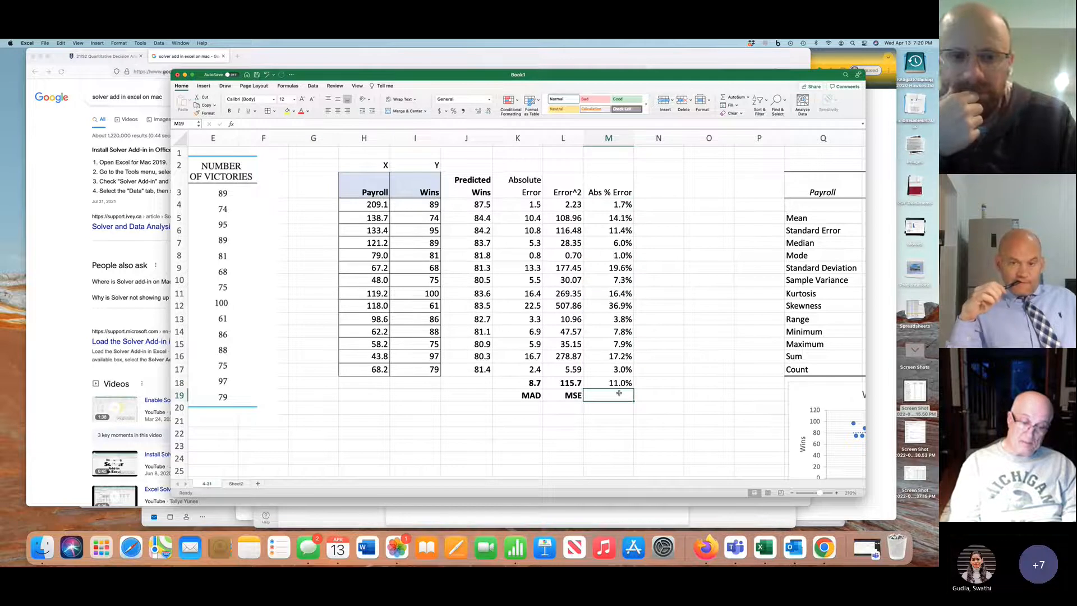
Label the average percent error "MAPE" in M19, in bold and right-aligned
{"action": "type", "text": "MAPE"}
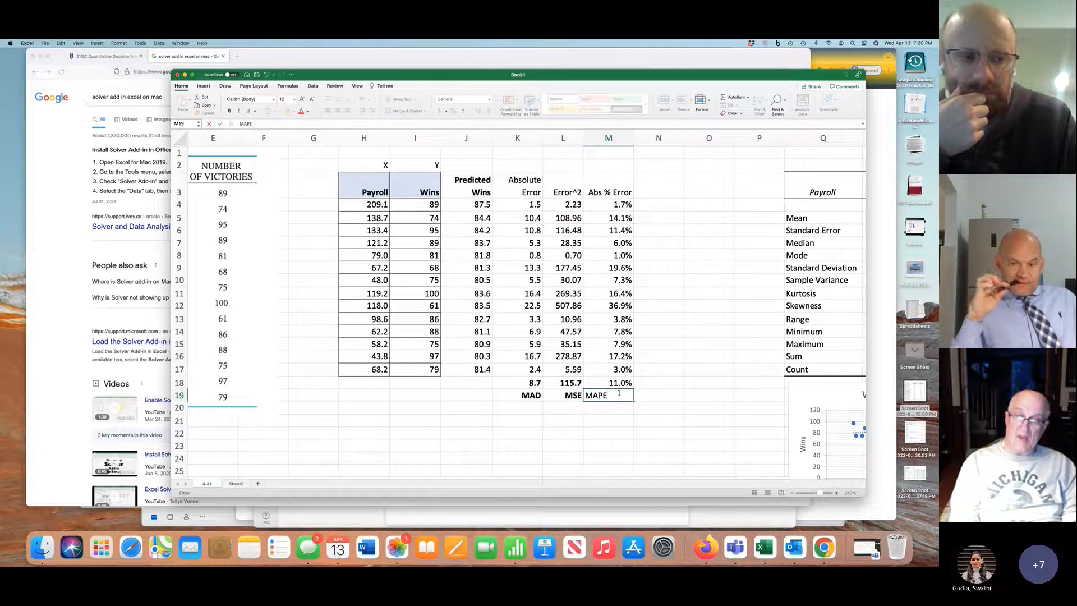
{"action": "key", "text": "Return"}
{"action": "key", "text": "Up"}
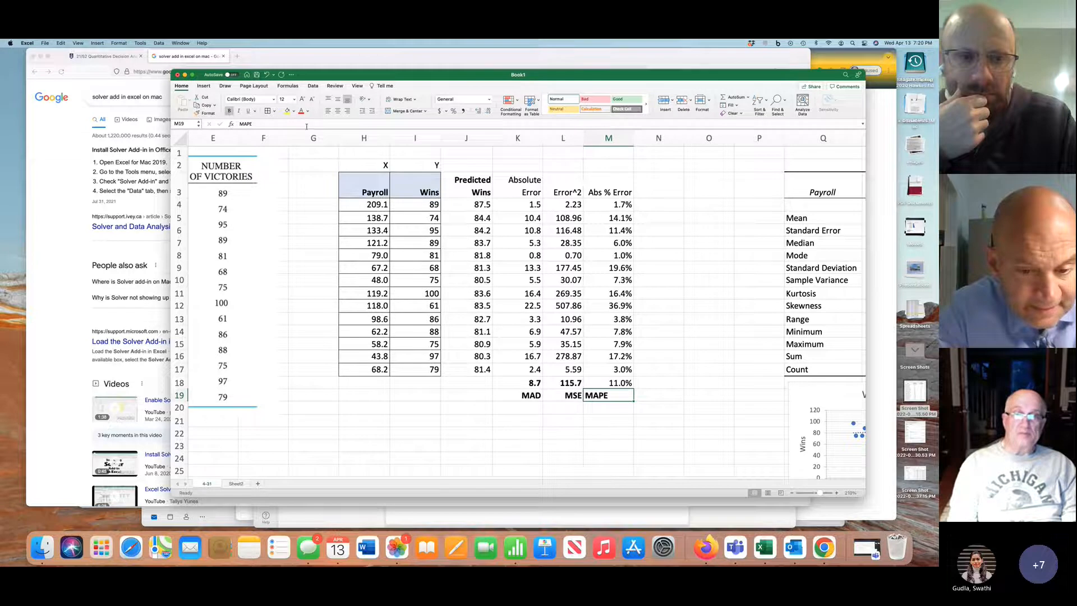
{"action": "left_click", "coordinate": [348, 110]}
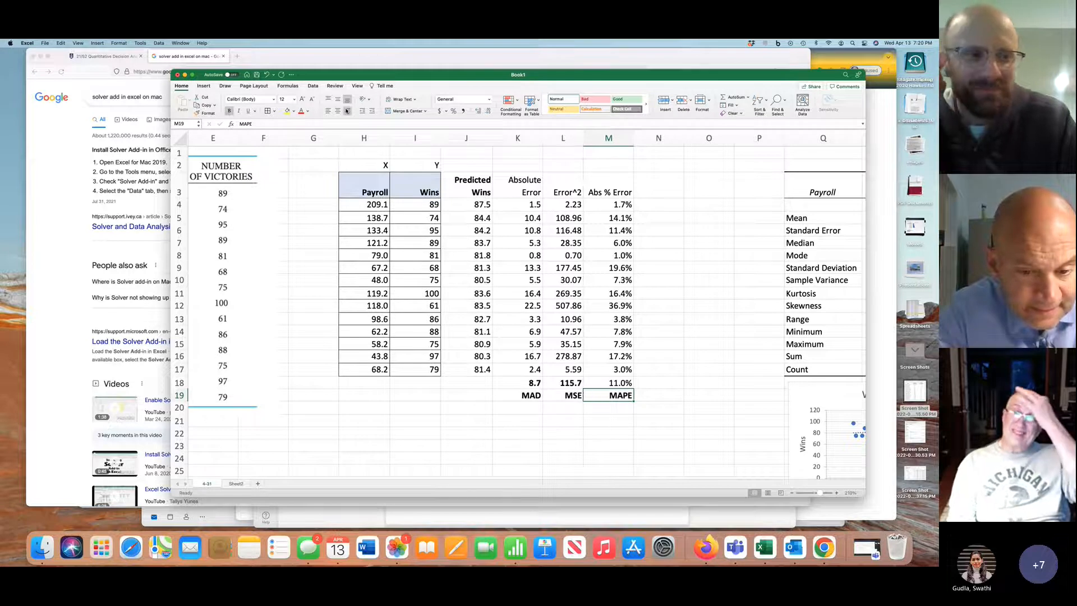
Add all borders to the prediction and error table J3:M17 and to the summary cells K18:M19
{"action": "left_click_drag", "start_coordinate": [476, 185], "coordinate": [616, 373]}
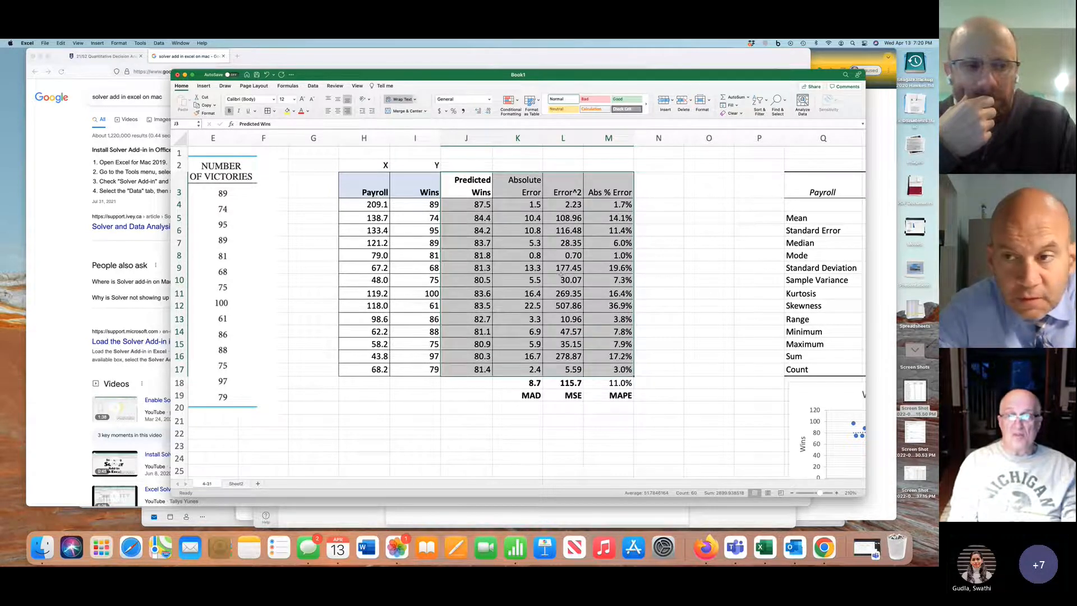
{"action": "left_click_drag", "start_coordinate": [531, 382], "coordinate": [616, 396]}
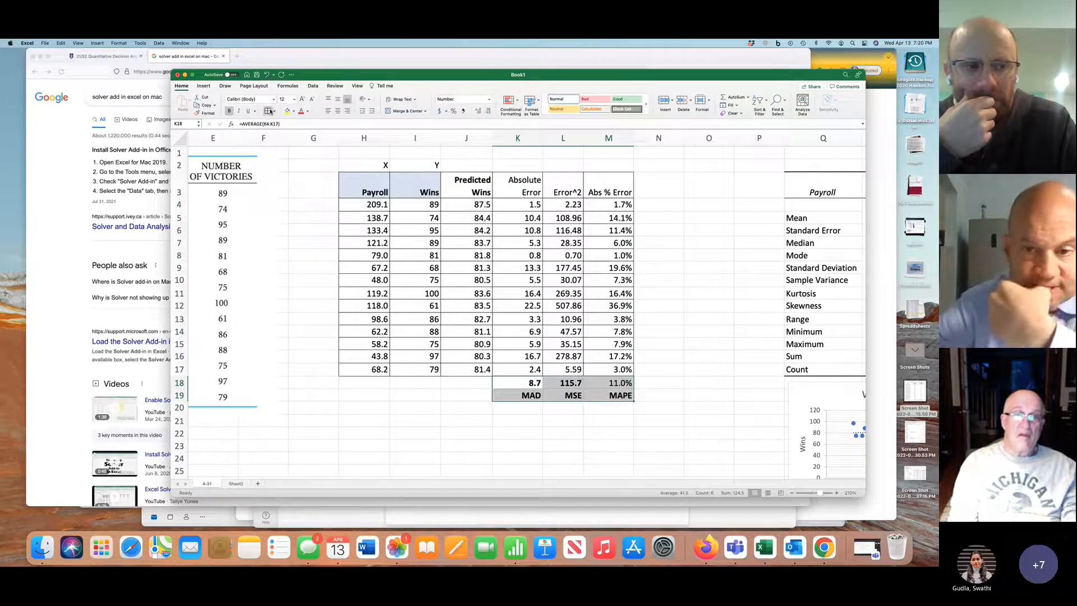
Make the headings in J3:M3 bold and fill them with the same light blue as the Payroll and Wins headings
{"action": "left_click_drag", "start_coordinate": [469, 181], "coordinate": [584, 179]}
{"action": "left_click", "coordinate": [229, 112]}
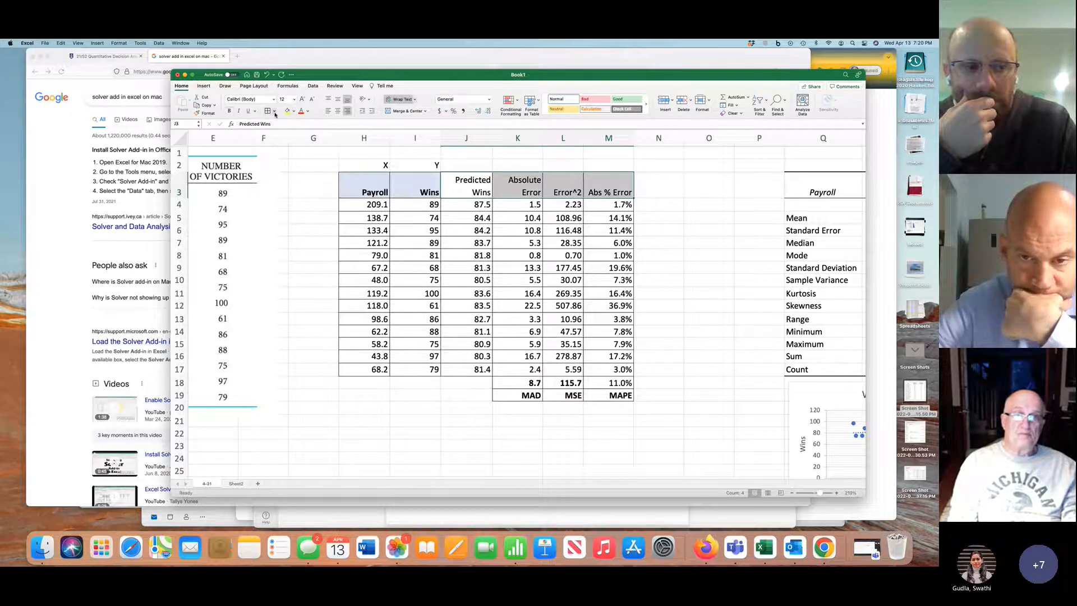
{"action": "left_click", "coordinate": [230, 112]}
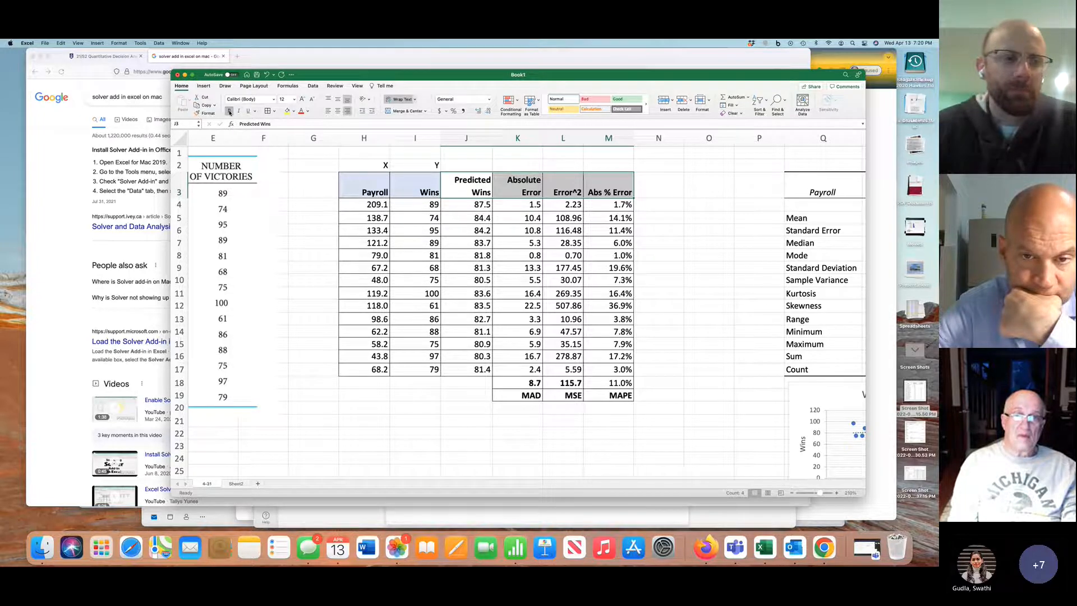
{"action": "left_click", "coordinate": [293, 112]}
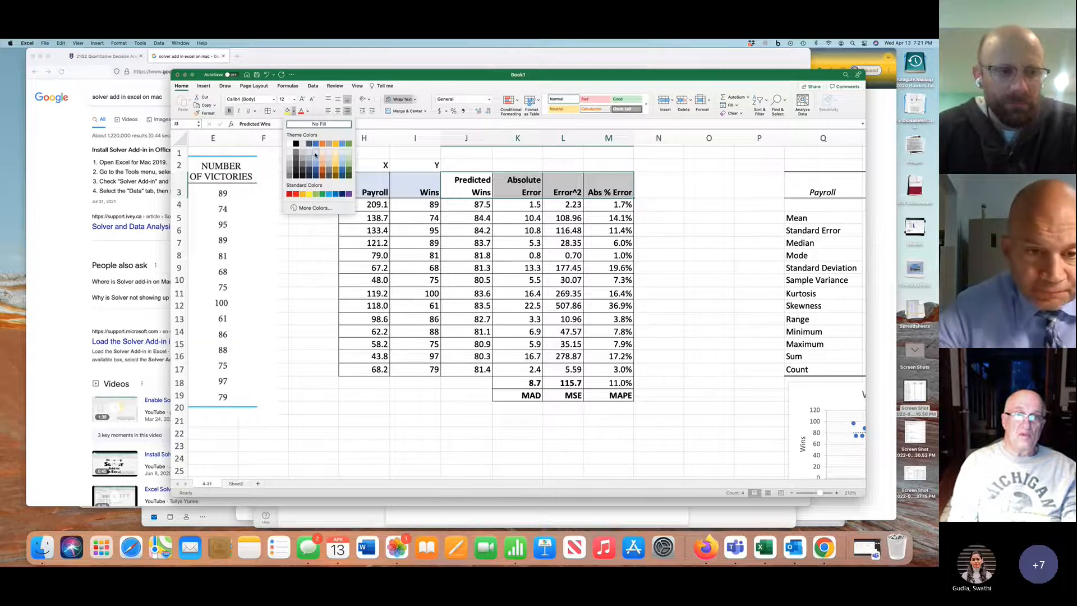
{"action": "left_click", "coordinate": [315, 157]}
Fill the MAD value and label in K18:K19 with the standard light green colour
{"action": "left_click_drag", "start_coordinate": [536, 383], "coordinate": [533, 395]}
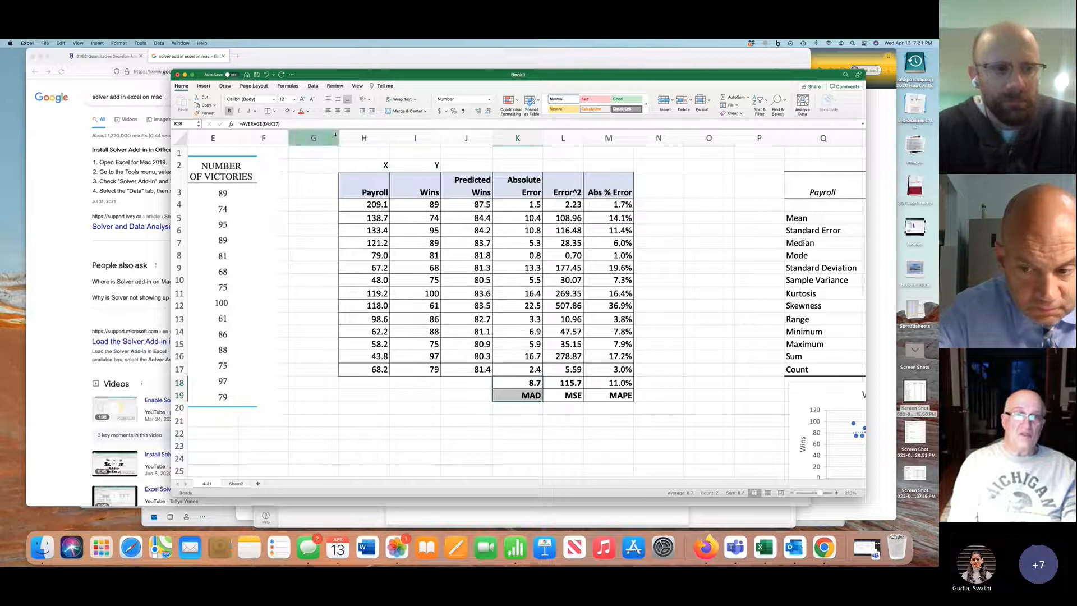
{"action": "left_click", "coordinate": [294, 111]}
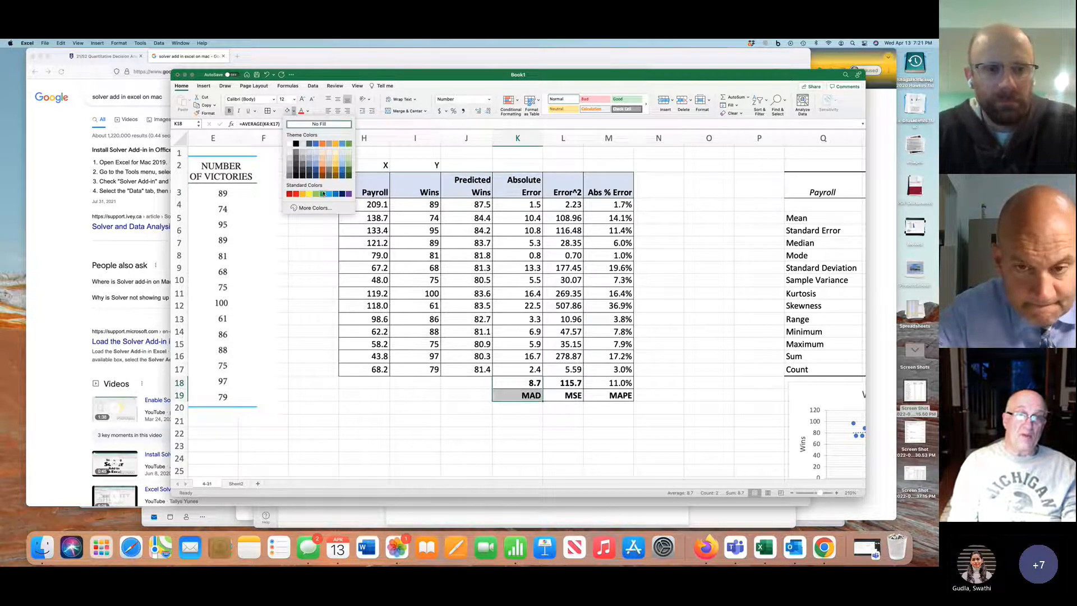
{"action": "left_click", "coordinate": [343, 156]}
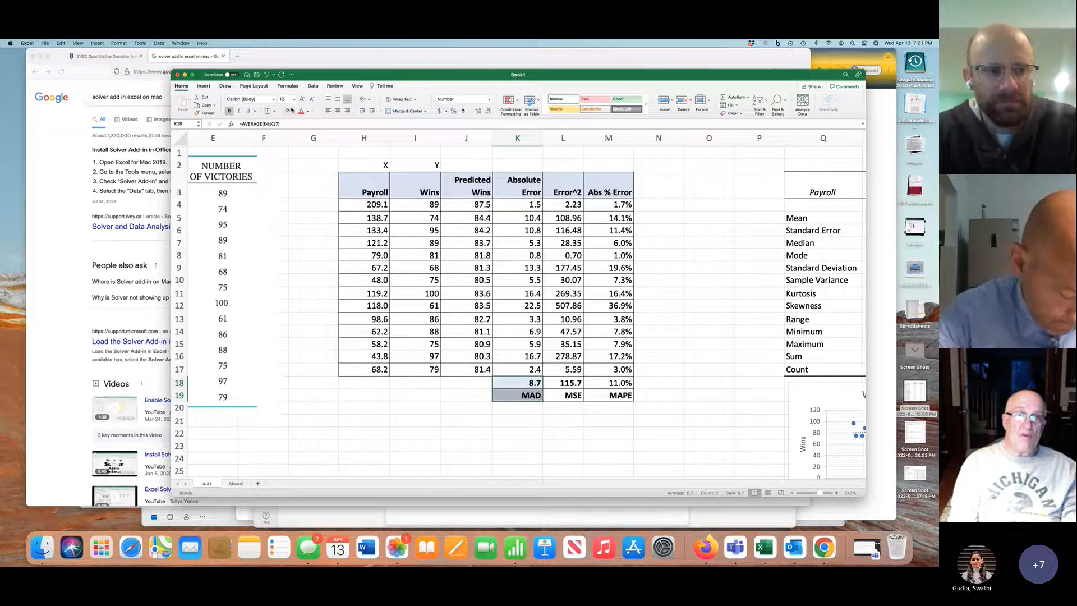
{"action": "left_click", "coordinate": [295, 112]}
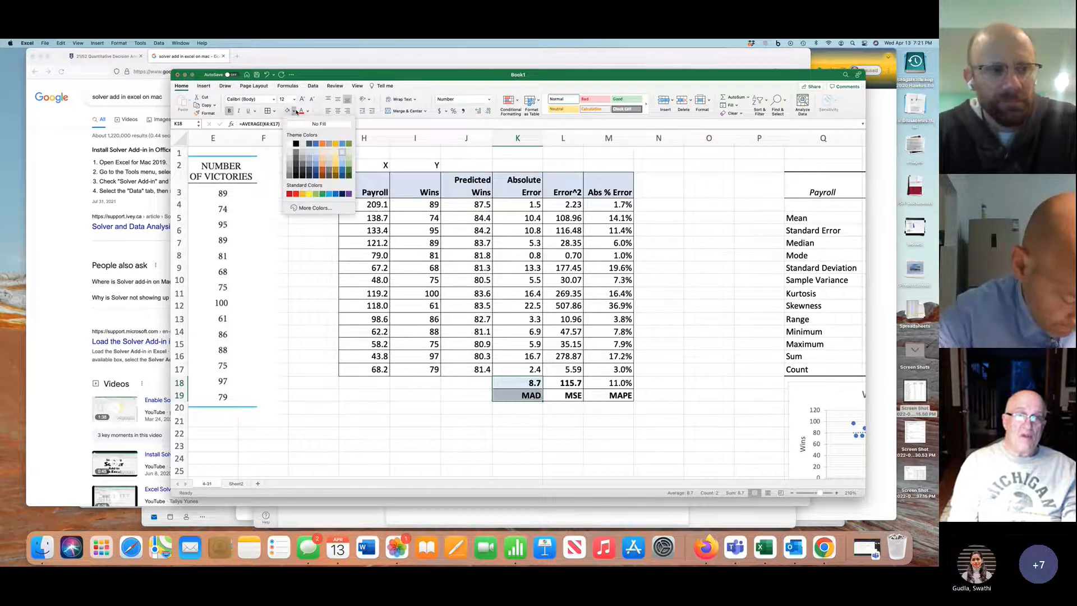
{"action": "left_click", "coordinate": [315, 194]}
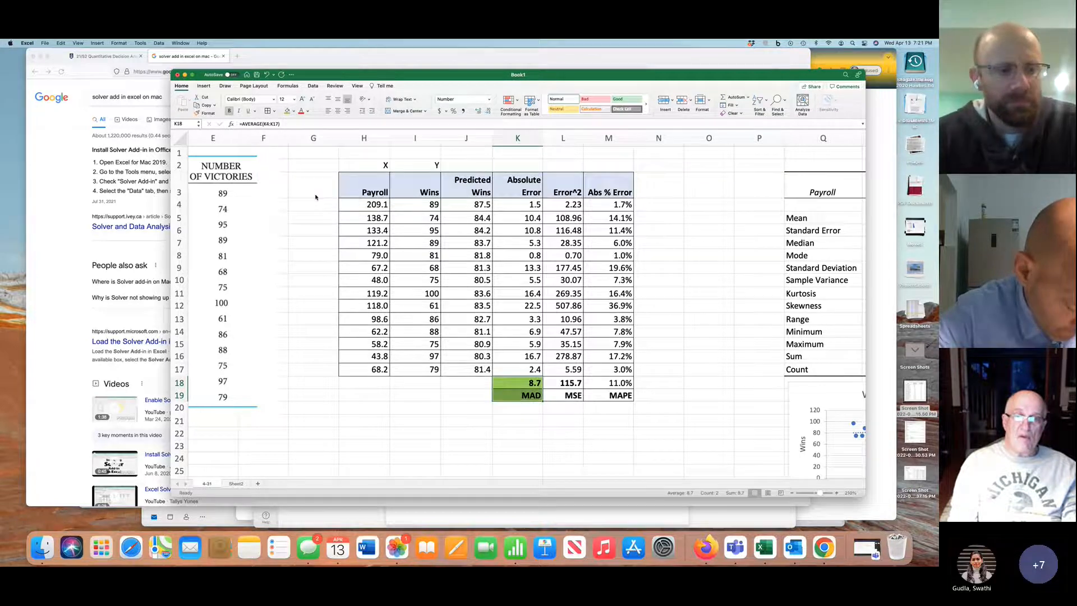
Fill the MSE cells L18:L19 with standard yellow and the MAPE cells M18:M19 with standard orange
{"action": "left_click", "coordinate": [562, 382]}
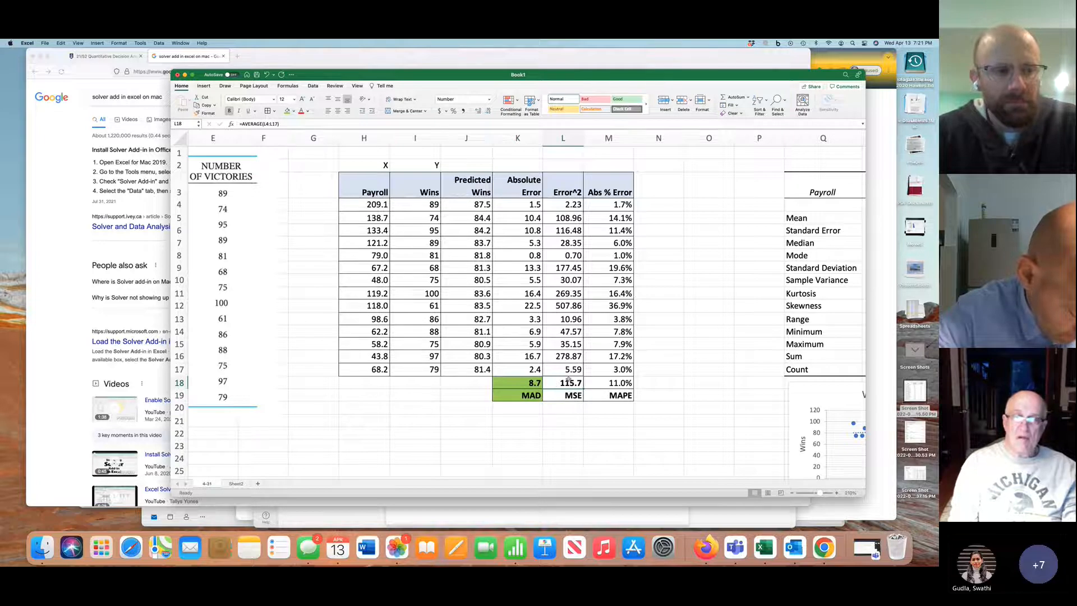
{"action": "left_click_drag", "start_coordinate": [569, 382], "coordinate": [568, 395]}
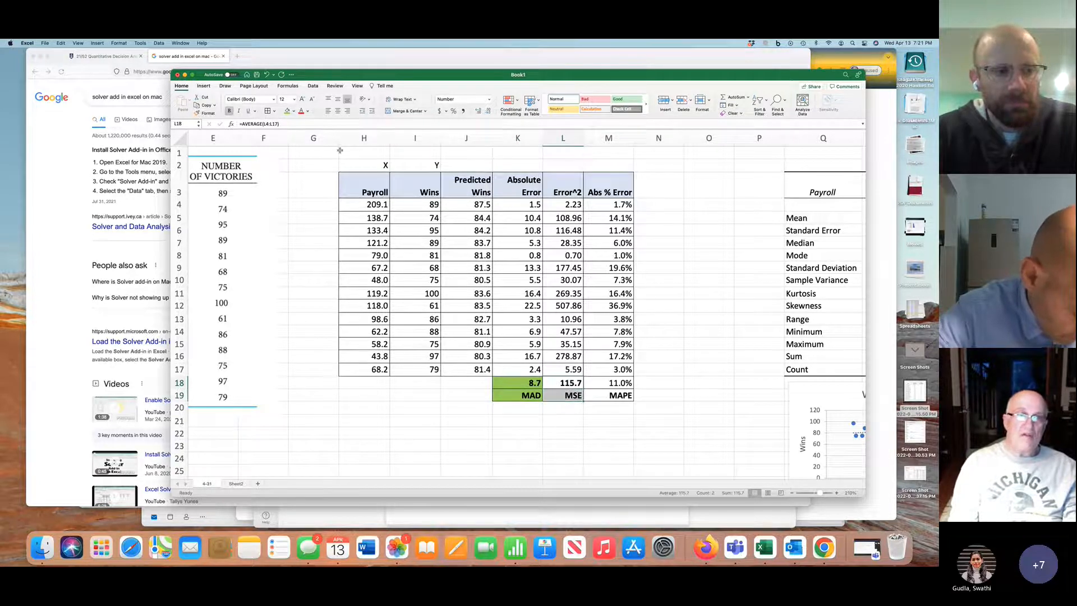
{"action": "left_click", "coordinate": [294, 112]}
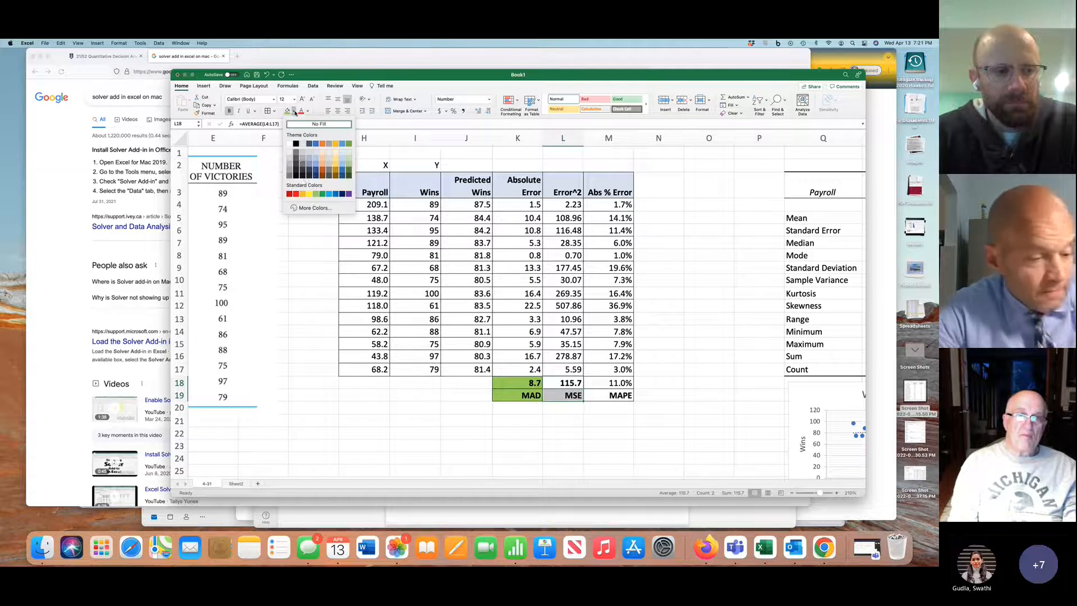
{"action": "left_click", "coordinate": [310, 194]}
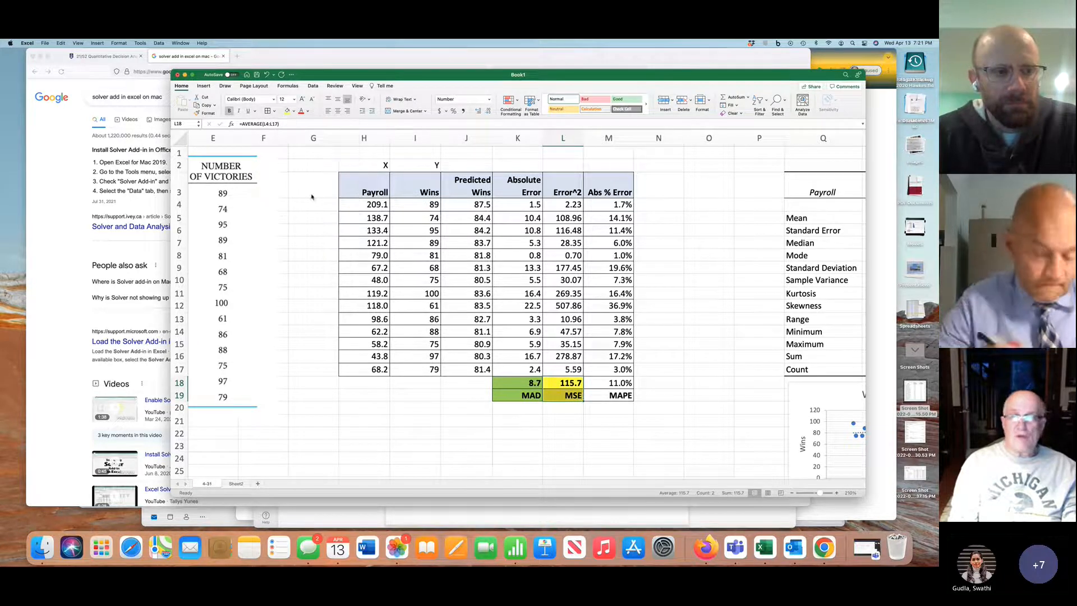
{"action": "left_click_drag", "start_coordinate": [618, 381], "coordinate": [618, 393]}
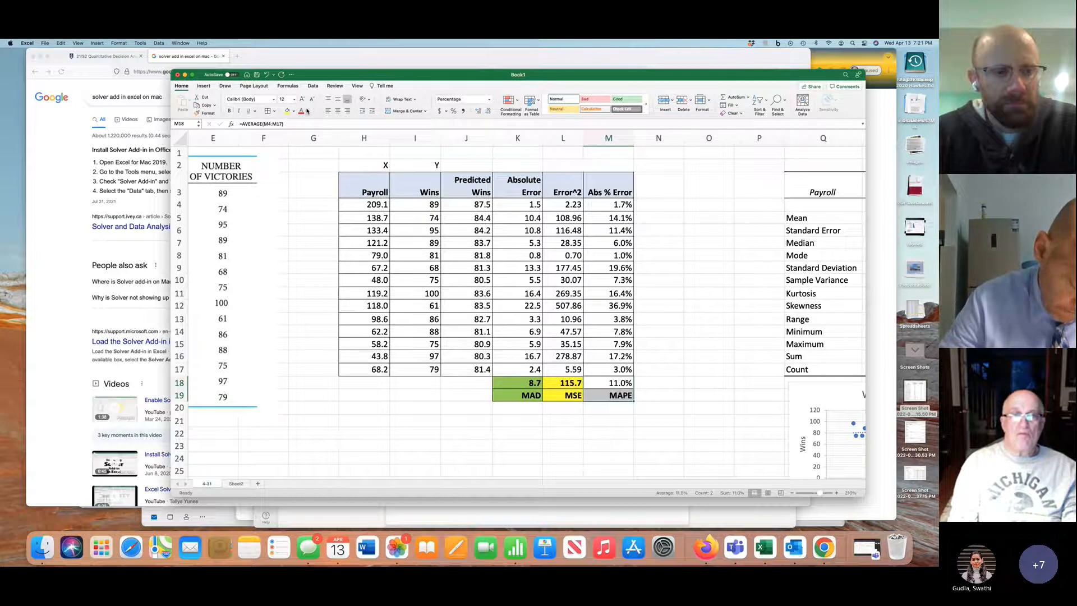
{"action": "left_click", "coordinate": [293, 111]}
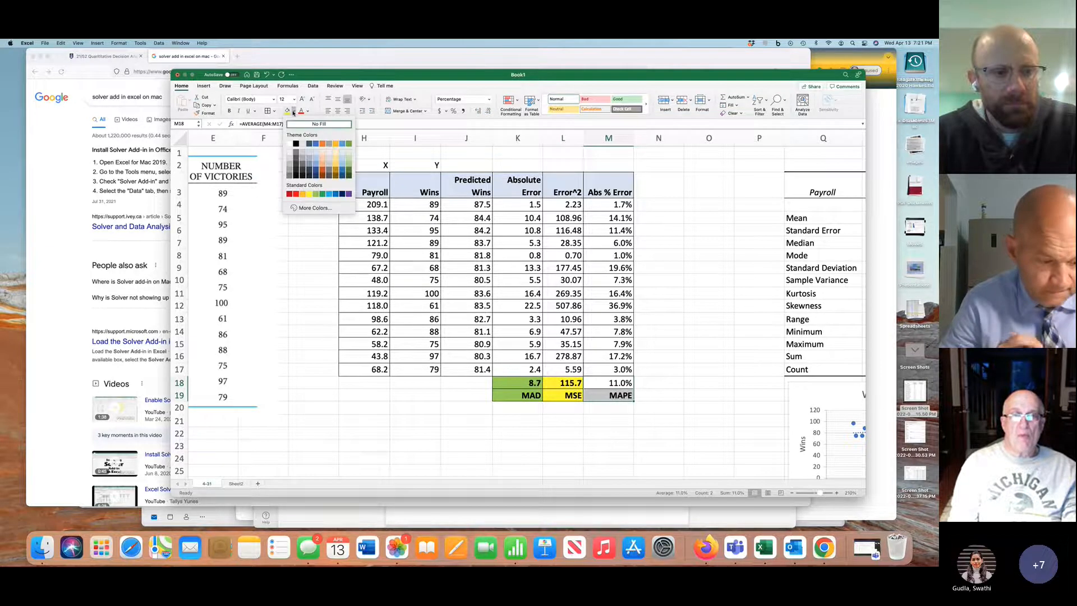
{"action": "left_click", "coordinate": [304, 194]}
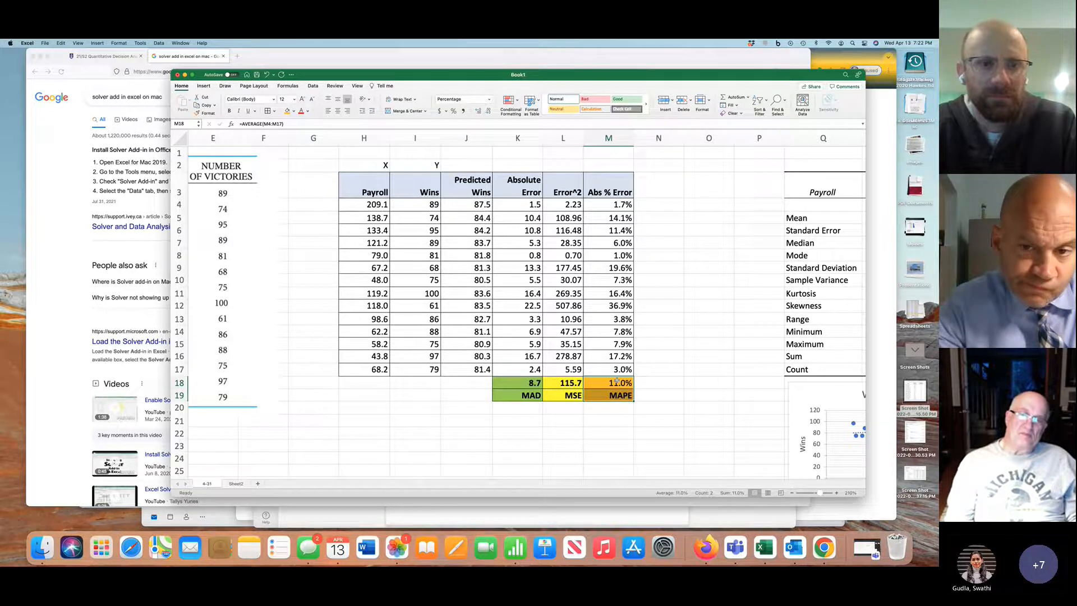
Review the descriptive statistics, regression output, significance notes and Wins v Payroll chart alongside the MAD, MSE and MAPE table
{"action": "scroll", "coordinate": [617, 381], "scroll_direction": "left", "scroll_amount": 2}
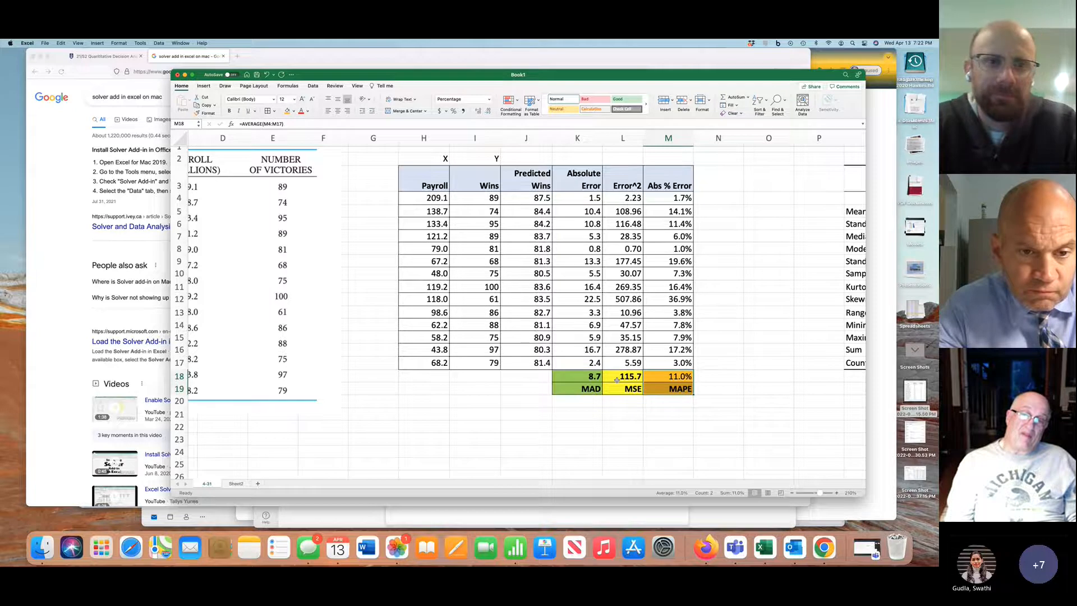
{"action": "scroll", "coordinate": [617, 381], "scroll_direction": "right", "scroll_amount": 4}
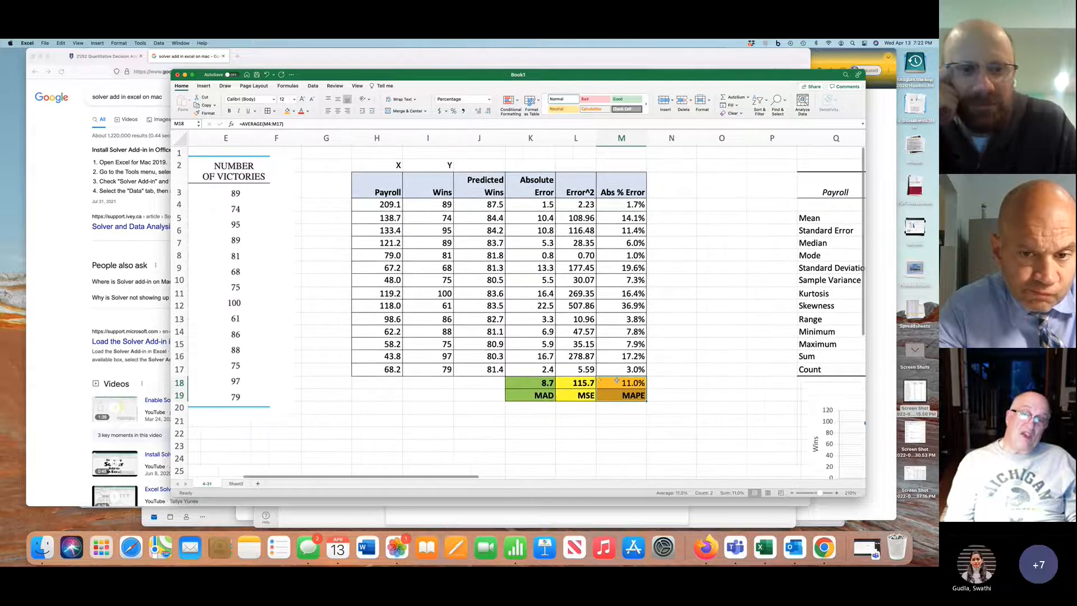
{"action": "scroll", "coordinate": [616, 381], "scroll_direction": "right", "scroll_amount": 1}
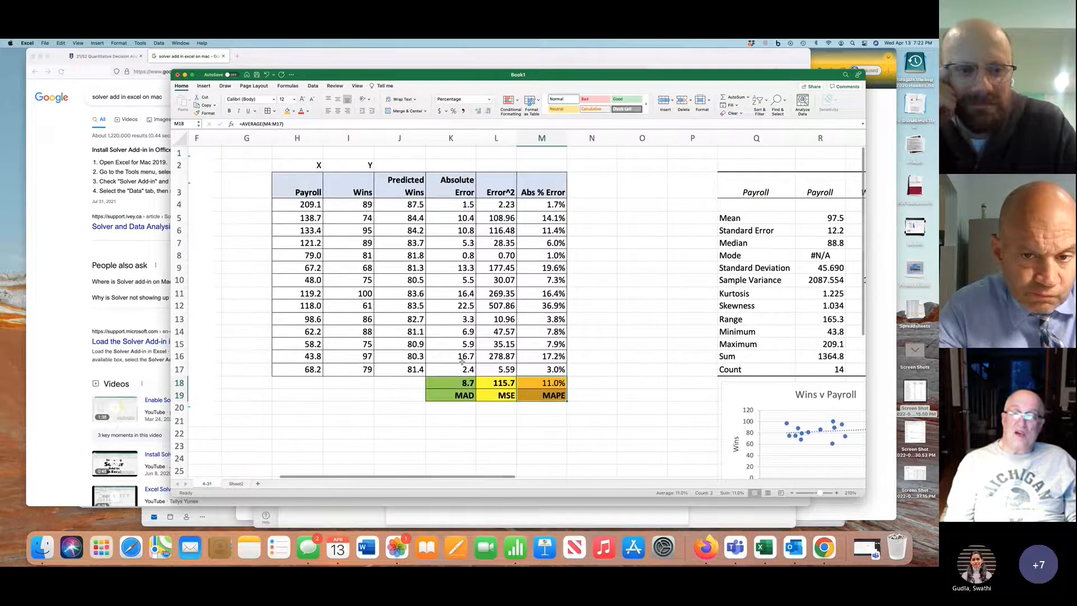
{"action": "scroll", "coordinate": [501, 365], "scroll_direction": "right", "scroll_amount": 5}
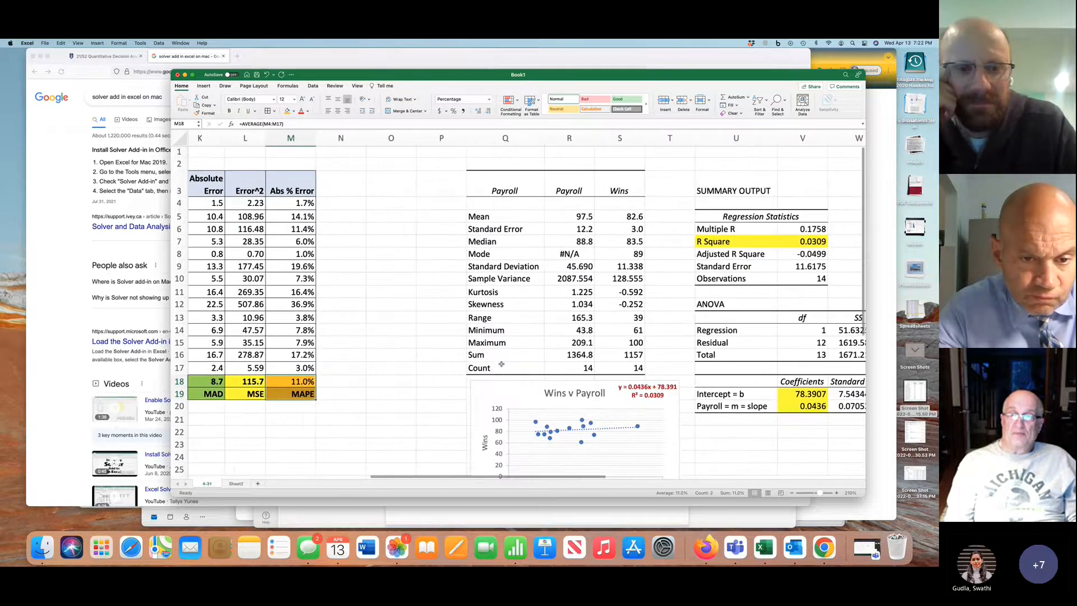
{"action": "scroll", "coordinate": [569, 332], "scroll_direction": "right", "scroll_amount": 4}
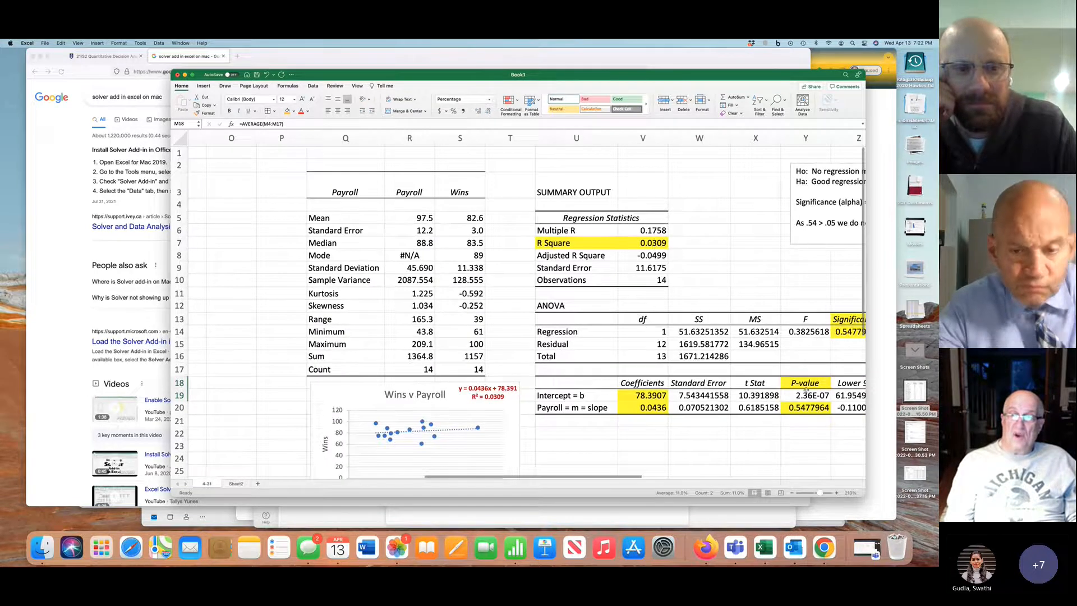
{"action": "scroll", "coordinate": [807, 359], "scroll_direction": "right", "scroll_amount": 2}
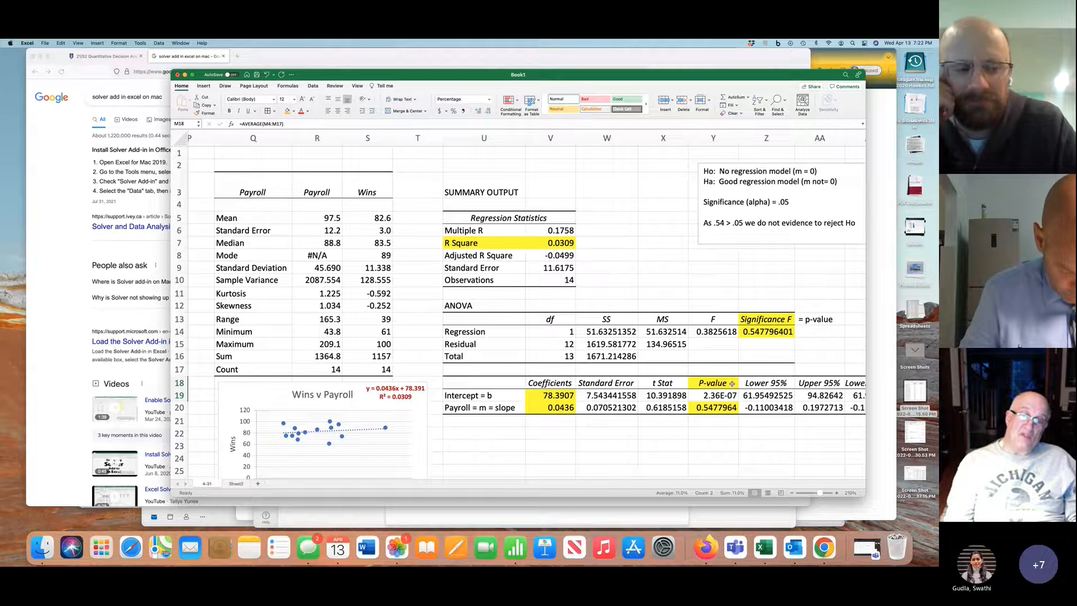
{"action": "scroll", "coordinate": [667, 379], "scroll_direction": "left", "scroll_amount": 6}
{"action": "scroll", "coordinate": [667, 379], "scroll_direction": "down", "scroll_amount": 1}
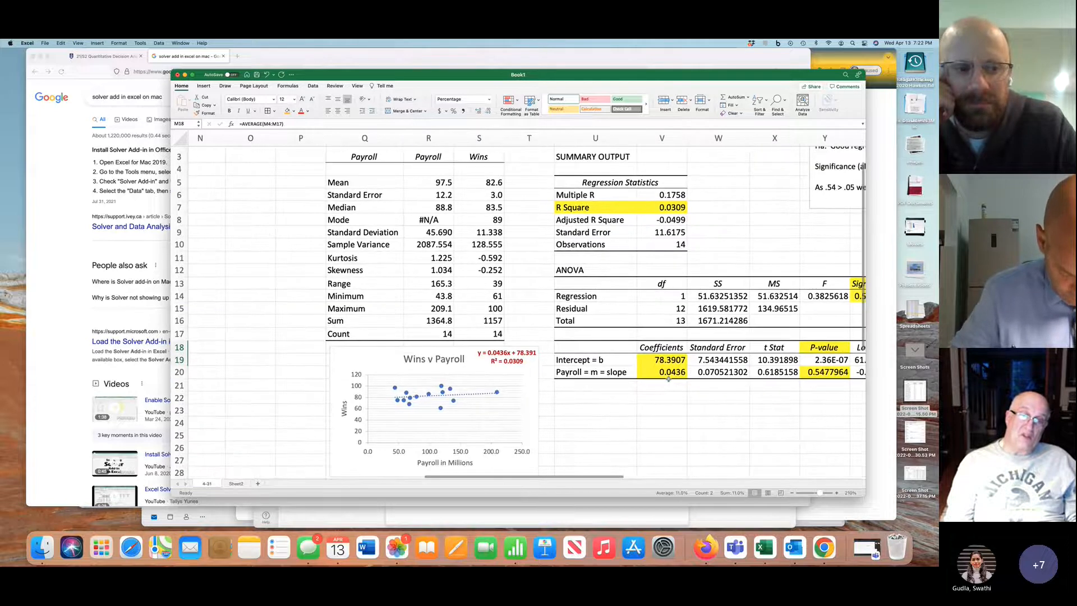
{"action": "scroll", "coordinate": [668, 379], "scroll_direction": "left", "scroll_amount": 5}
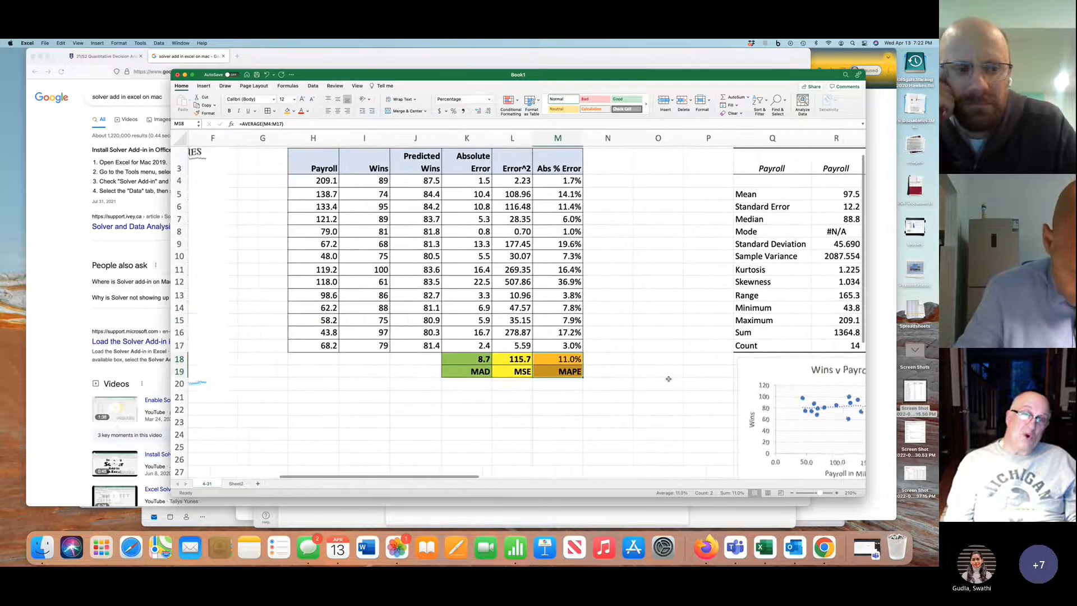
{"action": "scroll", "coordinate": [668, 379], "scroll_direction": "up", "scroll_amount": 1}
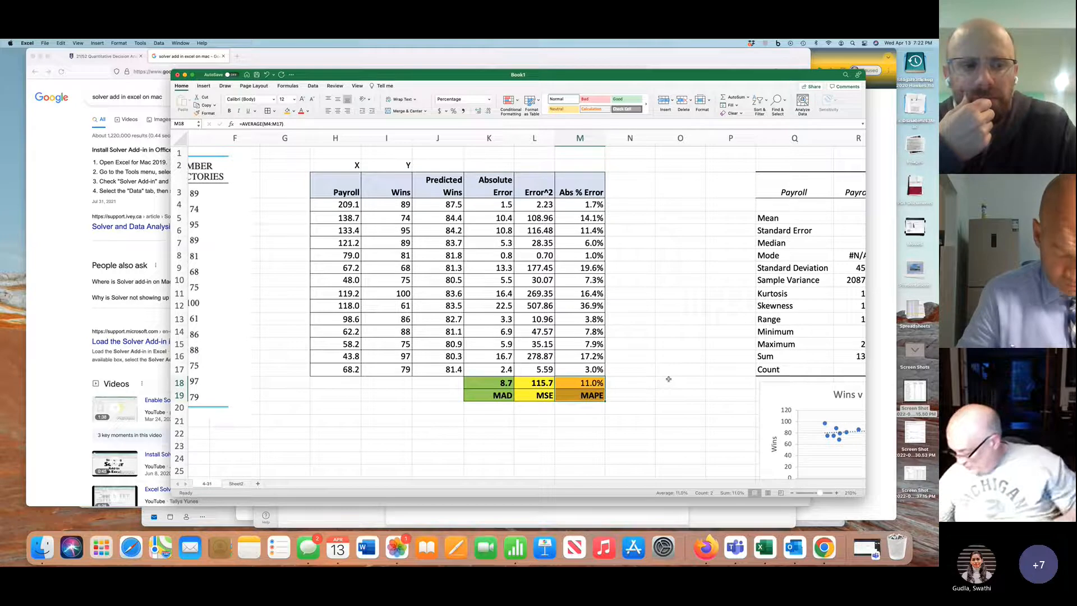
{"action": "scroll", "coordinate": [668, 379], "scroll_direction": "right", "scroll_amount": 1}
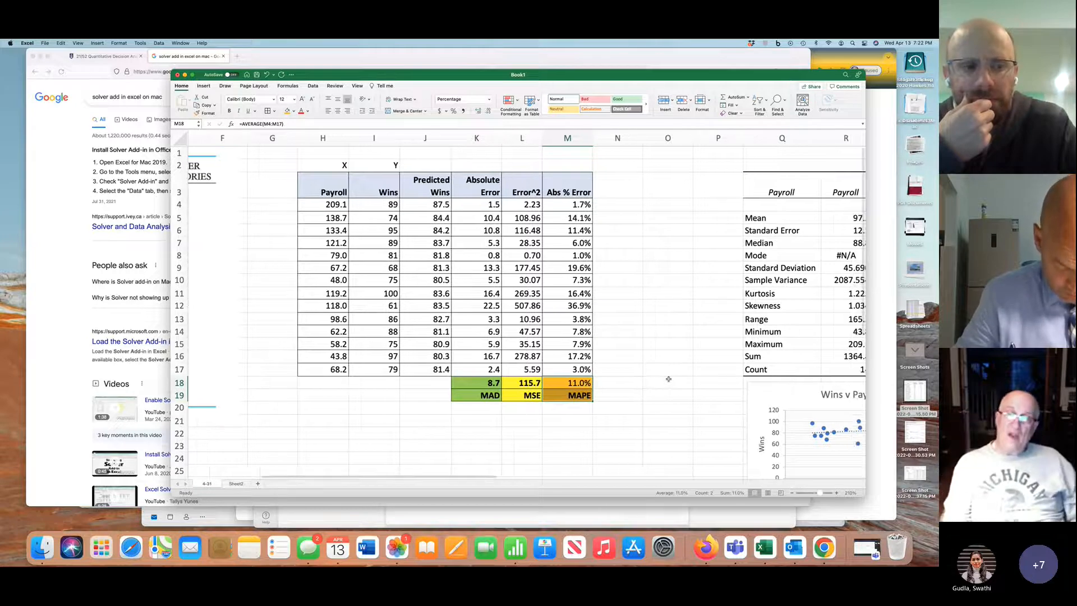
{"action": "scroll", "coordinate": [669, 379], "scroll_direction": "right", "scroll_amount": 4}
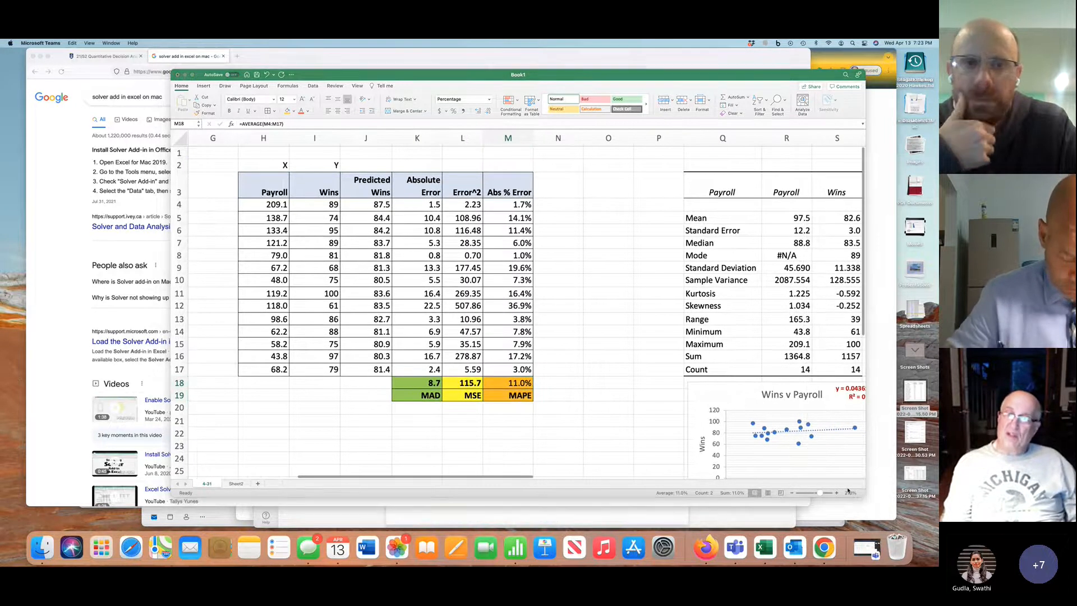
Switch to the textbook PDF in Microsoft Teams and capture a screenshot of the team table with W, ERA and AVG for problem 4-32
{"action": "left_click", "coordinate": [867, 548]}
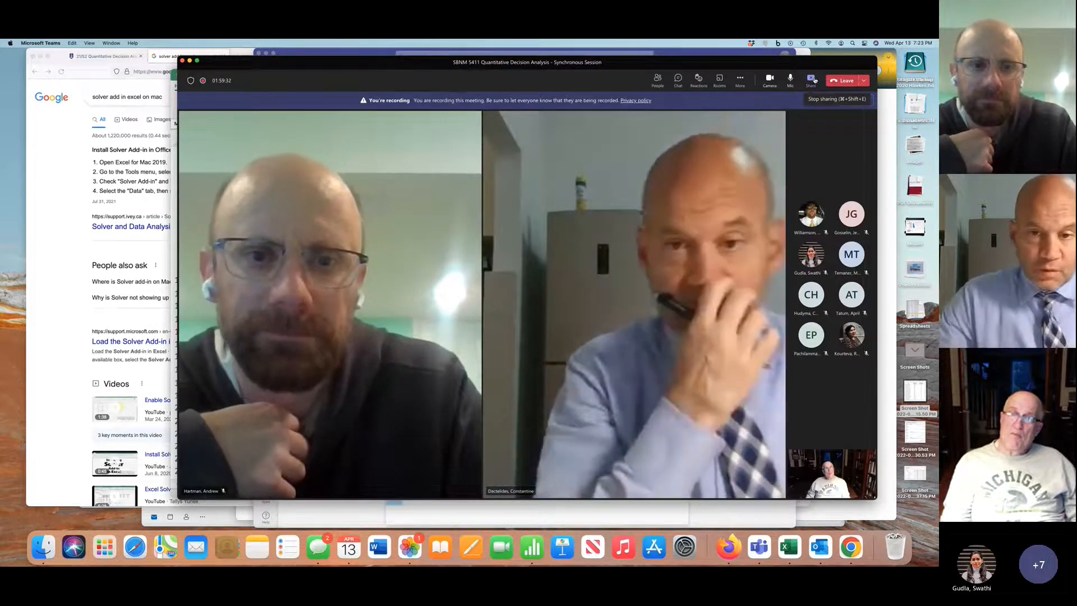
{"action": "left_click", "coordinate": [814, 80]}
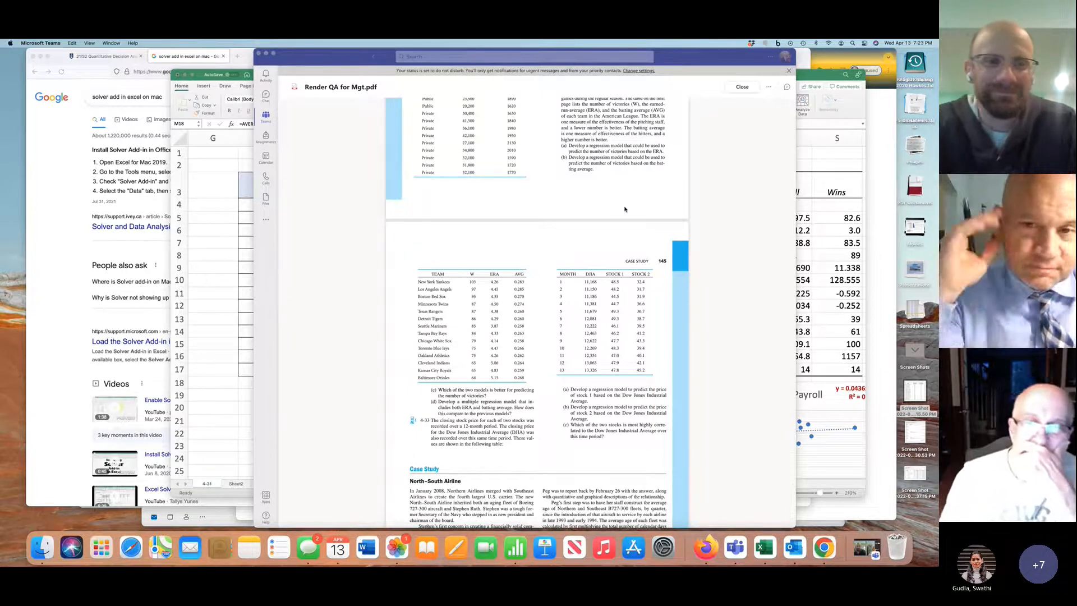
{"action": "scroll", "coordinate": [624, 209], "scroll_direction": "up", "scroll_amount": 3}
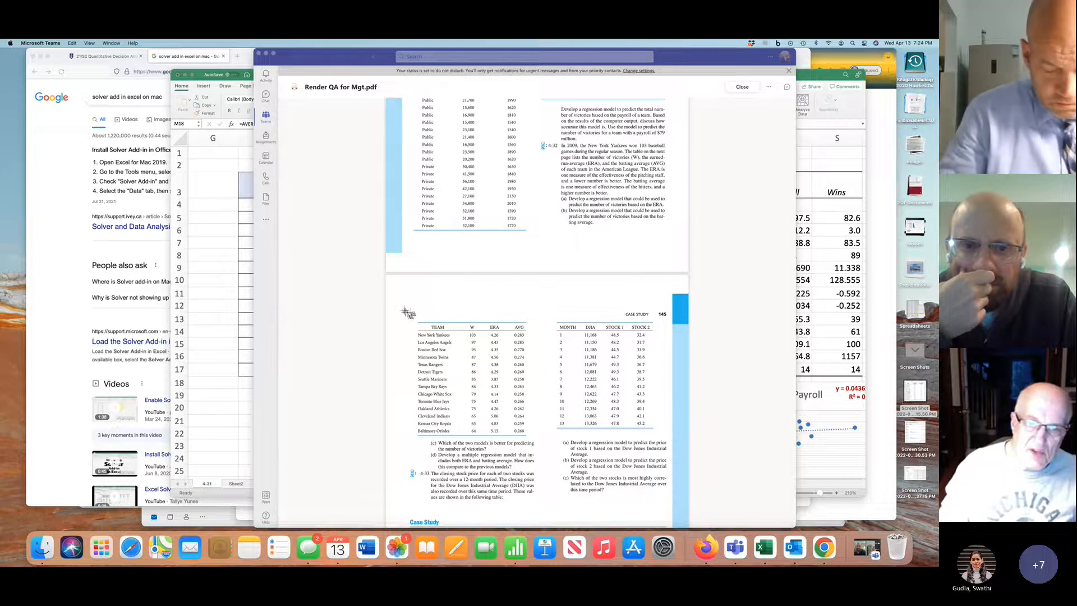
{"action": "left_click_drag", "start_coordinate": [532, 440], "coordinate": [532, 441]}
Return to the Excel workbook and rename Sheet2 as 4-32
{"action": "left_click", "coordinate": [251, 481]}
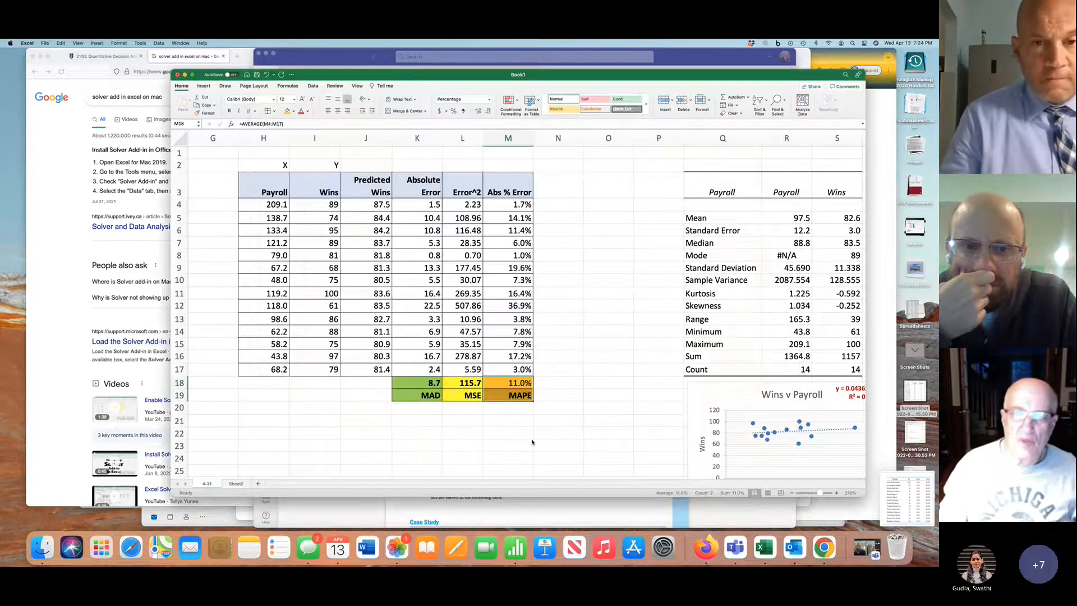
{"action": "left_click", "coordinate": [236, 483]}
{"action": "double_click", "coordinate": [235, 483]}
{"action": "type", "text": "4-32"}
{"action": "key", "text": "Return"}
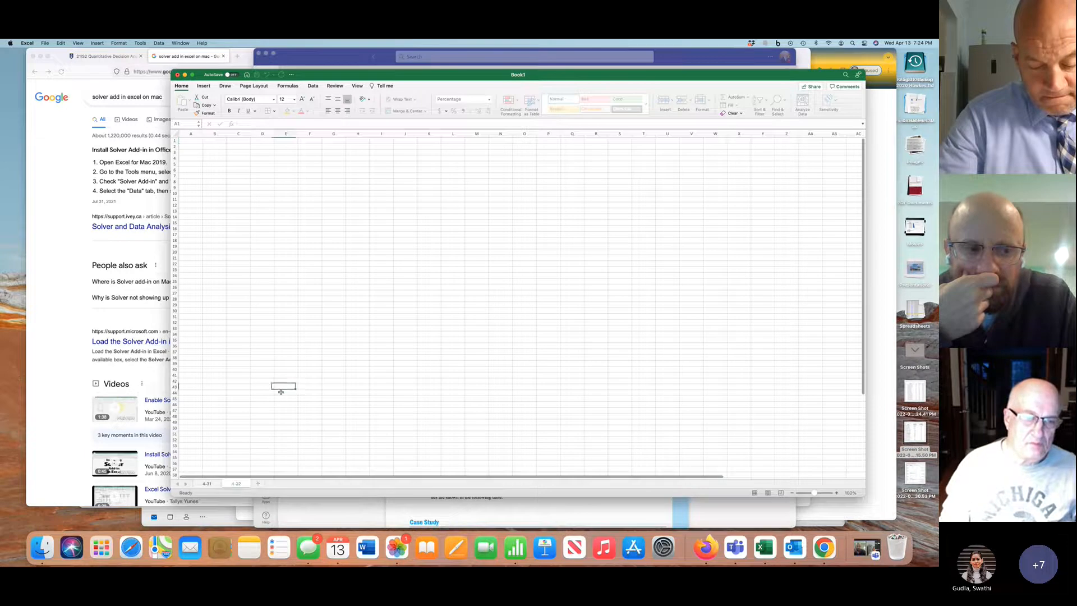
Insert the captured team table screenshot from the desktop near the start of sheet 4-32 and enlarge the sheet view
{"action": "left_click", "coordinate": [286, 393]}
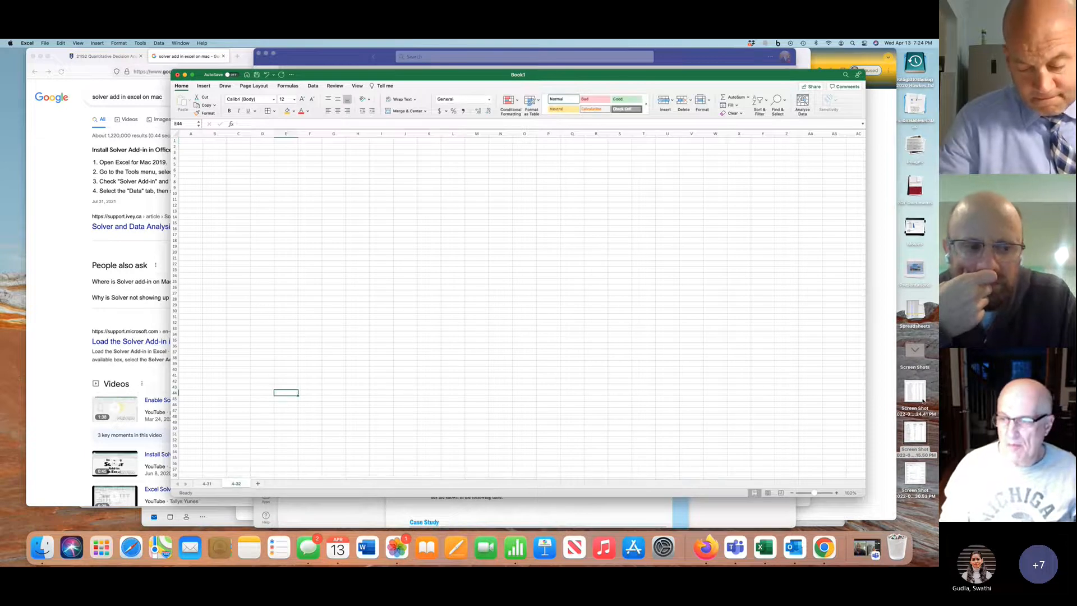
{"action": "left_click_drag", "start_coordinate": [915, 391], "coordinate": [206, 140]}
{"action": "left_click_drag", "start_coordinate": [814, 496], "coordinate": [820, 497]}
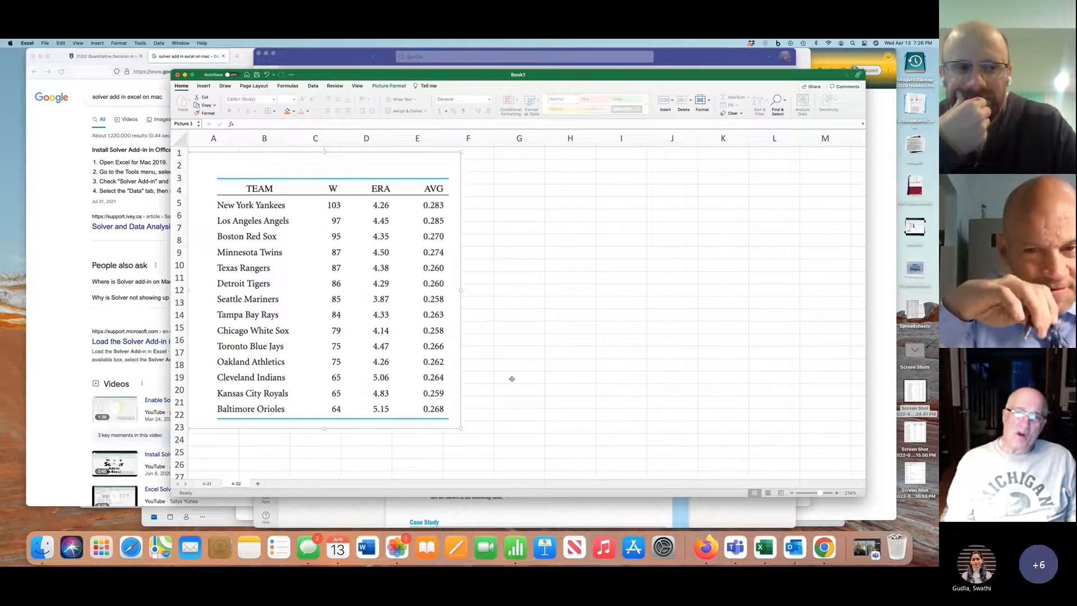
Enter the column headings Batting Avg, ERA and Wins in G4:I4, beside the team table picture
{"action": "left_click", "coordinate": [520, 189]}
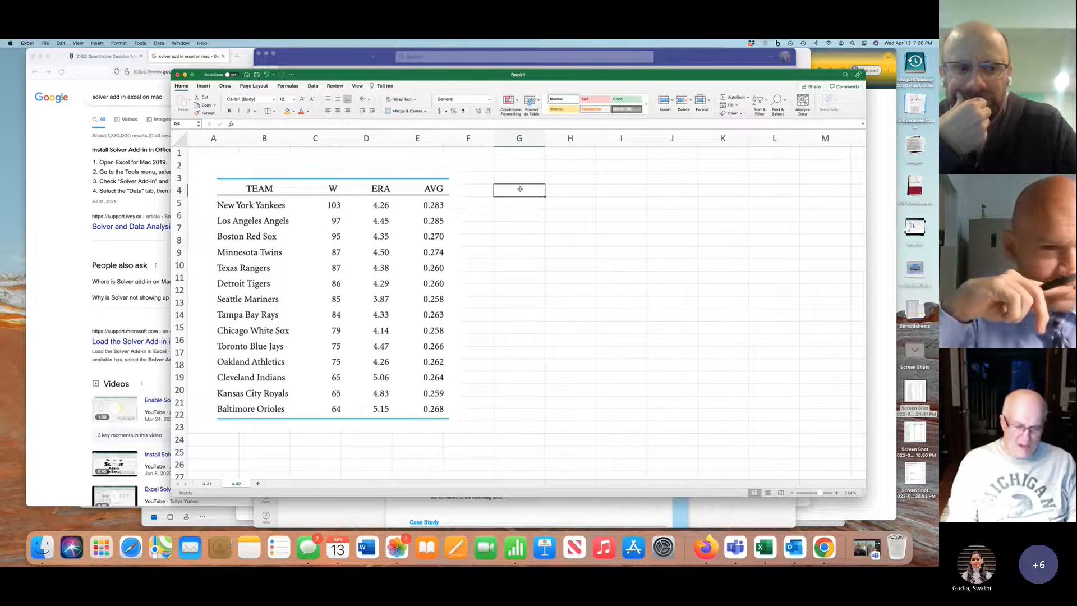
{"action": "type", "text": "Batting "}
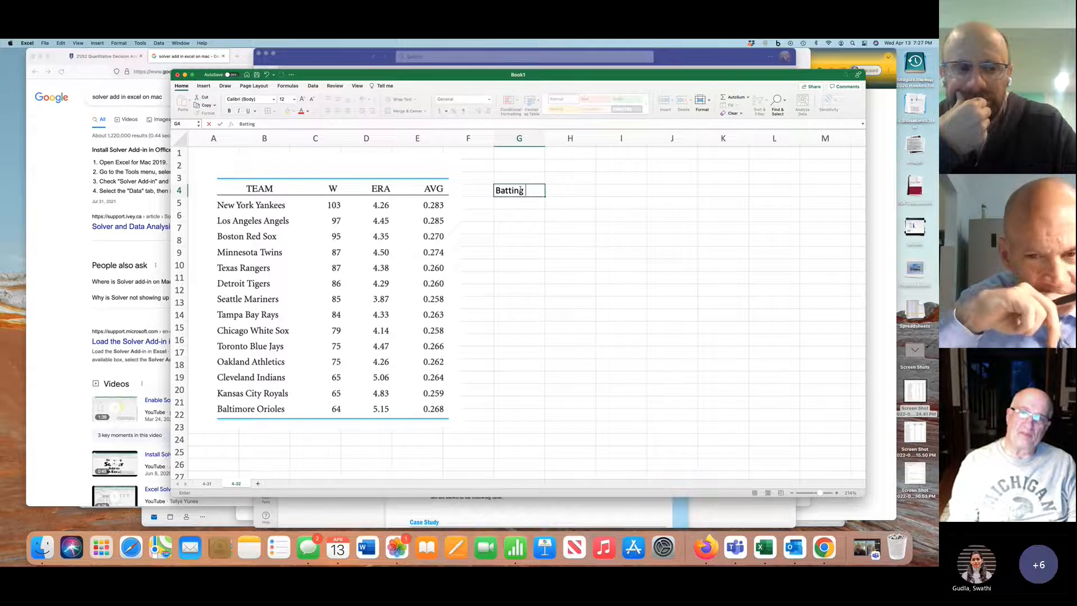
{"action": "type", "text": "Avg"}
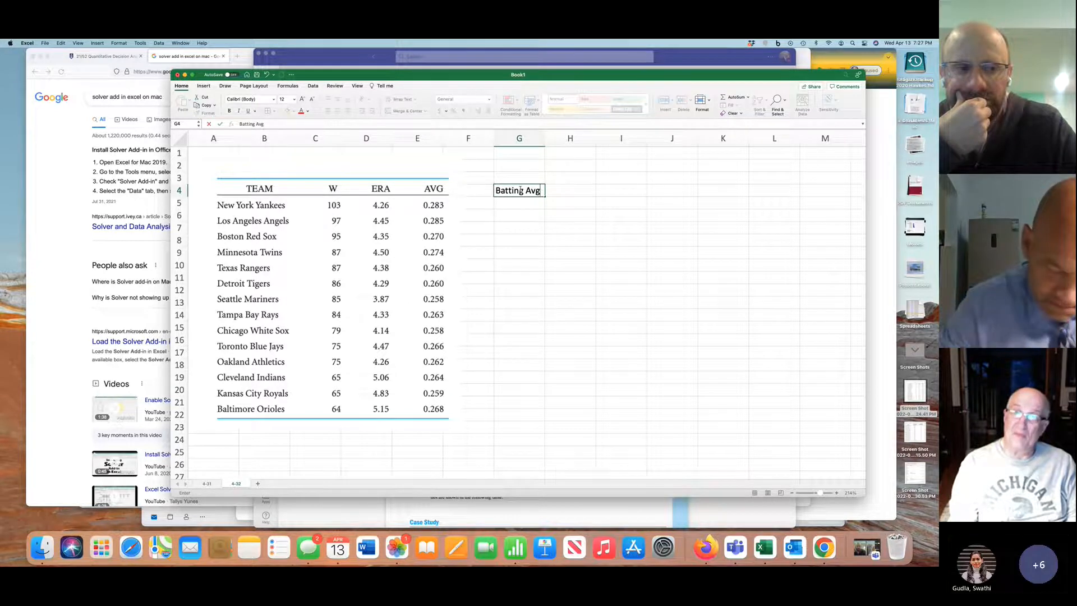
{"action": "key", "text": "Tab"}
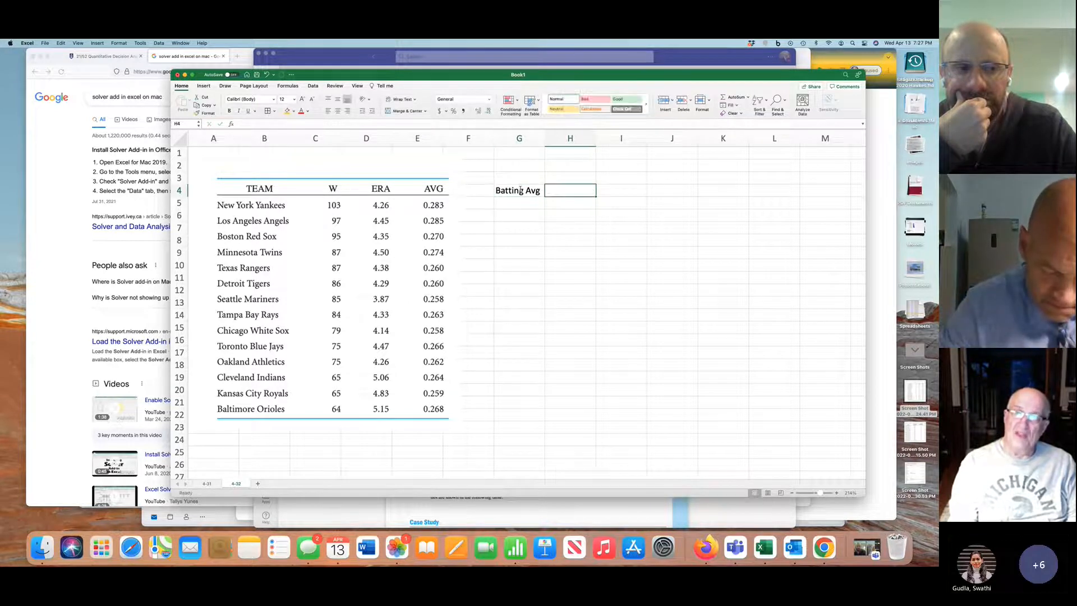
{"action": "type", "text": "ERA"}
{"action": "left_click", "coordinate": [520, 191]}
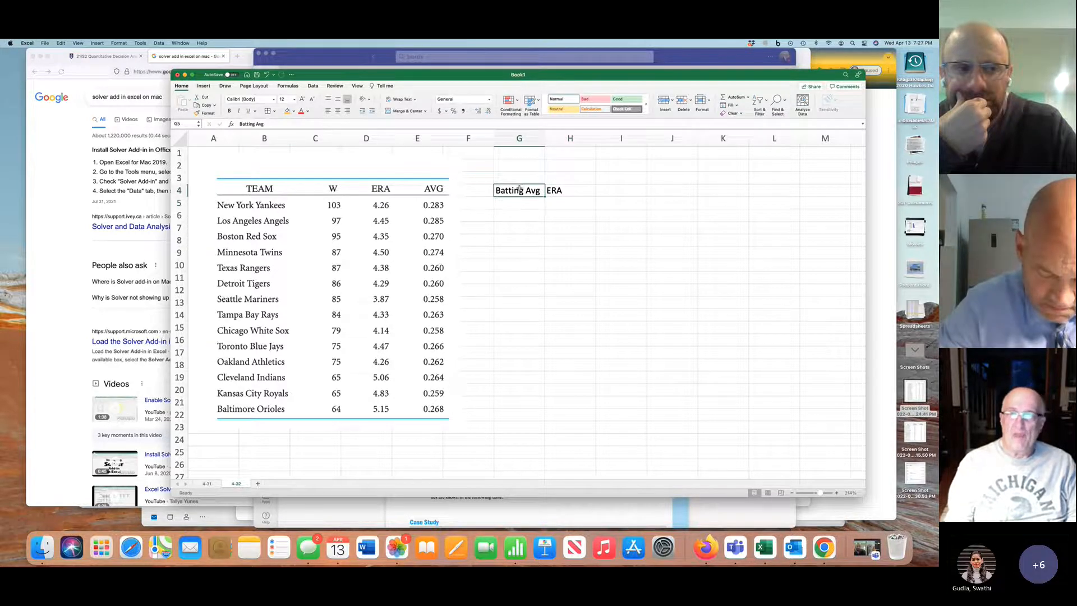
{"action": "left_click_drag", "start_coordinate": [520, 191], "coordinate": [555, 191]}
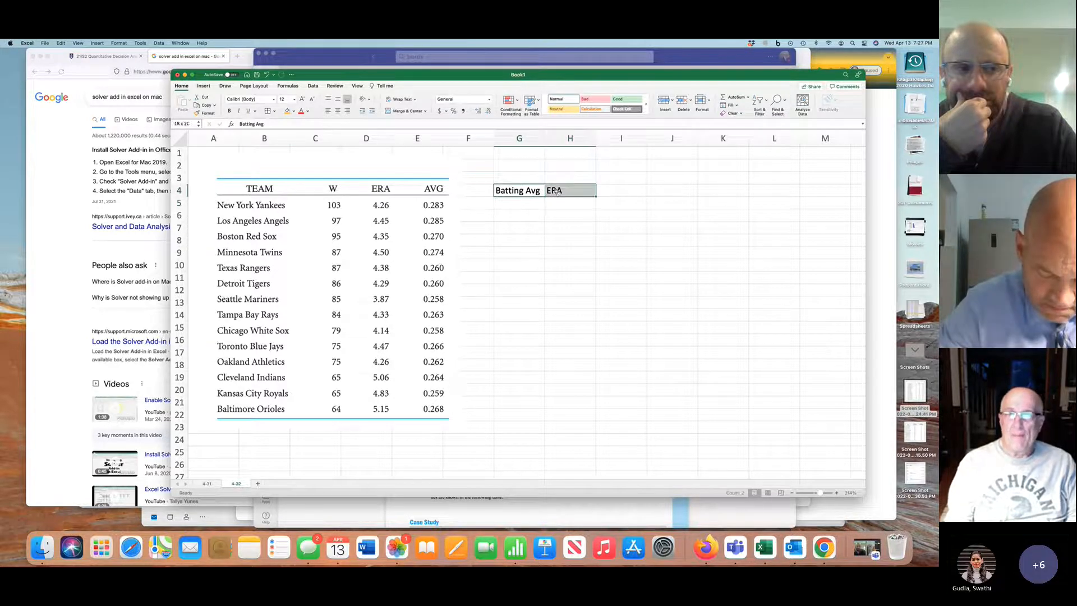
{"action": "left_click", "coordinate": [615, 188]}
{"action": "type", "text": "Wins"}
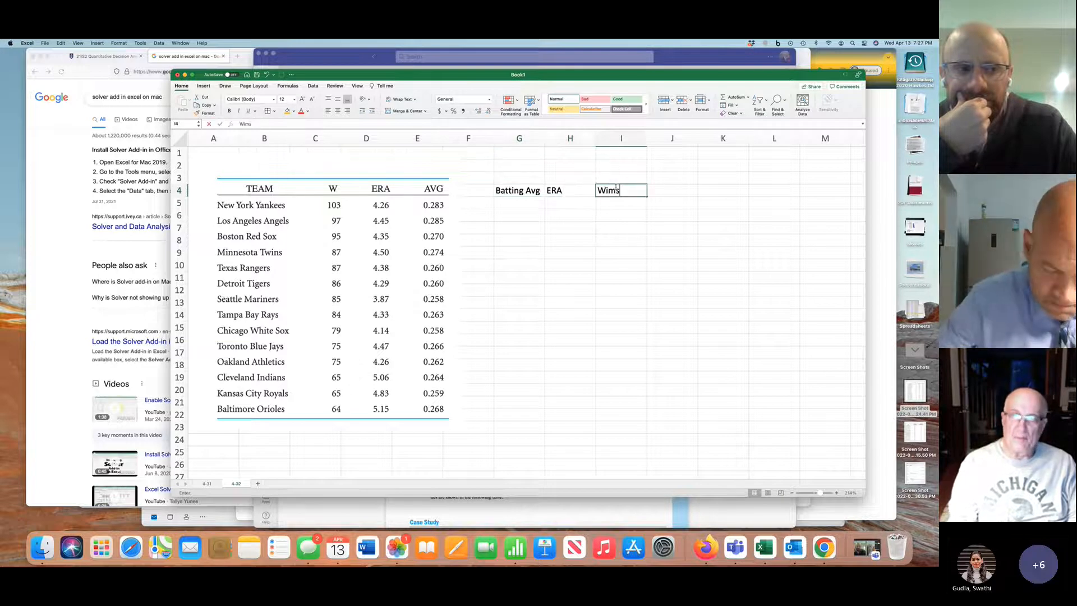
Label the Wins column Y in I3, then merge and center G3:H3 and enter X over Batting Avg and ERA
{"action": "left_click", "coordinate": [631, 176]}
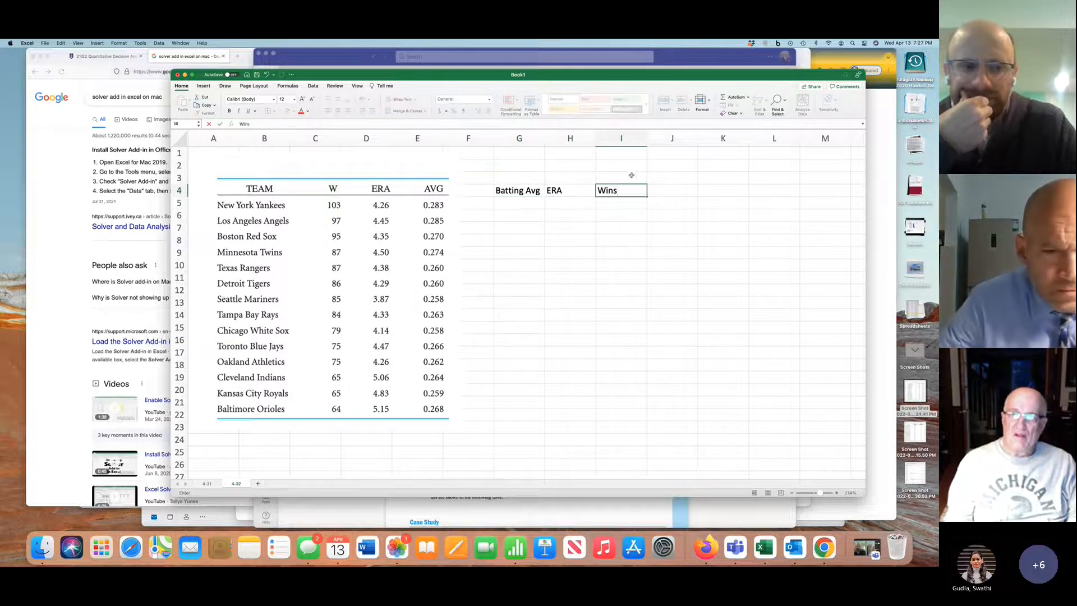
{"action": "type", "text": "Y"}
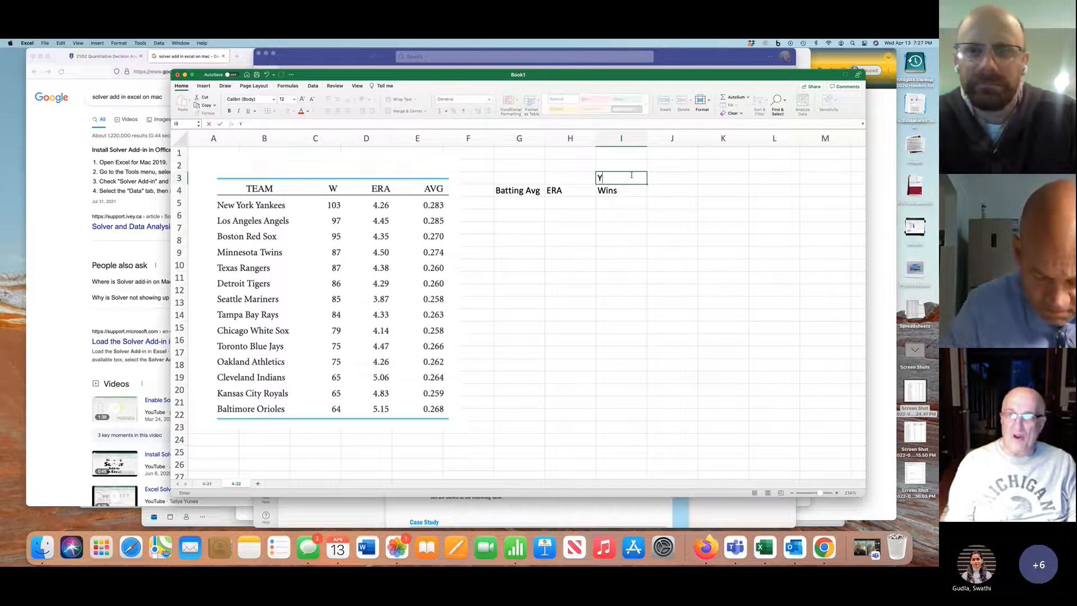
{"action": "left_click_drag", "start_coordinate": [524, 177], "coordinate": [570, 178]}
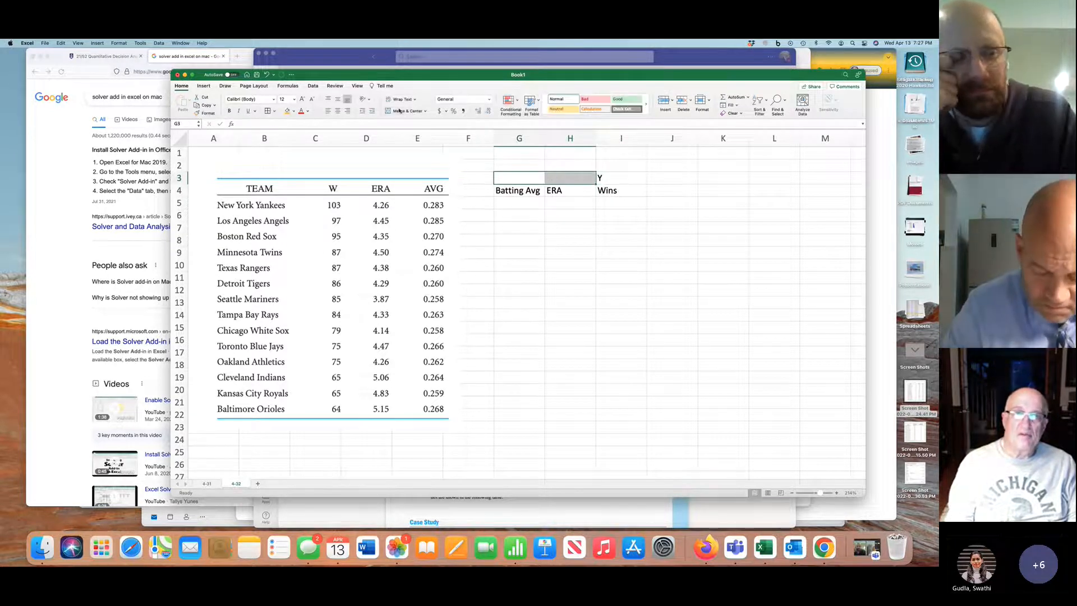
{"action": "left_click", "coordinate": [401, 112]}
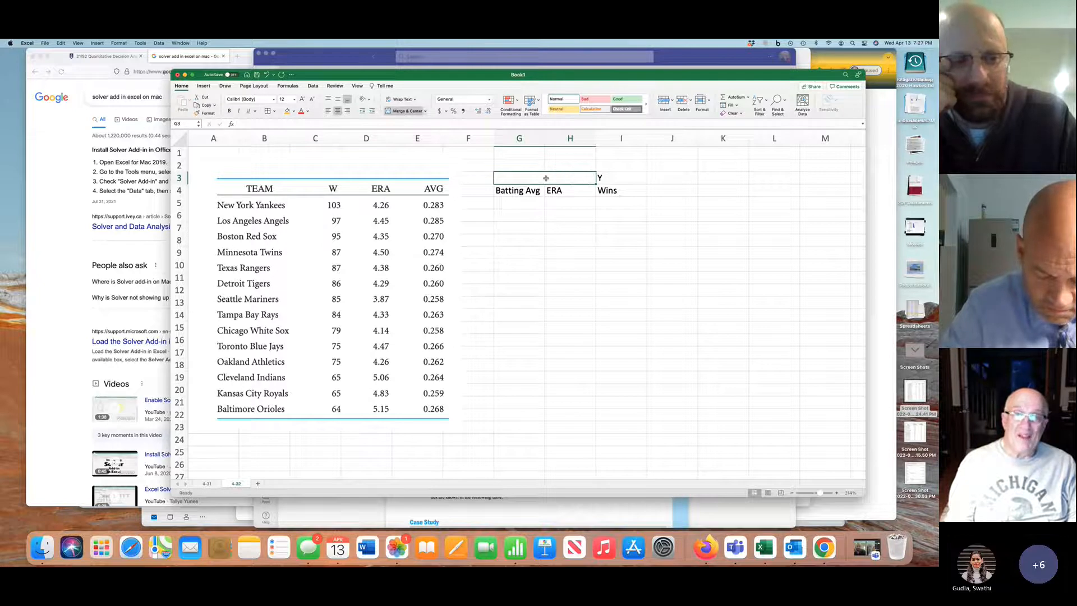
{"action": "type", "text": "X"}
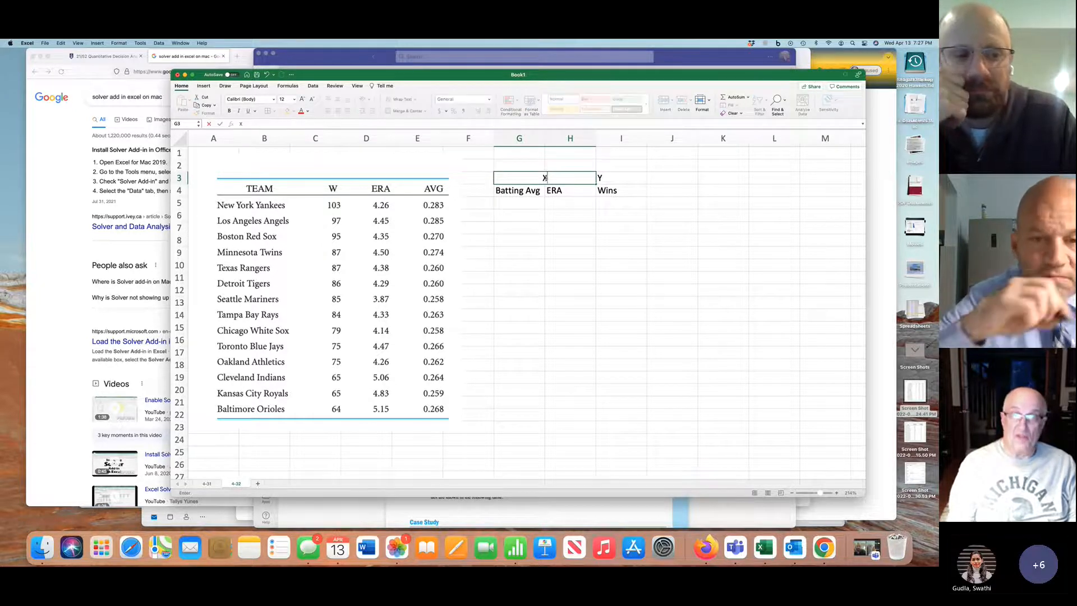
{"action": "left_click", "coordinate": [574, 219]}
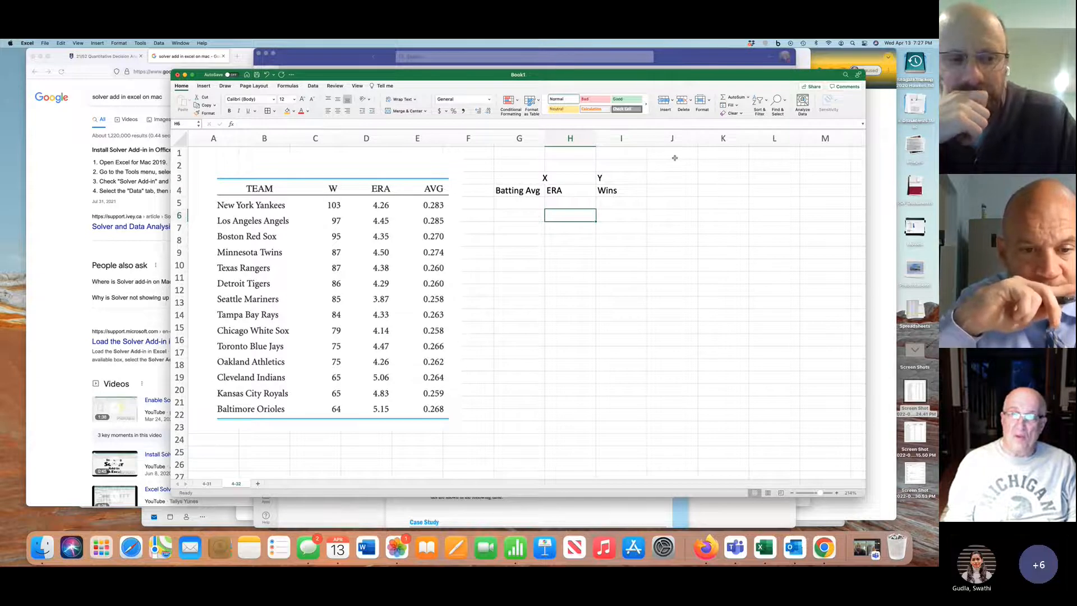
Enter the regression model as text in J1: Y = m1*BA + m2*ERA + b
{"action": "left_click", "coordinate": [679, 155]}
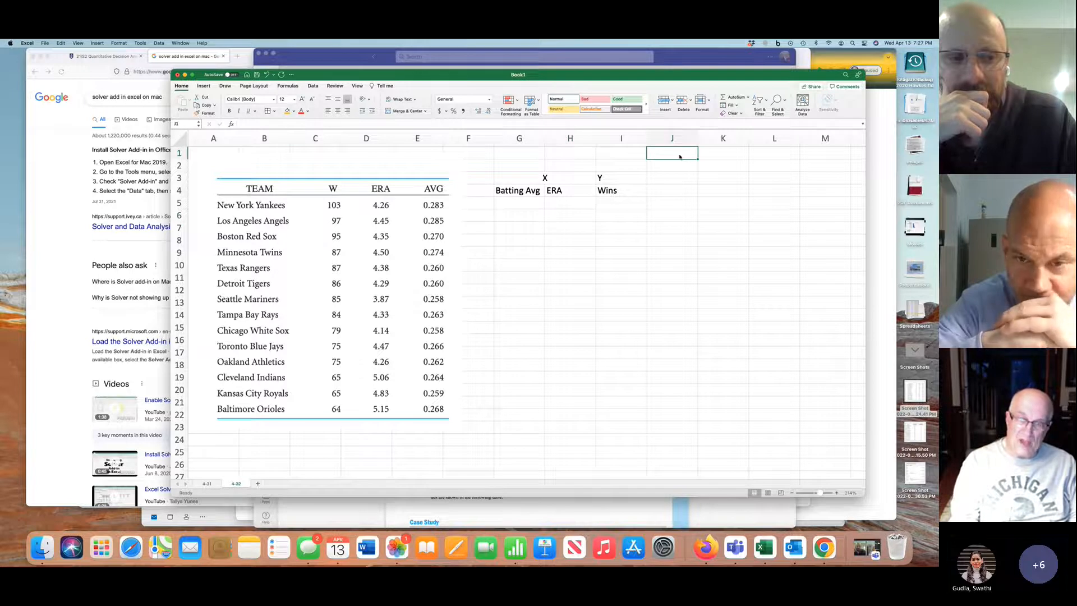
{"action": "type", "text": "Y ="}
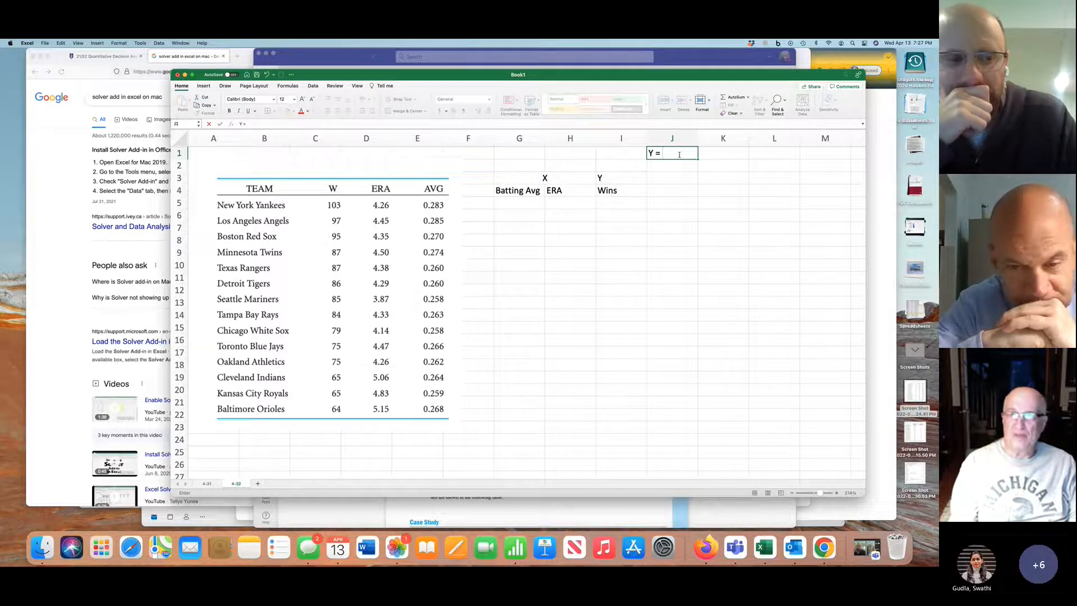
{"action": "type", "text": "ma"}
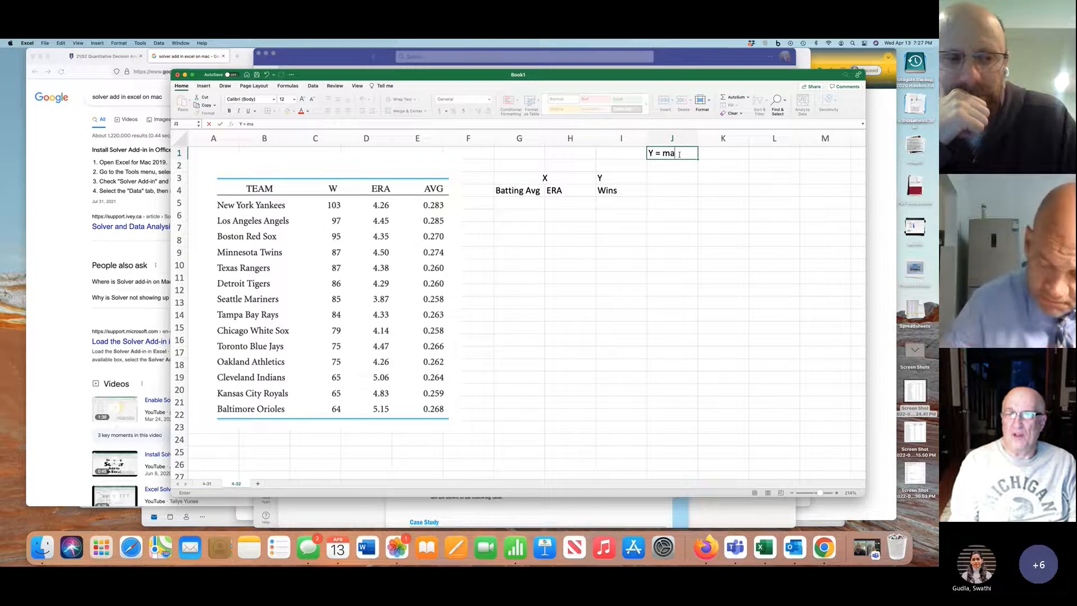
{"action": "key", "text": "BackSpace"}
{"action": "type", "text": "1"}
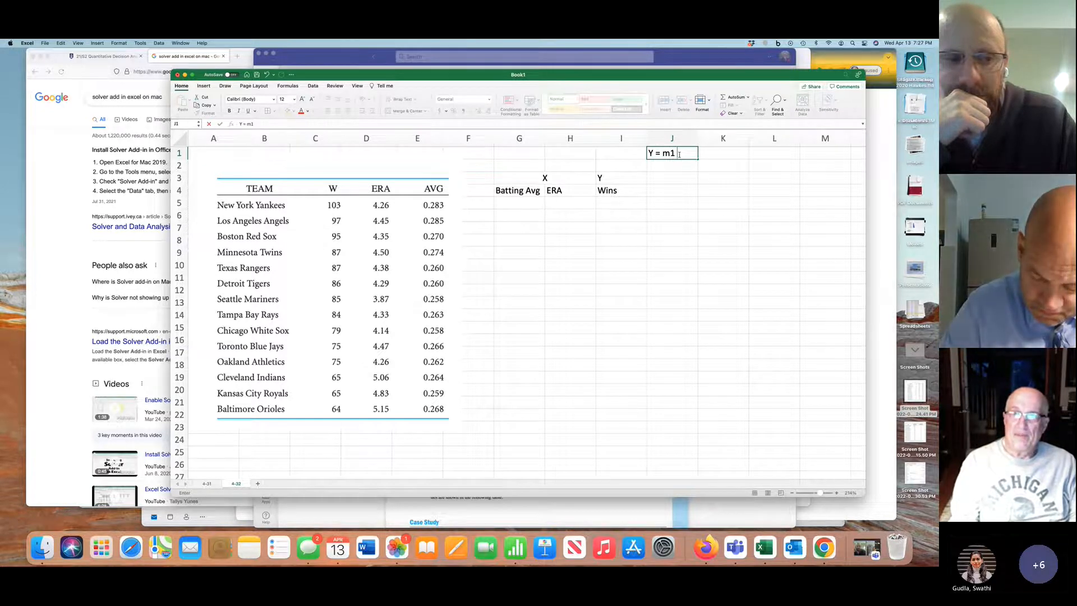
{"action": "type", "text": "*"}
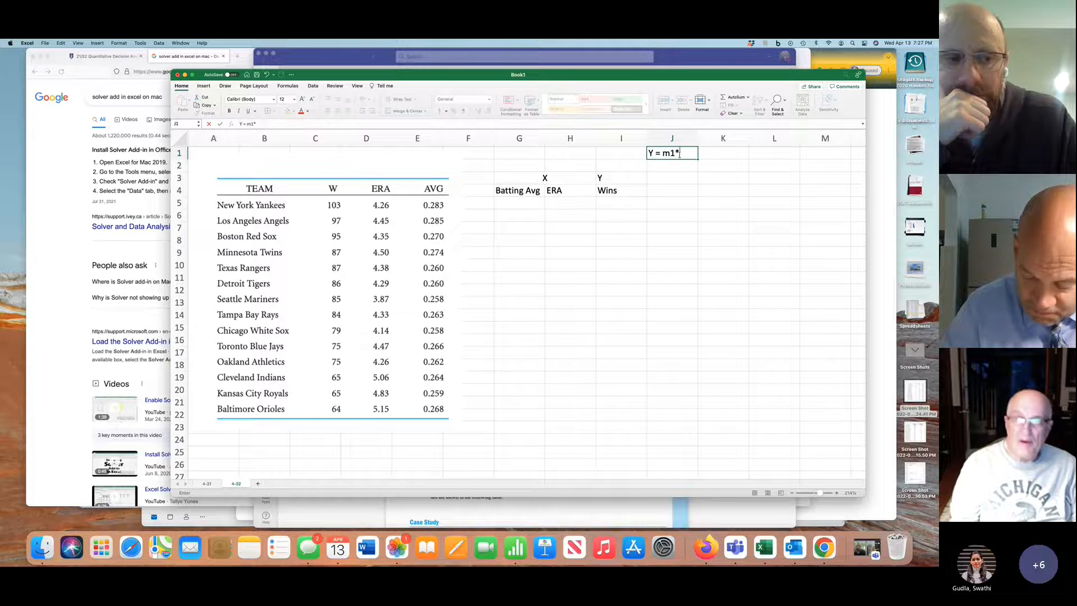
{"action": "type", "text": "BA"}
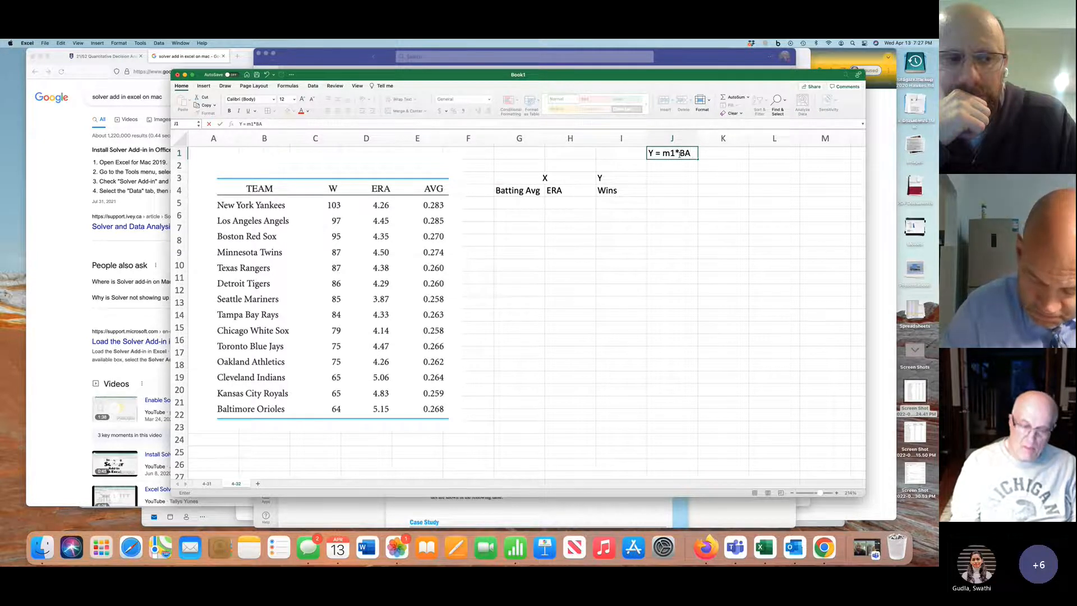
{"action": "type", "text": " + m"}
{"action": "key", "text": "BackSpace"}
{"action": "type", "text": "m2"}
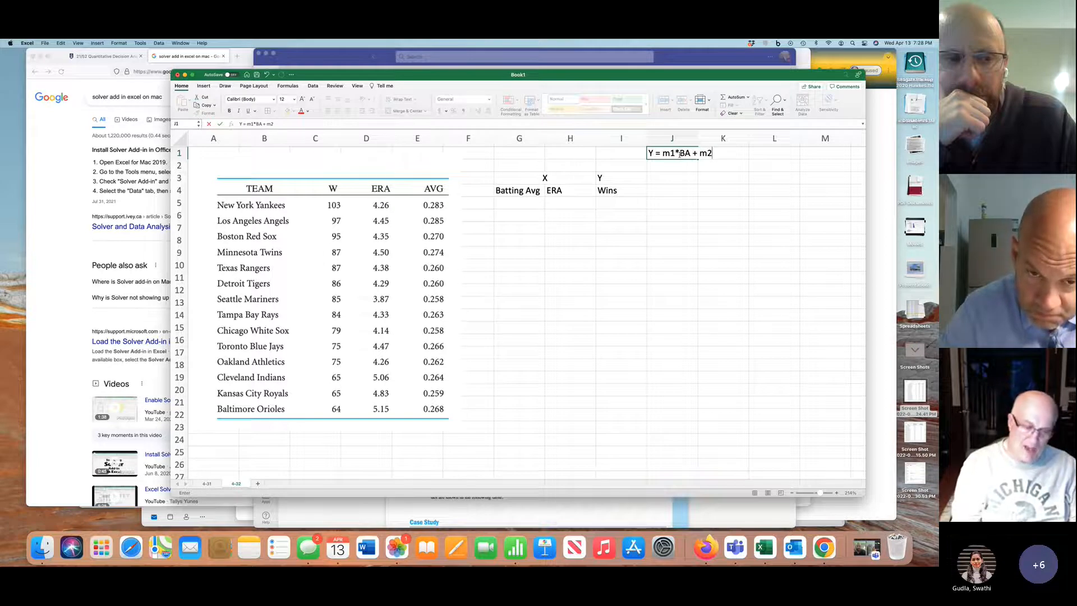
{"action": "type", "text": "*"}
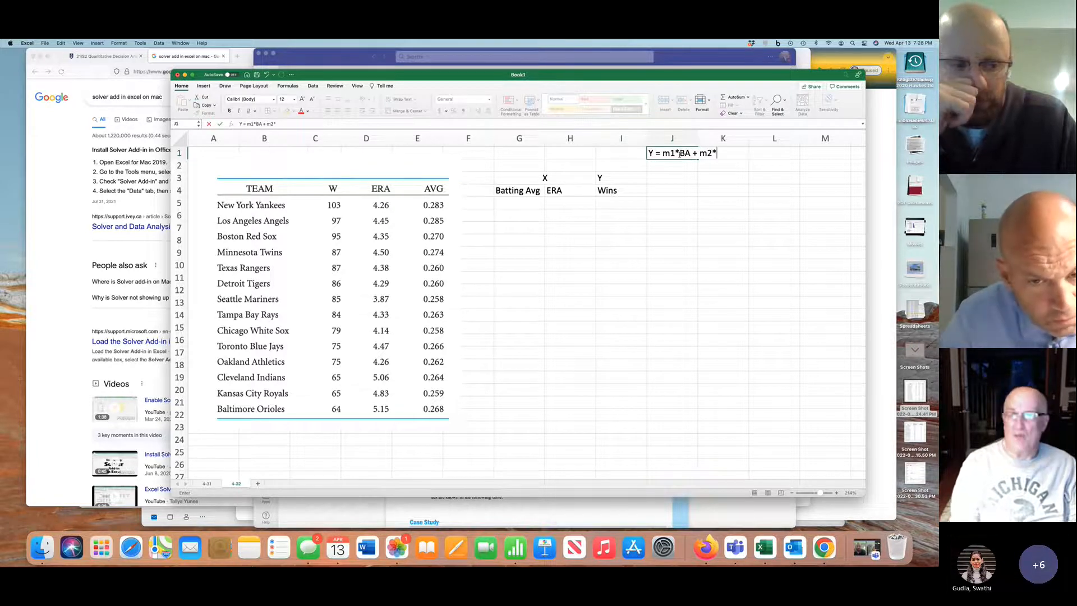
{"action": "type", "text": "ER"}
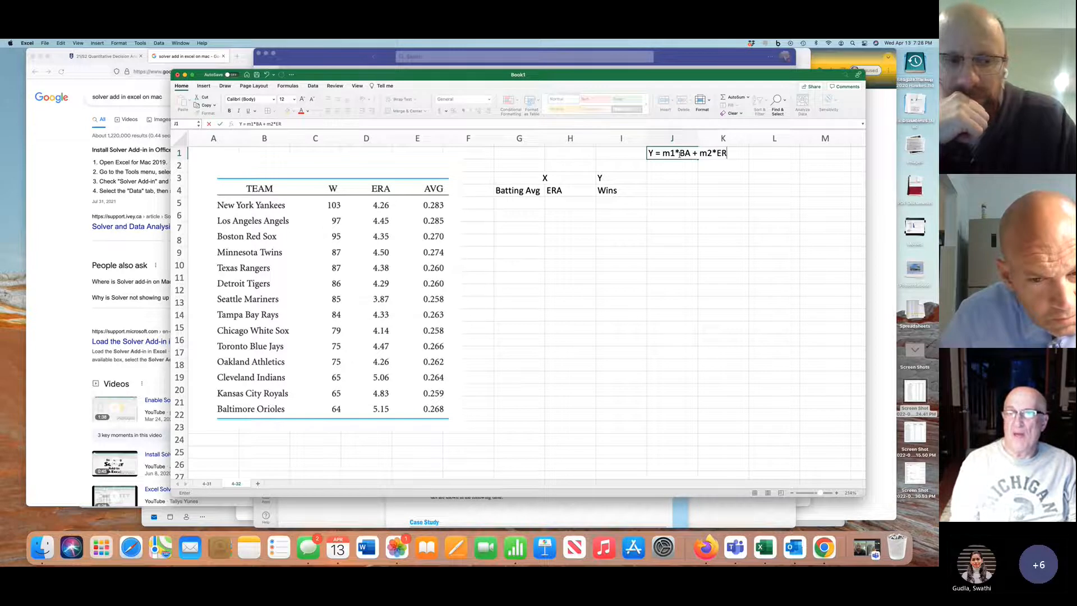
{"action": "type", "text": "A + "}
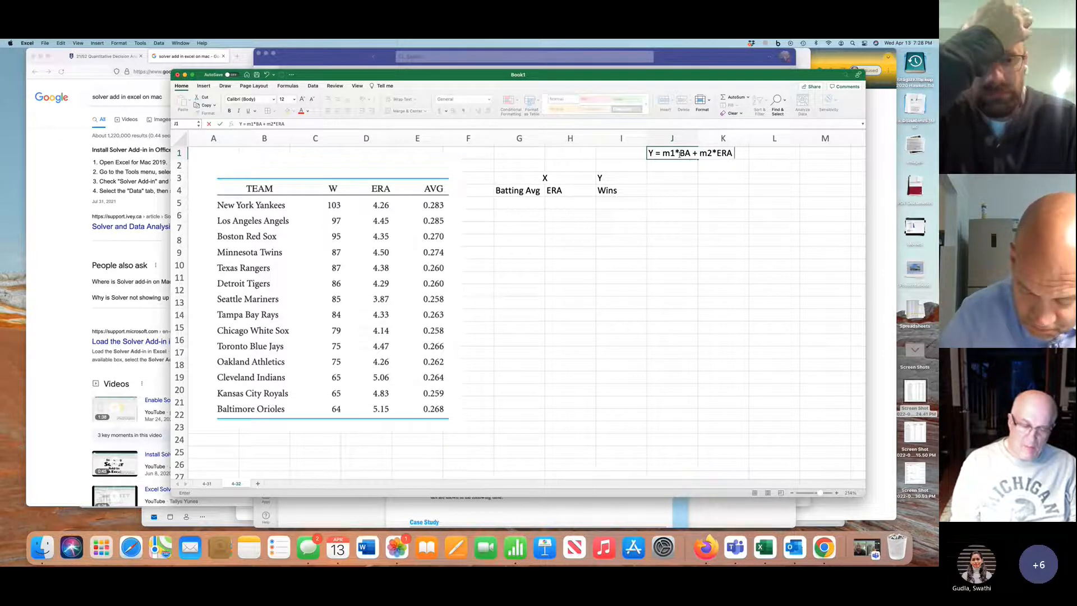
{"action": "type", "text": "b"}
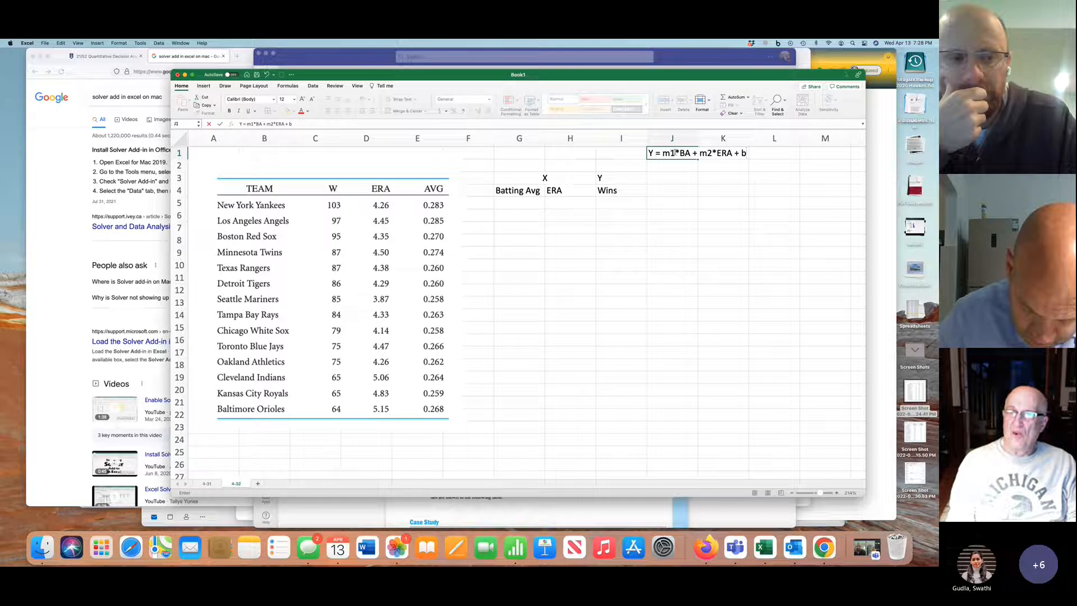
Rename the coefficients in the J1 model so it reads Y = b2*BA + b1*ERA + b0
{"action": "left_click_drag", "start_coordinate": [676, 152], "coordinate": [664, 152]}
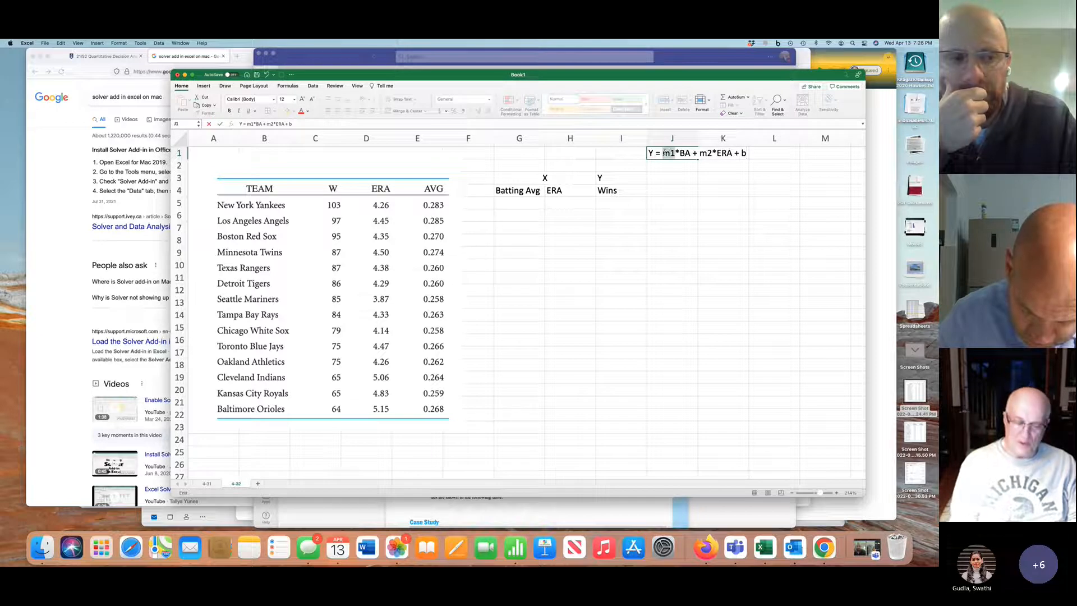
{"action": "type", "text": "b"}
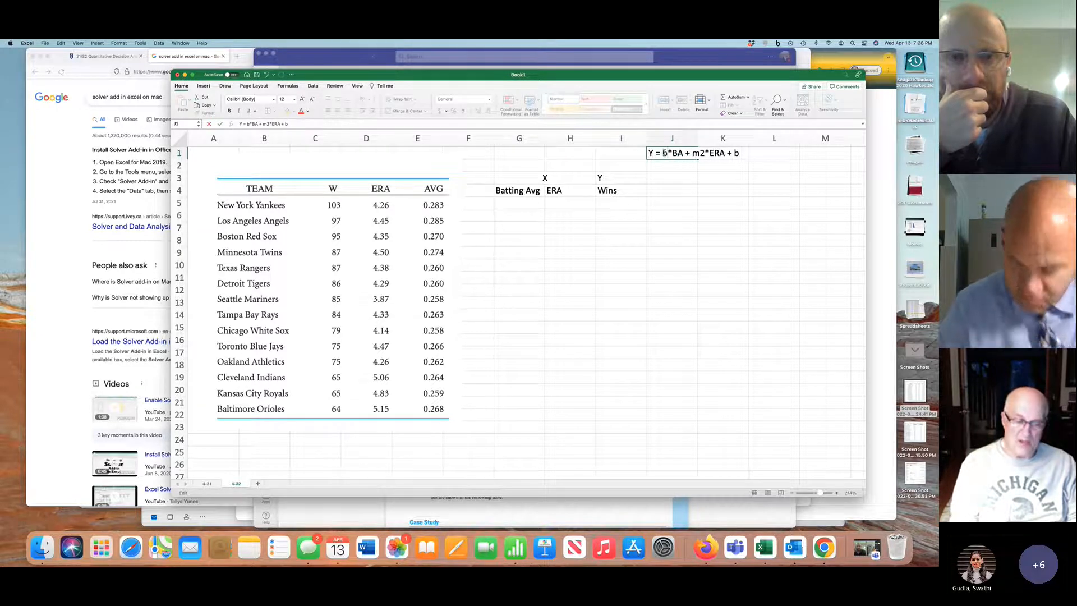
{"action": "type", "text": "2"}
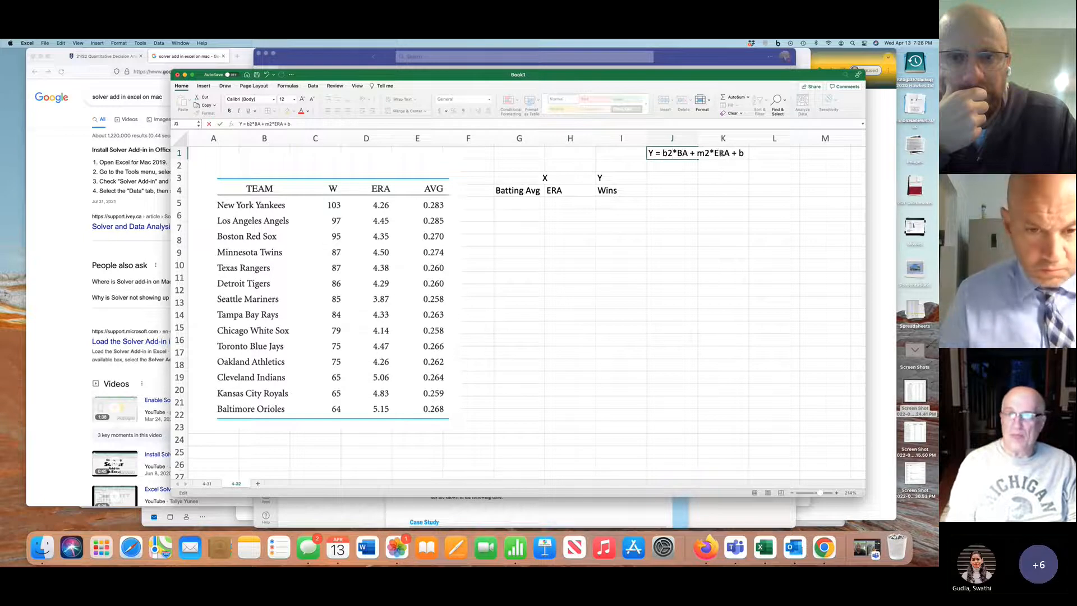
{"action": "left_click_drag", "start_coordinate": [711, 153], "coordinate": [697, 152]}
{"action": "type", "text": "b"}
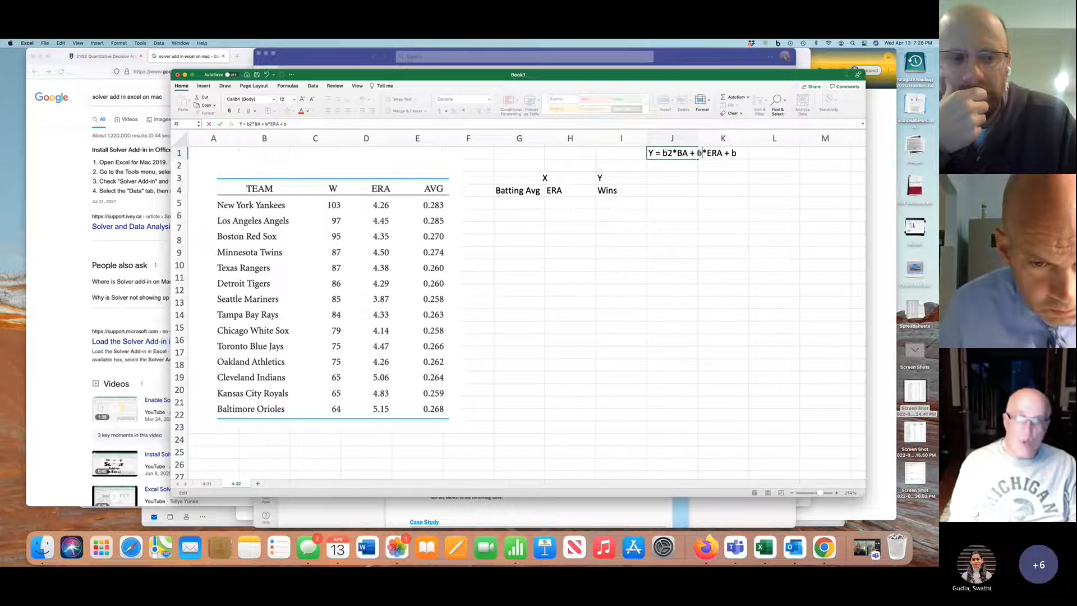
{"action": "type", "text": "1"}
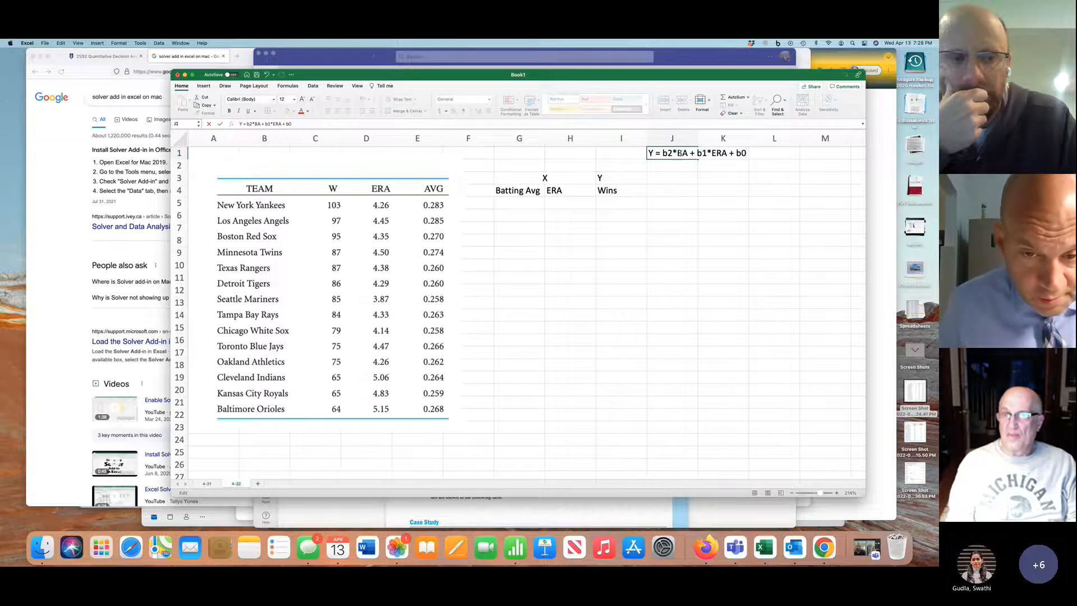
{"action": "double_click", "coordinate": [681, 152]}
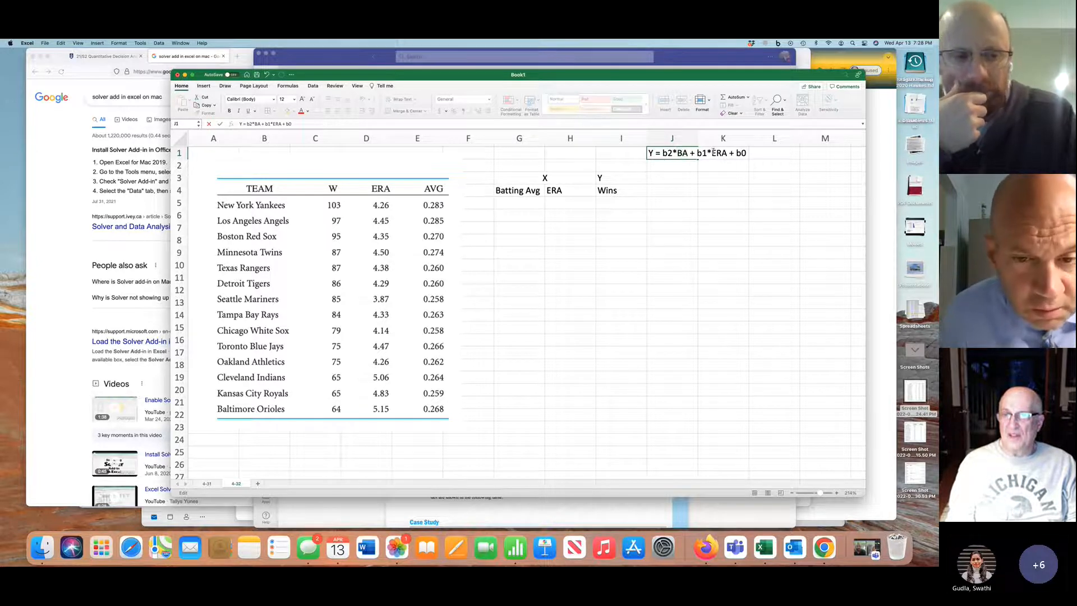
{"action": "double_click", "coordinate": [719, 152]}
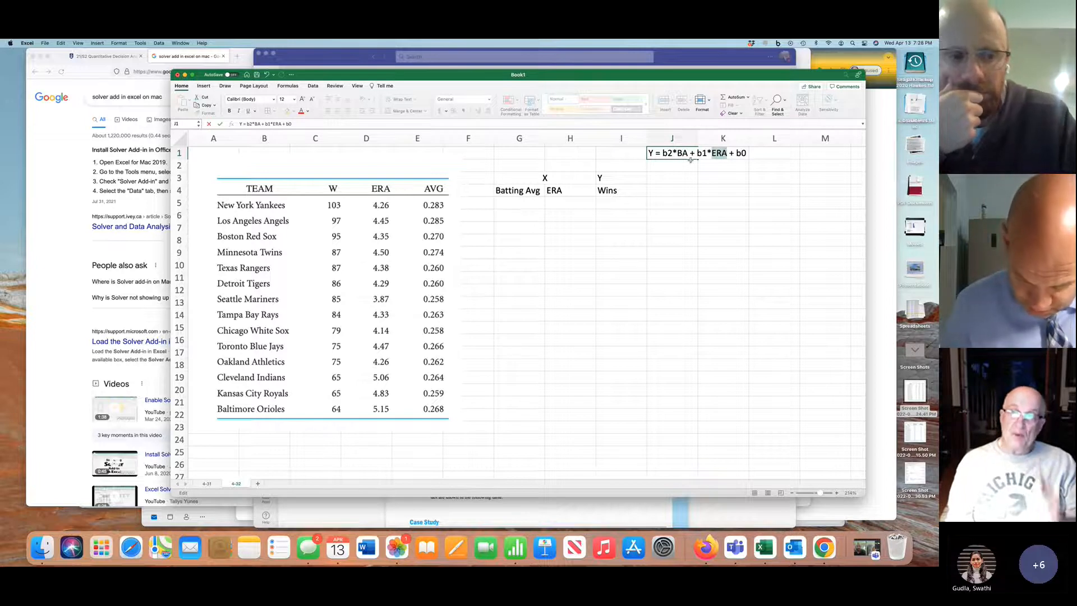
{"action": "double_click", "coordinate": [664, 153]}
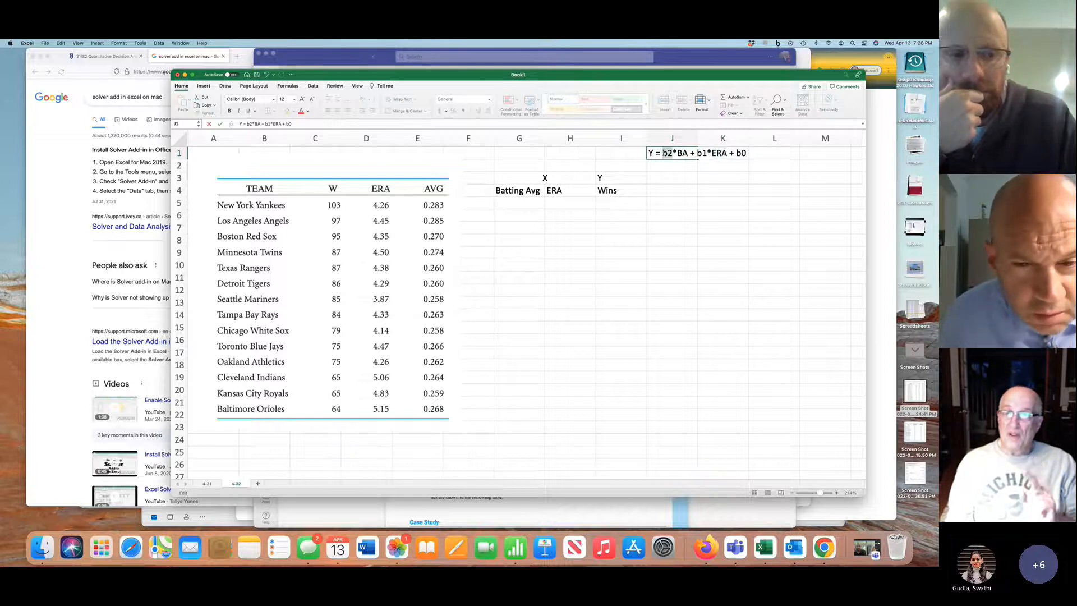
{"action": "double_click", "coordinate": [701, 153]}
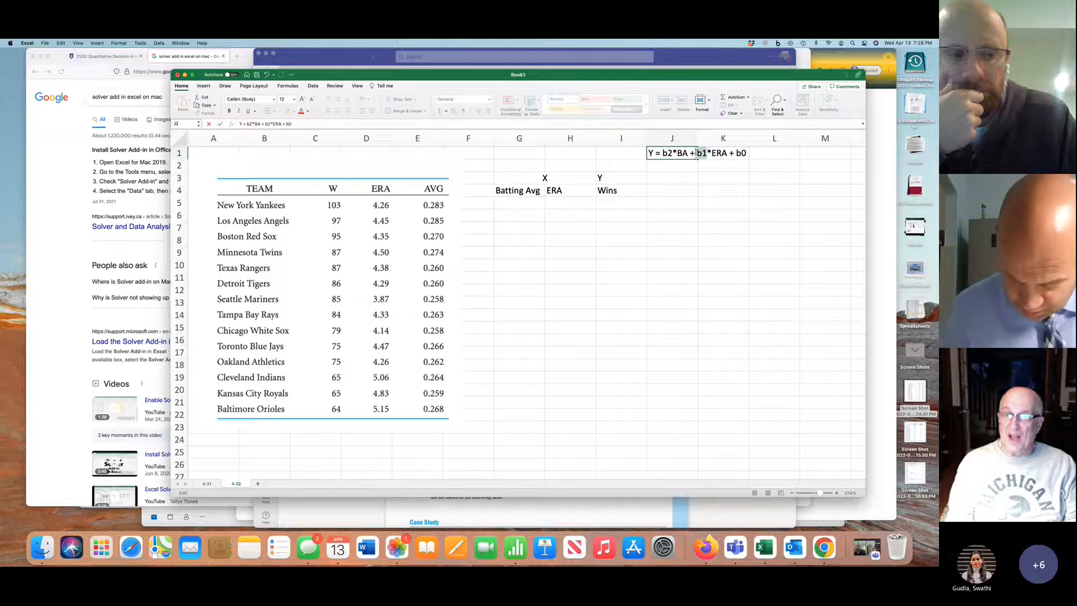
{"action": "double_click", "coordinate": [739, 153]}
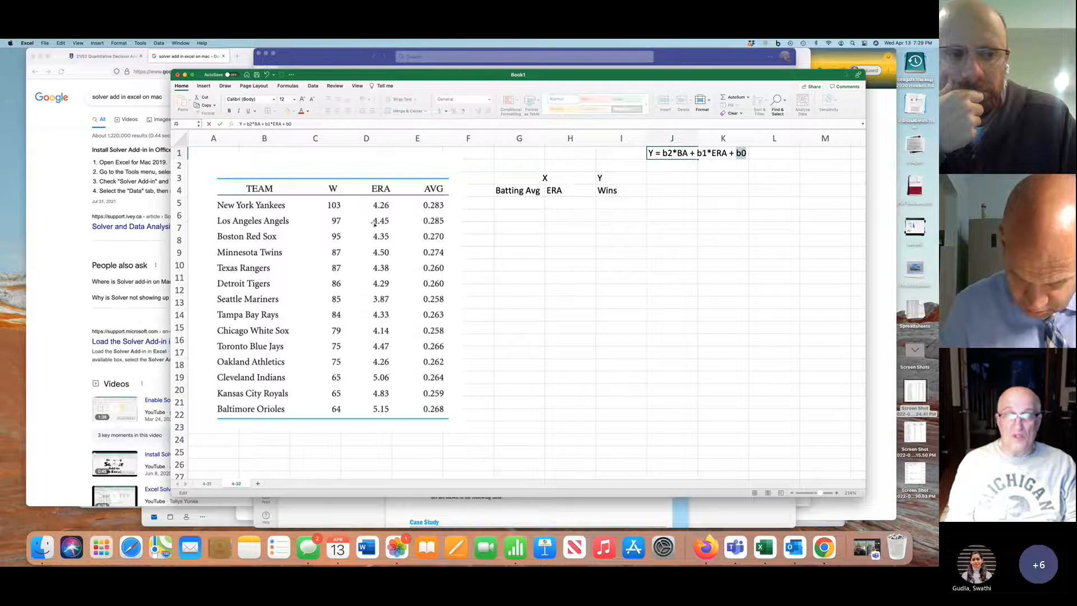
Enter the first four teams' wins from the table picture in I5:I8: 103, 97, 95 and 87
{"action": "left_click", "coordinate": [527, 200]}
{"action": "left_click", "coordinate": [610, 205]}
{"action": "type", "text": "1"}
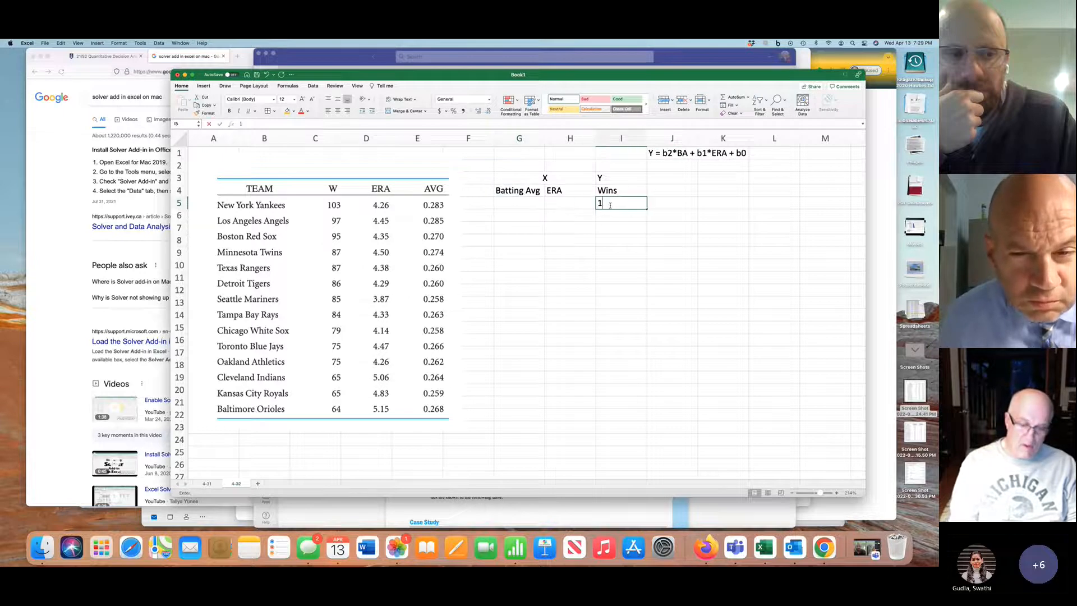
{"action": "type", "text": "03"}
{"action": "key", "text": "Return"}
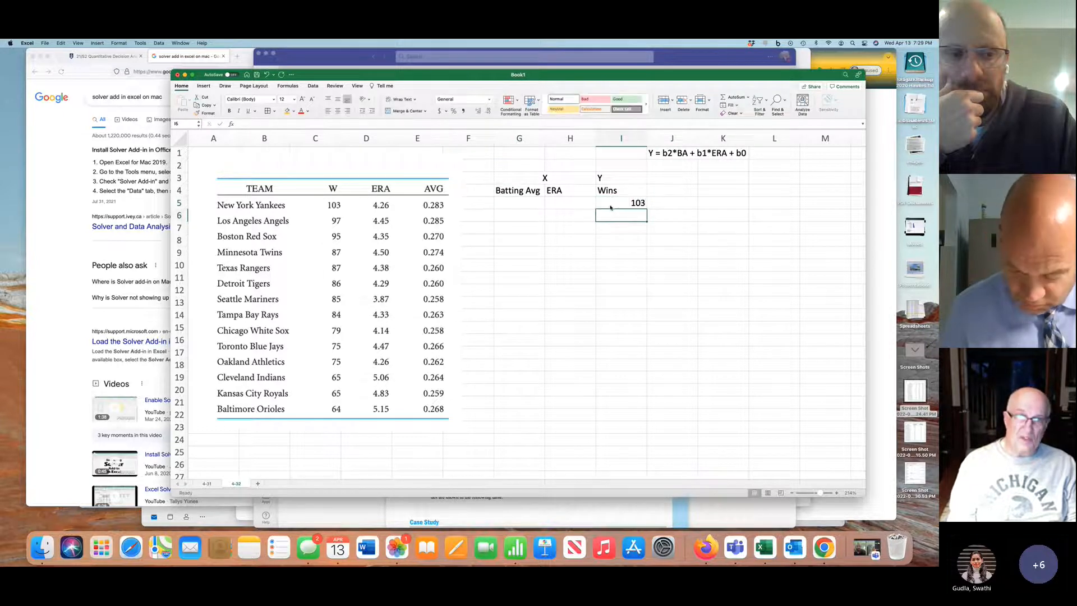
{"action": "type", "text": "97"}
{"action": "key", "text": "Return"}
{"action": "type", "text": "95"}
{"action": "key", "text": "Return"}
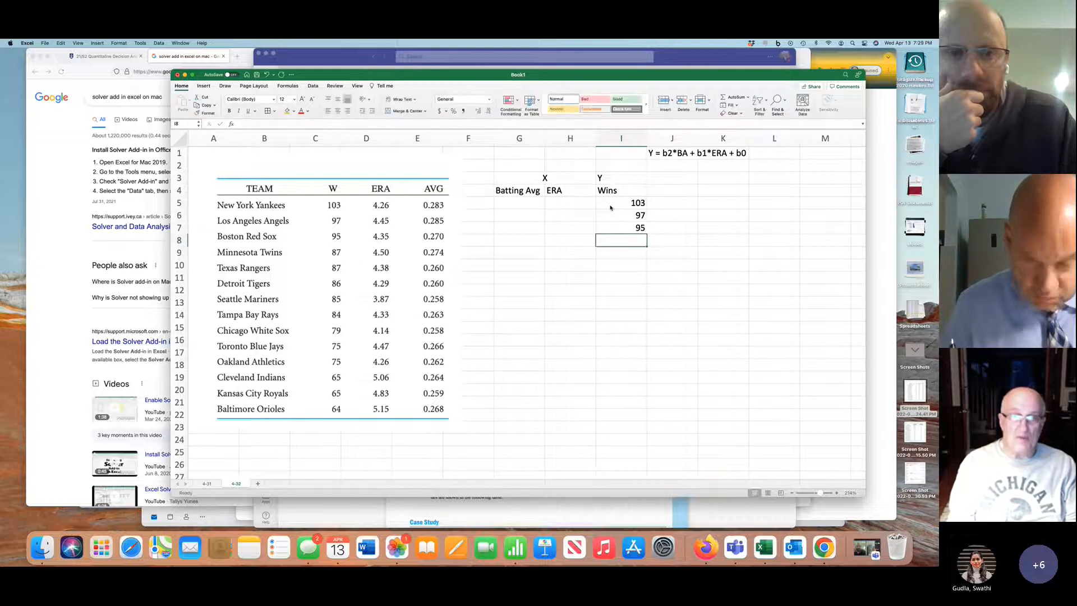
{"action": "type", "text": "87"}
{"action": "key", "text": "Return"}
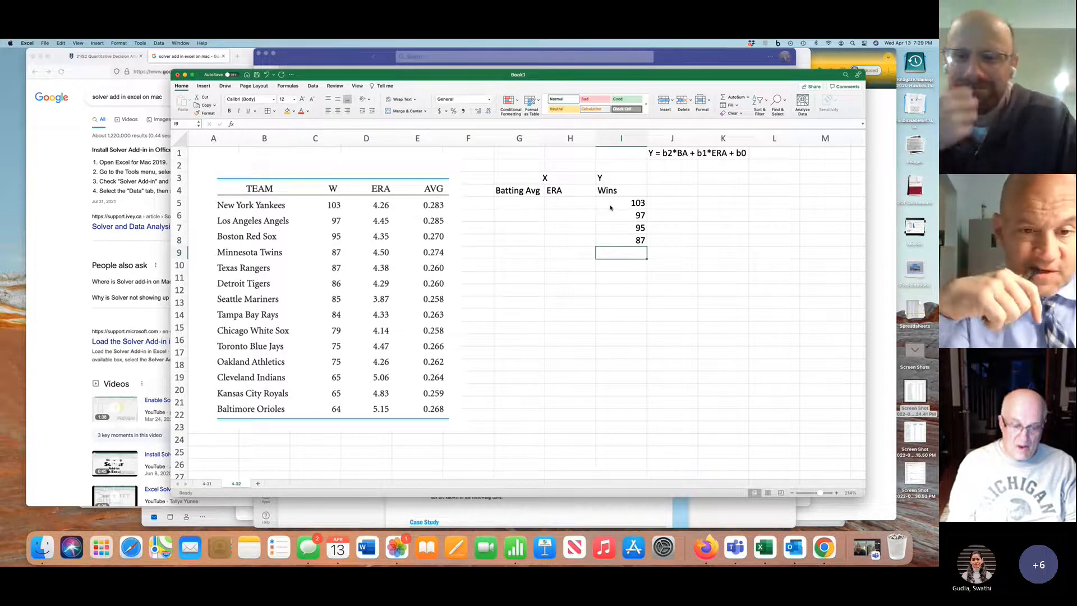
Continue the Wins column from the table picture in I9:I13: 87, 86, 85, 84 and 79
{"action": "type", "text": "87"}
{"action": "key", "text": "Return"}
{"action": "type", "text": "86"}
{"action": "key", "text": "Return"}
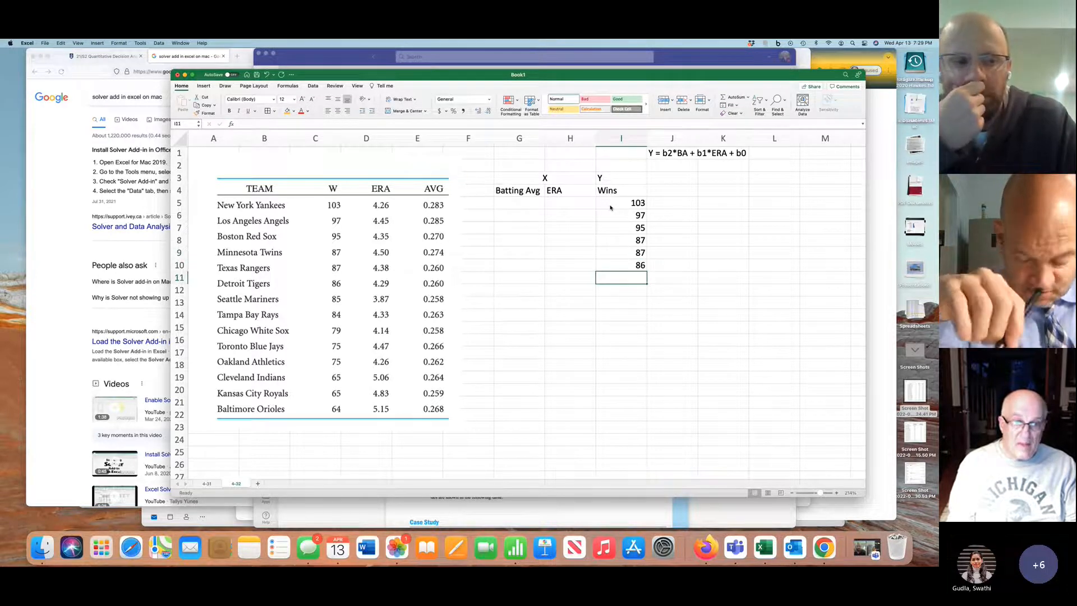
{"action": "type", "text": "85"}
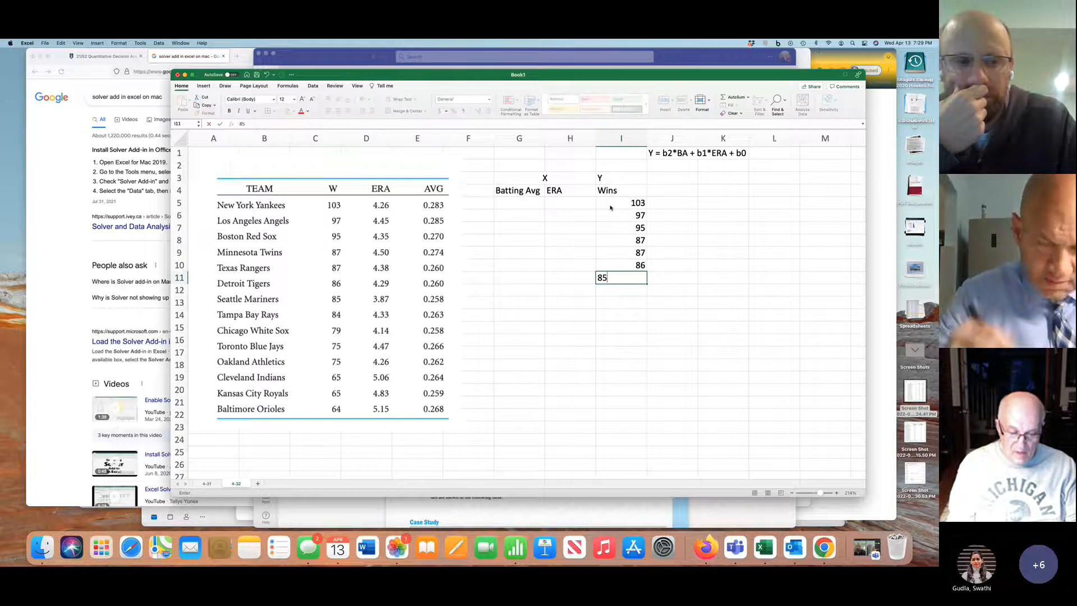
{"action": "key", "text": "Return"}
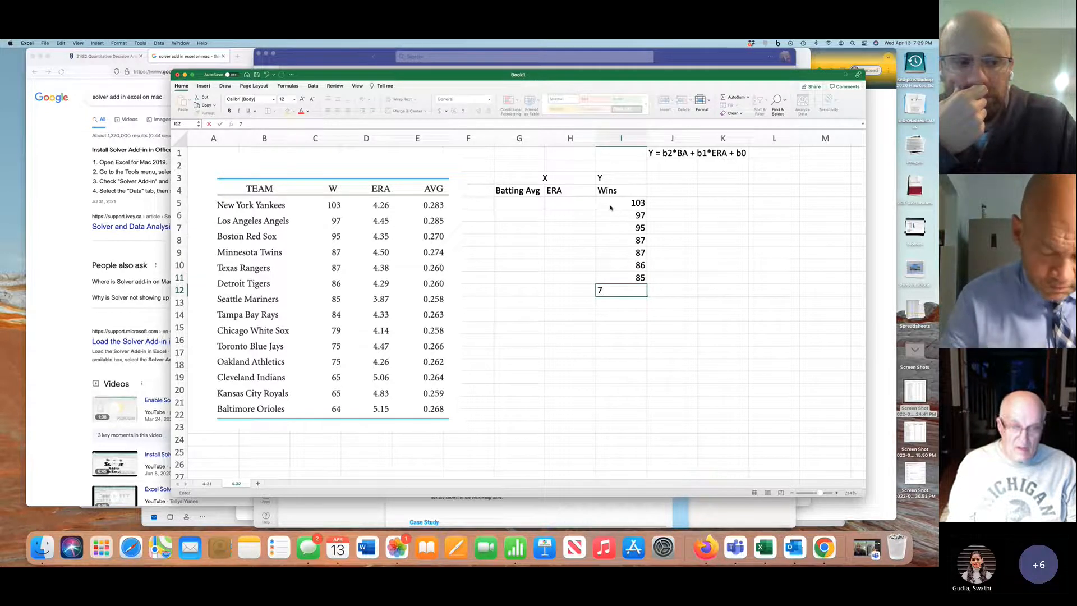
{"action": "key", "text": "BackSpace"}
{"action": "type", "text": "84"}
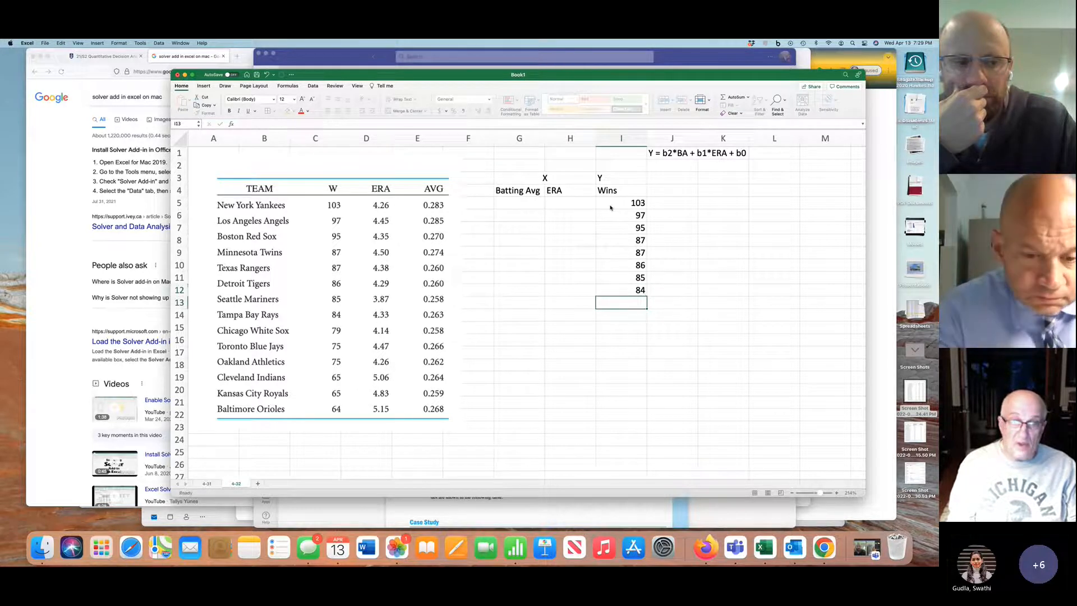
{"action": "key", "text": "Return"}
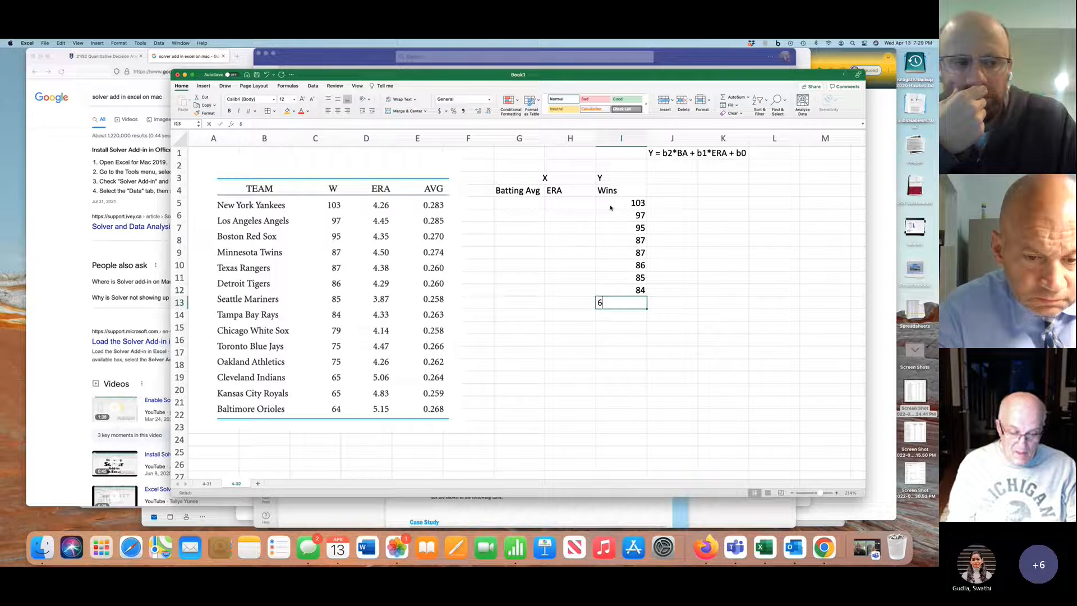
{"action": "key", "text": "BackSpace"}
{"action": "type", "text": "79"}
{"action": "key", "text": "Return"}
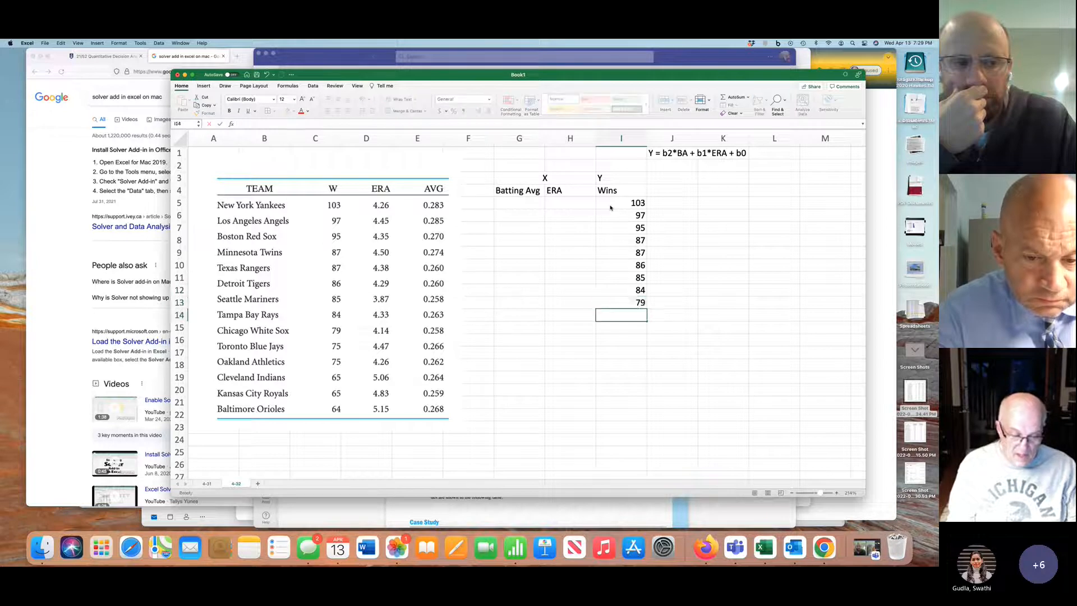
Enter the last five teams' wins from the table picture in I14:I18: 75, 75, 65, 65 and 64
{"action": "type", "text": "75"}
{"action": "key", "text": "Return"}
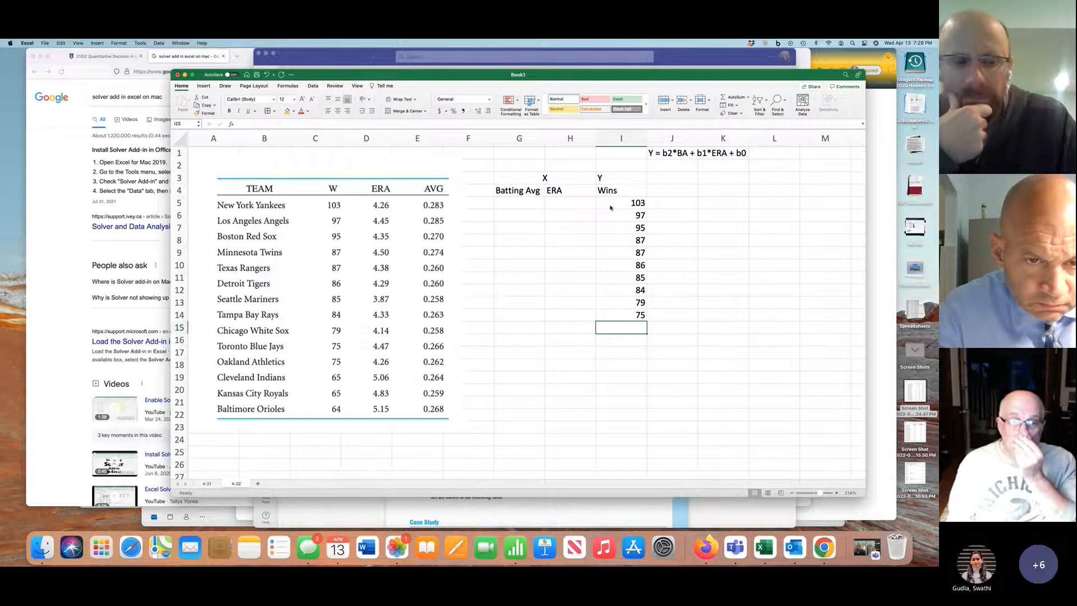
{"action": "type", "text": "75"}
{"action": "key", "text": "Return"}
{"action": "type", "text": "65"}
{"action": "key", "text": "Return"}
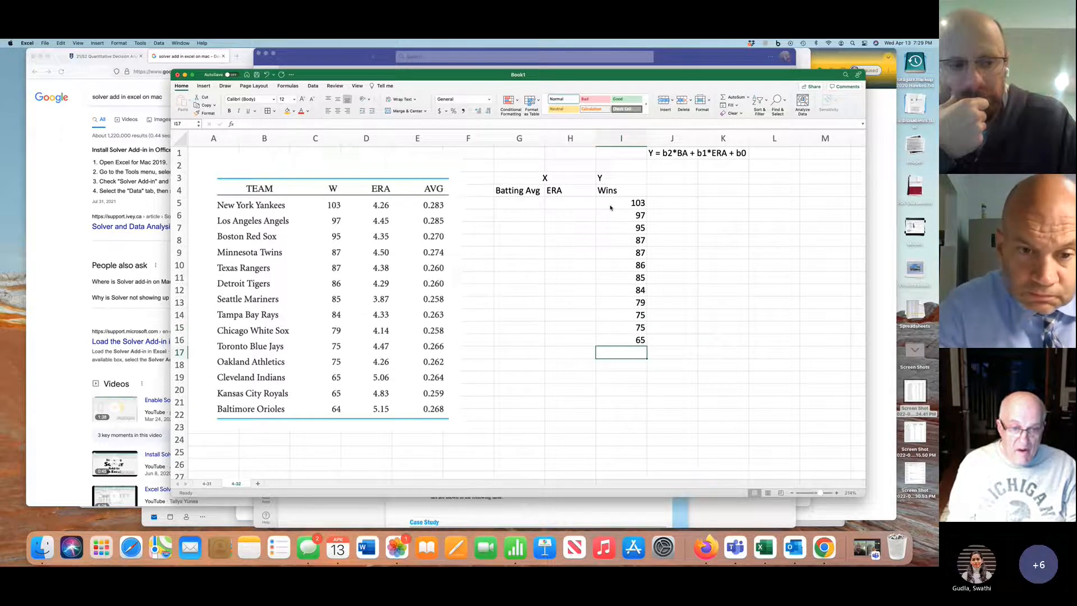
{"action": "type", "text": "65"}
{"action": "key", "text": "Return"}
{"action": "type", "text": "64"}
{"action": "key", "text": "Return"}
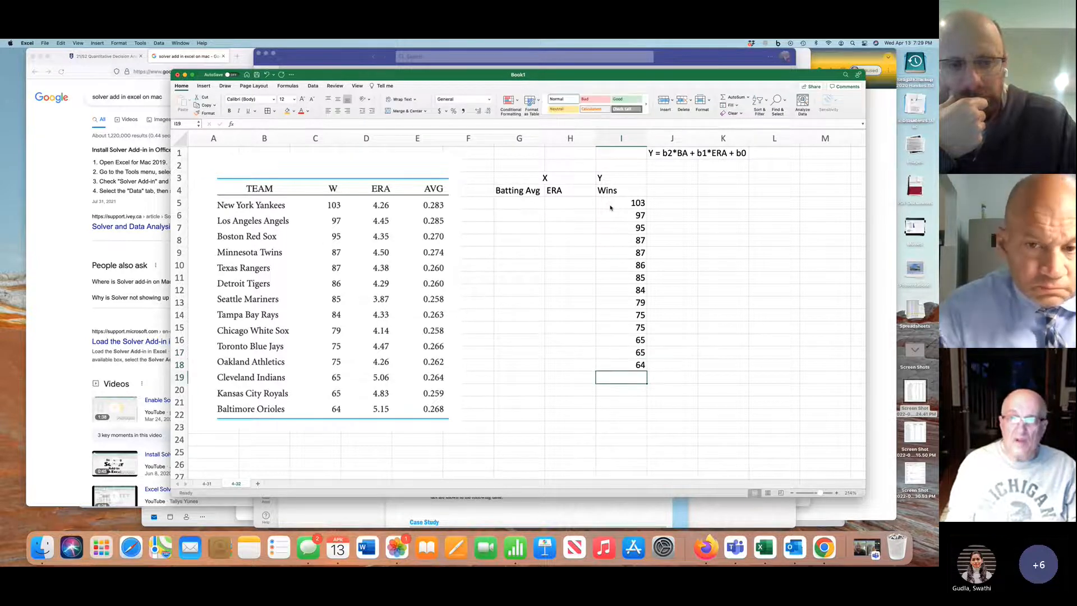
Right-align the Batting Avg, ERA and Wins headers in G4:I4, then enter the first team's ERA, 4.26, in H5
{"action": "left_click_drag", "start_coordinate": [504, 191], "coordinate": [617, 190]}
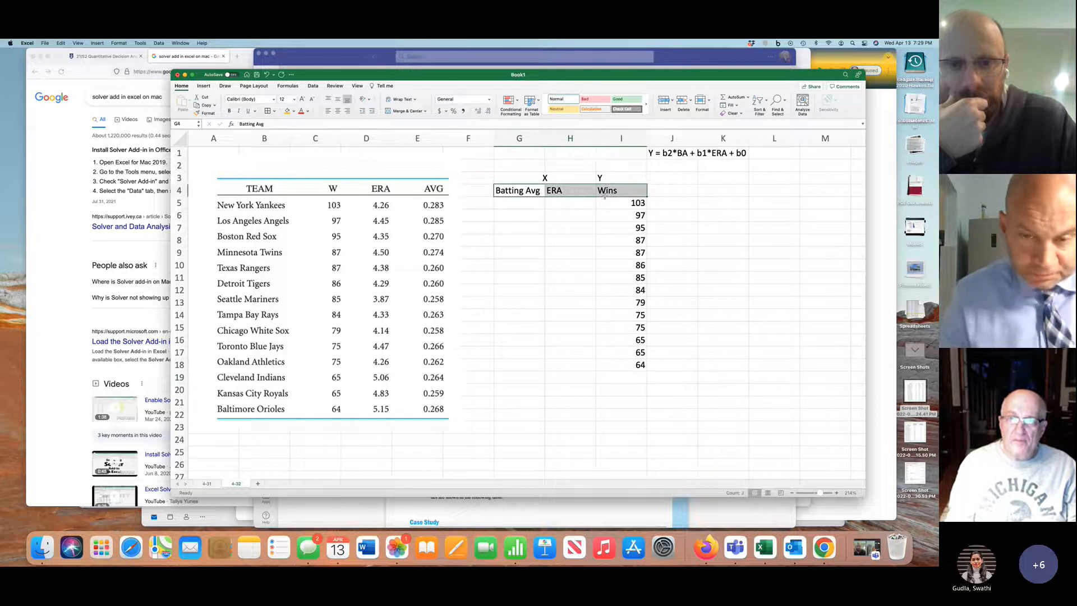
{"action": "left_click", "coordinate": [347, 110]}
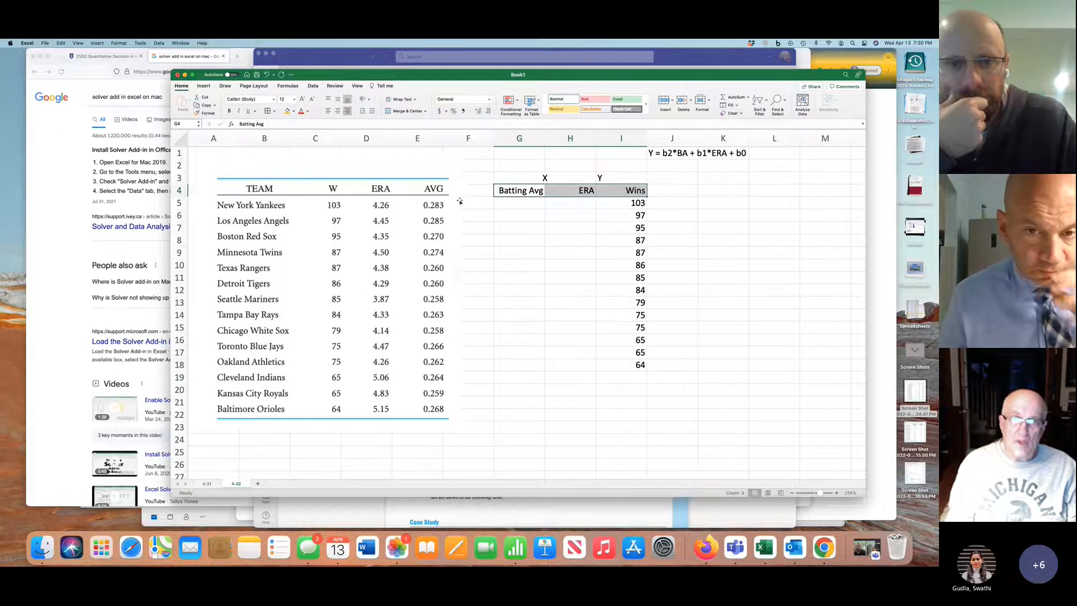
{"action": "left_click", "coordinate": [572, 201]}
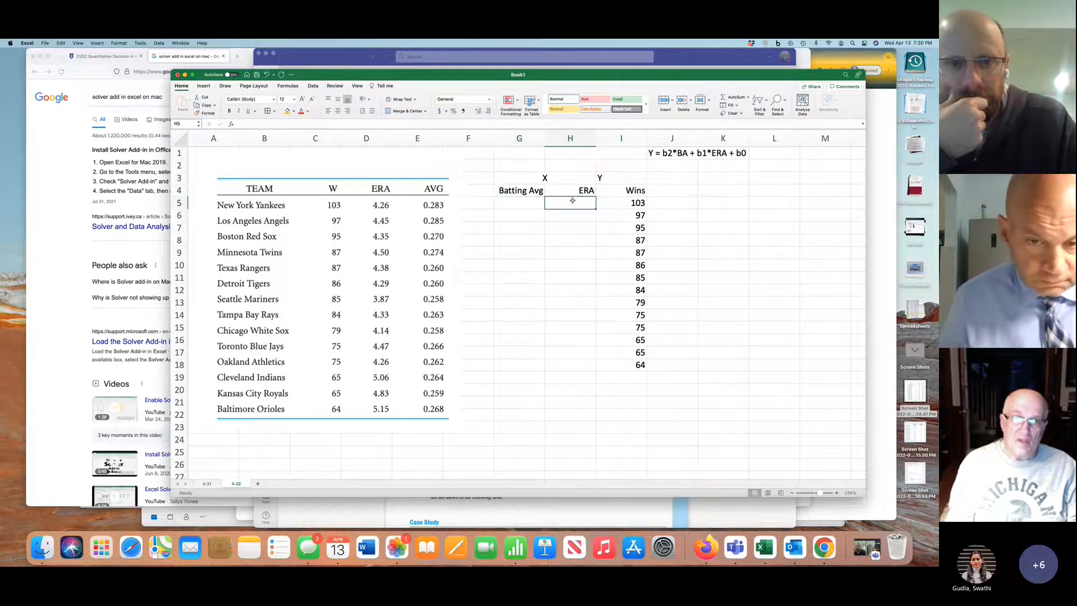
{"action": "type", "text": "4."}
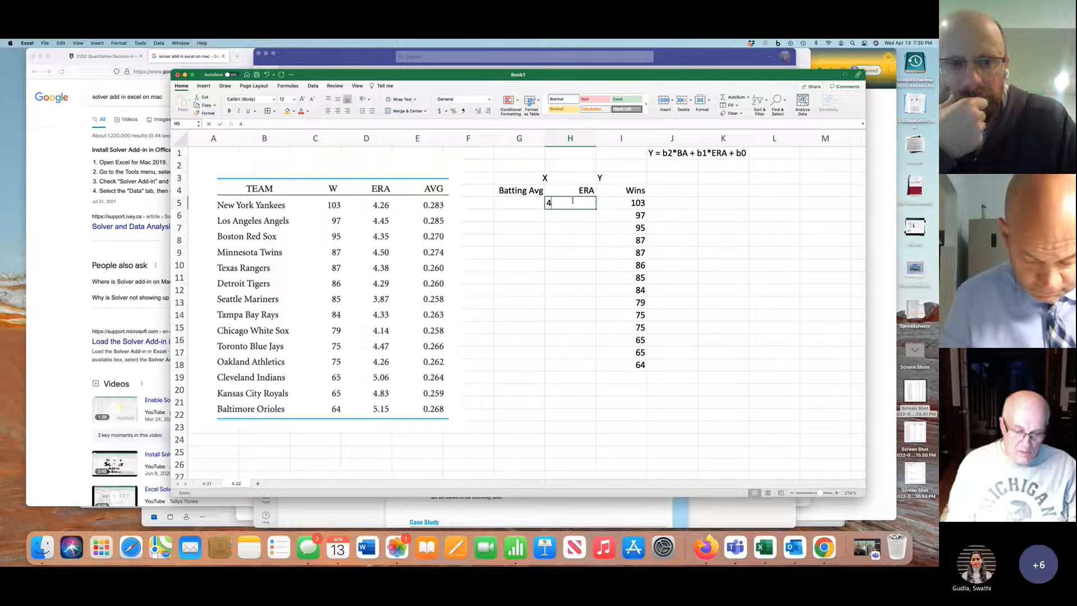
{"action": "type", "text": "26"}
{"action": "key", "text": "Return"}
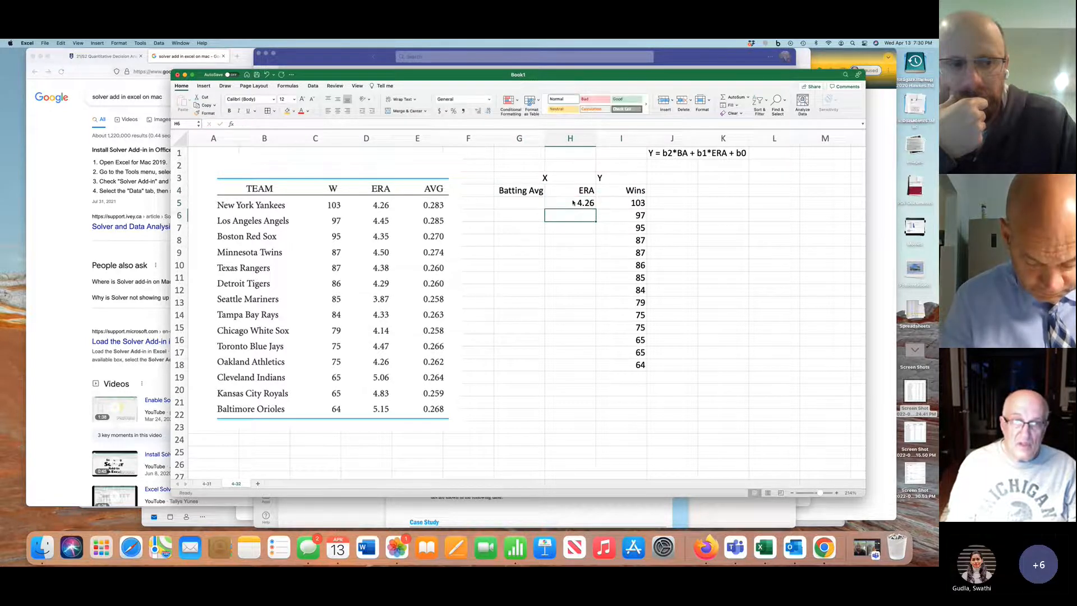
Enter the next four ERA values from the table picture in H6:H9: 4.45, 4.35, 4.5 and 4.38
{"action": "type", "text": "4.45"}
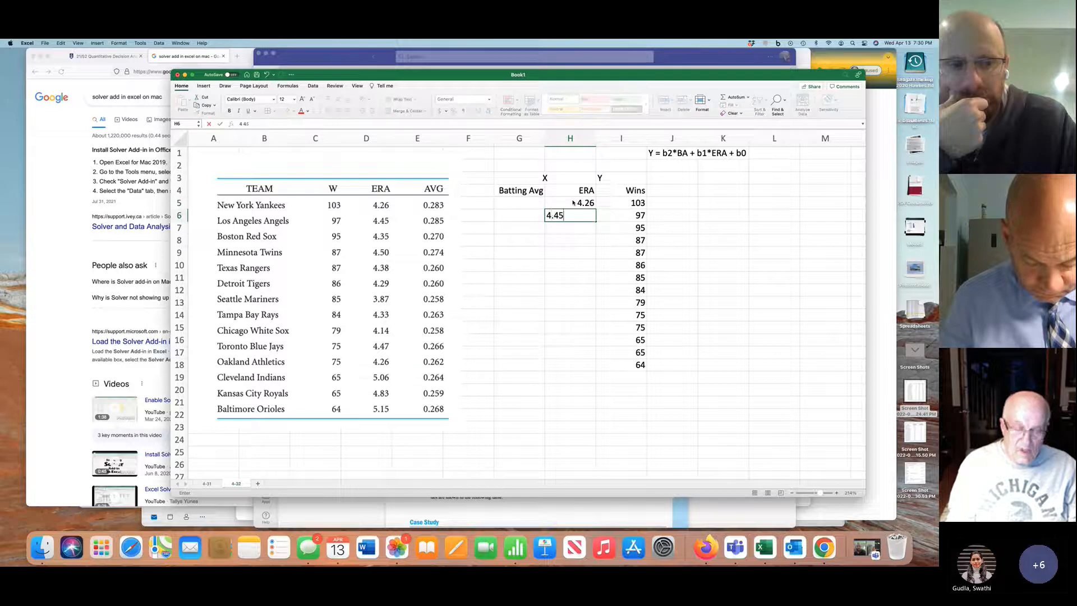
{"action": "key", "text": "Return"}
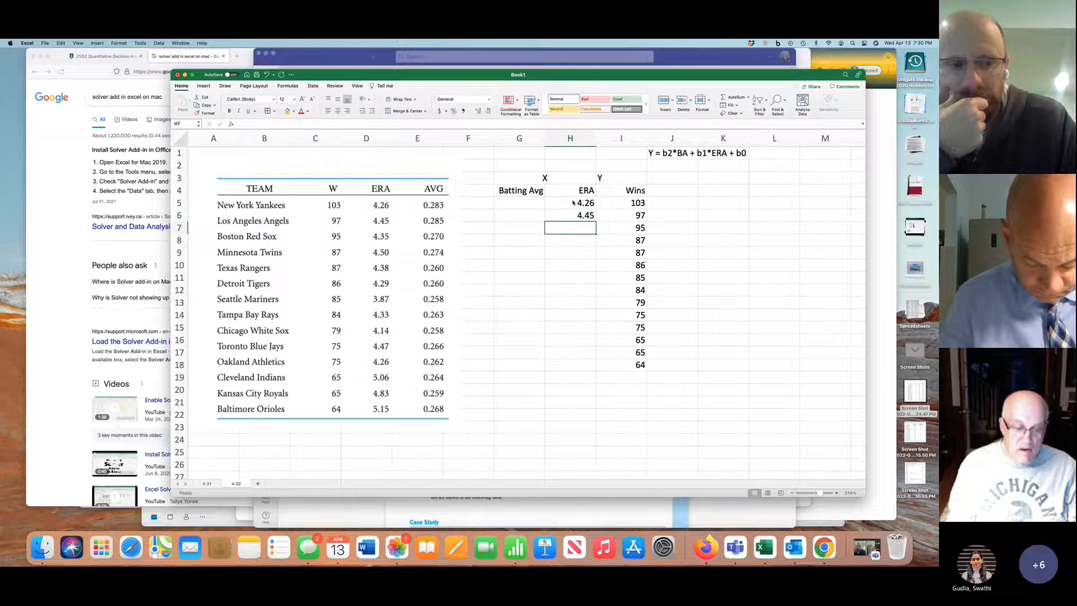
{"action": "type", "text": "4.35"}
{"action": "key", "text": "Return"}
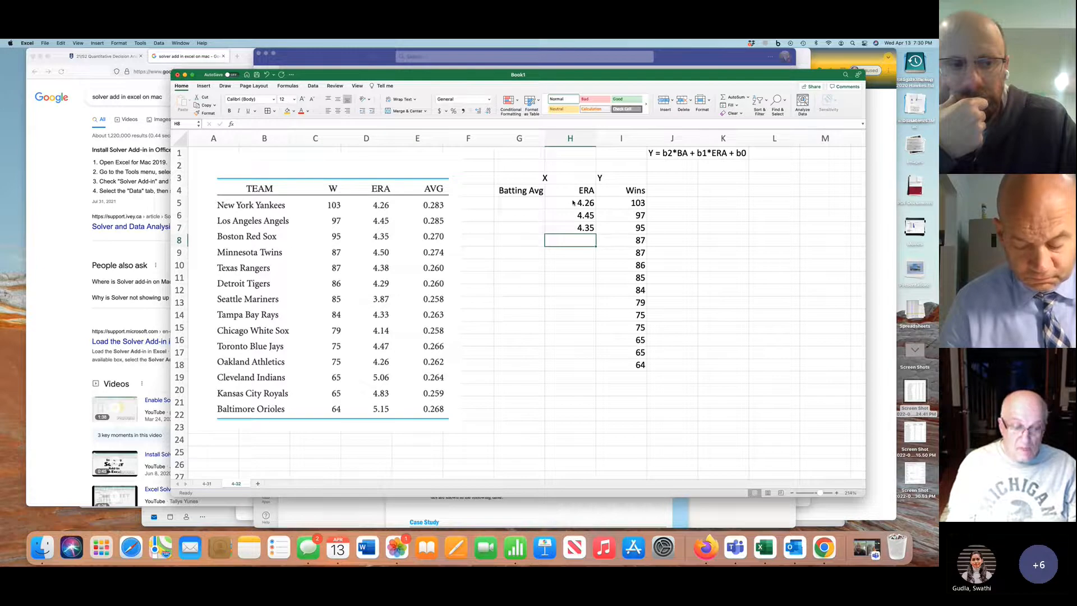
{"action": "type", "text": "4.5"}
{"action": "key", "text": "Return"}
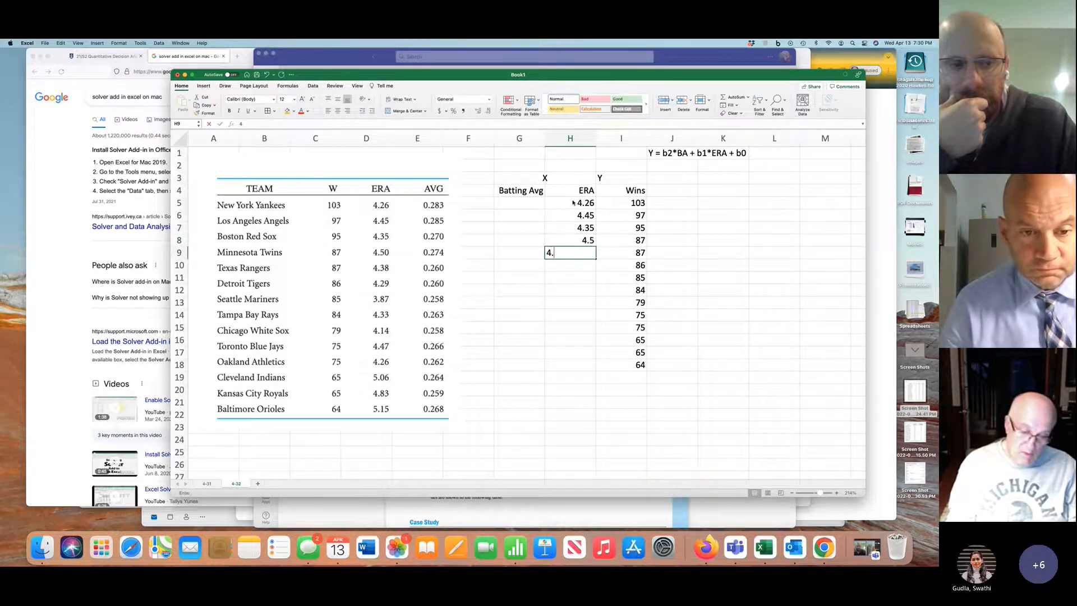
{"action": "type", "text": "4.38"}
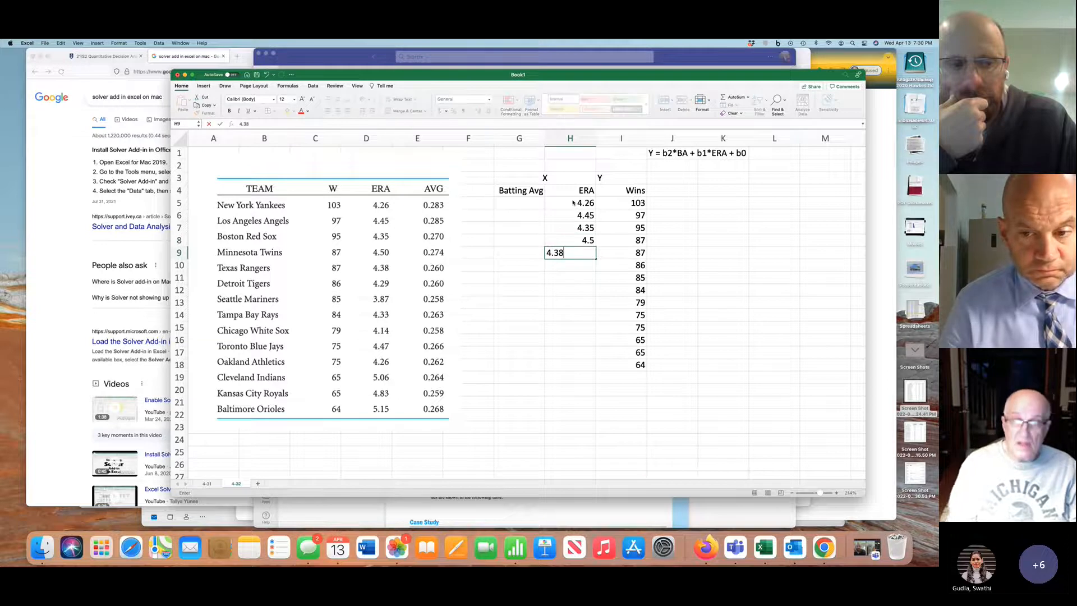
{"action": "key", "text": "Return"}
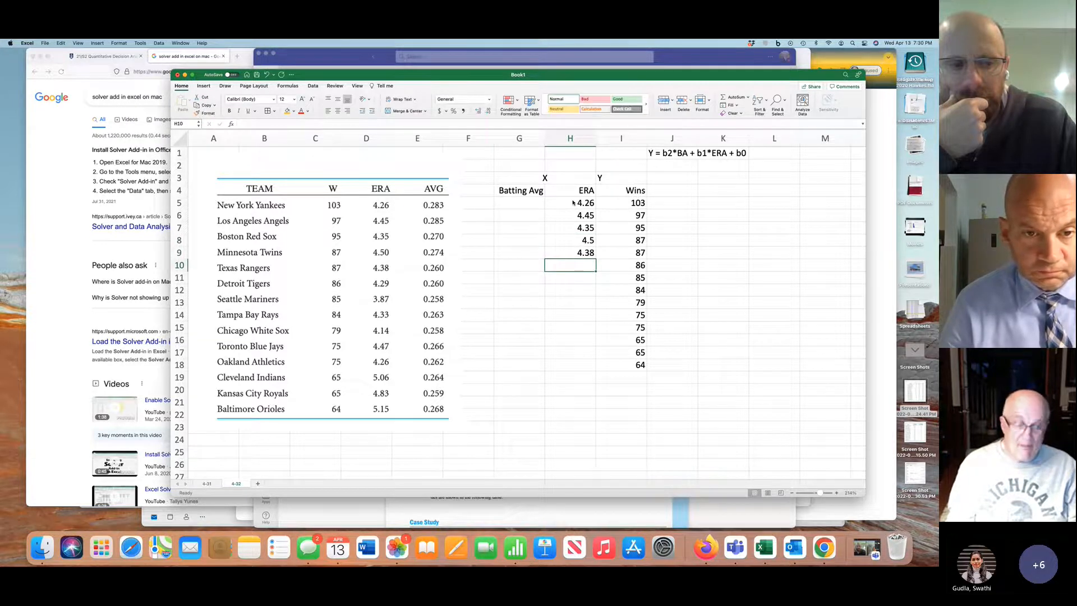
Continue the ERA column from the table picture in H10:H14: 4.29, 3.87, 4.33, 4.14 and 4.47
{"action": "type", "text": "4.29"}
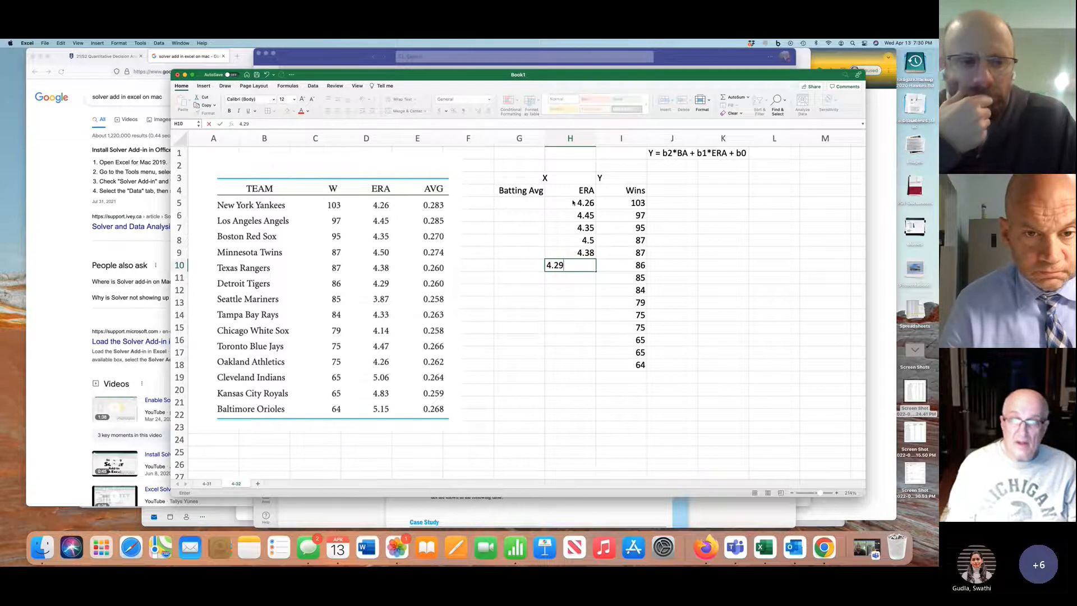
{"action": "key", "text": "Return"}
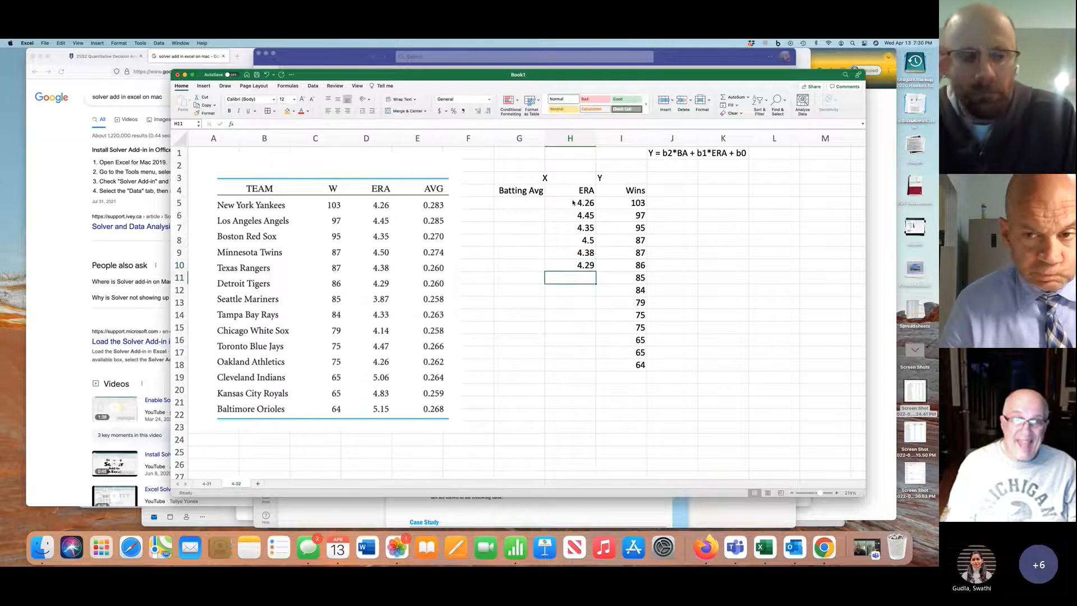
{"action": "type", "text": "3.87"}
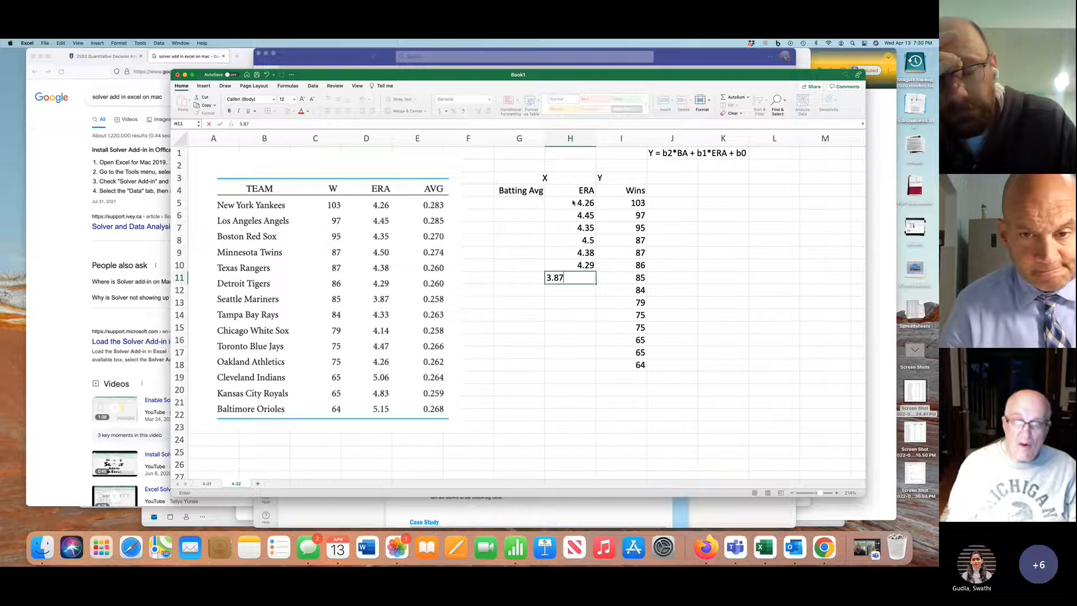
{"action": "key", "text": "Return"}
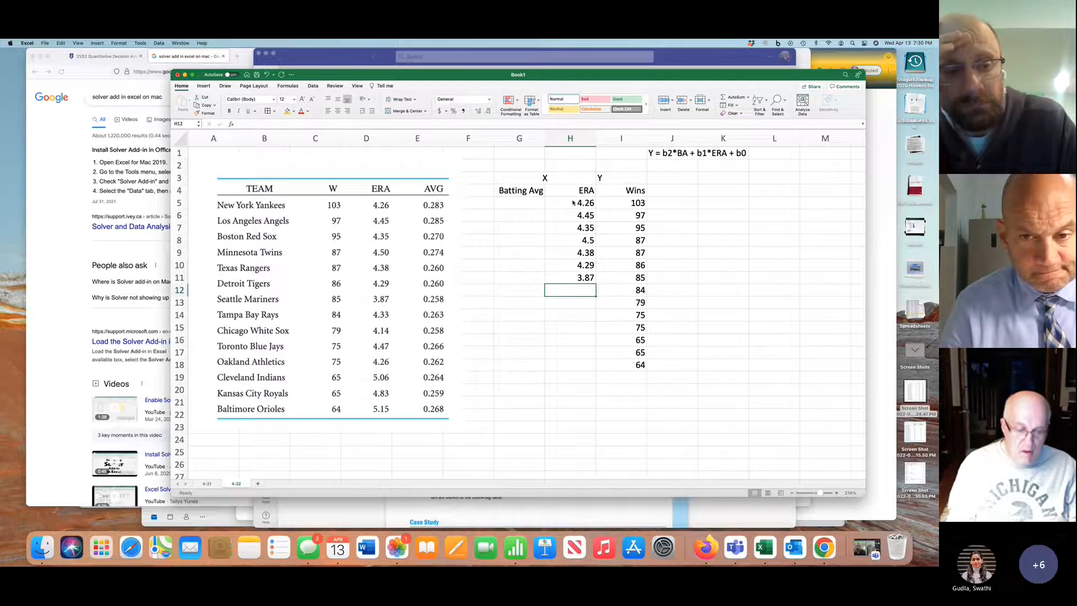
{"action": "type", "text": "4.33"}
{"action": "key", "text": "Return"}
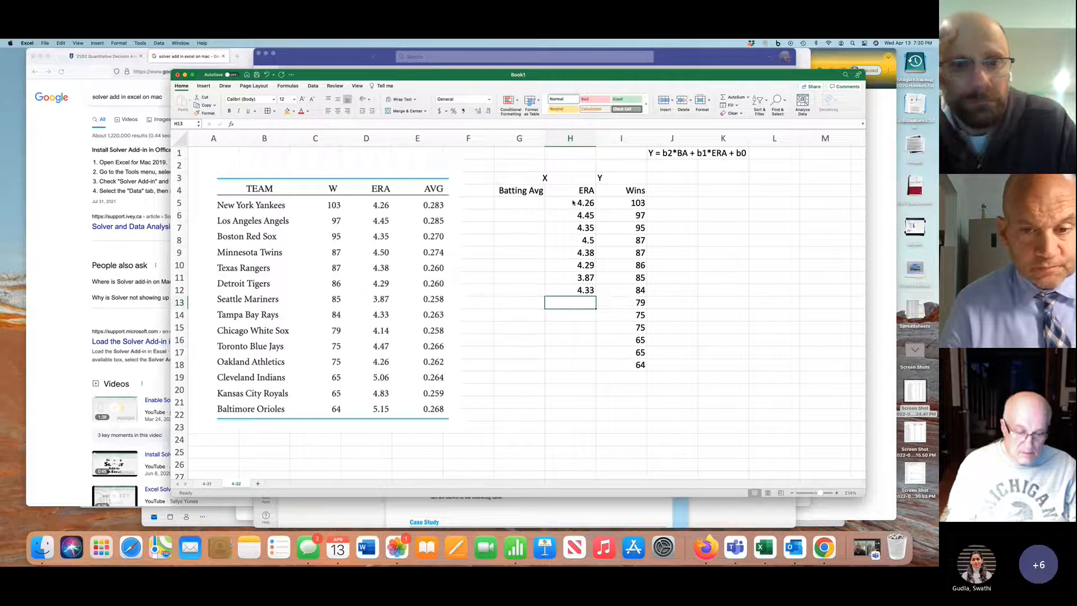
{"action": "type", "text": "4.14"}
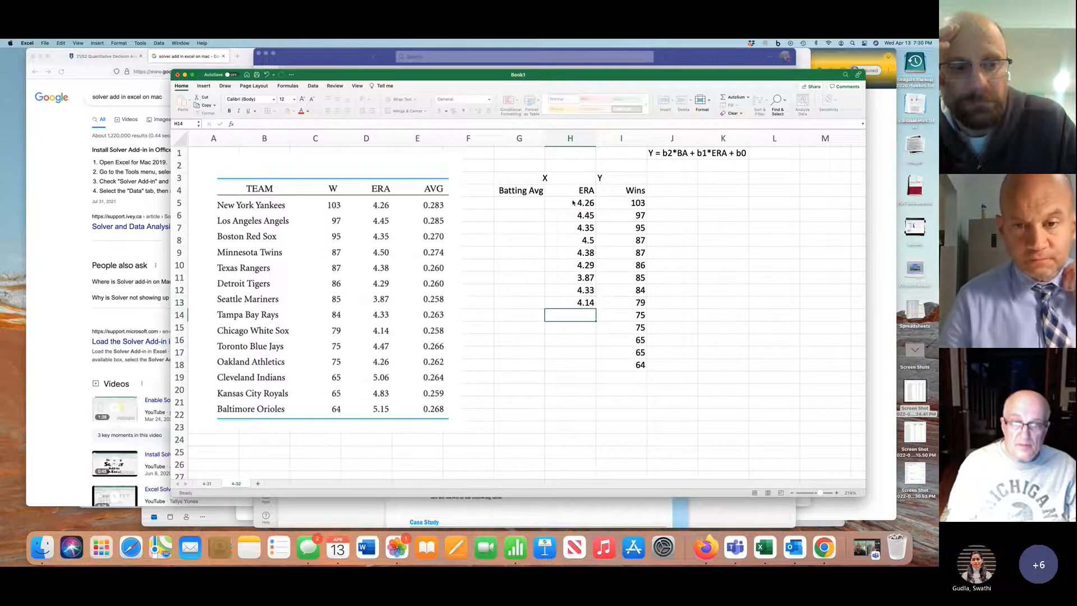
{"action": "key", "text": "Return"}
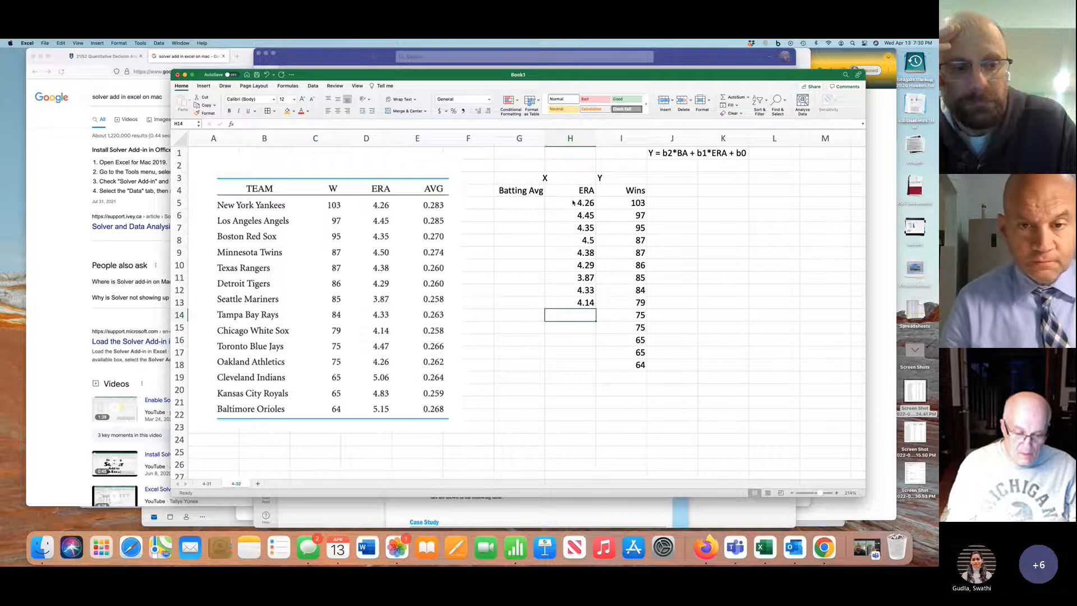
{"action": "key", "text": "Return"}
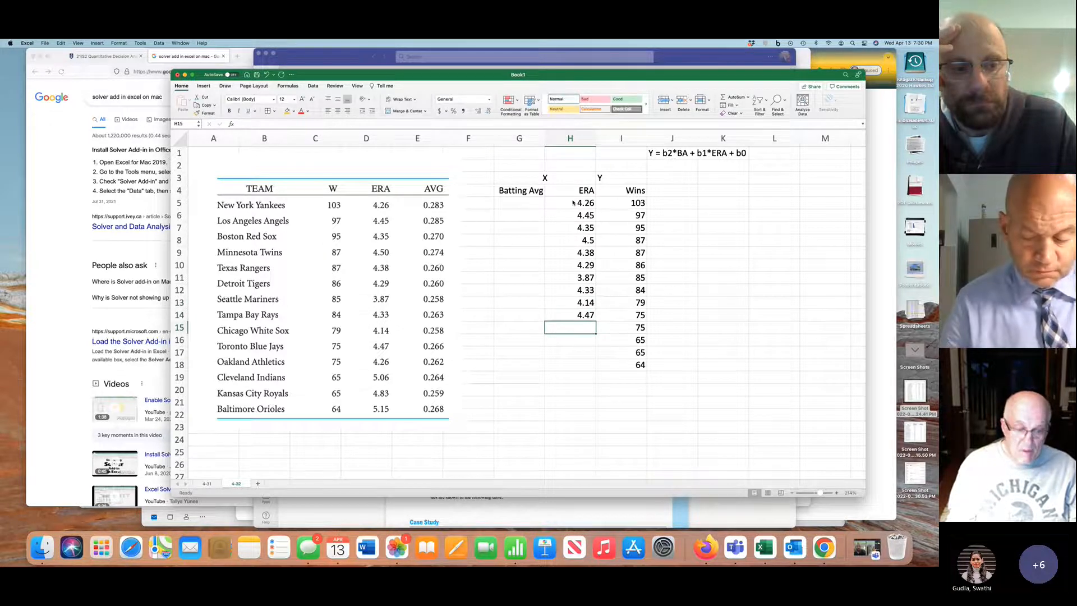
Enter the last four teams' ERA values from the table picture in H15:H18: 4.26, 5.06, 4.83 and 5.15
{"action": "type", "text": "4.2"}
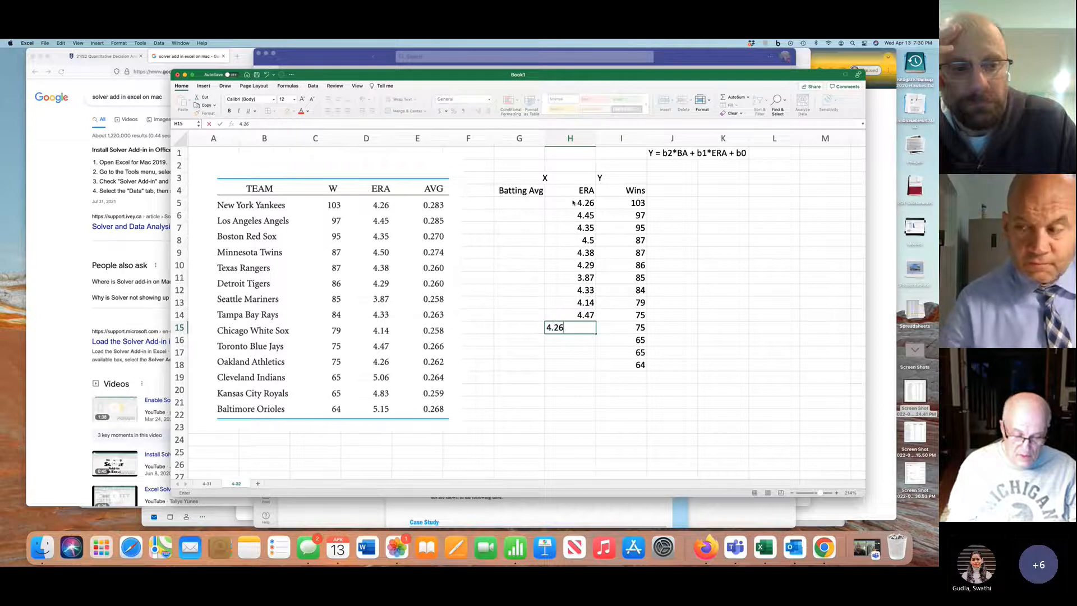
{"action": "type", "text": "6"}
{"action": "key", "text": "Return"}
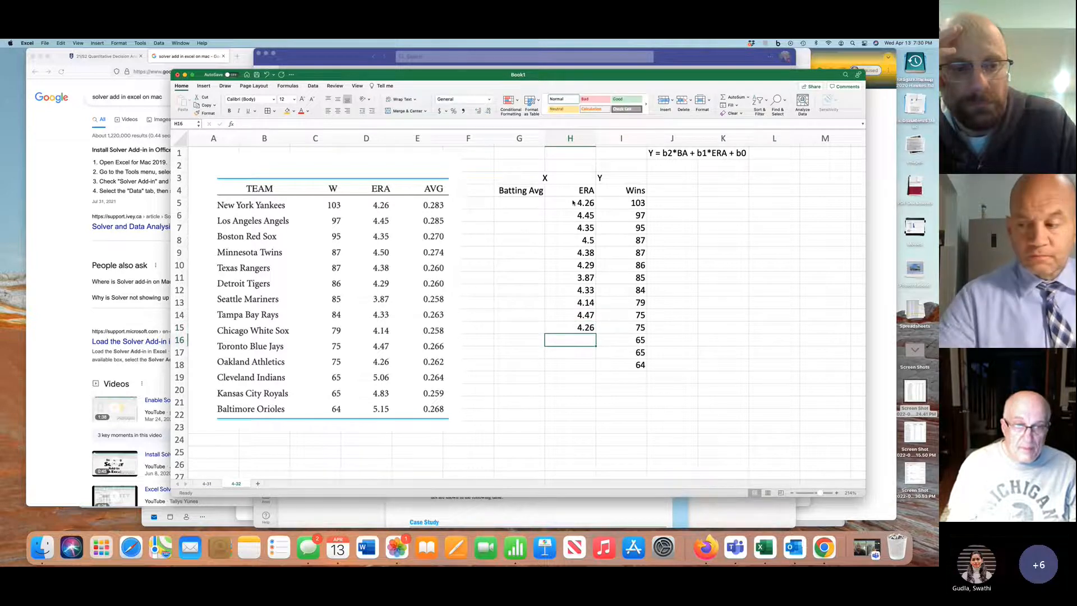
{"action": "type", "text": "5."}
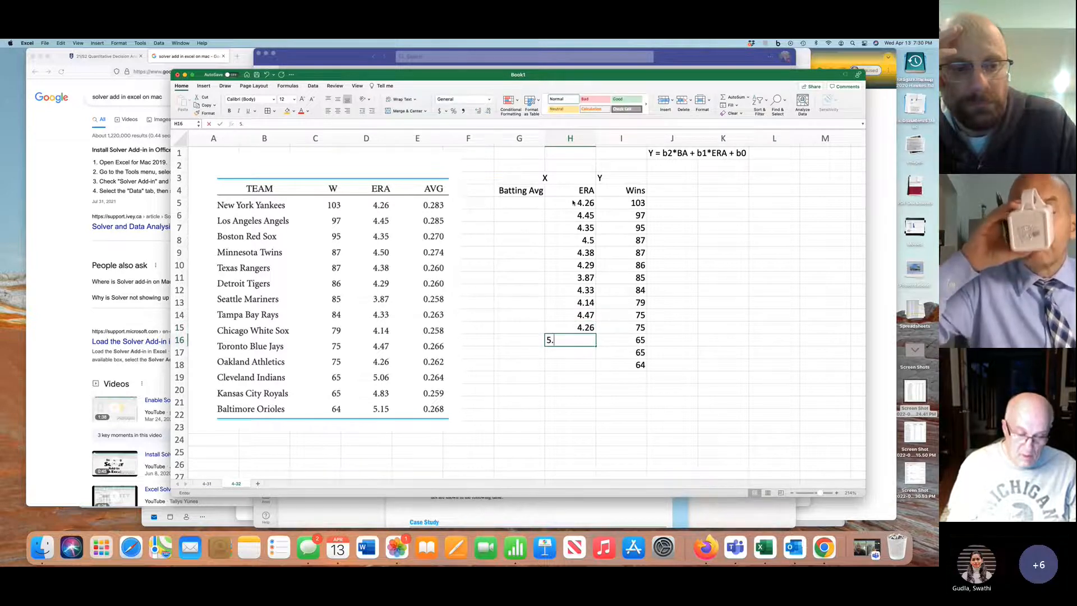
{"action": "type", "text": "06"}
{"action": "key", "text": "Return"}
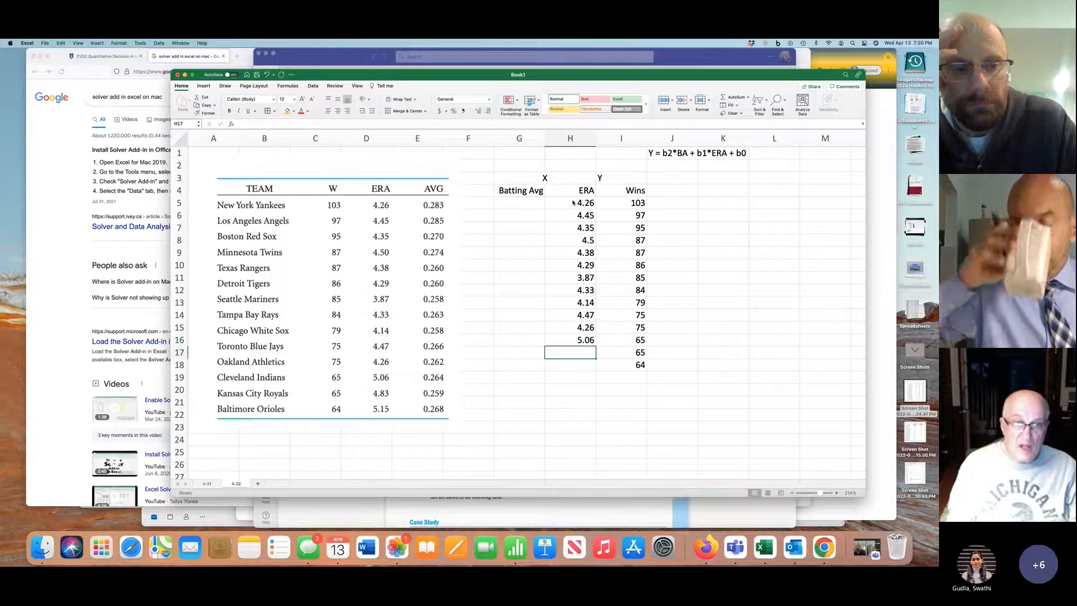
{"action": "type", "text": "4."}
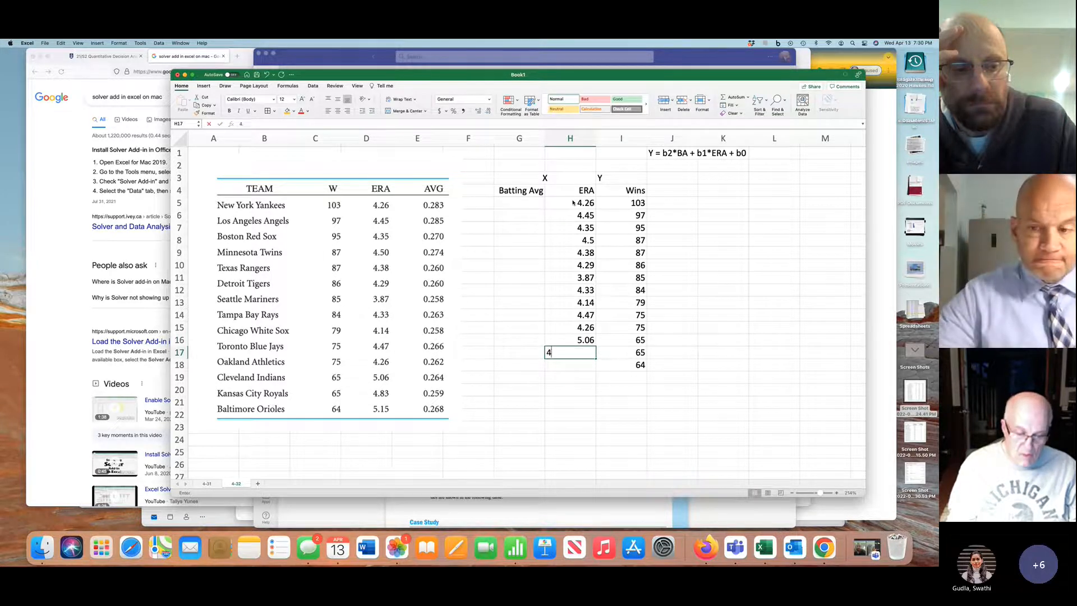
{"action": "type", "text": "83"}
{"action": "key", "text": "Return"}
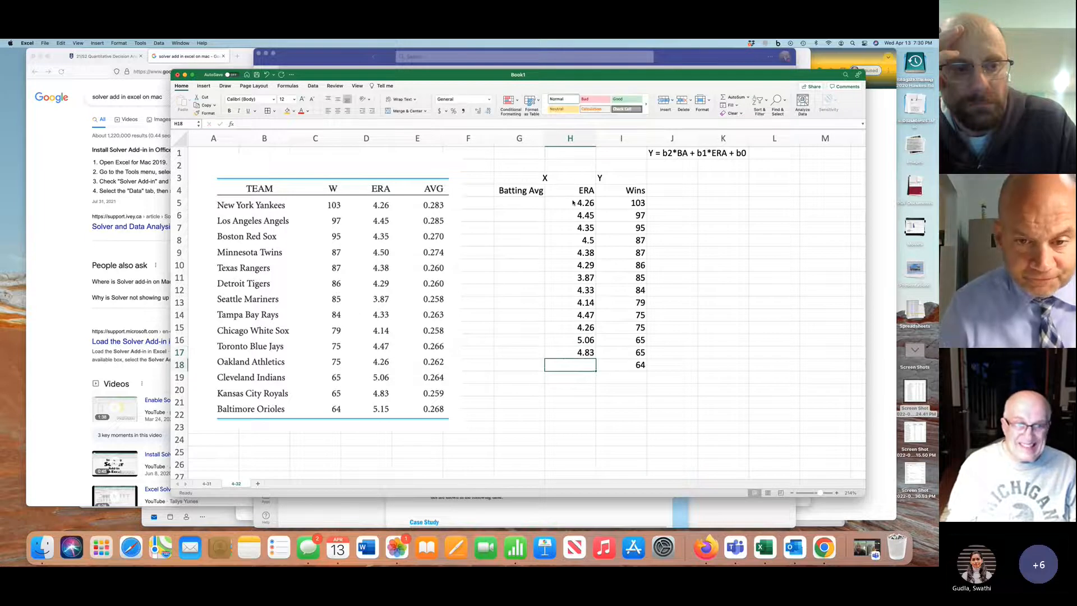
{"action": "type", "text": "5.1"}
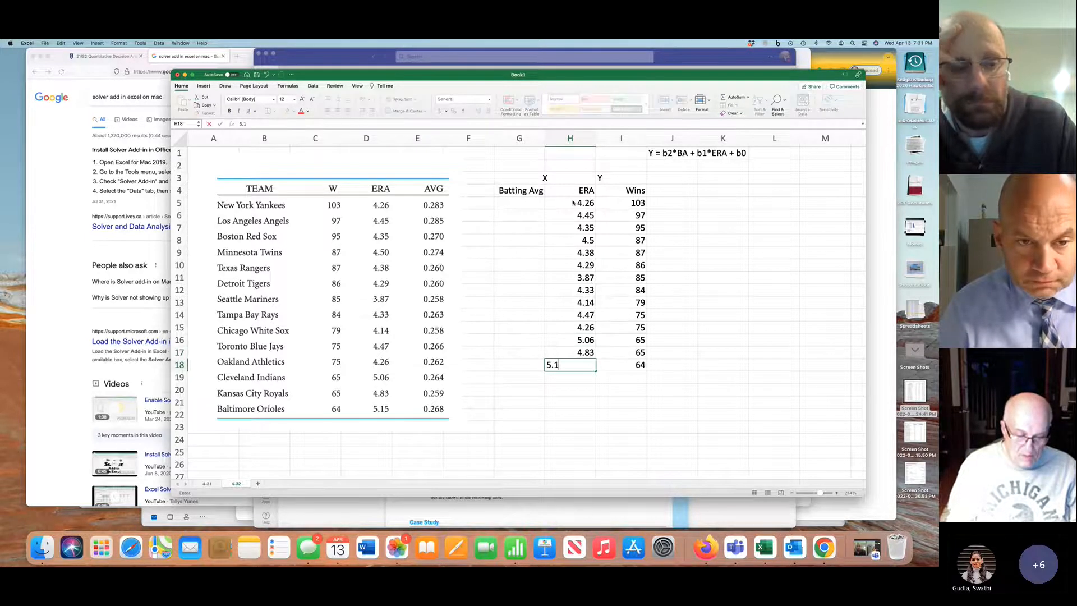
{"action": "type", "text": "5"}
{"action": "key", "text": "Return"}
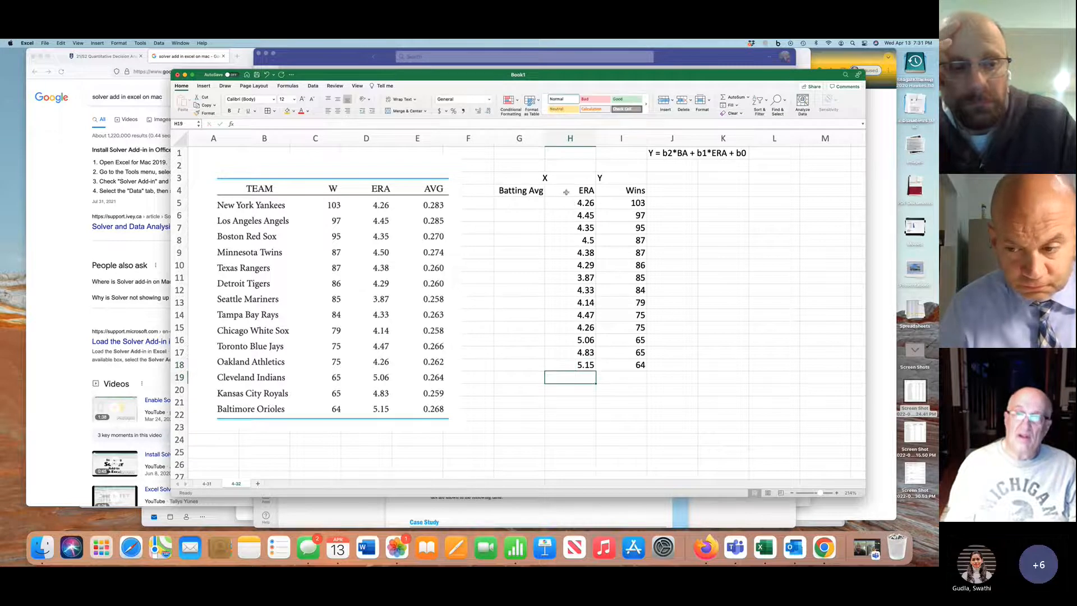
Enter the first four teams' batting averages from the table picture in G5:G8: .283, .285, .27 and .274
{"action": "left_click", "coordinate": [523, 201]}
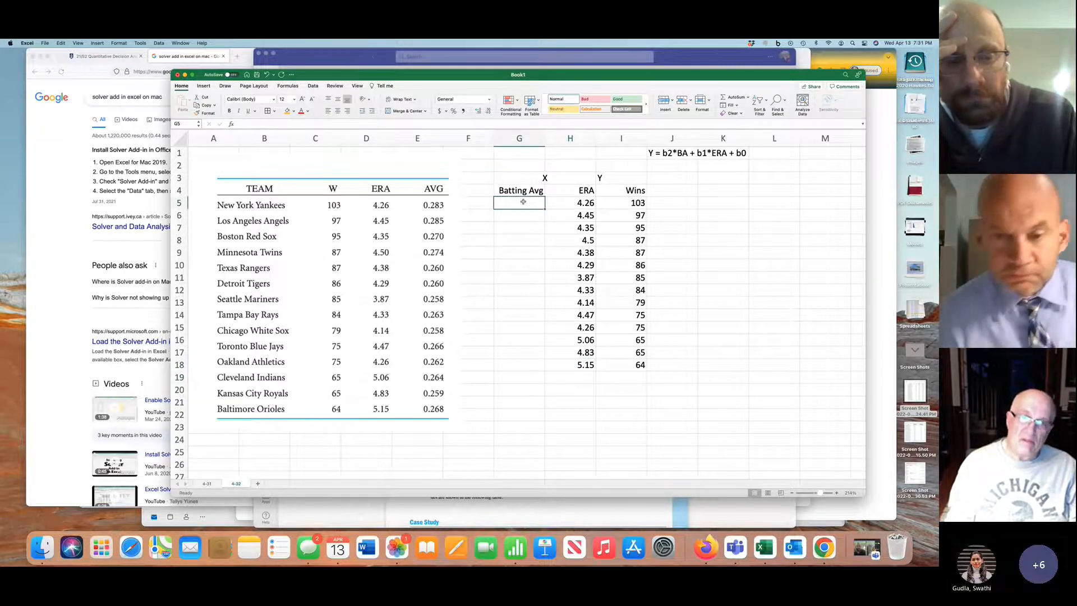
{"action": "type", "text": ".283"}
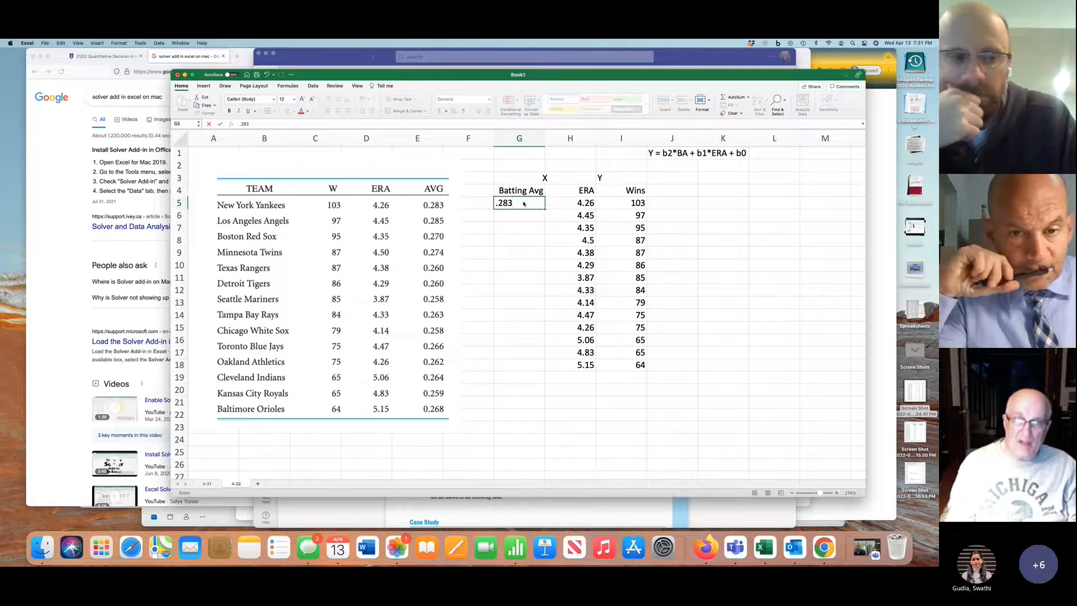
{"action": "key", "text": "Return"}
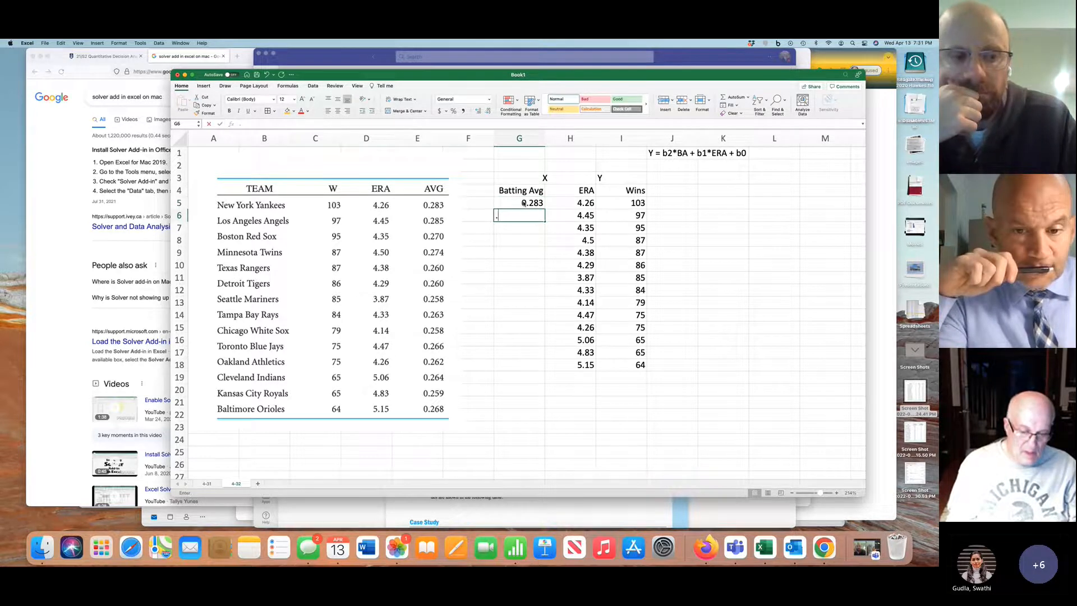
{"action": "type", "text": ".285"}
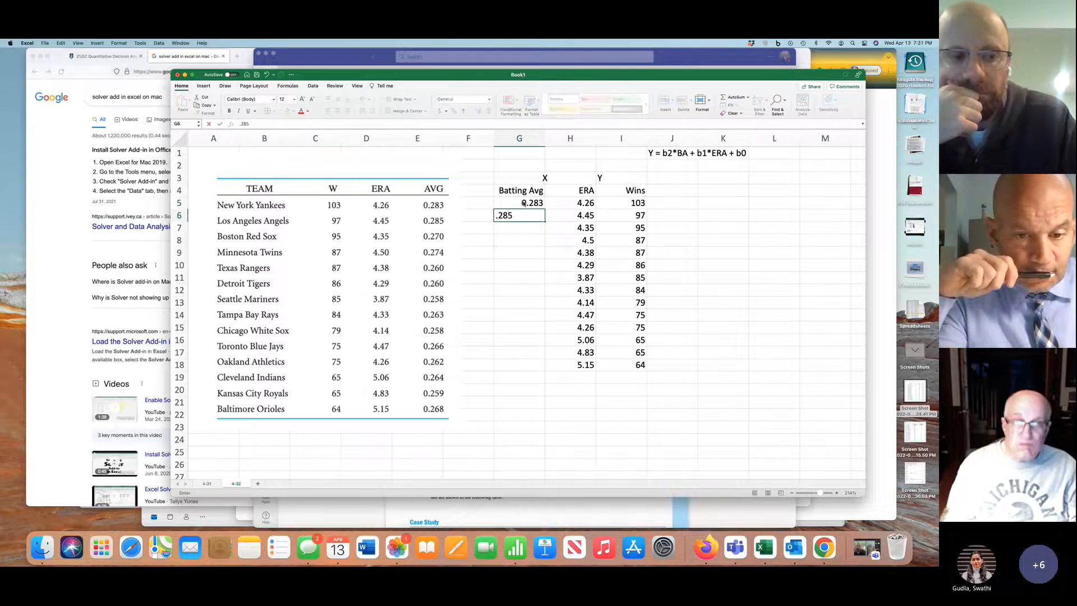
{"action": "key", "text": "Return"}
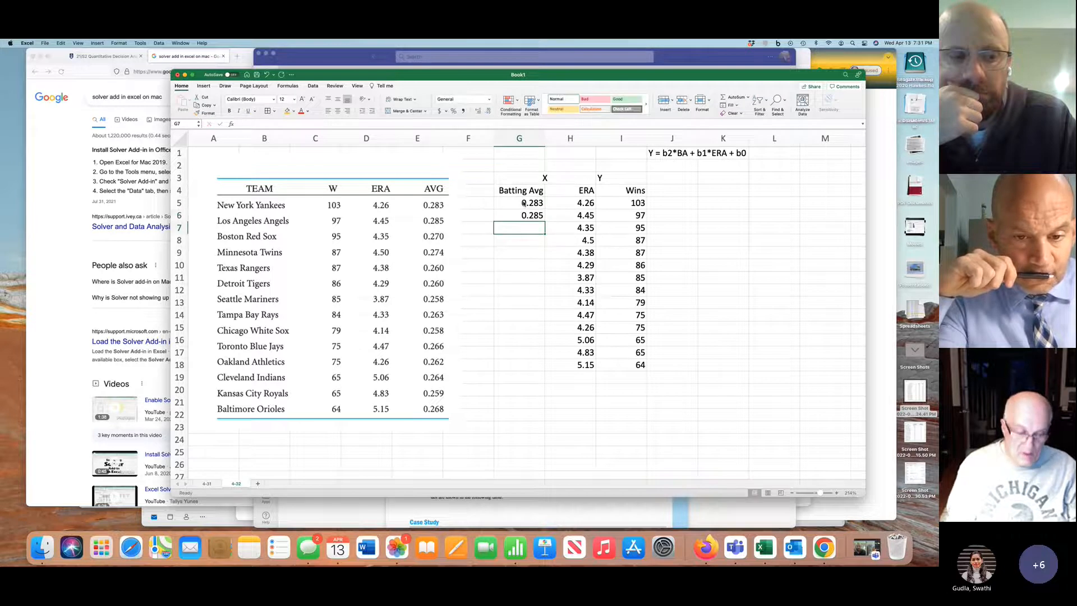
{"action": "type", "text": ".270"}
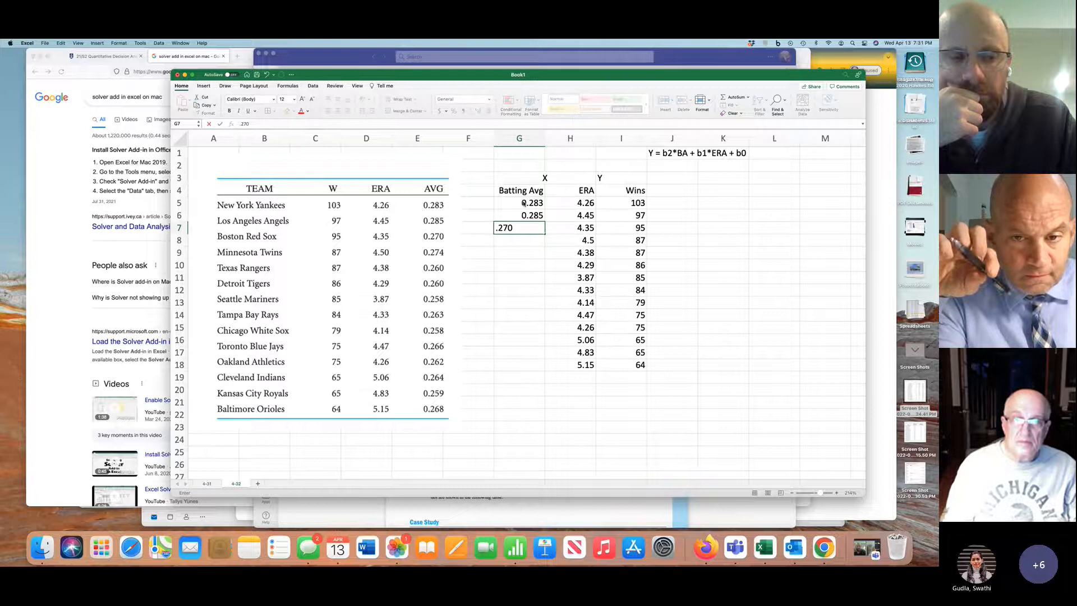
{"action": "key", "text": "Return"}
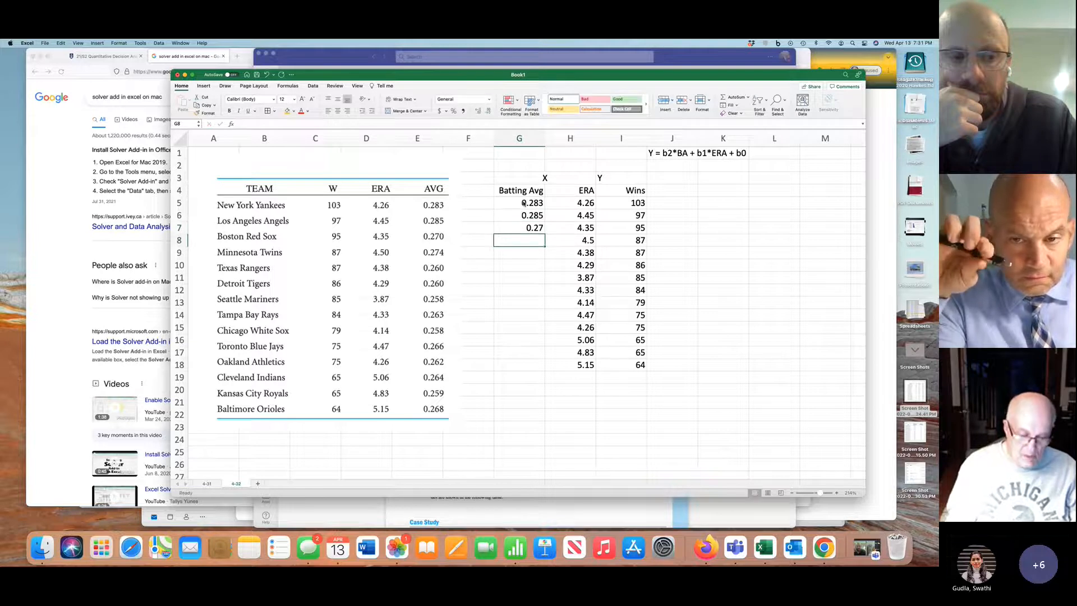
{"action": "type", "text": ".27"}
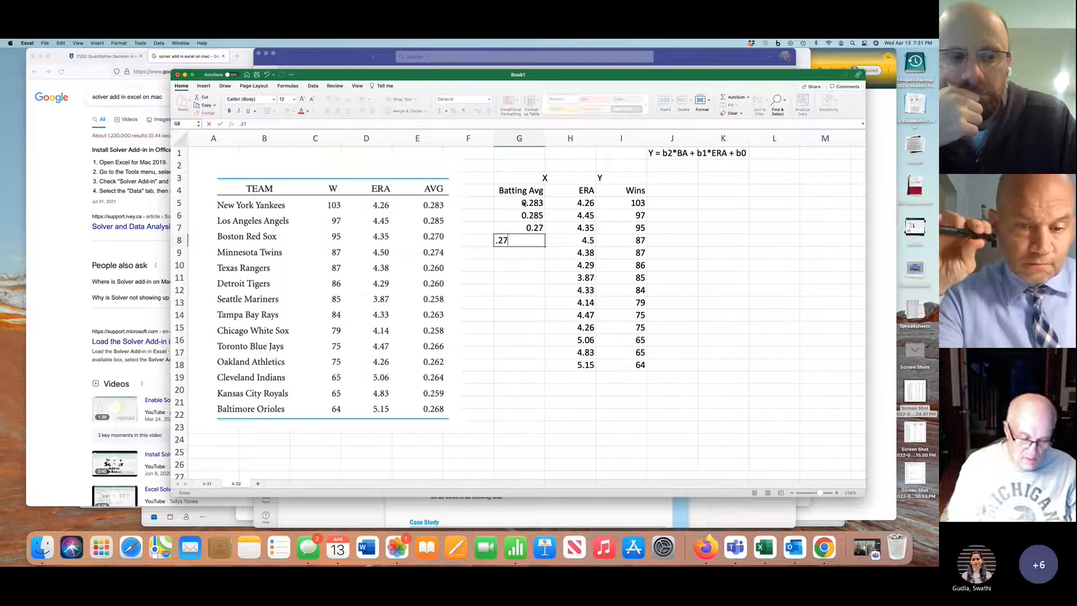
{"action": "type", "text": "4"}
{"action": "key", "text": "Return"}
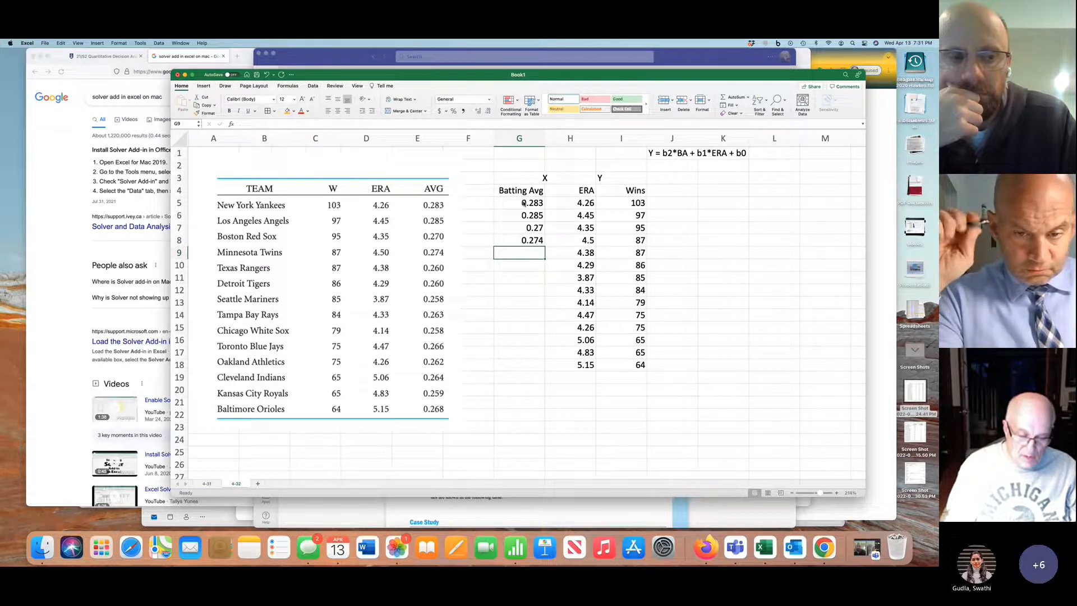
Continue the Batting Avg column from the table picture in G9:G13: .26, .26, .258, .263 and .258
{"action": "type", "text": ".26"}
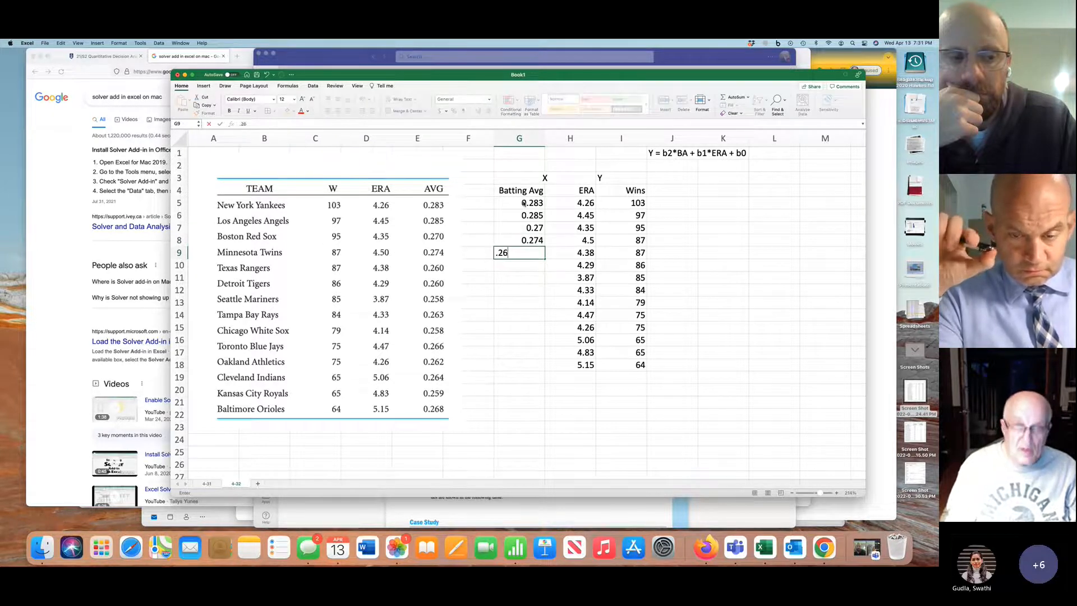
{"action": "key", "text": "Return"}
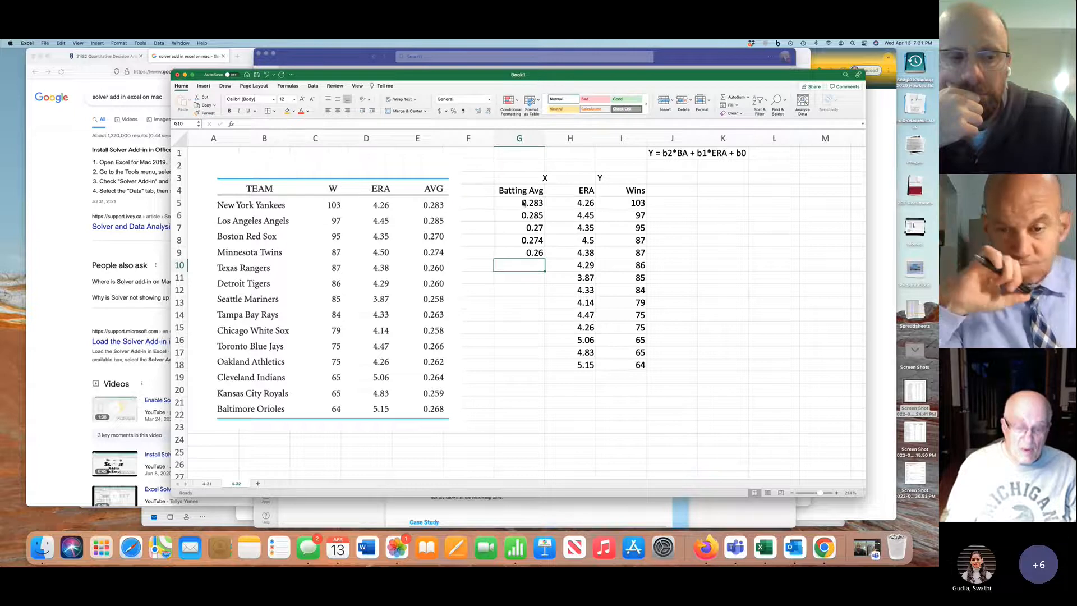
{"action": "type", "text": ".26"}
{"action": "key", "text": "Return"}
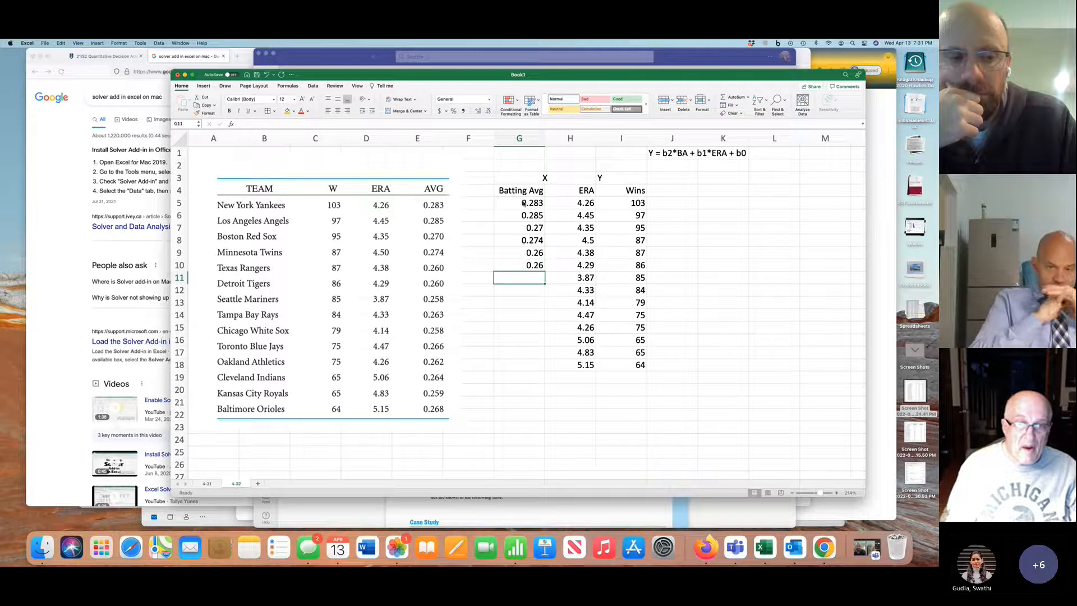
{"action": "type", "text": ".258"}
{"action": "key", "text": "Return"}
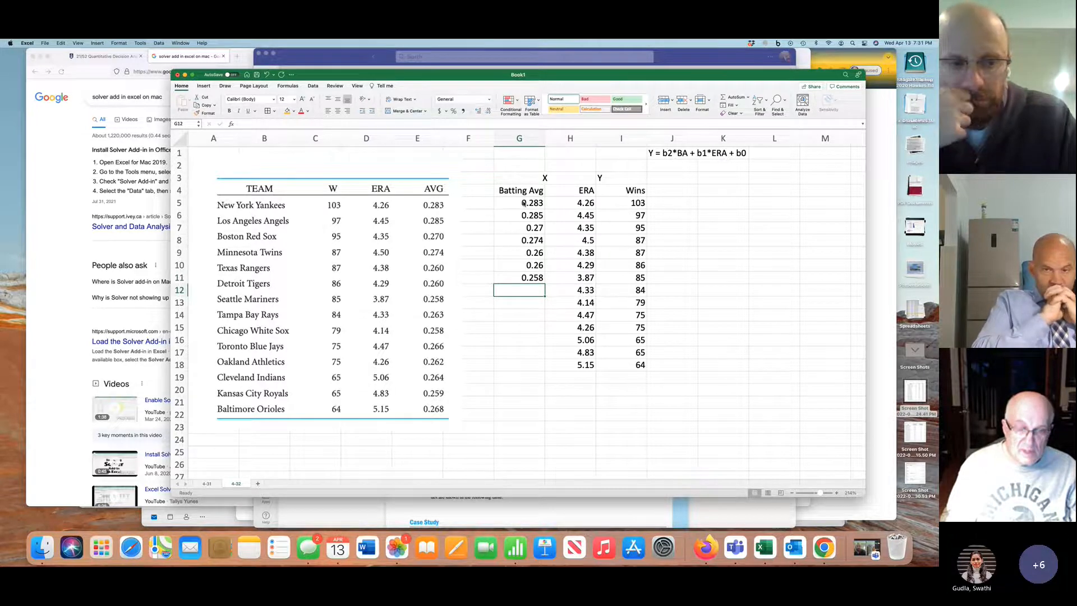
{"action": "type", "text": ".263"}
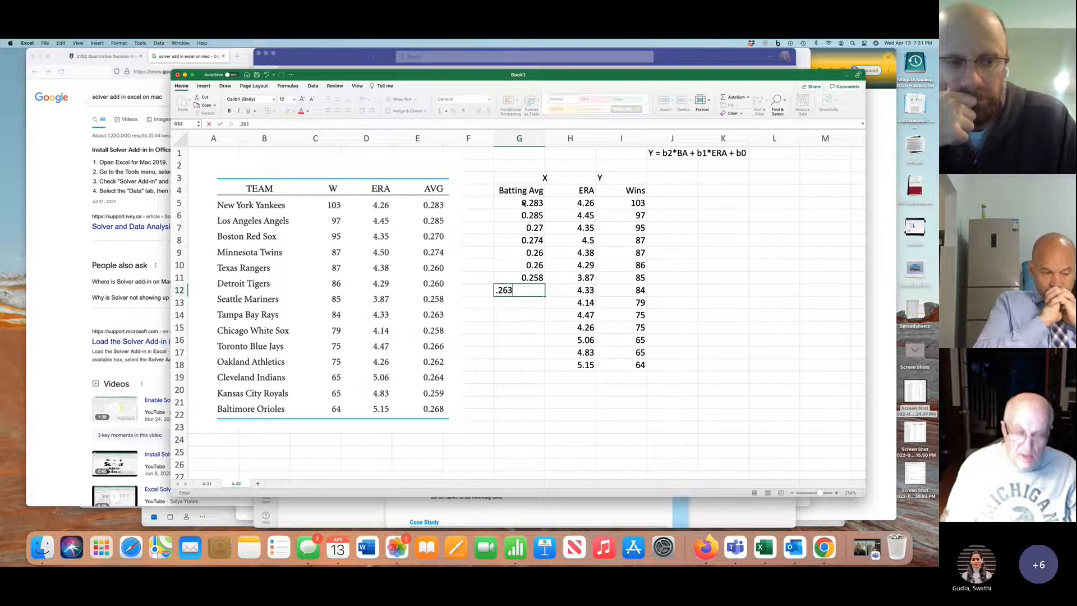
{"action": "key", "text": "Return"}
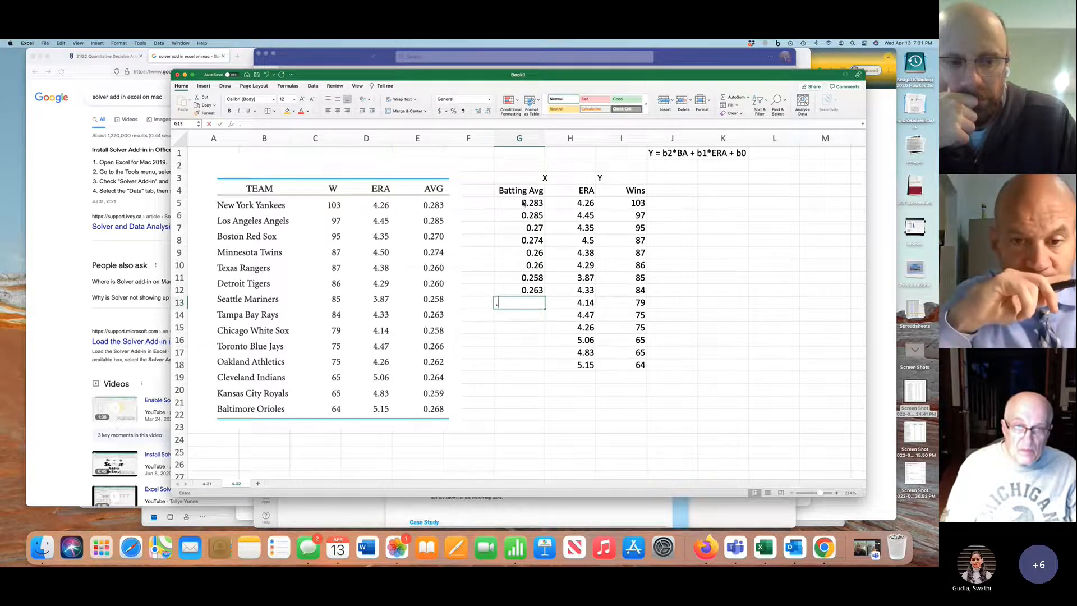
{"action": "type", "text": "."}
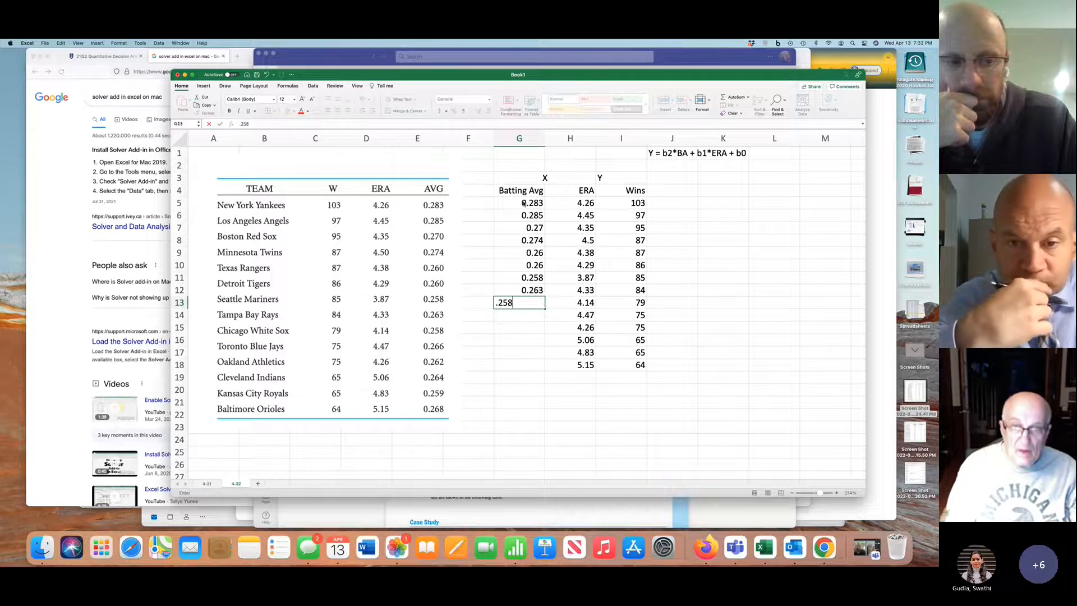
{"action": "type", "text": "258"}
{"action": "key", "text": "Return"}
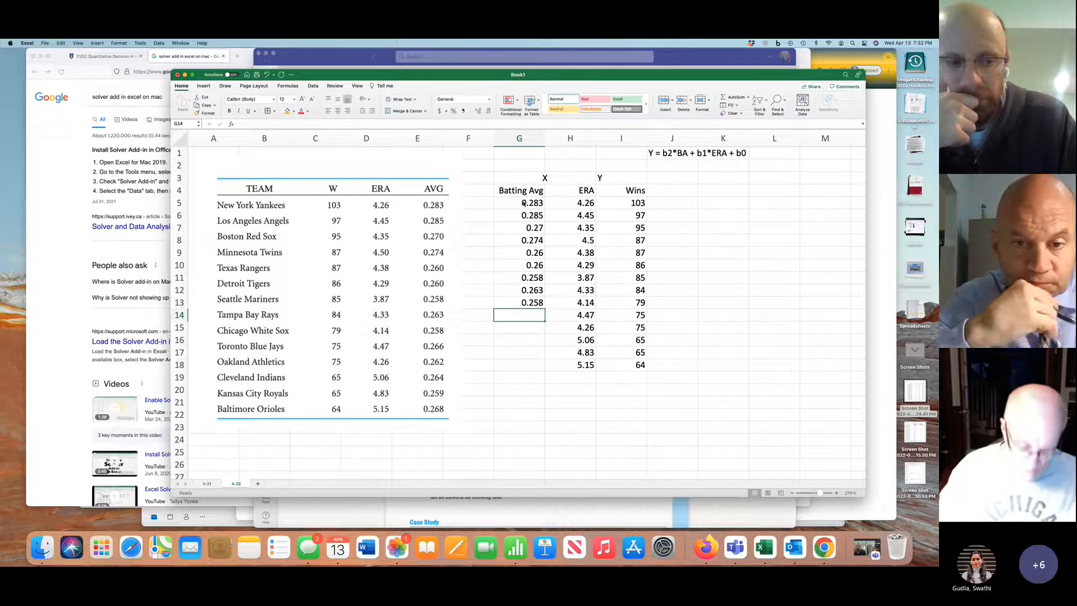
Enter the last five teams' batting averages from the table picture in G14:G18: .266, .262, .264, .259 and .268
{"action": "type", "text": ".266"}
{"action": "key", "text": "Return"}
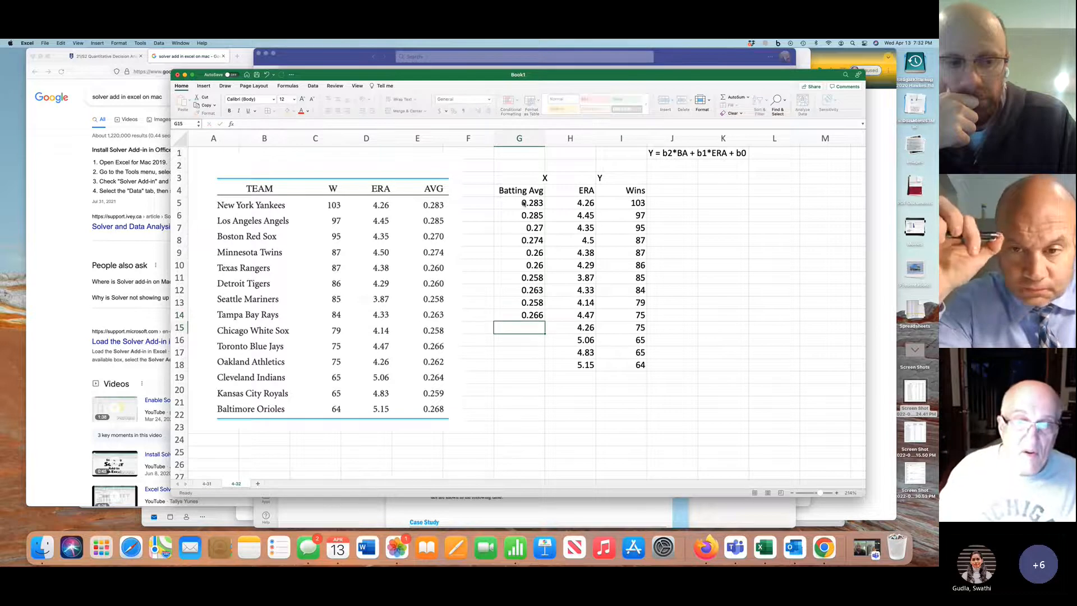
{"action": "type", "text": ".262"}
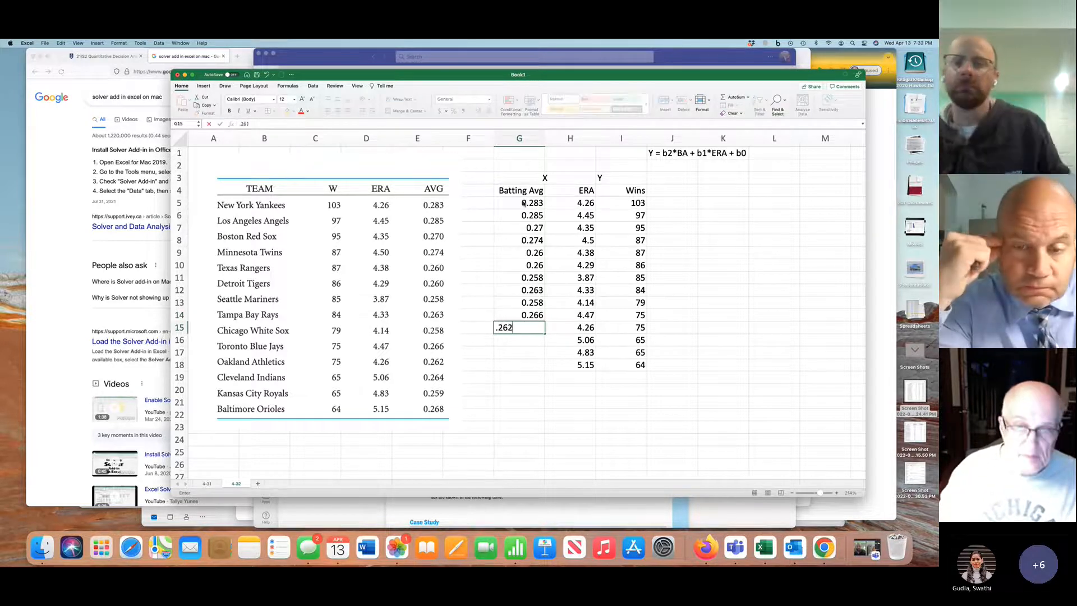
{"action": "key", "text": "Return"}
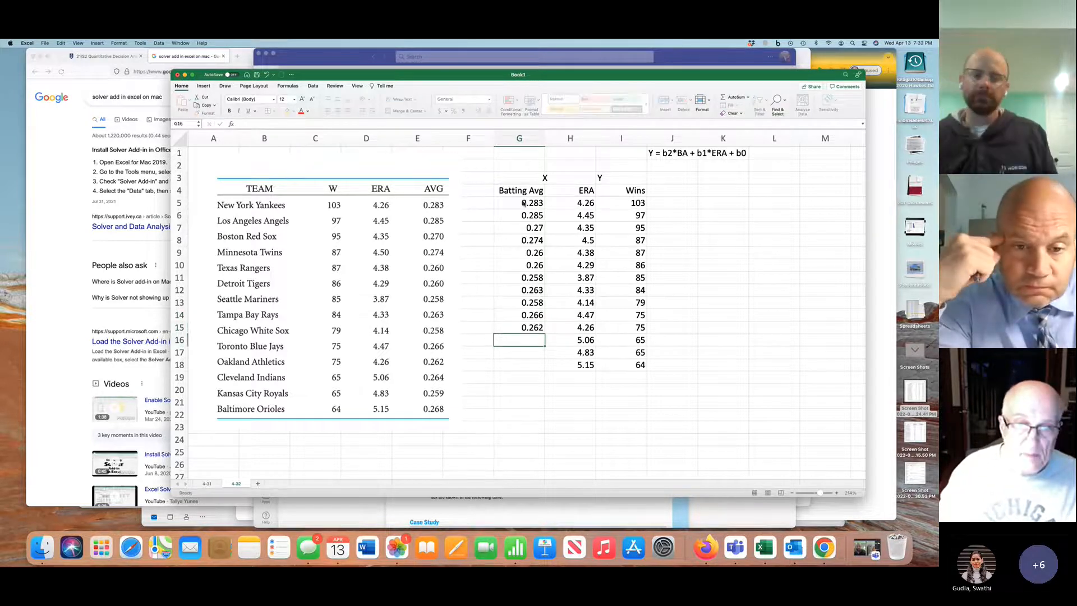
{"action": "type", "text": ".2"}
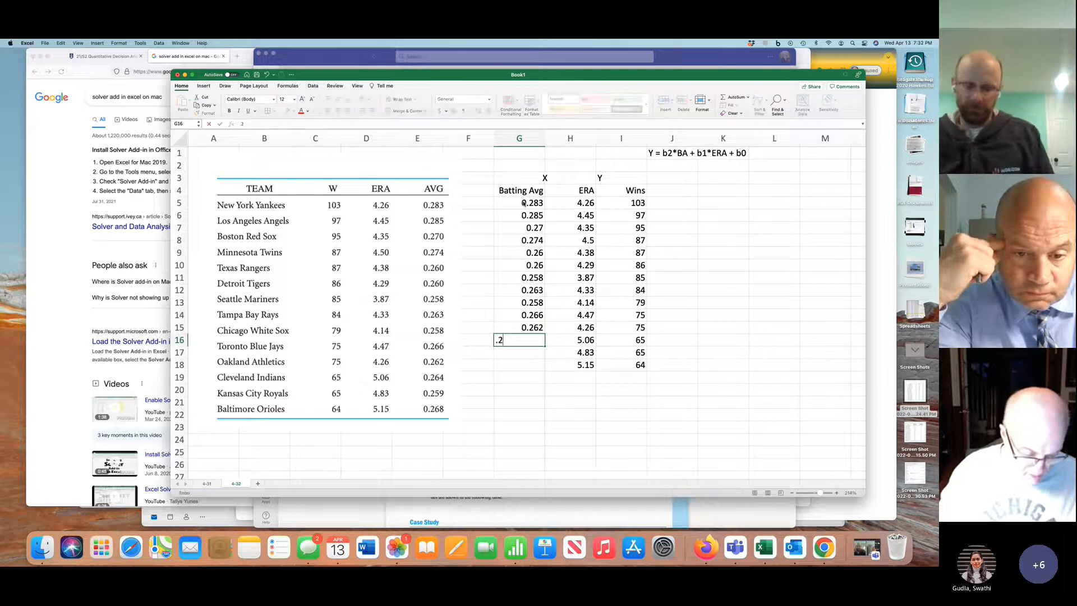
{"action": "type", "text": "64"}
{"action": "key", "text": "Return"}
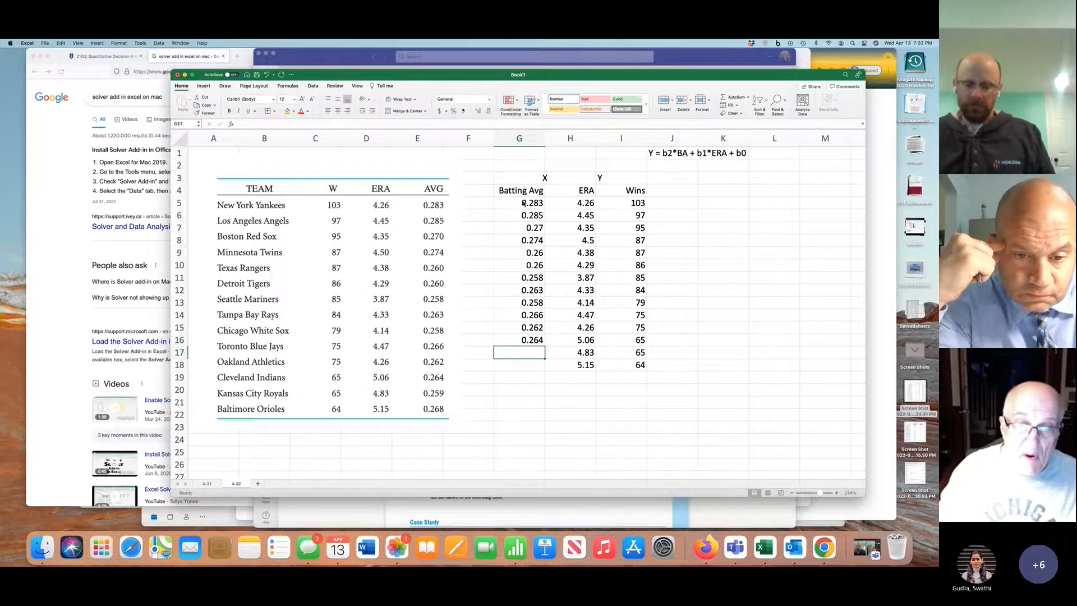
{"action": "type", "text": ".2"}
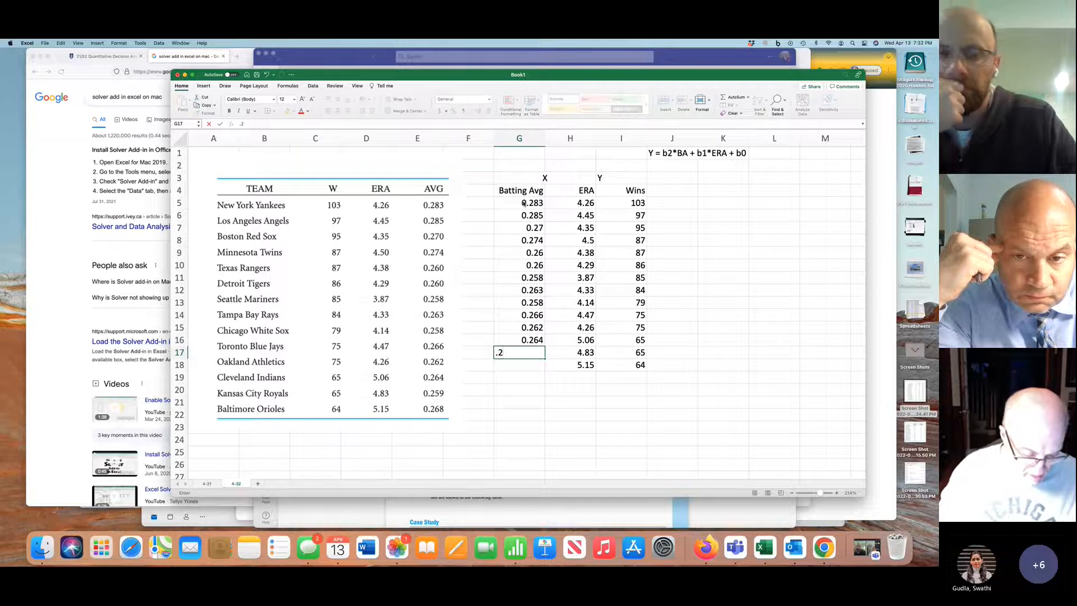
{"action": "type", "text": "59"}
{"action": "key", "text": "Return"}
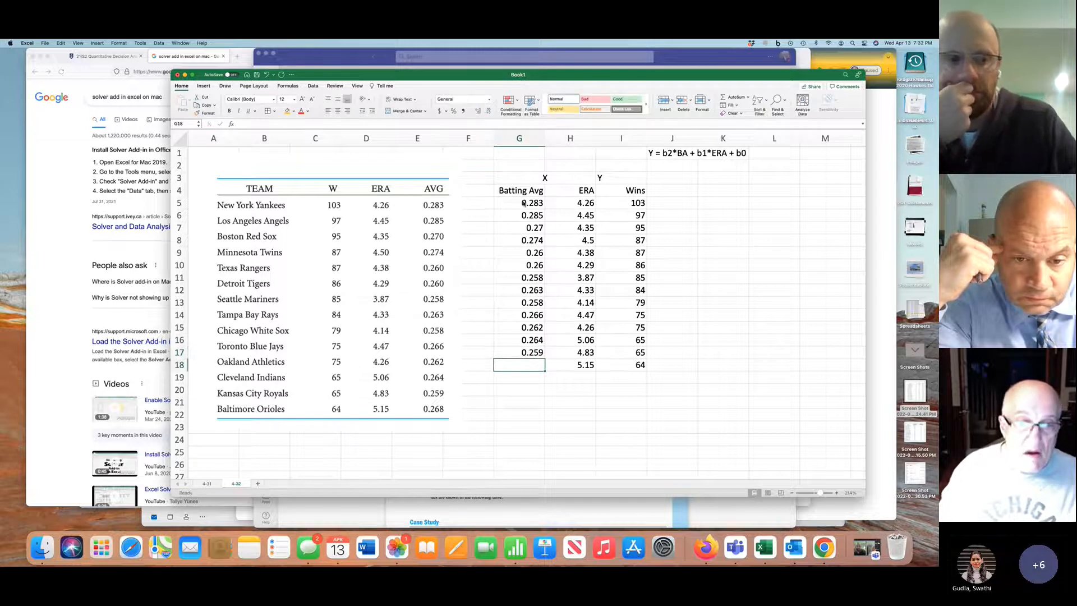
{"action": "type", "text": "."}
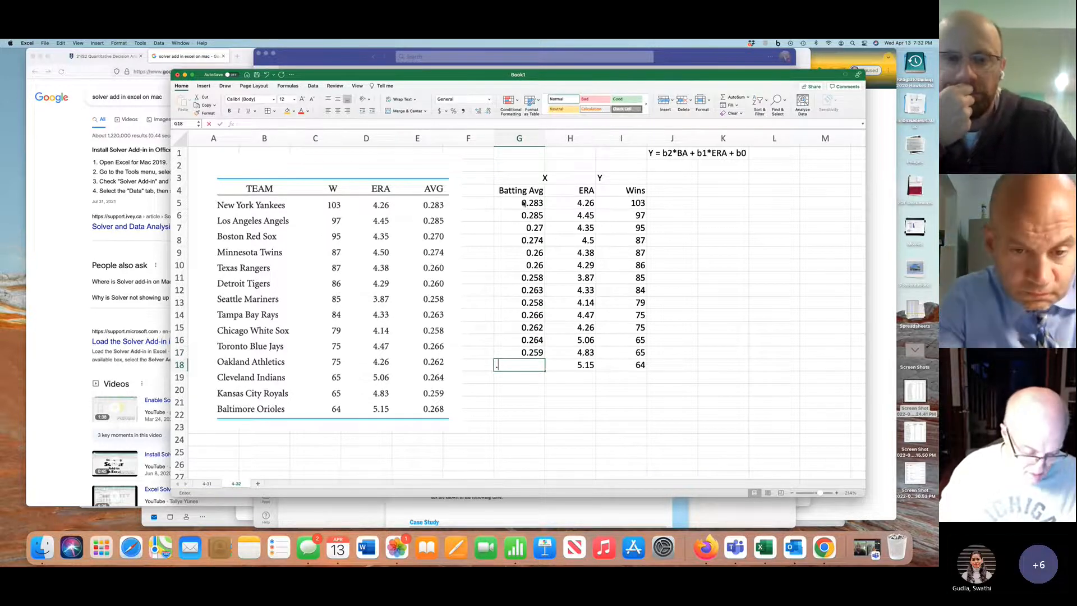
{"action": "type", "text": "268"}
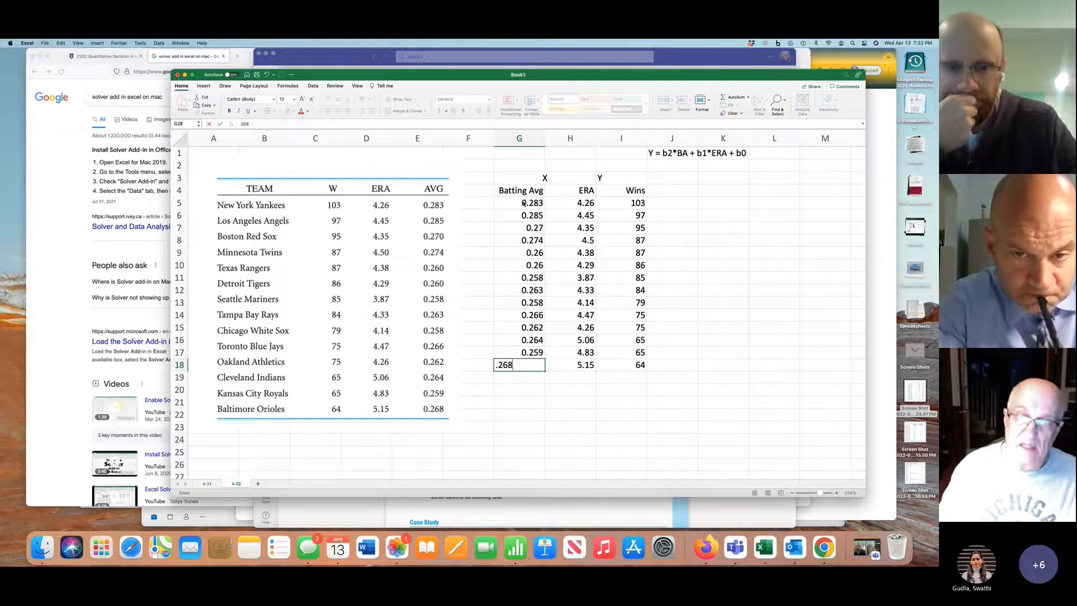
{"action": "key", "text": "Return"}
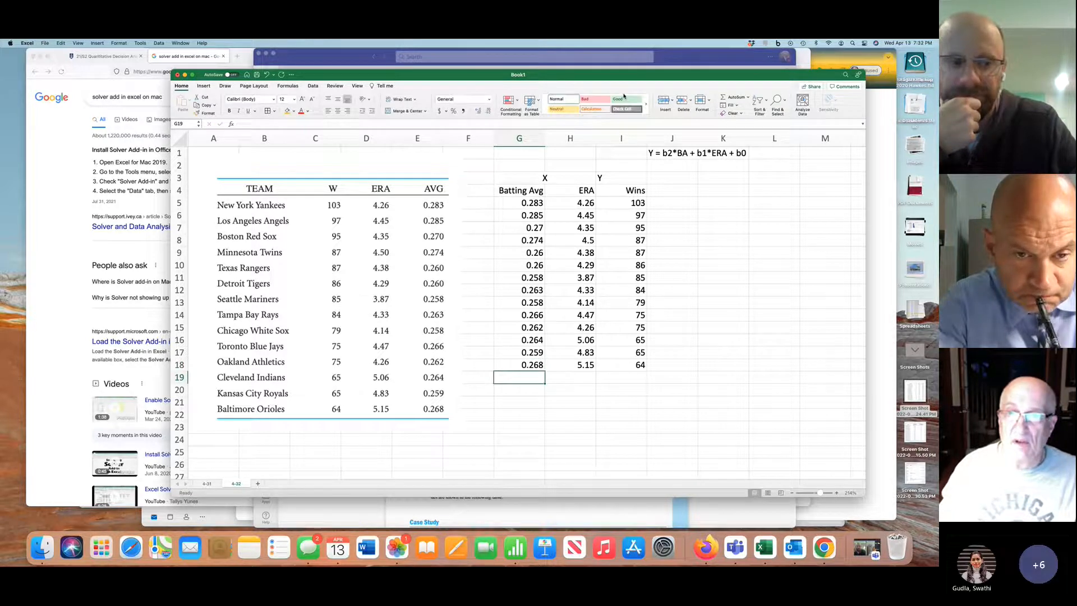
Add borders to all cells of the data table G4:I18 and format its header row G4:I4 as bold with a light blue fill
{"action": "left_click_drag", "start_coordinate": [529, 190], "coordinate": [614, 362]}
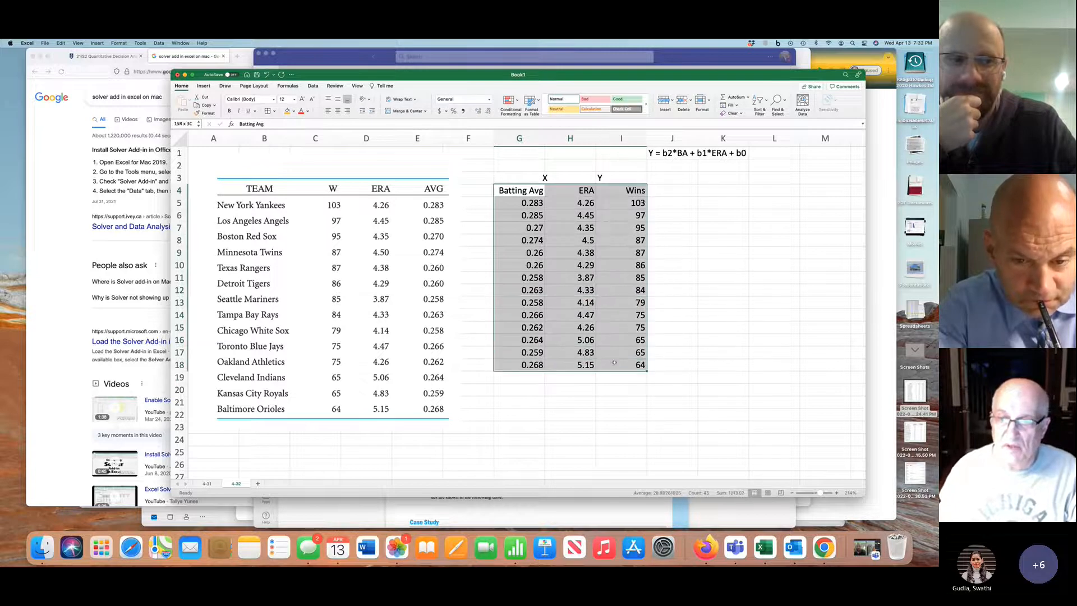
{"action": "left_click", "coordinate": [267, 111]}
{"action": "left_click_drag", "start_coordinate": [511, 191], "coordinate": [606, 194]}
{"action": "left_click", "coordinate": [229, 111]}
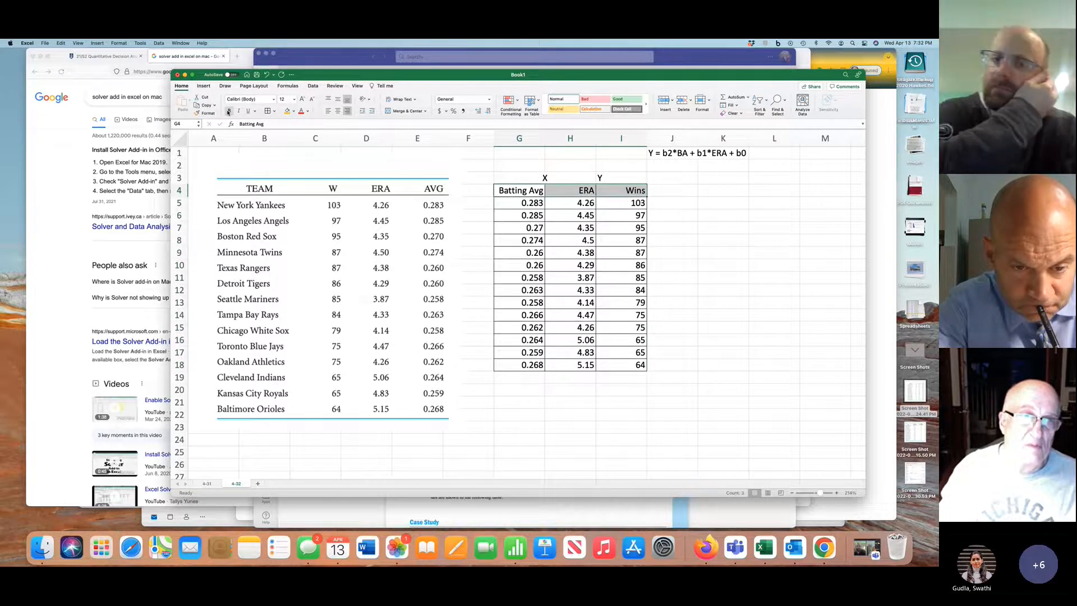
{"action": "left_click", "coordinate": [294, 111]}
{"action": "left_click", "coordinate": [317, 153]}
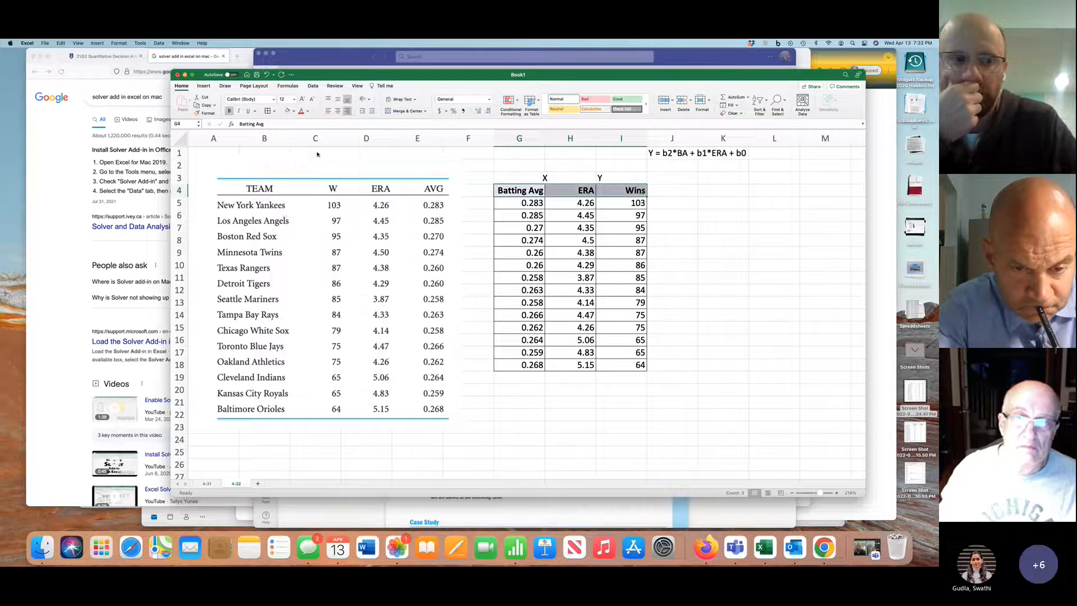
Insert a scatter chart of wins against ERA from the range H4:I18
{"action": "scroll", "coordinate": [632, 307], "scroll_direction": "right", "scroll_amount": 5}
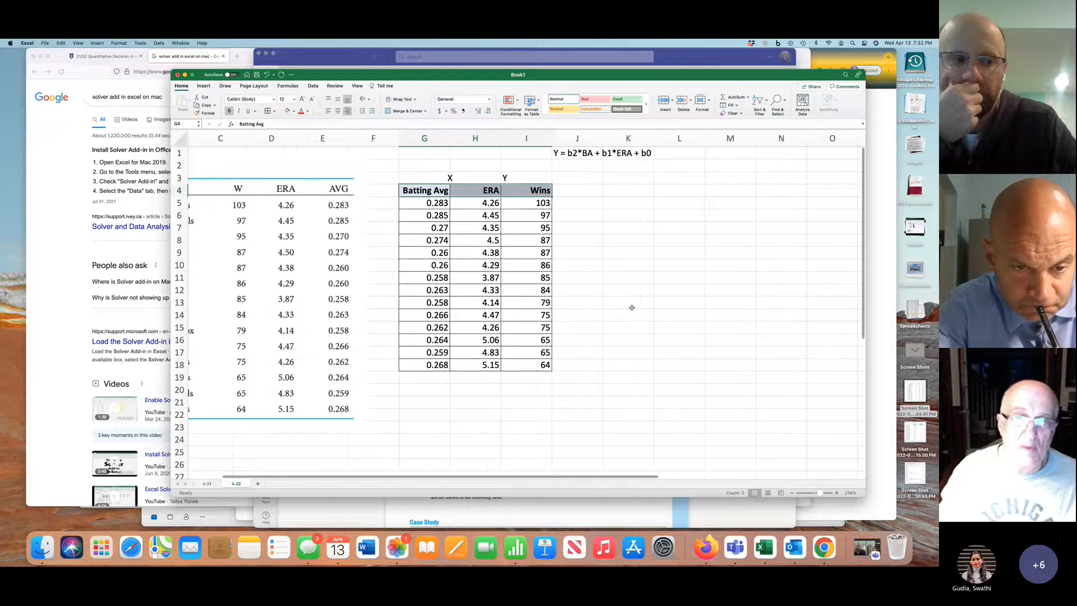
{"action": "scroll", "coordinate": [630, 306], "scroll_direction": "right", "scroll_amount": 2}
{"action": "left_click_drag", "start_coordinate": [387, 189], "coordinate": [422, 365]}
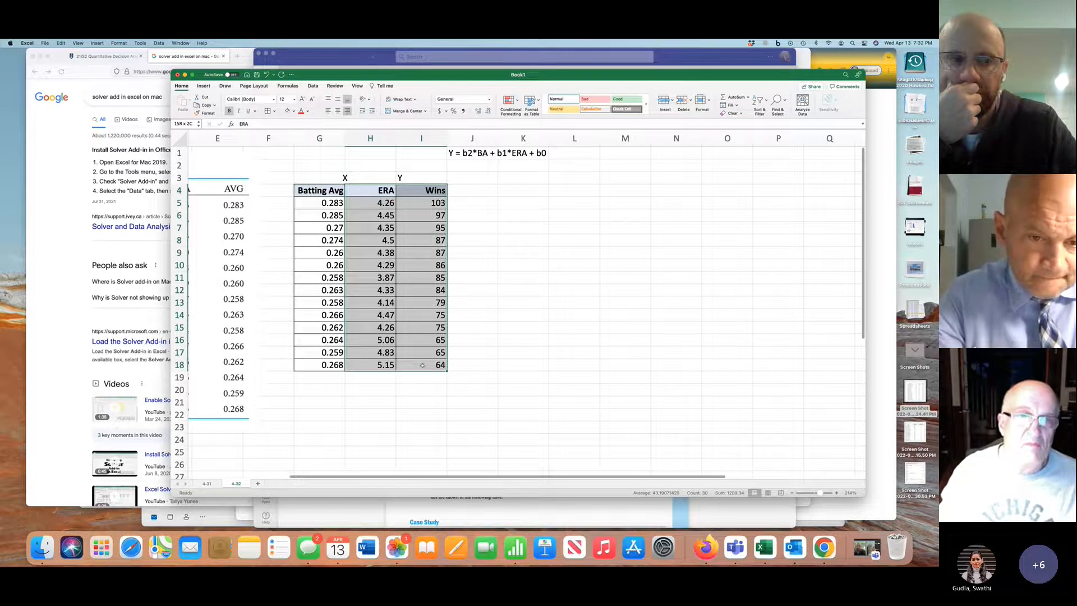
{"action": "left_click", "coordinate": [204, 87]}
{"action": "left_click", "coordinate": [508, 101]}
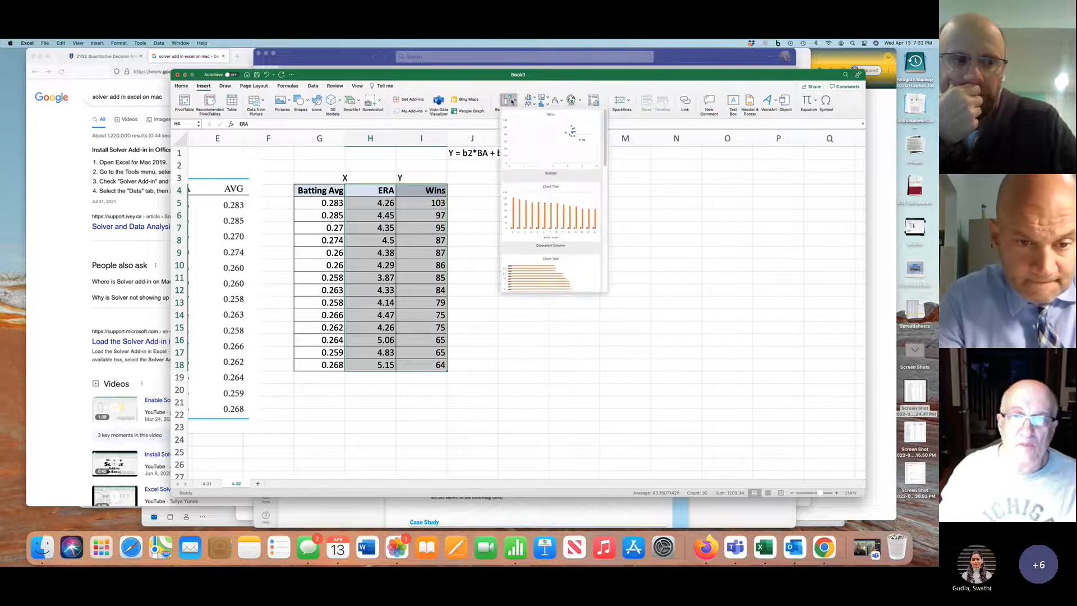
{"action": "left_click", "coordinate": [545, 145]}
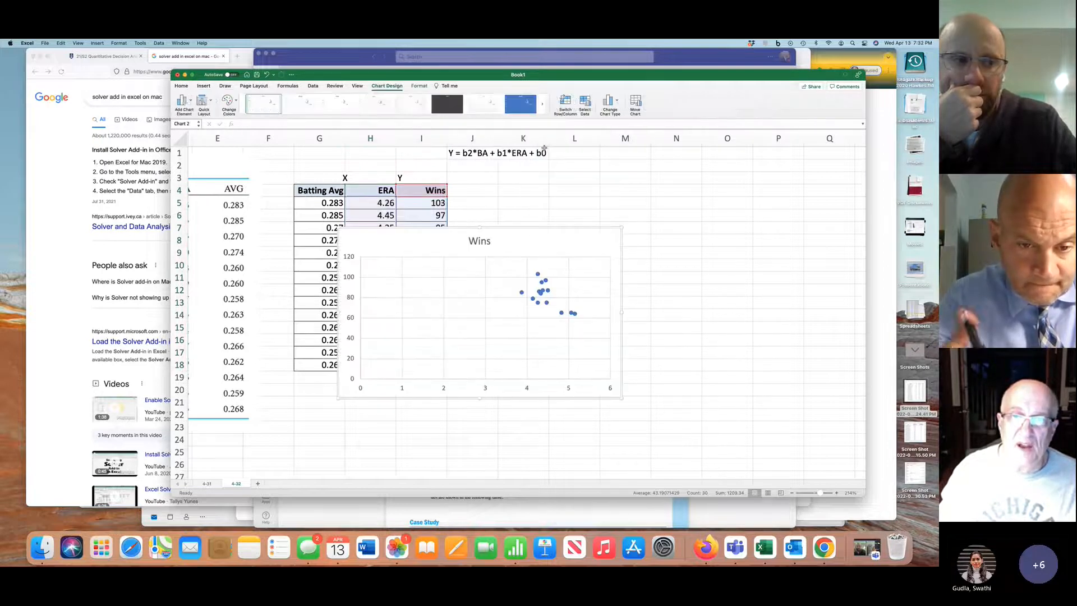
Move the Wins scatter chart off the data so it sits beside the table, starting around row 4 in column J
{"action": "left_click_drag", "start_coordinate": [521, 226], "coordinate": [609, 178]}
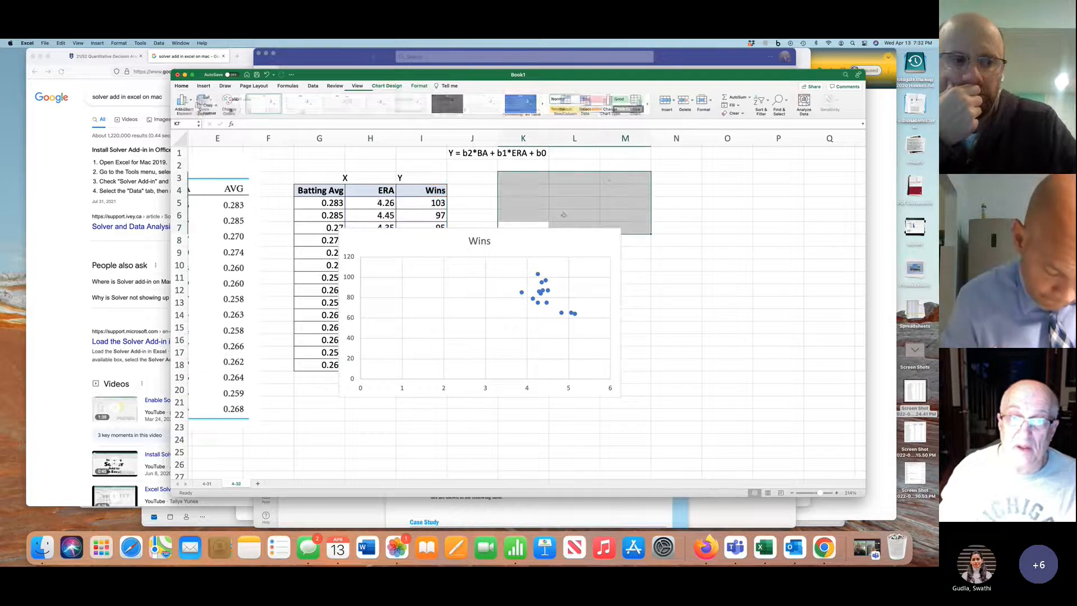
{"action": "left_click", "coordinate": [511, 234]}
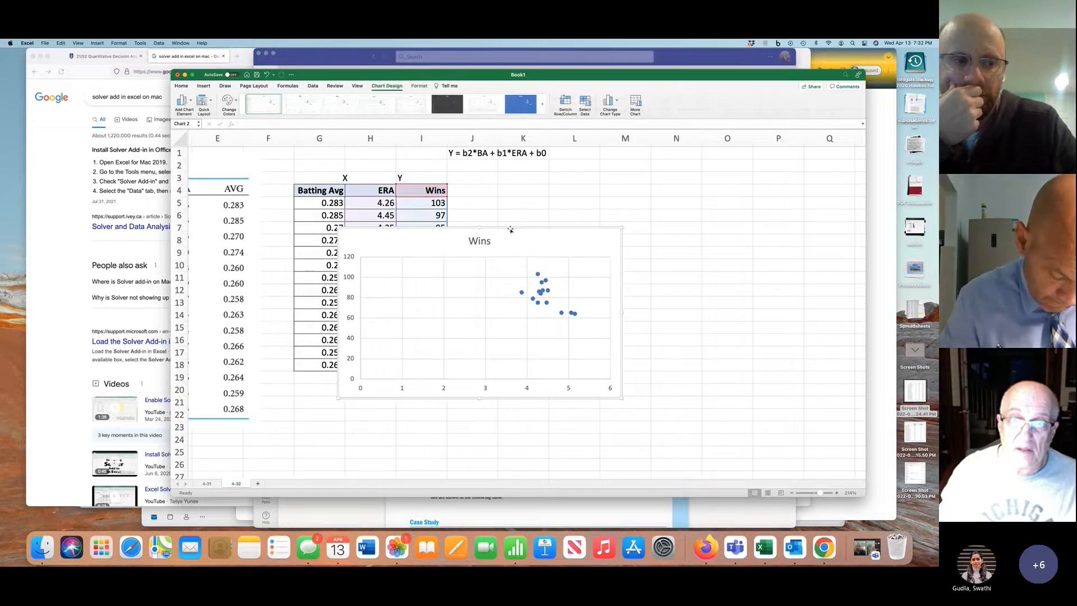
{"action": "left_click_drag", "start_coordinate": [511, 233], "coordinate": [632, 184]}
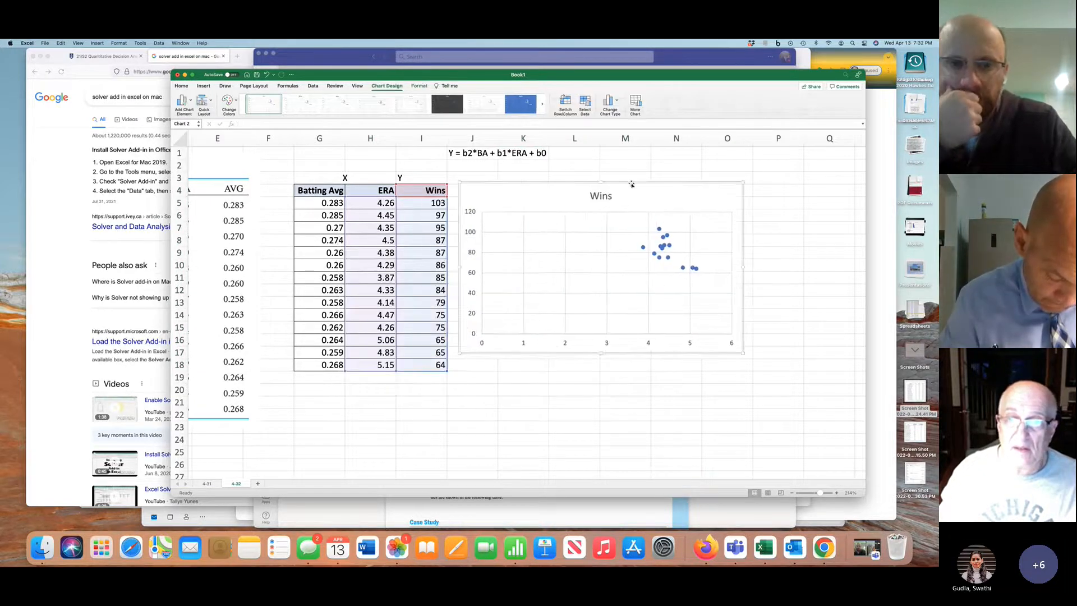
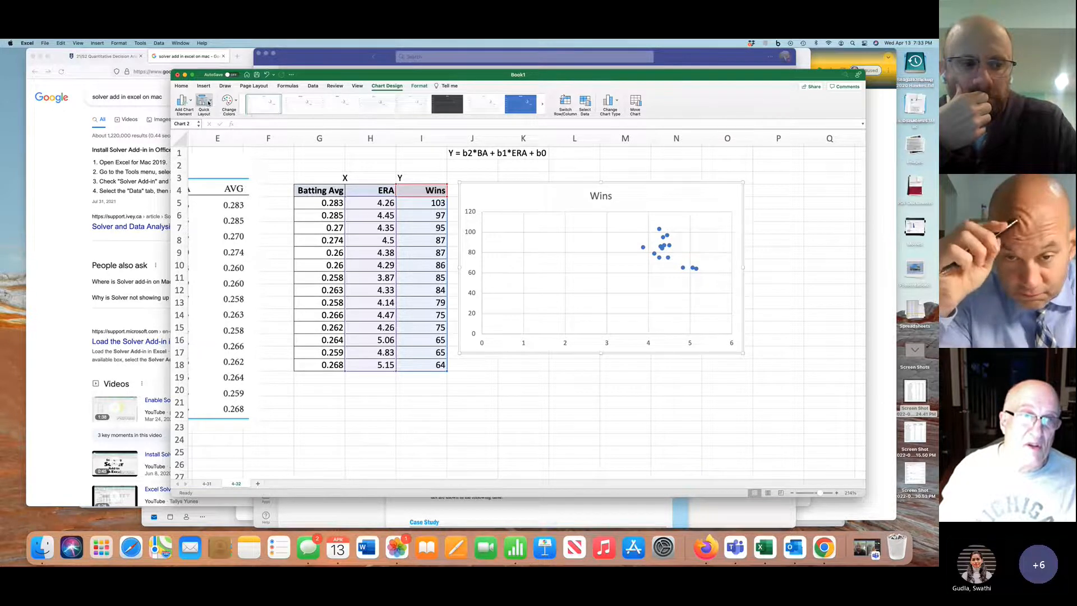
Give the wins-against-ERA chart the layout with trendline and equation, move the equation to its upper-right corner and delete the legend
{"action": "left_click", "coordinate": [203, 101]}
{"action": "left_click", "coordinate": [288, 196]}
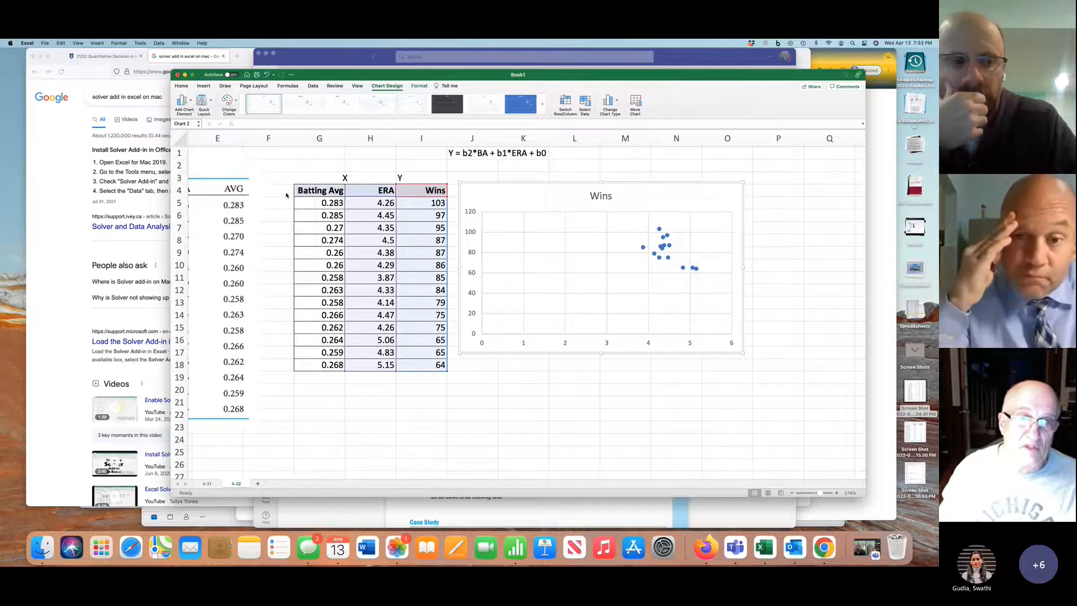
{"action": "left_click_drag", "start_coordinate": [596, 258], "coordinate": [693, 194]}
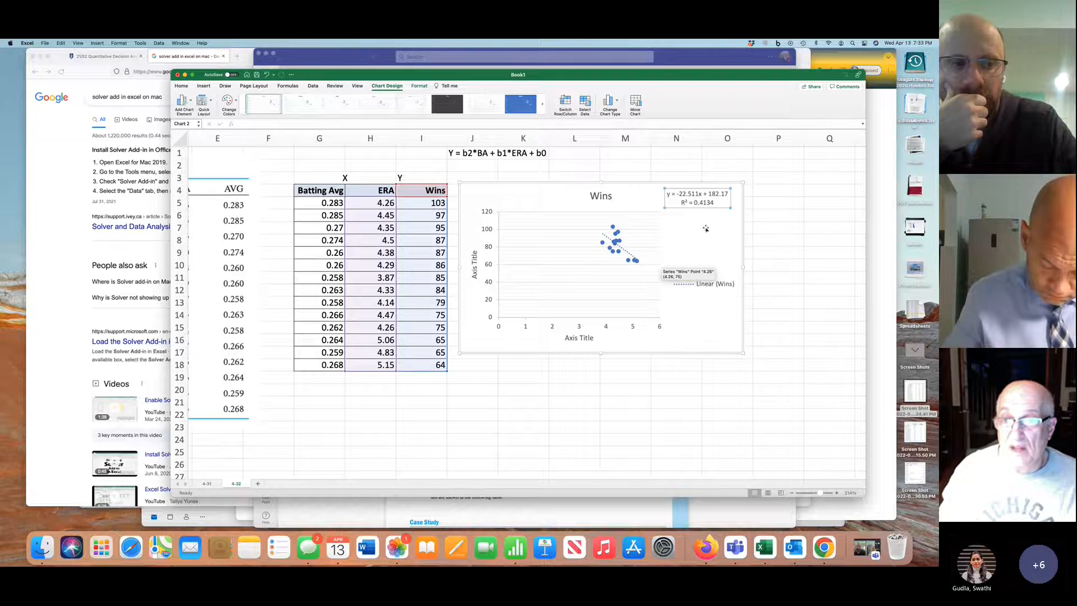
{"action": "left_click", "coordinate": [701, 284]}
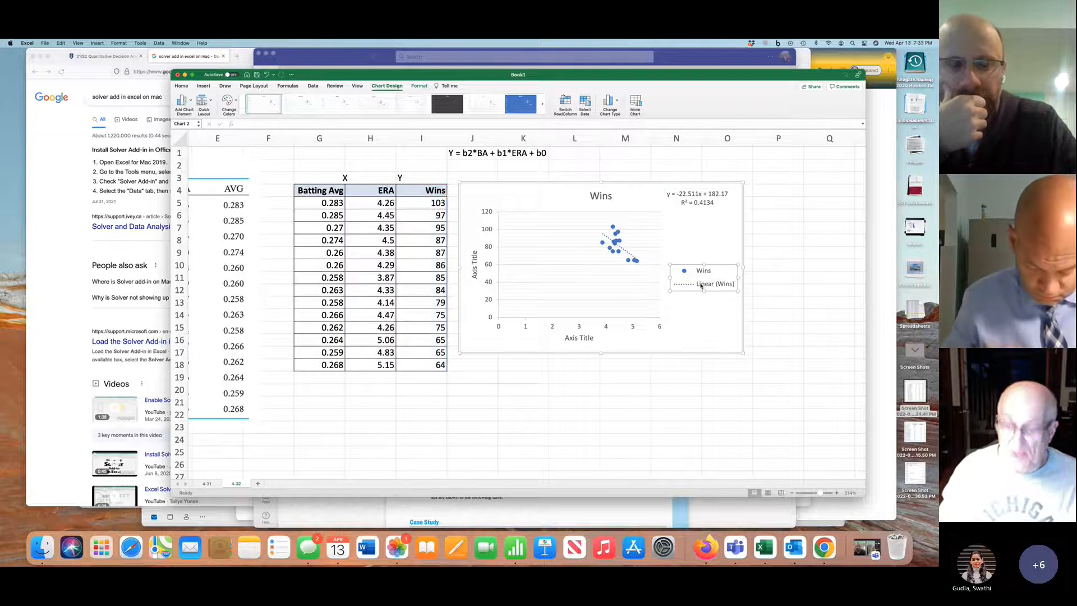
{"action": "key", "text": "Delete"}
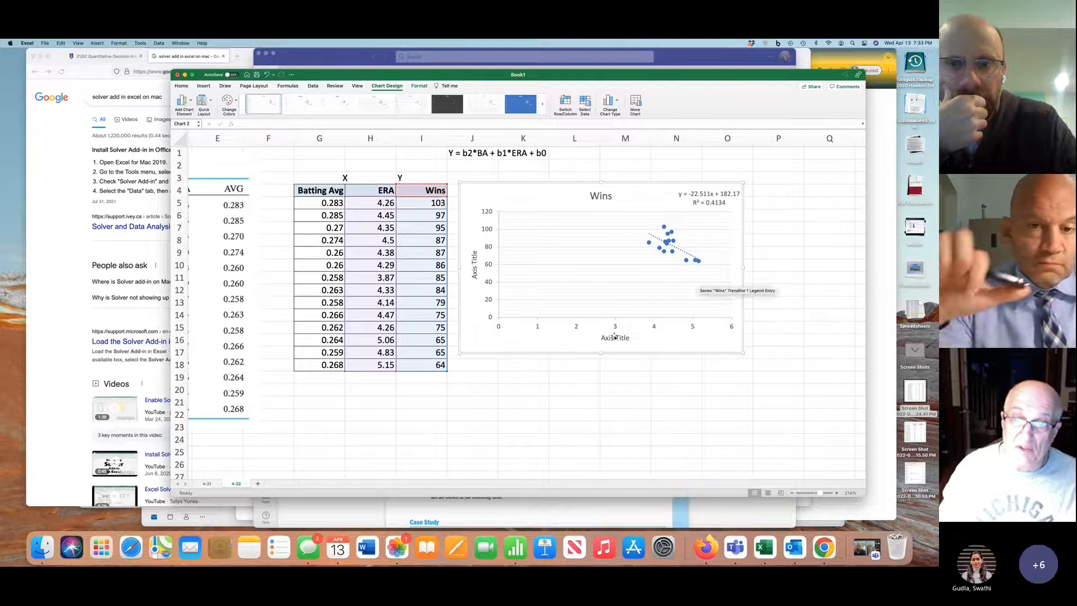
Title the chart's horizontal axis ERA and its vertical axis Wins
{"action": "left_click", "coordinate": [614, 337]}
{"action": "left_click_drag", "start_coordinate": [600, 338], "coordinate": [630, 340]}
{"action": "type", "text": "ER"}
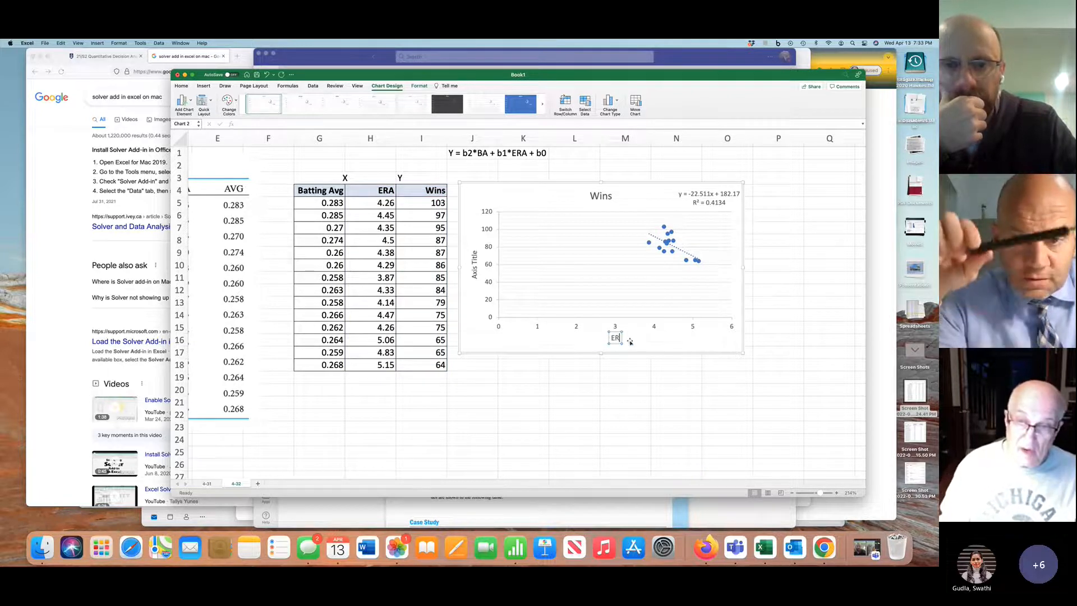
{"action": "type", "text": "A"}
{"action": "left_click", "coordinate": [471, 268]}
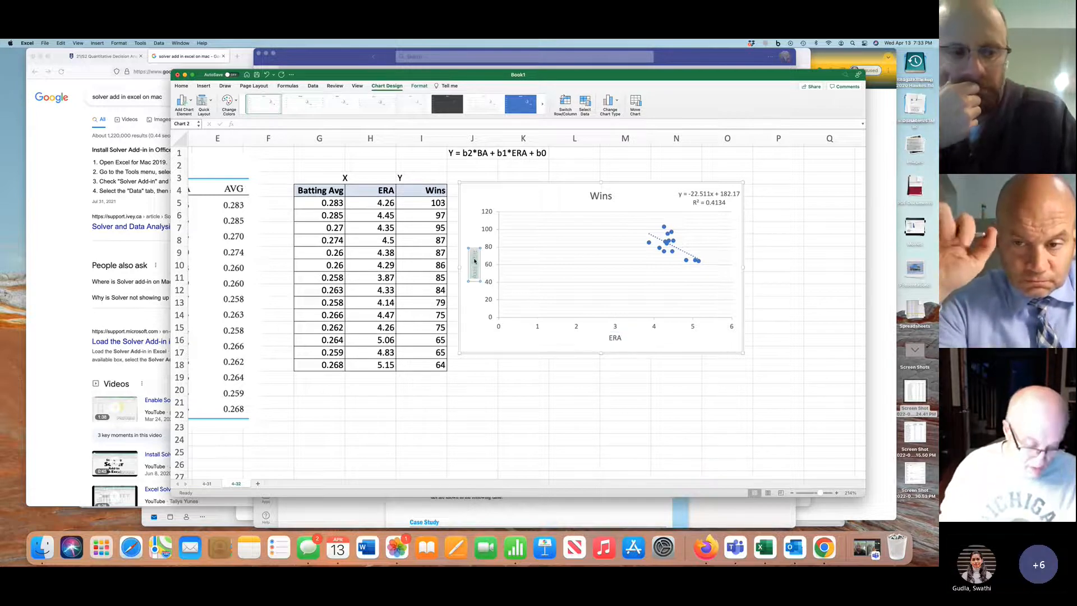
{"action": "type", "text": "Wins"}
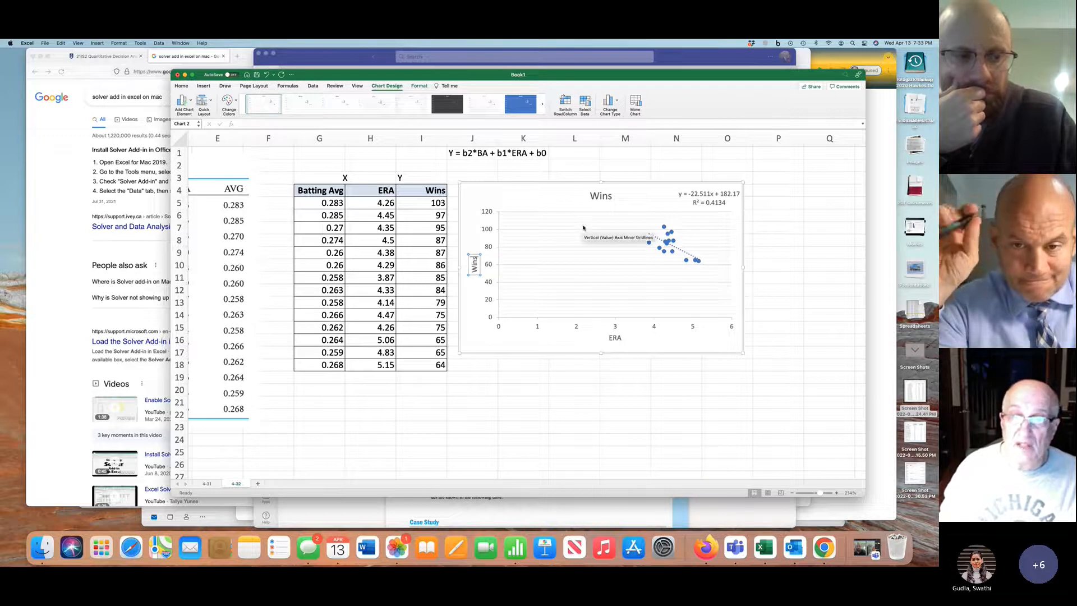
Change the title of the wins-against-ERA chart to "Wins v ERA"
{"action": "left_click", "coordinate": [611, 196]}
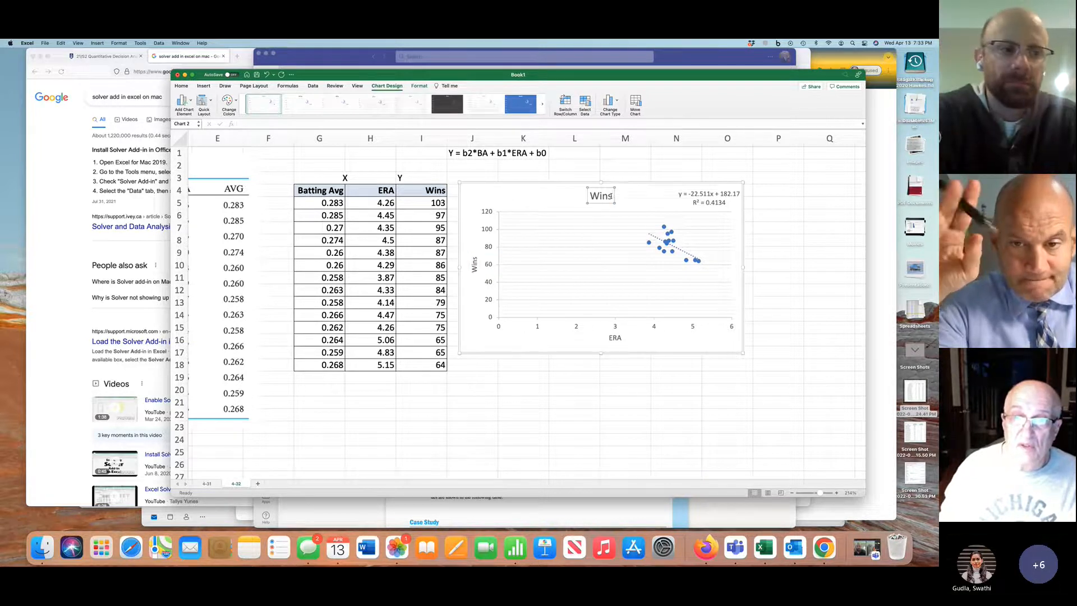
{"action": "type", "text": "v"}
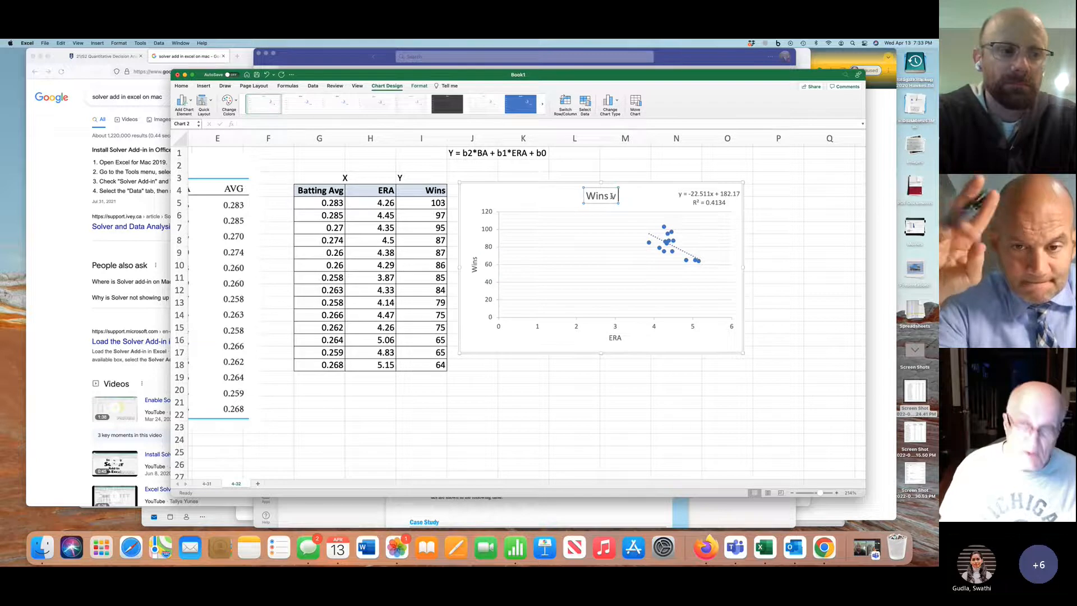
{"action": "type", "text": " ERA"}
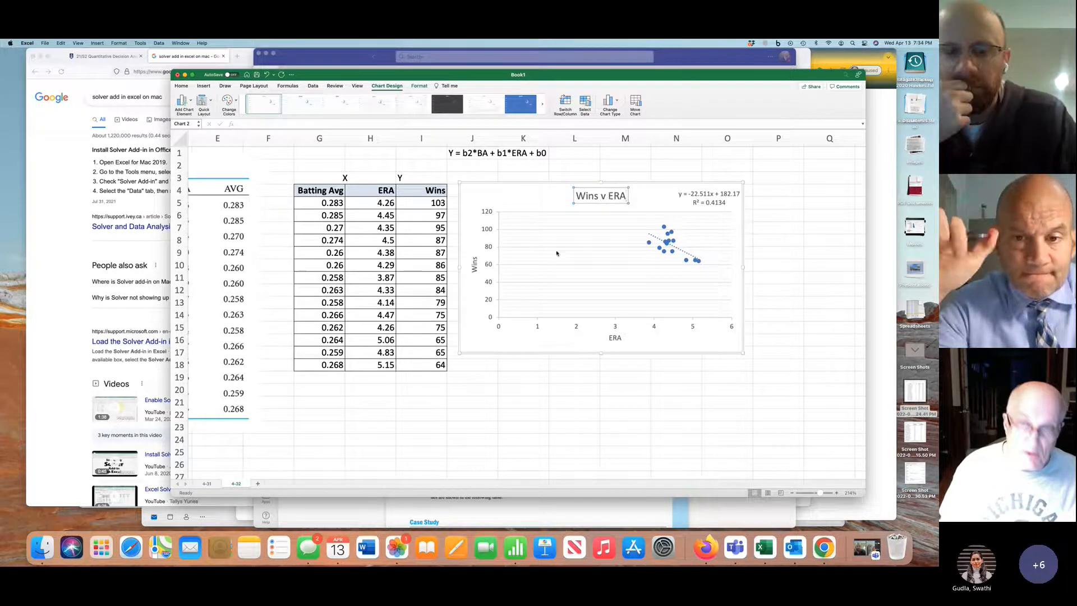
{"action": "left_click_drag", "start_coordinate": [319, 191], "coordinate": [320, 366]}
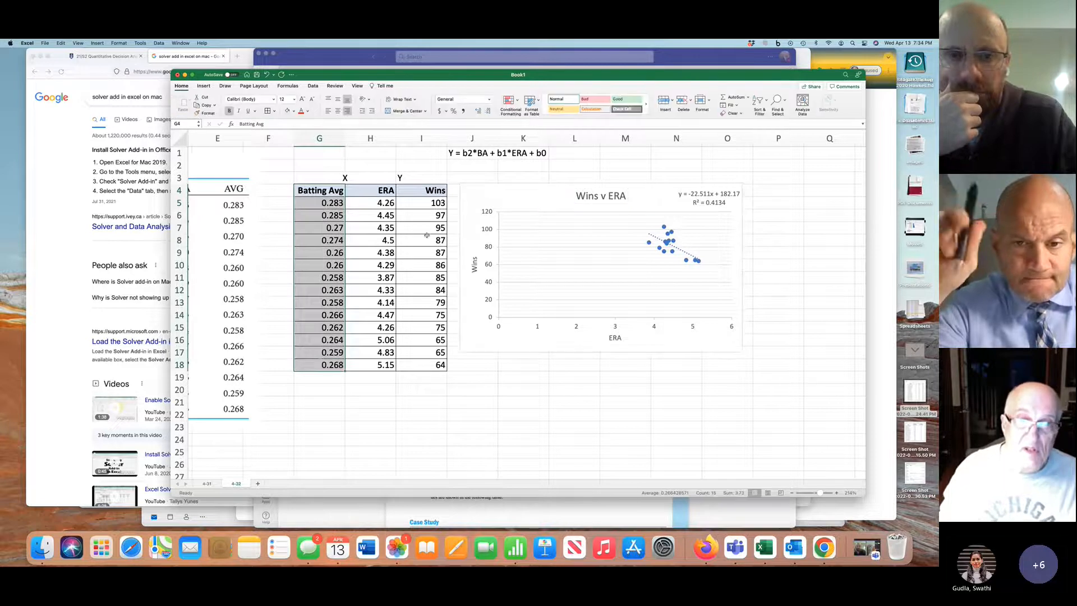
{"action": "left_click", "coordinate": [431, 191], "text": "shift"}
{"action": "left_click_drag", "start_coordinate": [345, 191], "coordinate": [333, 360]}
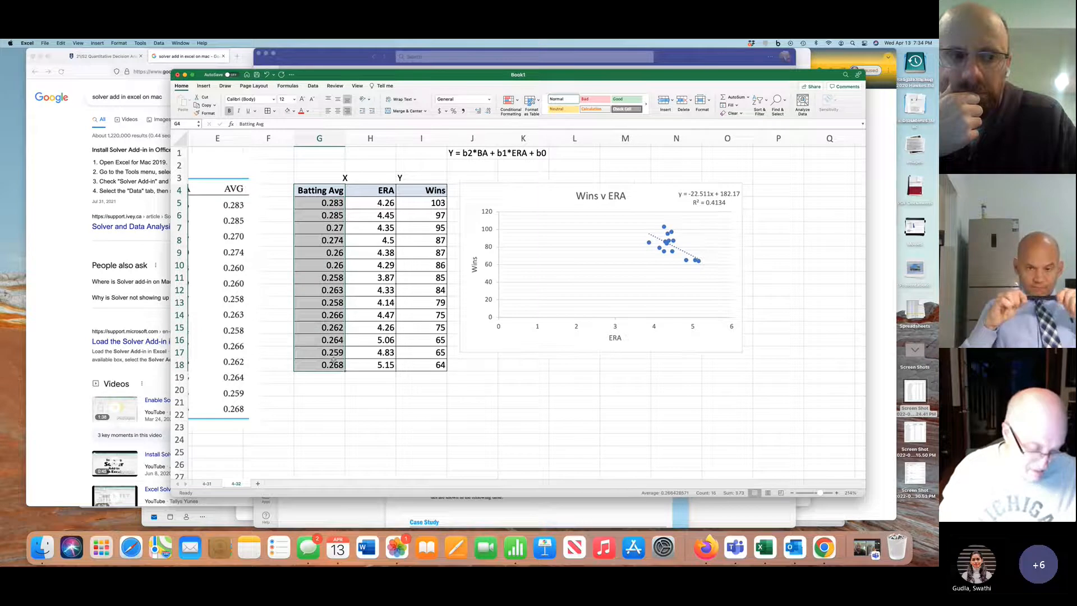
{"action": "left_click", "coordinate": [428, 191]}
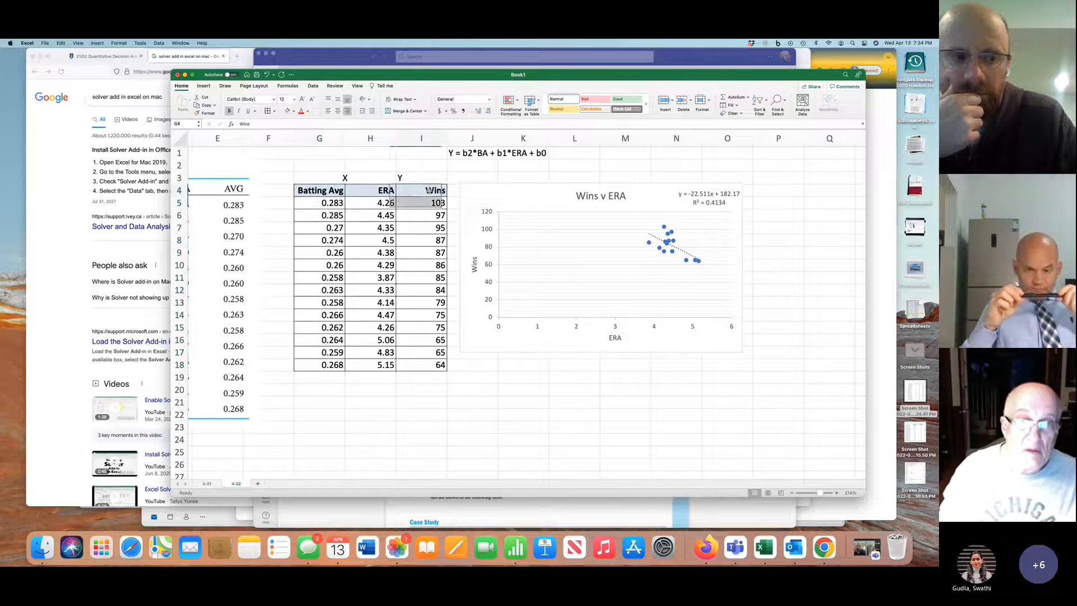
Insert a scatter chart of wins against batting average from the non-adjacent ranges G4:G18 and I4:I18
{"action": "left_click_drag", "start_coordinate": [321, 192], "coordinate": [325, 369]}
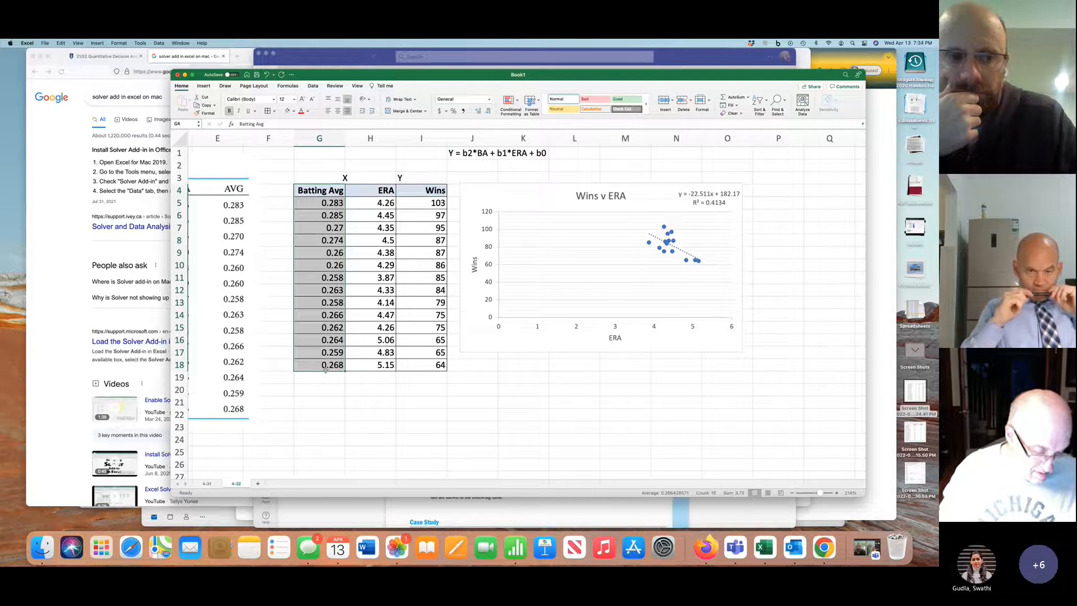
{"action": "left_click_drag", "start_coordinate": [425, 191], "coordinate": [419, 362]}
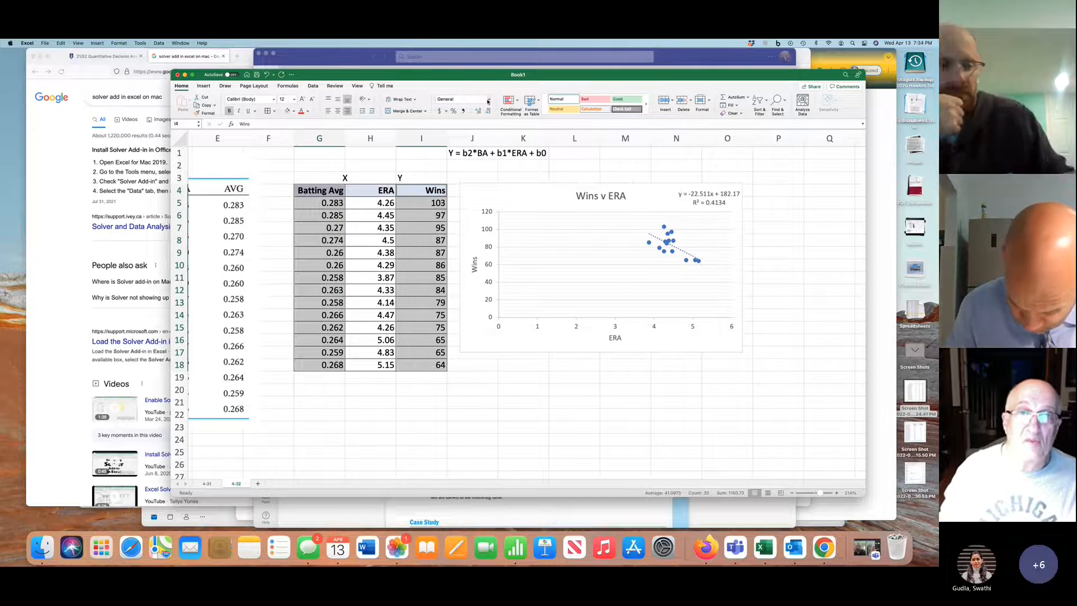
{"action": "left_click", "coordinate": [204, 87]}
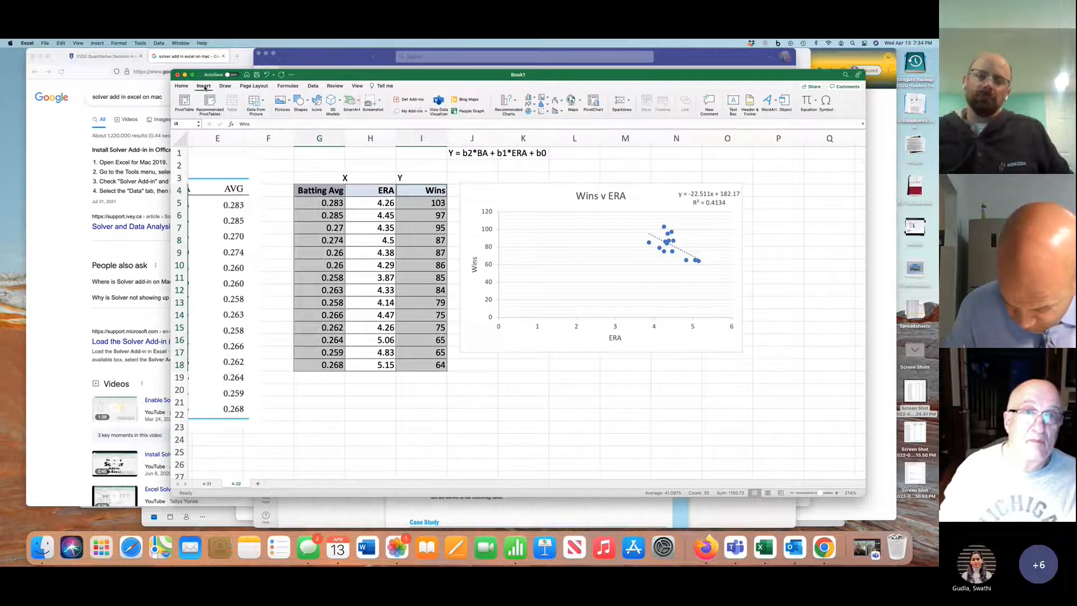
{"action": "left_click", "coordinate": [508, 101]}
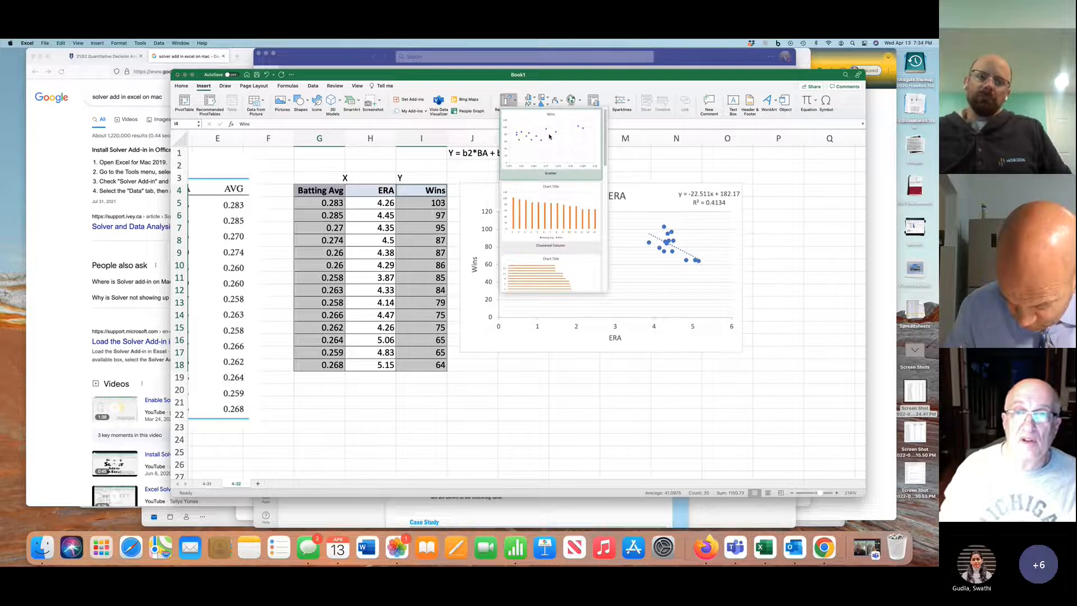
{"action": "left_click", "coordinate": [550, 137]}
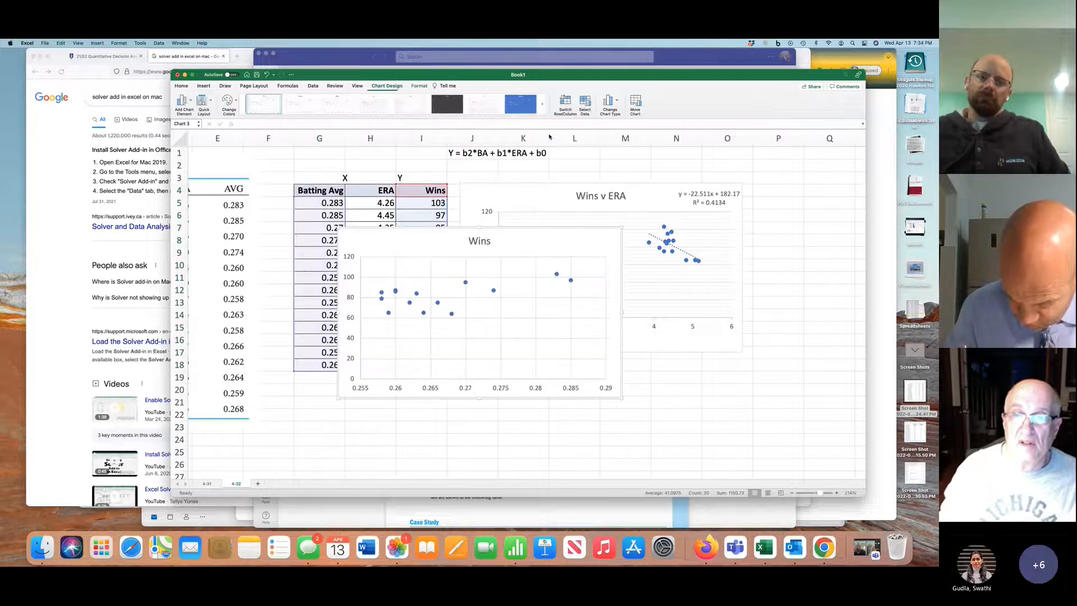
Move the new Wins scatter chart off the data so it sits directly below the Wins v ERA chart
{"action": "left_click", "coordinate": [524, 229]}
{"action": "left_click", "coordinate": [447, 232]}
{"action": "left_click_drag", "start_coordinate": [448, 231], "coordinate": [572, 361]}
{"action": "scroll", "coordinate": [572, 361], "scroll_direction": "down", "scroll_amount": 5}
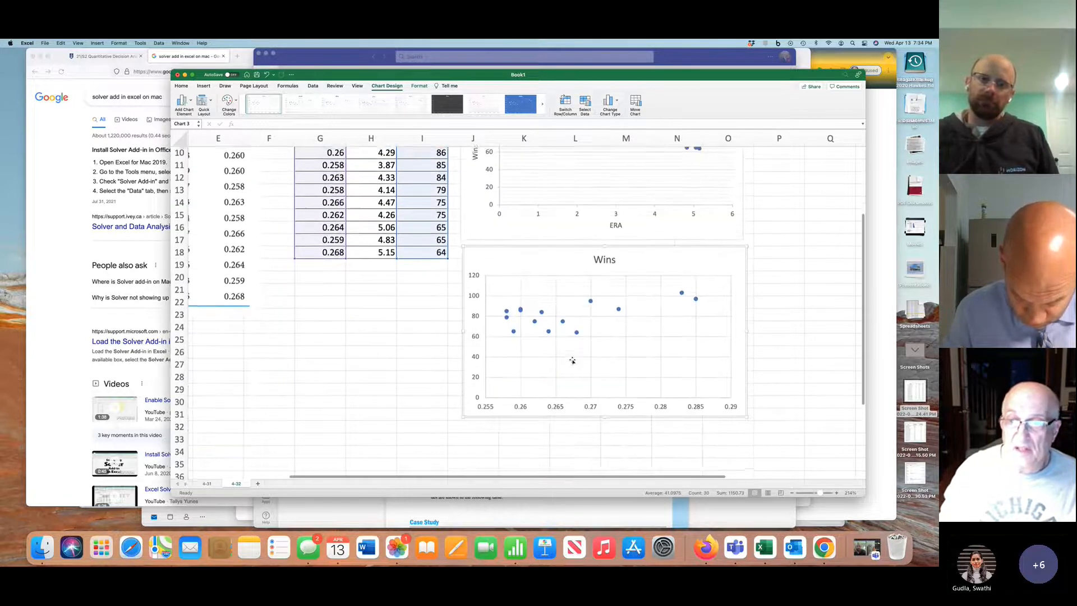
Give the batting average chart the layout with trendline and equation, move the equation to its upper-right corner and delete the legend
{"action": "left_click", "coordinate": [212, 103]}
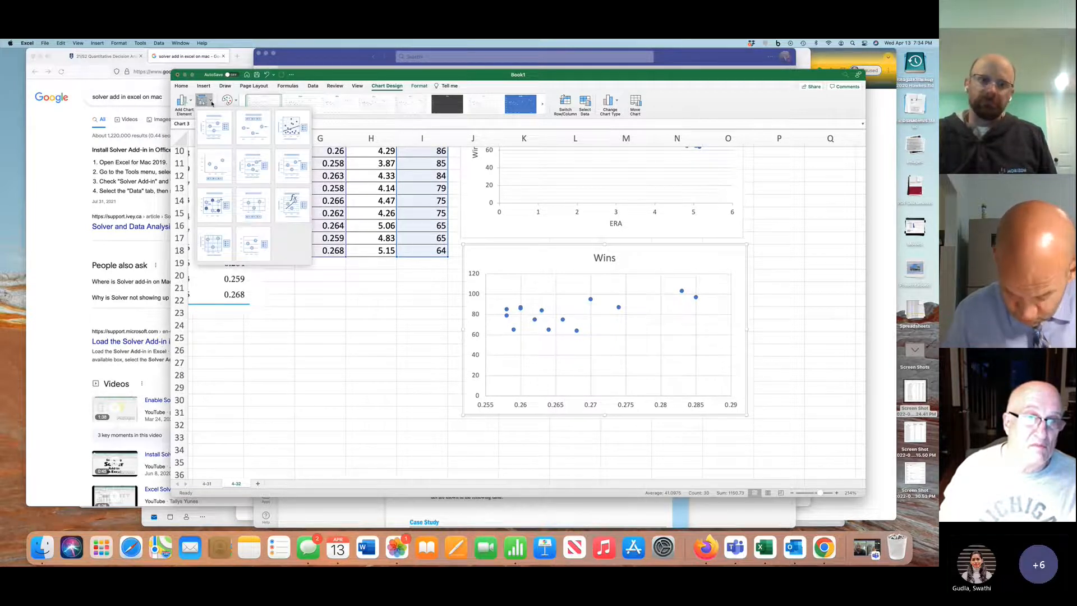
{"action": "left_click", "coordinate": [293, 207]}
{"action": "left_click_drag", "start_coordinate": [599, 295], "coordinate": [704, 256]}
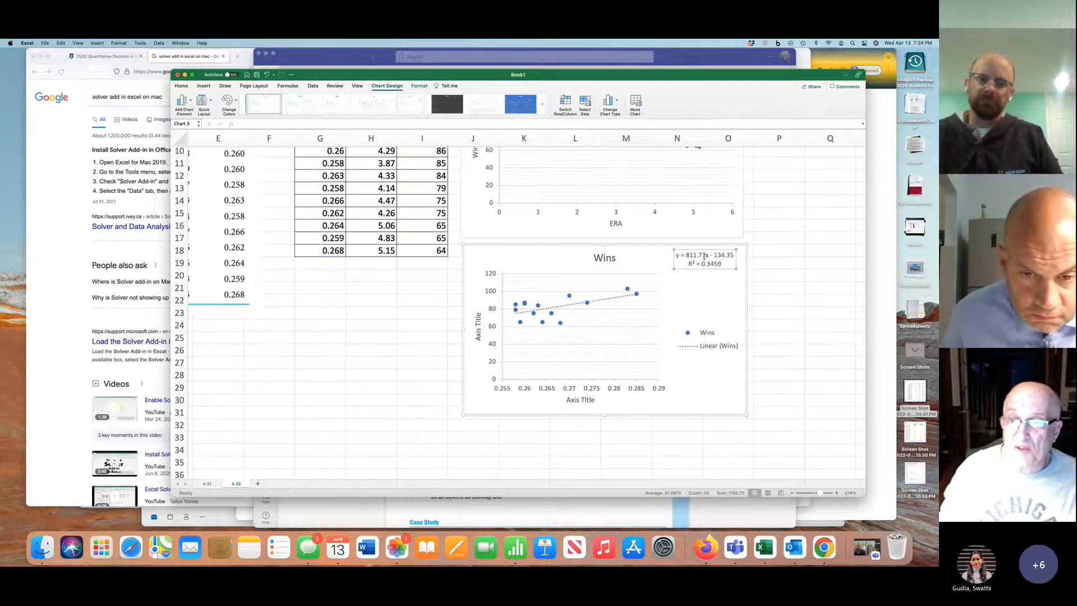
{"action": "left_click", "coordinate": [713, 334]}
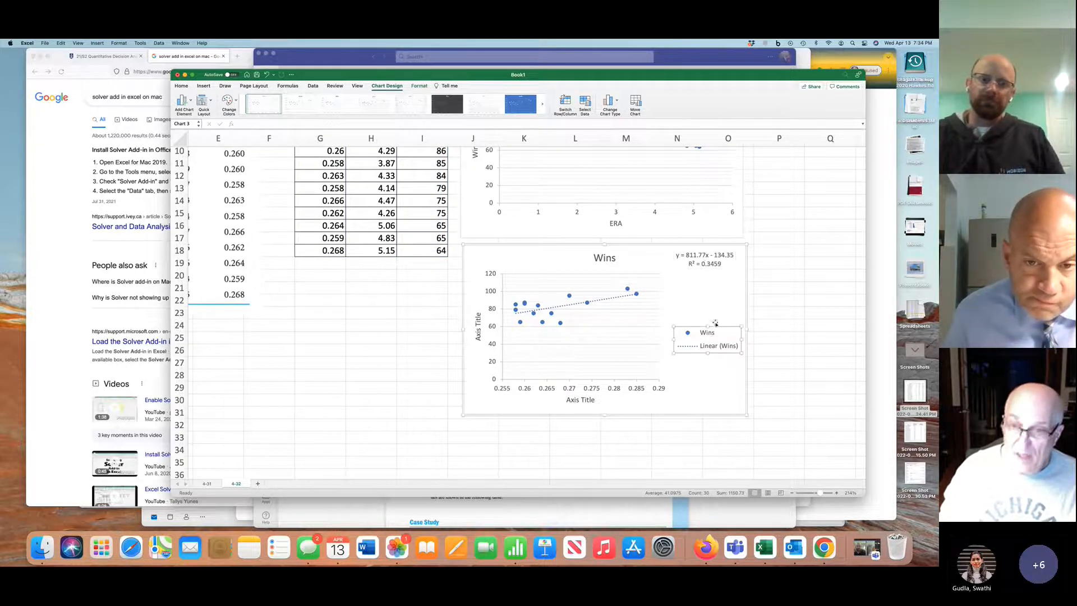
{"action": "key", "text": "Delete"}
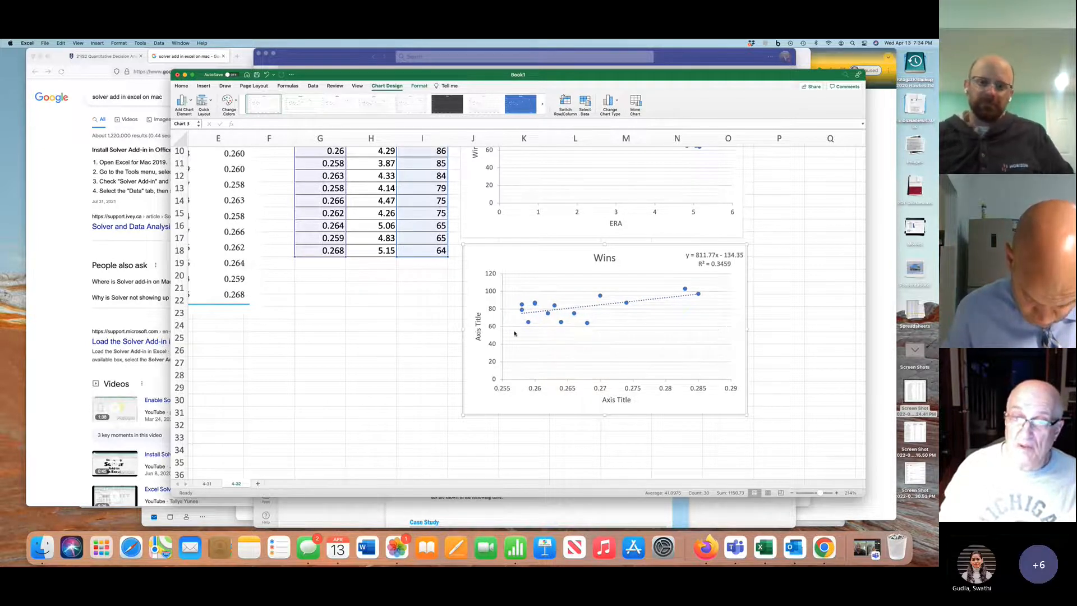
Title the second chart's vertical axis Wins and its horizontal axis Batting Average
{"action": "double_click", "coordinate": [478, 333]}
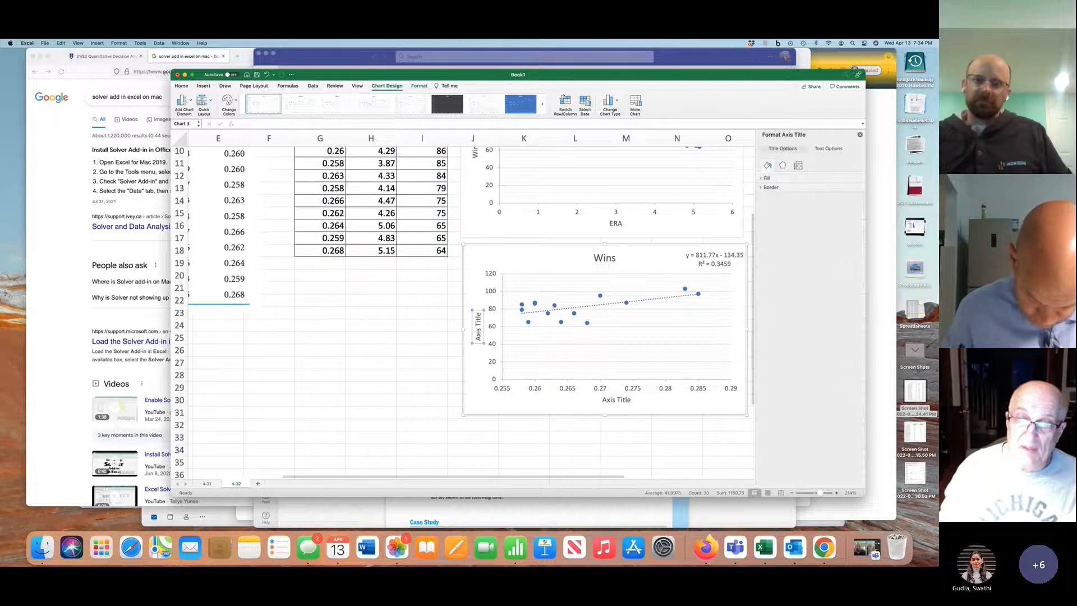
{"action": "type", "text": "Wins"}
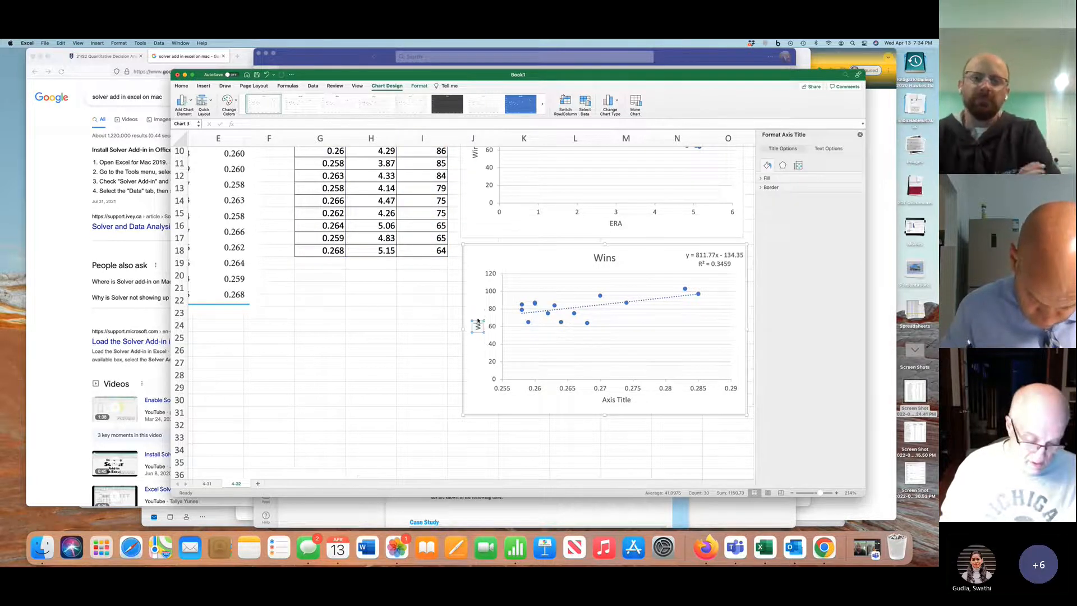
{"action": "left_click", "coordinate": [609, 401]}
{"action": "left_click_drag", "start_coordinate": [605, 400], "coordinate": [624, 400]}
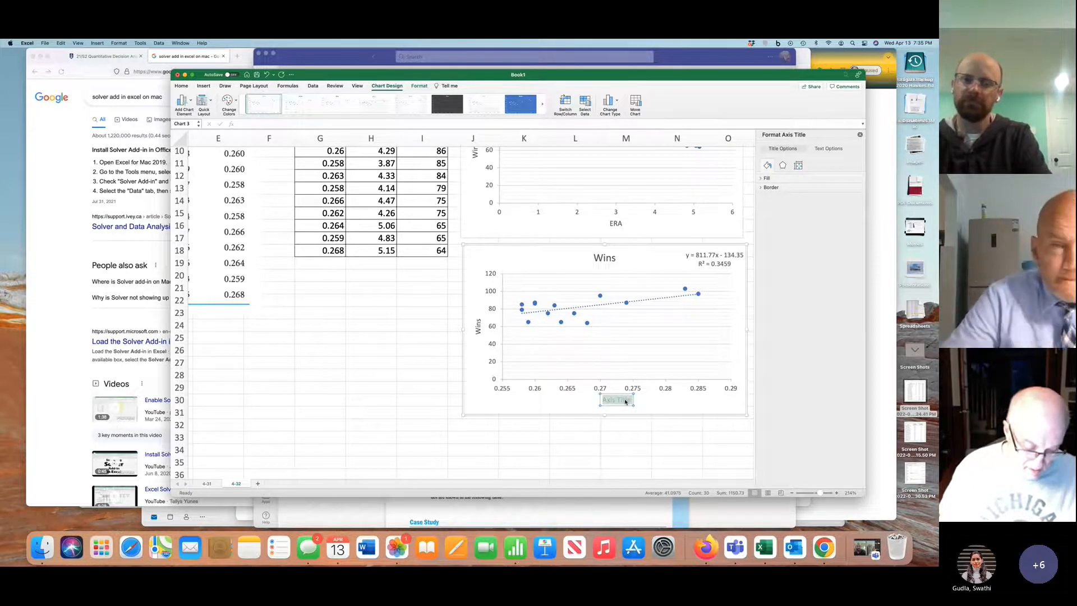
{"action": "type", "text": "Batting Average"}
Change the second chart's title to "Wins v BA" and close the title formatting options
{"action": "left_click", "coordinate": [612, 259]}
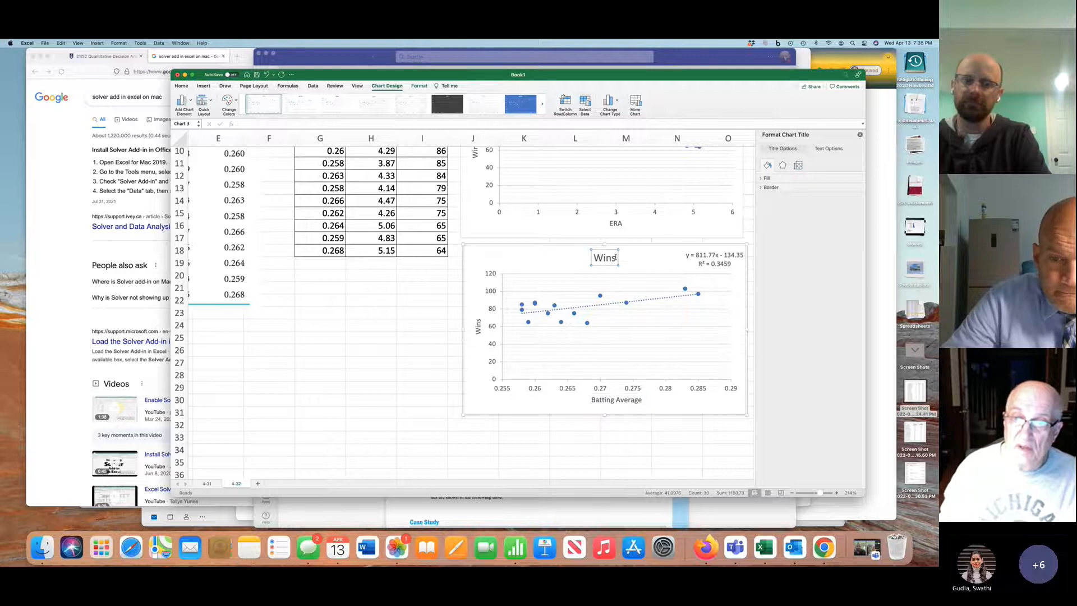
{"action": "type", "text": "v"}
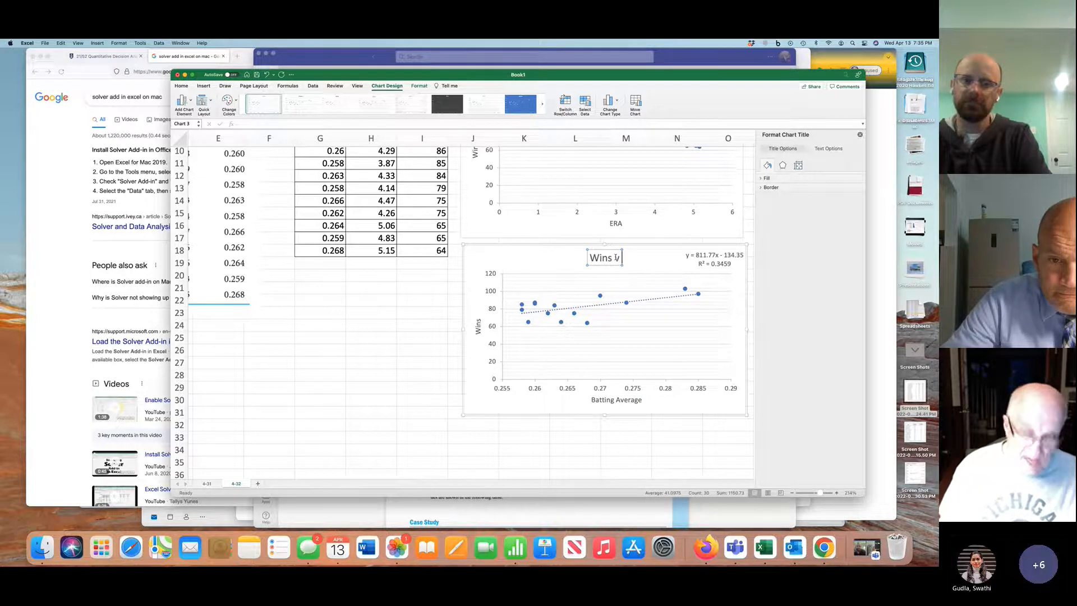
{"action": "type", "text": " BA"}
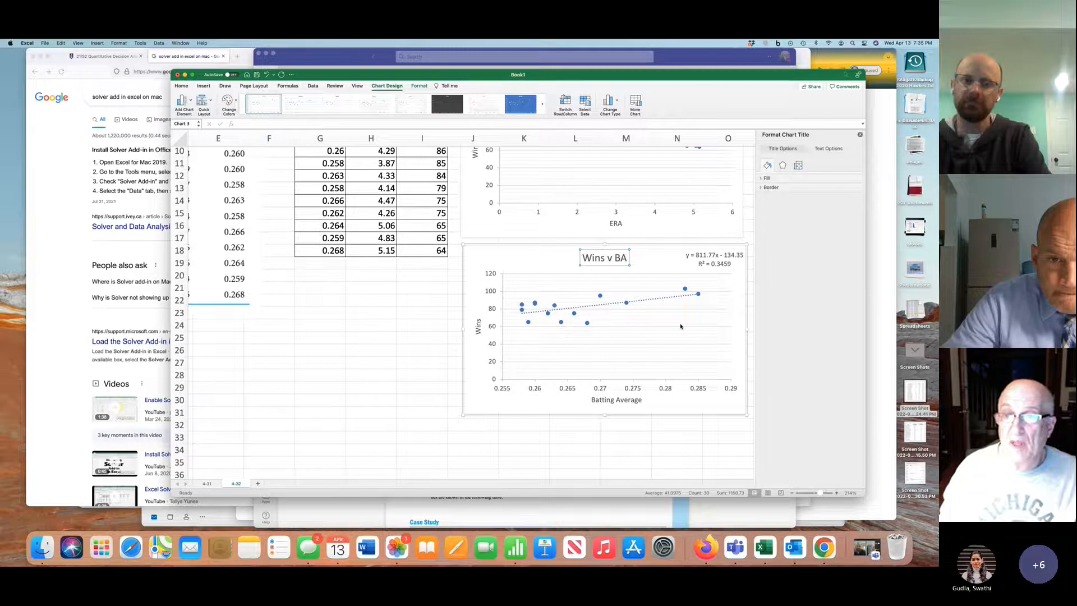
{"action": "scroll", "coordinate": [680, 326], "scroll_direction": "up", "scroll_amount": 3}
{"action": "left_click", "coordinate": [859, 135]}
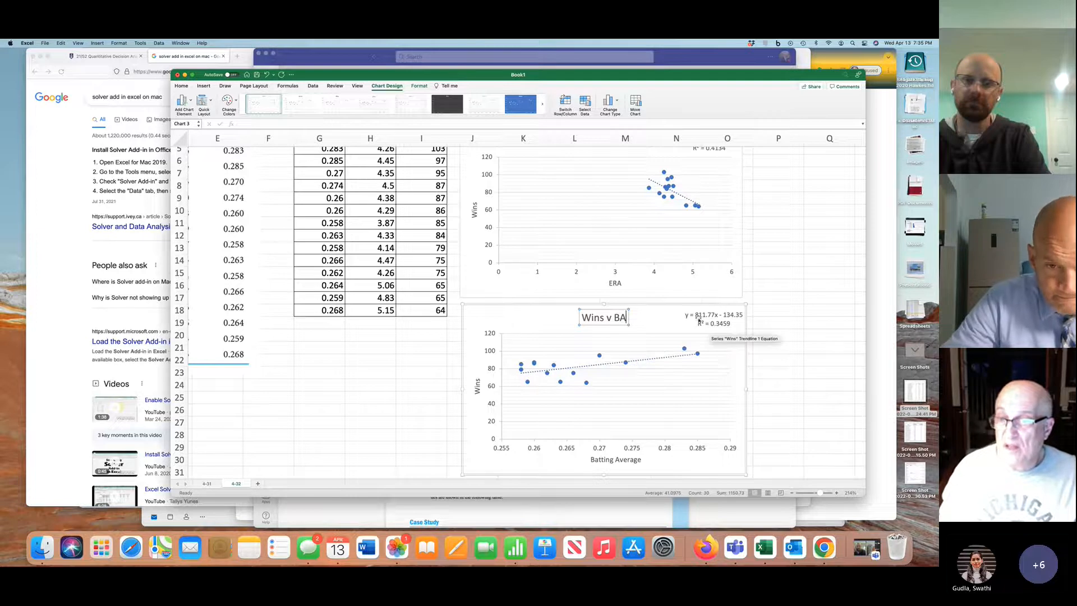
Compare the trendline equations and R² values of the Wins v ERA and Wins v BA charts
{"action": "scroll", "coordinate": [723, 331], "scroll_direction": "up", "scroll_amount": 3}
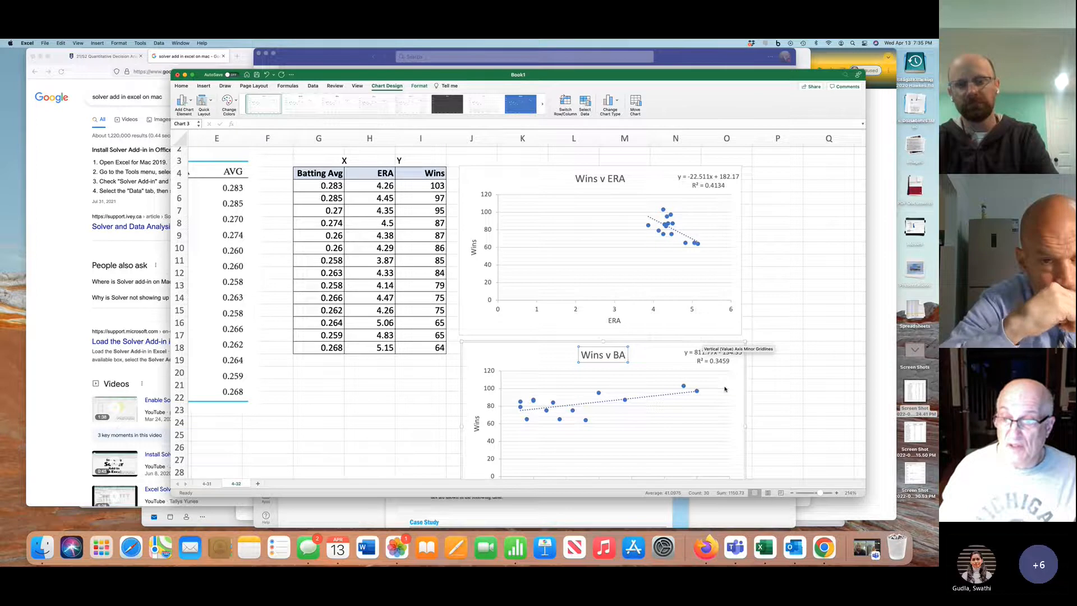
{"action": "scroll", "coordinate": [726, 389], "scroll_direction": "right", "scroll_amount": 3}
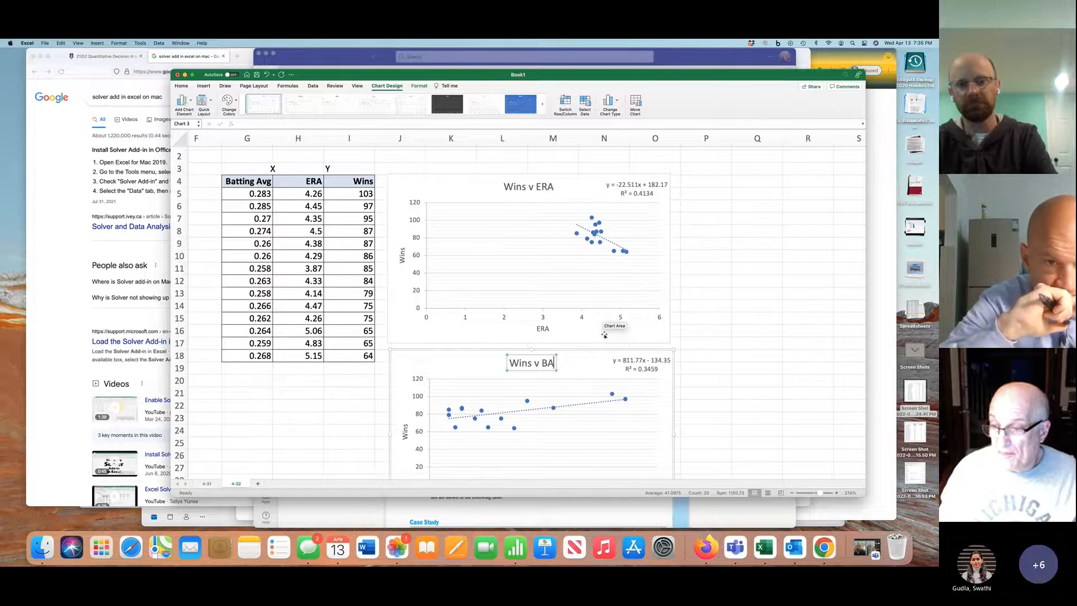
{"action": "scroll", "coordinate": [604, 335], "scroll_direction": "up", "scroll_amount": 1}
{"action": "scroll", "coordinate": [604, 335], "scroll_direction": "right", "scroll_amount": 3}
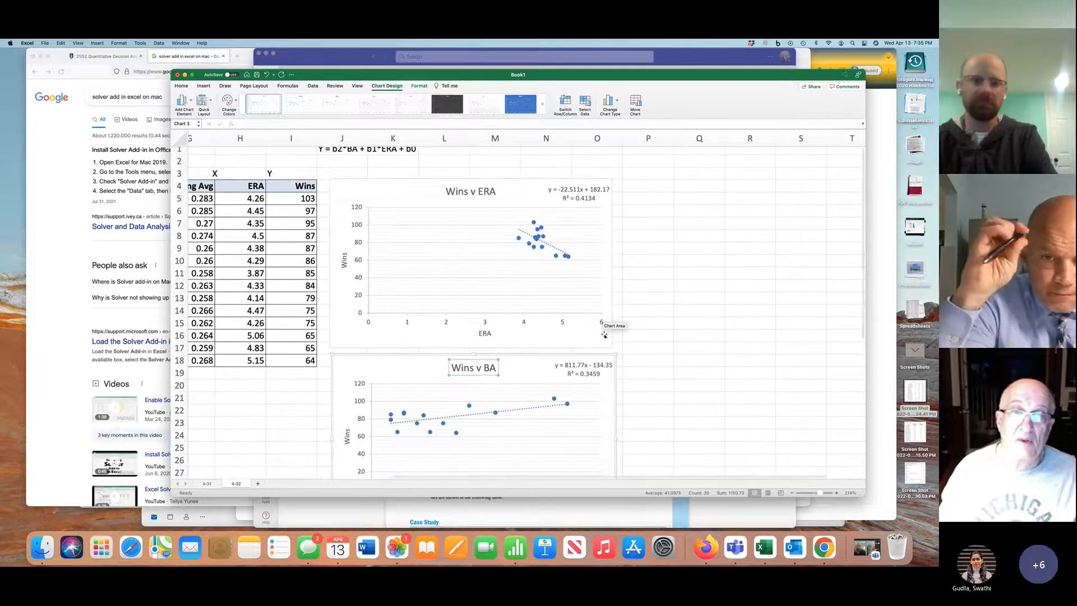
{"action": "scroll", "coordinate": [604, 335], "scroll_direction": "left", "scroll_amount": 1}
{"action": "scroll", "coordinate": [604, 335], "scroll_direction": "left", "scroll_amount": 1}
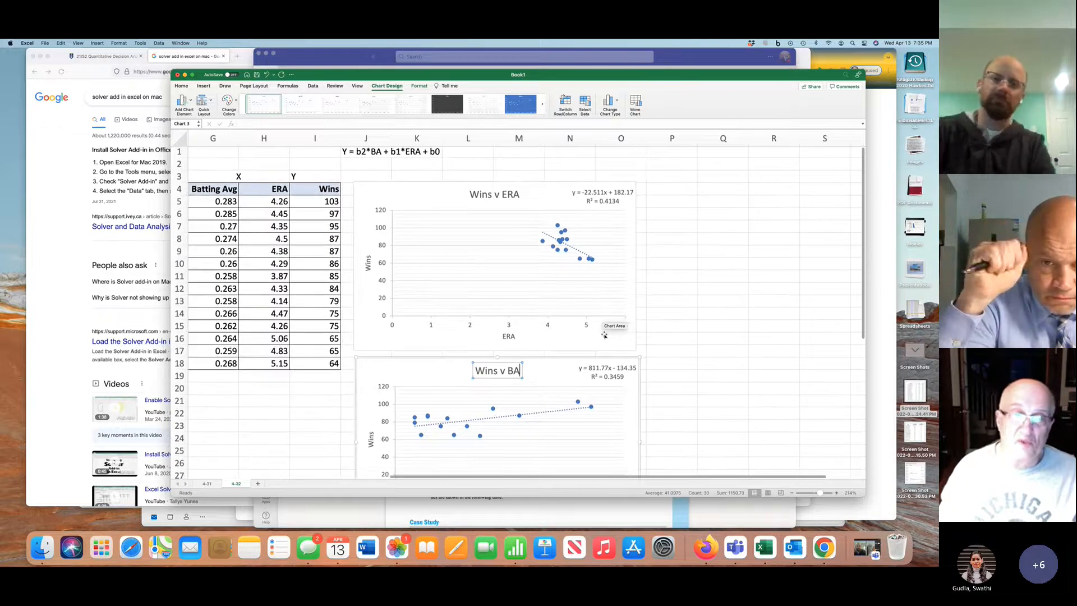
{"action": "scroll", "coordinate": [604, 335], "scroll_direction": "right", "scroll_amount": 2}
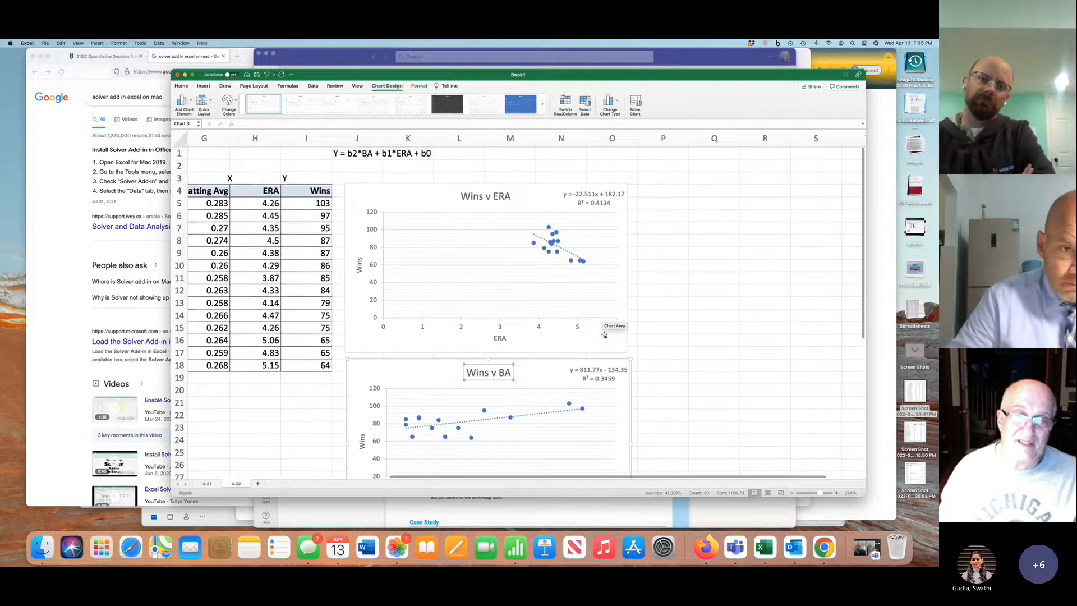
Format the Batting Avg values in G5:G18 to show three decimal places
{"action": "scroll", "coordinate": [604, 334], "scroll_direction": "left", "scroll_amount": 1}
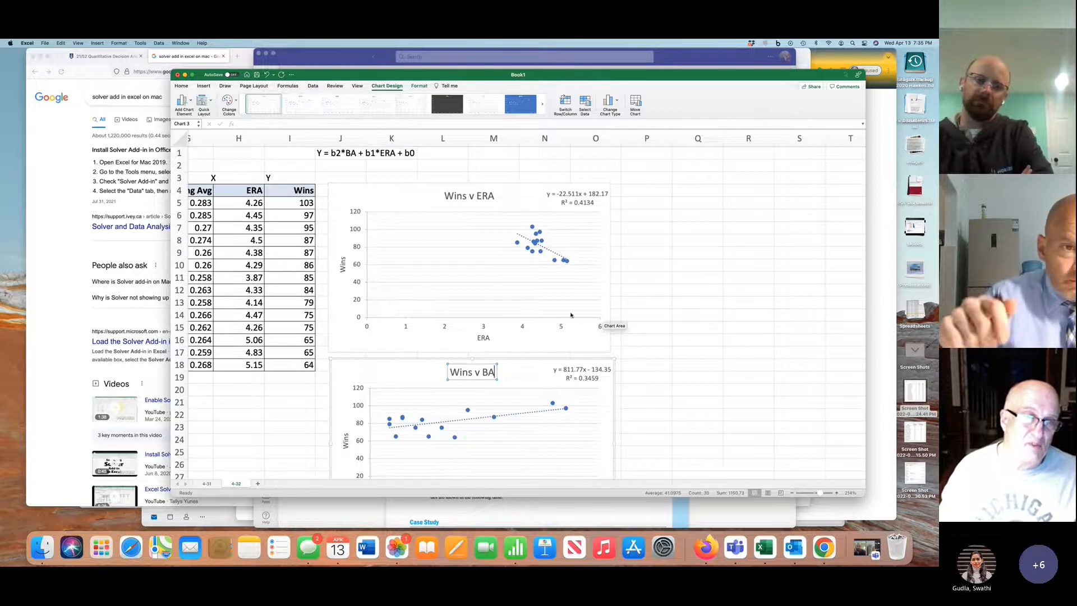
{"action": "scroll", "coordinate": [252, 214], "scroll_direction": "left", "scroll_amount": 3}
{"action": "left_click_drag", "start_coordinate": [274, 200], "coordinate": [276, 358]}
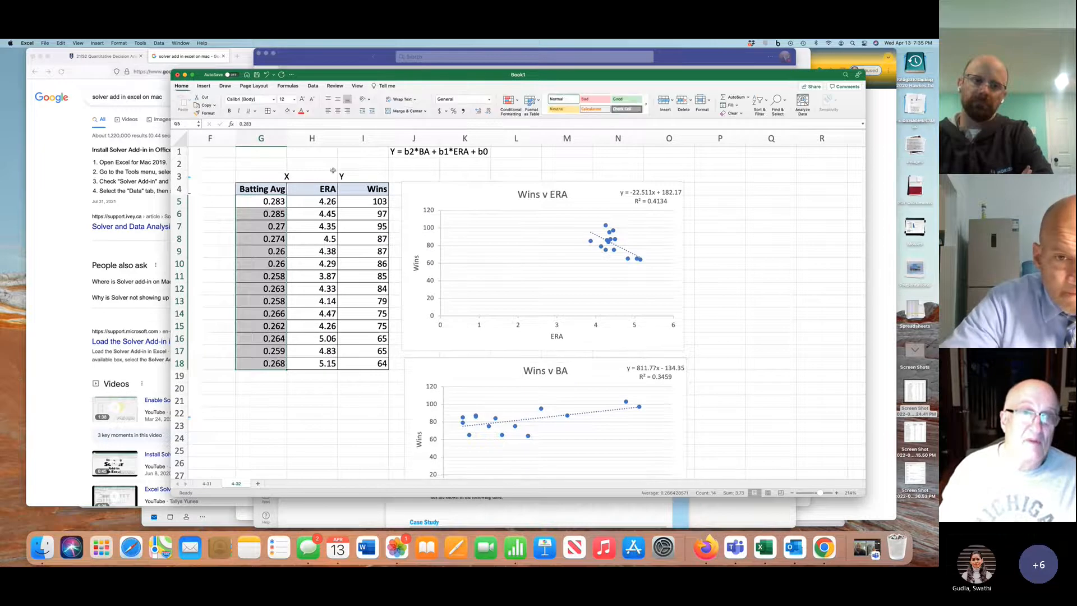
{"action": "left_click", "coordinate": [479, 111]}
{"action": "left_click", "coordinate": [490, 112]}
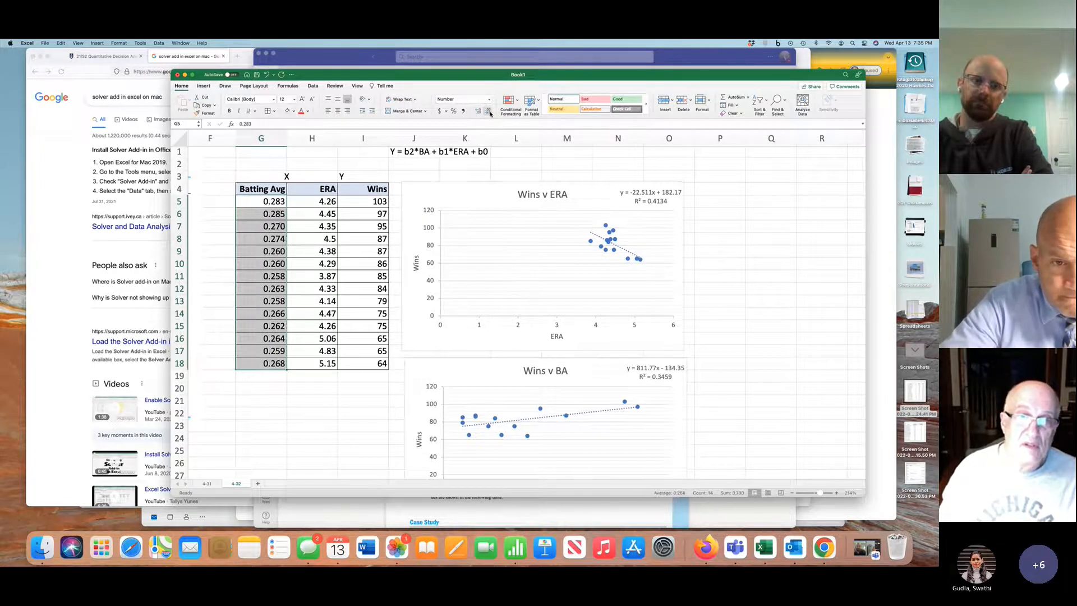
Format the ERA values in H5:H18 to show two decimal places
{"action": "left_click_drag", "start_coordinate": [328, 201], "coordinate": [329, 357]}
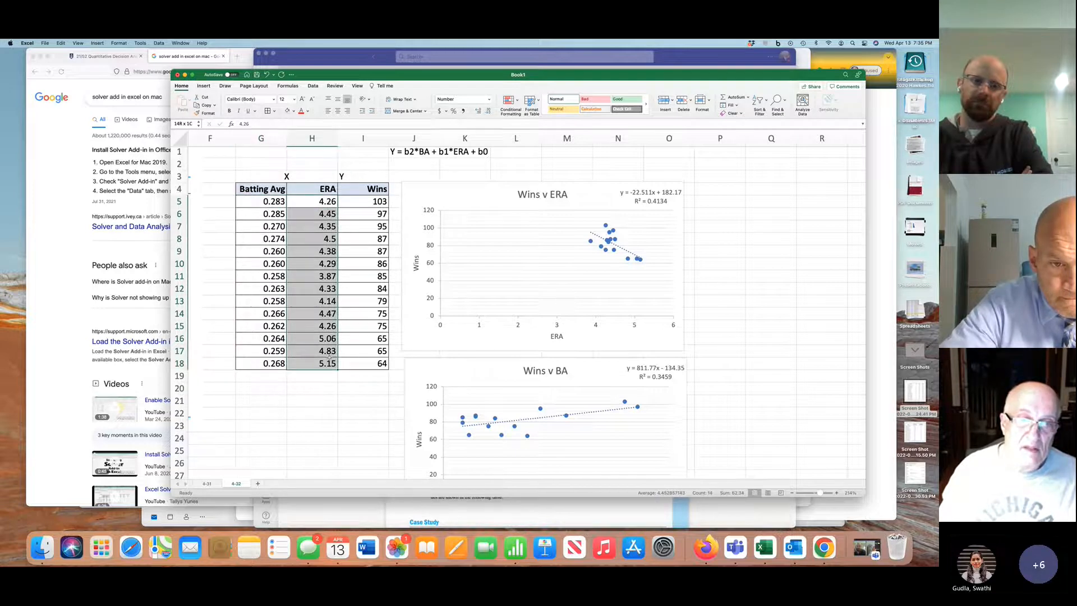
{"action": "left_click", "coordinate": [479, 111]}
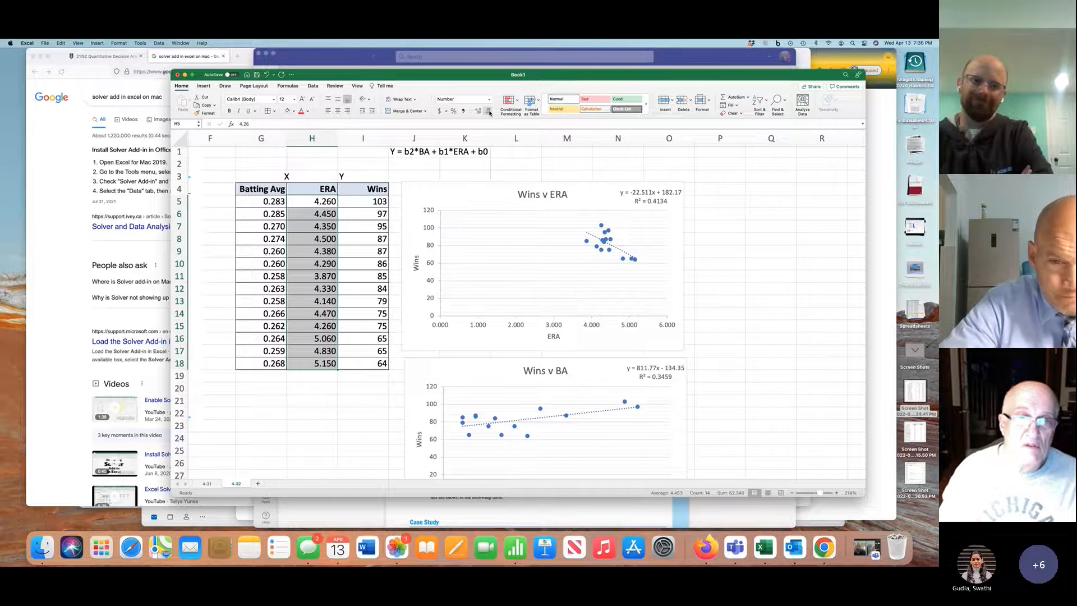
{"action": "left_click", "coordinate": [490, 113]}
{"action": "left_click", "coordinate": [347, 381]}
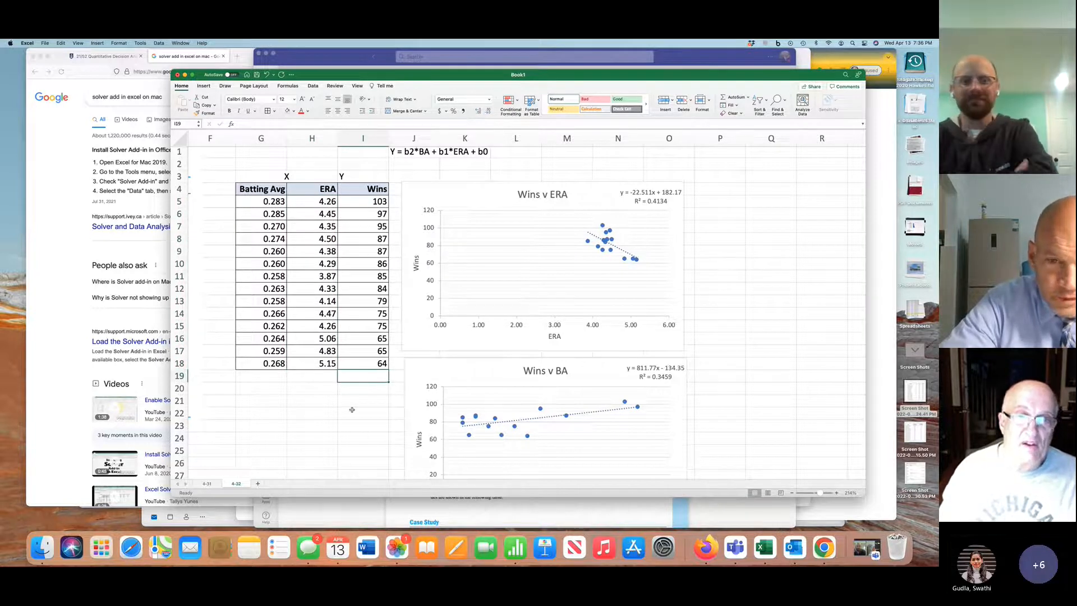
Start a Regression analysis and set its Y input range to the Wins column with its header, I4:I18
{"action": "scroll", "coordinate": [351, 410], "scroll_direction": "right", "scroll_amount": 5}
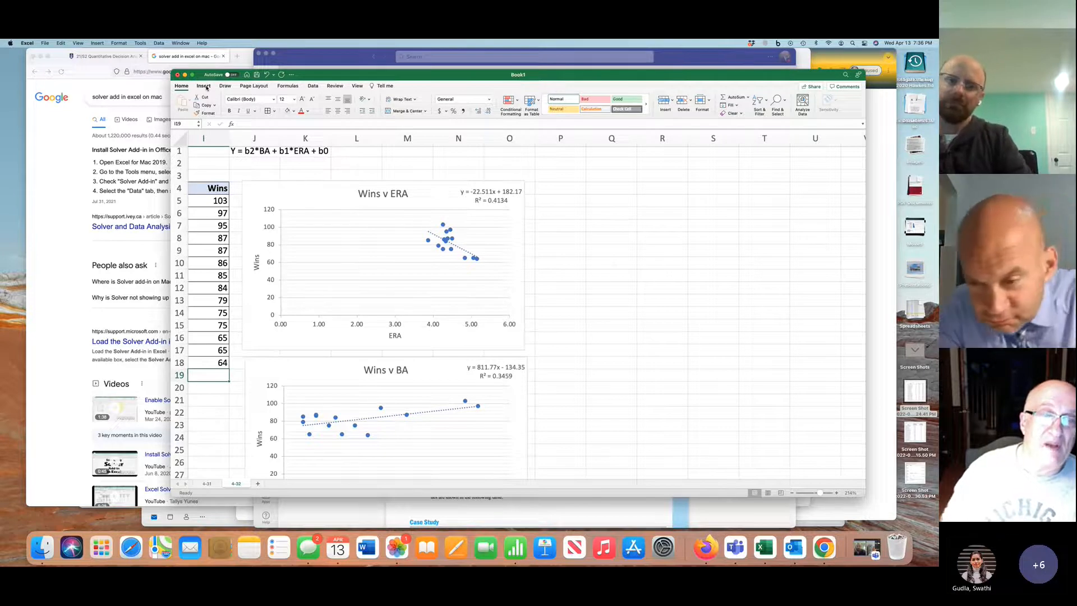
{"action": "scroll", "coordinate": [419, 231], "scroll_direction": "left", "scroll_amount": 2}
{"action": "scroll", "coordinate": [419, 230], "scroll_direction": "left", "scroll_amount": 2}
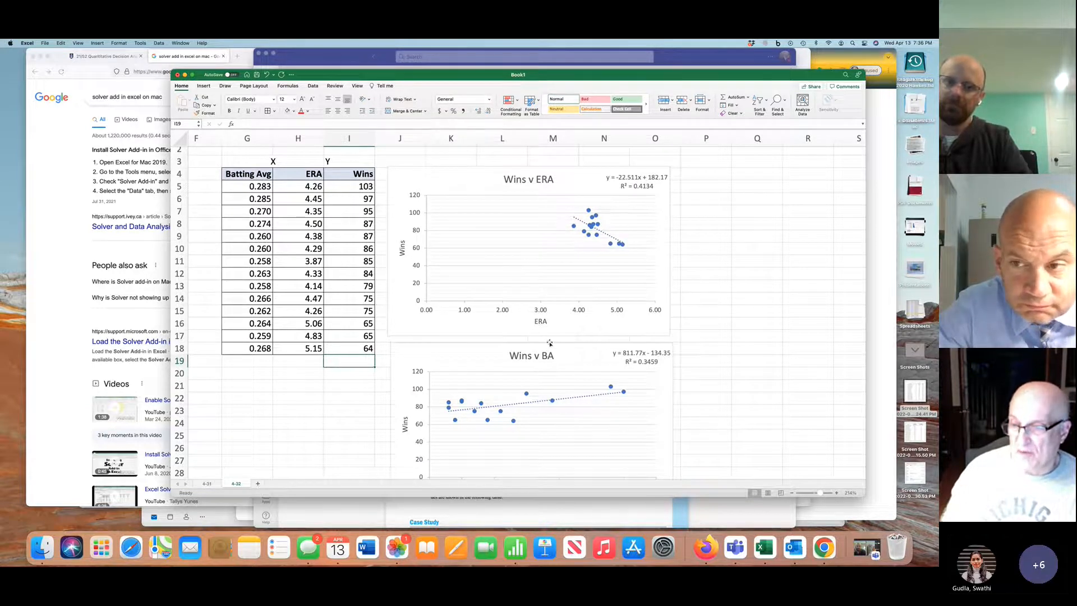
{"action": "scroll", "coordinate": [549, 343], "scroll_direction": "right", "scroll_amount": 3}
{"action": "scroll", "coordinate": [549, 342], "scroll_direction": "up", "scroll_amount": 1}
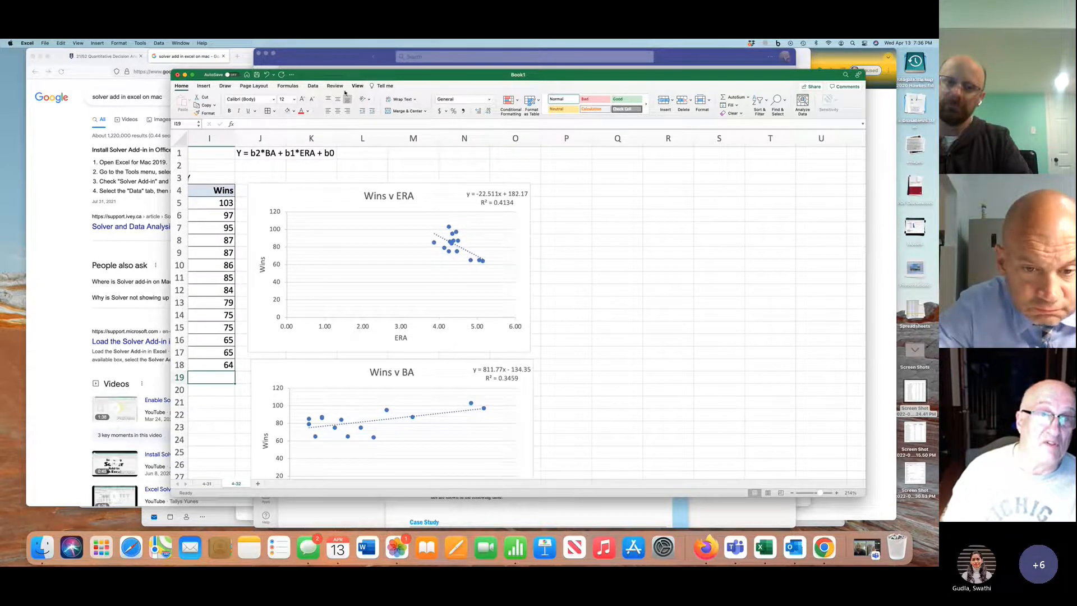
{"action": "left_click", "coordinate": [313, 86]}
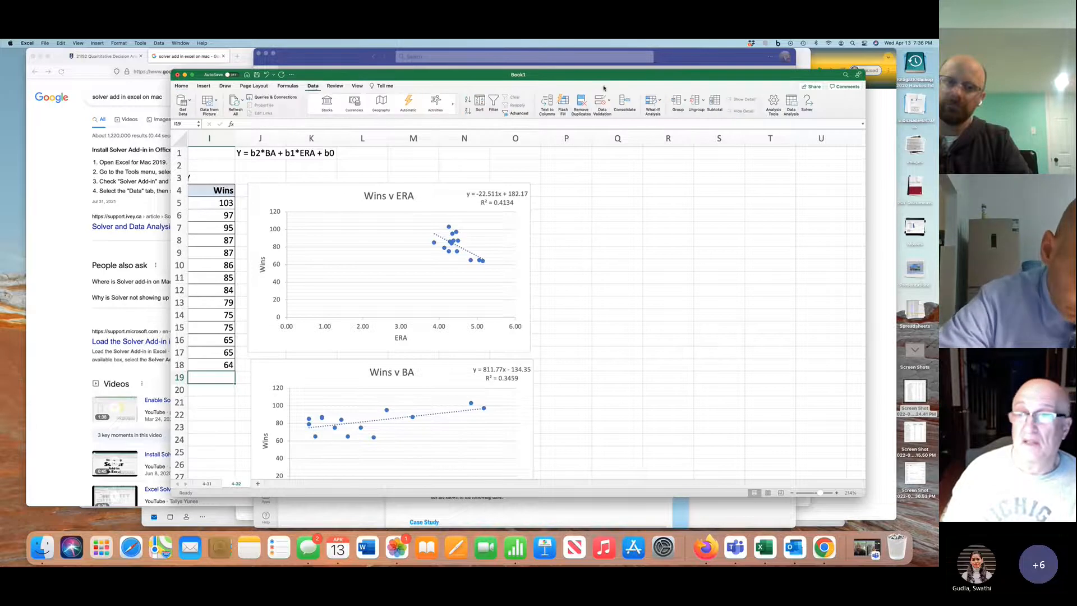
{"action": "left_click", "coordinate": [791, 102]}
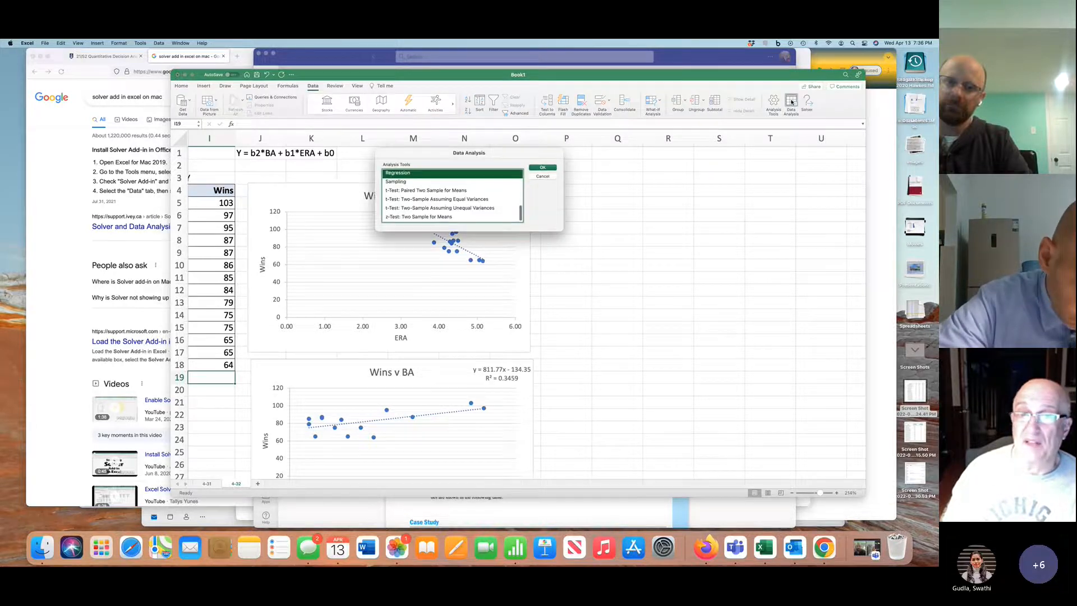
{"action": "double_click", "coordinate": [441, 173]}
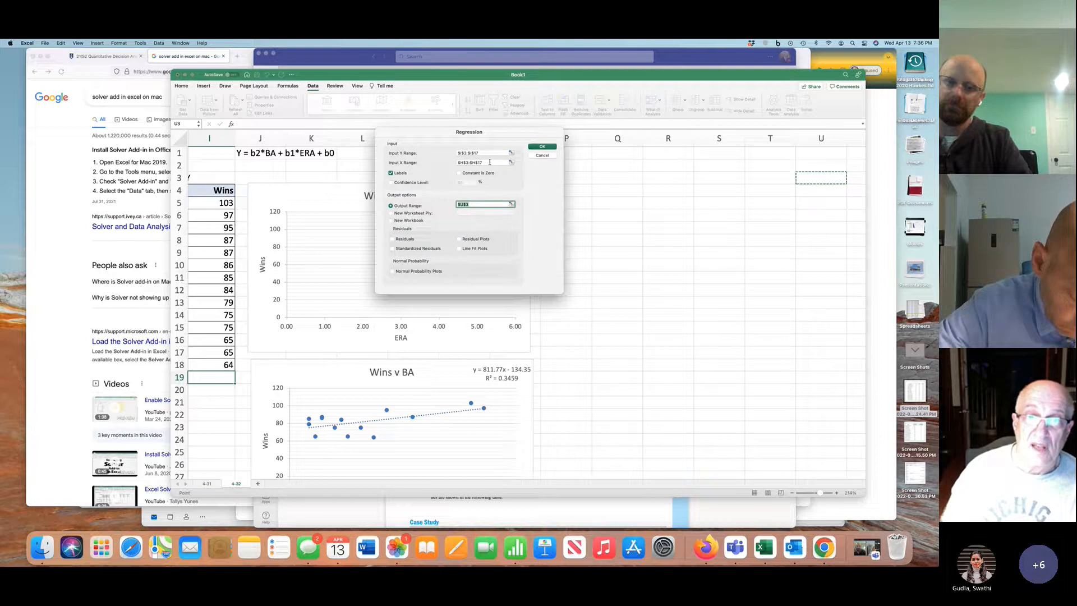
{"action": "left_click_drag", "start_coordinate": [506, 134], "coordinate": [642, 160]}
{"action": "key", "text": "BackSpace"}
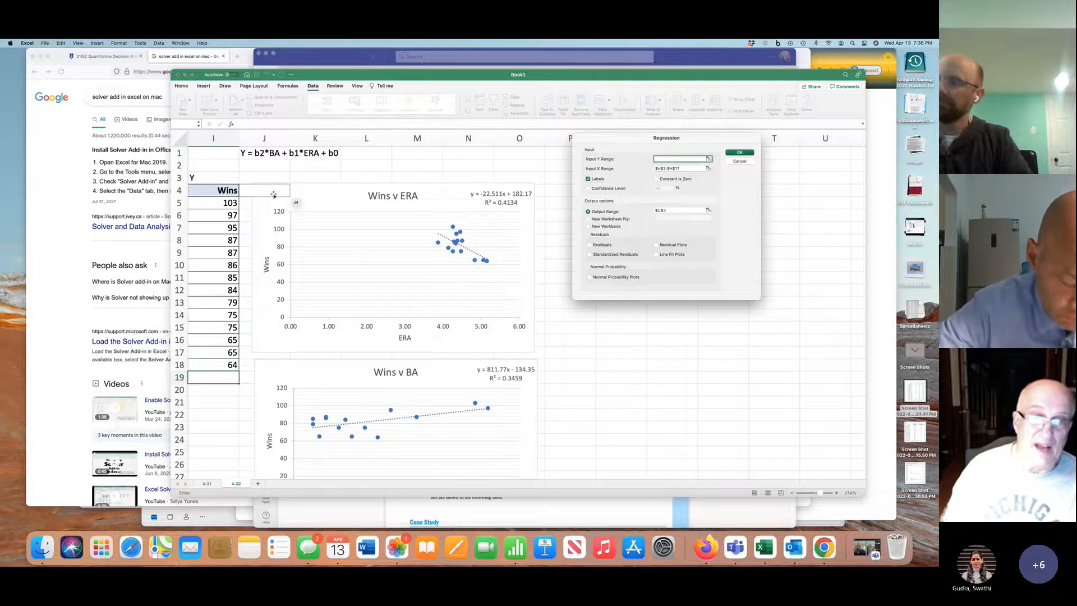
{"action": "left_click", "coordinate": [231, 193]}
{"action": "left_click_drag", "start_coordinate": [230, 193], "coordinate": [229, 367]}
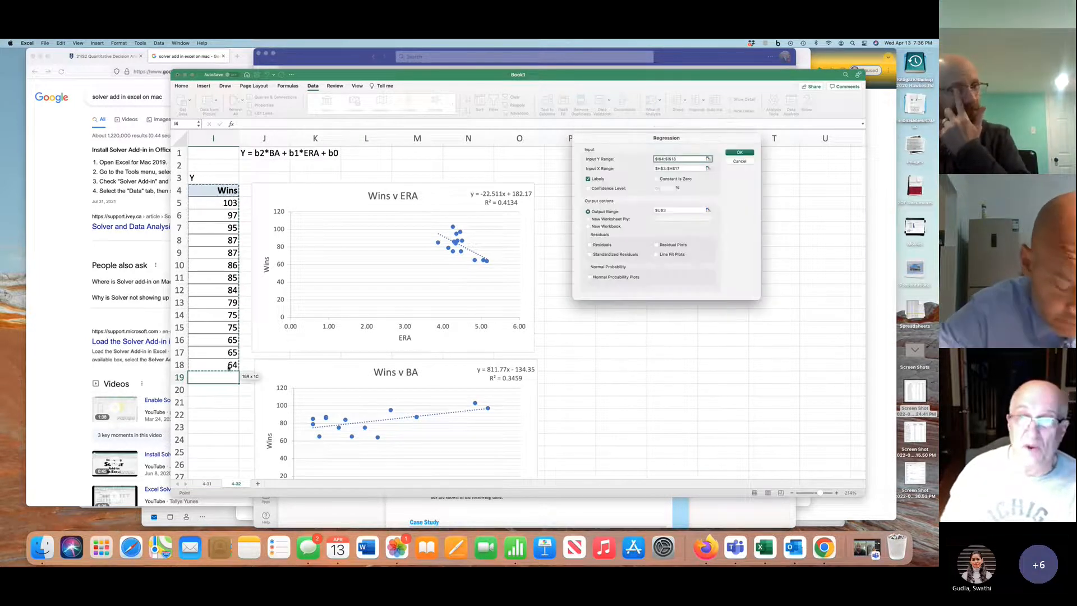
Replace the regression's X input range with the Batting Avg and ERA columns including headers, G4:H18
{"action": "left_click", "coordinate": [691, 169]}
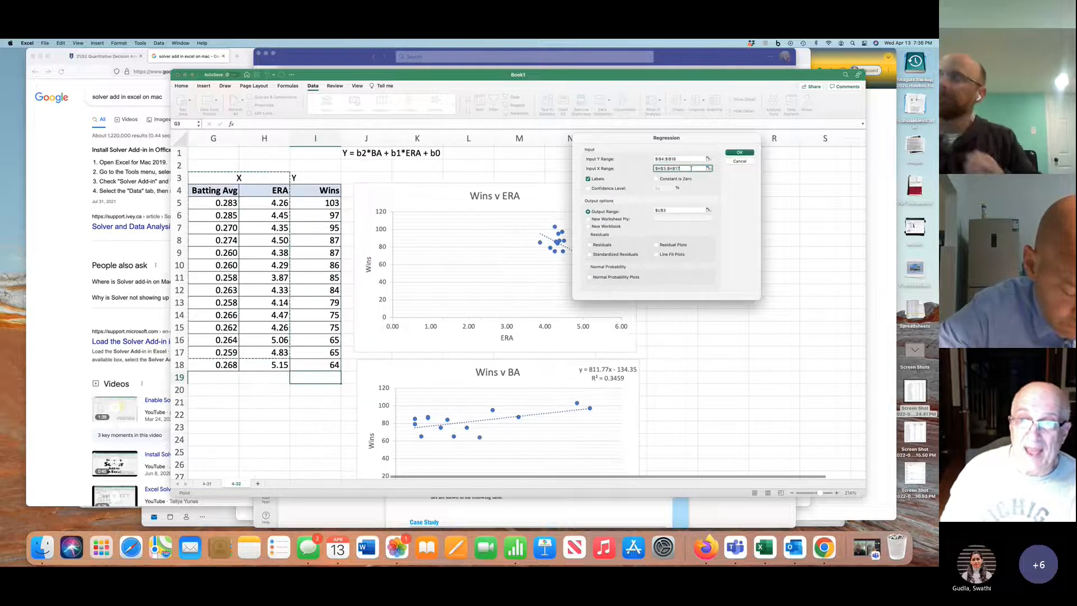
{"action": "key", "text": "BackSpace"}
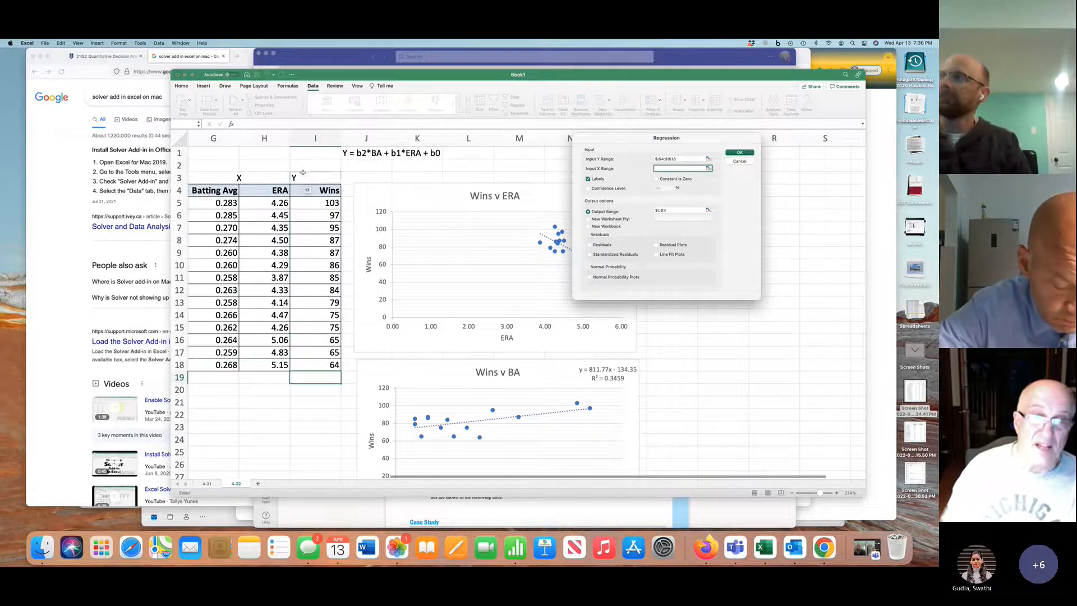
{"action": "left_click_drag", "start_coordinate": [219, 191], "coordinate": [263, 359]}
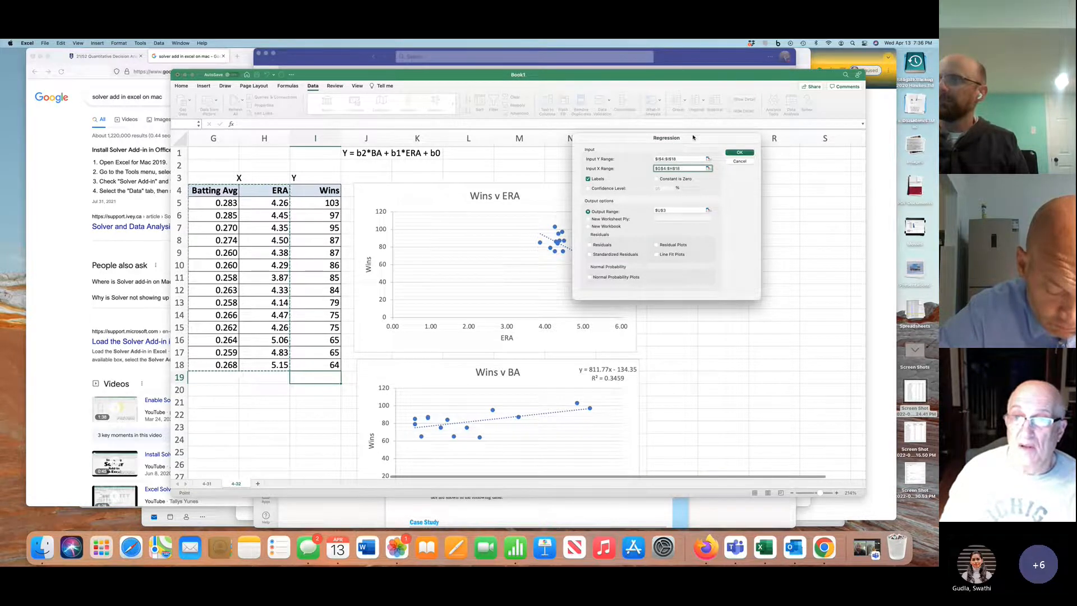
Set the regression's output range to cell Q3 and run the analysis
{"action": "left_click_drag", "start_coordinate": [694, 148], "coordinate": [710, 214]}
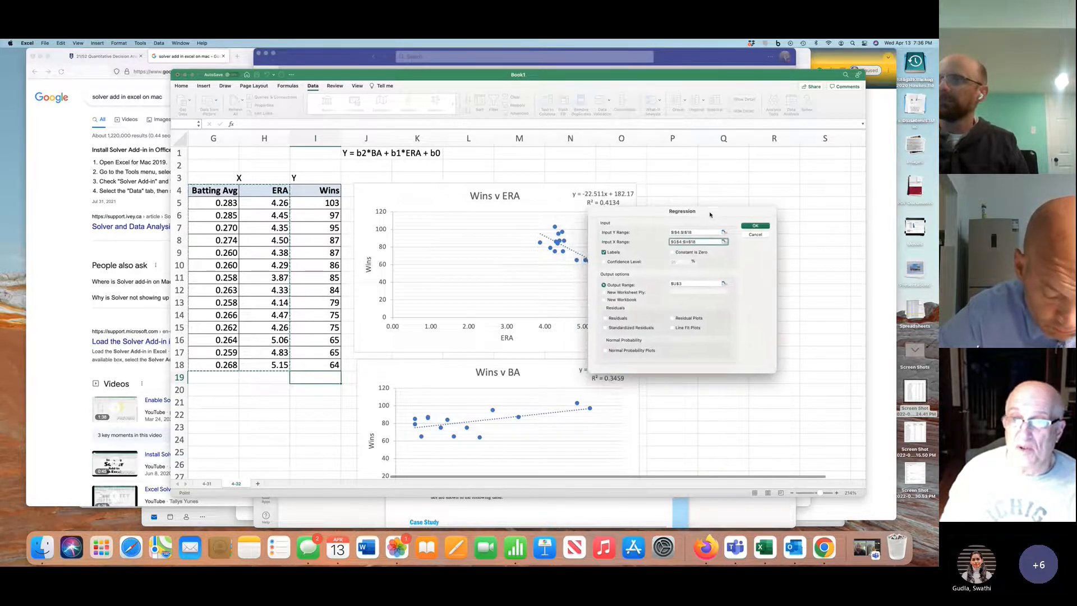
{"action": "left_click", "coordinate": [694, 284]}
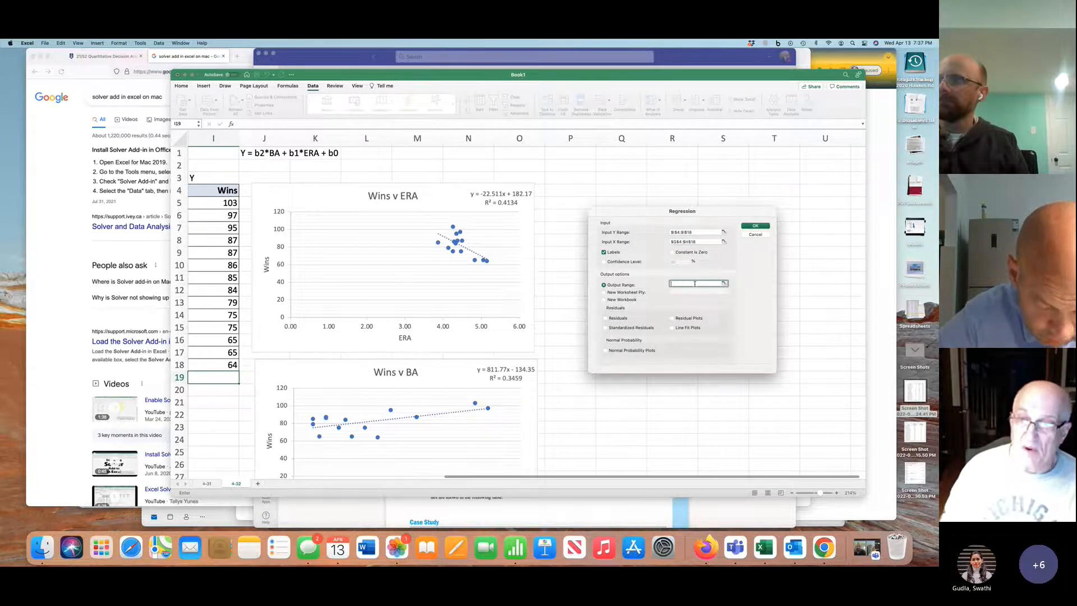
{"action": "left_click", "coordinate": [609, 181]}
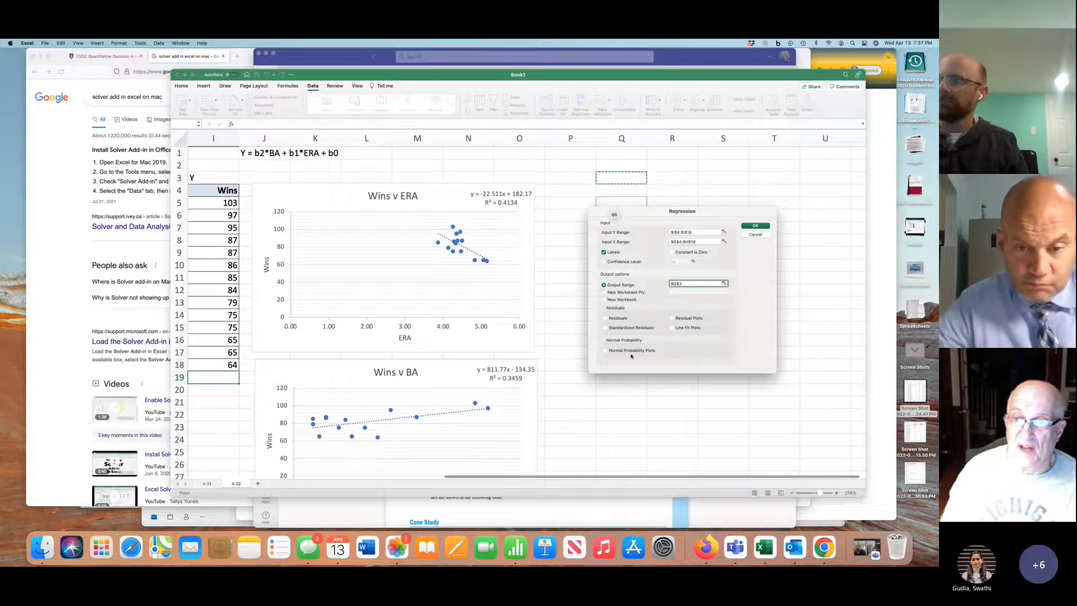
{"action": "left_click", "coordinate": [755, 226]}
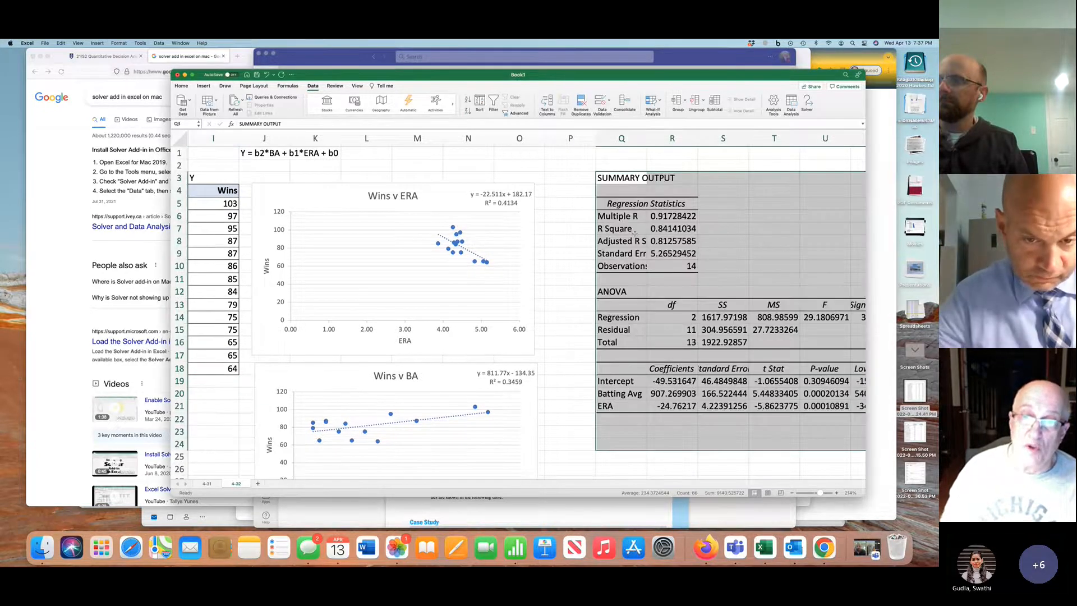
Widen column Q to fit its labels and fill the R Square and Adjusted R Square rows with yellow
{"action": "left_click_drag", "start_coordinate": [635, 233], "coordinate": [659, 238]}
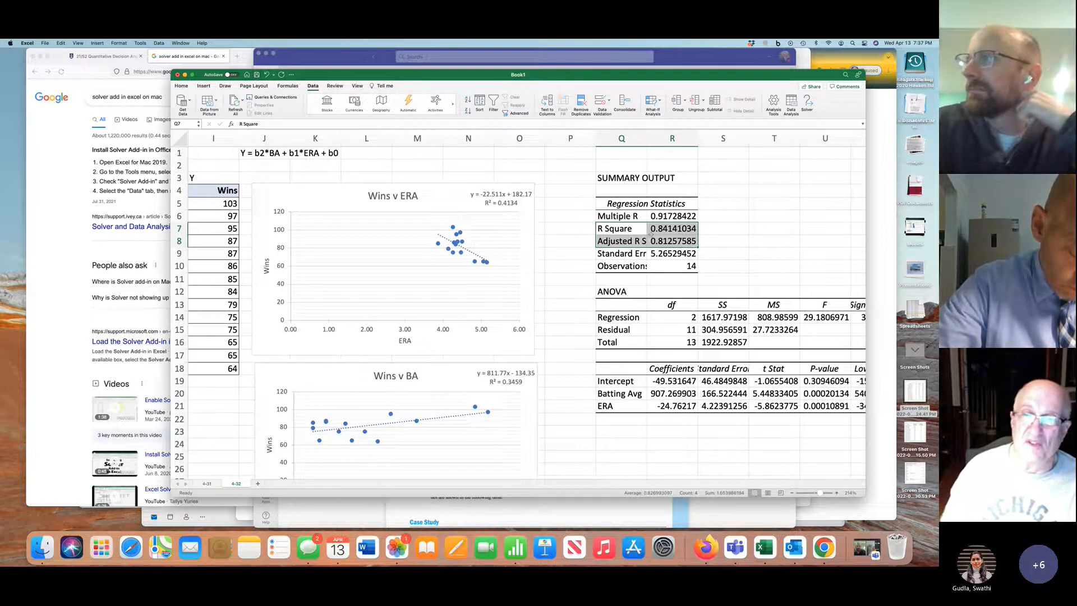
{"action": "double_click", "coordinate": [646, 138]}
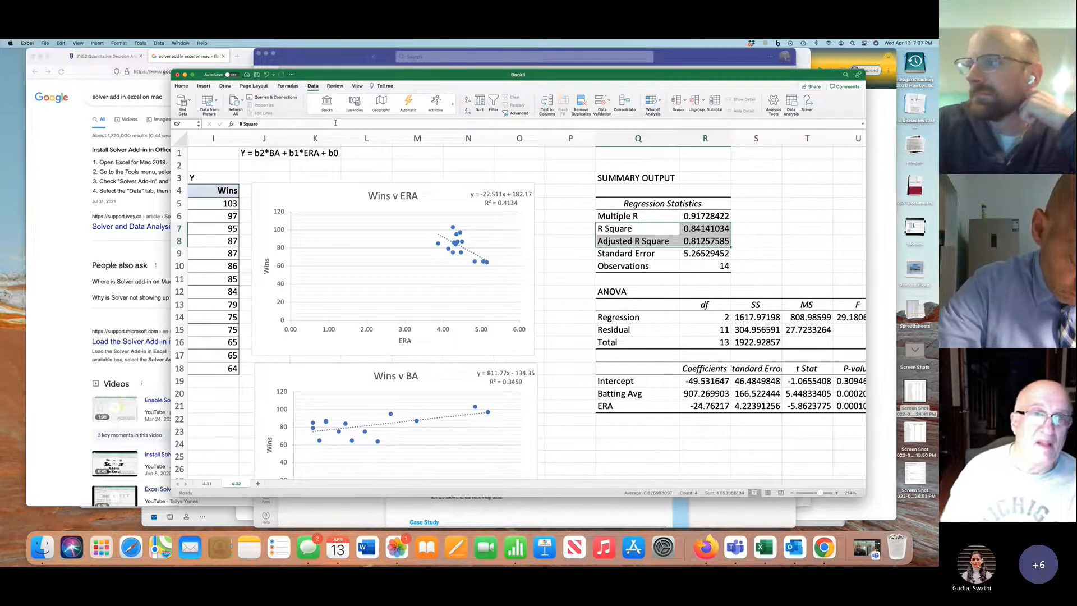
{"action": "left_click", "coordinate": [181, 87]}
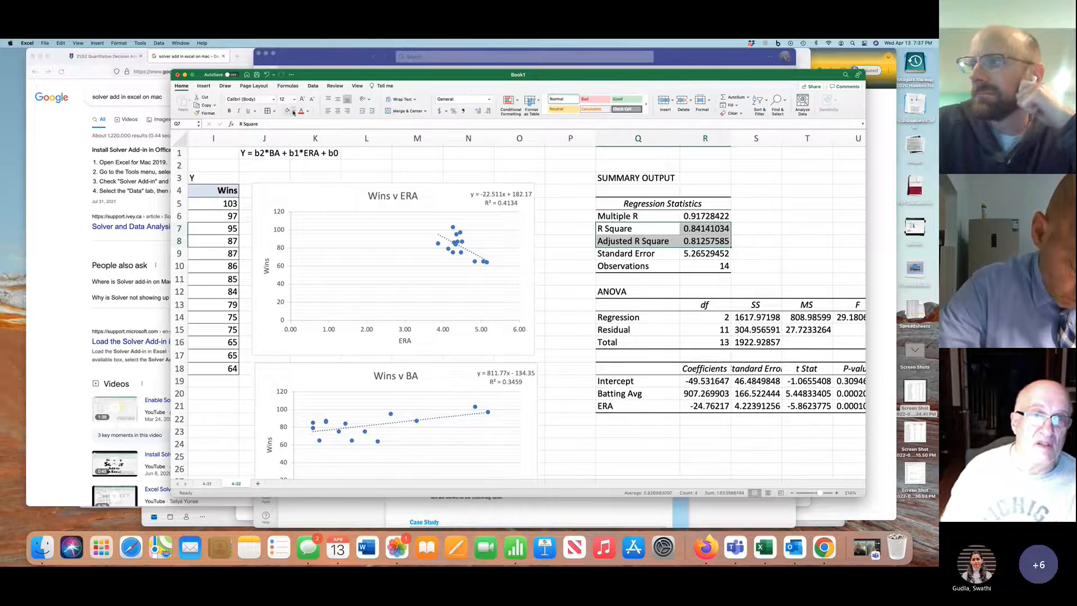
{"action": "left_click", "coordinate": [292, 111]}
{"action": "left_click", "coordinate": [308, 194]}
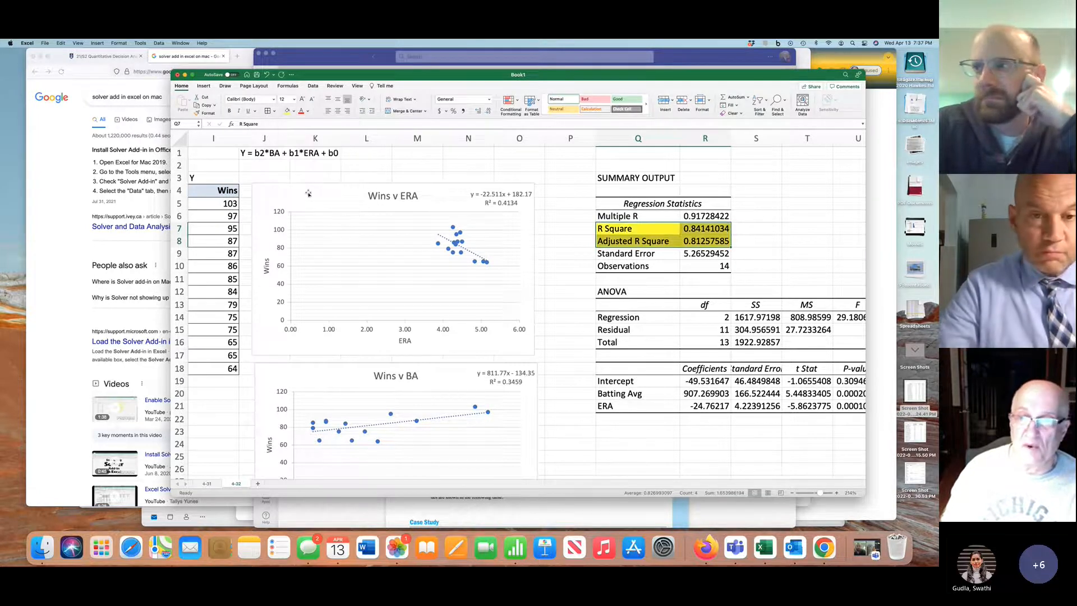
Fill the Intercept, Batting Avg and ERA coefficients in R19:R21 with yellow
{"action": "scroll", "coordinate": [707, 373], "scroll_direction": "right", "scroll_amount": 1}
{"action": "left_click_drag", "start_coordinate": [696, 380], "coordinate": [692, 404]}
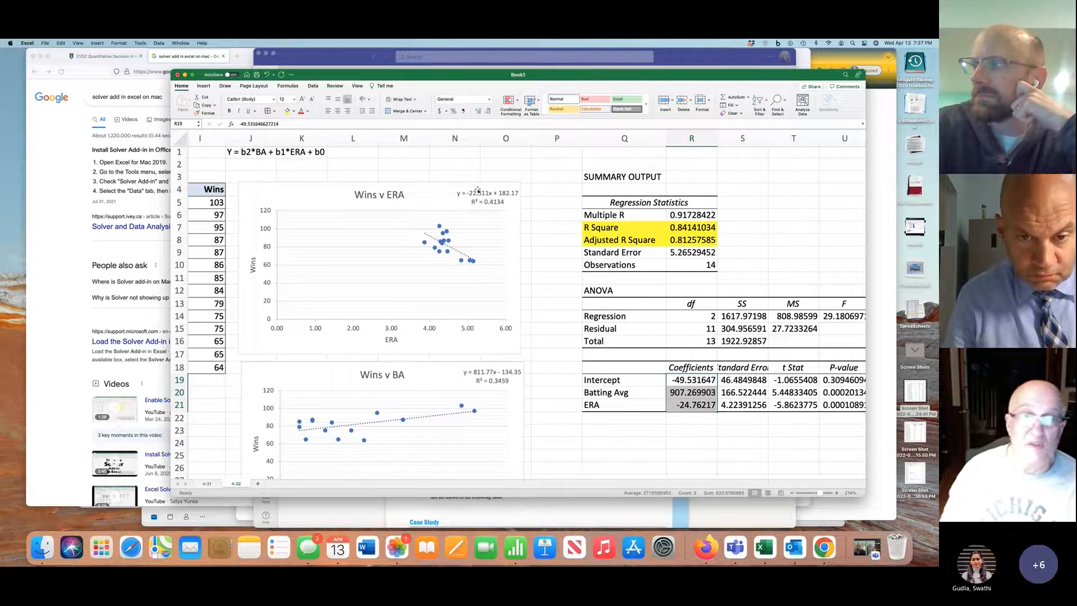
{"action": "left_click", "coordinate": [286, 110]}
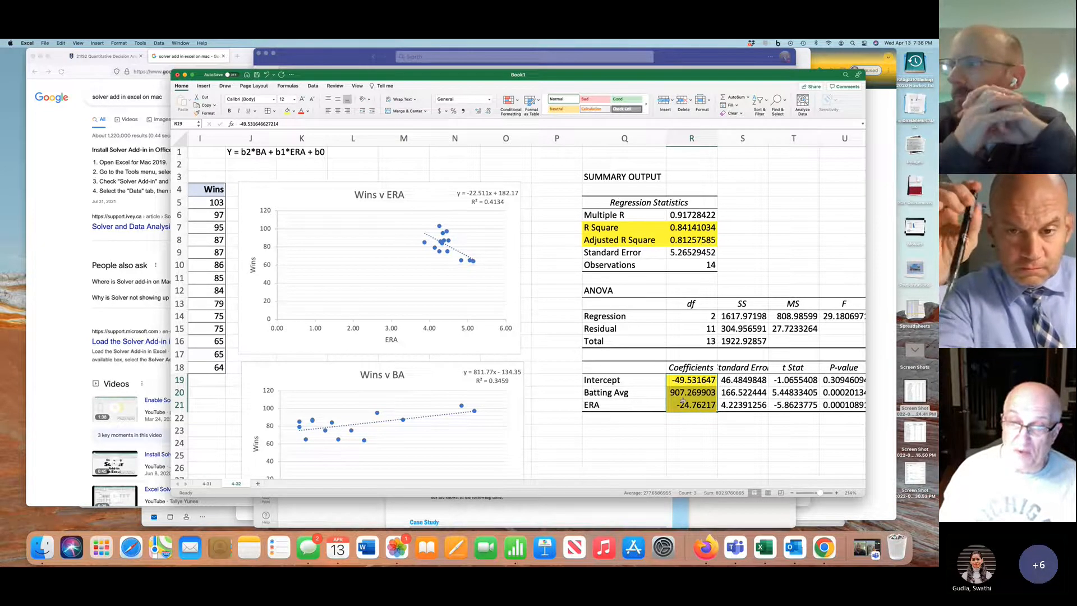
Highlight the Significance F value and the P-values of Batting Avg and ERA in yellow
{"action": "scroll", "coordinate": [683, 399], "scroll_direction": "right", "scroll_amount": 5}
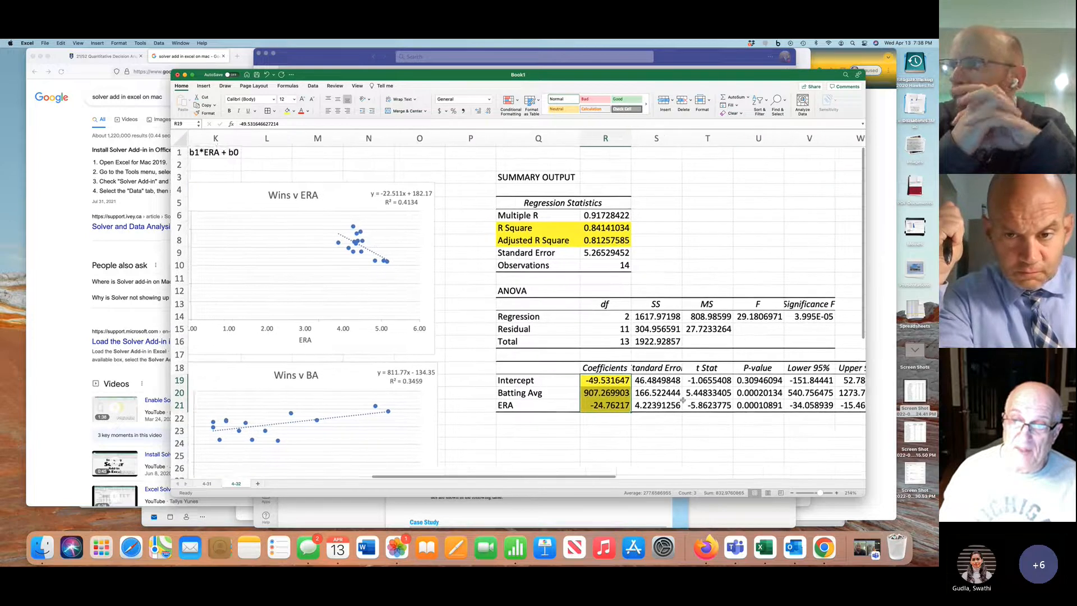
{"action": "left_click", "coordinate": [745, 317]}
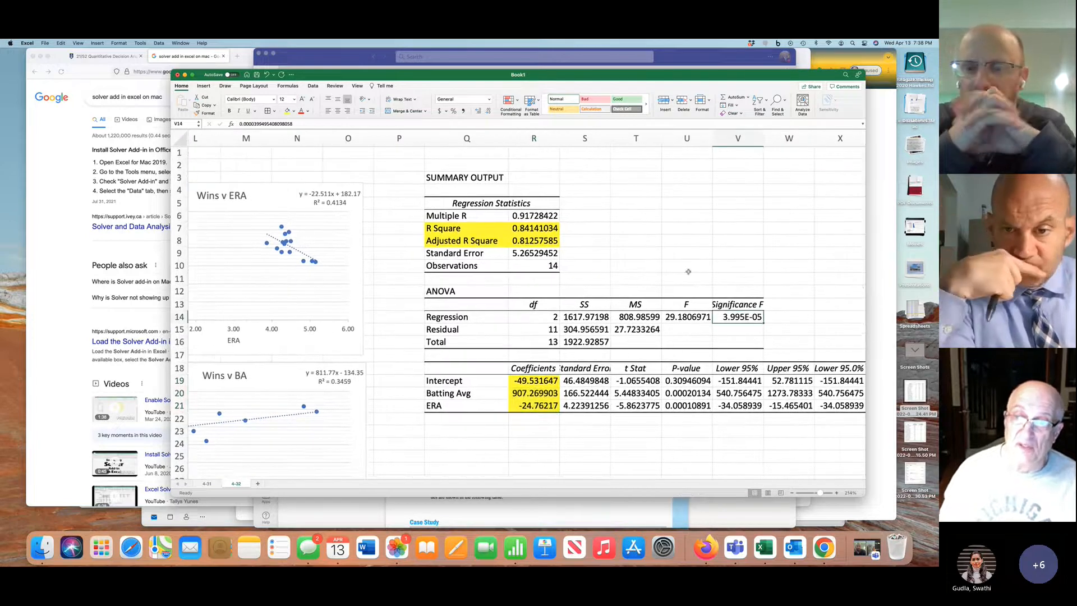
{"action": "left_click", "coordinate": [287, 111]}
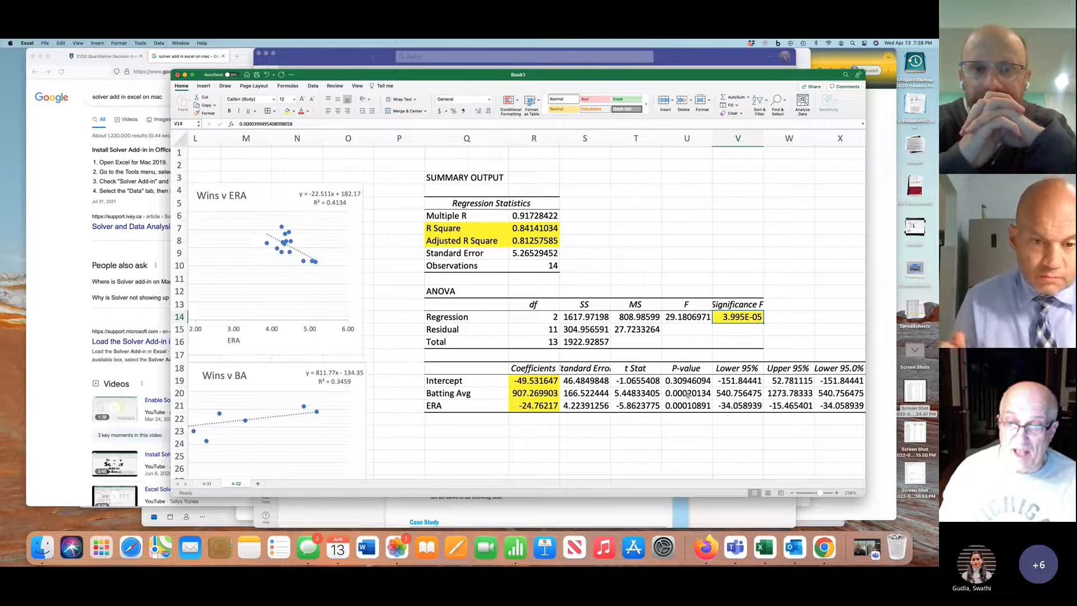
{"action": "left_click_drag", "start_coordinate": [688, 395], "coordinate": [687, 404]}
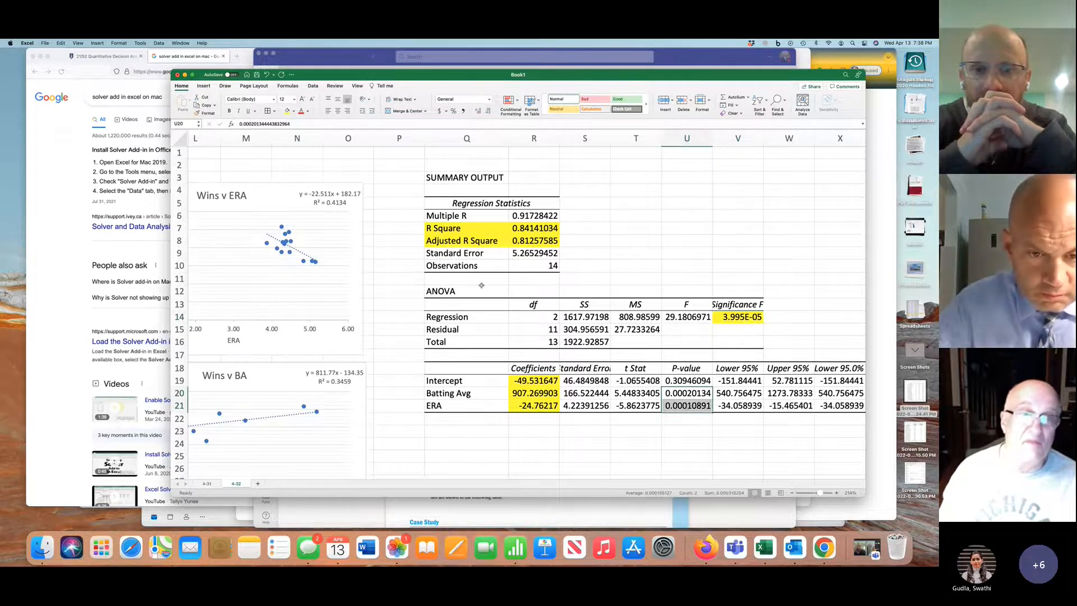
{"action": "left_click", "coordinate": [287, 111]}
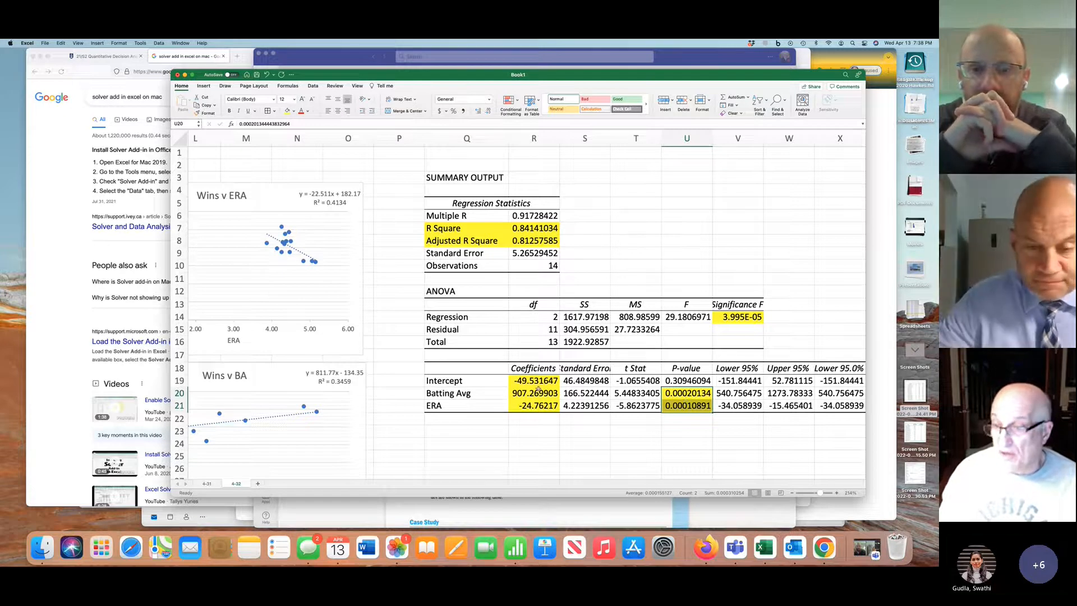
Format the Significance F value in V14 as a number with six decimal places
{"action": "left_click", "coordinate": [750, 318]}
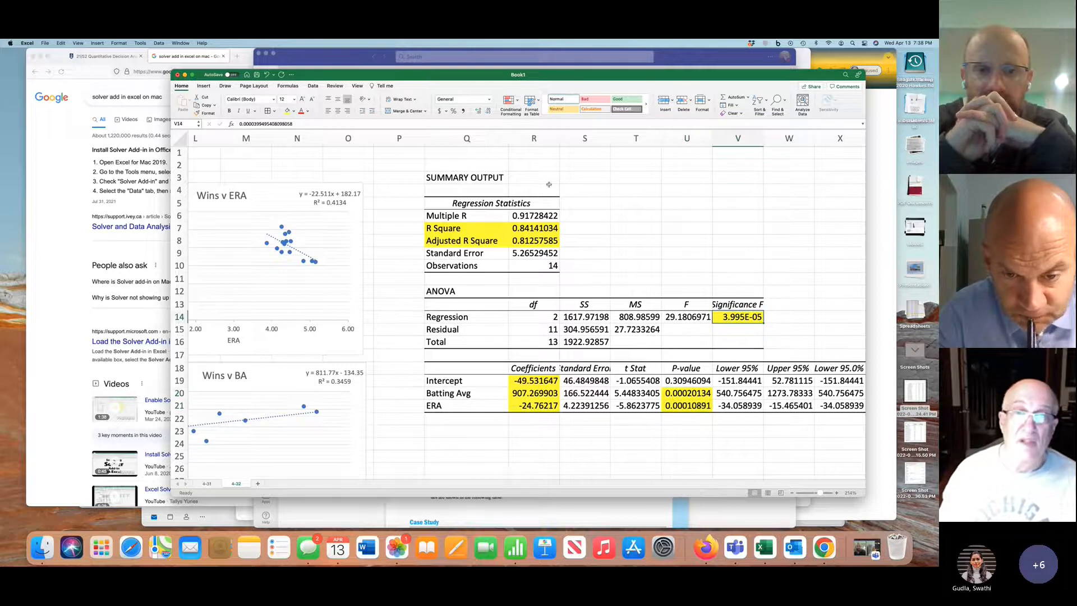
{"action": "left_click", "coordinate": [489, 99]}
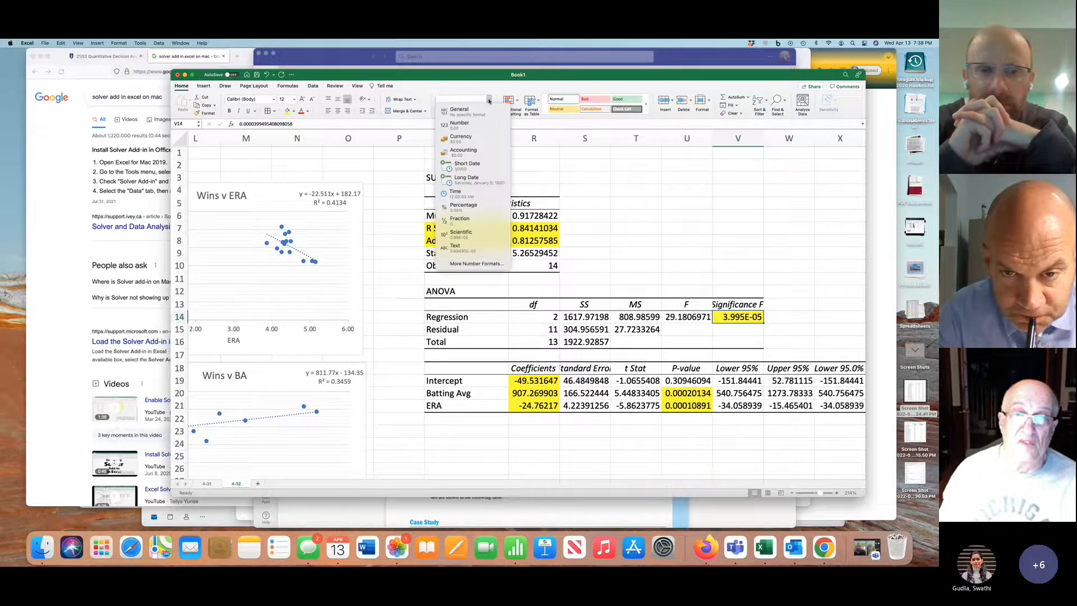
{"action": "left_click", "coordinate": [470, 124]}
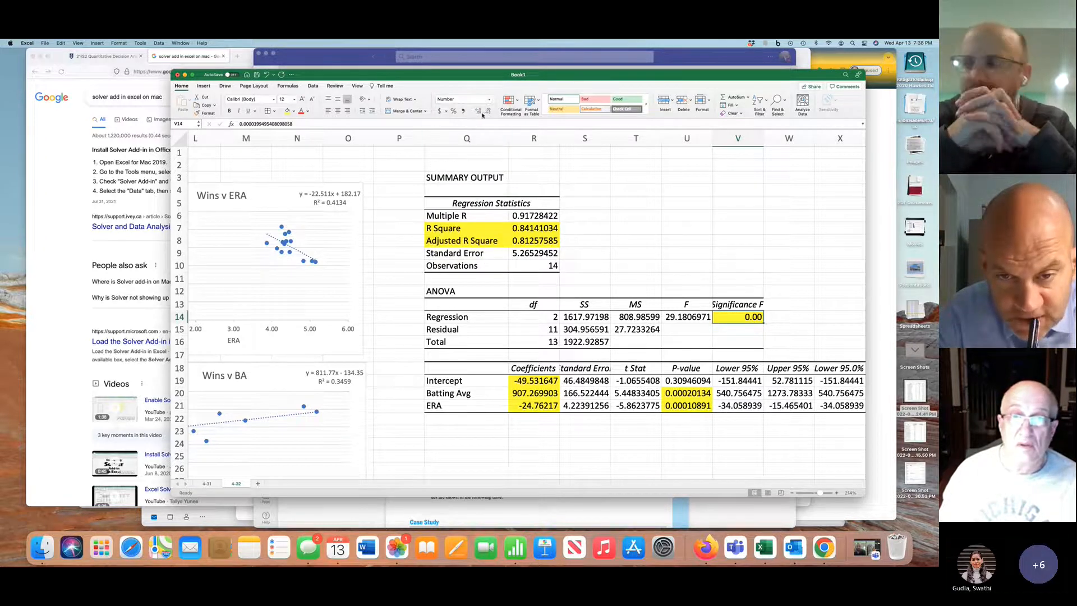
{"action": "left_click", "coordinate": [478, 111]}
{"action": "left_click", "coordinate": [479, 111]}
{"action": "left_click", "coordinate": [478, 111]}
{"action": "left_click", "coordinate": [478, 111]}
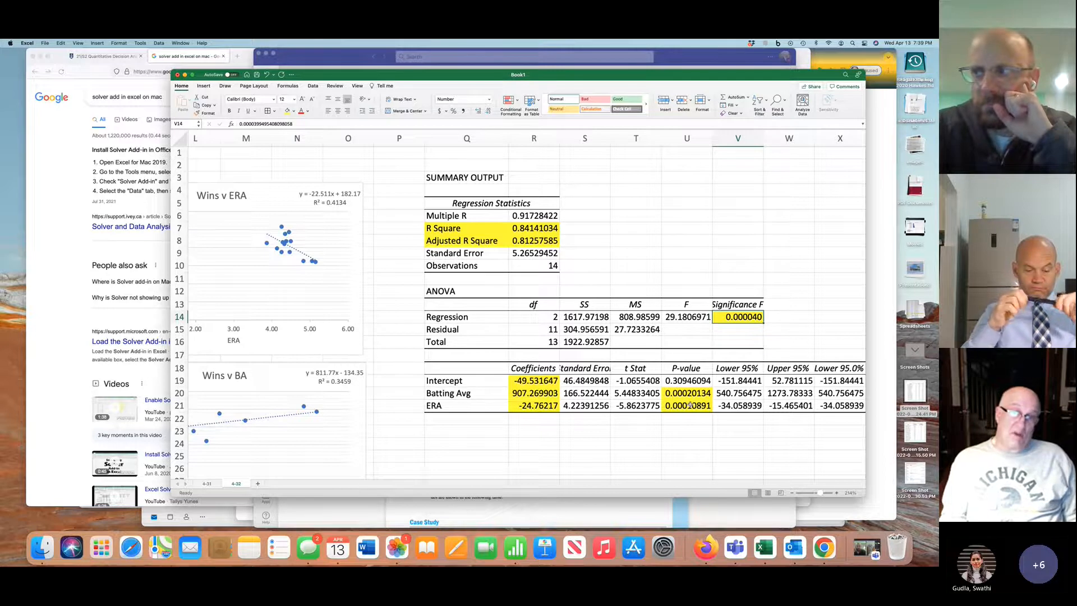
Copy the Batting Avg, ERA and Wins table, including its headers, to a new table starting at cell G34
{"action": "scroll", "coordinate": [689, 404], "scroll_direction": "left", "scroll_amount": 5}
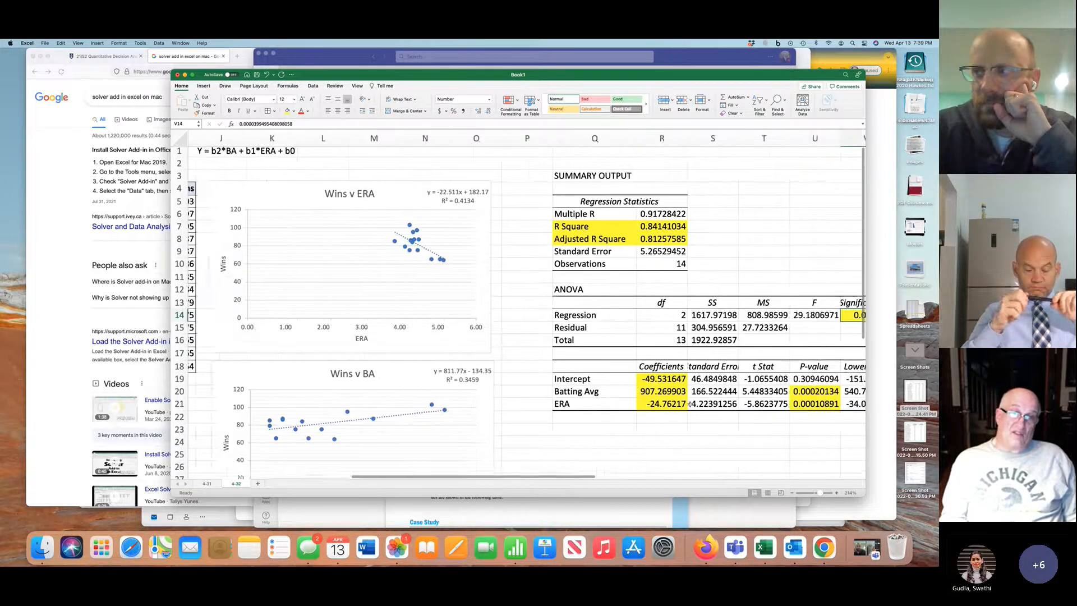
{"action": "scroll", "coordinate": [689, 404], "scroll_direction": "right", "scroll_amount": 3}
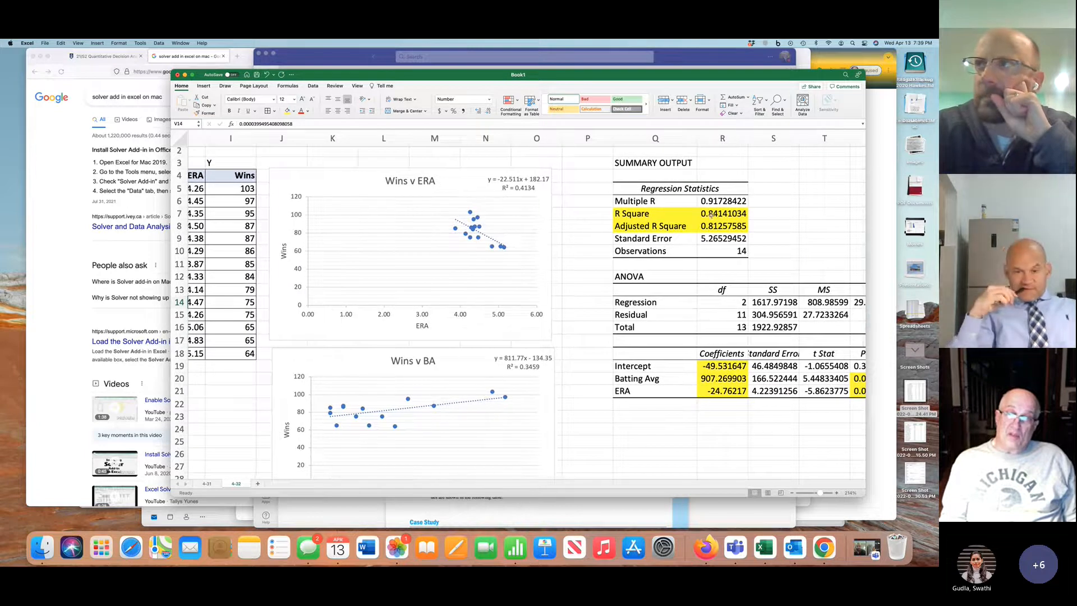
{"action": "scroll", "coordinate": [685, 278], "scroll_direction": "right", "scroll_amount": 3}
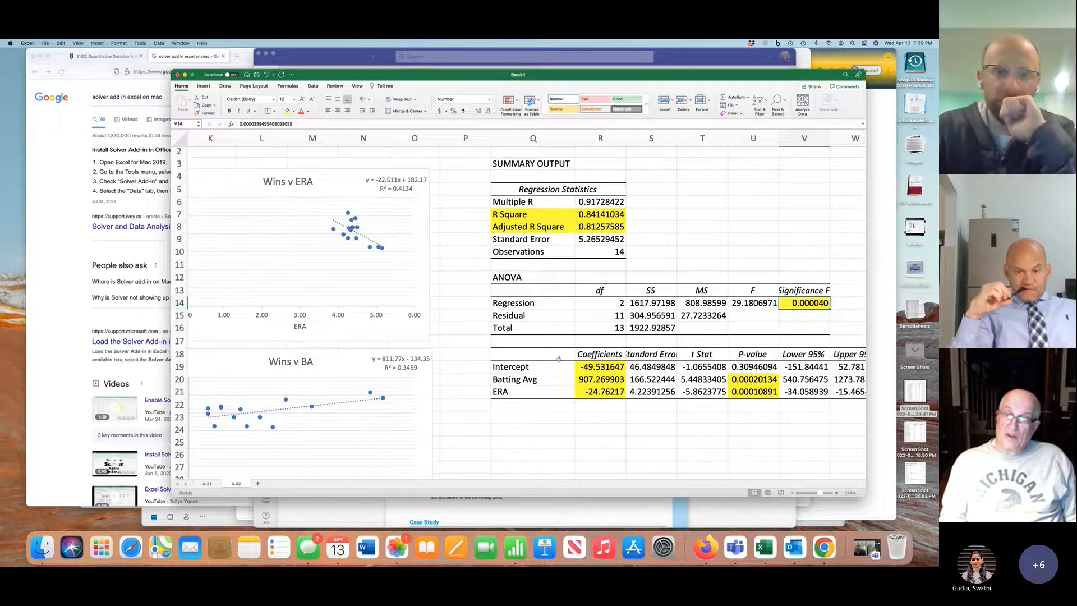
{"action": "scroll", "coordinate": [550, 382], "scroll_direction": "down", "scroll_amount": 3}
{"action": "scroll", "coordinate": [550, 382], "scroll_direction": "left", "scroll_amount": 7}
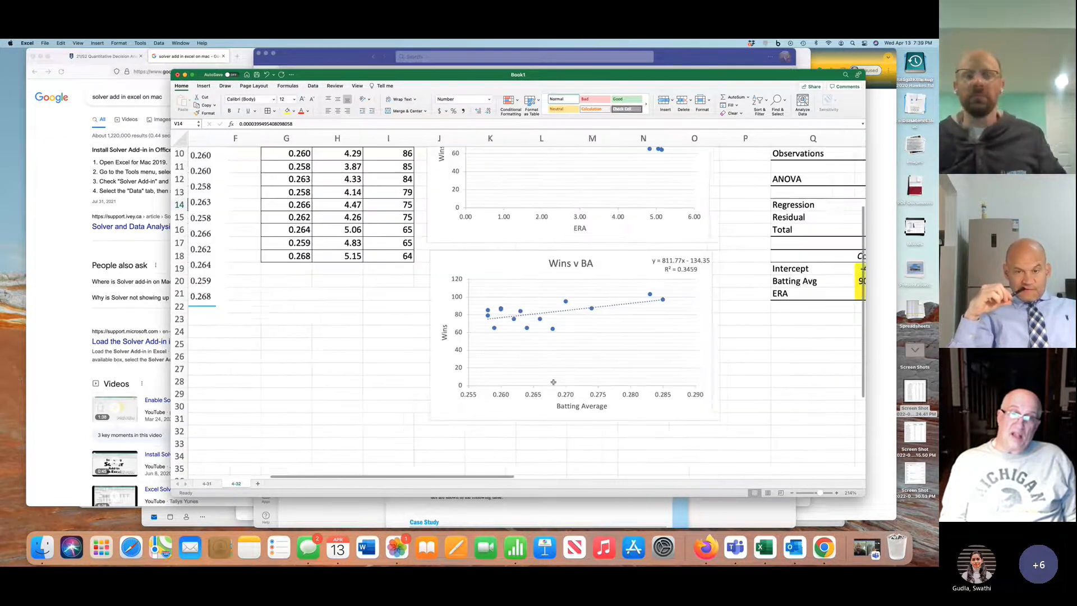
{"action": "scroll", "coordinate": [553, 382], "scroll_direction": "up", "scroll_amount": 5}
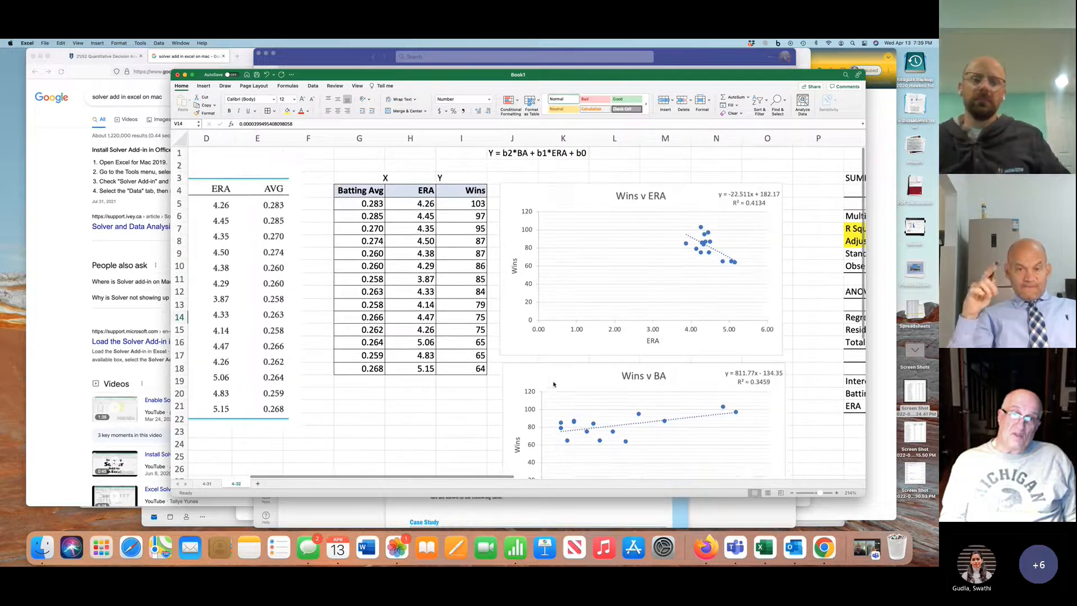
{"action": "mouse_move", "coordinate": [359, 190]}
{"action": "left_mouse_down"}
{"action": "mouse_move", "coordinate": [459, 291]}
{"action": "mouse_move", "coordinate": [458, 364]}
{"action": "left_mouse_up"}
{"action": "key", "text": "super+c"}
{"action": "scroll", "coordinate": [446, 427], "scroll_direction": "down", "scroll_amount": 5}
{"action": "scroll", "coordinate": [446, 426], "scroll_direction": "down", "scroll_amount": 1}
{"action": "left_click", "coordinate": [367, 336]}
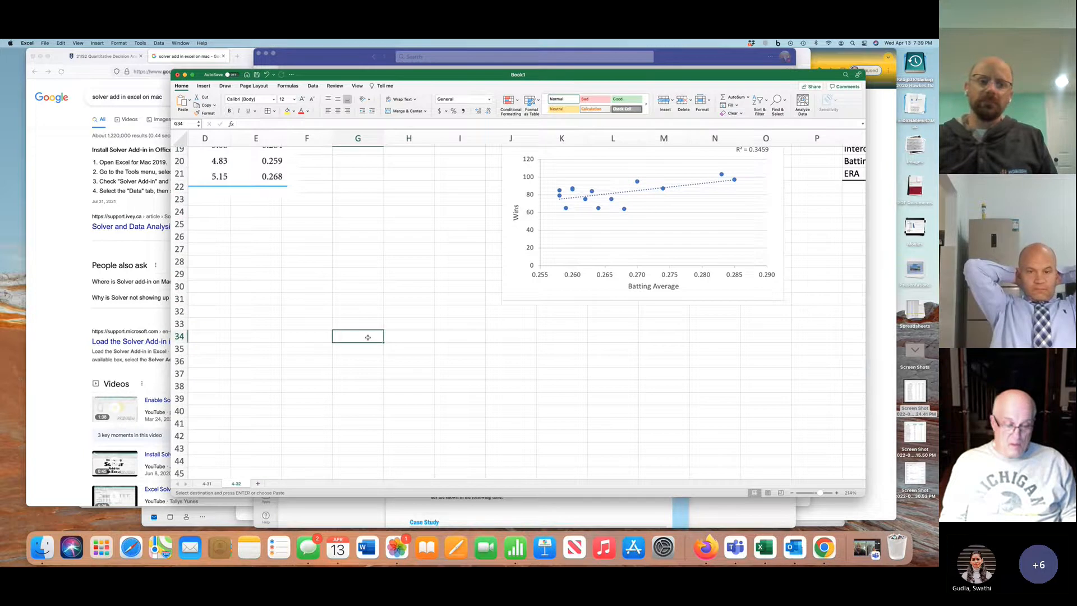
{"action": "key", "text": "super+v"}
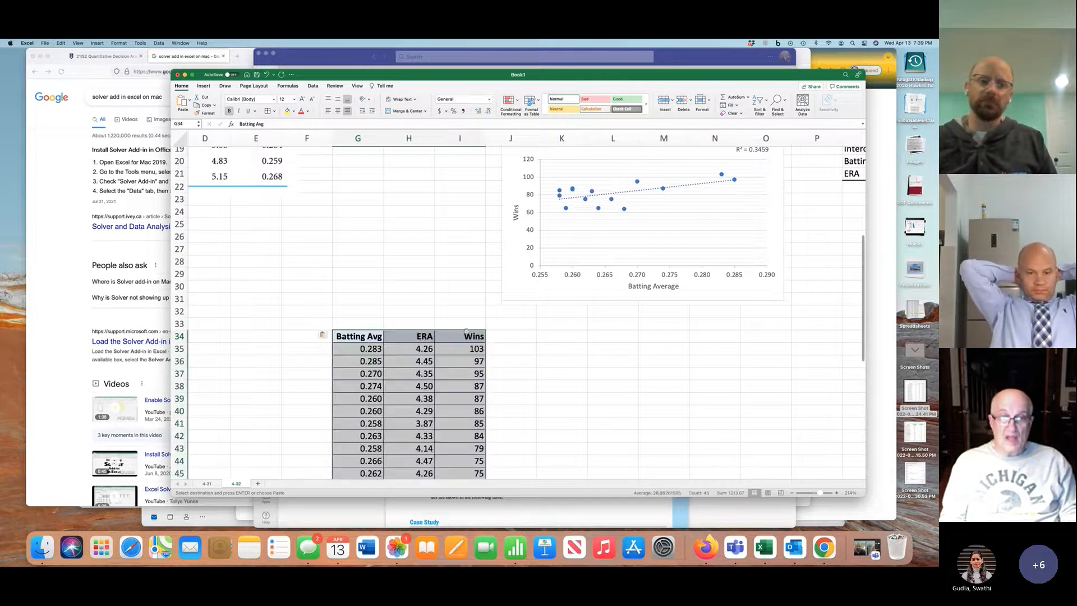
Copy the new table's Wins column, I34:I48, to column K starting at K34
{"action": "left_click_drag", "start_coordinate": [464, 336], "coordinate": [467, 436]}
{"action": "key", "text": "super+c"}
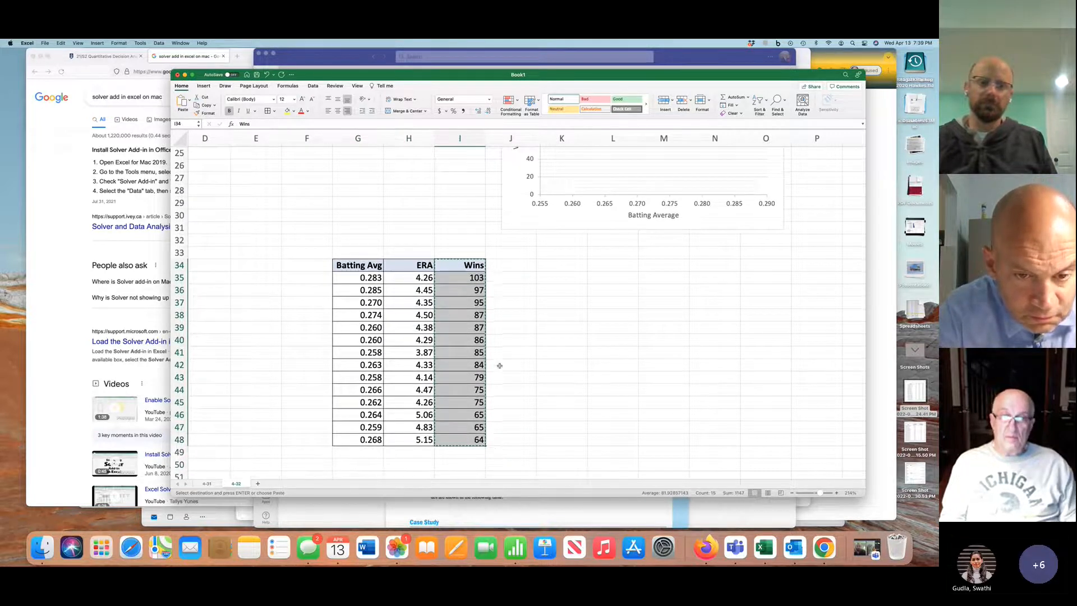
{"action": "left_click", "coordinate": [568, 268]}
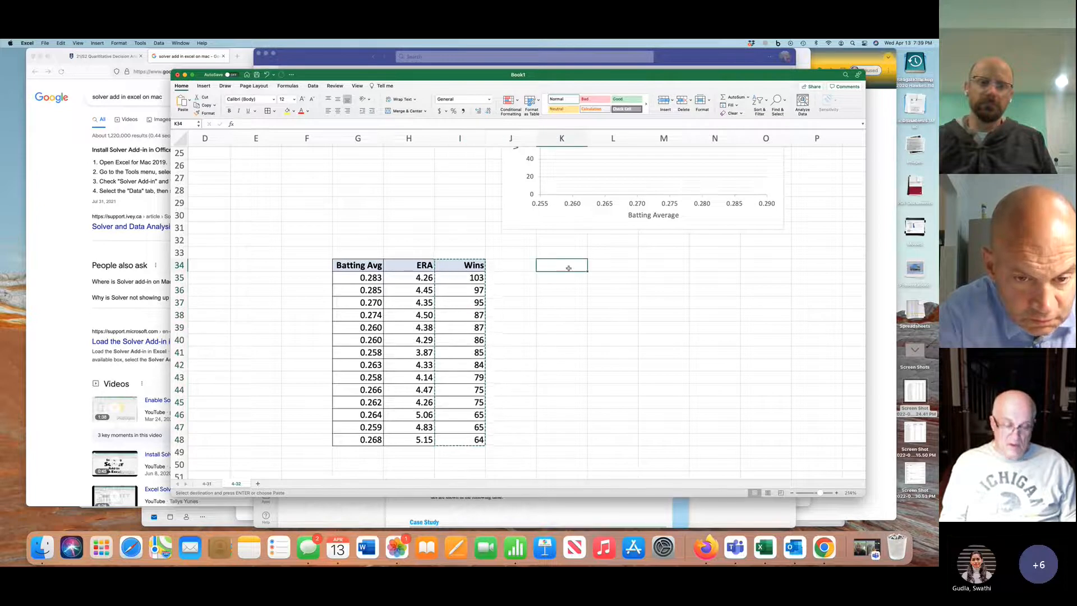
{"action": "key", "text": "super+v"}
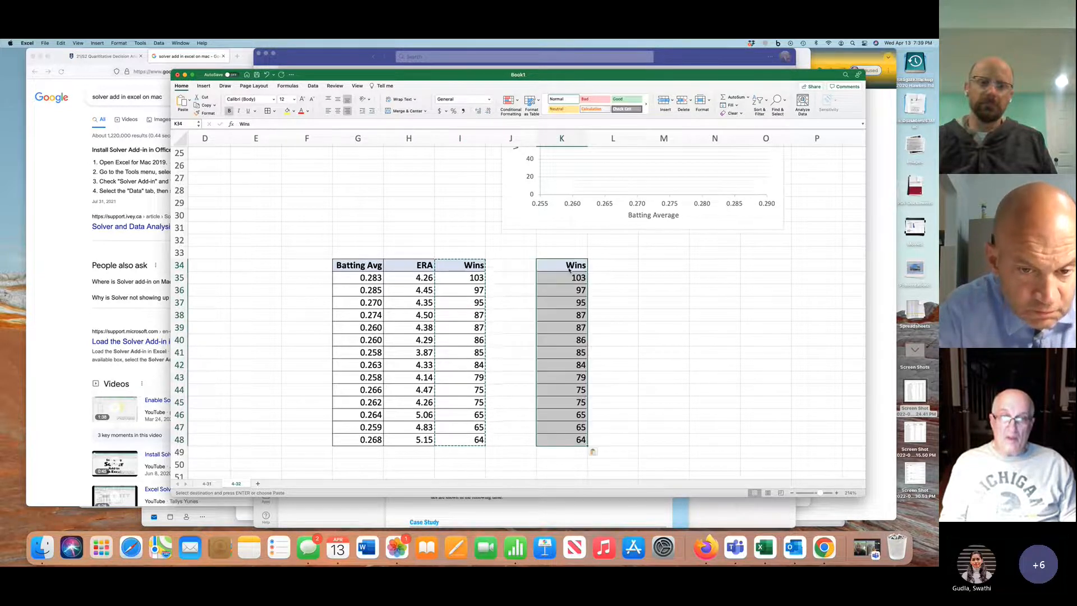
Replace the Wins header in I34 with BA^2
{"action": "left_click", "coordinate": [469, 265]}
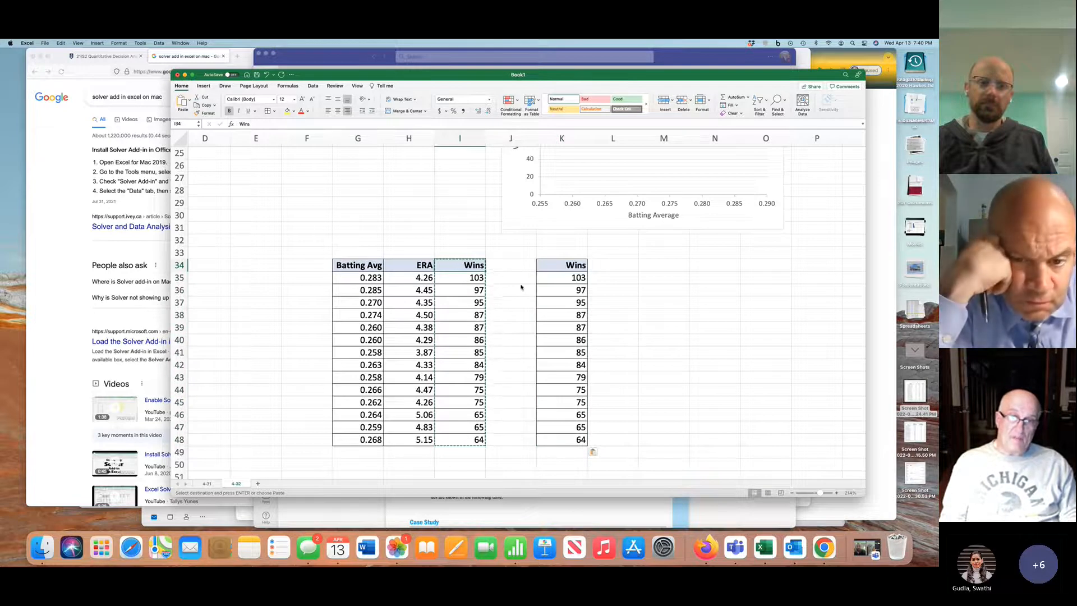
{"action": "type", "text": "B"}
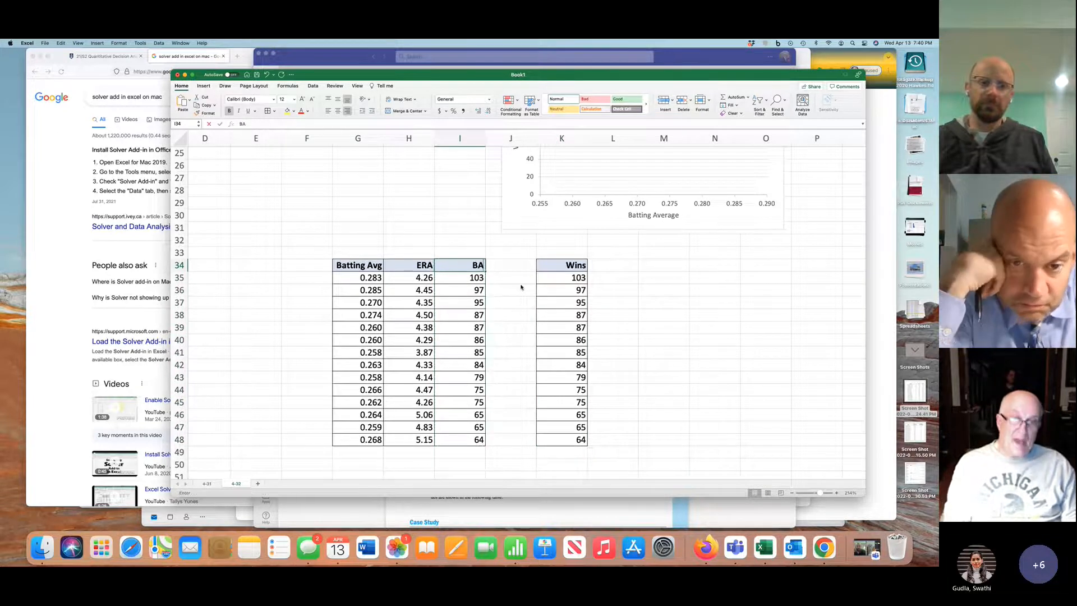
{"action": "type", "text": "A"}
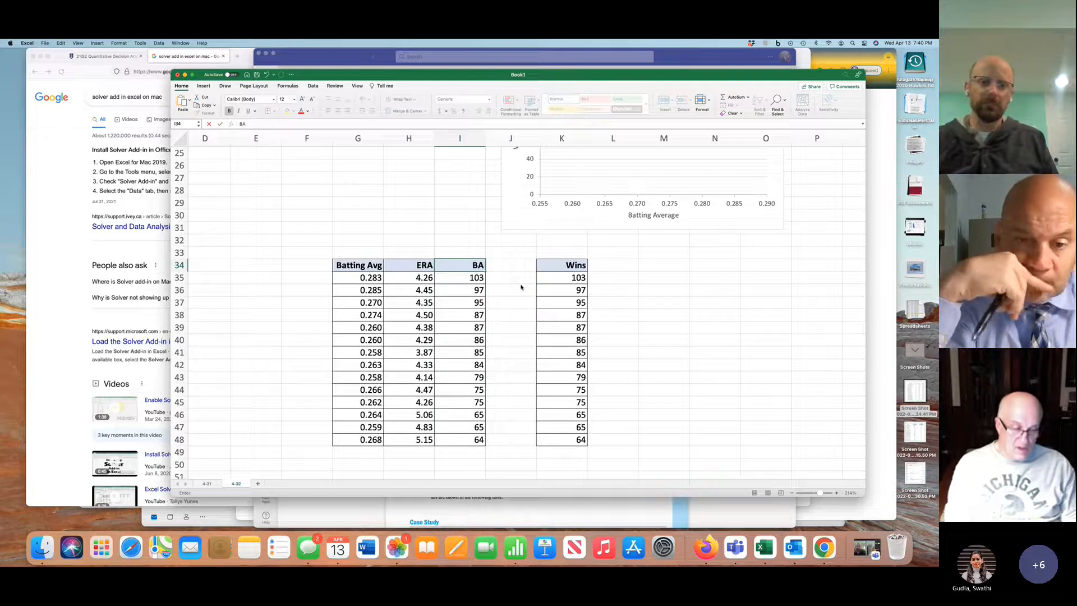
{"action": "type", "text": "^2"}
Enter the header BA*ERA in J34, between the BA^2 and Wins columns
{"action": "left_click", "coordinate": [515, 270]}
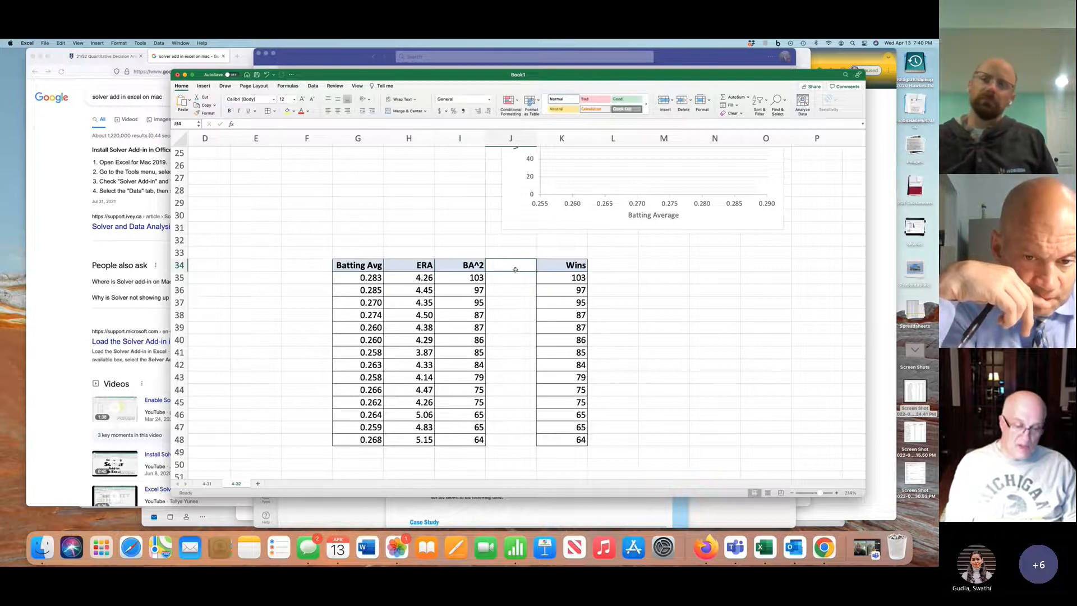
{"action": "type", "text": "BA"}
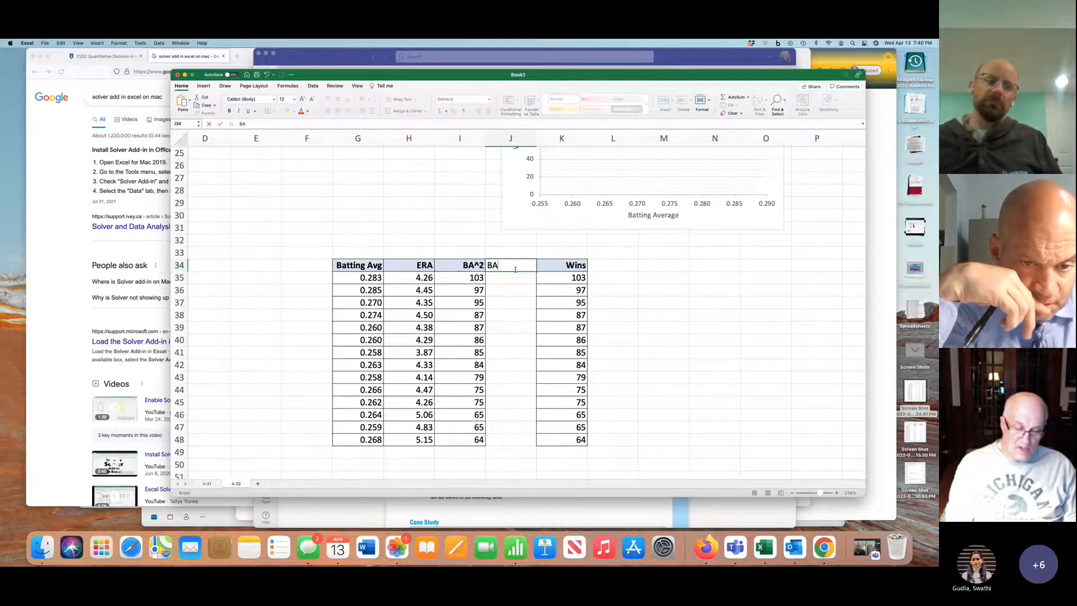
{"action": "type", "text": "*"}
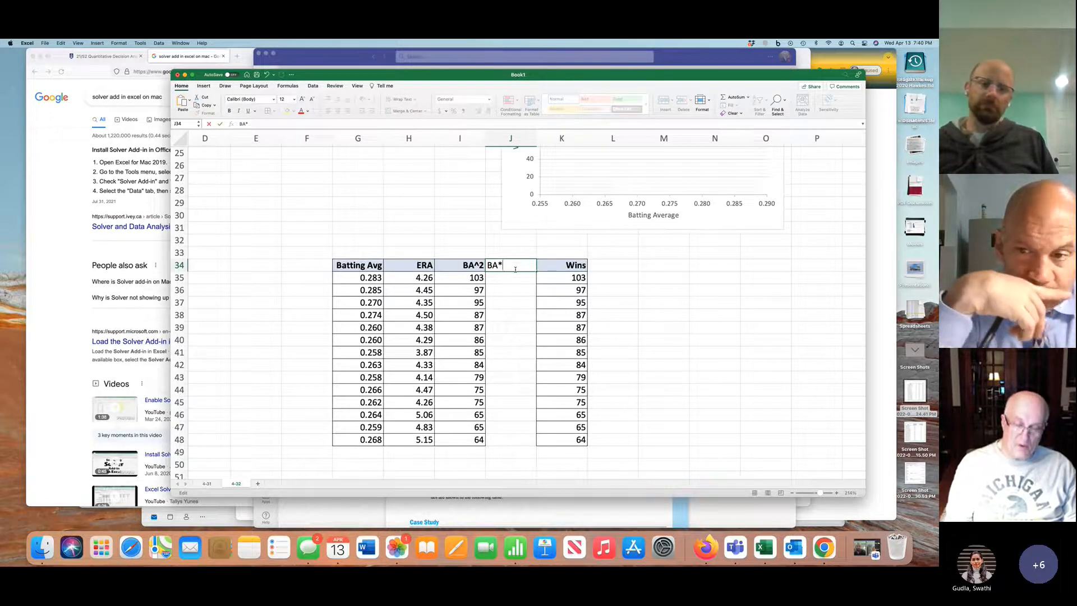
{"action": "type", "text": "ERA"}
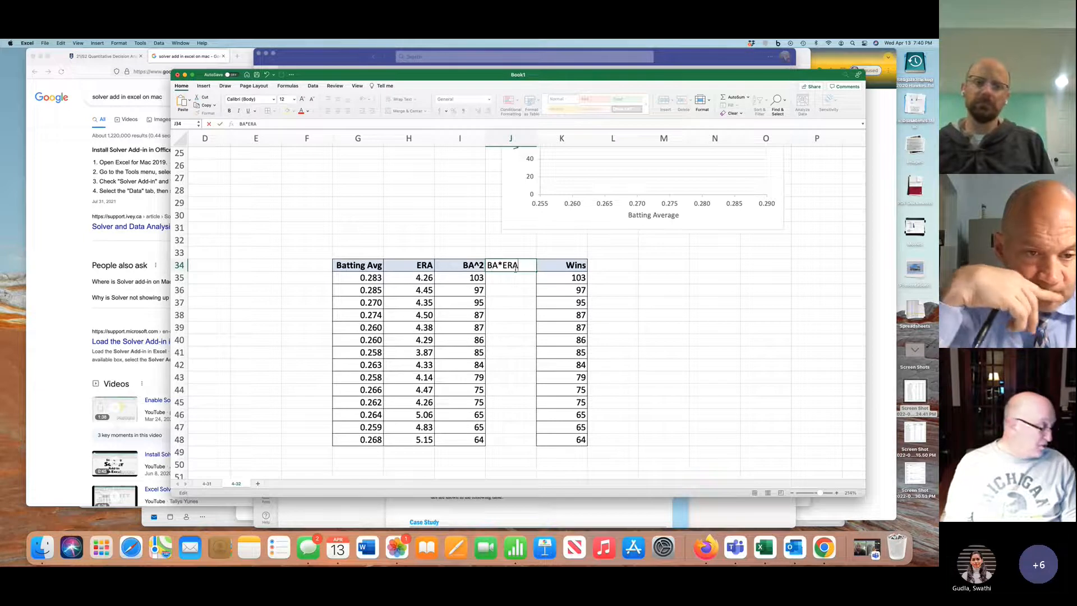
{"action": "left_click", "coordinate": [514, 289]}
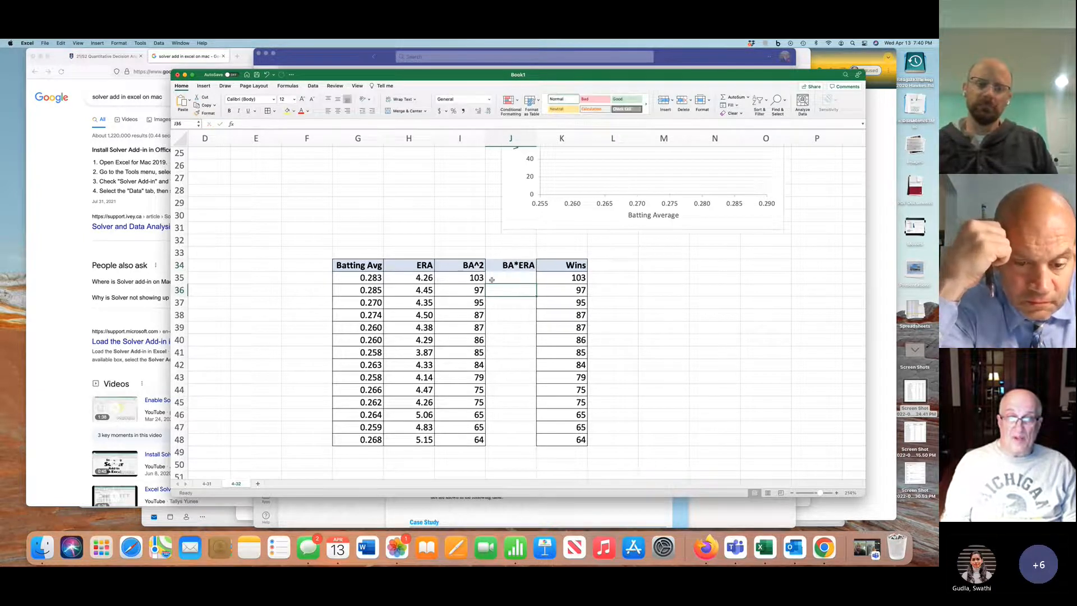
Replace the first BA^2 value in I35 with the formula =G35^2
{"action": "left_click_drag", "start_coordinate": [477, 278], "coordinate": [467, 439]}
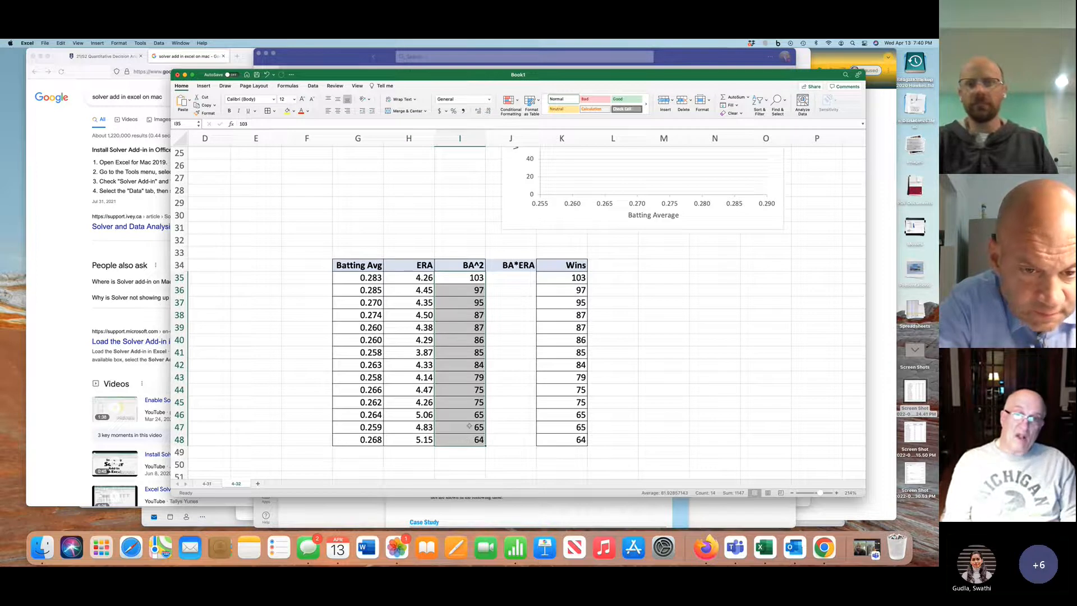
{"action": "left_click", "coordinate": [472, 277]}
{"action": "type", "text": "="}
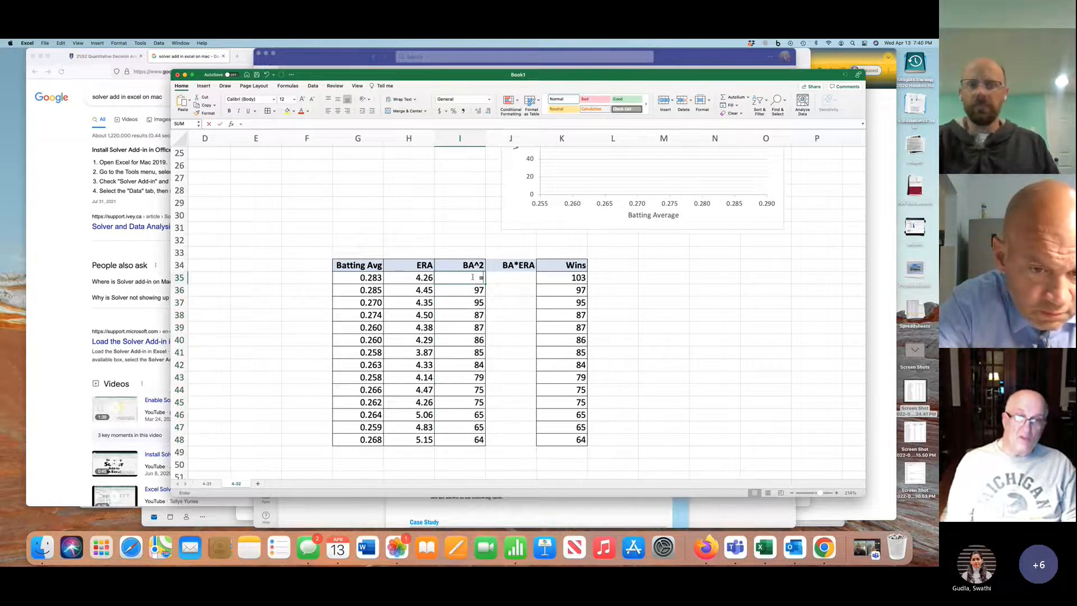
{"action": "key", "text": "Left"}
{"action": "key", "text": "Left"}
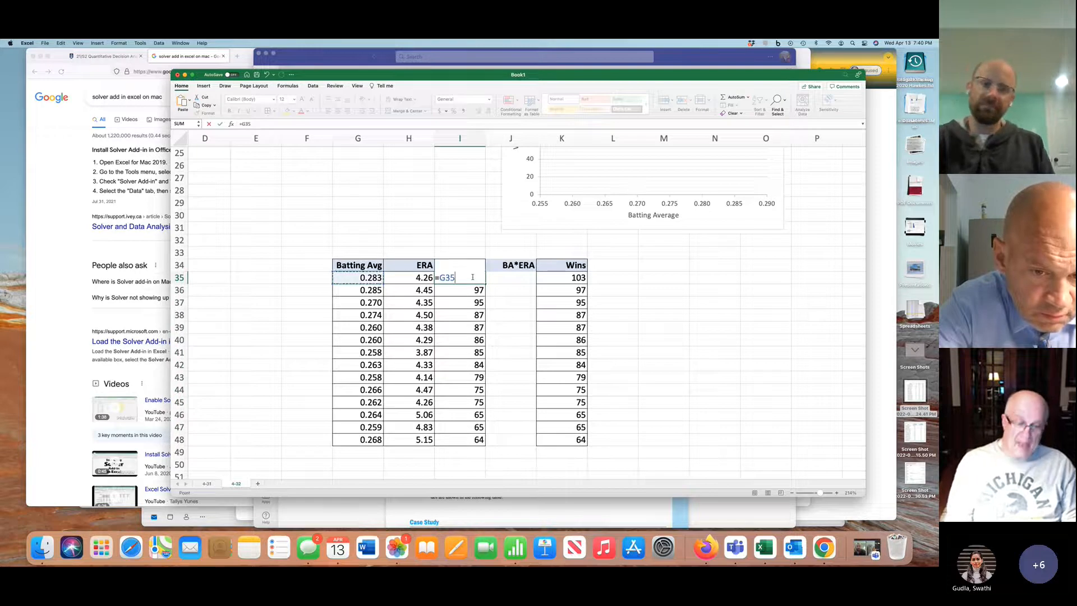
{"action": "type", "text": "^"}
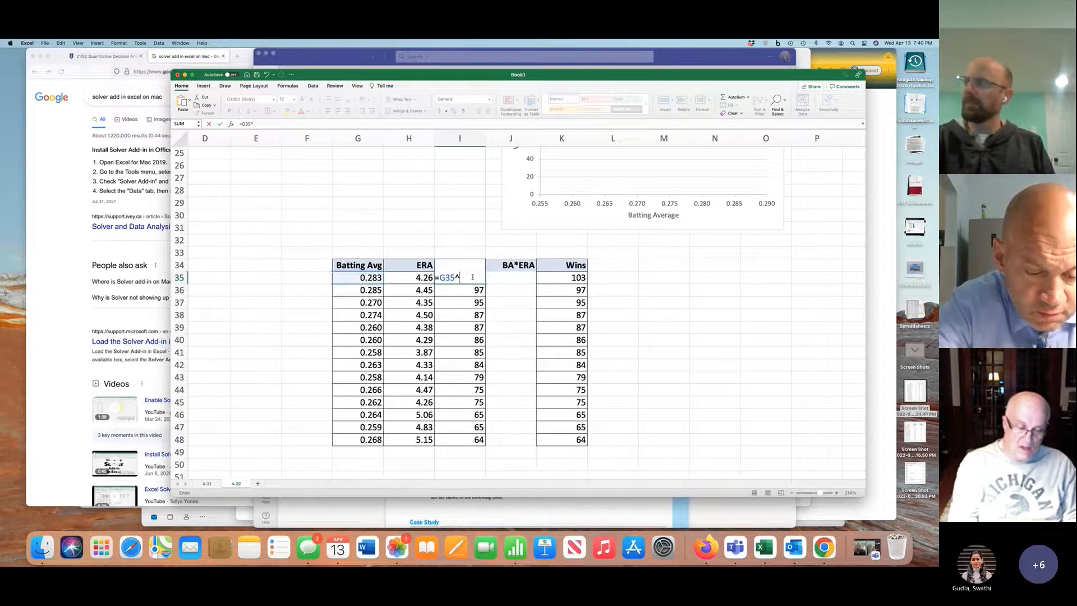
{"action": "type", "text": "2"}
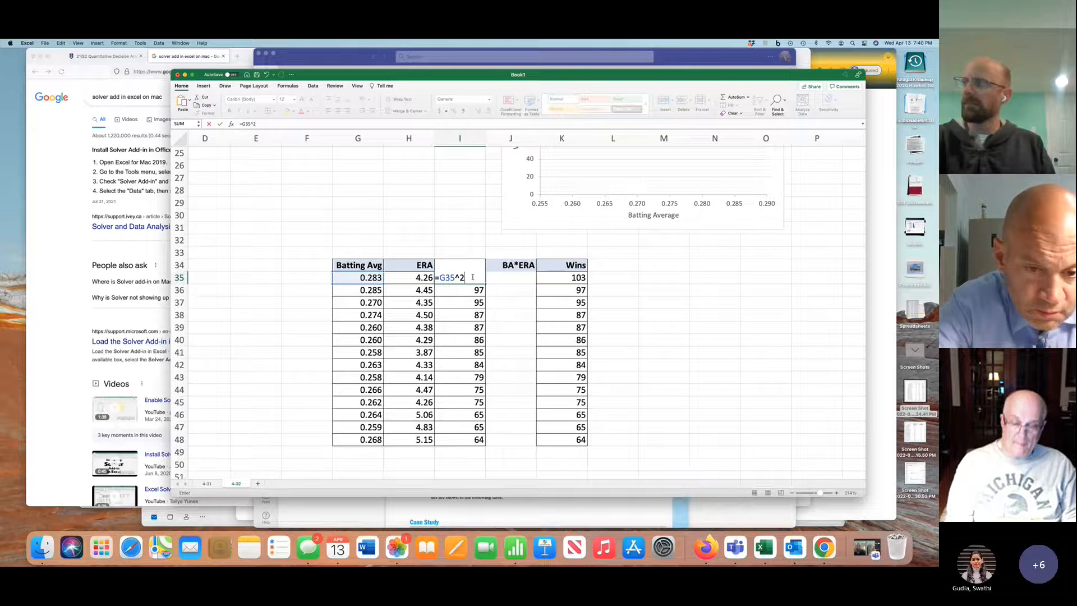
{"action": "key", "text": "Return"}
Fill the squared batting average formula down to I48 and show the column with three decimal places
{"action": "left_click", "coordinate": [483, 281]}
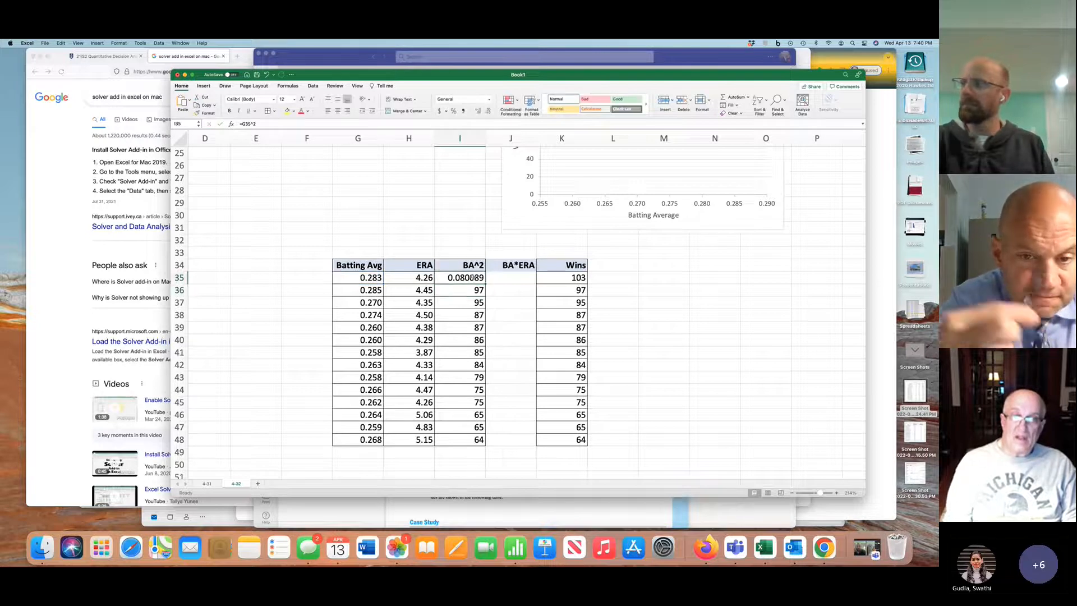
{"action": "double_click", "coordinate": [487, 283]}
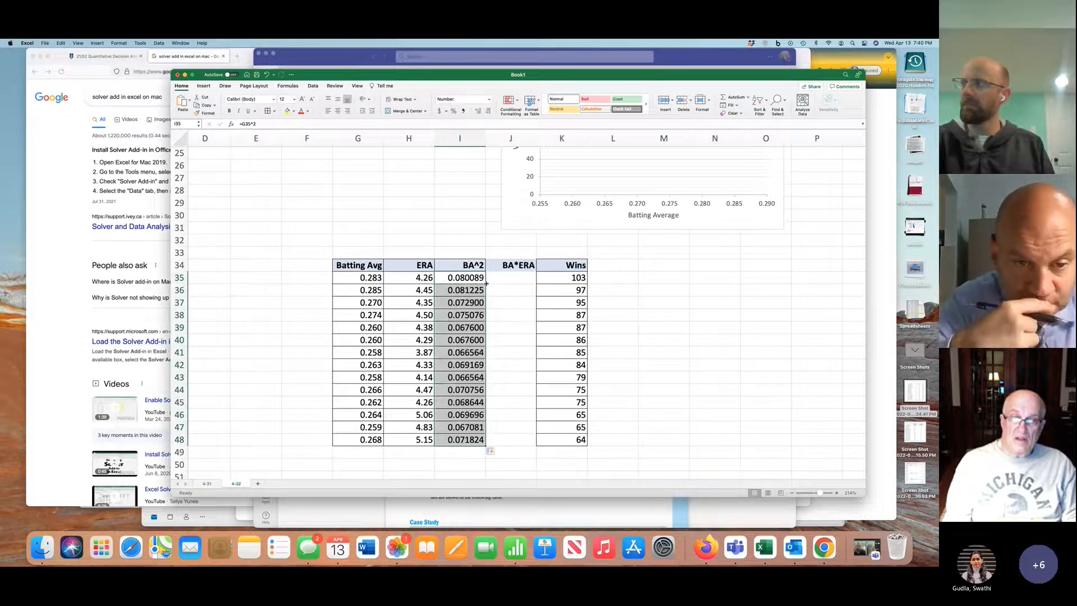
{"action": "left_click", "coordinate": [488, 112]}
{"action": "left_click", "coordinate": [488, 111]}
{"action": "left_click", "coordinate": [488, 111]}
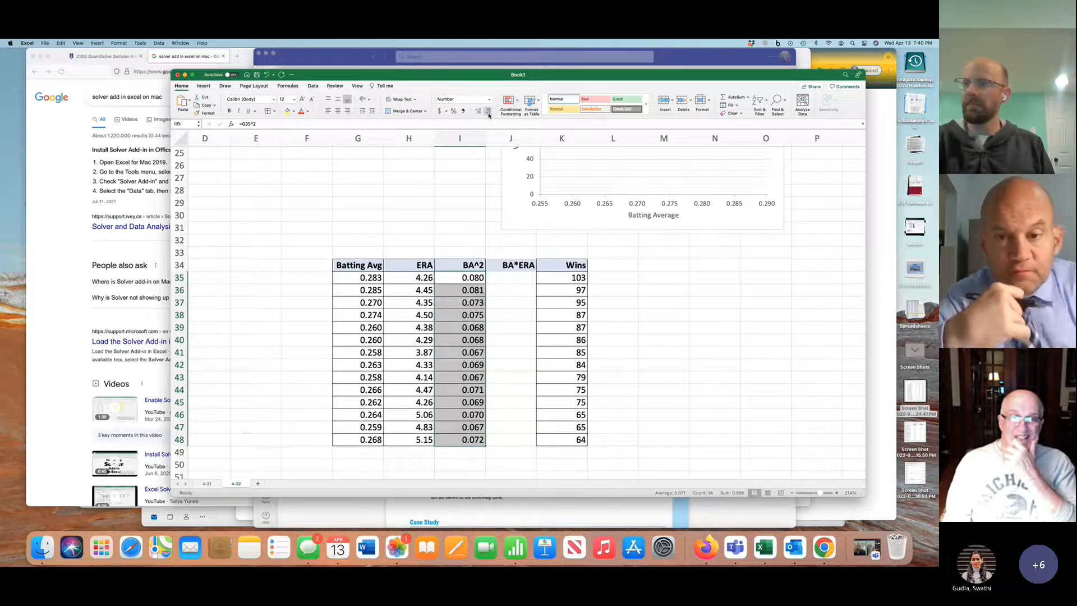
Enter the formula =G35*H35 in J35 to multiply batting average by ERA
{"action": "left_click", "coordinate": [516, 279]}
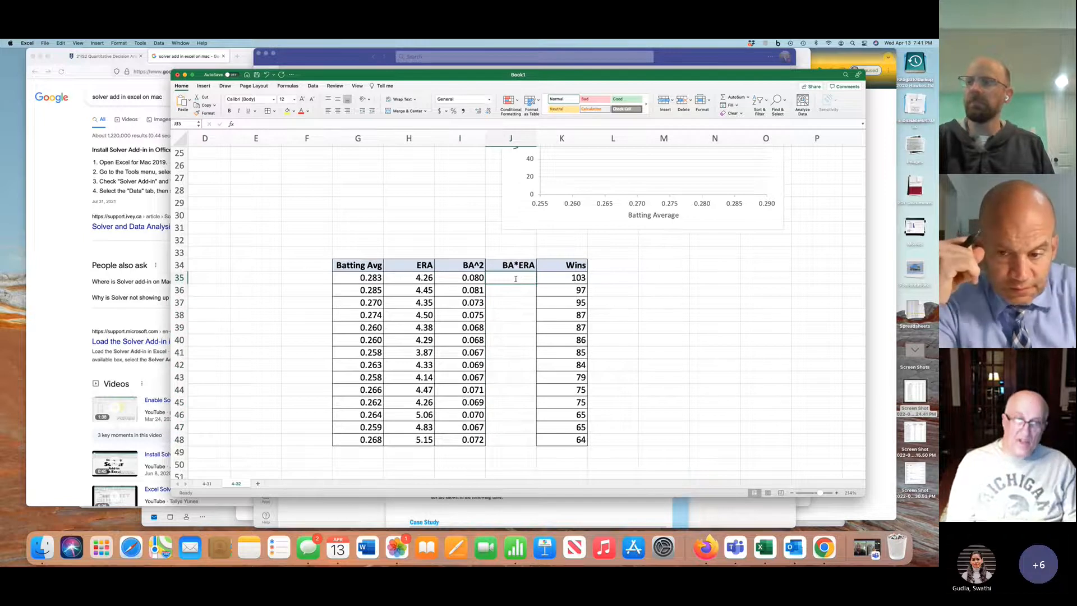
{"action": "type", "text": "="}
{"action": "left_click", "coordinate": [368, 278]}
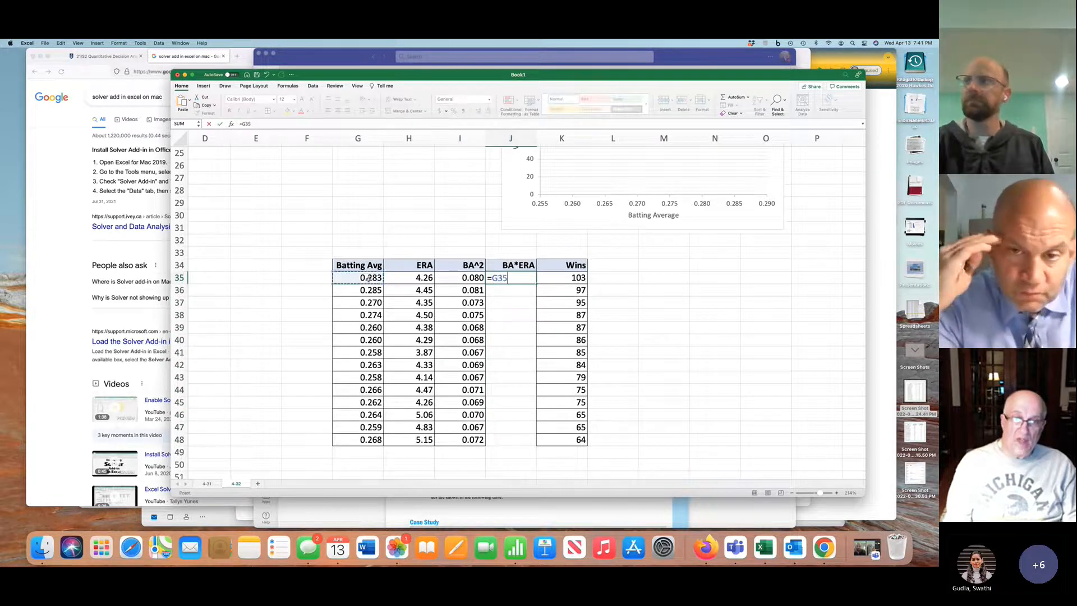
{"action": "type", "text": "*"}
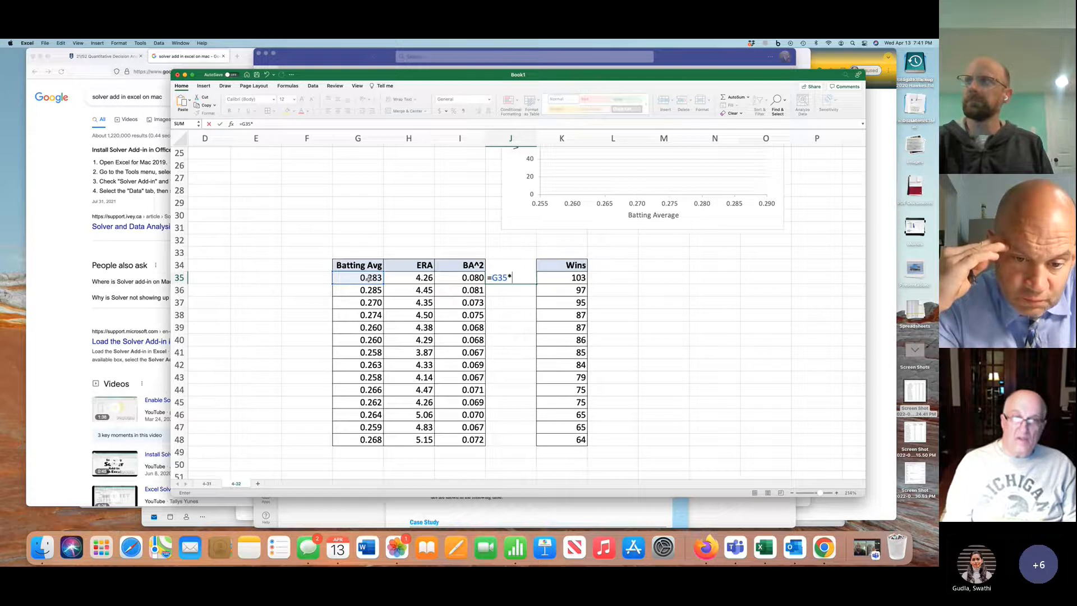
{"action": "left_click", "coordinate": [425, 277]}
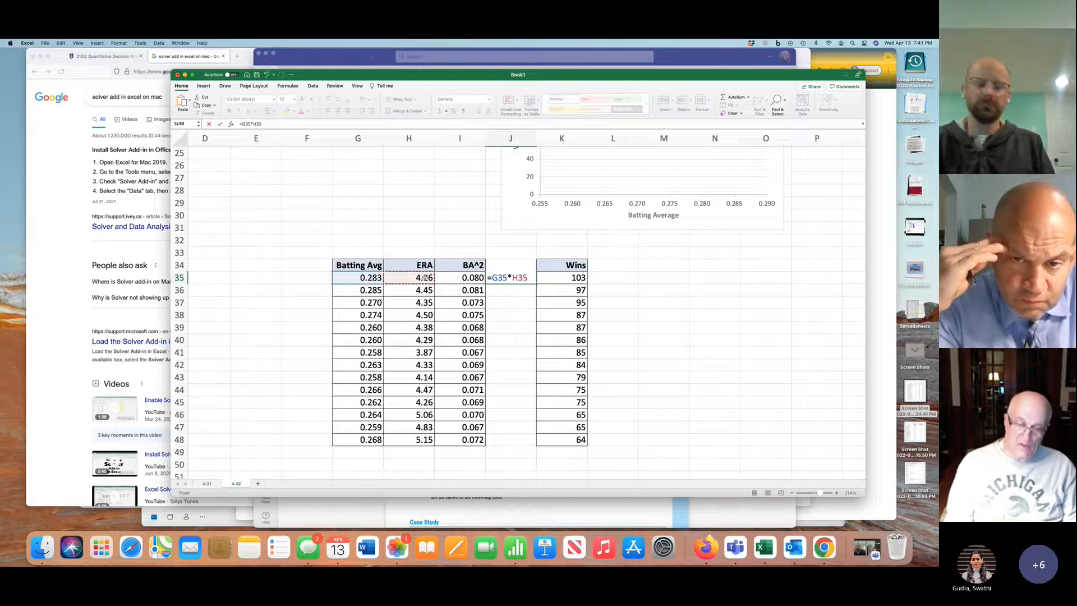
{"action": "key", "text": "Return"}
{"action": "left_click", "coordinate": [523, 279]}
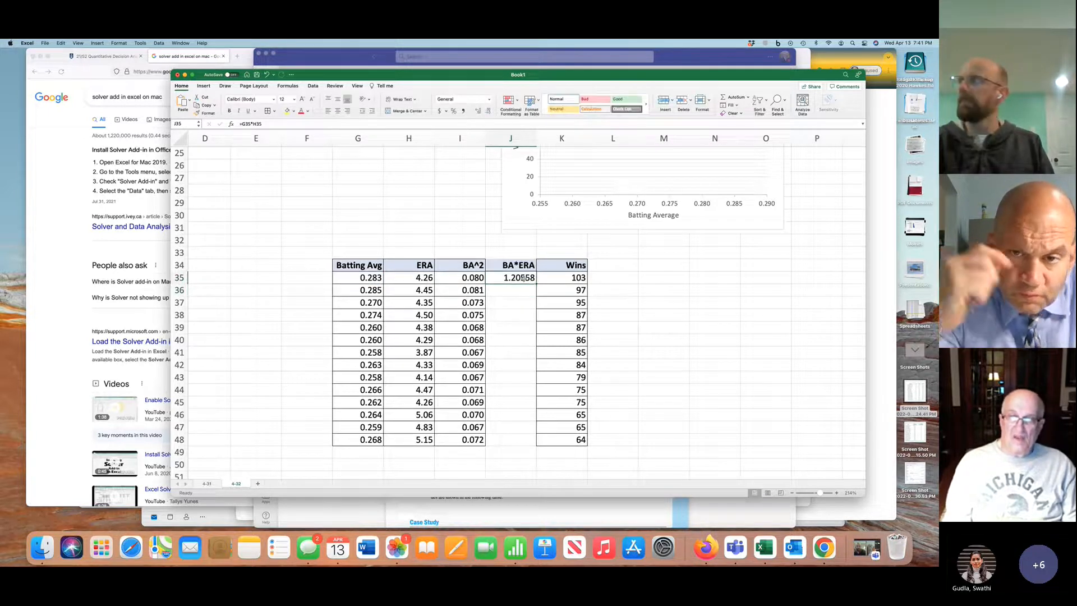
Fill the BA*ERA formula down to J48 and show the column with three decimal places
{"action": "double_click", "coordinate": [538, 284]}
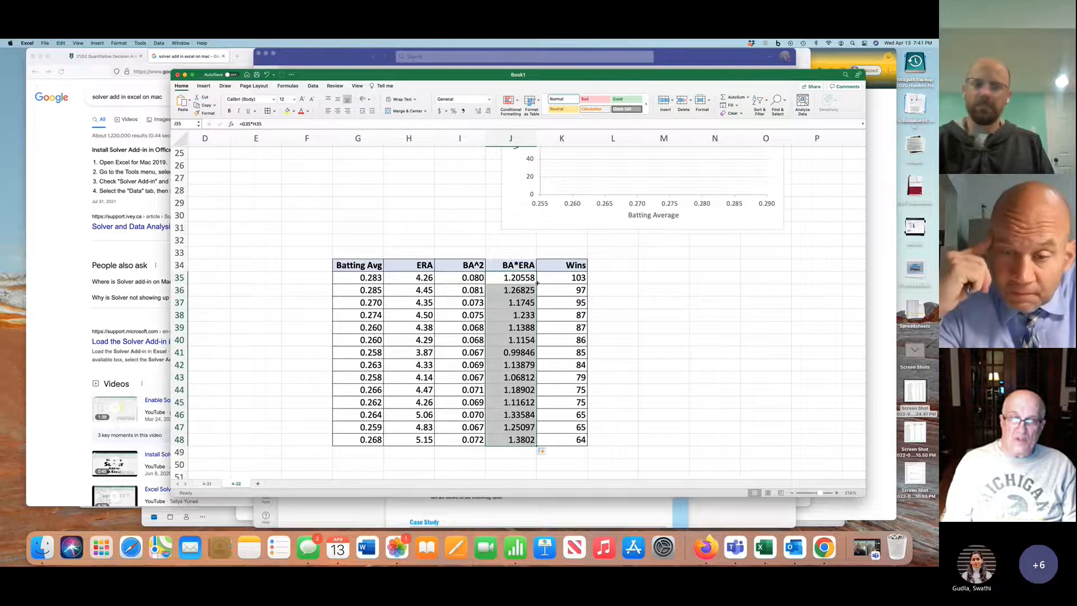
{"action": "left_click_drag", "start_coordinate": [524, 278], "coordinate": [522, 441]}
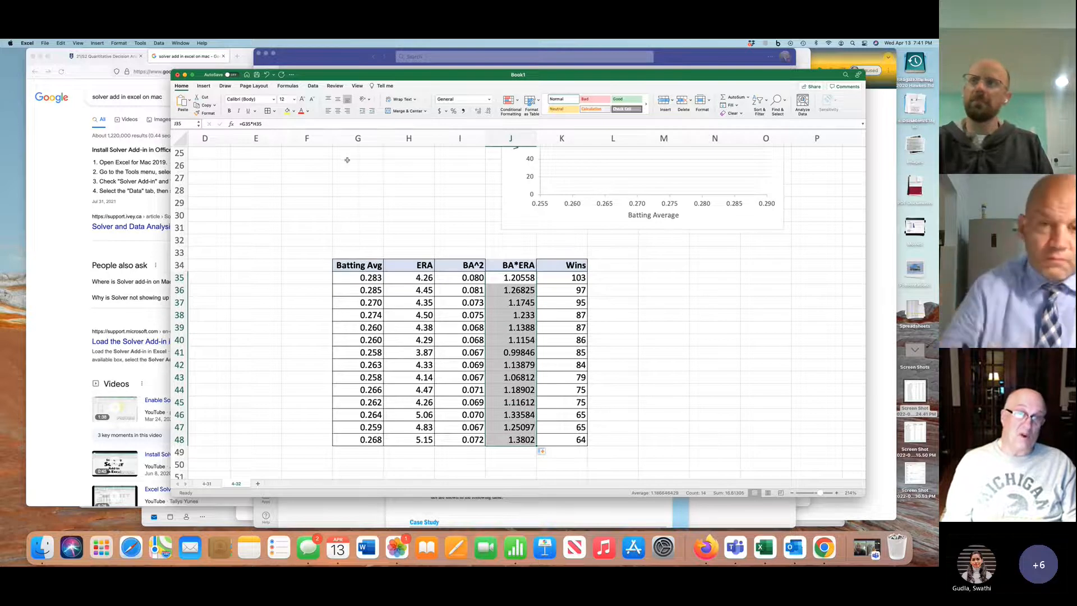
{"action": "left_click", "coordinate": [372, 111]}
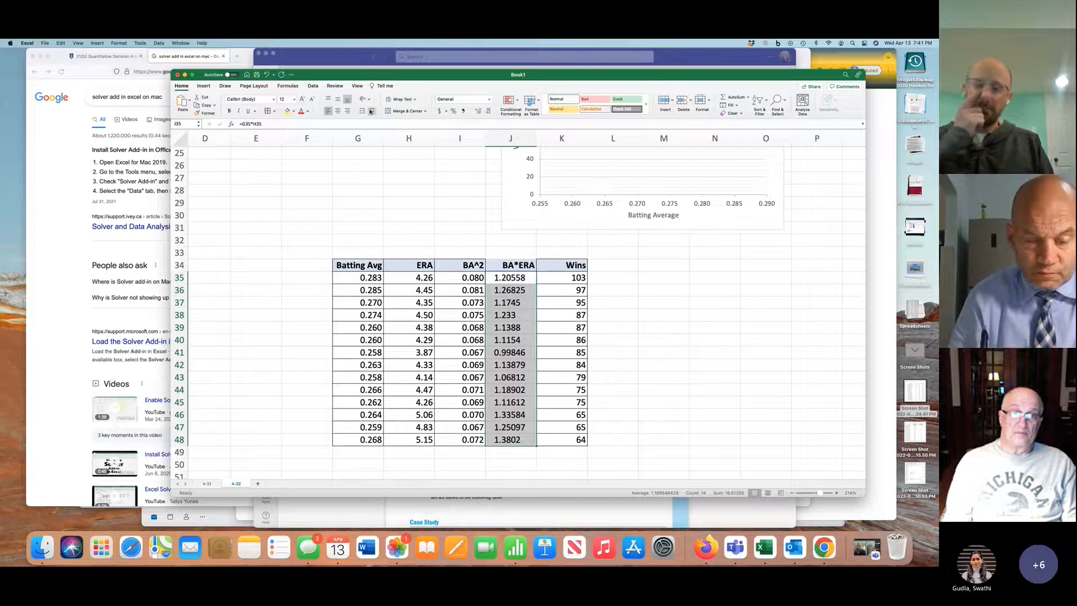
{"action": "left_click", "coordinate": [267, 74]}
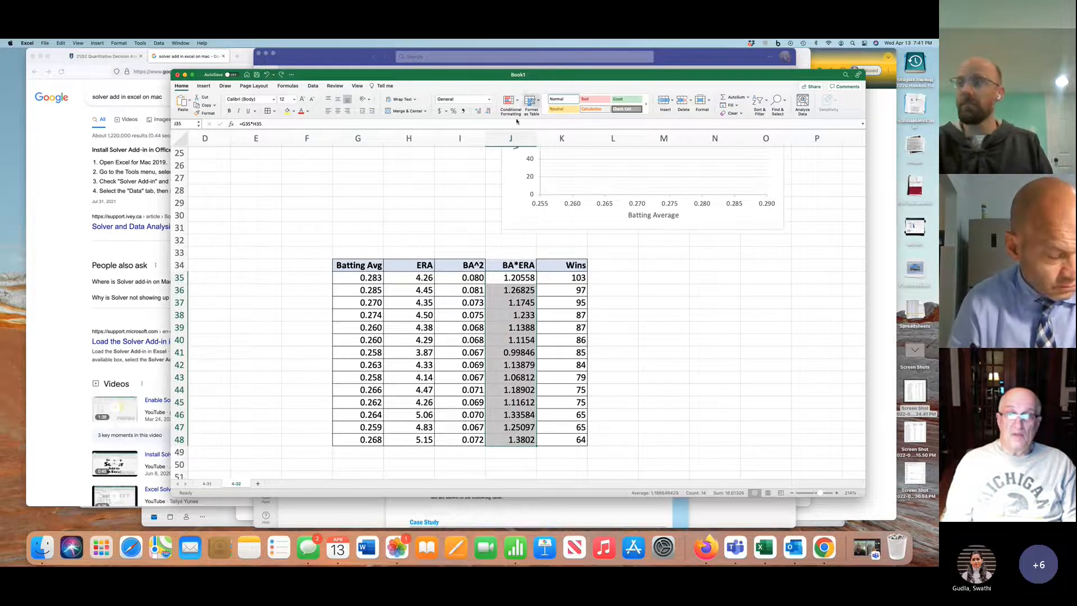
{"action": "left_click", "coordinate": [486, 112]}
{"action": "left_click", "coordinate": [486, 113]}
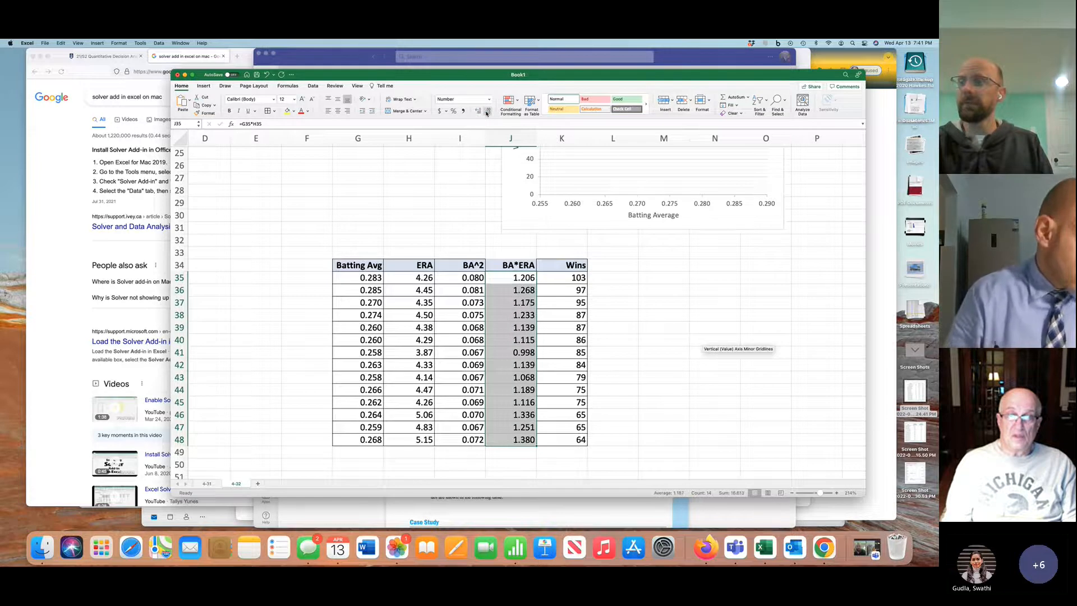
{"action": "left_click", "coordinate": [541, 327]}
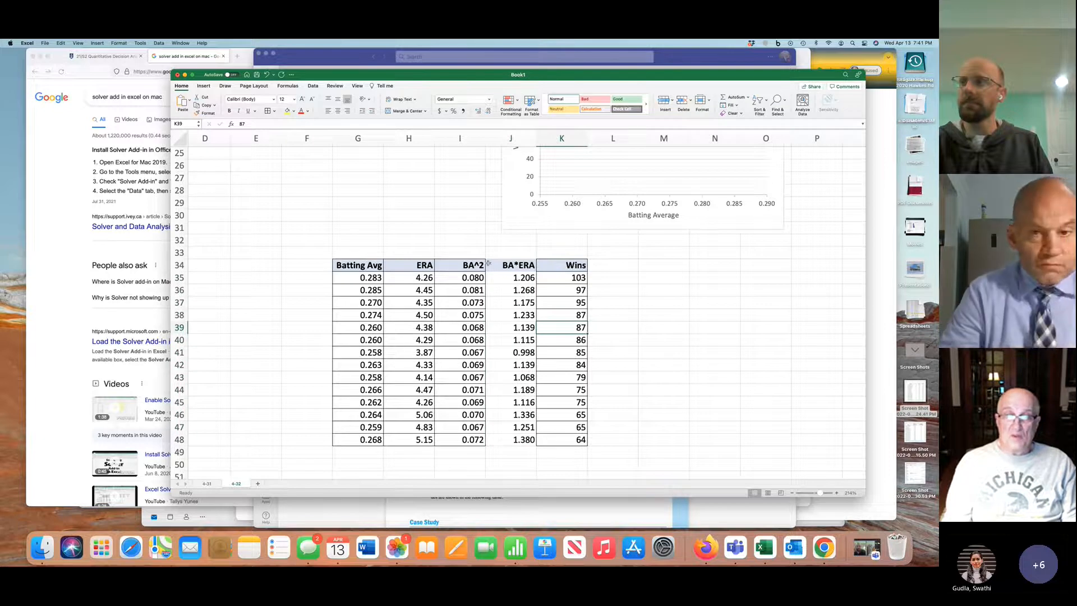
Merge and center G33:J33 above the table headers and start the model equation as Wins = b5*BA+b4*ERA+b3
{"action": "left_click_drag", "start_coordinate": [373, 252], "coordinate": [527, 254]}
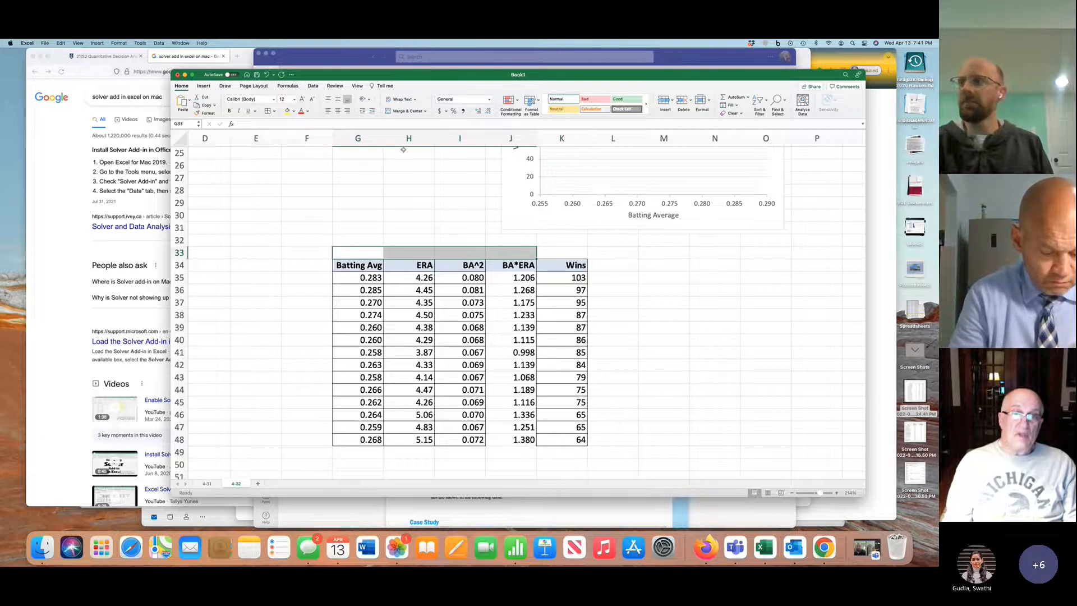
{"action": "left_click", "coordinate": [407, 111]}
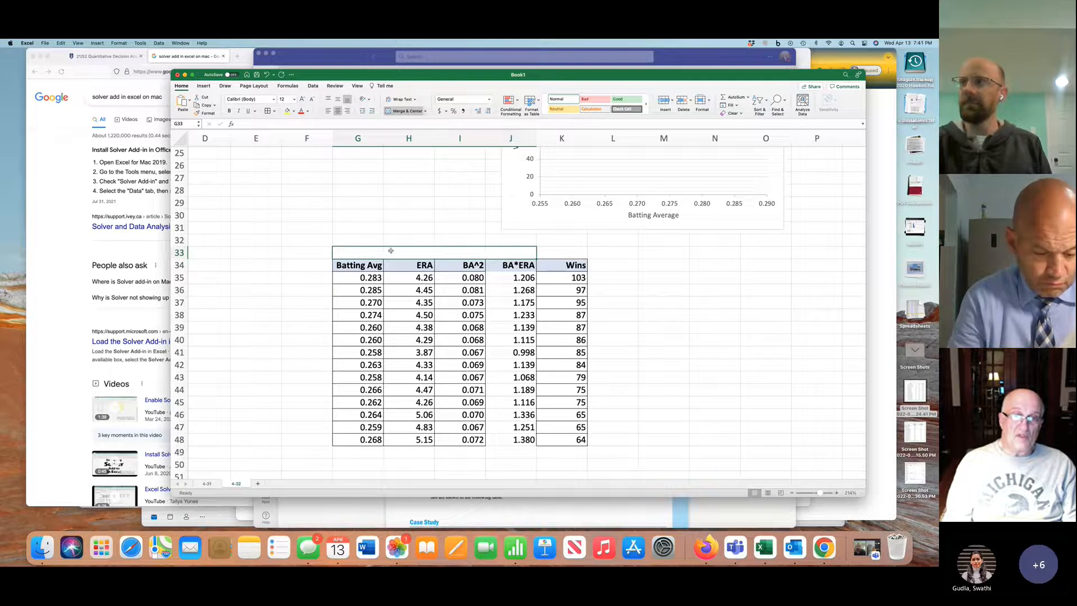
{"action": "type", "text": "Win"}
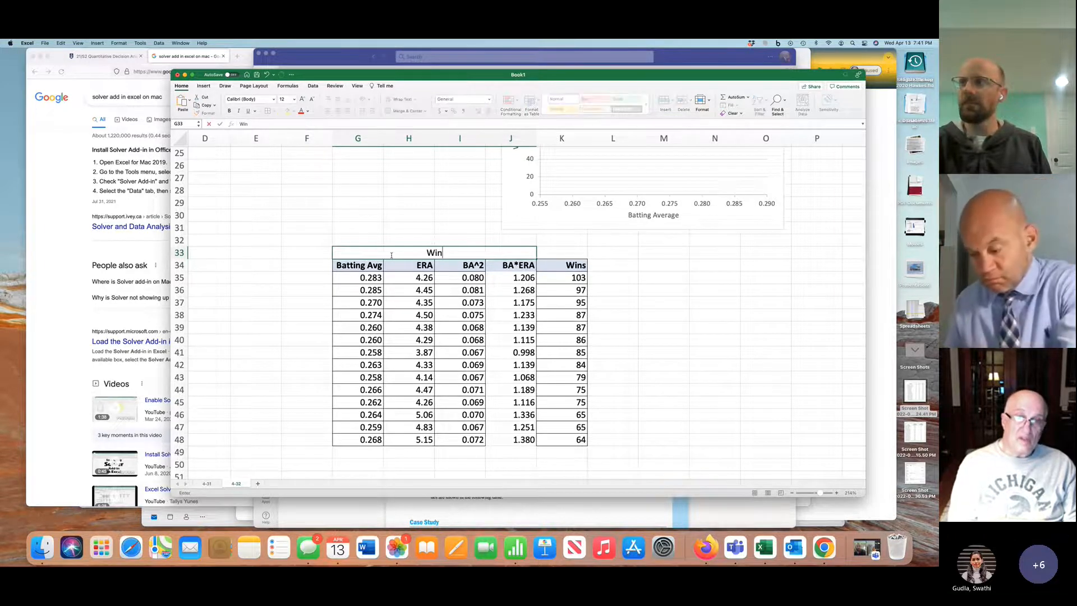
{"action": "type", "text": "s ="}
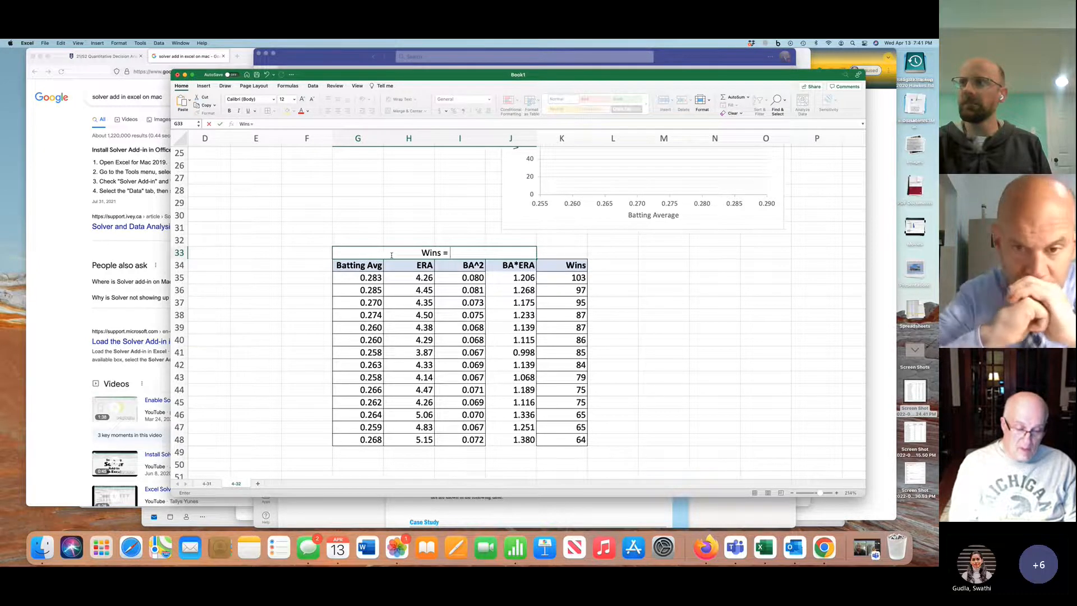
{"action": "type", "text": " b5"}
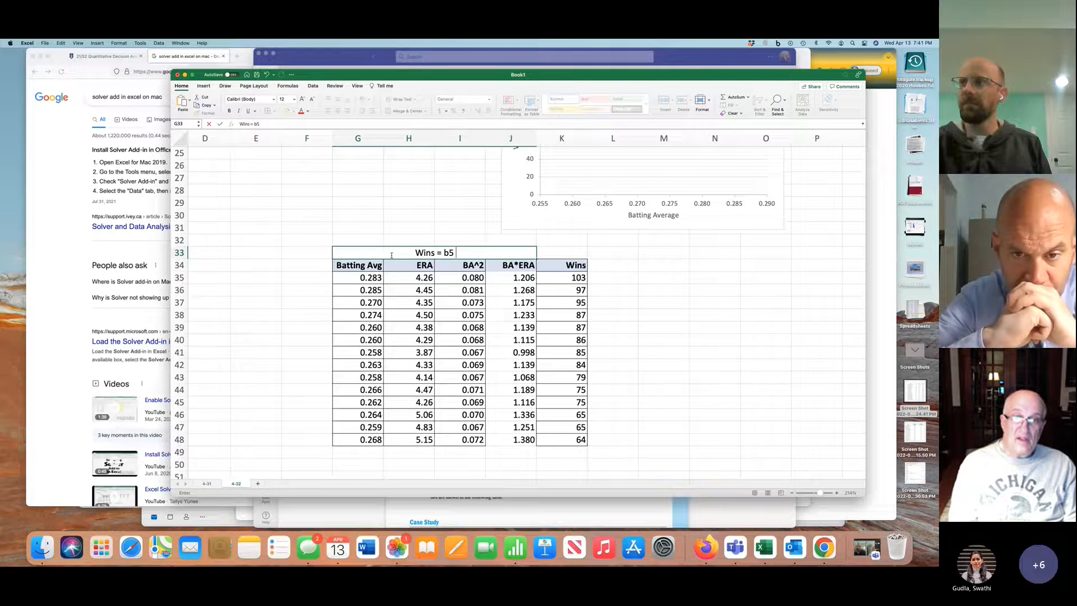
{"action": "type", "text": "*BA"}
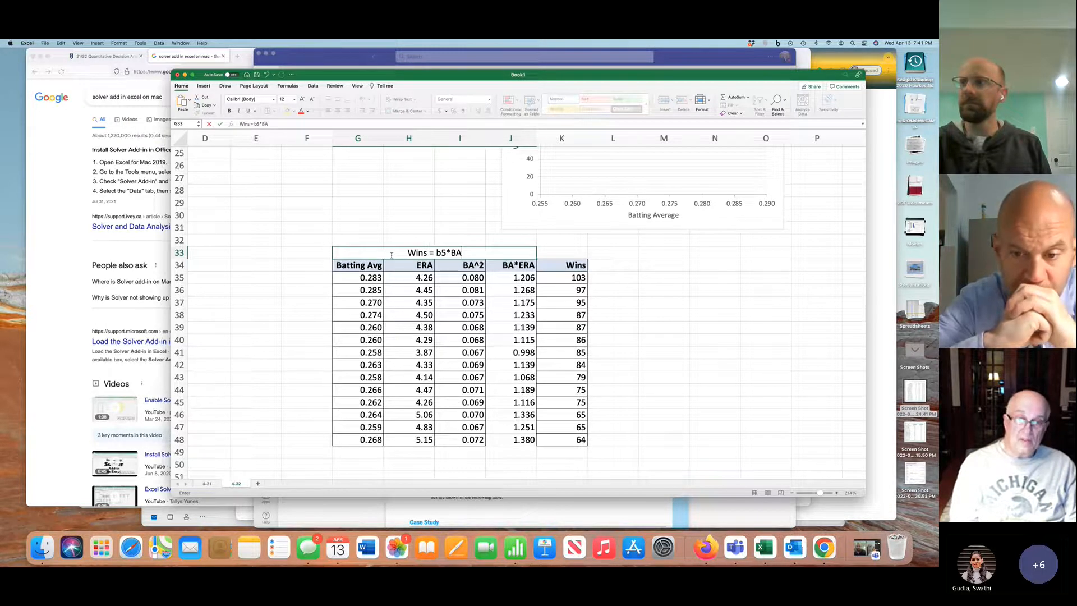
{"action": "type", "text": "+"}
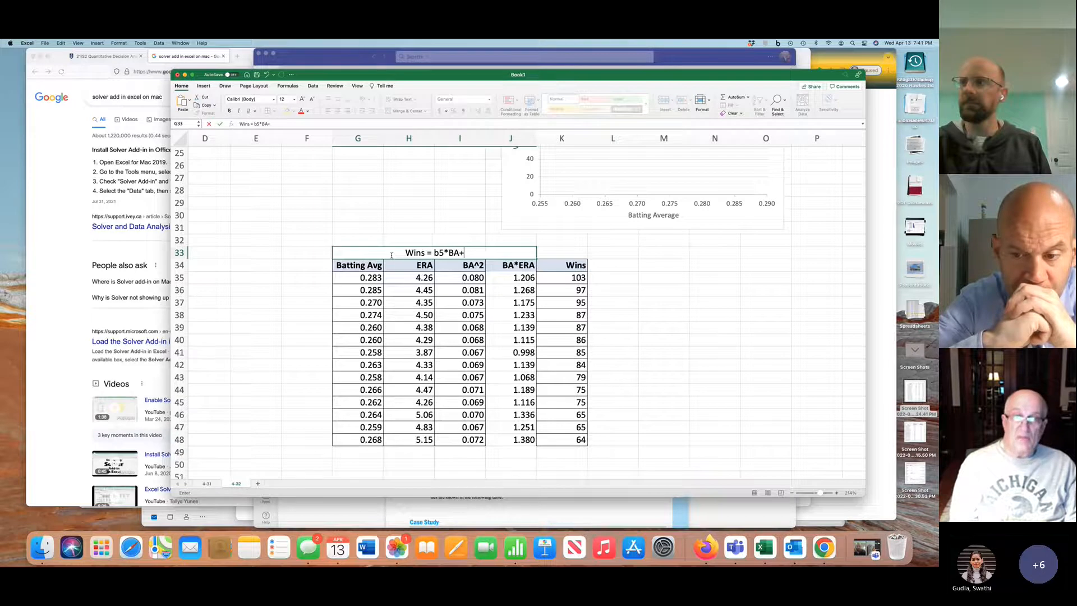
{"action": "type", "text": "b4"}
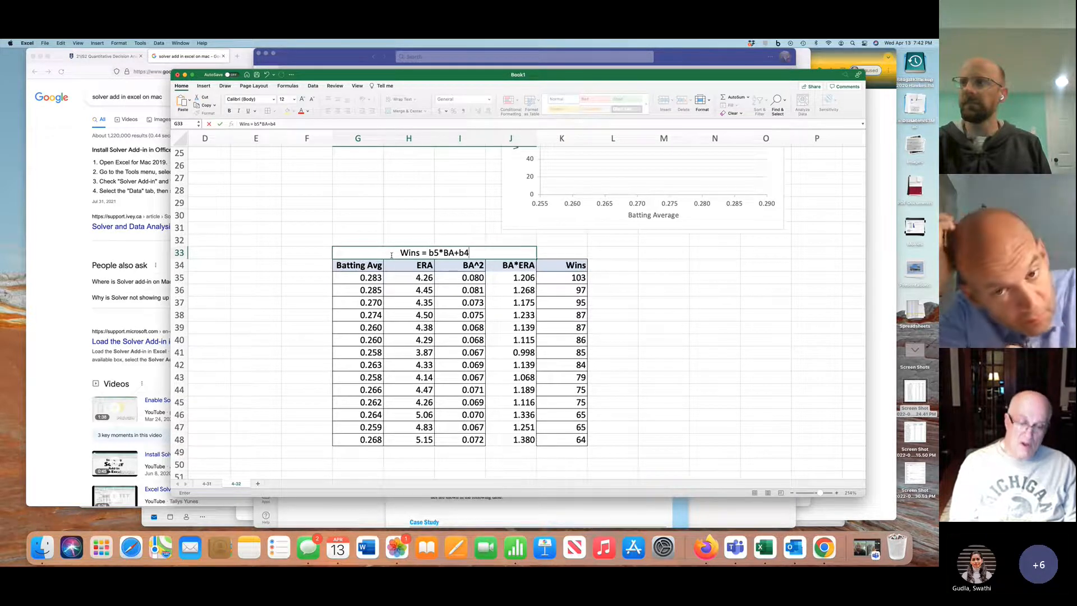
{"action": "type", "text": "*"}
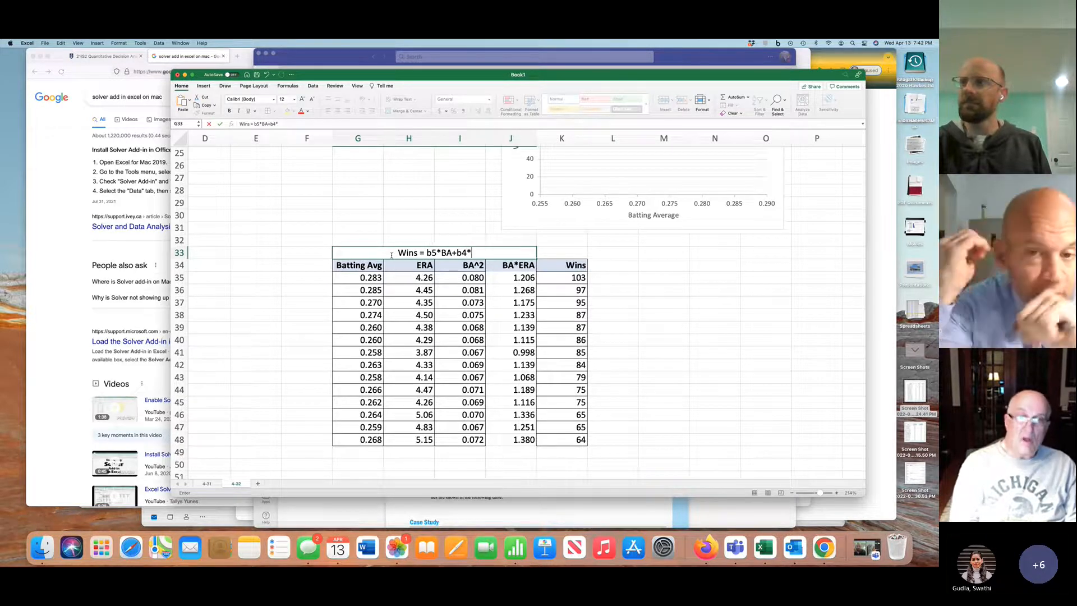
{"action": "type", "text": "ERA"}
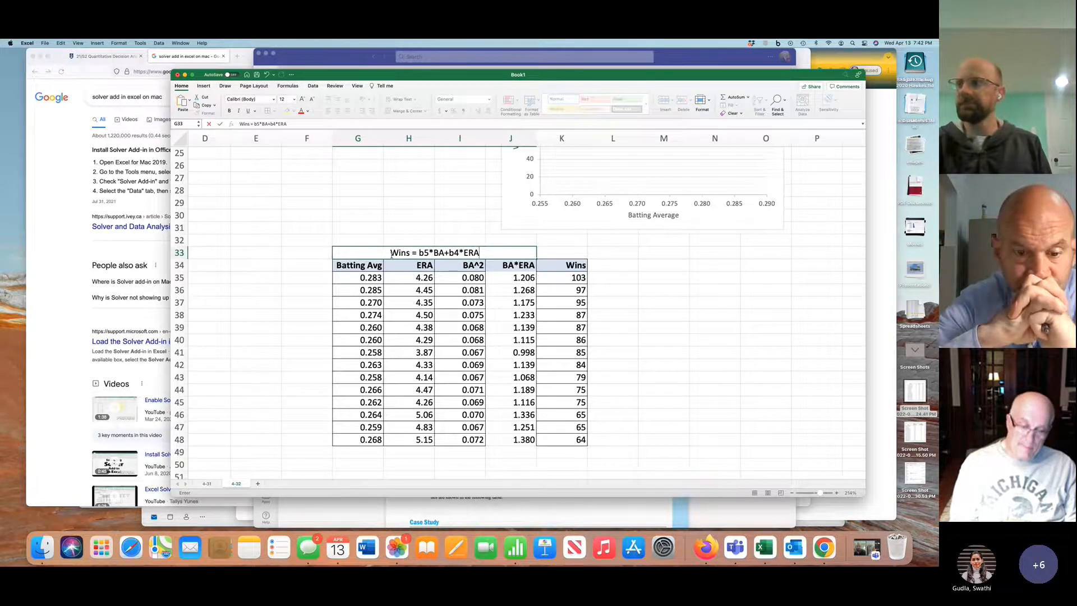
{"action": "type", "text": "+b"}
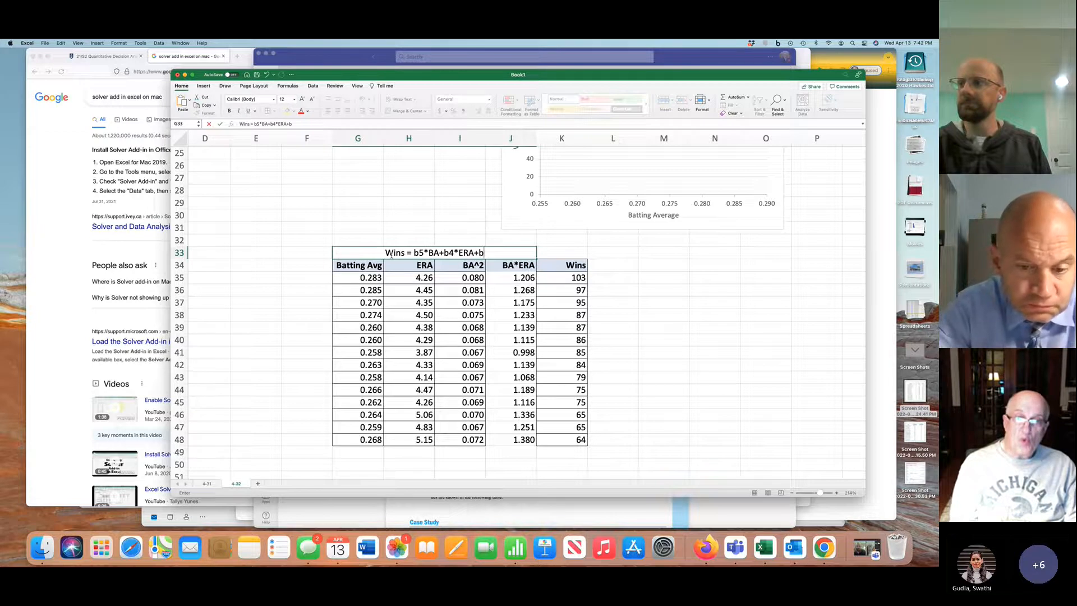
{"action": "type", "text": "3"}
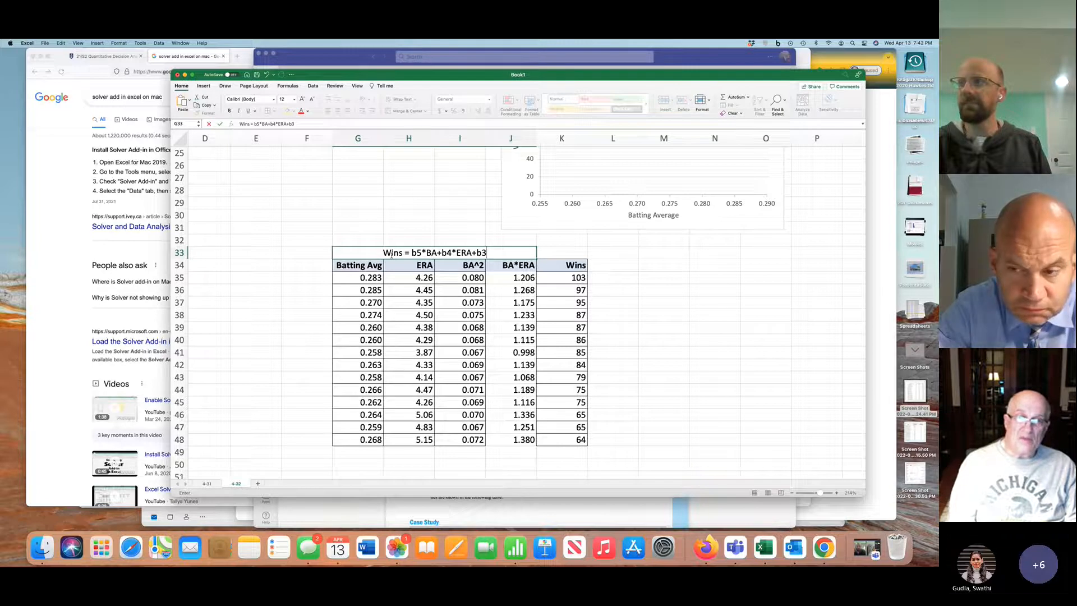
Renumber the coefficients in the G33 equation so it reads Wins = b4*BA+b3*ERA+b2
{"action": "left_click", "coordinate": [422, 252]}
{"action": "key", "text": "BackSpace"}
{"action": "type", "text": "4"}
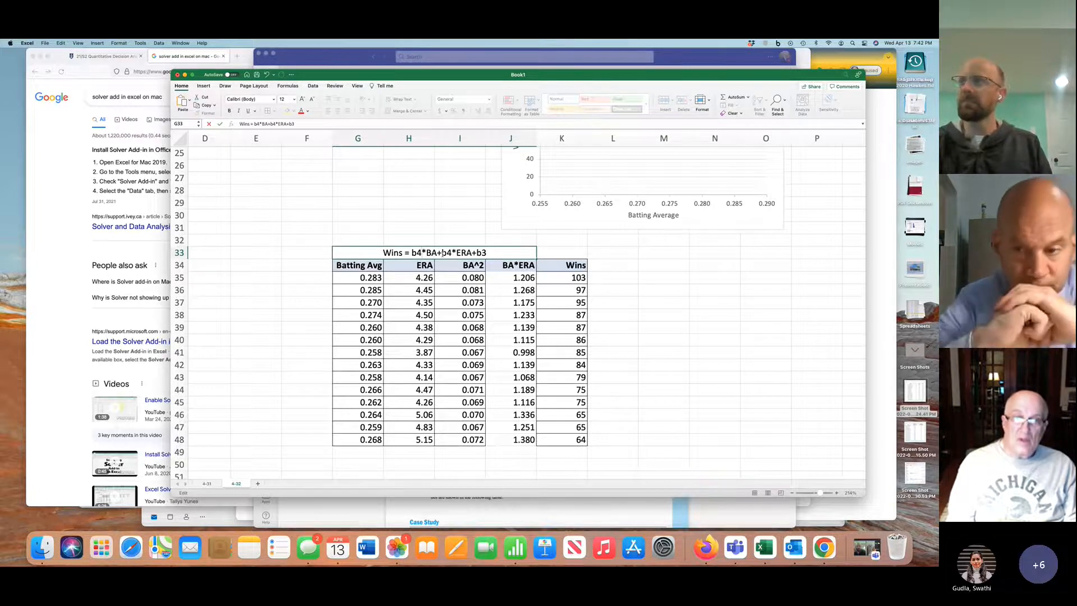
{"action": "left_click", "coordinate": [452, 251]}
{"action": "key", "text": "BackSpace"}
{"action": "type", "text": "3"}
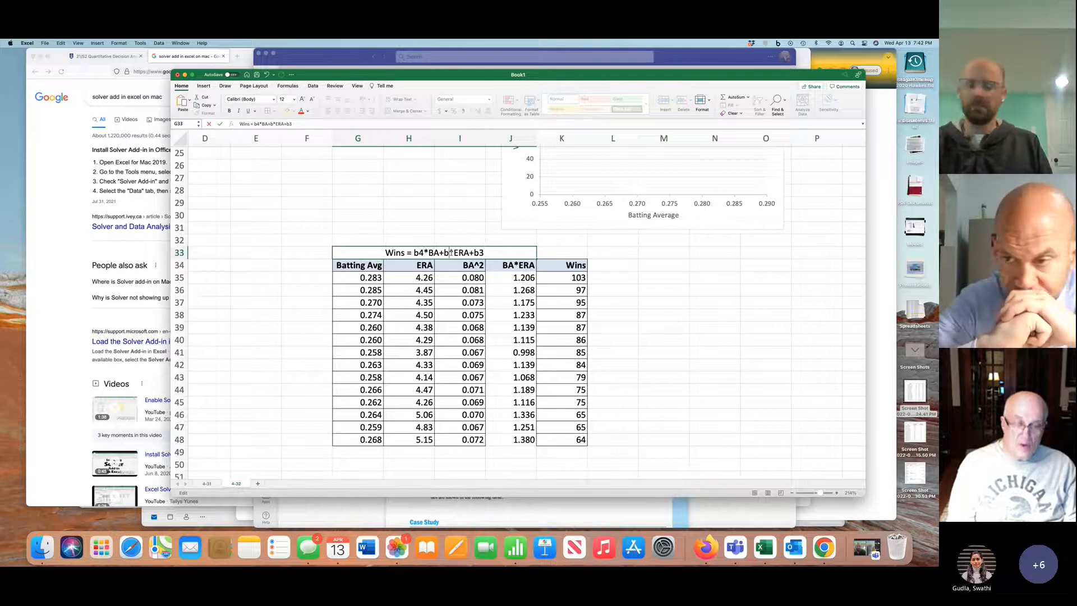
{"action": "left_click", "coordinate": [486, 252]}
{"action": "key", "text": "BackSpace"}
{"action": "type", "text": "2"}
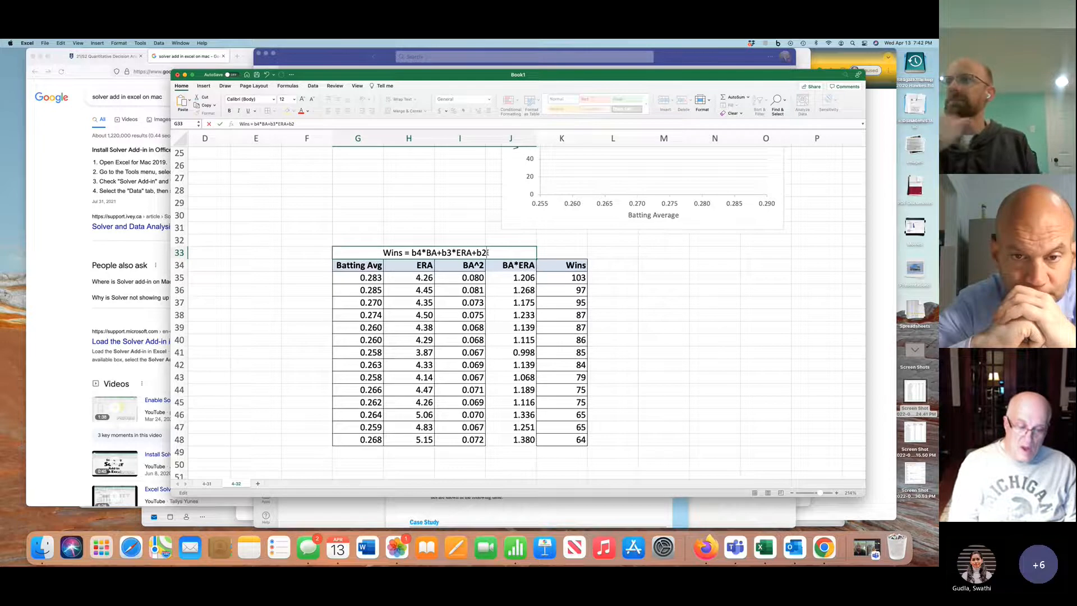
{"action": "type", "text": "*"}
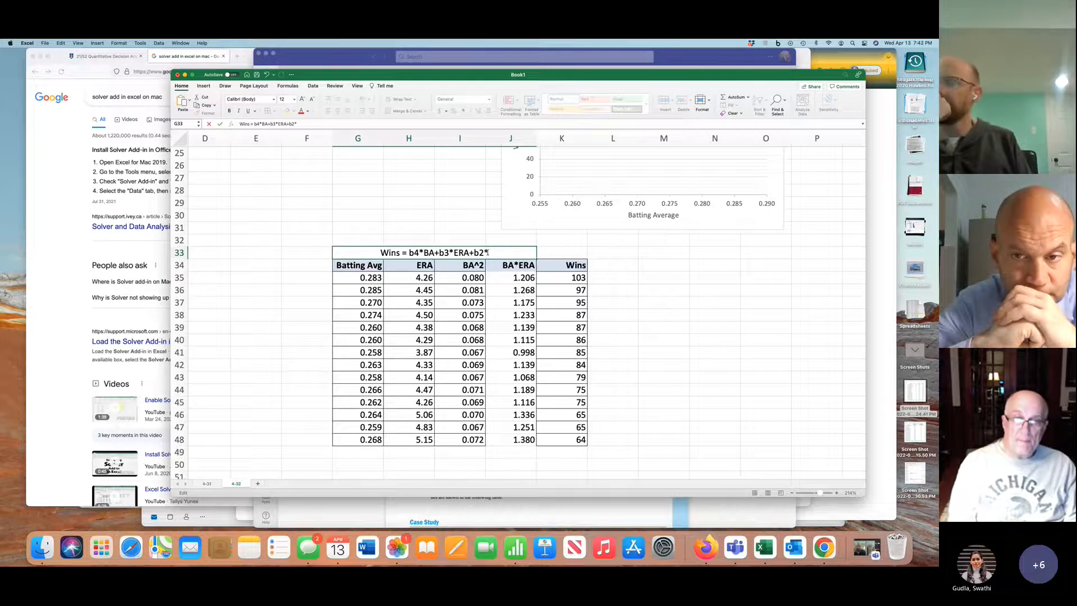
{"action": "type", "text": "BA^2"}
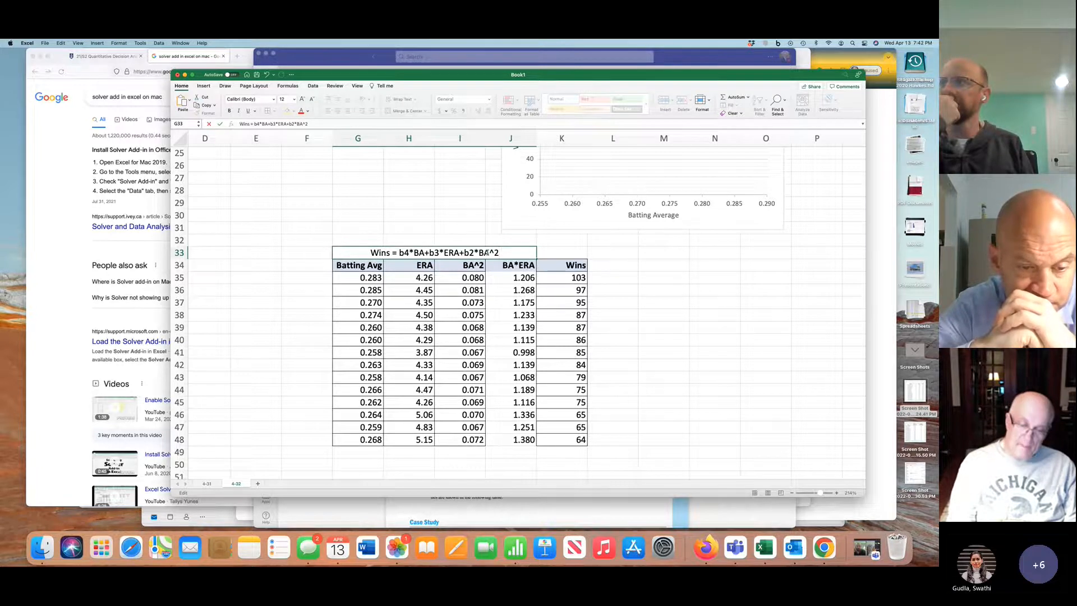
{"action": "type", "text": "+"}
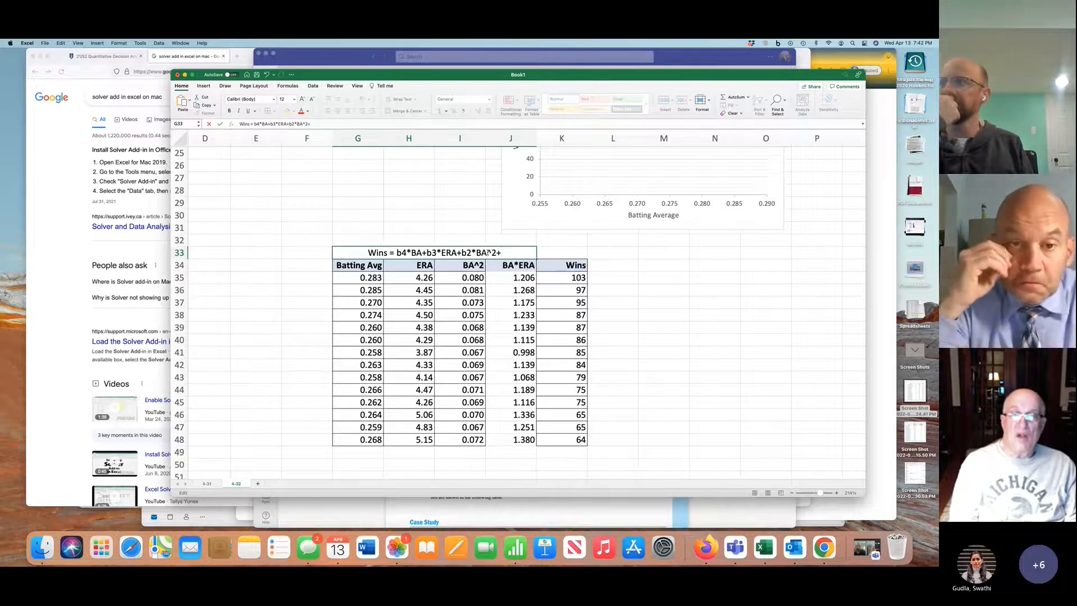
{"action": "type", "text": "b1"}
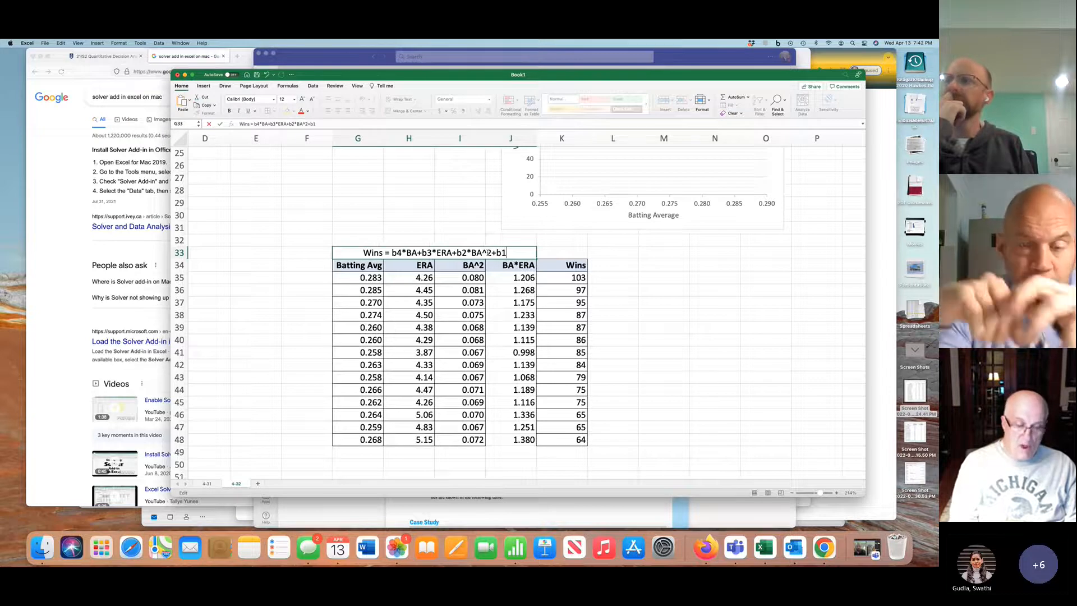
{"action": "type", "text": "*"}
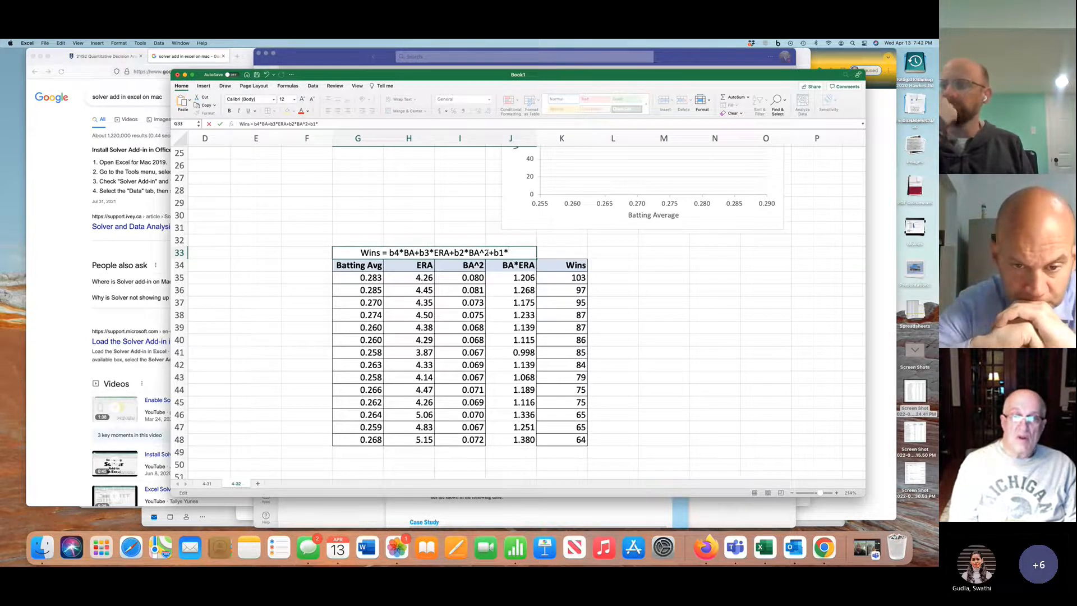
{"action": "type", "text": "BA"}
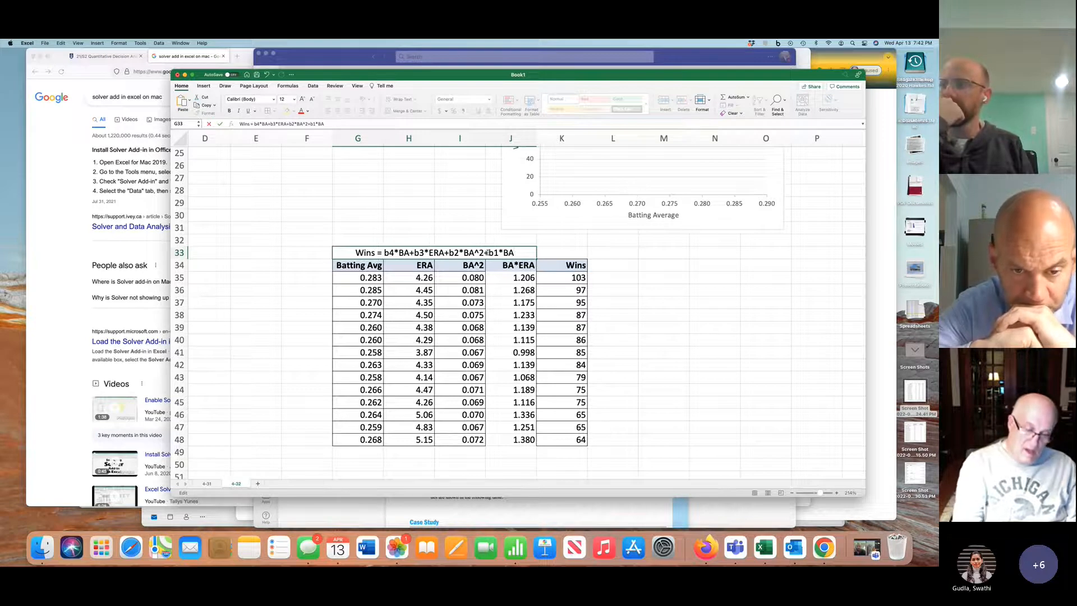
{"action": "type", "text": "*ERA"}
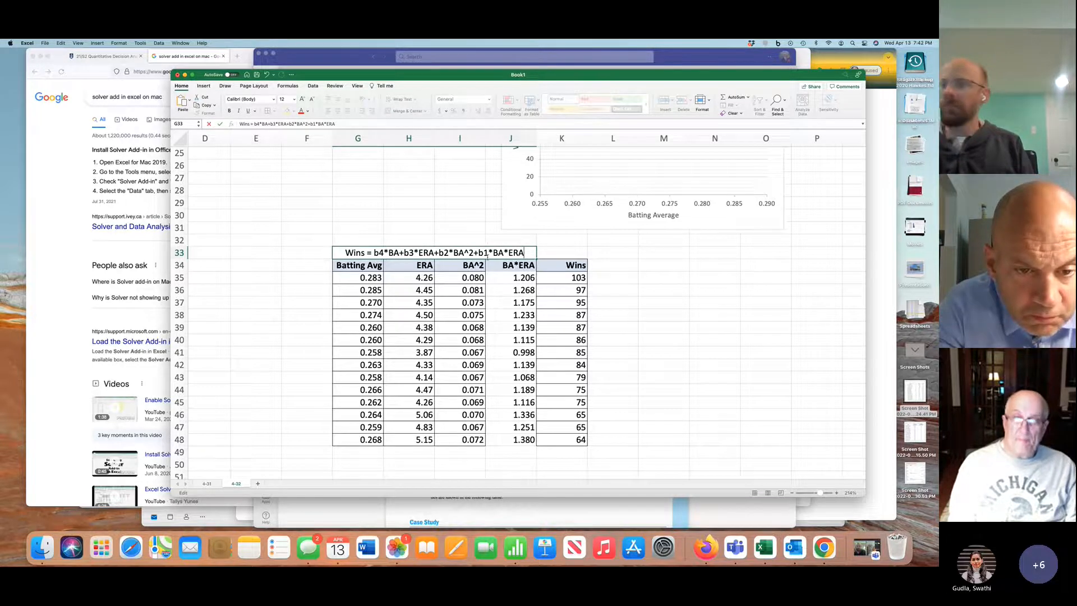
Complete the G33 equation by appending *BA^2+b1*BA*ERA+b0 after b2
{"action": "type", "text": "+b0"}
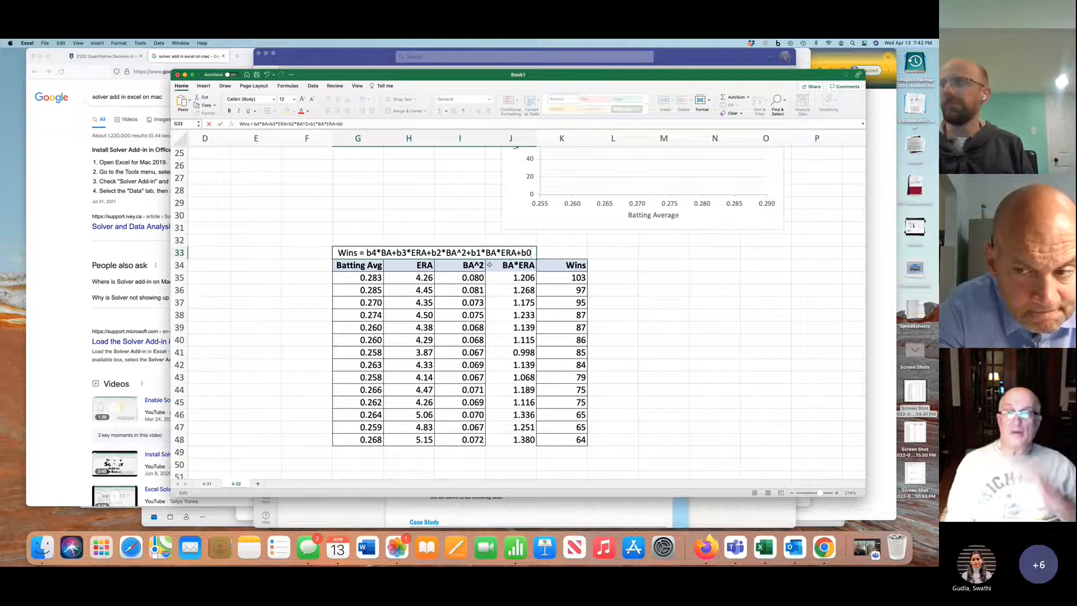
{"action": "left_click", "coordinate": [489, 315]}
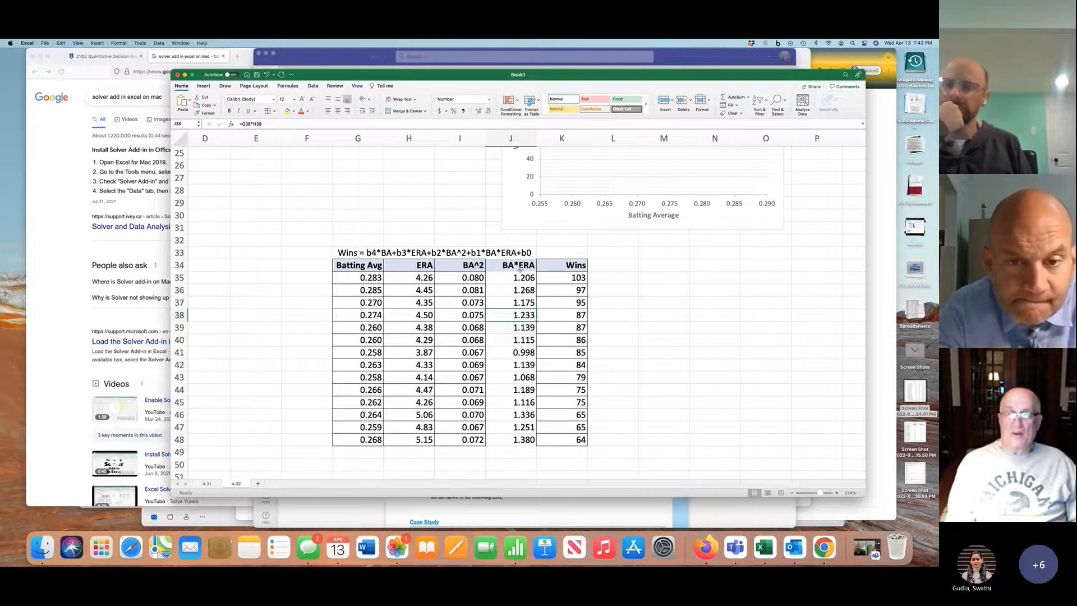
Open the Regression analysis tool to model Wins from the four-predictor table in G34:J48
{"action": "left_click_drag", "start_coordinate": [369, 264], "coordinate": [527, 440]}
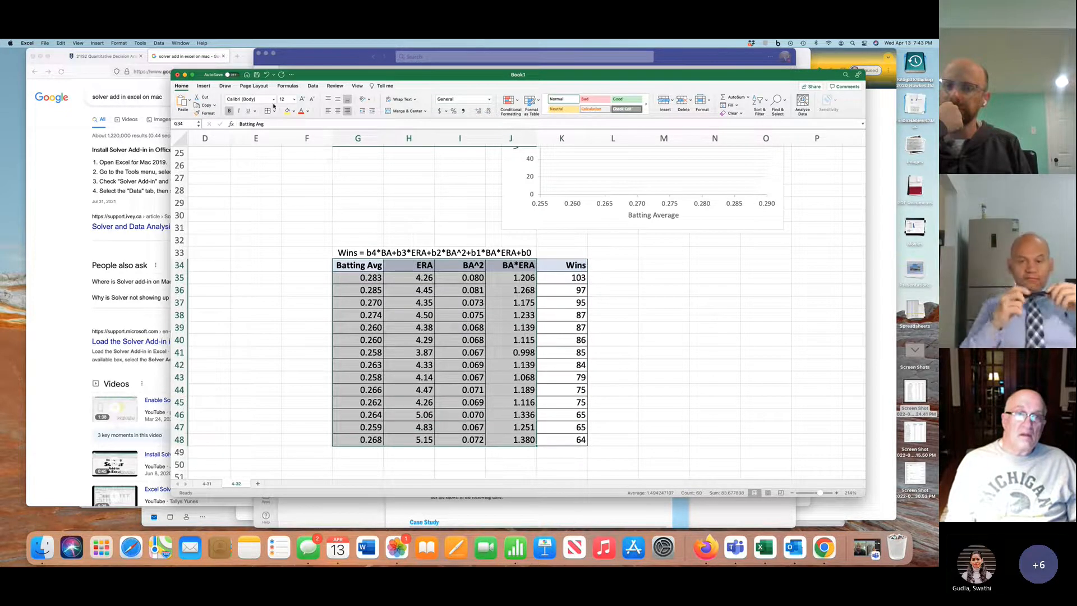
{"action": "scroll", "coordinate": [580, 317], "scroll_direction": "right", "scroll_amount": 2}
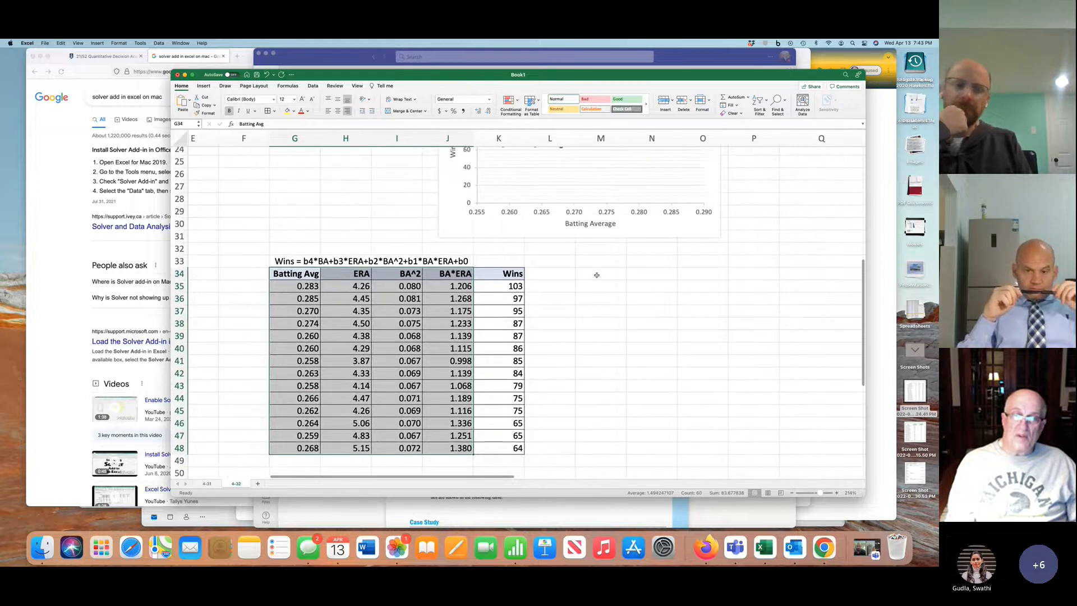
{"action": "left_click", "coordinate": [596, 274]}
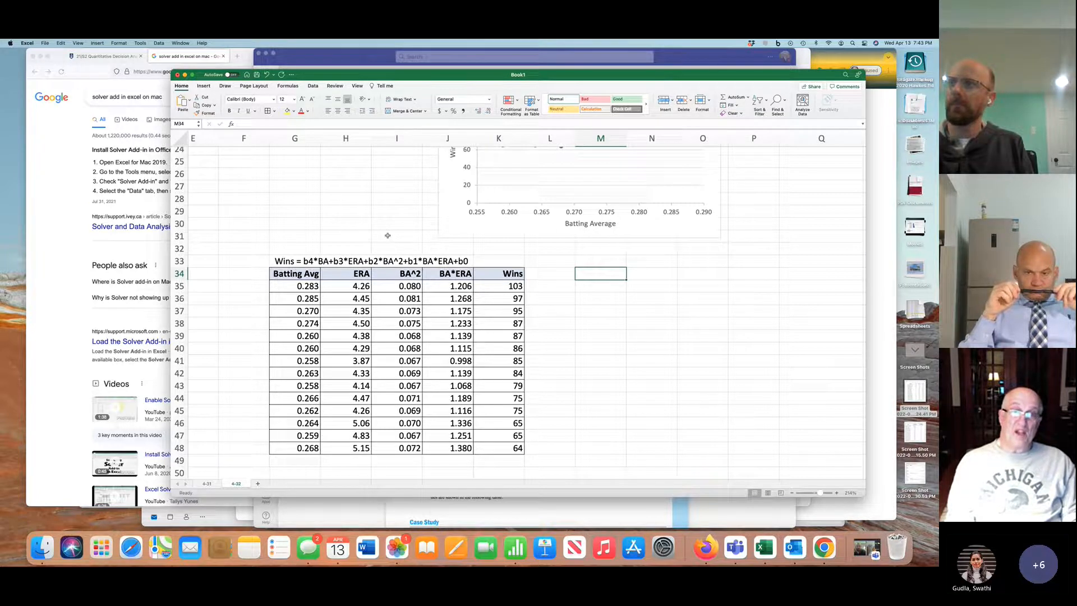
{"action": "left_click", "coordinate": [311, 86]}
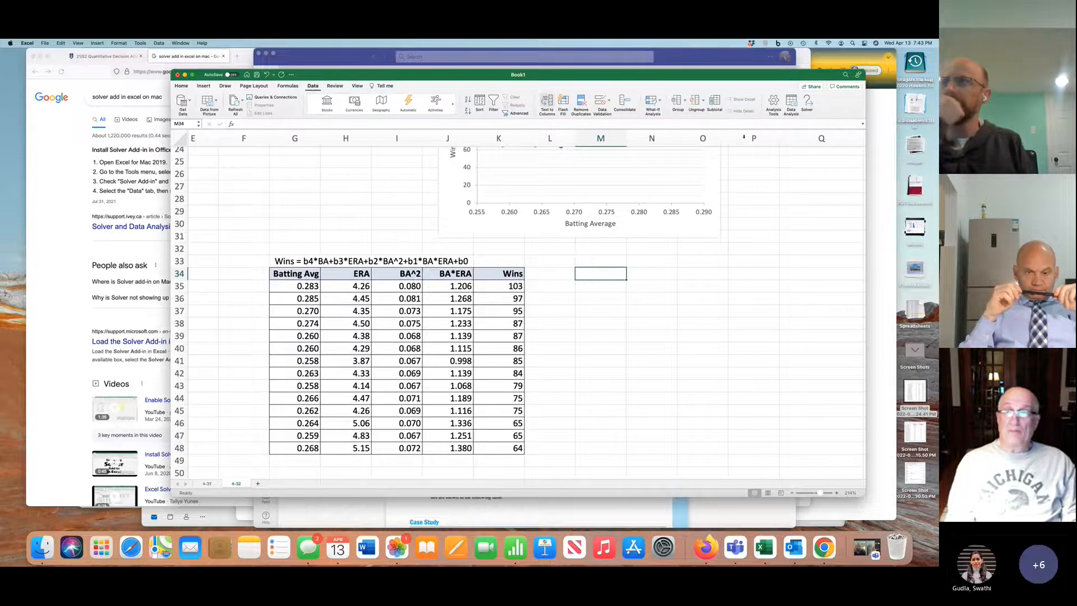
{"action": "left_click", "coordinate": [790, 104]}
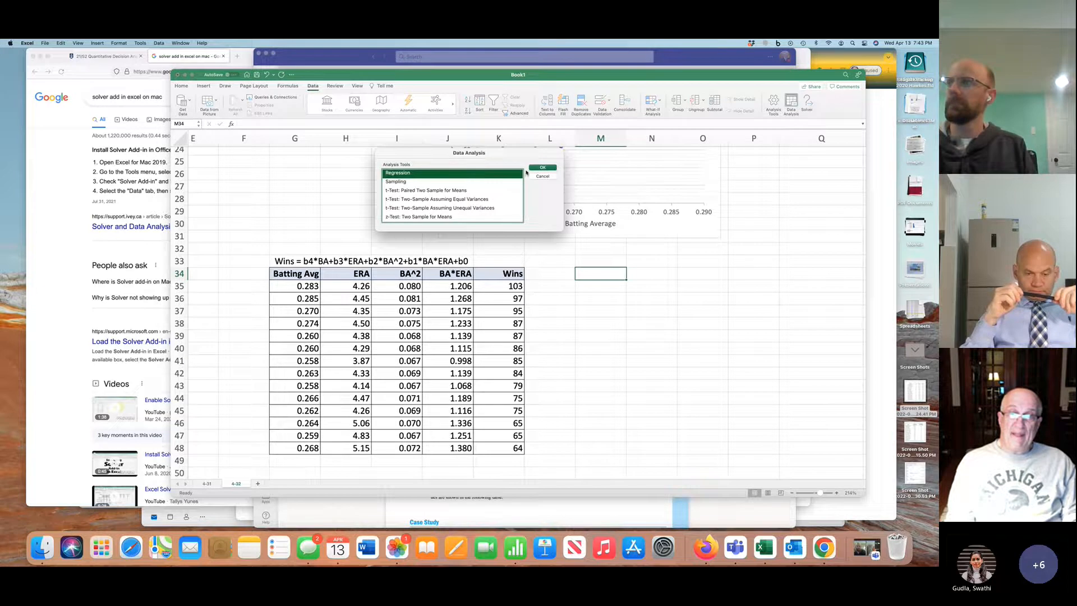
{"action": "left_click", "coordinate": [542, 167]}
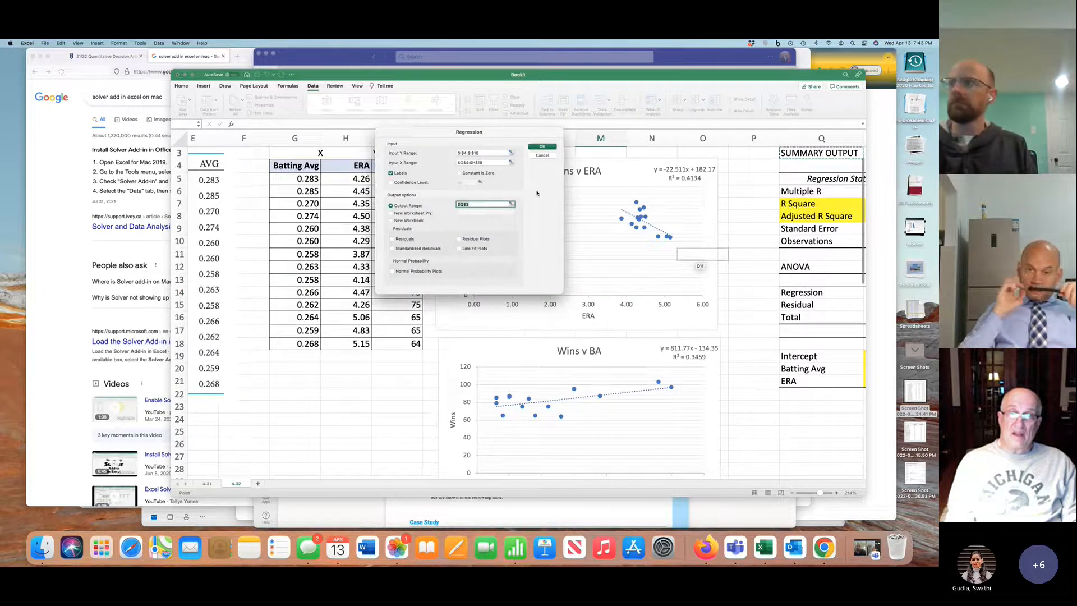
Set the regression's Y input range to the Wins column K34:K48, including its header
{"action": "scroll", "coordinate": [574, 351], "scroll_direction": "down", "scroll_amount": 10}
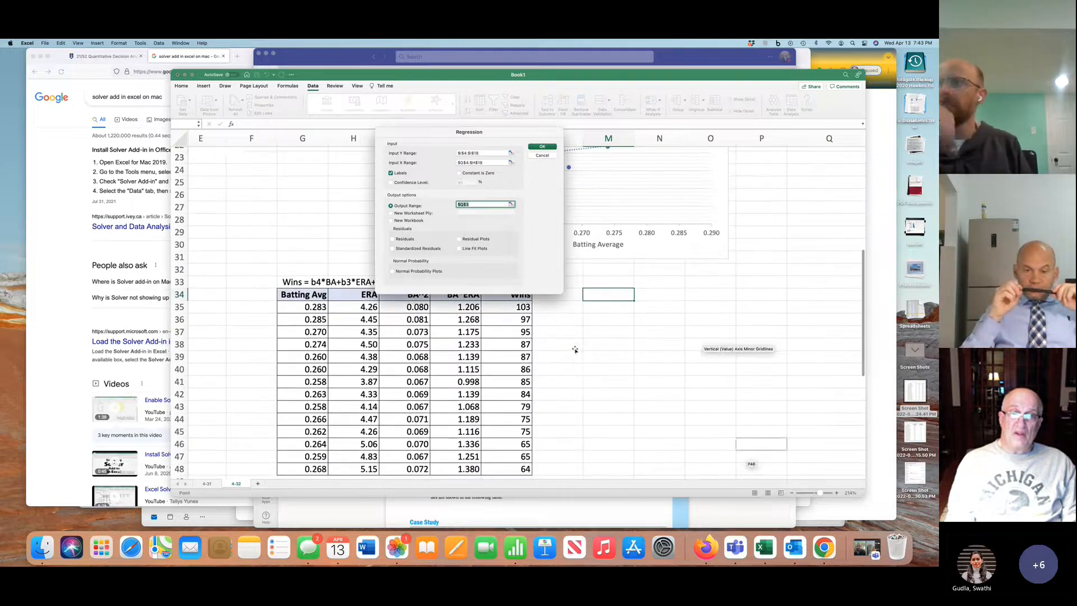
{"action": "scroll", "coordinate": [548, 354], "scroll_direction": "up", "scroll_amount": 1}
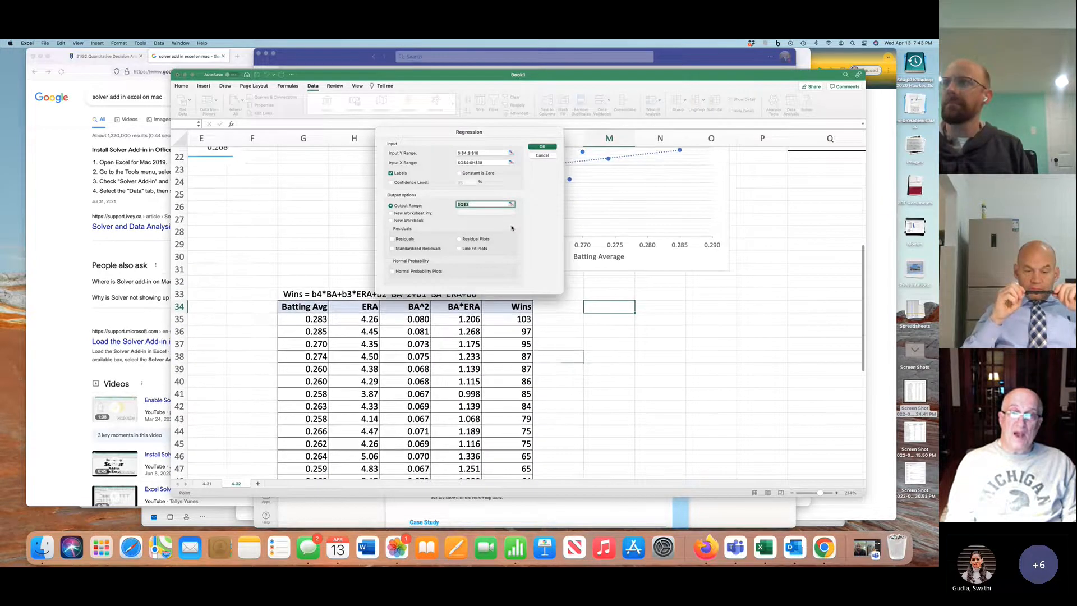
{"action": "left_click", "coordinate": [485, 152]}
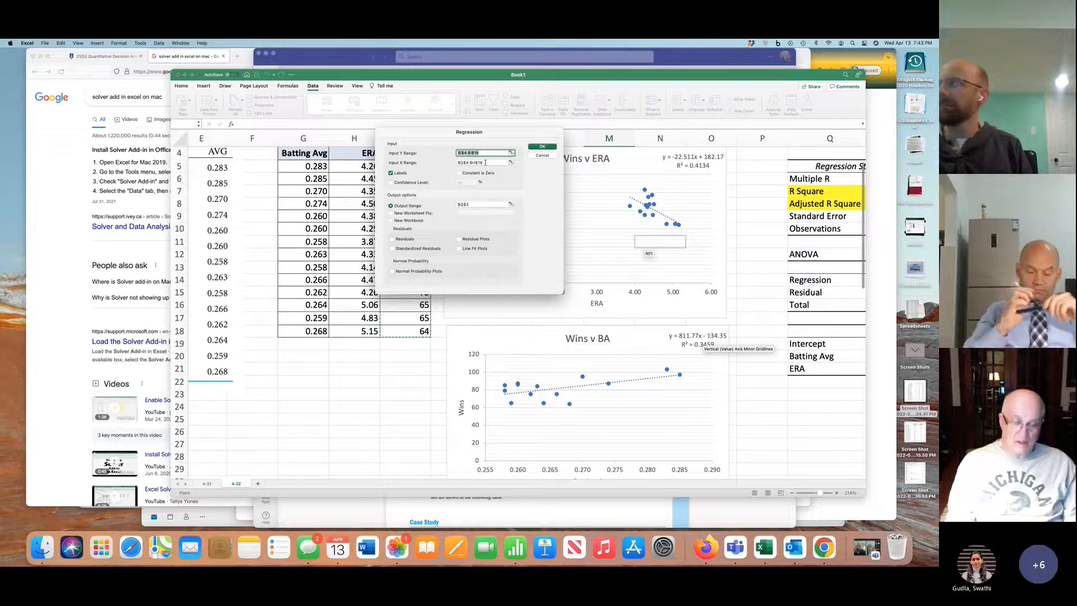
{"action": "key", "text": "BackSpace"}
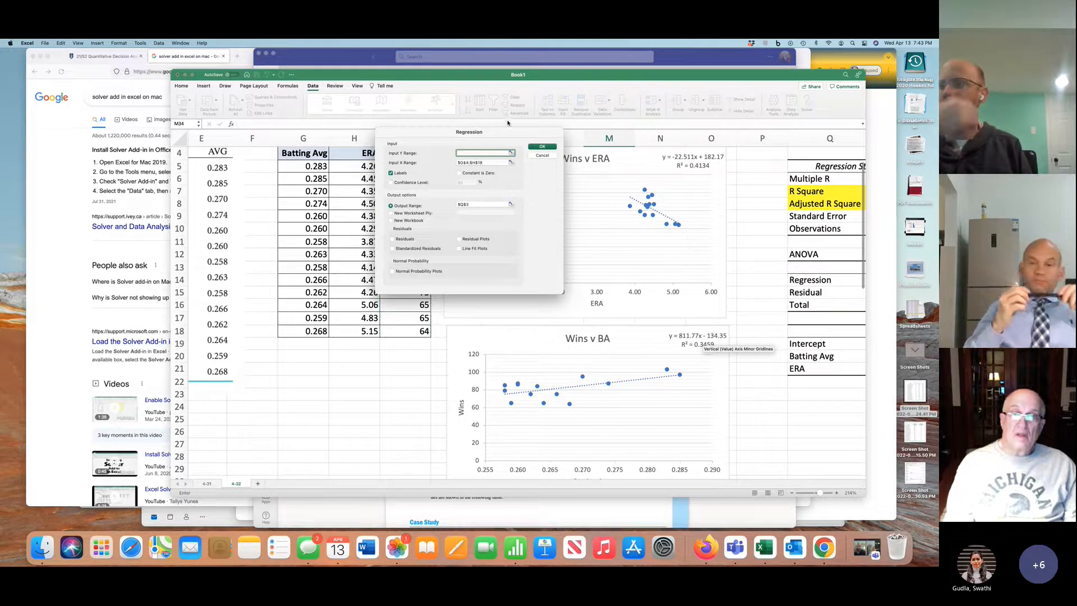
{"action": "left_click_drag", "start_coordinate": [505, 131], "coordinate": [520, 356]}
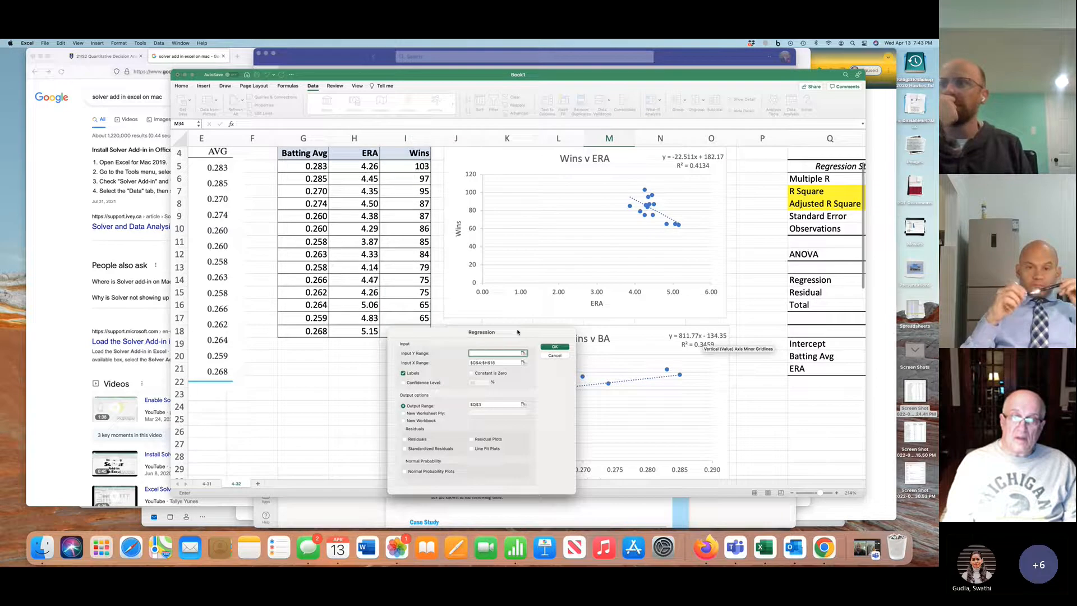
{"action": "scroll", "coordinate": [614, 322], "scroll_direction": "down", "scroll_amount": 3}
{"action": "scroll", "coordinate": [614, 321], "scroll_direction": "down", "scroll_amount": 3}
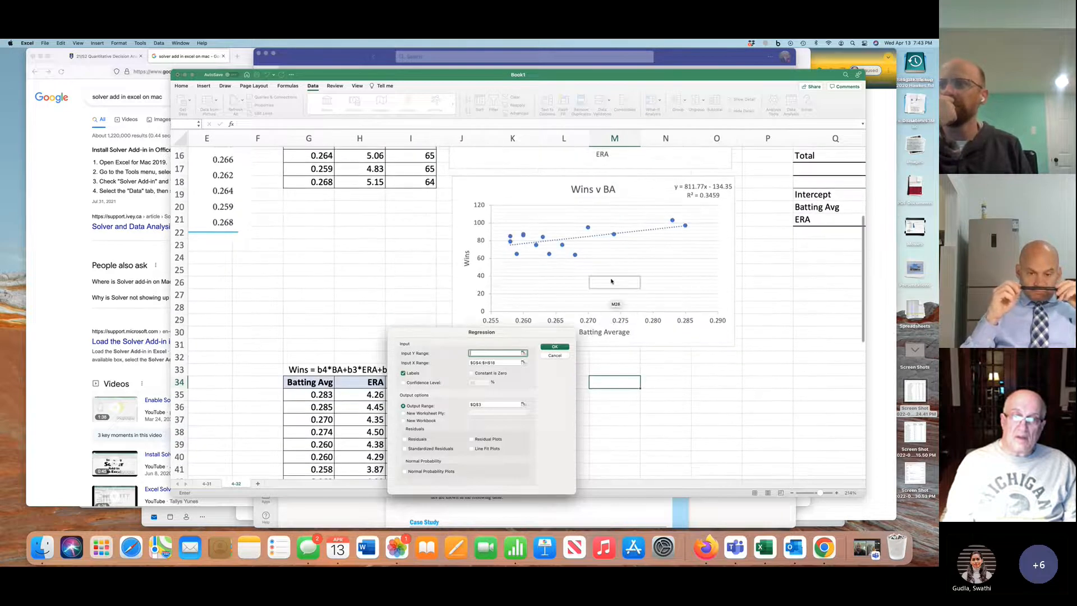
{"action": "left_click_drag", "start_coordinate": [535, 335], "coordinate": [739, 324]}
{"action": "left_click_drag", "start_coordinate": [514, 380], "coordinate": [512, 477]}
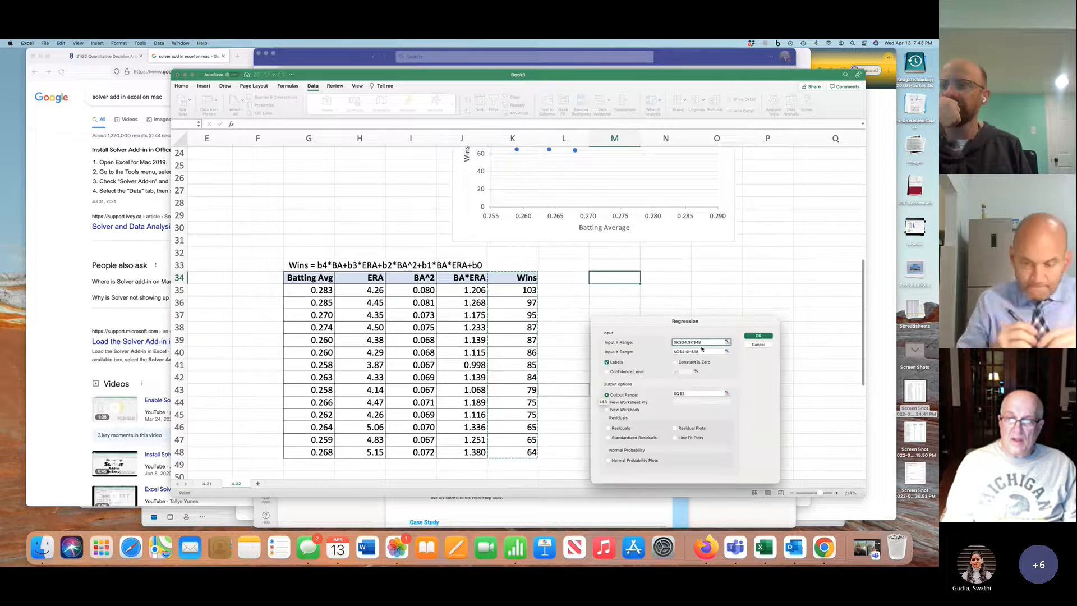
Set the regression's X input range to the four predictor columns G34:J48
{"action": "left_click", "coordinate": [700, 351]}
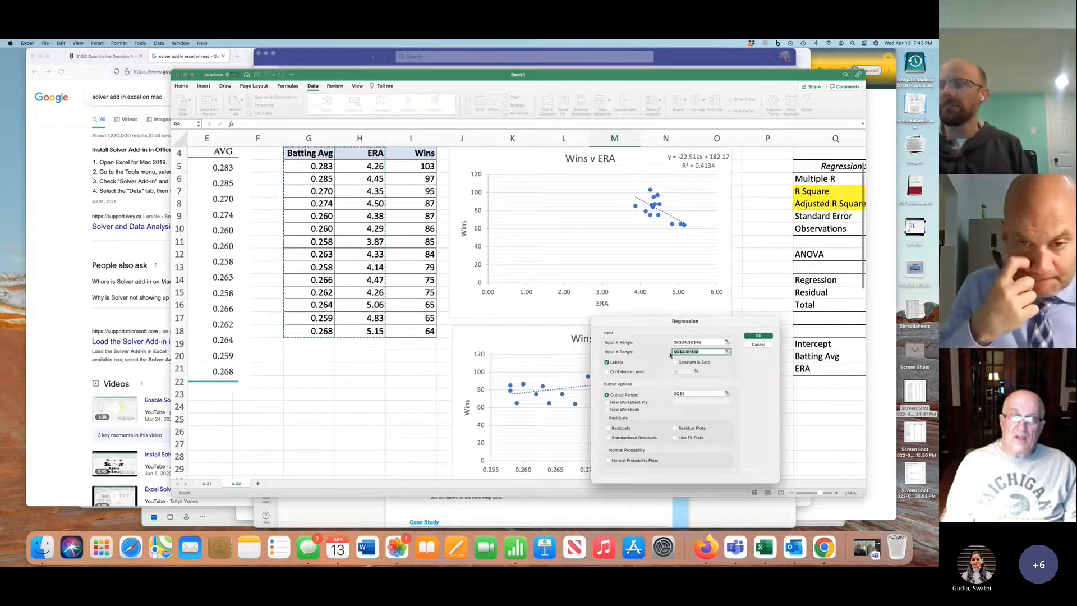
{"action": "scroll", "coordinate": [308, 345], "scroll_direction": "down", "scroll_amount": 8}
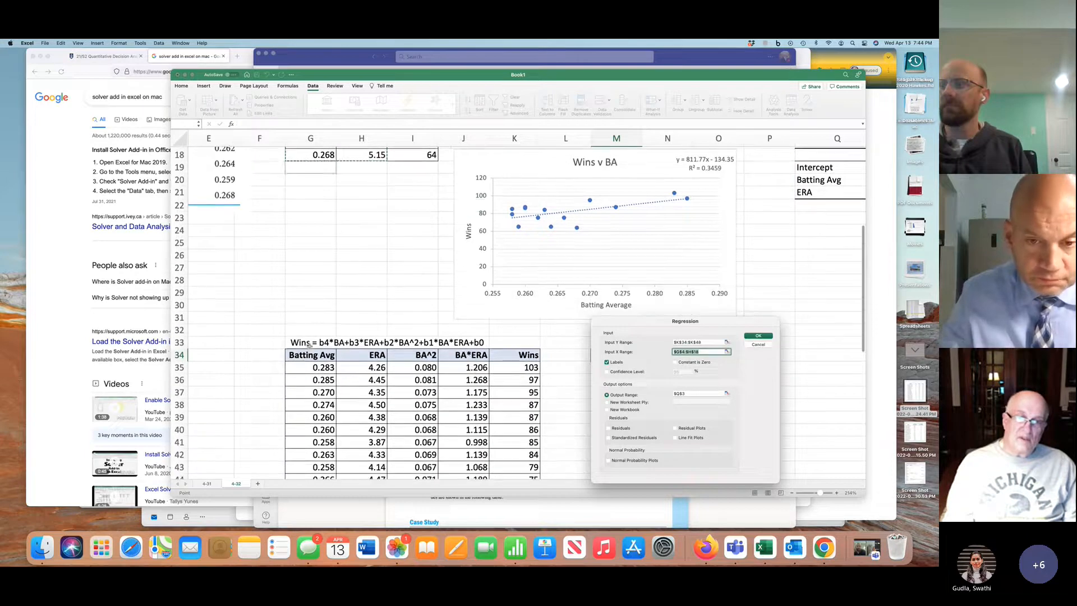
{"action": "left_click_drag", "start_coordinate": [310, 355], "coordinate": [469, 467]}
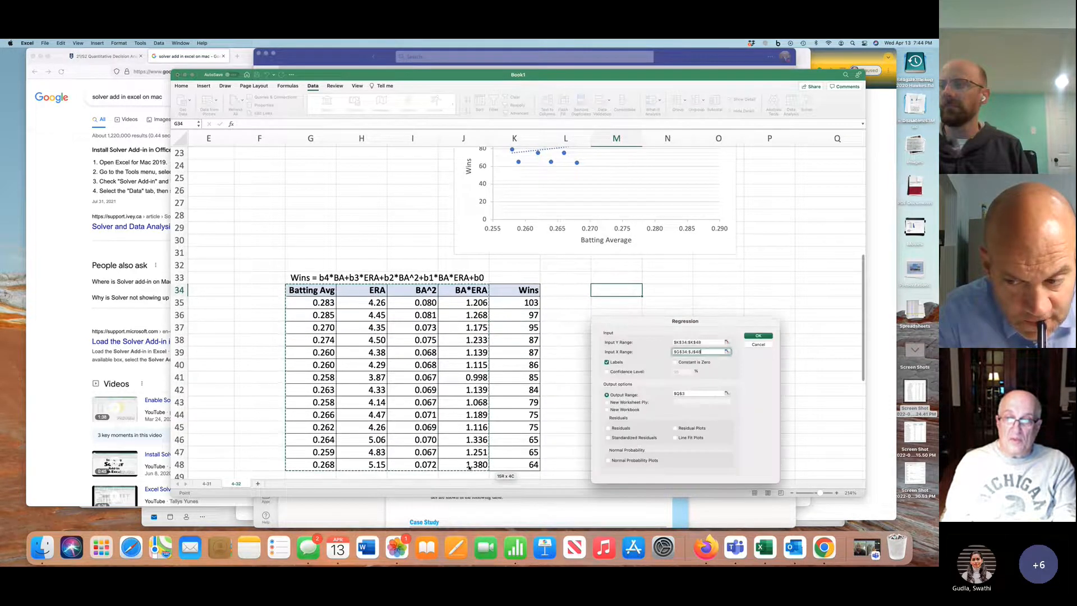
Set the regression output range to M34 and run the analysis
{"action": "left_click", "coordinate": [691, 394]}
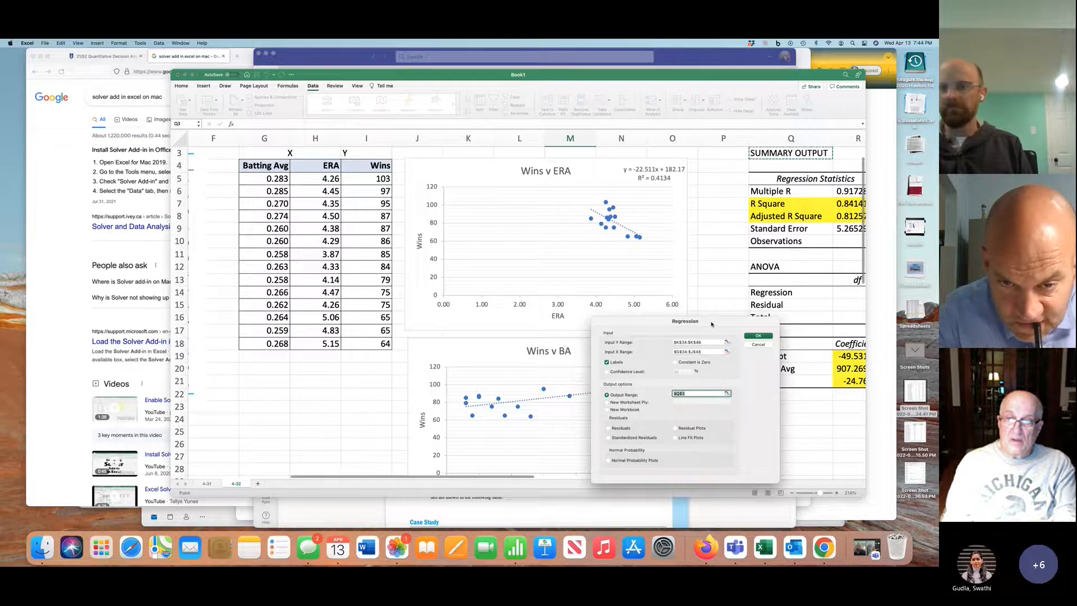
{"action": "left_click_drag", "start_coordinate": [711, 324], "coordinate": [480, 303]}
{"action": "scroll", "coordinate": [636, 323], "scroll_direction": "down", "scroll_amount": 3}
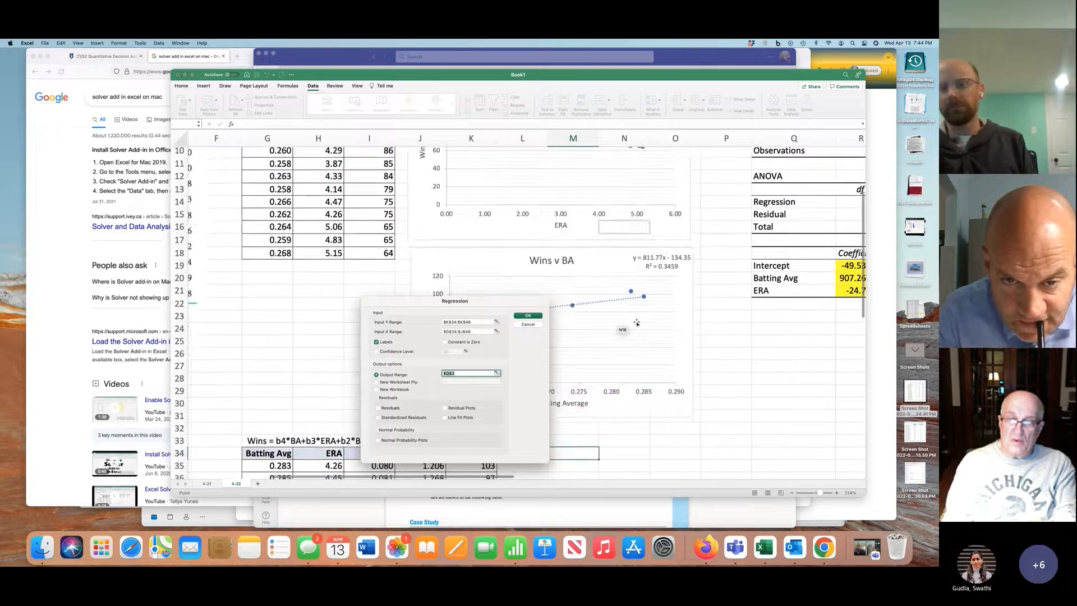
{"action": "scroll", "coordinate": [637, 322], "scroll_direction": "down", "scroll_amount": 5}
{"action": "left_click", "coordinate": [582, 285]}
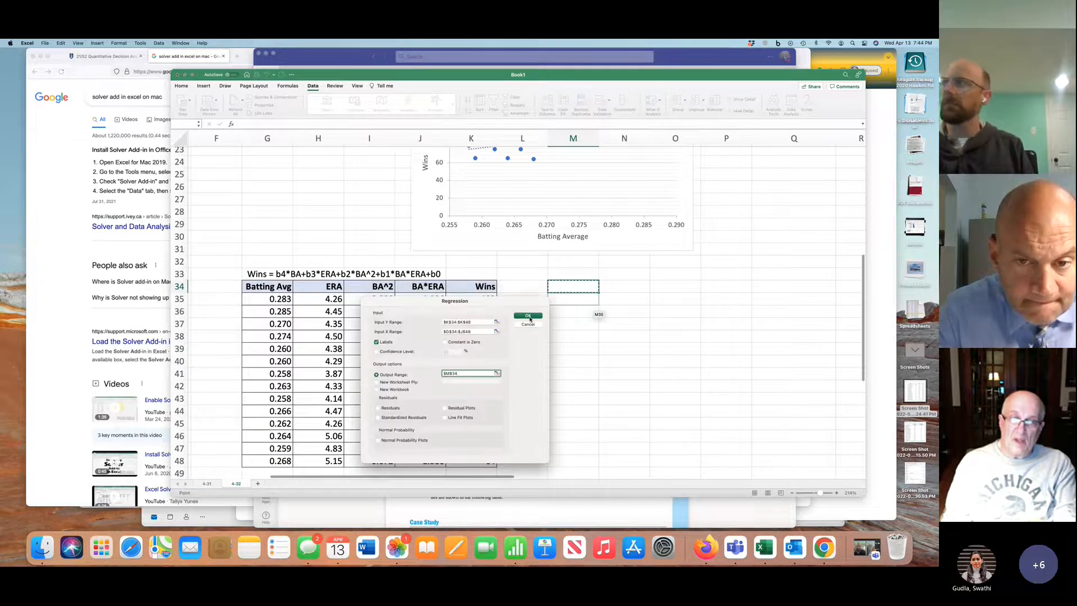
{"action": "left_click", "coordinate": [528, 316]}
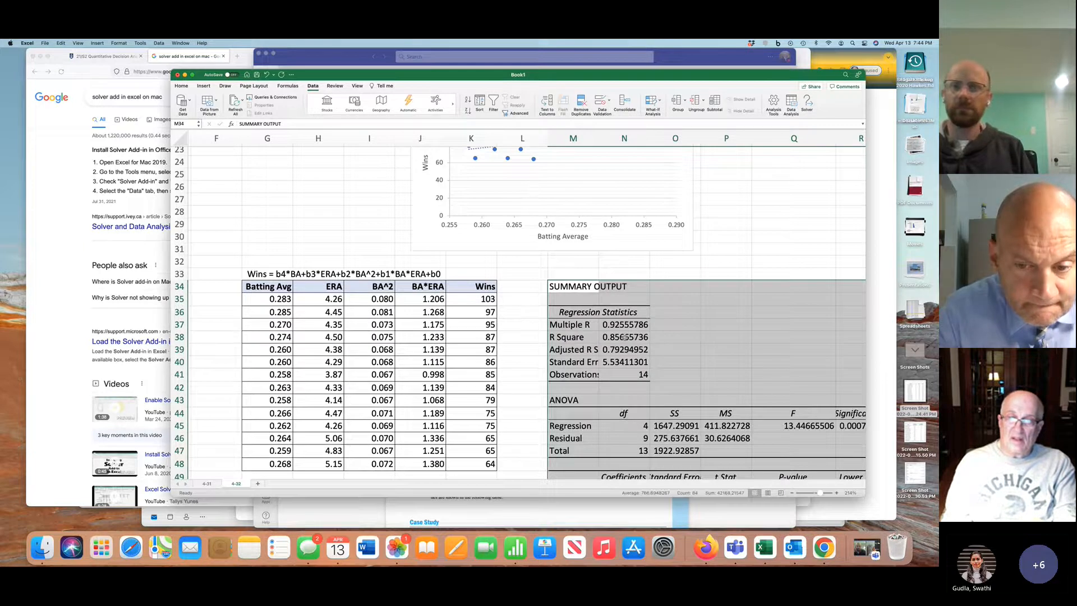
Compare the R Square and Adjusted R Square of the new regression output with those of the first two-variable regression
{"action": "left_click", "coordinate": [624, 337]}
{"action": "scroll", "coordinate": [624, 338], "scroll_direction": "up", "scroll_amount": 10}
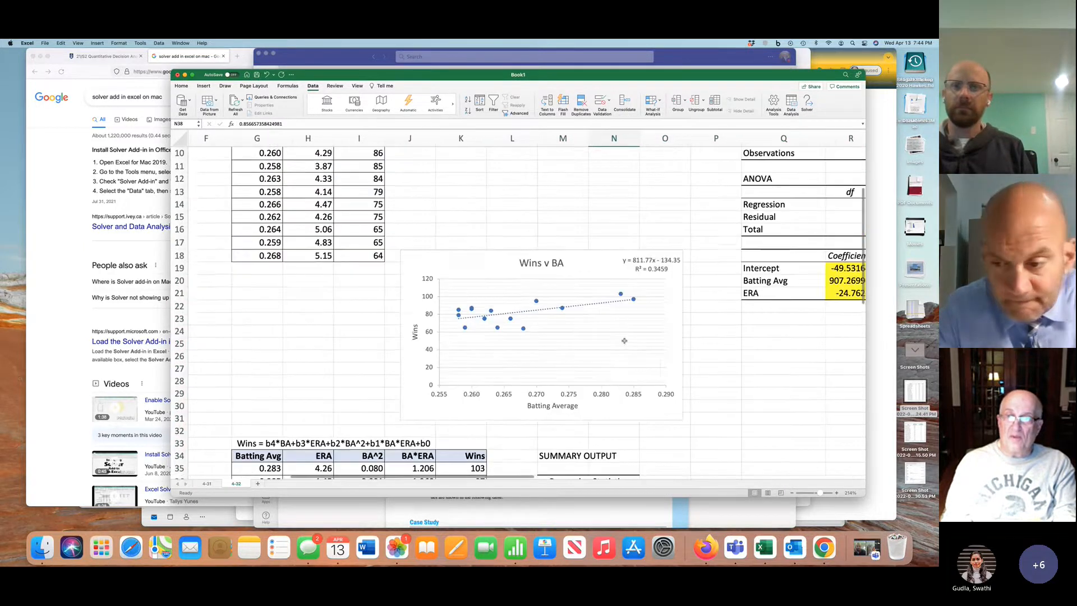
{"action": "scroll", "coordinate": [624, 341], "scroll_direction": "down", "scroll_amount": 5}
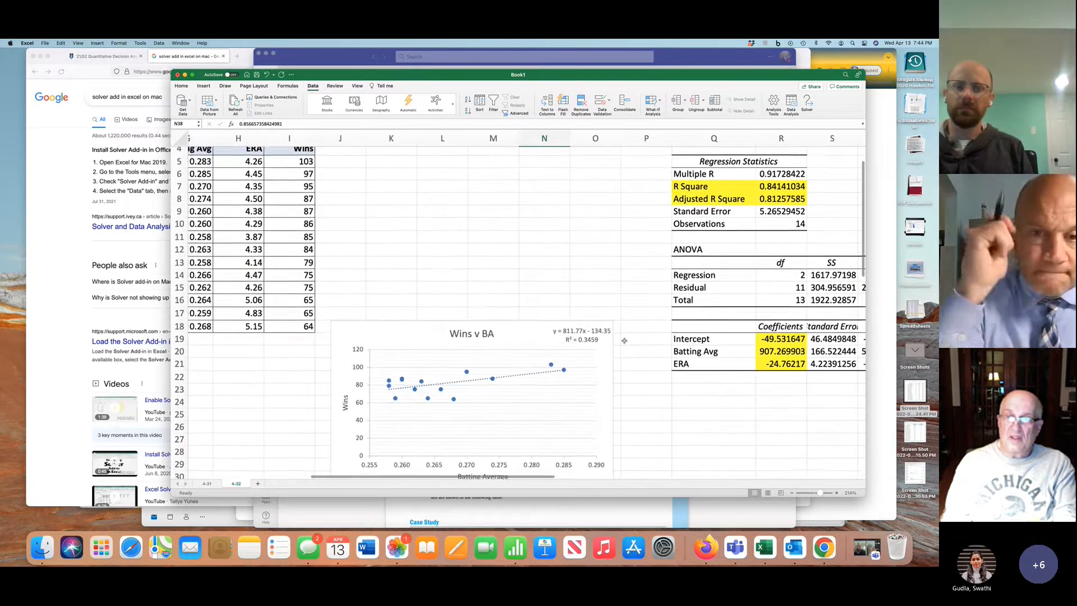
{"action": "scroll", "coordinate": [624, 340], "scroll_direction": "down", "scroll_amount": 3}
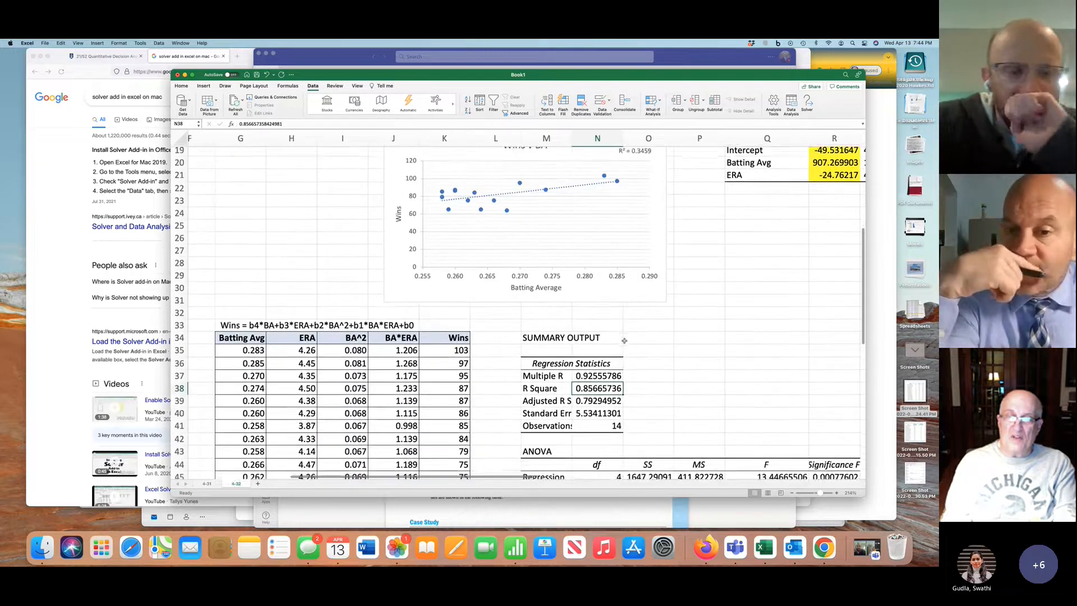
{"action": "scroll", "coordinate": [624, 340], "scroll_direction": "down", "scroll_amount": 3}
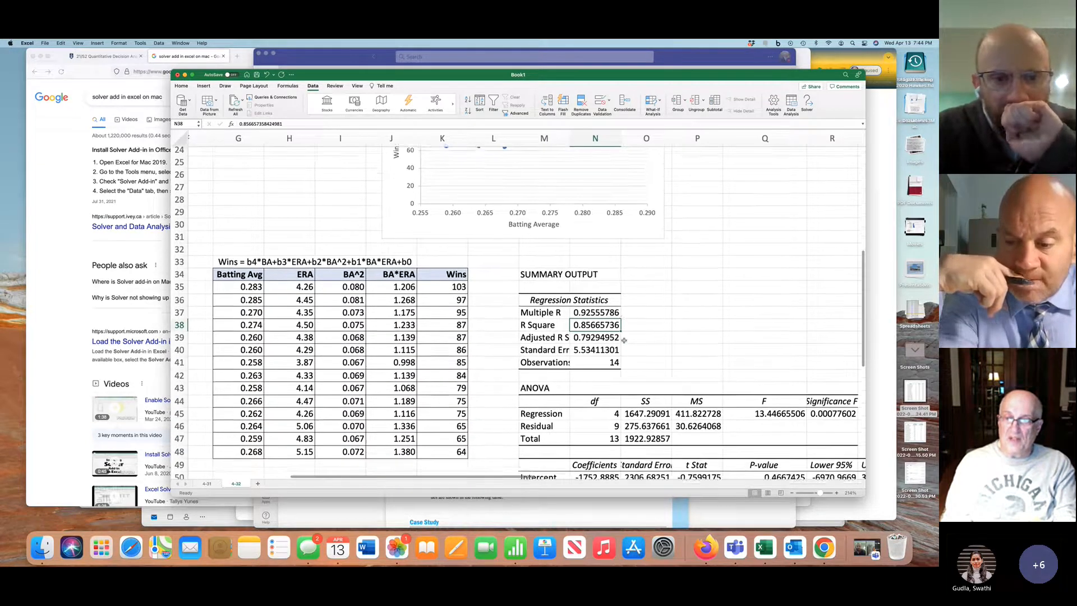
{"action": "scroll", "coordinate": [624, 341], "scroll_direction": "down", "scroll_amount": 2}
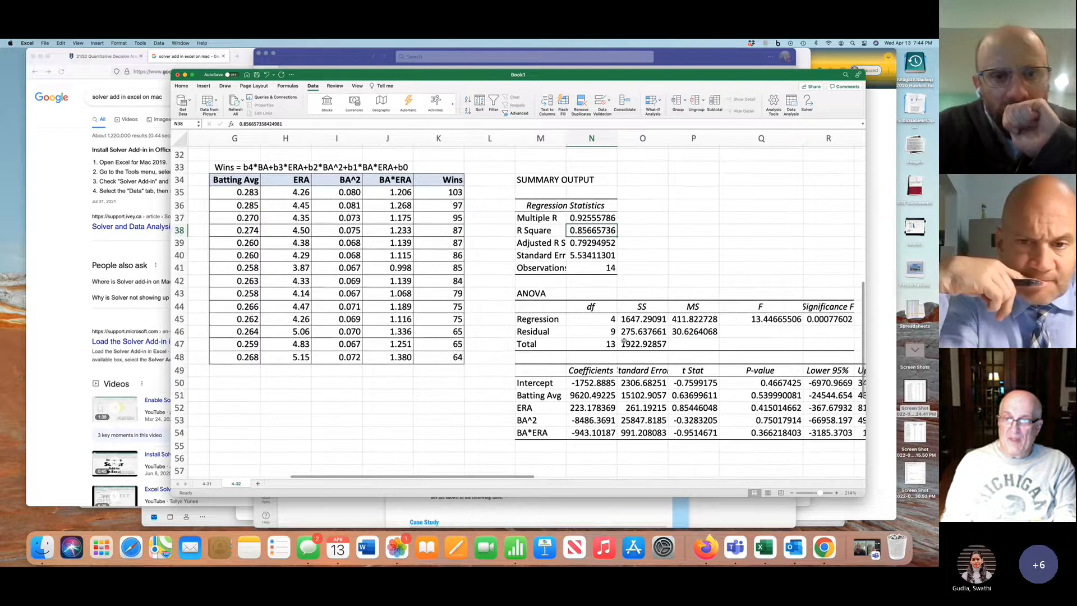
Compare the predictor p-values in Q51:Q54 and the Significance F with those of the first regression output
{"action": "left_click_drag", "start_coordinate": [776, 395], "coordinate": [776, 433]}
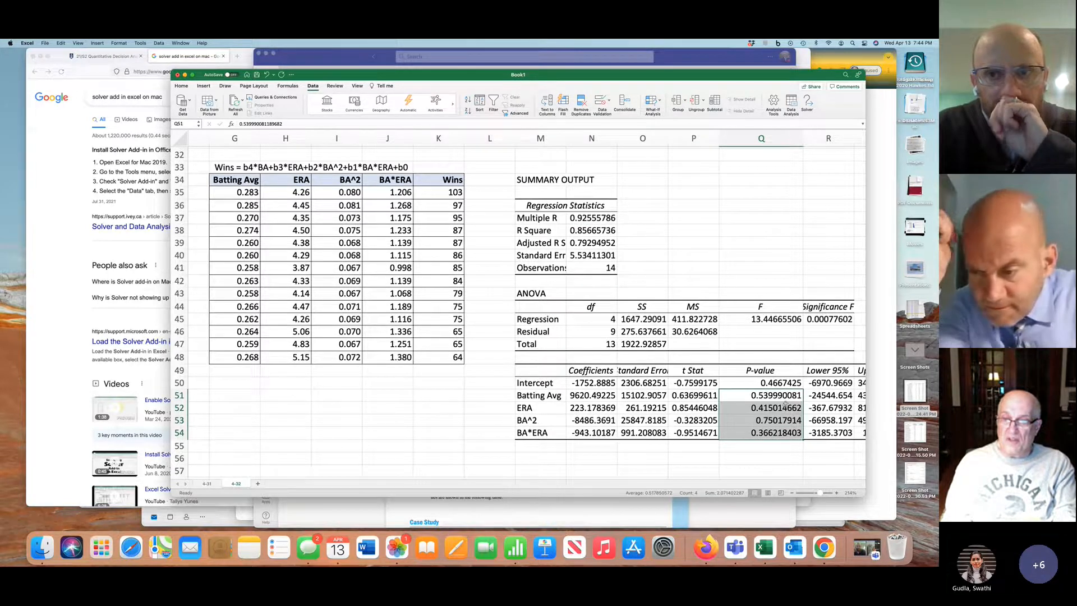
{"action": "scroll", "coordinate": [784, 403], "scroll_direction": "right", "scroll_amount": 2}
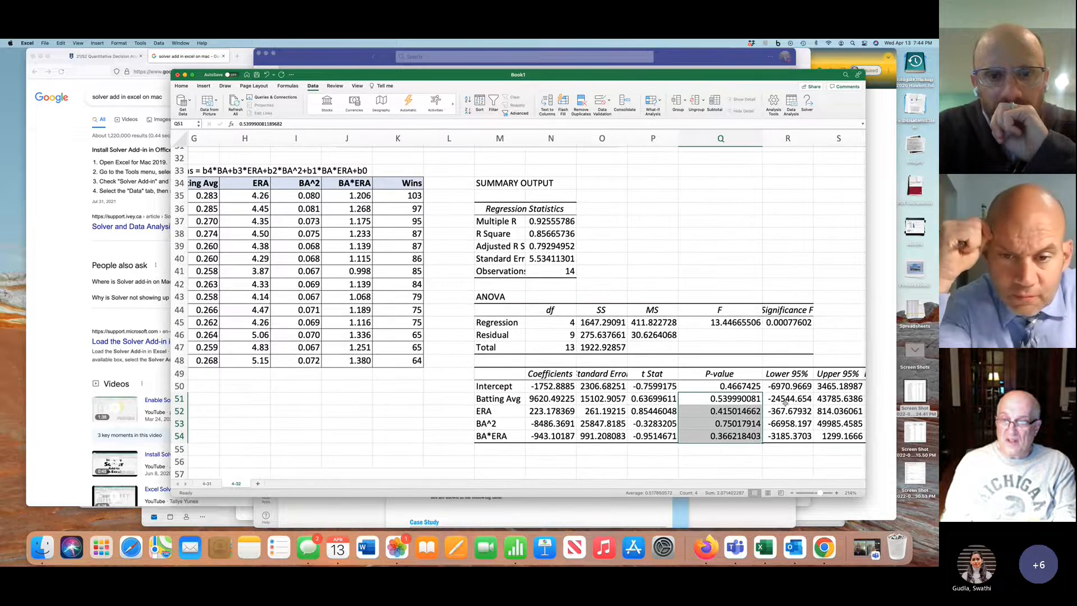
{"action": "scroll", "coordinate": [785, 403], "scroll_direction": "right", "scroll_amount": 1}
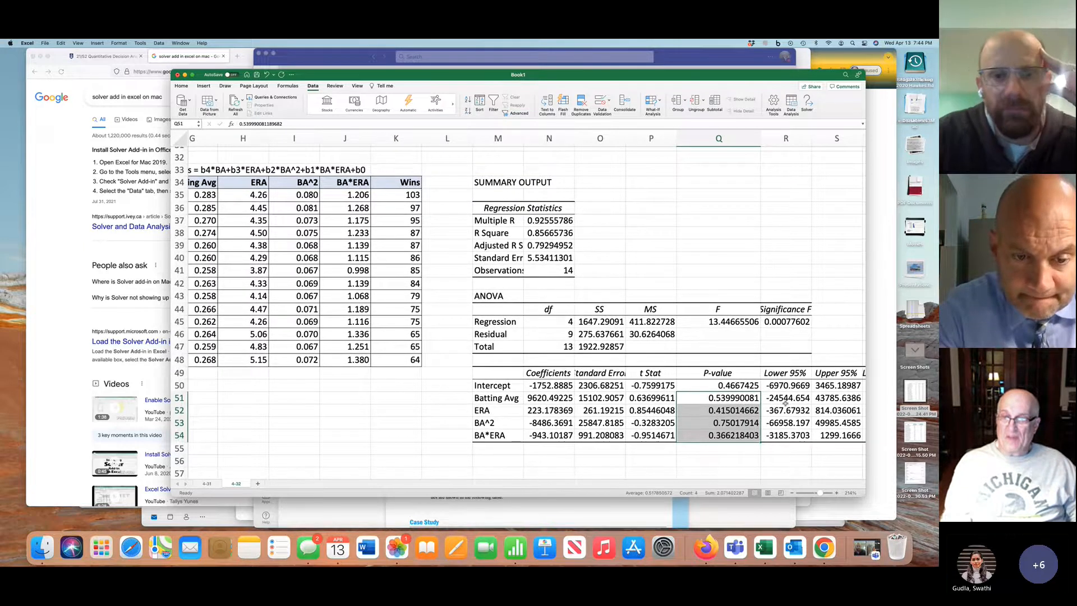
{"action": "scroll", "coordinate": [785, 403], "scroll_direction": "up", "scroll_amount": 8}
{"action": "scroll", "coordinate": [785, 404], "scroll_direction": "right", "scroll_amount": 3}
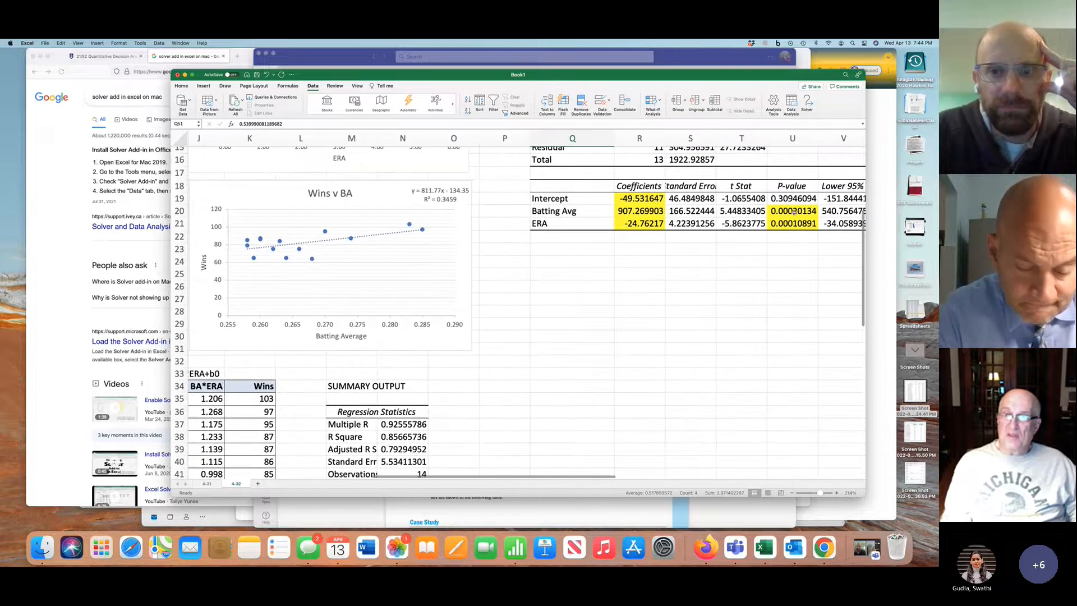
{"action": "scroll", "coordinate": [791, 247], "scroll_direction": "down", "scroll_amount": 8}
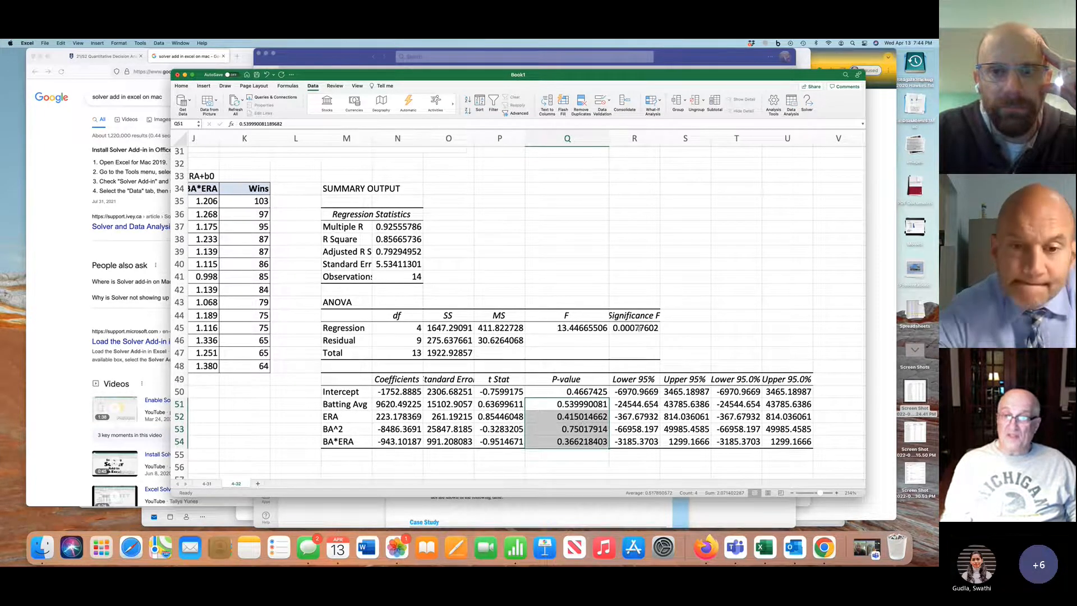
{"action": "scroll", "coordinate": [638, 328], "scroll_direction": "up", "scroll_amount": 10}
{"action": "scroll", "coordinate": [639, 328], "scroll_direction": "right", "scroll_amount": 2}
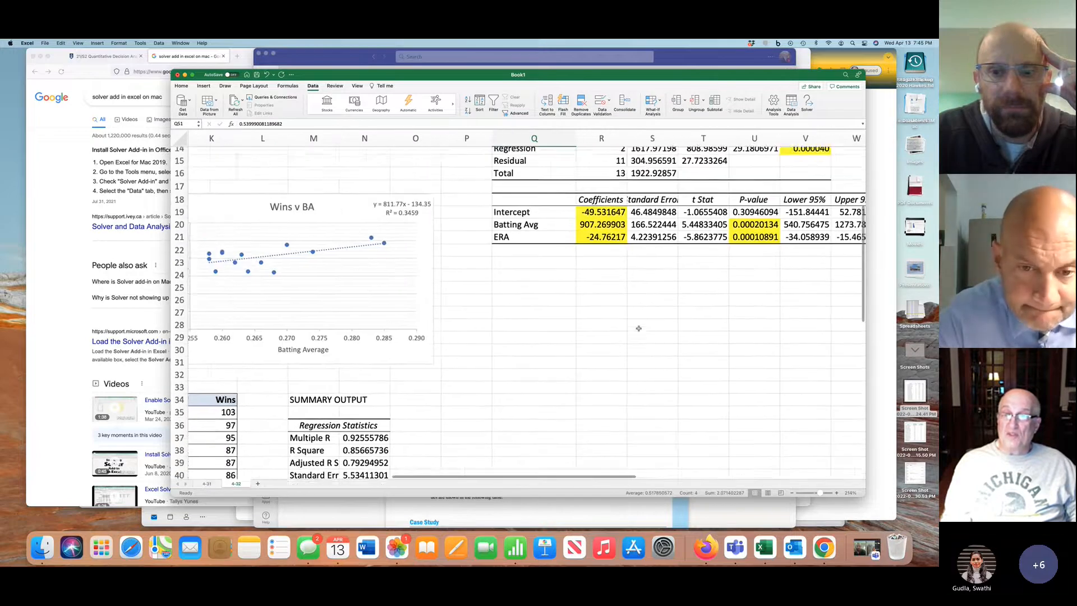
{"action": "scroll", "coordinate": [743, 205], "scroll_direction": "down", "scroll_amount": 10}
{"action": "scroll", "coordinate": [744, 205], "scroll_direction": "left", "scroll_amount": 1}
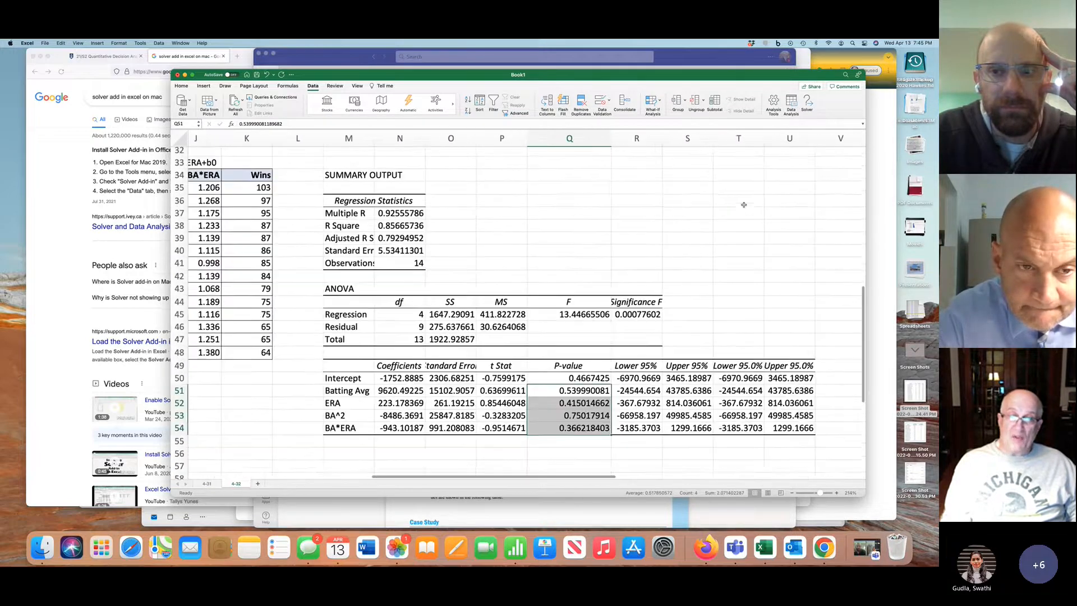
Examine the BA^2 and BA*ERA coefficient rows in M53:Q54 alongside the model equation and data table
{"action": "left_click_drag", "start_coordinate": [365, 410], "coordinate": [549, 425]}
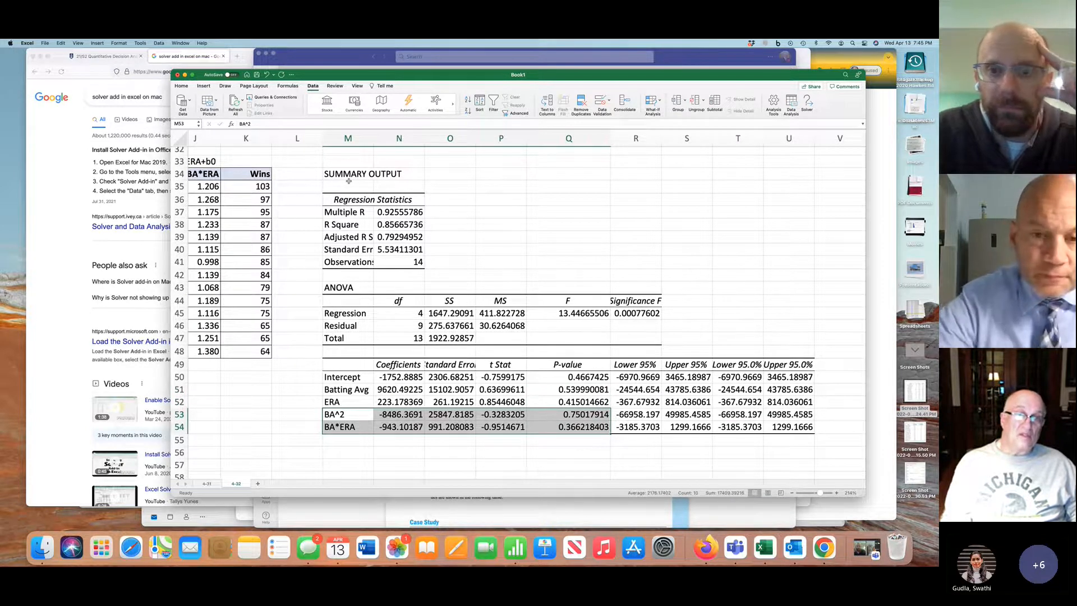
{"action": "scroll", "coordinate": [348, 181], "scroll_direction": "left", "scroll_amount": 3}
{"action": "scroll", "coordinate": [348, 180], "scroll_direction": "up", "scroll_amount": 6}
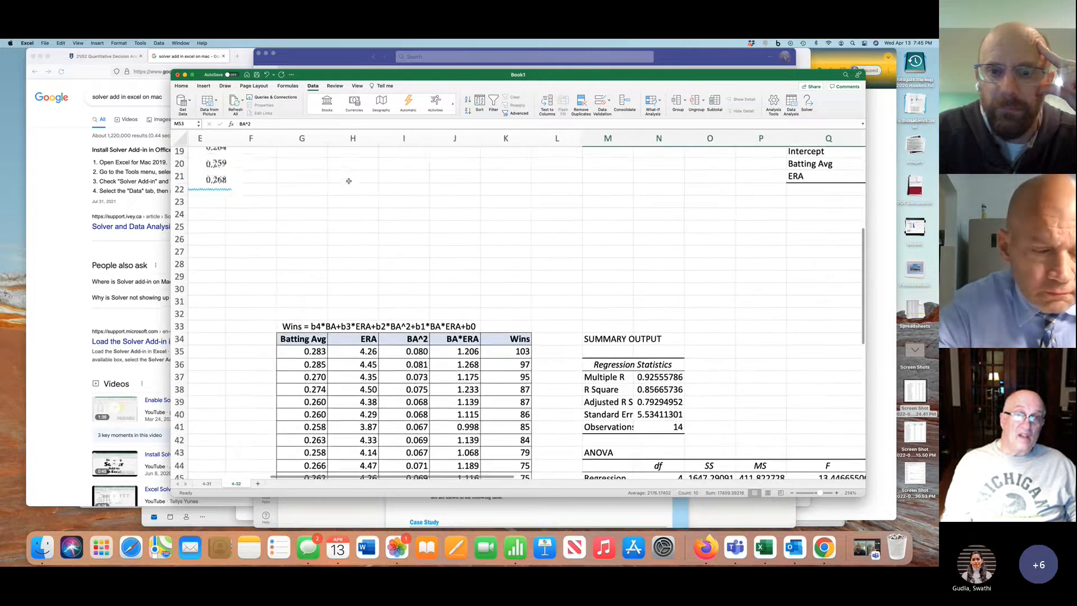
{"action": "scroll", "coordinate": [348, 181], "scroll_direction": "down", "scroll_amount": 6}
{"action": "scroll", "coordinate": [348, 181], "scroll_direction": "right", "scroll_amount": 1}
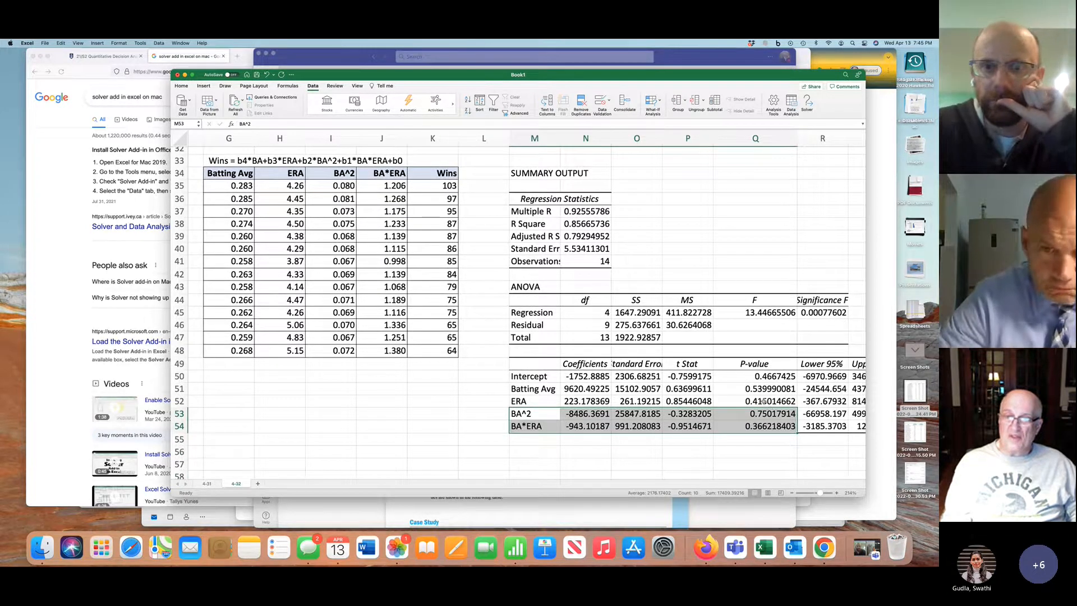
Fill the BA^2 and BA*ERA coefficient rows, M53:Q54, with orange
{"action": "scroll", "coordinate": [764, 401], "scroll_direction": "down", "scroll_amount": 2}
{"action": "scroll", "coordinate": [764, 401], "scroll_direction": "right", "scroll_amount": 3}
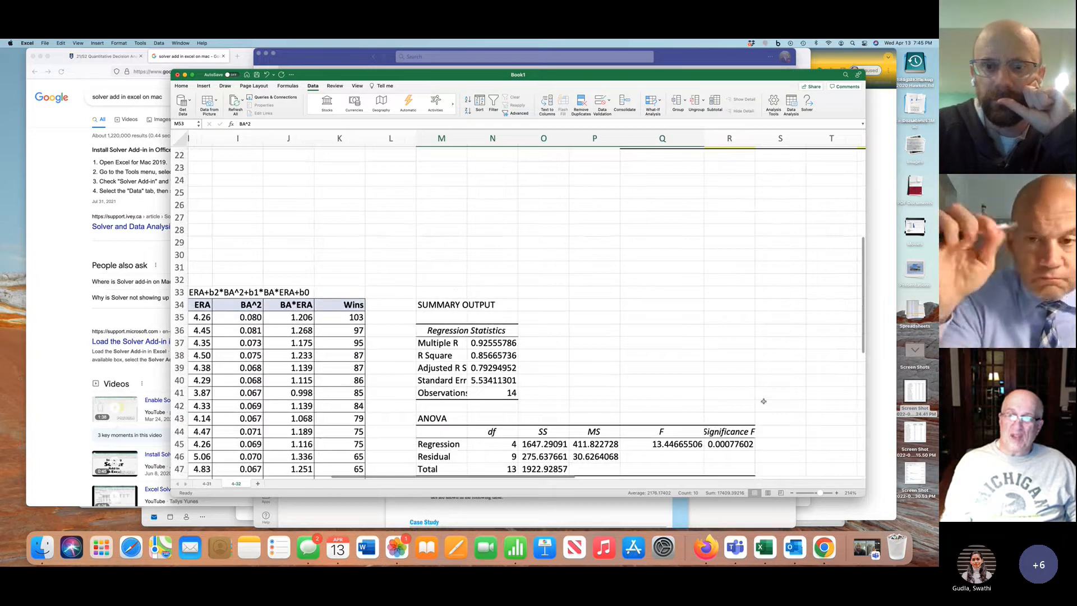
{"action": "scroll", "coordinate": [764, 401], "scroll_direction": "down", "scroll_amount": 3}
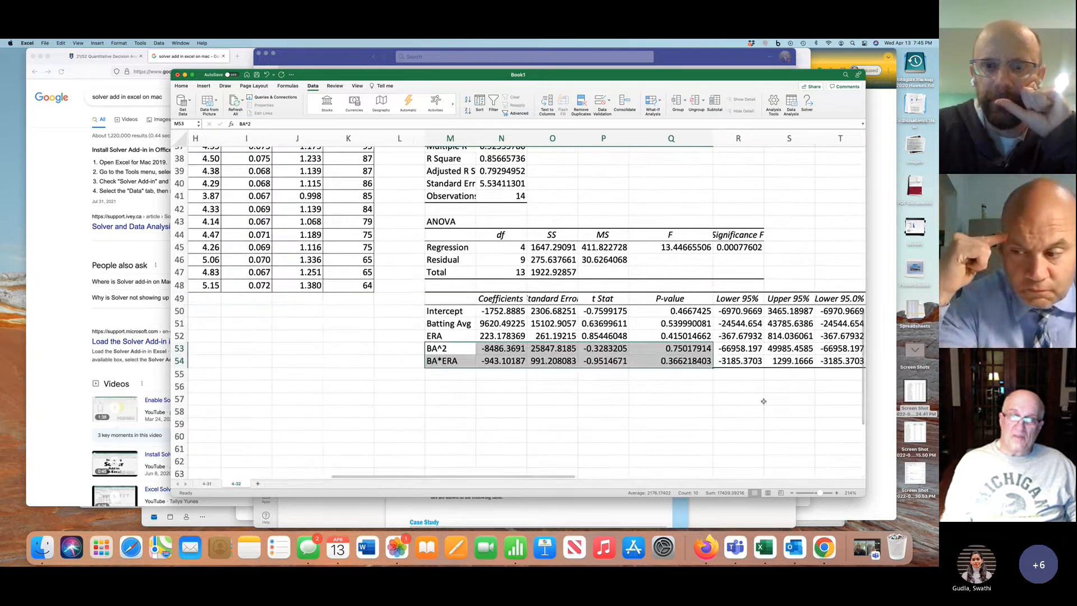
{"action": "scroll", "coordinate": [684, 381], "scroll_direction": "up", "scroll_amount": 10}
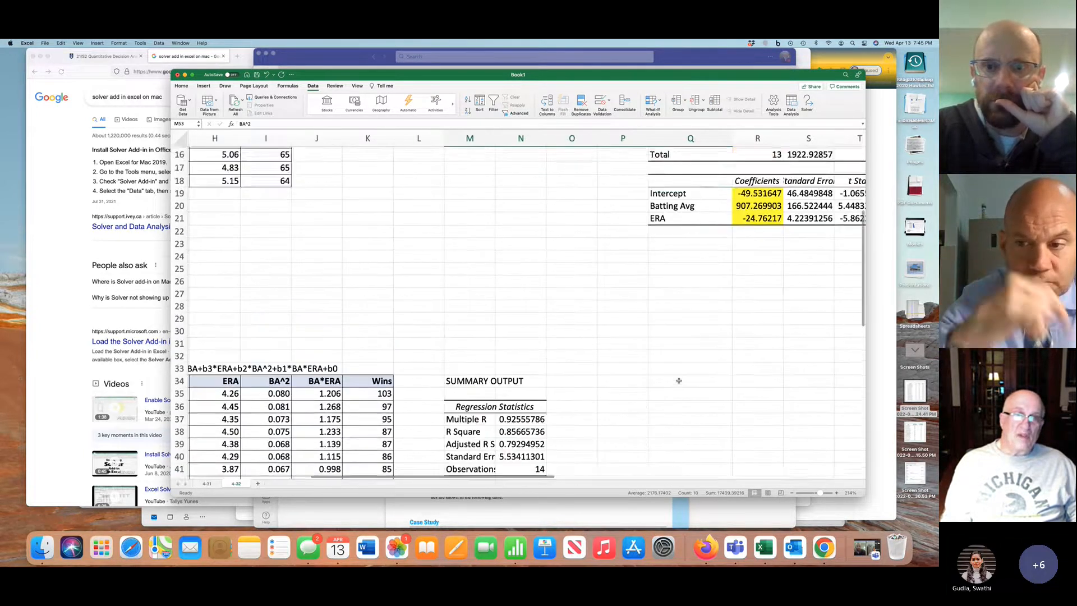
{"action": "scroll", "coordinate": [679, 381], "scroll_direction": "down", "scroll_amount": 4}
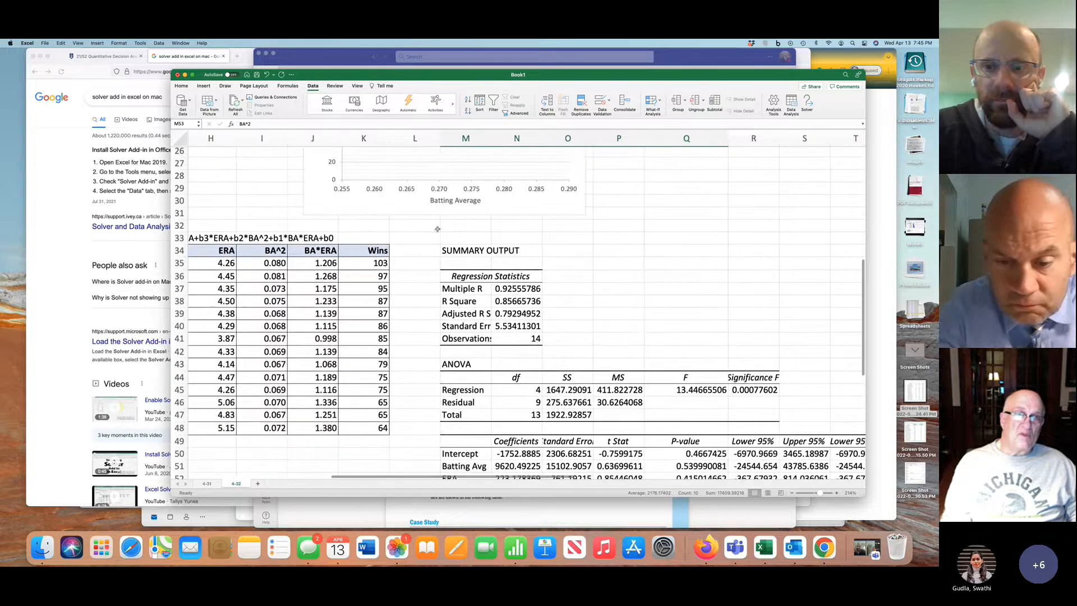
{"action": "left_click", "coordinate": [181, 86]}
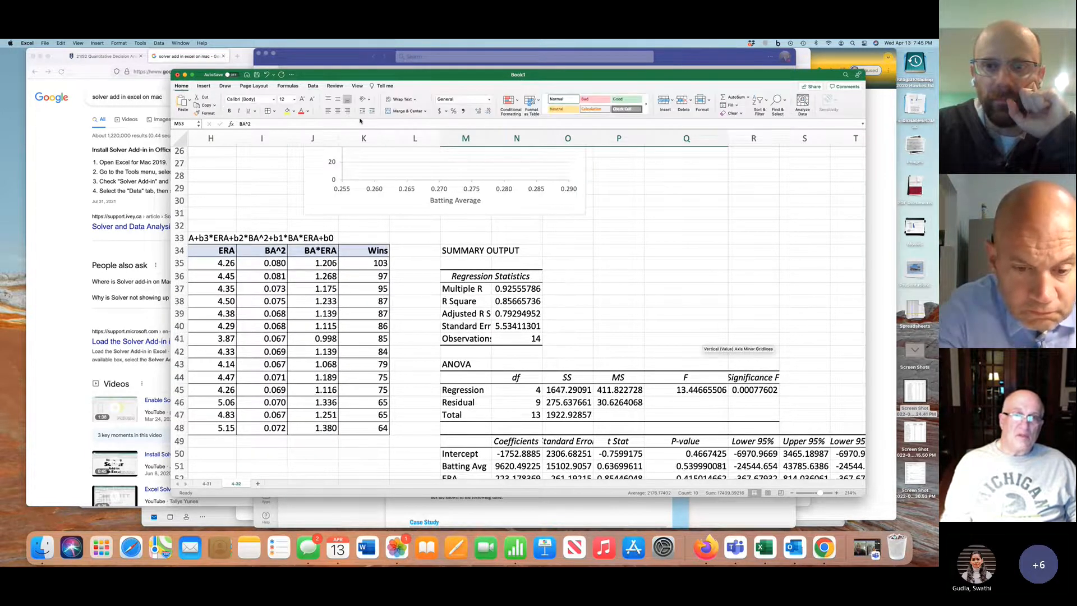
{"action": "left_click", "coordinate": [293, 112]}
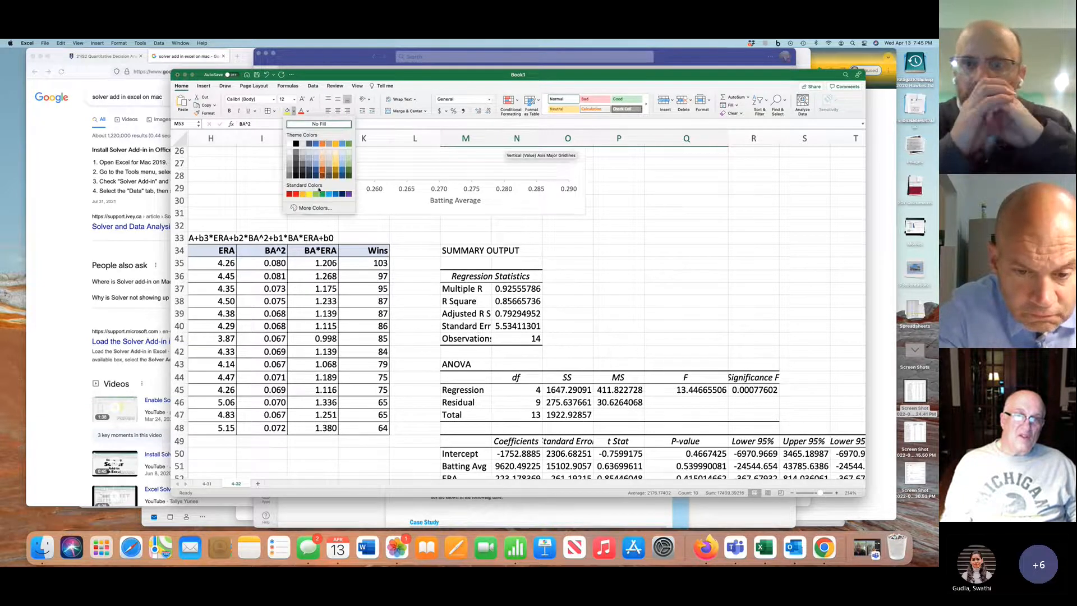
{"action": "left_click", "coordinate": [329, 147]}
{"action": "scroll", "coordinate": [434, 237], "scroll_direction": "down", "scroll_amount": 5}
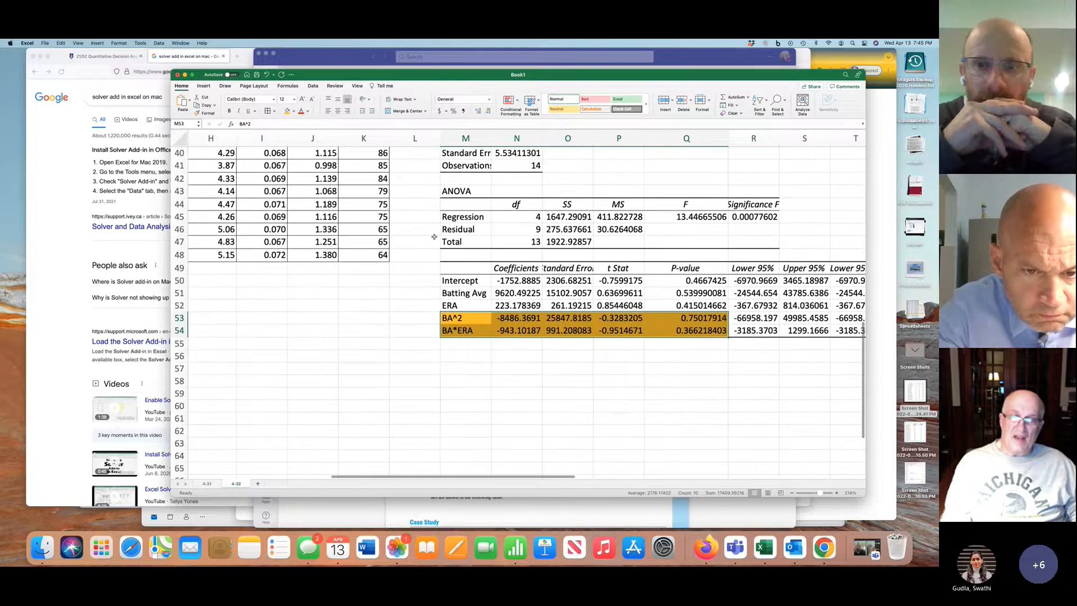
{"action": "left_click", "coordinate": [527, 369]}
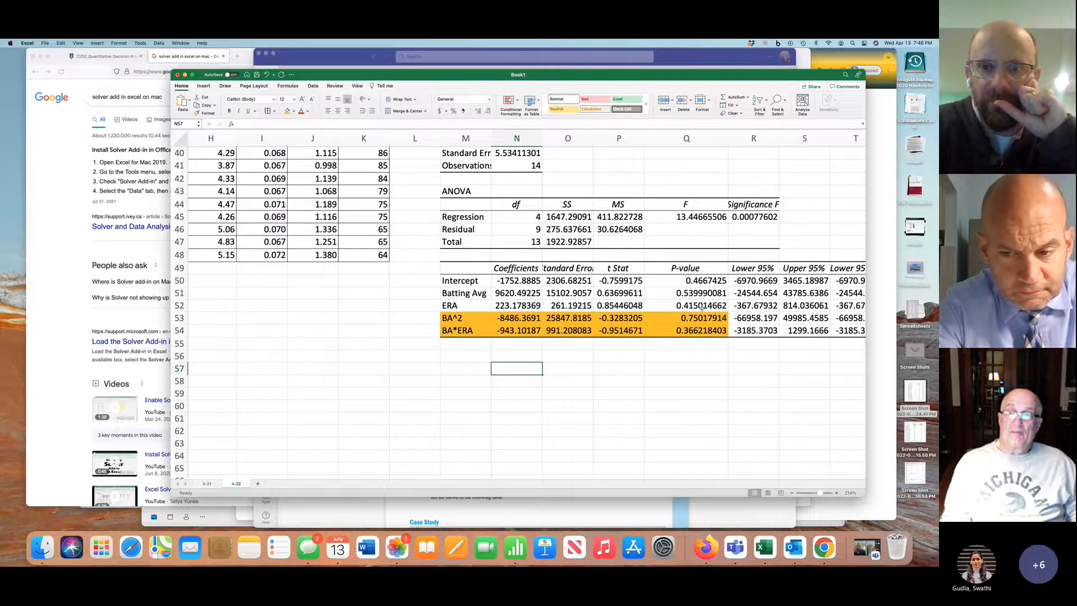
Examine the p-values of all four predictors in Q51:Q54, focusing on Batting Avg and ERA
{"action": "scroll", "coordinate": [695, 303], "scroll_direction": "up", "scroll_amount": 2}
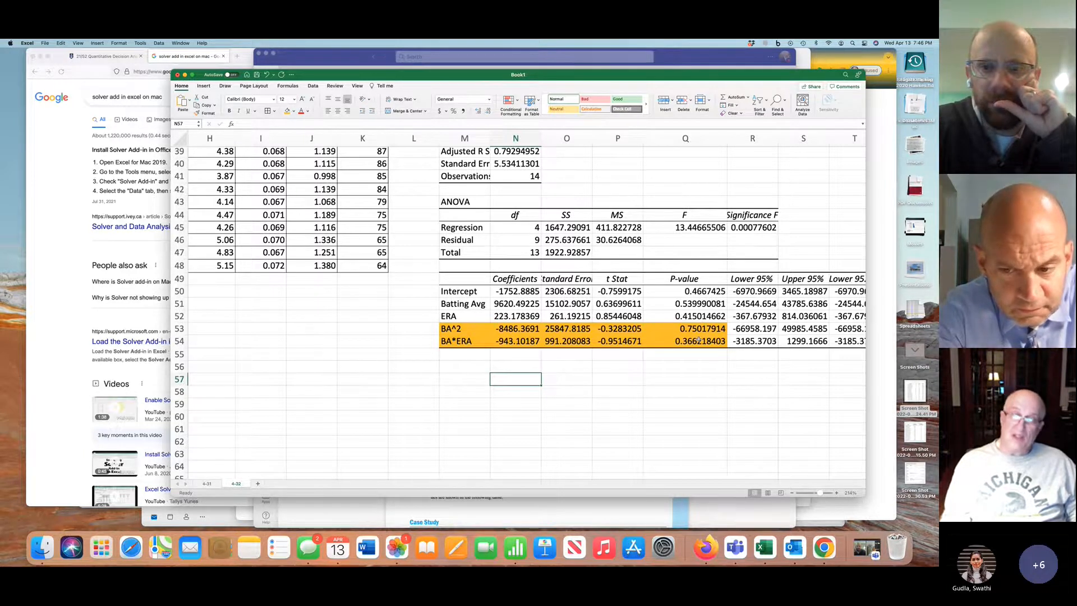
{"action": "scroll", "coordinate": [698, 340], "scroll_direction": "down", "scroll_amount": 1}
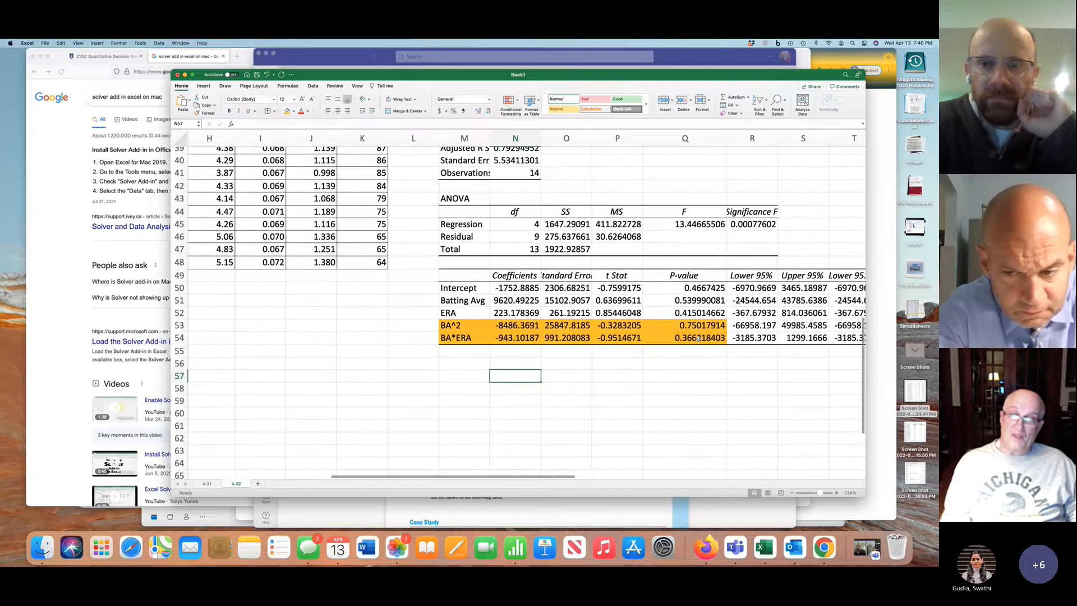
{"action": "left_click", "coordinate": [694, 300]}
{"action": "left_click_drag", "start_coordinate": [693, 300], "coordinate": [698, 338]}
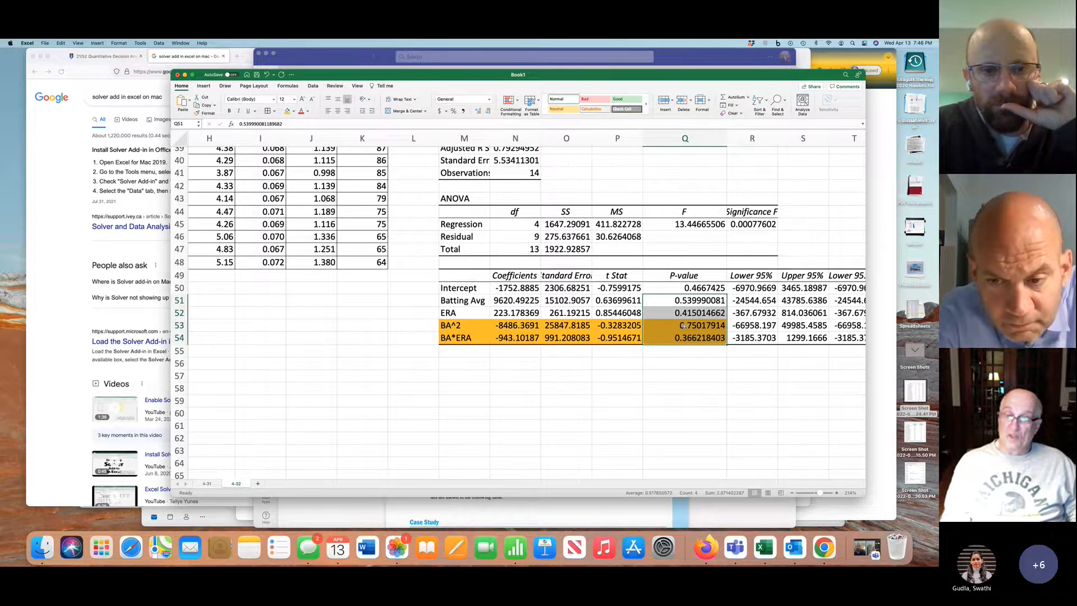
{"action": "left_click_drag", "start_coordinate": [681, 301], "coordinate": [683, 308]}
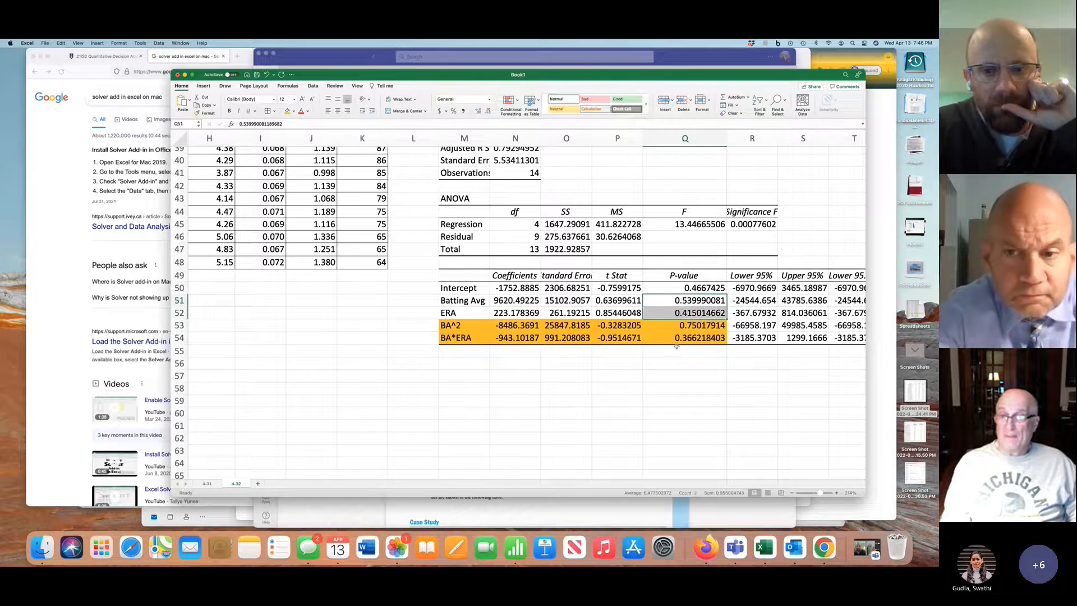
{"action": "scroll", "coordinate": [676, 346], "scroll_direction": "right", "scroll_amount": 5}
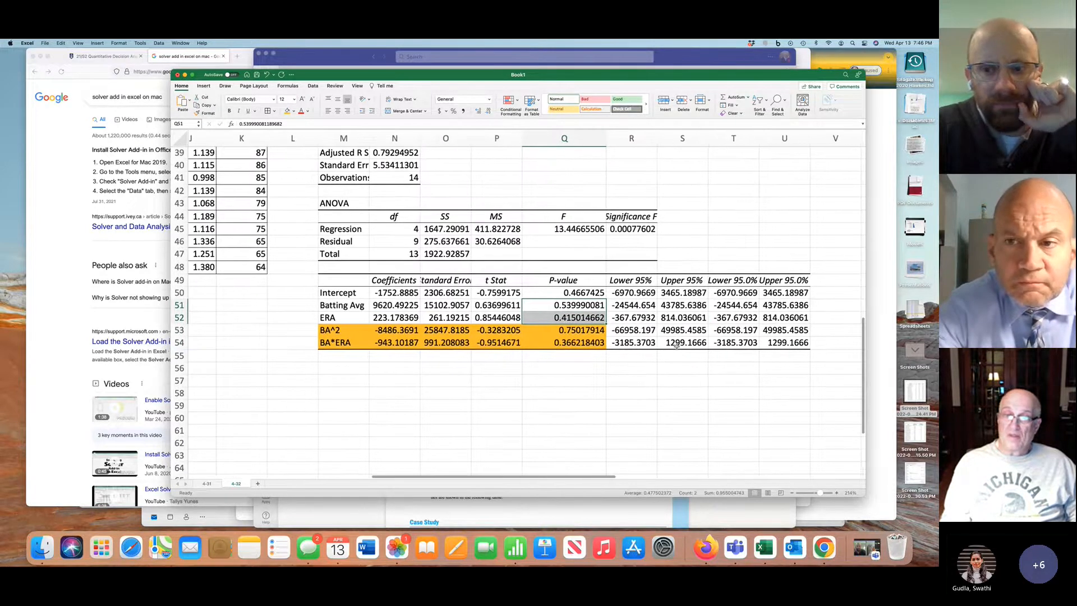
Compare the four-variable model's Significance F and Adjusted R Square with the first regression output's highlighted statistics
{"action": "scroll", "coordinate": [677, 346], "scroll_direction": "up", "scroll_amount": 6}
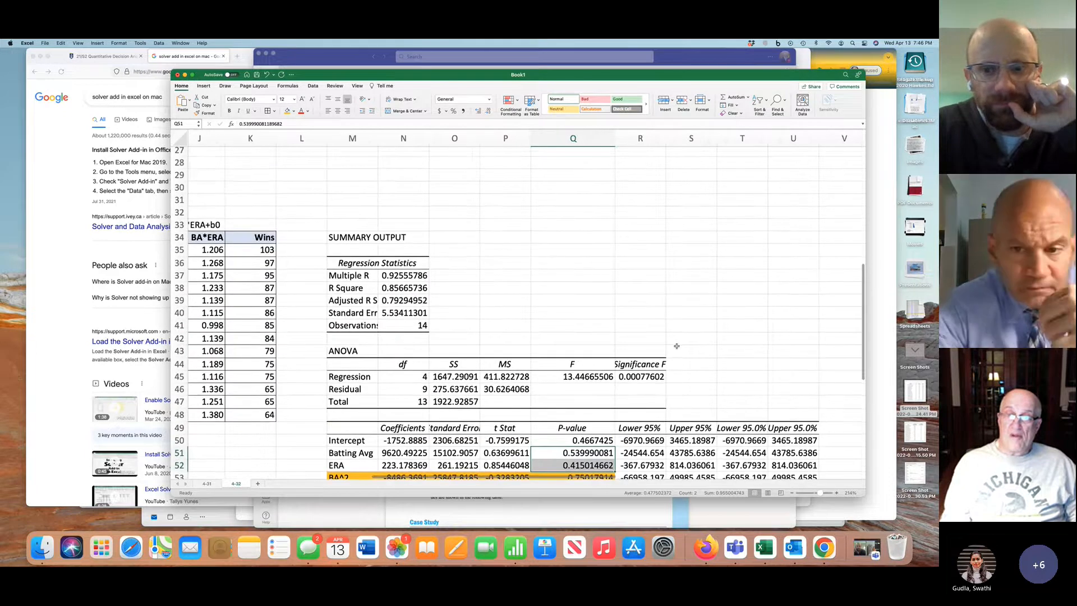
{"action": "left_click", "coordinate": [639, 376]}
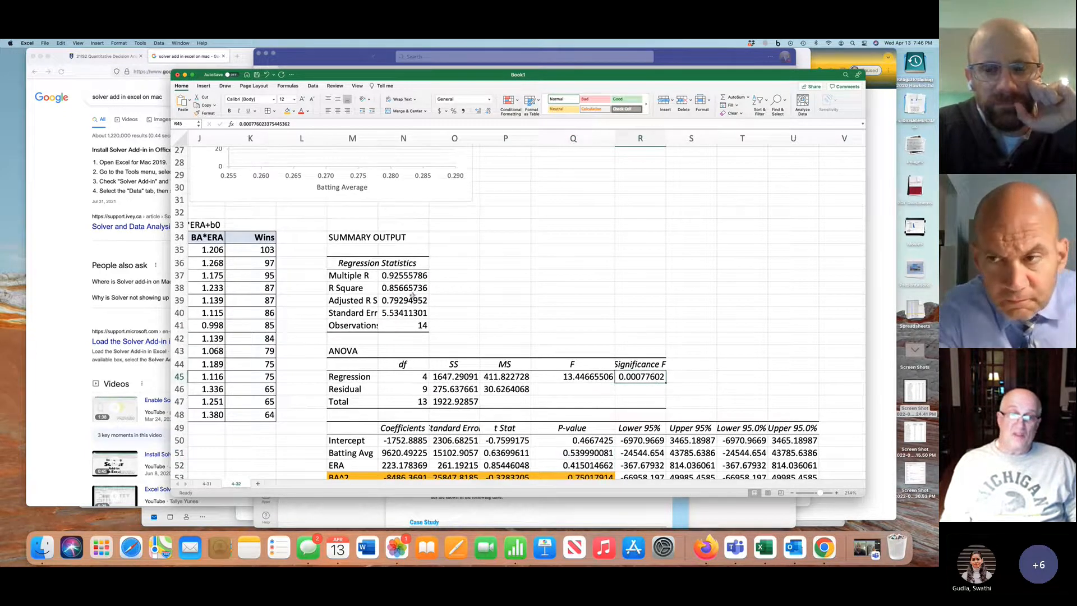
{"action": "left_click", "coordinate": [411, 302]}
{"action": "scroll", "coordinate": [412, 302], "scroll_direction": "up", "scroll_amount": 5}
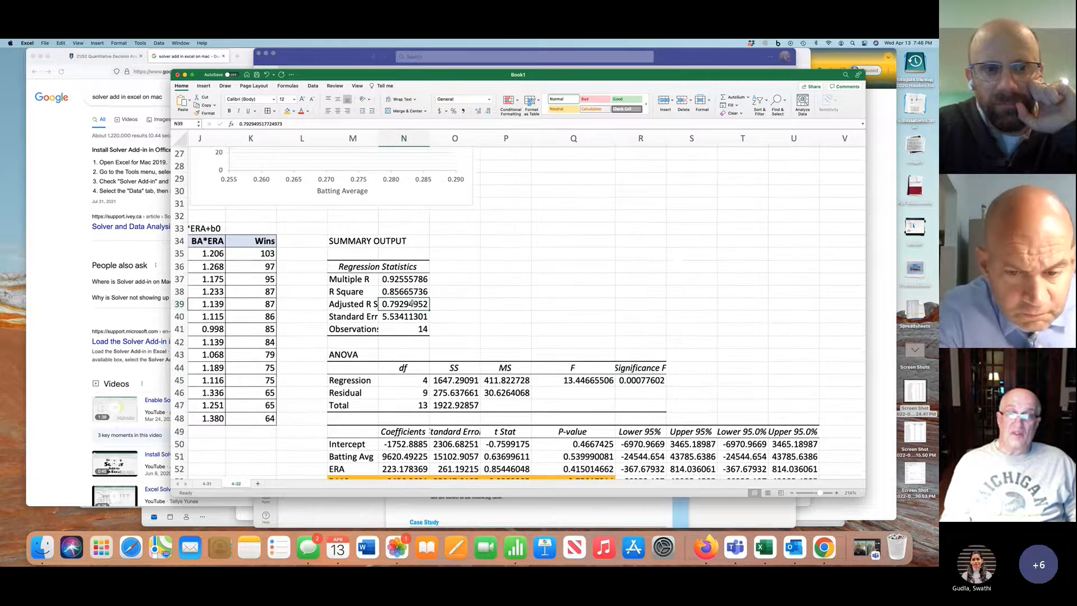
{"action": "scroll", "coordinate": [647, 212], "scroll_direction": "up", "scroll_amount": 5}
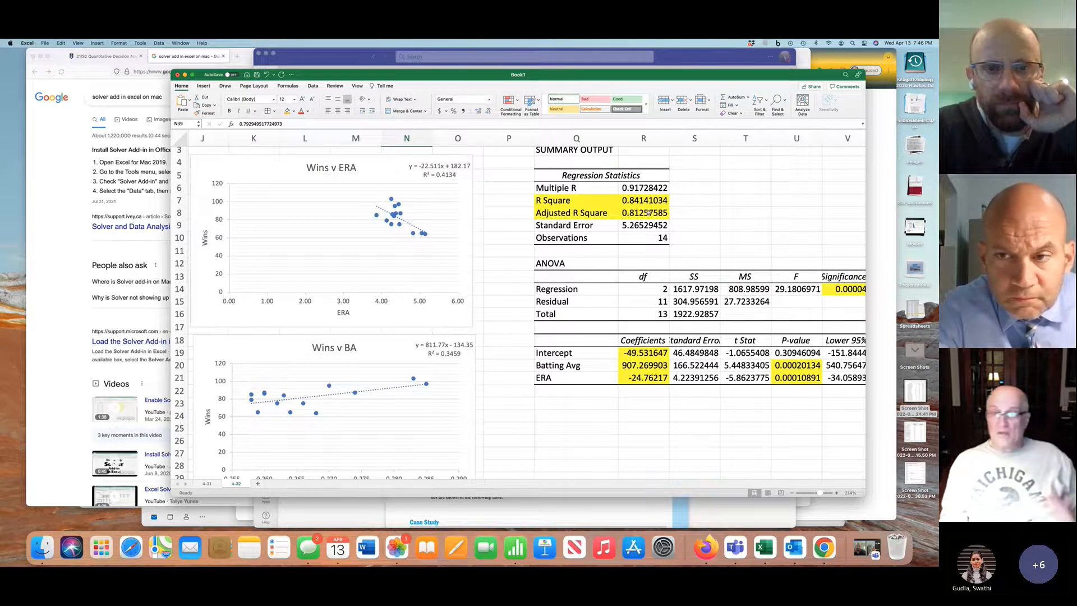
{"action": "scroll", "coordinate": [763, 312], "scroll_direction": "right", "scroll_amount": 3}
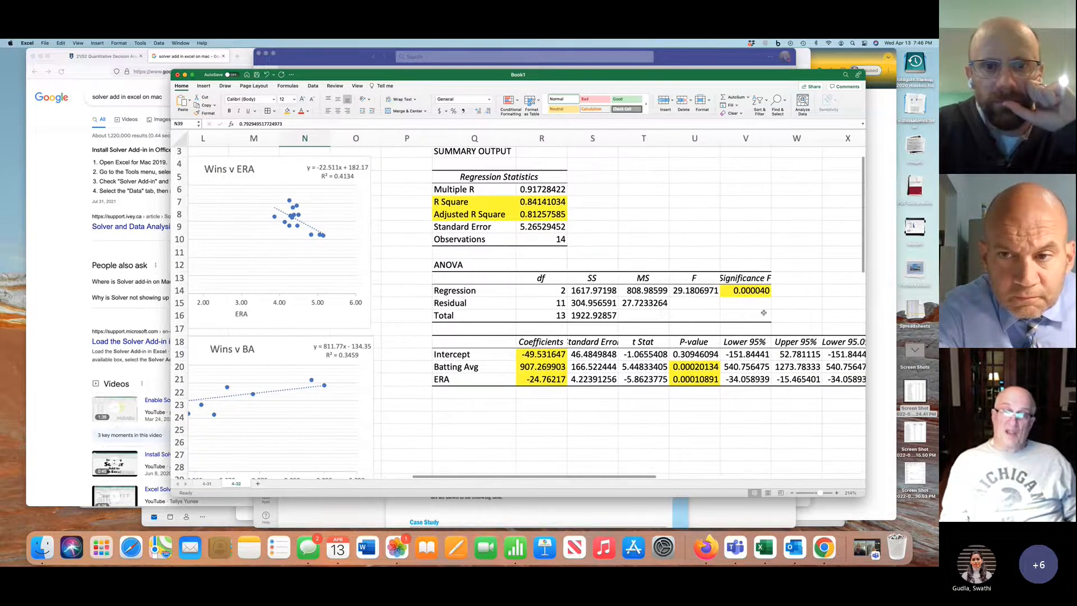
Review the 4-32 data and charts, check the error measures on the 4-31 sheet, and return to the 4-32 sheet
{"action": "scroll", "coordinate": [764, 312], "scroll_direction": "down", "scroll_amount": 1}
{"action": "scroll", "coordinate": [763, 312], "scroll_direction": "left", "scroll_amount": 2}
{"action": "scroll", "coordinate": [763, 312], "scroll_direction": "left", "scroll_amount": 3}
{"action": "scroll", "coordinate": [763, 312], "scroll_direction": "down", "scroll_amount": 1}
{"action": "scroll", "coordinate": [763, 313], "scroll_direction": "left", "scroll_amount": 4}
{"action": "scroll", "coordinate": [763, 313], "scroll_direction": "up", "scroll_amount": 2}
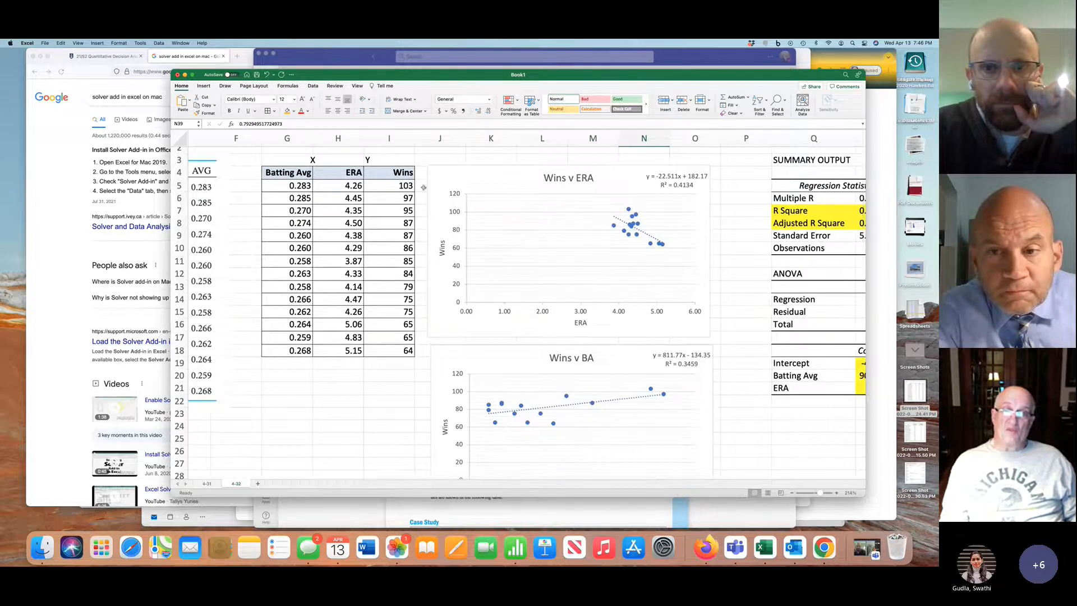
{"action": "left_click", "coordinate": [207, 483]}
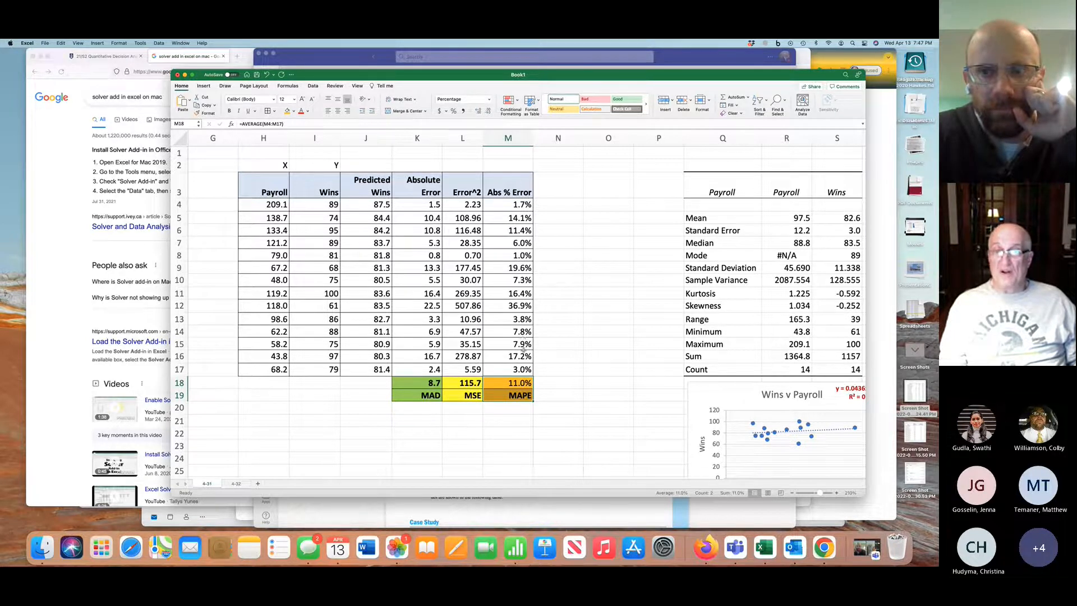
{"action": "scroll", "coordinate": [499, 387], "scroll_direction": "down", "scroll_amount": 5}
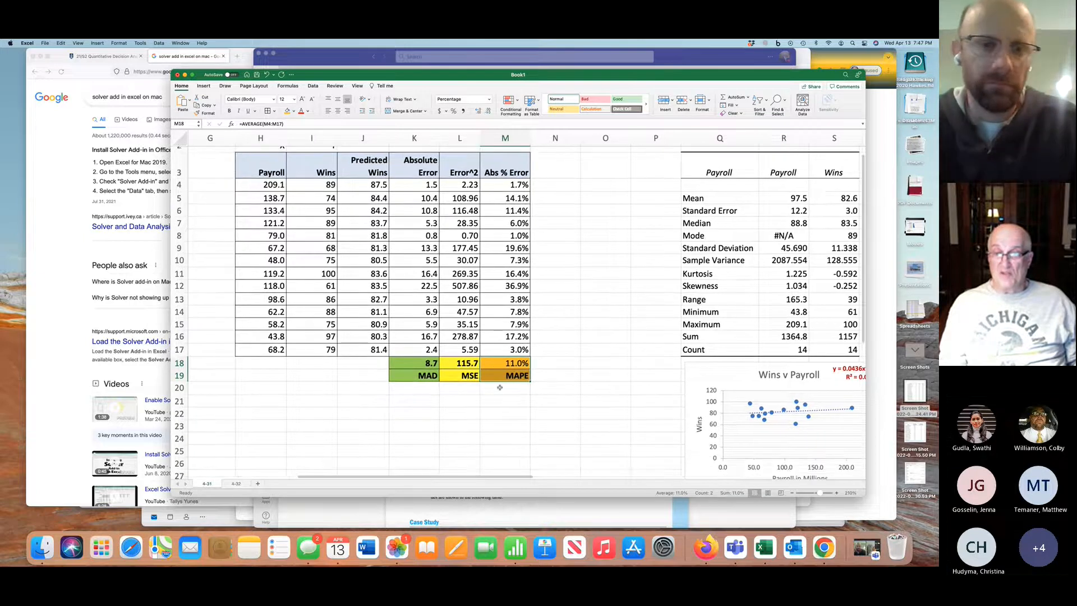
{"action": "scroll", "coordinate": [499, 387], "scroll_direction": "down", "scroll_amount": 10}
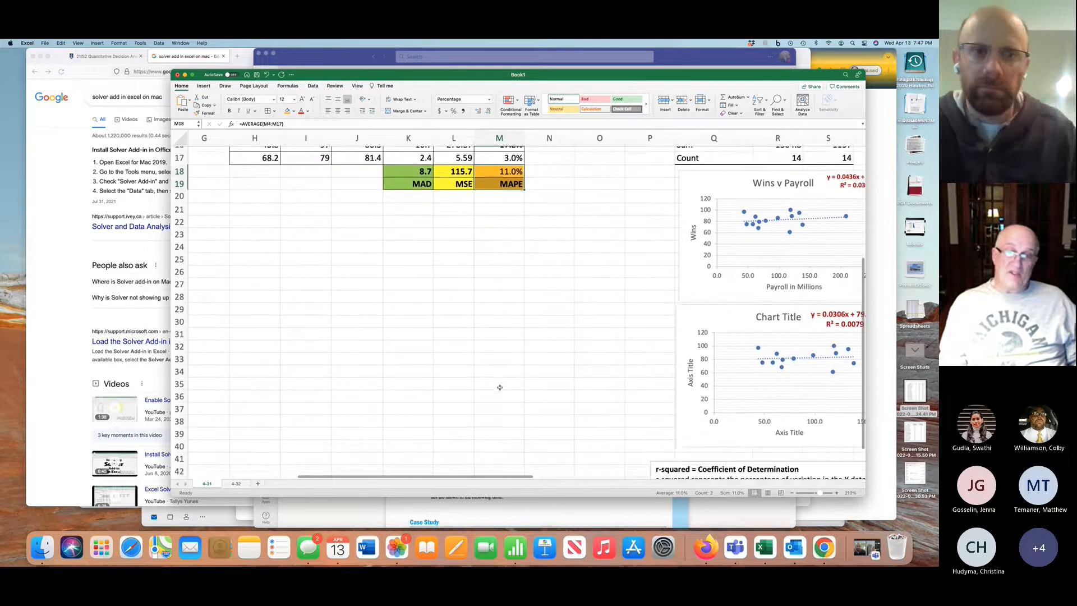
{"action": "scroll", "coordinate": [499, 387], "scroll_direction": "up", "scroll_amount": 12}
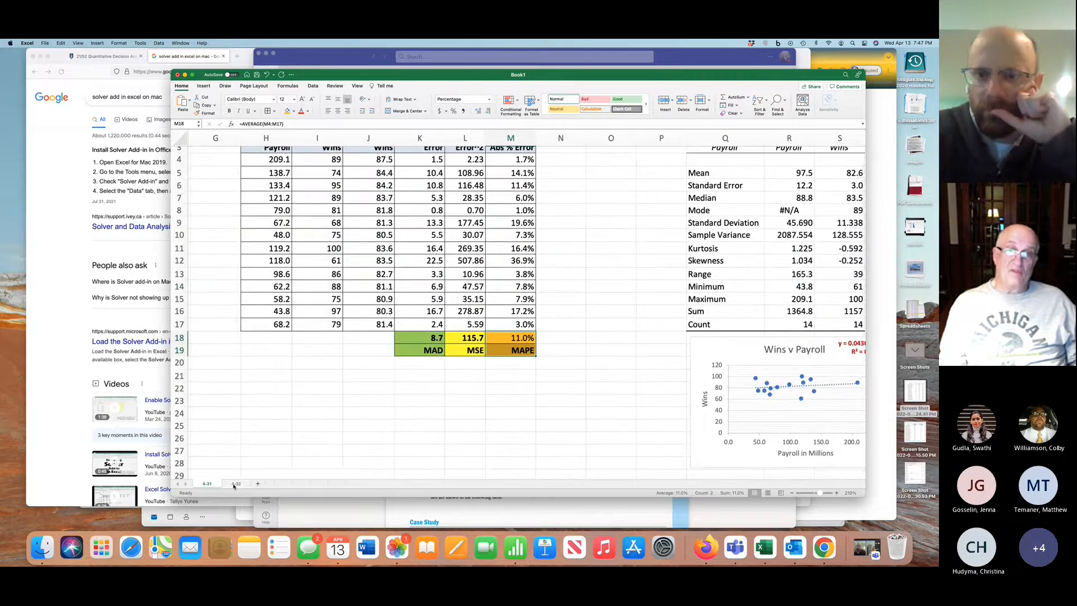
{"action": "scroll", "coordinate": [336, 387], "scroll_direction": "up", "scroll_amount": 3}
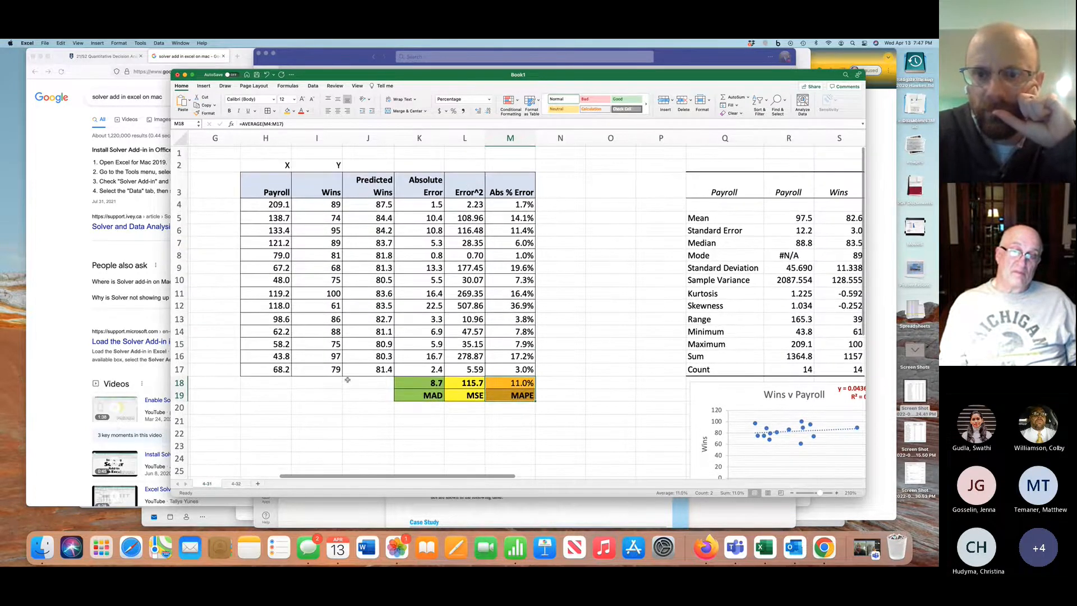
{"action": "left_click", "coordinate": [237, 484]}
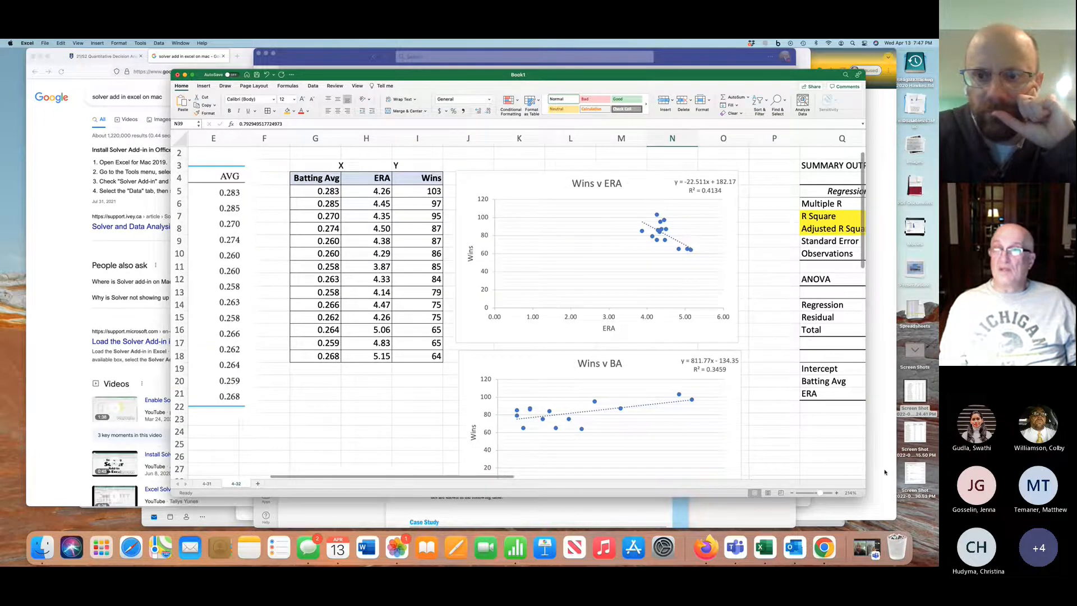
Switch to Firefox and show the SBNM-5411-B3 course's Modules page
{"action": "left_click", "coordinate": [895, 491]}
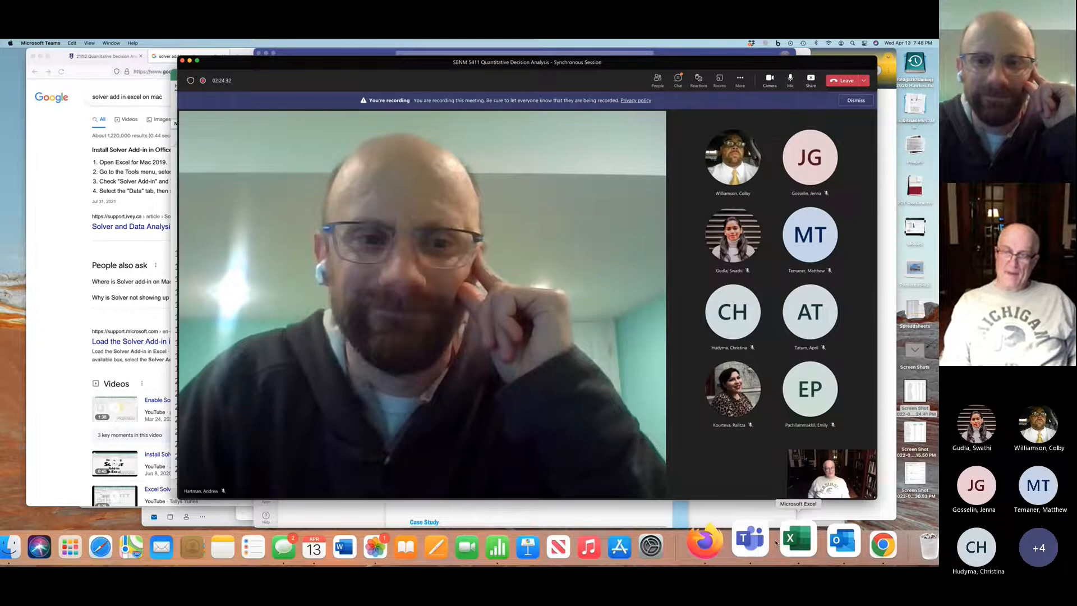
{"action": "left_click", "coordinate": [705, 542]}
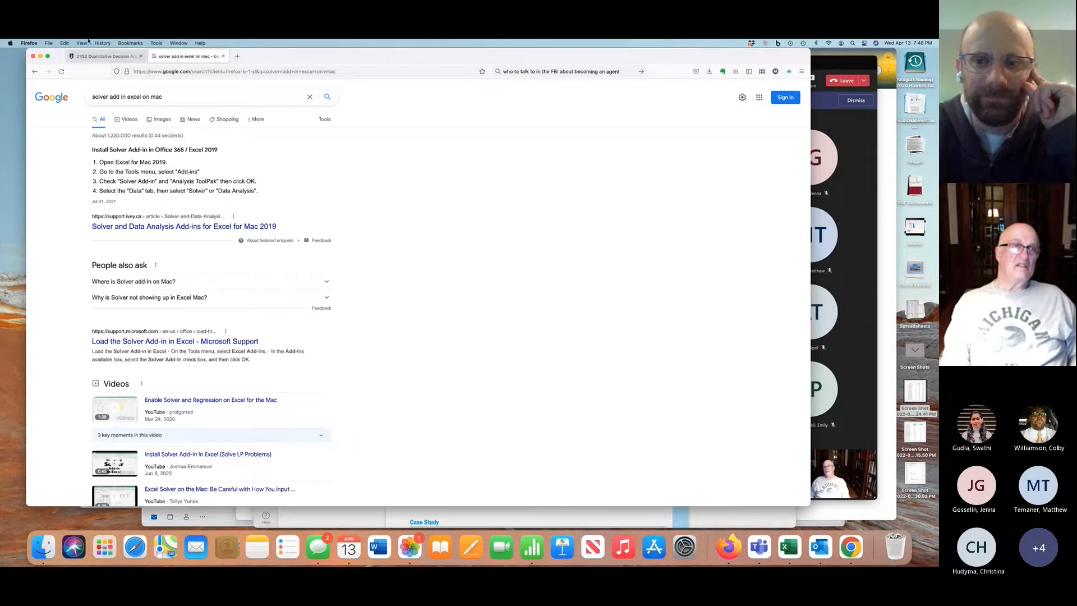
{"action": "left_click", "coordinate": [97, 58]}
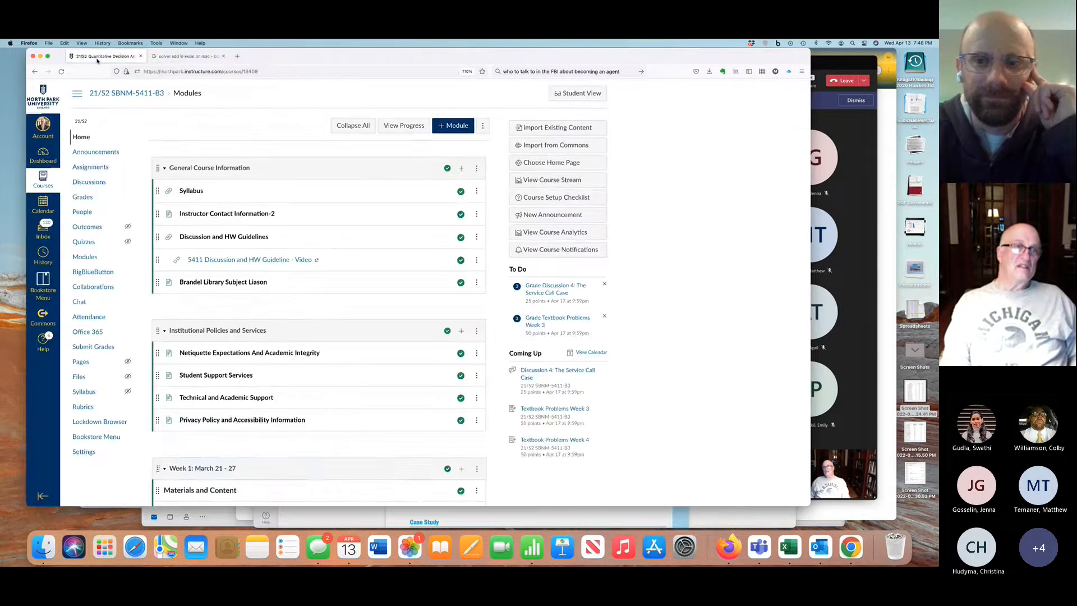
Look through the weekly course modules down to the Week 4: April 11 - 17 materials and assignments
{"action": "scroll", "coordinate": [174, 253], "scroll_direction": "down", "scroll_amount": 5}
{"action": "scroll", "coordinate": [175, 253], "scroll_direction": "down", "scroll_amount": 15}
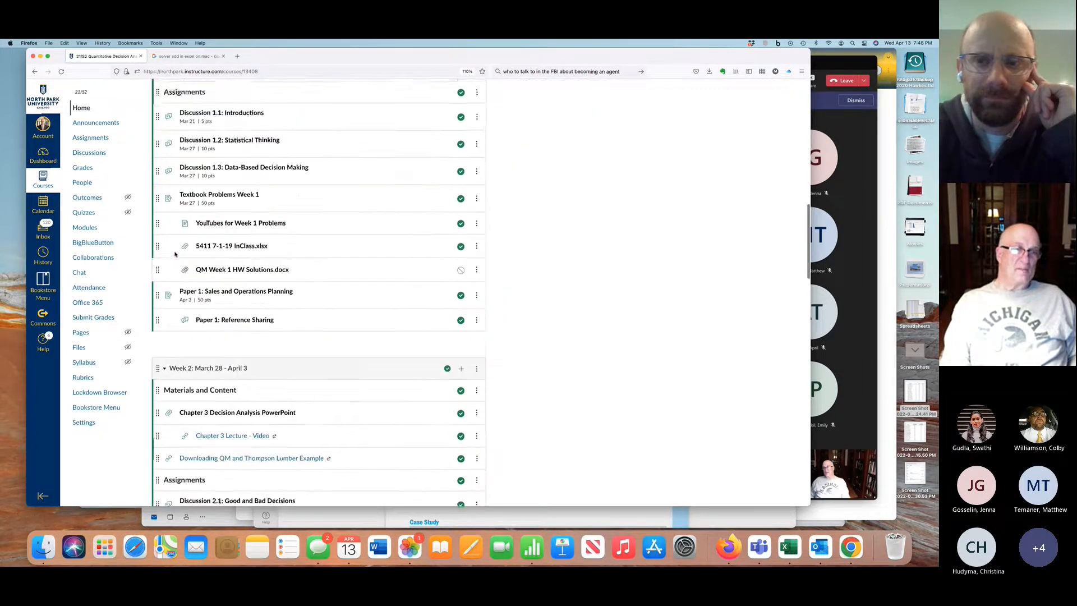
{"action": "scroll", "coordinate": [175, 254], "scroll_direction": "down", "scroll_amount": 2}
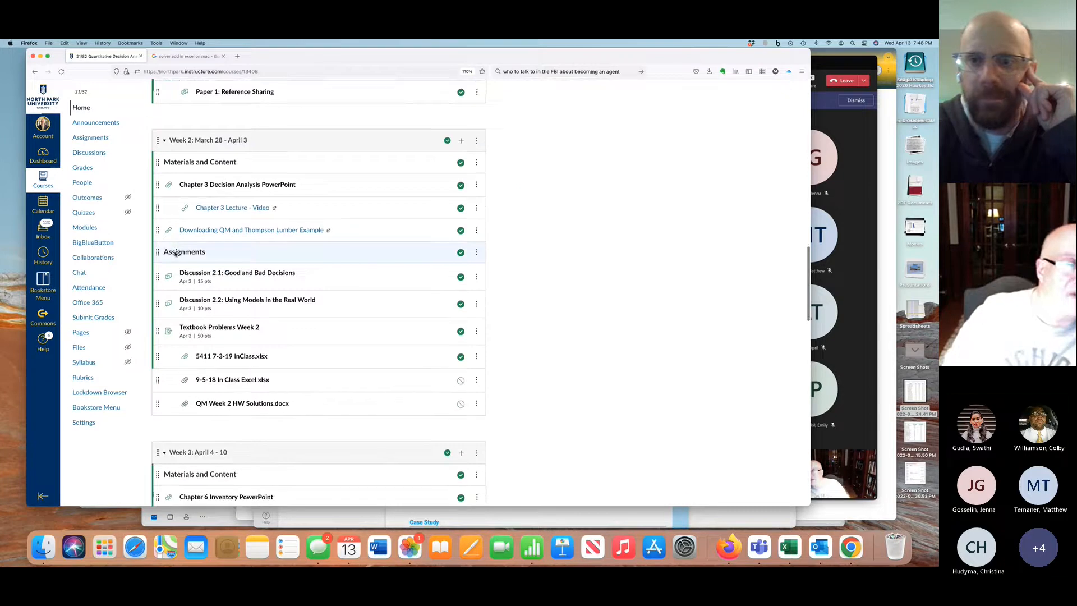
{"action": "scroll", "coordinate": [175, 254], "scroll_direction": "down", "scroll_amount": 6}
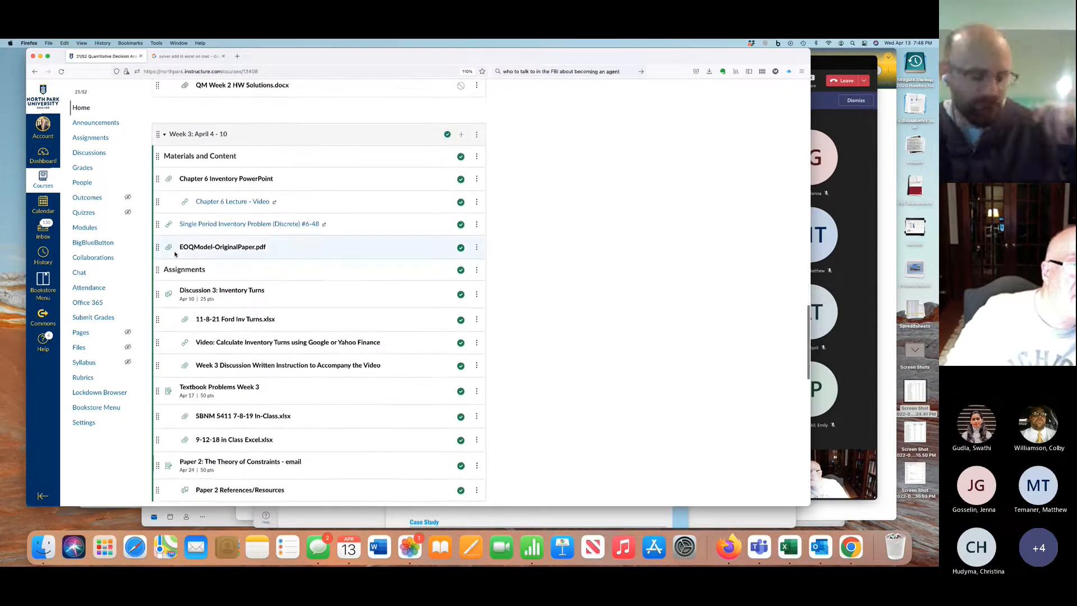
{"action": "scroll", "coordinate": [175, 253], "scroll_direction": "down", "scroll_amount": 1}
{"action": "scroll", "coordinate": [175, 252], "scroll_direction": "up", "scroll_amount": 2}
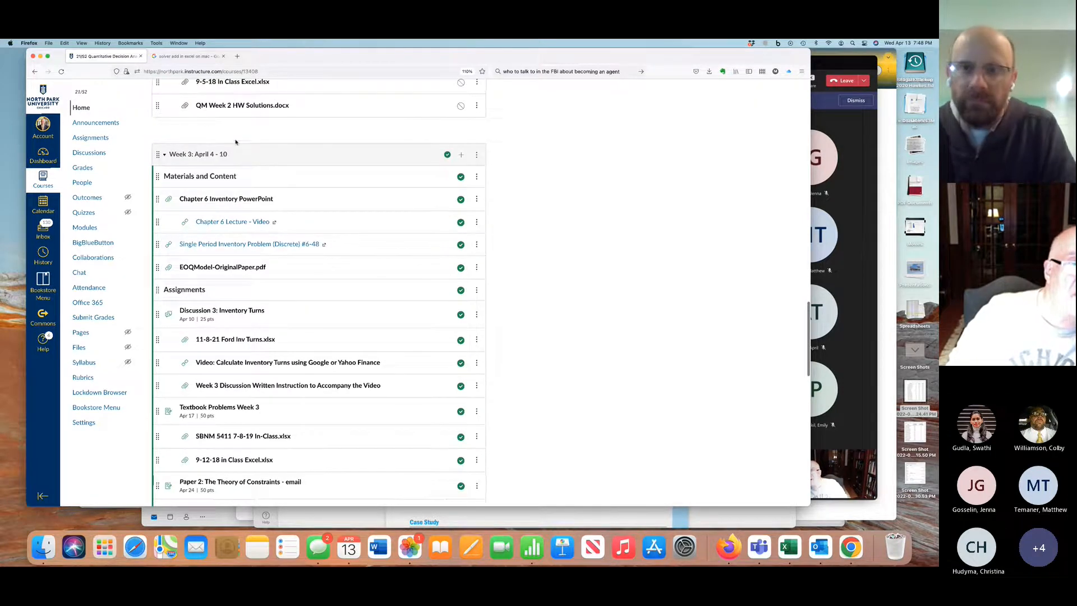
{"action": "scroll", "coordinate": [225, 211], "scroll_direction": "down", "scroll_amount": 2}
{"action": "scroll", "coordinate": [225, 211], "scroll_direction": "down", "scroll_amount": 3}
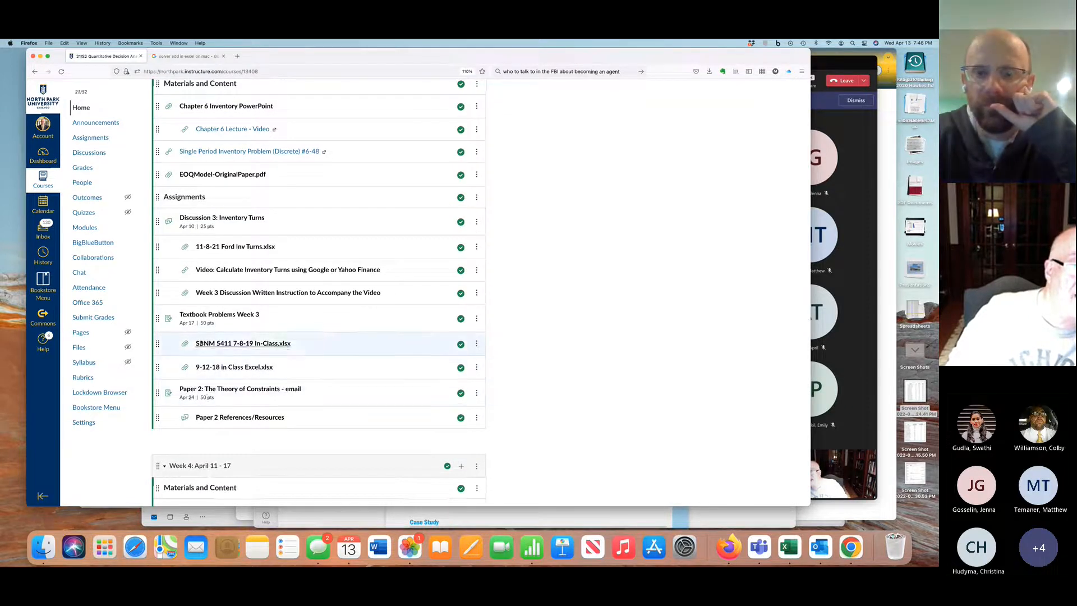
{"action": "scroll", "coordinate": [200, 329], "scroll_direction": "down", "scroll_amount": 10}
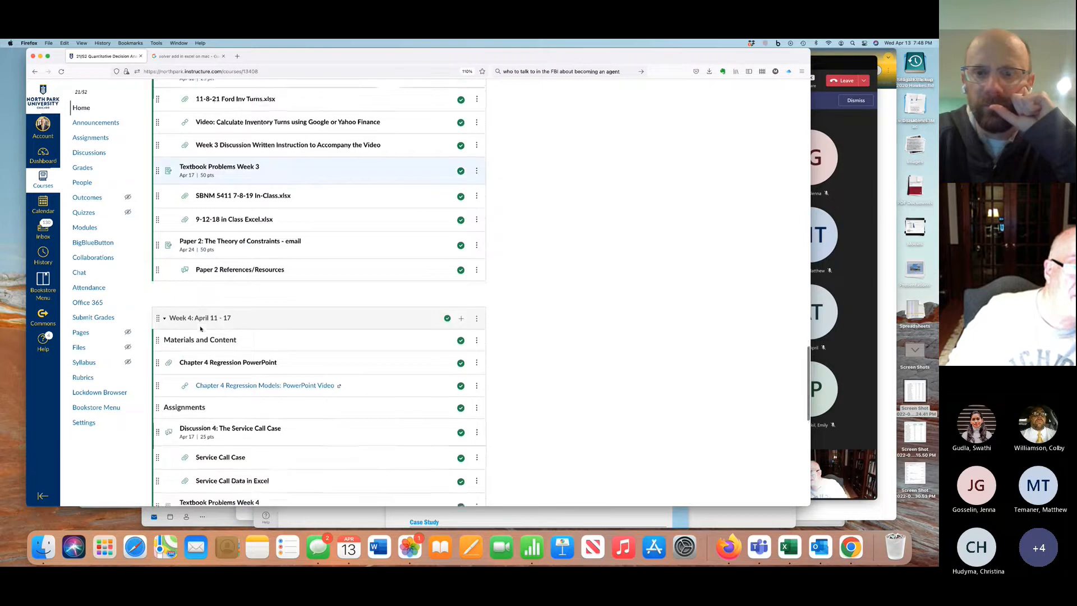
{"action": "scroll", "coordinate": [200, 329], "scroll_direction": "down", "scroll_amount": 3}
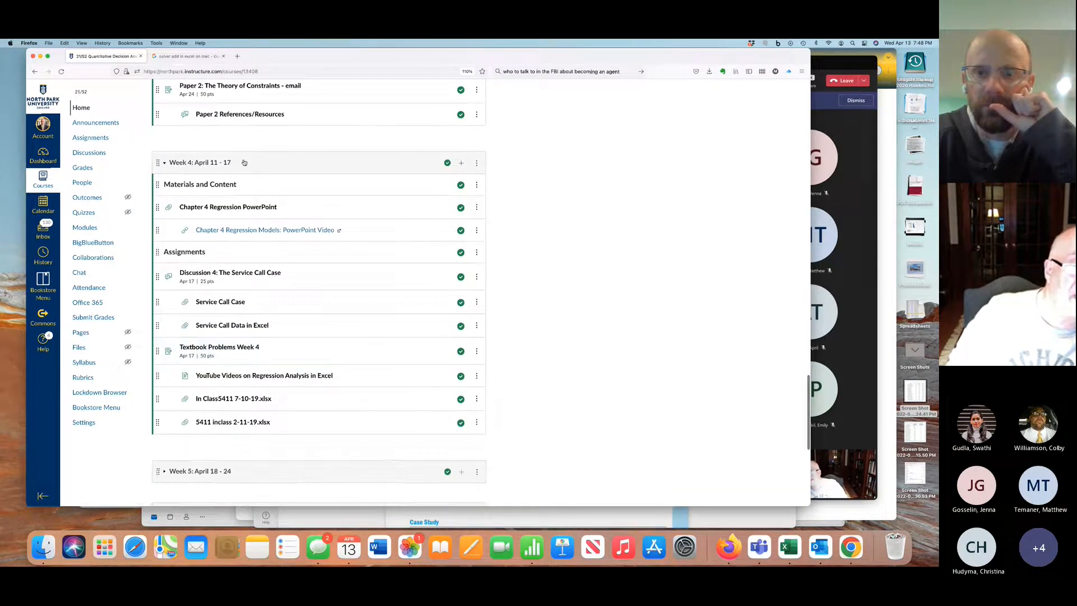
Expand the Week 5 and Week 6 modules and look through the materials and assignments through Week 7: May 2 - 8
{"action": "scroll", "coordinate": [168, 359], "scroll_direction": "down", "scroll_amount": 5}
{"action": "left_click", "coordinate": [164, 344]}
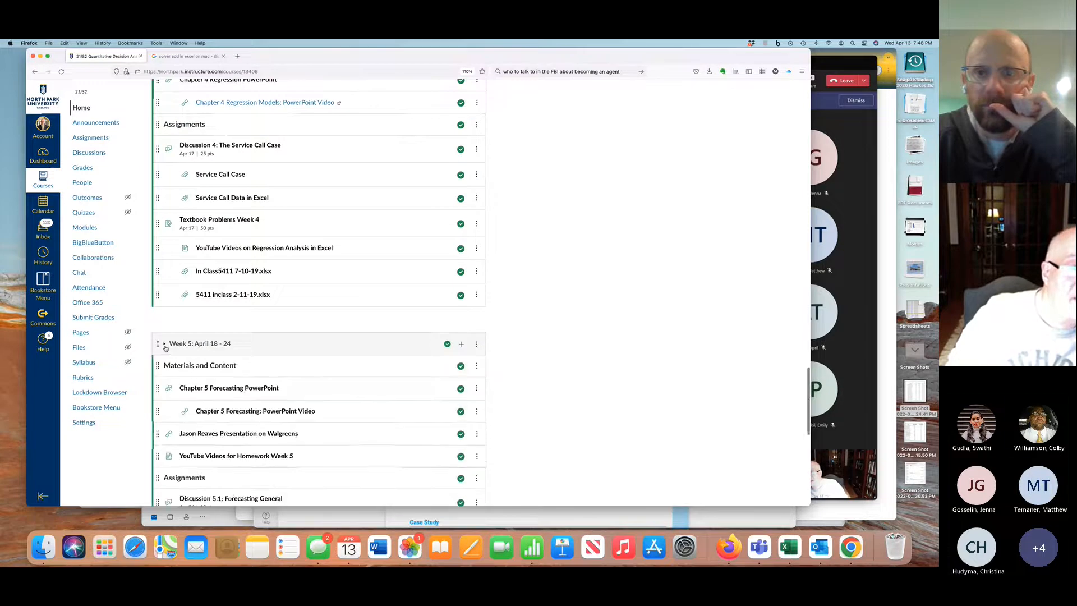
{"action": "scroll", "coordinate": [196, 370], "scroll_direction": "down", "scroll_amount": 5}
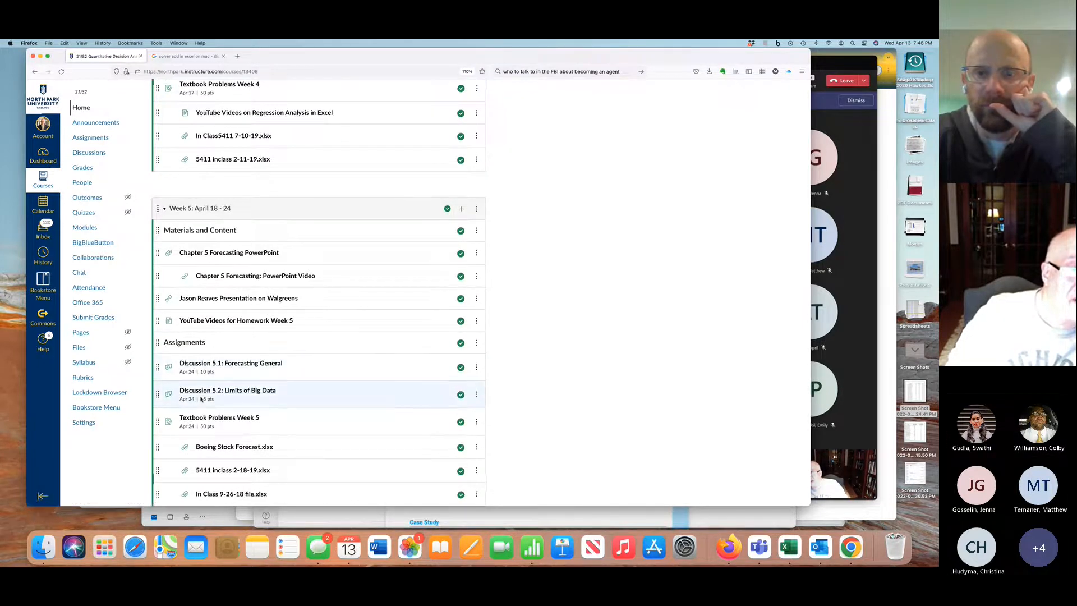
{"action": "scroll", "coordinate": [200, 408], "scroll_direction": "down", "scroll_amount": 10}
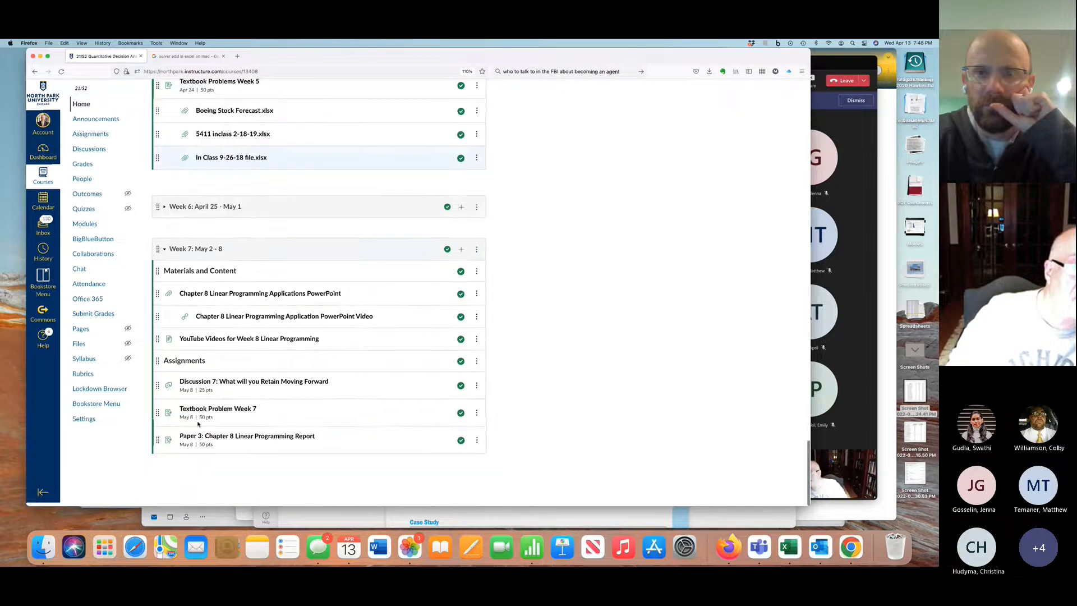
{"action": "left_click", "coordinate": [162, 211]}
{"action": "scroll", "coordinate": [204, 337], "scroll_direction": "down", "scroll_amount": 2}
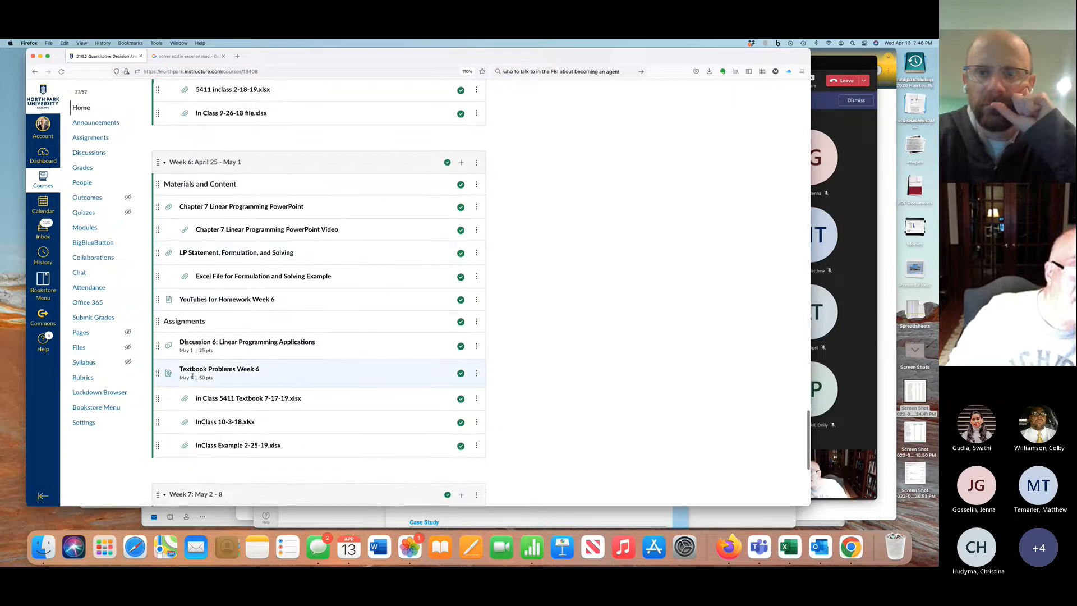
{"action": "scroll", "coordinate": [192, 376], "scroll_direction": "down", "scroll_amount": 8}
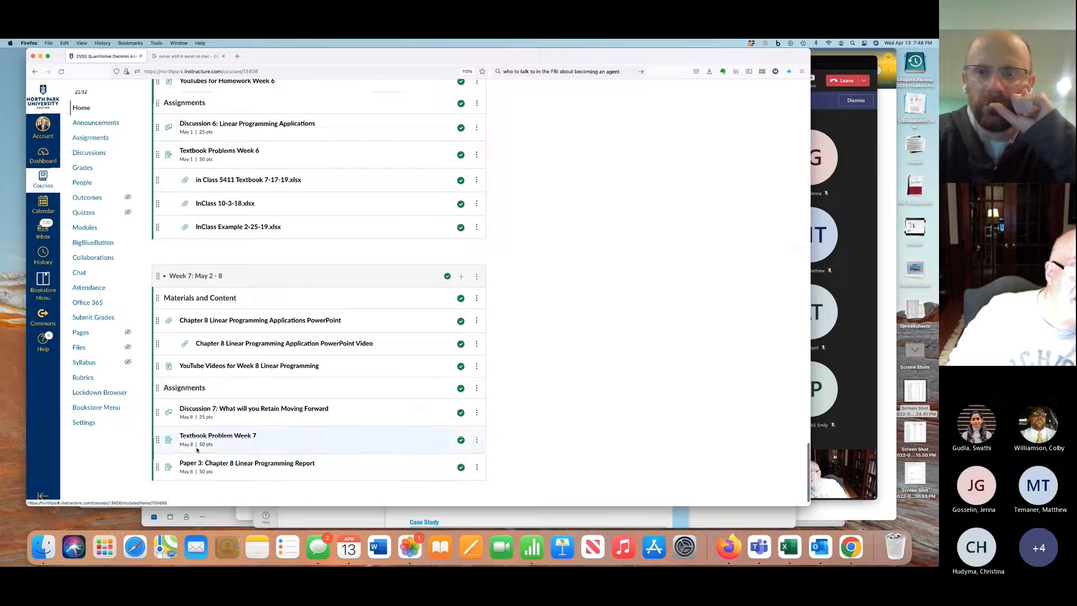
Open Discussion 4: The Service Call Case from Week 4 and preview the Excel workbook attached to the student's post
{"action": "scroll", "coordinate": [194, 470], "scroll_direction": "up", "scroll_amount": 20}
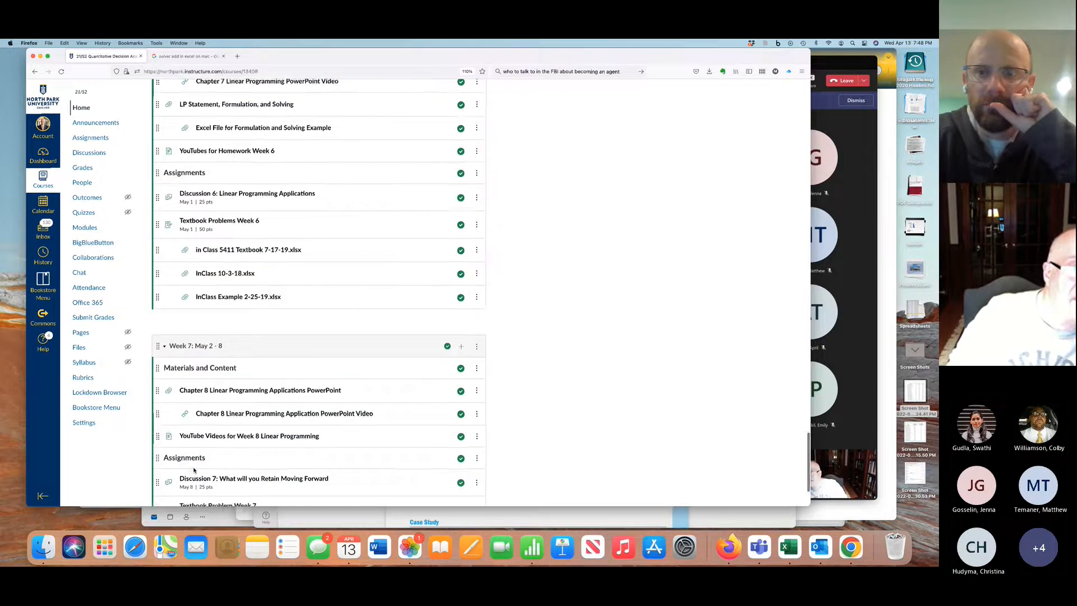
{"action": "scroll", "coordinate": [194, 471], "scroll_direction": "up", "scroll_amount": 10}
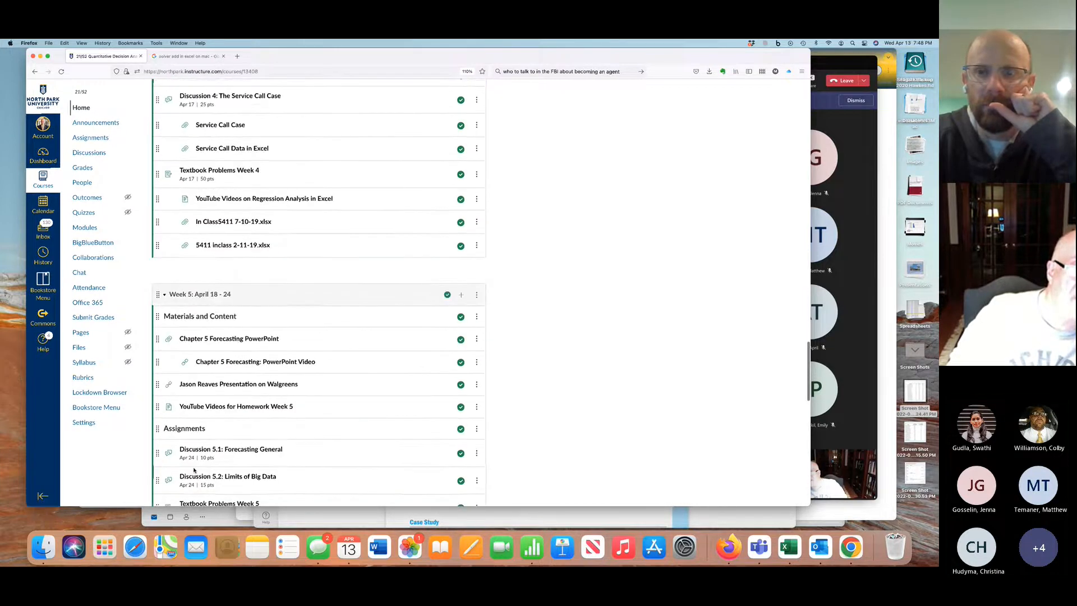
{"action": "scroll", "coordinate": [194, 467], "scroll_direction": "up", "scroll_amount": 4}
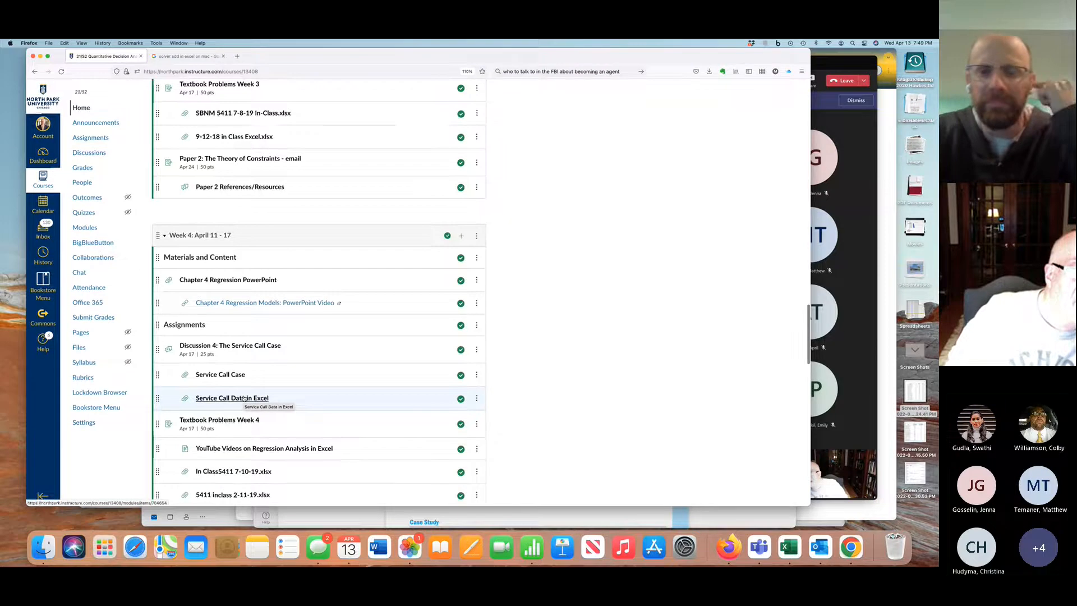
{"action": "scroll", "coordinate": [241, 393], "scroll_direction": "down", "scroll_amount": 1}
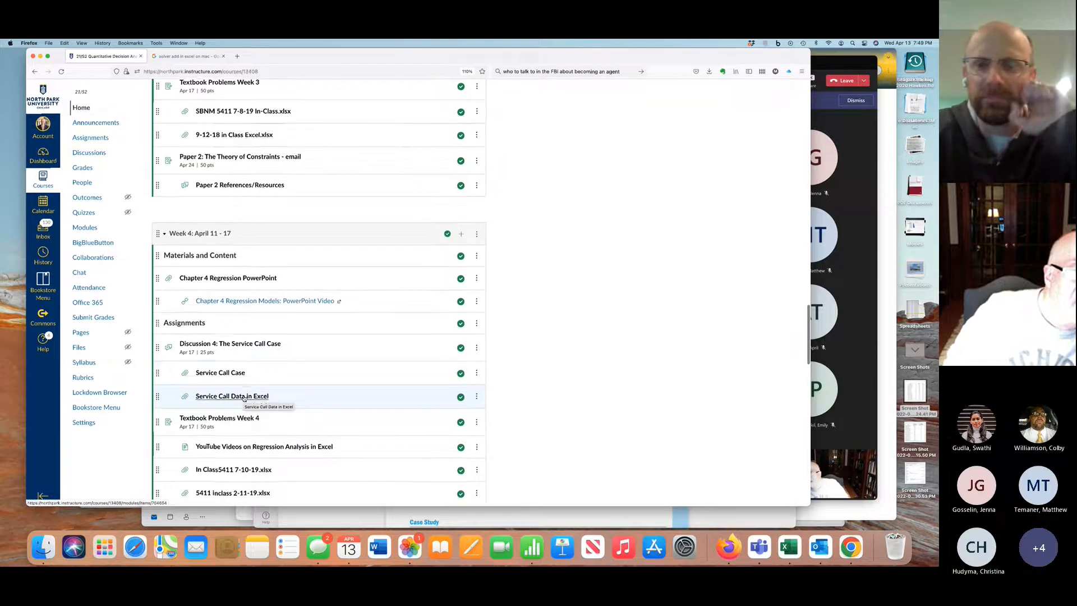
{"action": "left_click", "coordinate": [235, 344]}
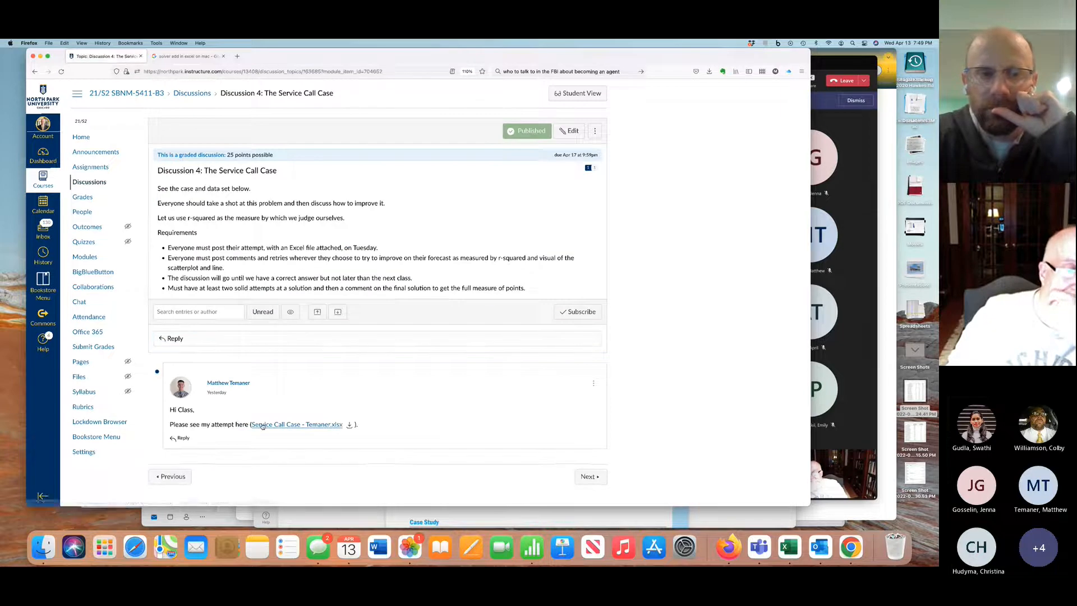
{"action": "left_click", "coordinate": [285, 424]}
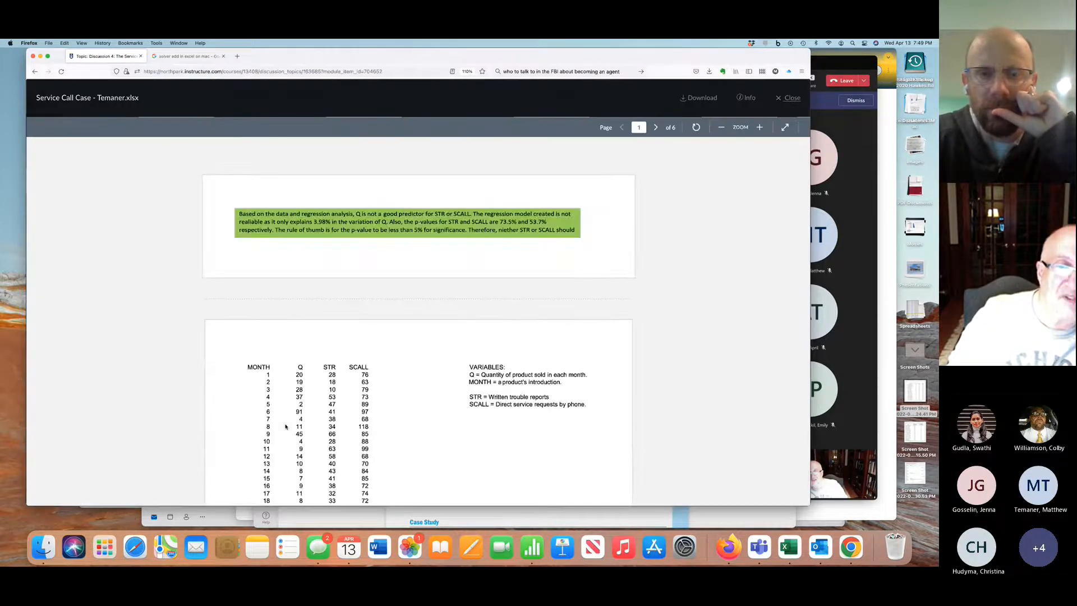
Skim the monthly data, regression summary and residual output in the student's workbook, and return to the highlighted conclusion
{"action": "scroll", "coordinate": [286, 426], "scroll_direction": "down", "scroll_amount": 10}
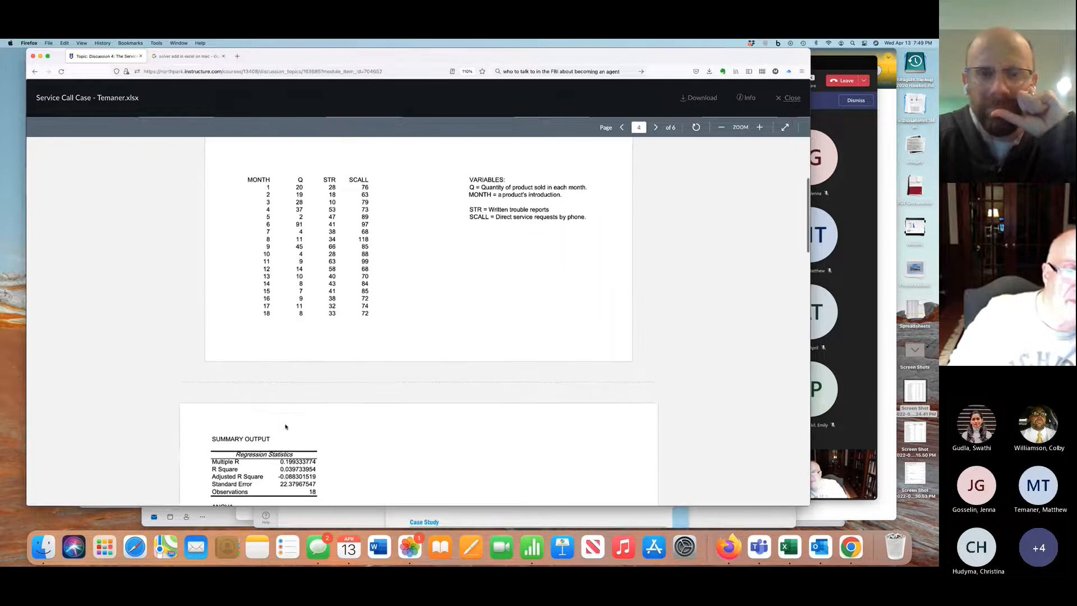
{"action": "scroll", "coordinate": [285, 426], "scroll_direction": "down", "scroll_amount": 5}
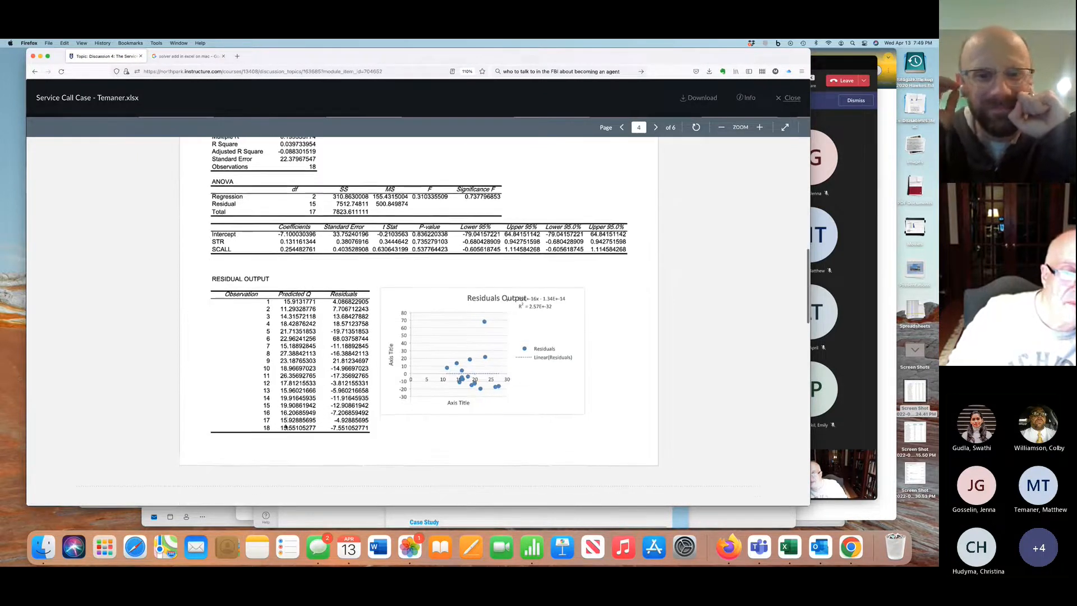
{"action": "scroll", "coordinate": [285, 428], "scroll_direction": "up", "scroll_amount": 3}
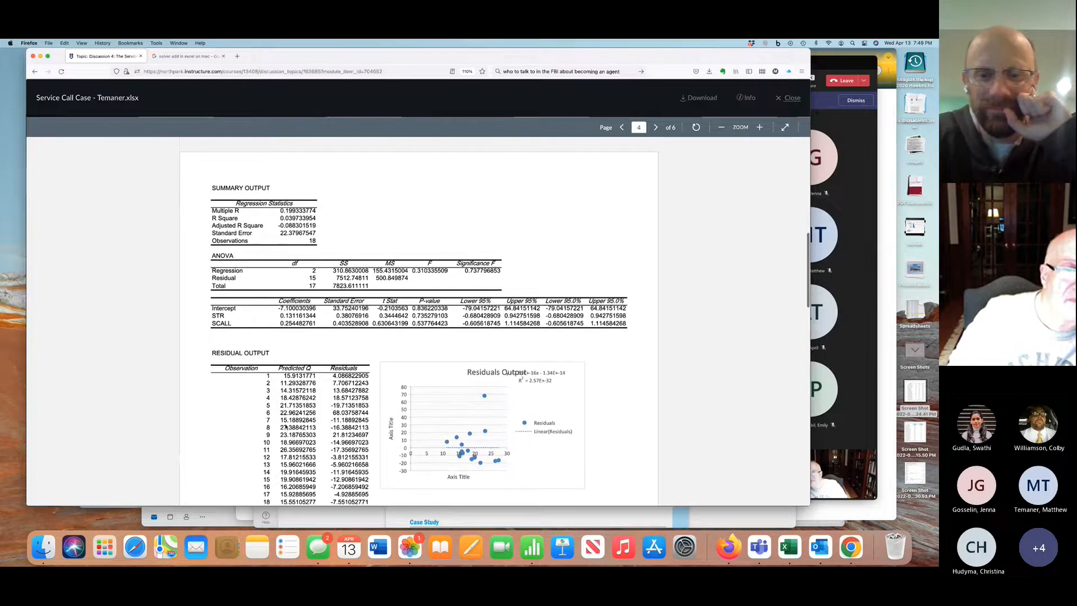
{"action": "scroll", "coordinate": [286, 426], "scroll_direction": "up", "scroll_amount": 5}
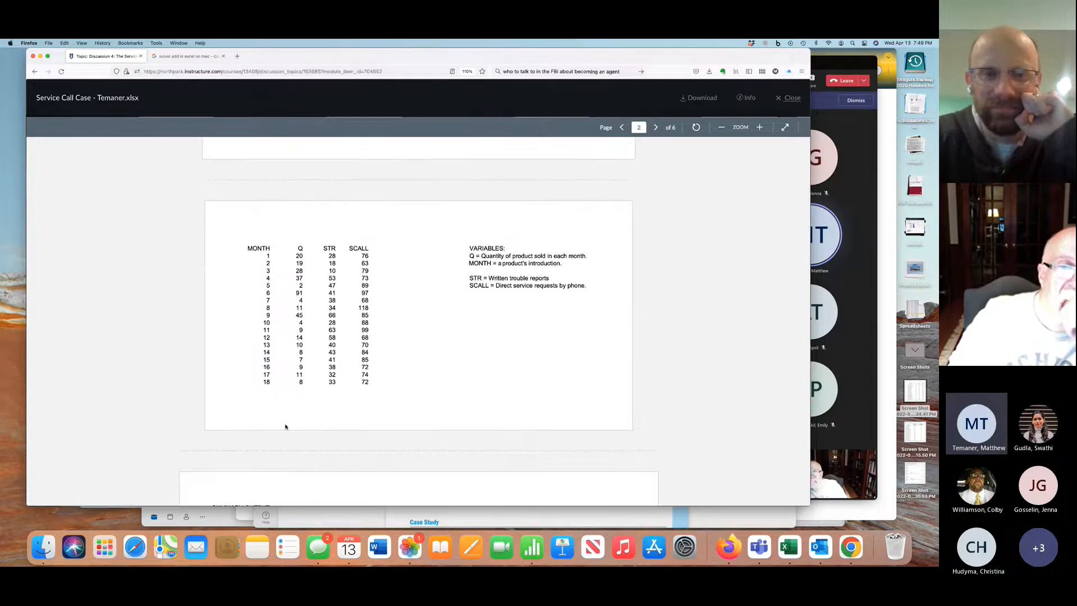
{"action": "scroll", "coordinate": [286, 426], "scroll_direction": "up", "scroll_amount": 3}
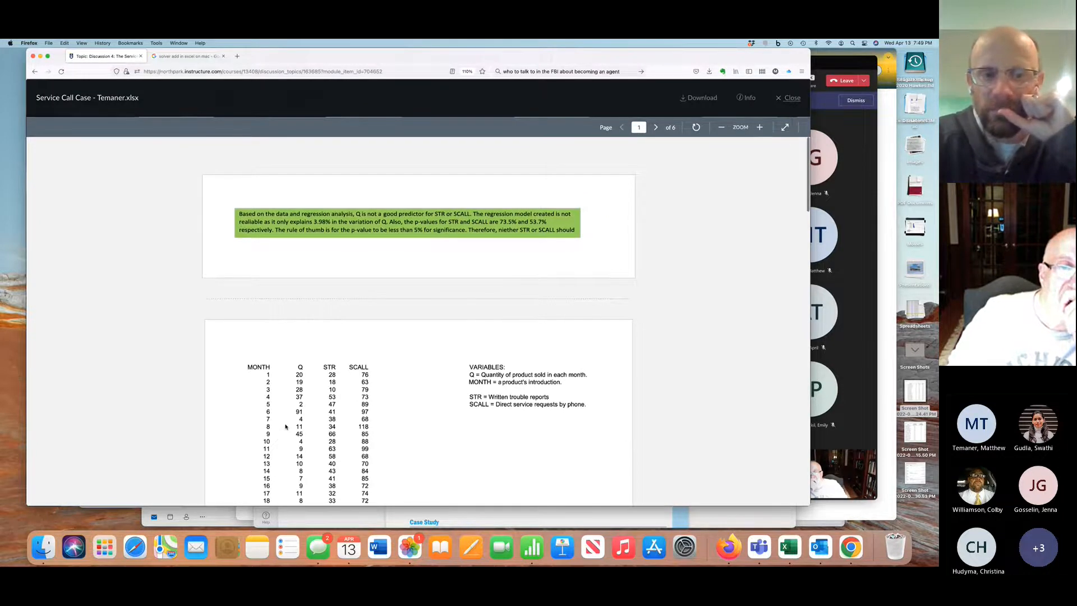
Compare the monthly Q, STR and SCALL data with the R Square and p-values in the two-variable regression output
{"action": "scroll", "coordinate": [285, 427], "scroll_direction": "down", "scroll_amount": 2}
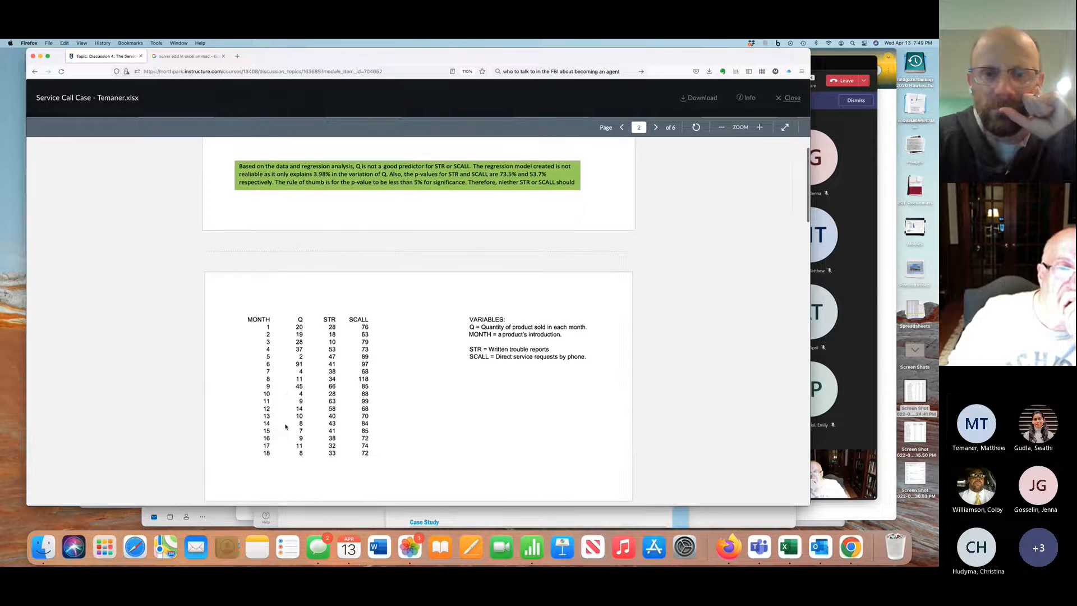
{"action": "scroll", "coordinate": [285, 427], "scroll_direction": "up", "scroll_amount": 2}
{"action": "scroll", "coordinate": [285, 427], "scroll_direction": "down", "scroll_amount": 10}
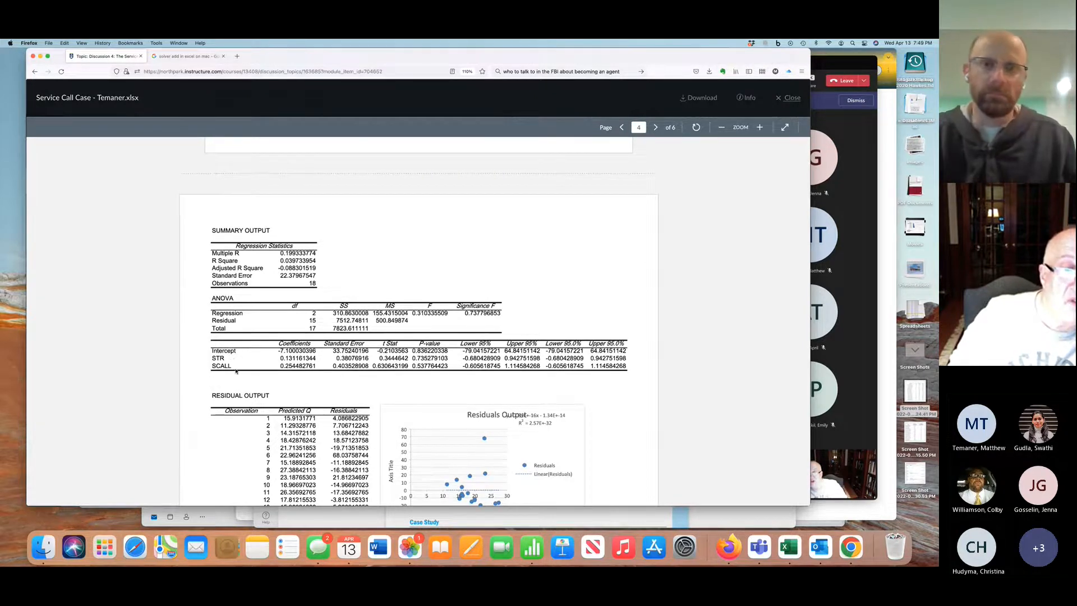
{"action": "scroll", "coordinate": [238, 367], "scroll_direction": "up", "scroll_amount": 5}
{"action": "scroll", "coordinate": [238, 367], "scroll_direction": "down", "scroll_amount": 3}
{"action": "scroll", "coordinate": [239, 367], "scroll_direction": "up", "scroll_amount": 3}
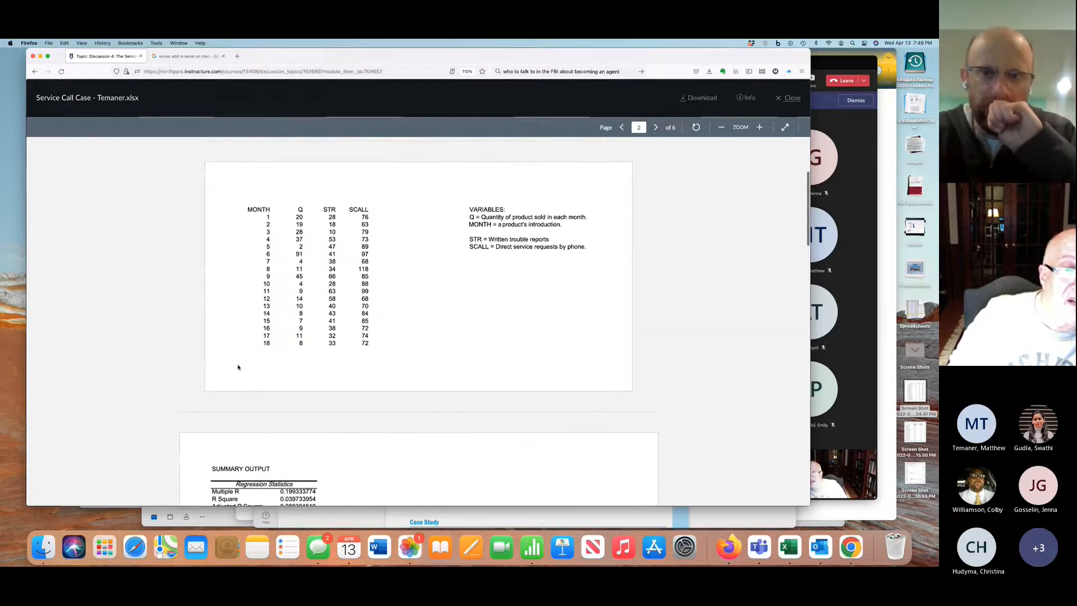
{"action": "scroll", "coordinate": [238, 367], "scroll_direction": "down", "scroll_amount": 3}
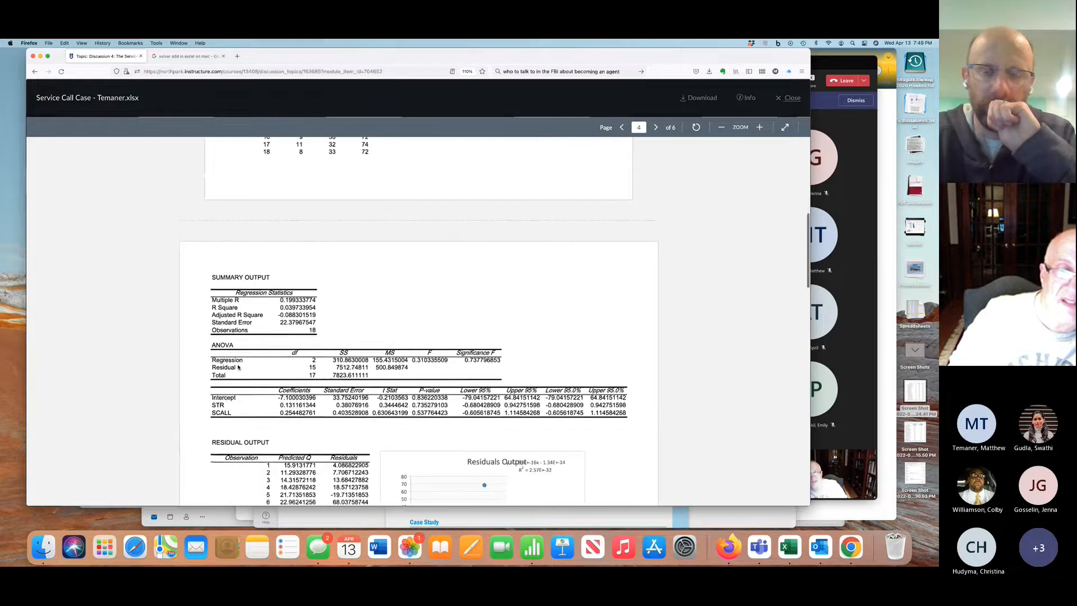
{"action": "scroll", "coordinate": [239, 367], "scroll_direction": "down", "scroll_amount": 1}
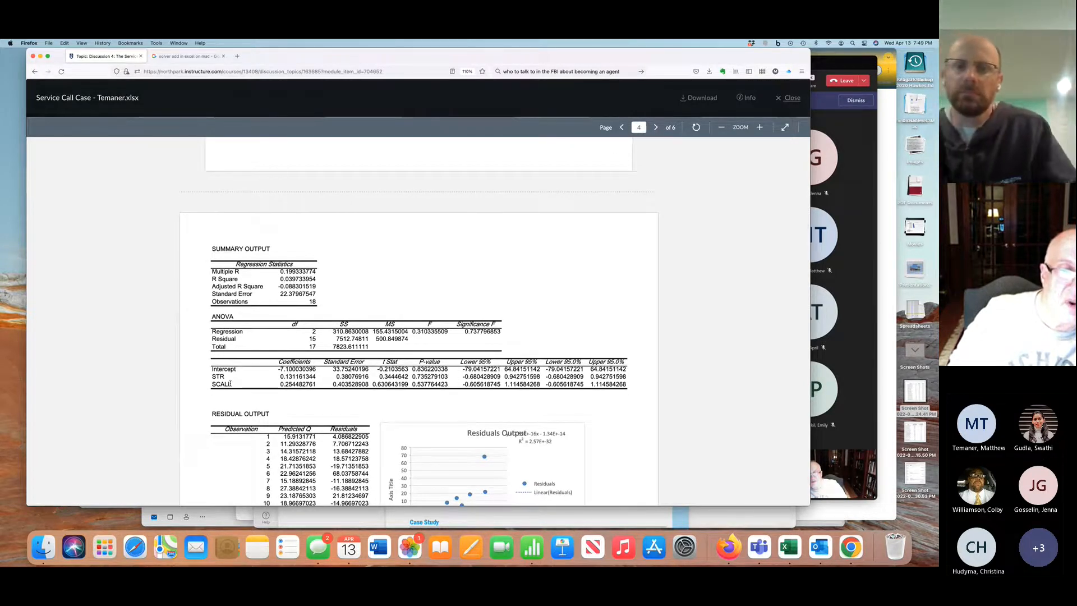
{"action": "scroll", "coordinate": [230, 383], "scroll_direction": "up", "scroll_amount": 10}
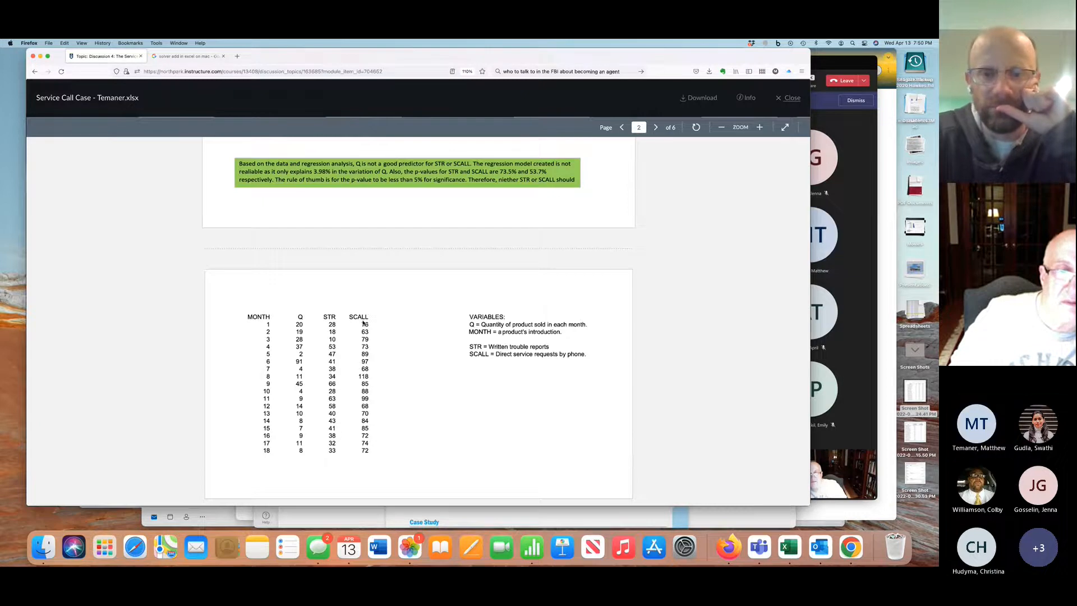
Review the residuals chart, the Multiple Regression error analysis and the single-variable regression outputs for STR and SCALL
{"action": "scroll", "coordinate": [363, 323], "scroll_direction": "down", "scroll_amount": 3}
{"action": "scroll", "coordinate": [363, 323], "scroll_direction": "down", "scroll_amount": 6}
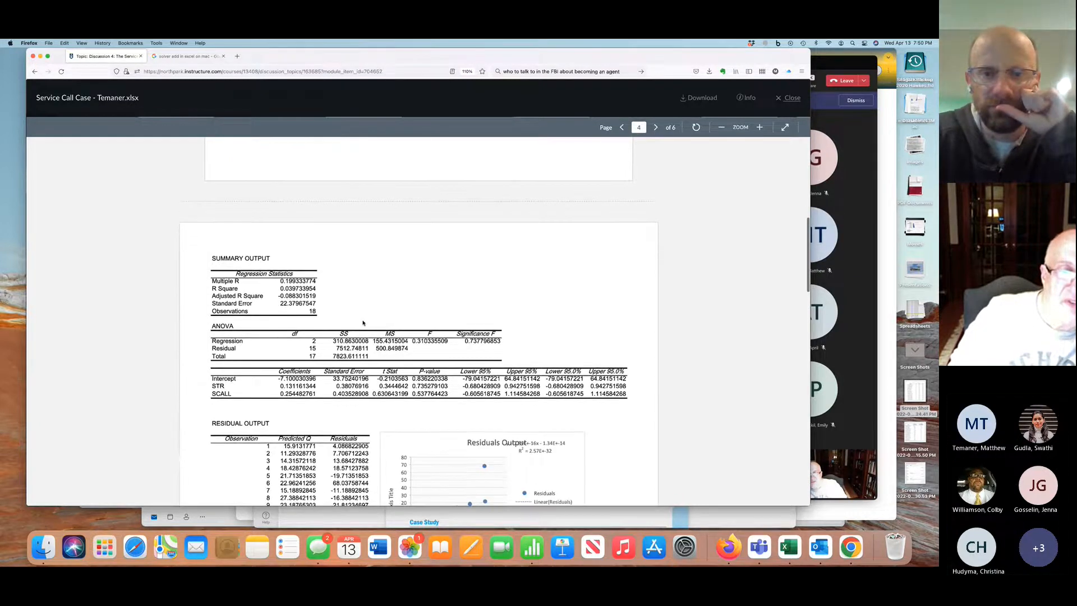
{"action": "scroll", "coordinate": [363, 322], "scroll_direction": "down", "scroll_amount": 5}
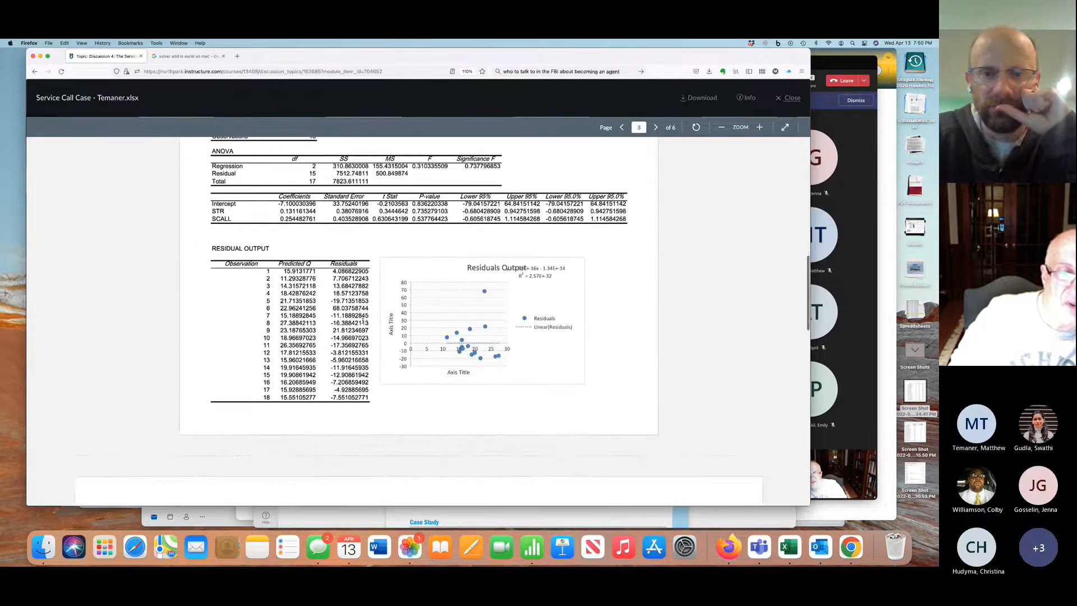
{"action": "scroll", "coordinate": [363, 320], "scroll_direction": "down", "scroll_amount": 7}
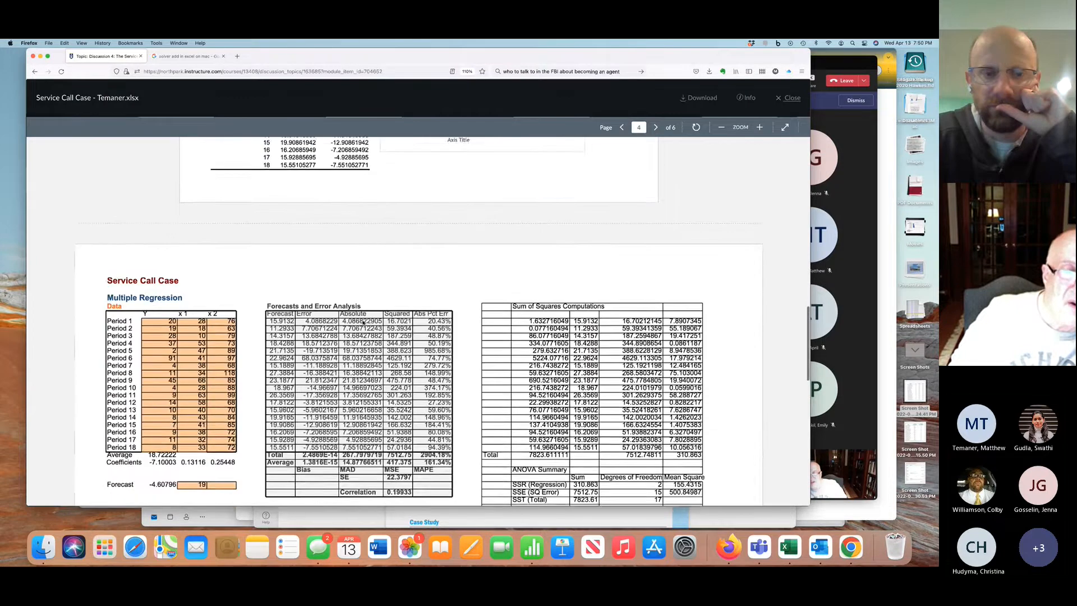
{"action": "scroll", "coordinate": [363, 321], "scroll_direction": "down", "scroll_amount": 10}
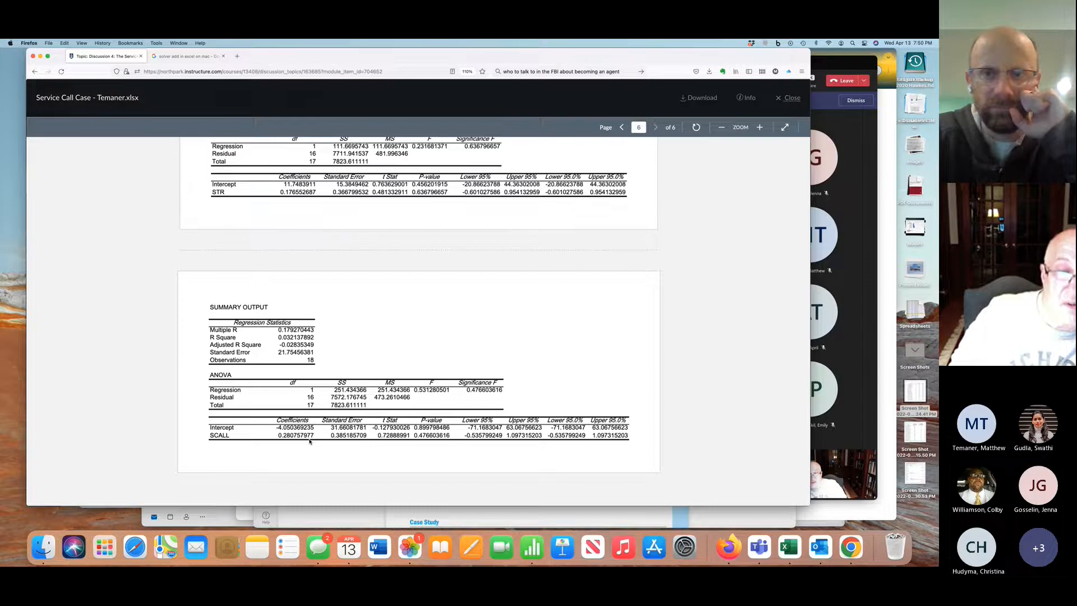
Examine the R Square value of the SCALL-only regression, and go back to the STR-only regression output
{"action": "scroll", "coordinate": [291, 443], "scroll_direction": "up", "scroll_amount": 1}
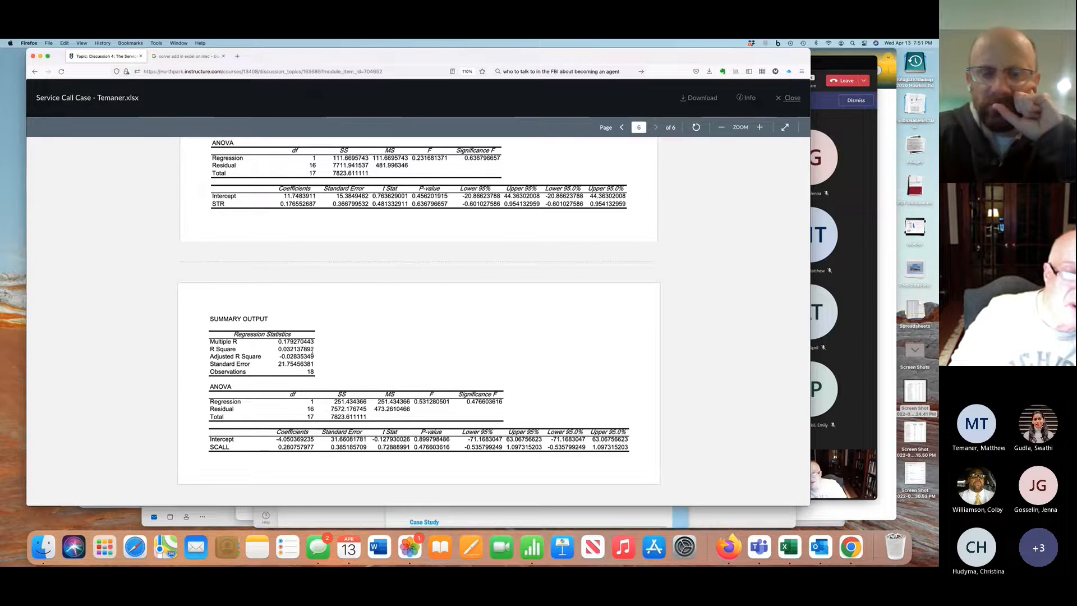
{"action": "left_click_drag", "start_coordinate": [312, 348], "coordinate": [280, 348]}
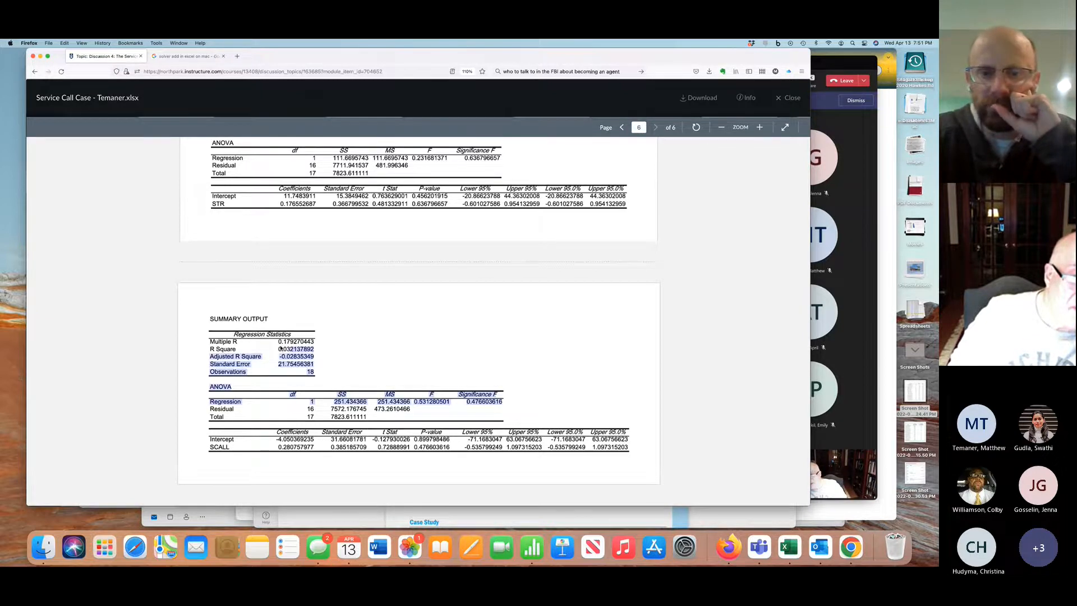
{"action": "left_click", "coordinate": [297, 351]}
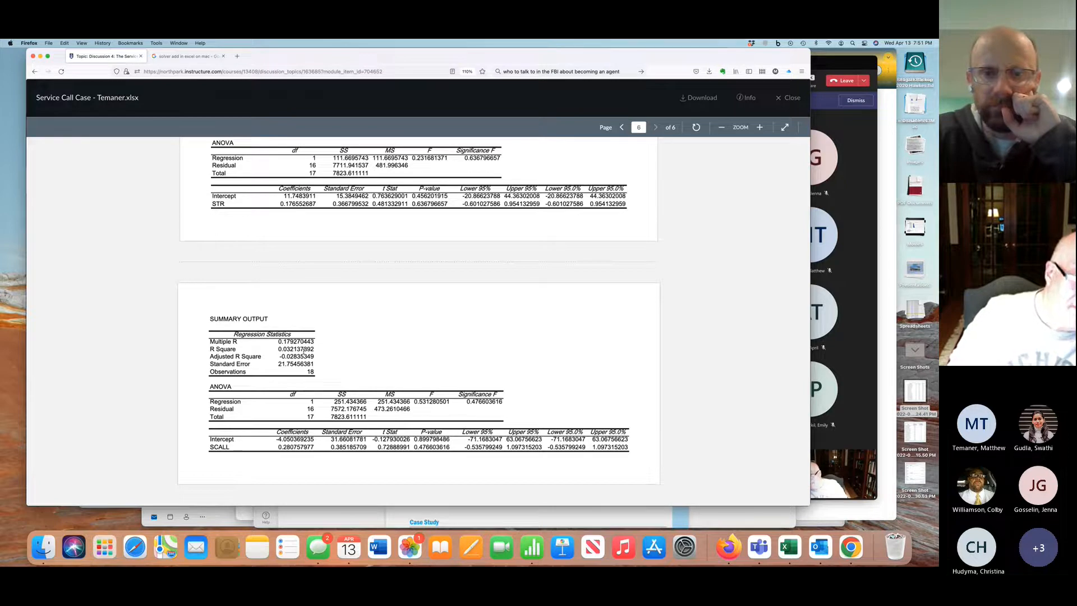
{"action": "scroll", "coordinate": [304, 352], "scroll_direction": "up", "scroll_amount": 1}
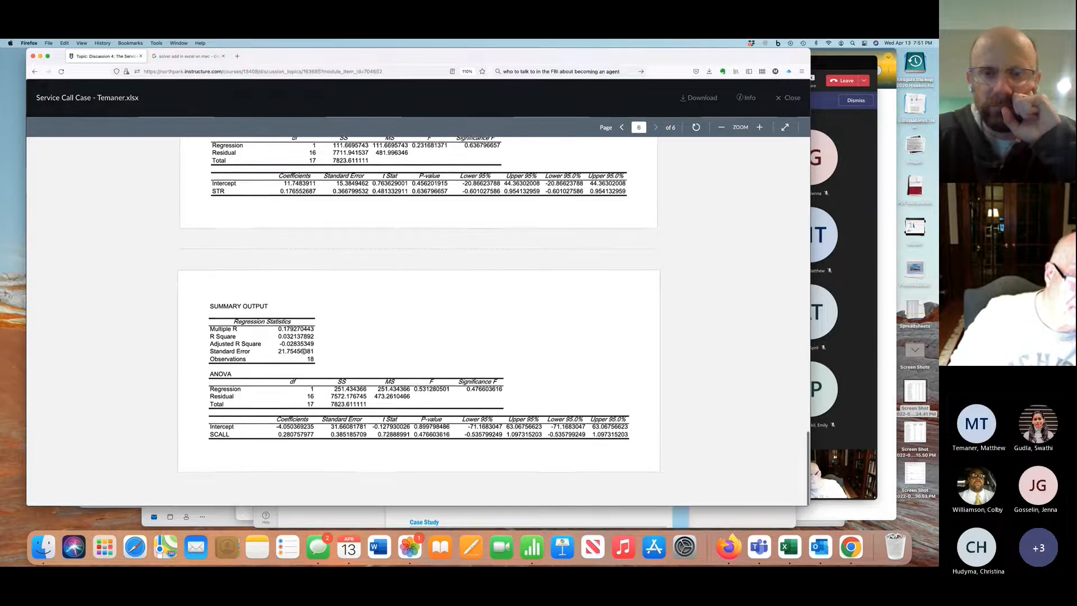
{"action": "scroll", "coordinate": [304, 352], "scroll_direction": "up", "scroll_amount": 5}
{"action": "scroll", "coordinate": [304, 353], "scroll_direction": "up", "scroll_amount": 2}
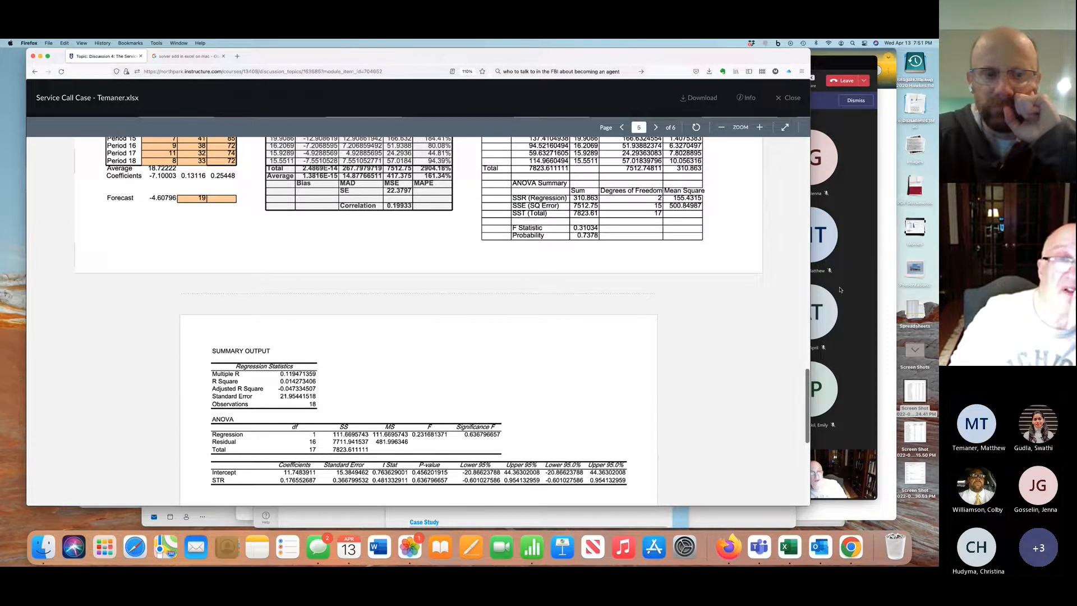
Leave the student's workbook preview and reopen Discussion 4: The Service Call Case from the Week 4 assignments
{"action": "left_click", "coordinate": [34, 72]}
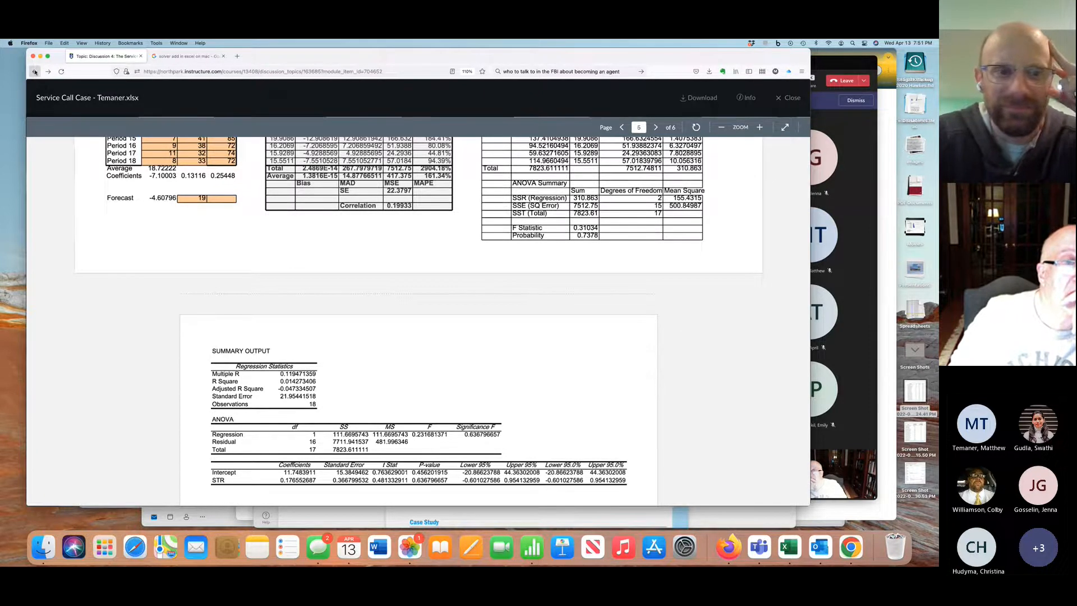
{"action": "scroll", "coordinate": [277, 257], "scroll_direction": "down", "scroll_amount": 4}
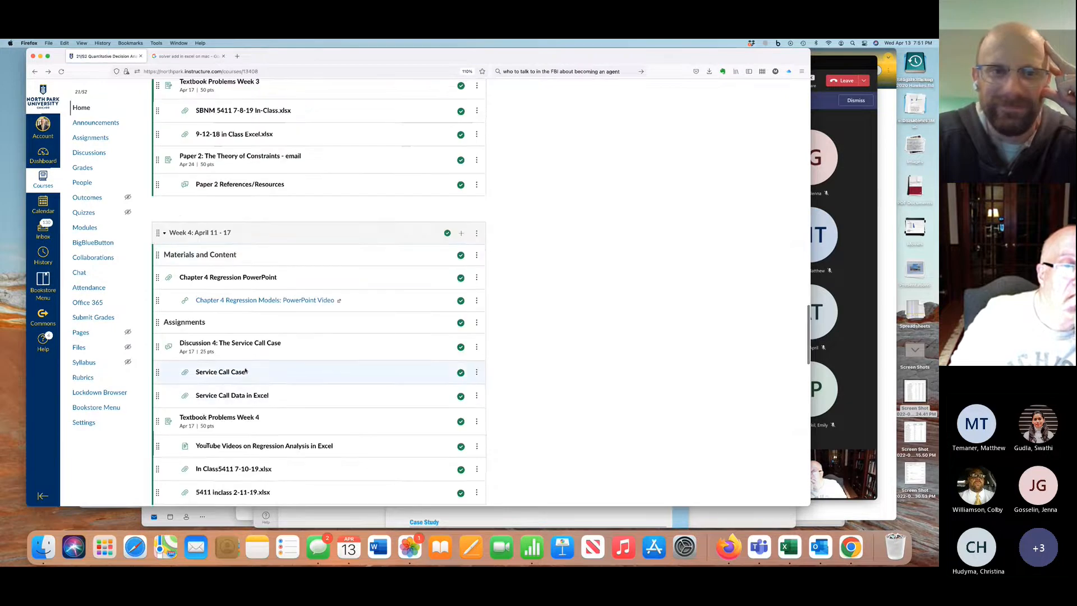
{"action": "left_click", "coordinate": [243, 343]}
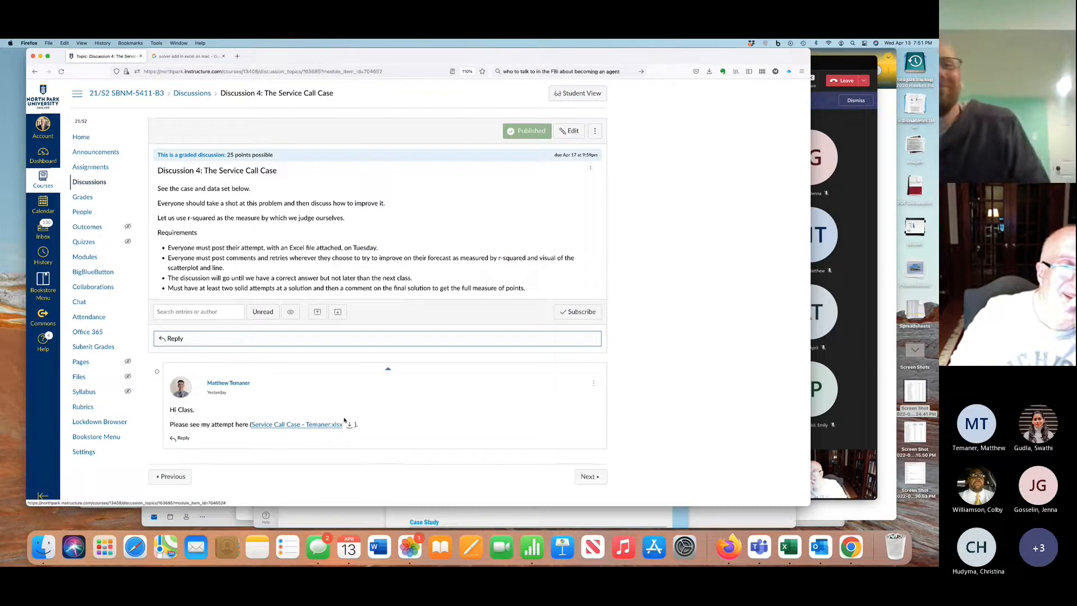
Start a reply to the student's post with the line "Good first effort."
{"action": "left_click", "coordinate": [179, 437]}
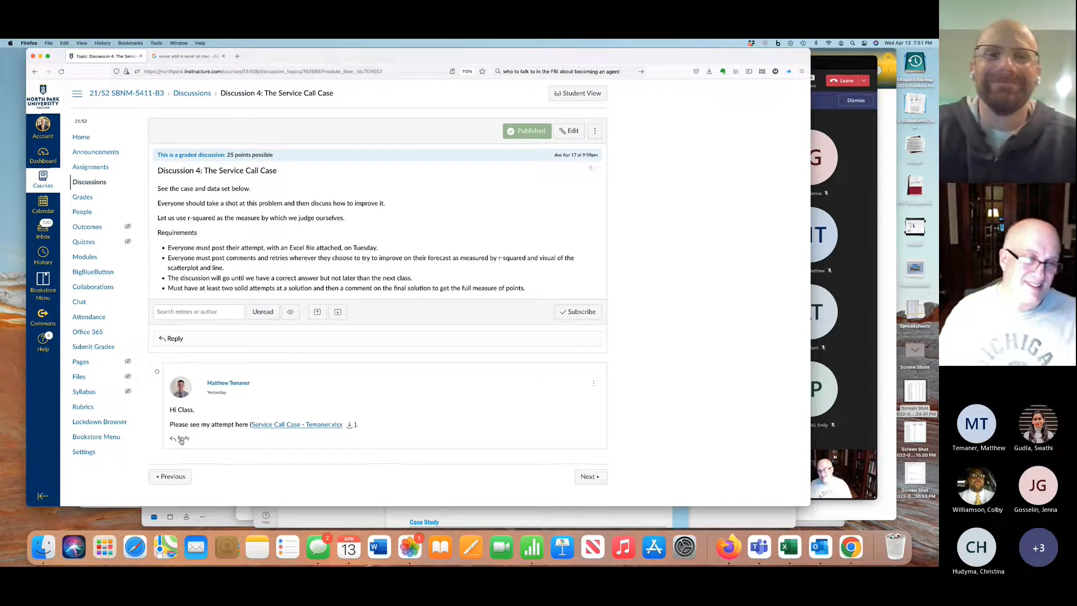
{"action": "left_click", "coordinate": [202, 487]}
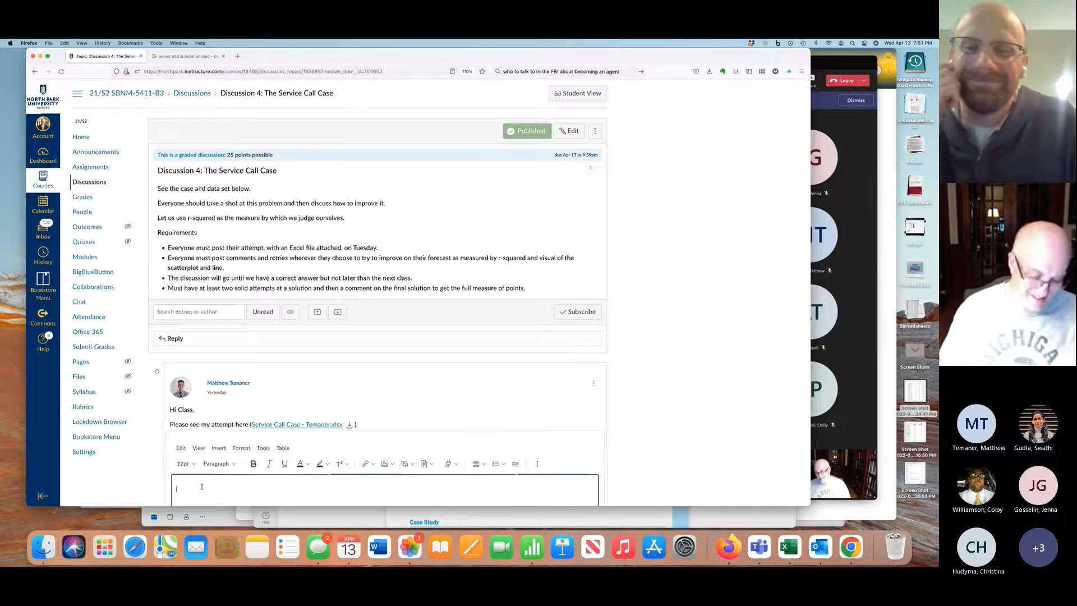
{"action": "type", "text": "Good first effort."}
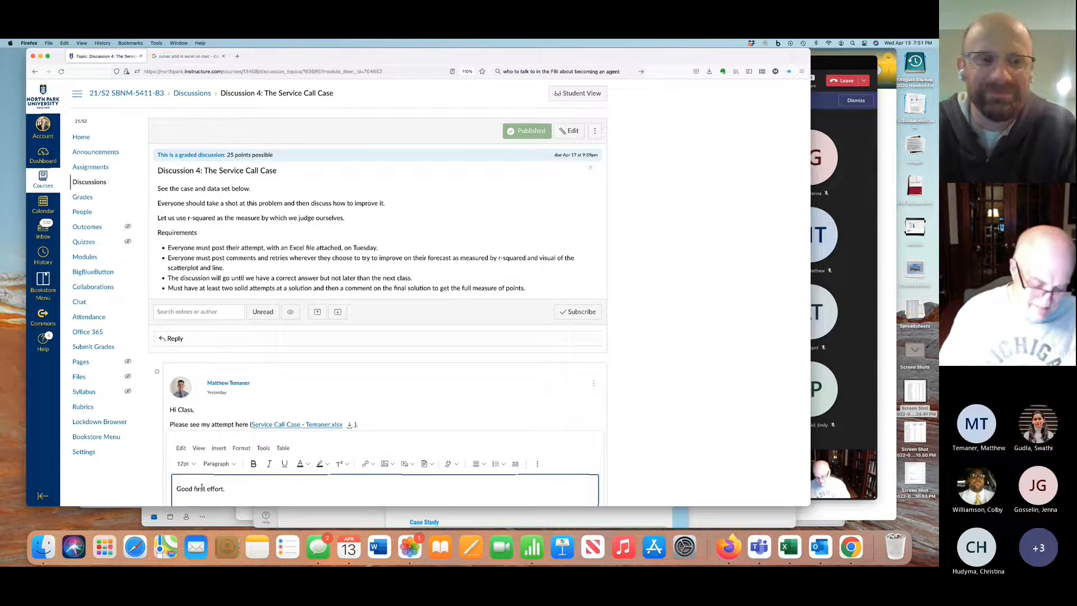
{"action": "key", "text": "Return"}
Add the line "Based on my comments in class... give it another try." to the reply and post it
{"action": "type", "text": "Based on"}
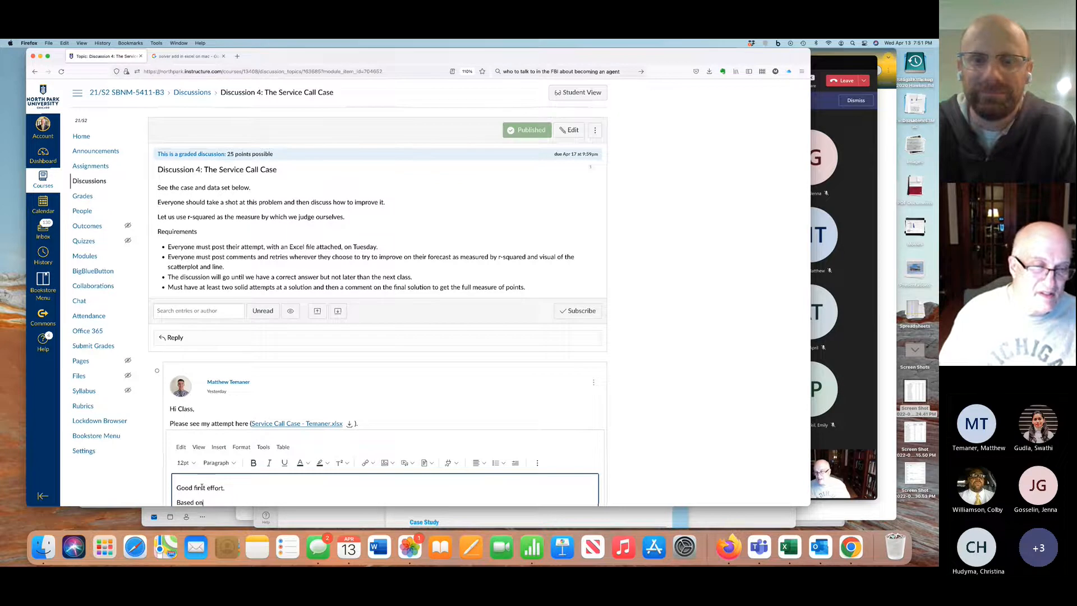
{"action": "type", "text": " my c"}
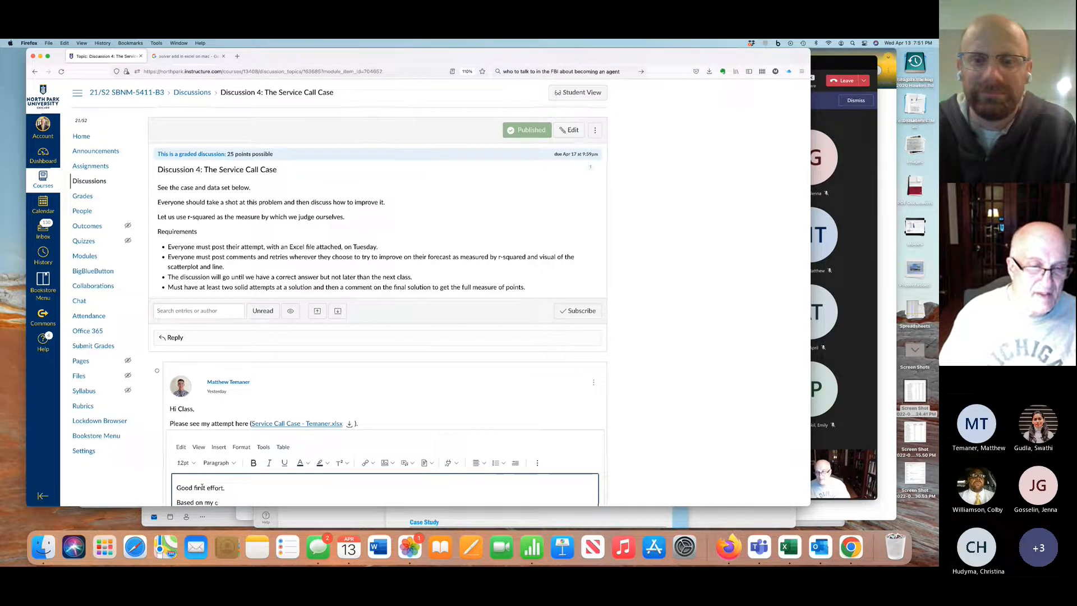
{"action": "type", "text": "omments,"}
{"action": "type", "text": " give it"}
{"action": "key", "text": "BackSpace"}
{"action": "key", "text": "BackSpace"}
{"action": "key", "text": "BackSpace"}
{"action": "key", "text": "BackSpace"}
{"action": "key", "text": "BackSpace"}
{"action": "key", "text": "BackSpace"}
{"action": "key", "text": "BackSpace"}
{"action": "key", "text": "BackSpace"}
{"action": "key", "text": "BackSpace"}
{"action": "type", "text": "in class... give it anoute"}
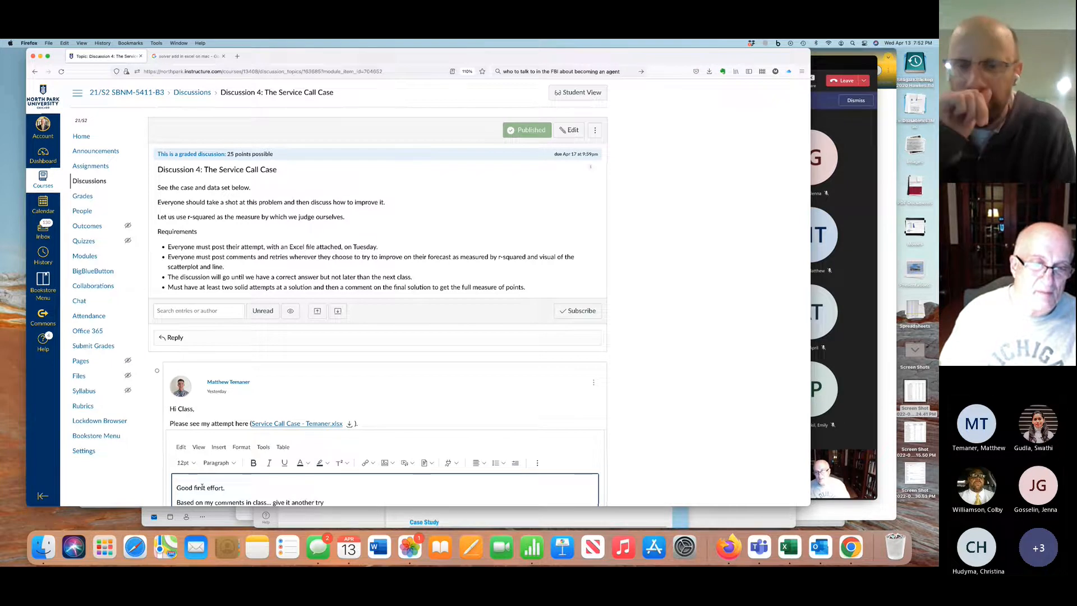
{"action": "type", "text": "ry."}
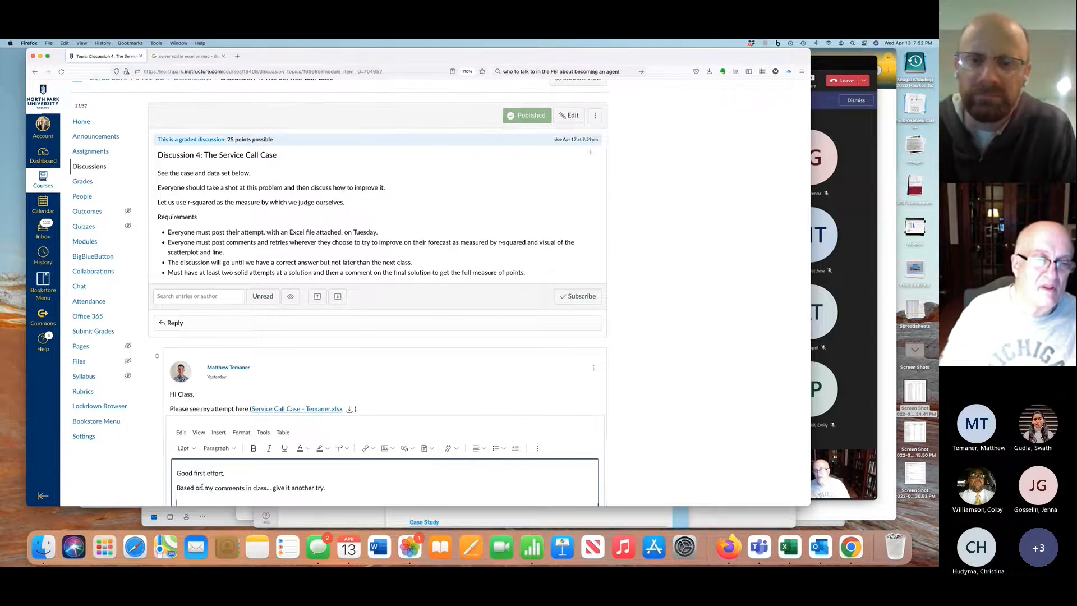
{"action": "scroll", "coordinate": [202, 487], "scroll_direction": "down", "scroll_amount": 5}
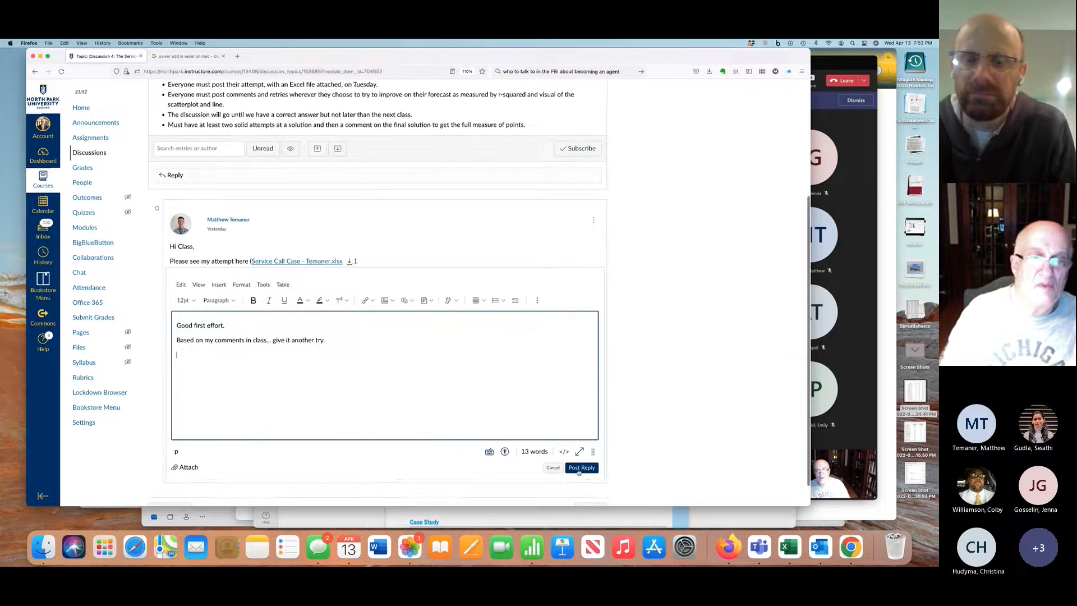
{"action": "left_click", "coordinate": [579, 468]}
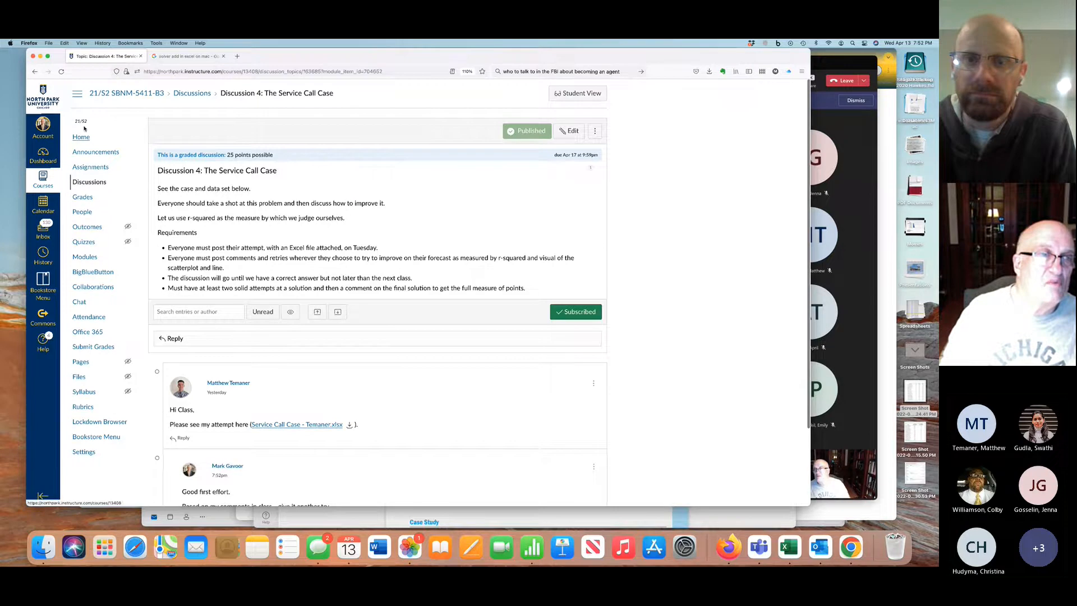
Return to the course home page and open the Service Call Case document under the Week 4 assignments
{"action": "left_click", "coordinate": [138, 96]}
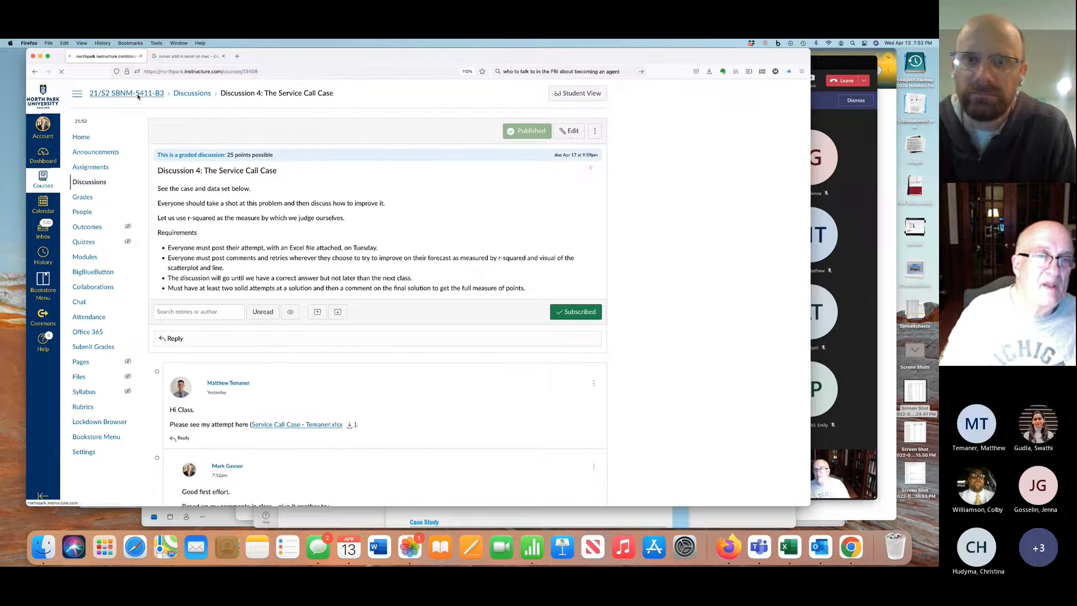
{"action": "scroll", "coordinate": [337, 363], "scroll_direction": "down", "scroll_amount": 6}
{"action": "scroll", "coordinate": [337, 364], "scroll_direction": "down", "scroll_amount": 10}
{"action": "scroll", "coordinate": [336, 364], "scroll_direction": "down", "scroll_amount": 15}
{"action": "scroll", "coordinate": [336, 363], "scroll_direction": "down", "scroll_amount": 7}
{"action": "scroll", "coordinate": [337, 363], "scroll_direction": "down", "scroll_amount": 2}
{"action": "left_click", "coordinate": [230, 380]}
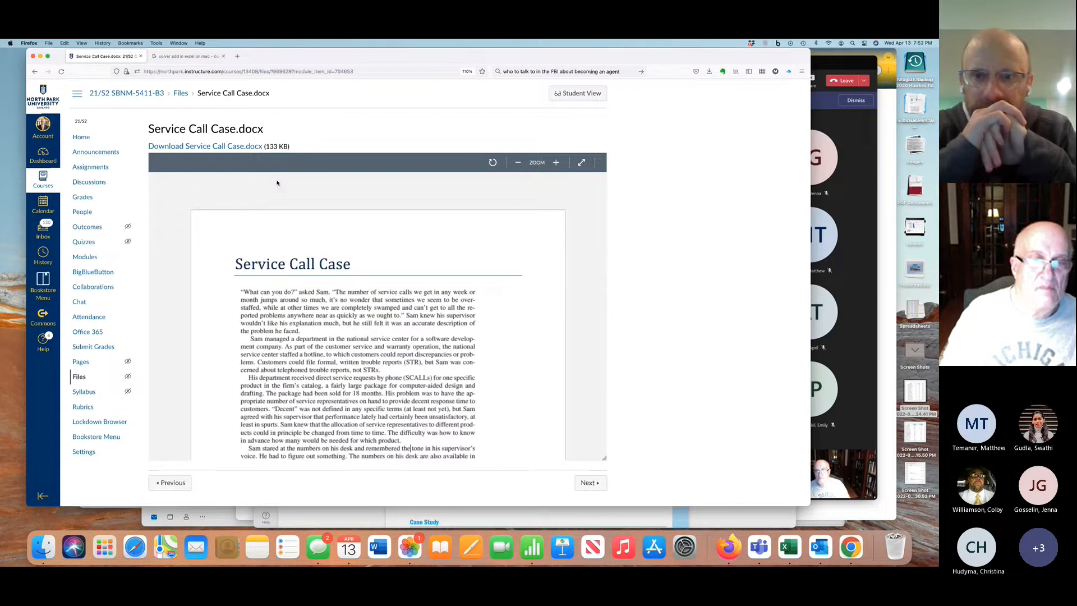
Read the Service Call Case text through its MONTH, Q, STR and SCALL data table, briefly checking the Teams meeting
{"action": "scroll", "coordinate": [344, 326], "scroll_direction": "down", "scroll_amount": 2}
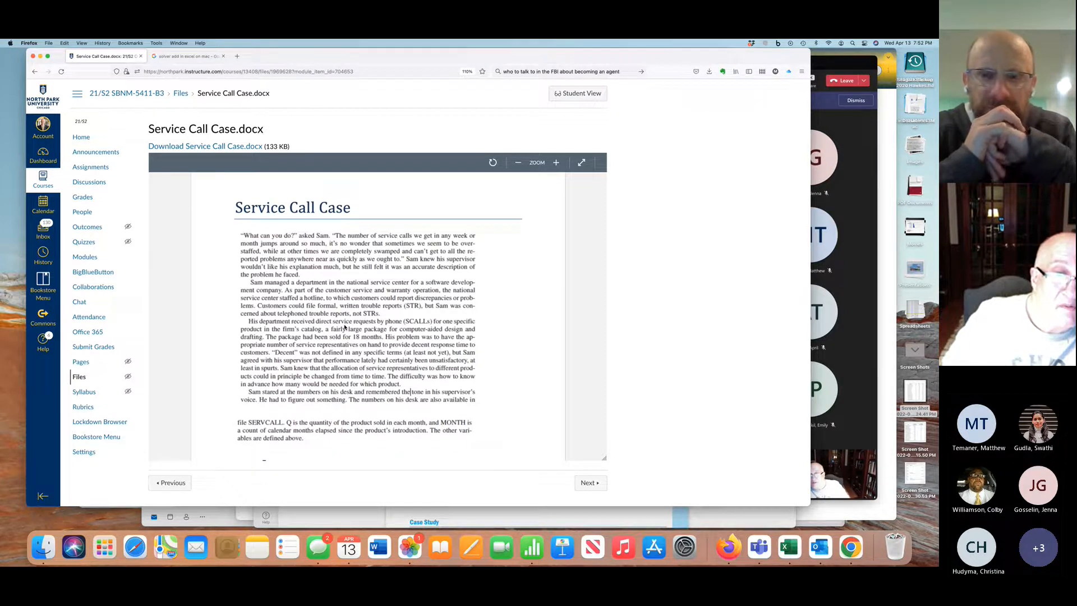
{"action": "scroll", "coordinate": [345, 327], "scroll_direction": "down", "scroll_amount": 1}
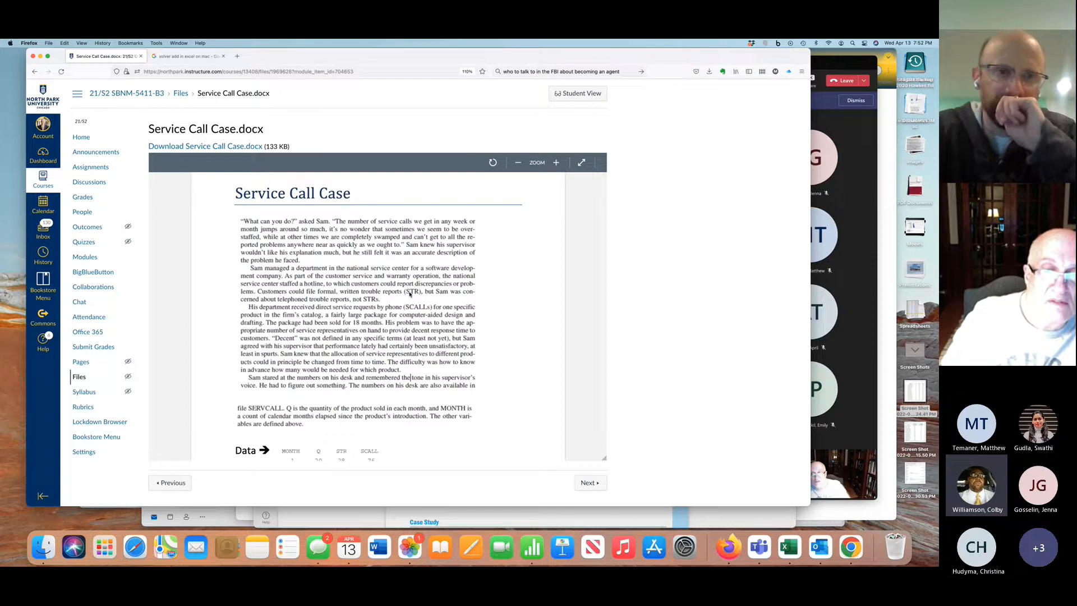
{"action": "scroll", "coordinate": [409, 294], "scroll_direction": "down", "scroll_amount": 2}
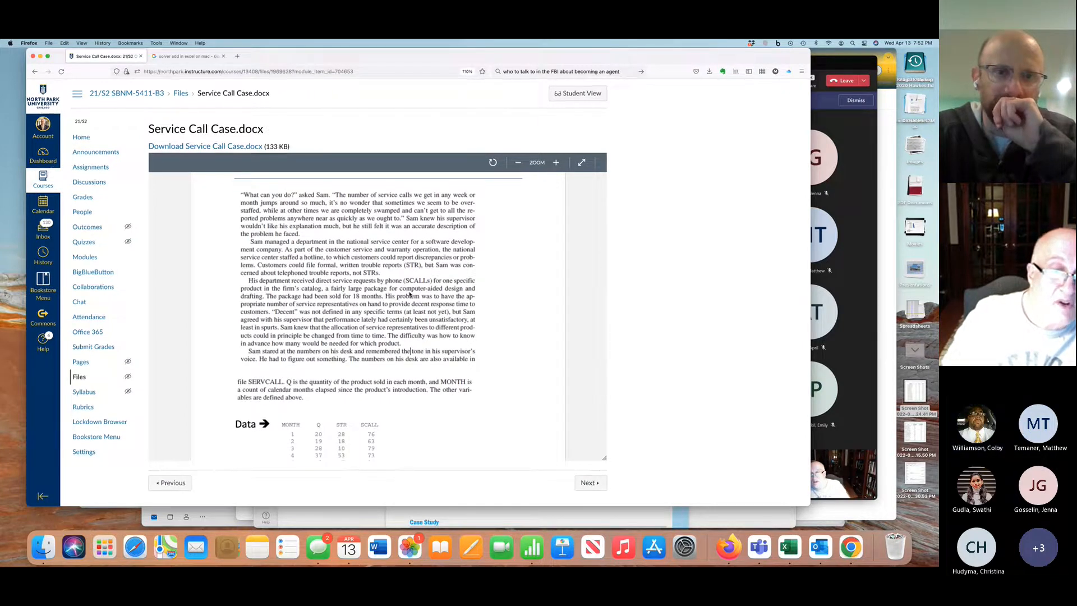
{"action": "scroll", "coordinate": [410, 294], "scroll_direction": "down", "scroll_amount": 5}
{"action": "scroll", "coordinate": [410, 294], "scroll_direction": "down", "scroll_amount": 3}
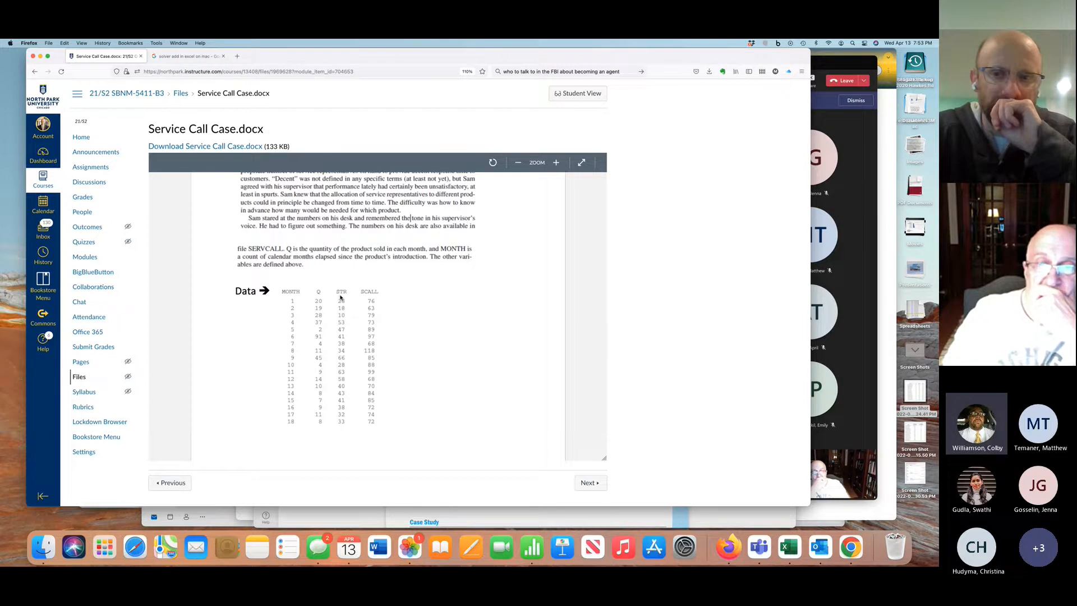
{"action": "left_click", "coordinate": [831, 245]}
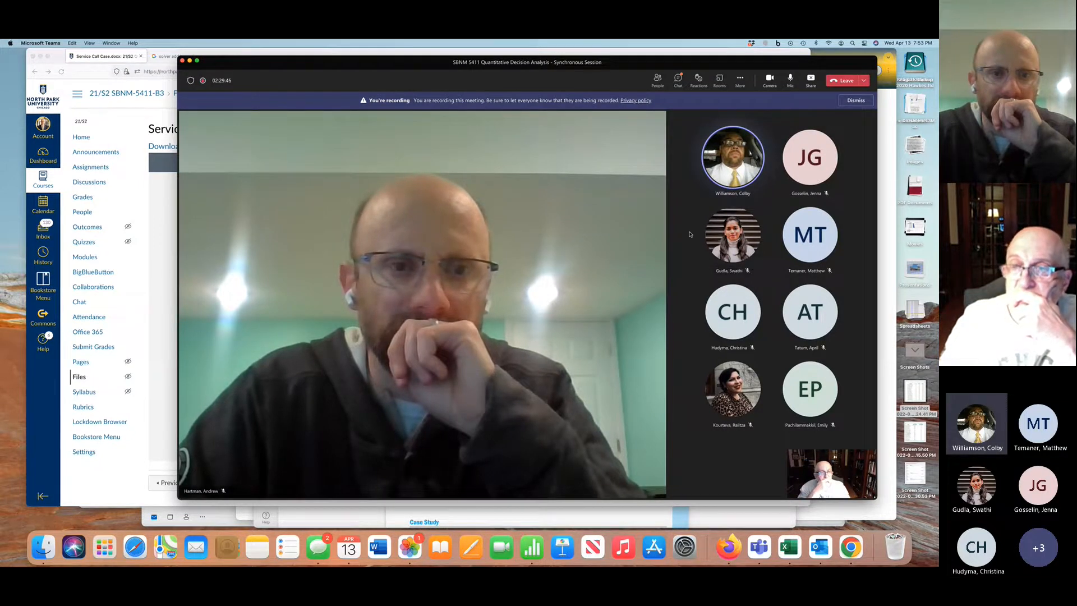
{"action": "left_click", "coordinate": [166, 302]}
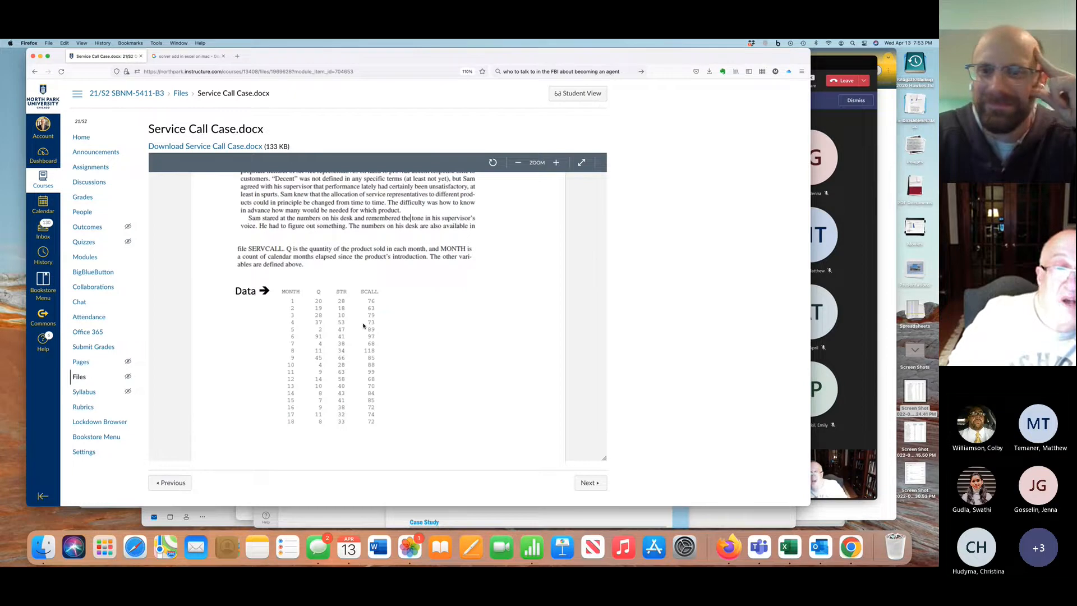
{"action": "scroll", "coordinate": [364, 325], "scroll_direction": "down", "scroll_amount": 2}
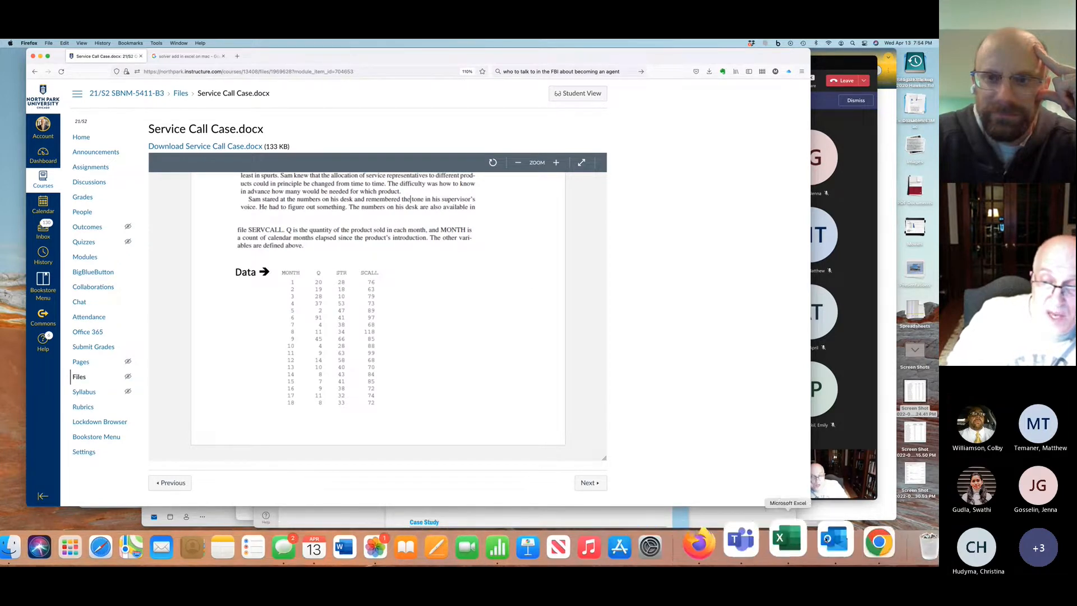
Switch to the Excel workbook and review the payroll sheet's descriptive statistics, regression summary output and hypothesis notes
{"action": "left_click", "coordinate": [794, 543]}
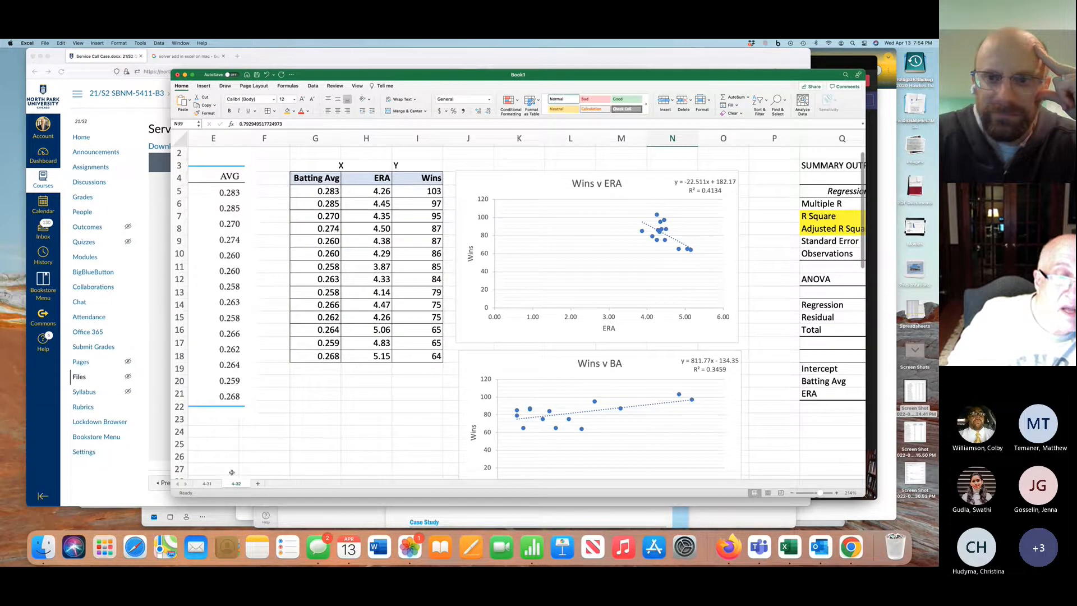
{"action": "left_click", "coordinate": [207, 483]}
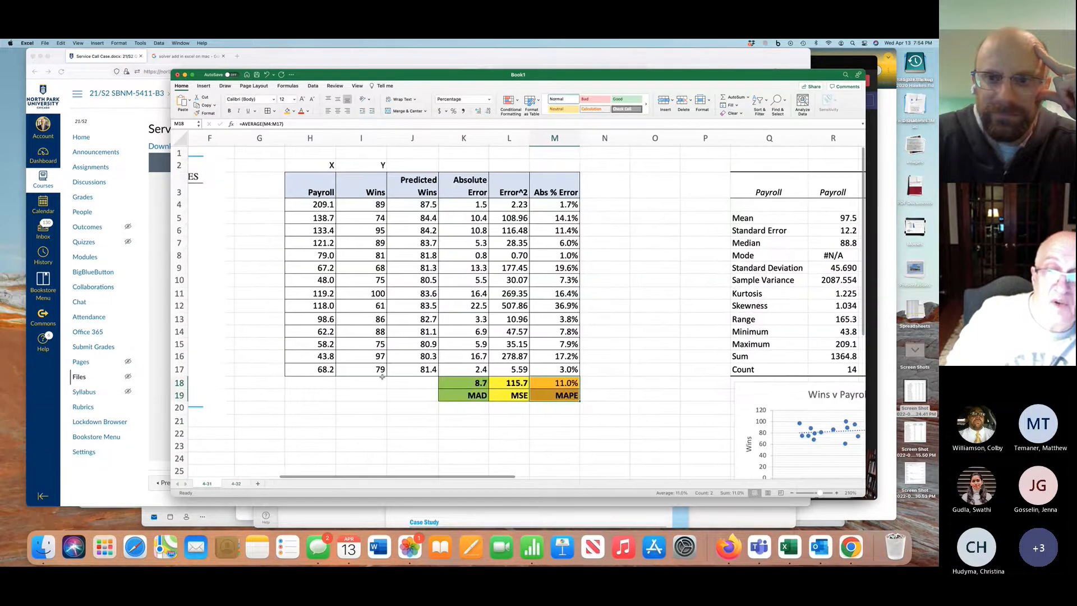
{"action": "scroll", "coordinate": [382, 376], "scroll_direction": "right", "scroll_amount": 5}
{"action": "scroll", "coordinate": [382, 376], "scroll_direction": "down", "scroll_amount": 4}
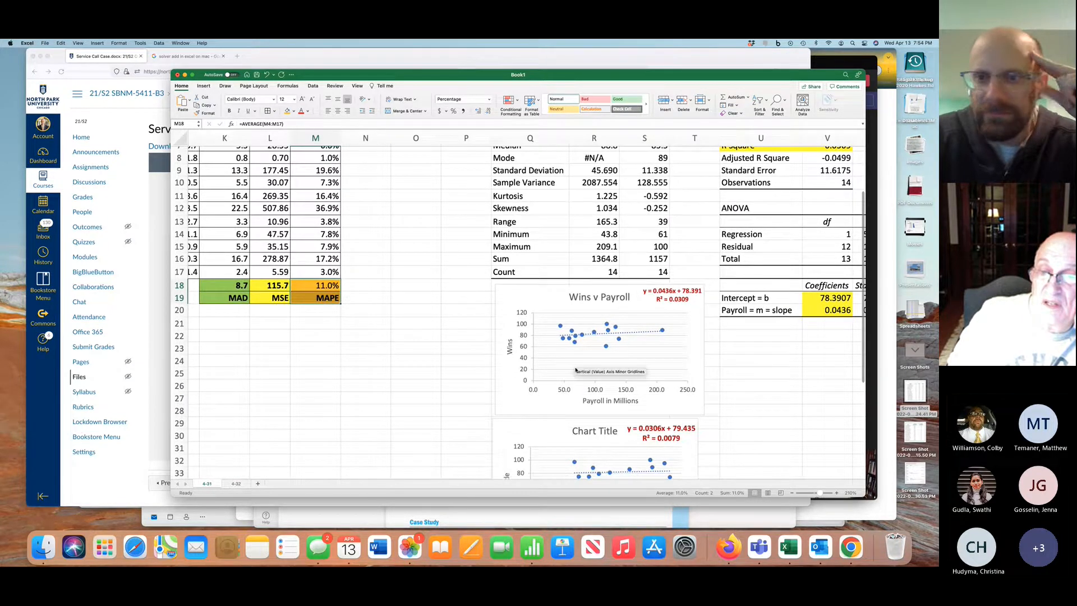
{"action": "scroll", "coordinate": [576, 370], "scroll_direction": "right", "scroll_amount": 7}
{"action": "scroll", "coordinate": [517, 299], "scroll_direction": "up", "scroll_amount": 4}
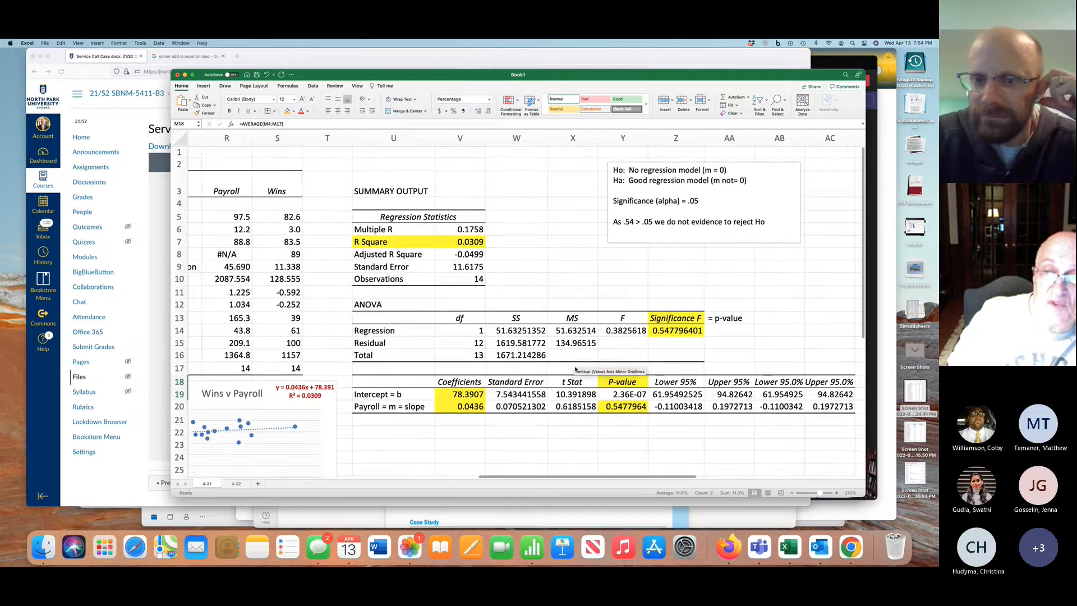
Examine the payroll sheet's scatter charts and MAD, MSE and MAPE error table, and return to the batting average and ERA sheet
{"action": "scroll", "coordinate": [559, 316], "scroll_direction": "down", "scroll_amount": 1}
{"action": "scroll", "coordinate": [559, 317], "scroll_direction": "down", "scroll_amount": 5}
{"action": "scroll", "coordinate": [559, 316], "scroll_direction": "left", "scroll_amount": 3}
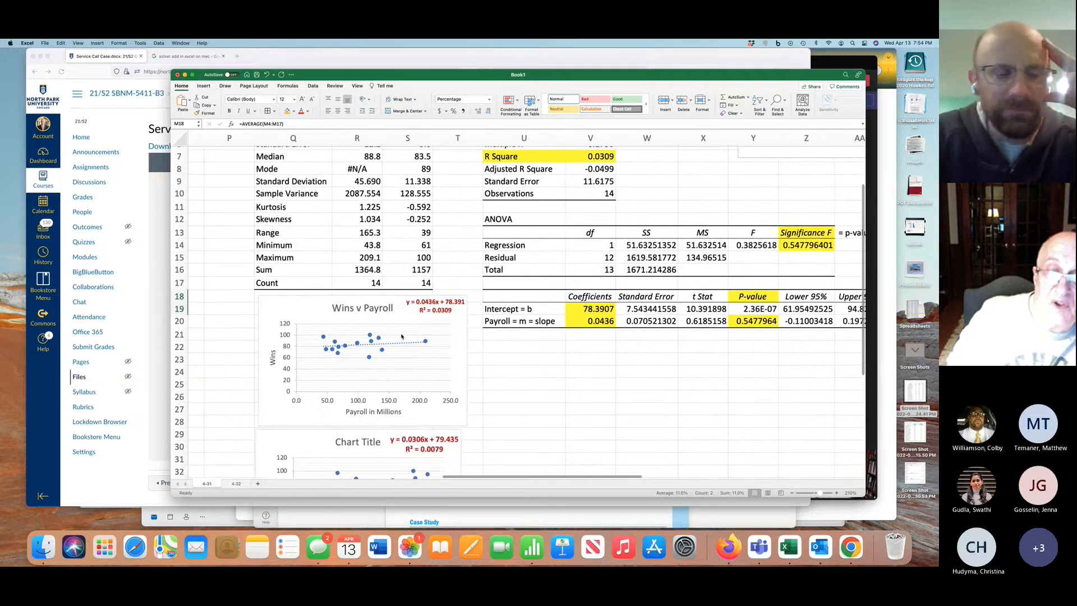
{"action": "scroll", "coordinate": [416, 355], "scroll_direction": "down", "scroll_amount": 5}
{"action": "scroll", "coordinate": [416, 356], "scroll_direction": "left", "scroll_amount": 3}
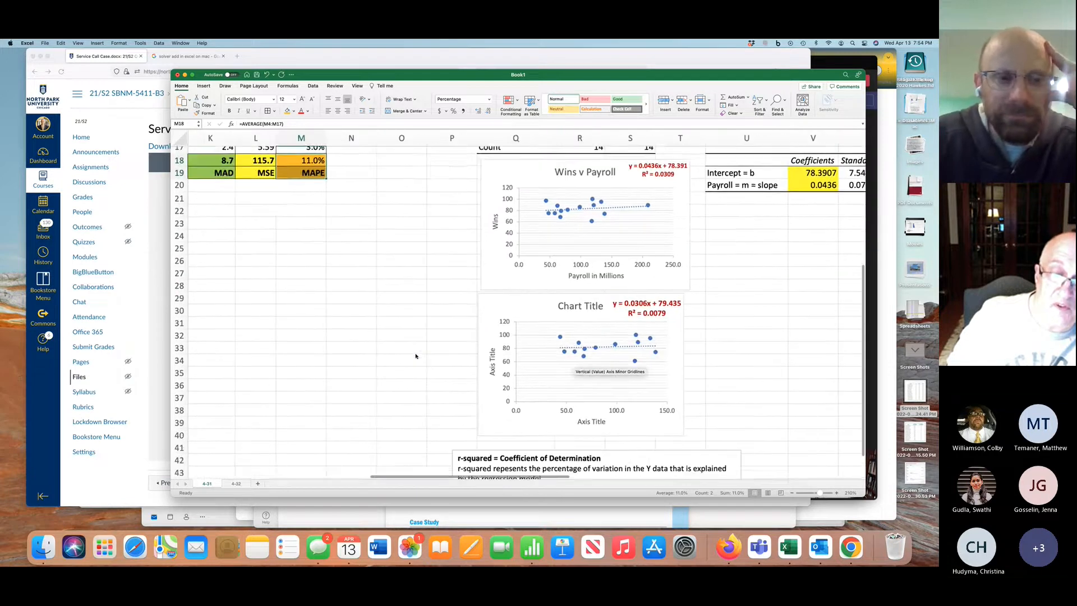
{"action": "scroll", "coordinate": [415, 356], "scroll_direction": "left", "scroll_amount": 3}
{"action": "scroll", "coordinate": [415, 356], "scroll_direction": "up", "scroll_amount": 5}
{"action": "scroll", "coordinate": [416, 357], "scroll_direction": "up", "scroll_amount": 2}
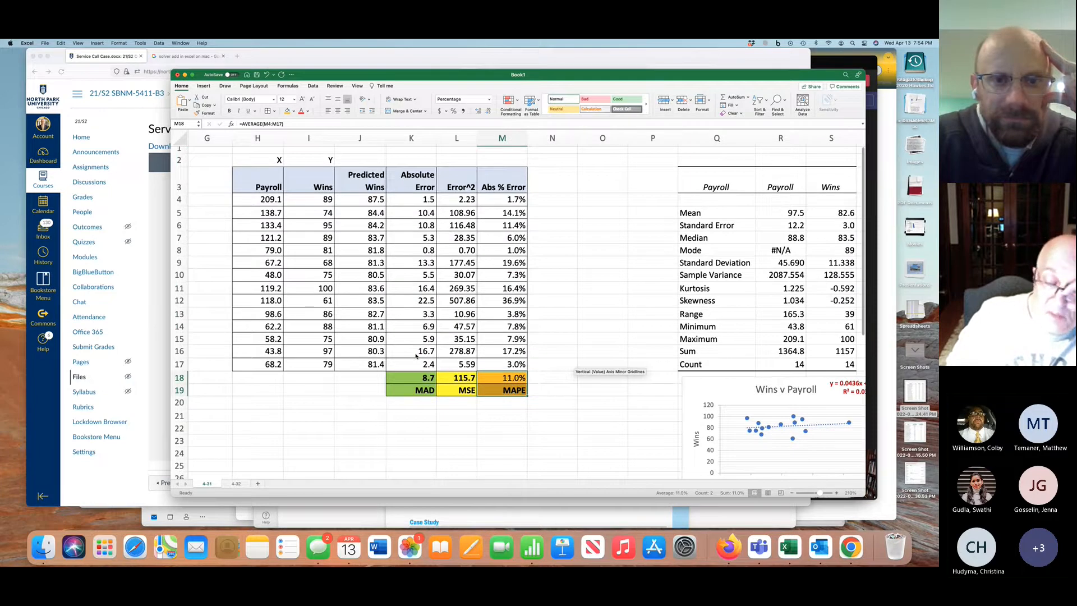
{"action": "scroll", "coordinate": [416, 356], "scroll_direction": "down", "scroll_amount": 3}
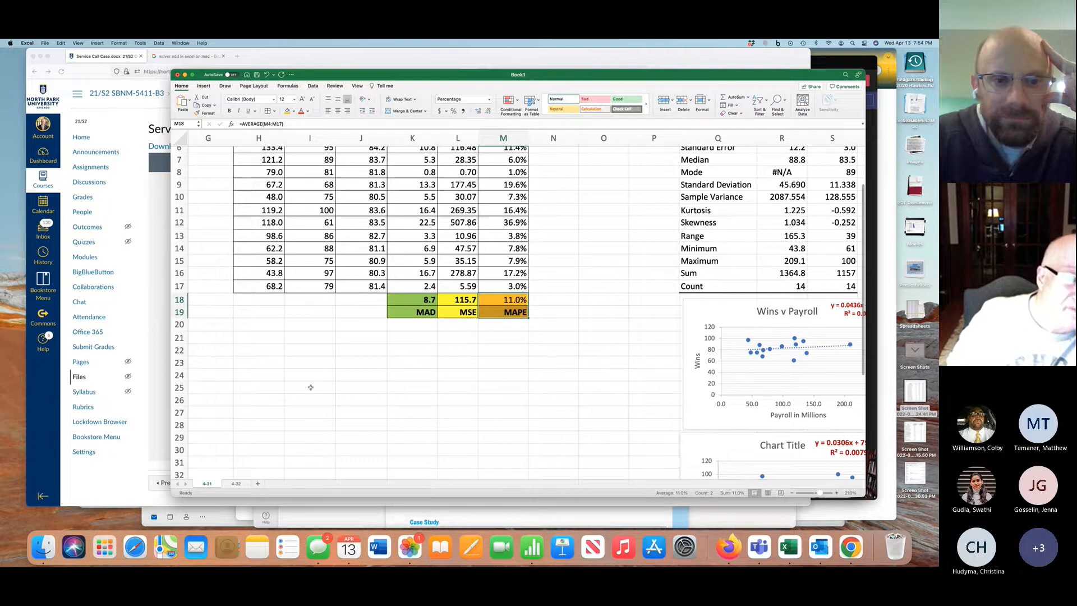
{"action": "left_click", "coordinate": [236, 483]}
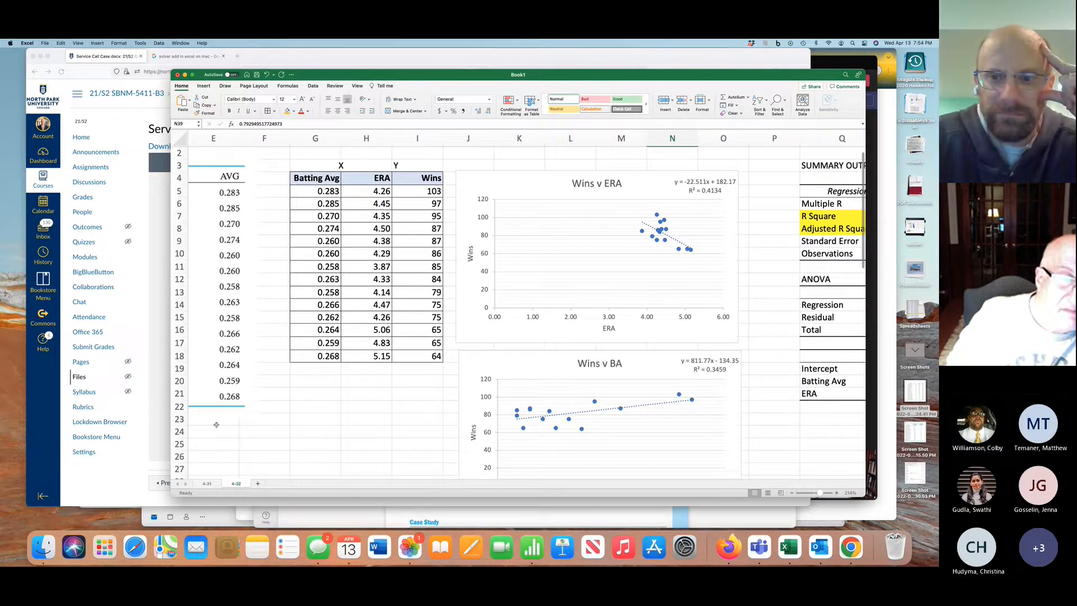
Switch back to the browser, return to the course home page and open Service Call Data in Excel under the Week 4 assignments
{"action": "left_click", "coordinate": [166, 427]}
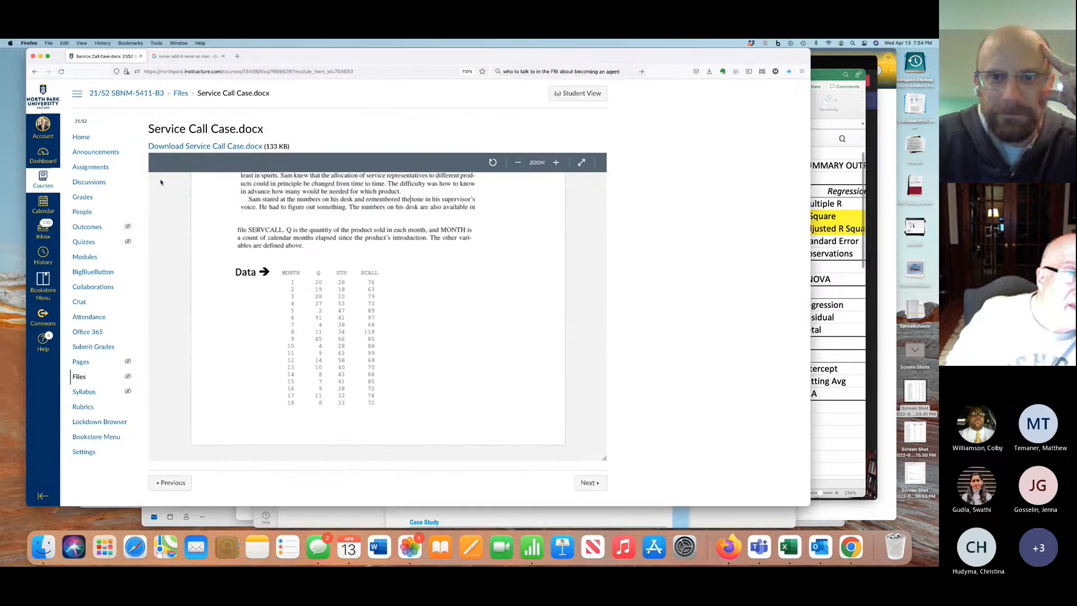
{"action": "left_click", "coordinate": [116, 94]}
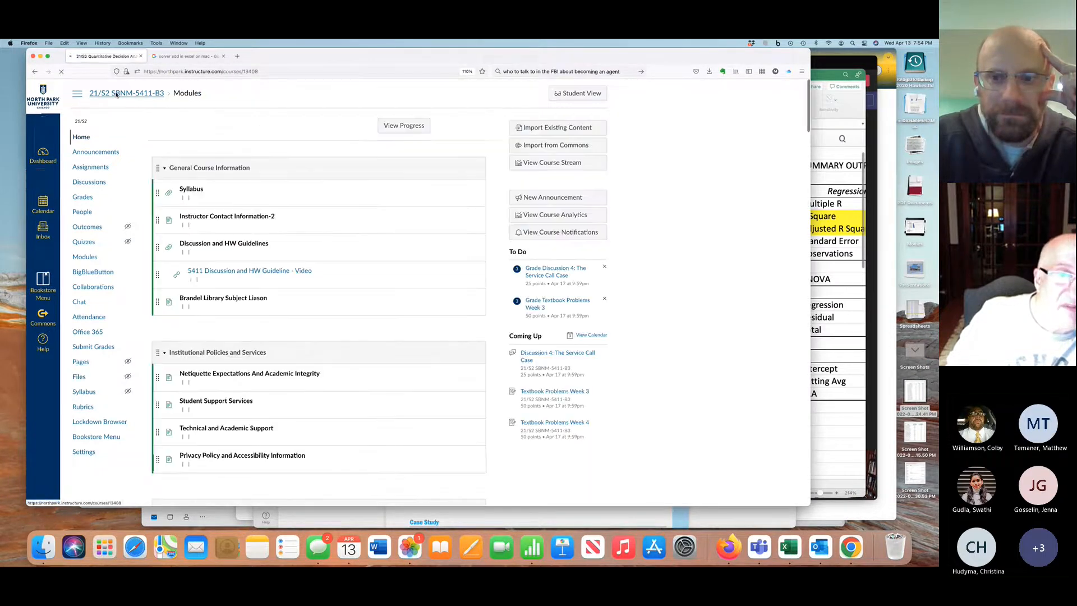
{"action": "scroll", "coordinate": [257, 313], "scroll_direction": "down", "scroll_amount": 15}
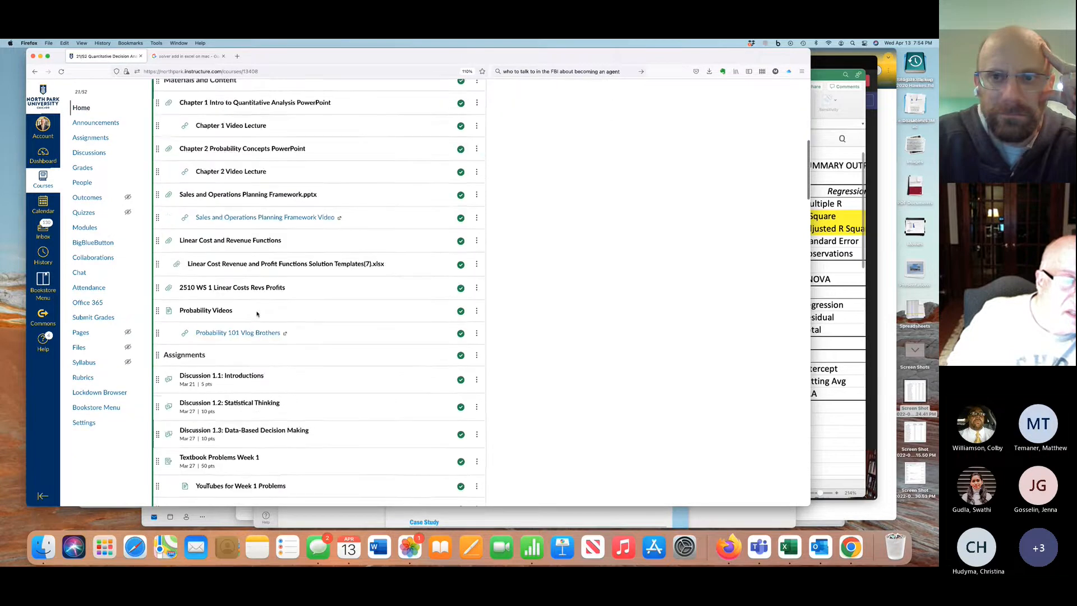
{"action": "scroll", "coordinate": [257, 313], "scroll_direction": "down", "scroll_amount": 10}
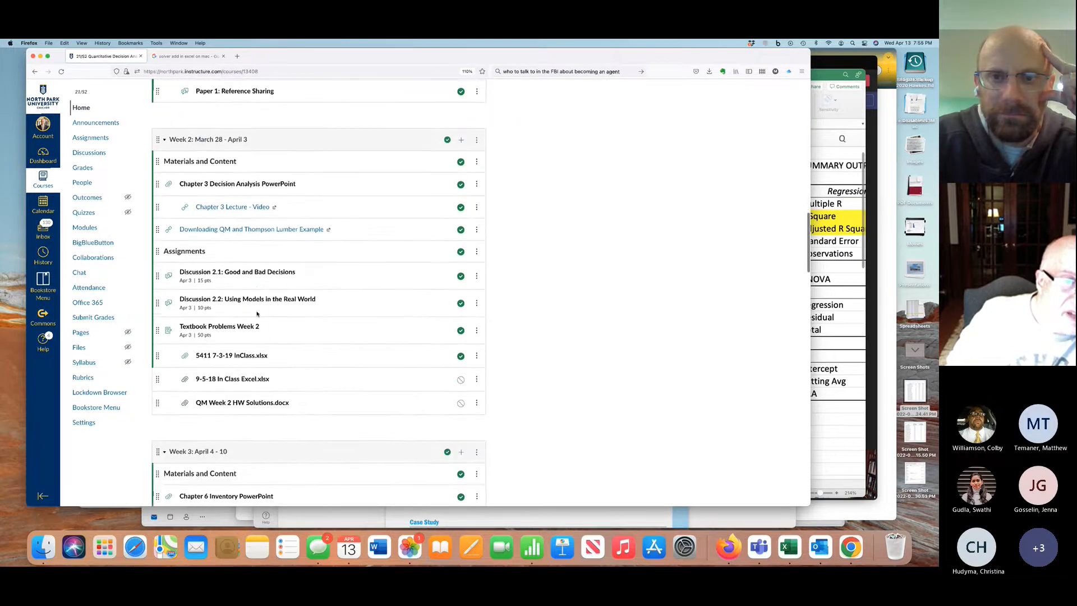
{"action": "scroll", "coordinate": [257, 314], "scroll_direction": "down", "scroll_amount": 5}
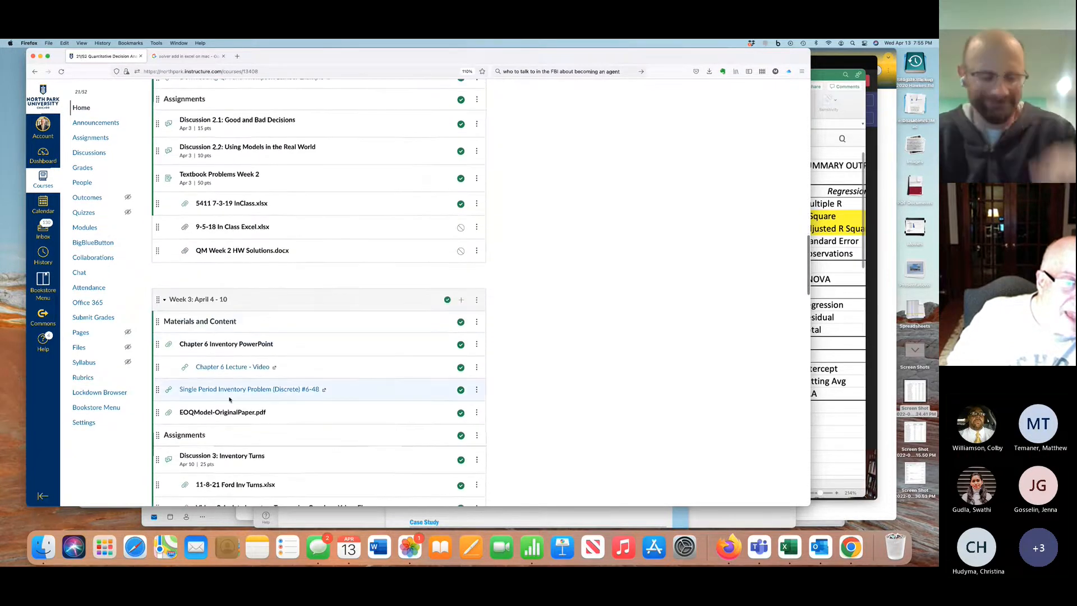
{"action": "scroll", "coordinate": [229, 399], "scroll_direction": "down", "scroll_amount": 5}
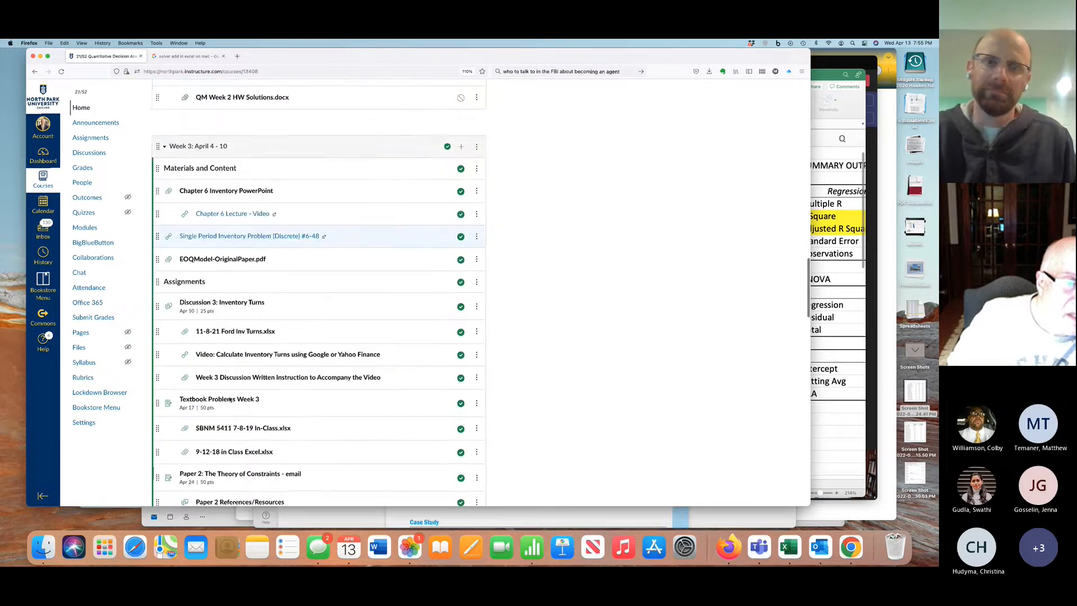
{"action": "scroll", "coordinate": [229, 398], "scroll_direction": "down", "scroll_amount": 5}
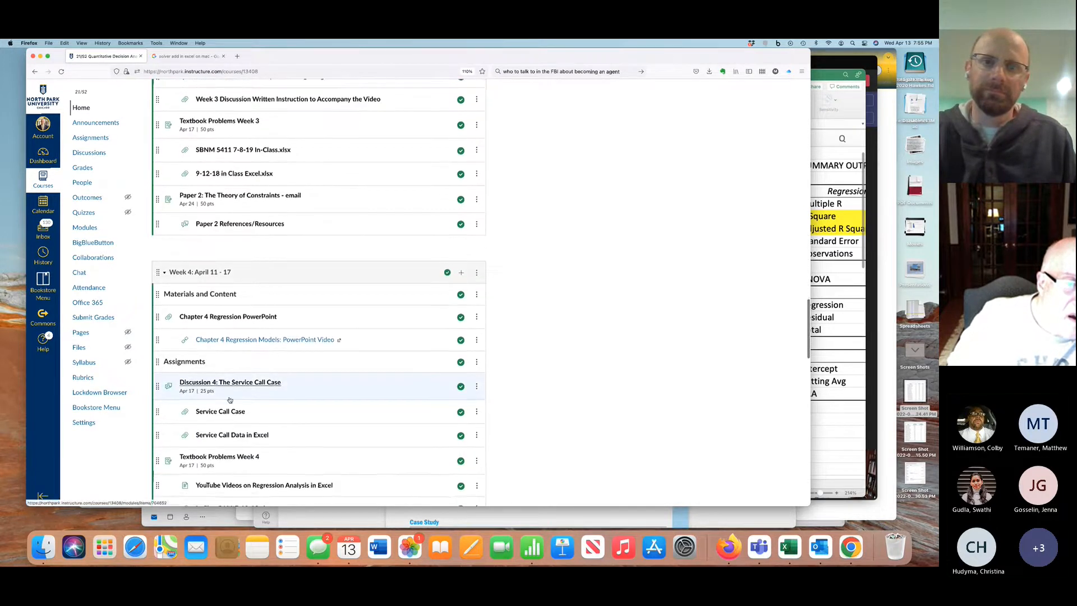
{"action": "left_click", "coordinate": [231, 381]}
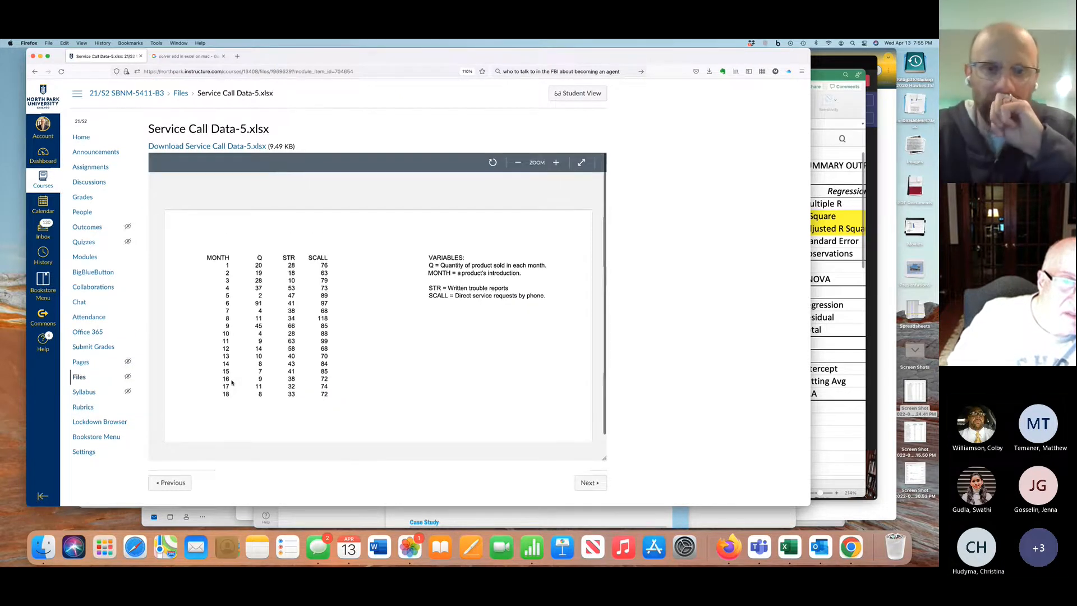
Download Service Call Data-5.xlsx, open it in Excel, and move and enlarge its window over the Book1 workbook
{"action": "left_click", "coordinate": [235, 146]}
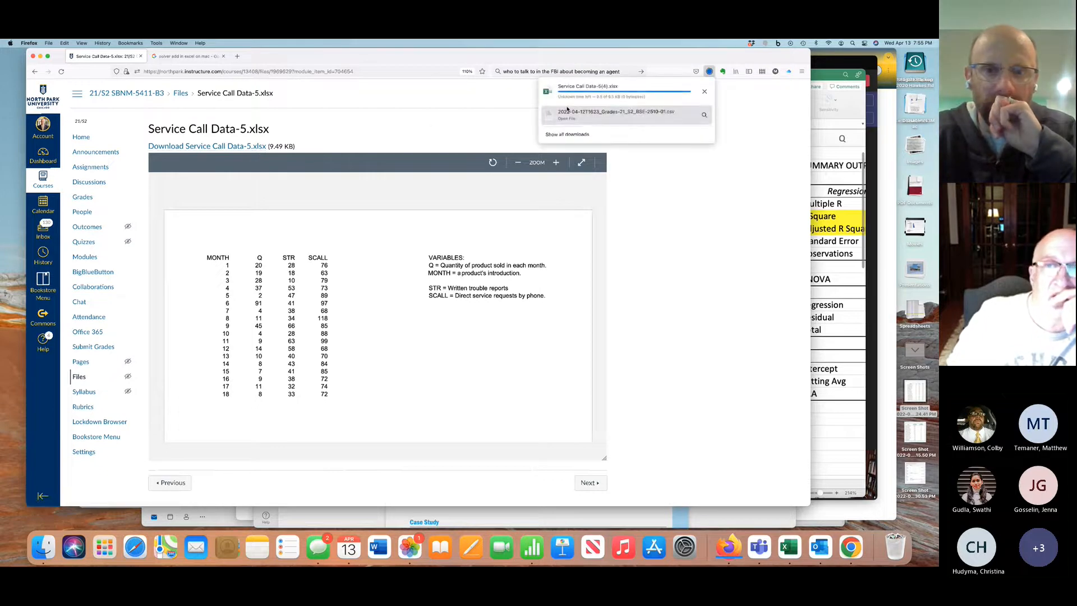
{"action": "left_click", "coordinate": [569, 94]}
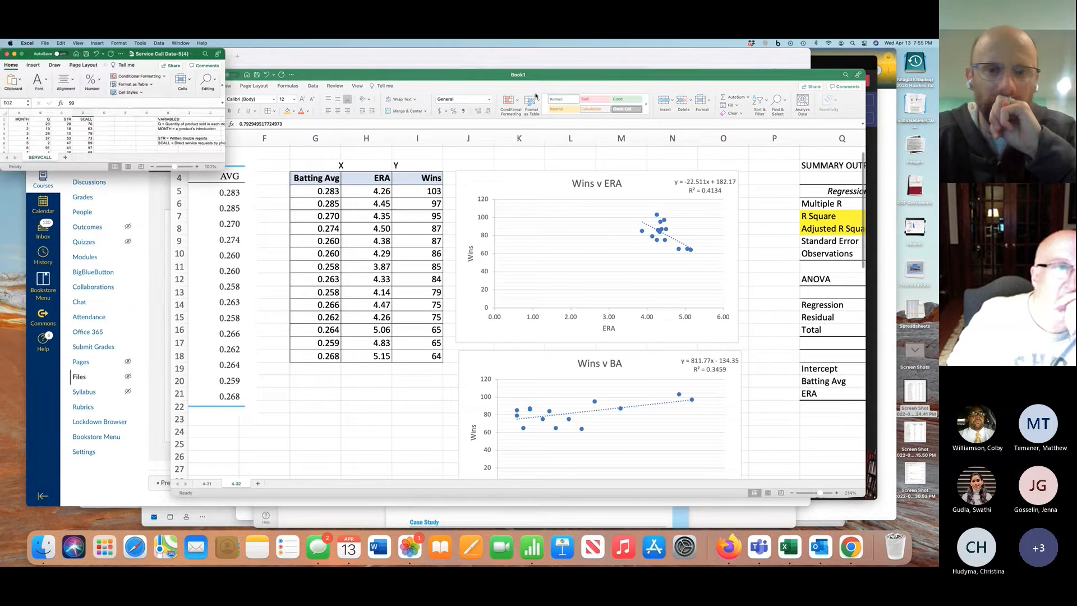
{"action": "left_click_drag", "start_coordinate": [195, 56], "coordinate": [415, 199]}
{"action": "left_click_drag", "start_coordinate": [443, 310], "coordinate": [556, 470]}
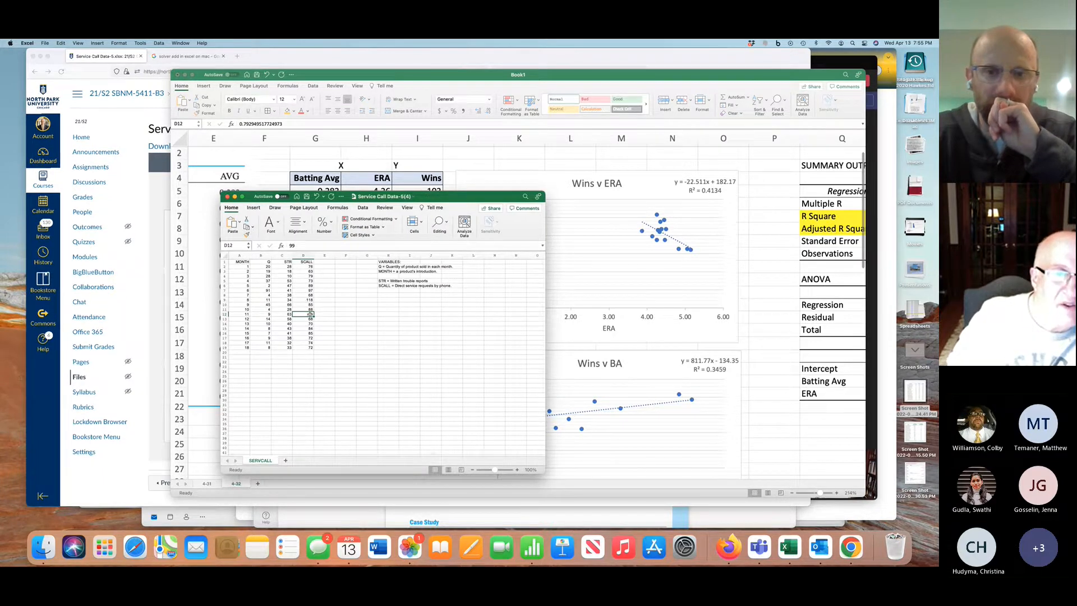
Add a new sheet after SERVCALL in the service call workbook and name it "Try 1"
{"action": "left_click", "coordinate": [279, 266]}
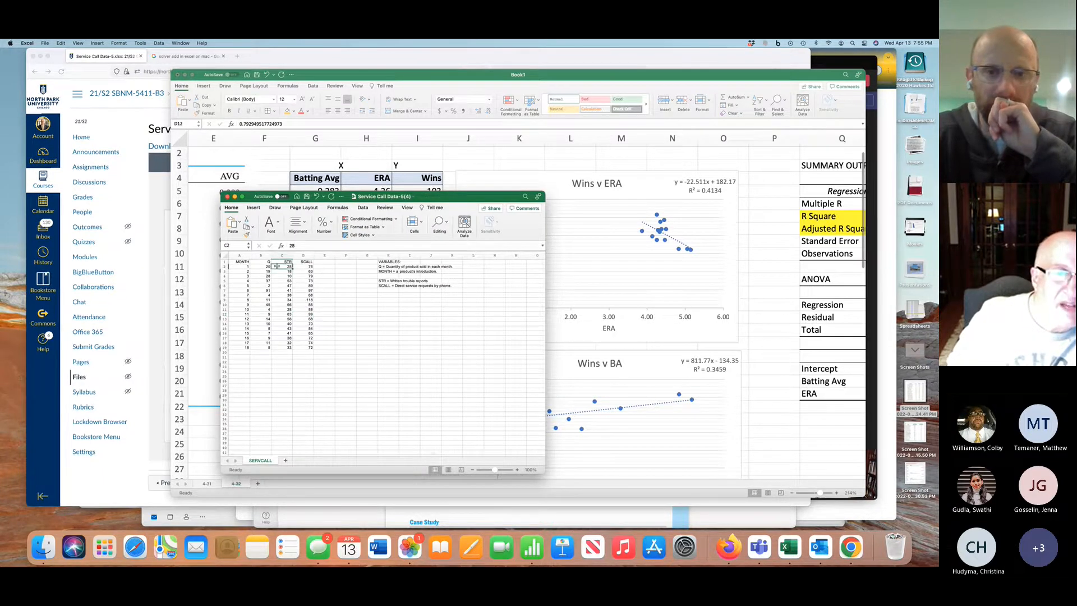
{"action": "left_click", "coordinate": [286, 460]}
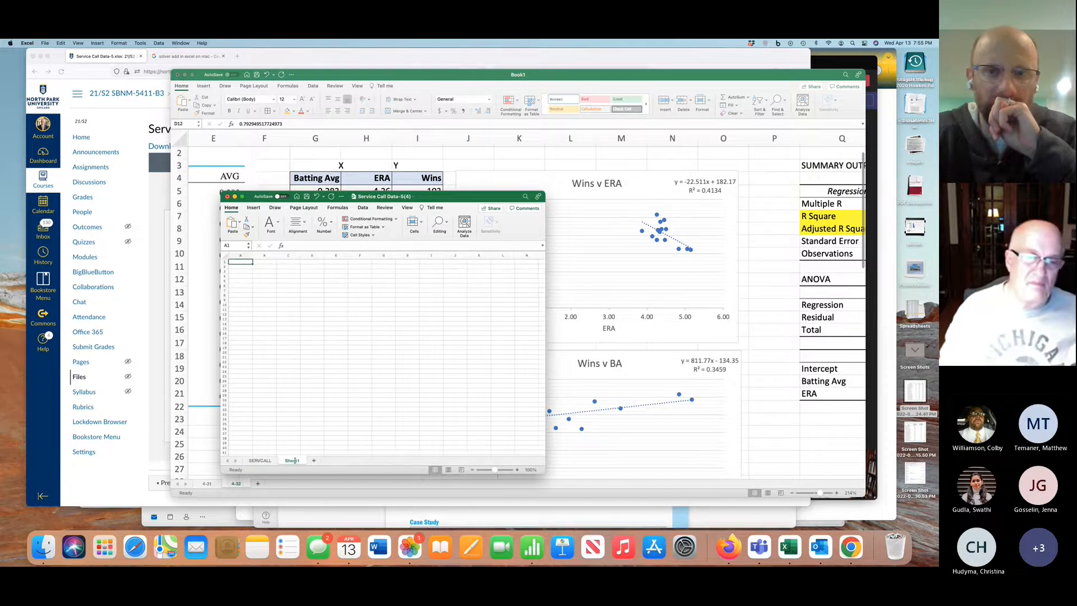
{"action": "double_click", "coordinate": [289, 460]}
{"action": "type", "text": "Try 1"}
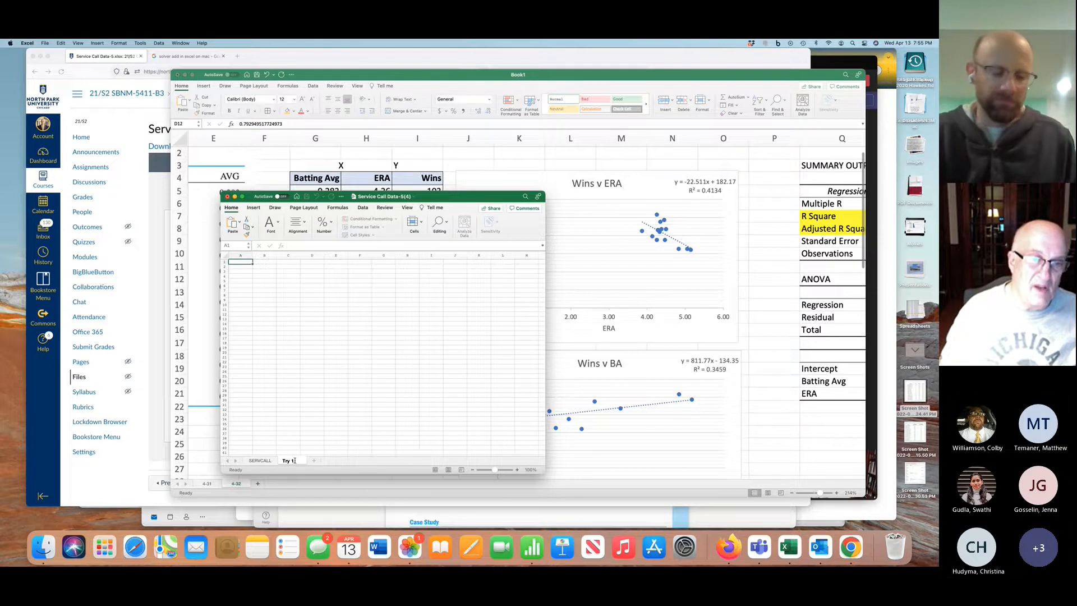
Copy the MONTH, Q, STR and SCALL data table from SERVCALL into Try 1 at A1, and add another blank sheet after it
{"action": "left_click", "coordinate": [264, 460]}
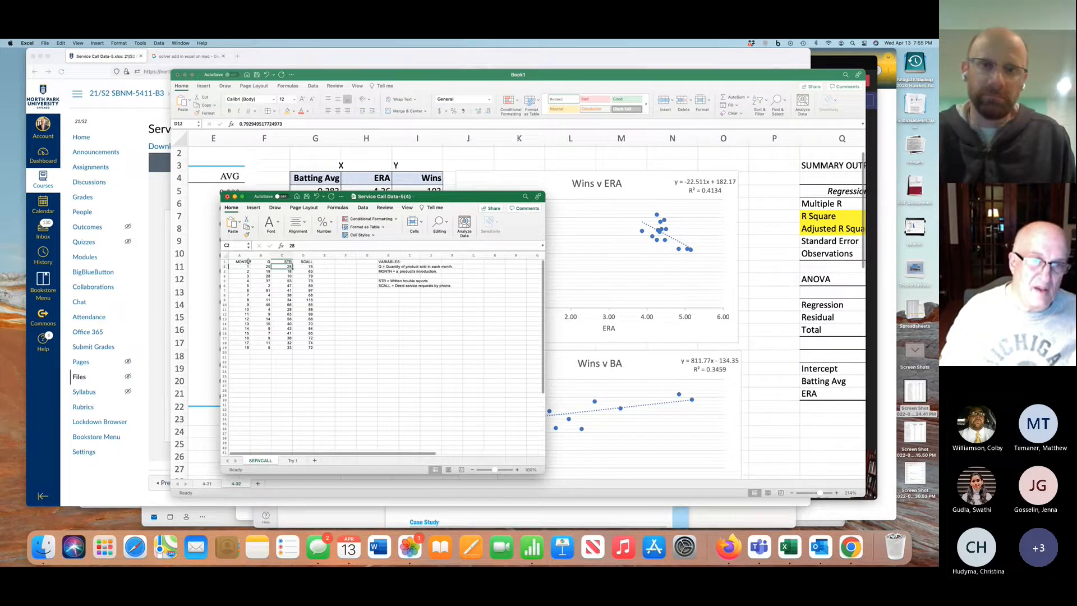
{"action": "left_click_drag", "start_coordinate": [248, 261], "coordinate": [312, 351]}
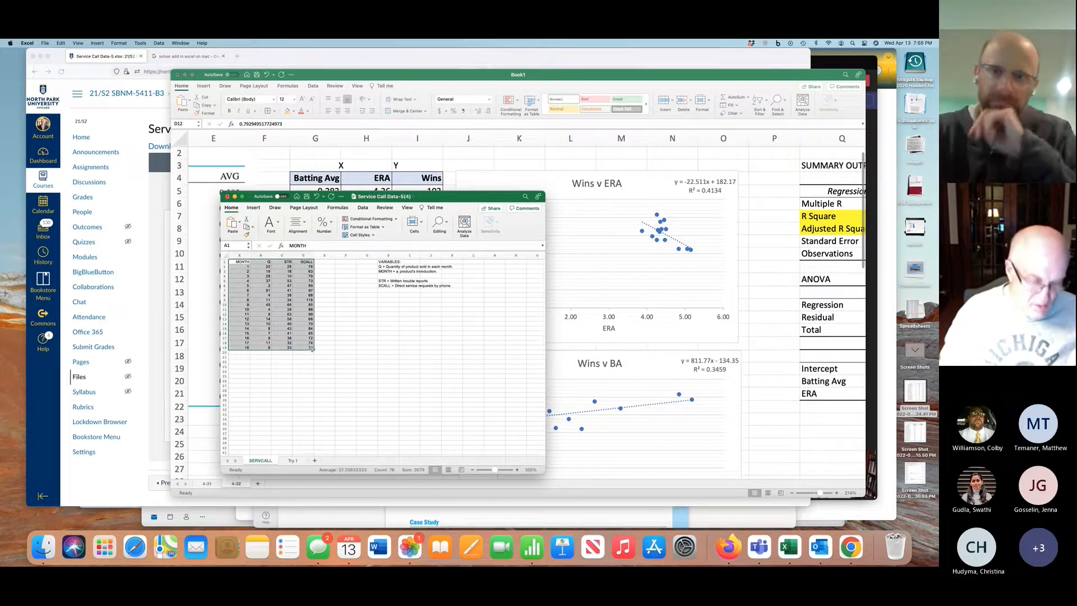
{"action": "key", "text": "super+c"}
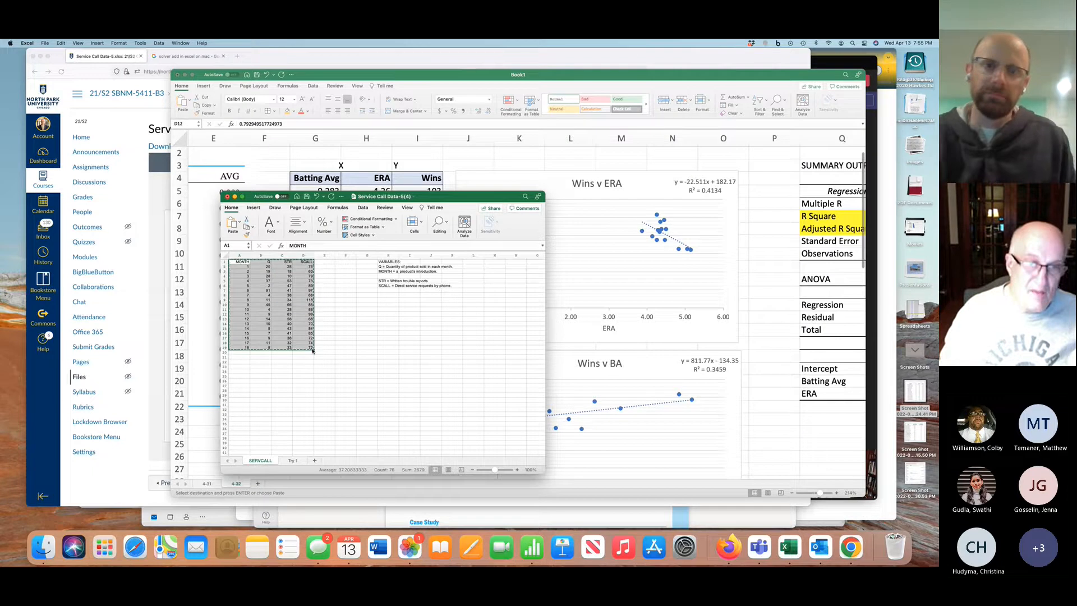
{"action": "left_click", "coordinate": [292, 460]}
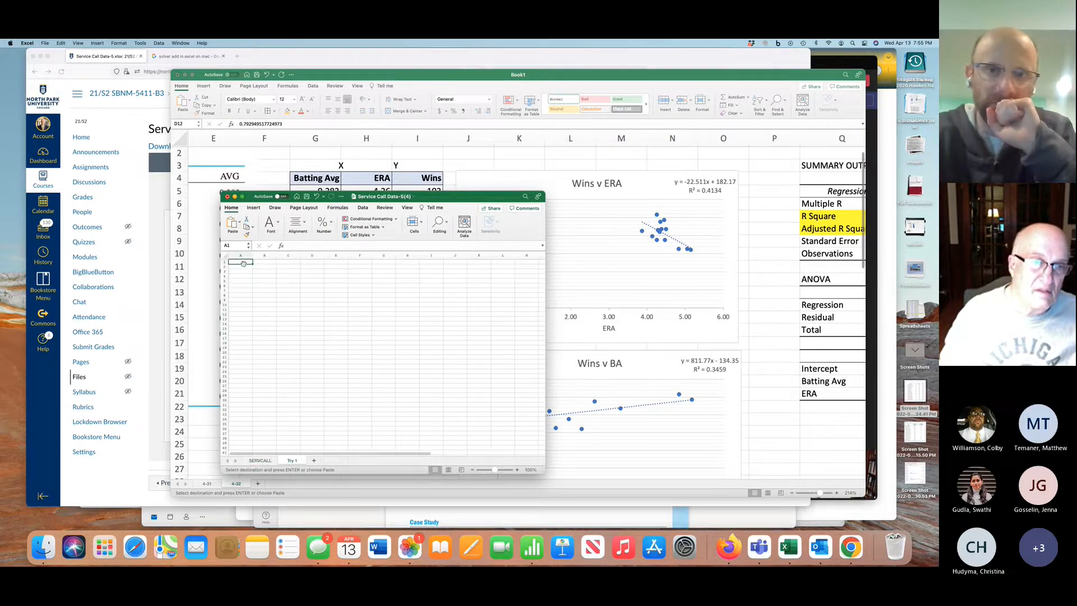
{"action": "key", "text": "super+v"}
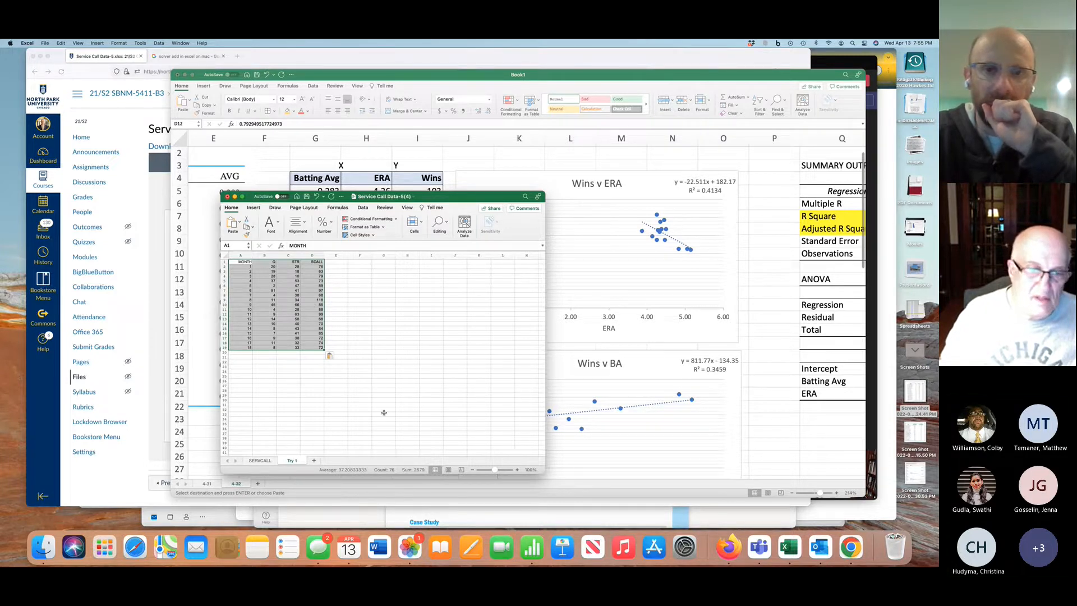
{"action": "left_click", "coordinate": [314, 460]}
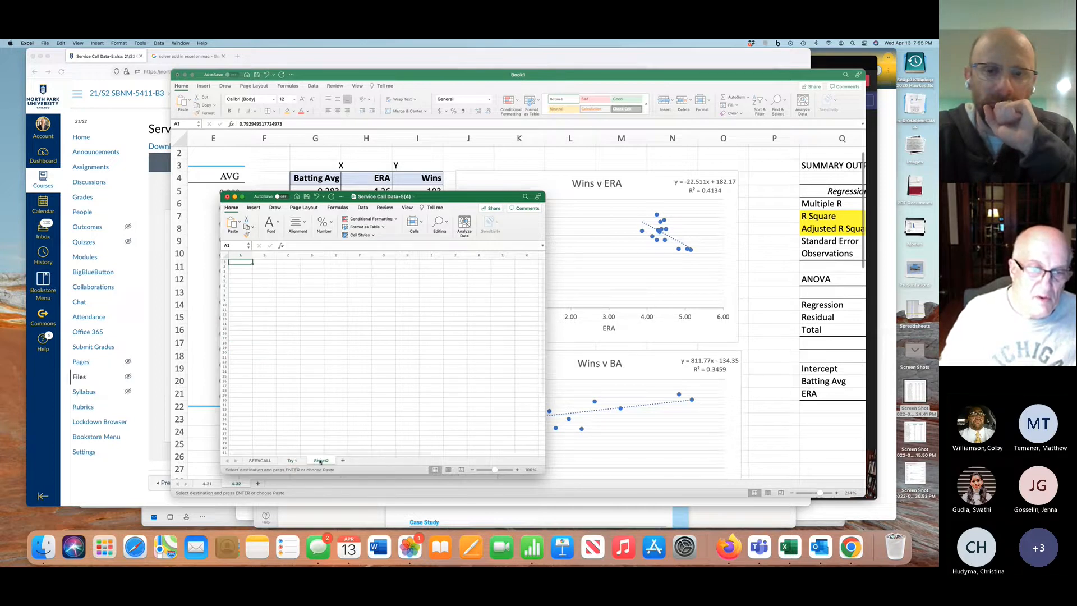
{"action": "left_click", "coordinate": [292, 460]}
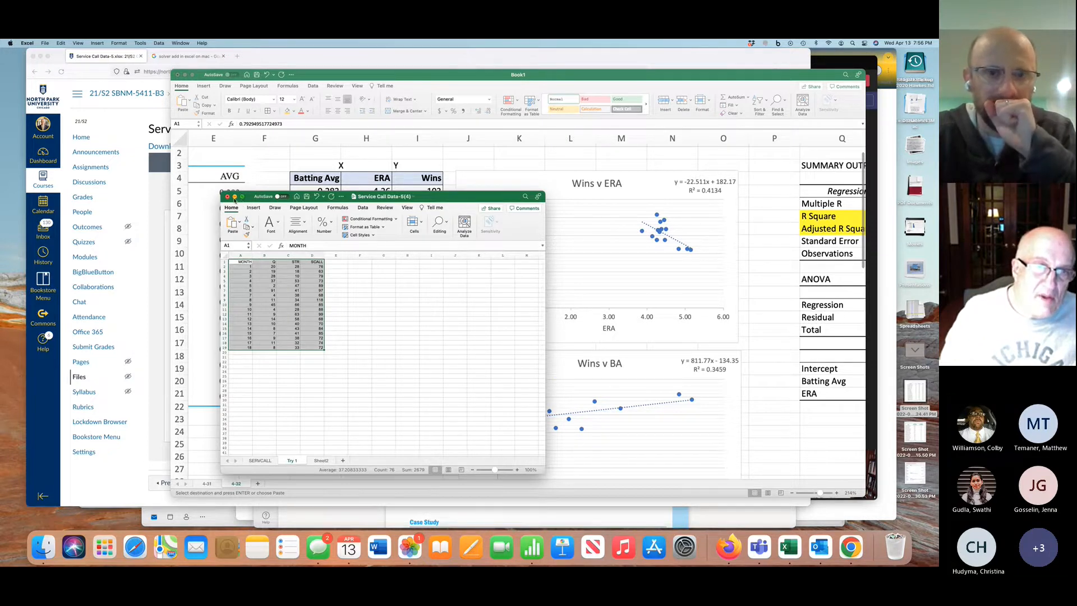
Switch to the Book1 workbook and review sheet 4-31's payroll error table, descriptive statistics, Wins v Payroll chart and regression output
{"action": "left_click", "coordinate": [605, 337]}
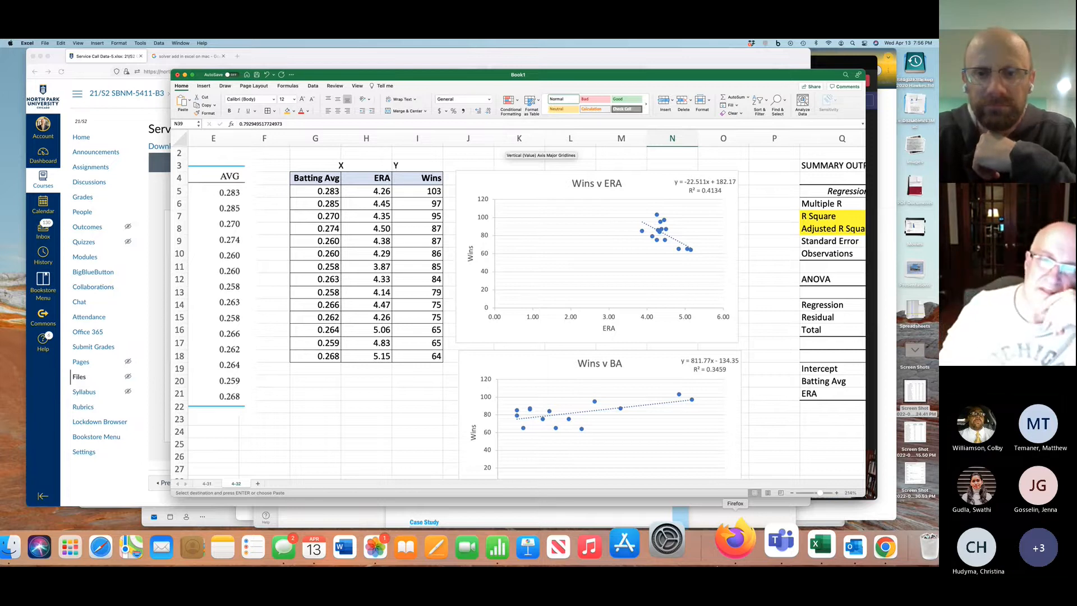
{"action": "left_click", "coordinate": [209, 483]}
{"action": "scroll", "coordinate": [345, 325], "scroll_direction": "up", "scroll_amount": 3}
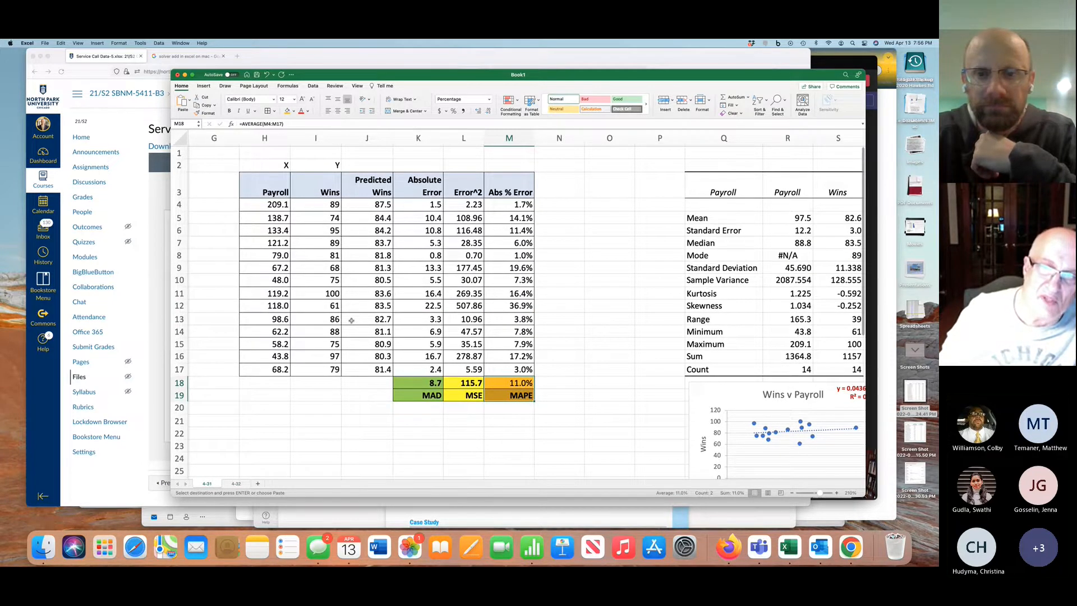
{"action": "scroll", "coordinate": [351, 320], "scroll_direction": "right", "scroll_amount": 6}
{"action": "scroll", "coordinate": [351, 320], "scroll_direction": "down", "scroll_amount": 4}
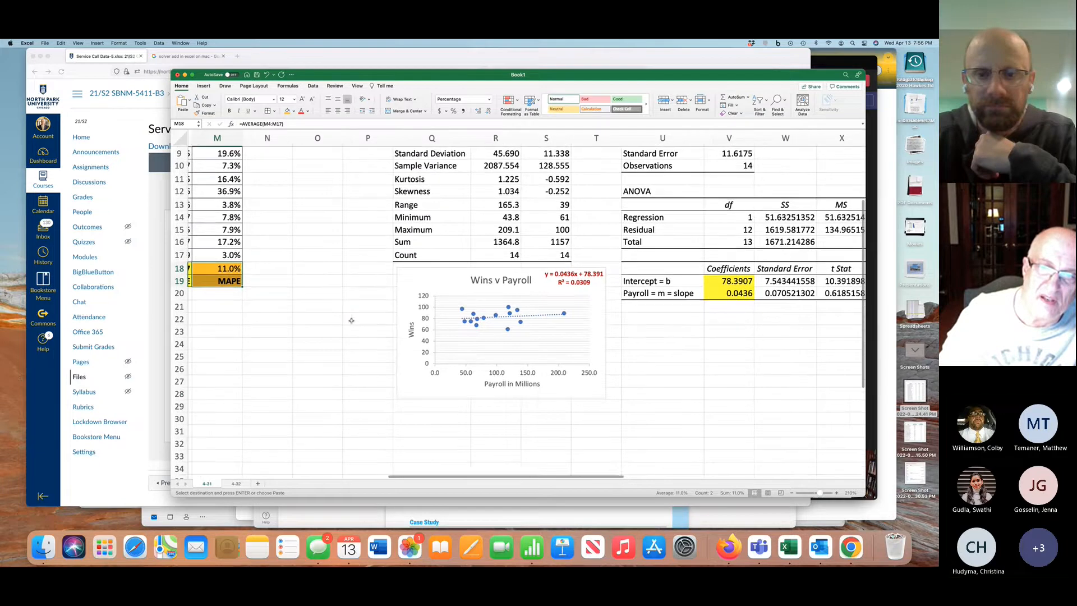
{"action": "scroll", "coordinate": [351, 320], "scroll_direction": "up", "scroll_amount": 2}
{"action": "scroll", "coordinate": [351, 320], "scroll_direction": "left", "scroll_amount": 2}
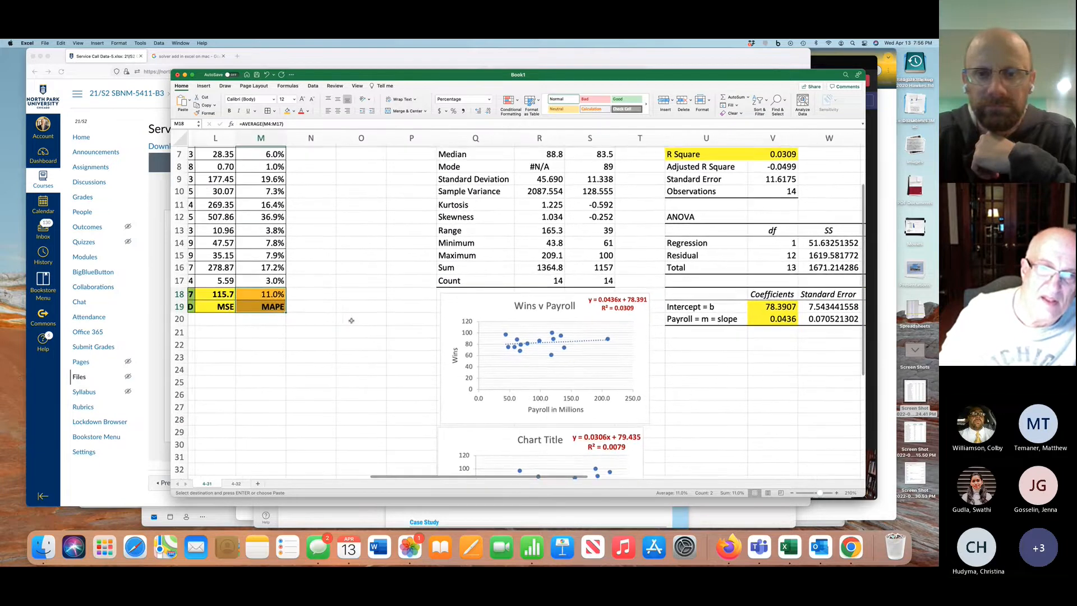
{"action": "scroll", "coordinate": [351, 321], "scroll_direction": "right", "scroll_amount": 4}
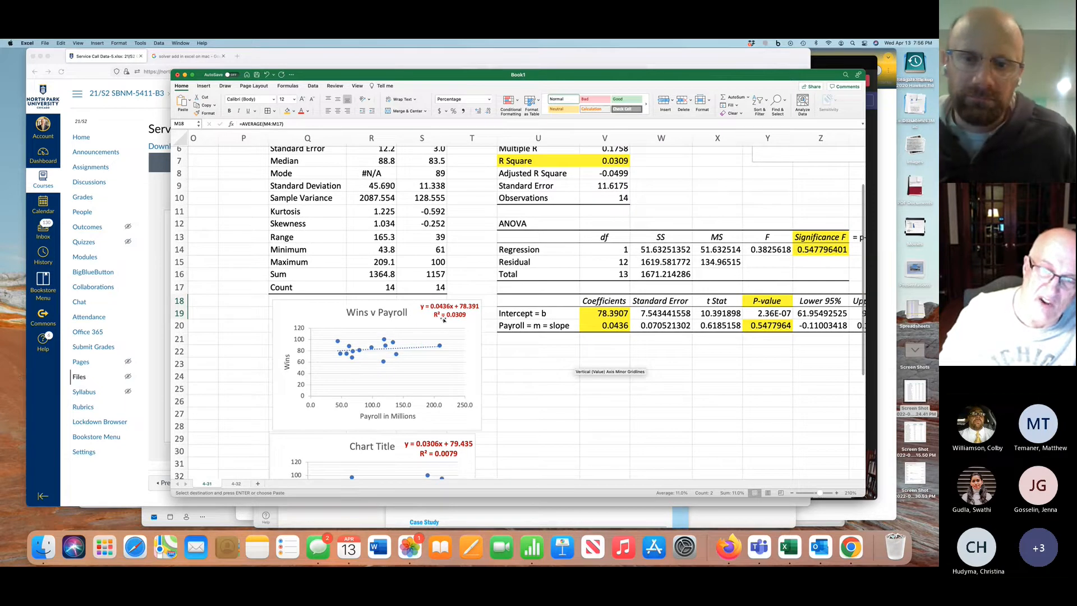
{"action": "scroll", "coordinate": [443, 318], "scroll_direction": "up", "scroll_amount": 3}
{"action": "scroll", "coordinate": [443, 319], "scroll_direction": "right", "scroll_amount": 2}
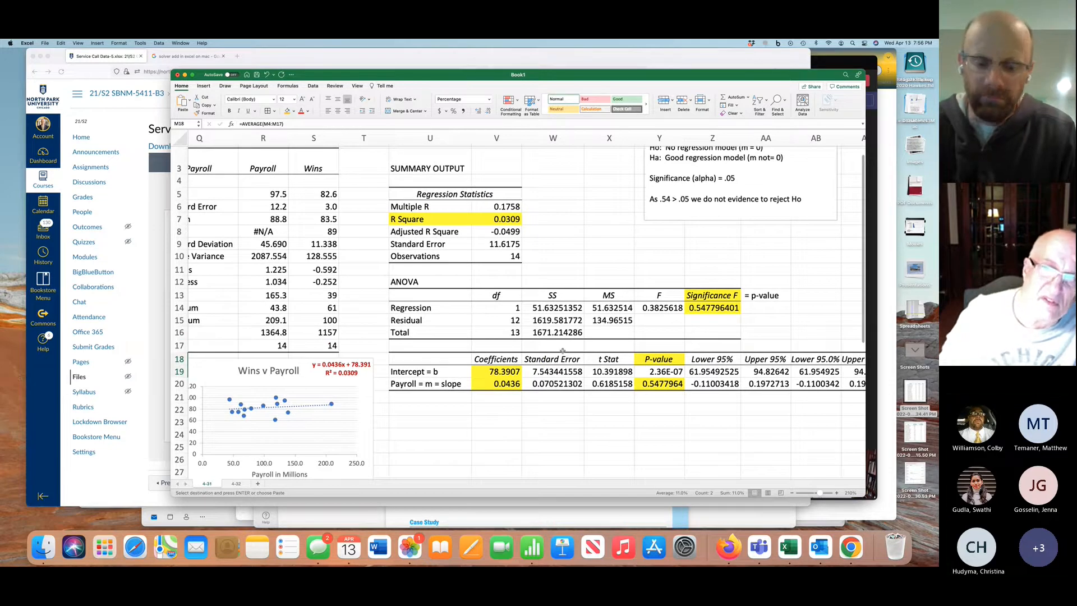
{"action": "scroll", "coordinate": [563, 350], "scroll_direction": "left", "scroll_amount": 10}
{"action": "scroll", "coordinate": [562, 351], "scroll_direction": "up", "scroll_amount": 1}
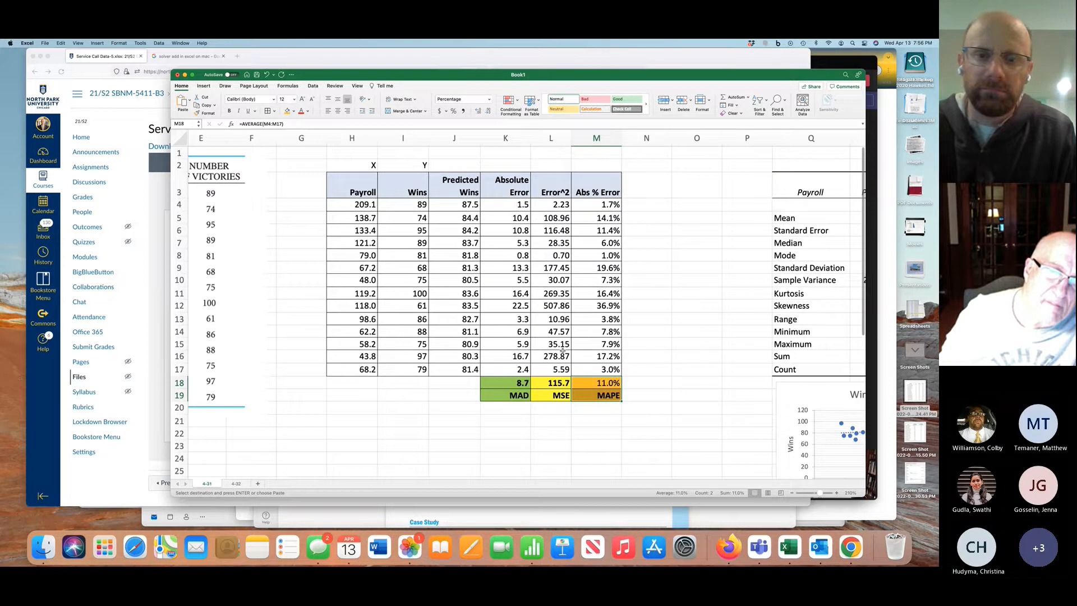
Review sheet 4-32's ERA and batting average charts and both regression summary outputs, and switch to the Teams meeting
{"action": "left_click", "coordinate": [236, 484]}
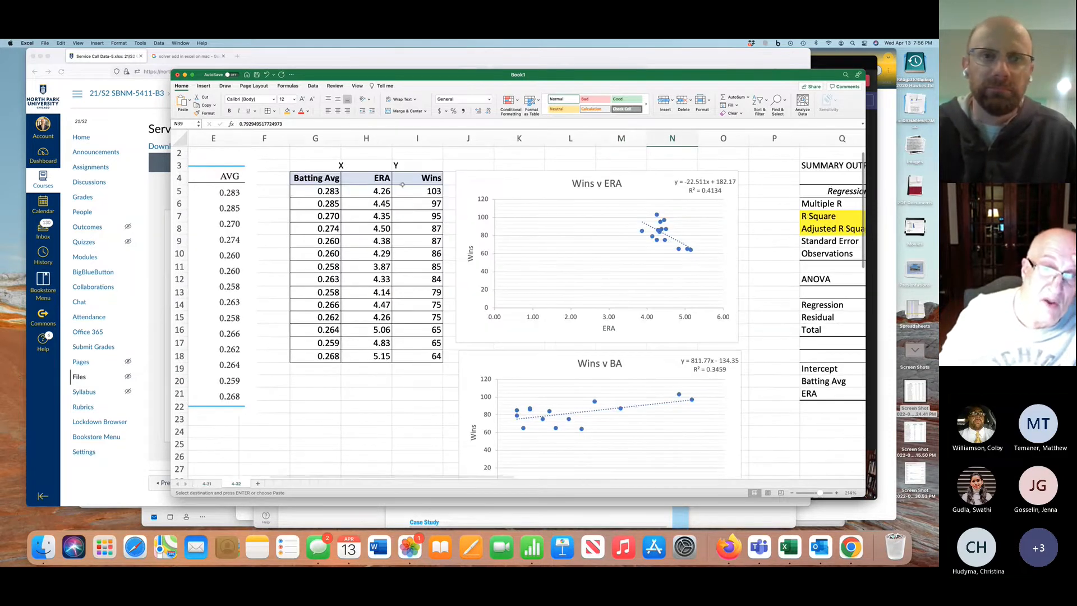
{"action": "scroll", "coordinate": [563, 271], "scroll_direction": "down", "scroll_amount": 4}
{"action": "scroll", "coordinate": [564, 271], "scroll_direction": "right", "scroll_amount": 6}
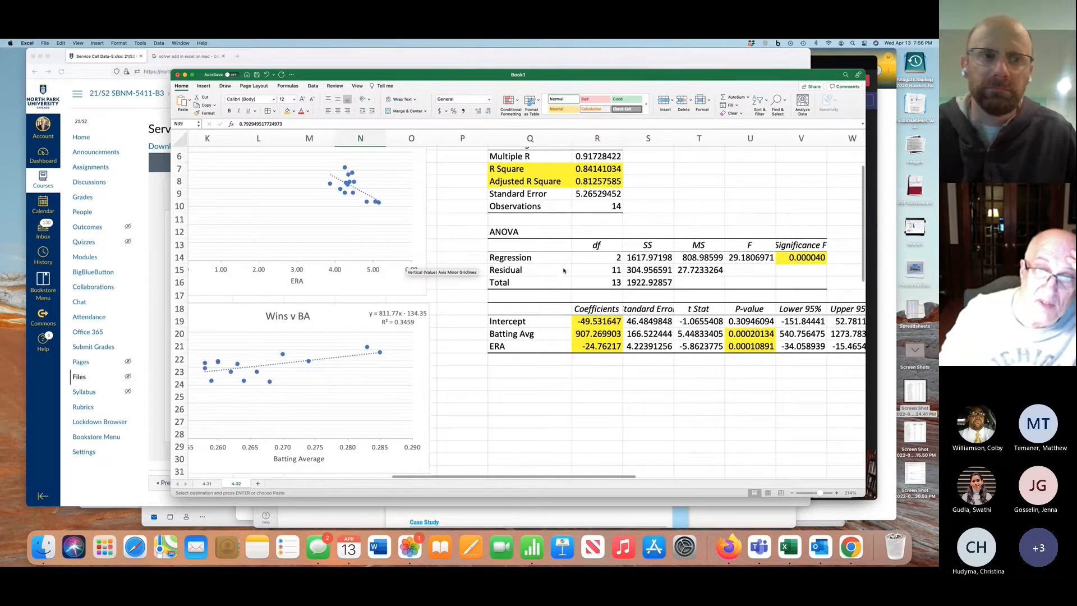
{"action": "scroll", "coordinate": [563, 271], "scroll_direction": "up", "scroll_amount": 4}
{"action": "scroll", "coordinate": [564, 271], "scroll_direction": "right", "scroll_amount": 1}
{"action": "scroll", "coordinate": [564, 270], "scroll_direction": "down", "scroll_amount": 7}
{"action": "scroll", "coordinate": [563, 271], "scroll_direction": "left", "scroll_amount": 1}
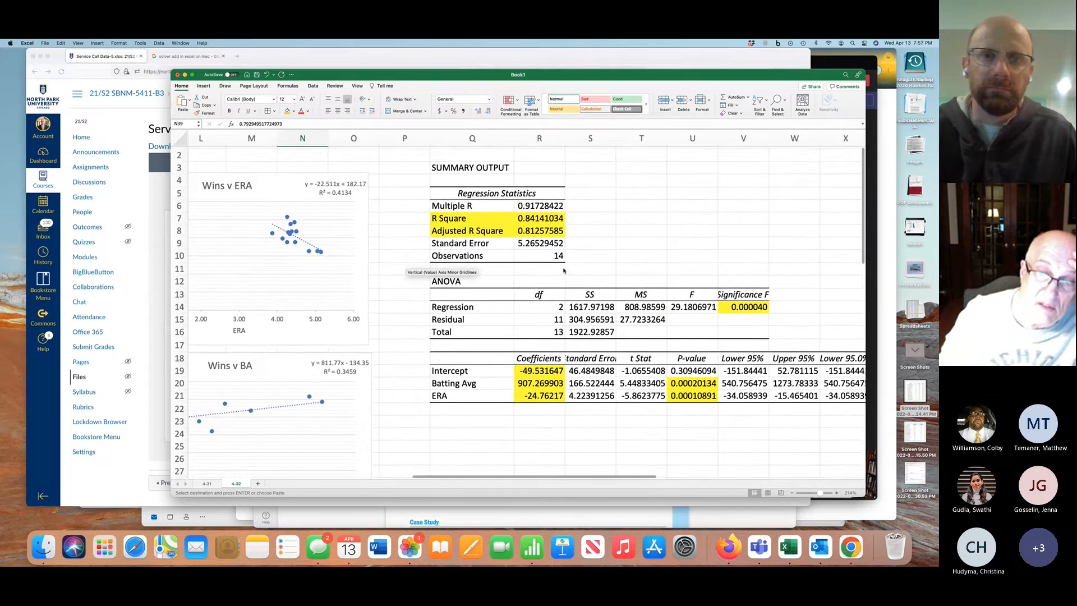
{"action": "scroll", "coordinate": [564, 270], "scroll_direction": "down", "scroll_amount": 20}
{"action": "scroll", "coordinate": [564, 271], "scroll_direction": "left", "scroll_amount": 1}
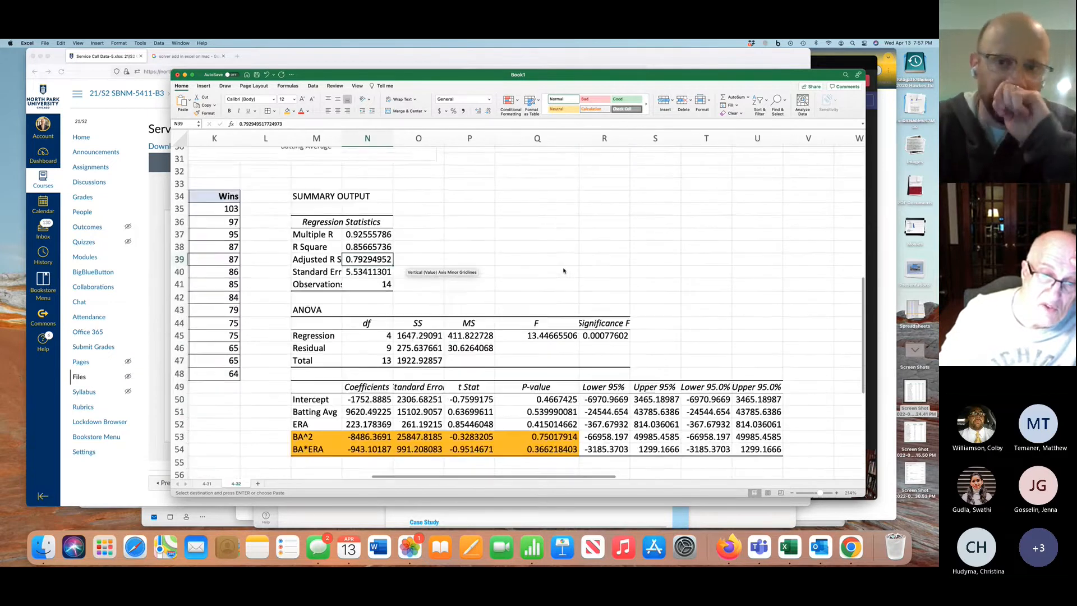
{"action": "scroll", "coordinate": [564, 271], "scroll_direction": "up", "scroll_amount": 20}
{"action": "scroll", "coordinate": [563, 271], "scroll_direction": "left", "scroll_amount": 3}
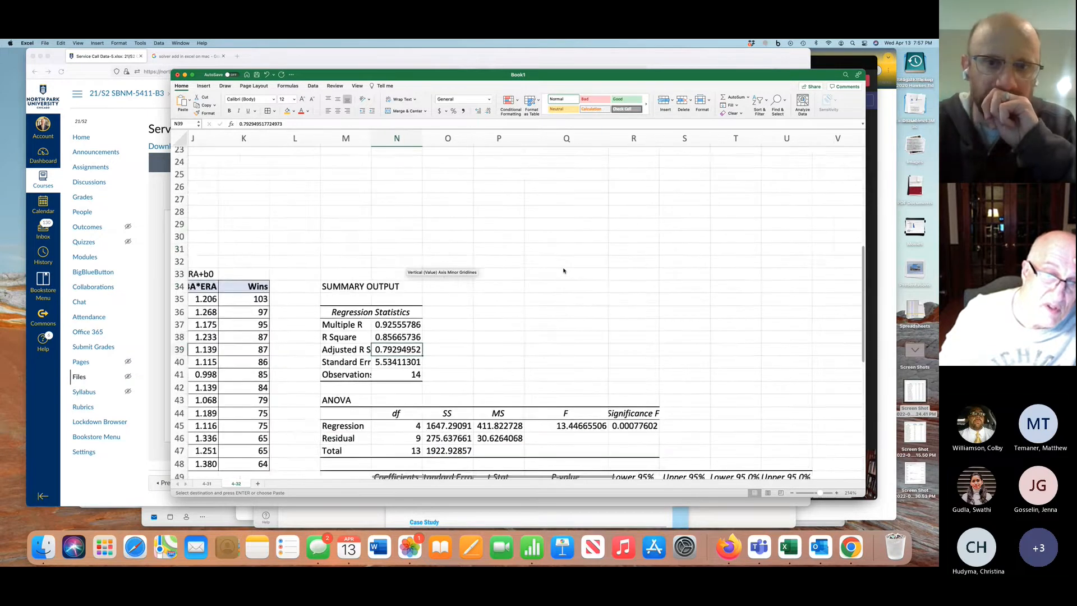
{"action": "scroll", "coordinate": [563, 271], "scroll_direction": "up", "scroll_amount": 7}
{"action": "scroll", "coordinate": [564, 270], "scroll_direction": "left", "scroll_amount": 7}
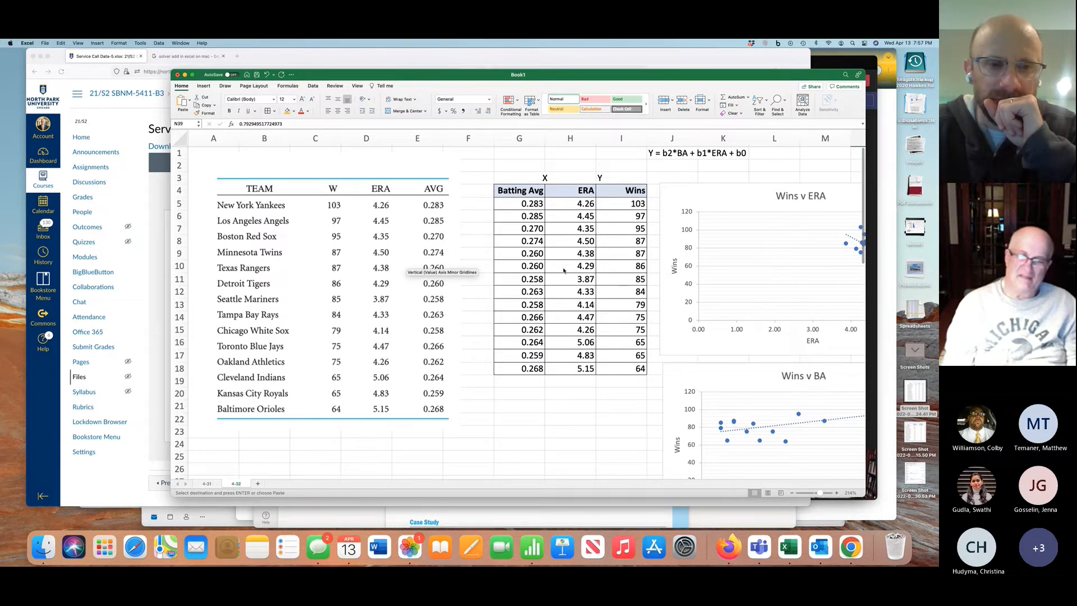
{"action": "left_click", "coordinate": [873, 444]}
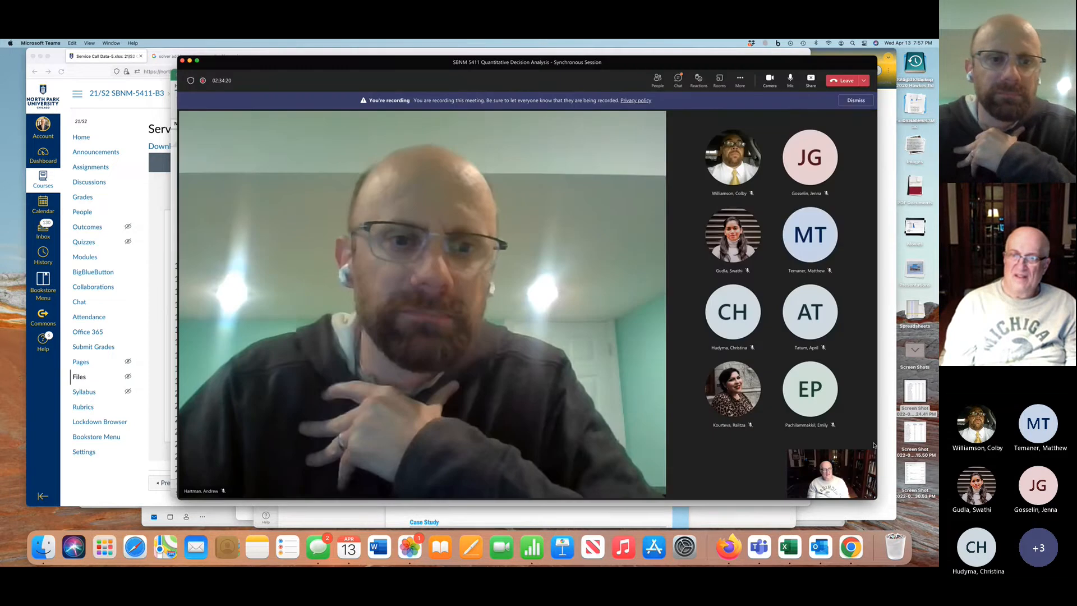
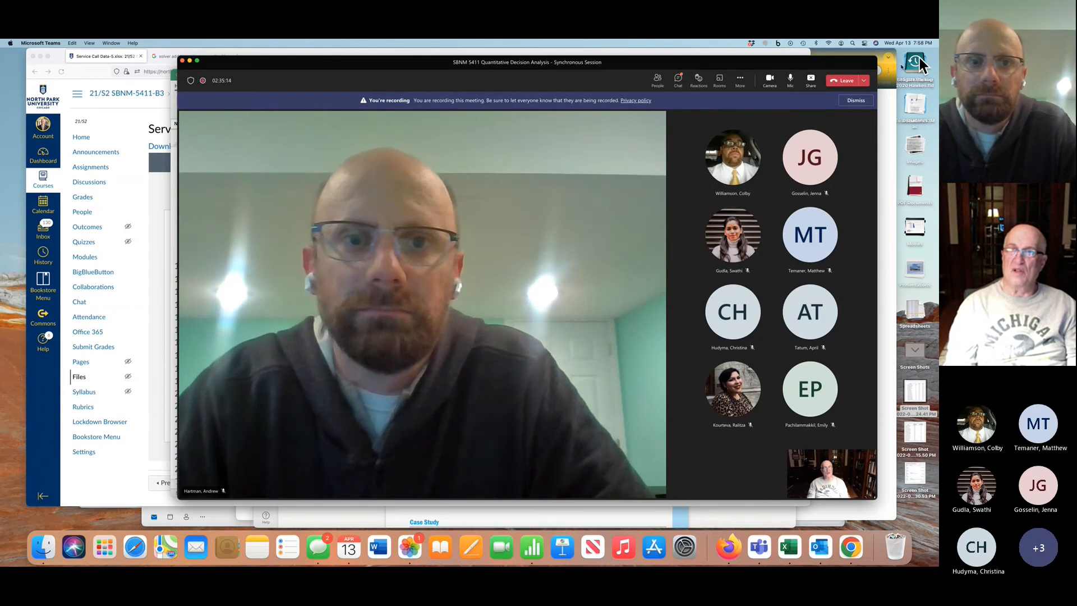
Dismiss the recording notice in the meeting window and stop the recording of the meeting
{"action": "left_click", "coordinate": [853, 102]}
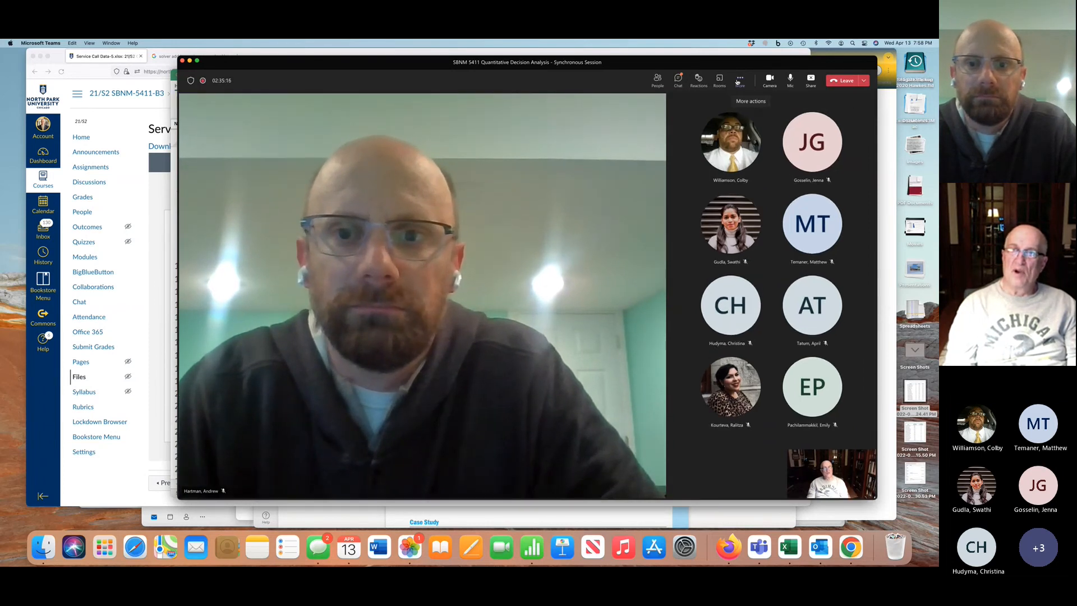
{"action": "left_click", "coordinate": [738, 80]}
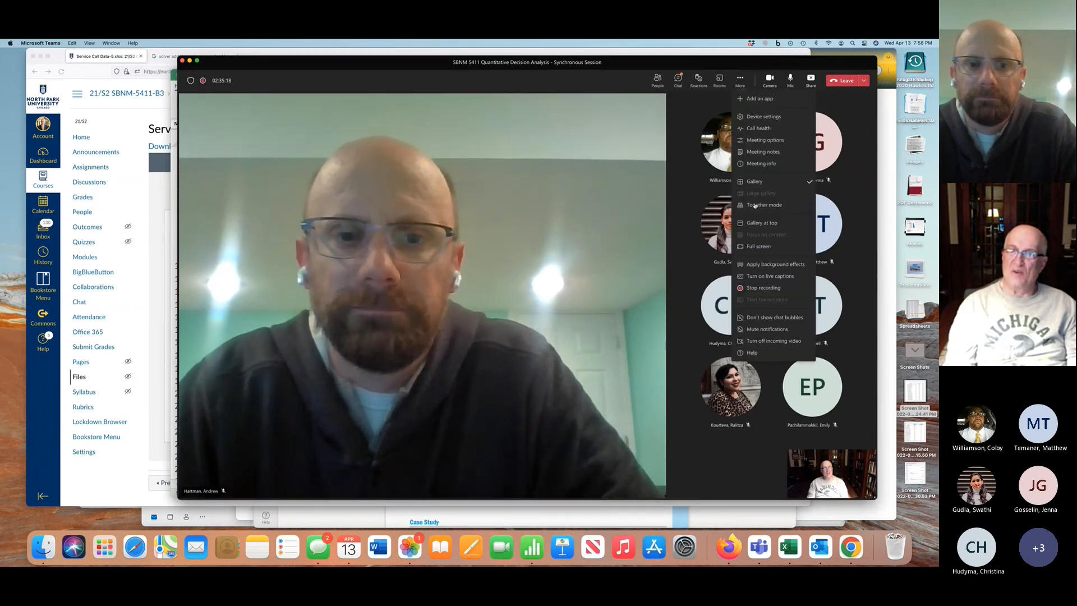
{"action": "left_click", "coordinate": [758, 288]}
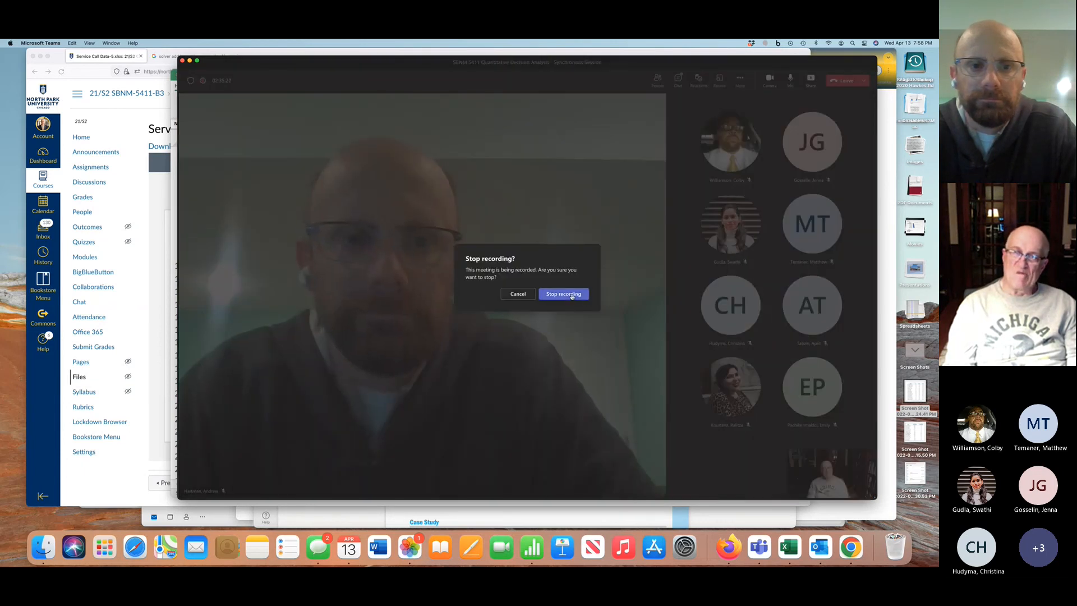